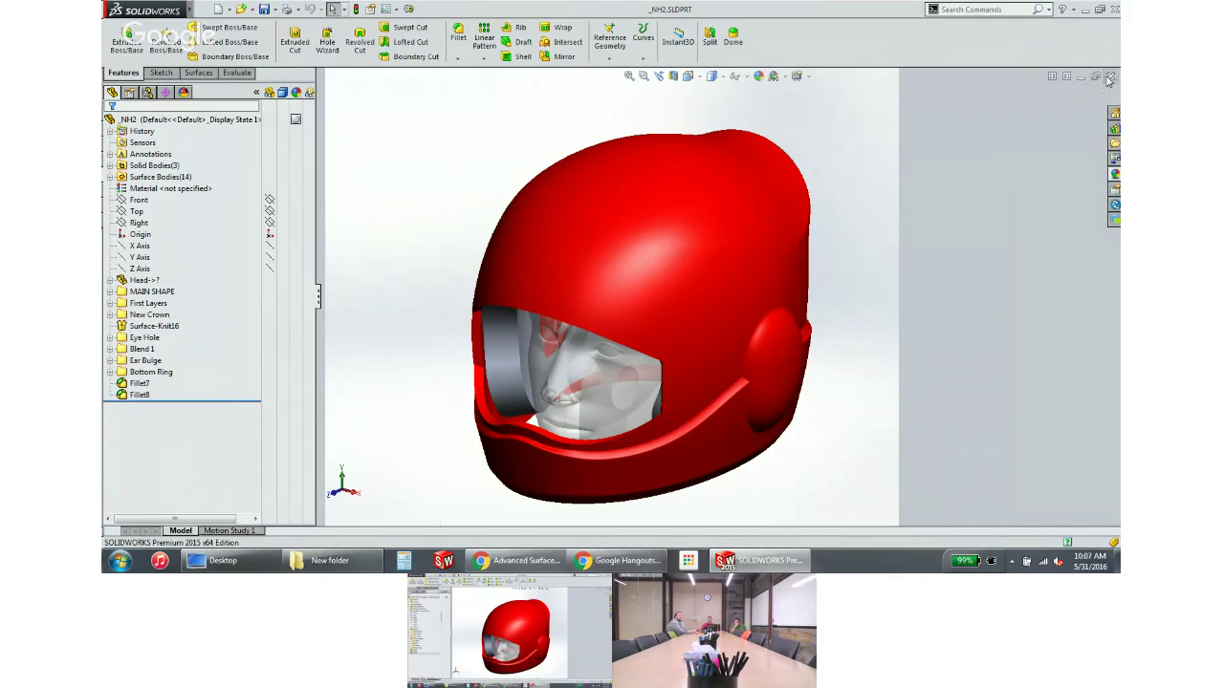
Close the _NH2 helmet part and open Skull Import.SLDPRT from the Advanced Surfaces folder
{"action": "left_click", "coordinate": [1109, 76]}
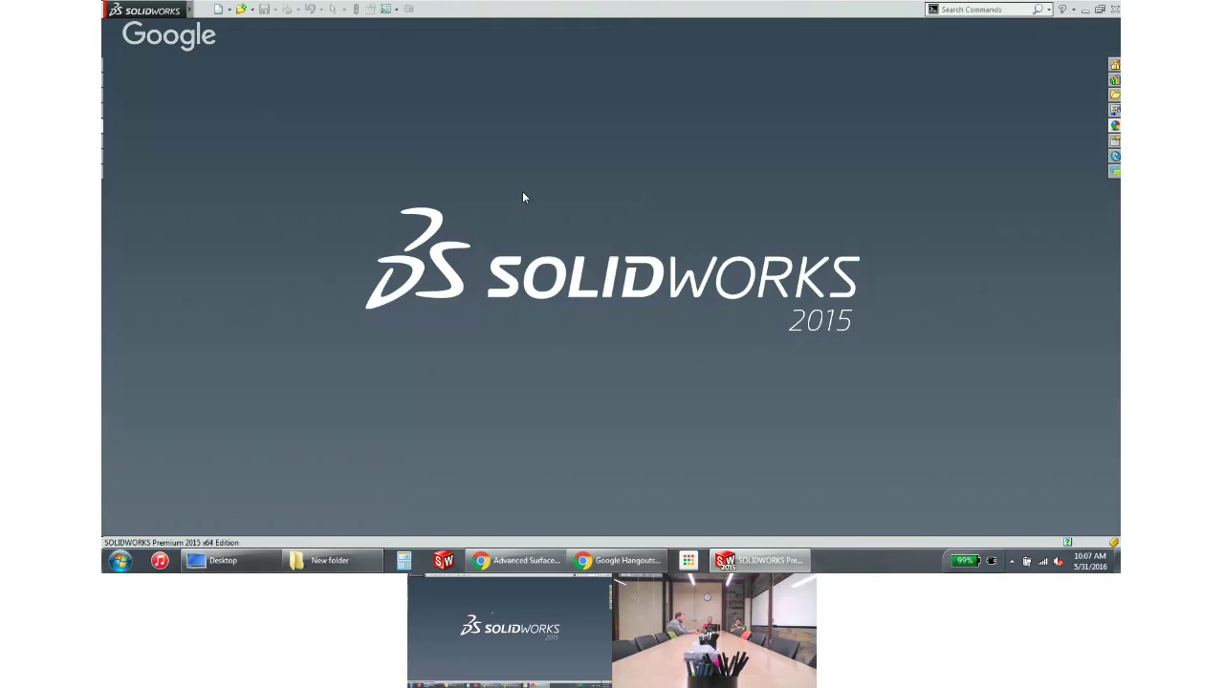
{"action": "left_click", "coordinate": [242, 13]}
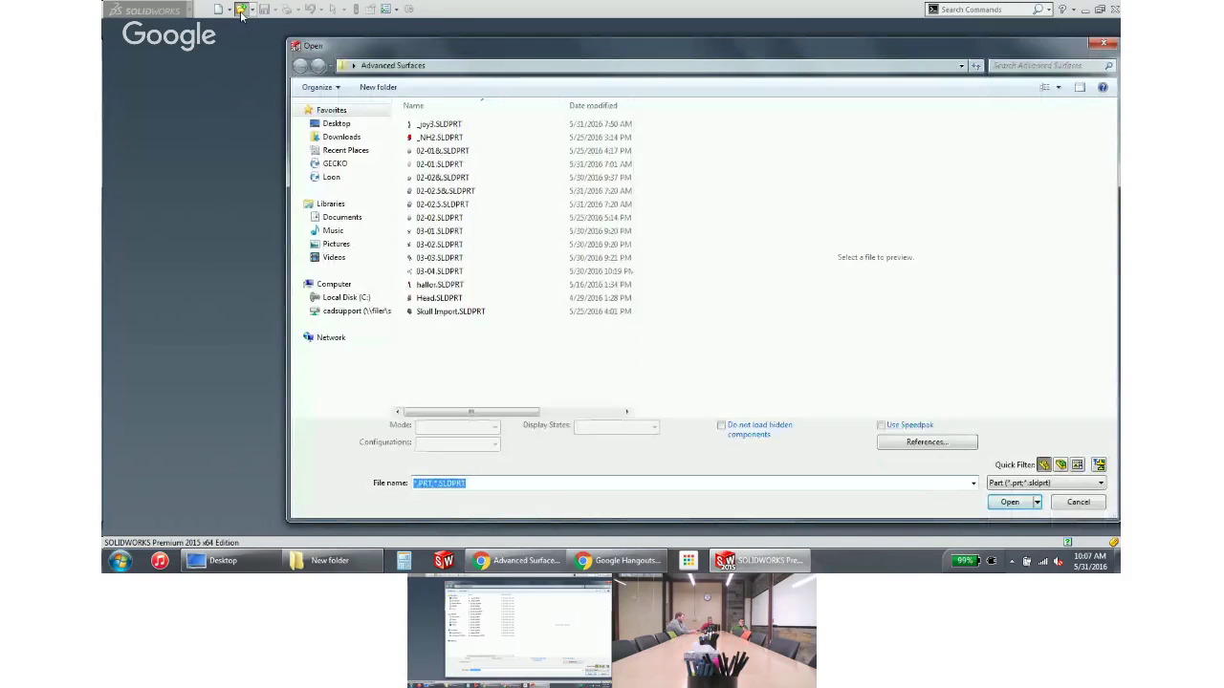
{"action": "left_click", "coordinate": [467, 311]}
{"action": "left_click", "coordinate": [999, 483]}
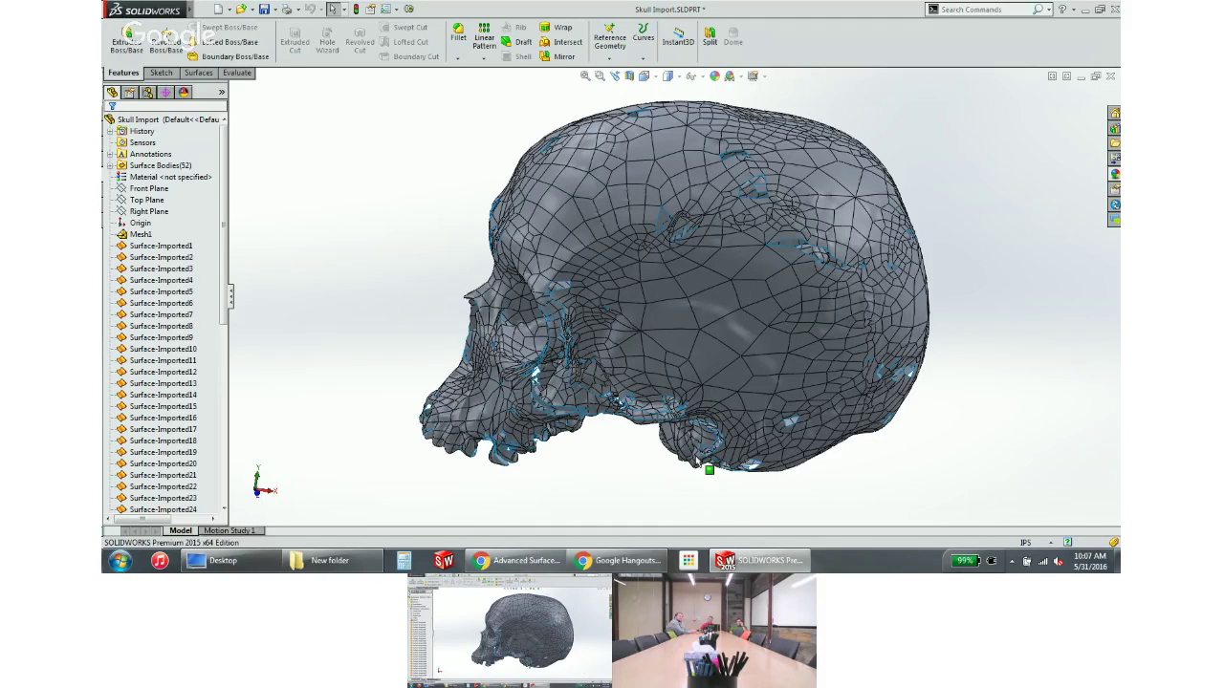
Inspect the imported skull's surface mesh from the side and front, and close the part without saving
{"action": "middle_click_drag", "start_coordinate": [843, 436], "coordinate": [765, 286]}
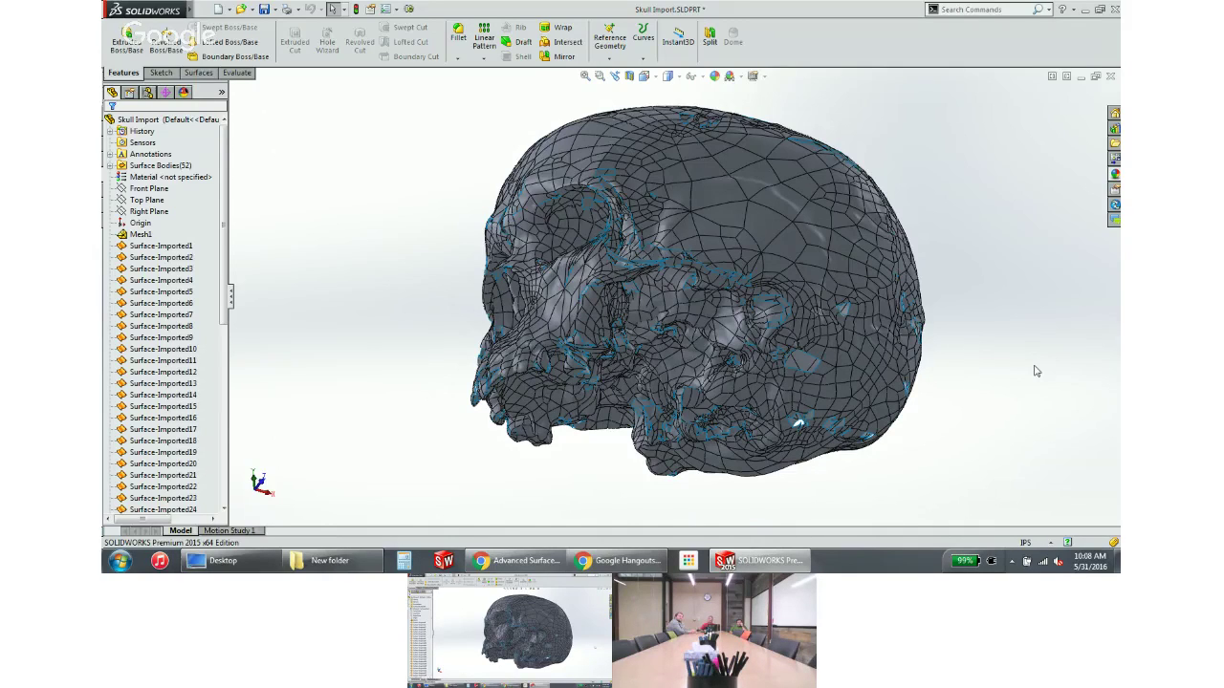
{"action": "middle_click_drag", "start_coordinate": [989, 395], "coordinate": [1046, 178]}
{"action": "left_click", "coordinate": [1108, 77]}
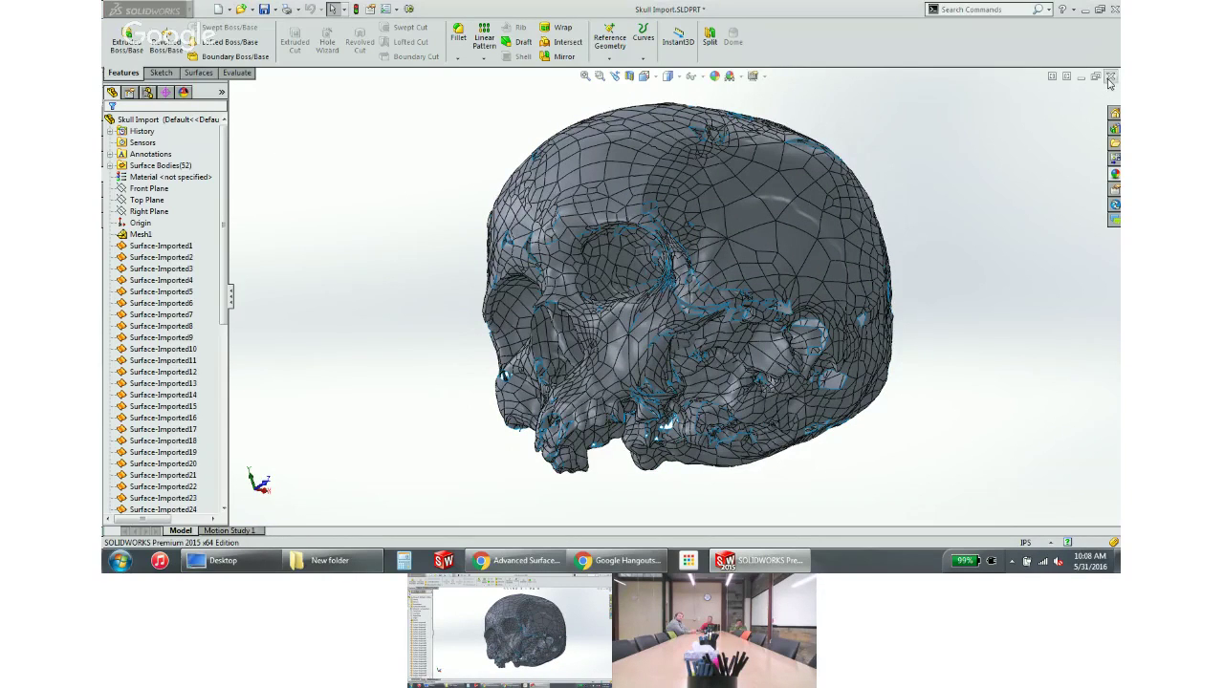
{"action": "left_click", "coordinate": [573, 291]}
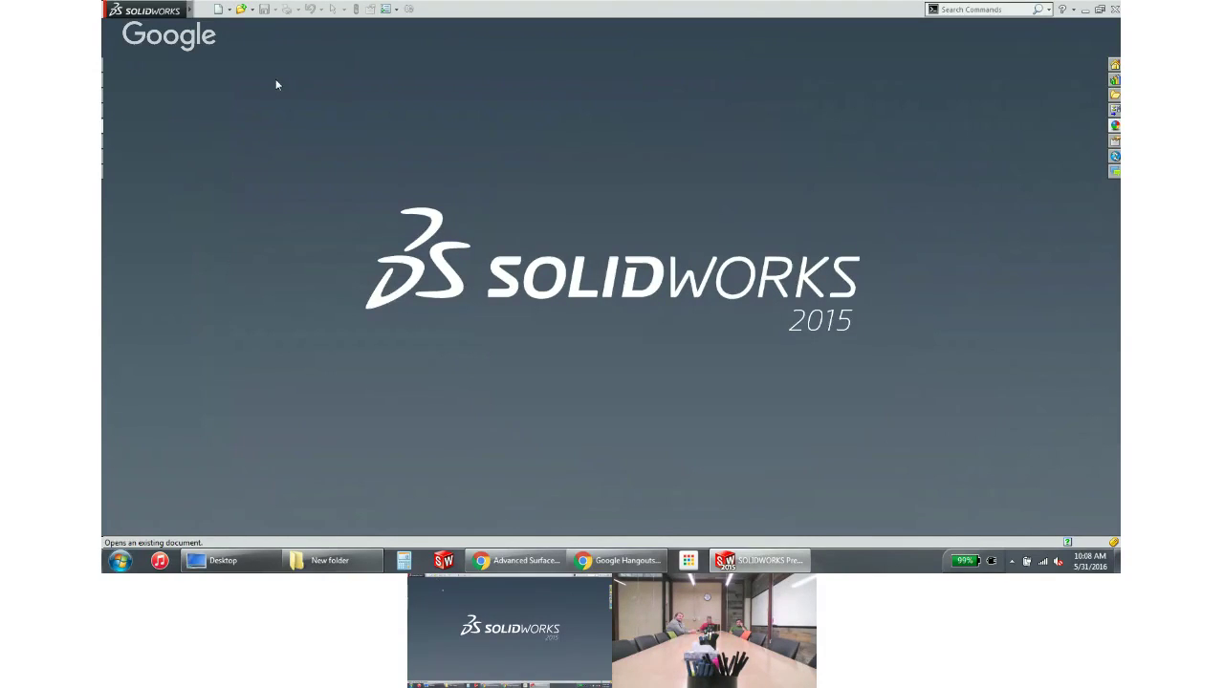
Open the recent part 02-01.SLDPRT and unsuppress its MAIN SHAPE folder
{"action": "key", "text": "r"}
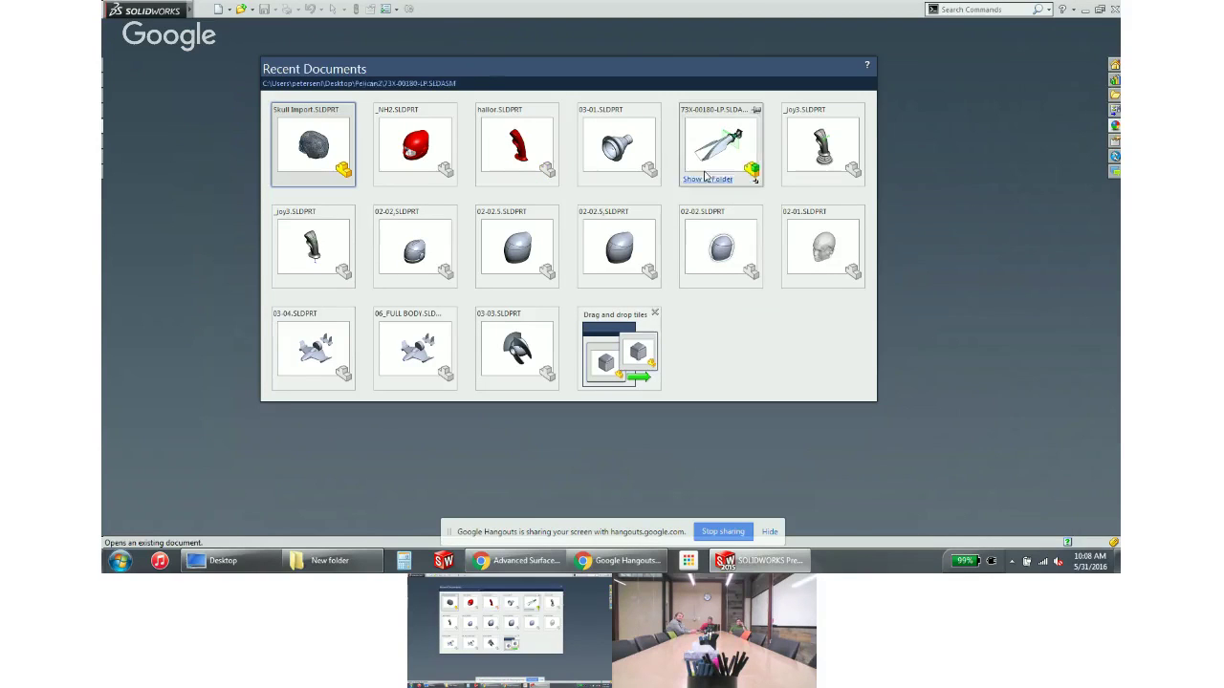
{"action": "left_click", "coordinate": [793, 239]}
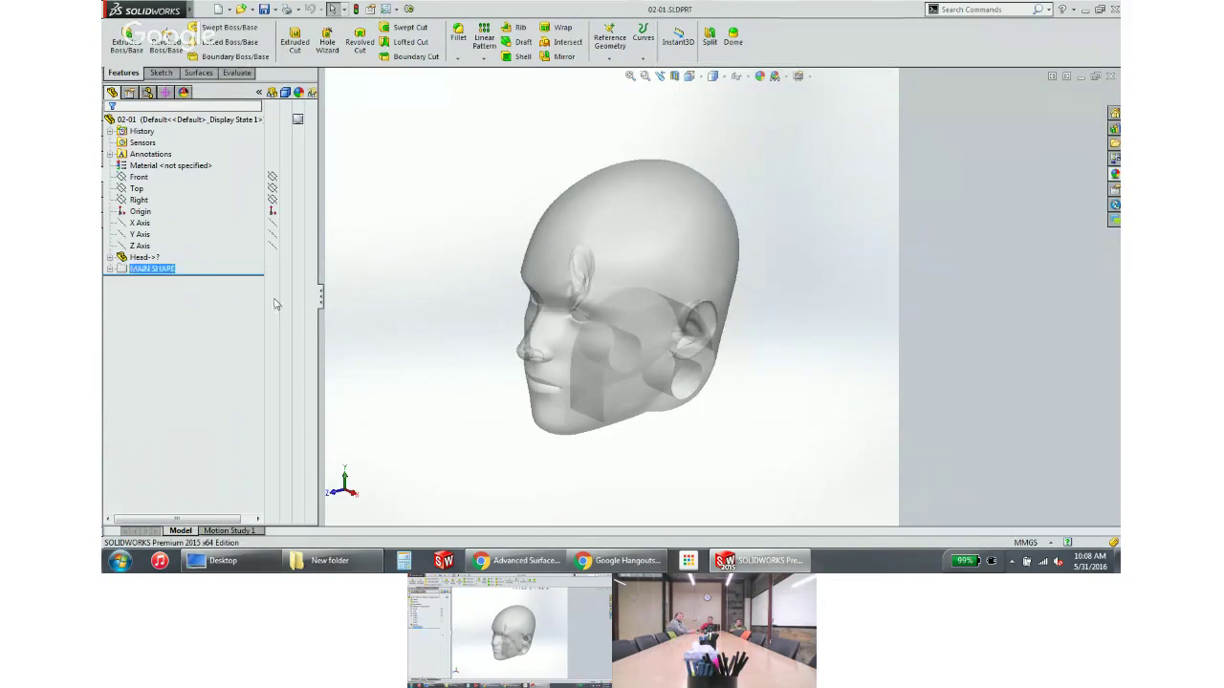
{"action": "left_click", "coordinate": [109, 269]}
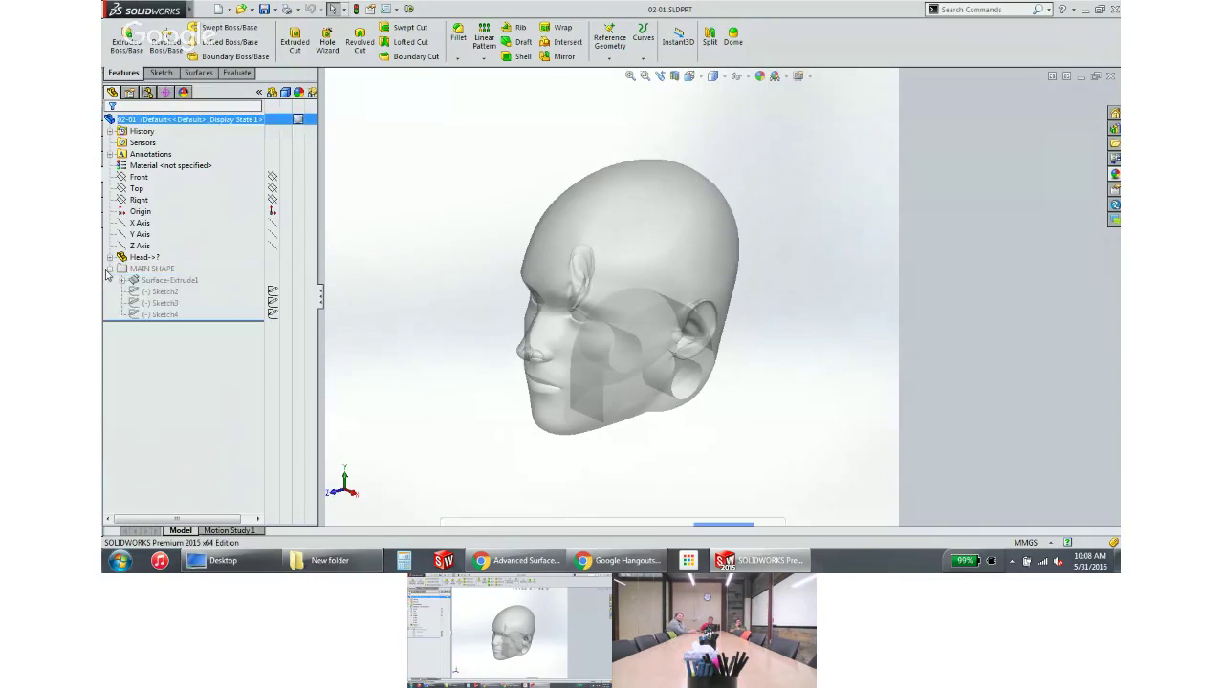
{"action": "right_click", "coordinate": [159, 270]}
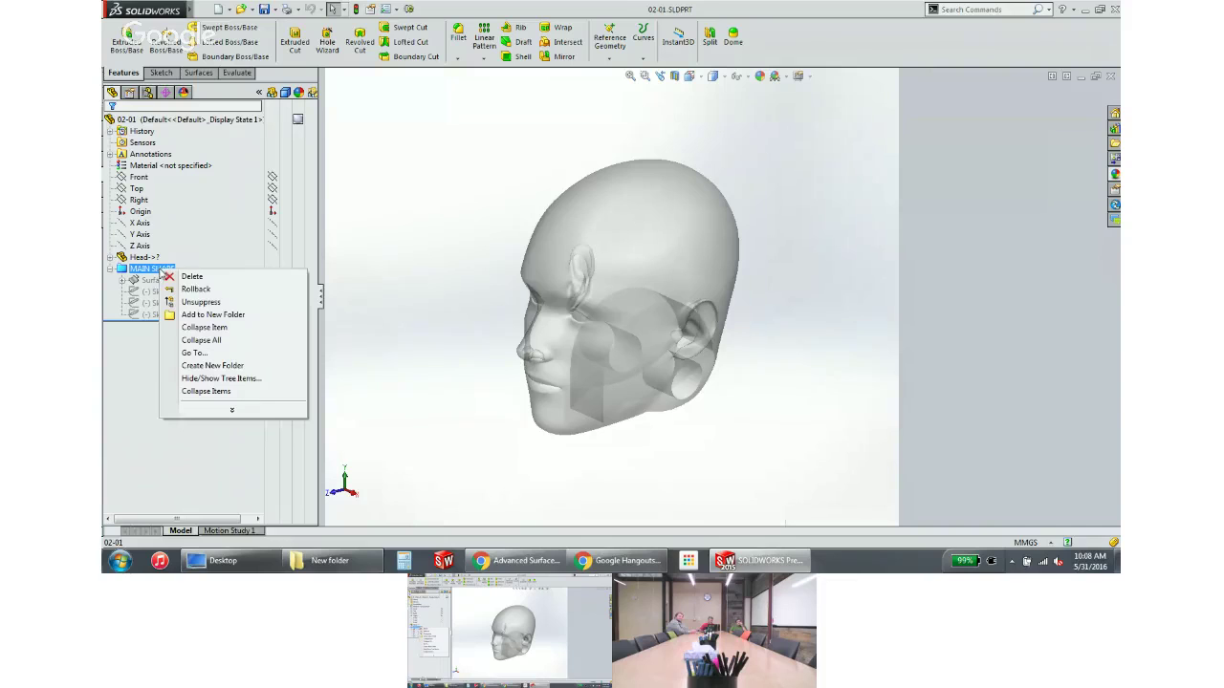
{"action": "left_click", "coordinate": [200, 302]}
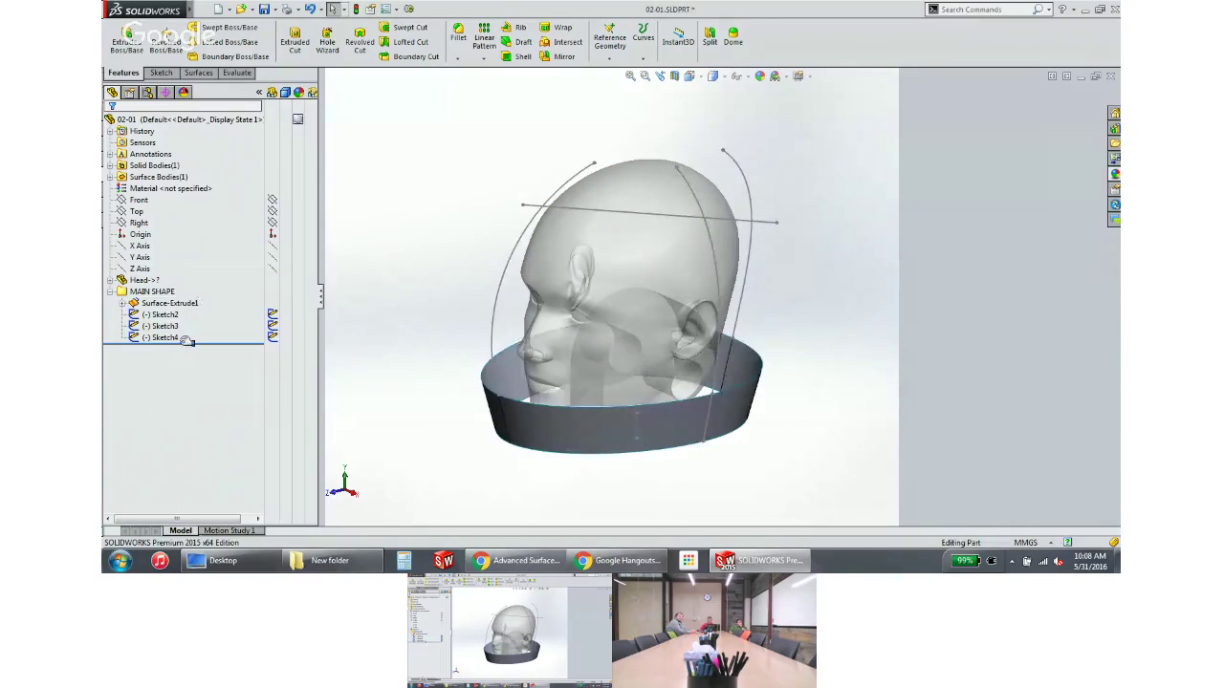
Examine Sketch1 under Surface-Extrude1 and the profile sketches around the head from several angles
{"action": "left_click", "coordinate": [122, 303]}
{"action": "left_click", "coordinate": [170, 315]}
{"action": "middle_click_drag", "start_coordinate": [407, 328], "coordinate": [402, 357]}
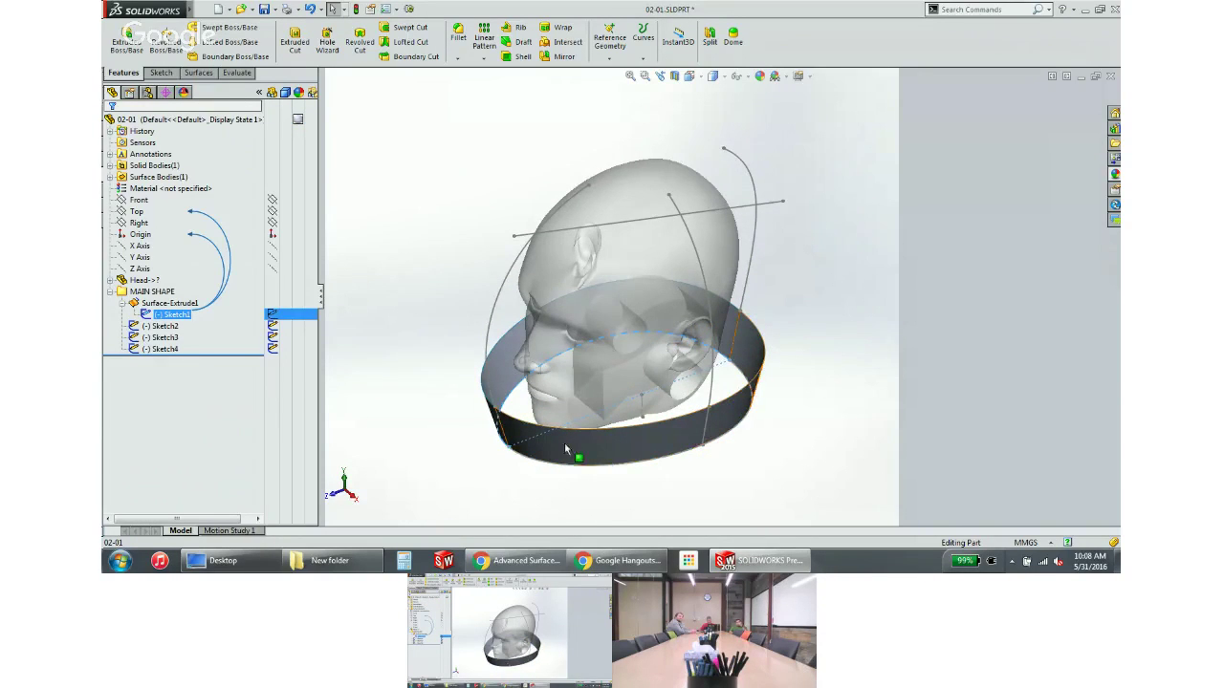
{"action": "middle_click_drag", "start_coordinate": [565, 445], "coordinate": [533, 354]}
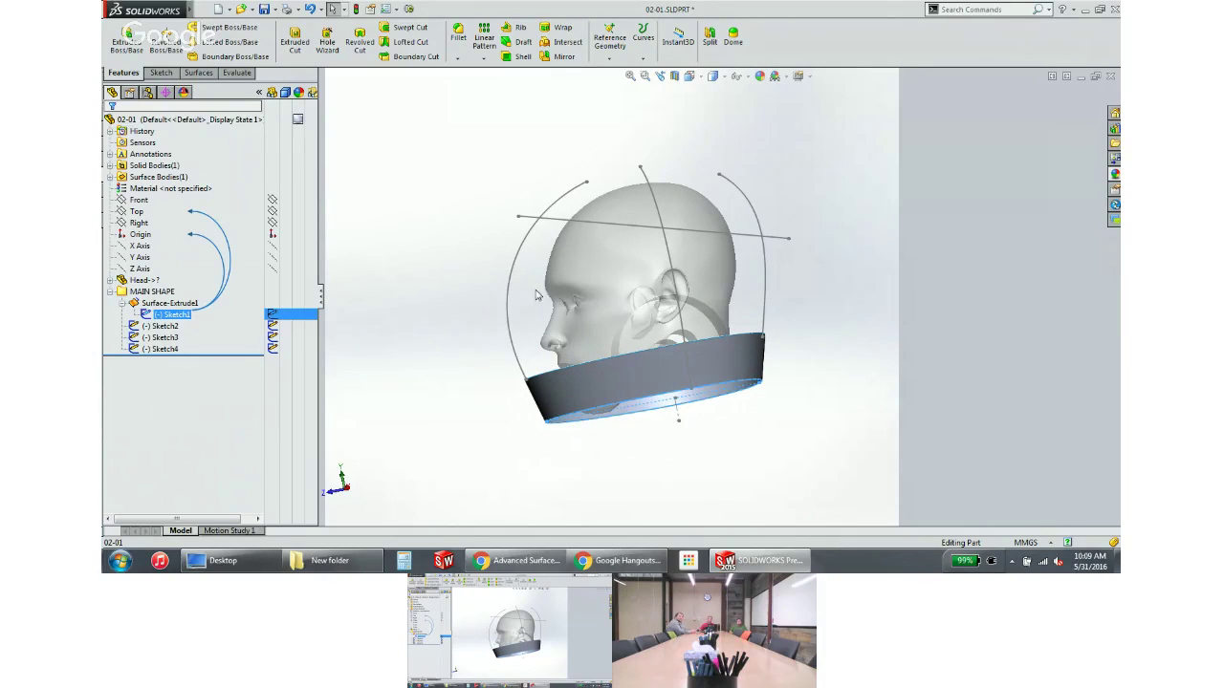
{"action": "middle_click_drag", "start_coordinate": [508, 298], "coordinate": [497, 338]}
{"action": "left_click", "coordinate": [457, 290]}
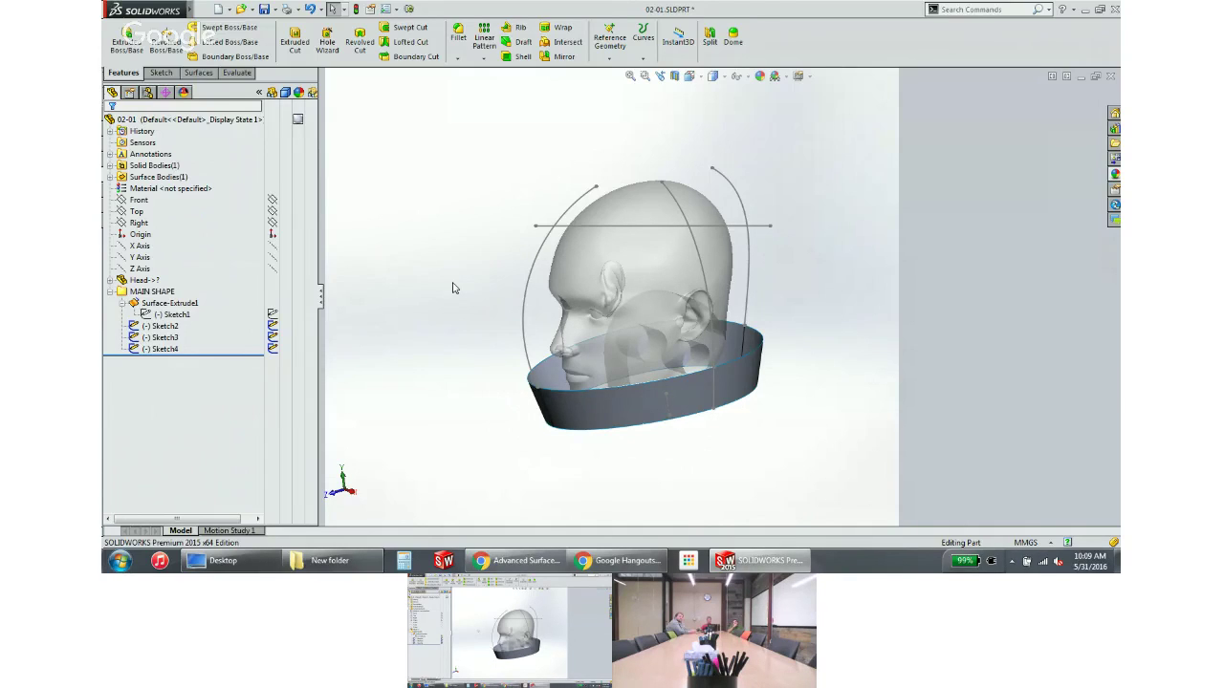
{"action": "middle_click_drag", "start_coordinate": [525, 263], "coordinate": [550, 225]}
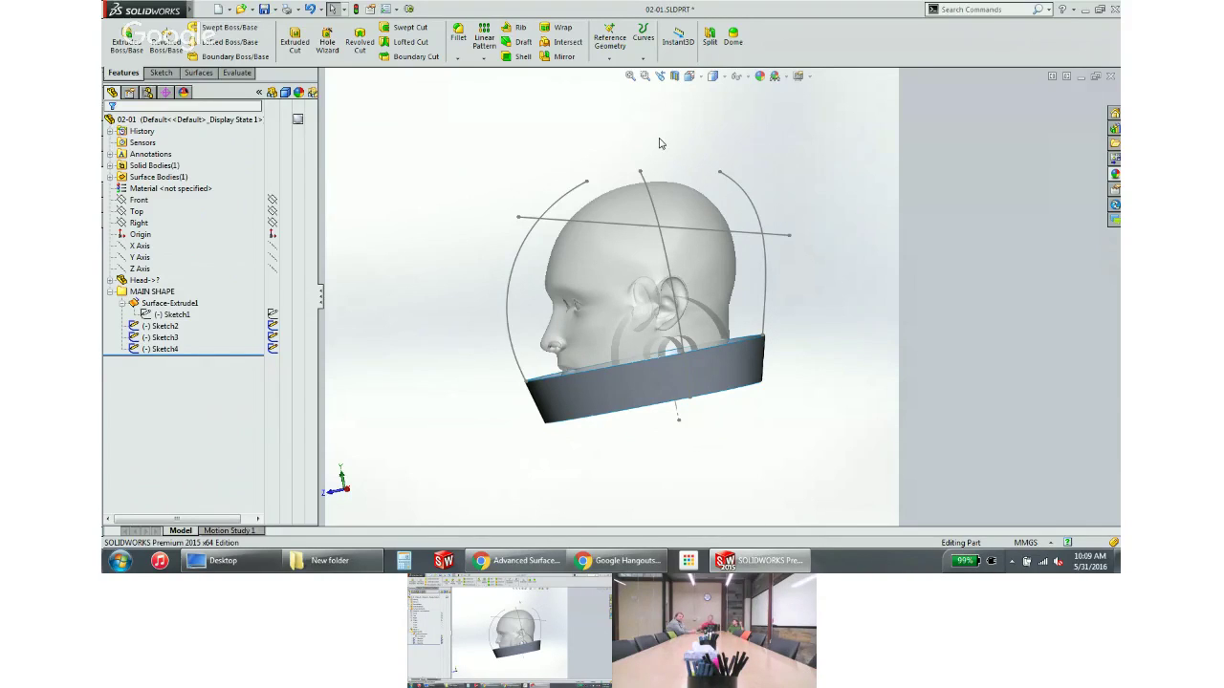
Start a Lofted Surface using the arc in front of the face and the side arc as the first two open-group profiles
{"action": "left_click", "coordinate": [198, 72]}
{"action": "left_click", "coordinate": [223, 42]}
{"action": "middle_click_drag", "start_coordinate": [444, 240], "coordinate": [545, 270]}
{"action": "left_click", "coordinate": [555, 266]}
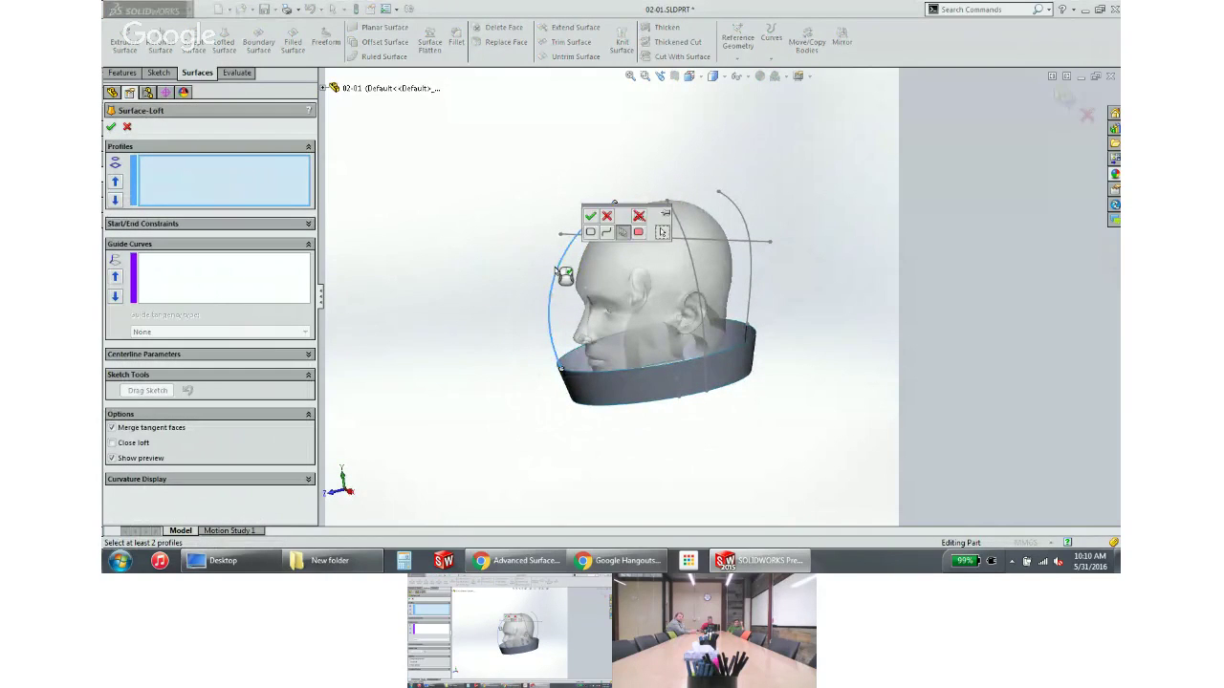
{"action": "left_click", "coordinate": [590, 218]}
{"action": "middle_click_drag", "start_coordinate": [557, 210], "coordinate": [636, 207]}
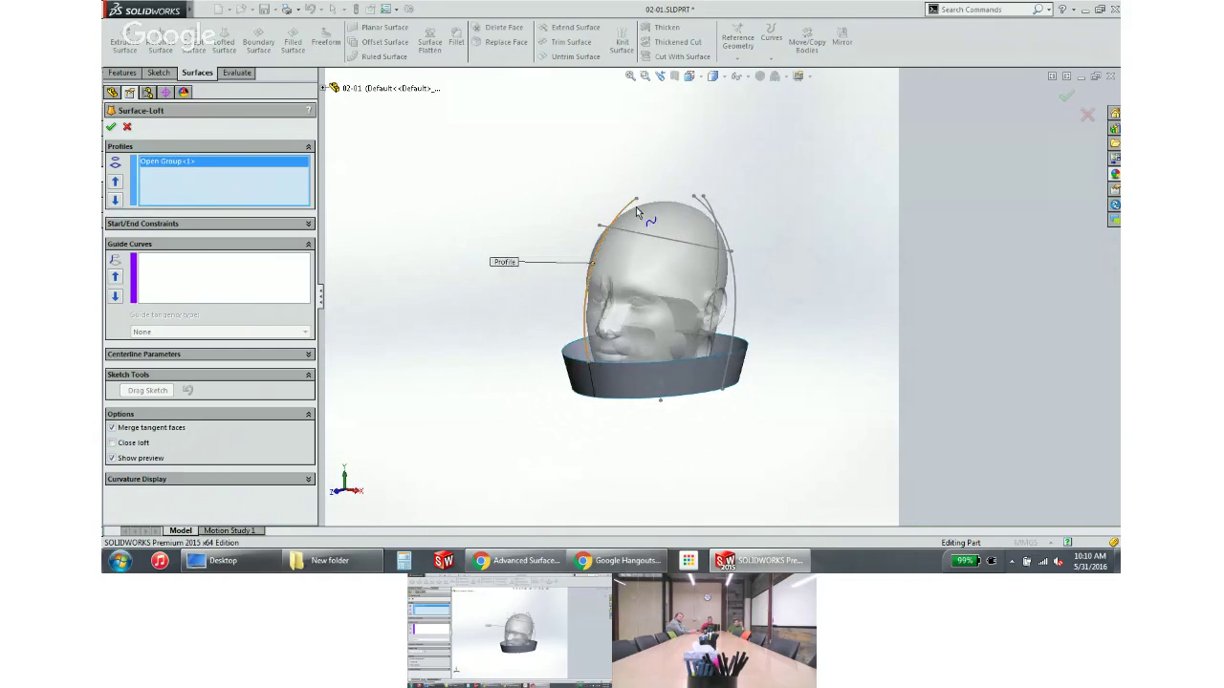
{"action": "left_click", "coordinate": [733, 289]}
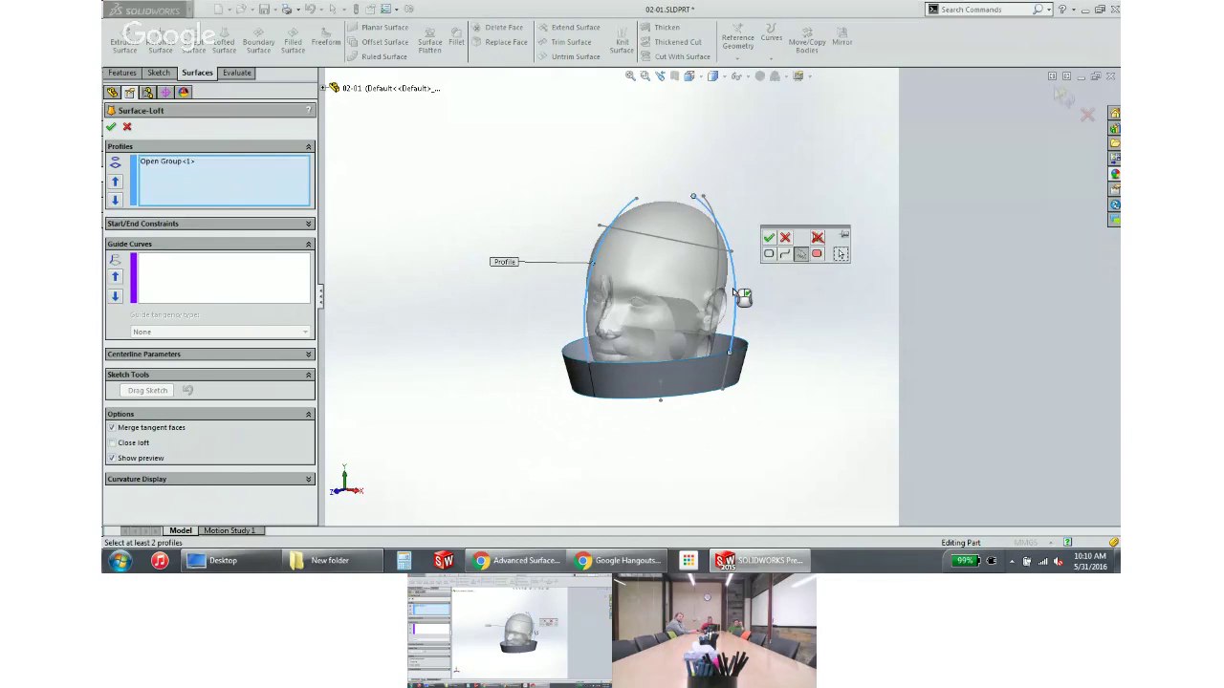
{"action": "left_click", "coordinate": [769, 239]}
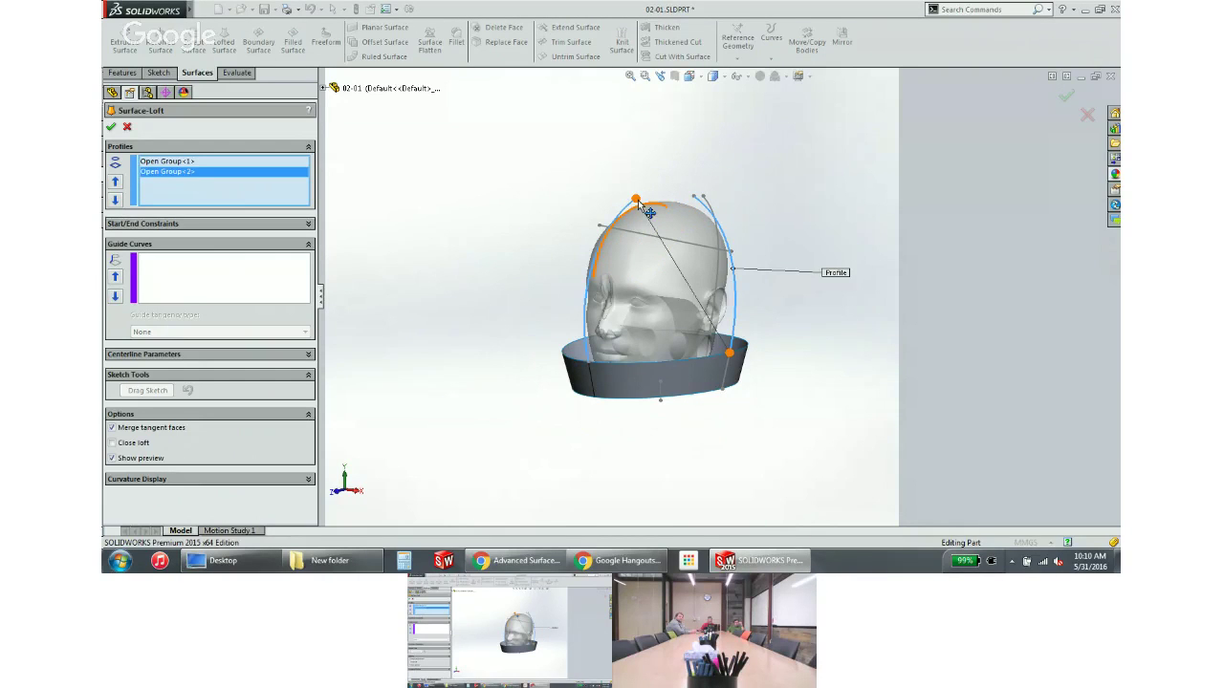
Add the arc behind the head as the third open-group profile of the surface loft
{"action": "middle_click_drag", "start_coordinate": [638, 202], "coordinate": [769, 251]}
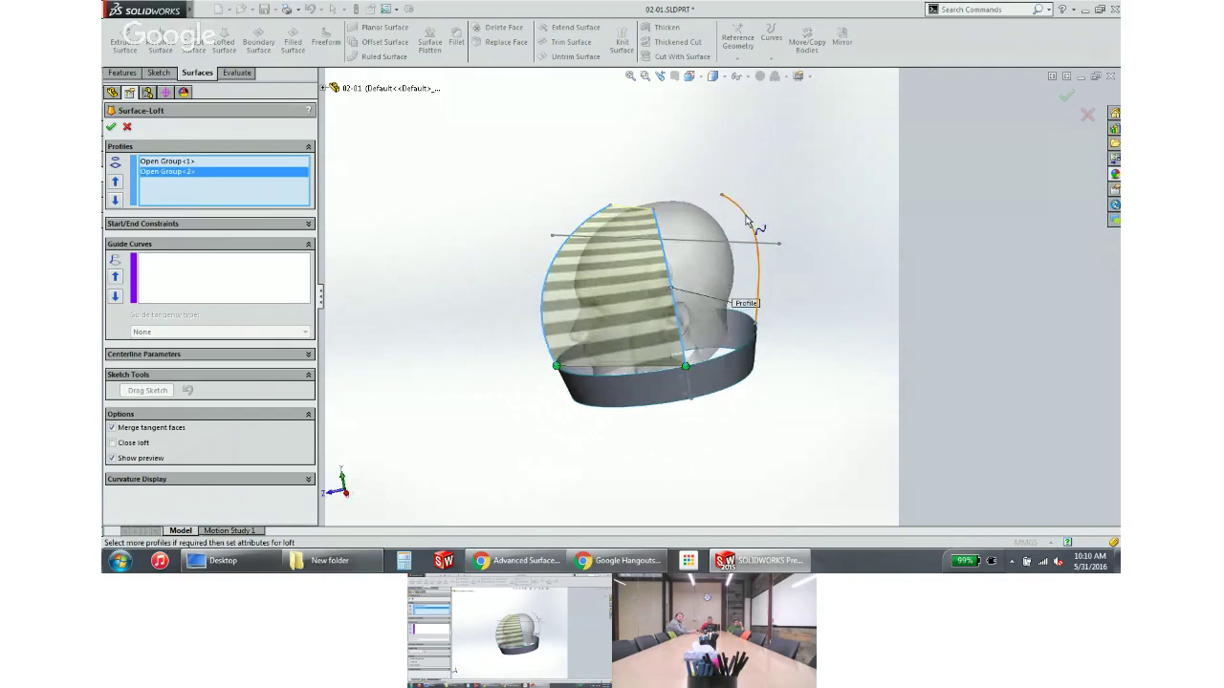
{"action": "left_click", "coordinate": [748, 221]}
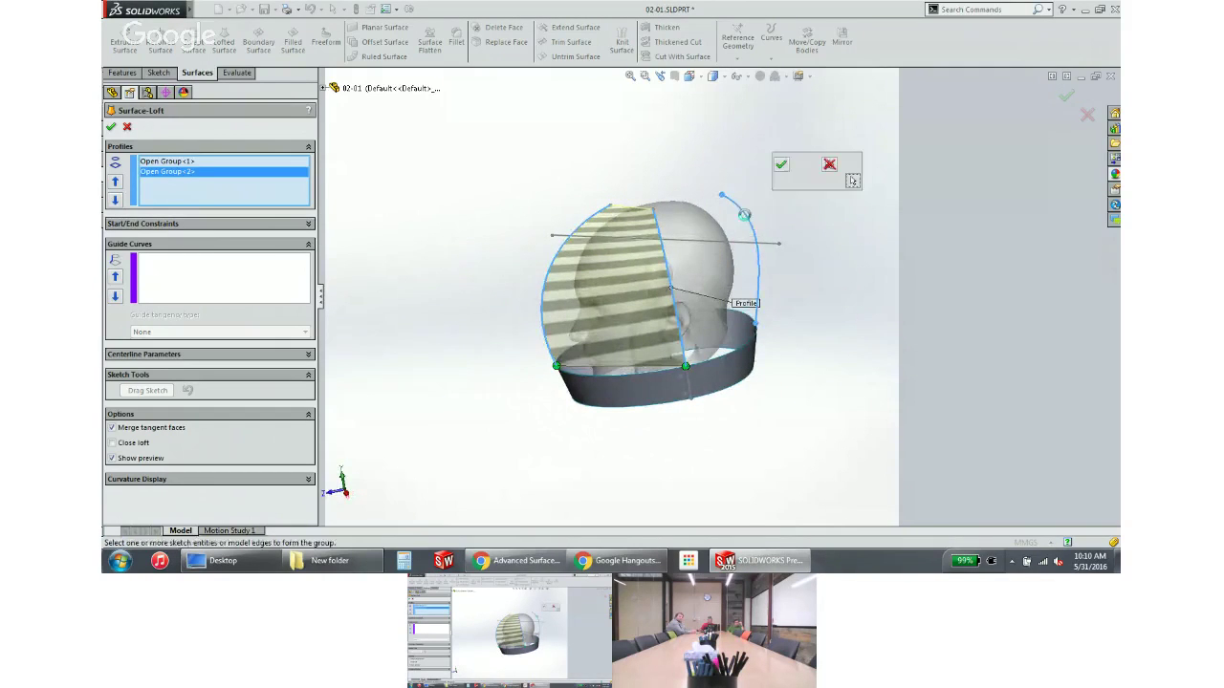
{"action": "left_click", "coordinate": [748, 223]}
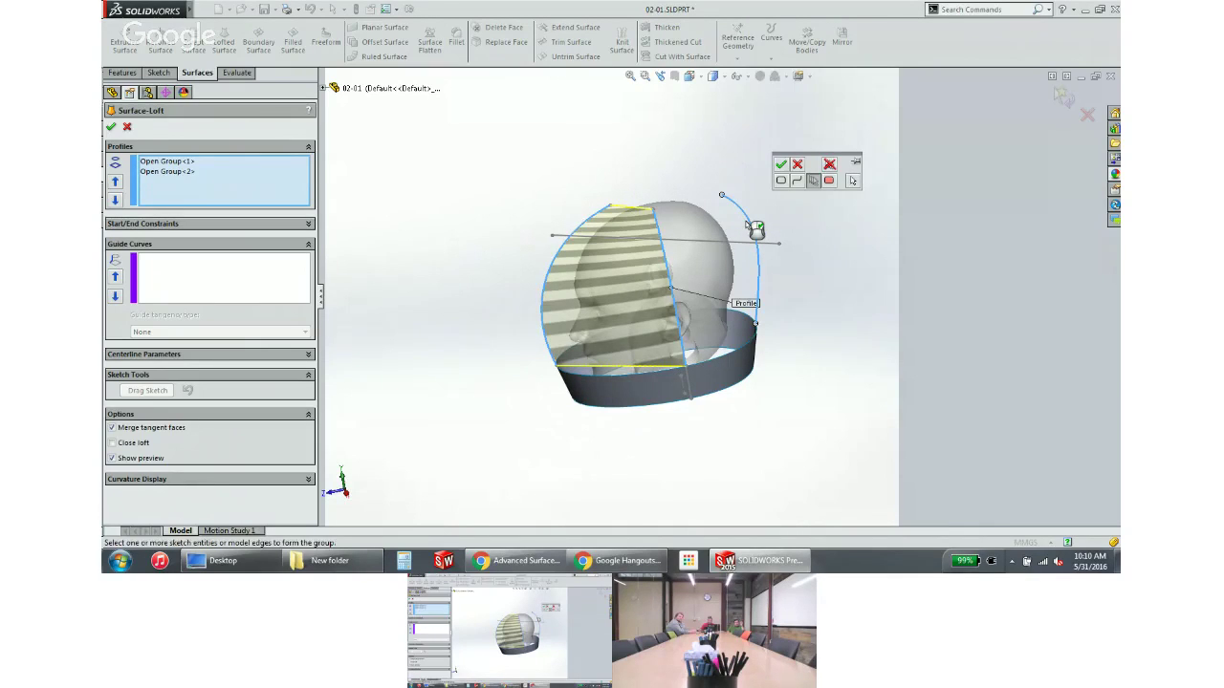
{"action": "left_click", "coordinate": [781, 163]}
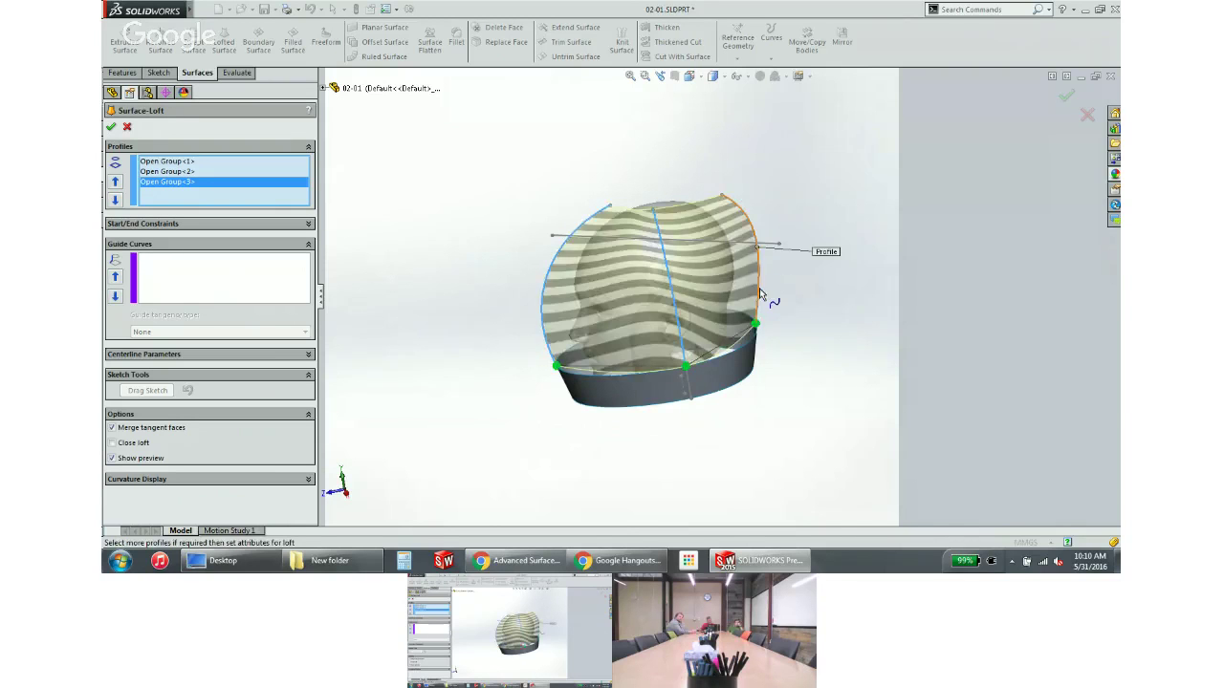
Use the upper edge of the extruded band surface as the loft's guide curve
{"action": "middle_click_drag", "start_coordinate": [761, 294], "coordinate": [704, 307]}
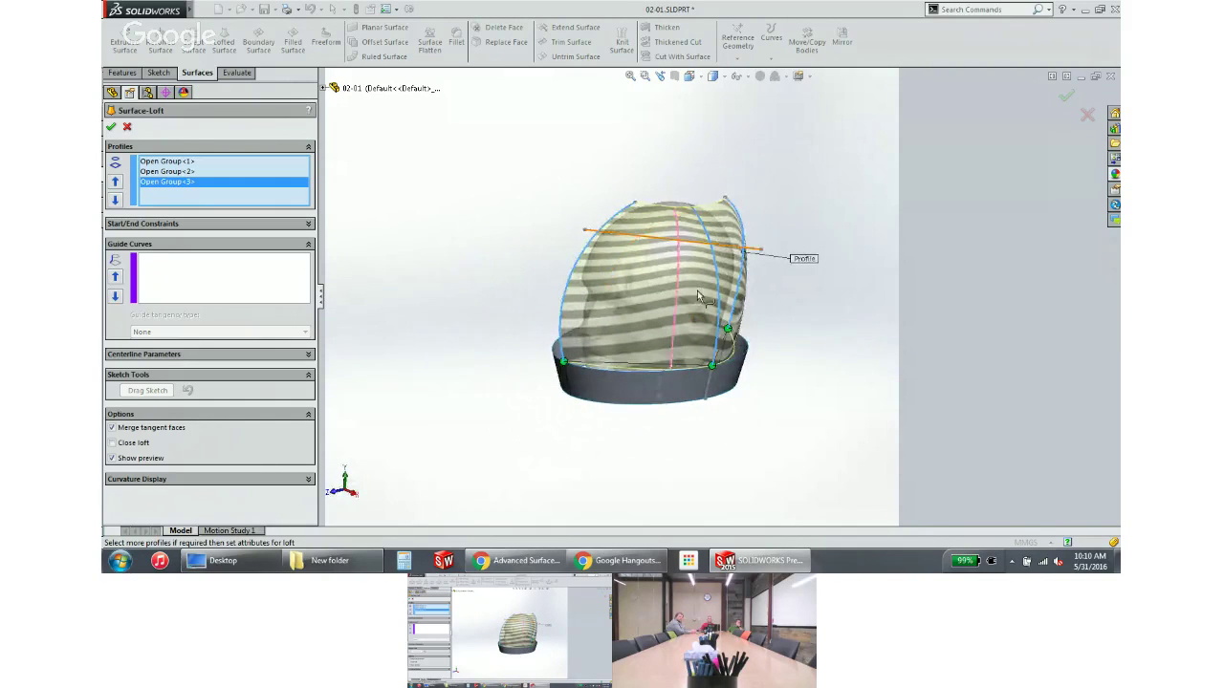
{"action": "left_click", "coordinate": [256, 285]}
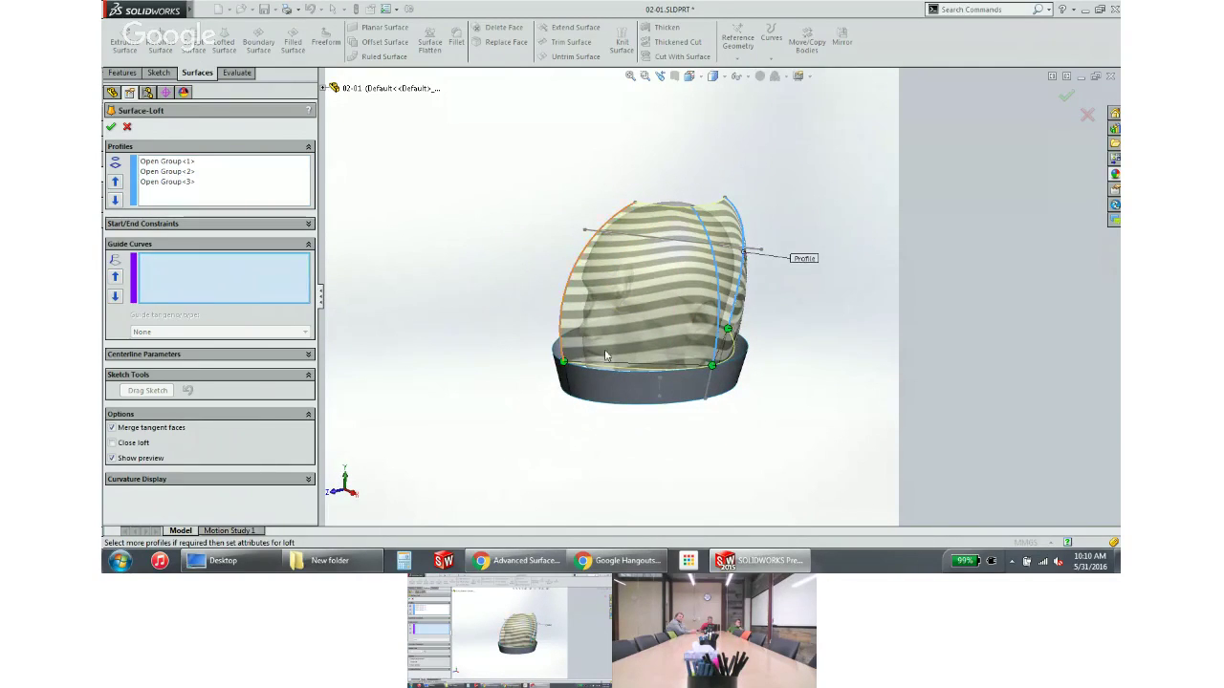
{"action": "middle_click_drag", "start_coordinate": [626, 373], "coordinate": [629, 397]}
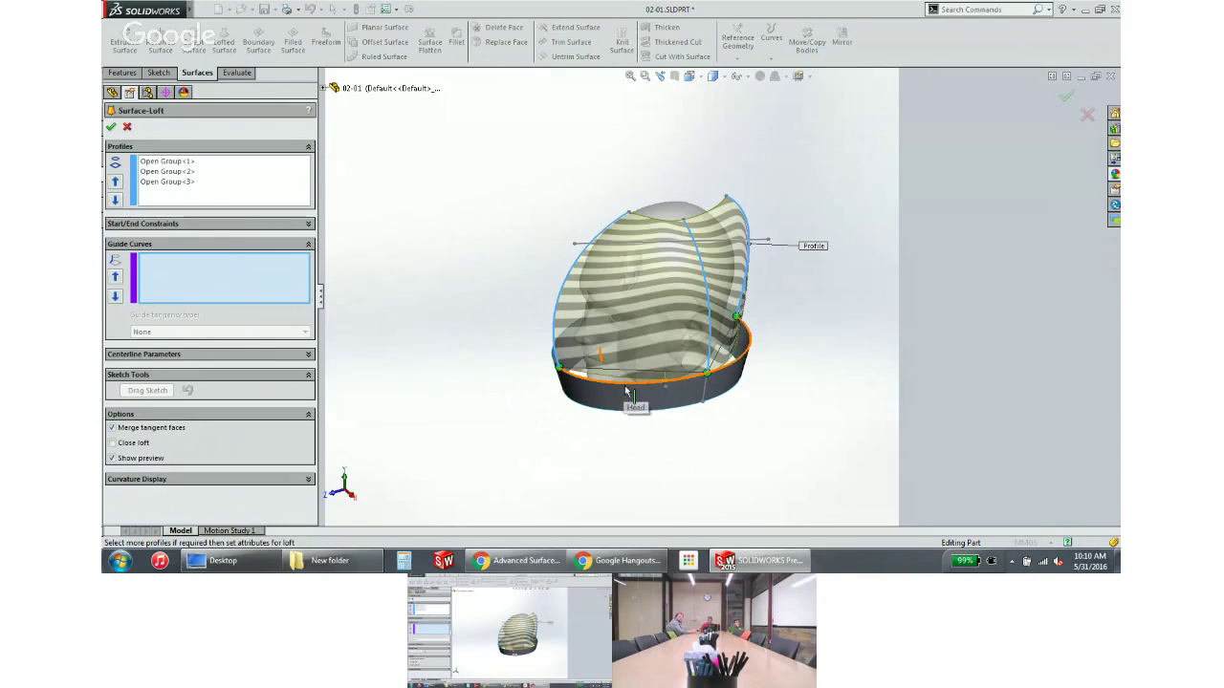
{"action": "left_click", "coordinate": [628, 390]}
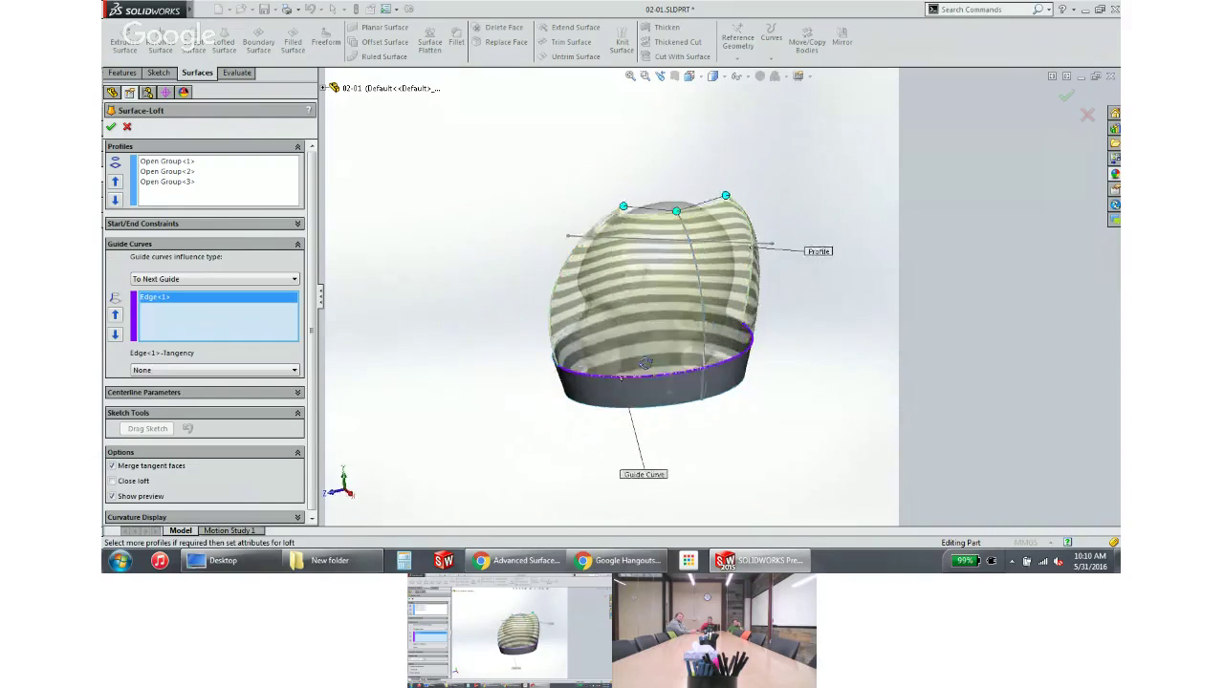
{"action": "mouse_move", "coordinate": [645, 363]}
{"action": "middle_mouse_down"}
{"action": "mouse_move", "coordinate": [705, 326]}
{"action": "mouse_move", "coordinate": [639, 346]}
{"action": "middle_mouse_up"}
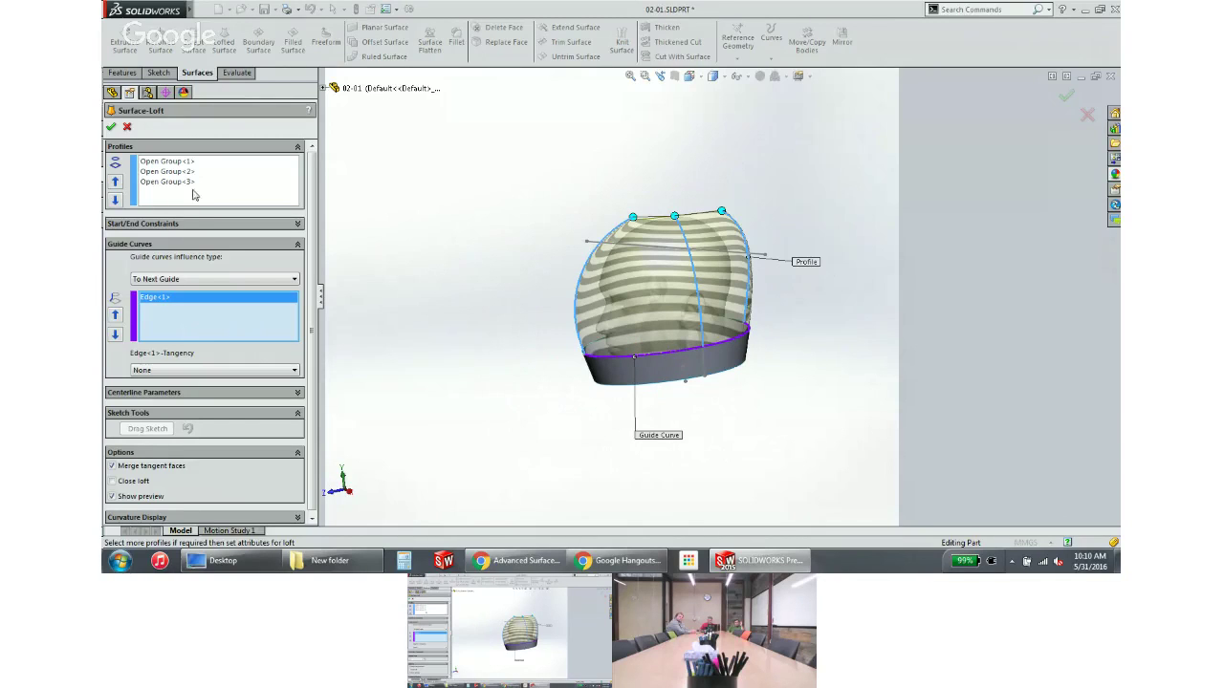
Set the loft's start constraint to Normal To Profile with a tangent length of 0.5
{"action": "left_click", "coordinate": [203, 224]}
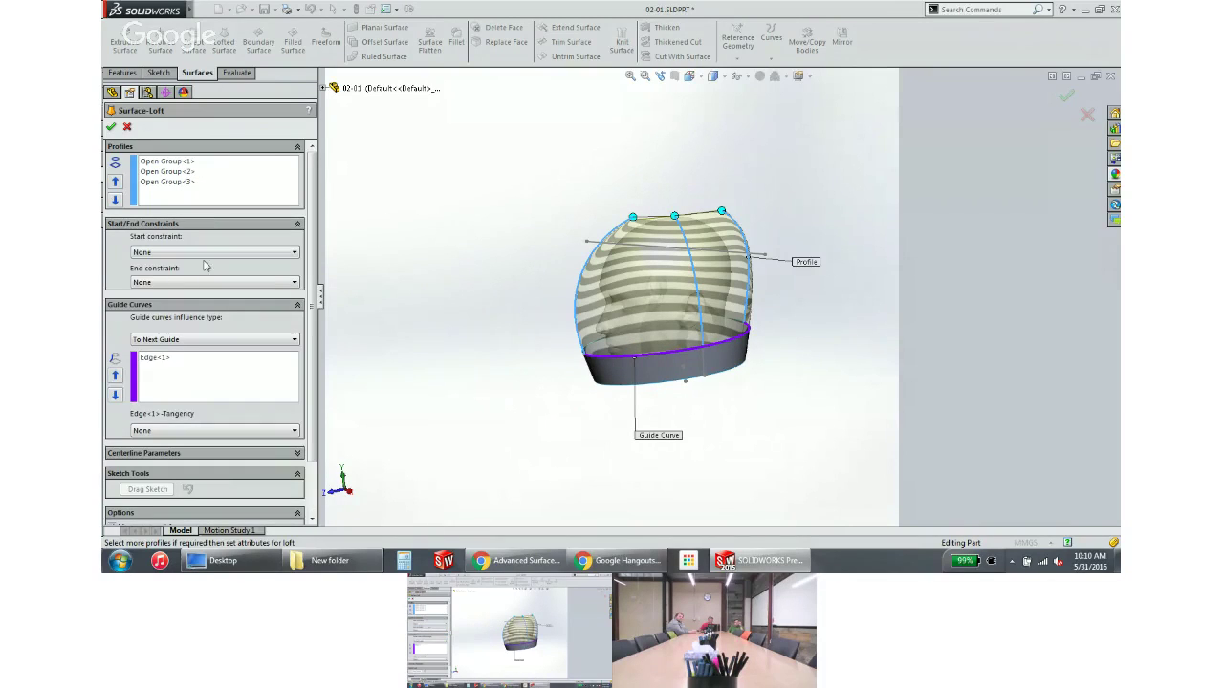
{"action": "left_click", "coordinate": [204, 254]}
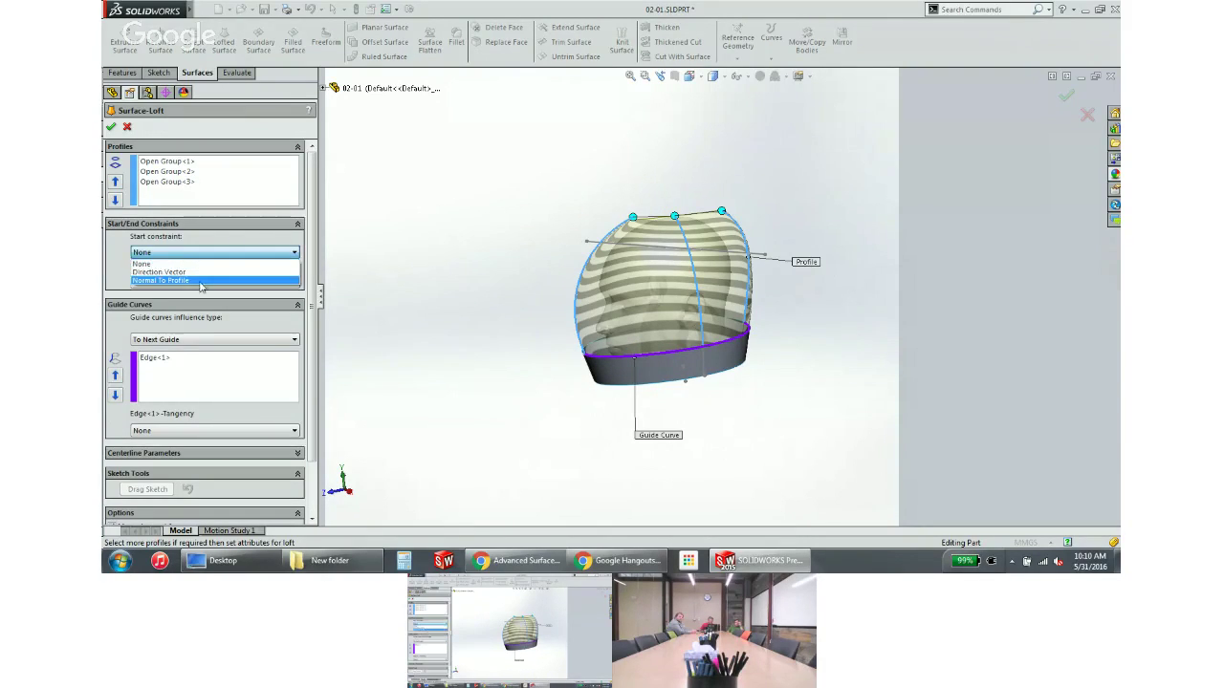
{"action": "left_click", "coordinate": [205, 280]}
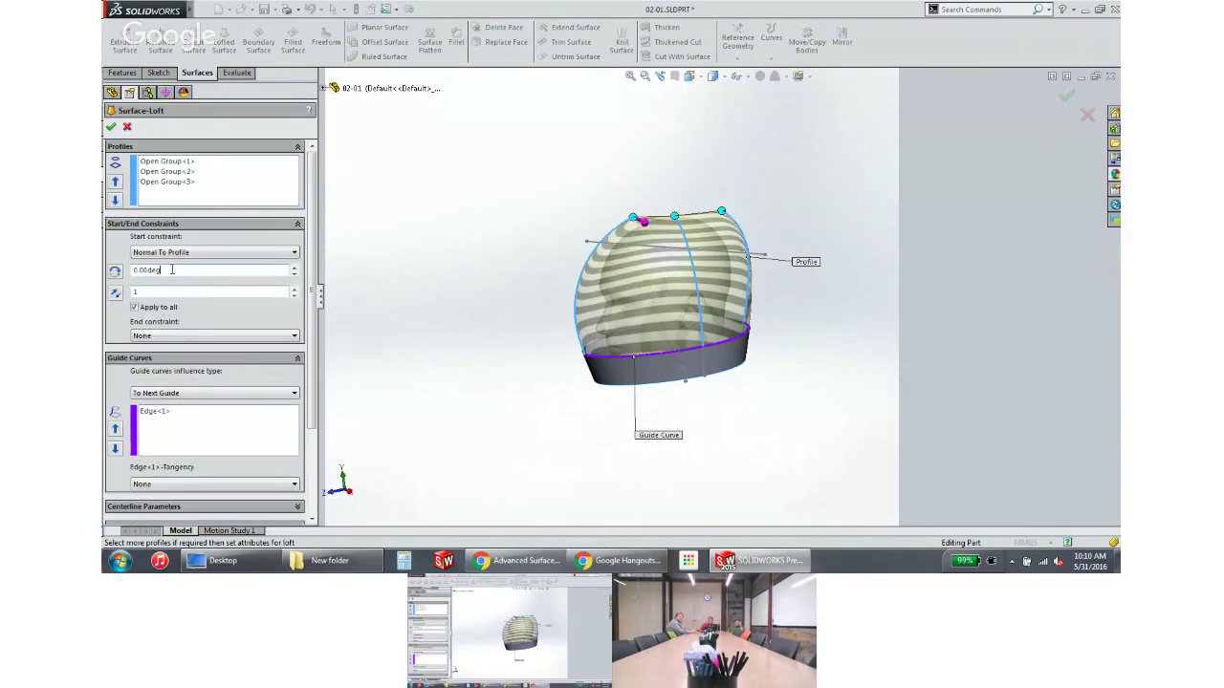
{"action": "double_click", "coordinate": [203, 274]}
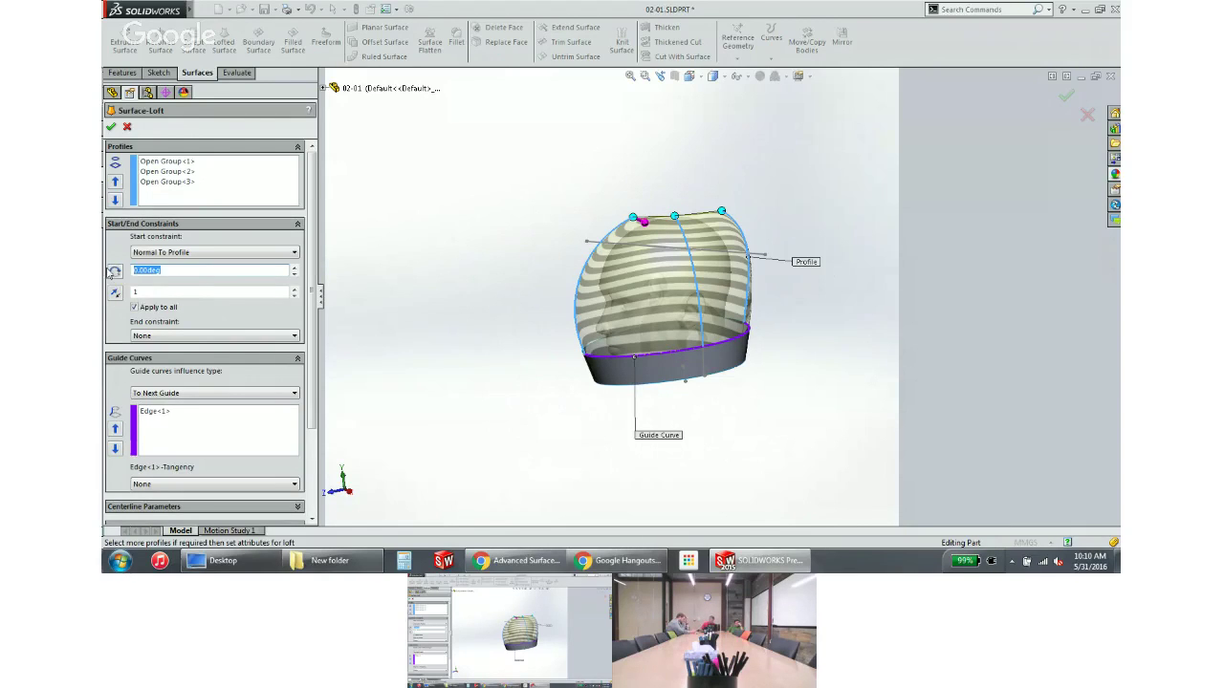
{"action": "left_click", "coordinate": [166, 292]}
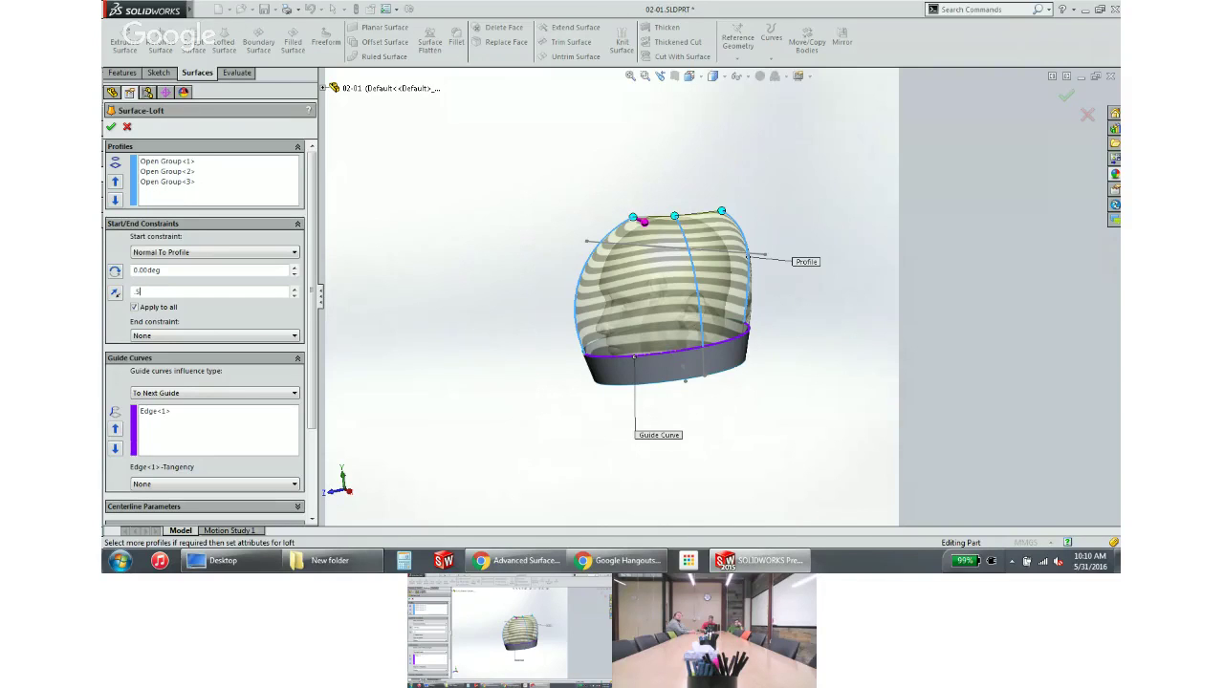
{"action": "type", "text": ".5"}
Set the loft's end constraint to Normal To Profile with a tangent length of 0.5 and create the lofted surface
{"action": "left_click", "coordinate": [202, 337]}
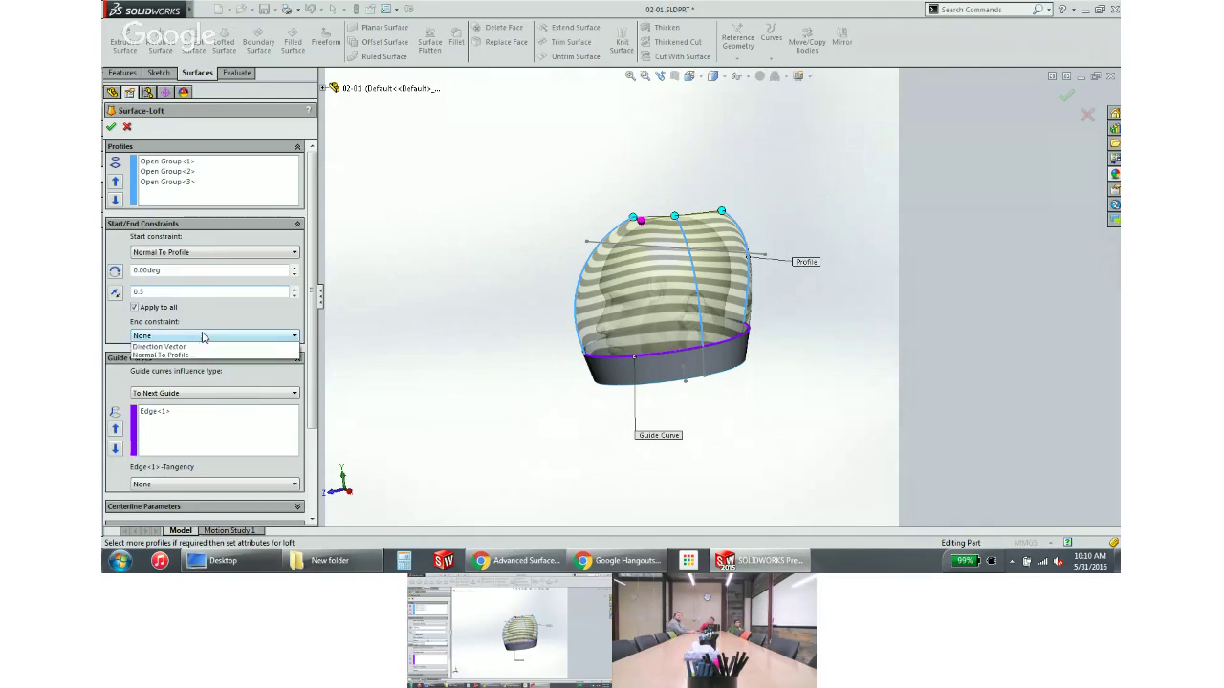
{"action": "left_click", "coordinate": [202, 355]}
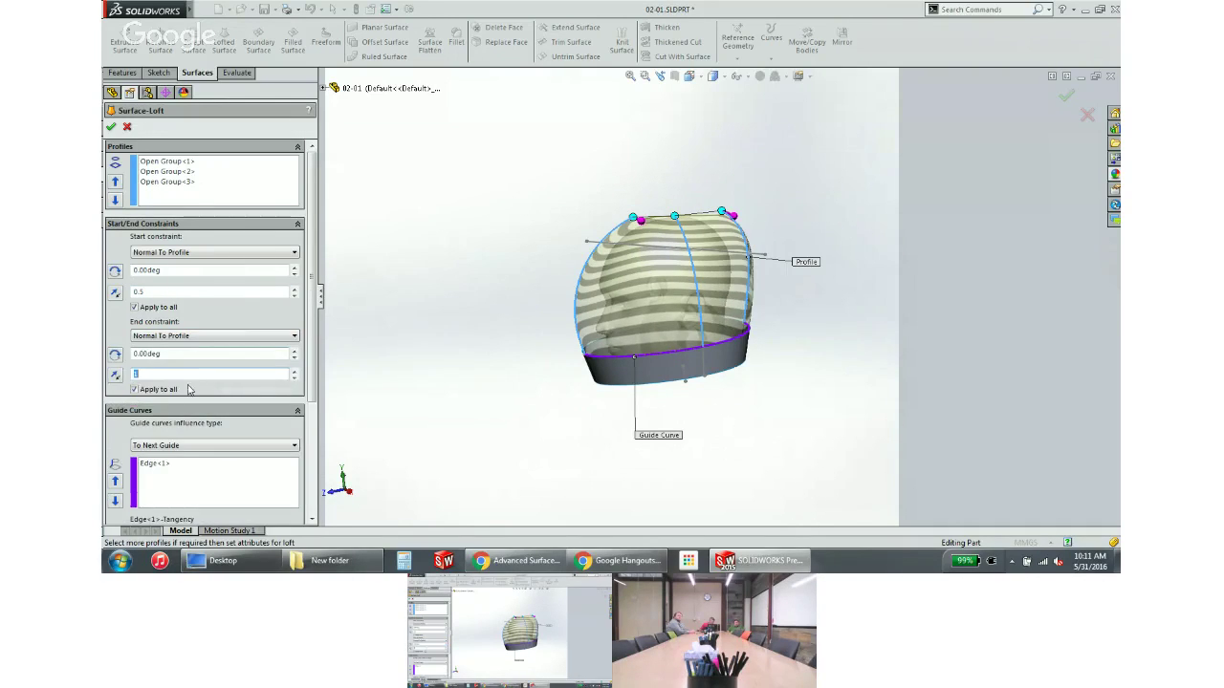
{"action": "key", "text": "BackSpace"}
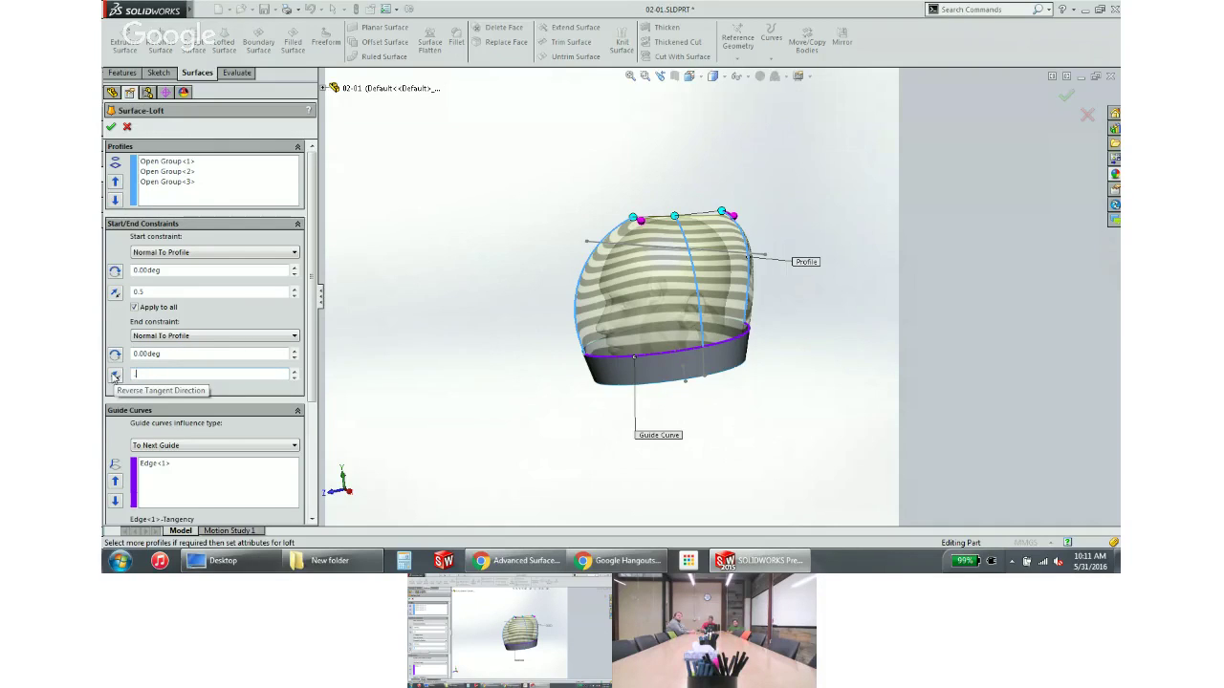
{"action": "type", "text": ".5"}
{"action": "key", "text": "Return"}
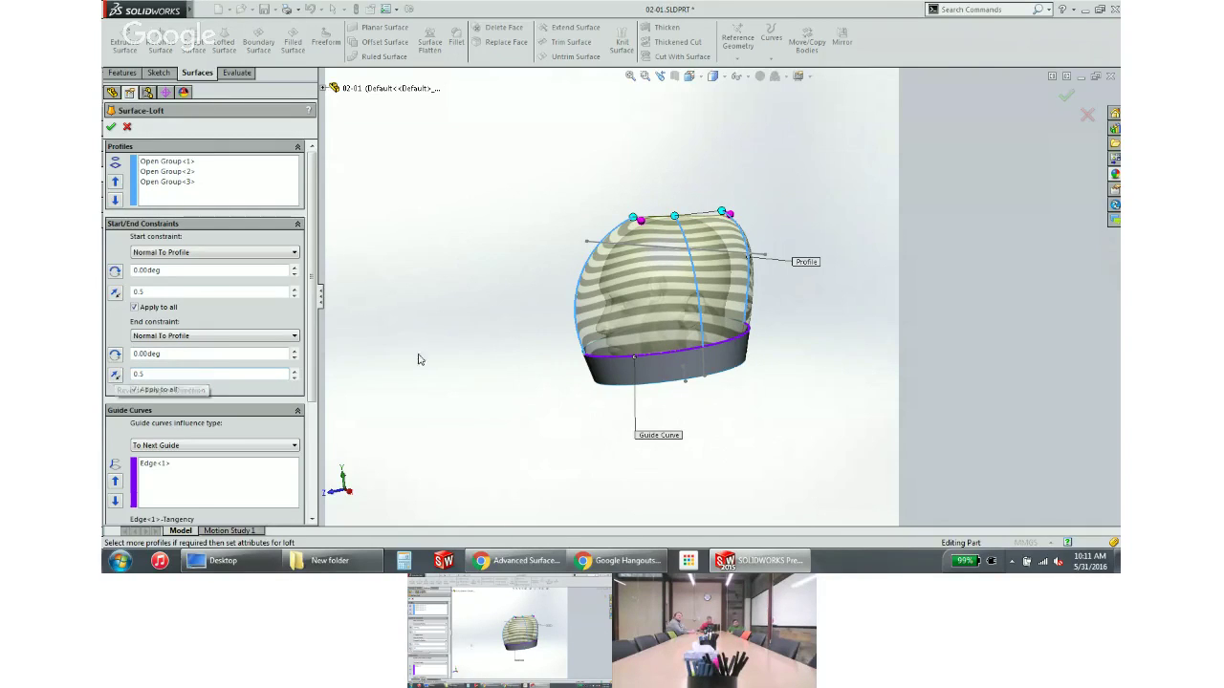
{"action": "scroll", "coordinate": [645, 281], "scroll_direction": "down", "scroll_amount": 3}
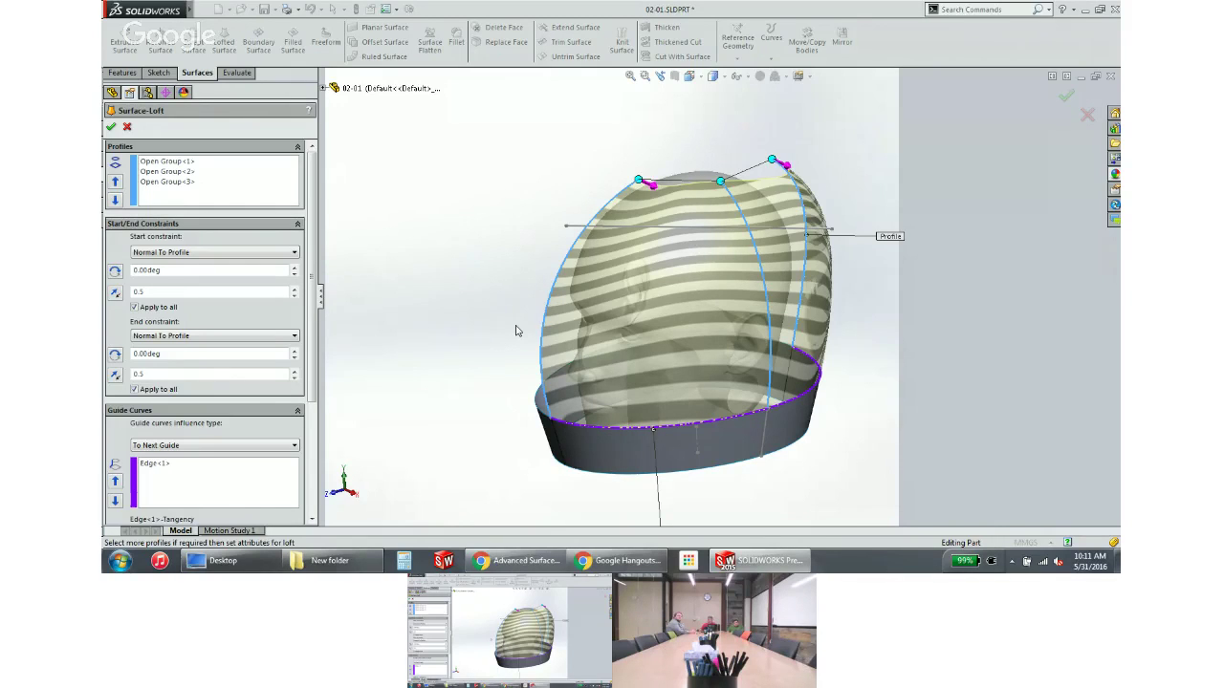
{"action": "scroll", "coordinate": [705, 432], "scroll_direction": "up", "scroll_amount": 3}
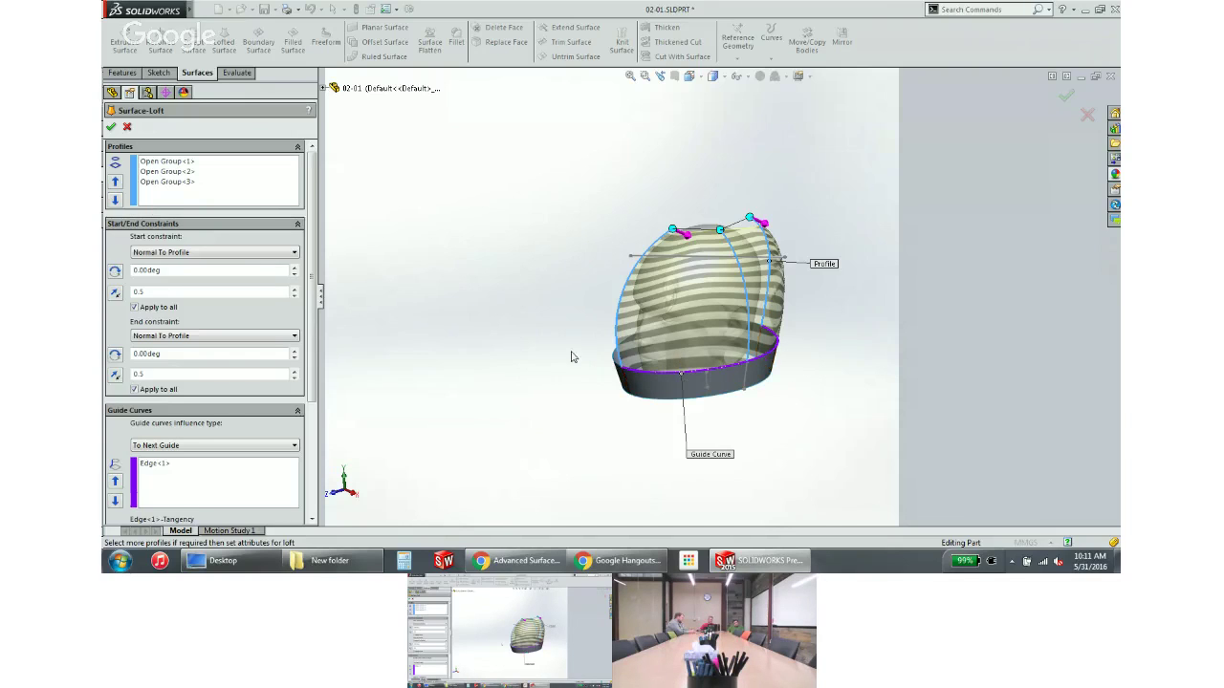
{"action": "left_click", "coordinate": [111, 126]}
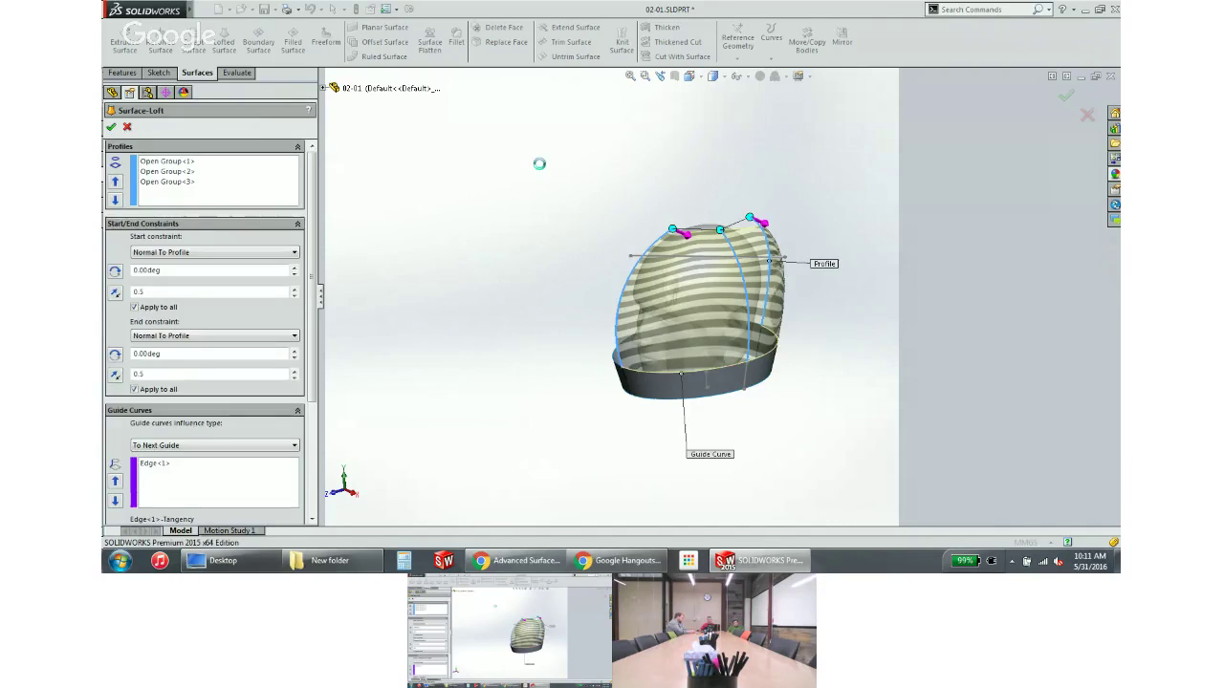
Examine the lofted surface's upper edge and the straight sketch line crossing it from several angles
{"action": "scroll", "coordinate": [715, 254], "scroll_direction": "down", "scroll_amount": 3}
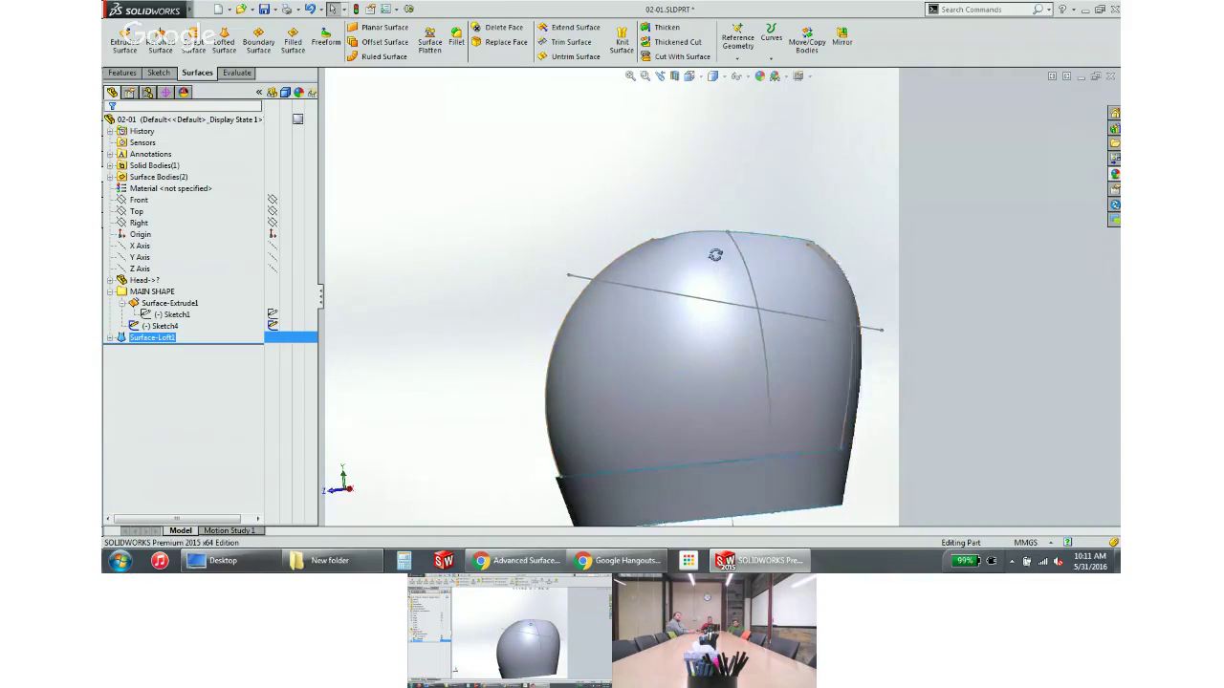
{"action": "middle_click_drag", "start_coordinate": [715, 254], "coordinate": [610, 355]}
{"action": "scroll", "coordinate": [730, 281], "scroll_direction": "down", "scroll_amount": 3}
{"action": "scroll", "coordinate": [632, 343], "scroll_direction": "down", "scroll_amount": 3}
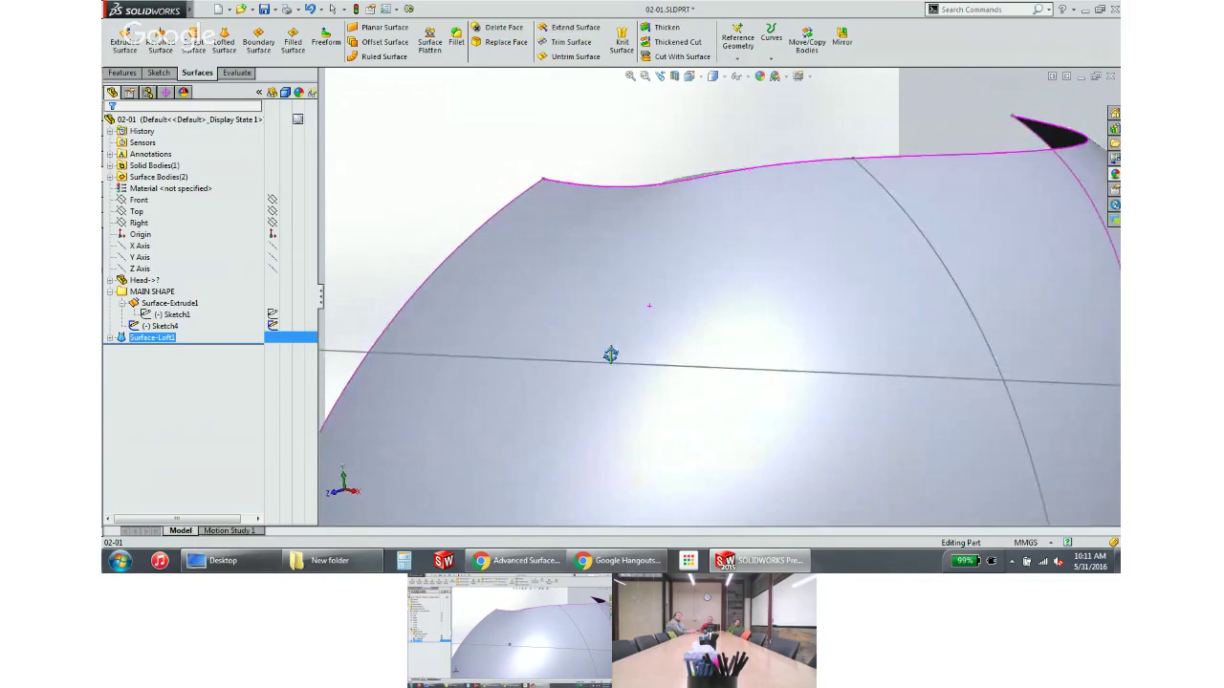
{"action": "scroll", "coordinate": [685, 371], "scroll_direction": "up", "scroll_amount": 5}
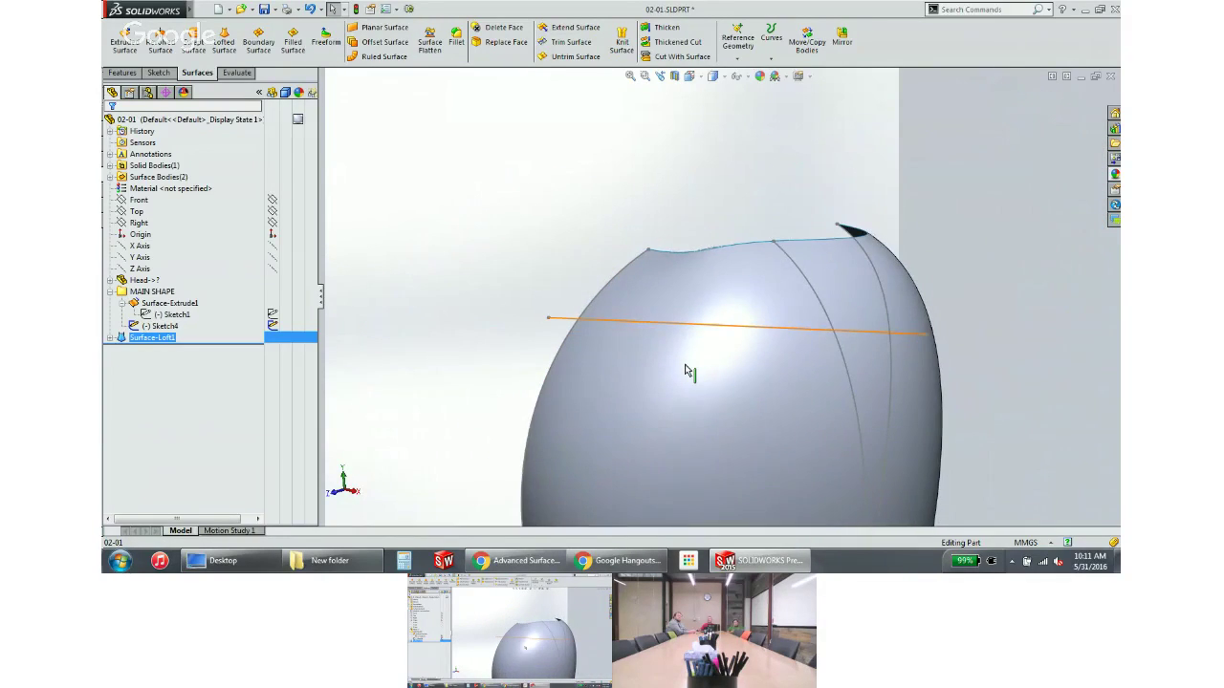
{"action": "scroll", "coordinate": [690, 370], "scroll_direction": "up", "scroll_amount": 1}
{"action": "middle_click_drag", "start_coordinate": [712, 367], "coordinate": [657, 307]}
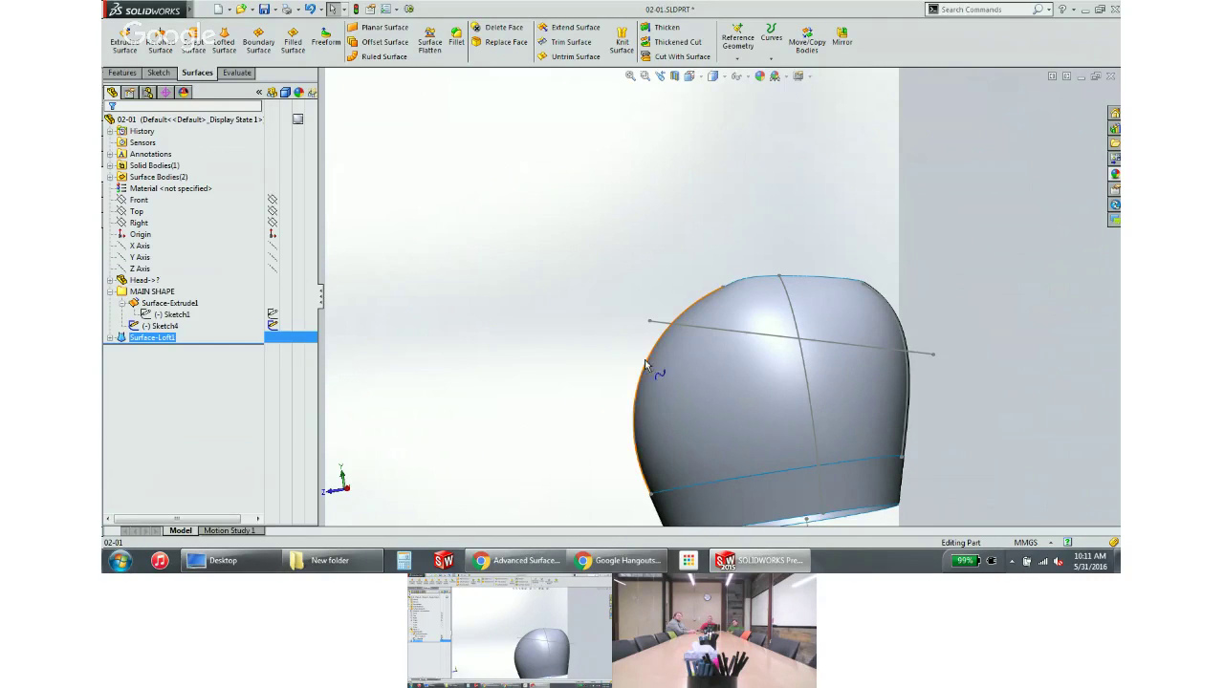
{"action": "left_click", "coordinate": [700, 328]}
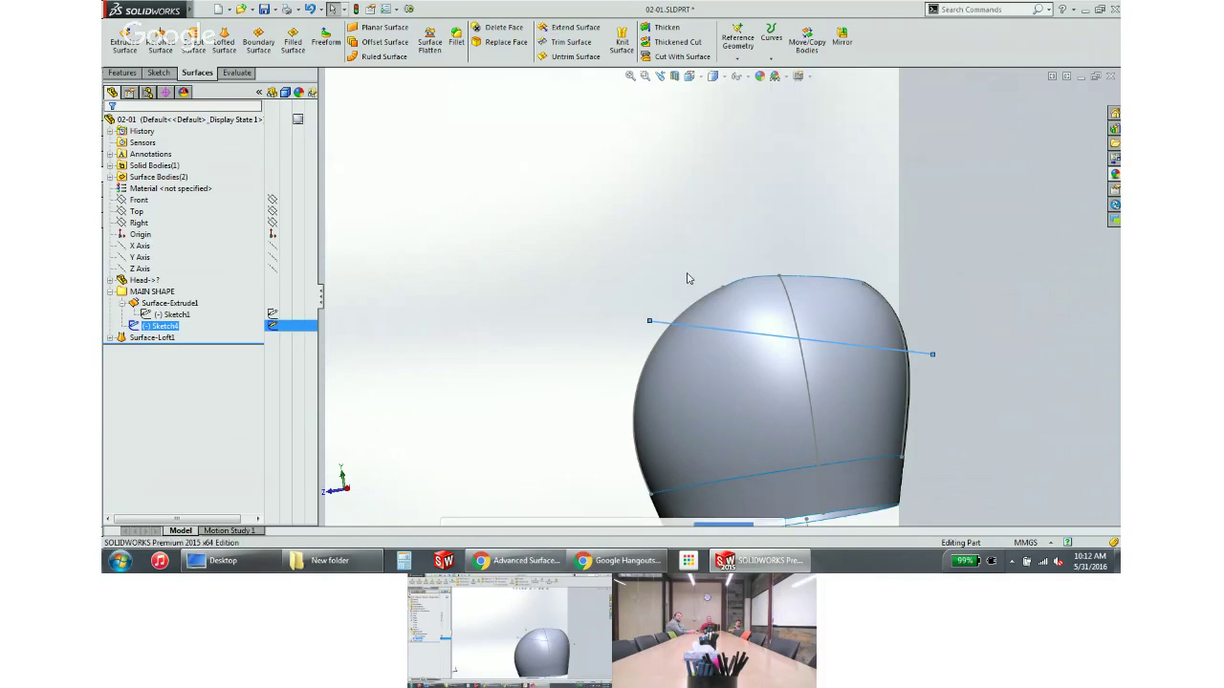
{"action": "middle_click_drag", "start_coordinate": [686, 277], "coordinate": [692, 313]}
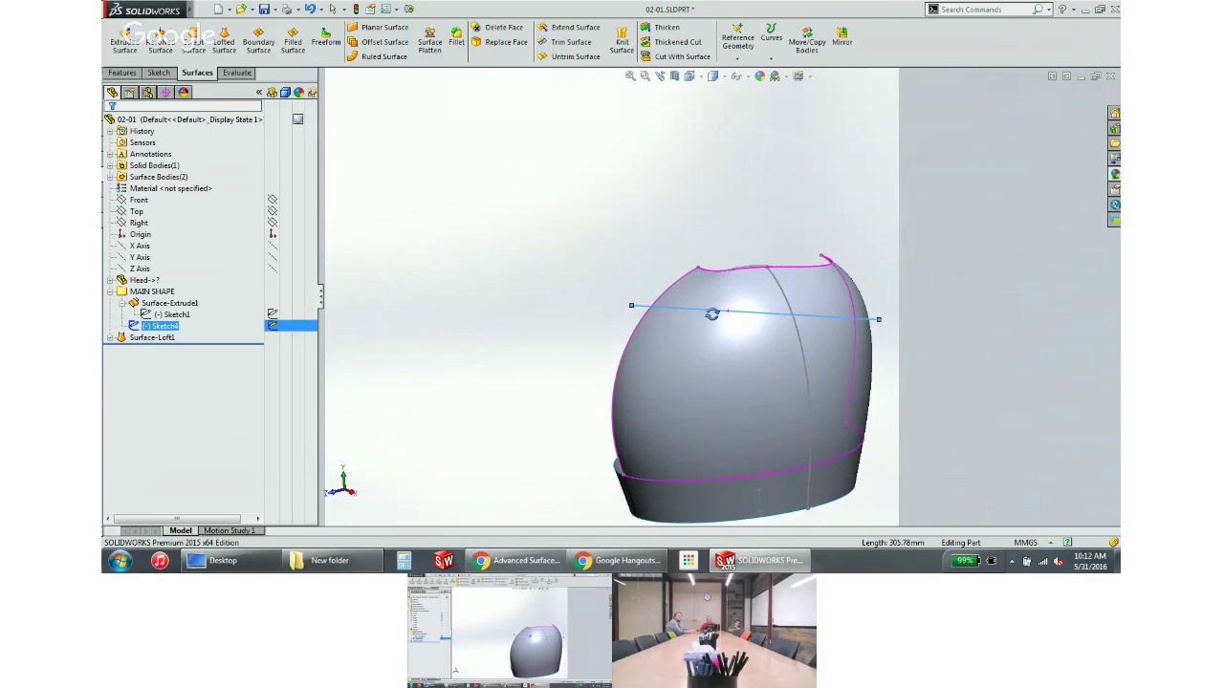
{"action": "left_click", "coordinate": [592, 223]}
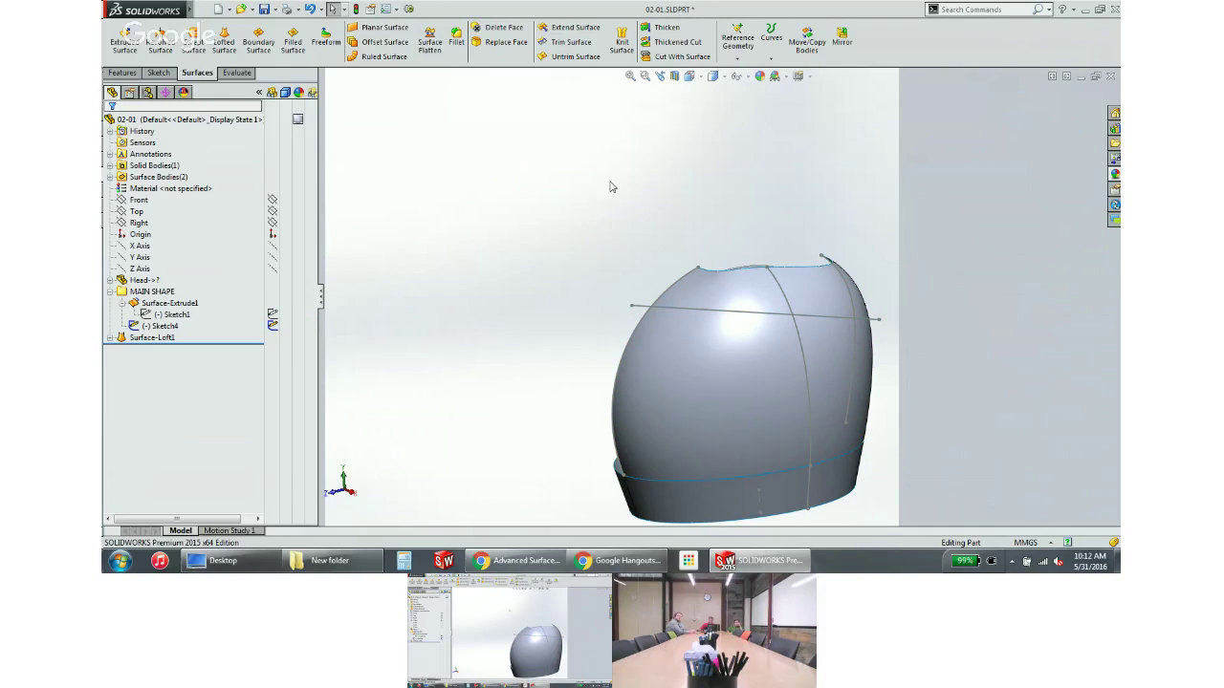
Trim the lofted surface with a Standard trim, using Sketch4's straight line as the trim tool and removing the portion above it
{"action": "left_click", "coordinate": [571, 41]}
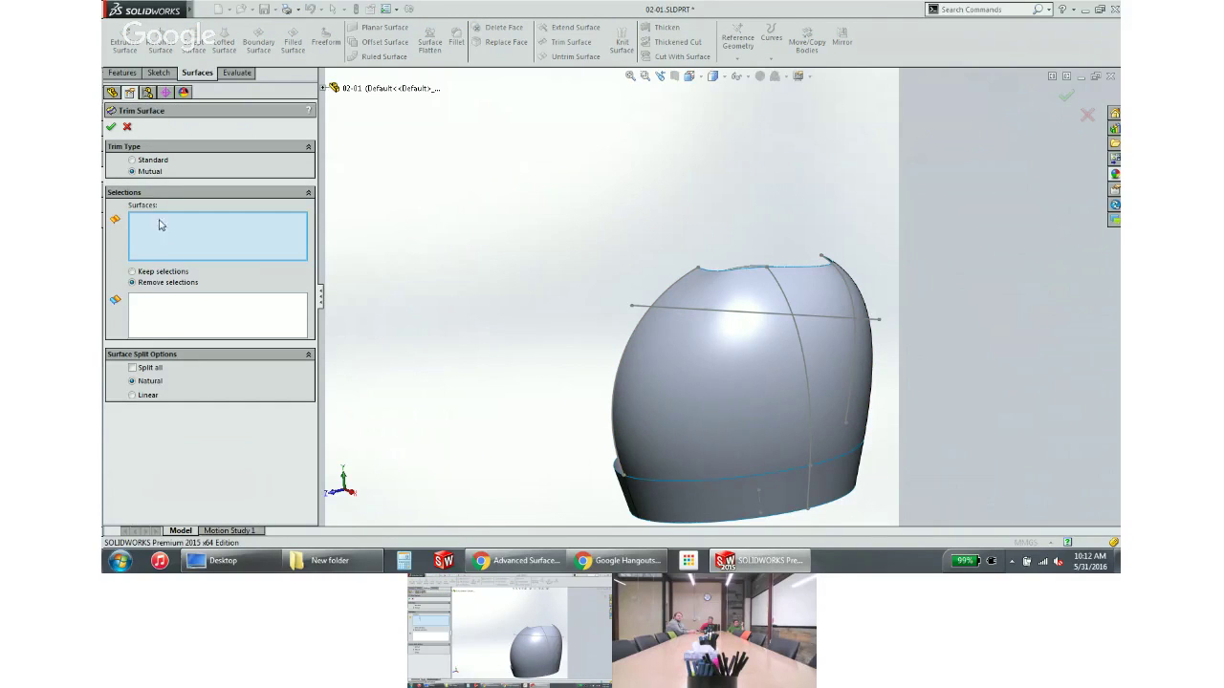
{"action": "left_click", "coordinate": [143, 159]}
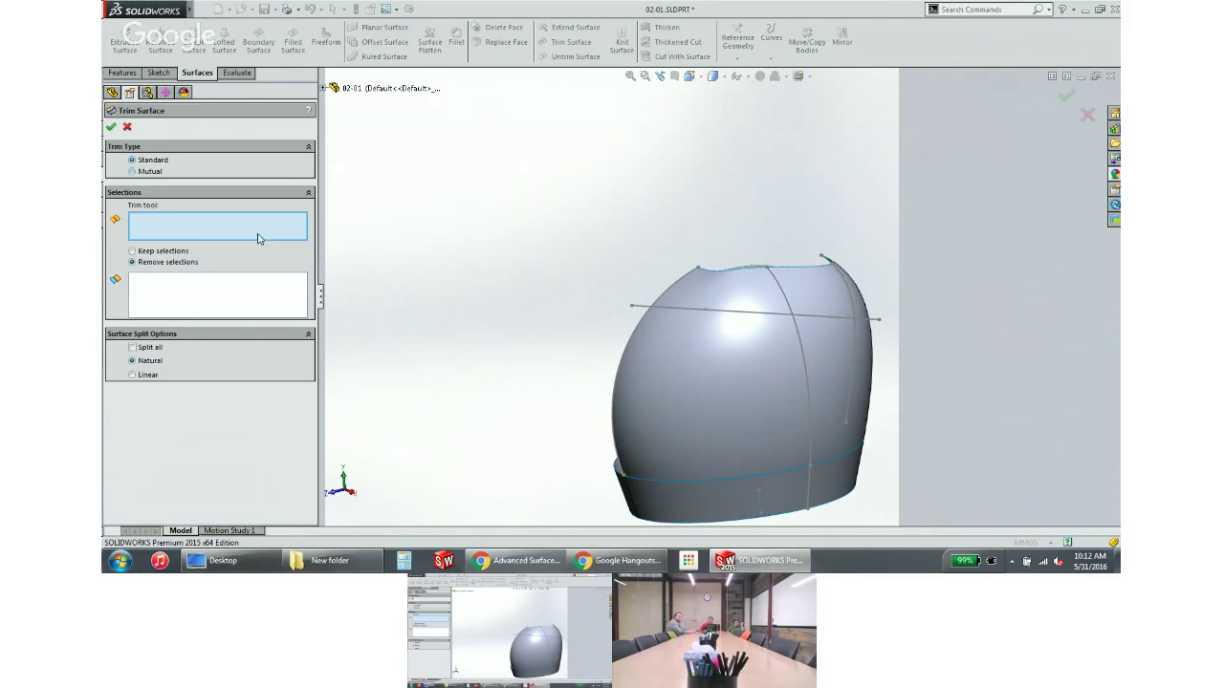
{"action": "left_click", "coordinate": [719, 314]}
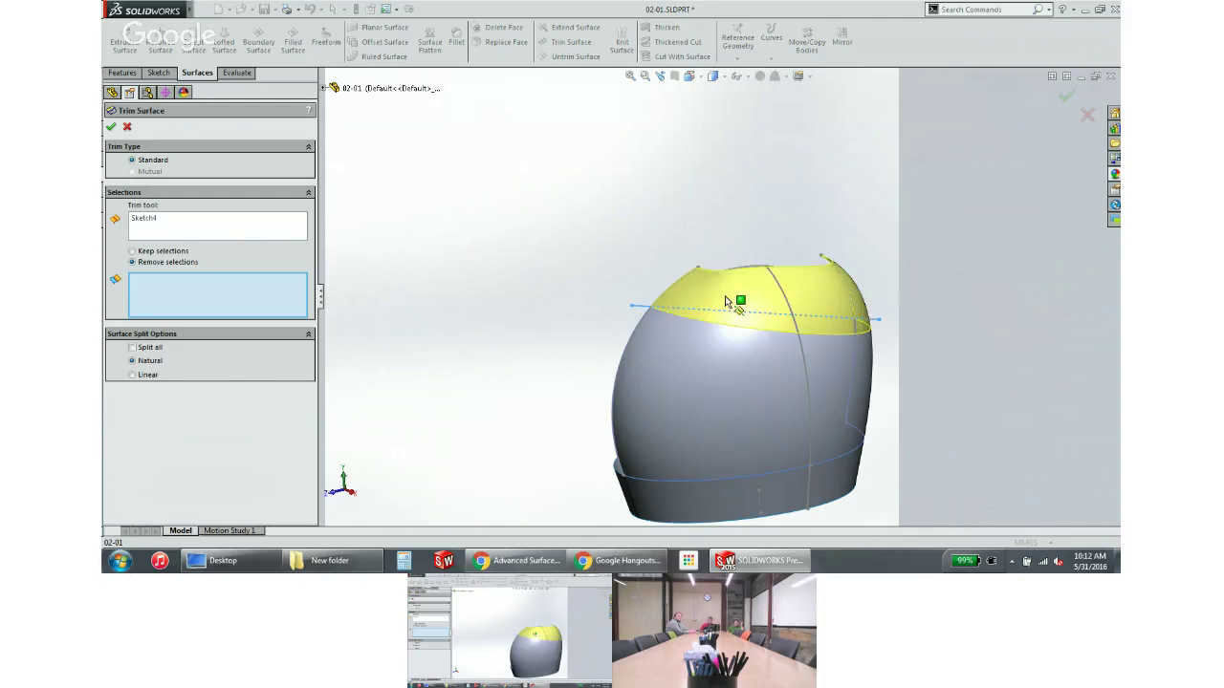
{"action": "left_click", "coordinate": [734, 303]}
{"action": "key", "text": "Return"}
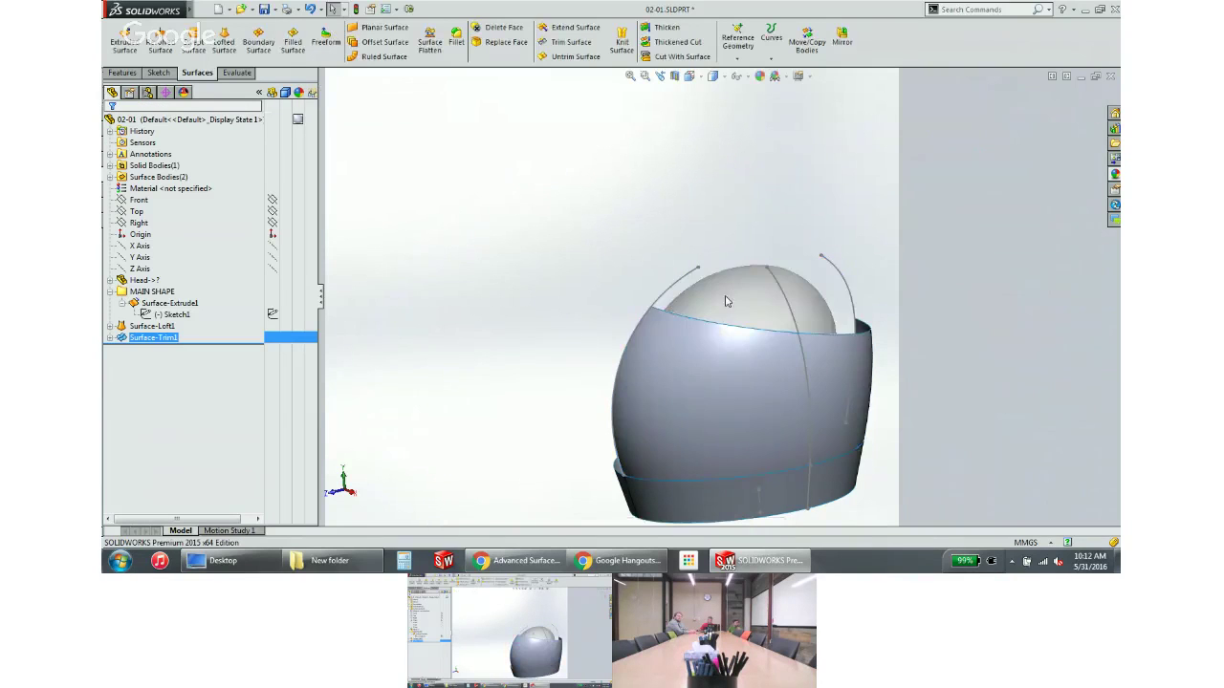
Mirror the trimmed surface body about the Right plane
{"action": "mouse_move", "coordinate": [670, 263]}
{"action": "middle_mouse_down"}
{"action": "mouse_move", "coordinate": [617, 273]}
{"action": "mouse_move", "coordinate": [652, 307]}
{"action": "mouse_move", "coordinate": [623, 259]}
{"action": "mouse_move", "coordinate": [767, 249]}
{"action": "mouse_move", "coordinate": [671, 245]}
{"action": "middle_mouse_up"}
{"action": "scroll", "coordinate": [654, 287], "scroll_direction": "up", "scroll_amount": 2}
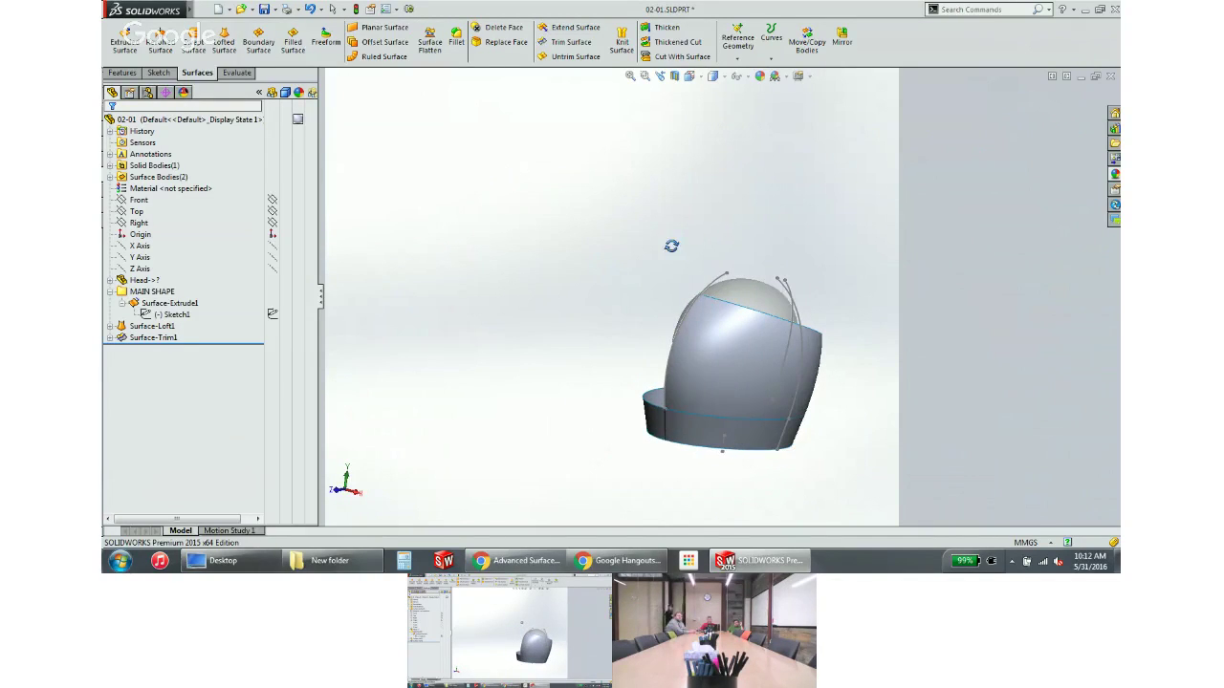
{"action": "left_click", "coordinate": [841, 40]}
{"action": "left_click", "coordinate": [323, 88]}
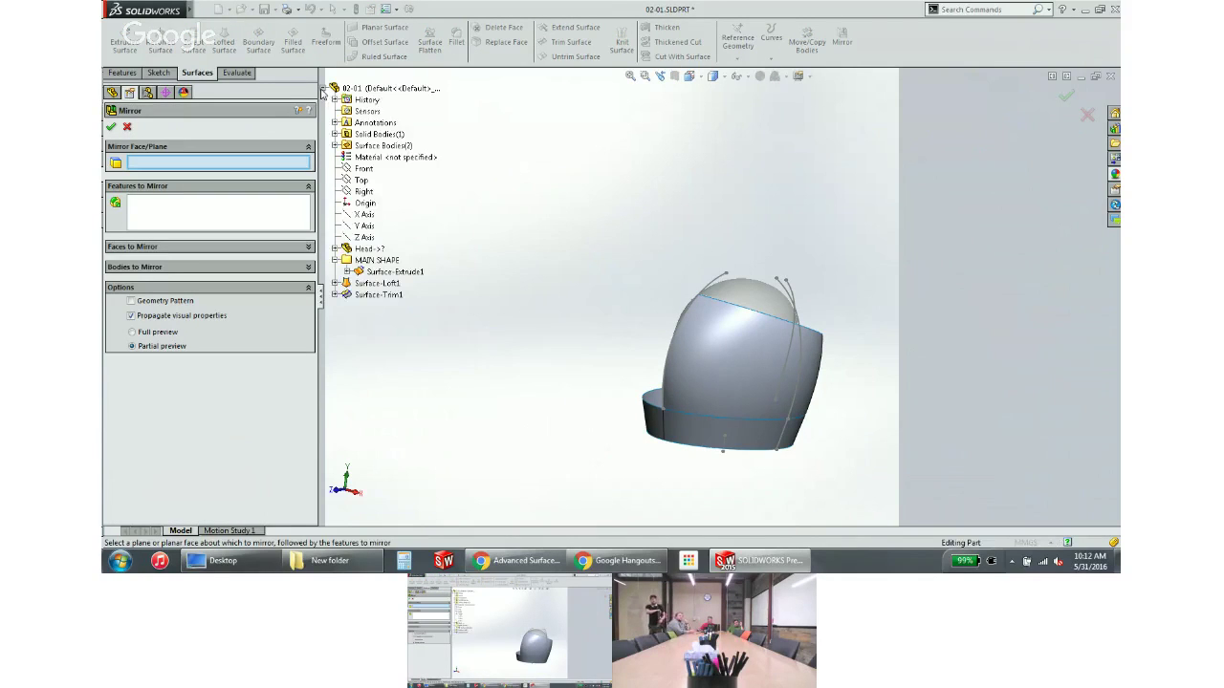
{"action": "left_click", "coordinate": [364, 191]}
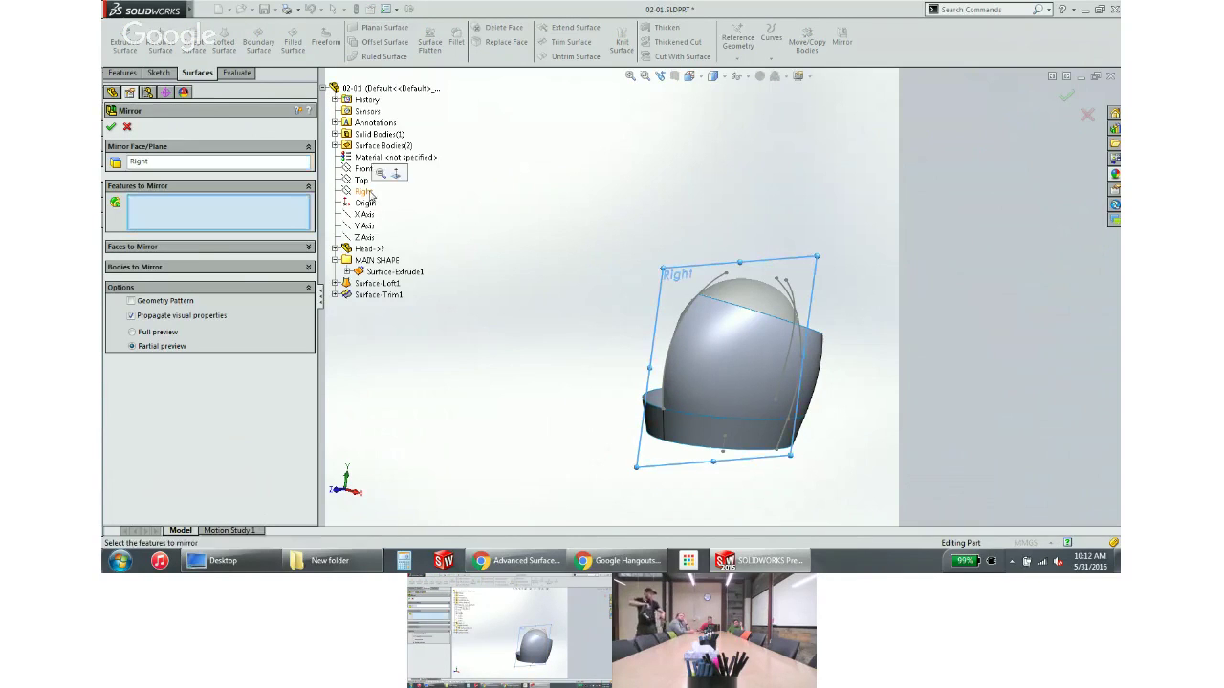
{"action": "left_click", "coordinate": [196, 267]}
{"action": "left_click", "coordinate": [696, 357]}
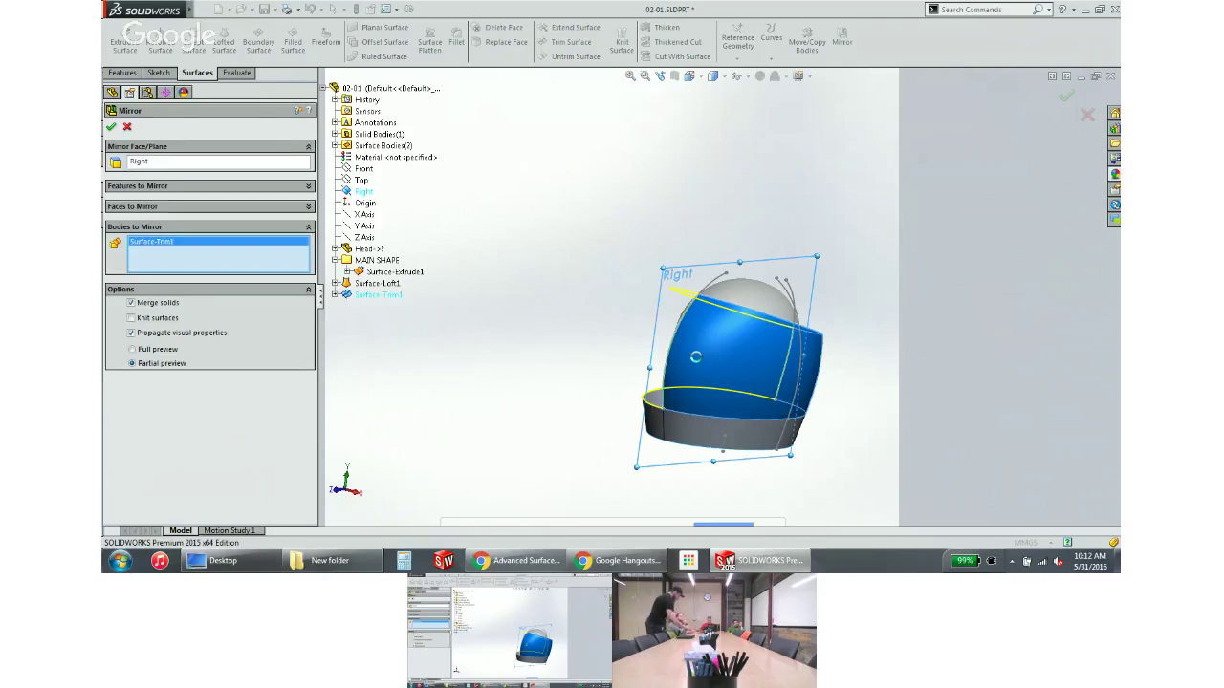
{"action": "key", "text": "Return"}
Knit the extruded band, the trimmed loft and its mirrored copy into a single surface body
{"action": "middle_click_drag", "start_coordinate": [695, 364], "coordinate": [646, 366]}
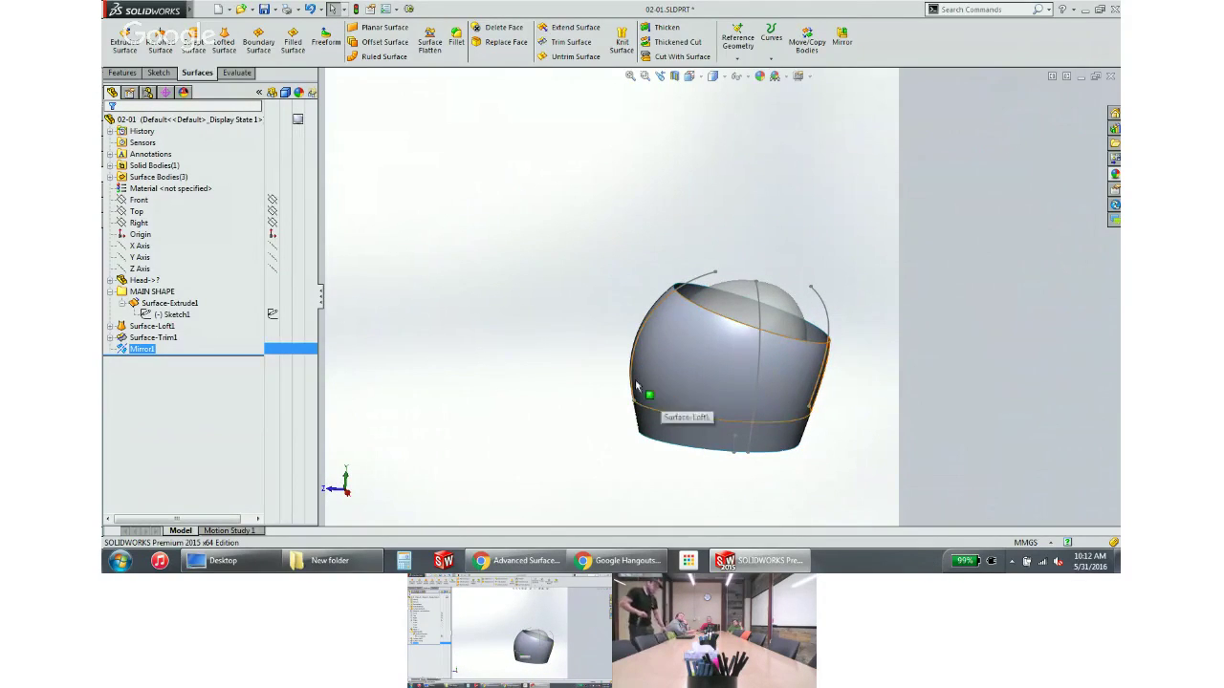
{"action": "left_click", "coordinate": [576, 342]}
{"action": "middle_click_drag", "start_coordinate": [576, 341], "coordinate": [603, 350]}
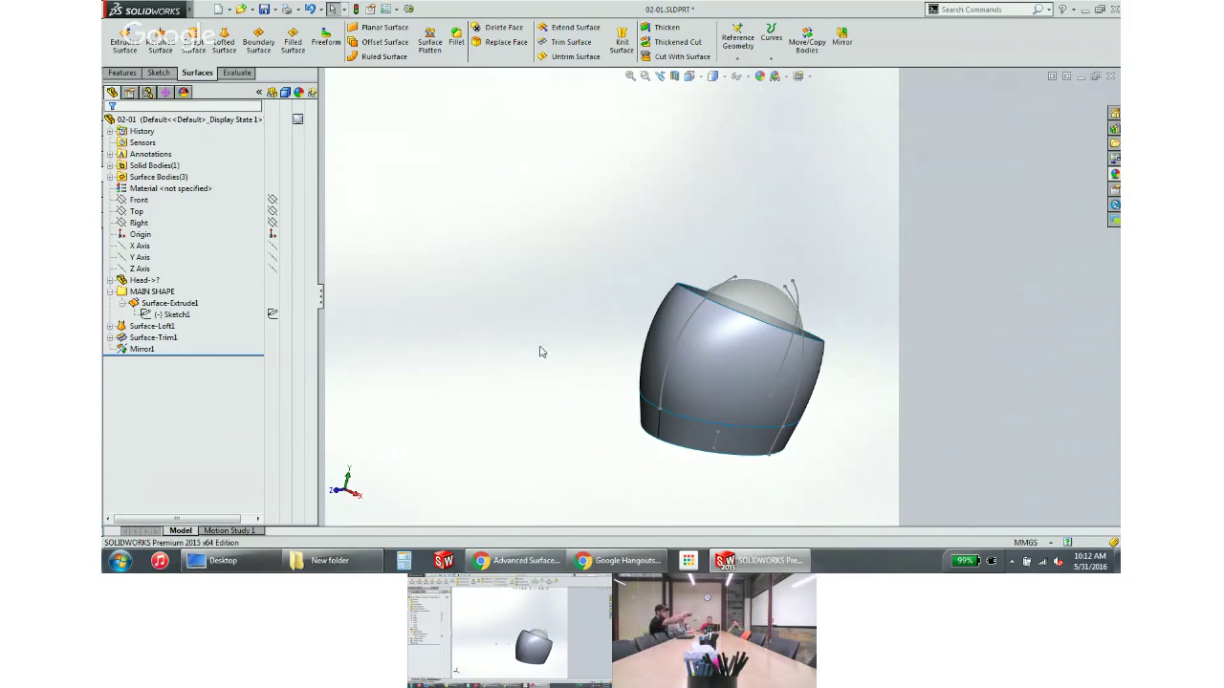
{"action": "left_click", "coordinate": [111, 177]}
{"action": "left_click", "coordinate": [169, 189]}
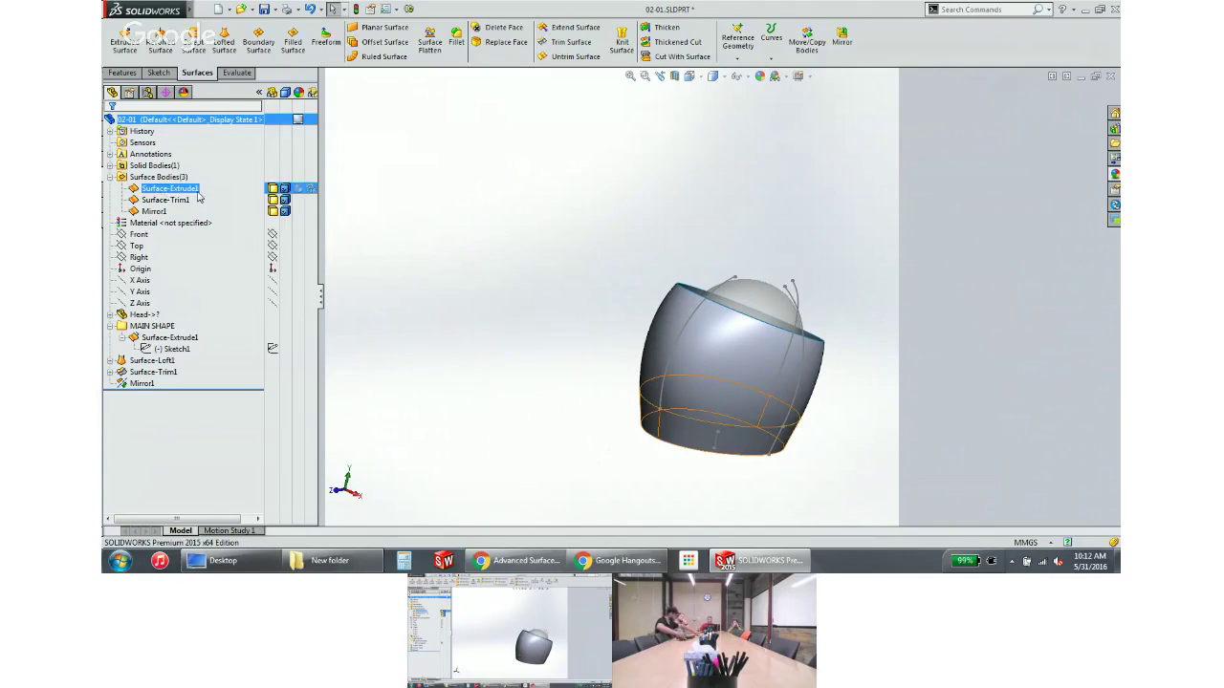
{"action": "left_click", "coordinate": [411, 197]}
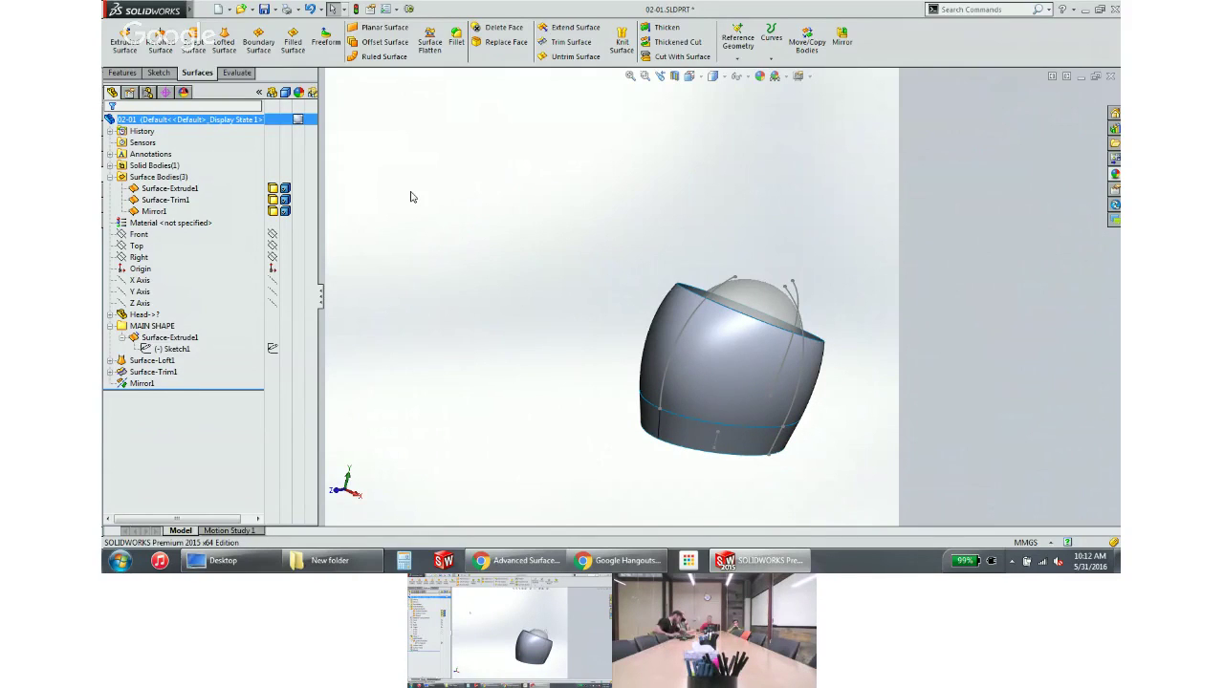
{"action": "left_click", "coordinate": [144, 200]}
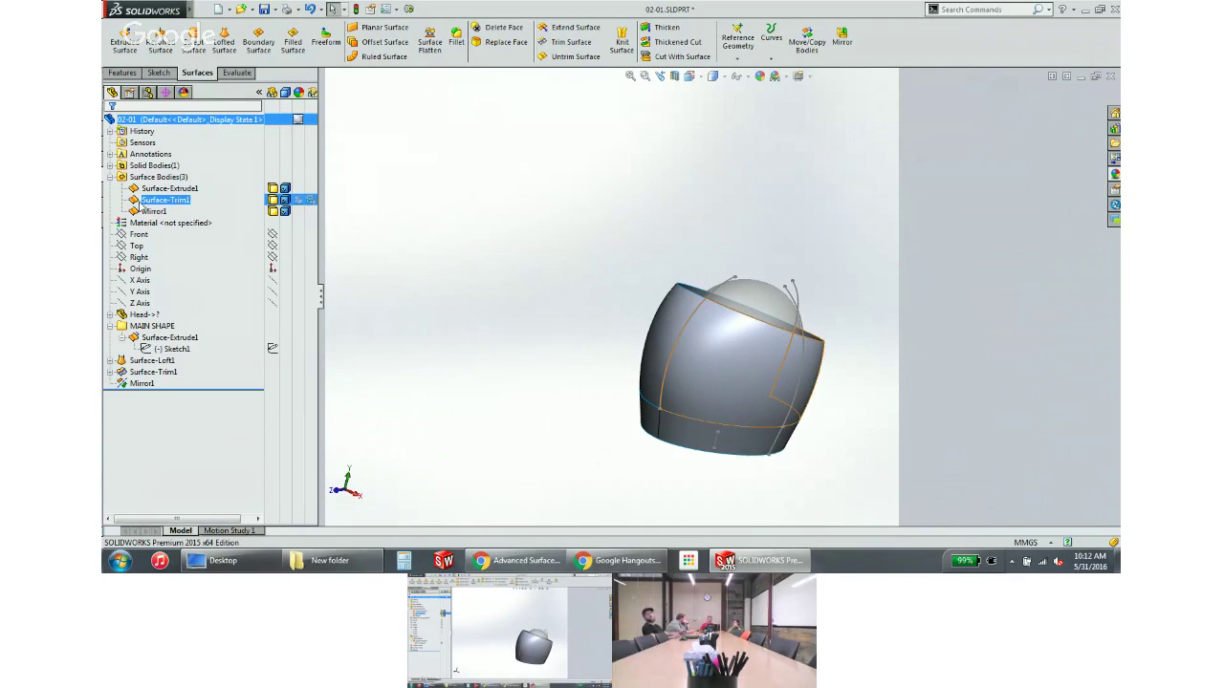
{"action": "left_click", "coordinate": [143, 189], "text": "ctrl"}
{"action": "left_click", "coordinate": [153, 211], "text": "ctrl"}
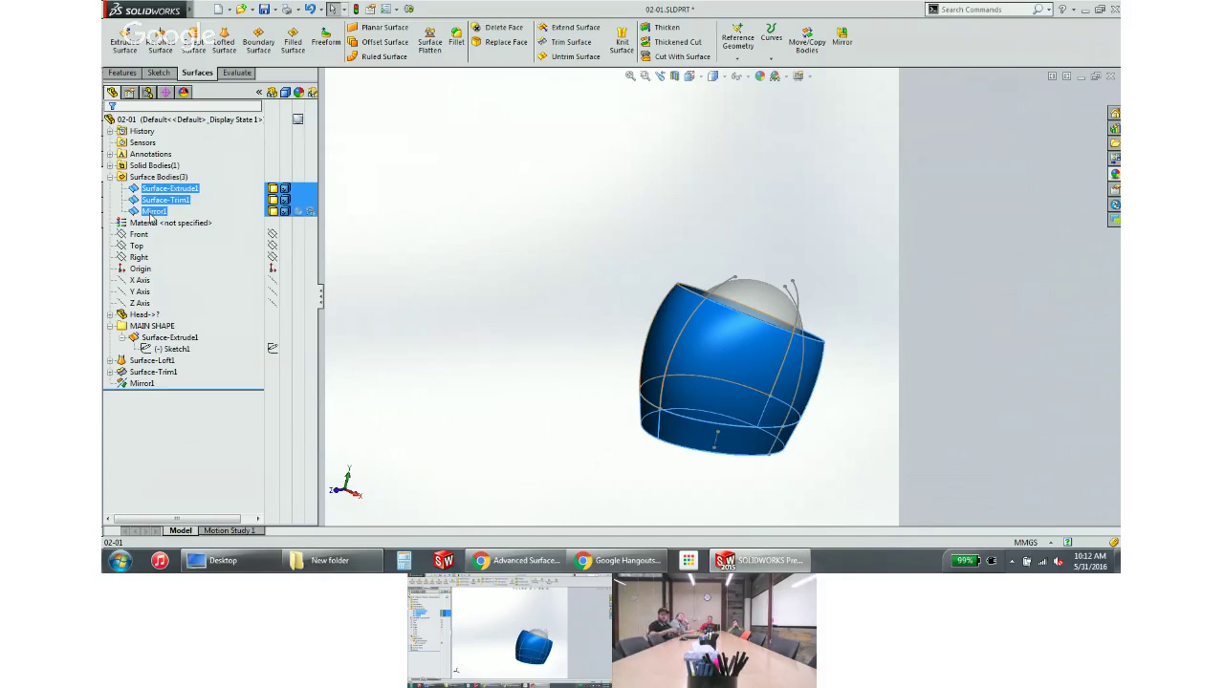
{"action": "left_click", "coordinate": [621, 40]}
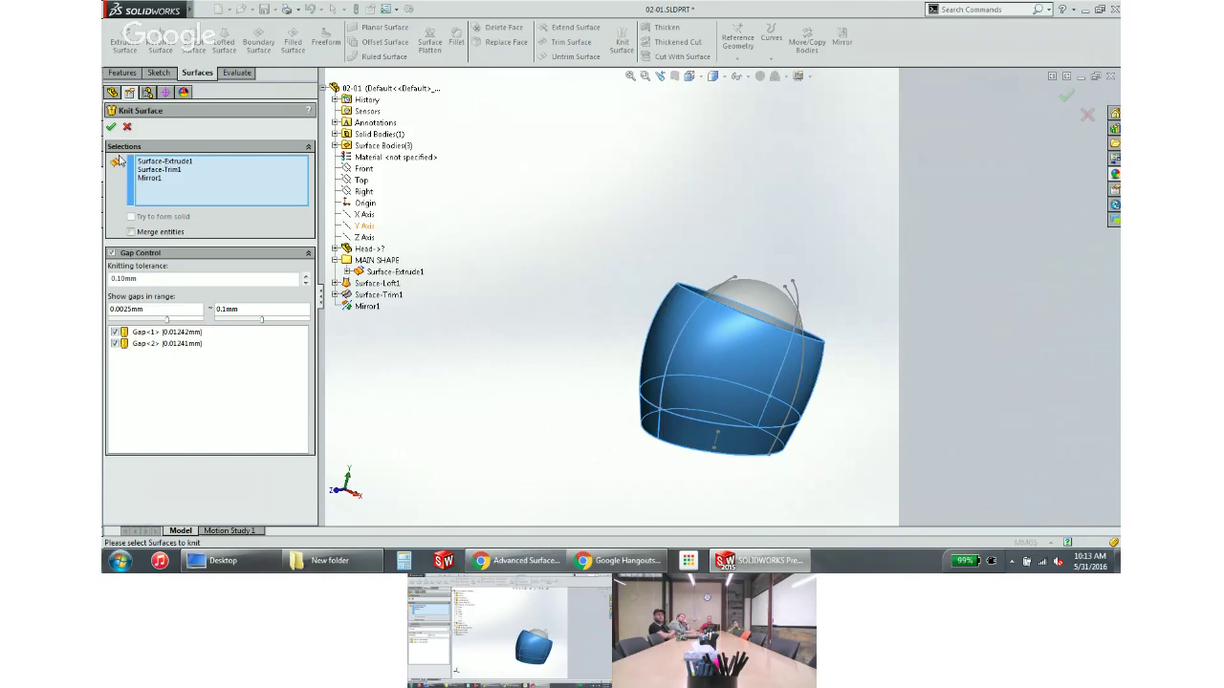
{"action": "left_click", "coordinate": [111, 127]}
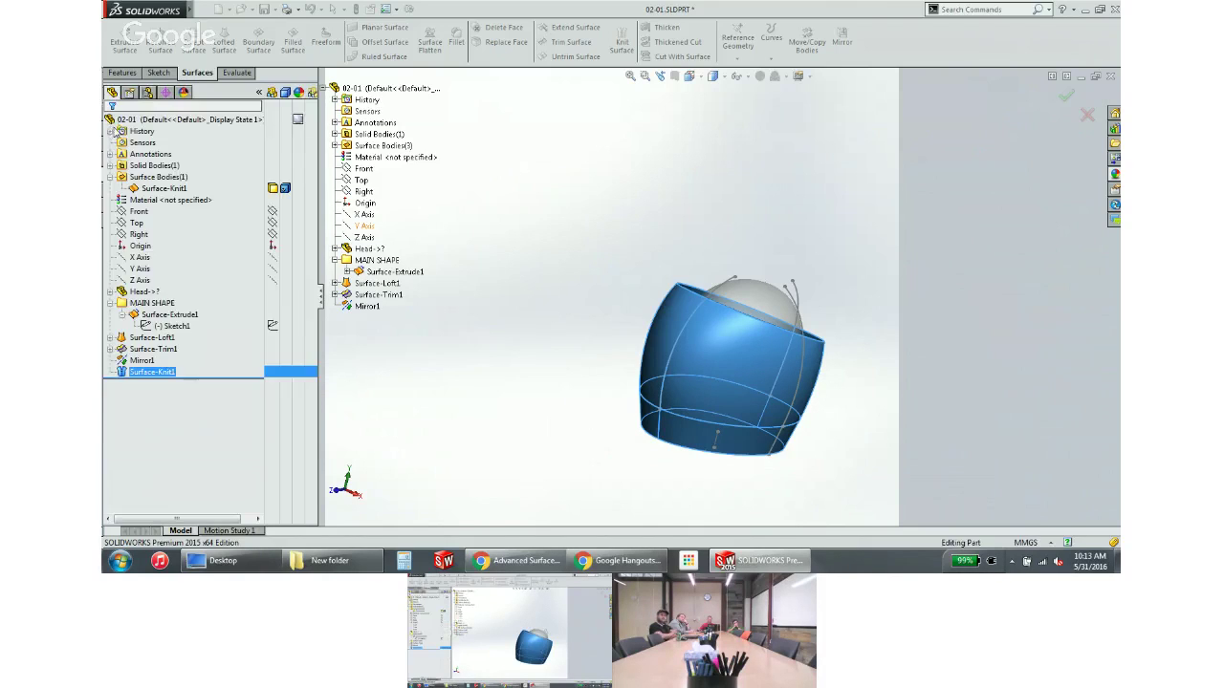
{"action": "left_click", "coordinate": [561, 219]}
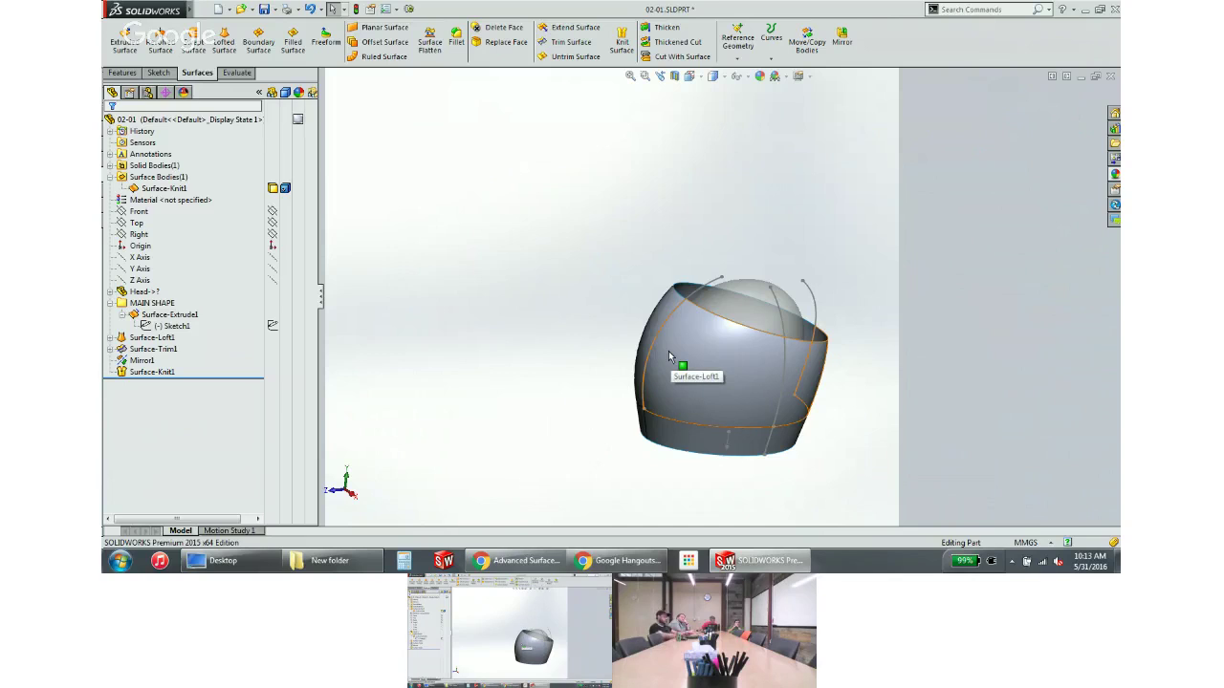
Create a reference plane parallel to the Top plane, offset 190 mm upward
{"action": "middle_click_drag", "start_coordinate": [683, 328], "coordinate": [608, 296]}
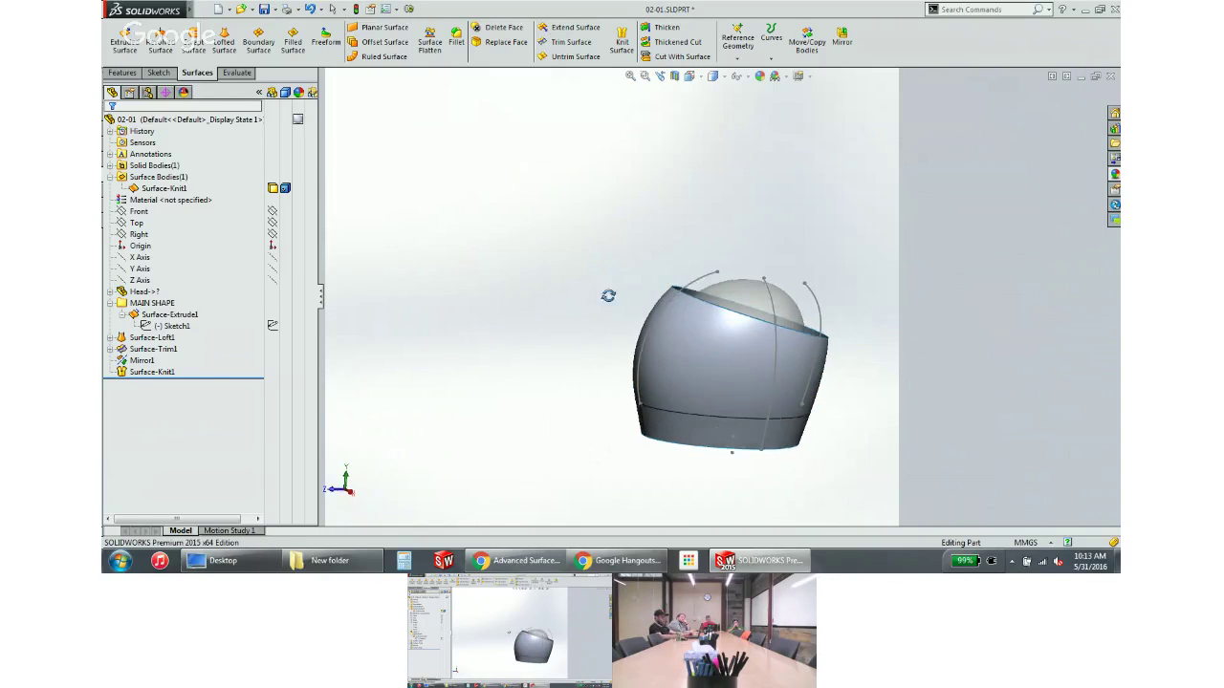
{"action": "left_click", "coordinate": [134, 224]}
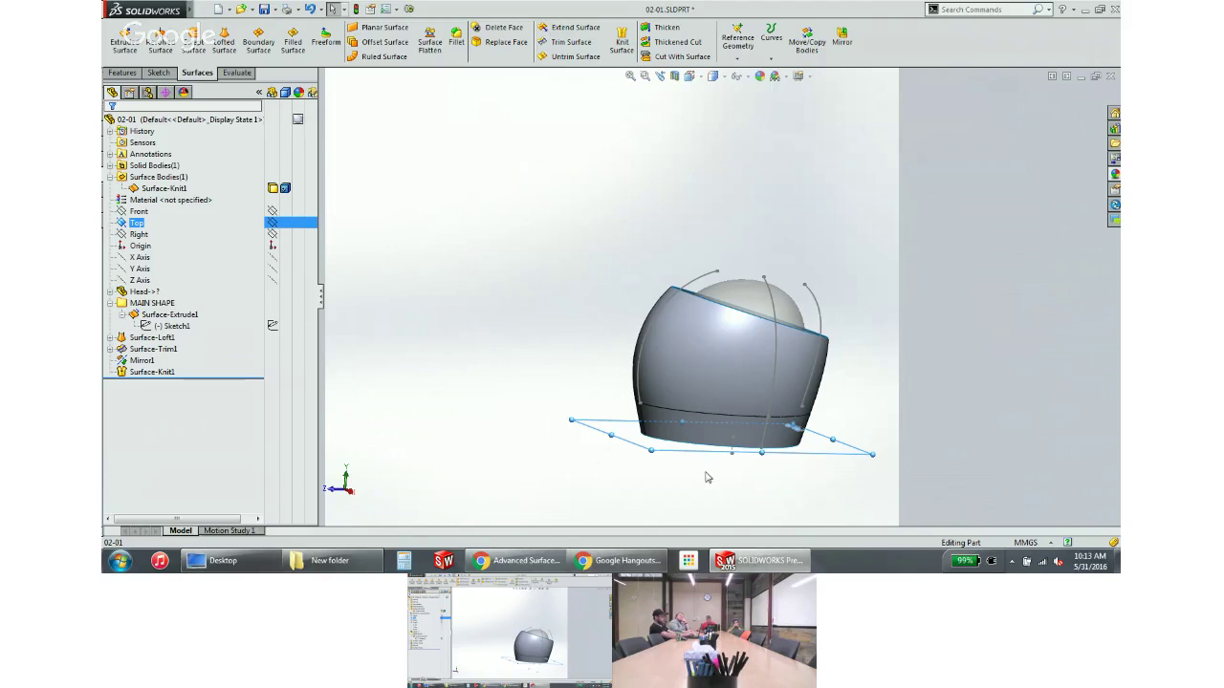
{"action": "left_click_drag", "start_coordinate": [715, 464], "coordinate": [734, 363], "text": "ctrl"}
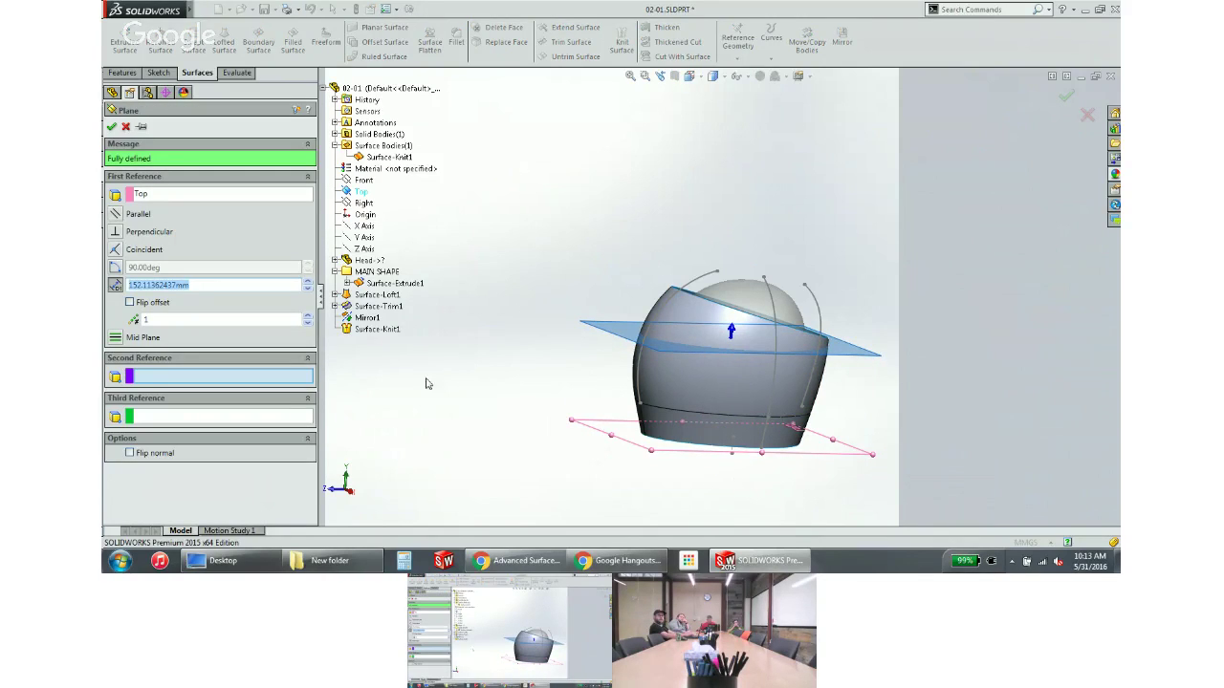
{"action": "type", "text": "190"}
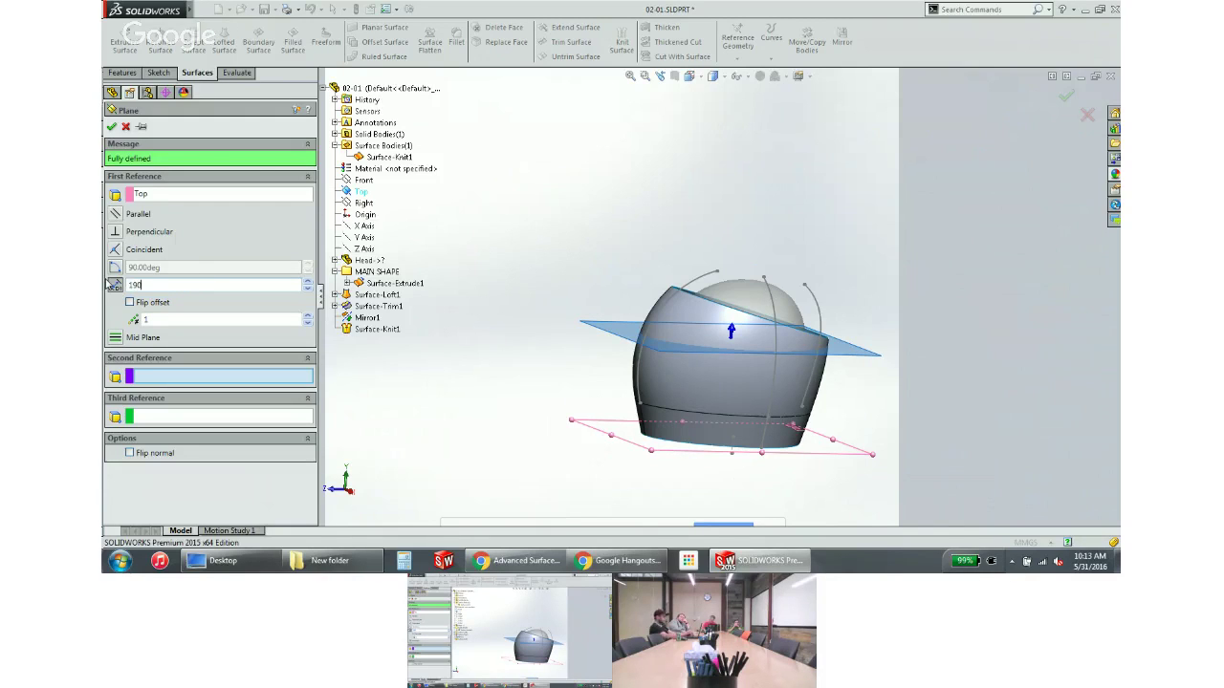
{"action": "key", "text": "Return"}
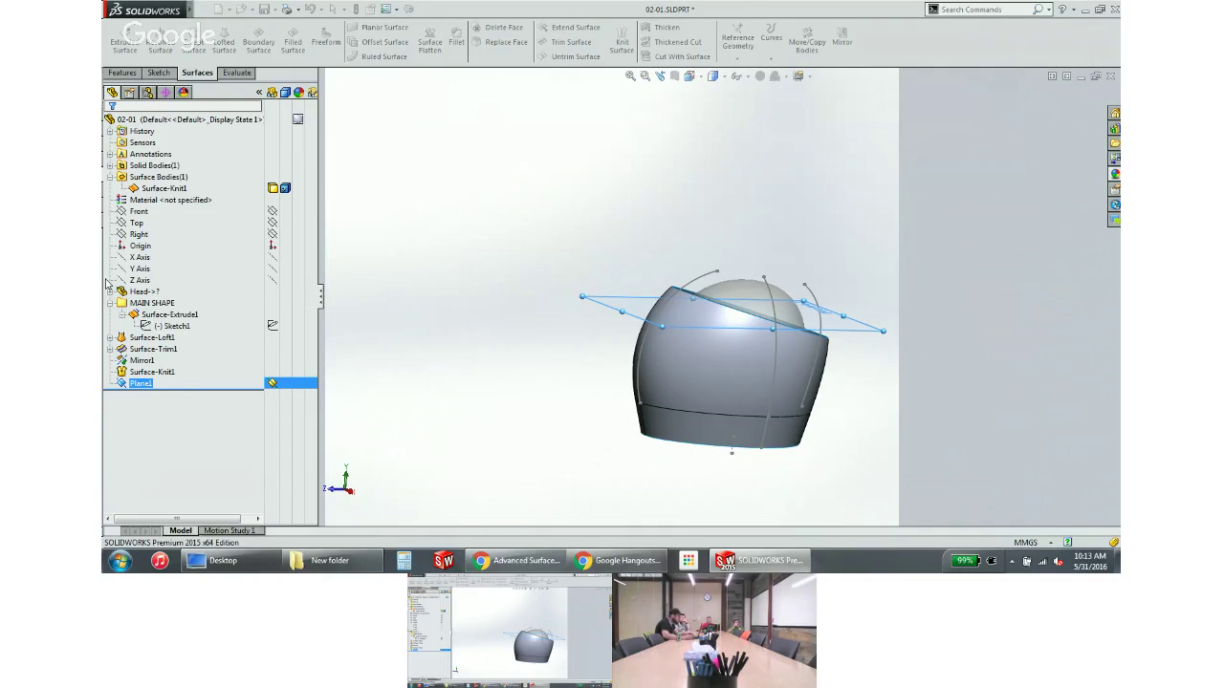
Split the lofted face and its mirrored counterpart with an Intersection split line, using the new offset plane as the splitting tool
{"action": "left_click", "coordinate": [771, 40]}
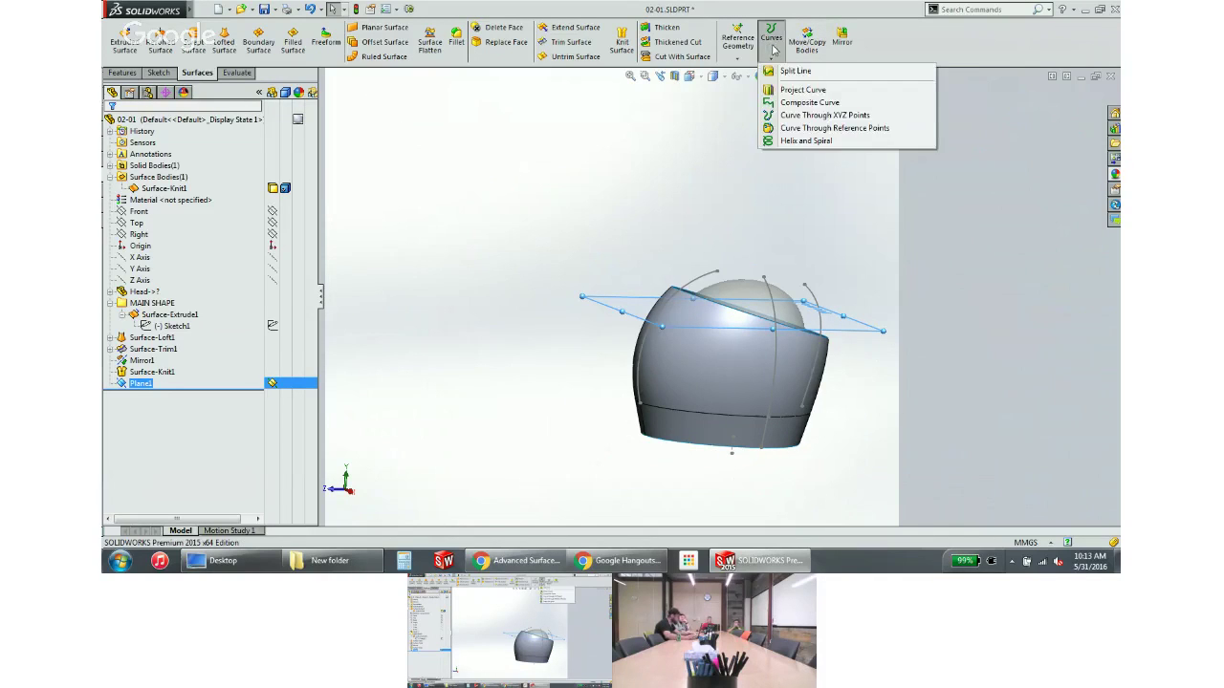
{"action": "left_click", "coordinate": [794, 71]}
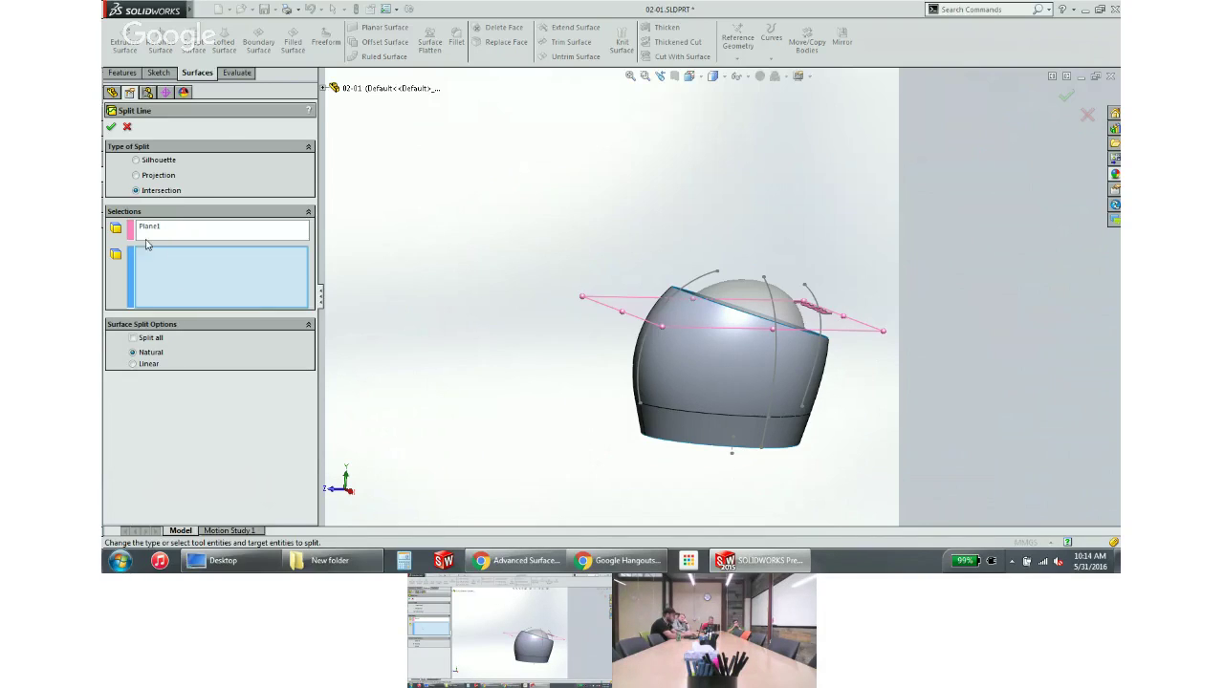
{"action": "left_click", "coordinate": [631, 363]}
{"action": "middle_click_drag", "start_coordinate": [632, 364], "coordinate": [674, 369]}
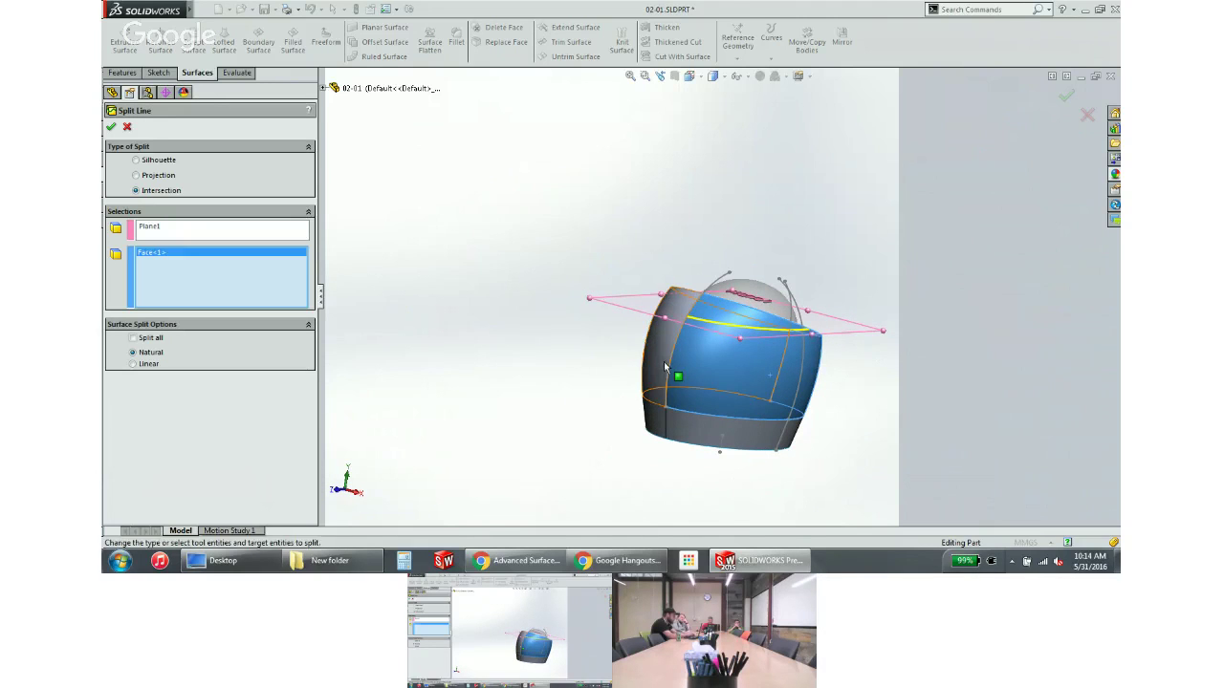
{"action": "left_click", "coordinate": [674, 368]}
{"action": "left_click", "coordinate": [111, 126]}
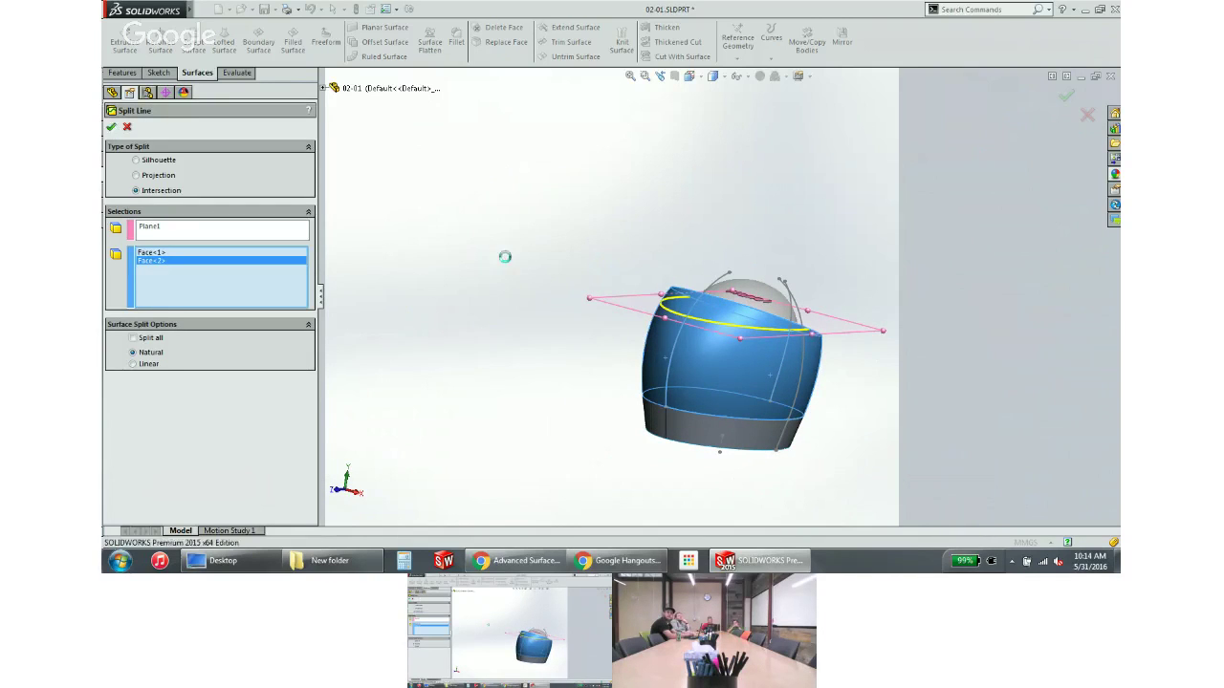
{"action": "middle_click_drag", "start_coordinate": [578, 275], "coordinate": [554, 276]}
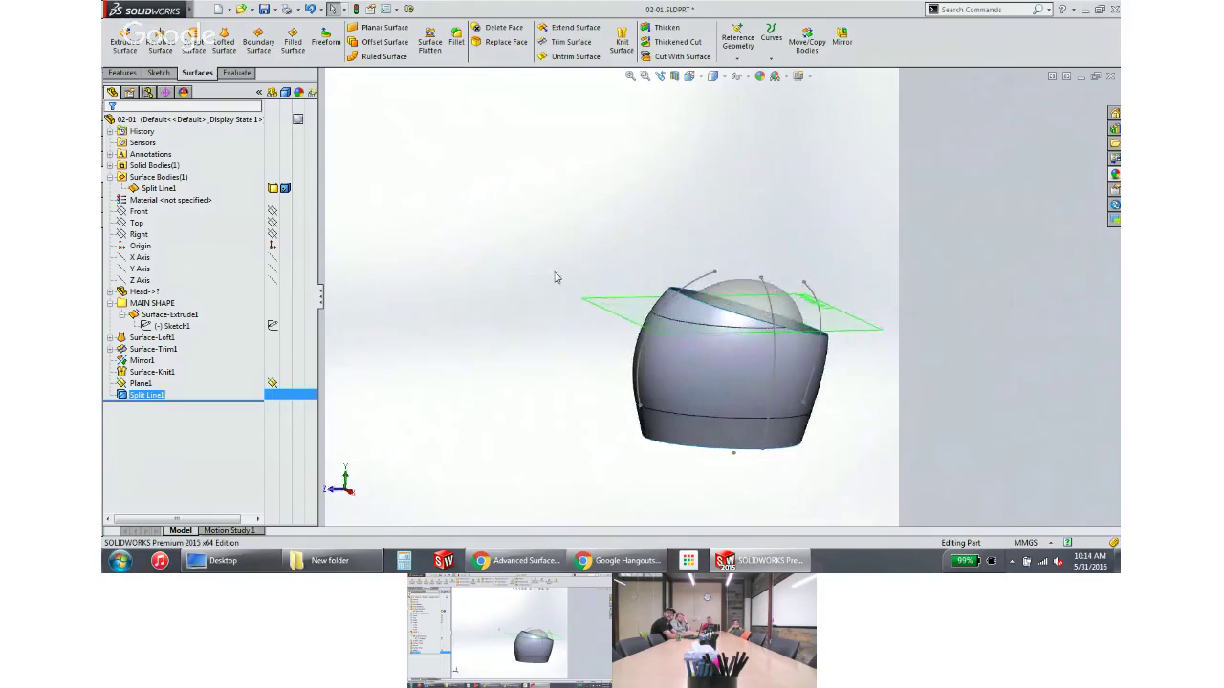
Hide the remaining loft curve sketches and the offset plane around the helmet surface
{"action": "left_click", "coordinate": [580, 248]}
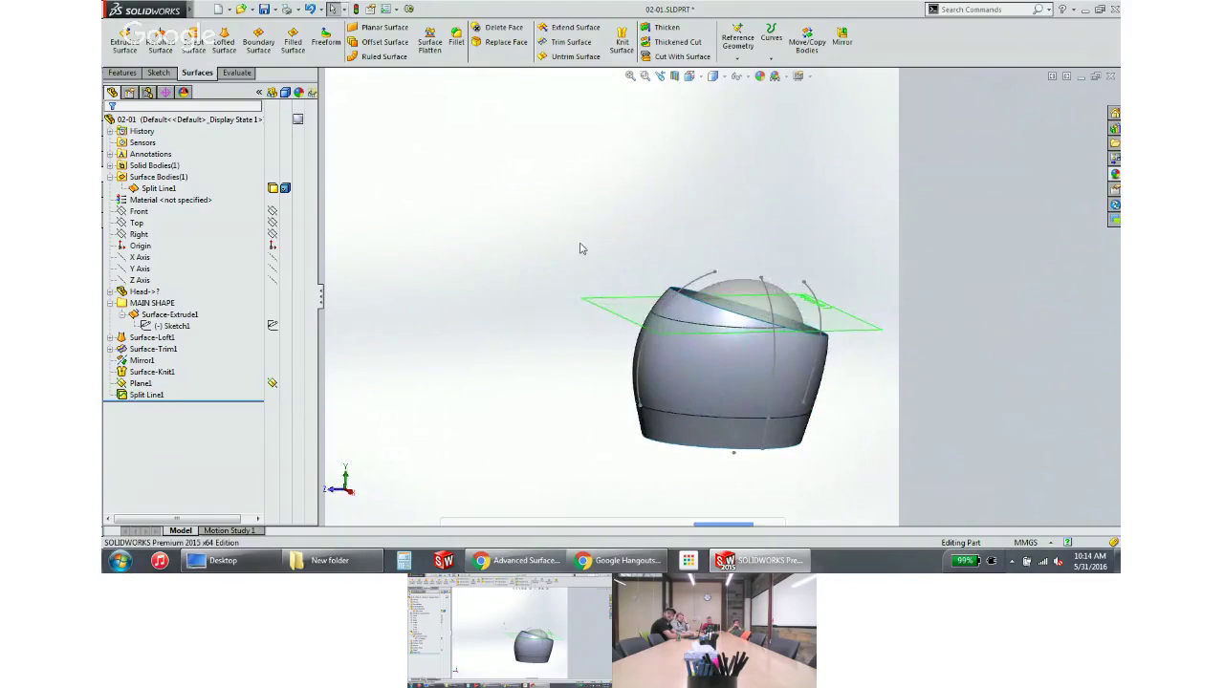
{"action": "left_click", "coordinate": [700, 277]}
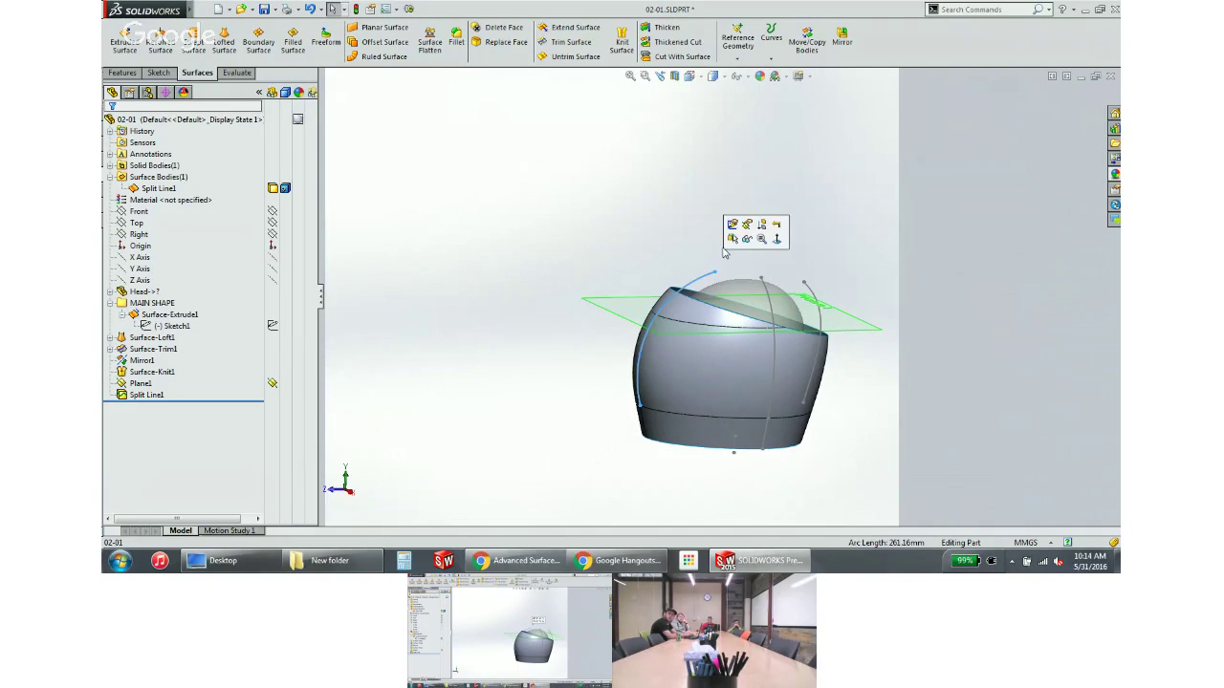
{"action": "left_click", "coordinate": [768, 303]}
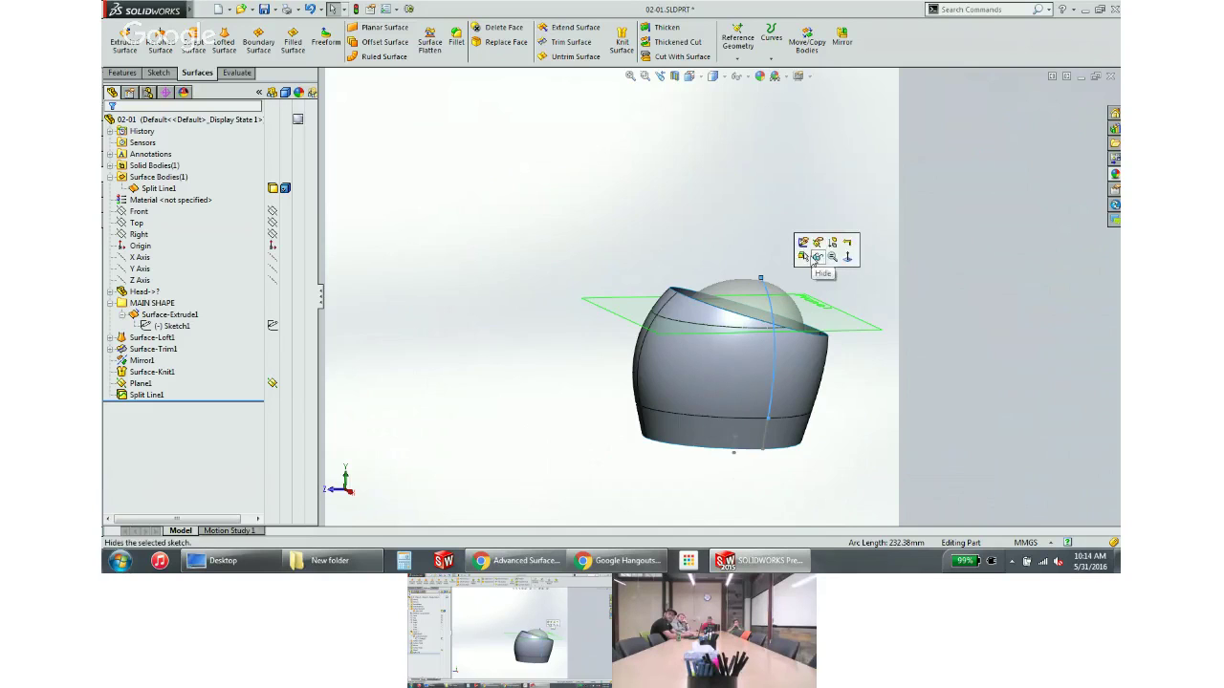
{"action": "left_click", "coordinate": [862, 333]}
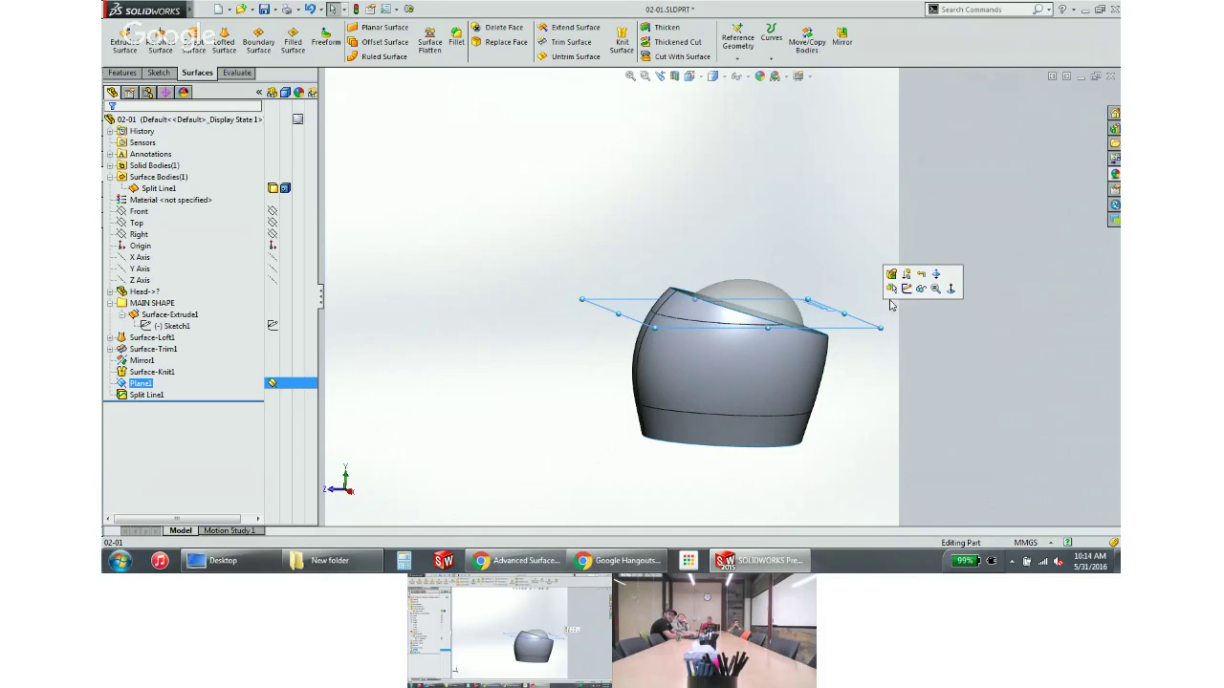
{"action": "left_click", "coordinate": [920, 291]}
{"action": "middle_click_drag", "start_coordinate": [815, 235], "coordinate": [819, 274]}
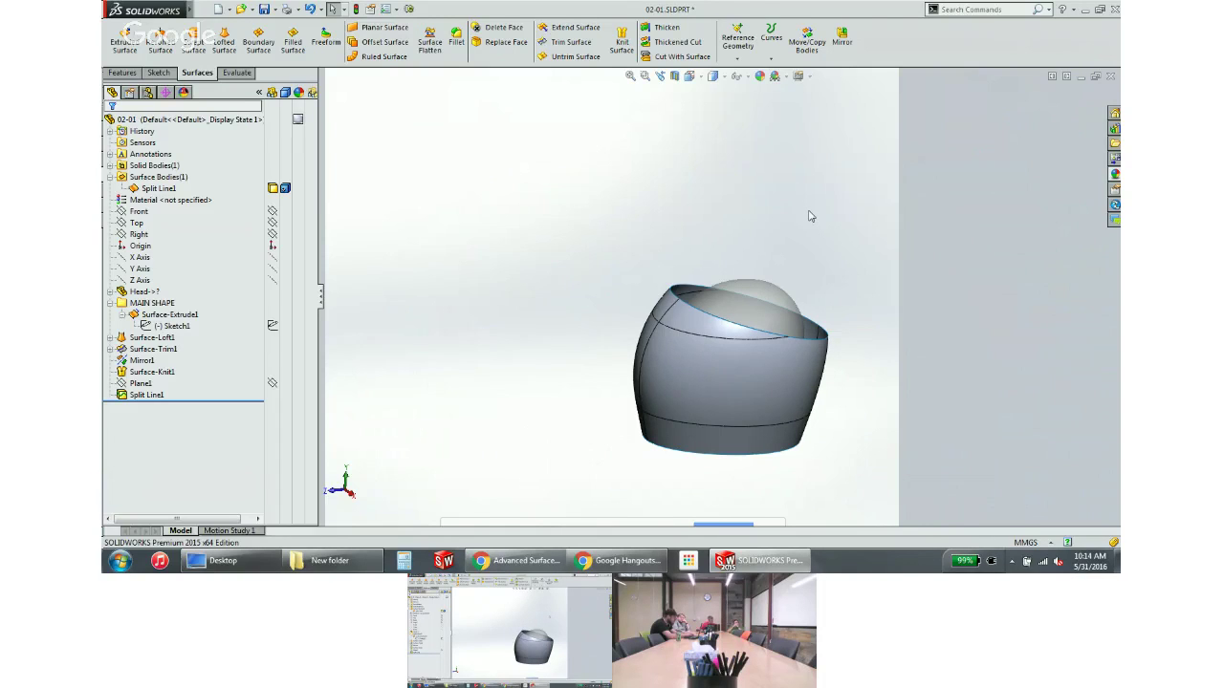
{"action": "middle_click_drag", "start_coordinate": [708, 191], "coordinate": [714, 241]}
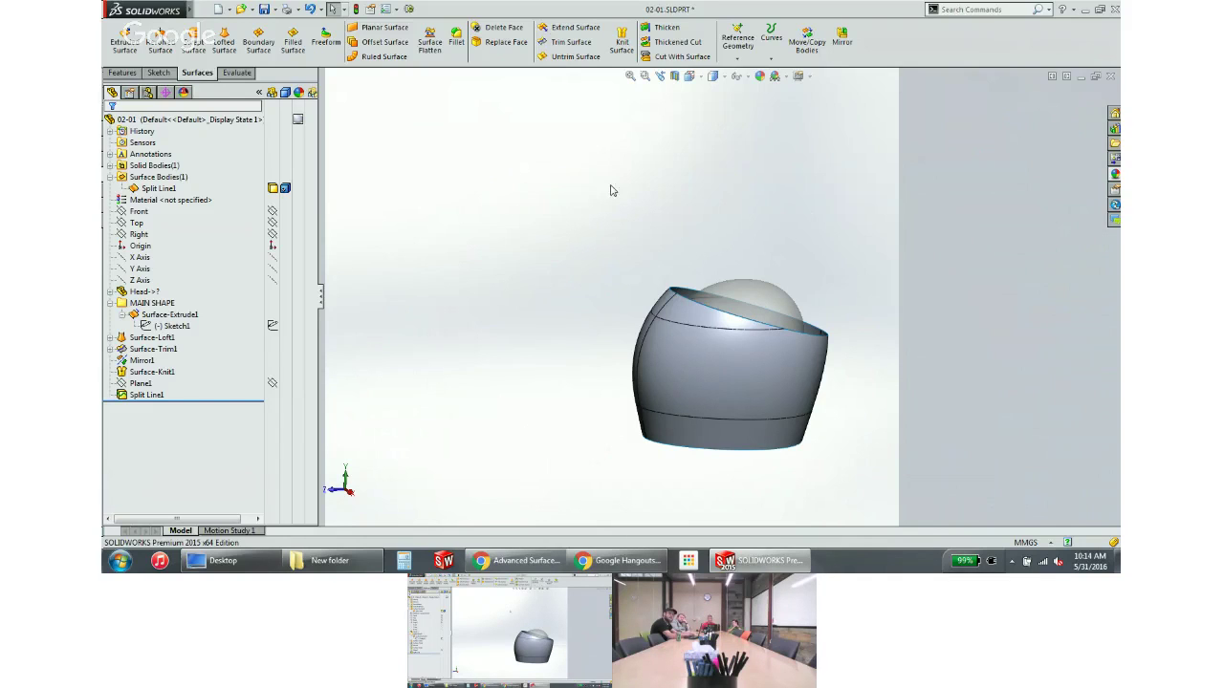
Roll the feature history back to directly after the knit, before the offset plane and split line, reviewing the loft, trim and mirror stages
{"action": "left_click_drag", "start_coordinate": [216, 401], "coordinate": [219, 346]}
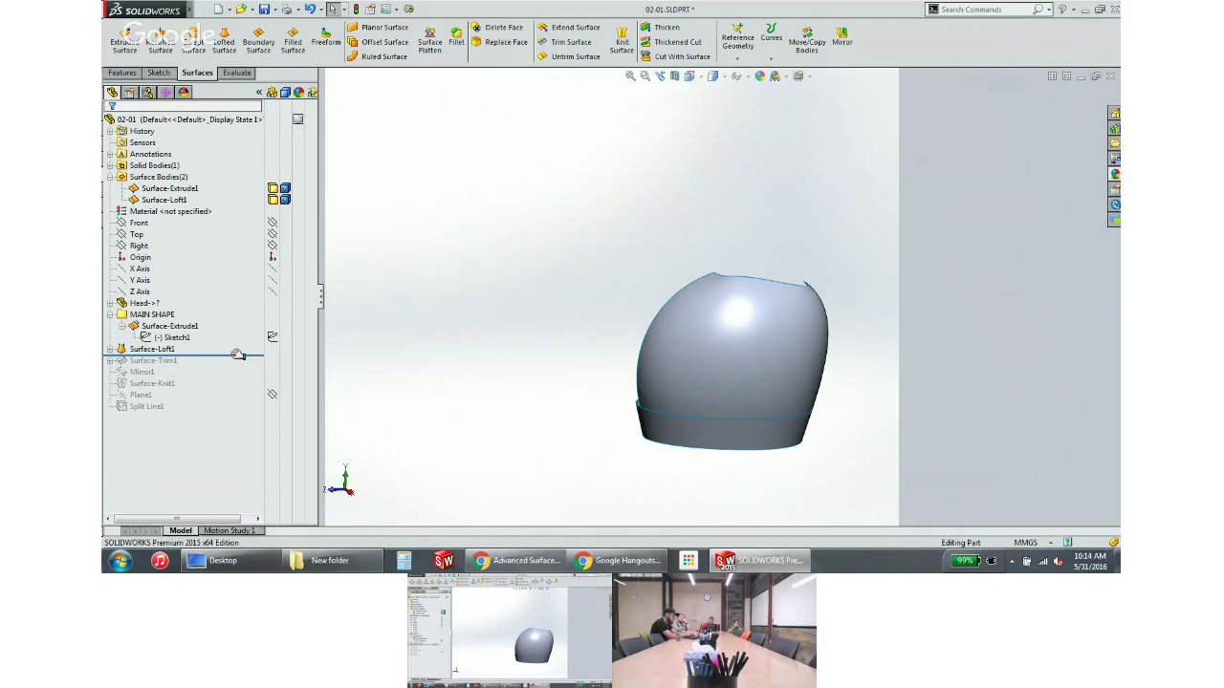
{"action": "left_click_drag", "start_coordinate": [238, 354], "coordinate": [234, 388]}
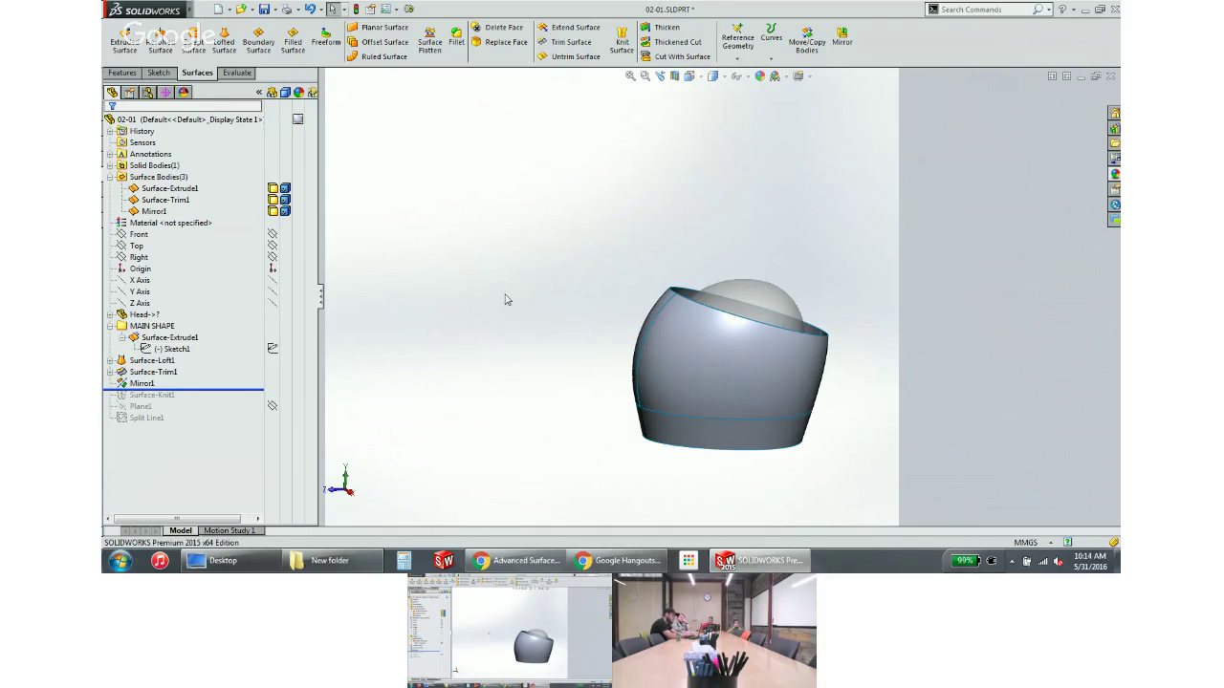
{"action": "left_click", "coordinate": [142, 383]}
{"action": "left_click", "coordinate": [156, 373]}
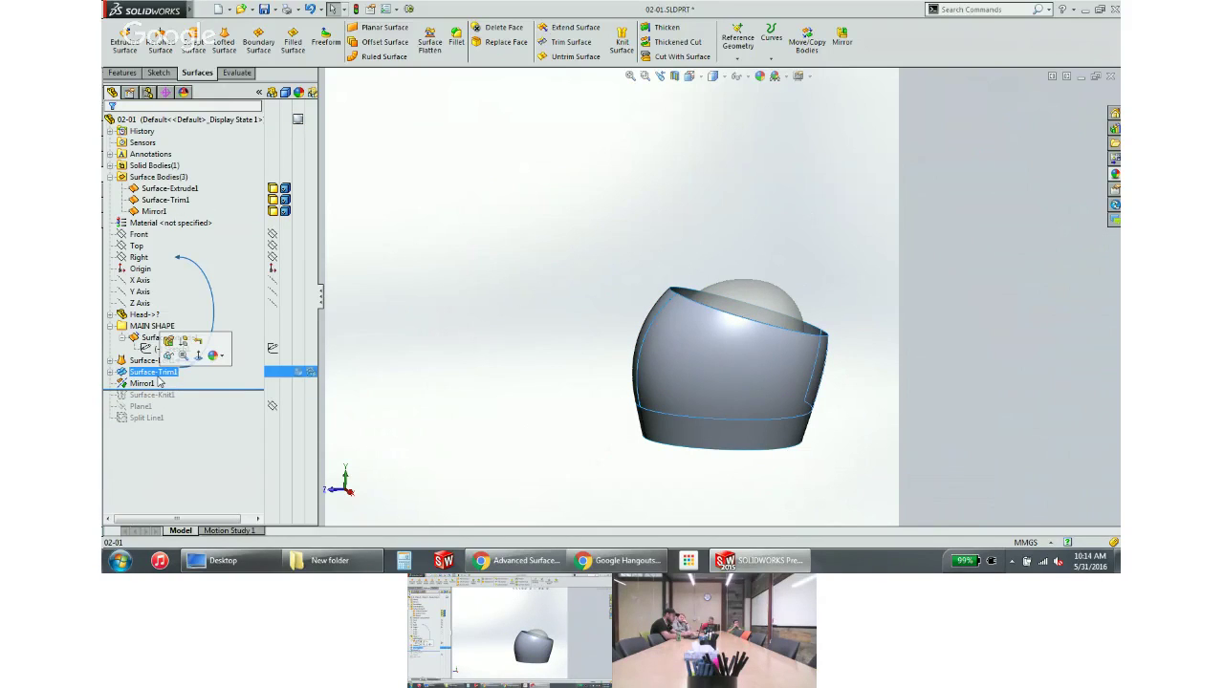
{"action": "left_click", "coordinate": [383, 309]}
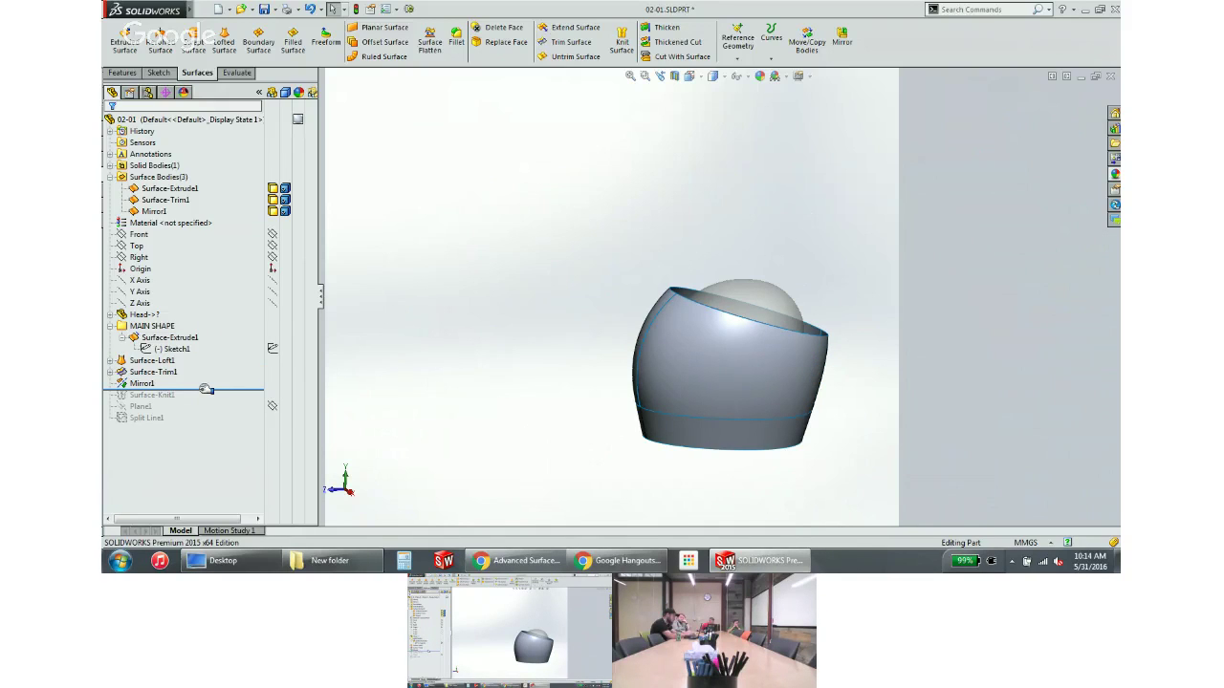
{"action": "middle_click_drag", "start_coordinate": [582, 321], "coordinate": [600, 227]}
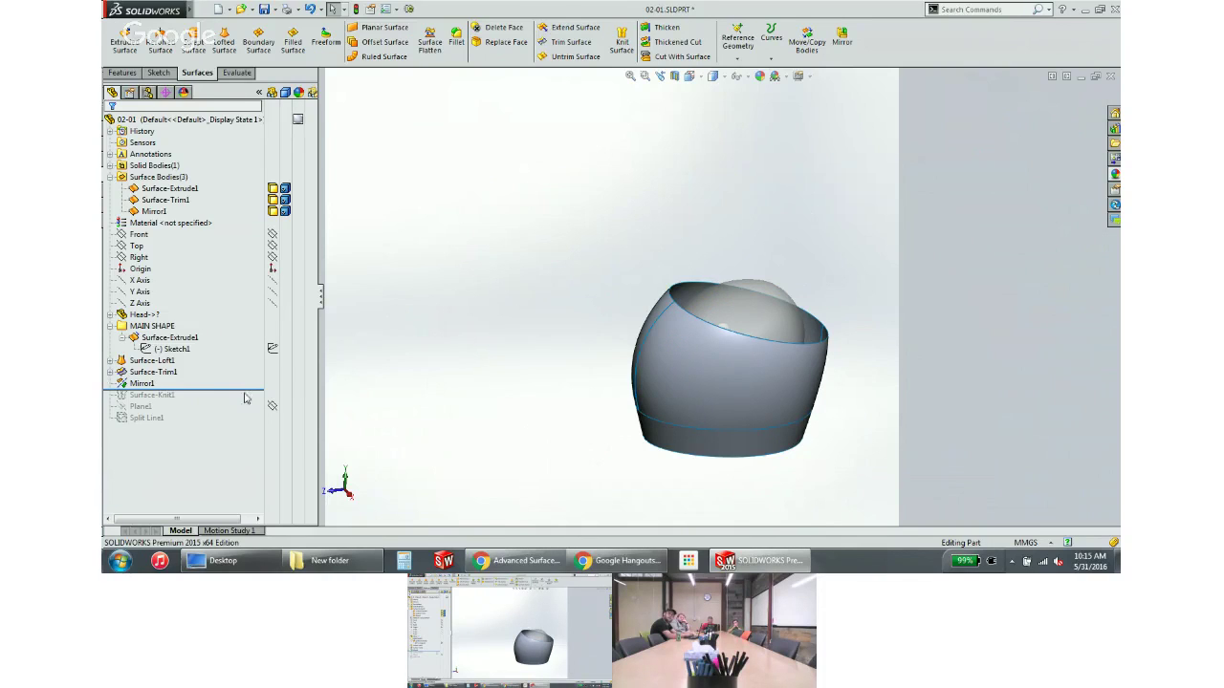
{"action": "left_click_drag", "start_coordinate": [221, 390], "coordinate": [218, 401]}
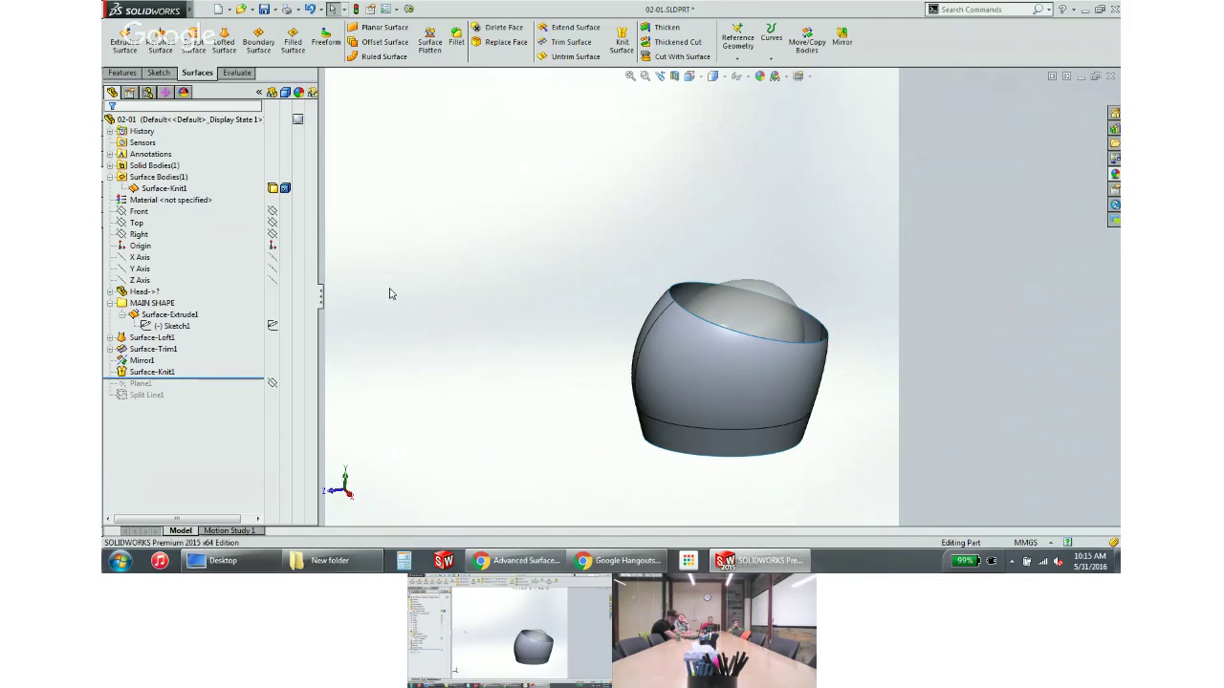
Start a sketch on the Right plane and draw a two-point spline between the high and low ends of the sloped opening
{"action": "left_click", "coordinate": [141, 235]}
{"action": "left_click", "coordinate": [154, 217]}
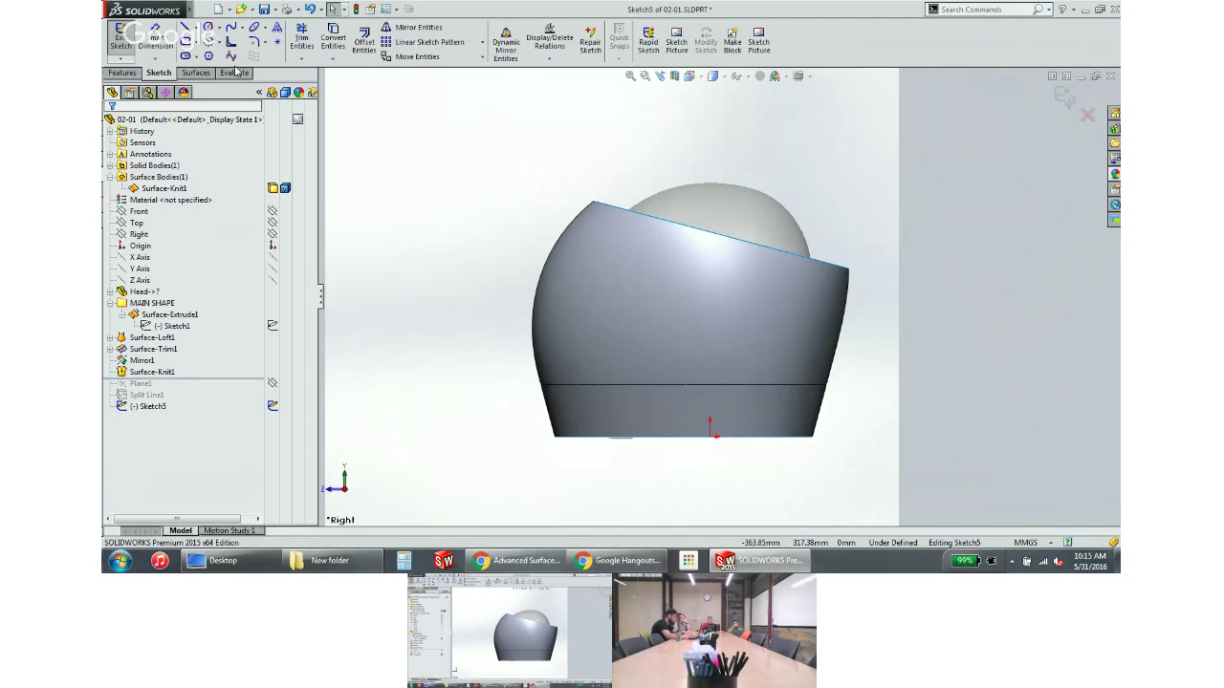
{"action": "left_click", "coordinate": [230, 27]}
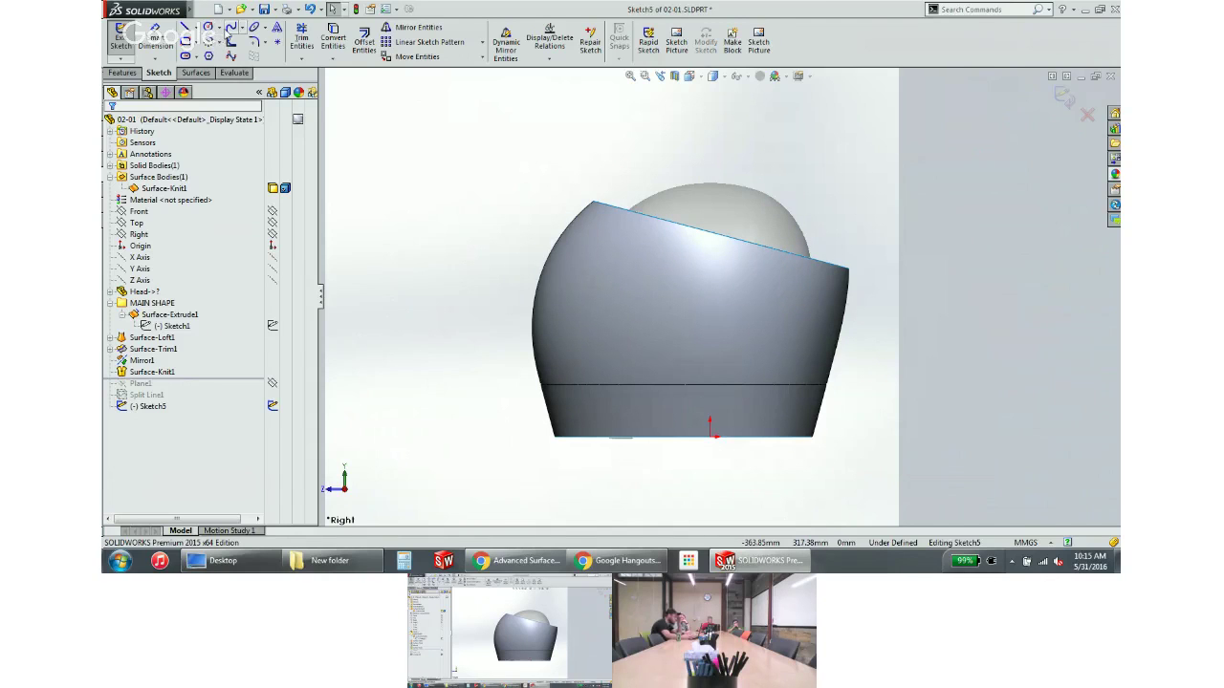
{"action": "left_click", "coordinate": [594, 202]}
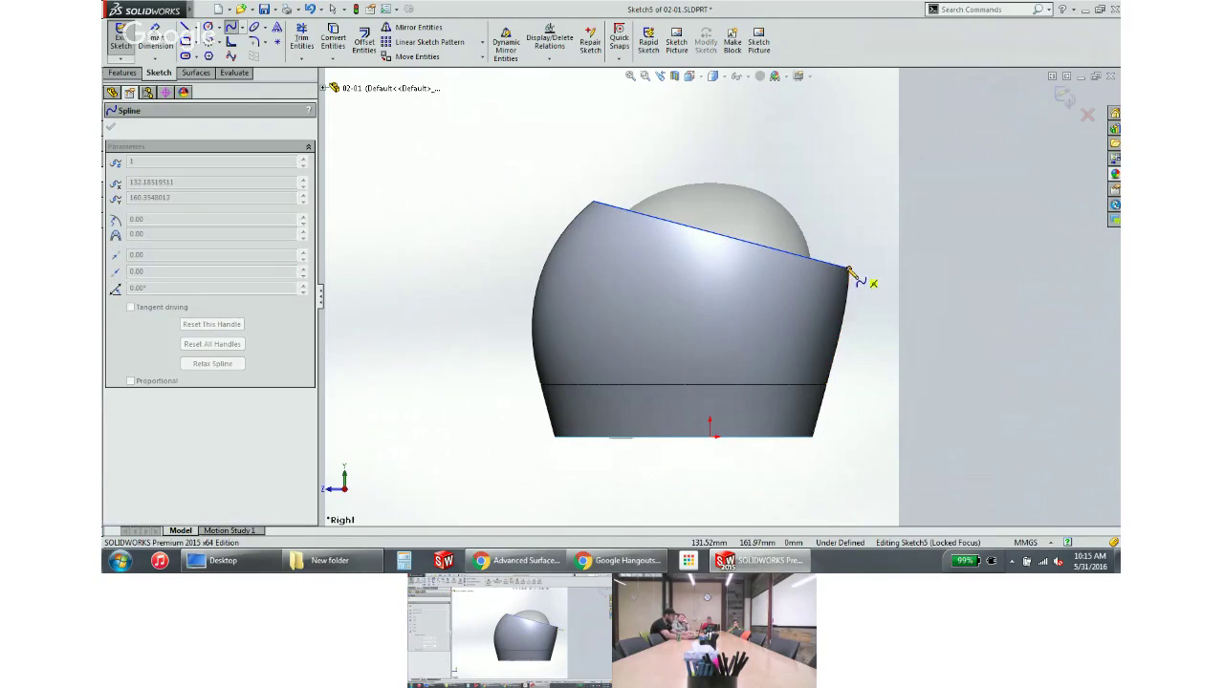
{"action": "left_click", "coordinate": [850, 271]}
{"action": "key", "text": "Escape"}
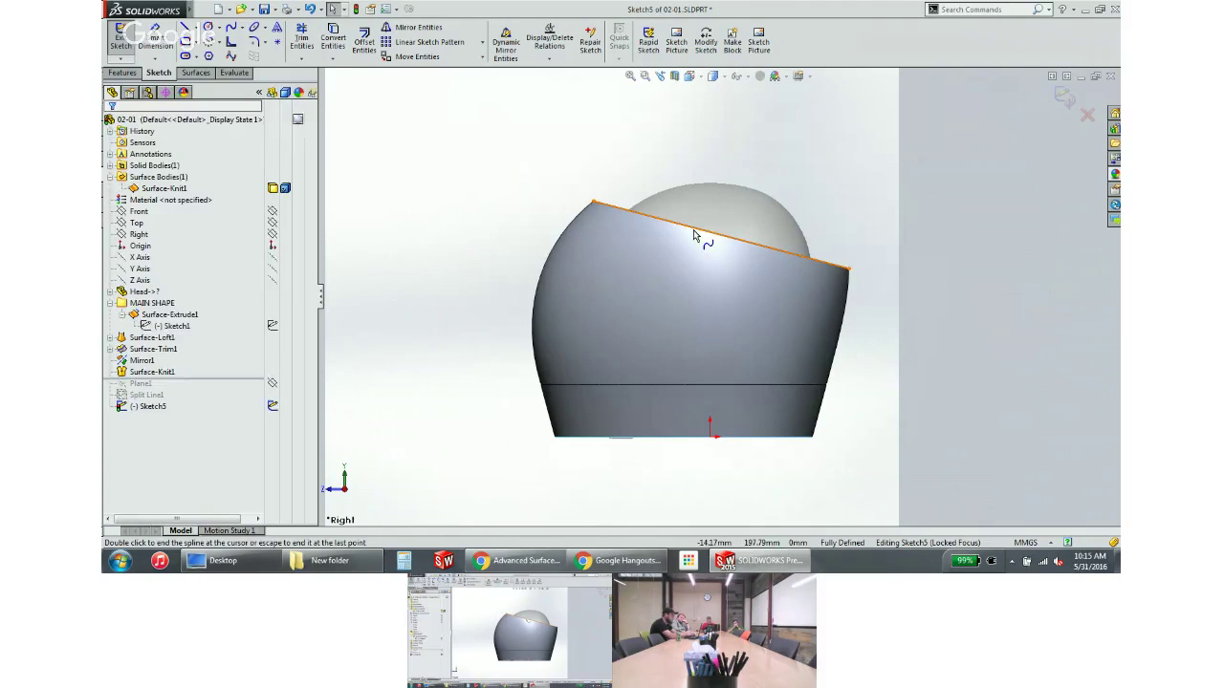
Bow the spline upward into a dome over the head by pulling out the tangent handles at both ends
{"action": "left_click", "coordinate": [694, 235]}
{"action": "left_click_drag", "start_coordinate": [668, 226], "coordinate": [678, 146]}
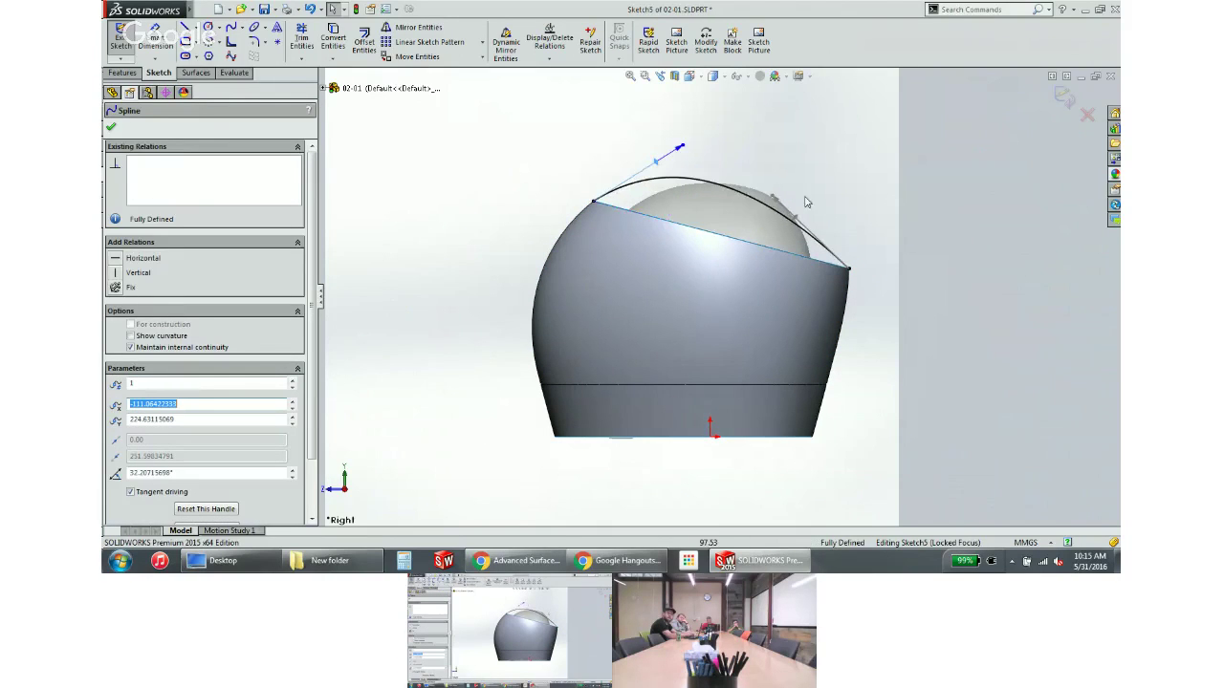
{"action": "left_click_drag", "start_coordinate": [796, 218], "coordinate": [819, 170]}
{"action": "left_click", "coordinate": [748, 160]}
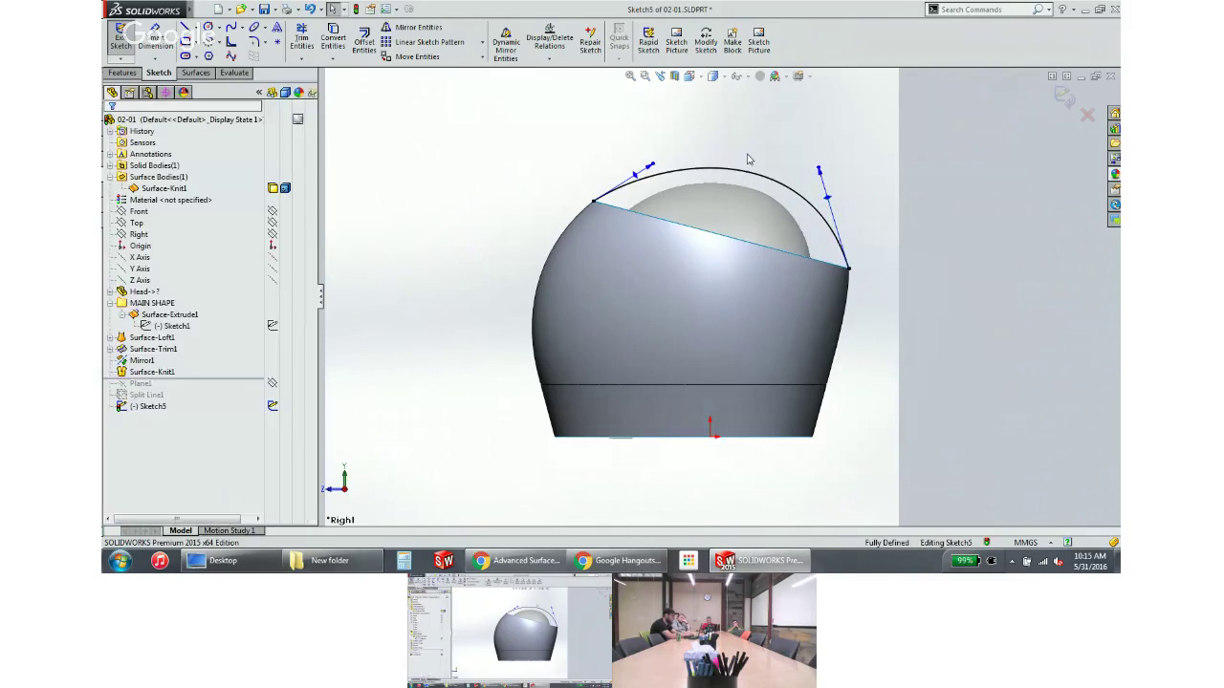
Add Equal Curvature relations between the spline and the adjoining loft silhouette edges at both the low and high ends of the opening
{"action": "left_click", "coordinate": [846, 303]}
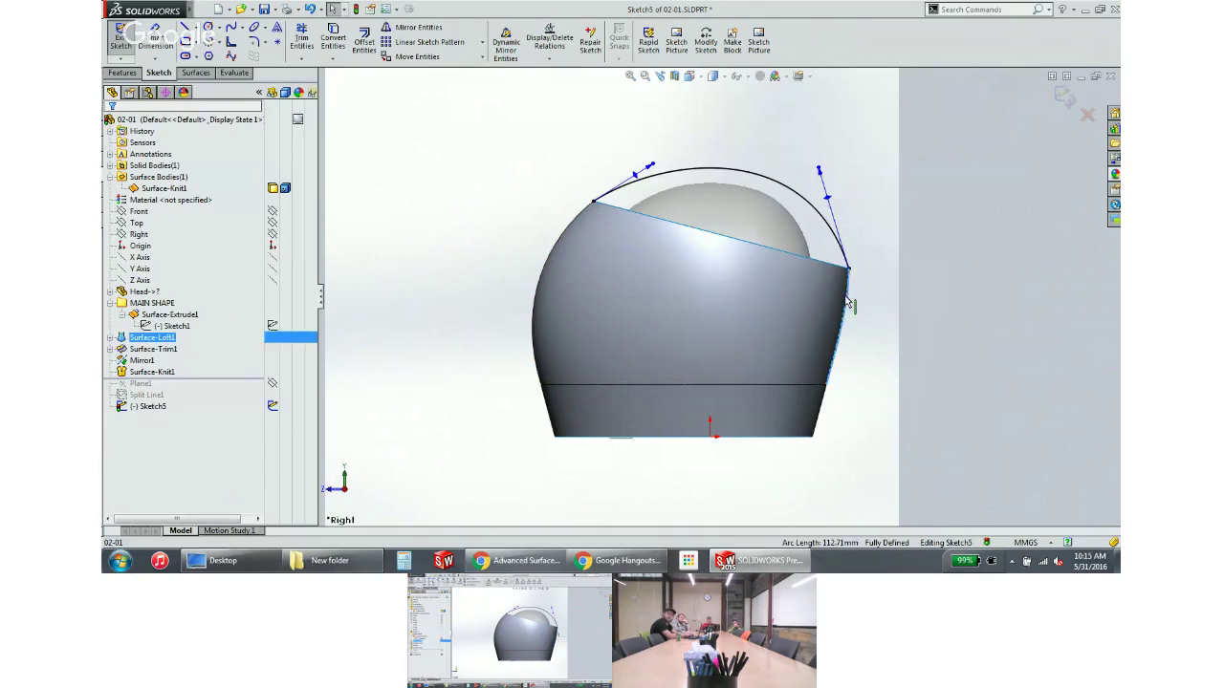
{"action": "left_click", "coordinate": [822, 220], "text": "ctrl"}
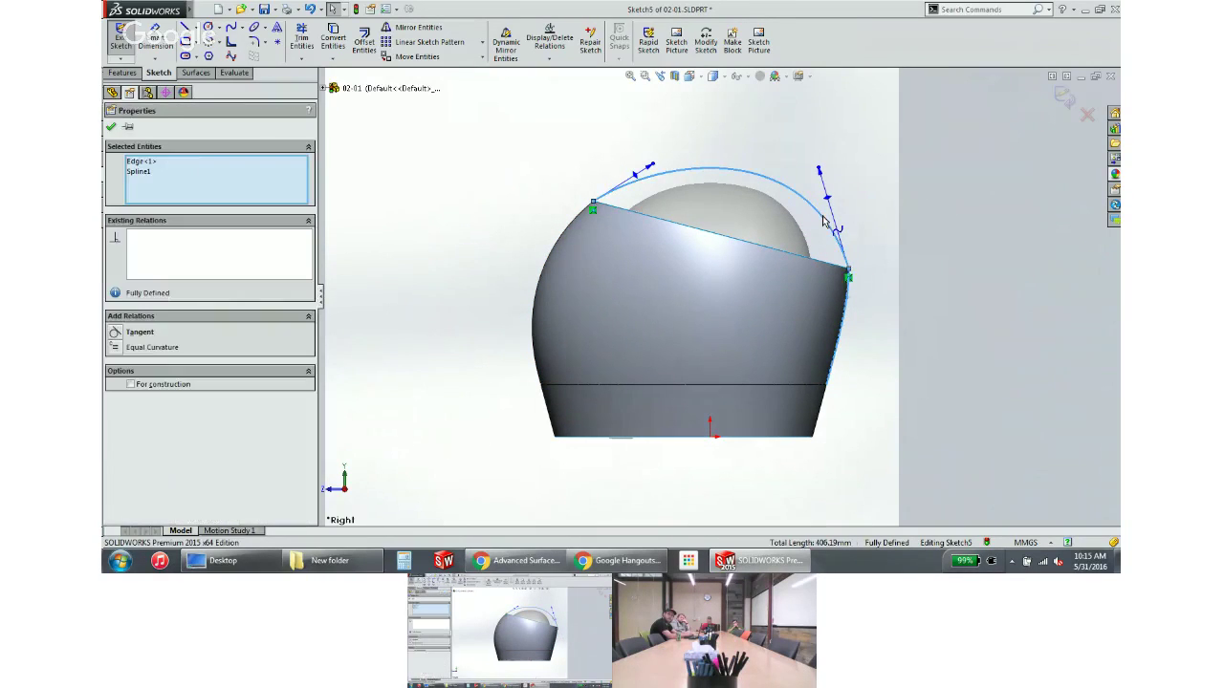
{"action": "left_click", "coordinate": [152, 347]}
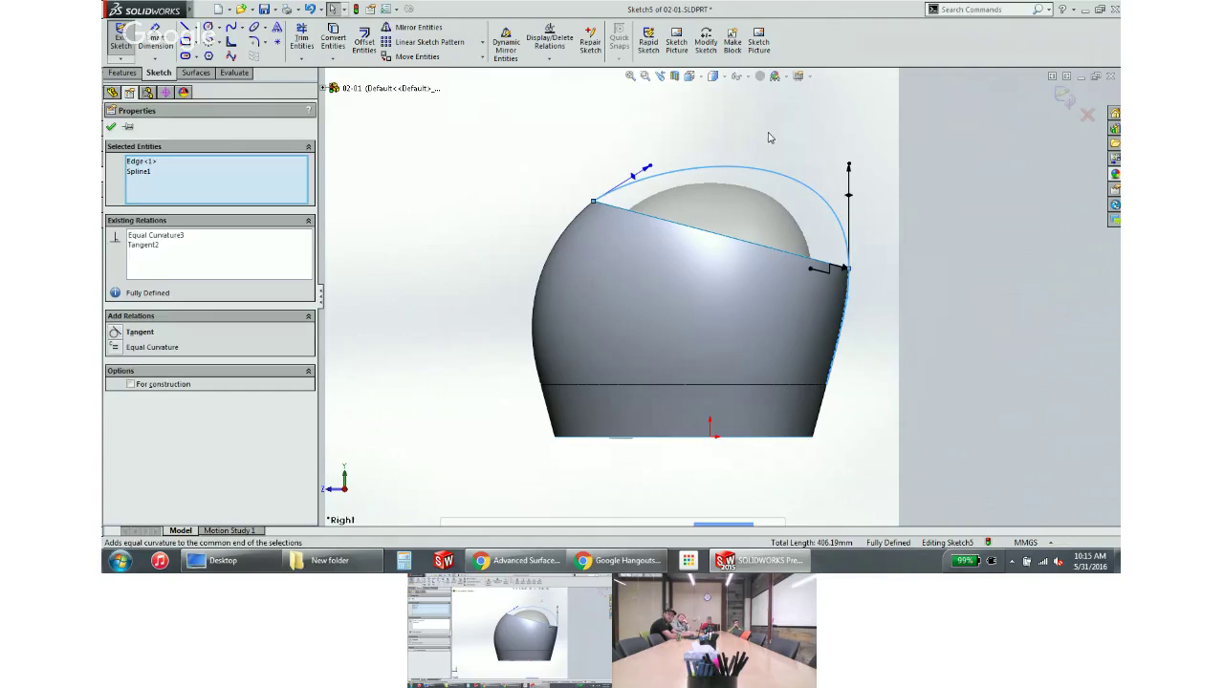
{"action": "key", "text": "Escape"}
{"action": "left_click", "coordinate": [707, 169]}
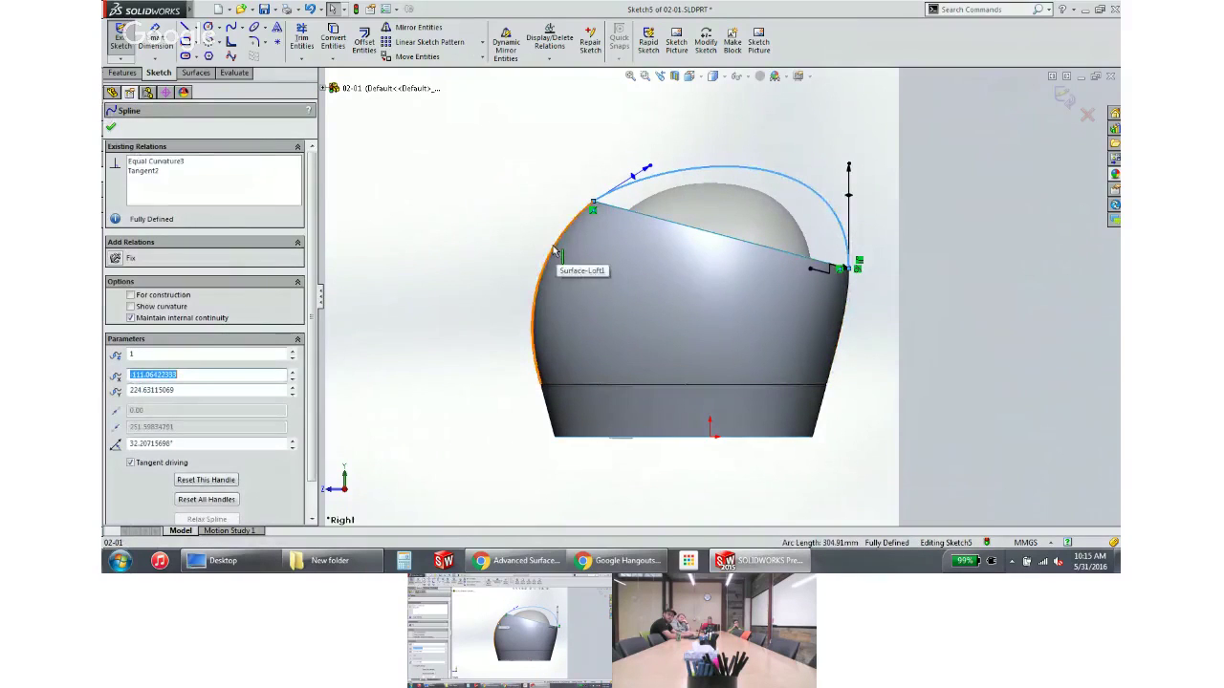
{"action": "left_click", "coordinate": [555, 245], "text": "ctrl"}
{"action": "left_click", "coordinate": [604, 192]}
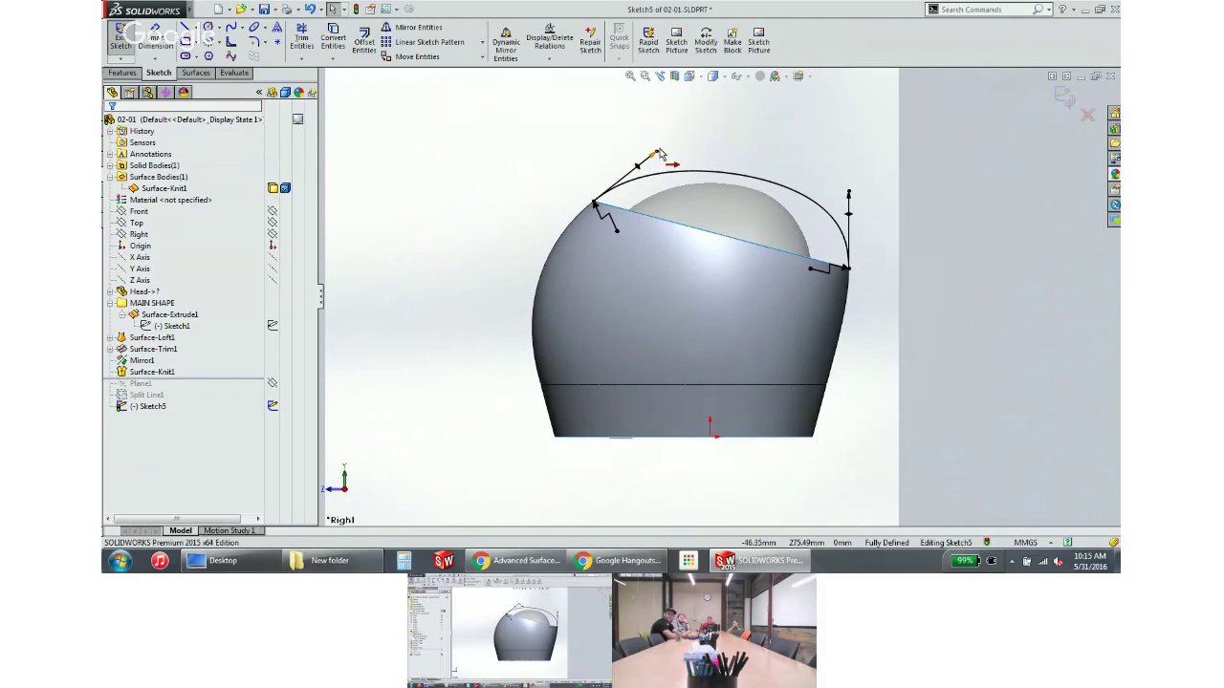
Lengthen the spline's tangent handles at both ends to raise and round the dome profile above the head
{"action": "left_click_drag", "start_coordinate": [656, 156], "coordinate": [687, 137]}
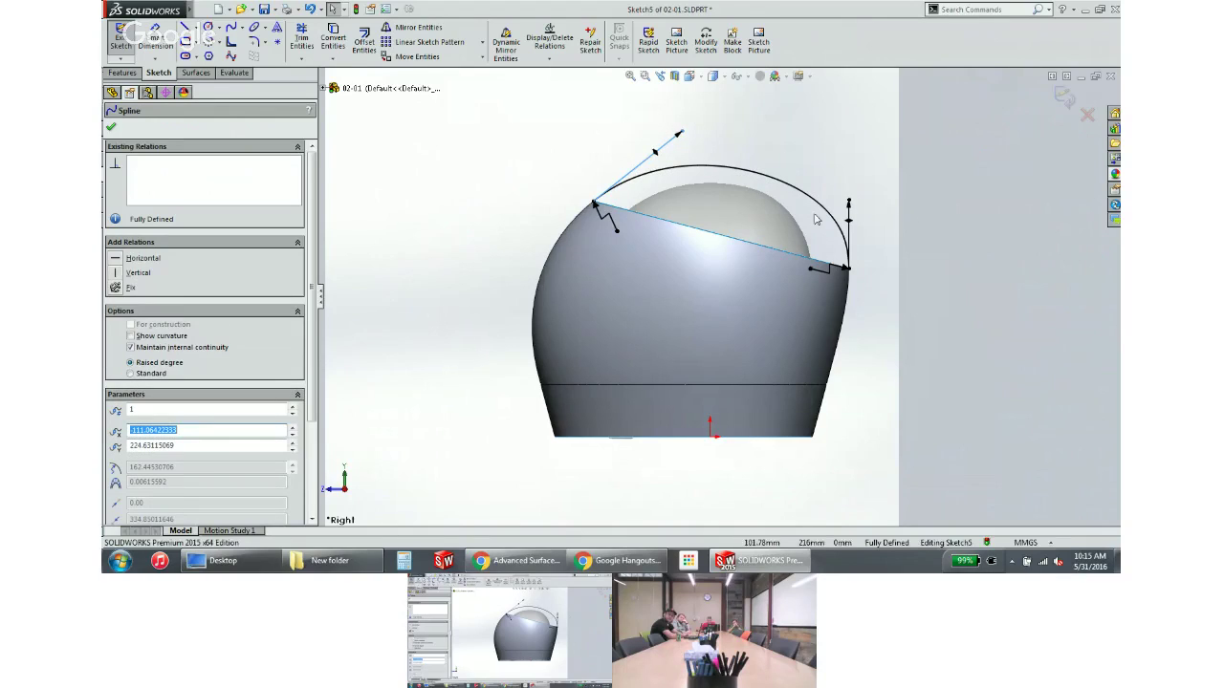
{"action": "left_click", "coordinate": [849, 195]}
{"action": "left_click_drag", "start_coordinate": [856, 188], "coordinate": [855, 183]}
{"action": "left_click", "coordinate": [538, 169]}
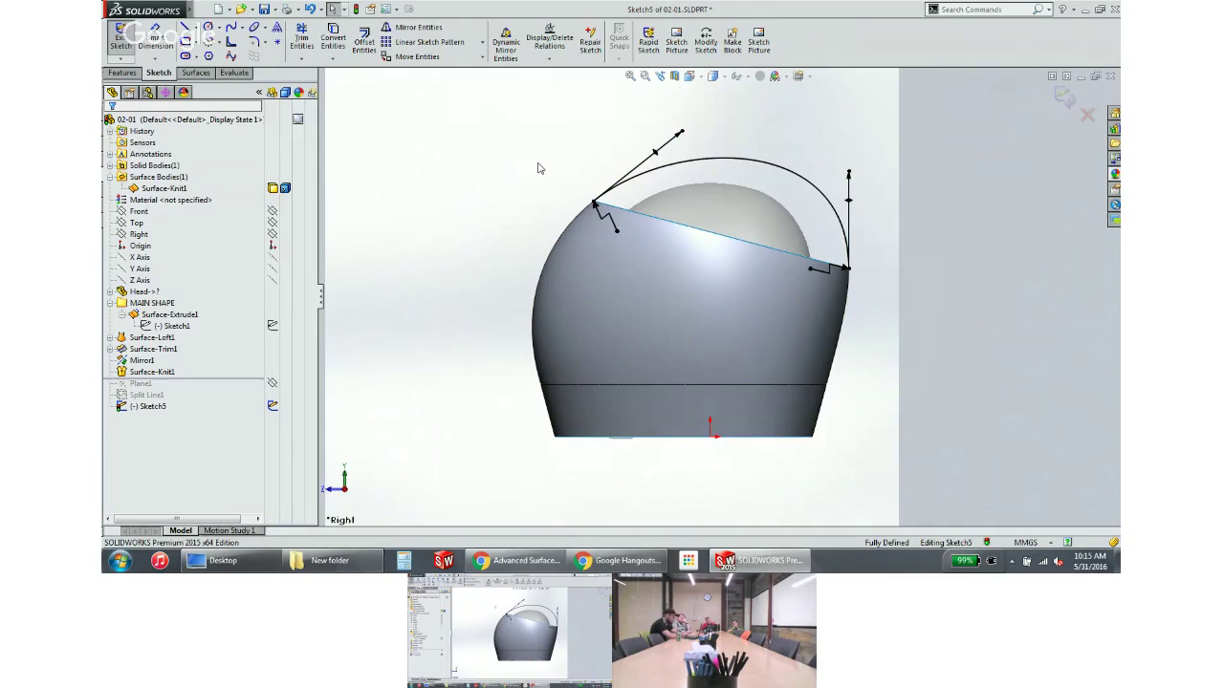
Close the dome profile sketch and begin a Filled Surface across the sloped opening's two edges, setting the second edge to Curvature
{"action": "middle_click_drag", "start_coordinate": [538, 168], "coordinate": [566, 205]}
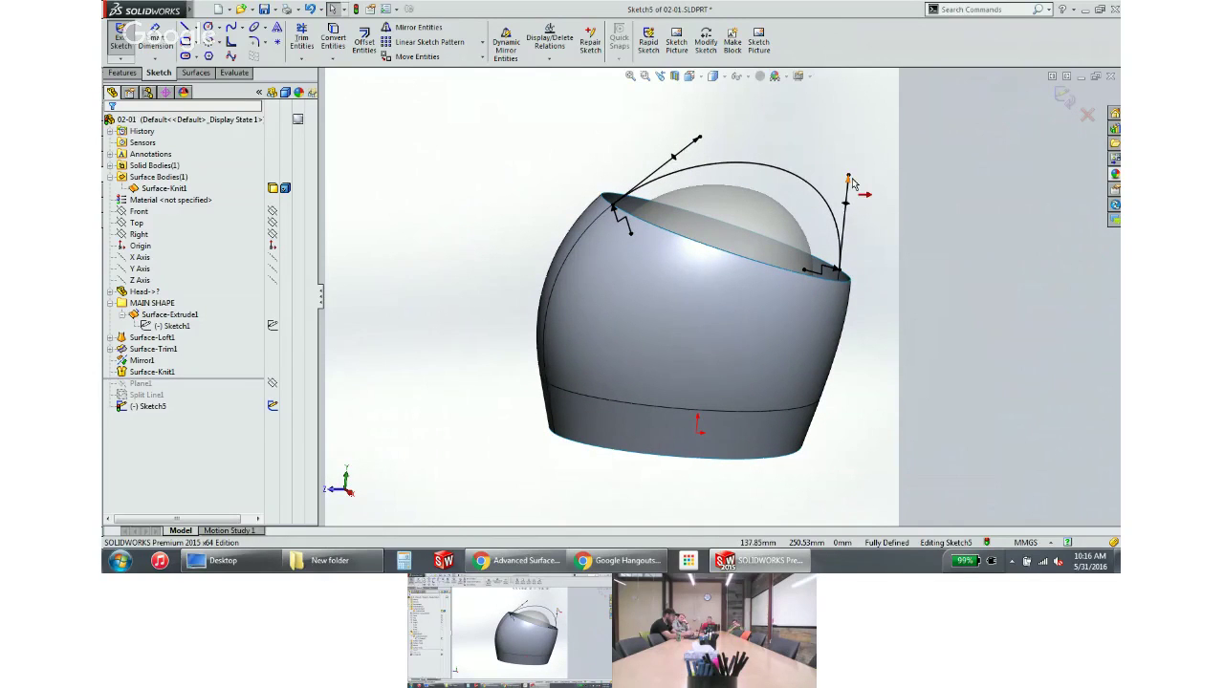
{"action": "left_click", "coordinate": [1062, 97]}
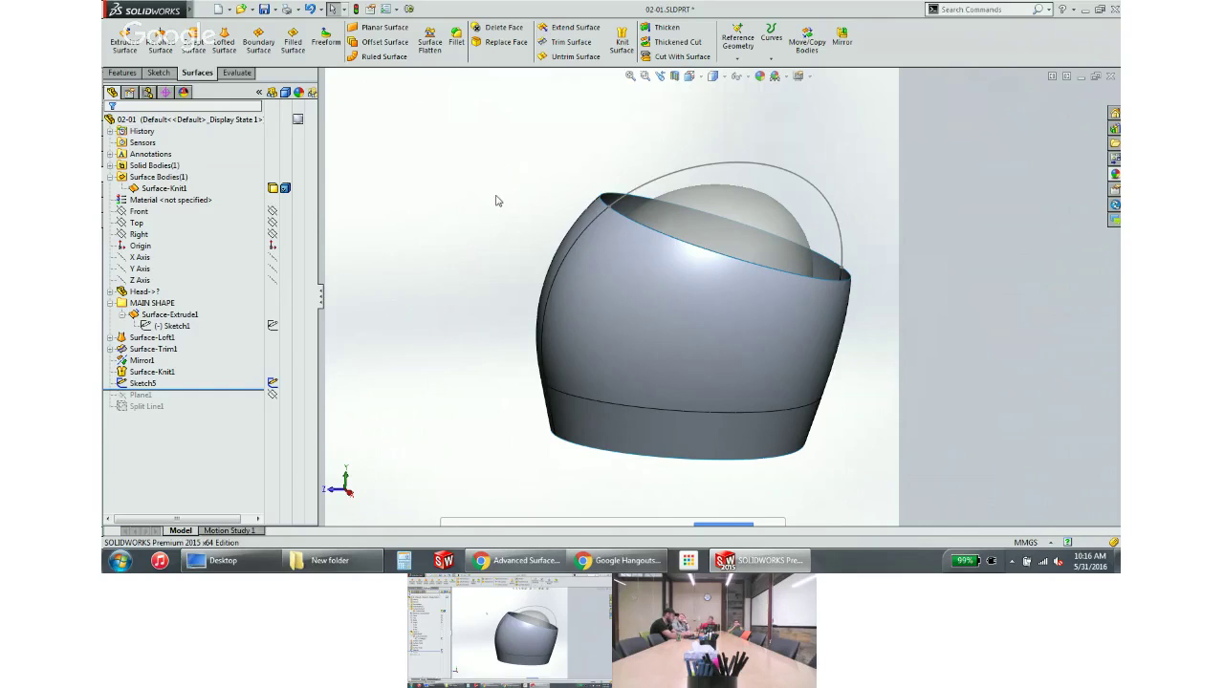
{"action": "left_click", "coordinate": [284, 53]}
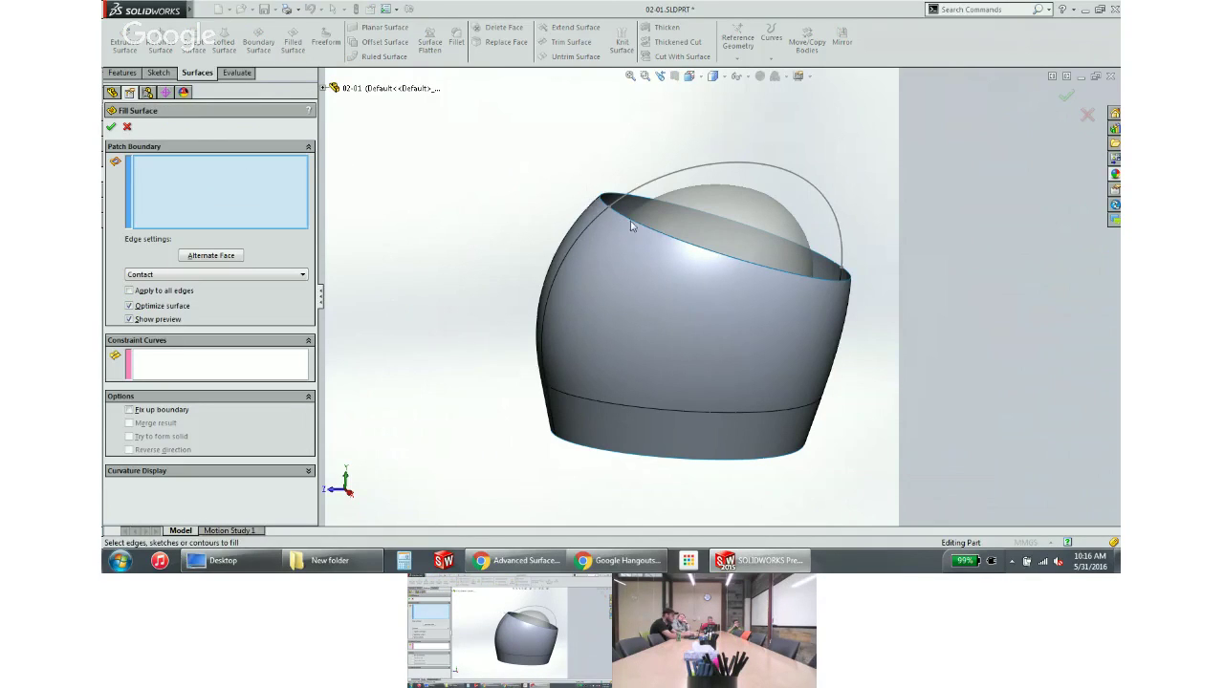
{"action": "left_click", "coordinate": [606, 200]}
{"action": "left_click", "coordinate": [606, 199]}
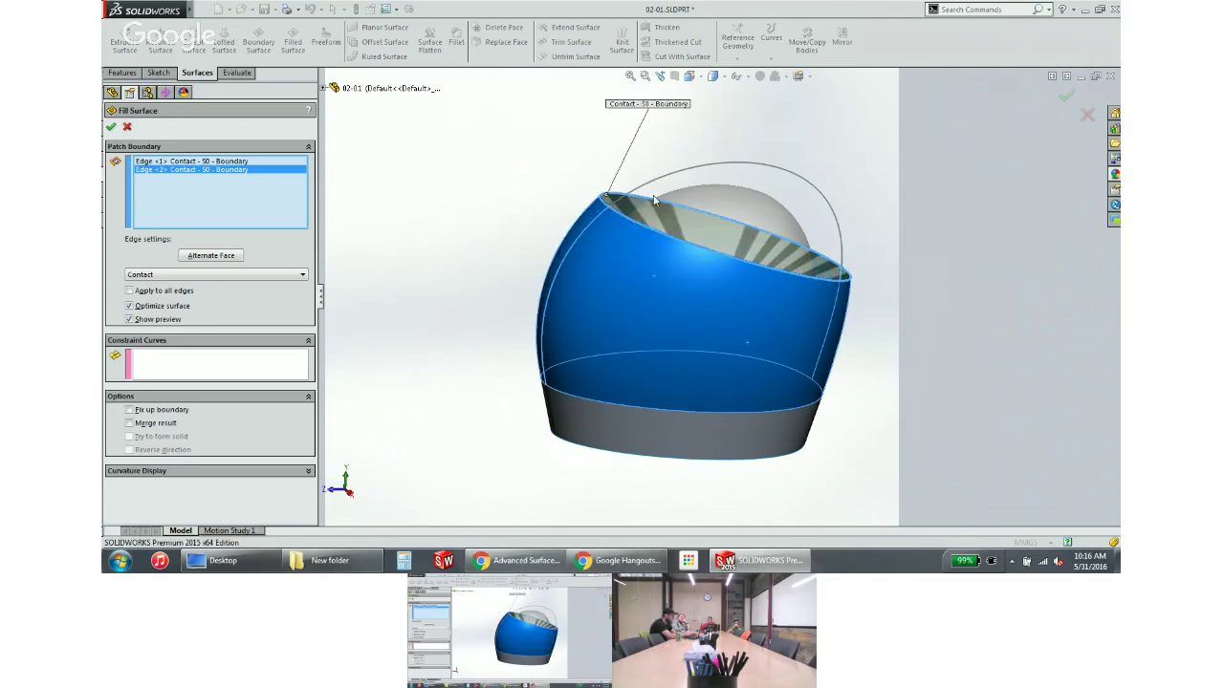
{"action": "mouse_move", "coordinate": [631, 191]}
{"action": "middle_mouse_down"}
{"action": "mouse_move", "coordinate": [635, 225]}
{"action": "mouse_move", "coordinate": [637, 181]}
{"action": "middle_mouse_up"}
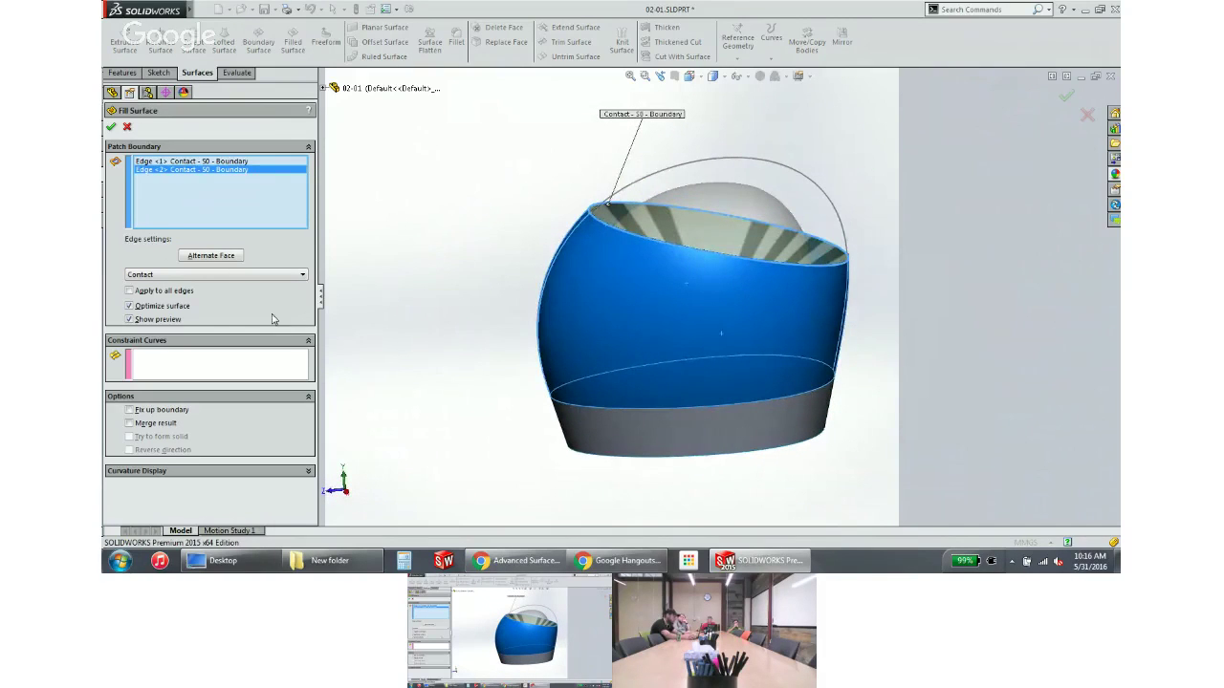
{"action": "left_click", "coordinate": [223, 277]}
{"action": "left_click", "coordinate": [214, 303]}
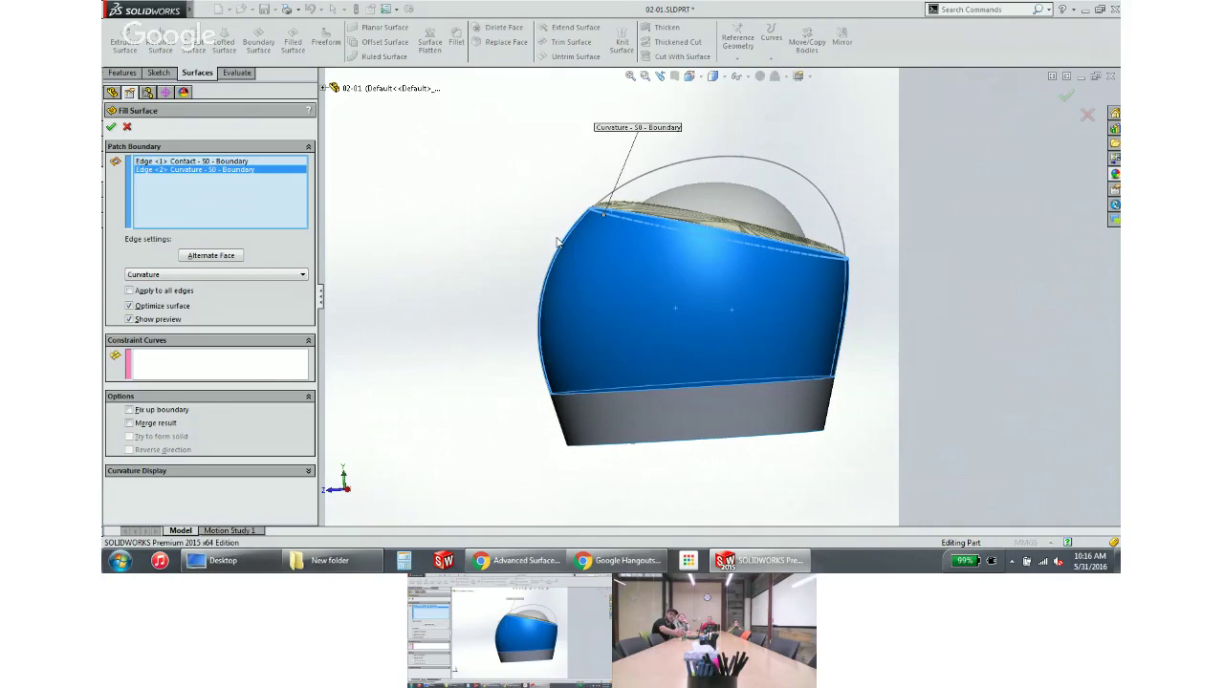
Add the dome profile sketch as the fill's constraint curve and create the filled surface over the head
{"action": "left_click", "coordinate": [266, 370]}
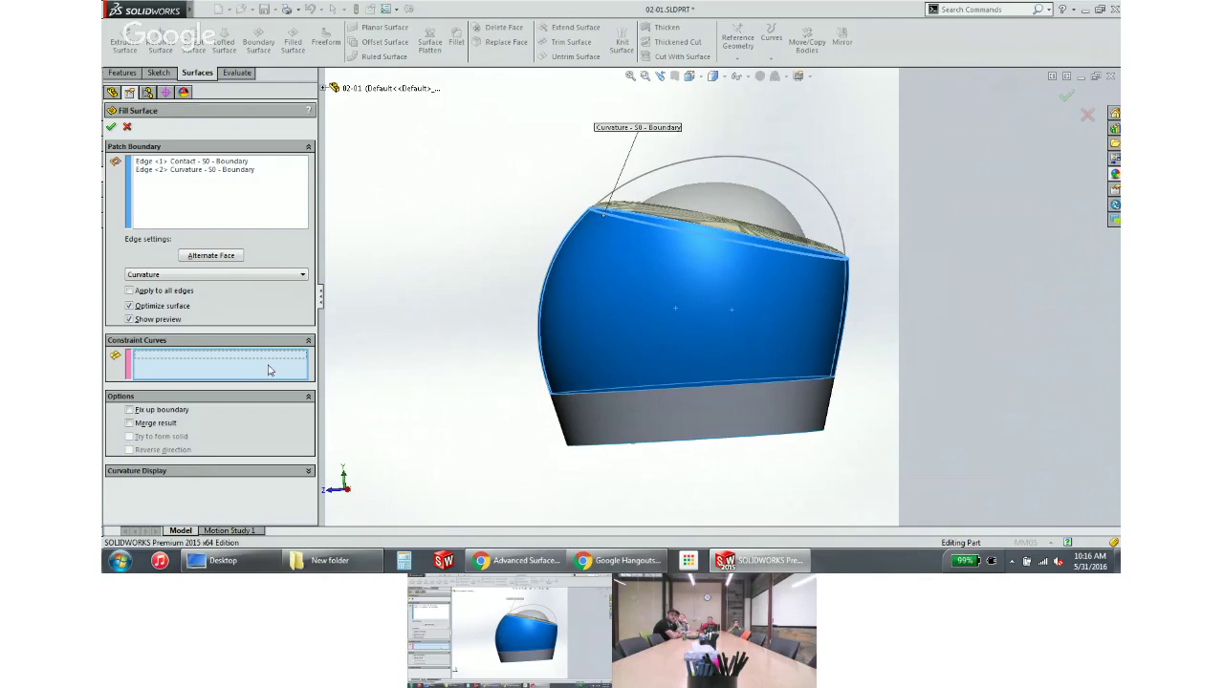
{"action": "left_click", "coordinate": [745, 167]}
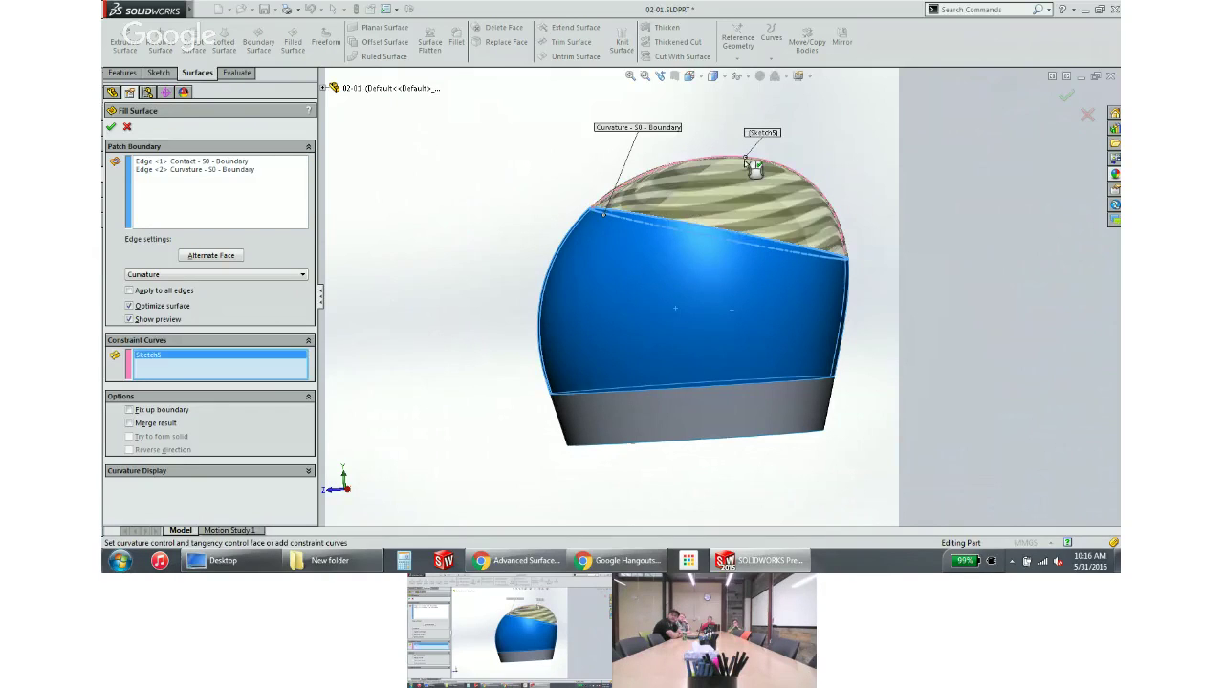
{"action": "middle_click_drag", "start_coordinate": [746, 168], "coordinate": [771, 194]}
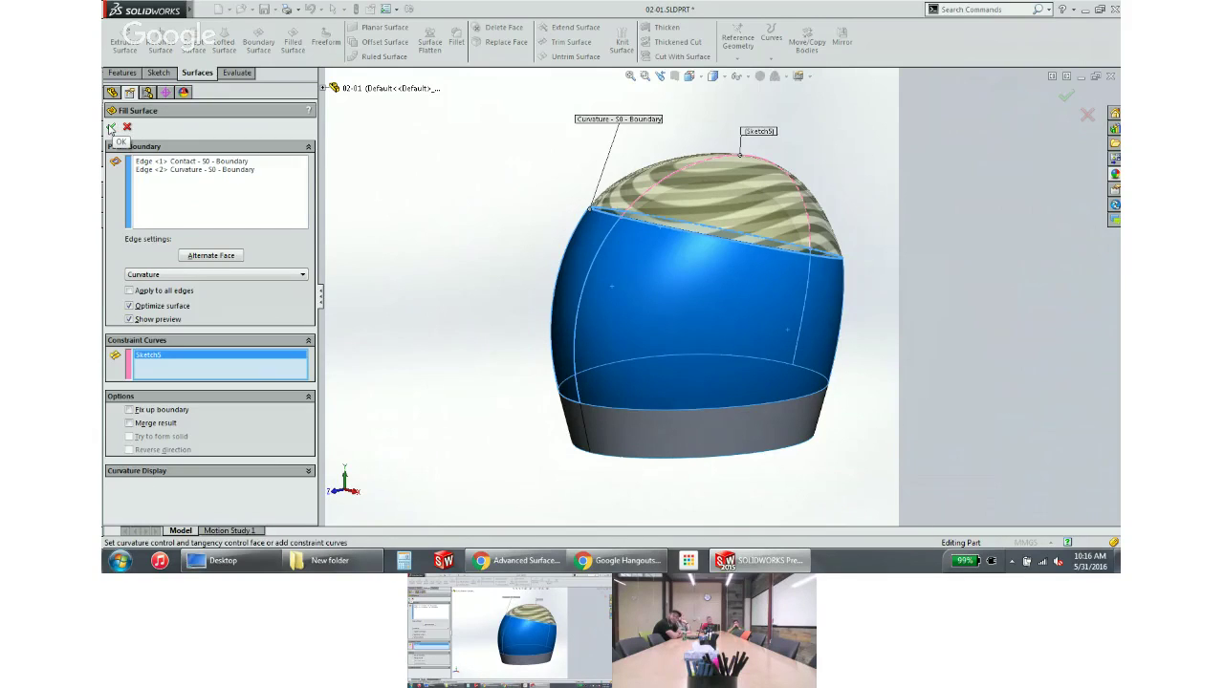
{"action": "left_click", "coordinate": [111, 126]}
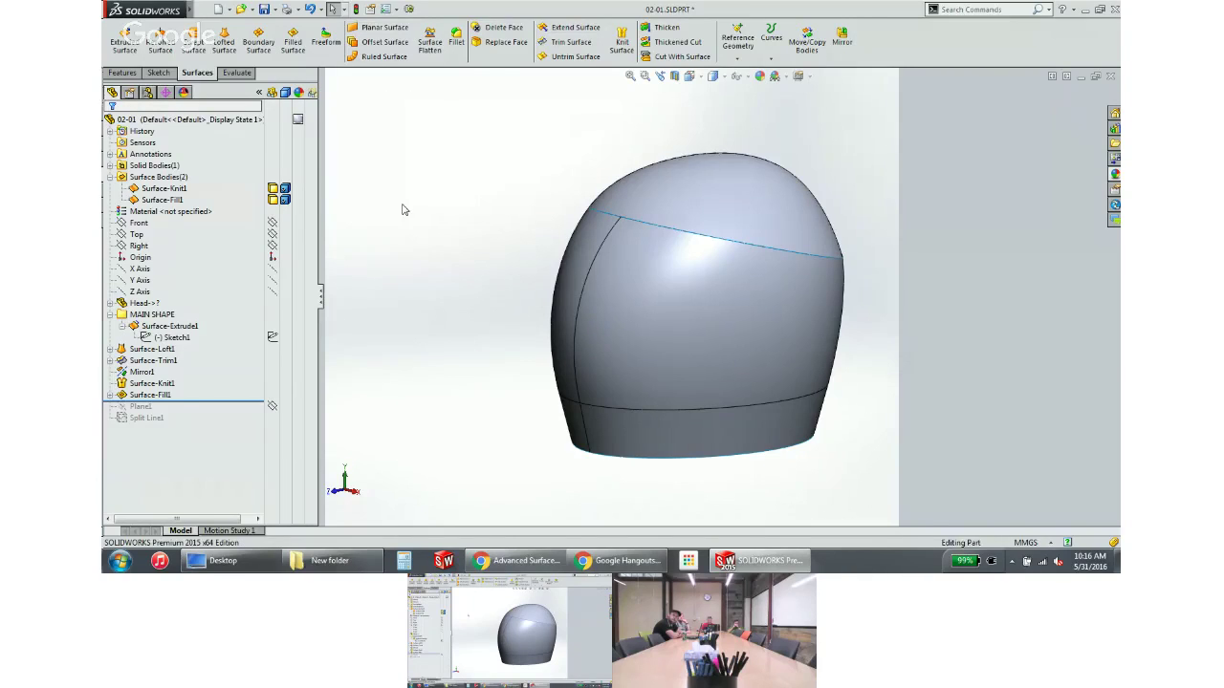
Edit the filled dome surface so that its Curvature condition applies to all boundary edges
{"action": "mouse_move", "coordinate": [551, 277]}
{"action": "middle_mouse_down"}
{"action": "mouse_move", "coordinate": [486, 316]}
{"action": "mouse_move", "coordinate": [494, 357]}
{"action": "mouse_move", "coordinate": [550, 288]}
{"action": "middle_mouse_up"}
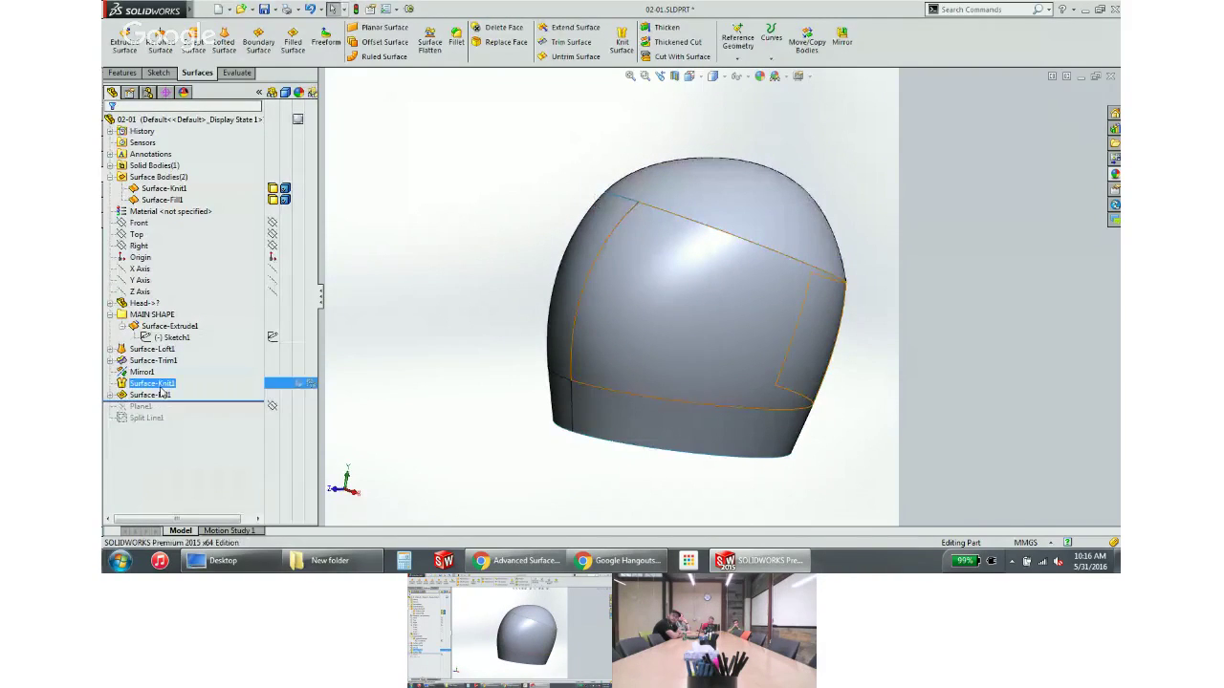
{"action": "left_click", "coordinate": [151, 392]}
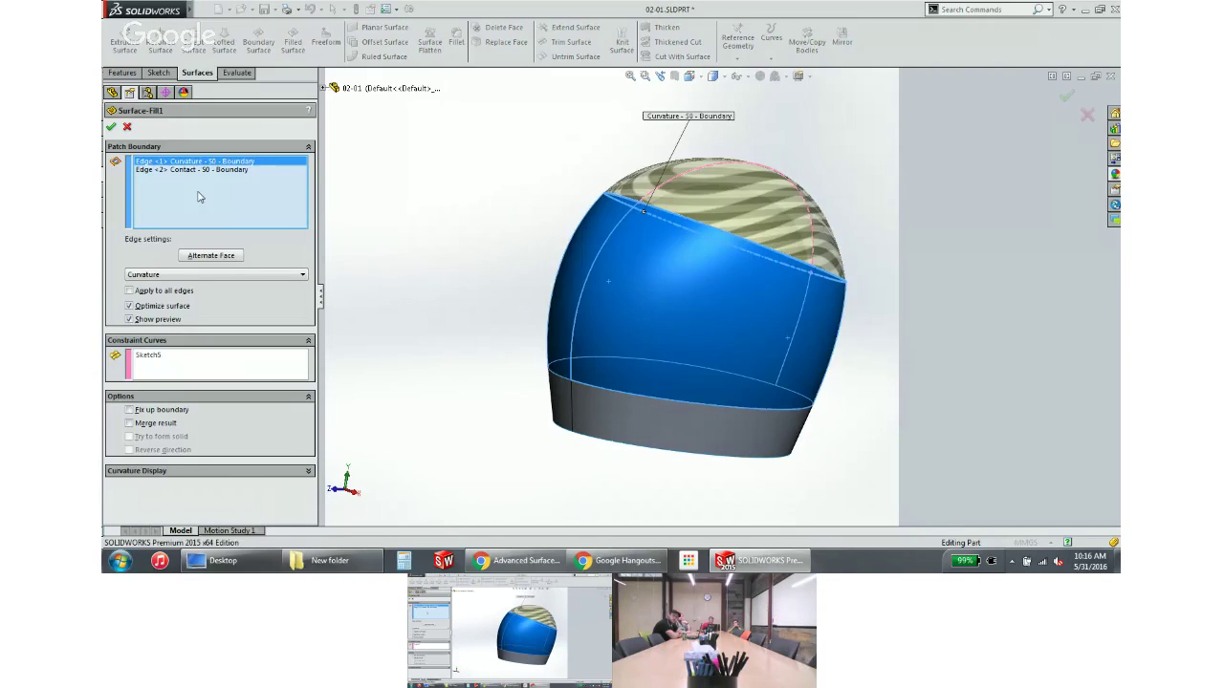
{"action": "left_click", "coordinate": [160, 291]}
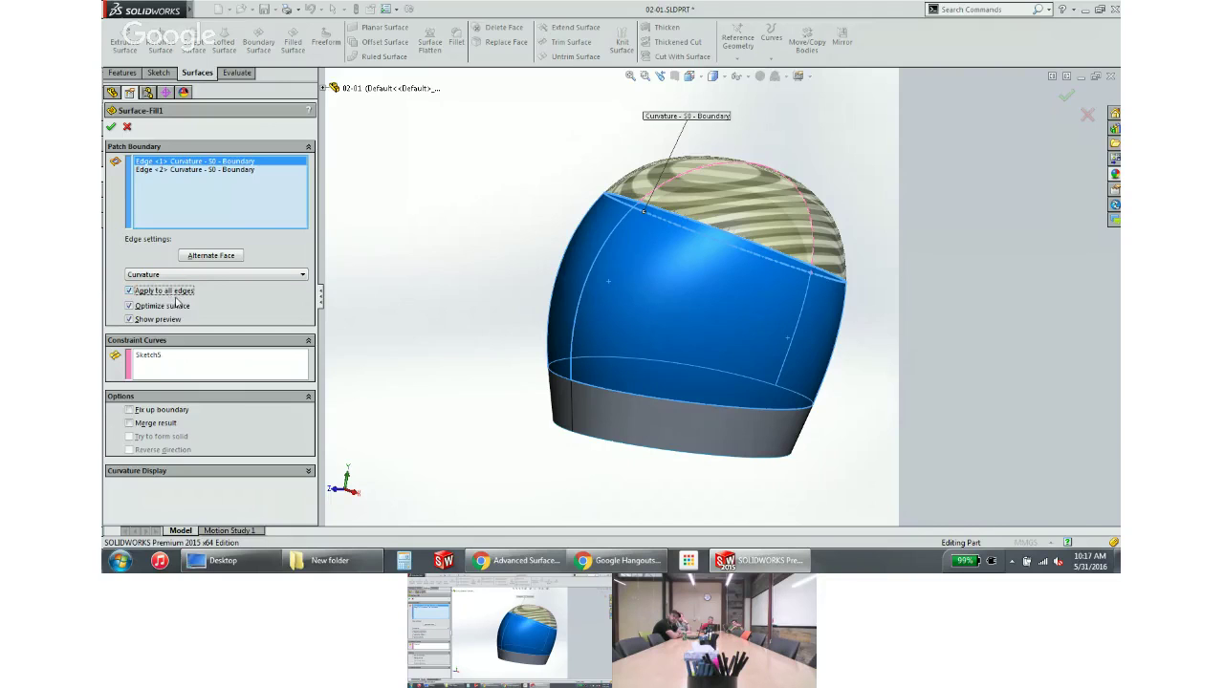
{"action": "left_click", "coordinate": [111, 128]}
{"action": "middle_click_drag", "start_coordinate": [459, 219], "coordinate": [468, 282]}
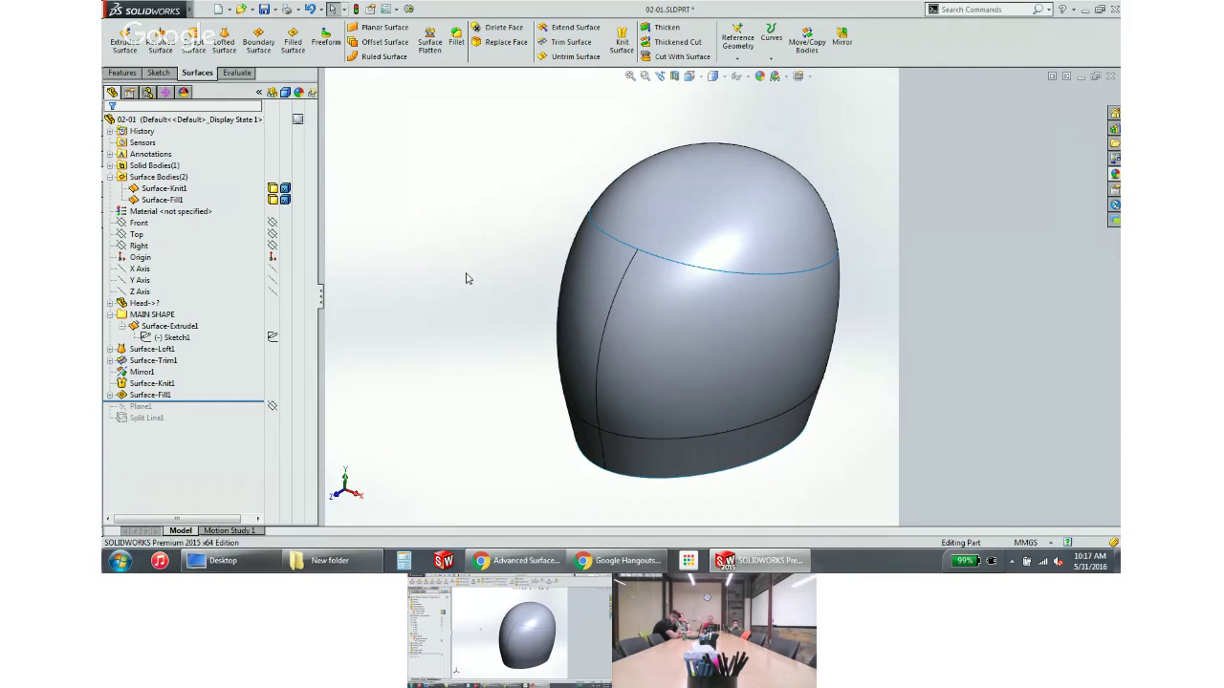
Knit the lower helmet shell and the filled dome together into one surface body
{"action": "scroll", "coordinate": [738, 232], "scroll_direction": "down", "scroll_amount": 2}
{"action": "scroll", "coordinate": [765, 328], "scroll_direction": "up", "scroll_amount": 4}
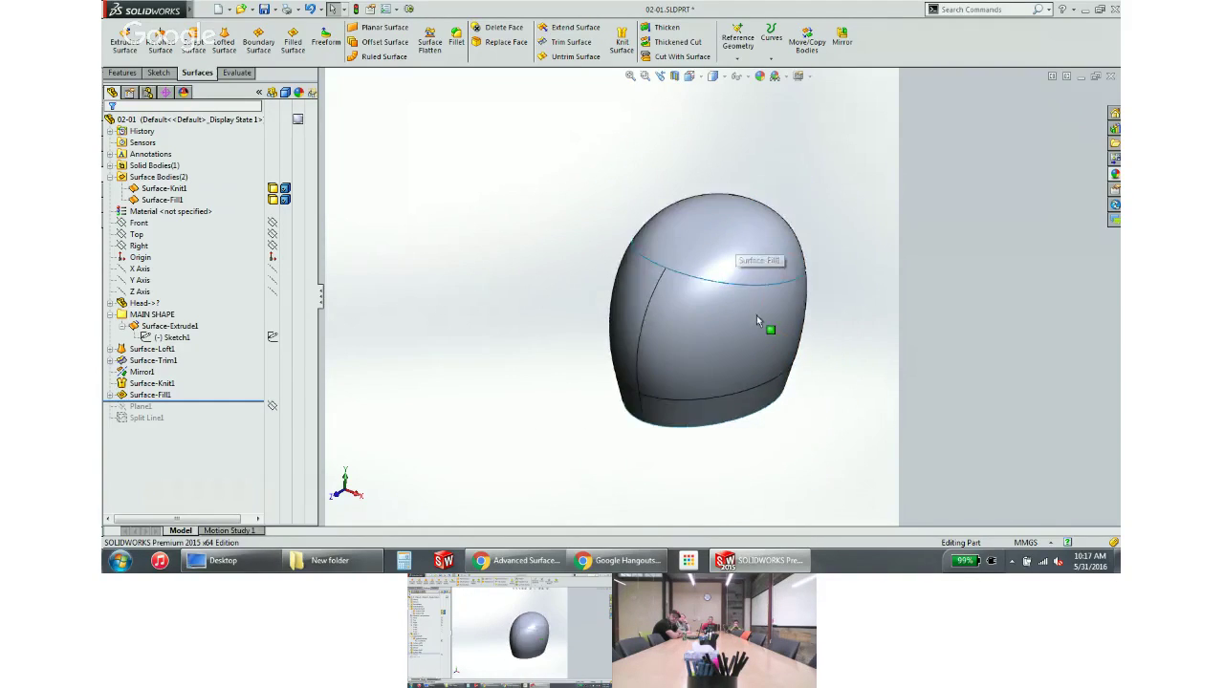
{"action": "middle_click_drag", "start_coordinate": [765, 328], "coordinate": [712, 291]}
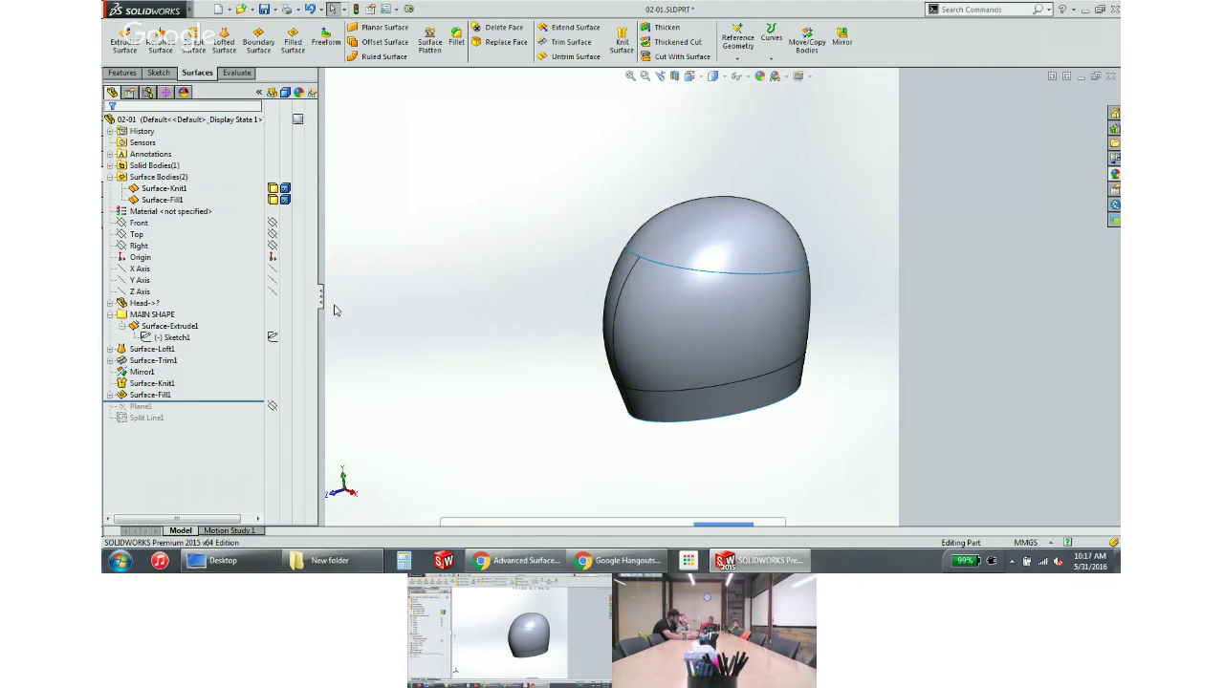
{"action": "left_click", "coordinate": [164, 188]}
{"action": "left_click", "coordinate": [170, 200], "text": "ctrl"}
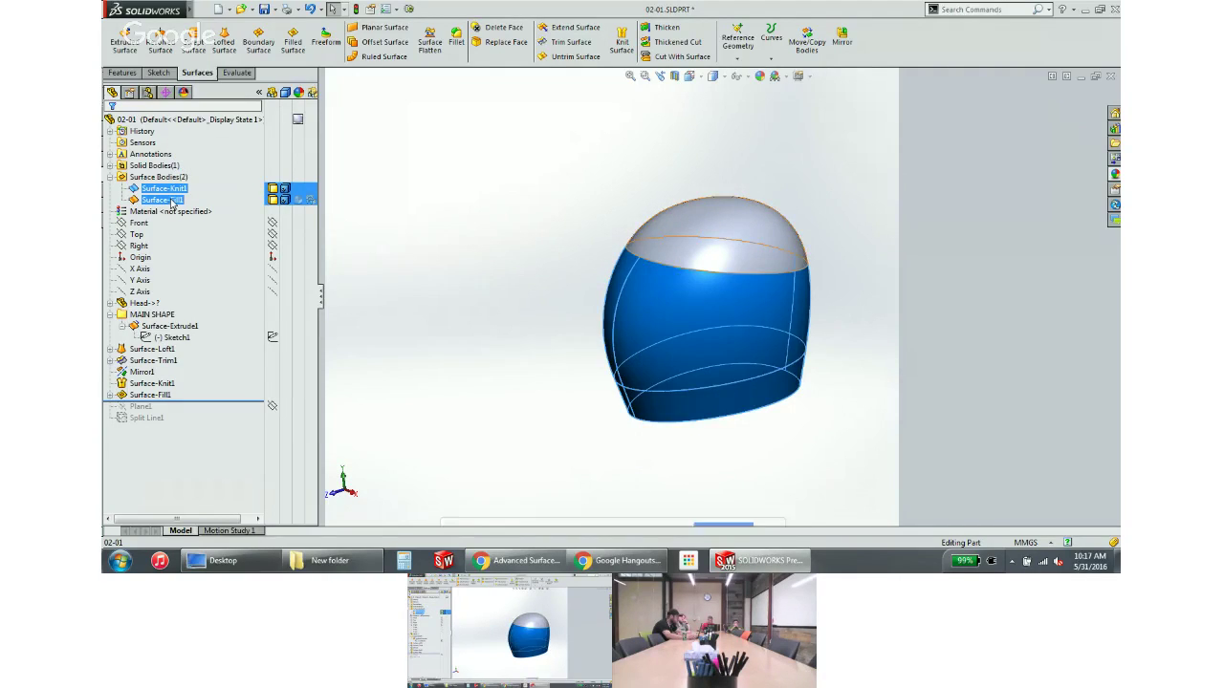
{"action": "left_click", "coordinate": [622, 43]}
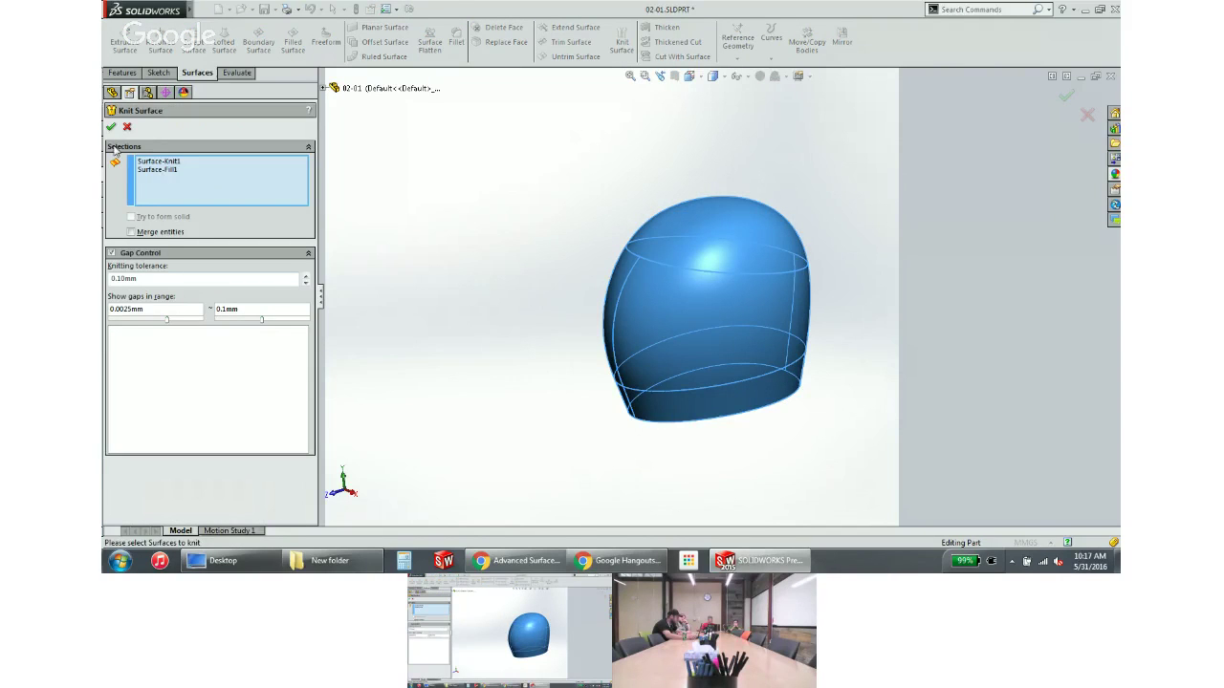
{"action": "left_click", "coordinate": [111, 127]}
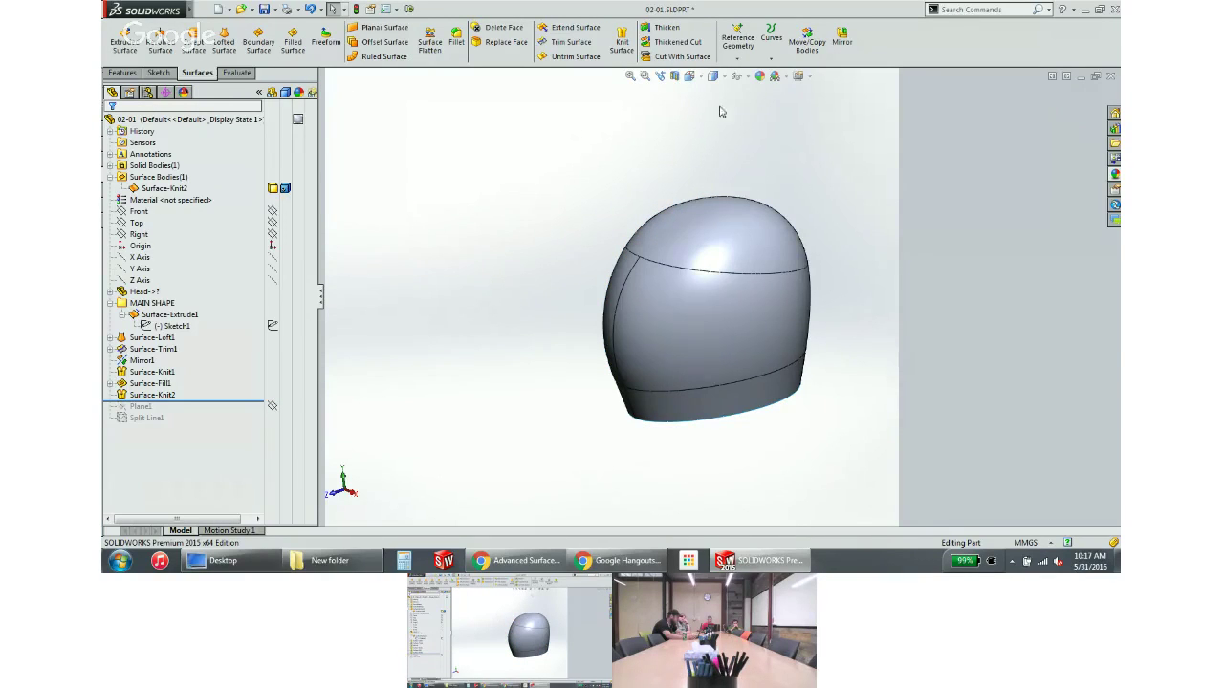
Offset the whole knitted helmet surface outward, trying 20 mm first and settling on 15 mm
{"action": "left_click", "coordinate": [168, 188]}
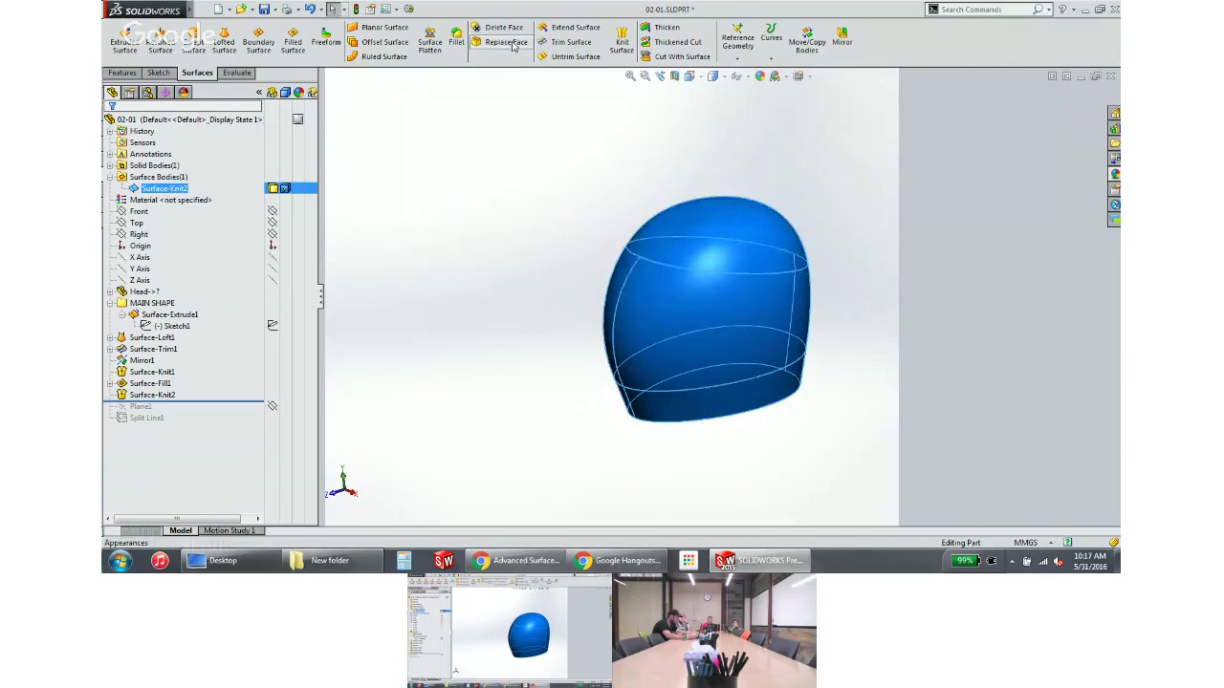
{"action": "left_click", "coordinate": [383, 42]}
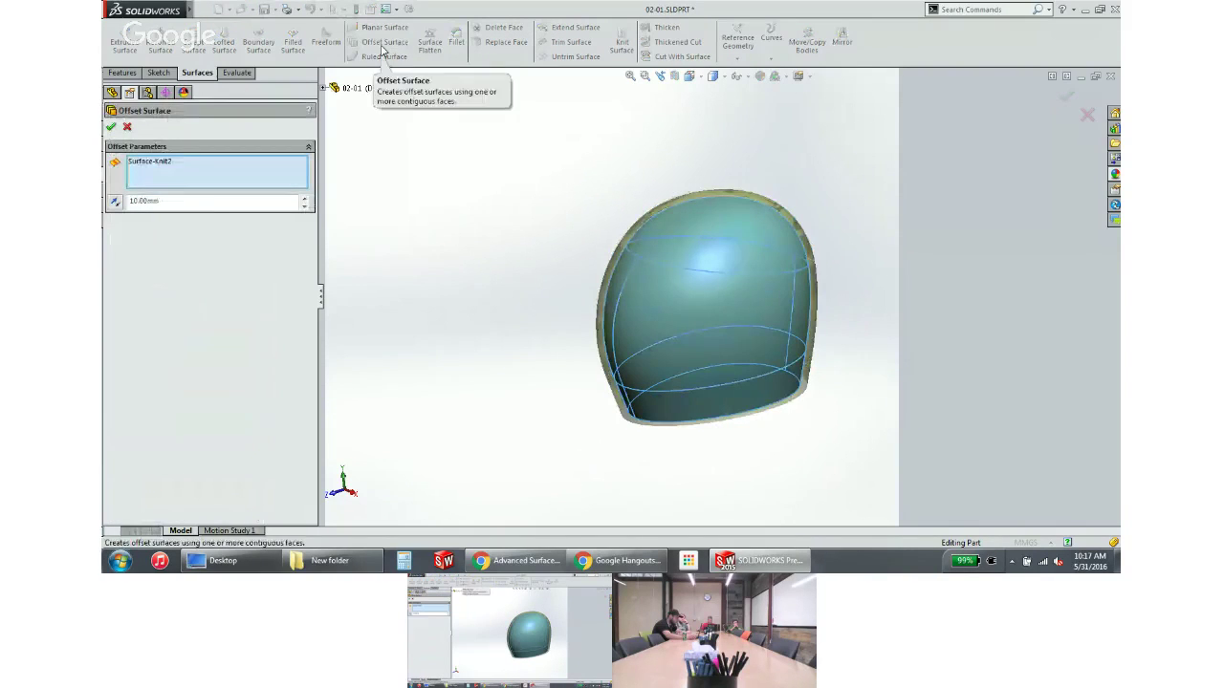
{"action": "type", "text": "20"}
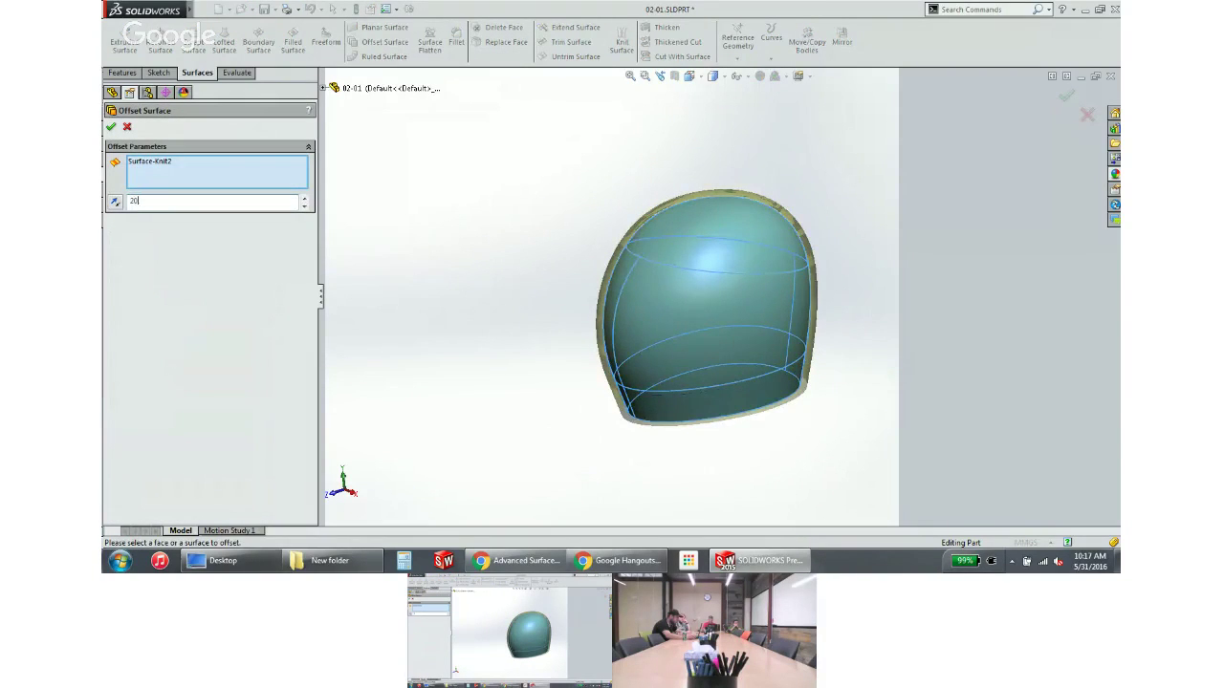
{"action": "key", "text": "Return"}
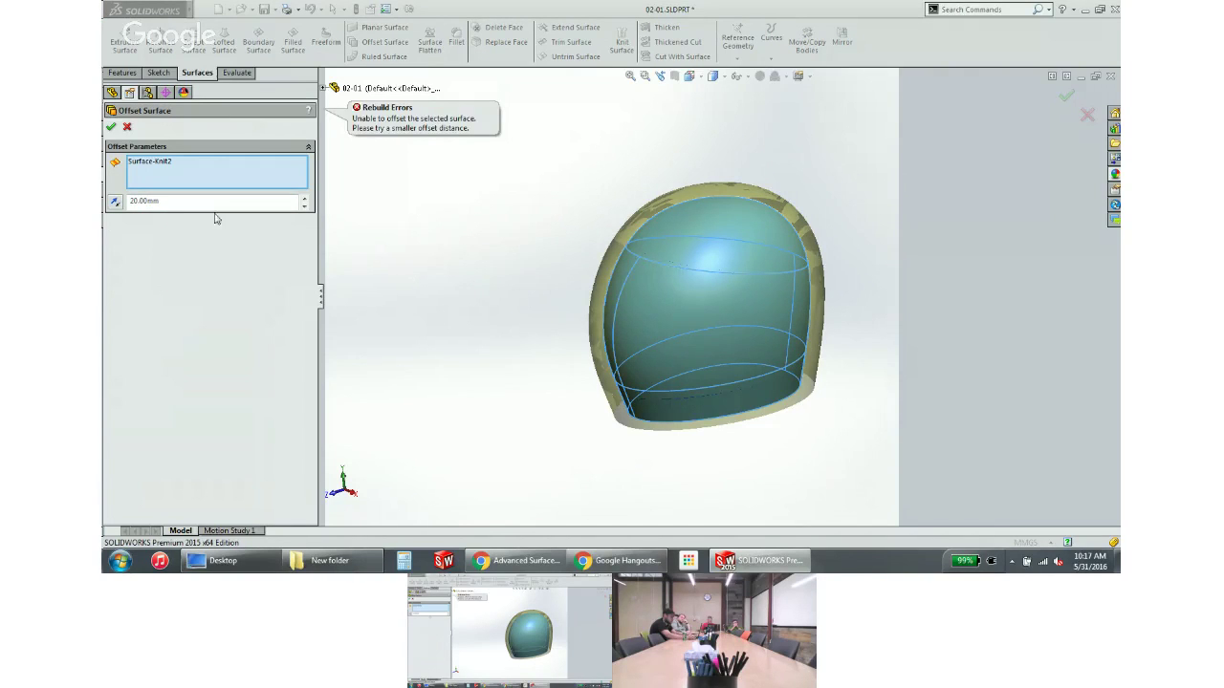
{"action": "double_click", "coordinate": [153, 201]}
{"action": "type", "text": "1"}
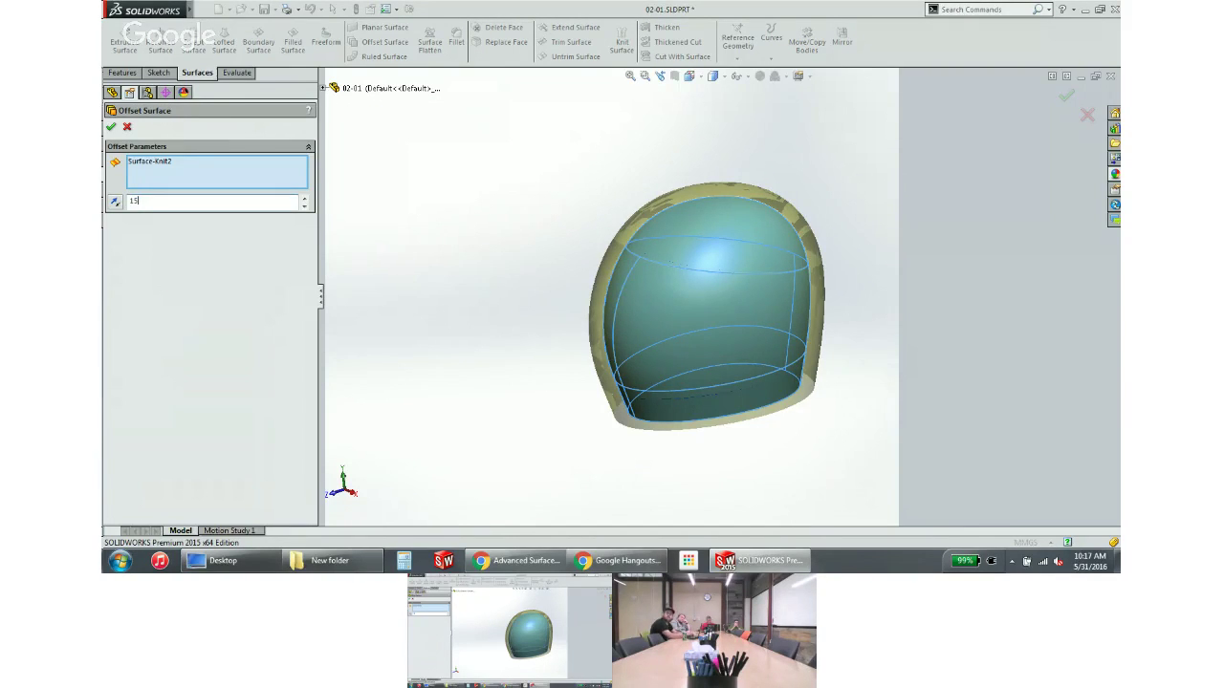
{"action": "type", "text": "5"}
{"action": "key", "text": "Return"}
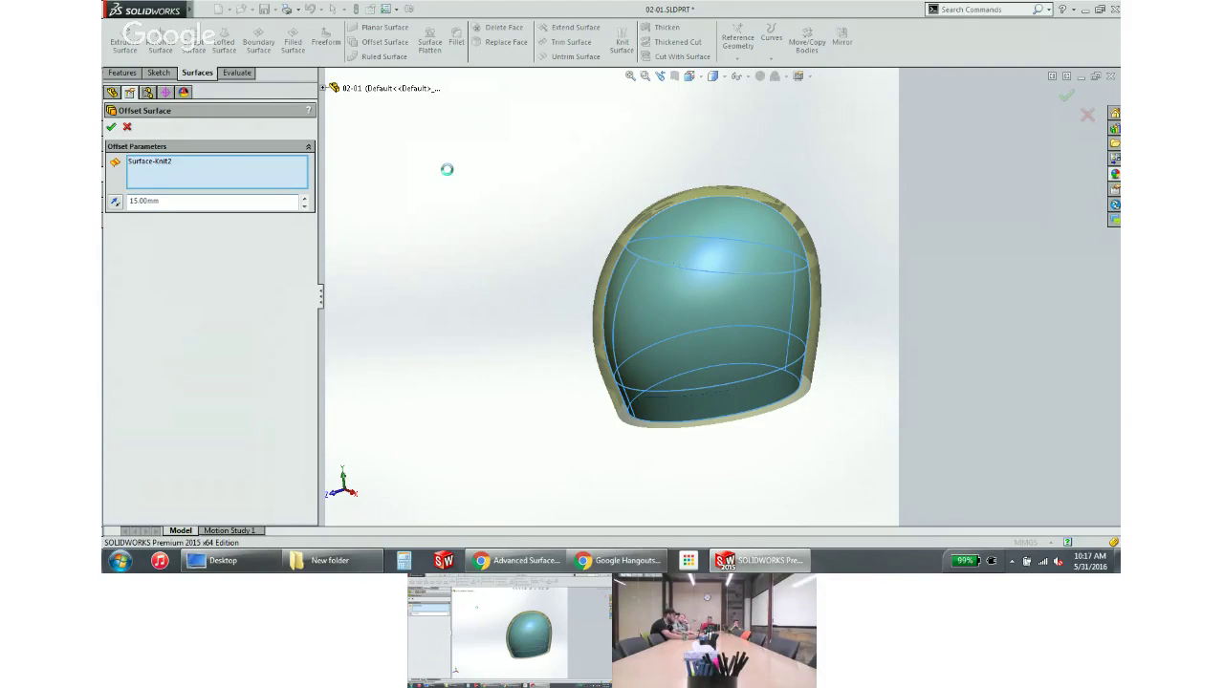
Offset the knitted helmet surface inward with the direction flipped, trying 15 mm first and settling on 10 mm
{"action": "middle_click_drag", "start_coordinate": [564, 238], "coordinate": [370, 340]}
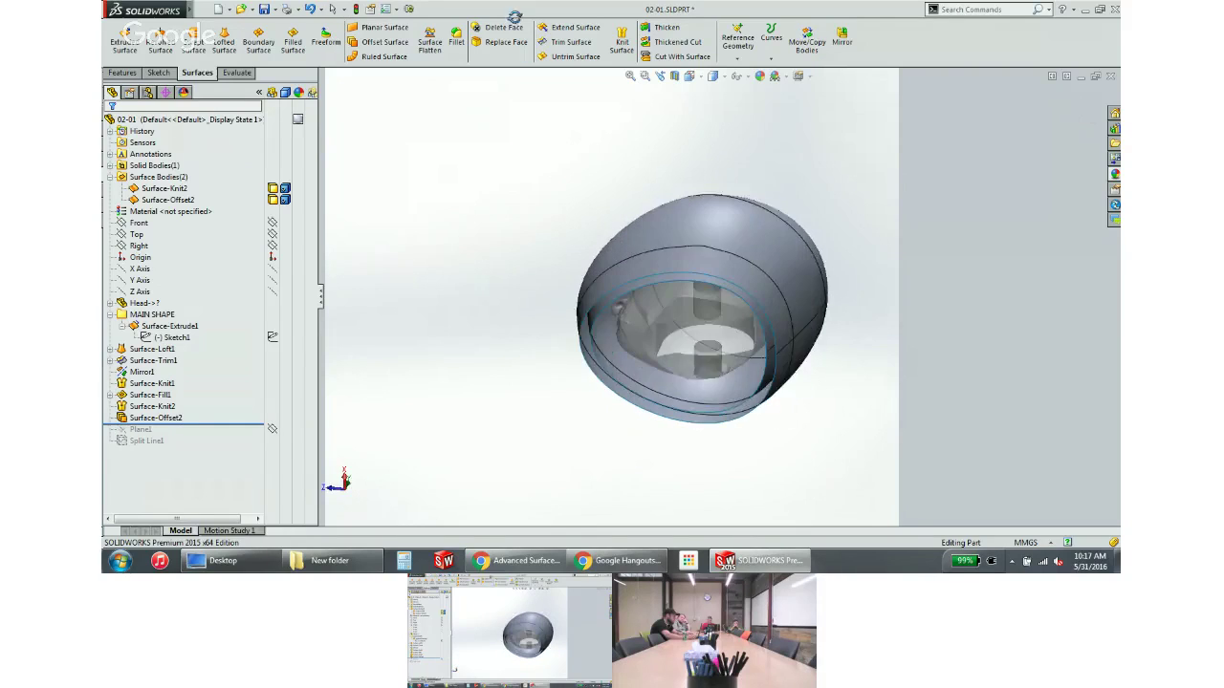
{"action": "left_click", "coordinate": [164, 189]}
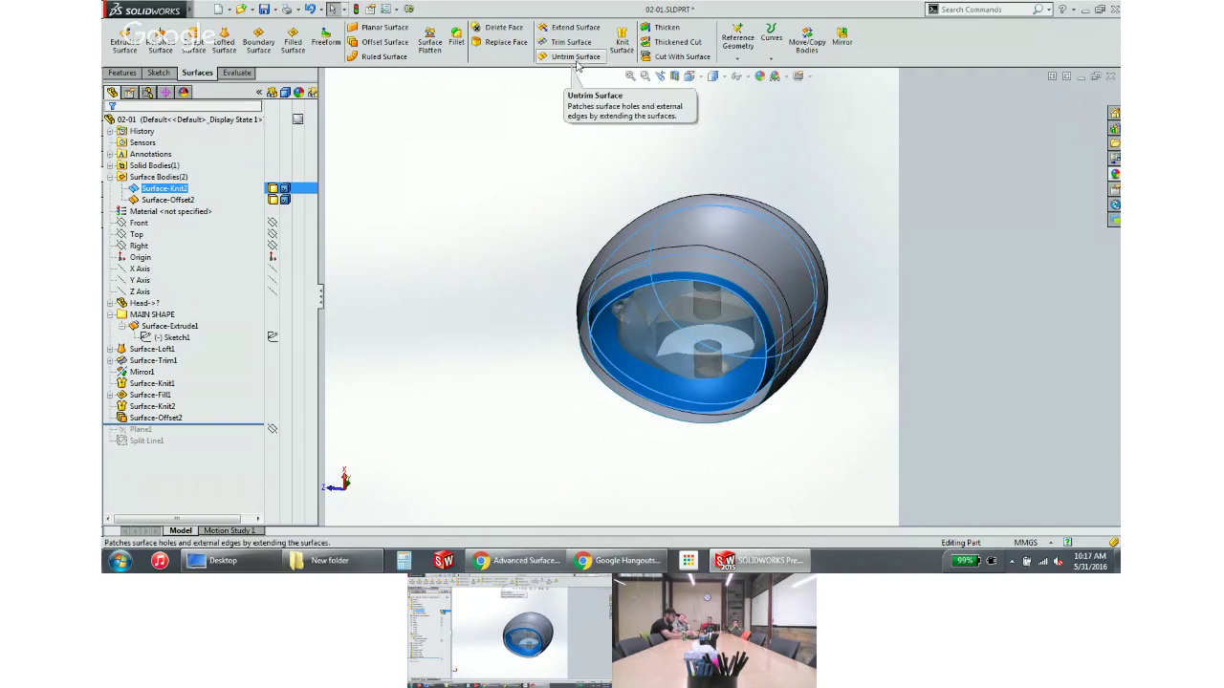
{"action": "left_click", "coordinate": [381, 43]}
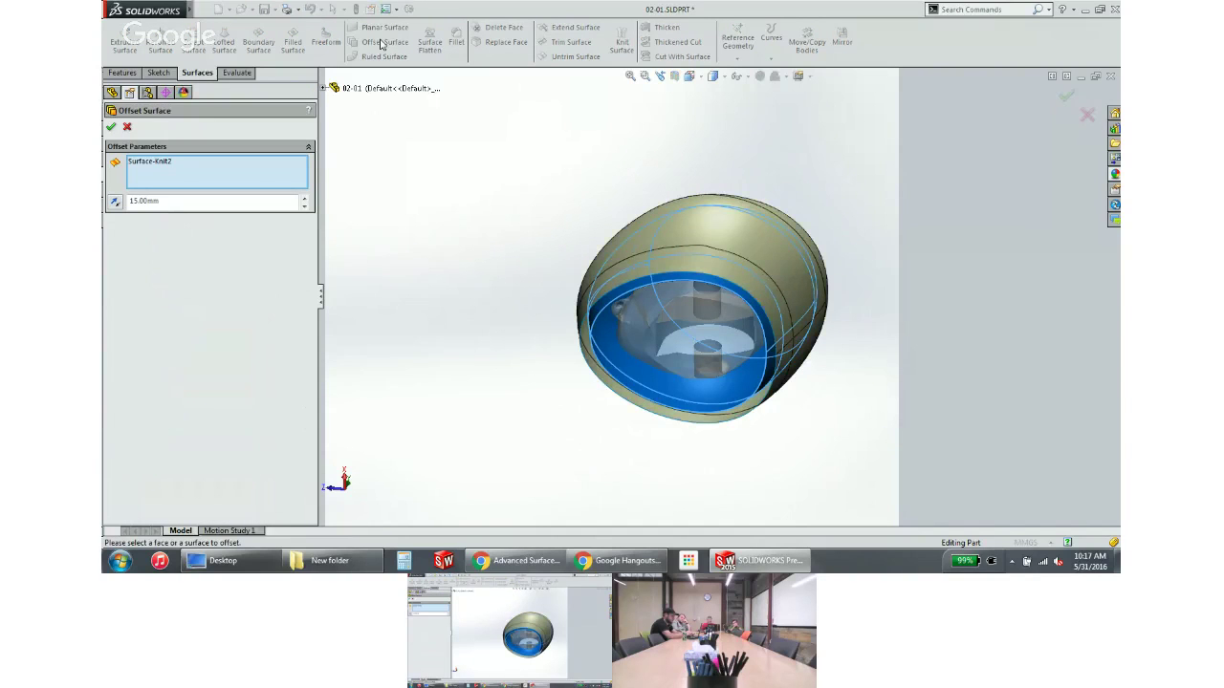
{"action": "left_click", "coordinate": [115, 201]}
{"action": "left_click", "coordinate": [110, 128]}
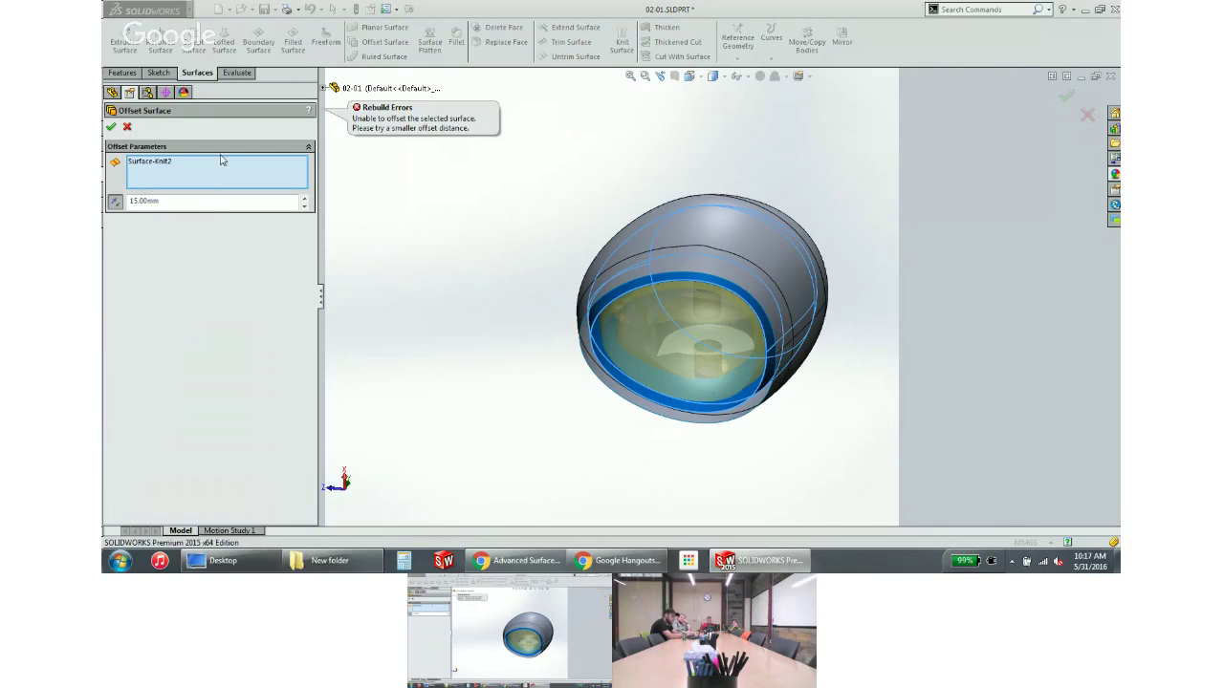
{"action": "double_click", "coordinate": [191, 200]}
{"action": "type", "text": "1"}
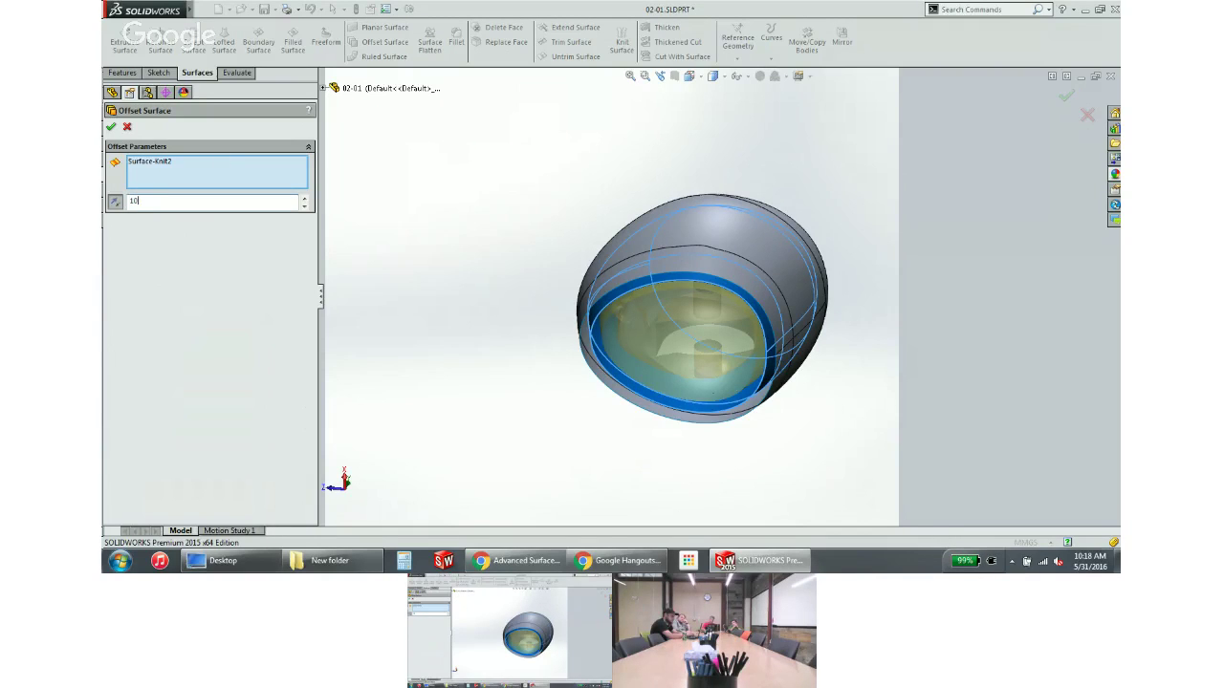
{"action": "type", "text": "0"}
{"action": "key", "text": "Return"}
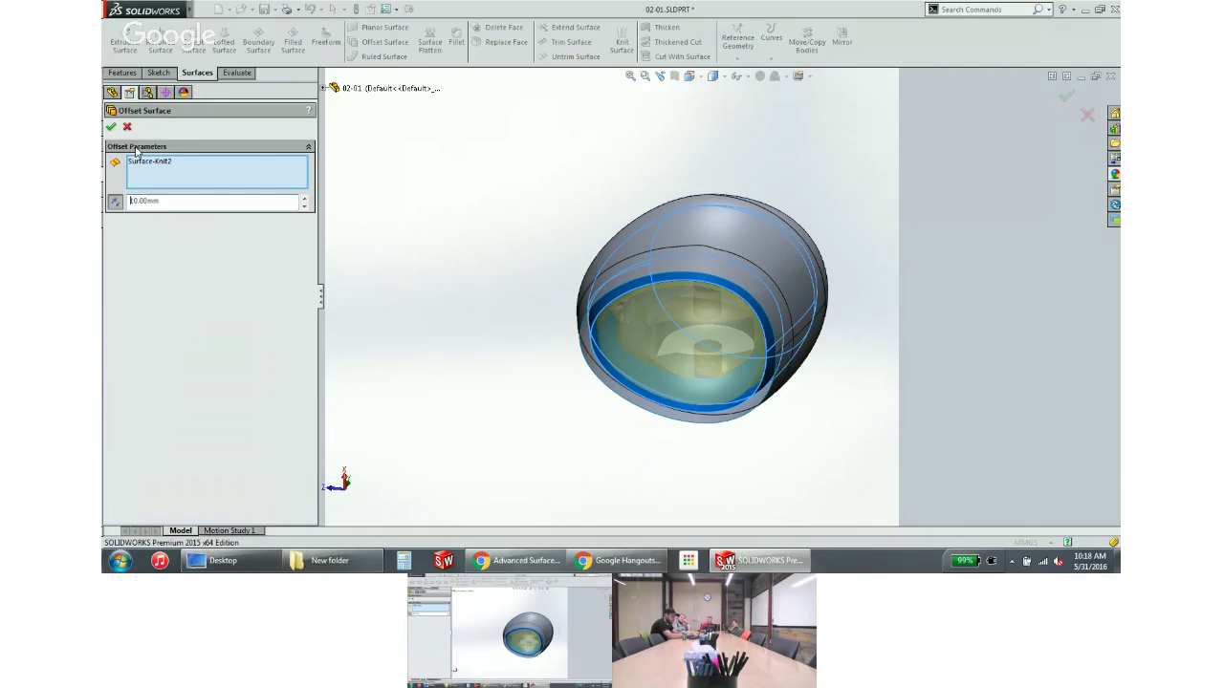
{"action": "left_click", "coordinate": [109, 128]}
{"action": "middle_click_drag", "start_coordinate": [487, 174], "coordinate": [523, 279]}
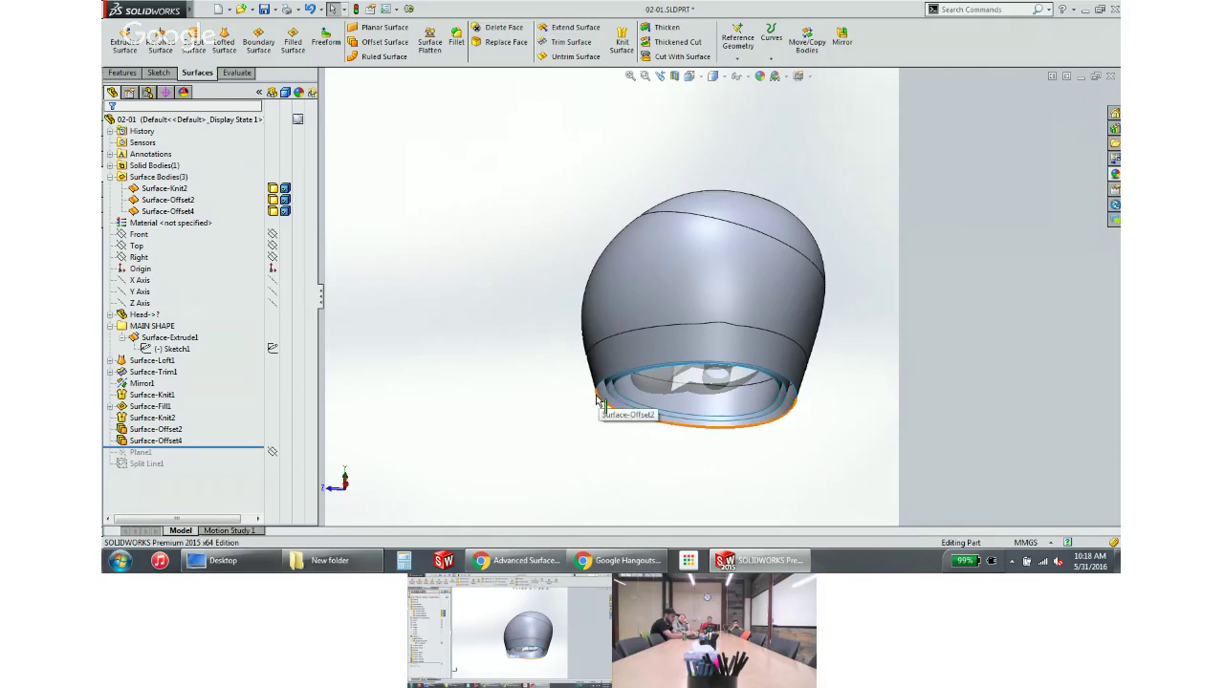
{"action": "left_click", "coordinate": [598, 401]}
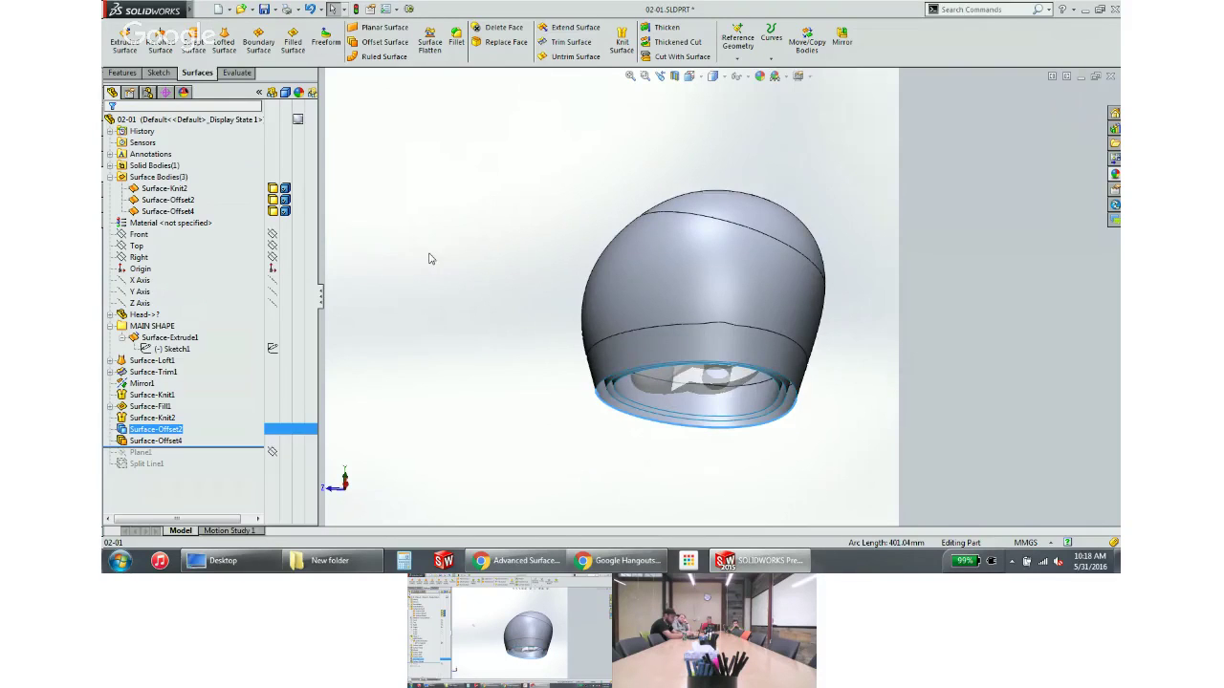
{"action": "middle_click_drag", "start_coordinate": [430, 257], "coordinate": [851, 259]}
{"action": "left_click", "coordinate": [851, 258]}
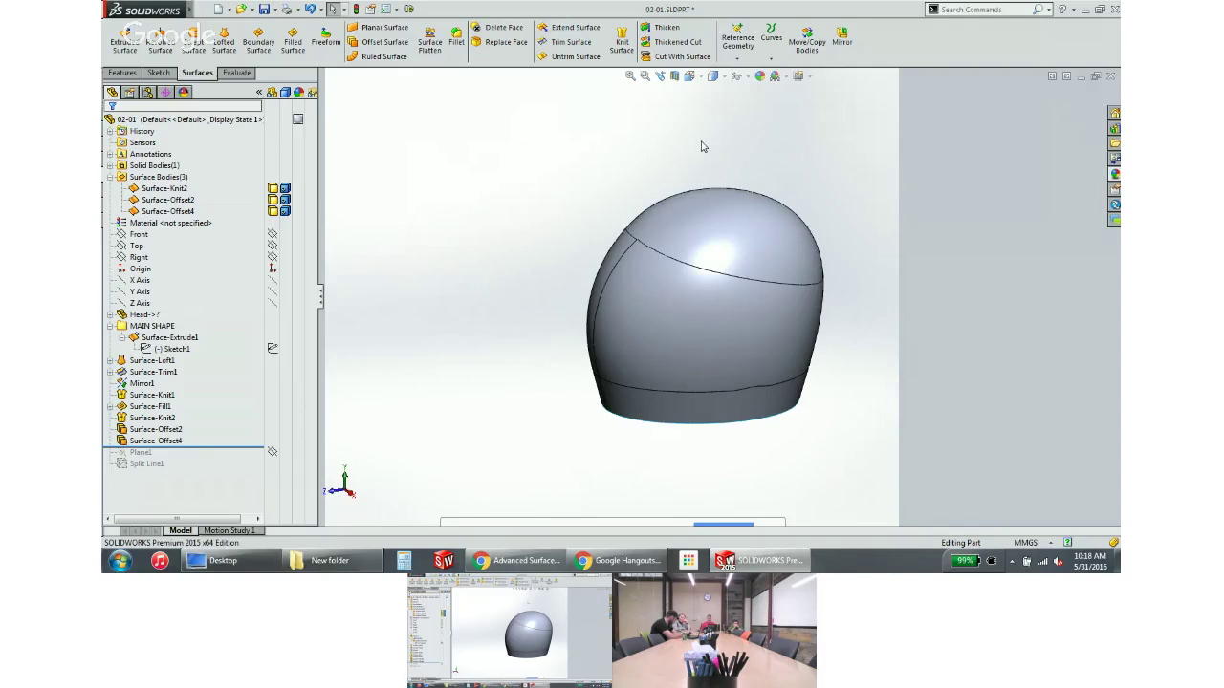
Open the recent part 02-02, which holds the helmet main shape in a MAIN SHAPE folder
{"action": "key", "text": "r"}
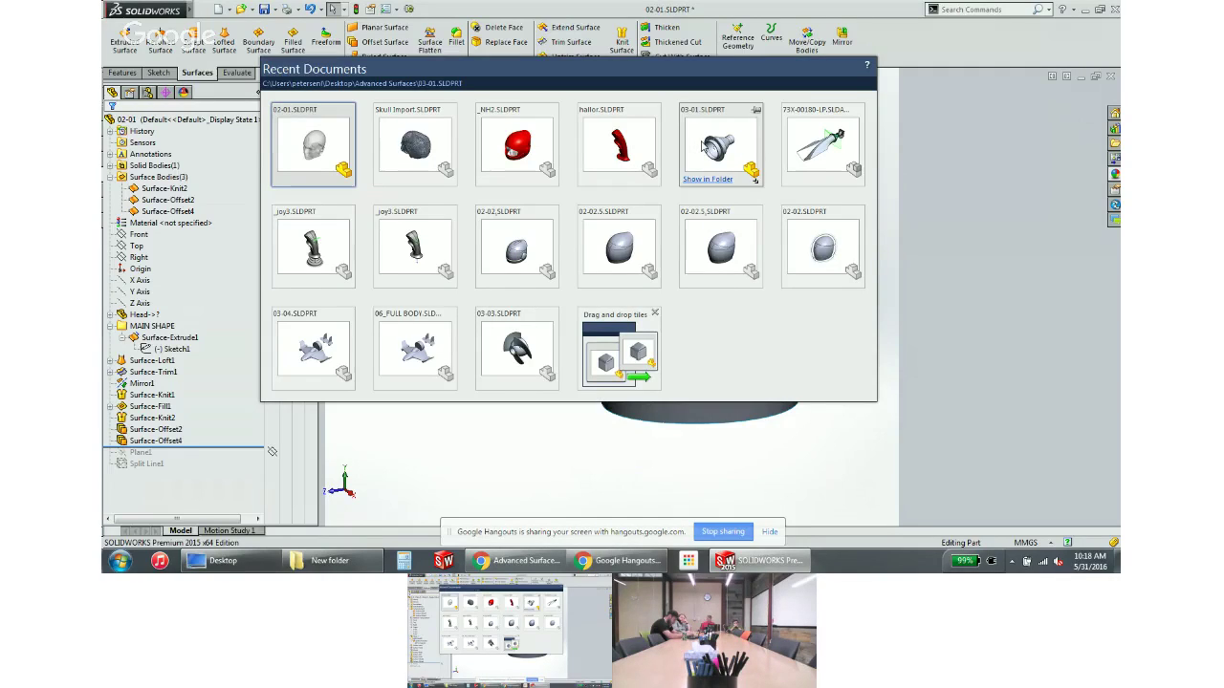
{"action": "left_click", "coordinate": [799, 239]}
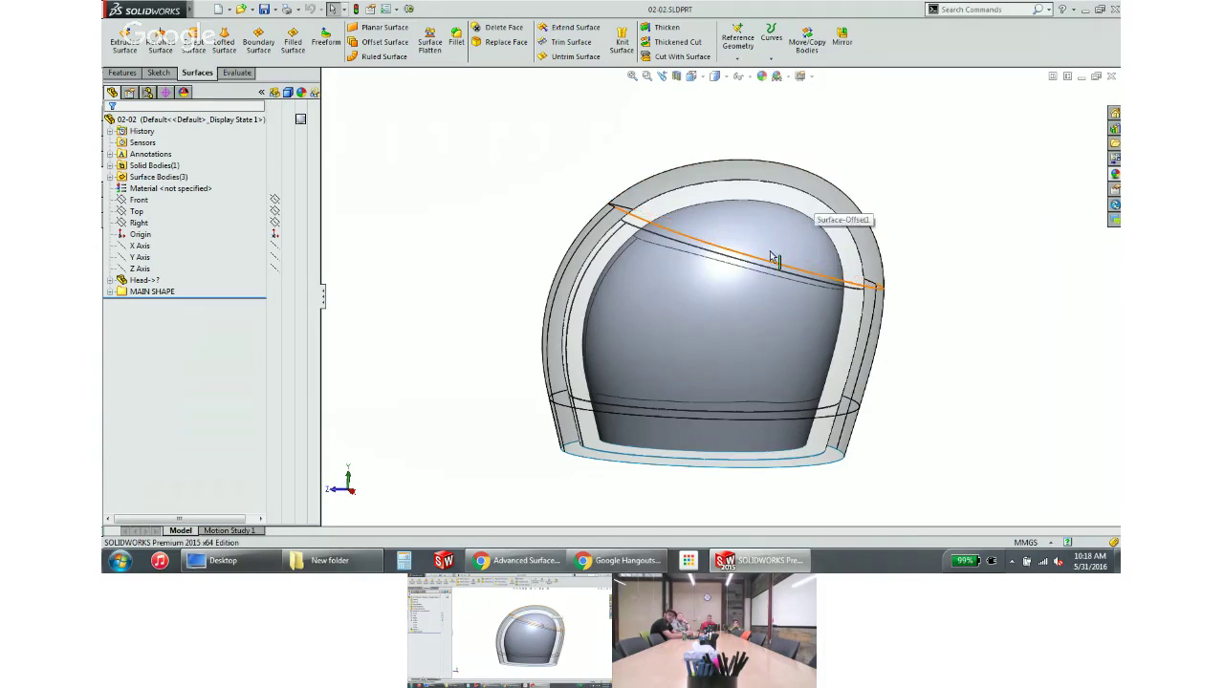
{"action": "middle_click_drag", "start_coordinate": [913, 241], "coordinate": [760, 268]}
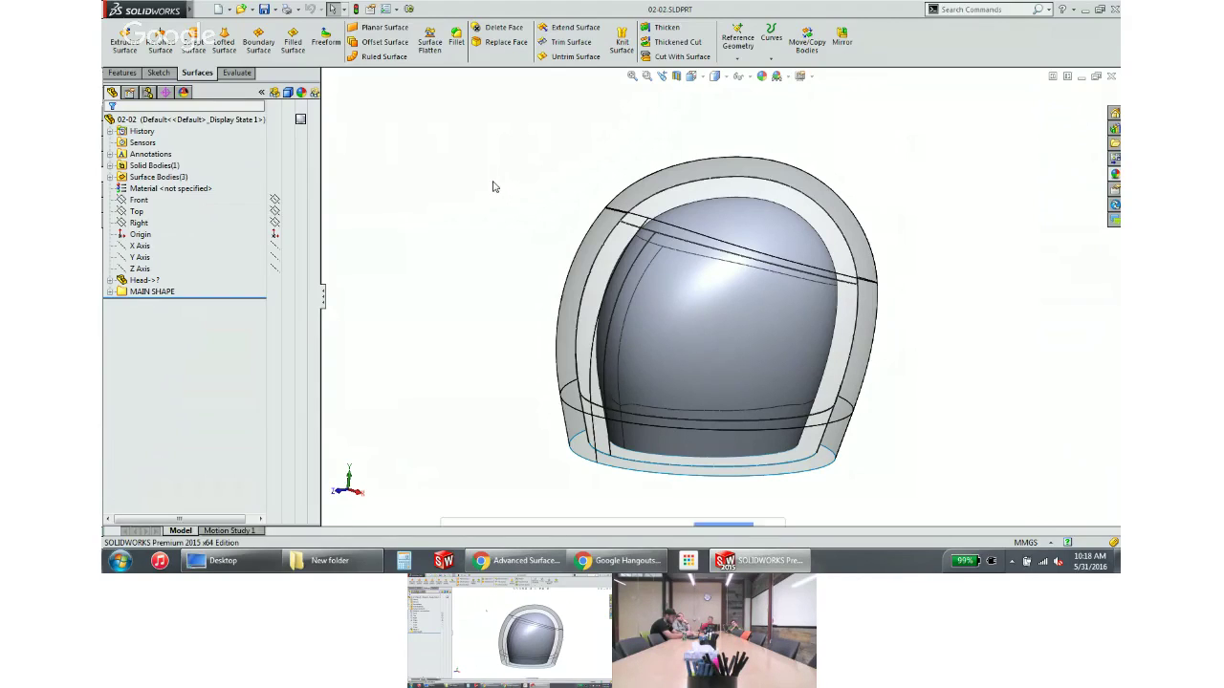
List the part's solid and surface bodies and remove the transparency from the outer offset surface body, Surface-Offset1
{"action": "left_click", "coordinate": [110, 165]}
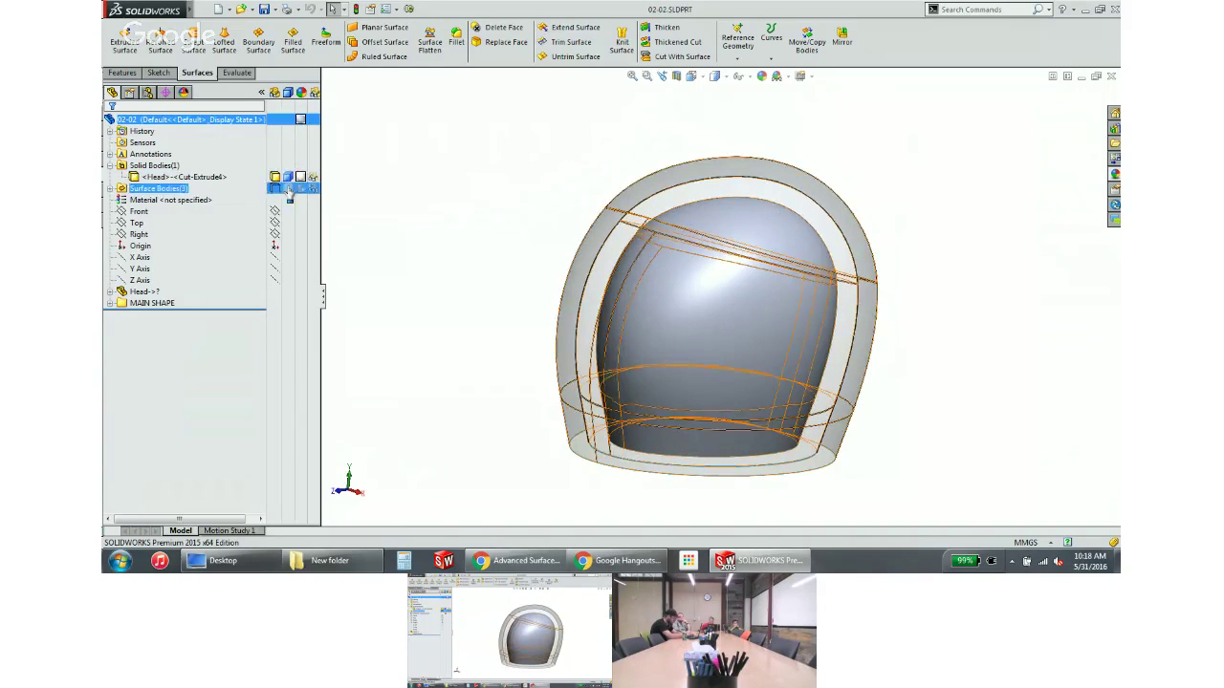
{"action": "left_click", "coordinate": [110, 188]}
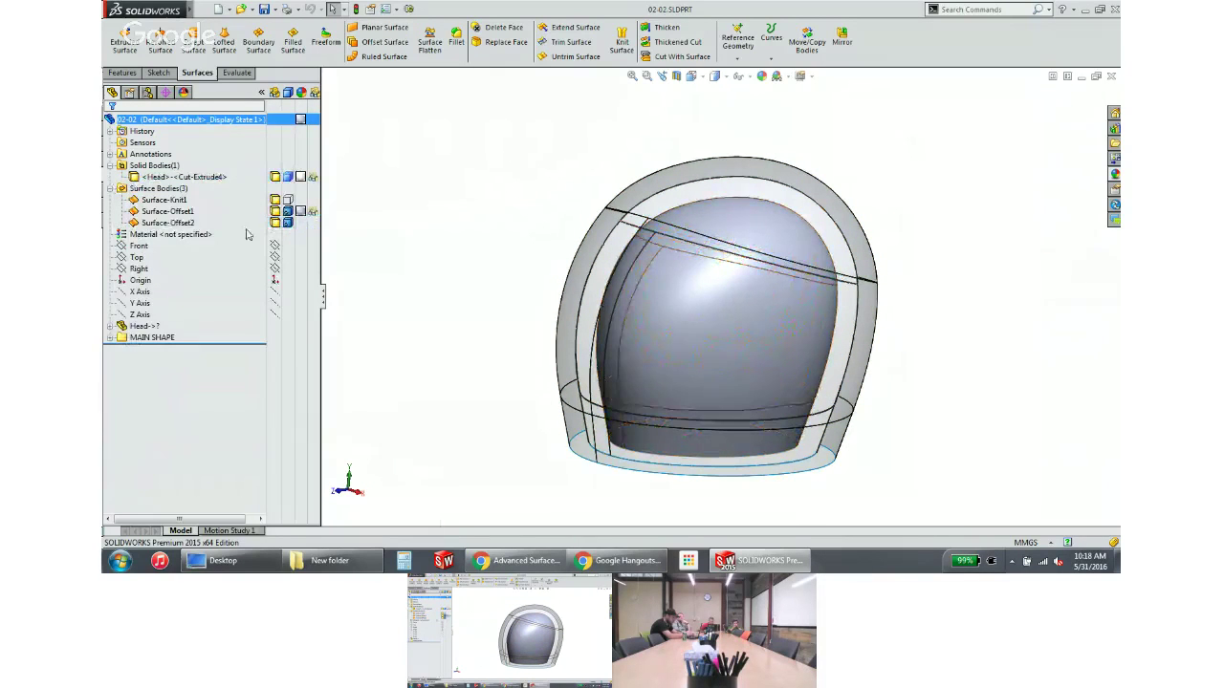
{"action": "left_click", "coordinate": [167, 223]}
{"action": "left_click", "coordinate": [167, 211], "text": "ctrl"}
{"action": "left_click", "coordinate": [167, 211], "text": "ctrl"}
{"action": "left_click", "coordinate": [164, 200], "text": "ctrl"}
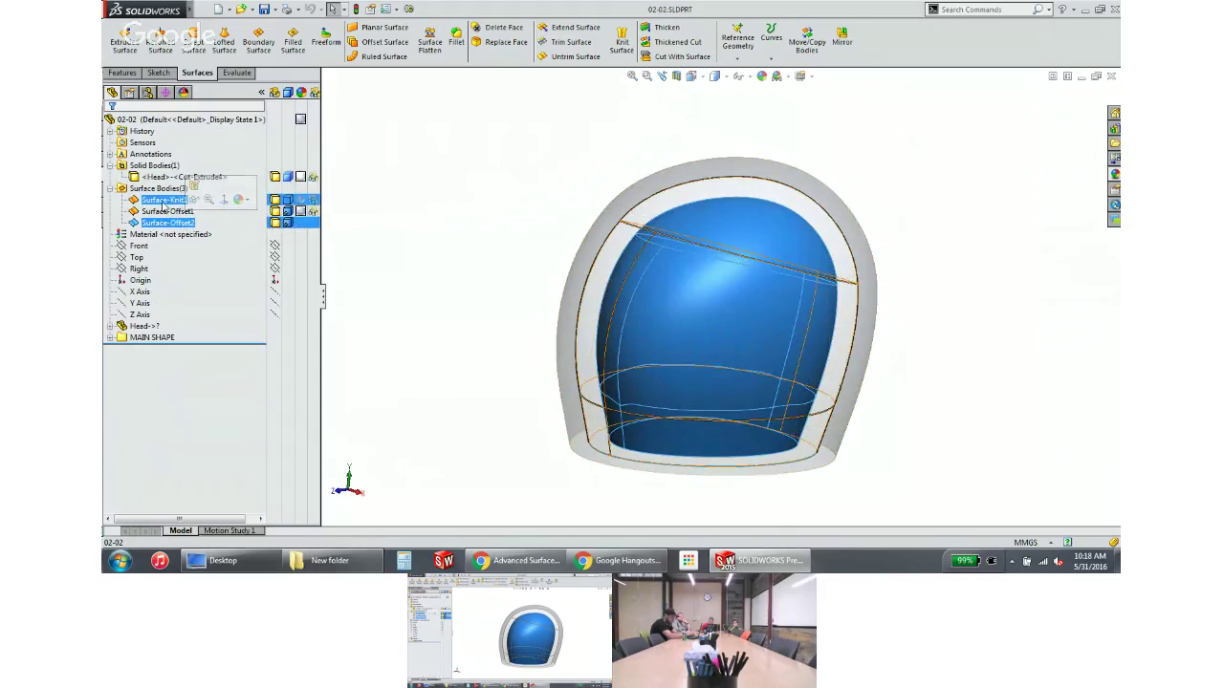
{"action": "left_click", "coordinate": [166, 211]}
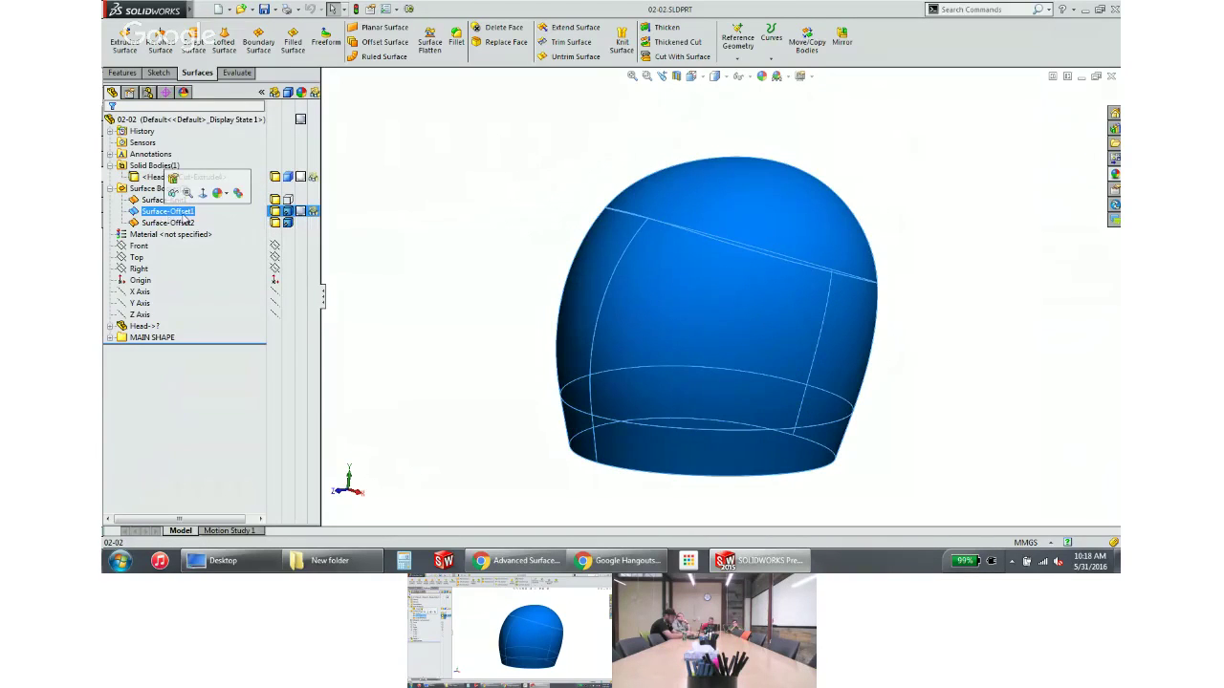
{"action": "left_click", "coordinate": [510, 207]}
{"action": "middle_click_drag", "start_coordinate": [511, 207], "coordinate": [502, 210]}
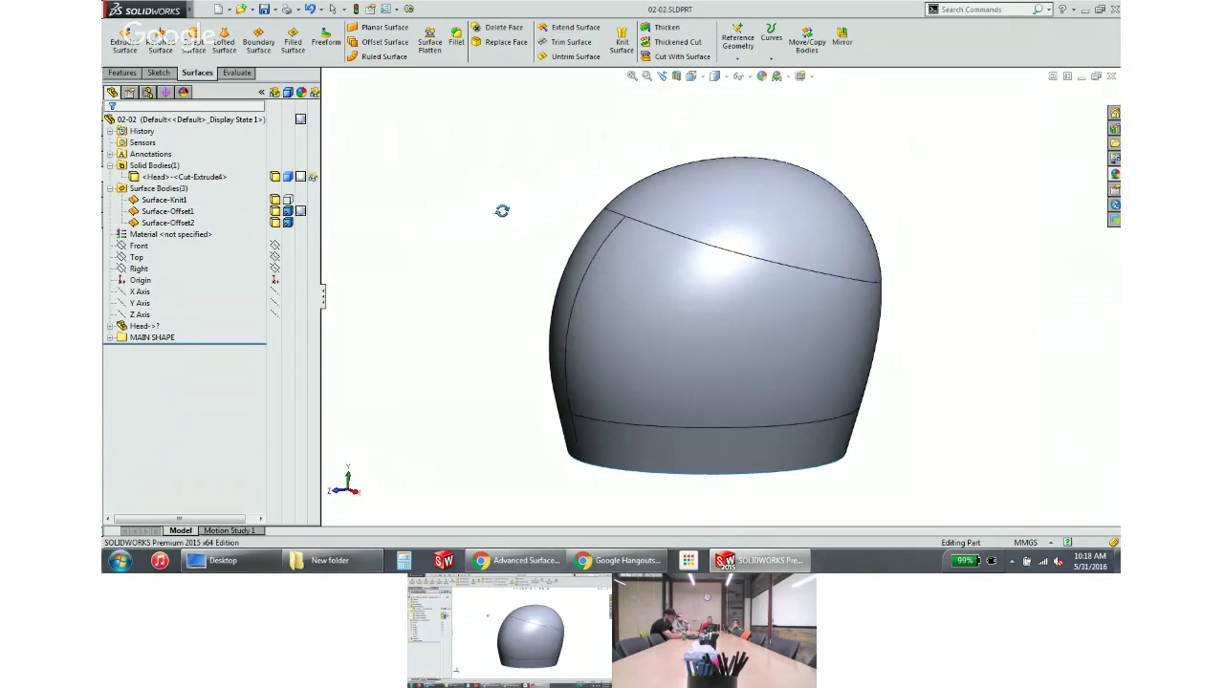
{"action": "scroll", "coordinate": [503, 215], "scroll_direction": "up", "scroll_amount": 2}
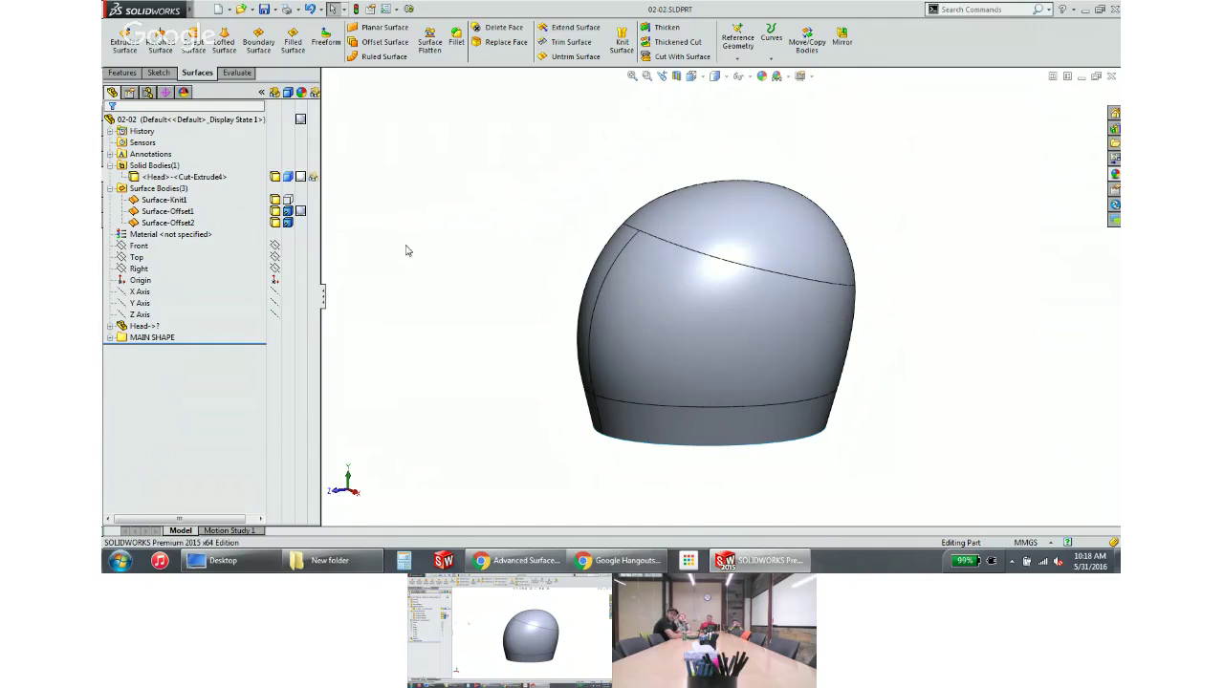
Create a reference plane parallel to the Top plane, offset 190 mm upward
{"action": "left_click", "coordinate": [138, 259]}
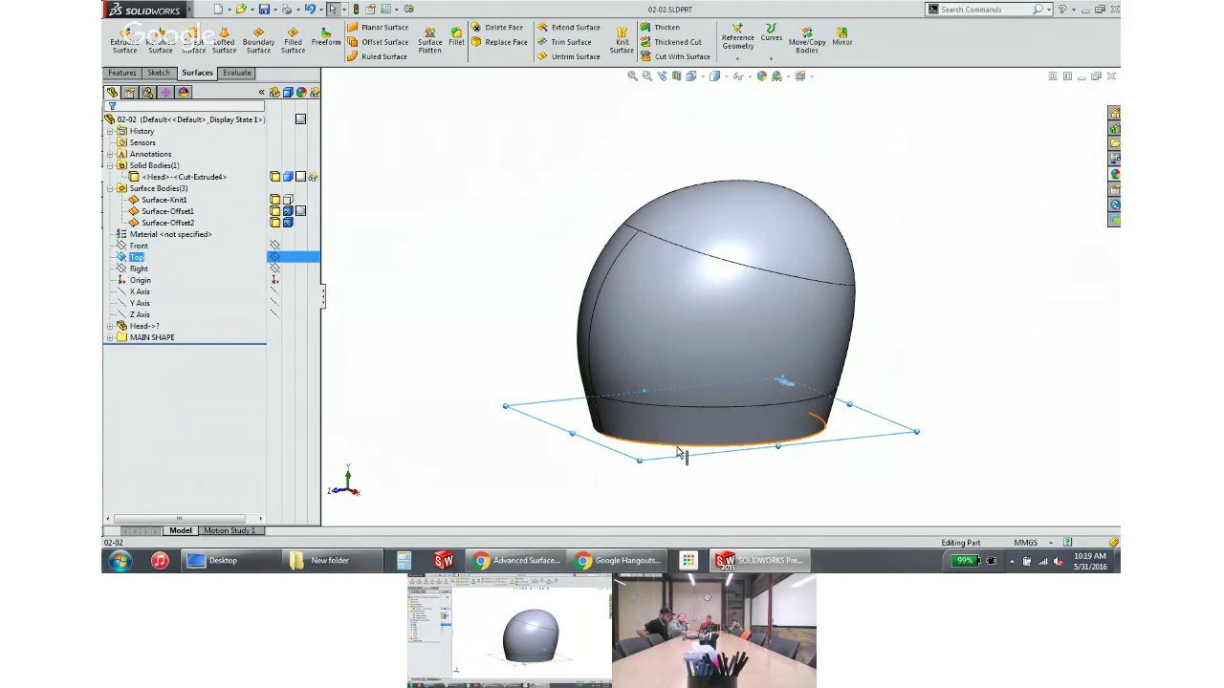
{"action": "left_click_drag", "start_coordinate": [682, 457], "coordinate": [705, 322], "text": "ctrl"}
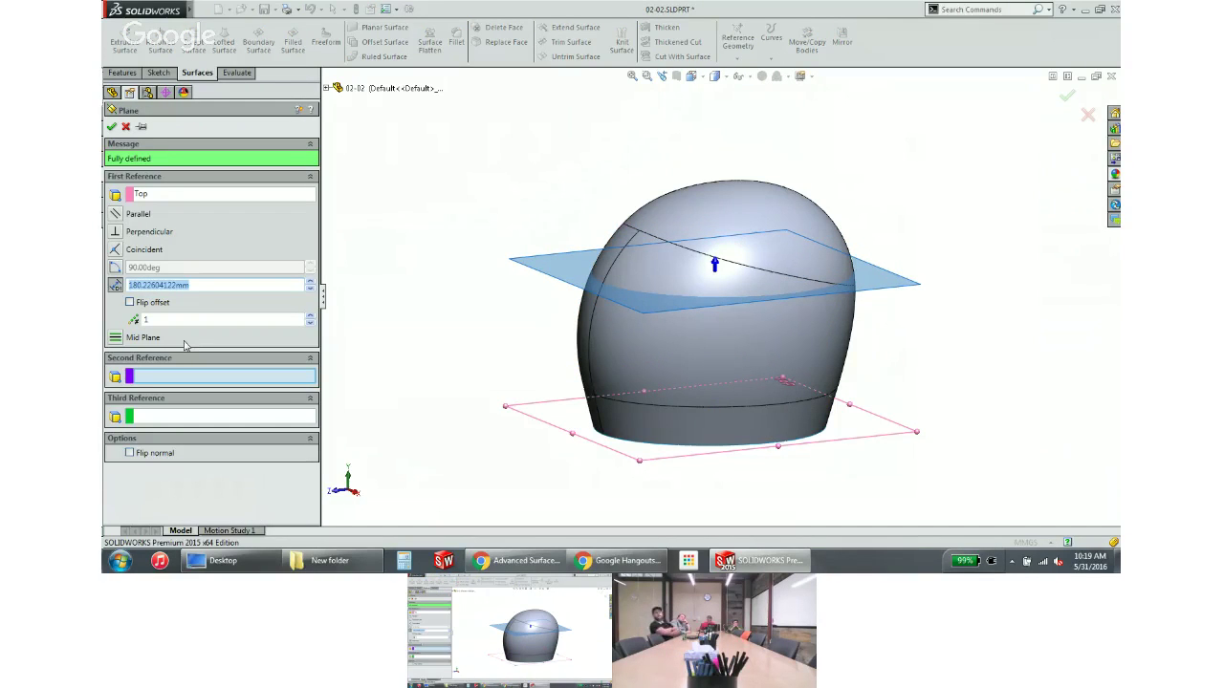
{"action": "type", "text": "190.00mm"}
{"action": "key", "text": "Return"}
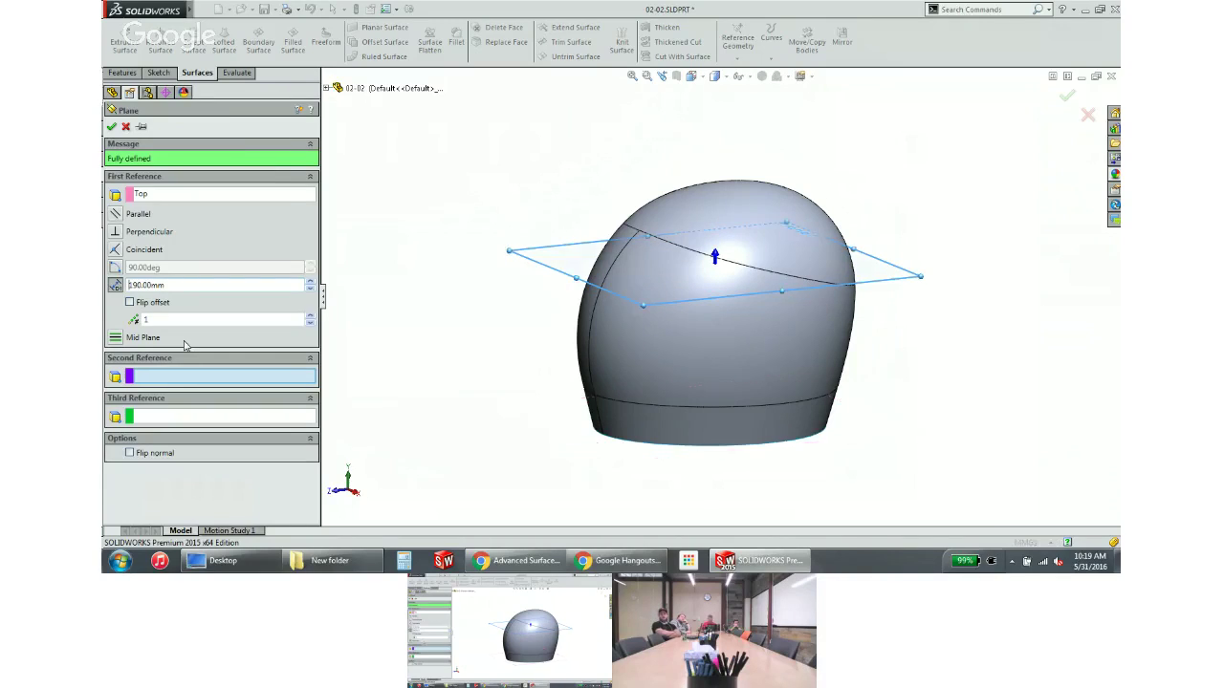
Split the two main side faces of the outer shell with an Intersection split line at the new plane, using the Natural option
{"action": "left_click", "coordinate": [771, 40]}
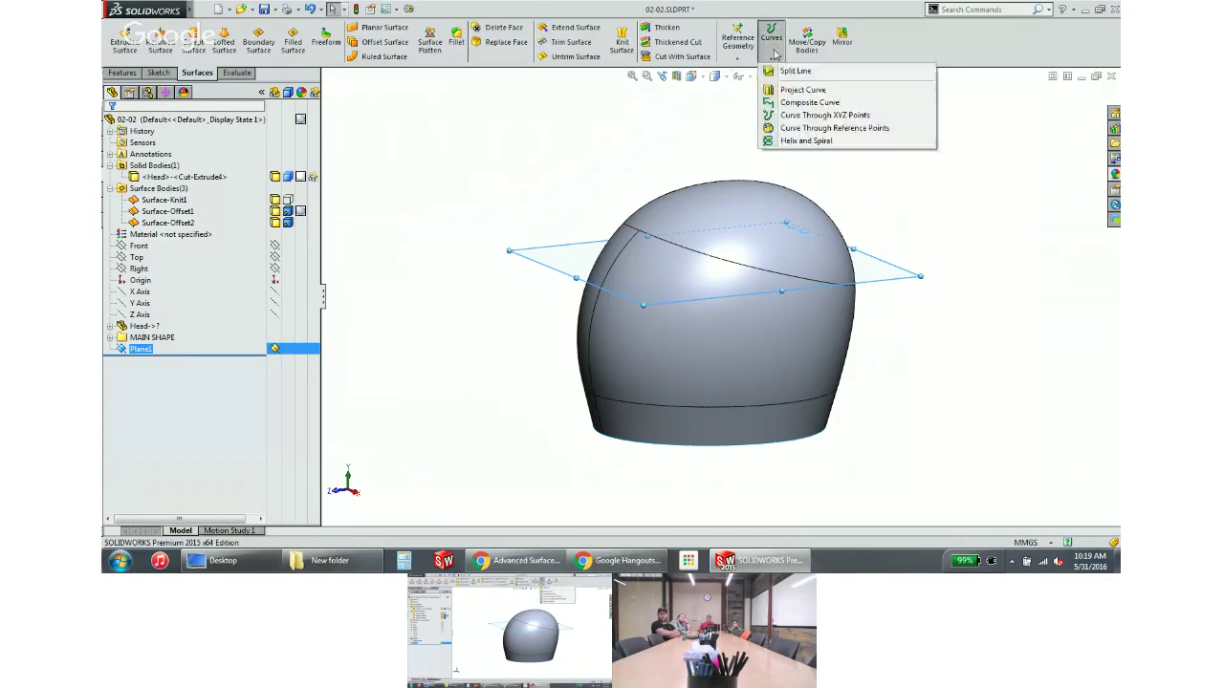
{"action": "left_click", "coordinate": [788, 74]}
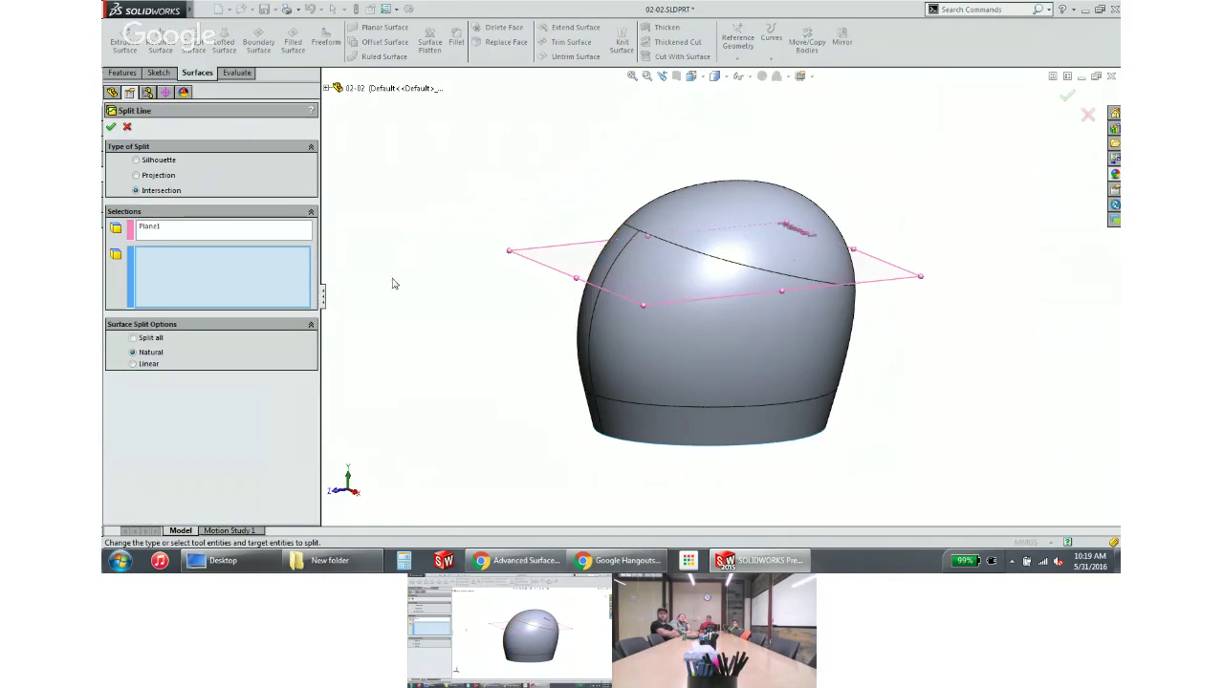
{"action": "left_click", "coordinate": [675, 344]}
{"action": "left_click", "coordinate": [581, 332]}
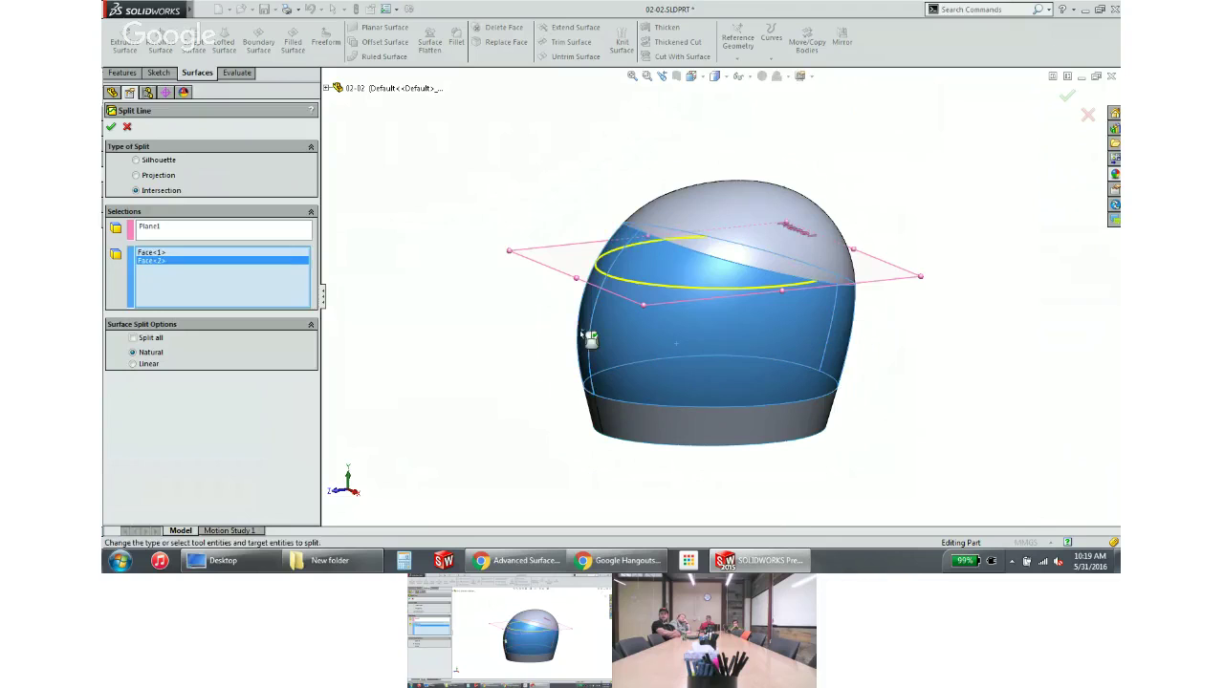
{"action": "left_click", "coordinate": [111, 128]}
{"action": "middle_click_drag", "start_coordinate": [561, 235], "coordinate": [554, 228]}
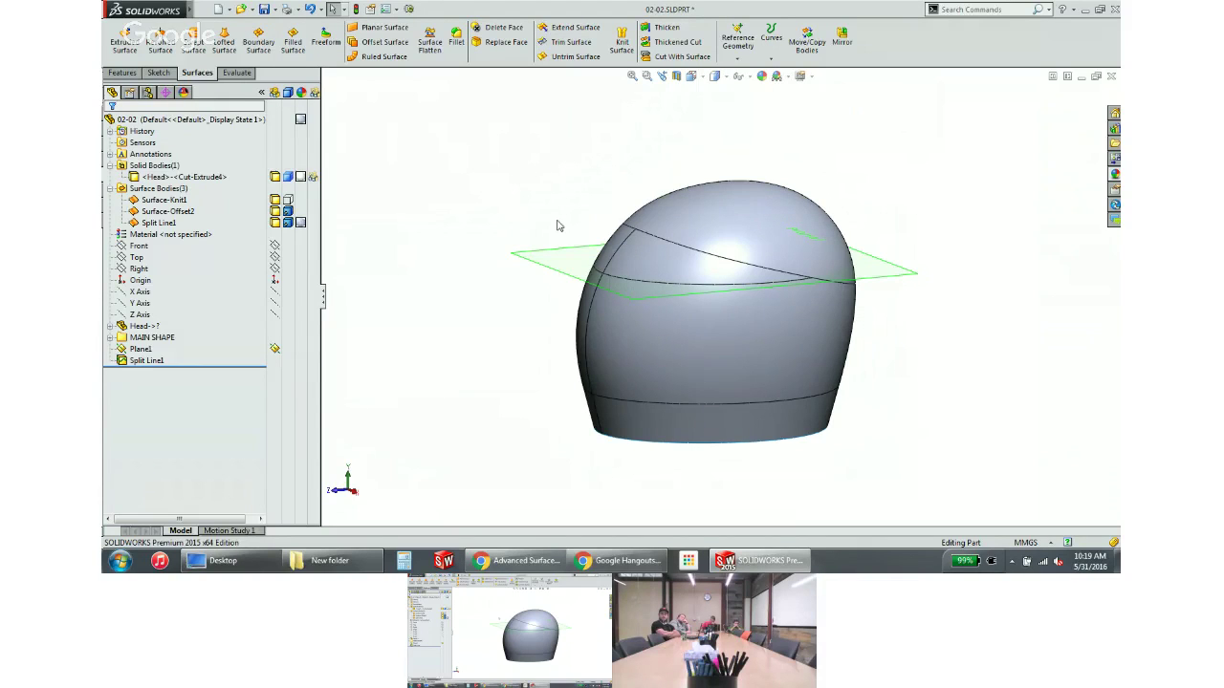
{"action": "middle_click_drag", "start_coordinate": [559, 226], "coordinate": [792, 292]}
Delete the dome face of the outer helmet surface with Delete Face, using the plain Delete option
{"action": "left_click", "coordinate": [766, 247]}
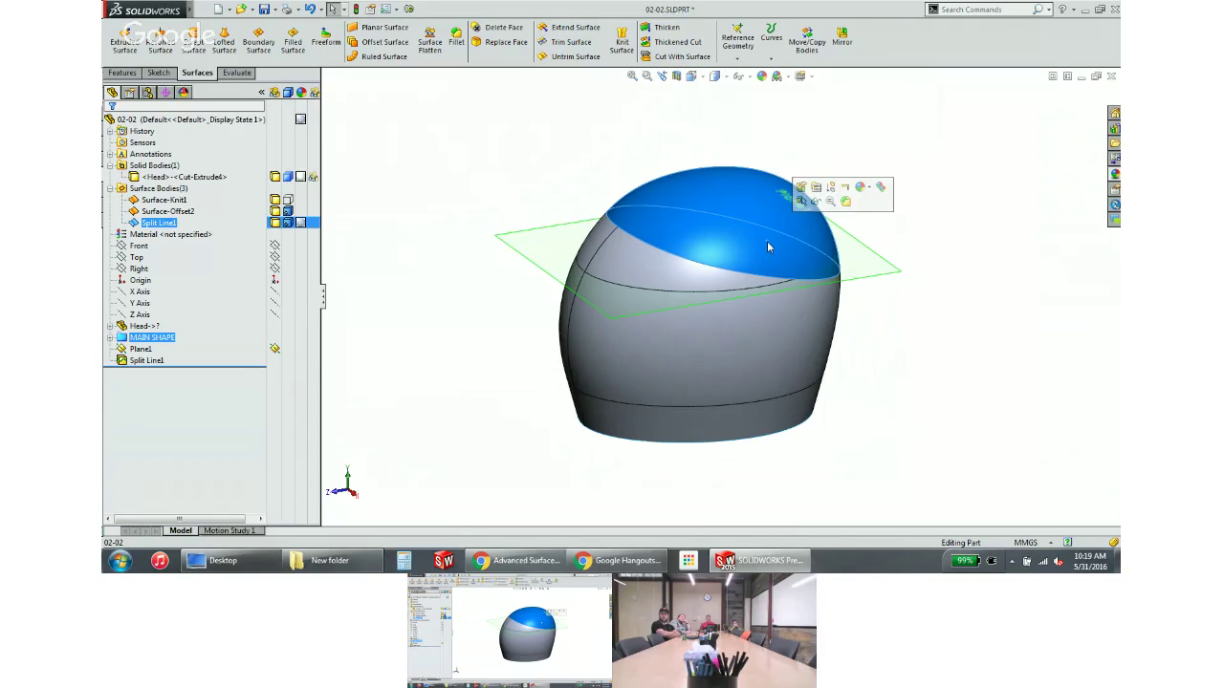
{"action": "left_click", "coordinate": [500, 27]}
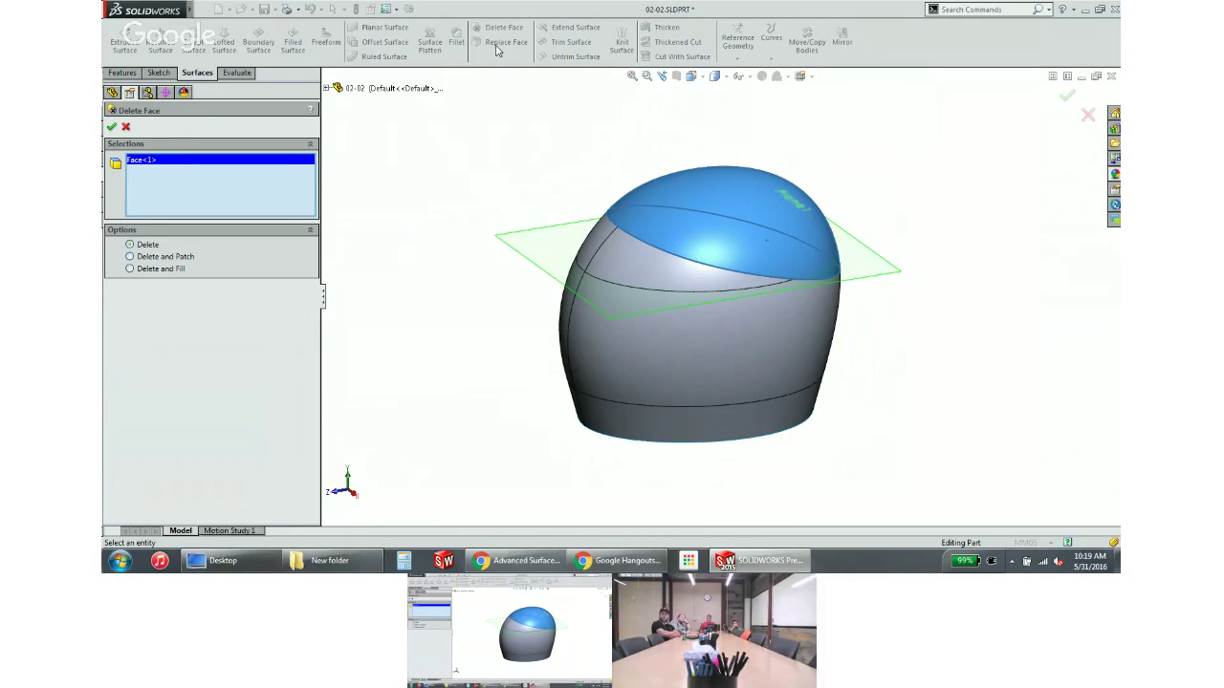
{"action": "left_click", "coordinate": [111, 128]}
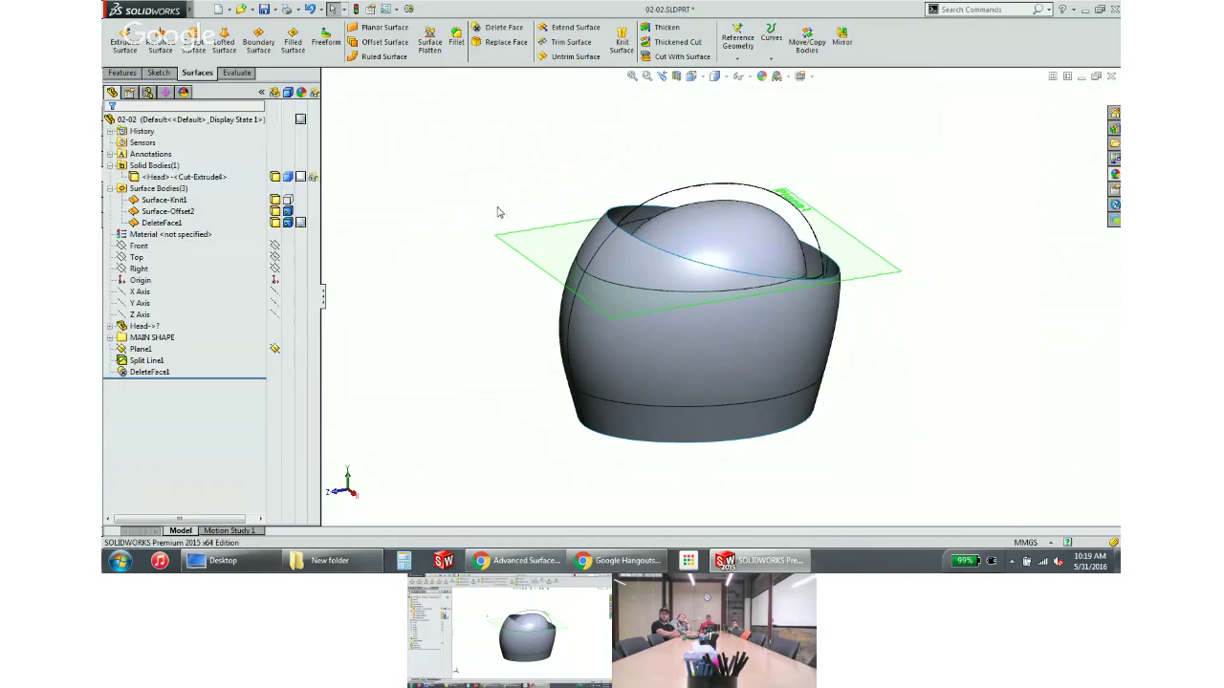
{"action": "middle_click_drag", "start_coordinate": [497, 210], "coordinate": [612, 212]}
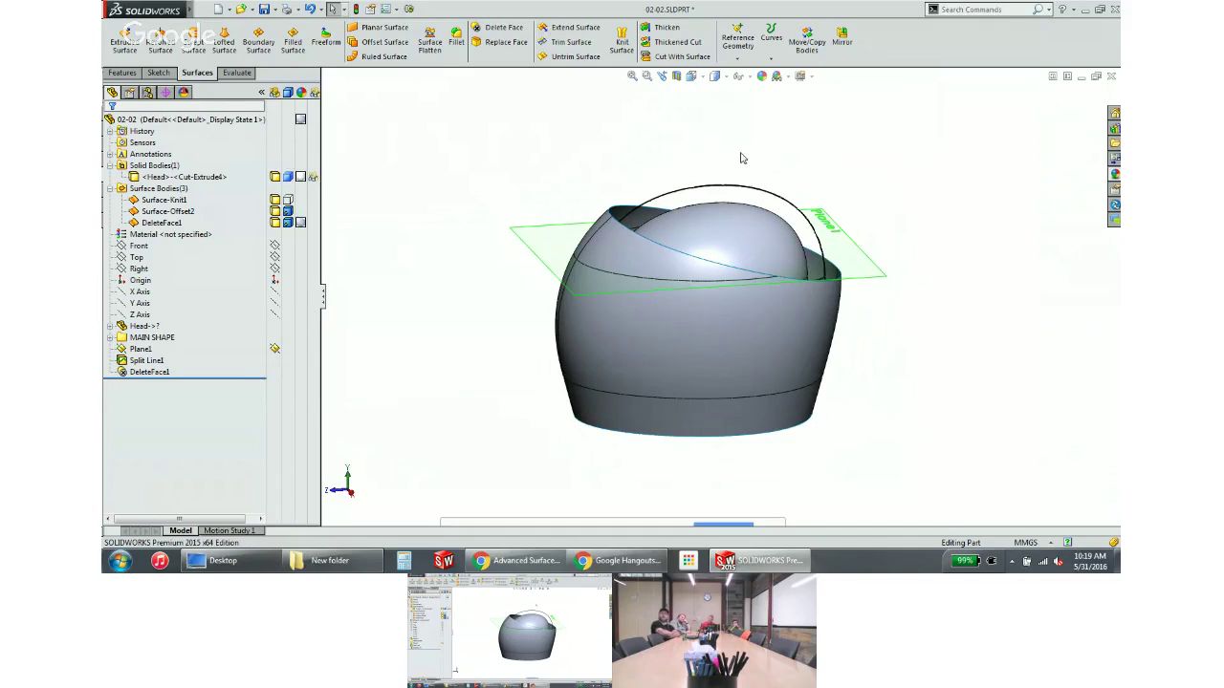
Sketch a two-point spline on the Right plane from the open rim's high corner to about X 136, Y 269 mm
{"action": "left_click", "coordinate": [139, 269]}
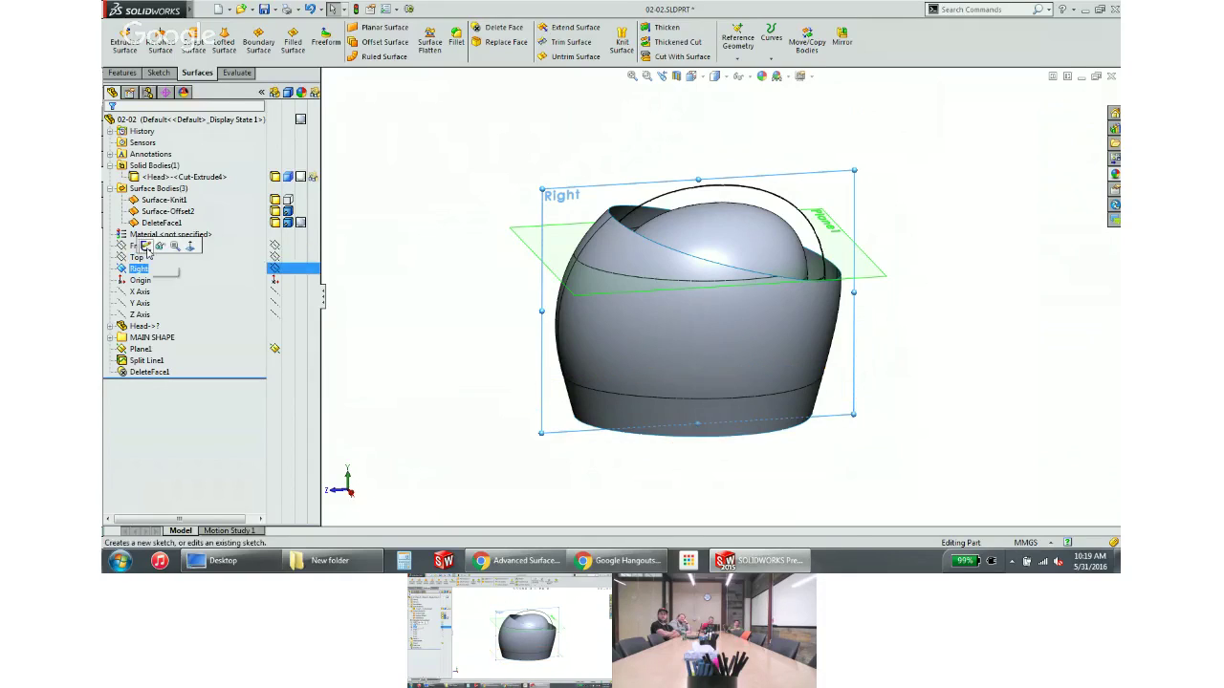
{"action": "left_click", "coordinate": [161, 244]}
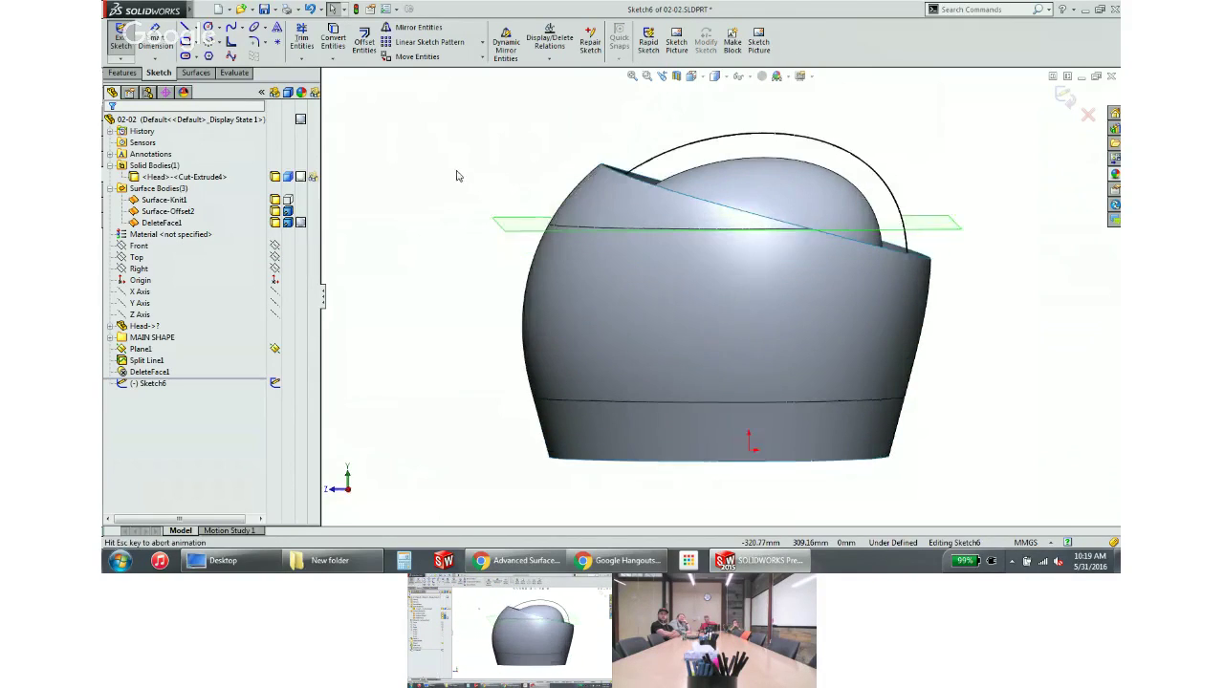
{"action": "left_click", "coordinate": [230, 29]}
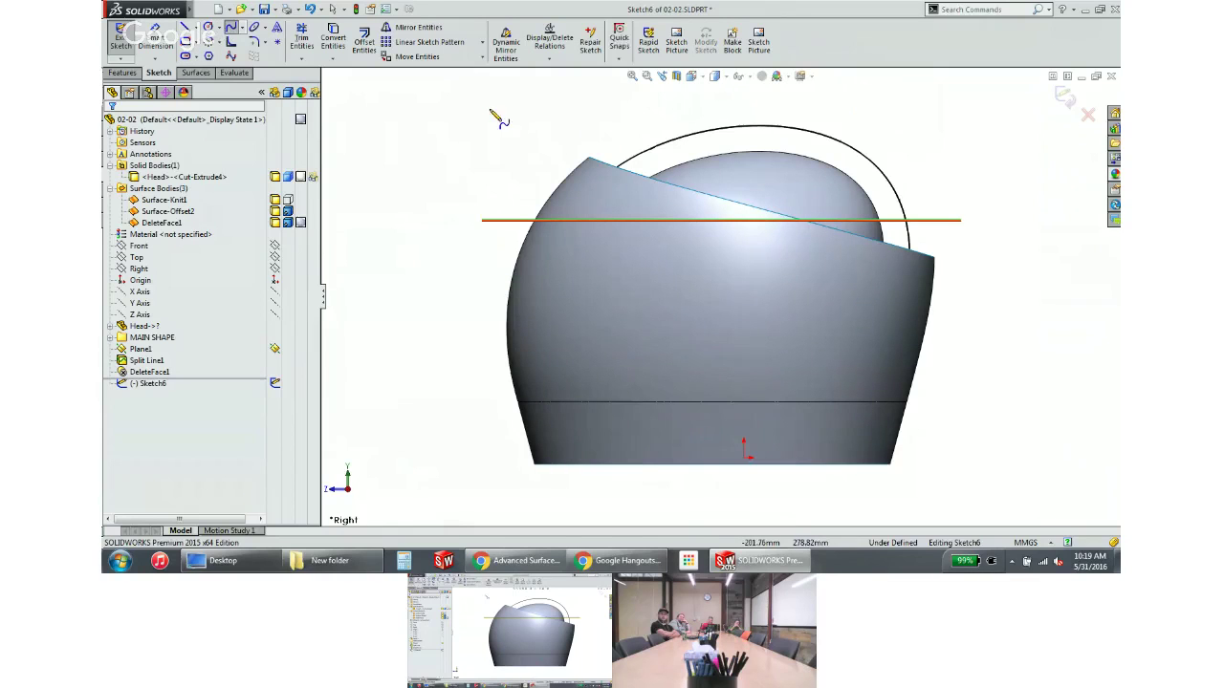
{"action": "left_click", "coordinate": [589, 158]}
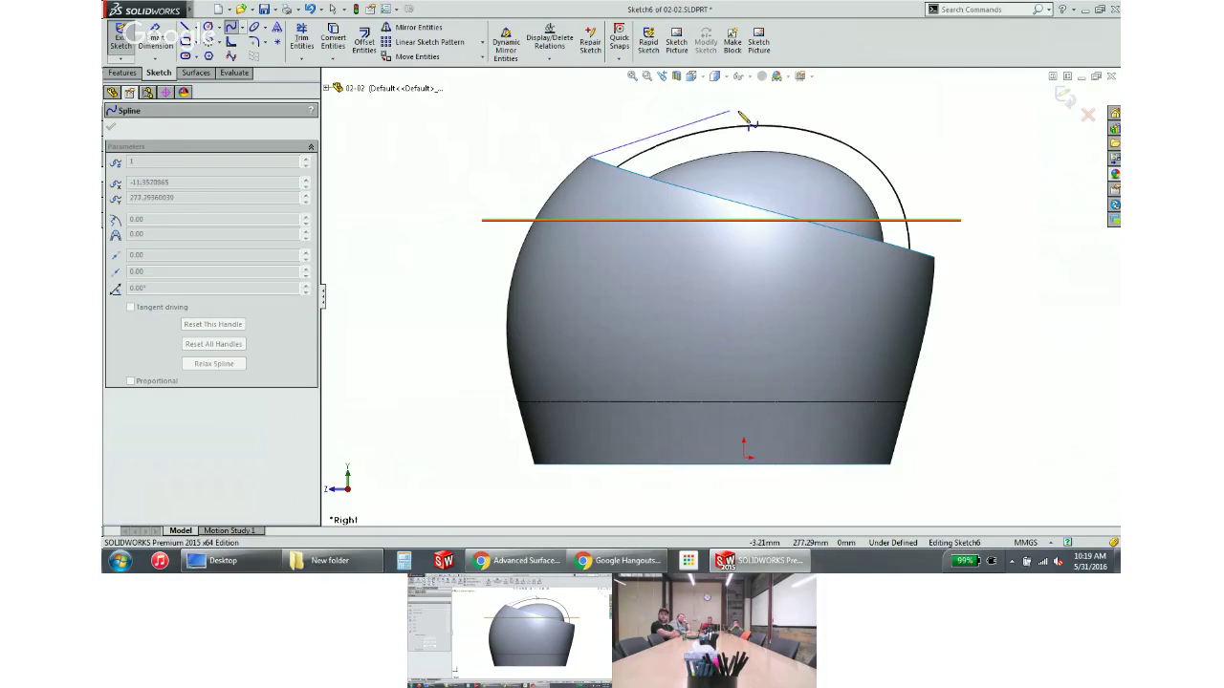
{"action": "left_click", "coordinate": [898, 118]}
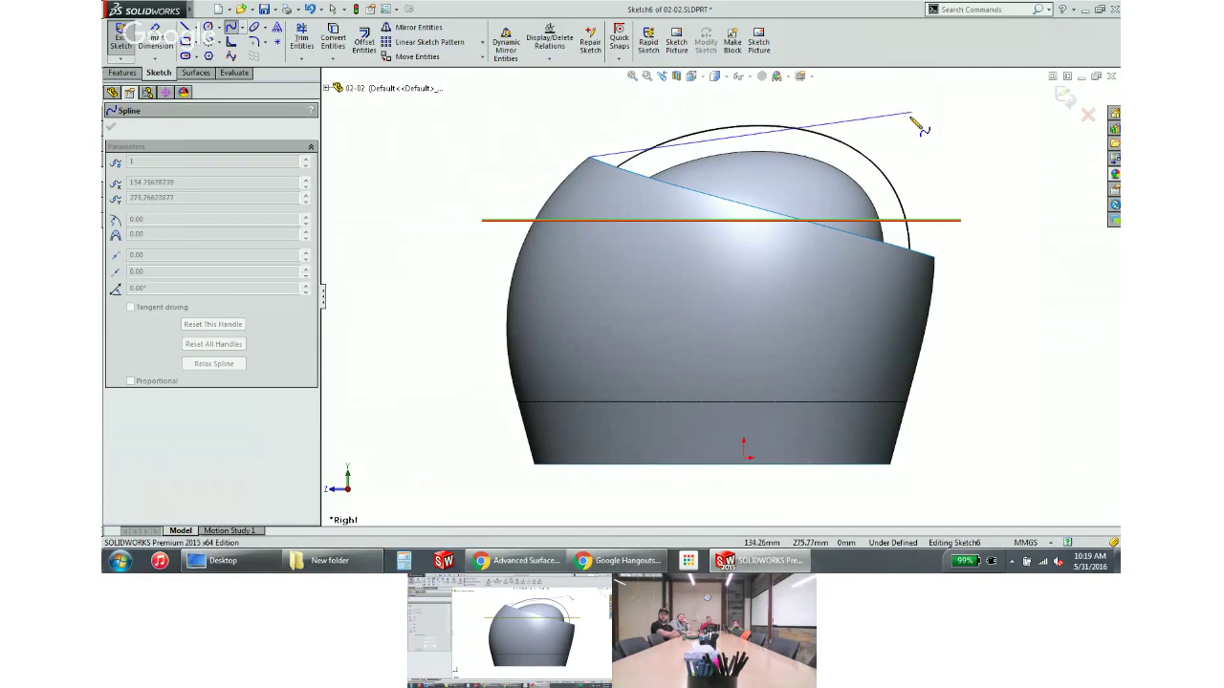
{"action": "key", "text": "Escape"}
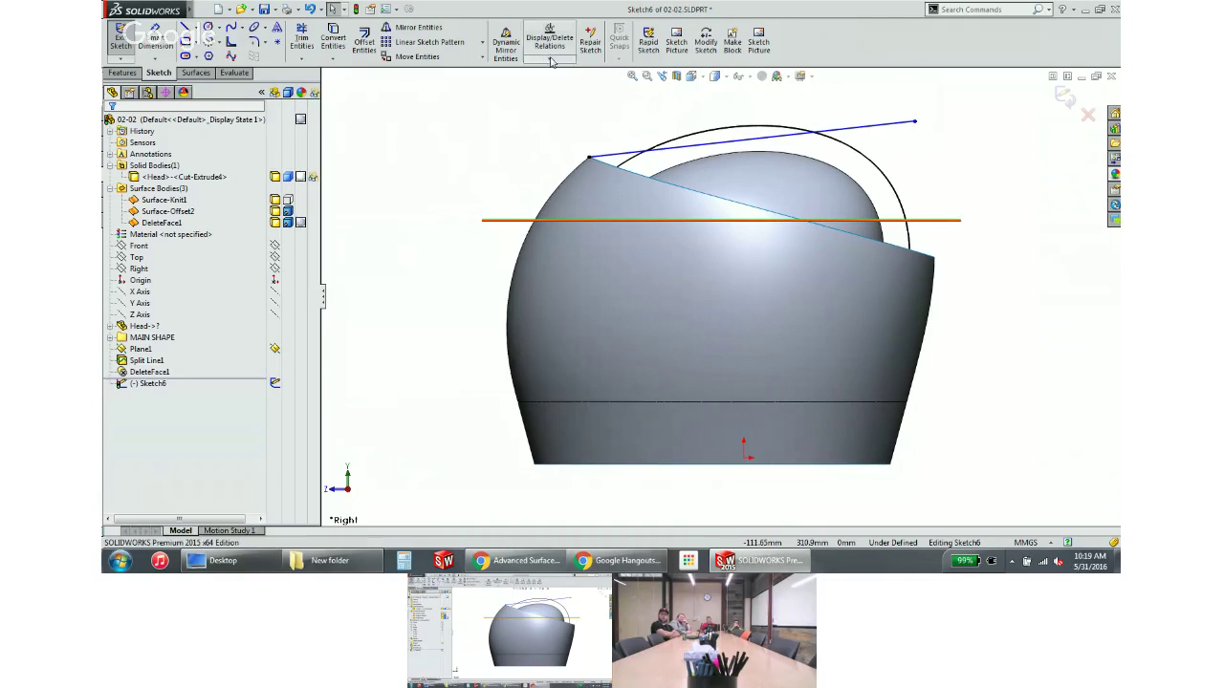
Draw a second two-point spline from the rim's low corner to the first spline's end, and move their shared point so the upper spline is about 277 mm long
{"action": "left_click", "coordinate": [231, 28]}
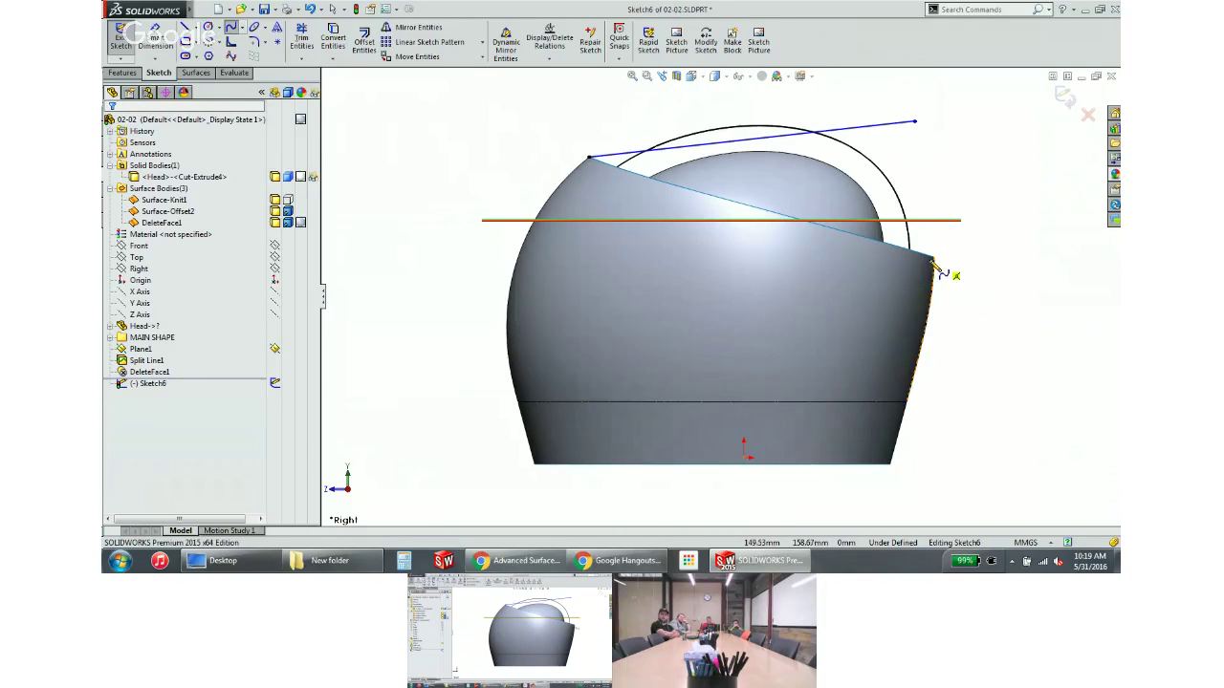
{"action": "left_click", "coordinate": [933, 257]}
{"action": "left_click", "coordinate": [914, 122]}
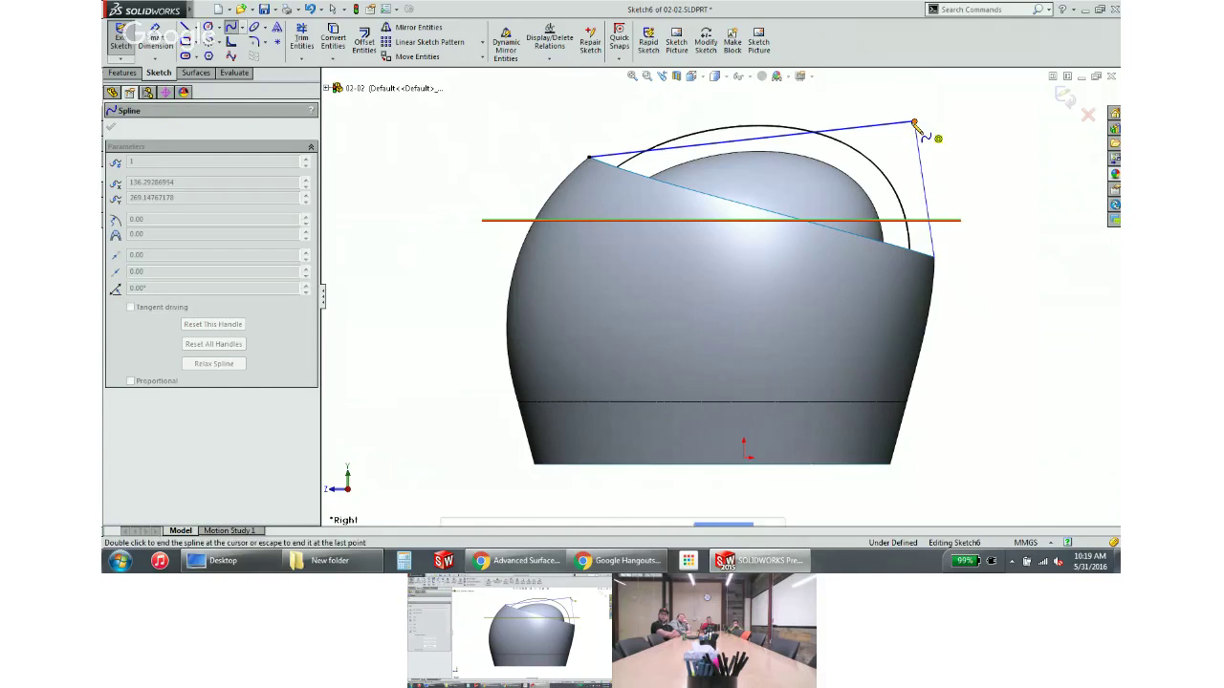
{"action": "double_click", "coordinate": [929, 125]}
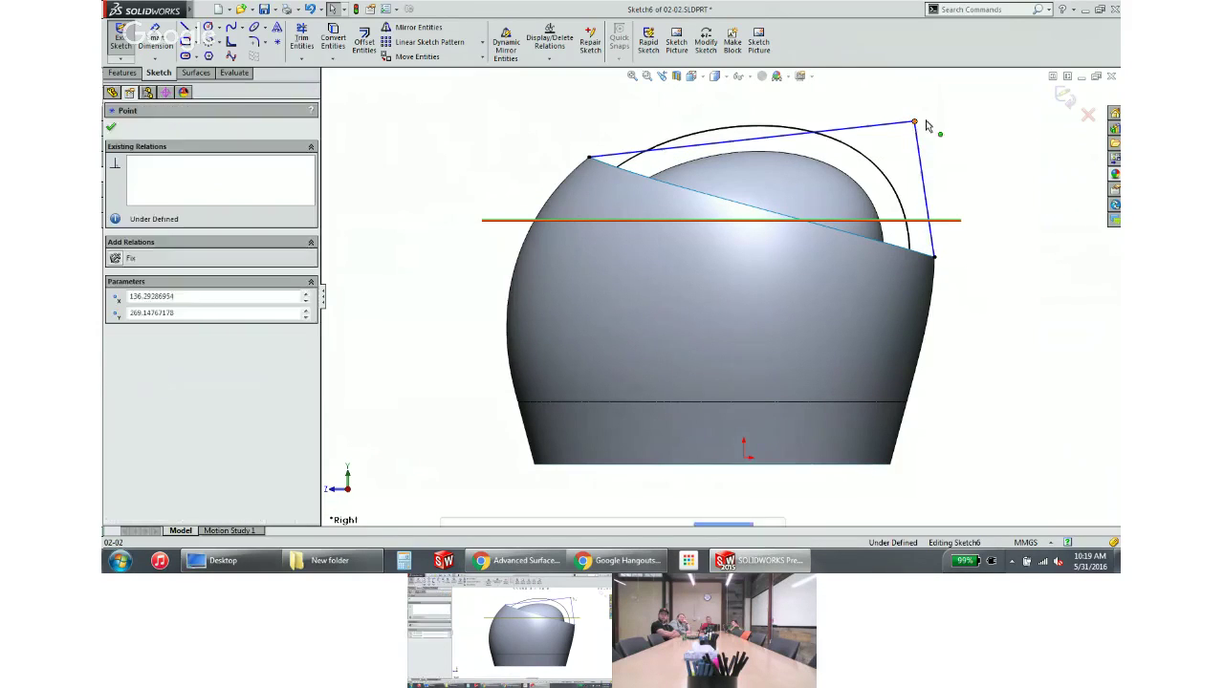
{"action": "mouse_move", "coordinate": [929, 123]}
{"action": "left_mouse_down"}
{"action": "mouse_move", "coordinate": [951, 128]}
{"action": "mouse_move", "coordinate": [932, 115]}
{"action": "left_mouse_up"}
{"action": "left_click", "coordinate": [1020, 172]}
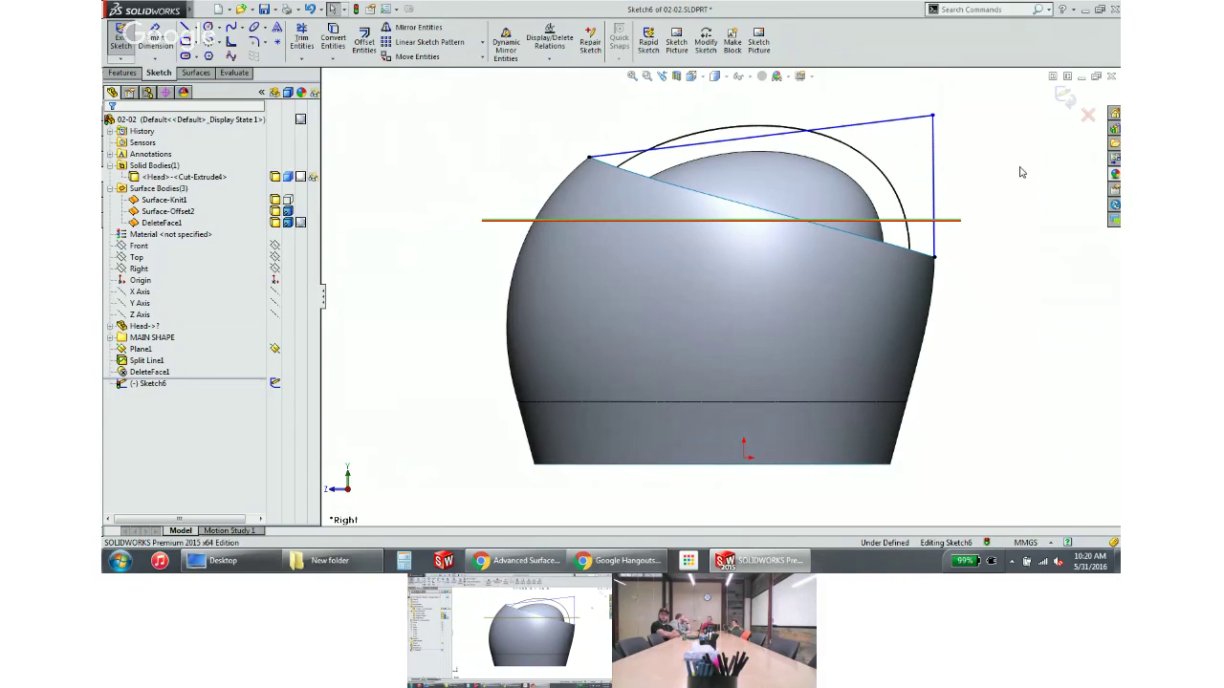
Add an Equal Curvature relation between the upper spline and the shell's centre edge meeting it at the rim's high corner
{"action": "left_click", "coordinate": [874, 124]}
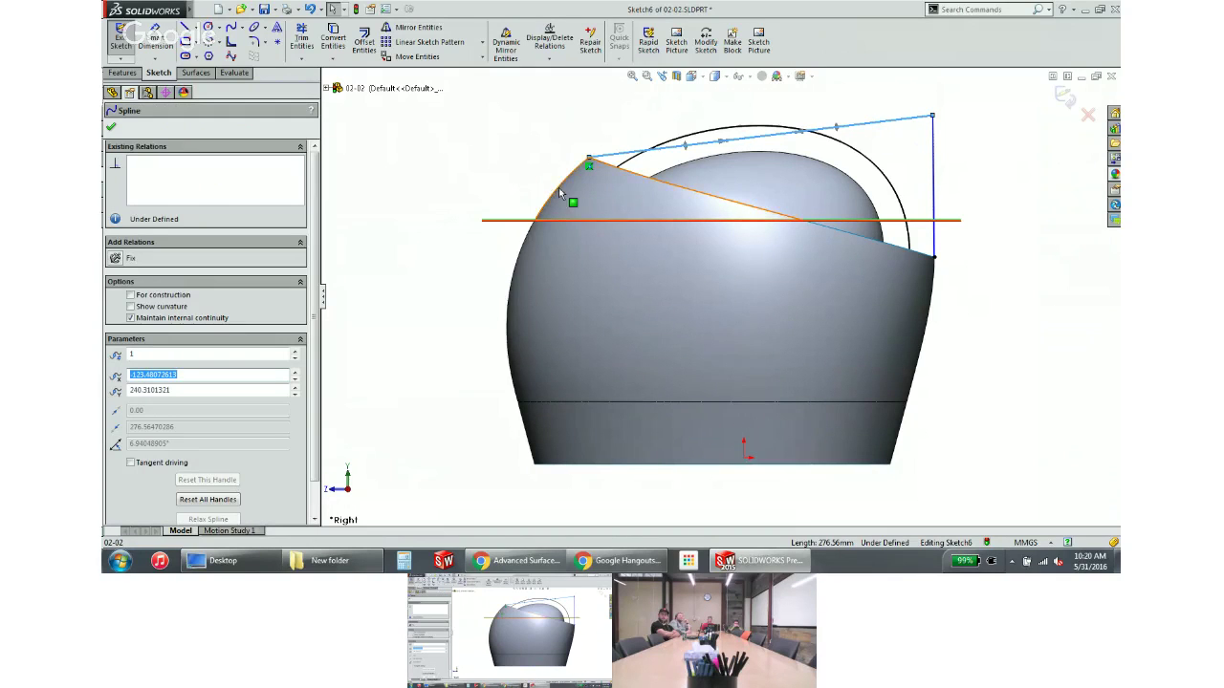
{"action": "middle_click_drag", "start_coordinate": [559, 187], "coordinate": [572, 196]}
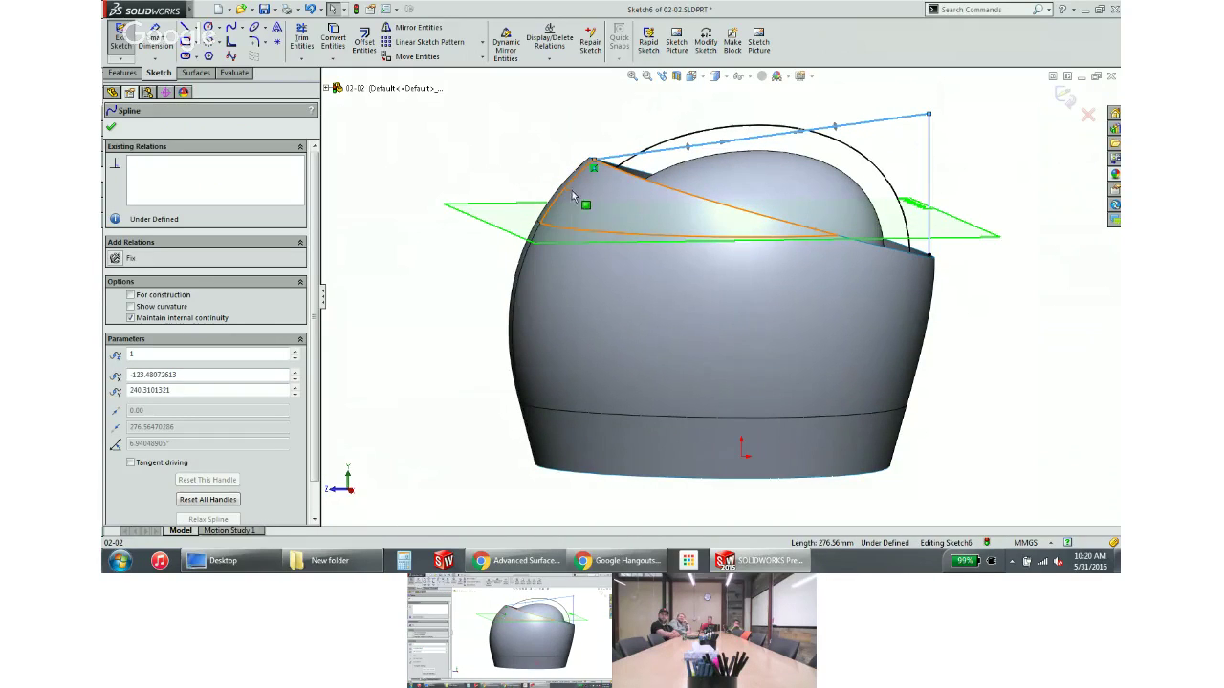
{"action": "left_click", "coordinate": [564, 195], "text": "ctrl"}
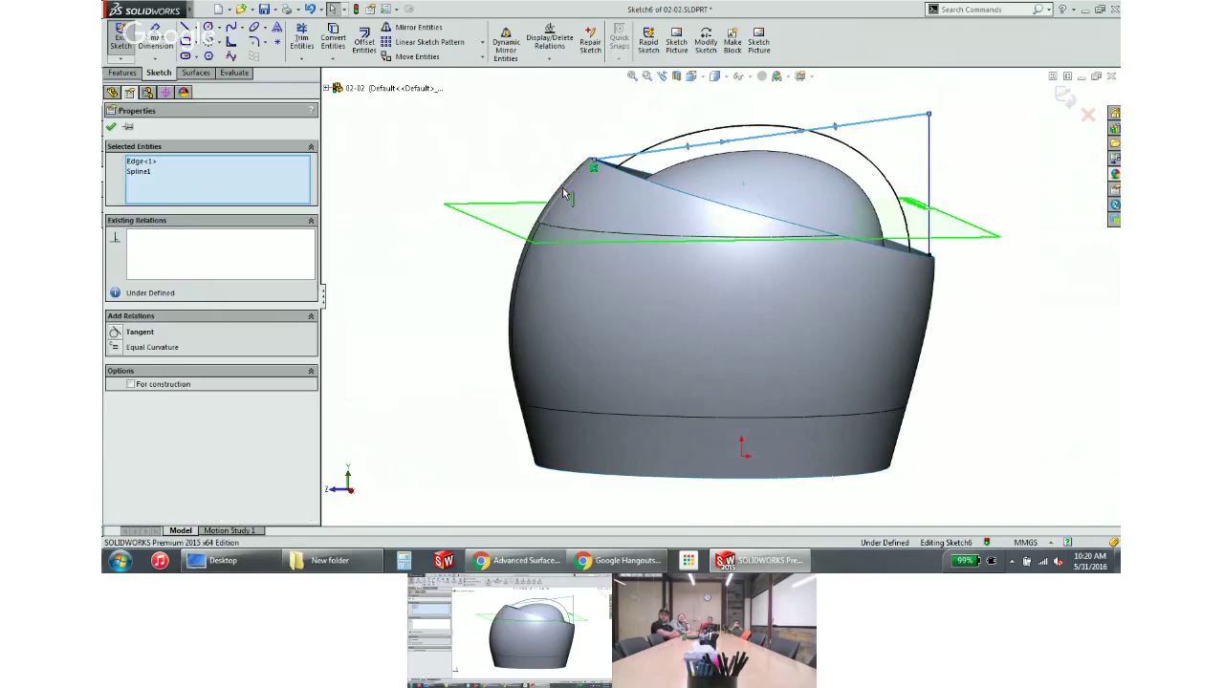
{"action": "left_click", "coordinate": [117, 347]}
{"action": "key", "text": "Escape"}
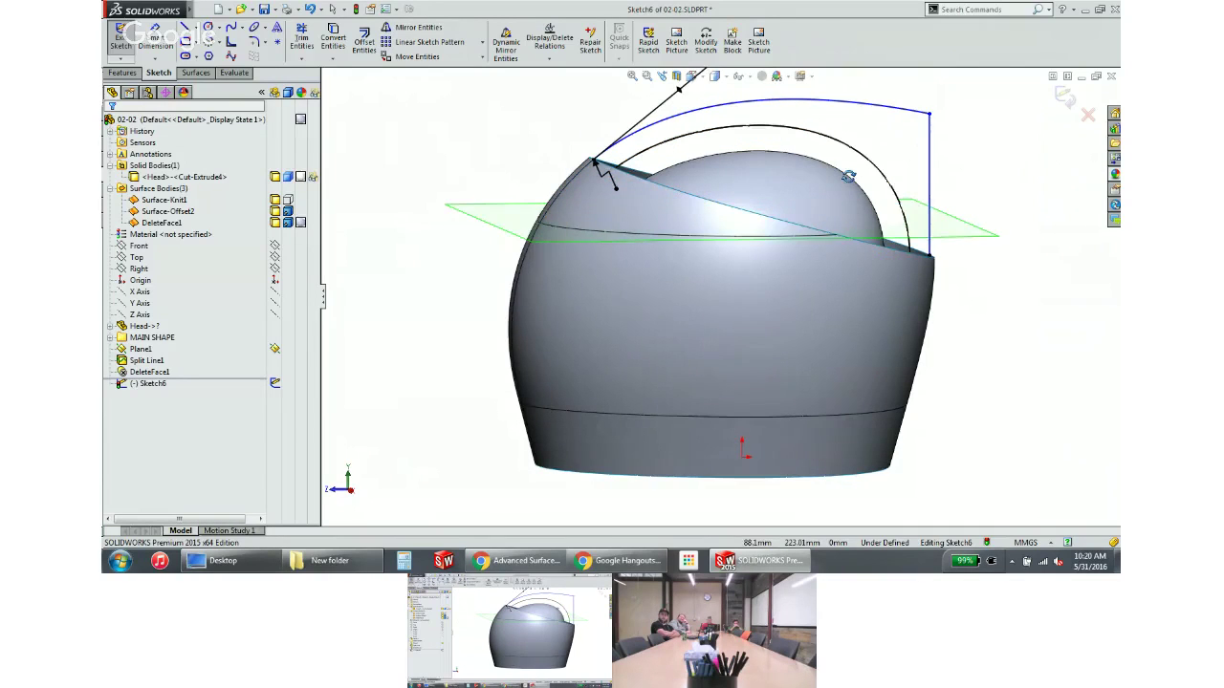
Add an Equal Curvature relation between the lower spline and the shell's centre edge meeting it at the rim's low corner
{"action": "mouse_move", "coordinate": [847, 191]}
{"action": "middle_mouse_down"}
{"action": "mouse_move", "coordinate": [918, 162]}
{"action": "mouse_move", "coordinate": [937, 314]}
{"action": "middle_mouse_up"}
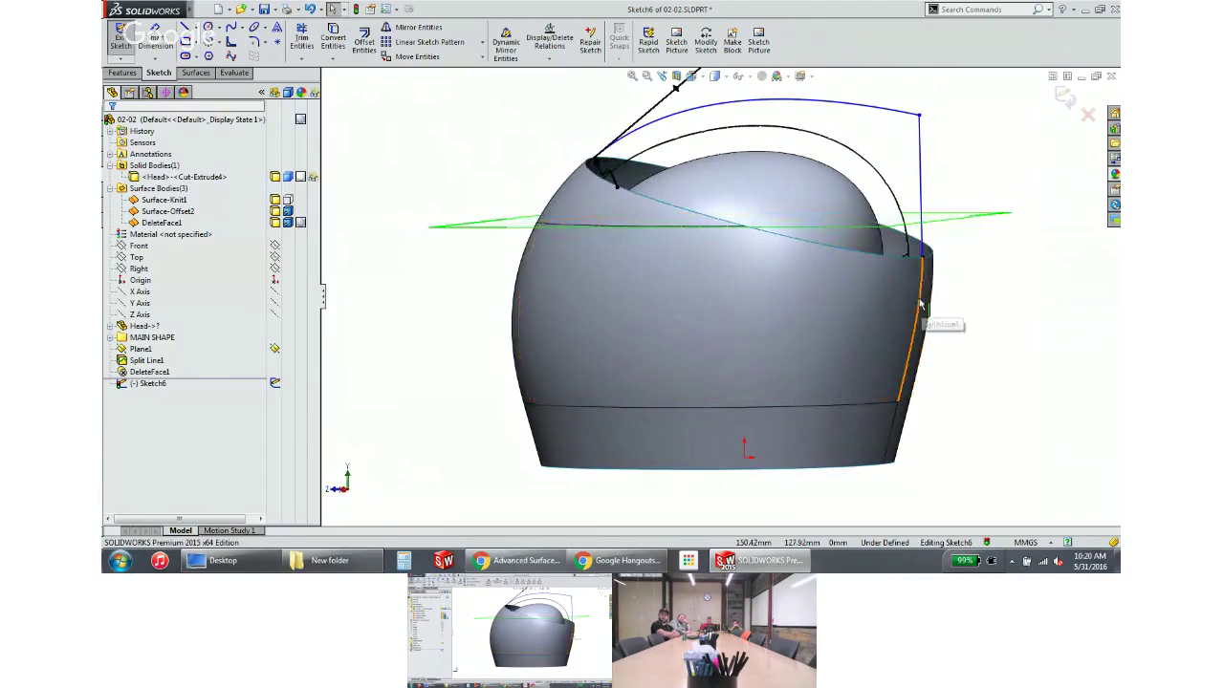
{"action": "left_click", "coordinate": [914, 251]}
{"action": "left_click", "coordinate": [919, 200], "text": "ctrl"}
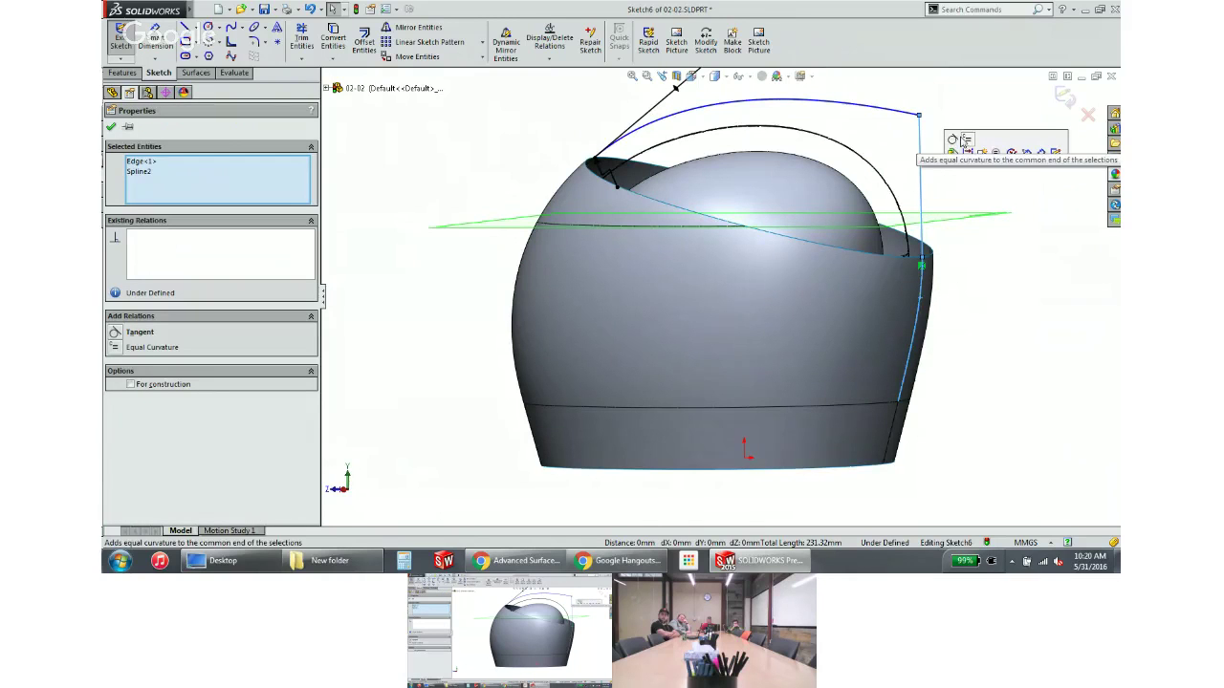
{"action": "mouse_move", "coordinate": [963, 136]}
{"action": "middle_mouse_down"}
{"action": "mouse_move", "coordinate": [973, 183]}
{"action": "mouse_move", "coordinate": [1000, 180]}
{"action": "middle_mouse_up"}
{"action": "key", "text": "Escape"}
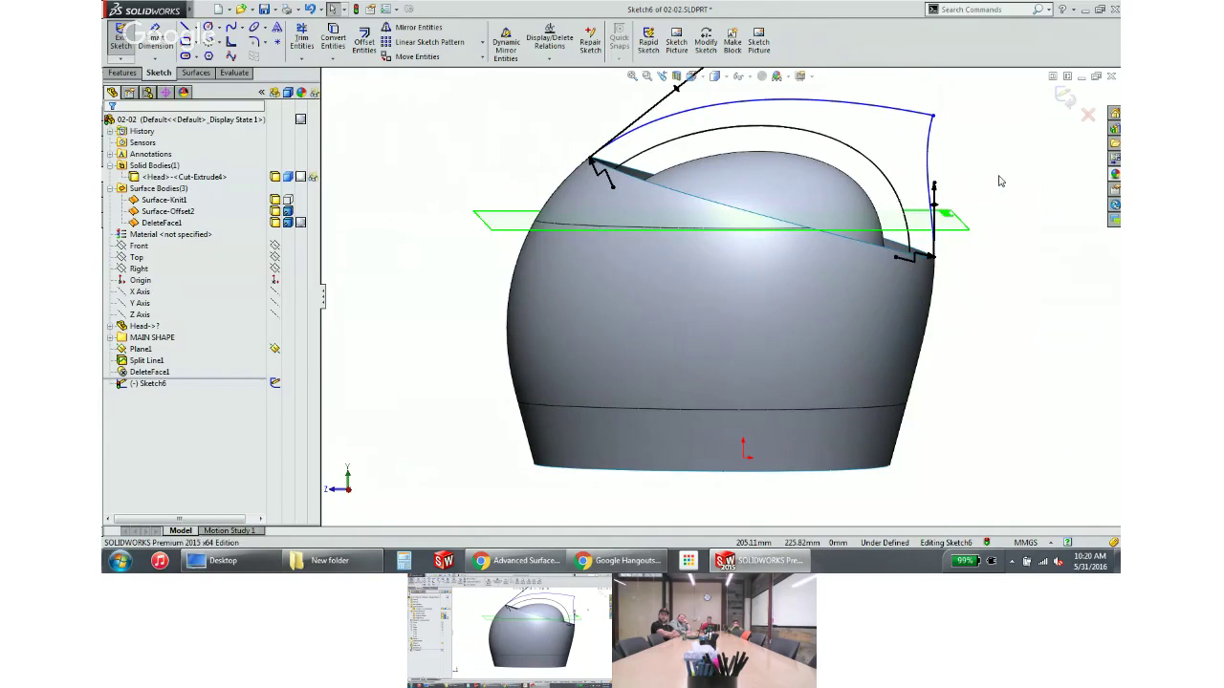
Move the splines' shared end to about X 155, Y 263 mm, adjust the lower spline's upper handle, and finish the sketch
{"action": "key", "text": "ctrl+4"}
{"action": "scroll", "coordinate": [953, 172], "scroll_direction": "down", "scroll_amount": 2}
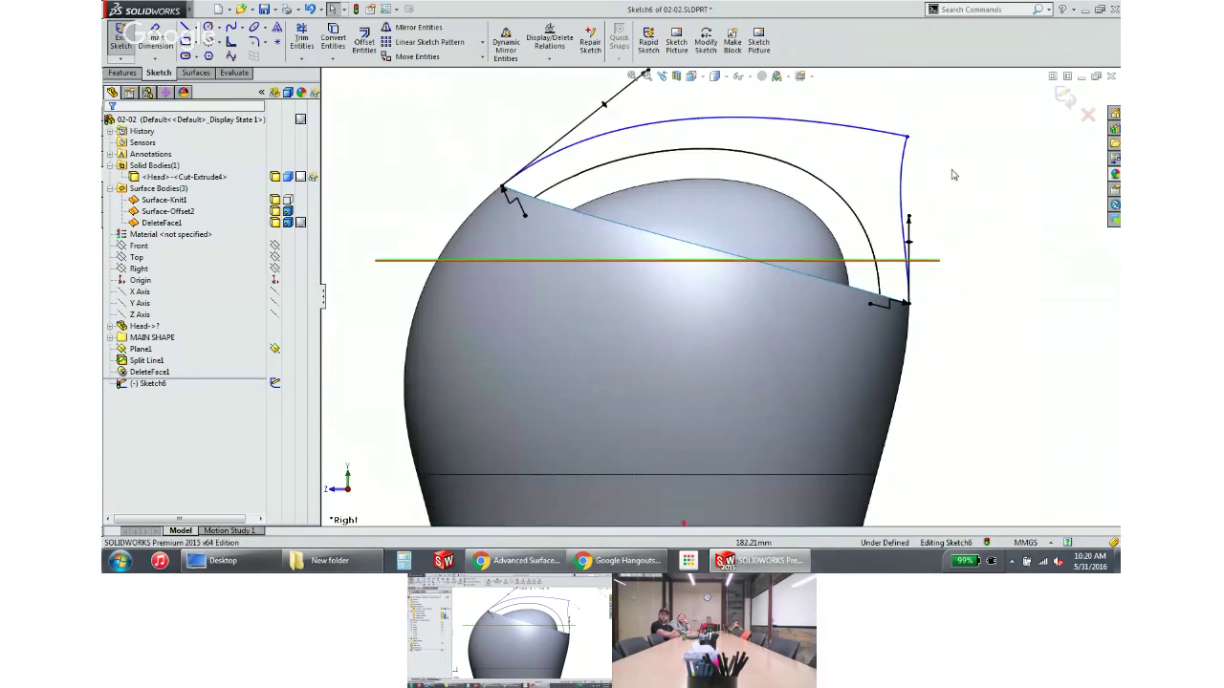
{"action": "left_click_drag", "start_coordinate": [908, 139], "coordinate": [911, 151]}
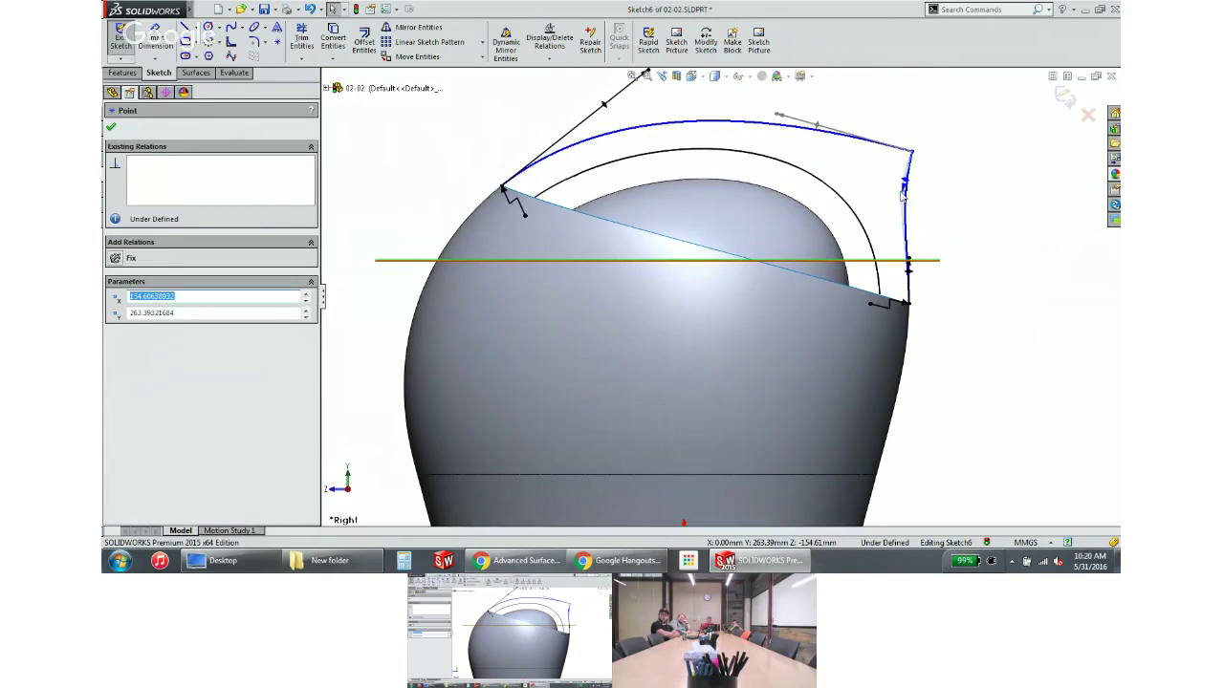
{"action": "left_click", "coordinate": [901, 195]}
{"action": "left_click", "coordinate": [971, 210]}
{"action": "key", "text": "ctrl+7"}
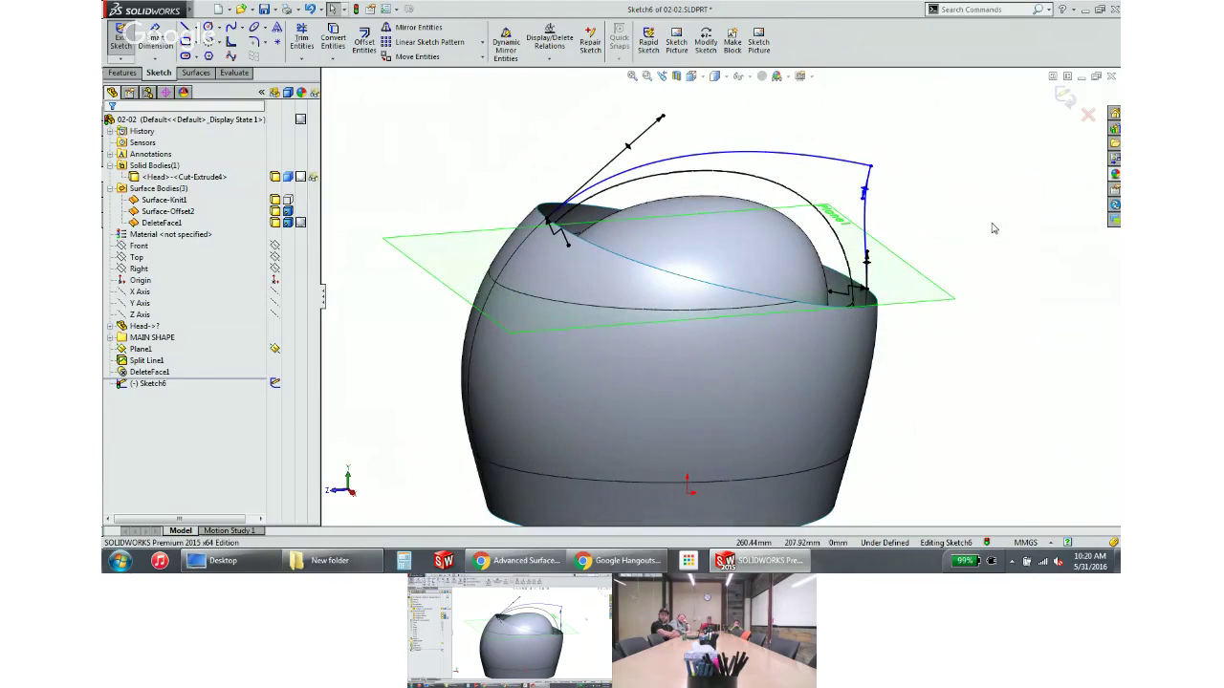
{"action": "left_click", "coordinate": [1063, 96]}
{"action": "left_click", "coordinate": [1002, 239]}
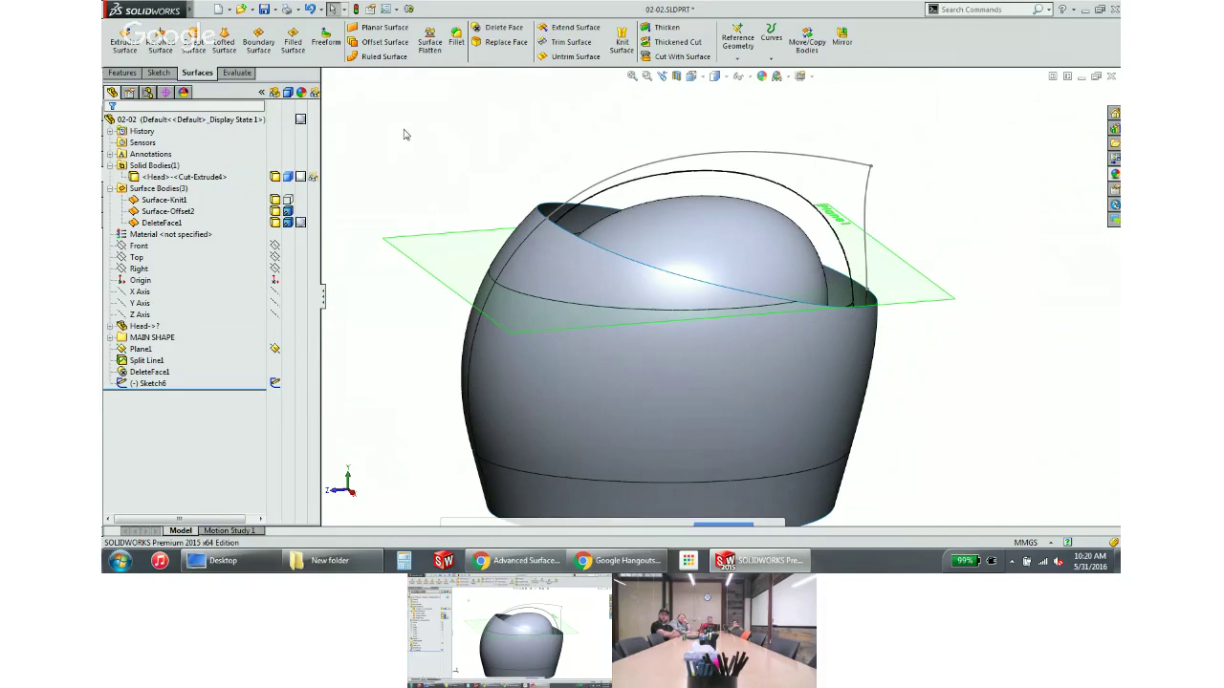
In a new 3D sketch, draw a two-point spline about 184 mm long from the rim's split-line vertex to the profile splines' shared end
{"action": "left_click", "coordinate": [159, 72]}
{"action": "left_click", "coordinate": [120, 61]}
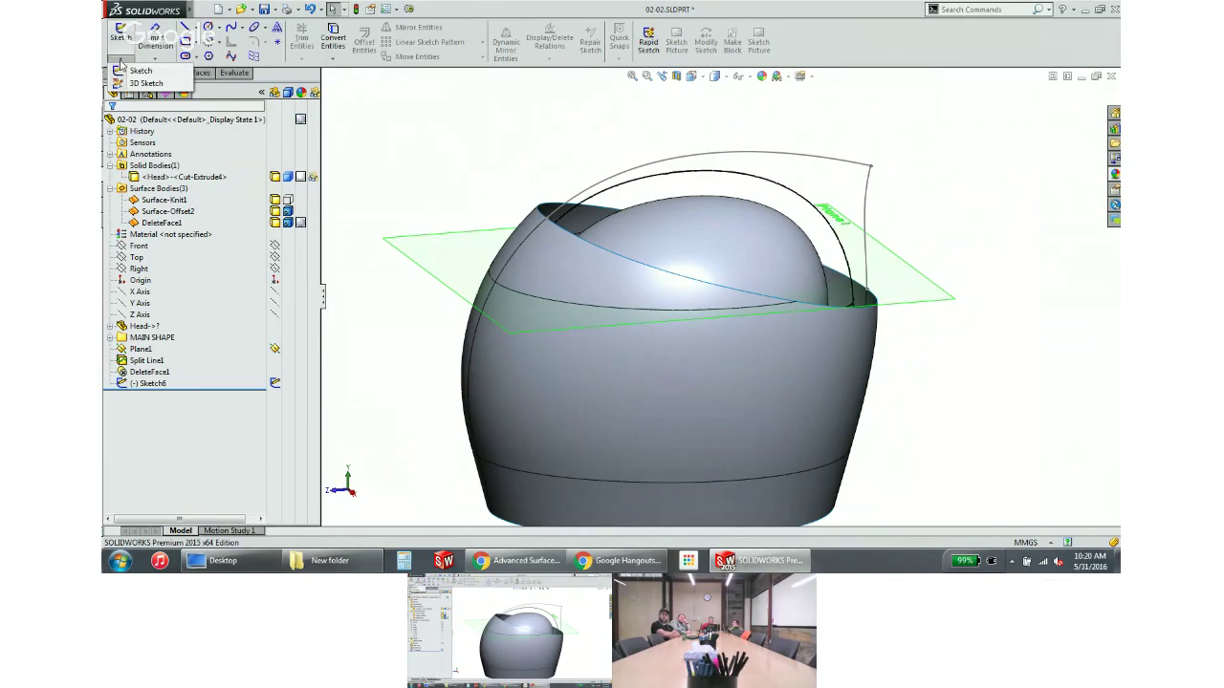
{"action": "left_click", "coordinate": [143, 84]}
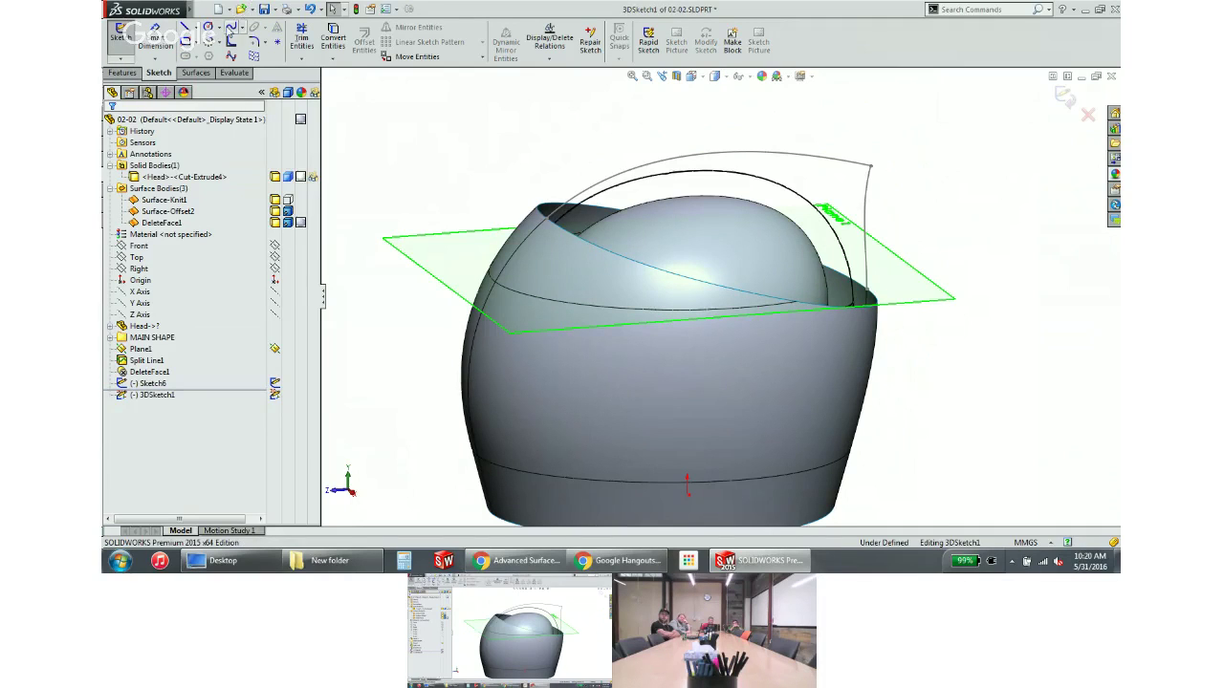
{"action": "left_click", "coordinate": [232, 26]}
{"action": "left_click", "coordinate": [798, 306]}
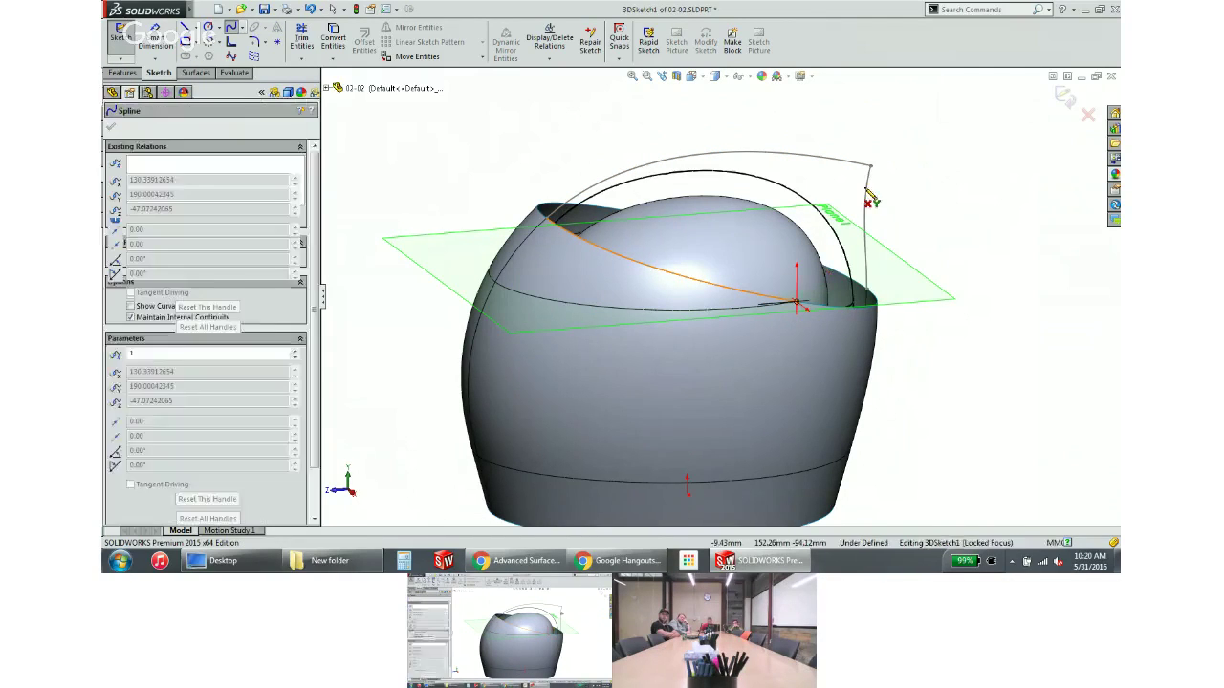
{"action": "left_click", "coordinate": [870, 167]}
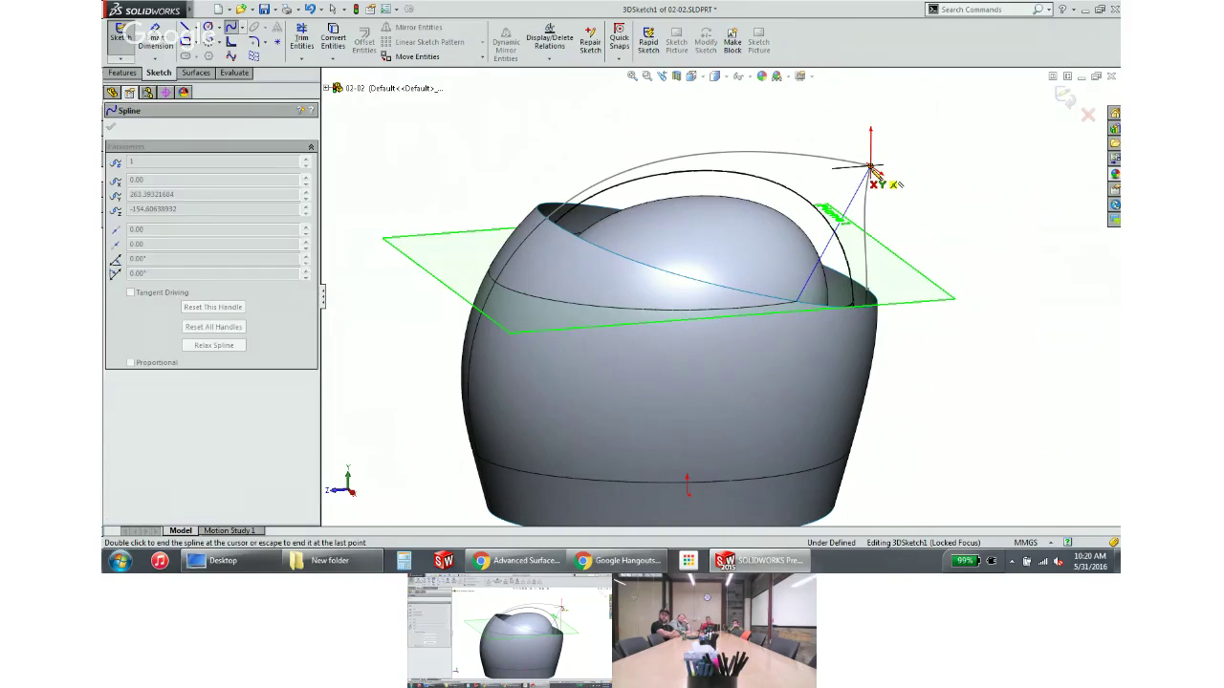
{"action": "double_click", "coordinate": [870, 167]}
Bow the 3D spline outward by reshaping its tangent handle at the rim end
{"action": "left_click", "coordinate": [857, 199]}
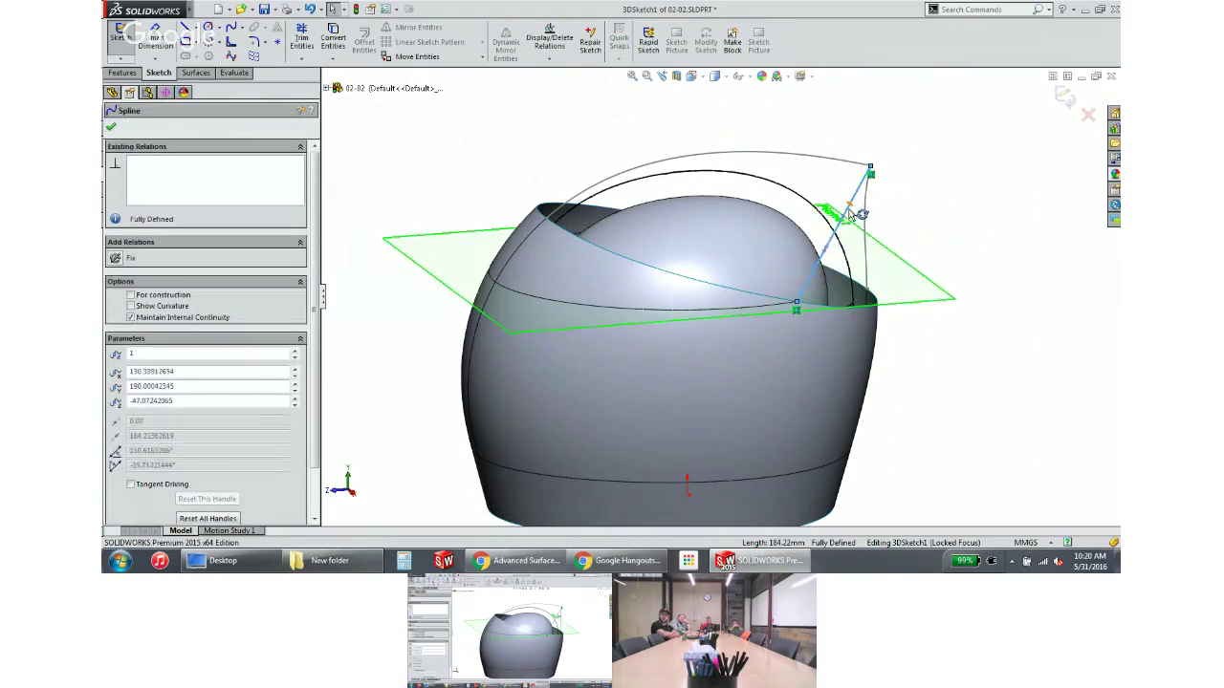
{"action": "left_click", "coordinate": [846, 254]}
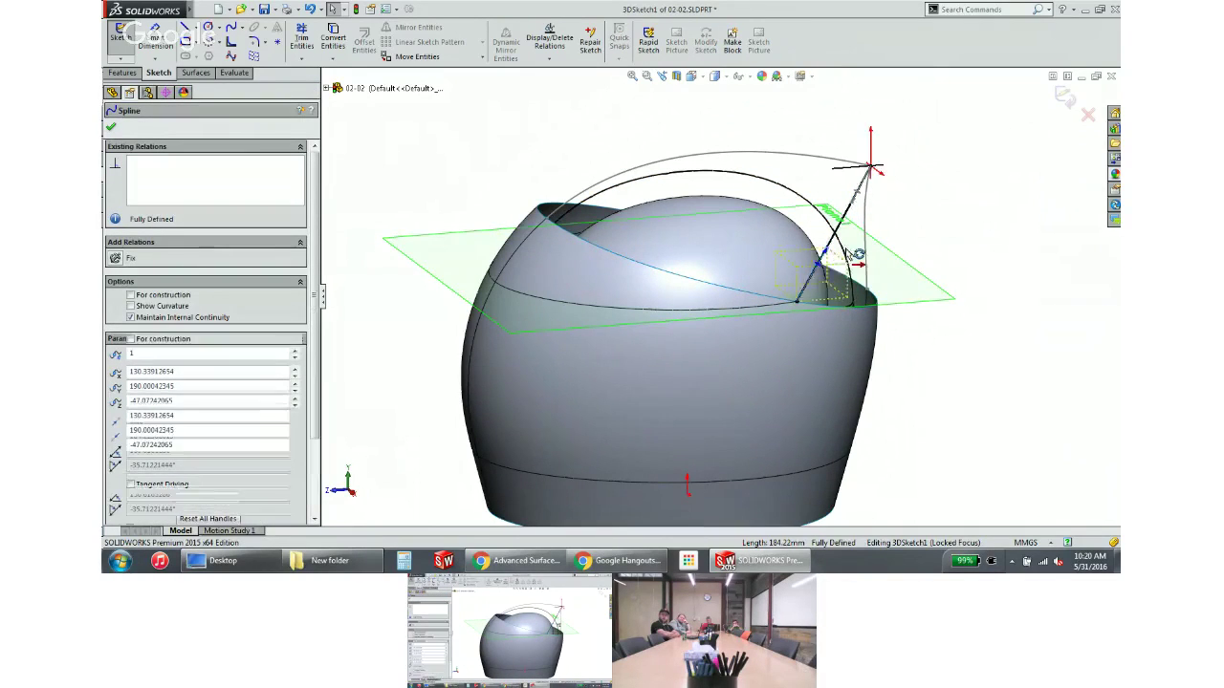
{"action": "left_click_drag", "start_coordinate": [846, 253], "coordinate": [885, 244]}
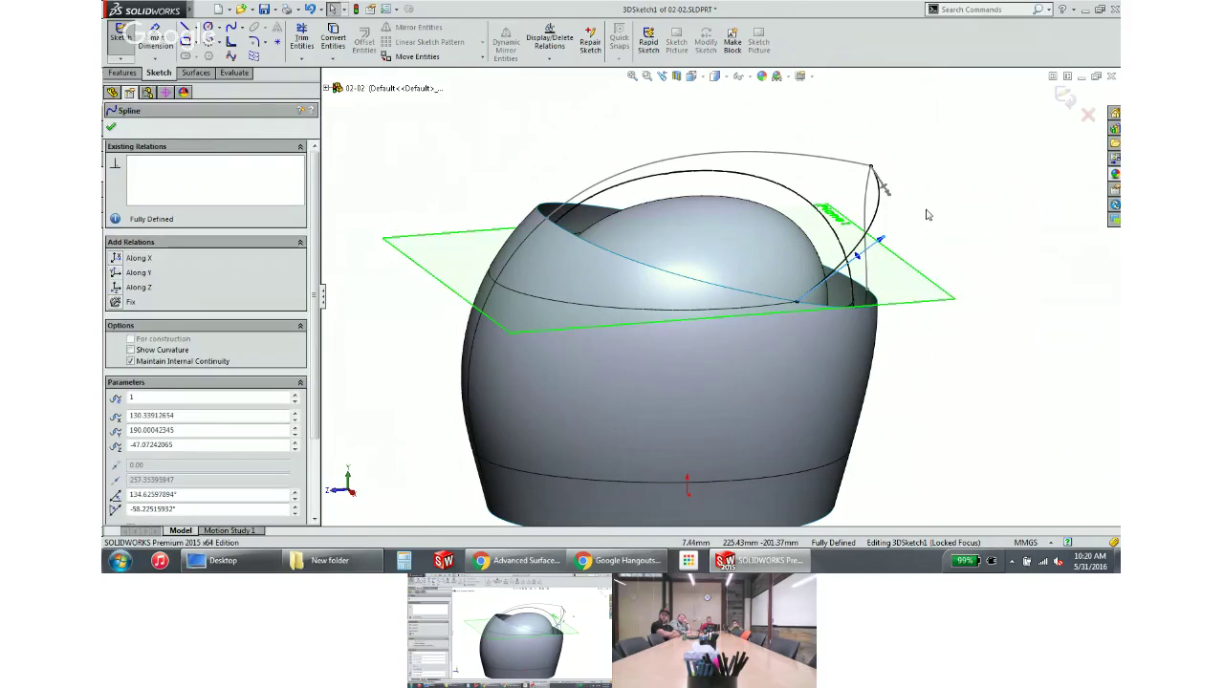
{"action": "left_click", "coordinate": [926, 215]}
Constrain the 3D spline's handle at the peak end with an Along X relation
{"action": "left_click", "coordinate": [890, 197]}
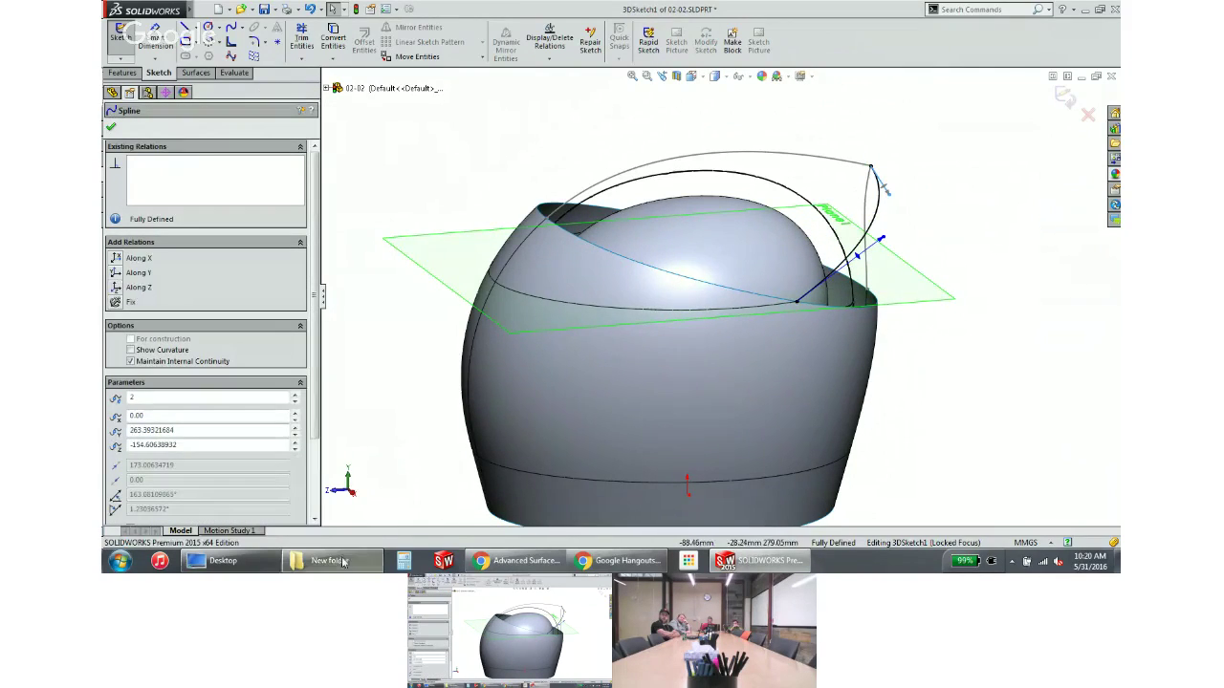
{"action": "mouse_move", "coordinate": [396, 434]}
{"action": "middle_mouse_down"}
{"action": "mouse_move", "coordinate": [437, 434]}
{"action": "mouse_move", "coordinate": [442, 469]}
{"action": "mouse_move", "coordinate": [426, 459]}
{"action": "middle_mouse_up"}
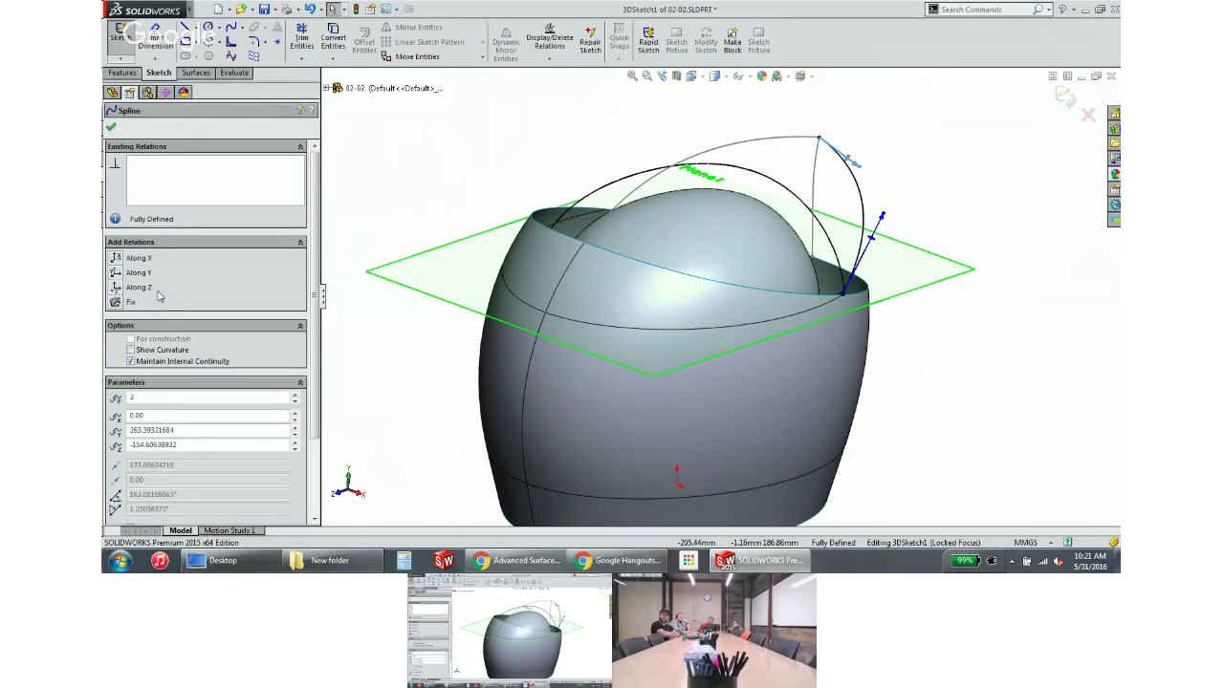
{"action": "left_click", "coordinate": [116, 259]}
{"action": "mouse_move", "coordinate": [683, 293]}
{"action": "middle_mouse_down"}
{"action": "mouse_move", "coordinate": [586, 279]}
{"action": "mouse_move", "coordinate": [659, 277]}
{"action": "middle_mouse_up"}
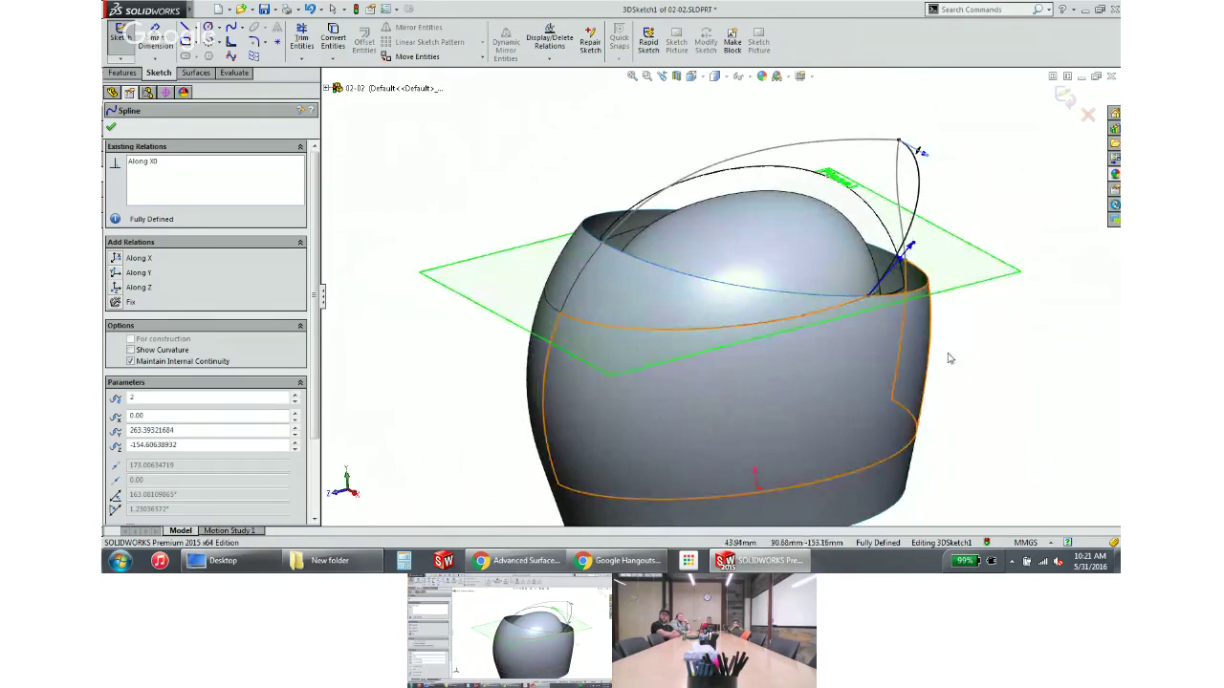
{"action": "left_click", "coordinate": [1000, 209]}
Make the 3D spline tangent to the shell's split-line edge at the rim vertex
{"action": "middle_click_drag", "start_coordinate": [866, 295], "coordinate": [857, 304]}
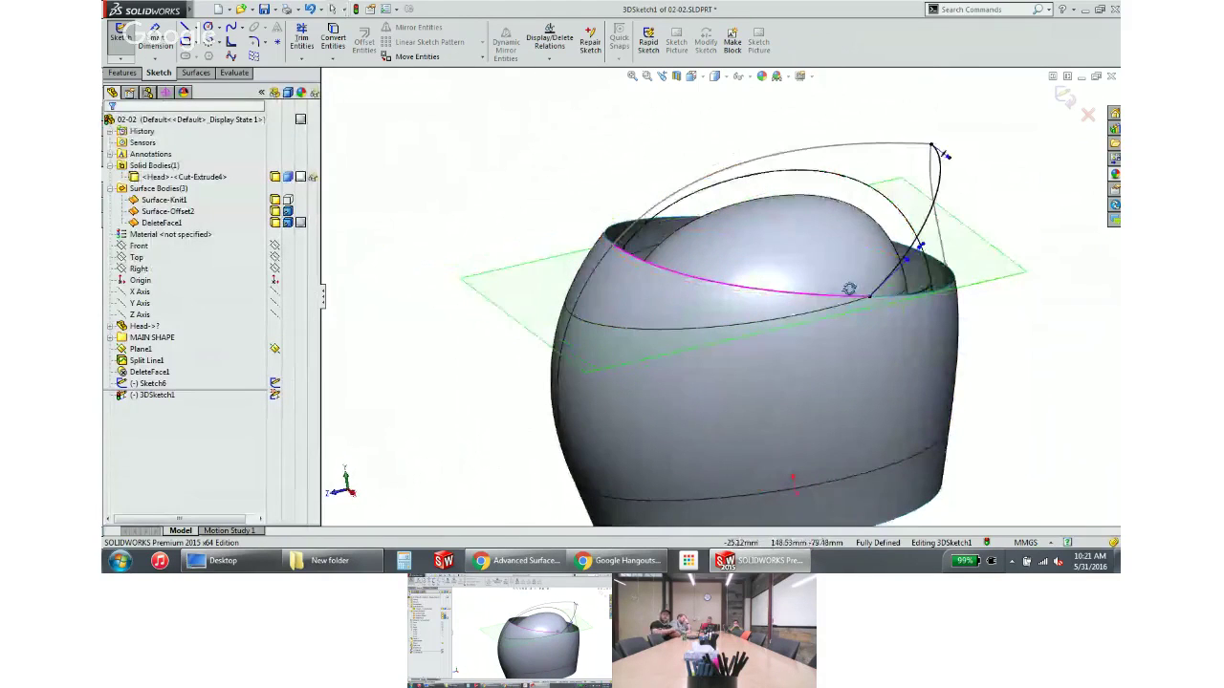
{"action": "left_click", "coordinate": [857, 304]}
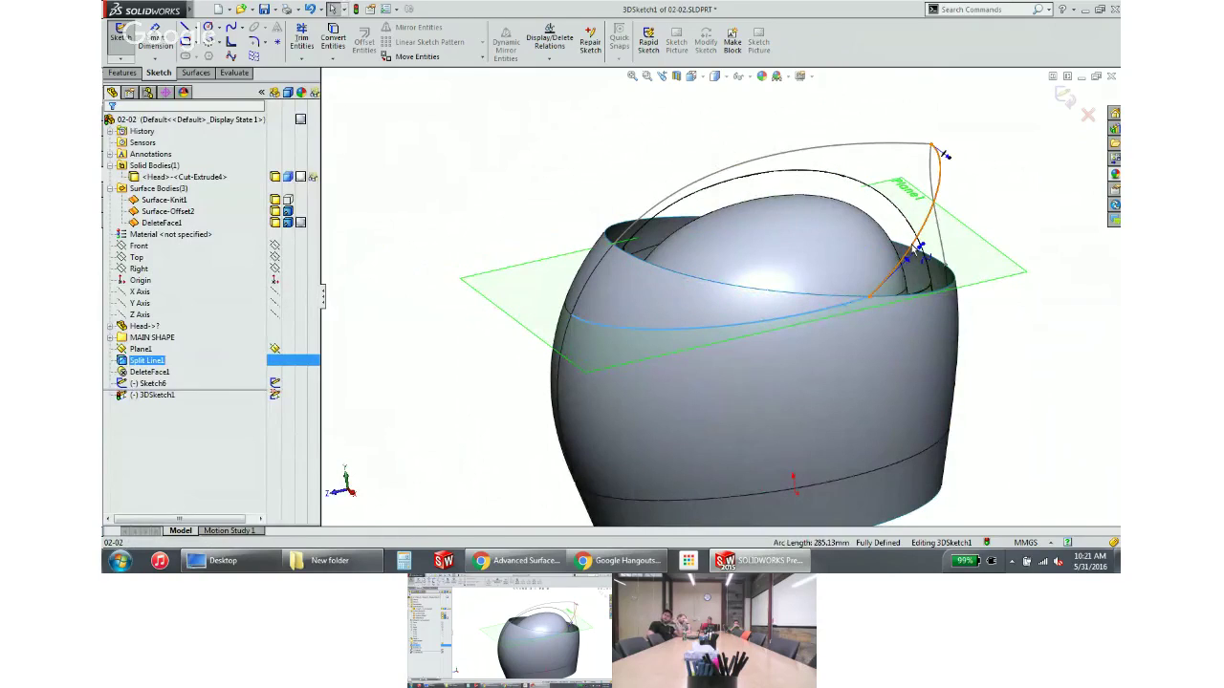
{"action": "left_click", "coordinate": [872, 292], "text": "ctrl"}
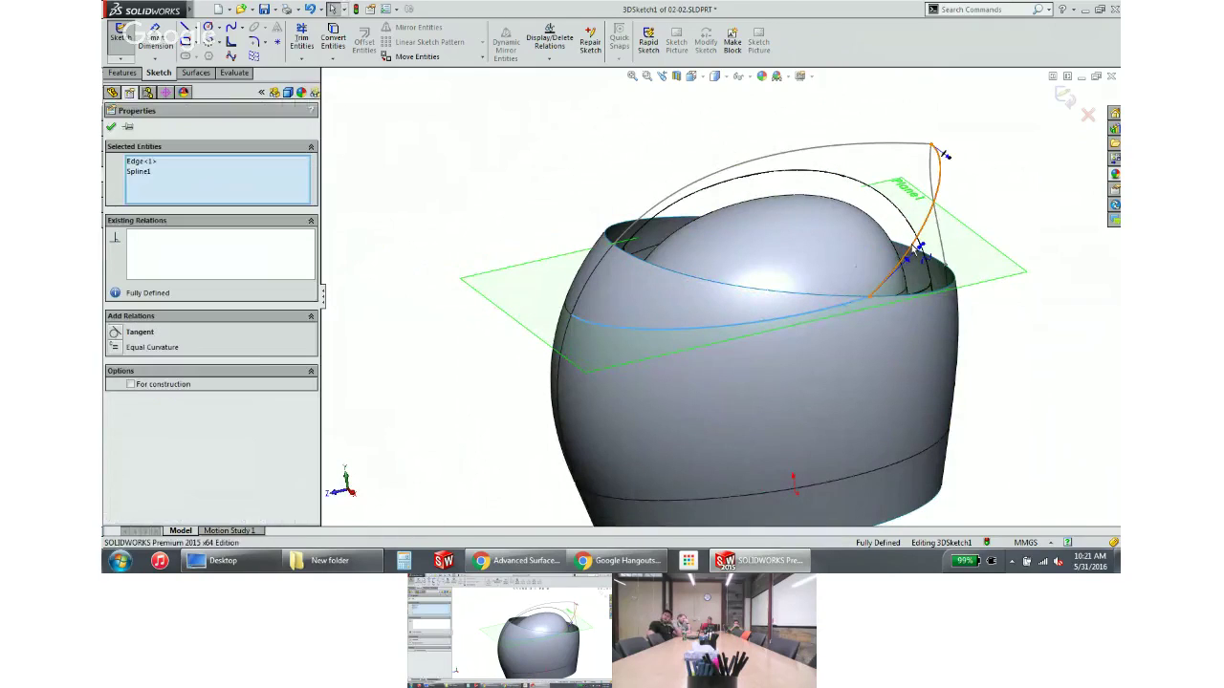
{"action": "left_click", "coordinate": [113, 333]}
{"action": "left_click", "coordinate": [469, 174]}
{"action": "middle_click_drag", "start_coordinate": [615, 224], "coordinate": [743, 274]}
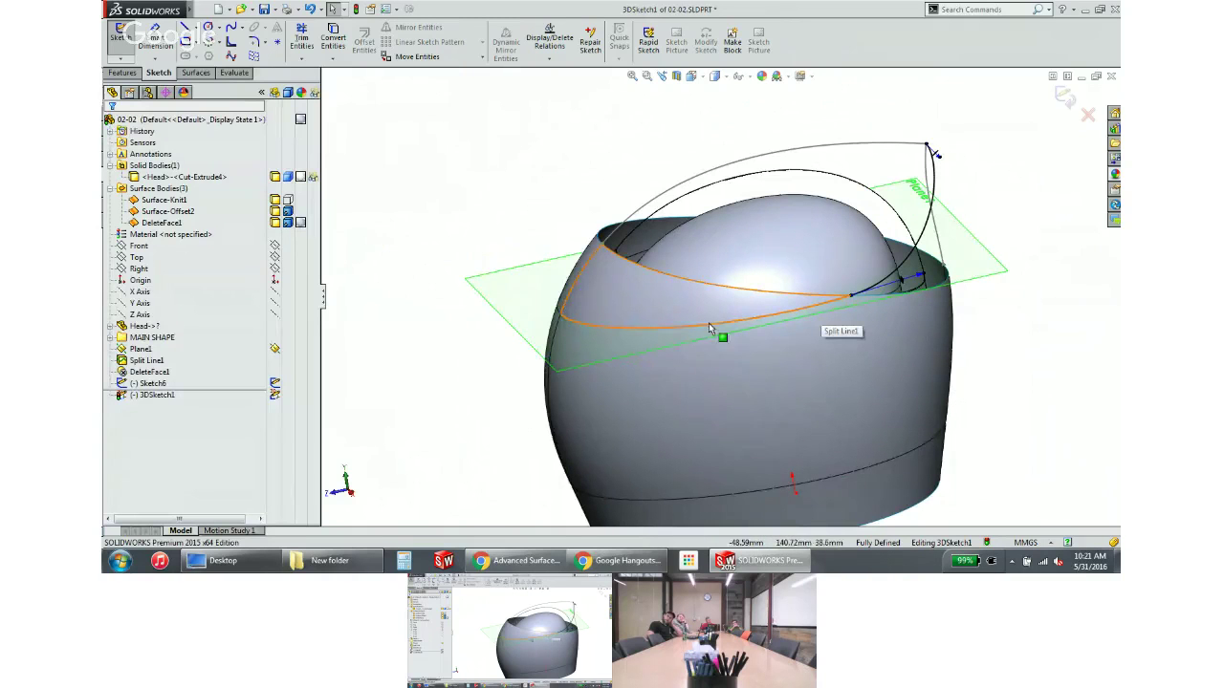
{"action": "middle_click_drag", "start_coordinate": [986, 212], "coordinate": [778, 213]}
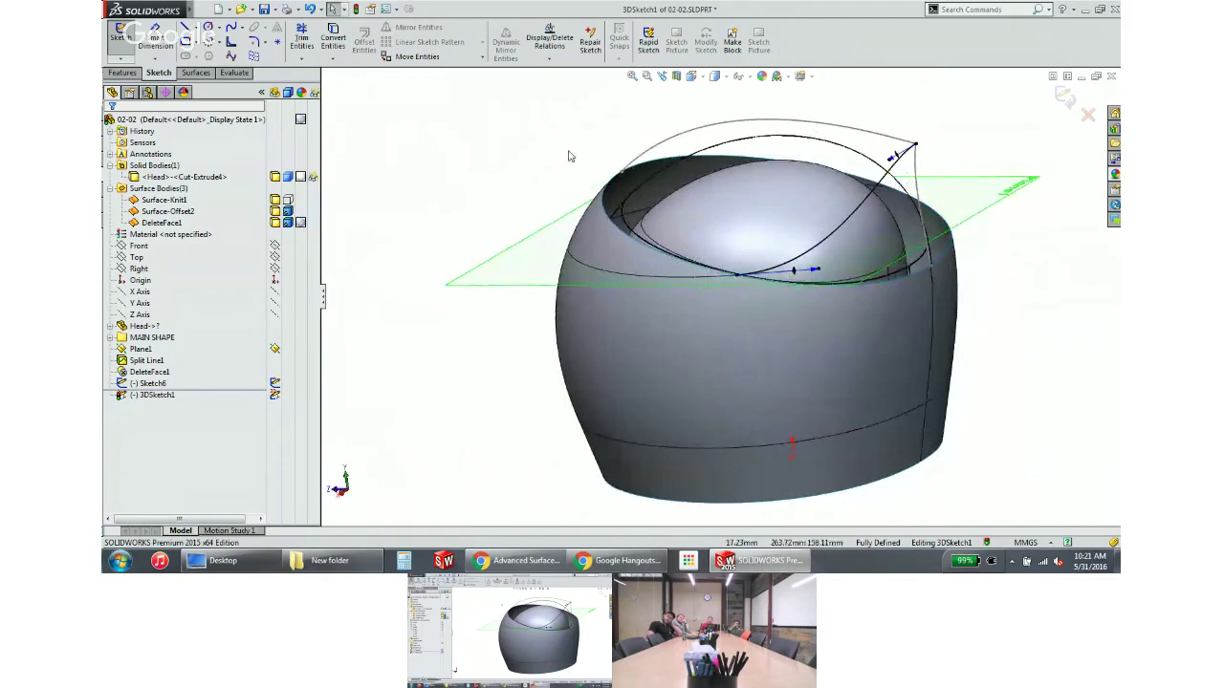
Create a Boundary Surface with the 3D spline and adjoining rim edge as Direction 1, the profile sketch as Direction 2, and Trim by direction 1
{"action": "left_click", "coordinate": [196, 73]}
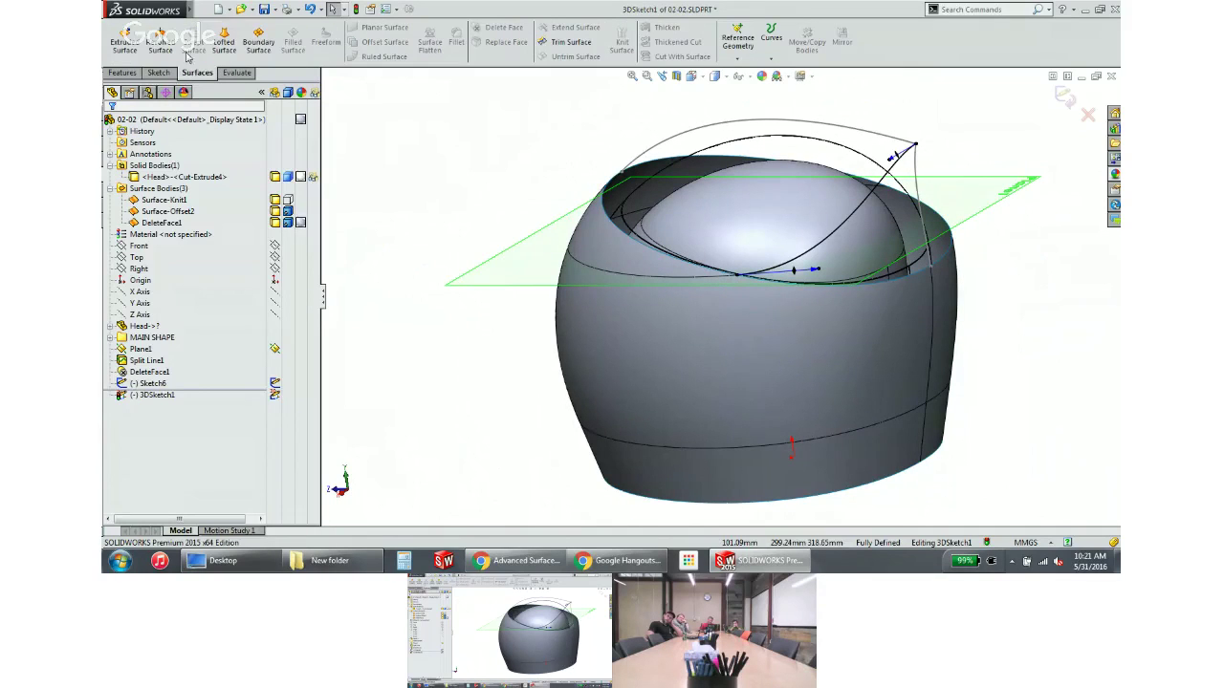
{"action": "left_click", "coordinate": [258, 42]}
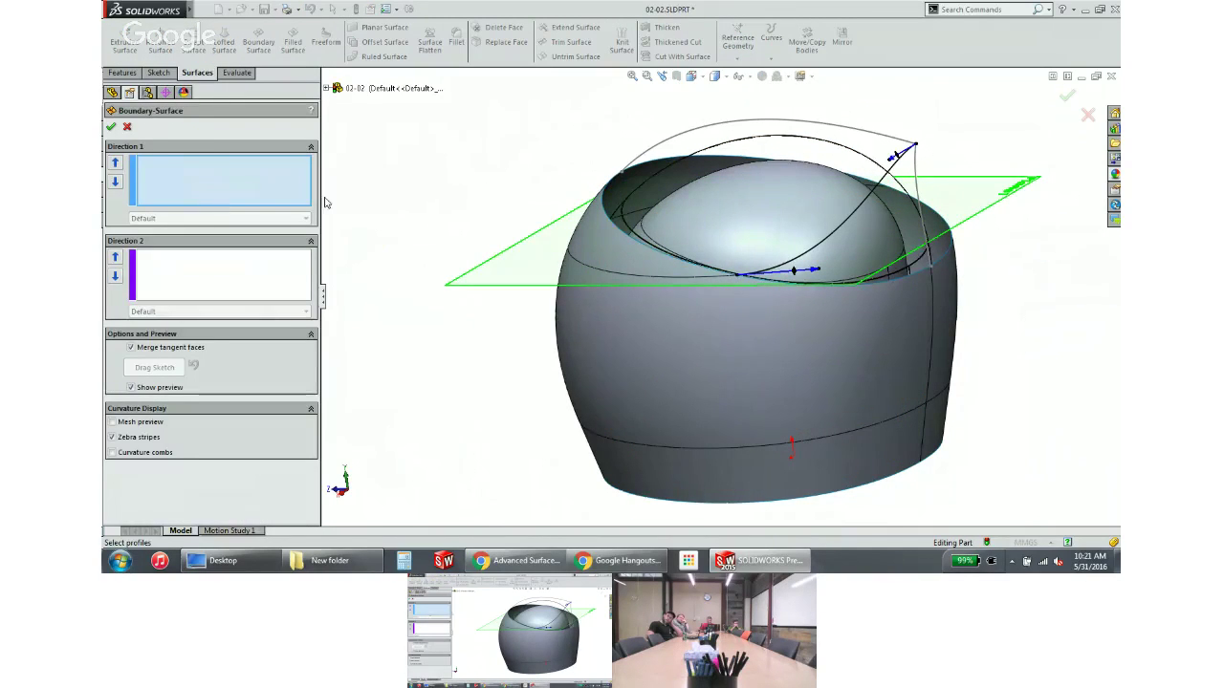
{"action": "left_click", "coordinate": [867, 201]}
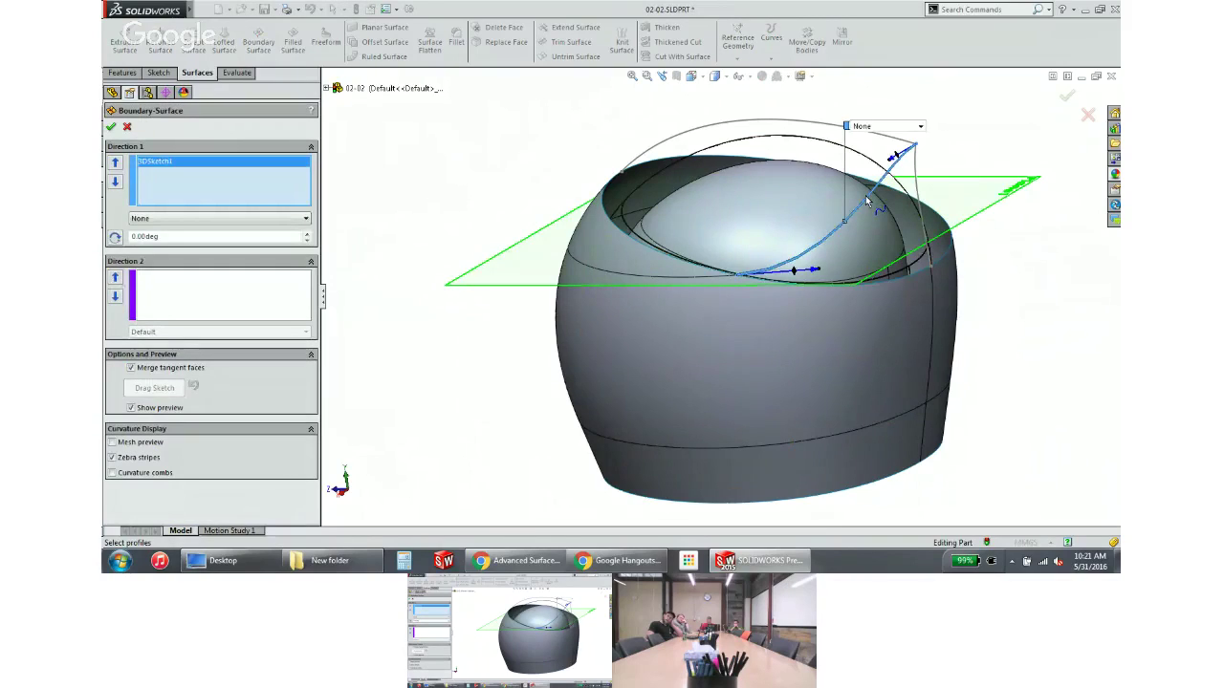
{"action": "left_click", "coordinate": [925, 275]}
{"action": "left_click", "coordinate": [251, 304]}
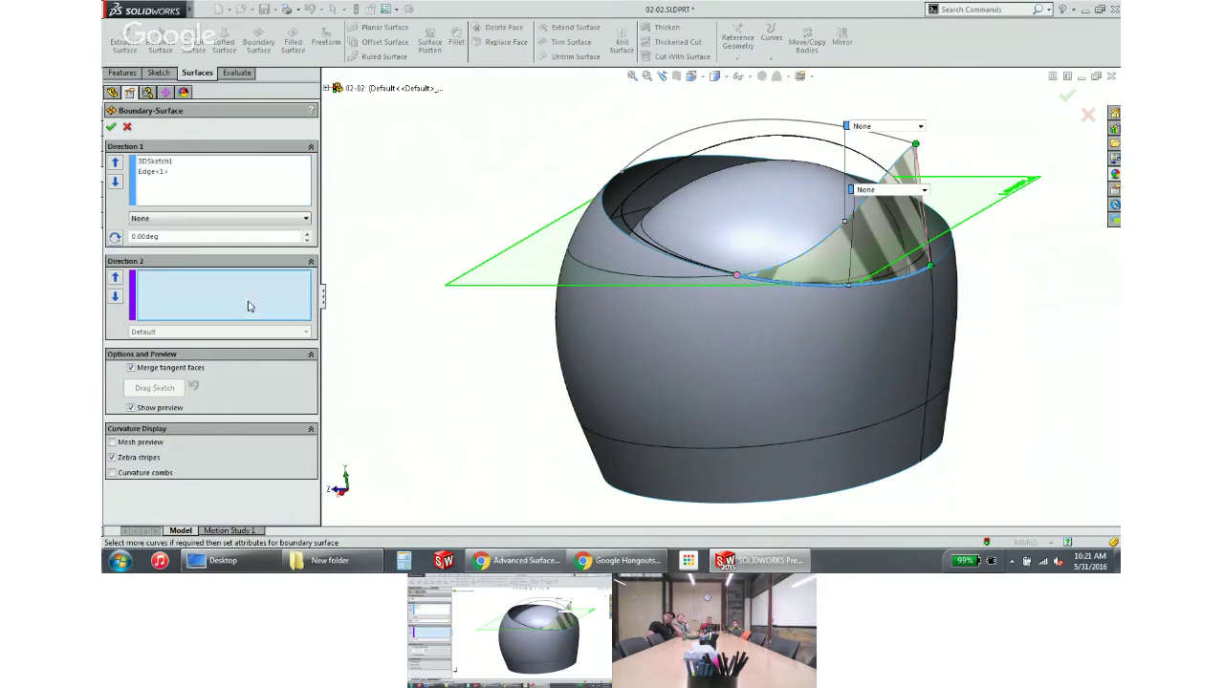
{"action": "left_click", "coordinate": [918, 202]}
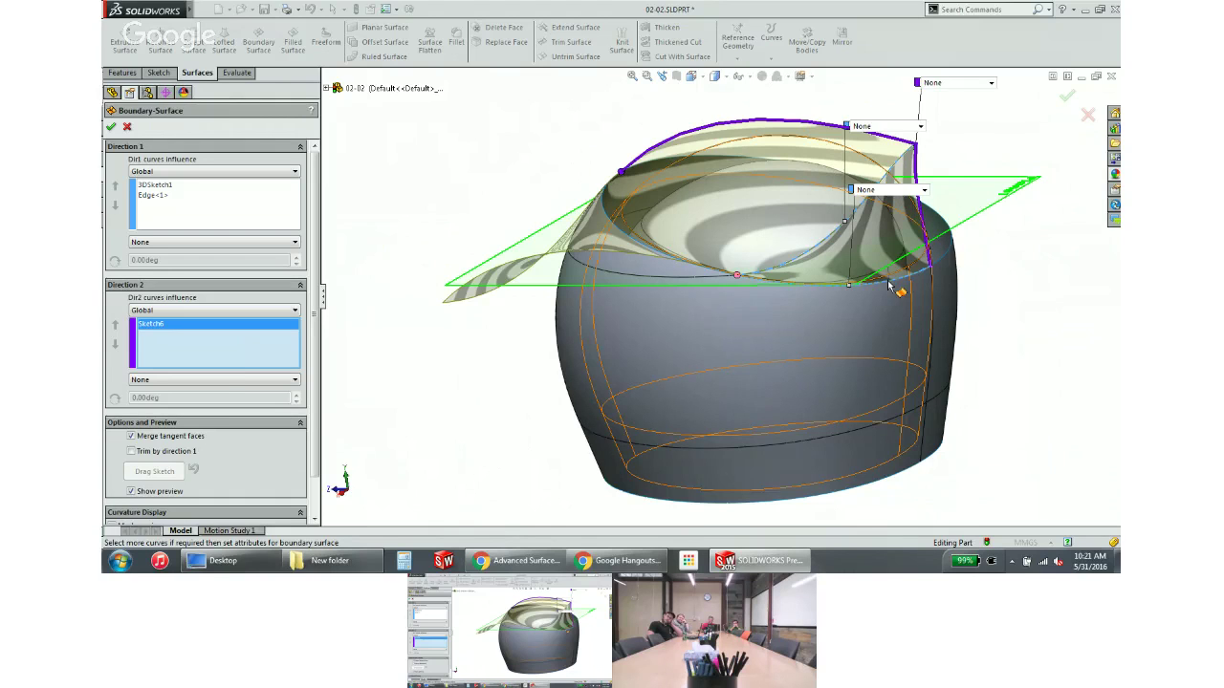
{"action": "left_click", "coordinate": [159, 455]}
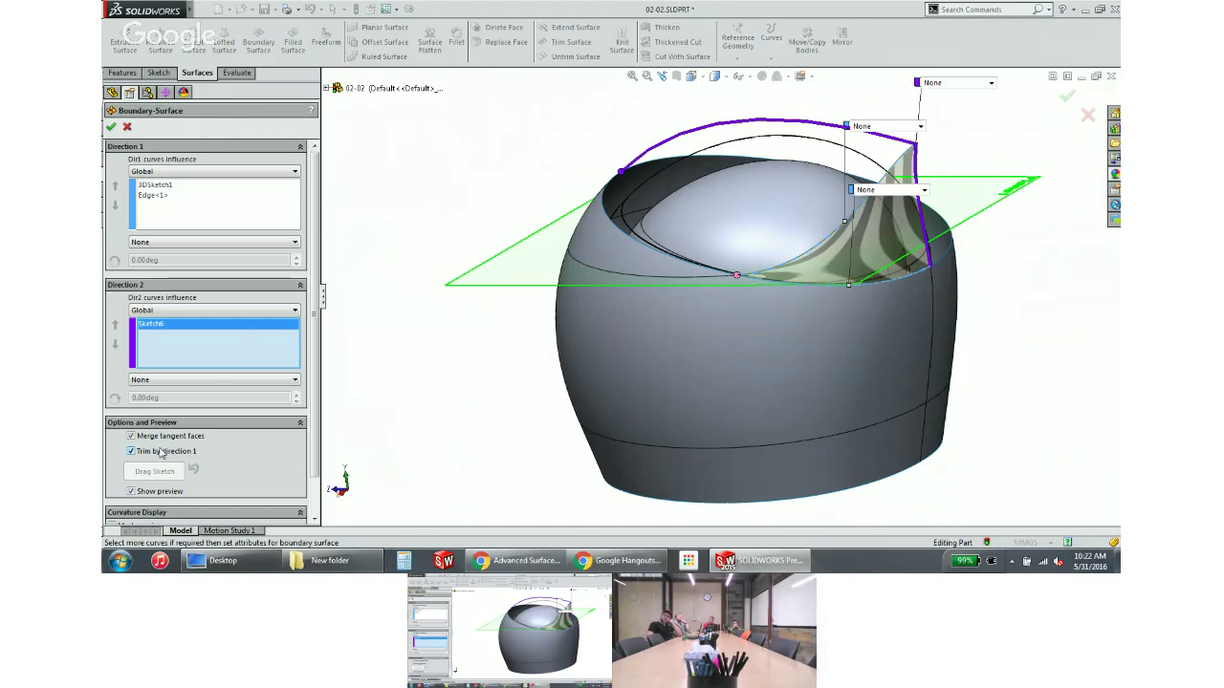
{"action": "left_click", "coordinate": [111, 127]}
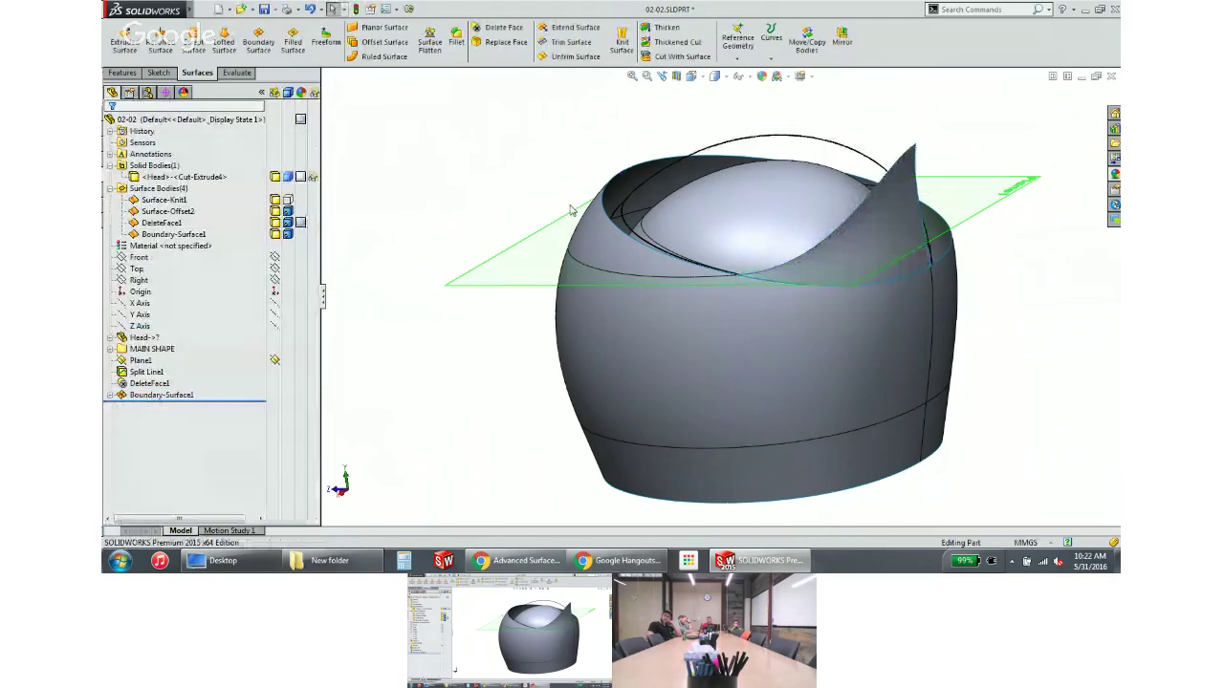
Edit the boundary surface so its Direction 2 profile sketch uses the Normal To Profile tangency condition
{"action": "middle_click_drag", "start_coordinate": [570, 209], "coordinate": [869, 246]}
{"action": "left_click", "coordinate": [869, 245]}
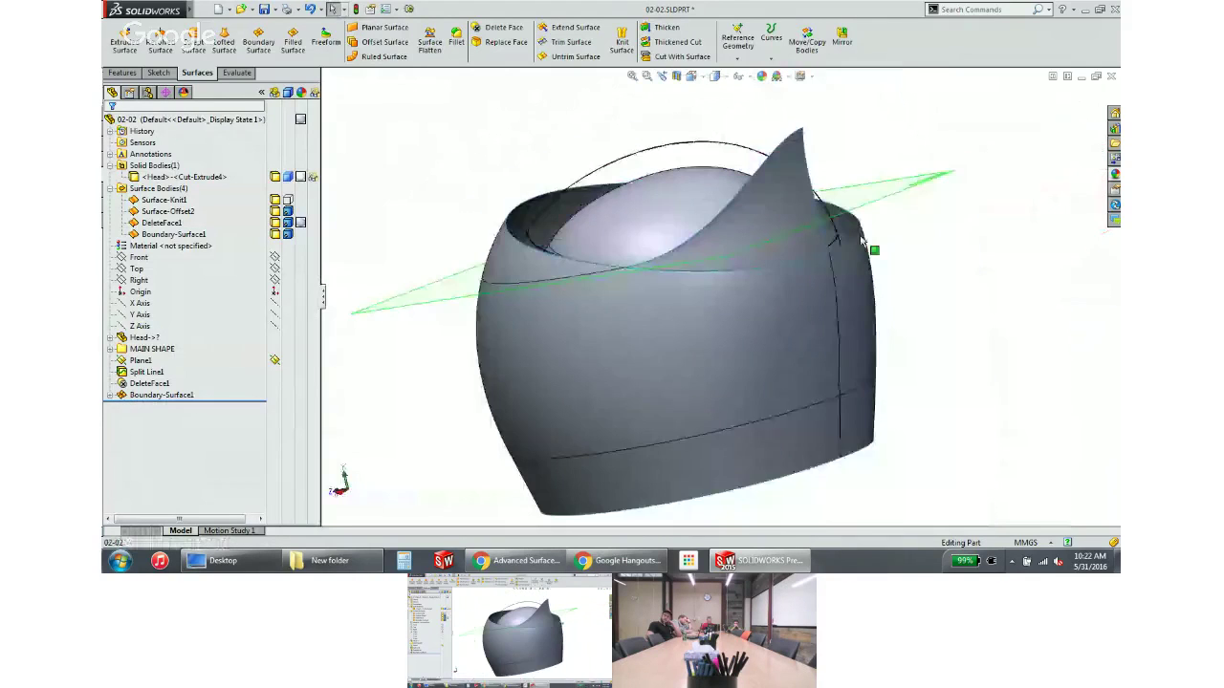
{"action": "left_click", "coordinate": [192, 395]}
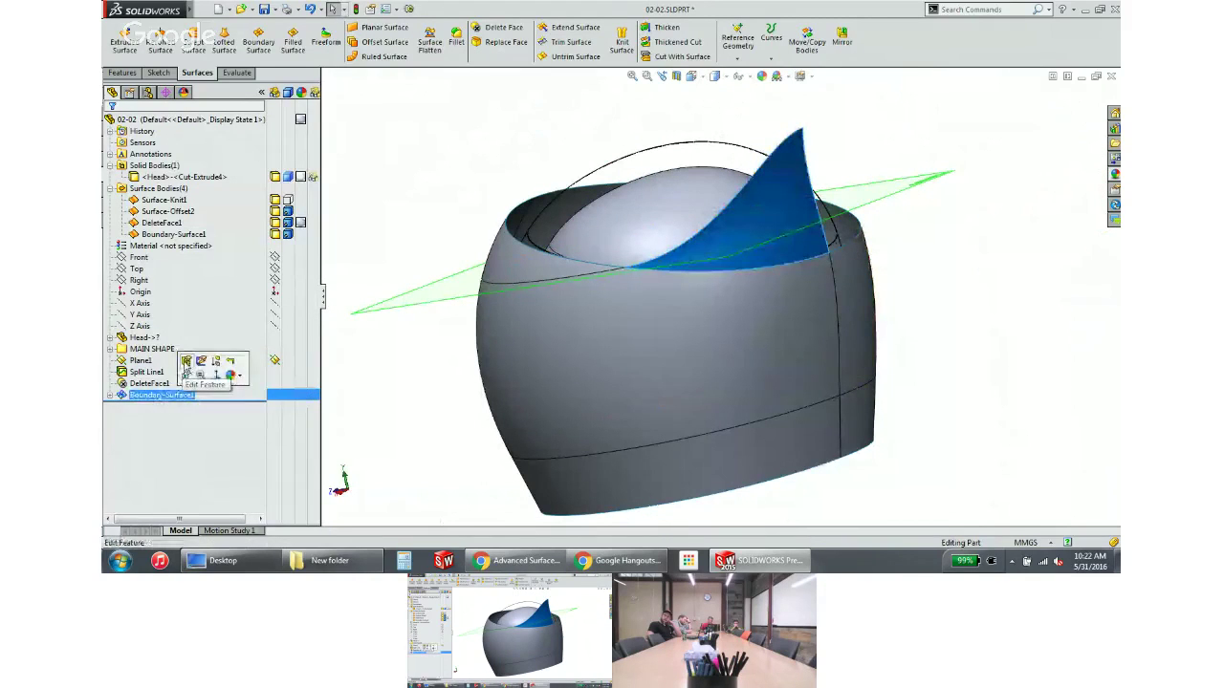
{"action": "left_click", "coordinate": [219, 344]}
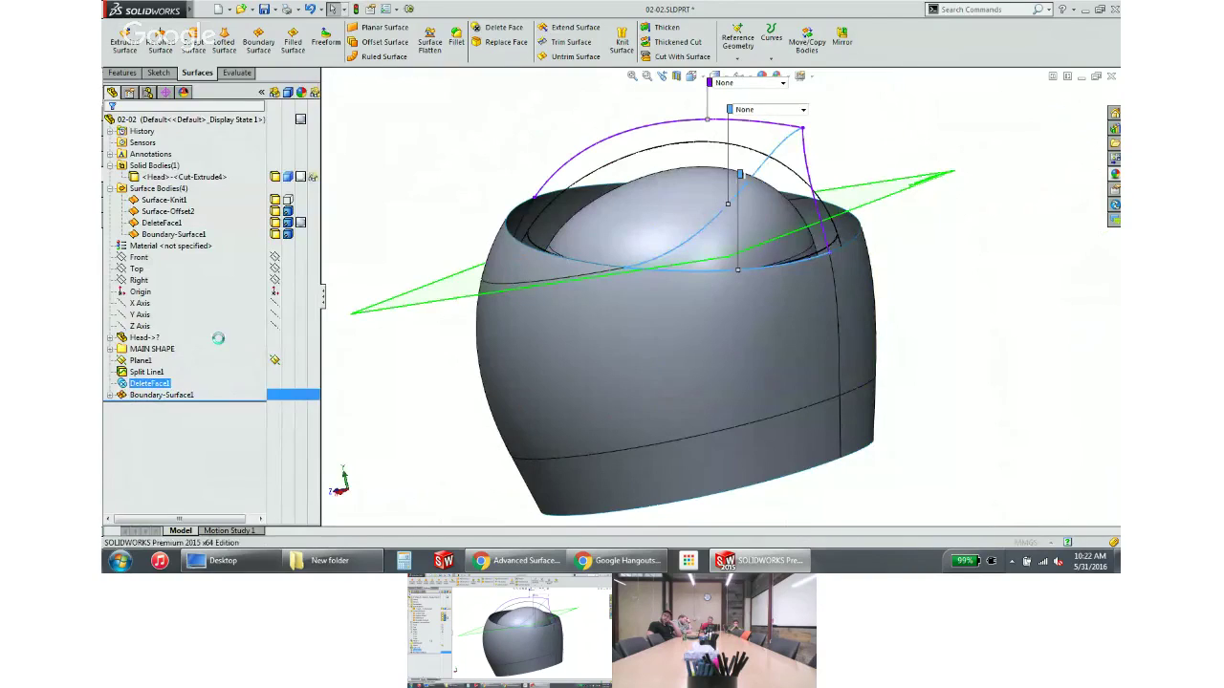
{"action": "left_click", "coordinate": [153, 324]}
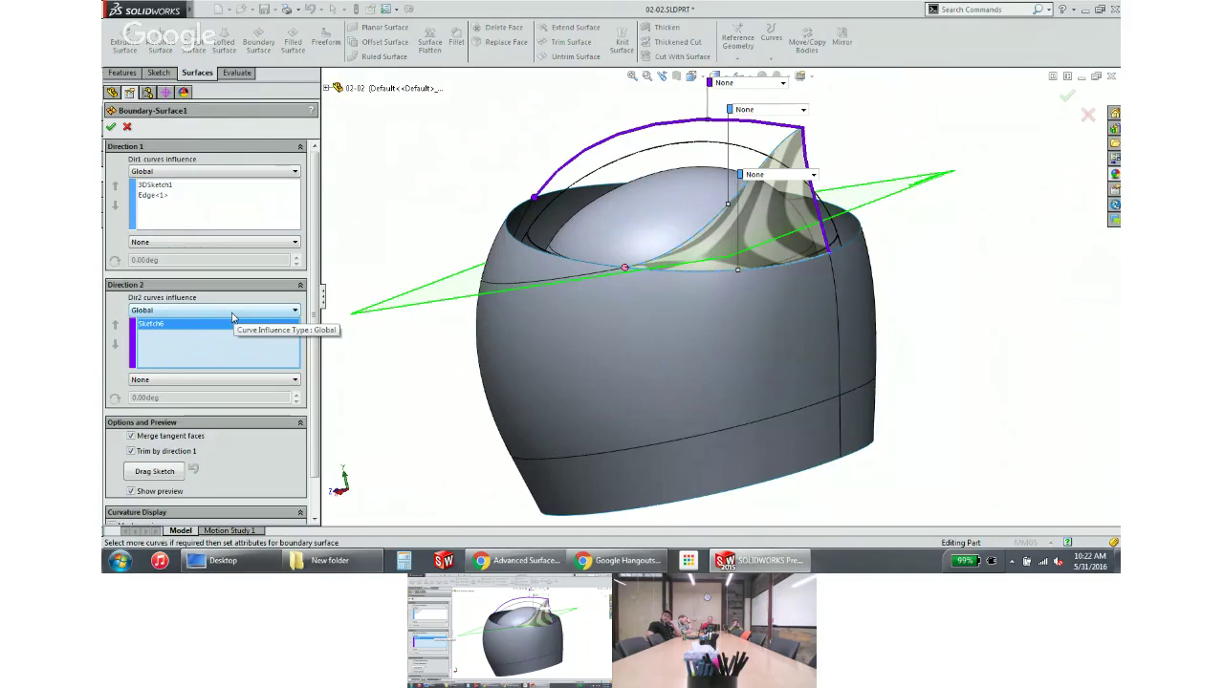
{"action": "left_click", "coordinate": [746, 83]}
{"action": "left_click", "coordinate": [745, 111]}
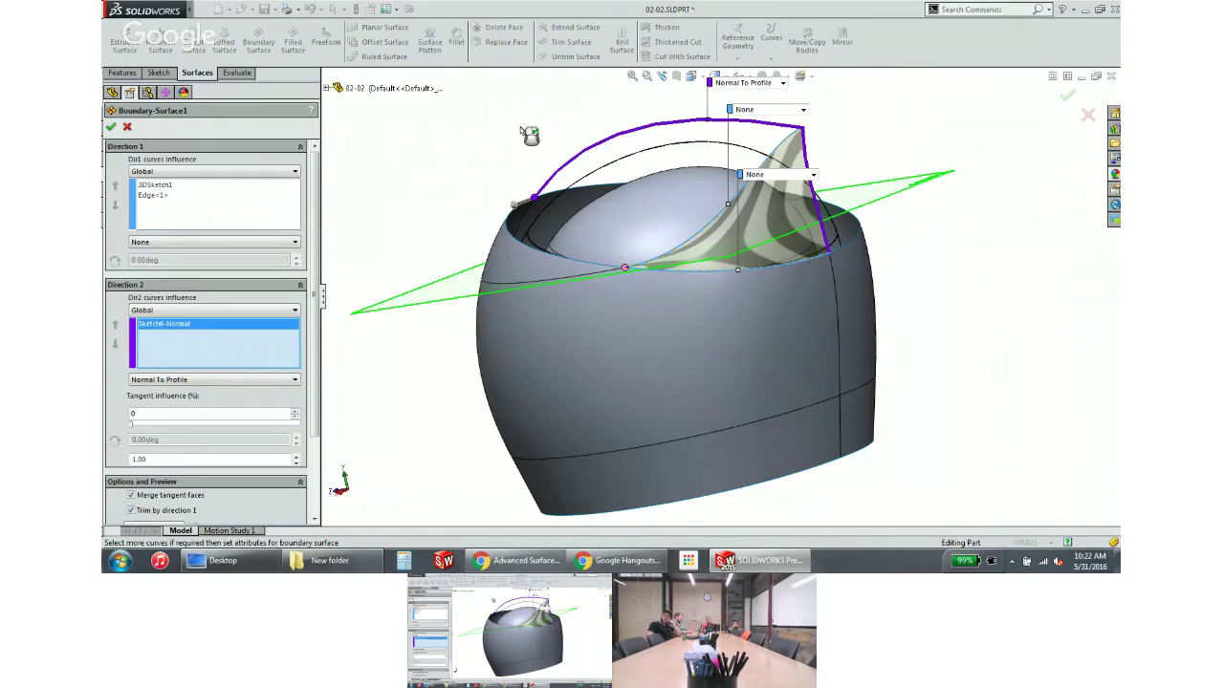
{"action": "left_click", "coordinate": [111, 126]}
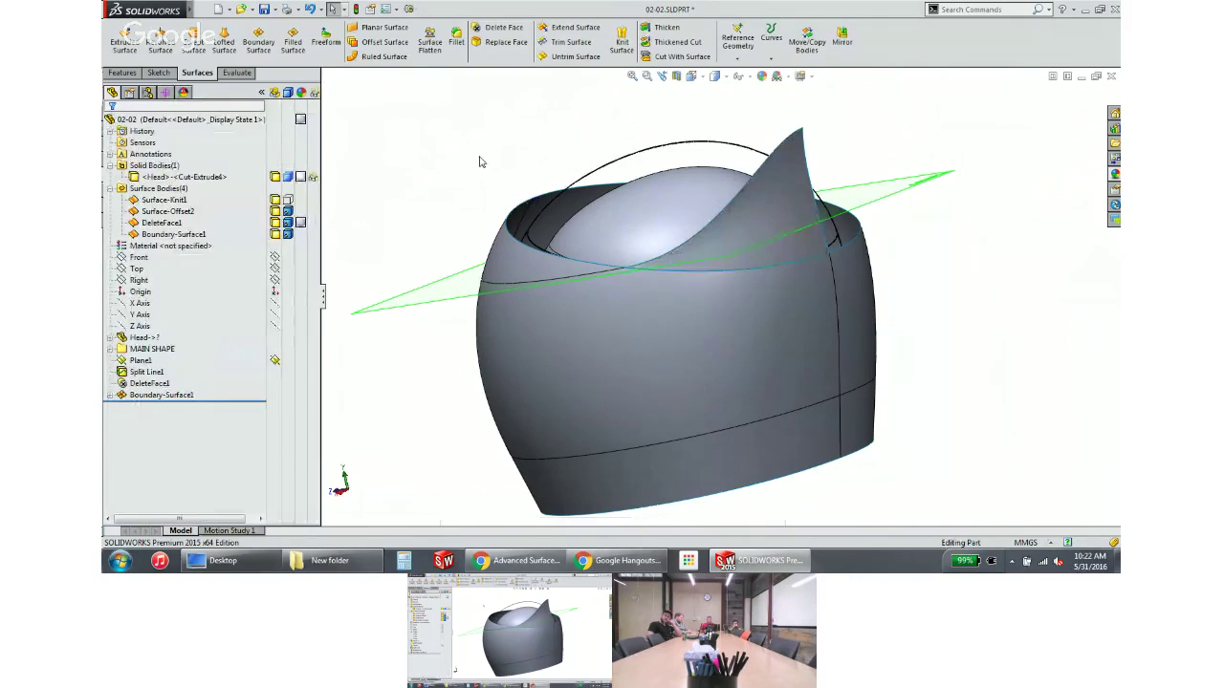
Mirror the boundary surface body about the Right plane
{"action": "left_click", "coordinate": [842, 39]}
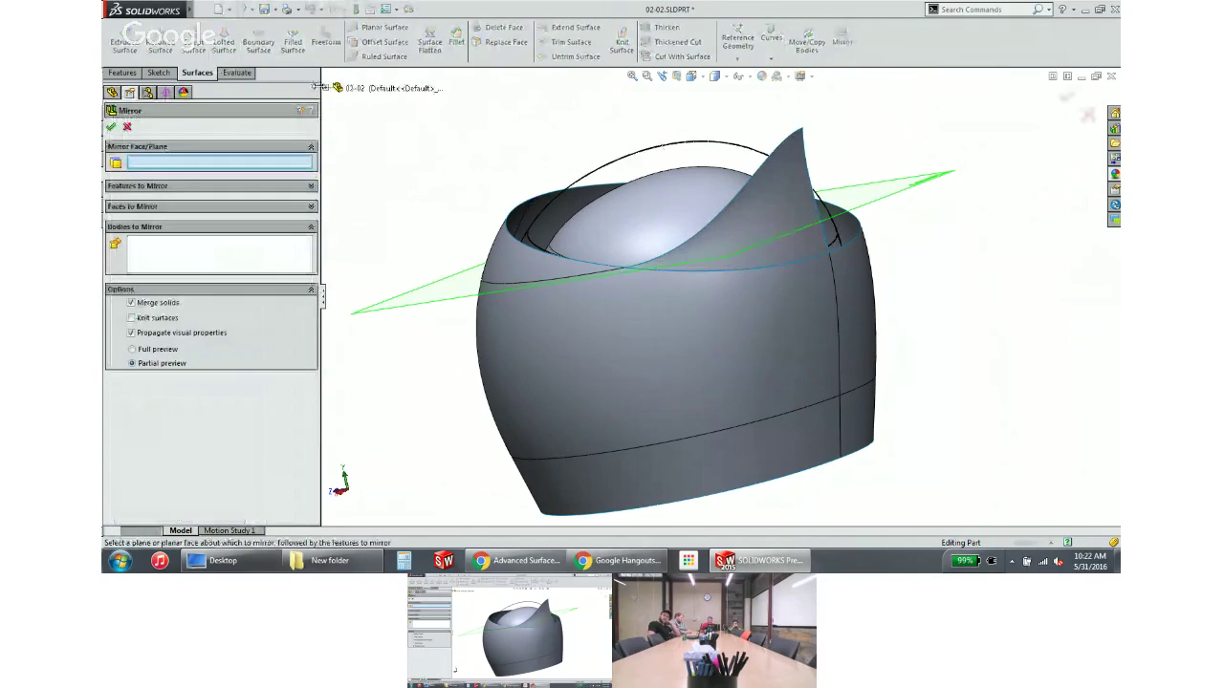
{"action": "left_click", "coordinate": [326, 88]}
{"action": "left_click", "coordinate": [366, 248]}
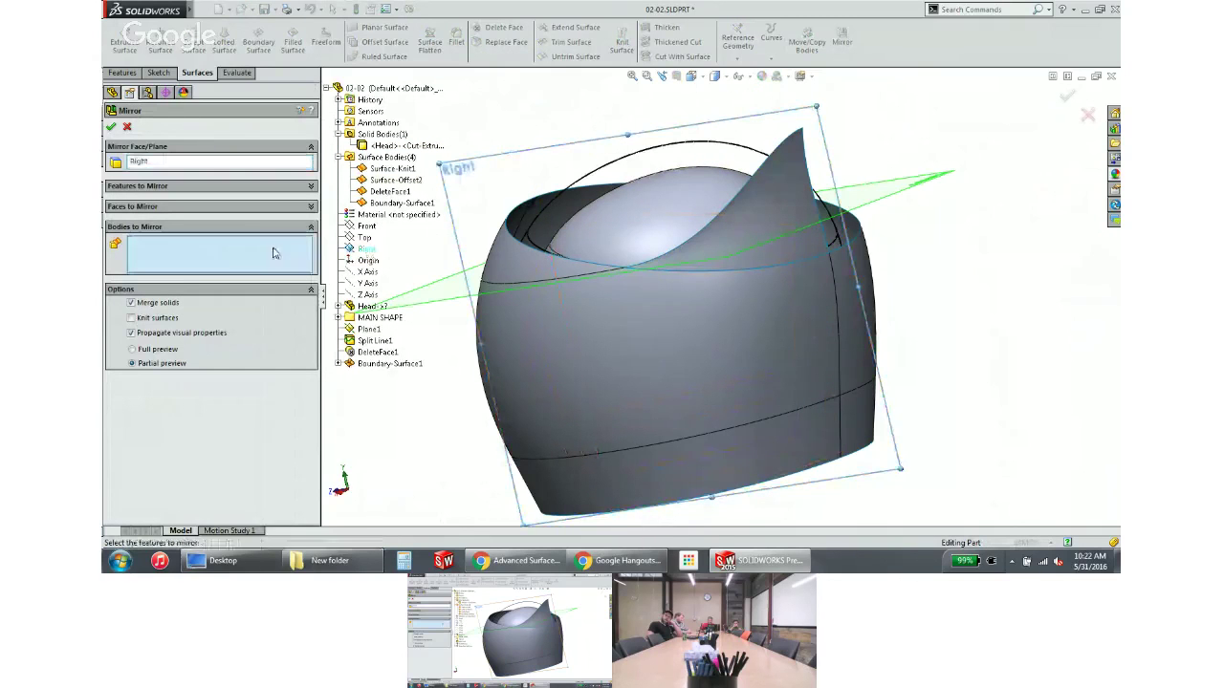
{"action": "left_click", "coordinate": [767, 208]}
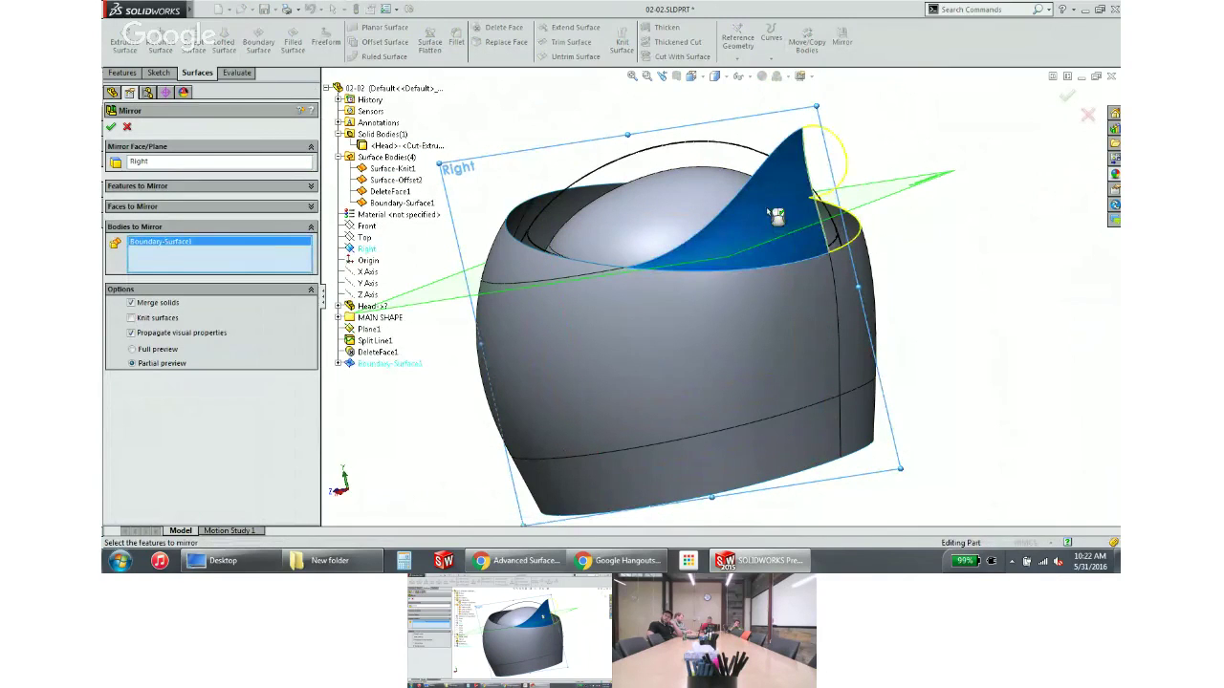
{"action": "key", "text": "Return"}
{"action": "mouse_move", "coordinate": [766, 207]}
{"action": "middle_mouse_down"}
{"action": "mouse_move", "coordinate": [851, 179]}
{"action": "mouse_move", "coordinate": [787, 213]}
{"action": "middle_mouse_up"}
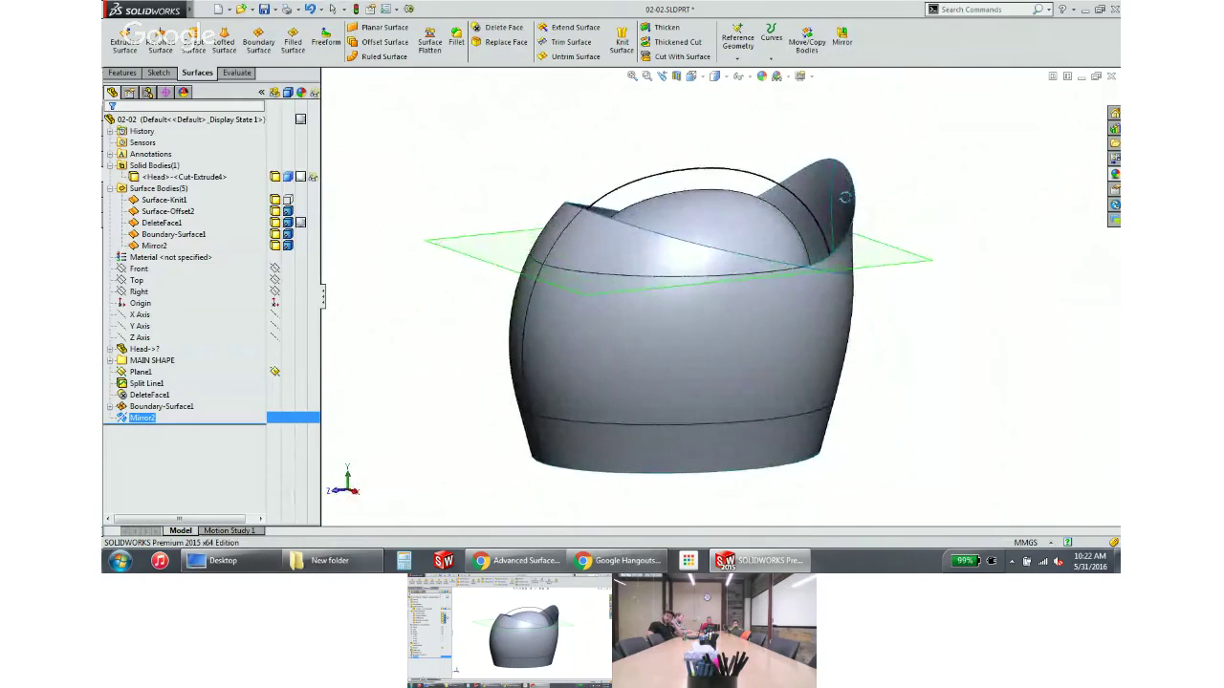
{"action": "left_click", "coordinate": [783, 143]}
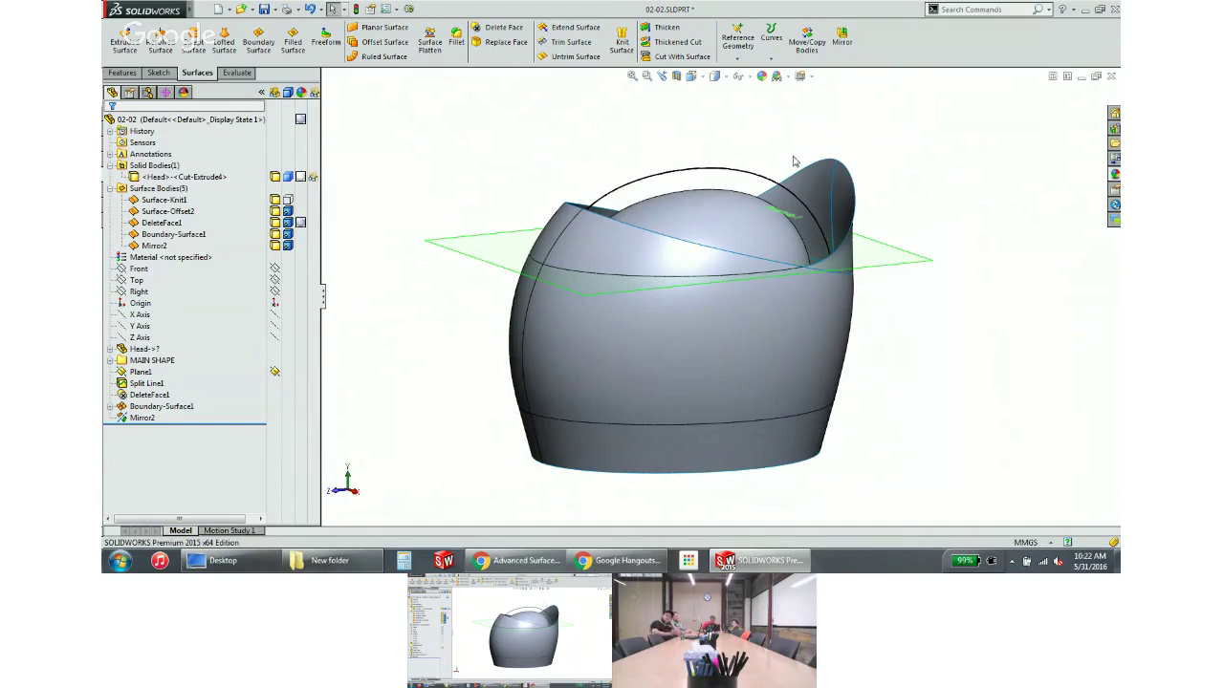
{"action": "middle_click_drag", "start_coordinate": [962, 197], "coordinate": [926, 192]}
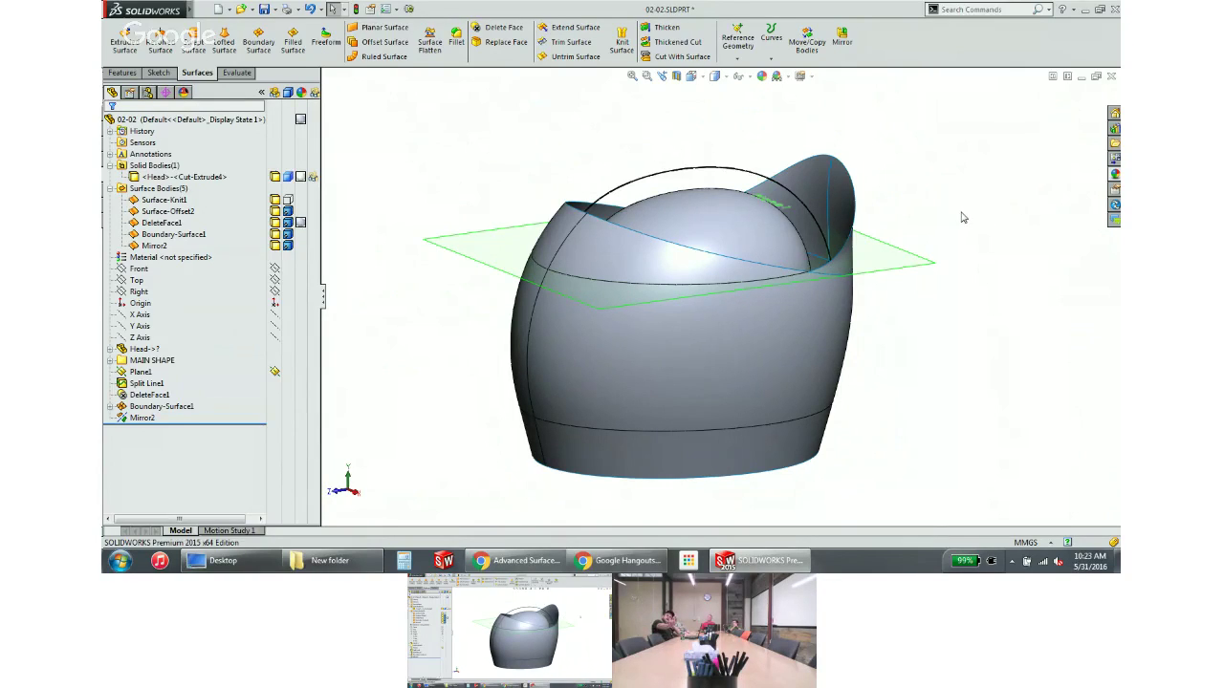
{"action": "middle_click_drag", "start_coordinate": [959, 214], "coordinate": [949, 204]}
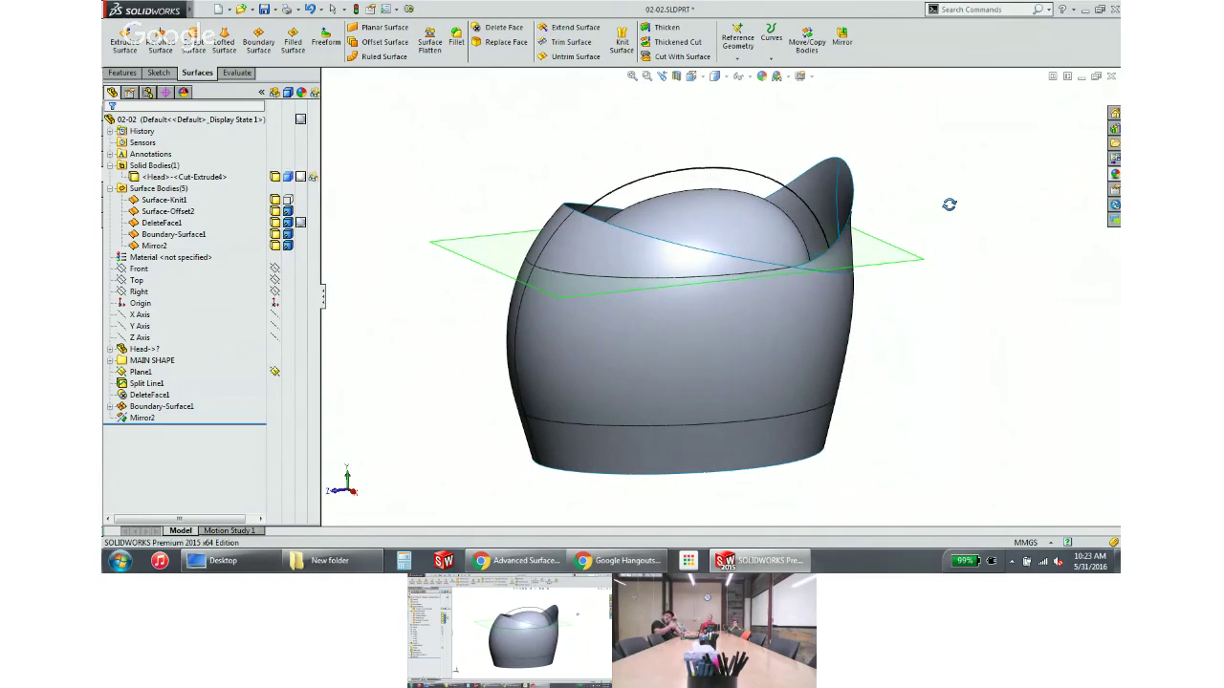
{"action": "key", "text": "Escape"}
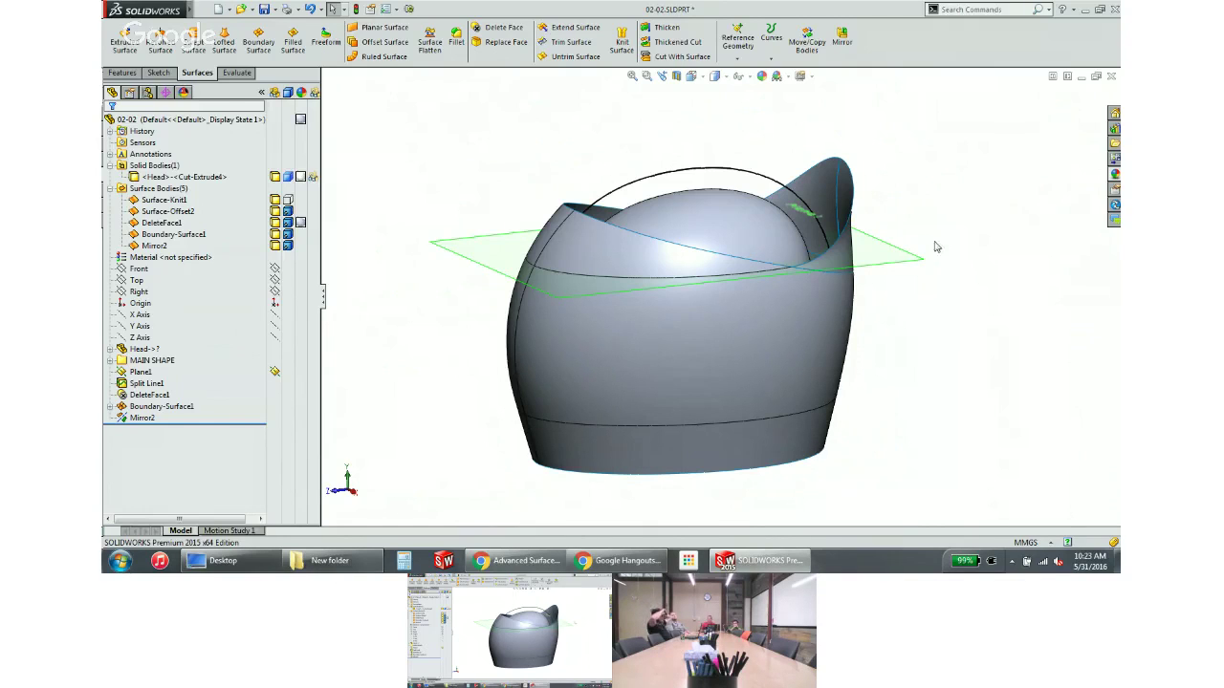
{"action": "middle_click_drag", "start_coordinate": [763, 148], "coordinate": [748, 137]}
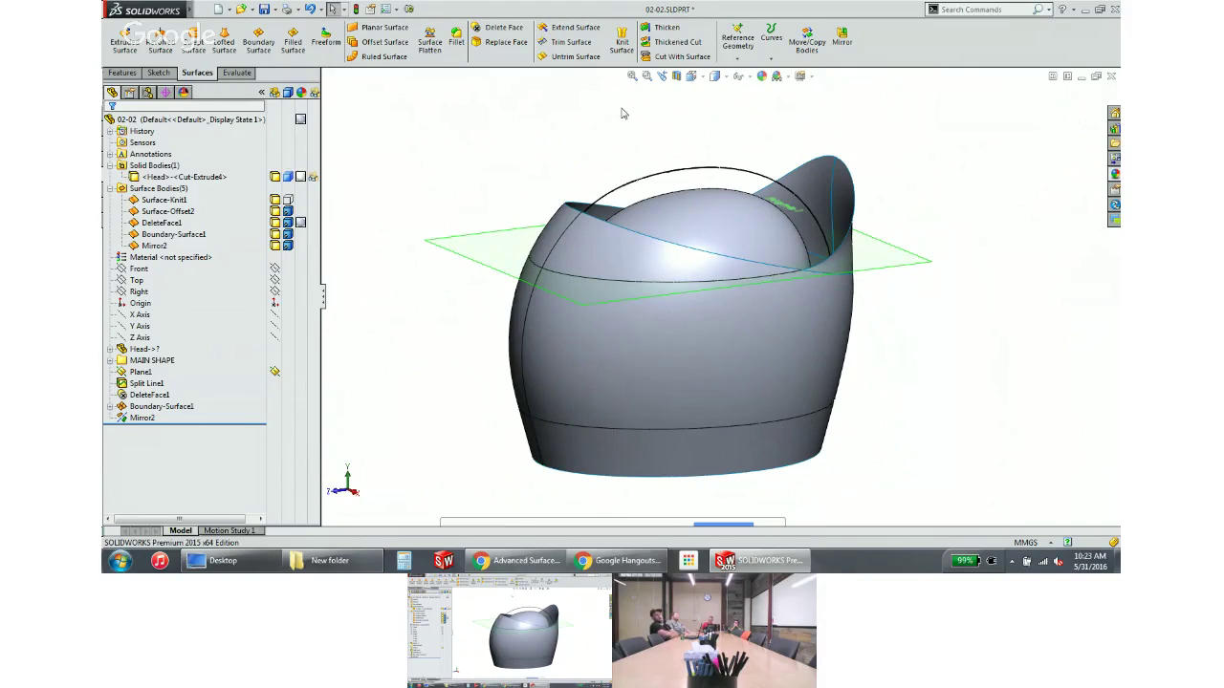
Knit the outer shell, the boundary surface and its mirrored copy into one surface body
{"action": "left_click", "coordinate": [202, 236]}
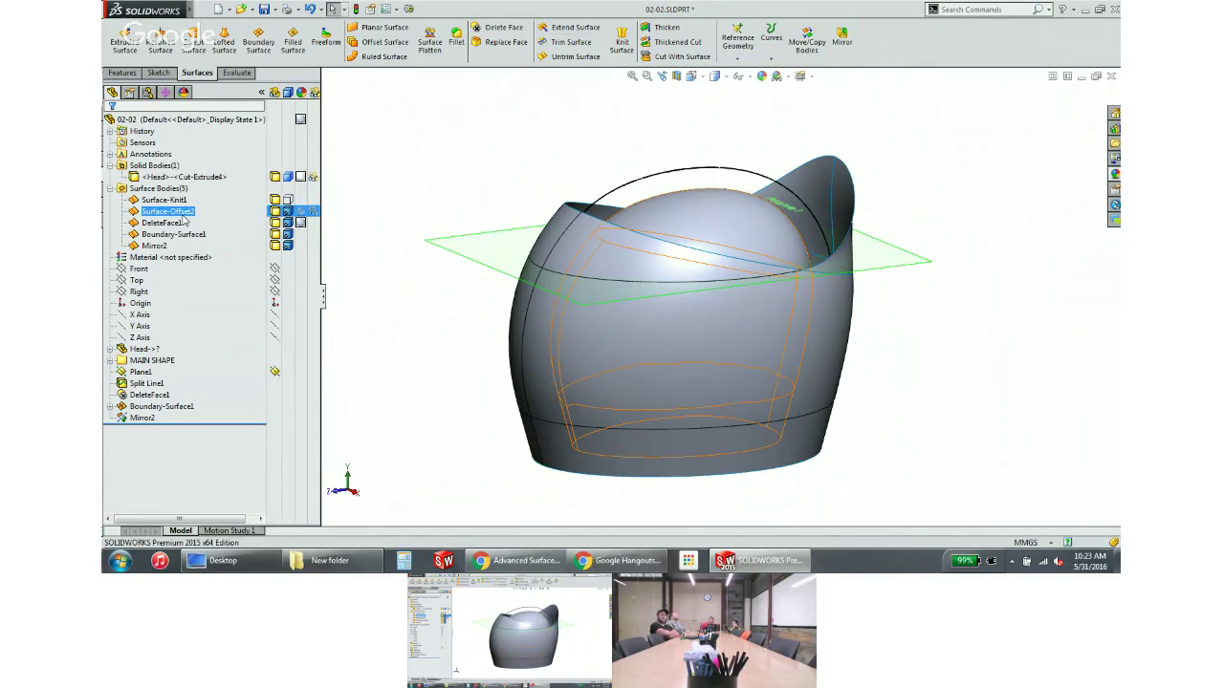
{"action": "left_click", "coordinate": [159, 223]}
{"action": "left_click", "coordinate": [151, 246], "text": "ctrl"}
{"action": "left_click", "coordinate": [170, 234], "text": "ctrl"}
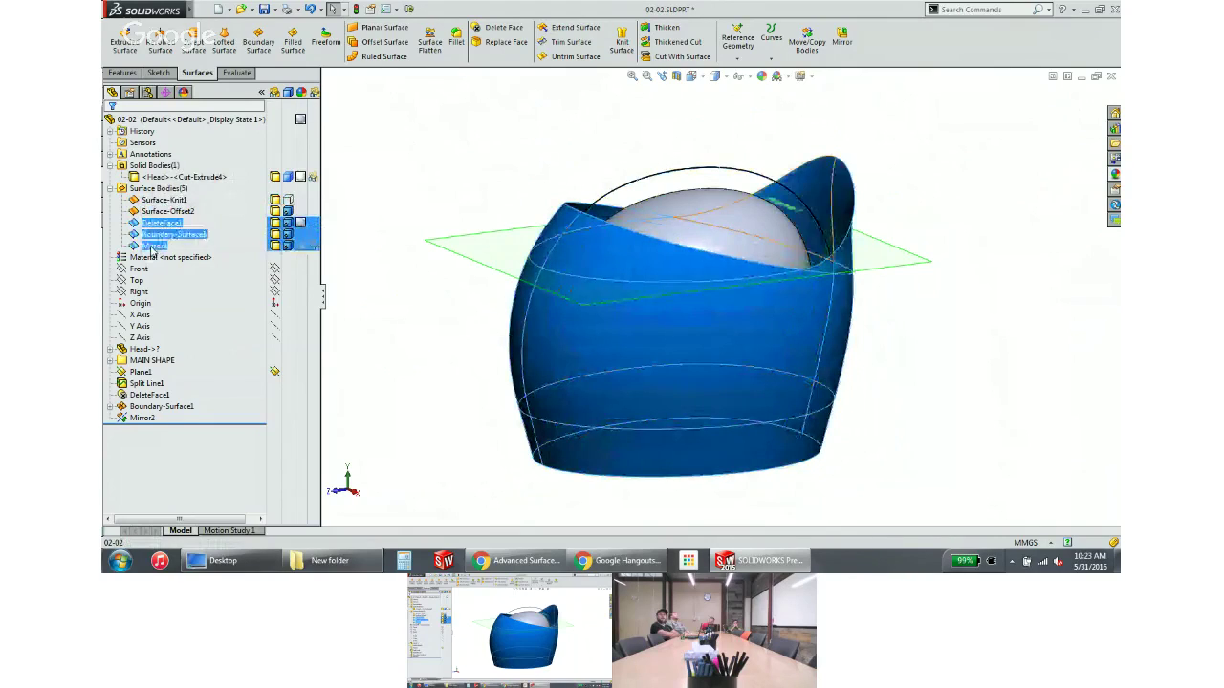
{"action": "left_click", "coordinate": [621, 45]}
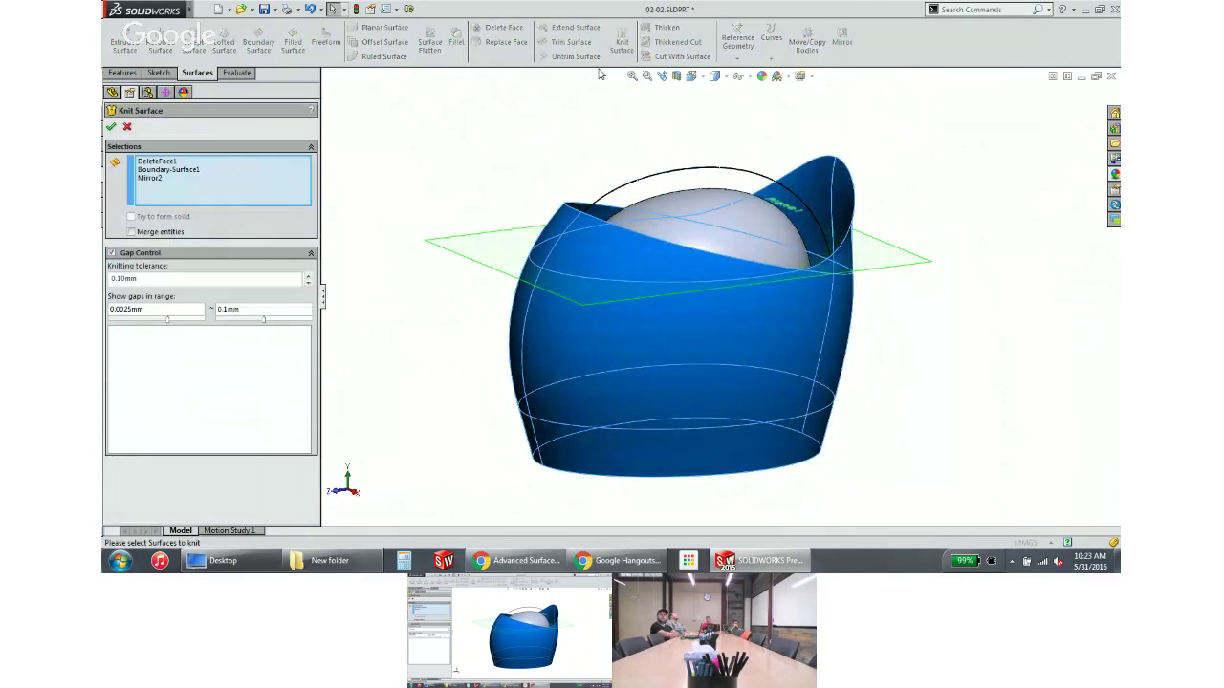
{"action": "key", "text": "Return"}
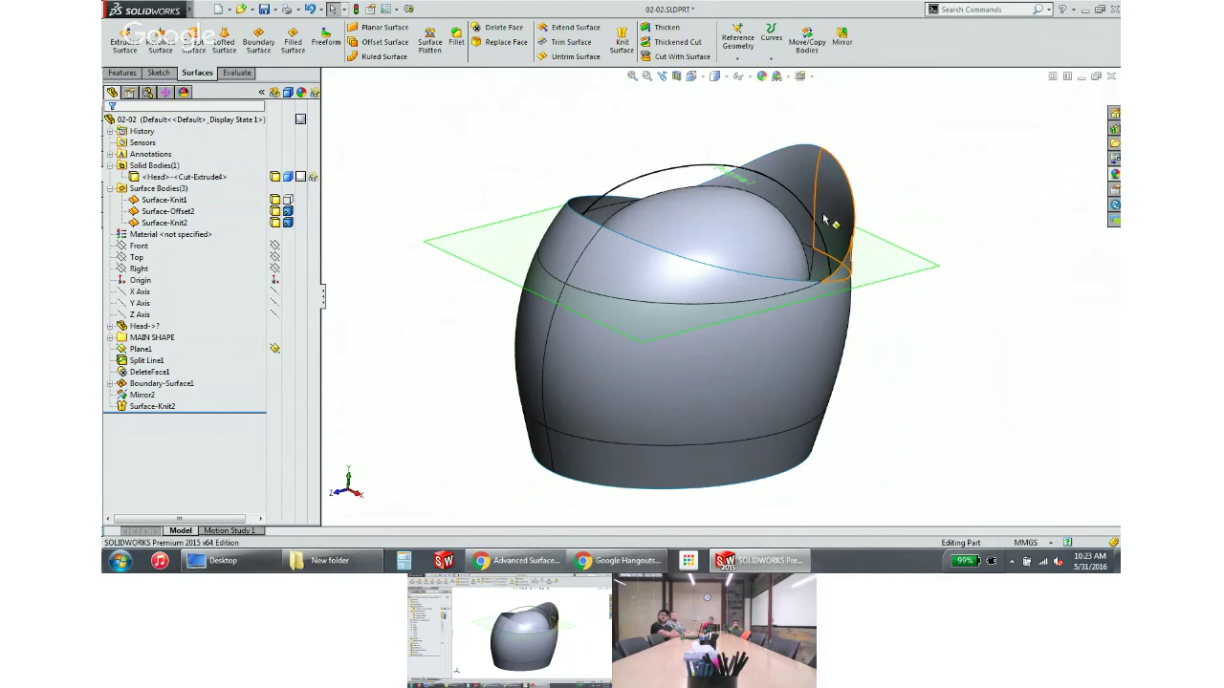
On the Right plane, sketch a two-point spline from the shell's rim vertex to the boundary surface's peak and bow it upward with its tangent handle
{"action": "middle_click_drag", "start_coordinate": [818, 205], "coordinate": [817, 220]}
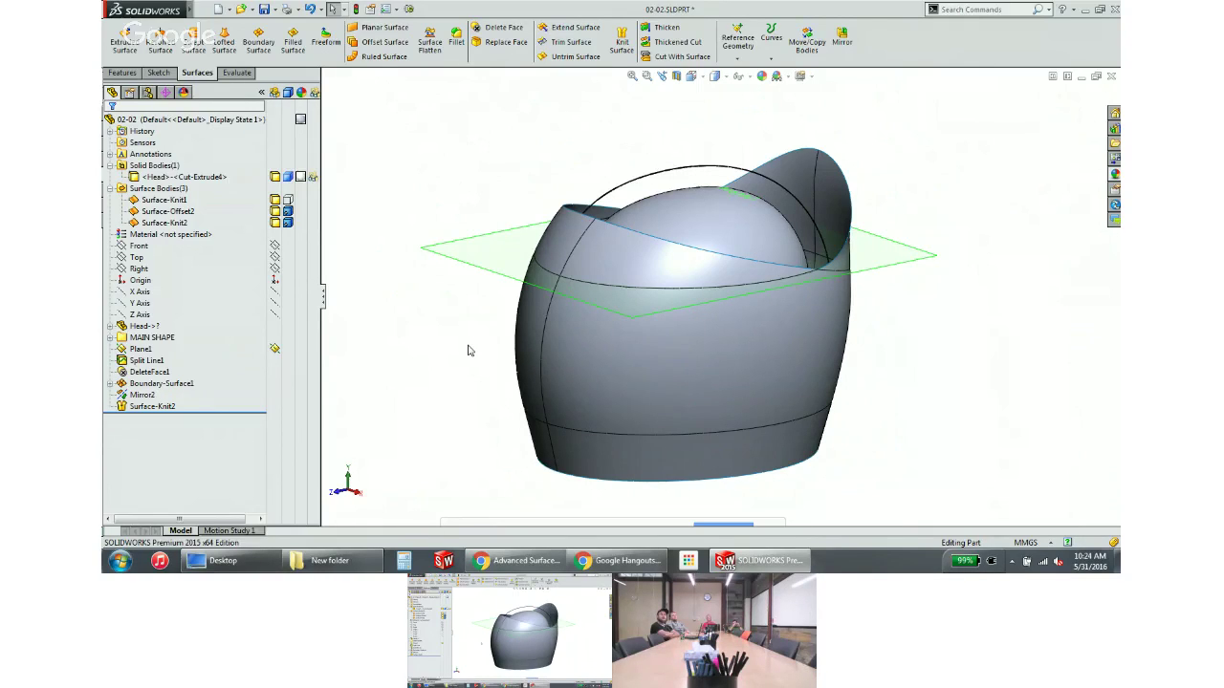
{"action": "middle_click_drag", "start_coordinate": [837, 492], "coordinate": [590, 202]}
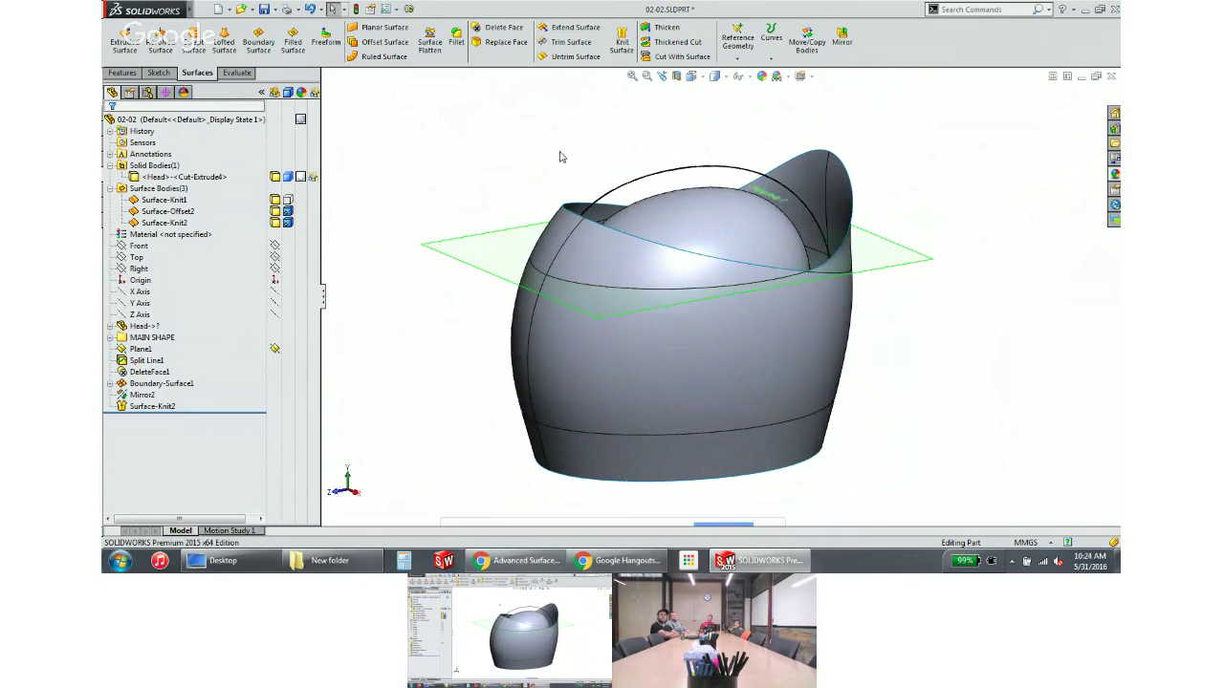
{"action": "left_click", "coordinate": [139, 269]}
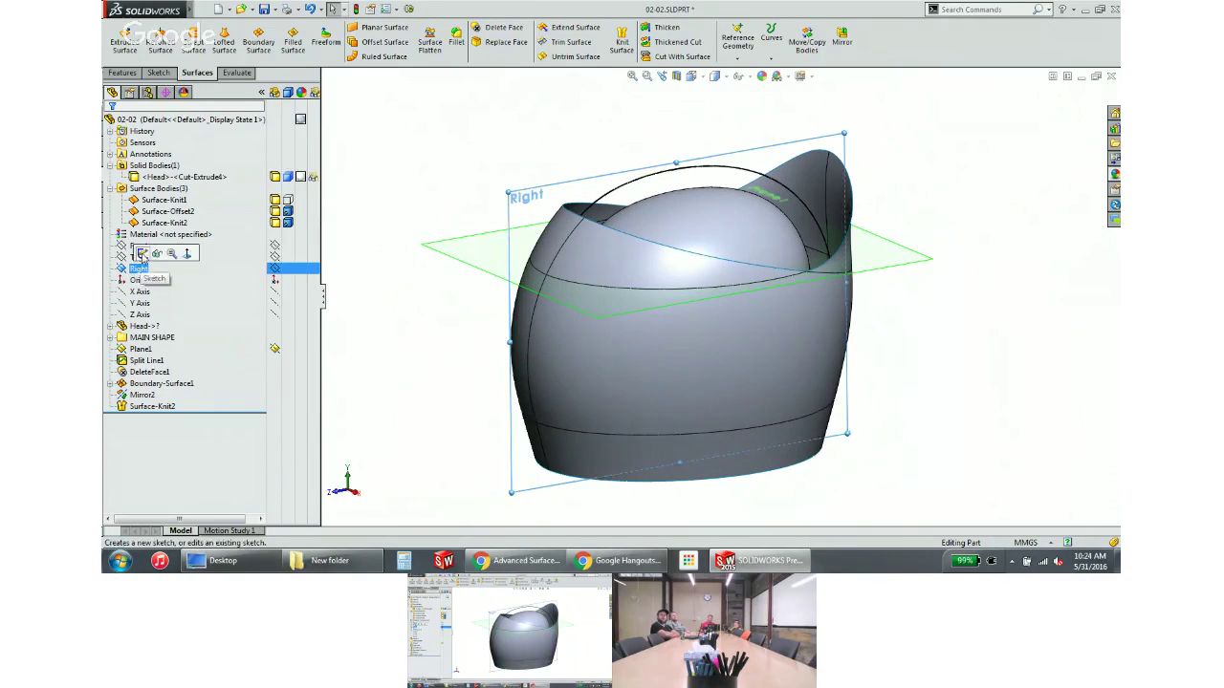
{"action": "left_click", "coordinate": [153, 253]}
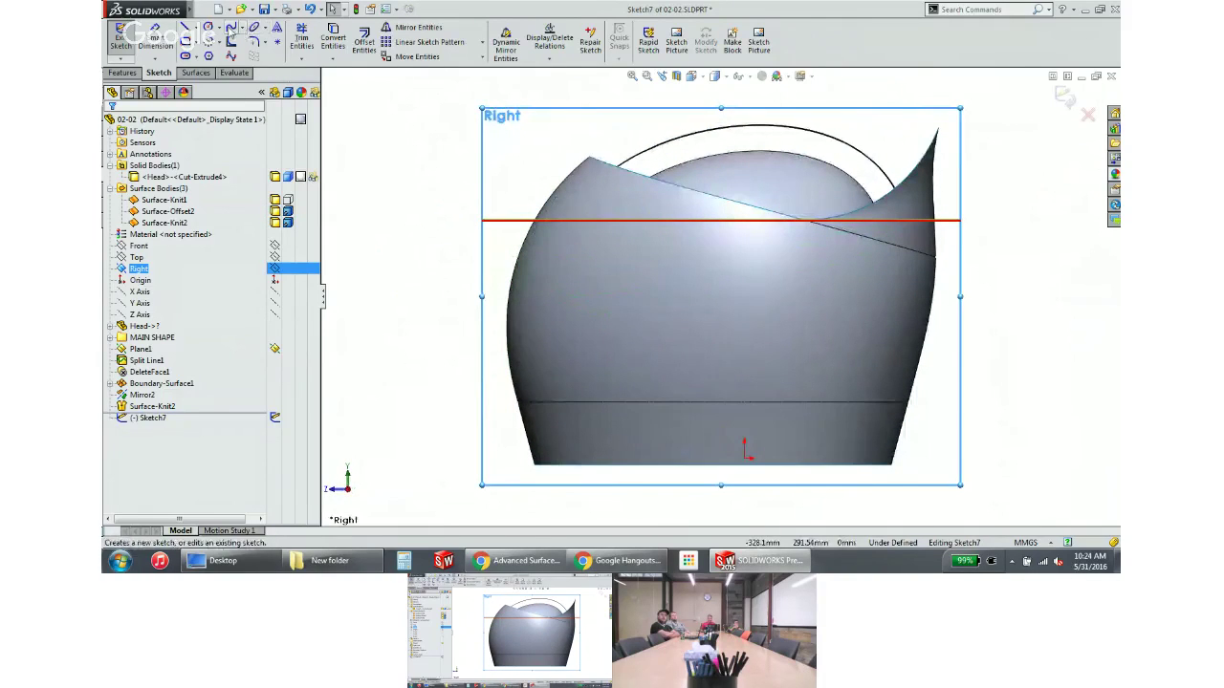
{"action": "left_click", "coordinate": [230, 28]}
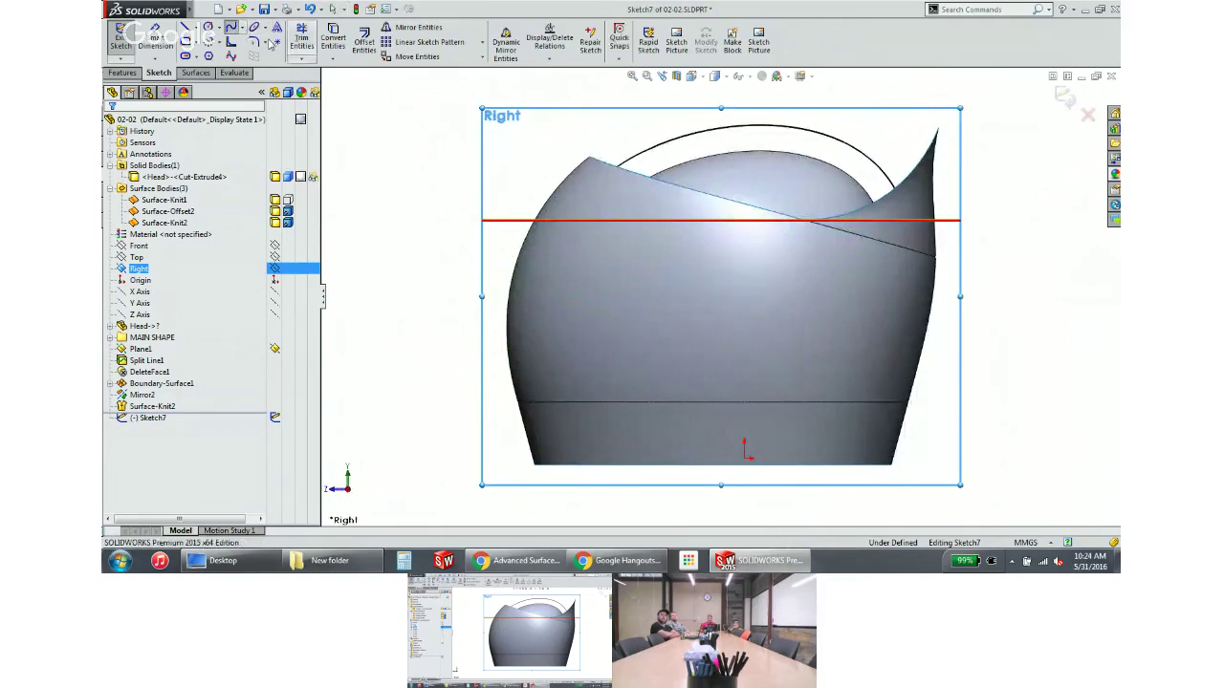
{"action": "left_click", "coordinate": [590, 159]}
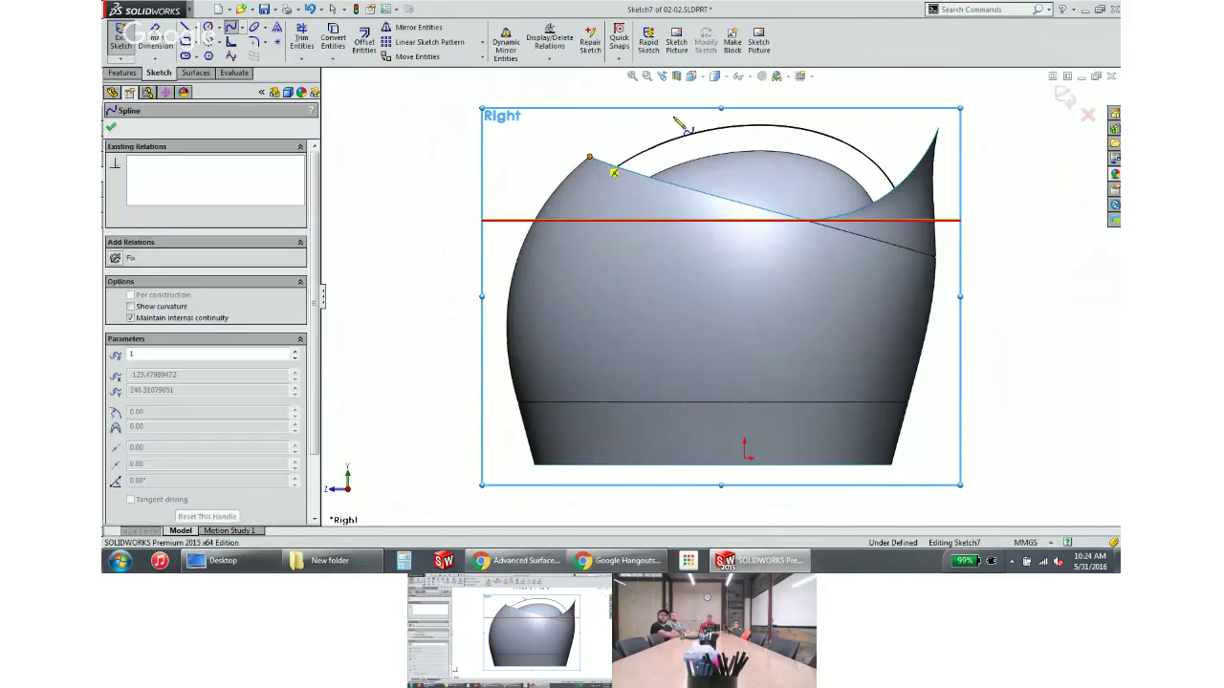
{"action": "double_click", "coordinate": [938, 127]}
{"action": "left_click", "coordinate": [806, 138]}
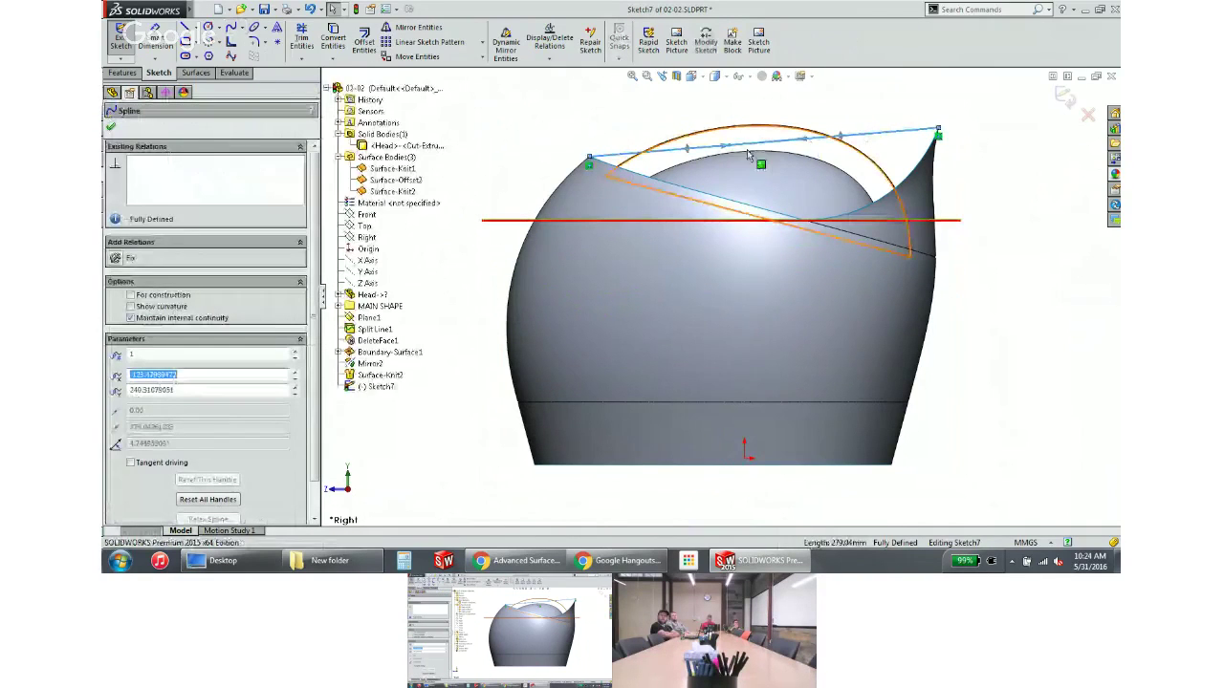
{"action": "left_click_drag", "start_coordinate": [728, 148], "coordinate": [709, 114]}
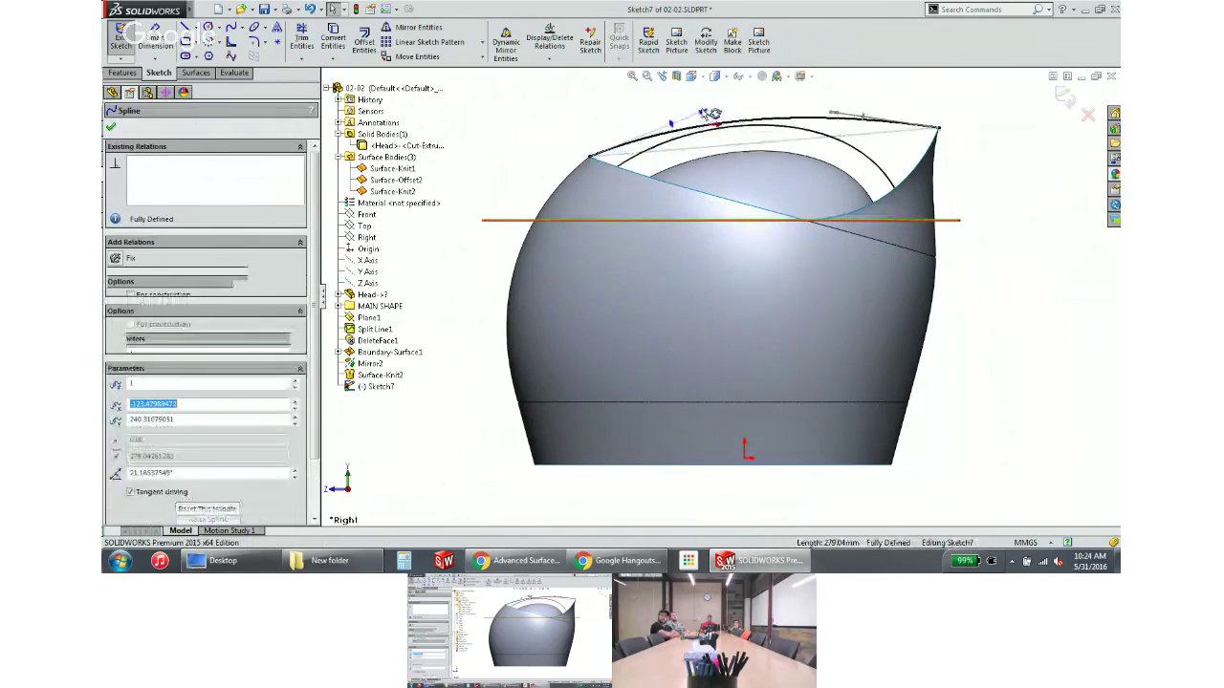
Make the spline tangent to the shell's split-line edge at the rim vertex and finish the sketch
{"action": "middle_click_drag", "start_coordinate": [656, 150], "coordinate": [595, 175]}
{"action": "key", "text": "Escape"}
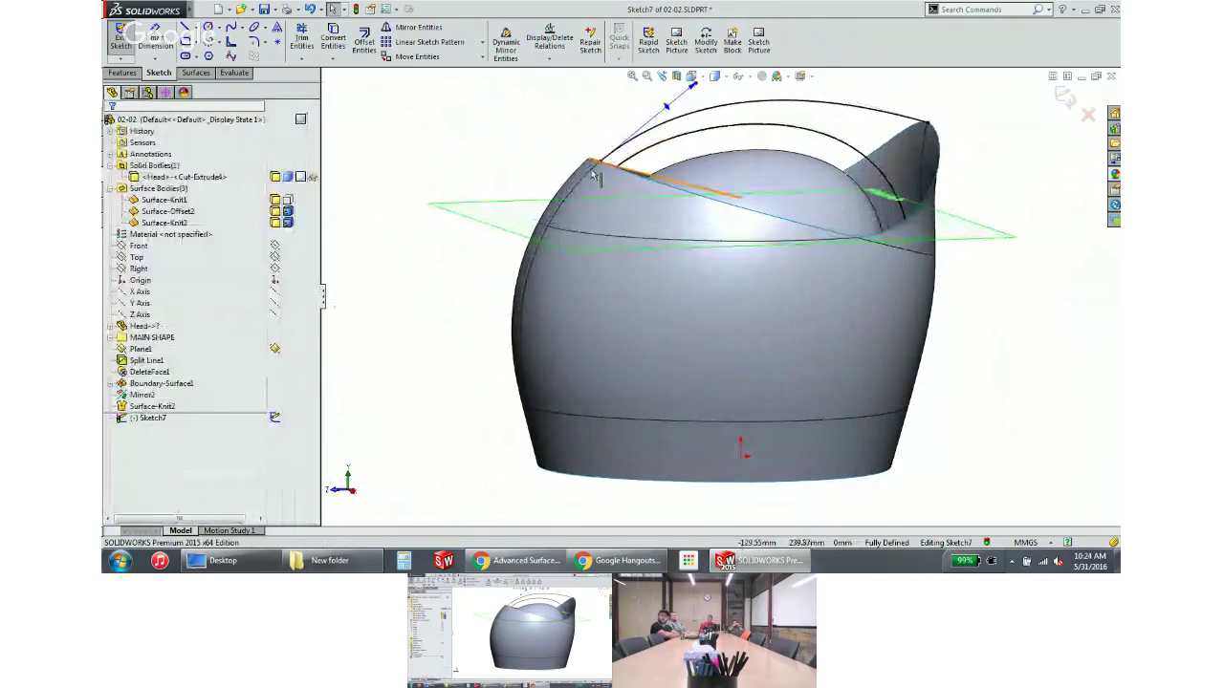
{"action": "left_click", "coordinate": [590, 187]}
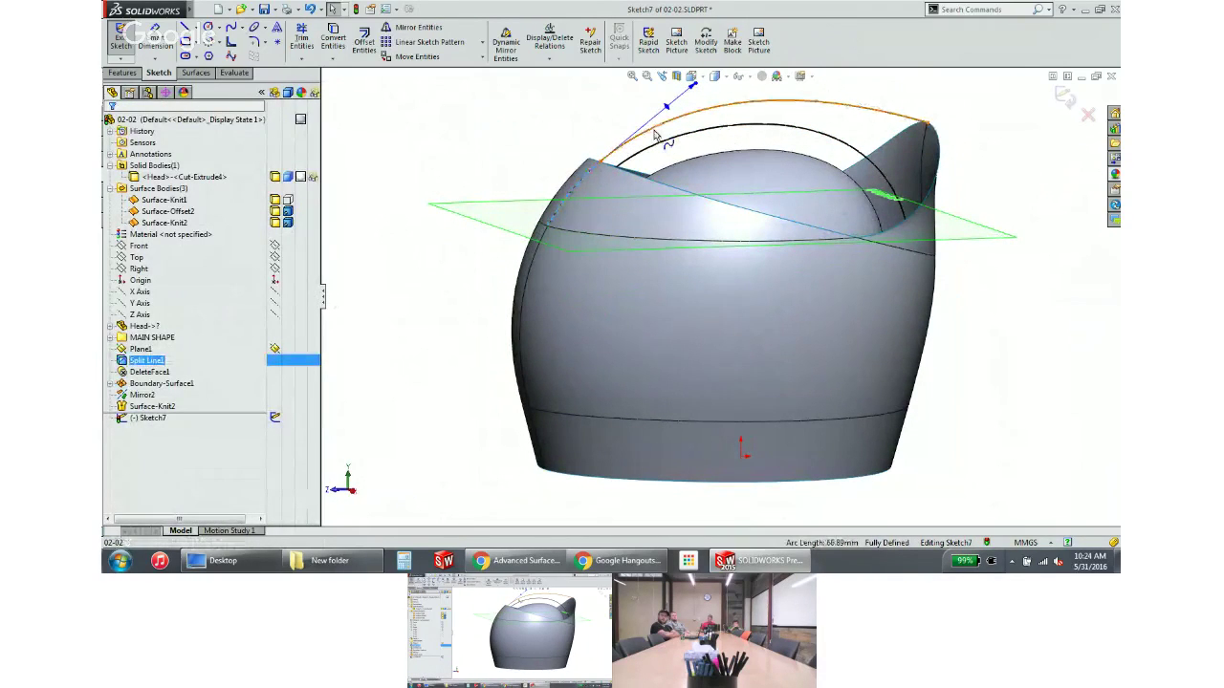
{"action": "left_click", "coordinate": [655, 135], "text": "ctrl"}
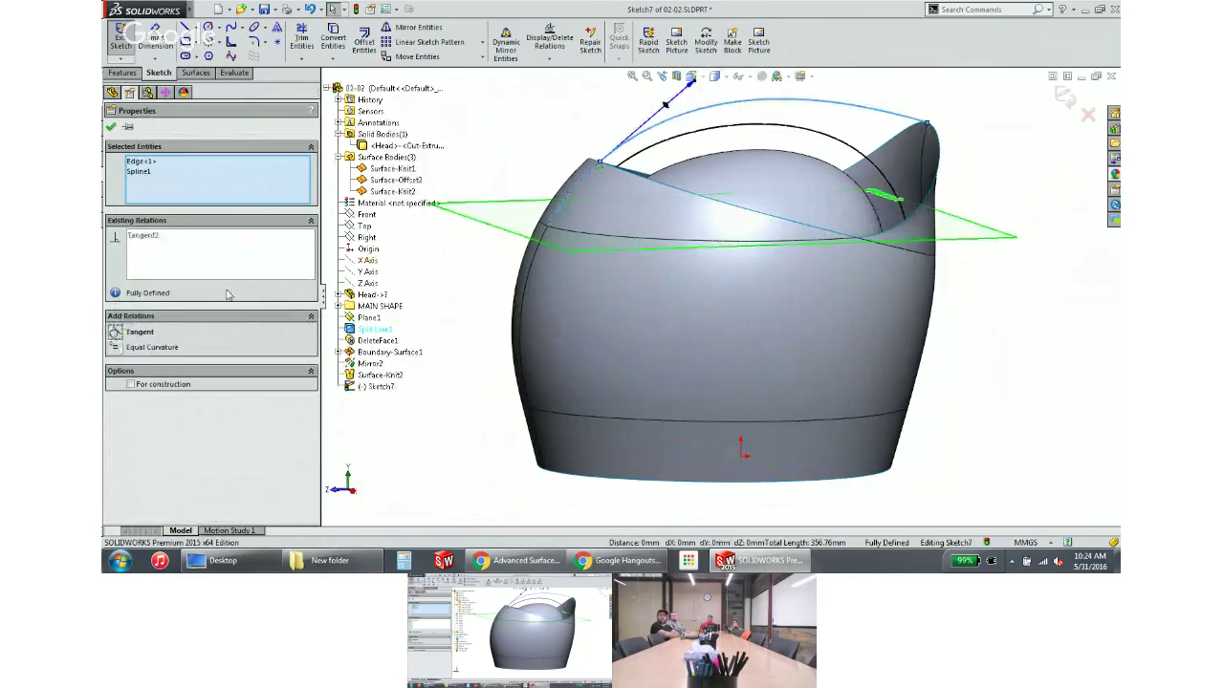
{"action": "left_click", "coordinate": [110, 126]}
{"action": "middle_click_drag", "start_coordinate": [497, 168], "coordinate": [534, 154]}
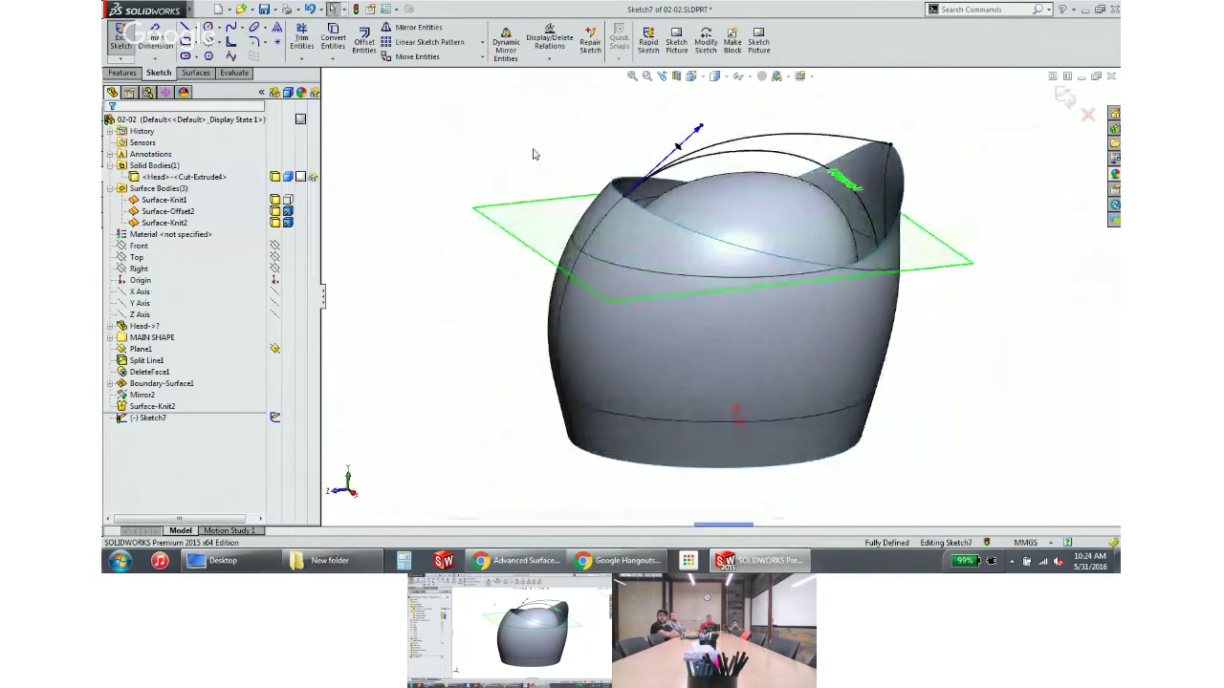
{"action": "left_click", "coordinate": [1063, 95]}
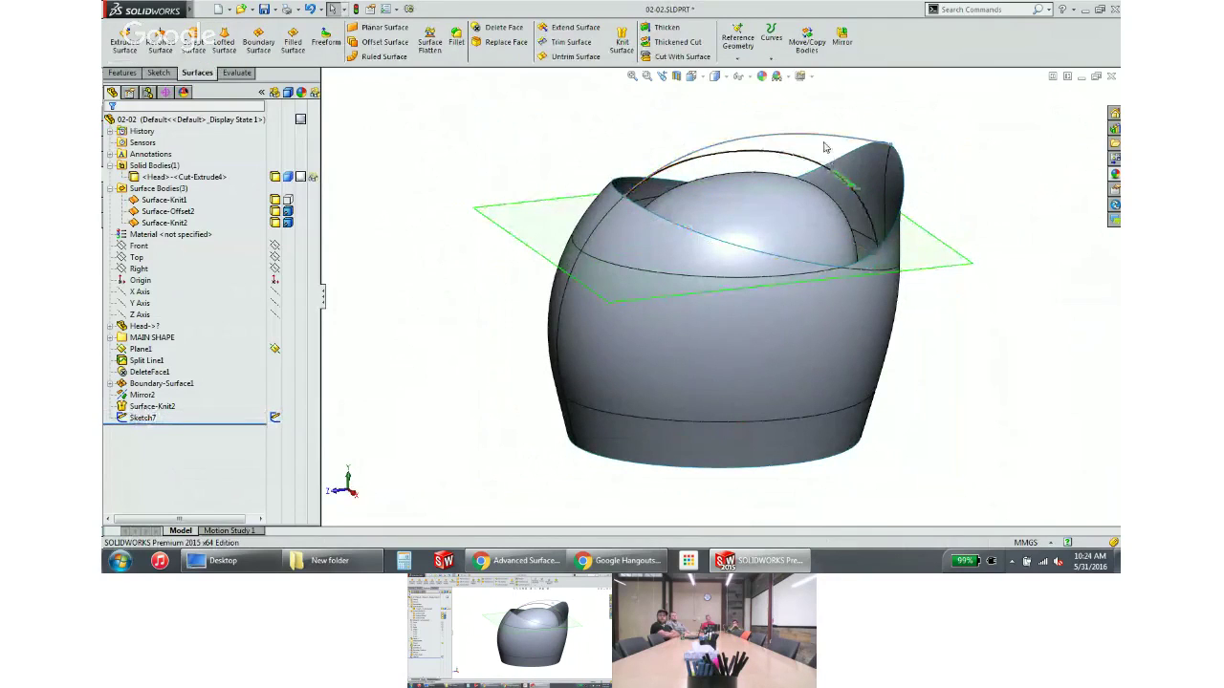
Start a filled surface with the four rim edges around the shell's top opening as its patch boundary
{"action": "middle_click_drag", "start_coordinate": [826, 146], "coordinate": [711, 151]}
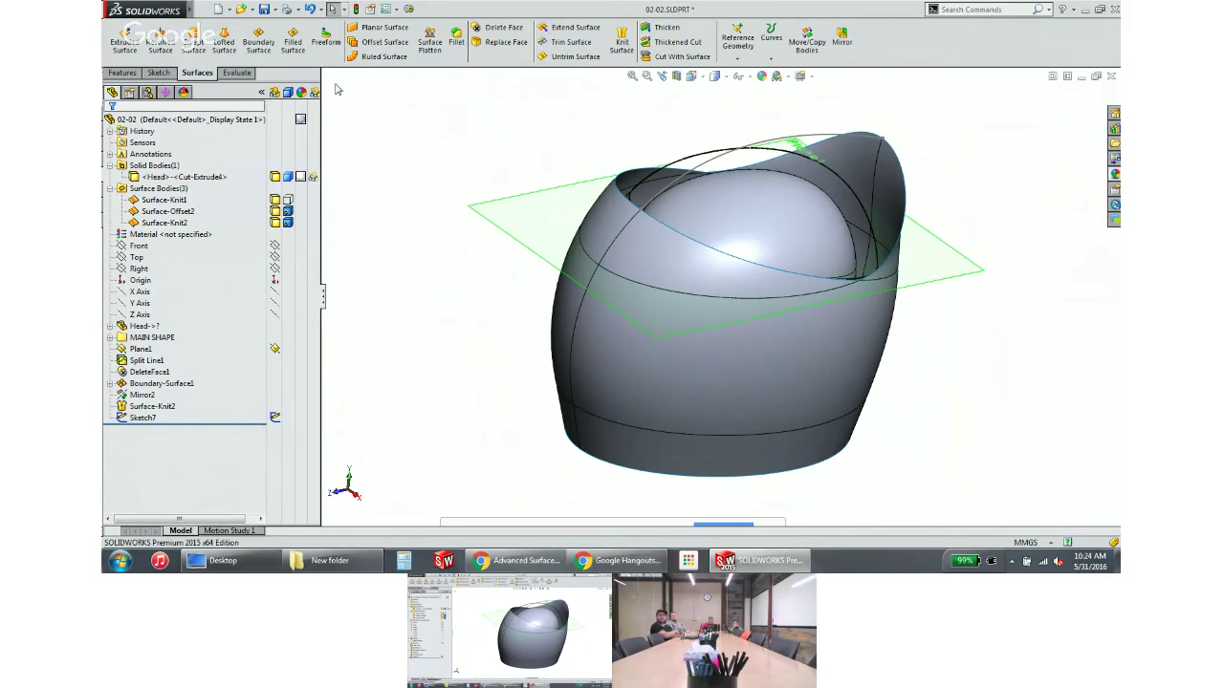
{"action": "left_click", "coordinate": [293, 42]}
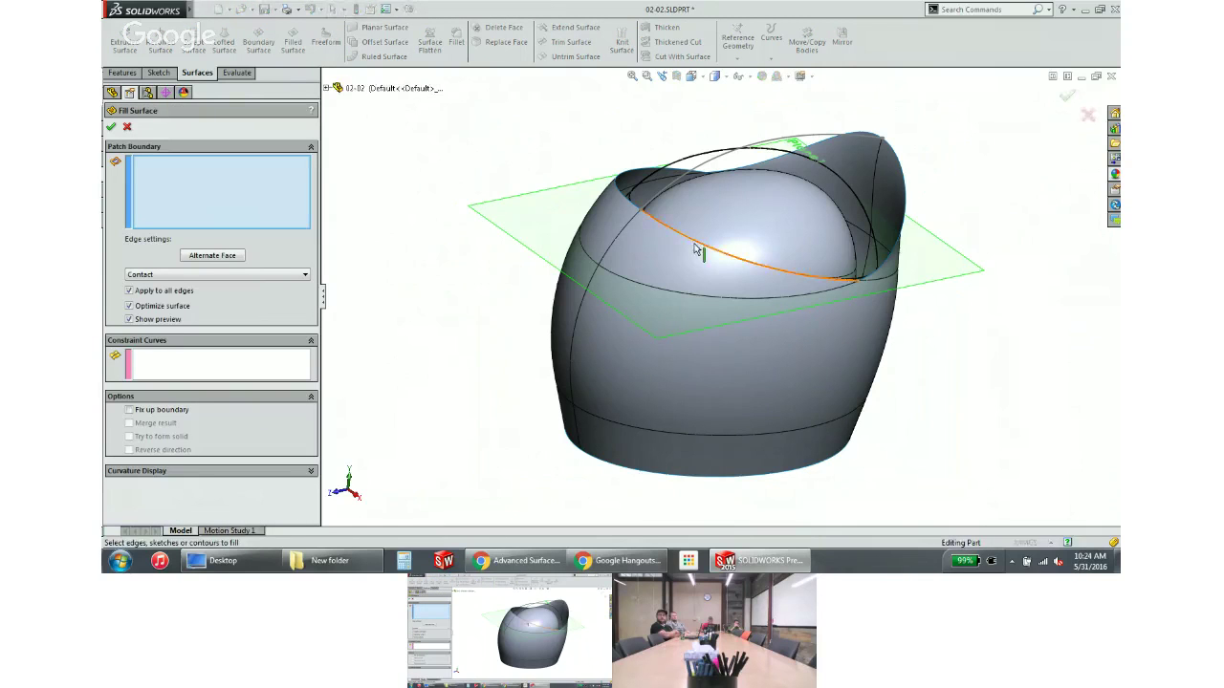
{"action": "left_click", "coordinate": [695, 251]}
{"action": "left_click", "coordinate": [904, 199]}
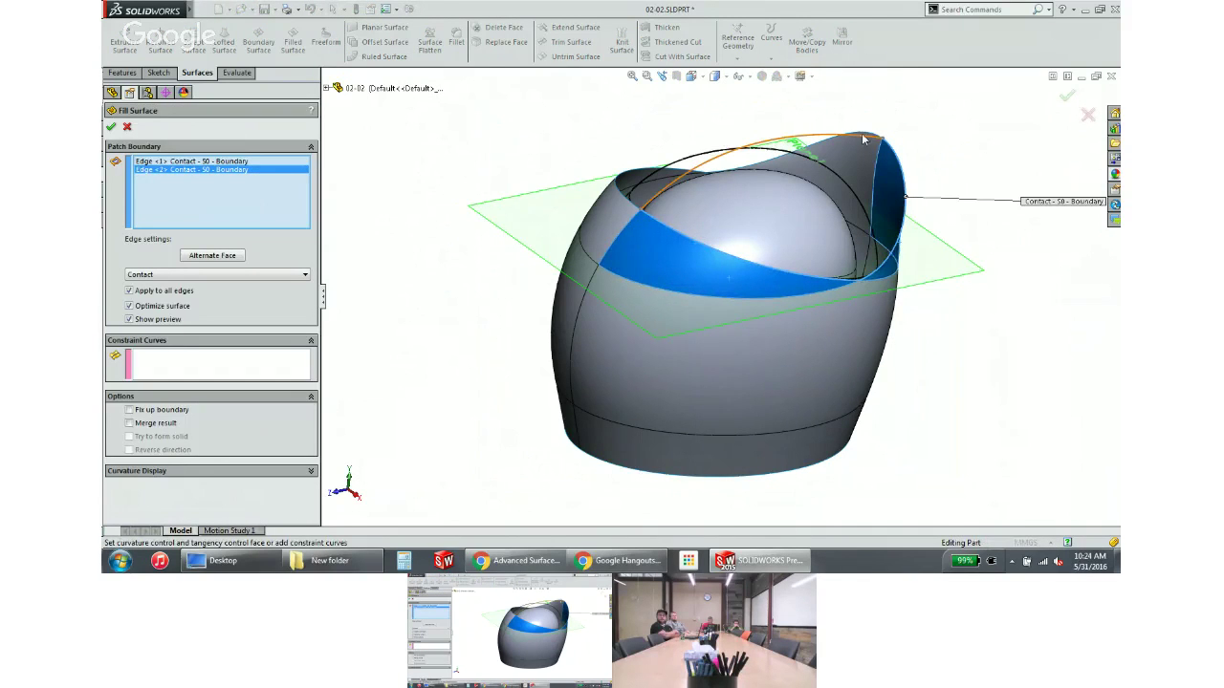
{"action": "left_click", "coordinate": [862, 139]}
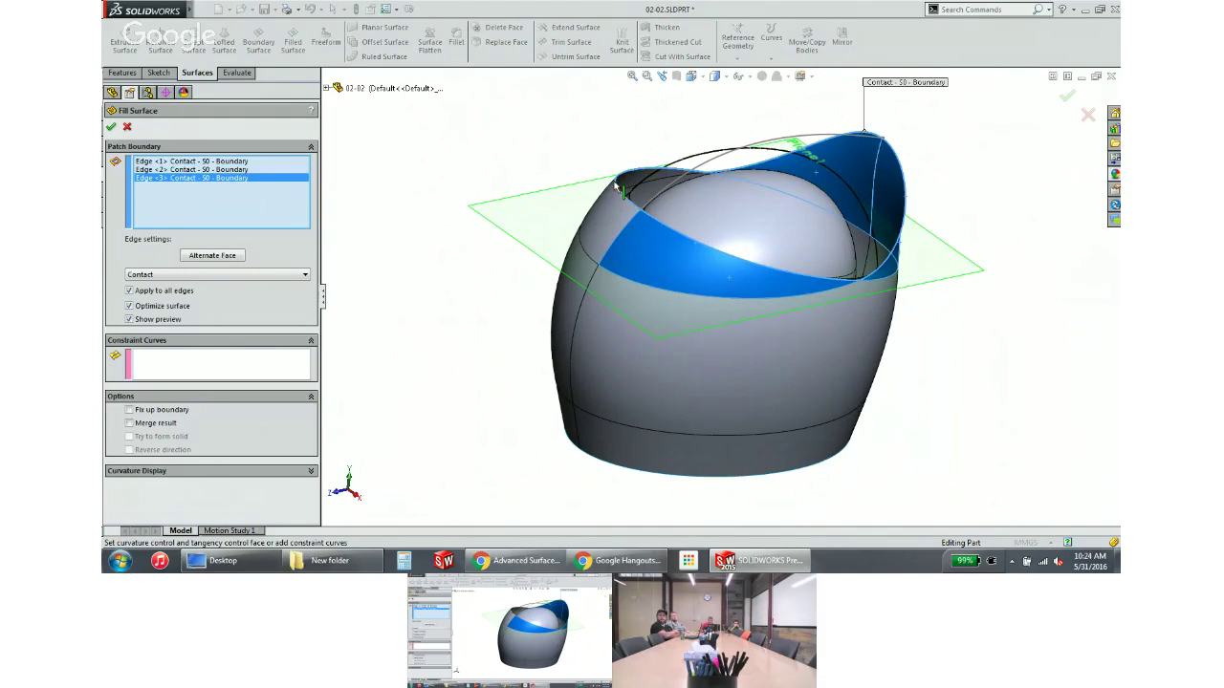
{"action": "left_click", "coordinate": [619, 186]}
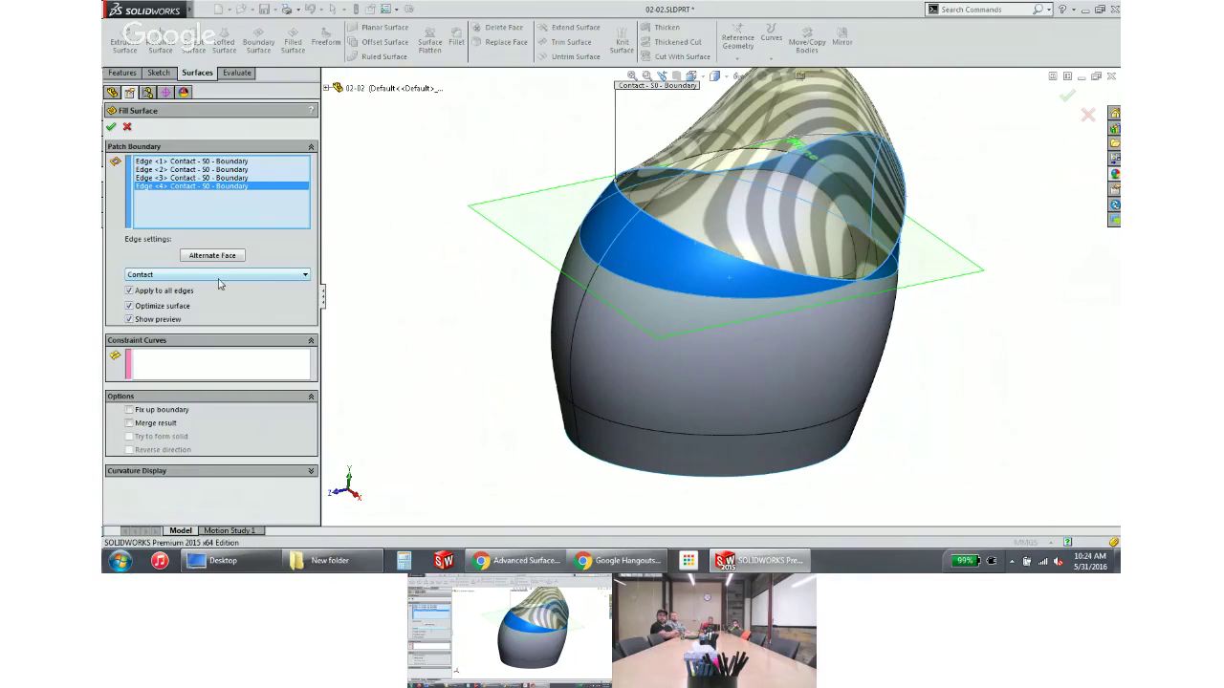
Turn off applying the edge setting to all edges and add the spline in Sketch7 as the fill's constraint curve
{"action": "middle_click_drag", "start_coordinate": [669, 241], "coordinate": [780, 260]}
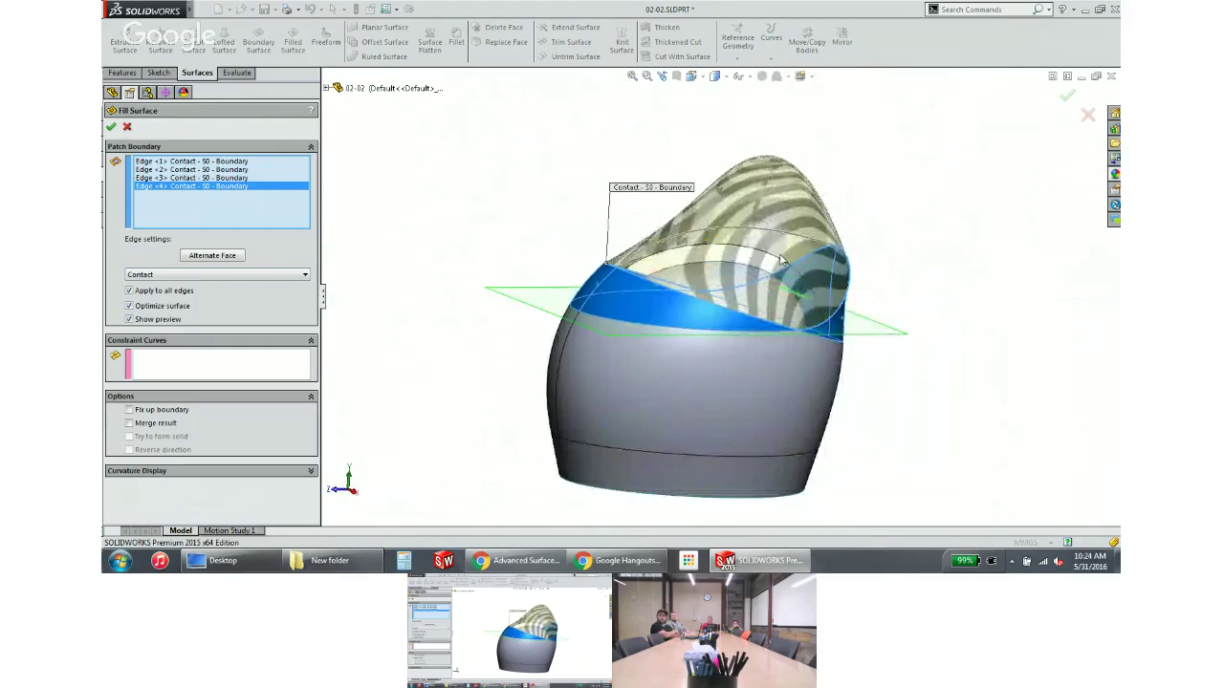
{"action": "left_click", "coordinate": [159, 296]}
{"action": "left_click", "coordinate": [200, 361]}
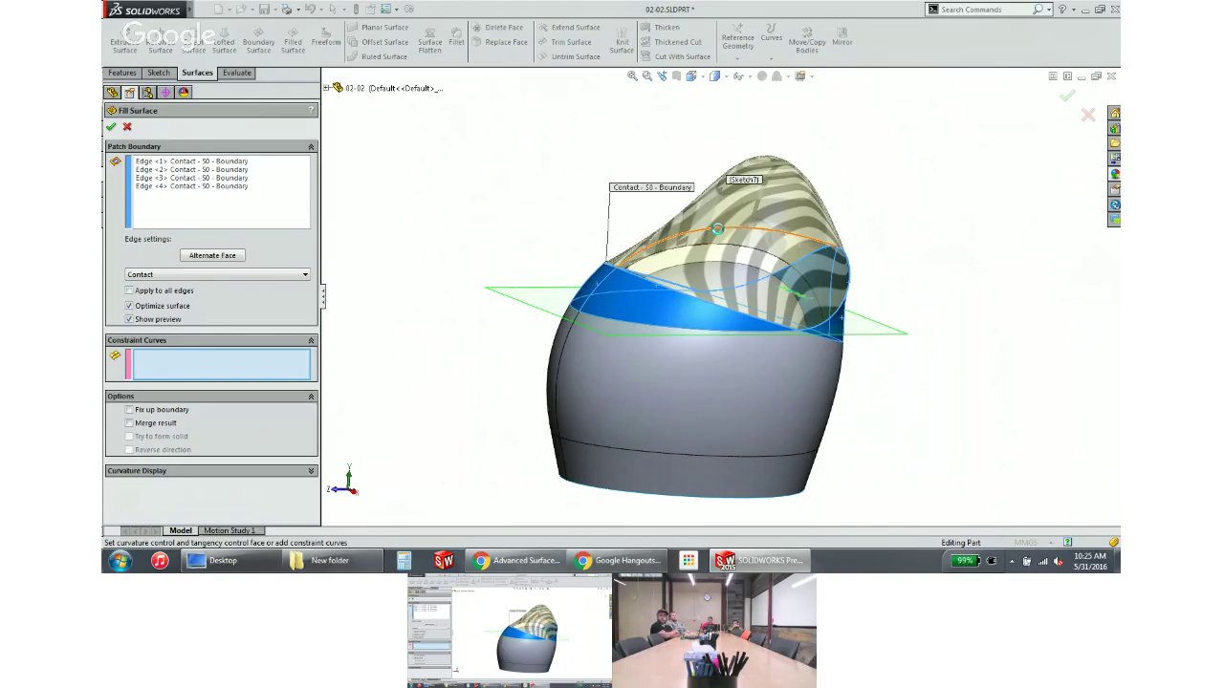
{"action": "left_click", "coordinate": [717, 229]}
{"action": "mouse_move", "coordinate": [732, 230]}
{"action": "middle_mouse_down"}
{"action": "mouse_move", "coordinate": [806, 211]}
{"action": "mouse_move", "coordinate": [804, 249]}
{"action": "middle_mouse_up"}
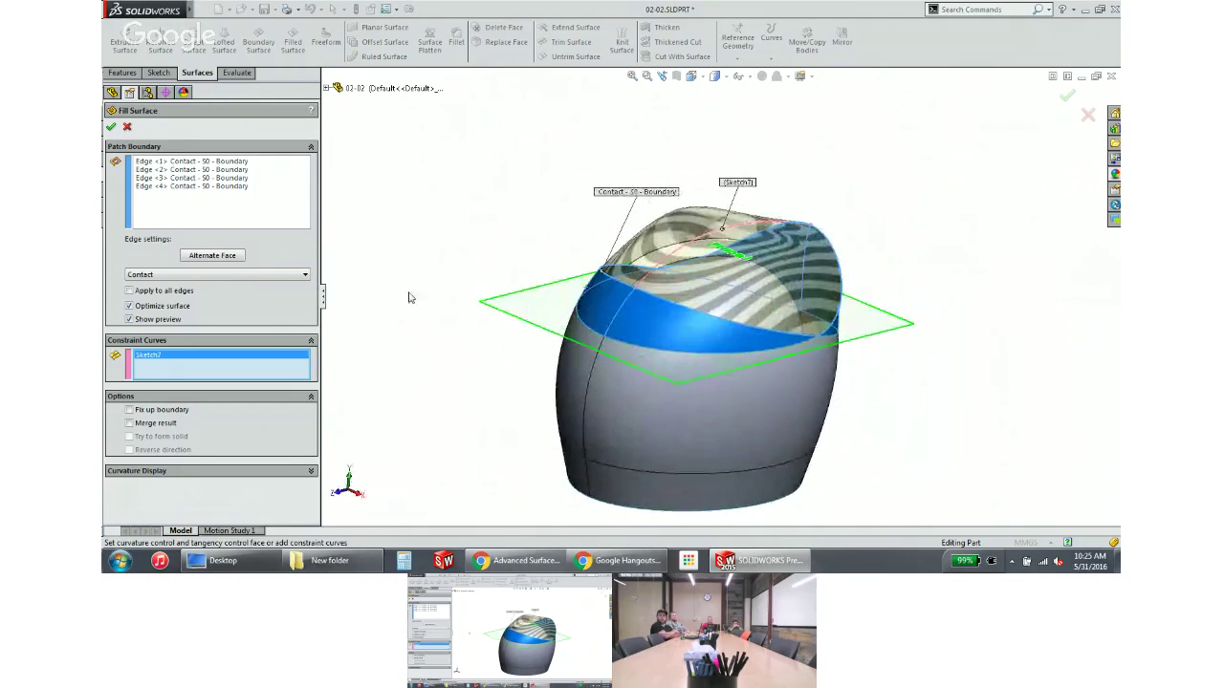
Set Edge 1 and Edge 4 of the patch boundary to Curvature and finish the filled surface
{"action": "left_click", "coordinate": [211, 168]}
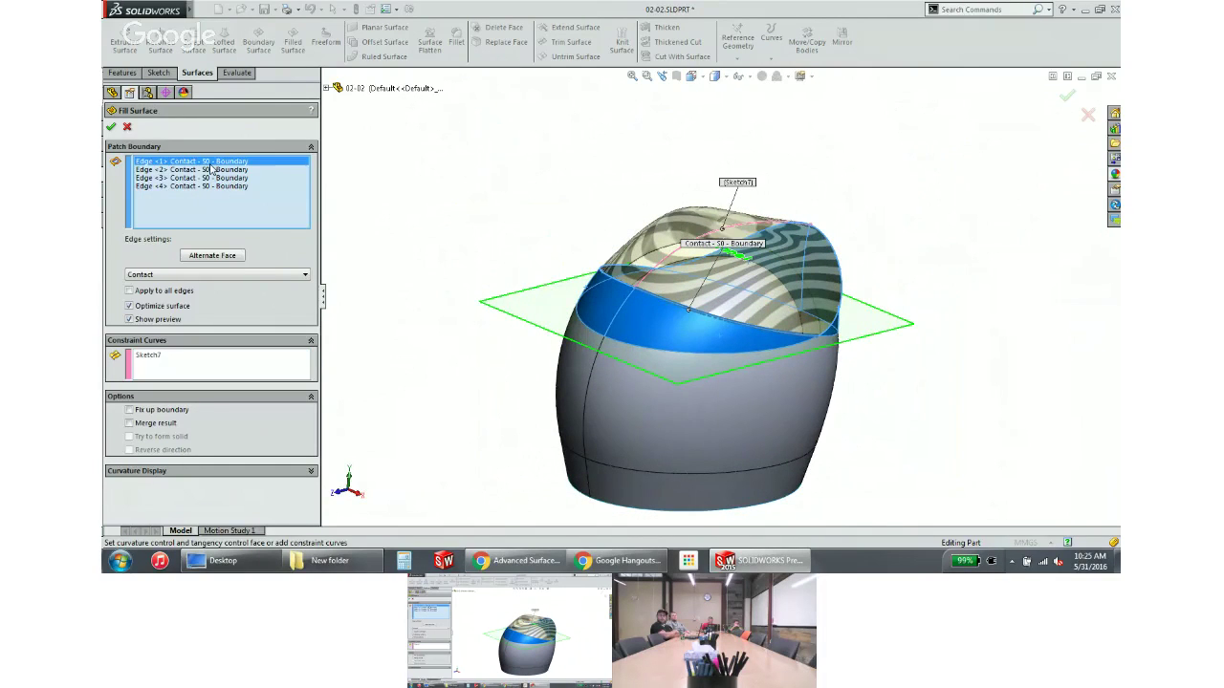
{"action": "left_click", "coordinate": [209, 170]}
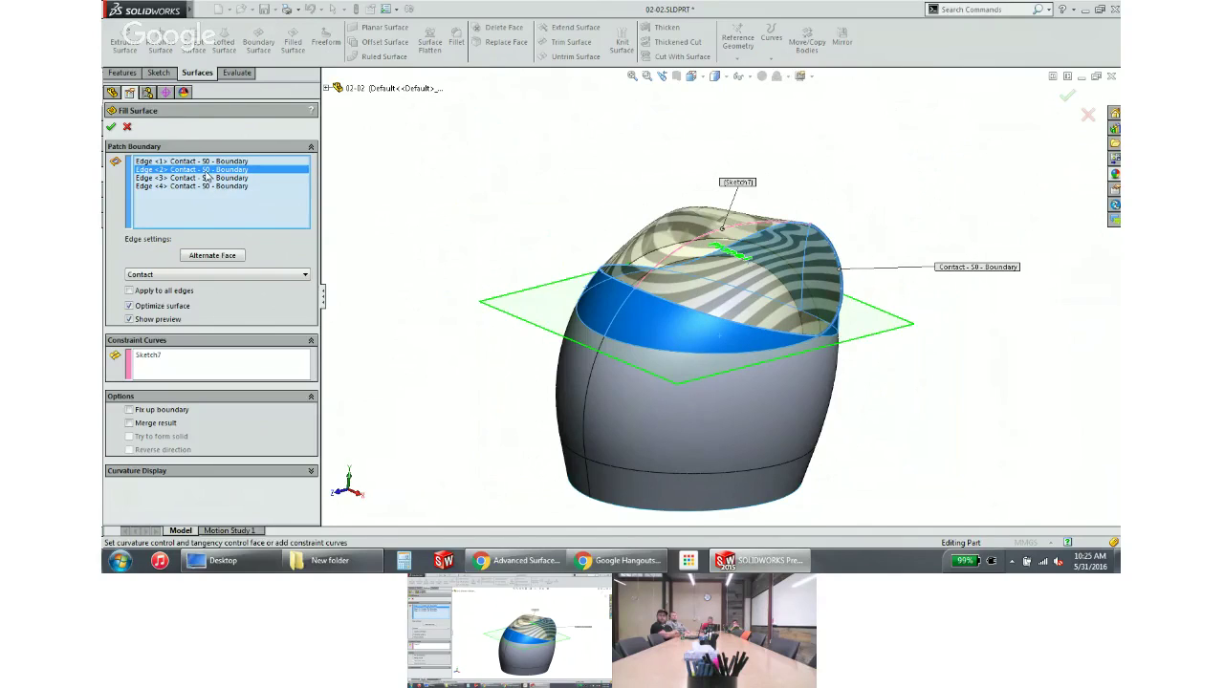
{"action": "key", "text": "Down"}
{"action": "key", "text": "Down"}
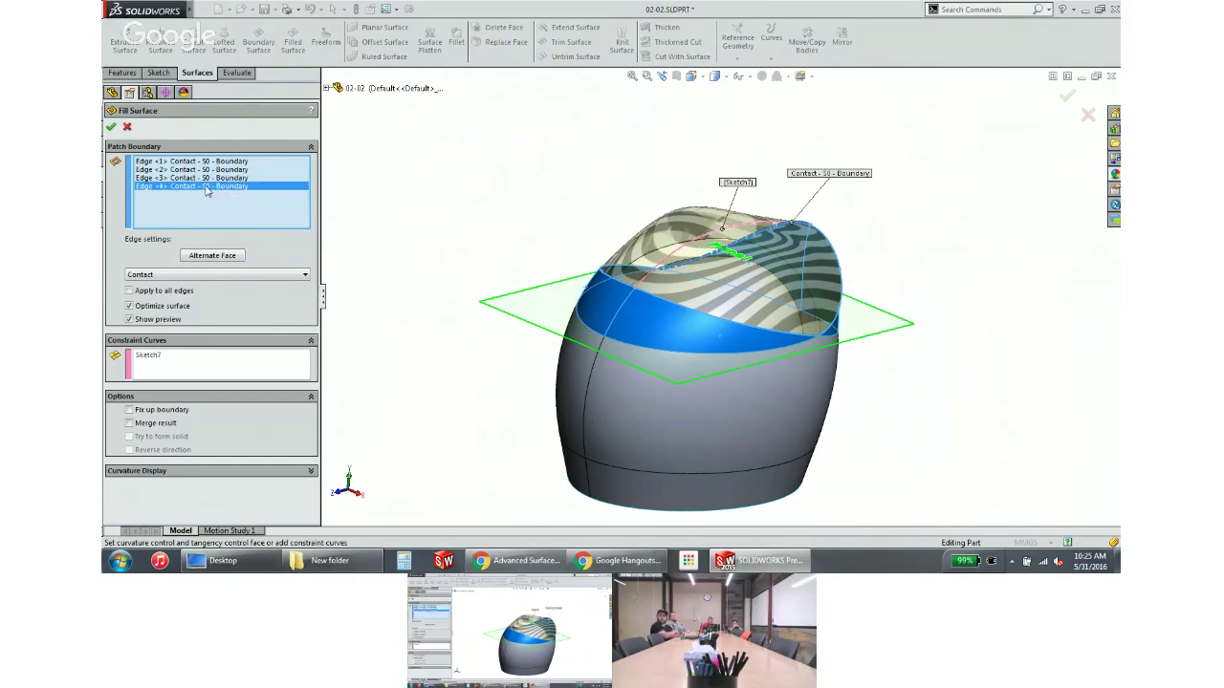
{"action": "left_click", "coordinate": [208, 161]}
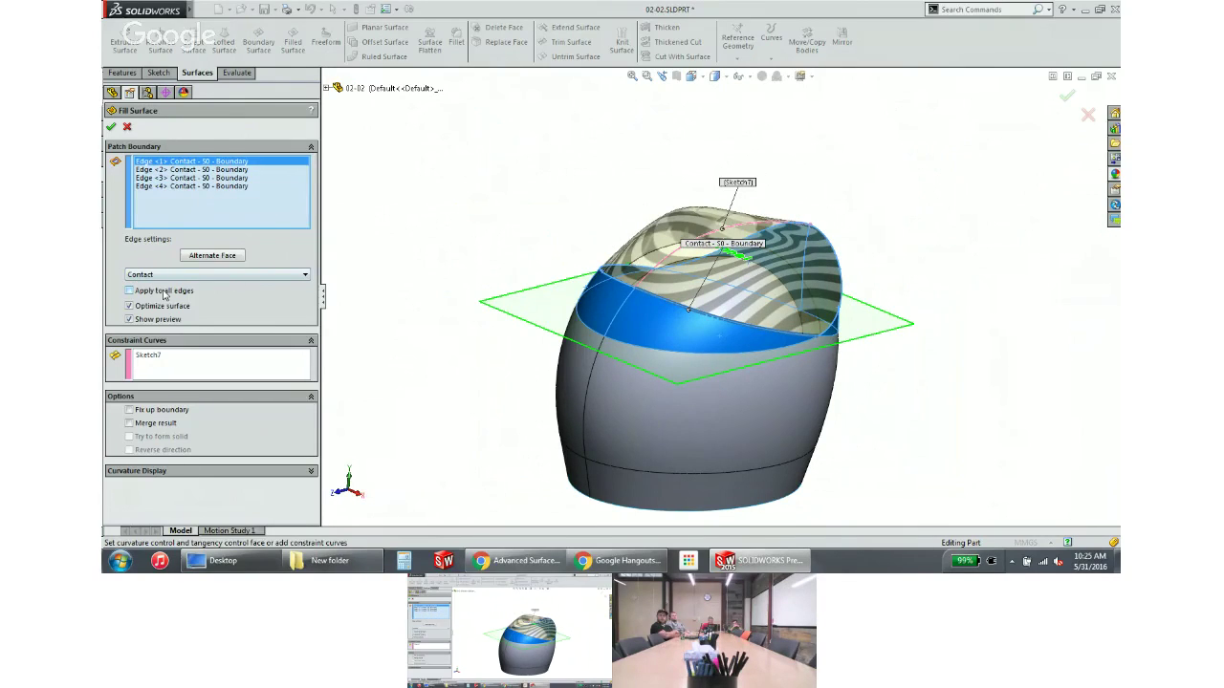
{"action": "left_click", "coordinate": [260, 276]}
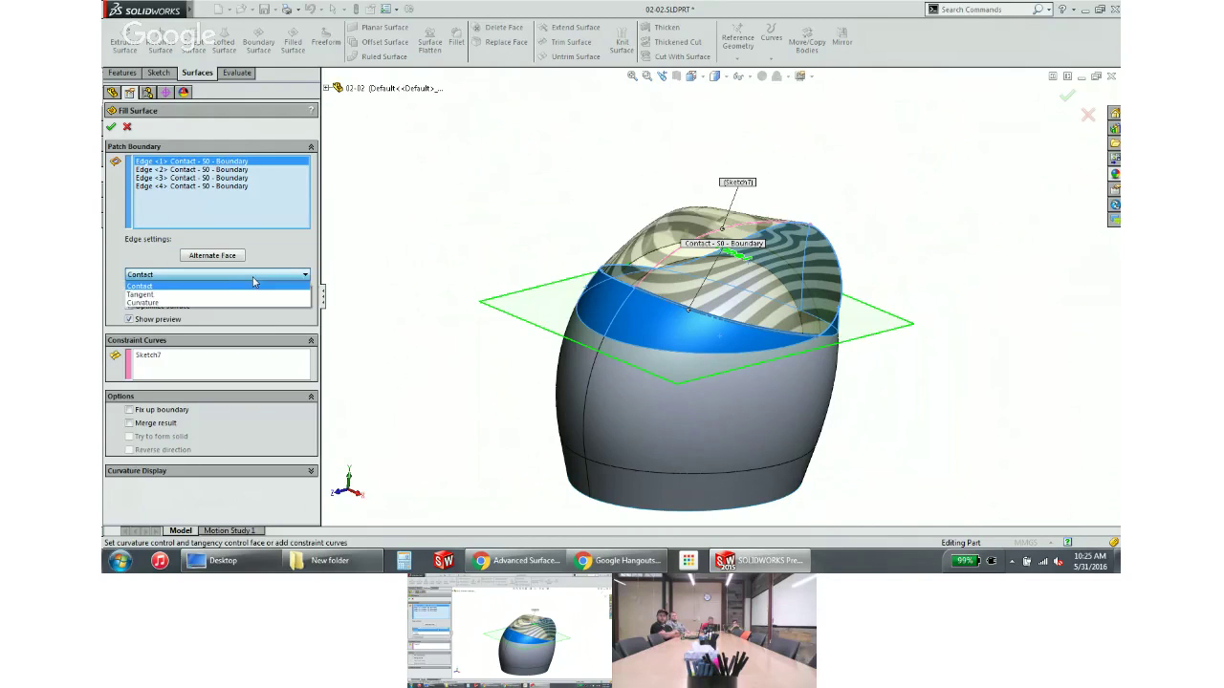
{"action": "left_click", "coordinate": [235, 303]}
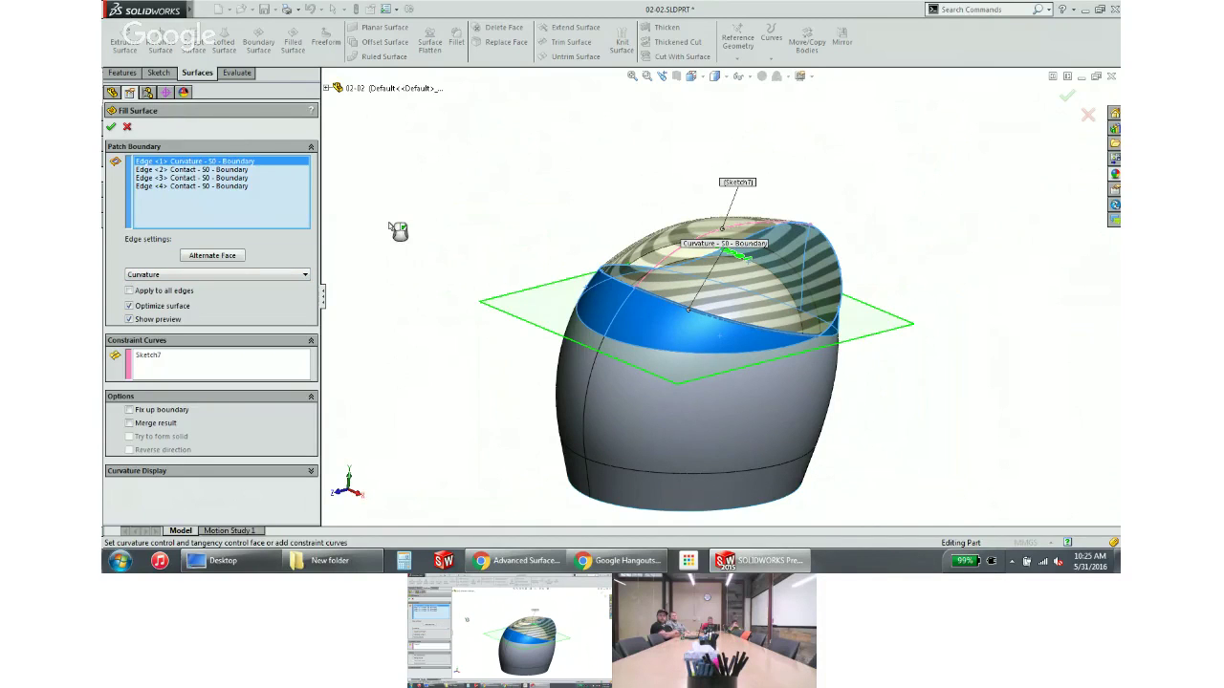
{"action": "left_click", "coordinate": [177, 186]}
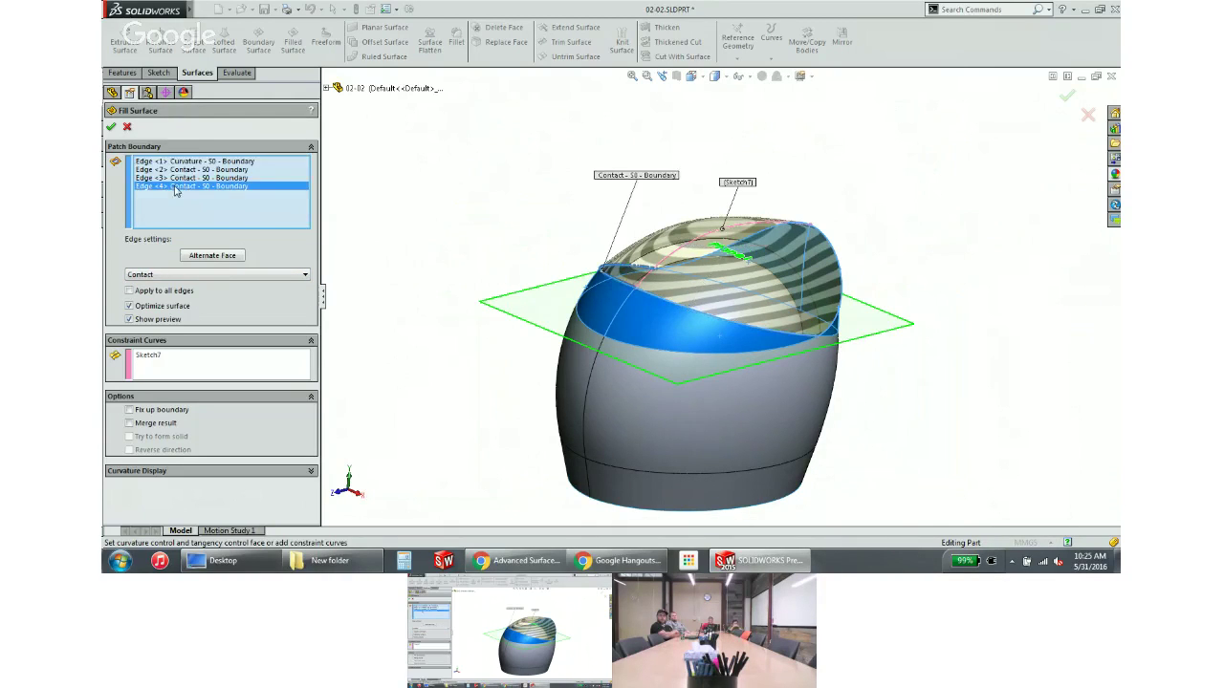
{"action": "left_click", "coordinate": [222, 275]}
{"action": "left_click", "coordinate": [219, 303]}
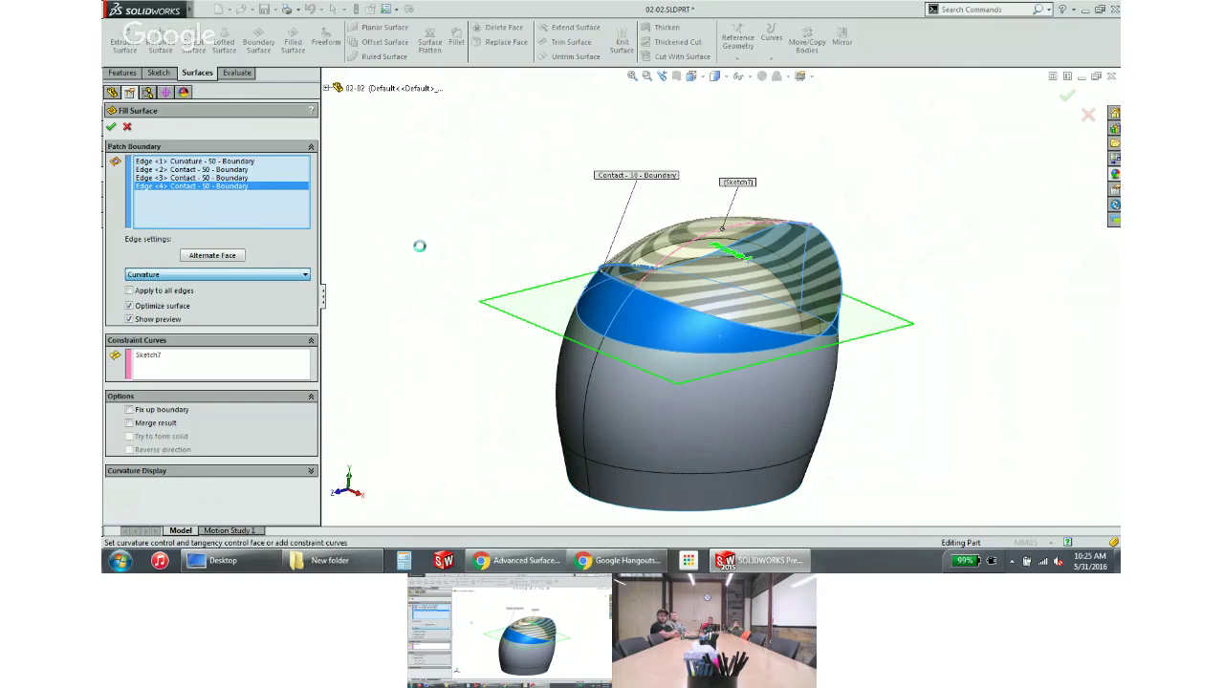
{"action": "middle_click_drag", "start_coordinate": [450, 292], "coordinate": [459, 249]}
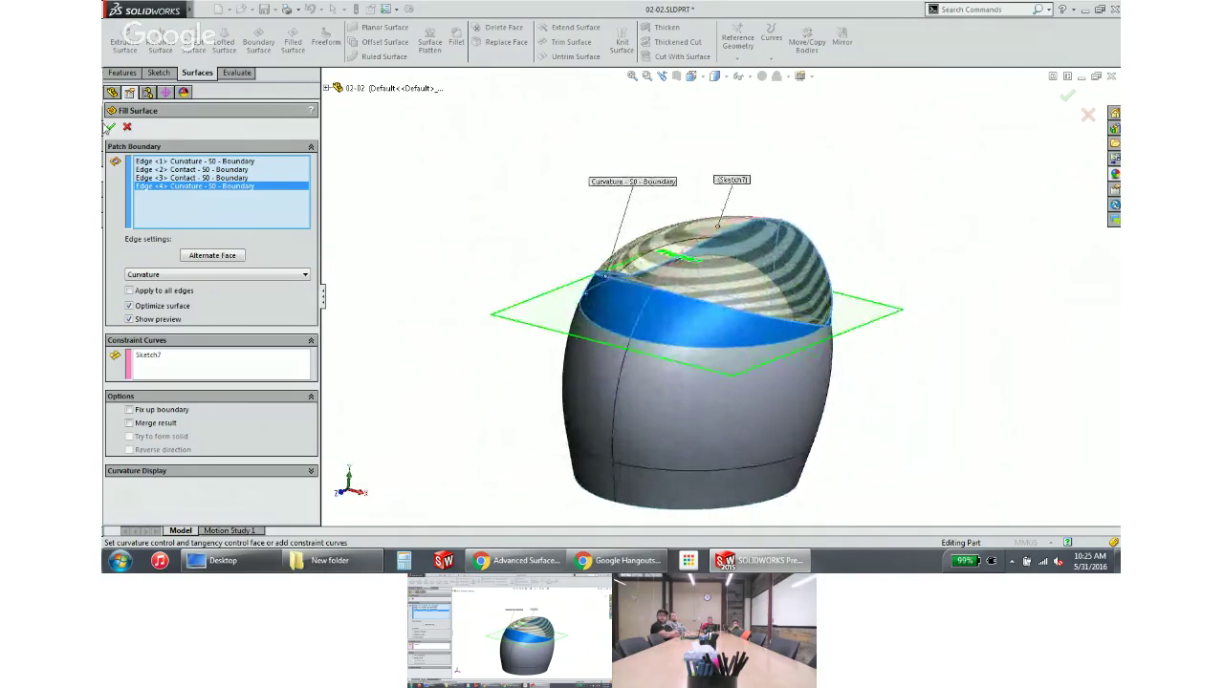
{"action": "key", "text": "Return"}
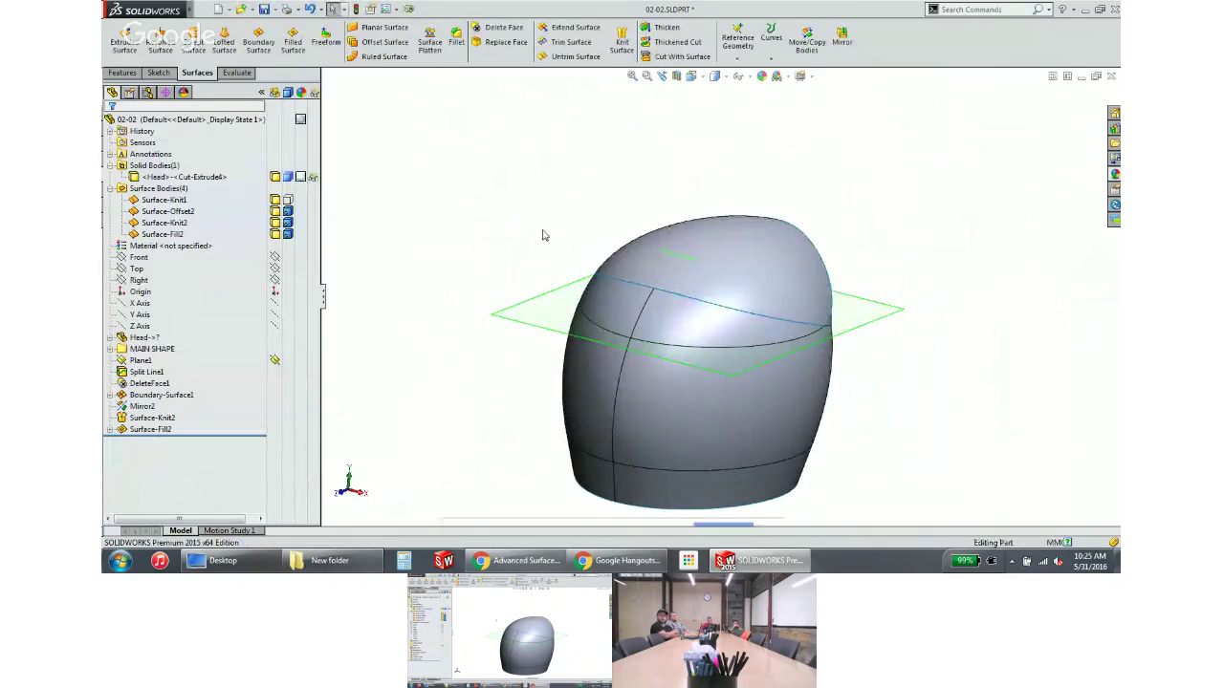
{"action": "middle_click_drag", "start_coordinate": [544, 235], "coordinate": [513, 243]}
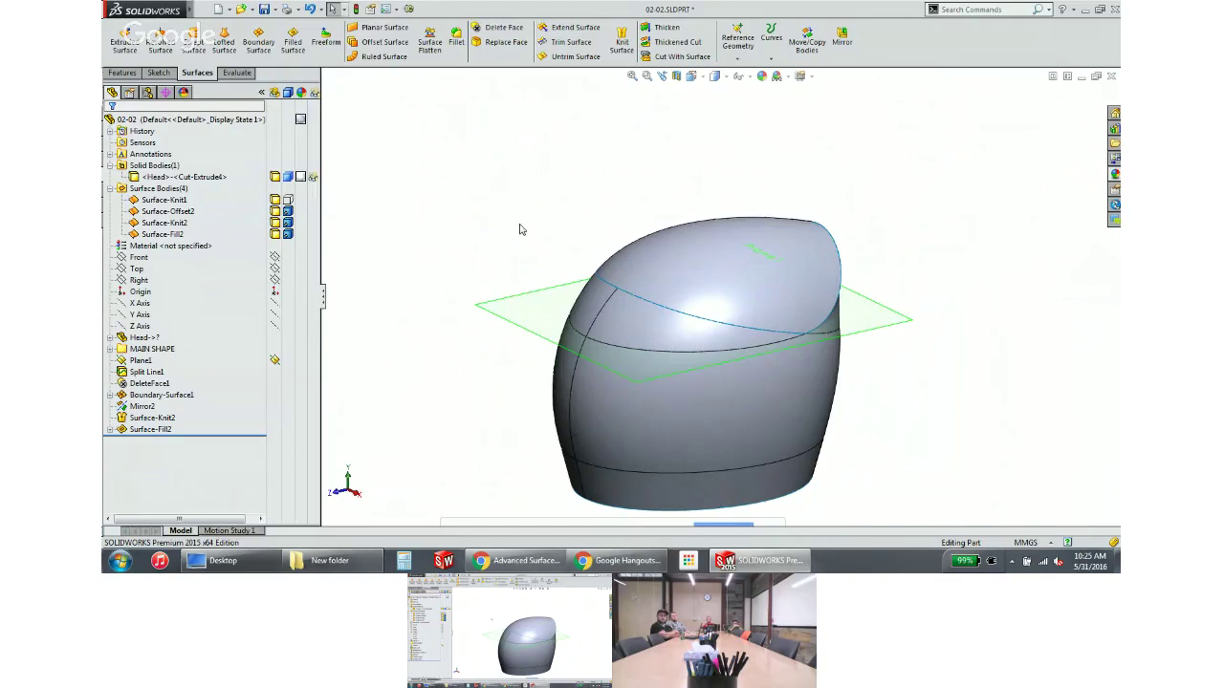
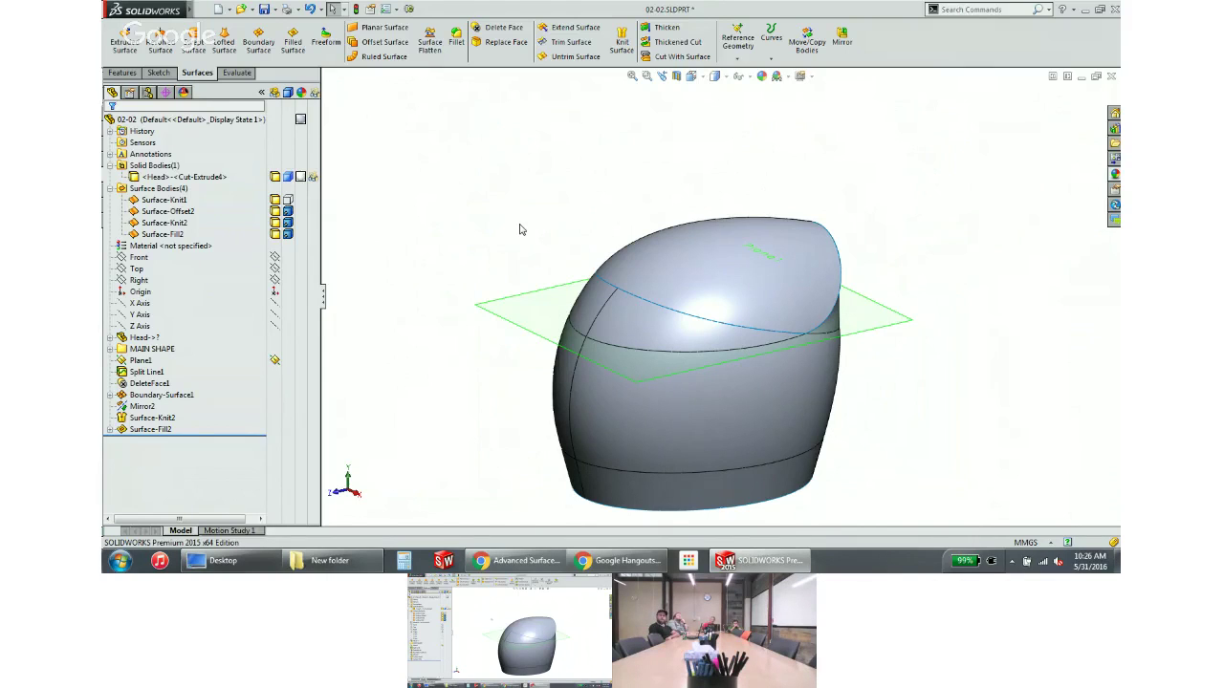
Start a Freeform on the filled dome face and add a lengthwise control curve near its middle
{"action": "left_click", "coordinate": [760, 266]}
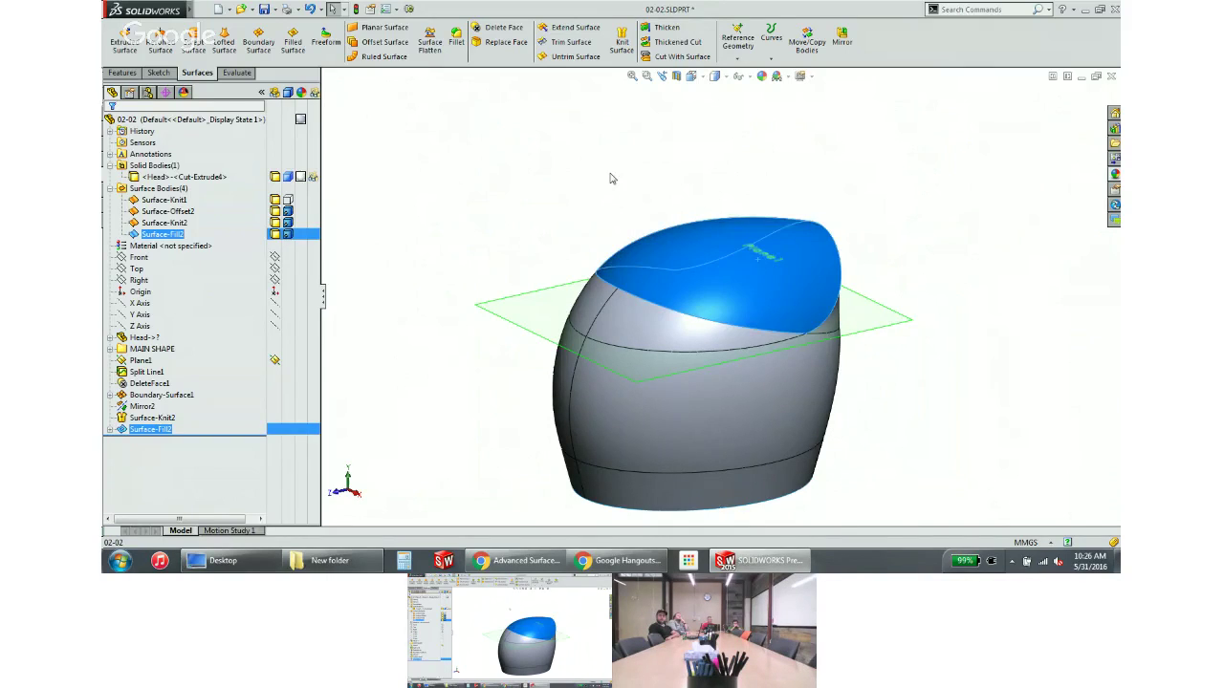
{"action": "middle_click_drag", "start_coordinate": [612, 179], "coordinate": [602, 169]}
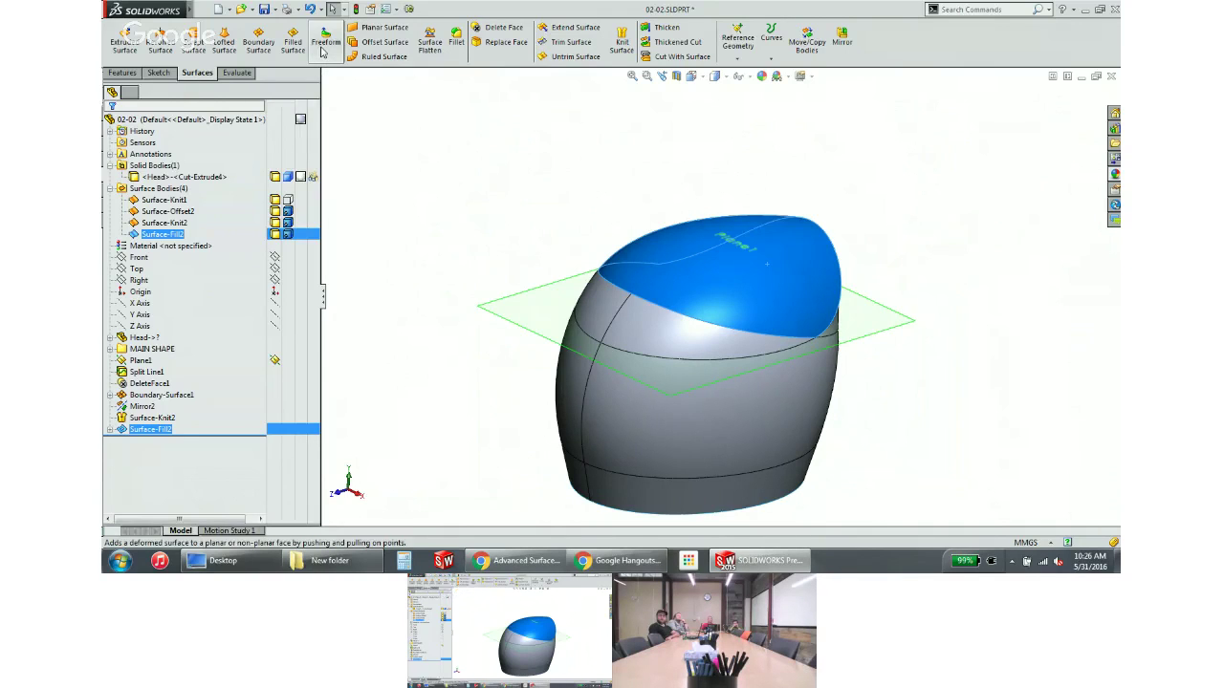
{"action": "left_click", "coordinate": [323, 48]}
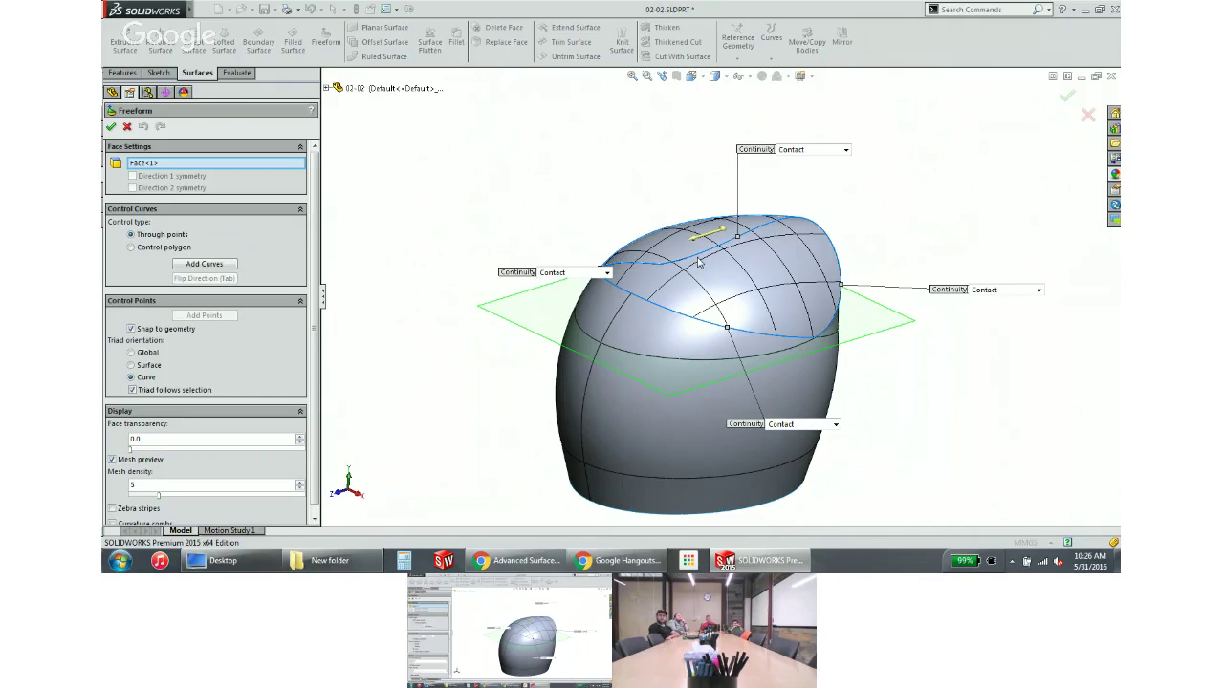
{"action": "middle_click_drag", "start_coordinate": [662, 212], "coordinate": [631, 220]}
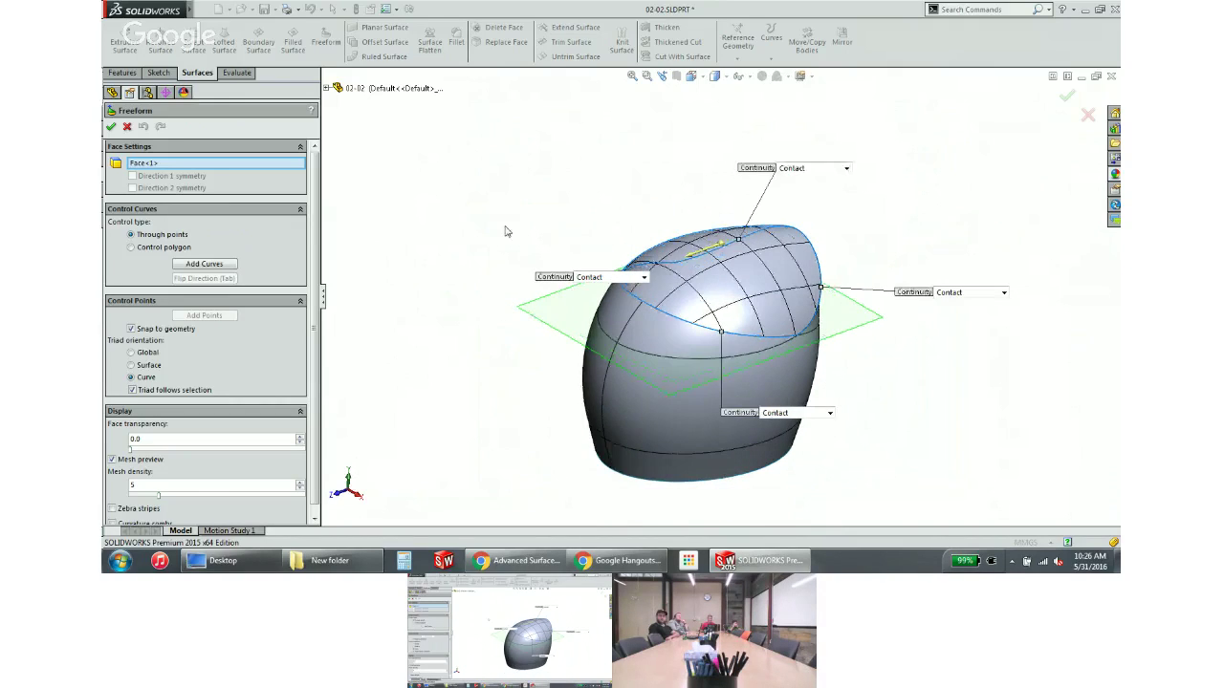
{"action": "left_click", "coordinate": [205, 264]}
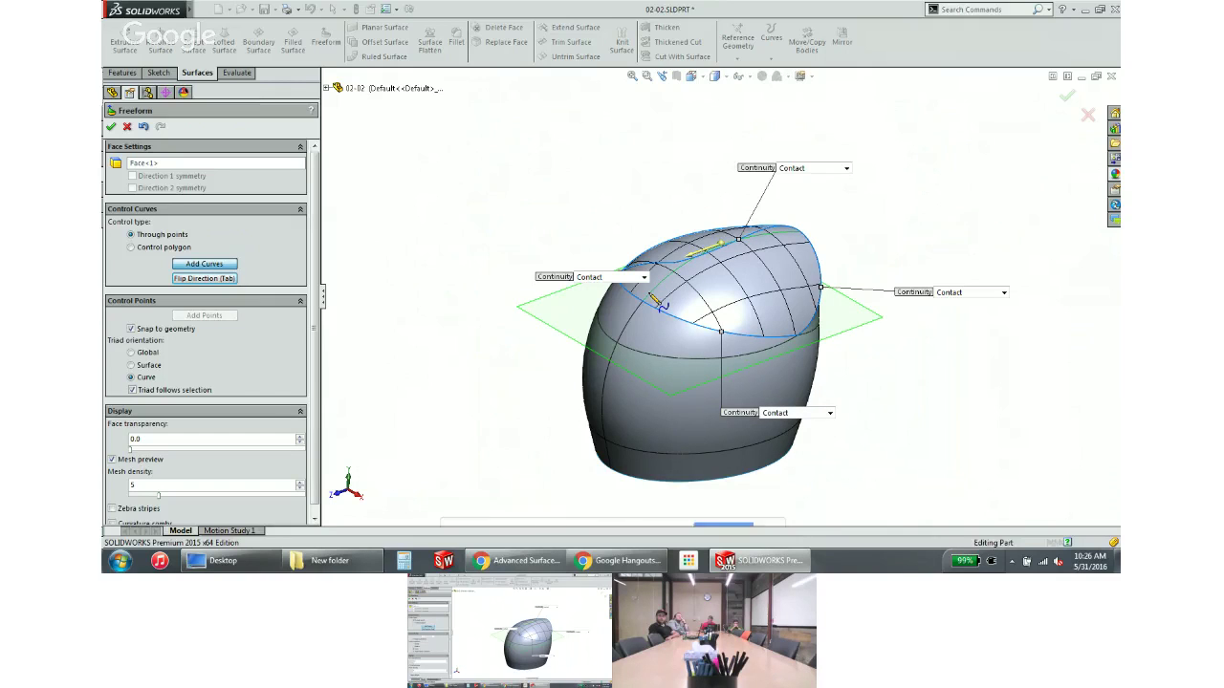
{"action": "left_click", "coordinate": [659, 302]}
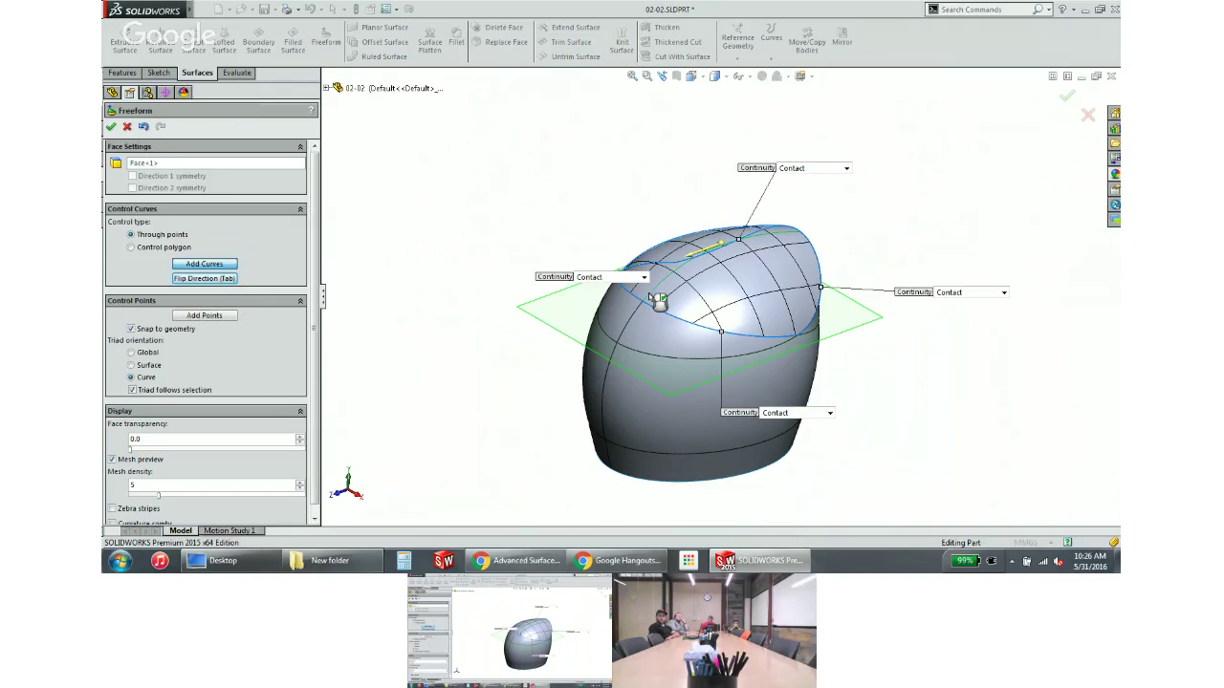
Add control points along the control curve and move the rearmost one down to about -7.65, -7.74 and 0.32 mm
{"action": "left_click", "coordinate": [225, 318]}
{"action": "left_click", "coordinate": [765, 245]}
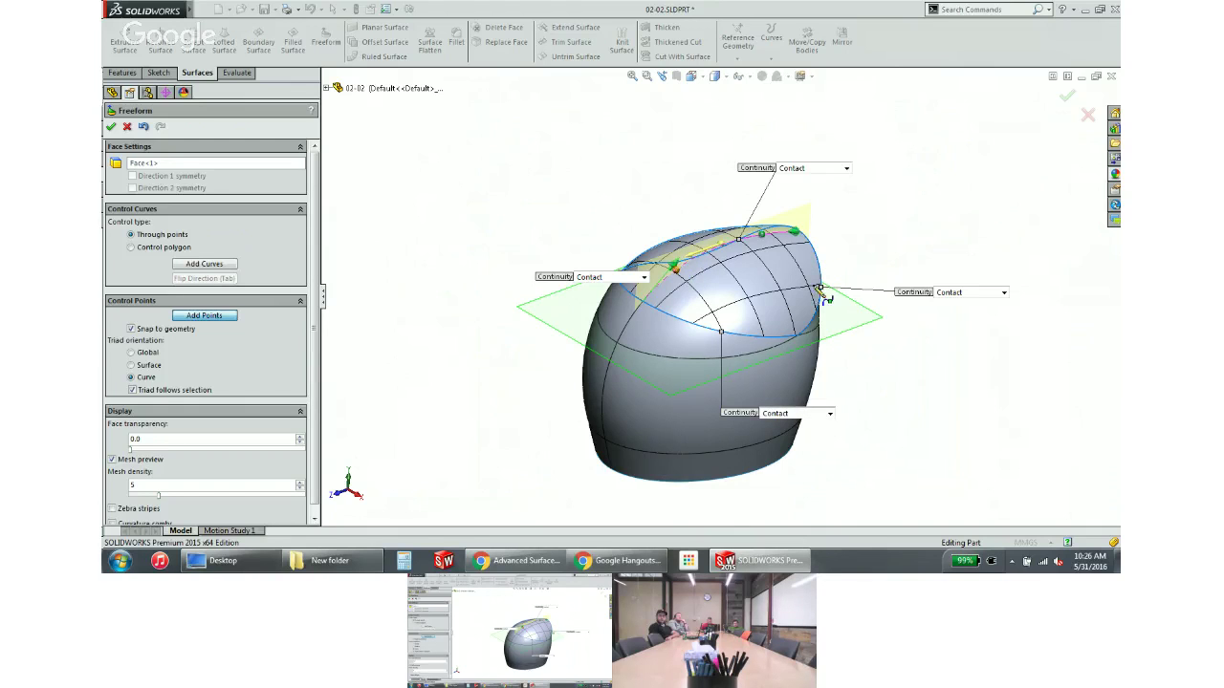
{"action": "left_click", "coordinate": [817, 290]}
{"action": "scroll", "coordinate": [790, 253], "scroll_direction": "down", "scroll_amount": 5}
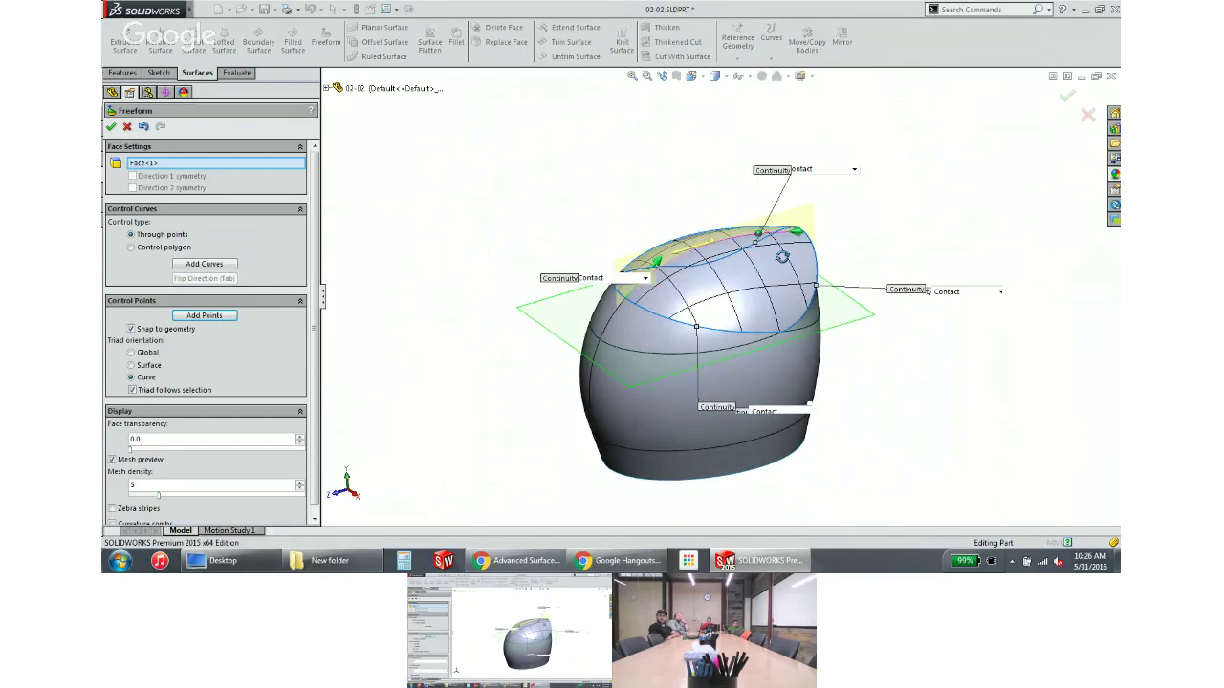
{"action": "left_click", "coordinate": [782, 234]}
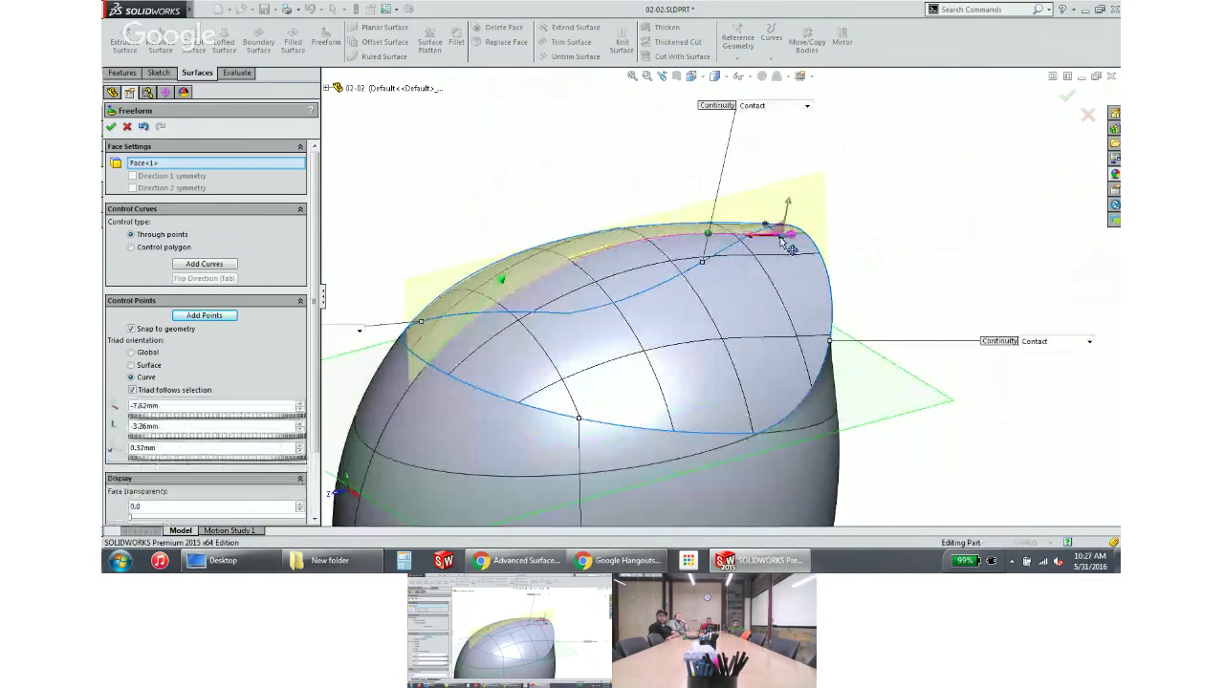
{"action": "left_click_drag", "start_coordinate": [781, 246], "coordinate": [778, 244]}
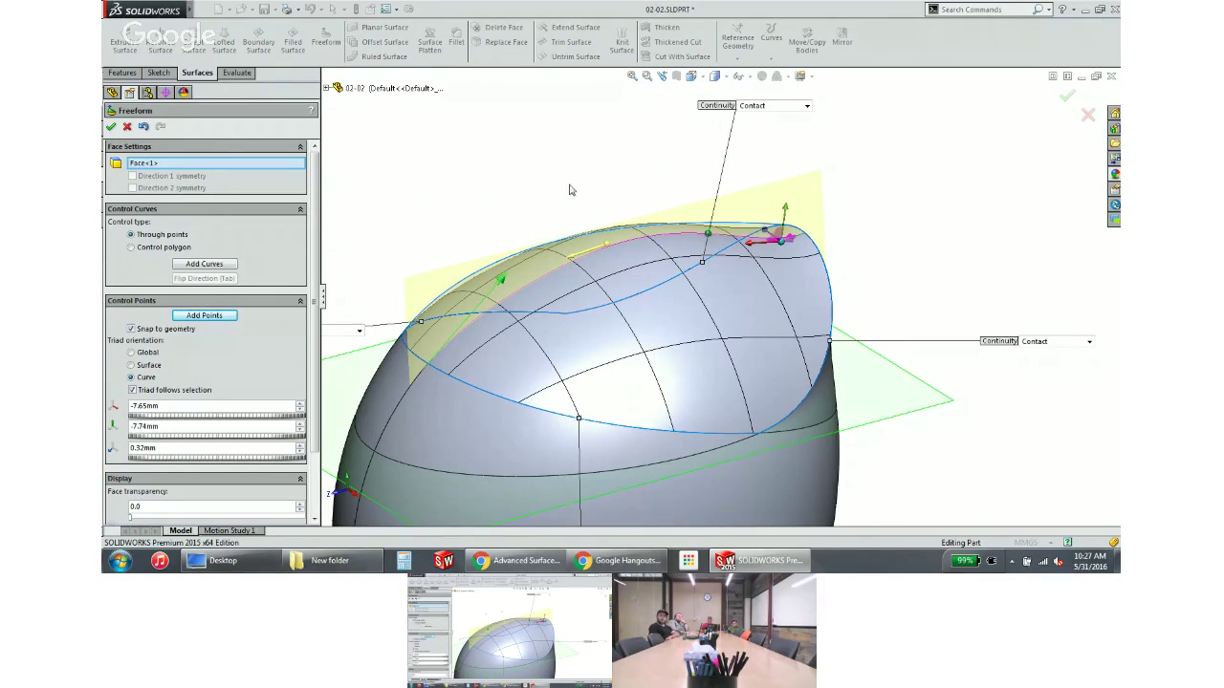
Pull the middle control point up to about 43.88, 26.79 and 0.46 mm, and undo that move
{"action": "left_click_drag", "start_coordinate": [709, 233], "coordinate": [694, 181]}
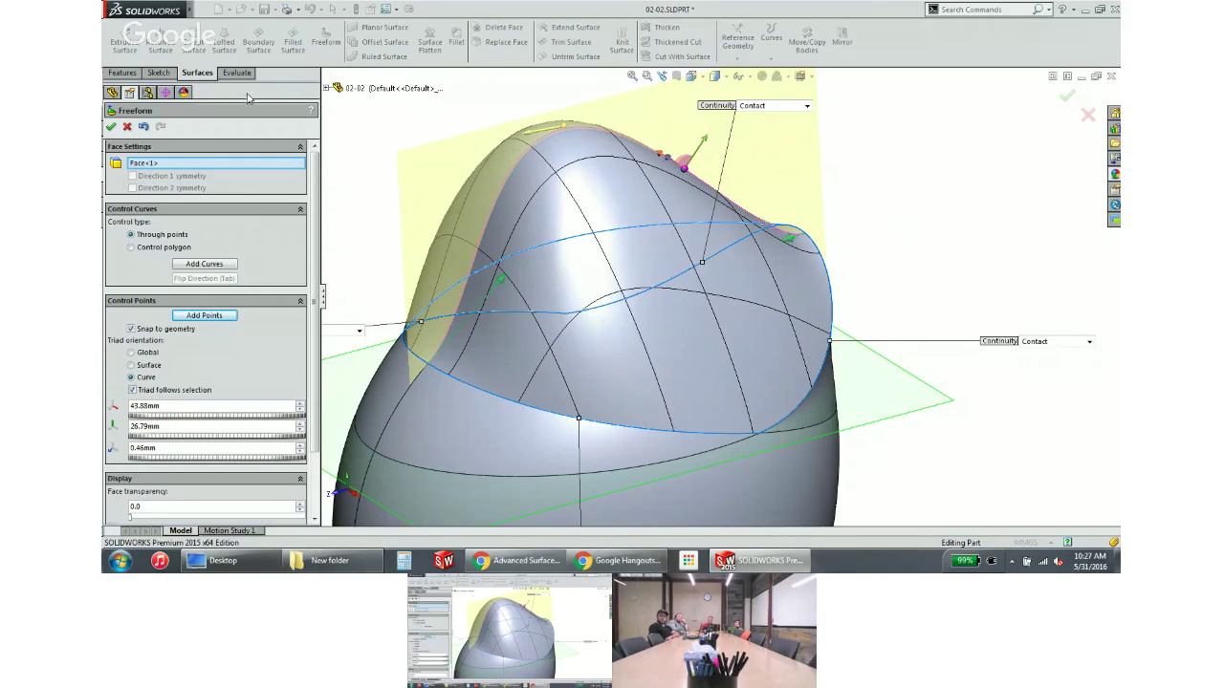
{"action": "left_click", "coordinate": [143, 126]}
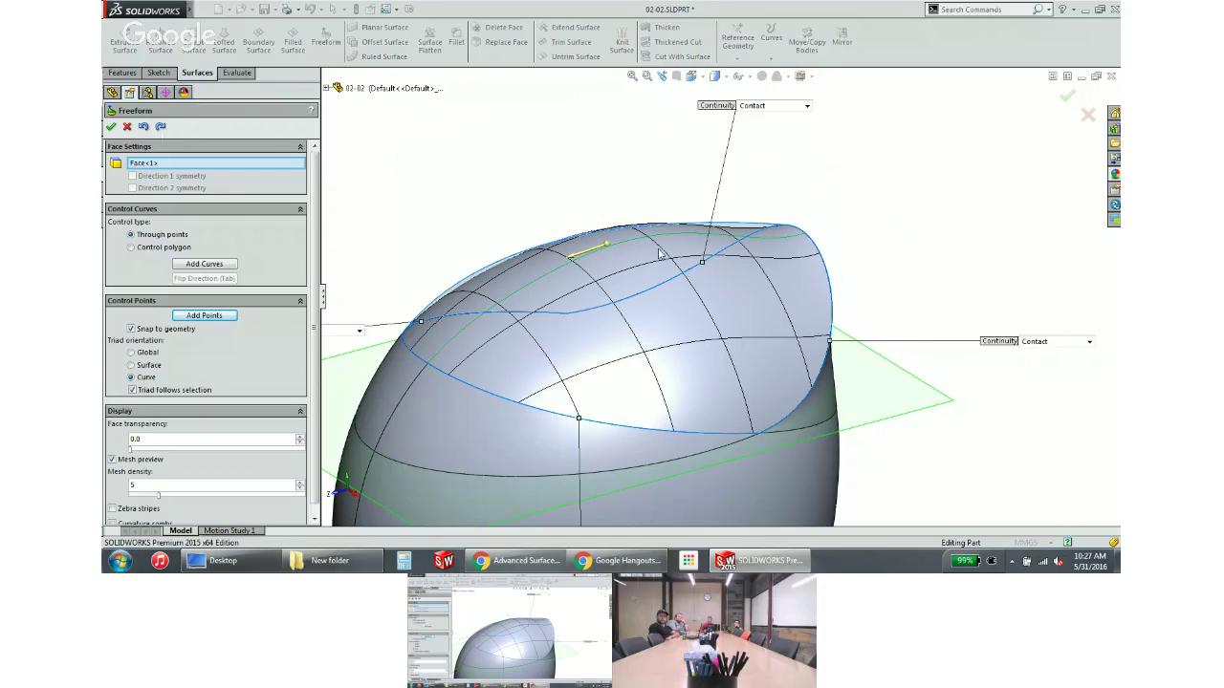
Reselect the control curve's middle point, nudge it slightly with its triad, and finish the Freeform
{"action": "left_click", "coordinate": [674, 237]}
{"action": "left_click", "coordinate": [709, 235]}
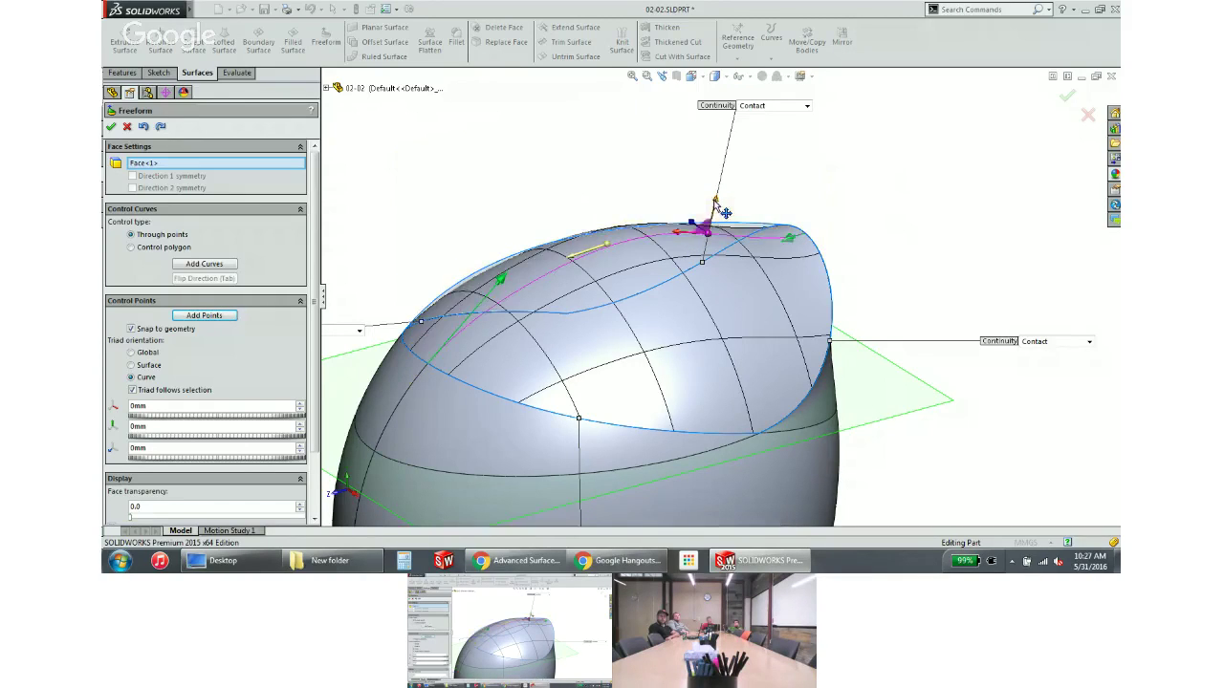
{"action": "left_click_drag", "start_coordinate": [725, 212], "coordinate": [705, 227]}
{"action": "left_click", "coordinate": [649, 177]}
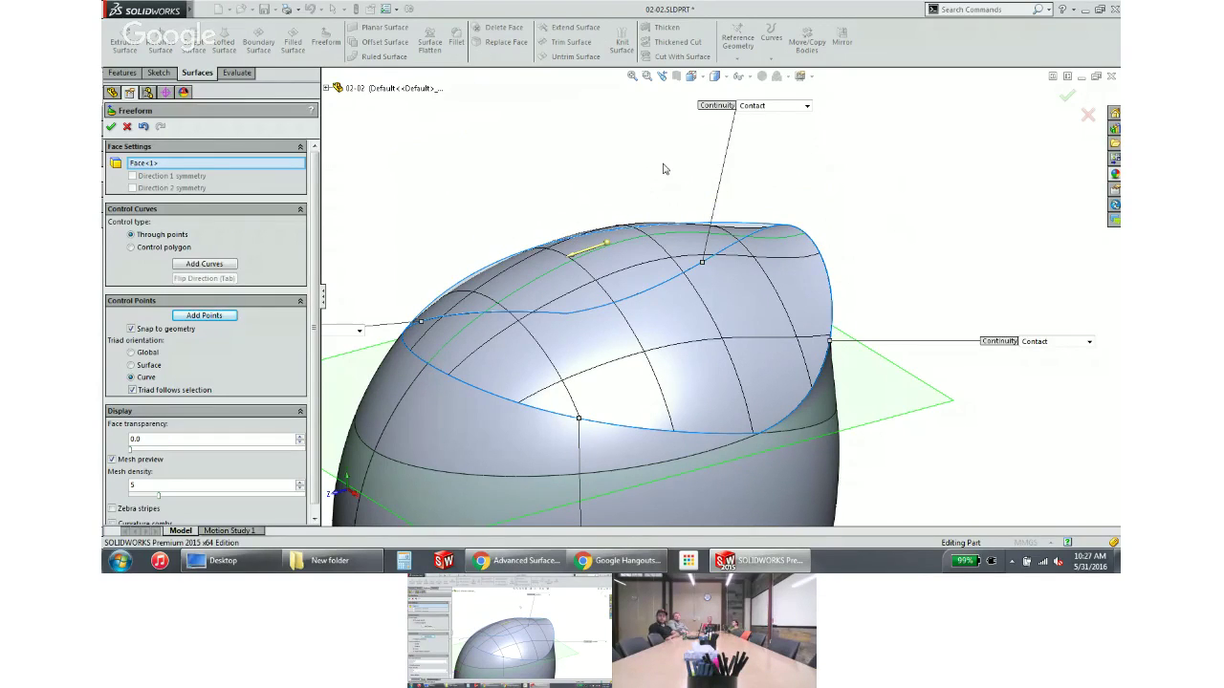
{"action": "left_click", "coordinate": [111, 126]}
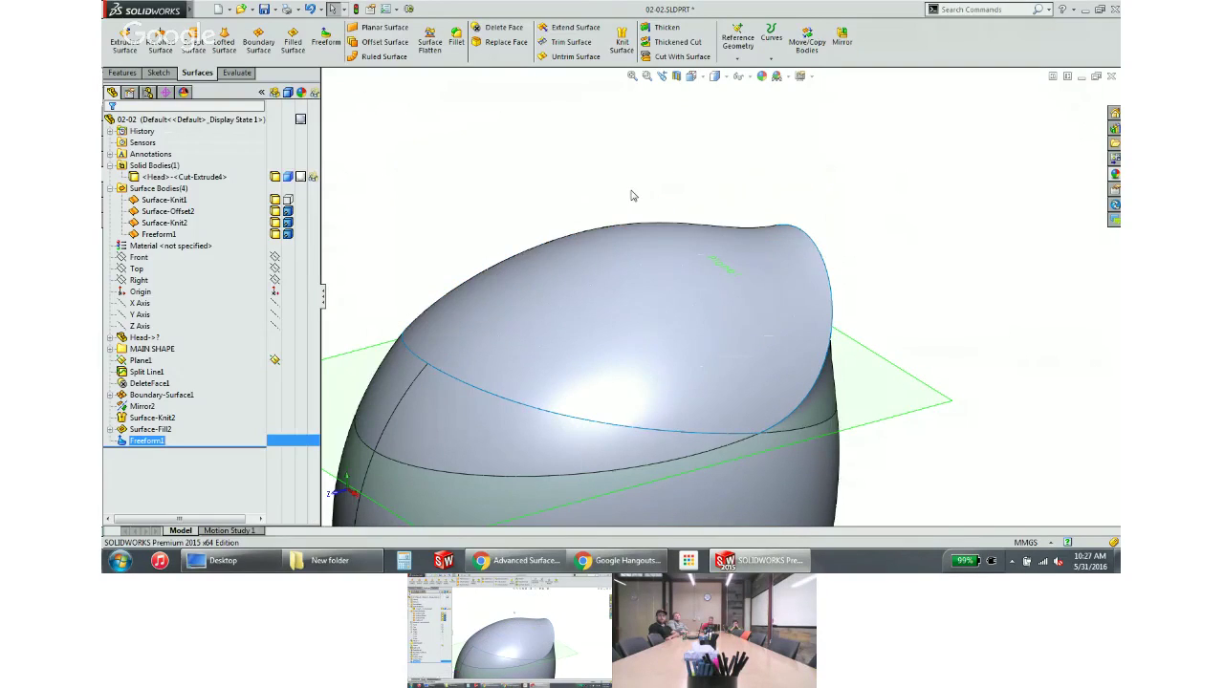
Examine the reshaped dome, its crest and the open underside of the shell from several angles
{"action": "middle_click_drag", "start_coordinate": [631, 196], "coordinate": [716, 277]}
{"action": "scroll", "coordinate": [660, 196], "scroll_direction": "down", "scroll_amount": 3}
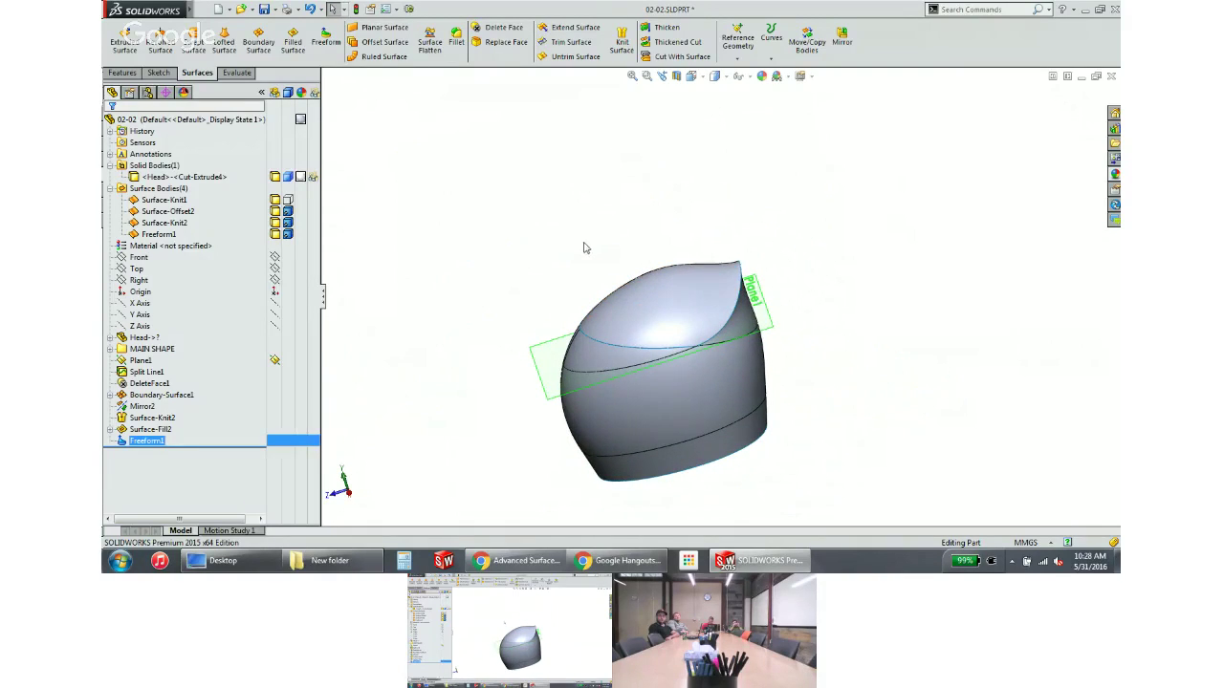
{"action": "left_click", "coordinate": [585, 247]}
{"action": "middle_click_drag", "start_coordinate": [584, 268], "coordinate": [571, 169]}
{"action": "scroll", "coordinate": [655, 386], "scroll_direction": "down", "scroll_amount": 3}
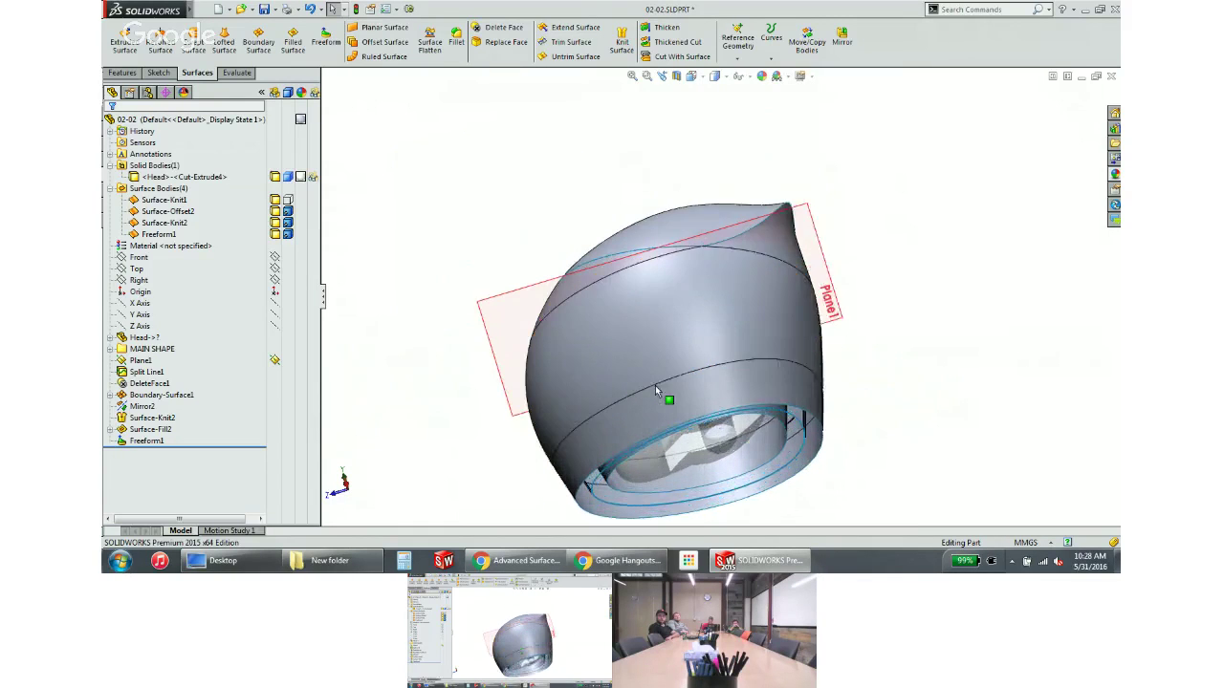
{"action": "scroll", "coordinate": [655, 385], "scroll_direction": "down", "scroll_amount": 3}
{"action": "scroll", "coordinate": [622, 497], "scroll_direction": "up", "scroll_amount": 2}
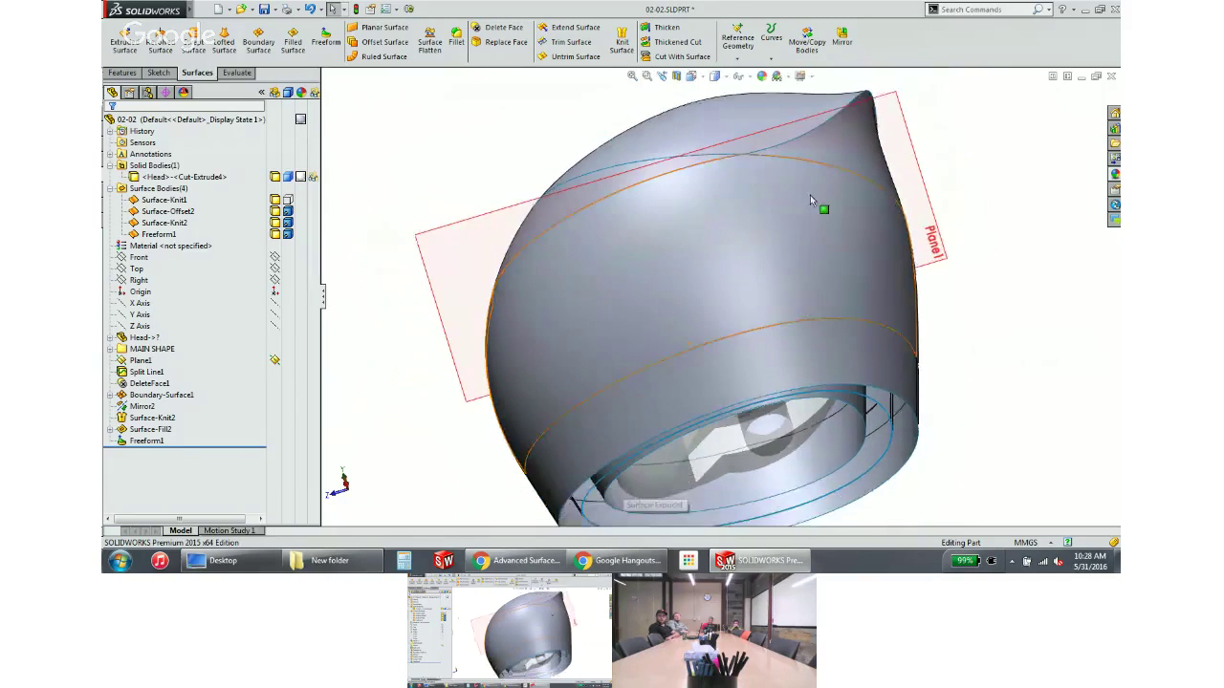
{"action": "scroll", "coordinate": [810, 201], "scroll_direction": "up", "scroll_amount": 2}
{"action": "middle_click_drag", "start_coordinate": [810, 201], "coordinate": [603, 176]}
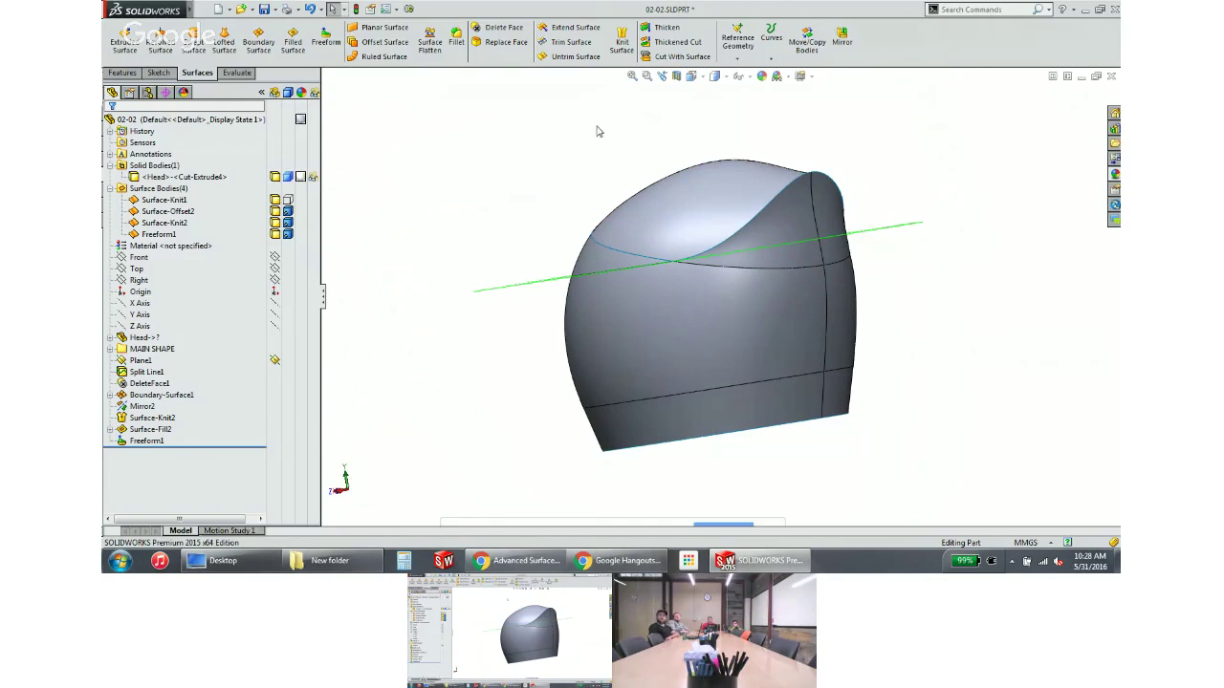
{"action": "left_click", "coordinate": [456, 41]}
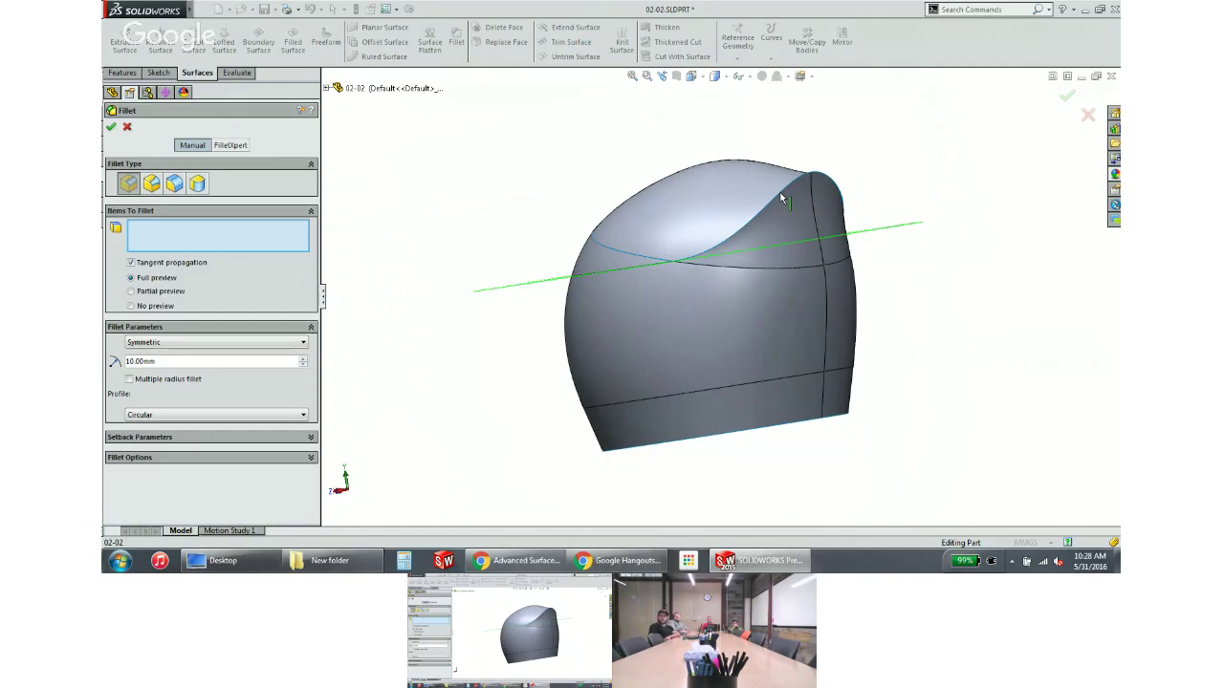
{"action": "left_click", "coordinate": [127, 126]}
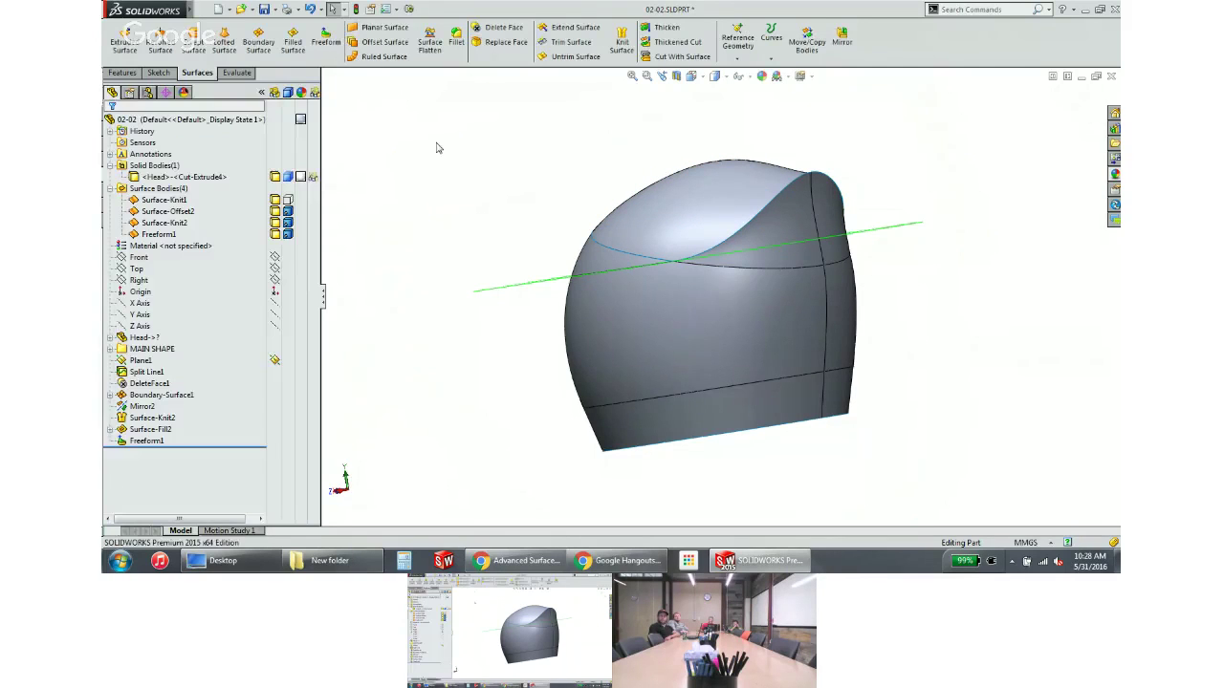
Close the shell's bottom opening with a Planar Surface bounded by its two lower rim edges
{"action": "middle_click_drag", "start_coordinate": [538, 223], "coordinate": [557, 138]}
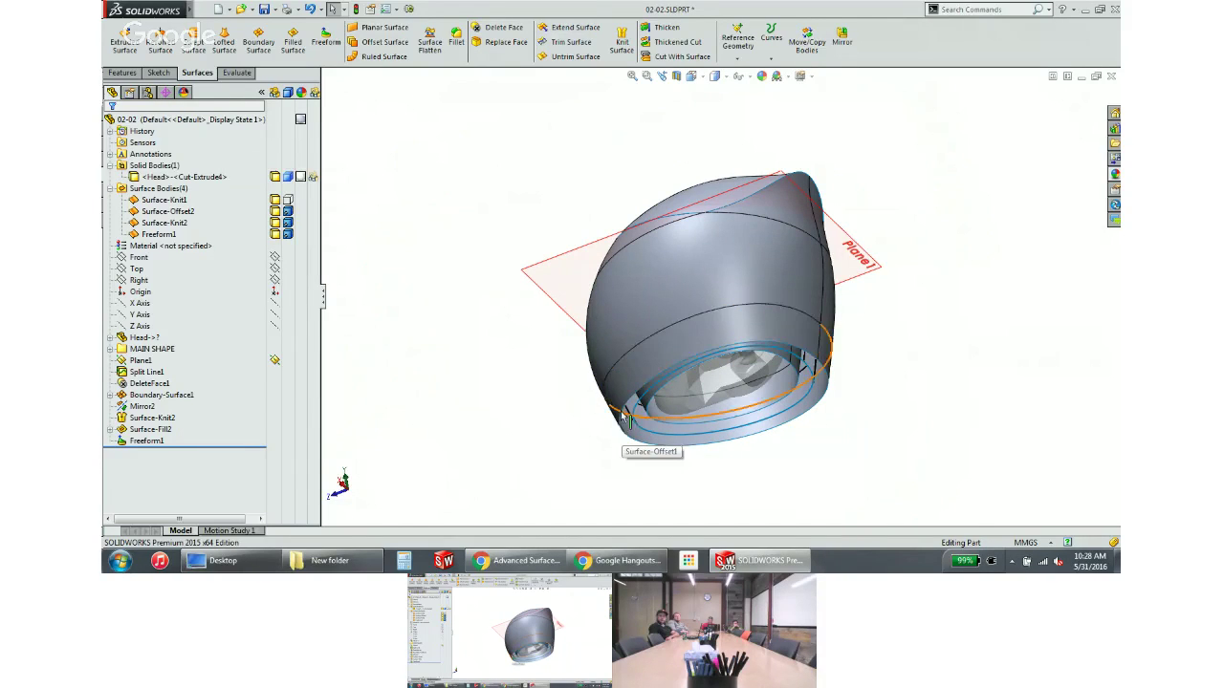
{"action": "left_click", "coordinate": [623, 418]}
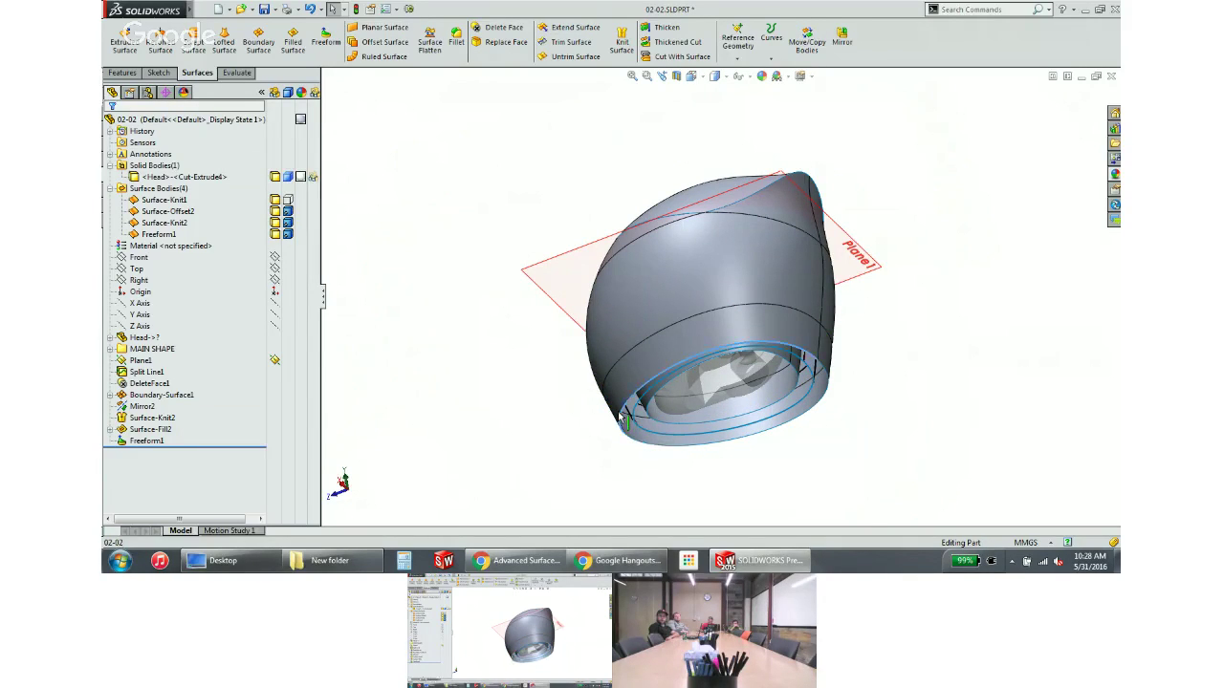
{"action": "left_click", "coordinate": [383, 28]}
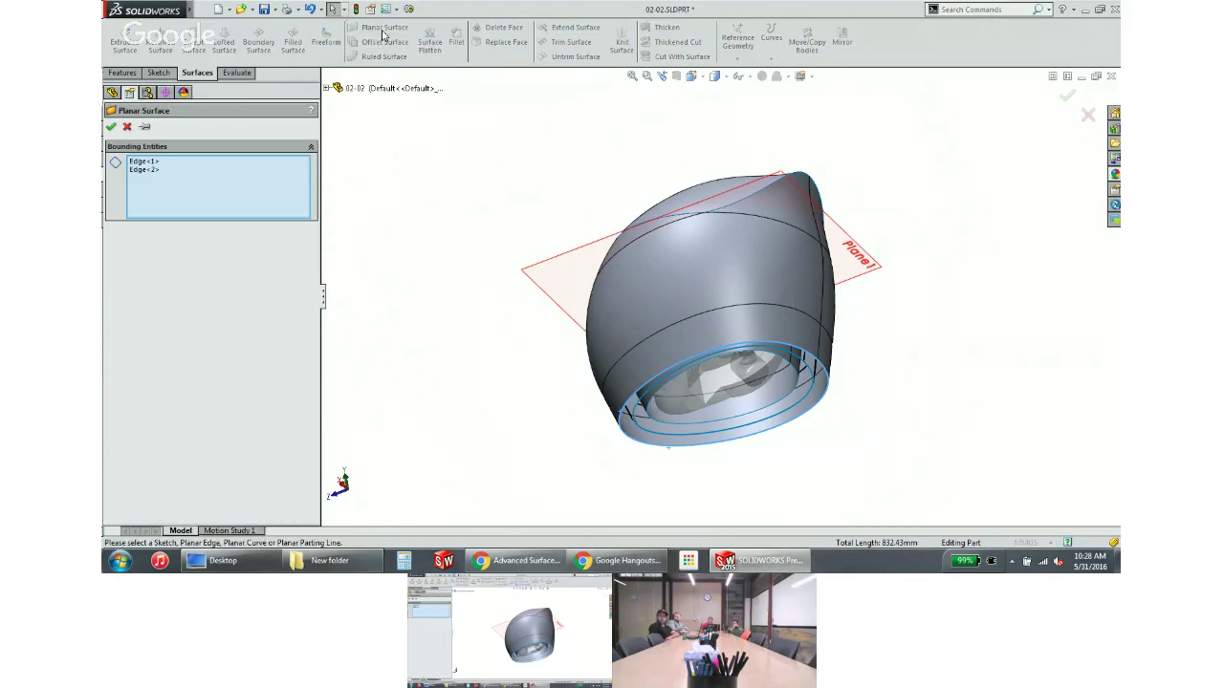
{"action": "left_click", "coordinate": [111, 128]}
Knit Surface-Knit2, Freeform1 and Surface-Plane1 with Try to form solid enabled, and highlight the resulting solid body to check it
{"action": "left_click", "coordinate": [163, 222]}
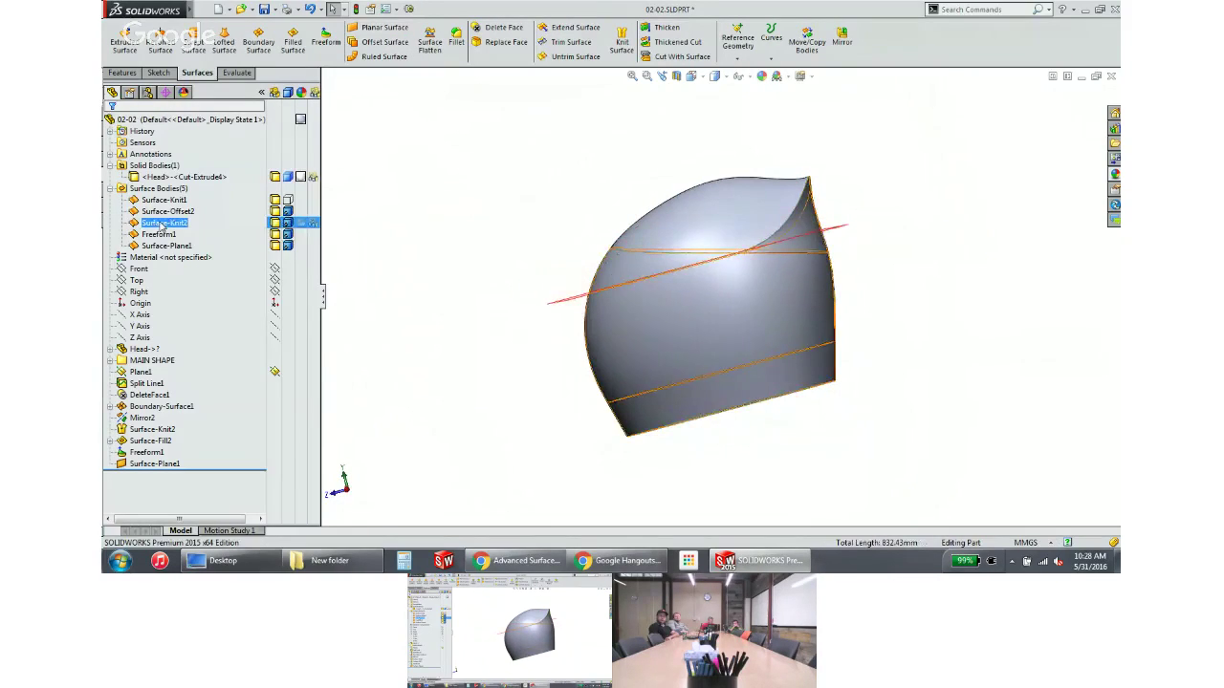
{"action": "left_click", "coordinate": [158, 235], "text": "ctrl"}
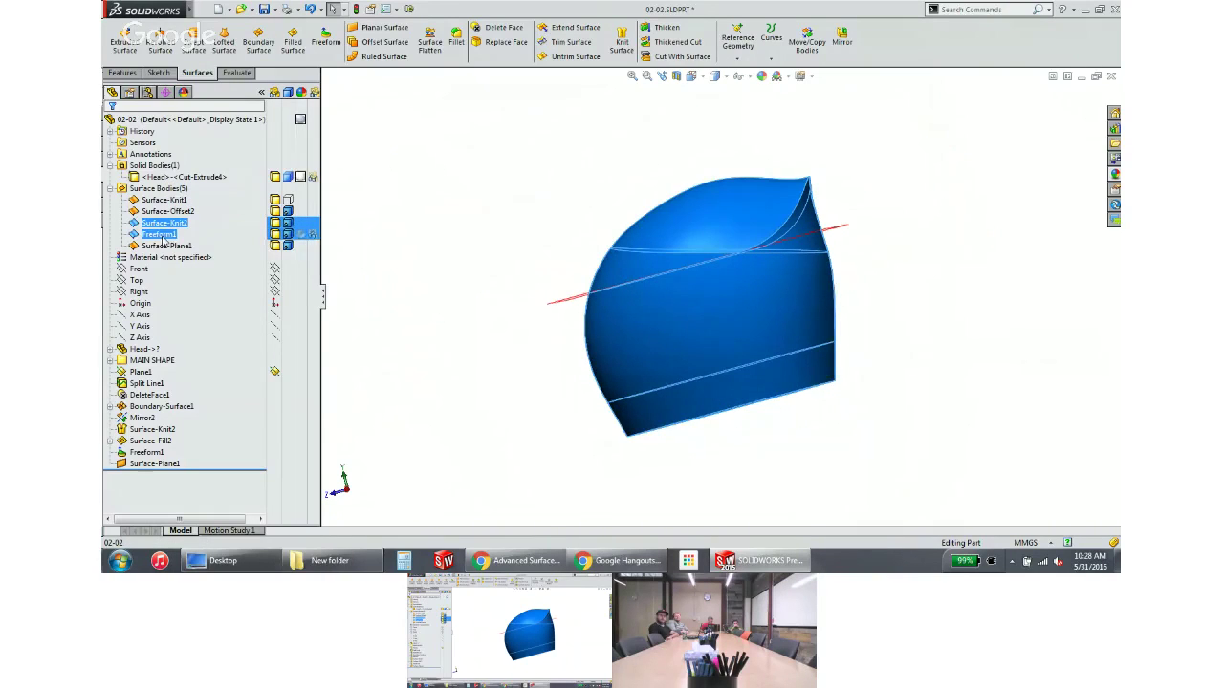
{"action": "left_click", "coordinate": [166, 246], "text": "ctrl"}
{"action": "left_click", "coordinate": [621, 42]}
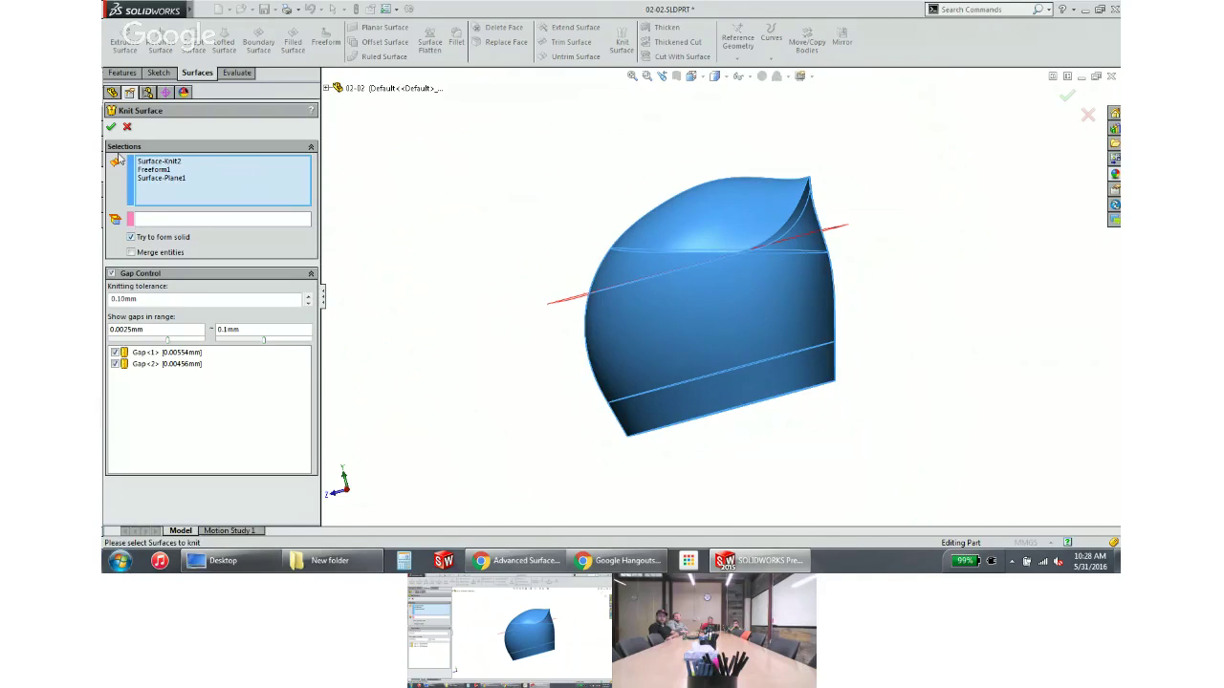
{"action": "left_click", "coordinate": [111, 126]}
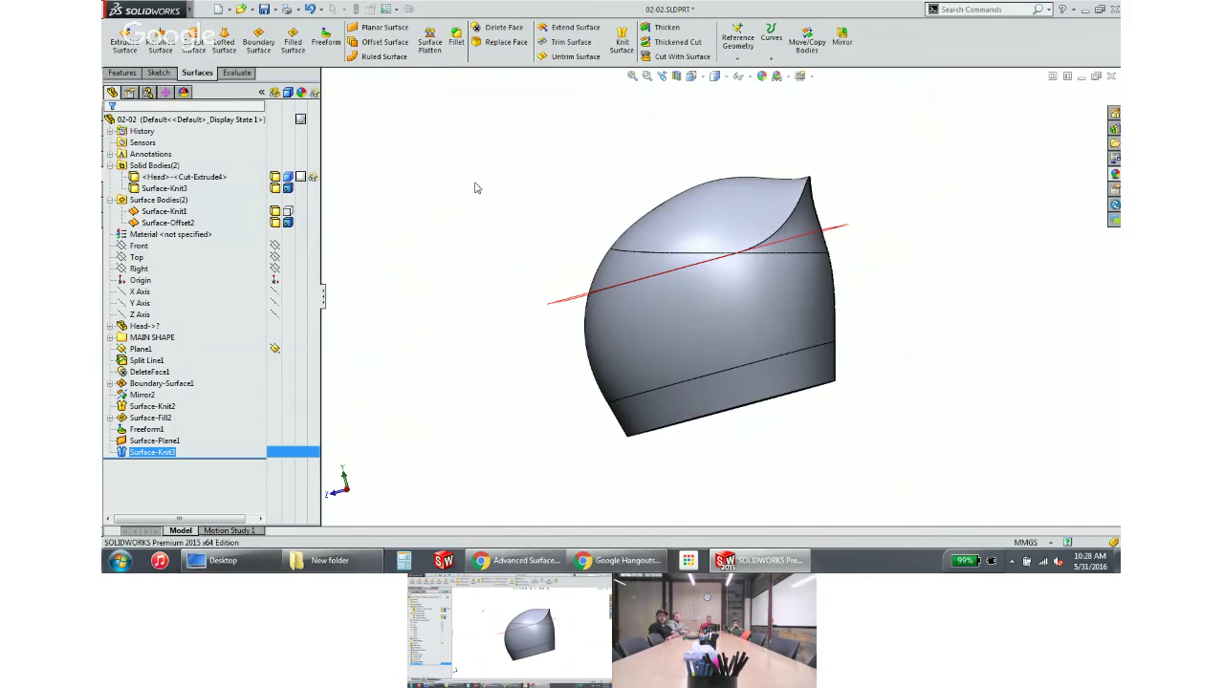
{"action": "left_click", "coordinate": [170, 189]}
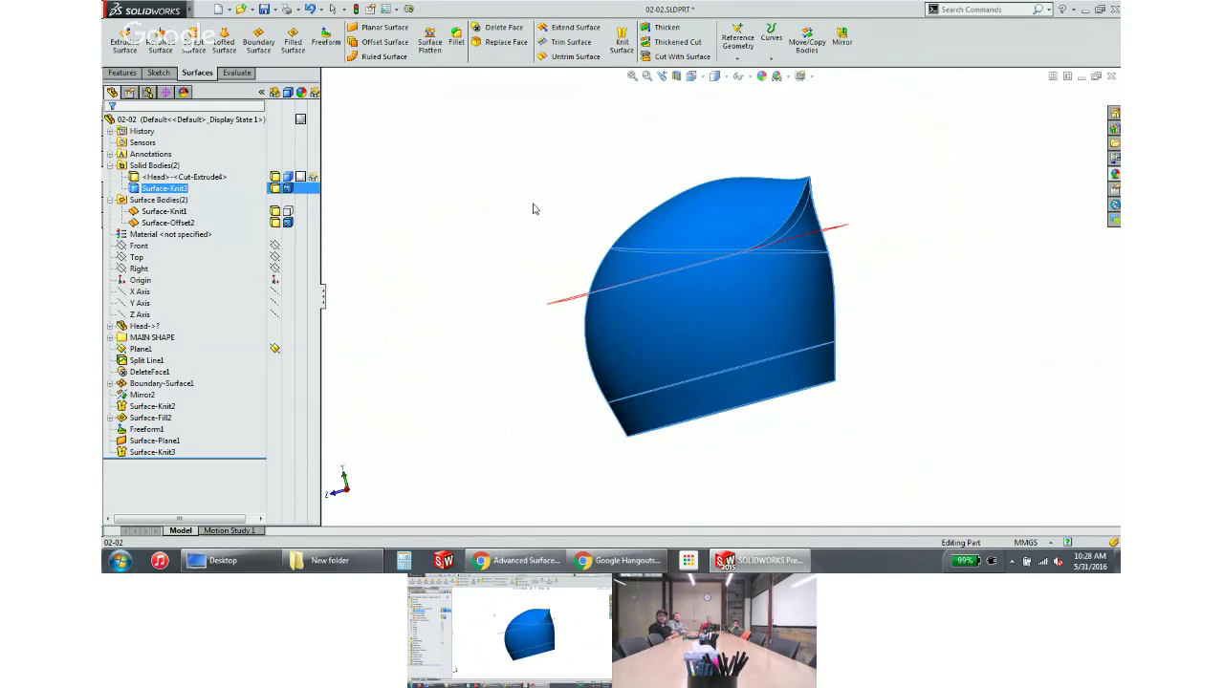
{"action": "middle_click_drag", "start_coordinate": [533, 207], "coordinate": [570, 197]}
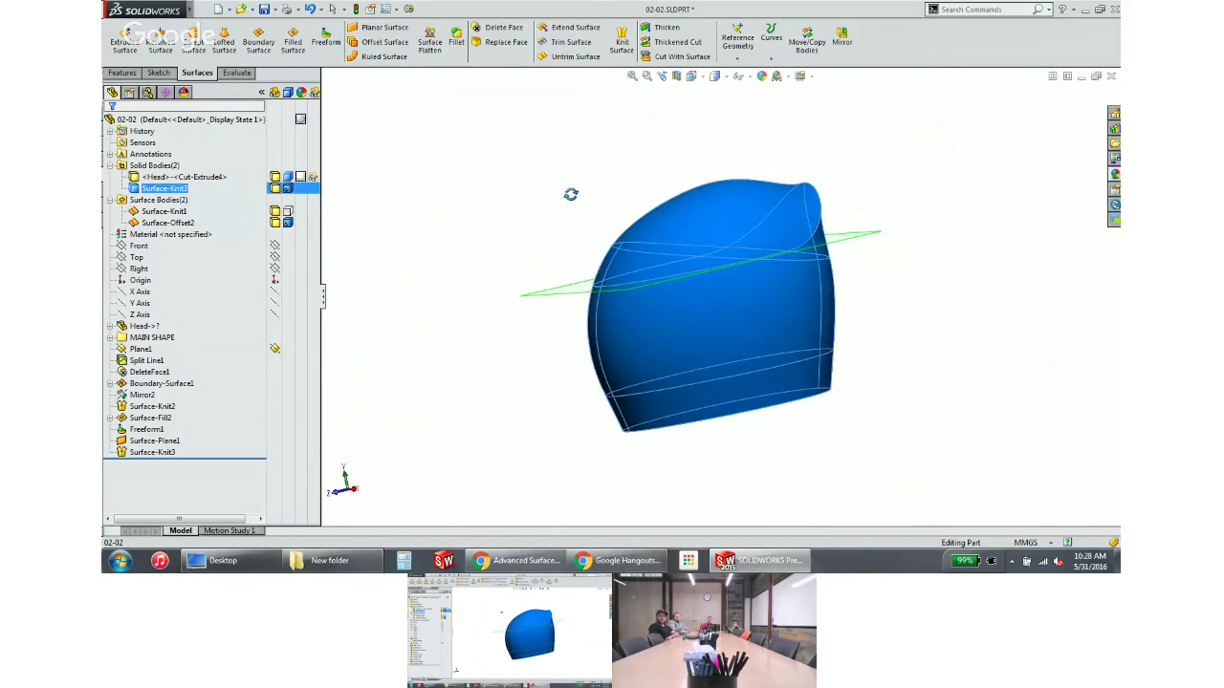
{"action": "left_click", "coordinate": [568, 194]}
{"action": "middle_click_drag", "start_coordinate": [650, 191], "coordinate": [633, 187]}
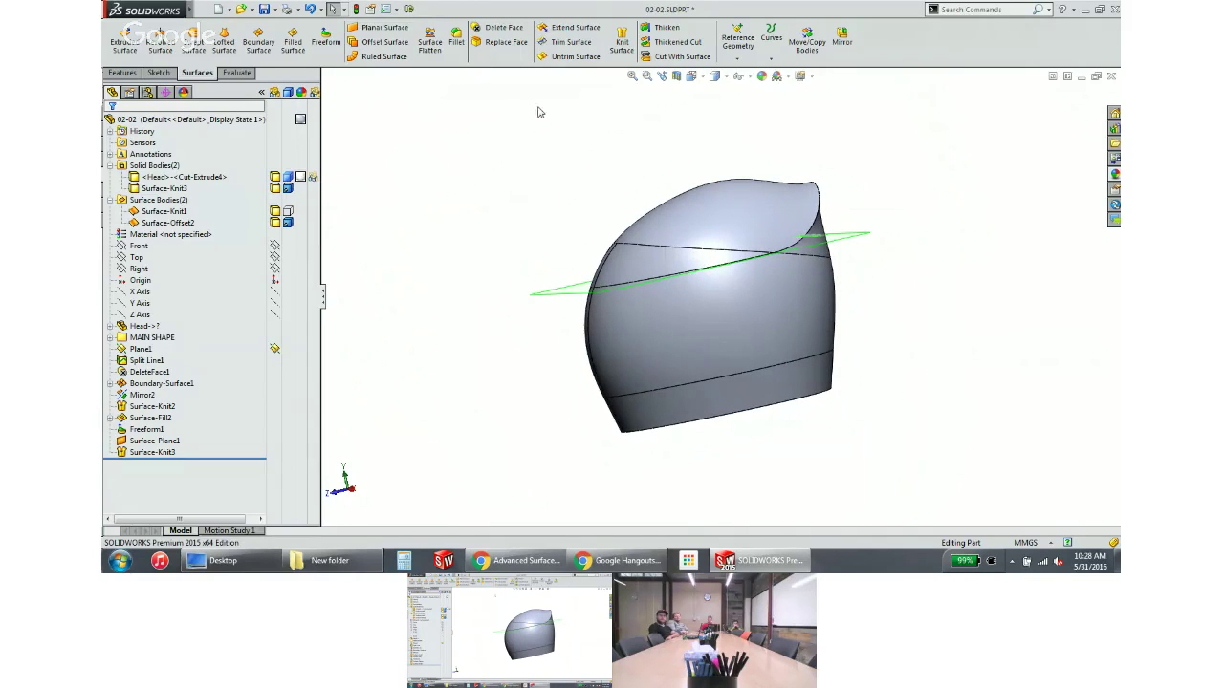
Start a variable size fillet and pick the two crest edges that meet at the dome's raised rear peak
{"action": "left_click", "coordinate": [453, 42]}
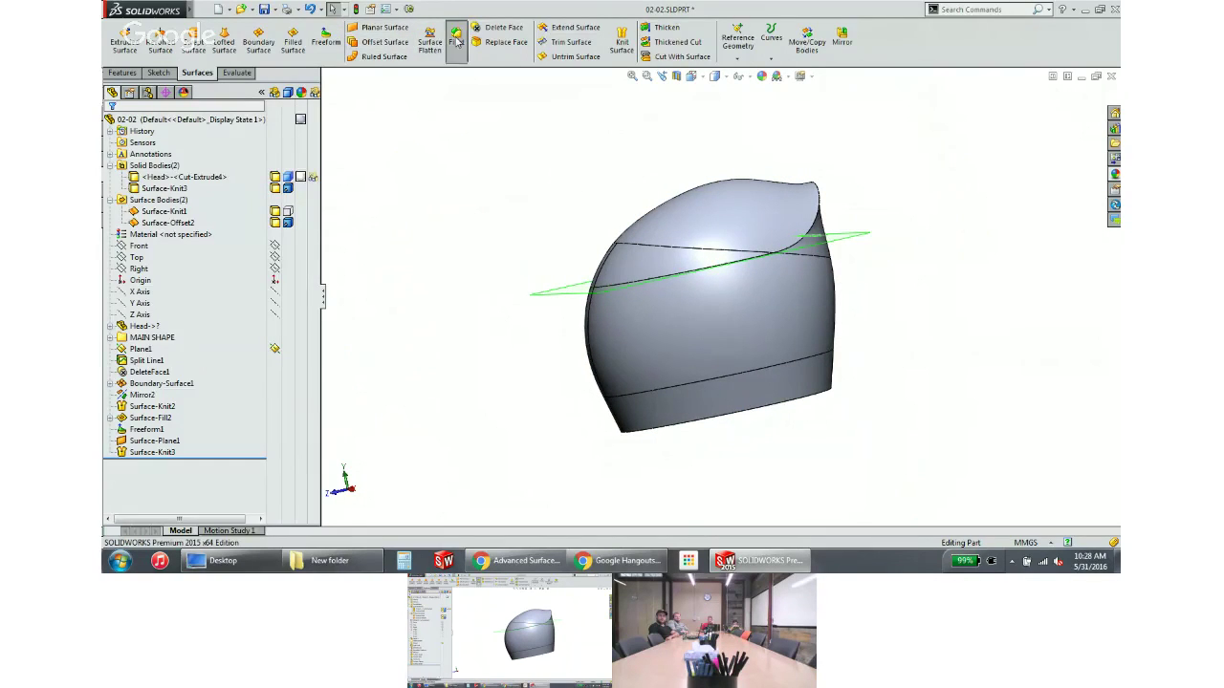
{"action": "middle_click_drag", "start_coordinate": [827, 204], "coordinate": [685, 221]}
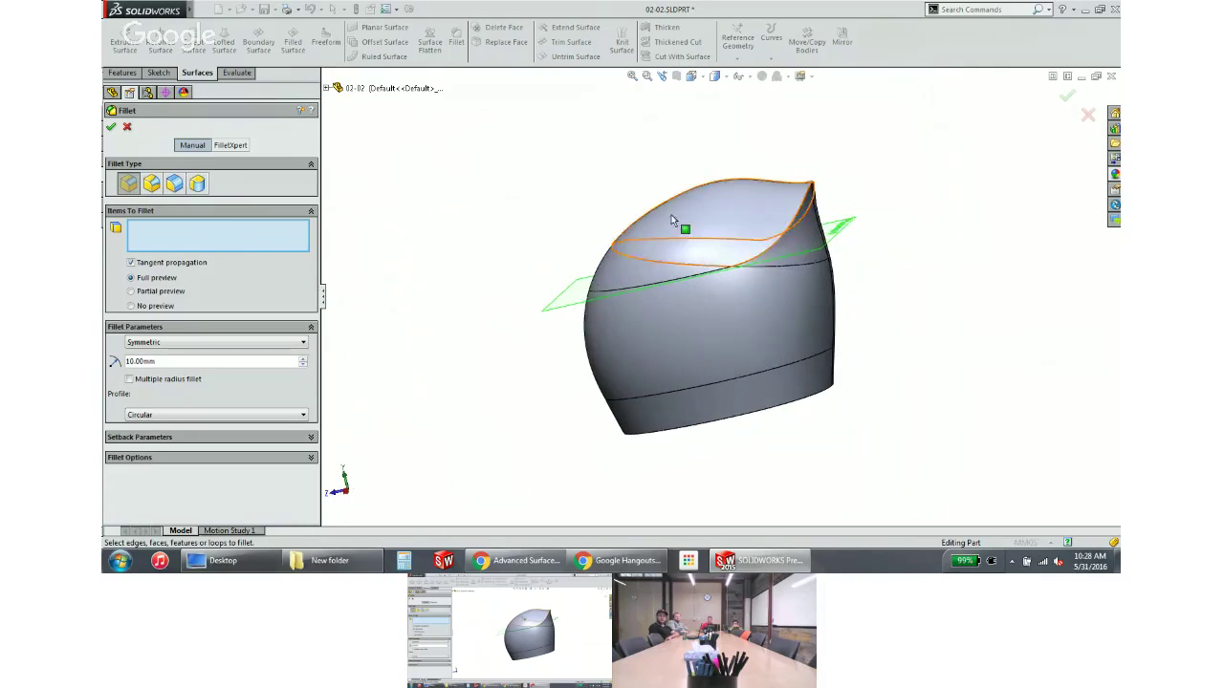
{"action": "left_click", "coordinate": [153, 185]}
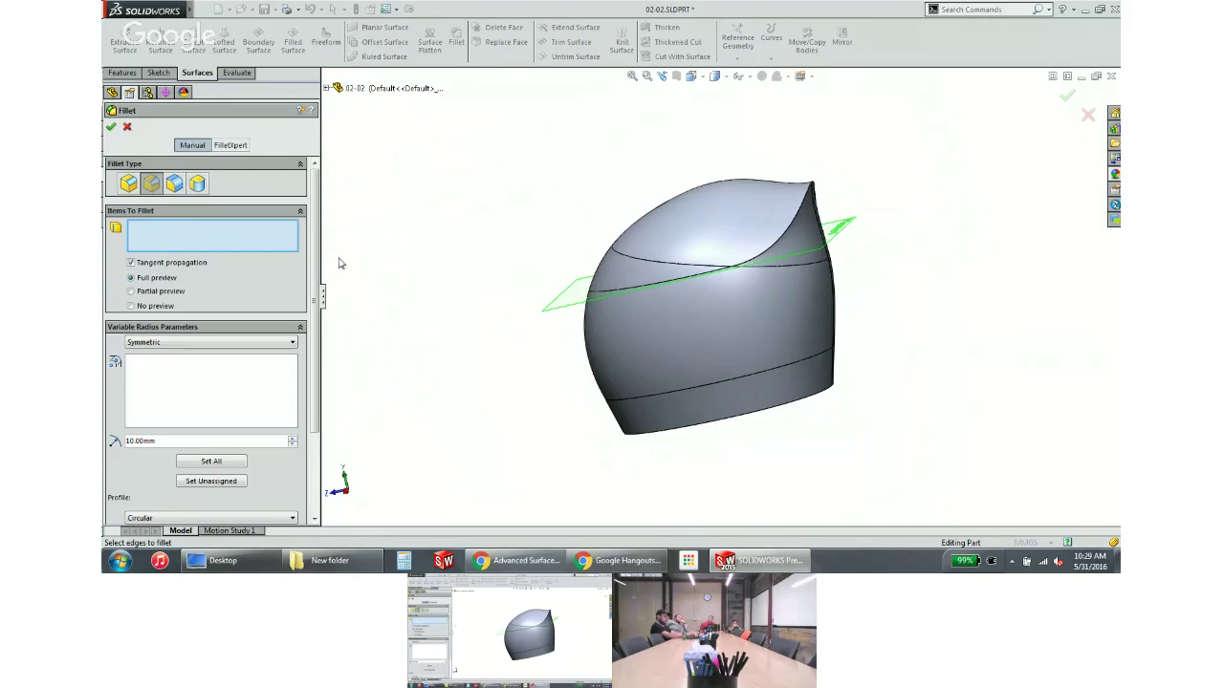
{"action": "left_click", "coordinate": [819, 222]}
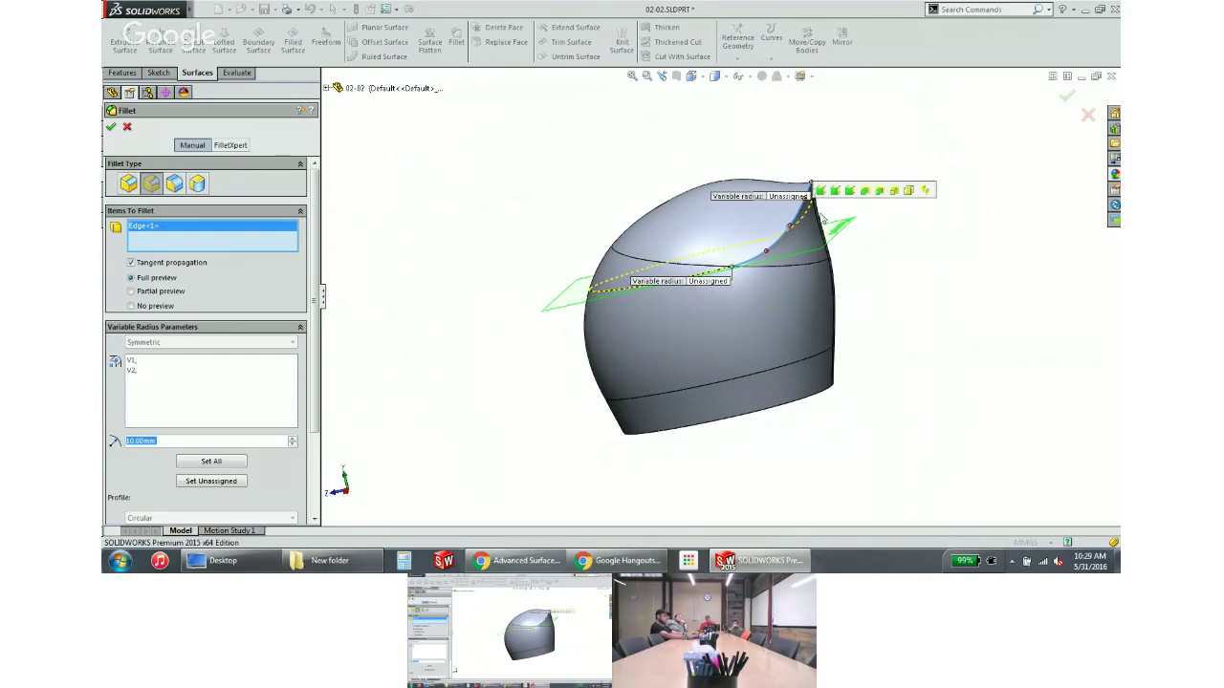
{"action": "middle_click_drag", "start_coordinate": [820, 218], "coordinate": [736, 277]}
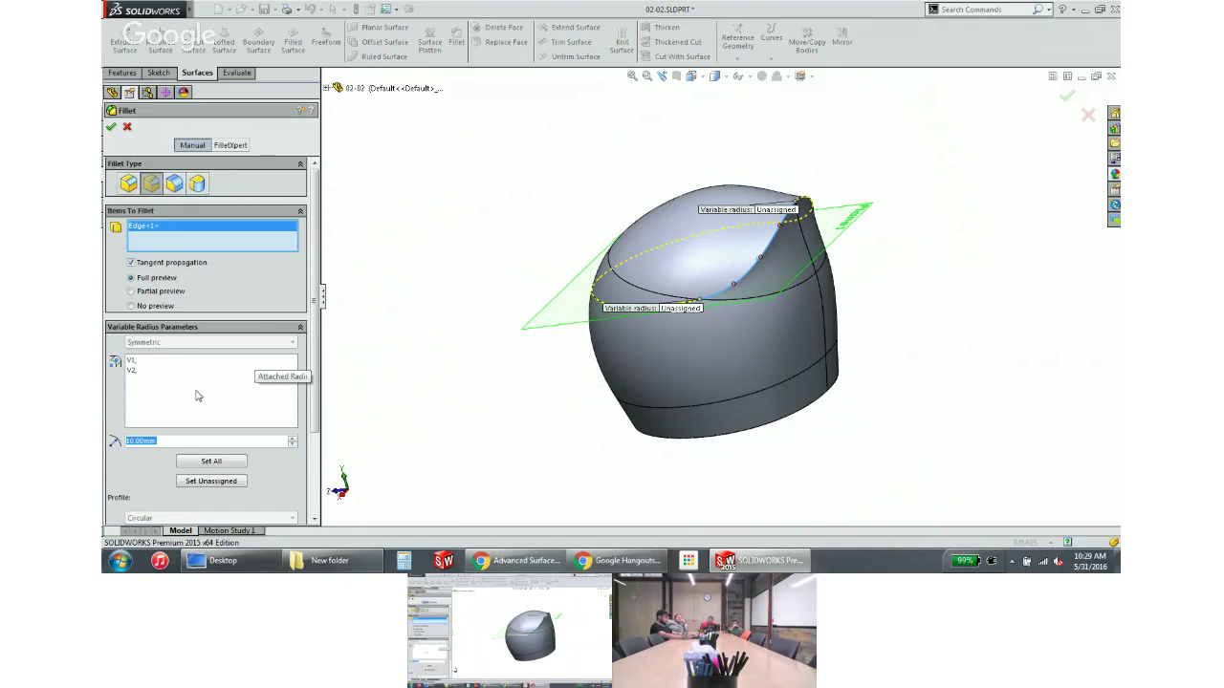
{"action": "scroll", "coordinate": [285, 398], "scroll_direction": "down", "scroll_amount": 3}
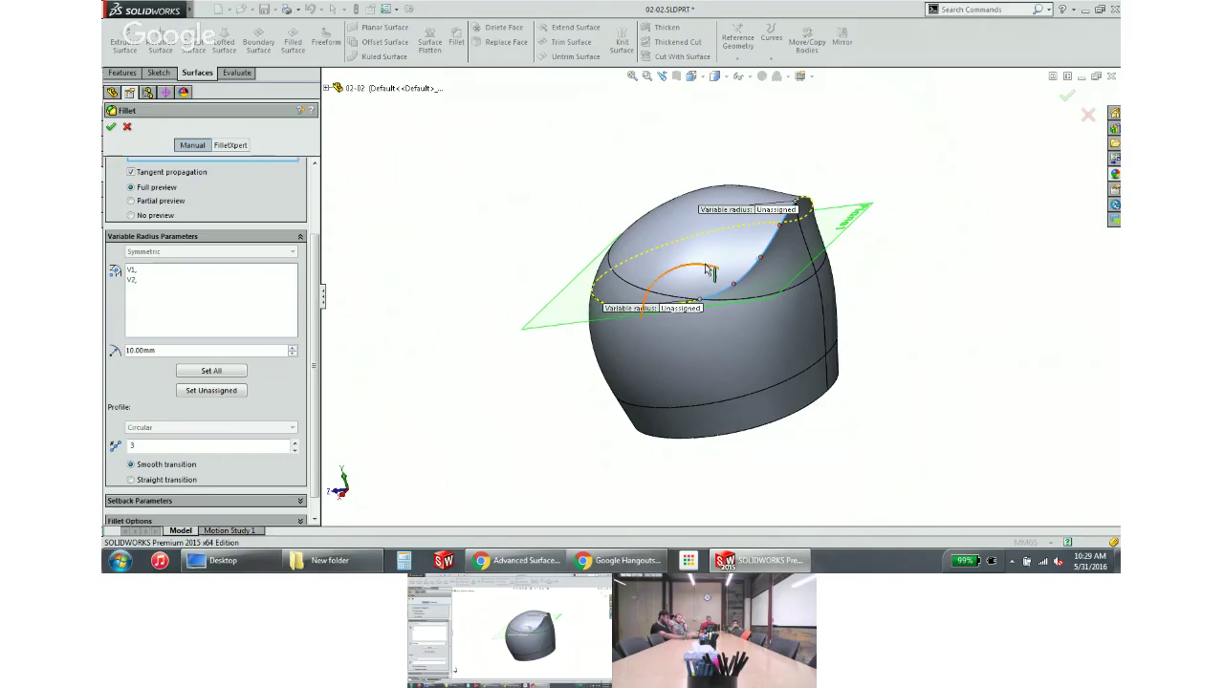
{"action": "left_click", "coordinate": [811, 206]}
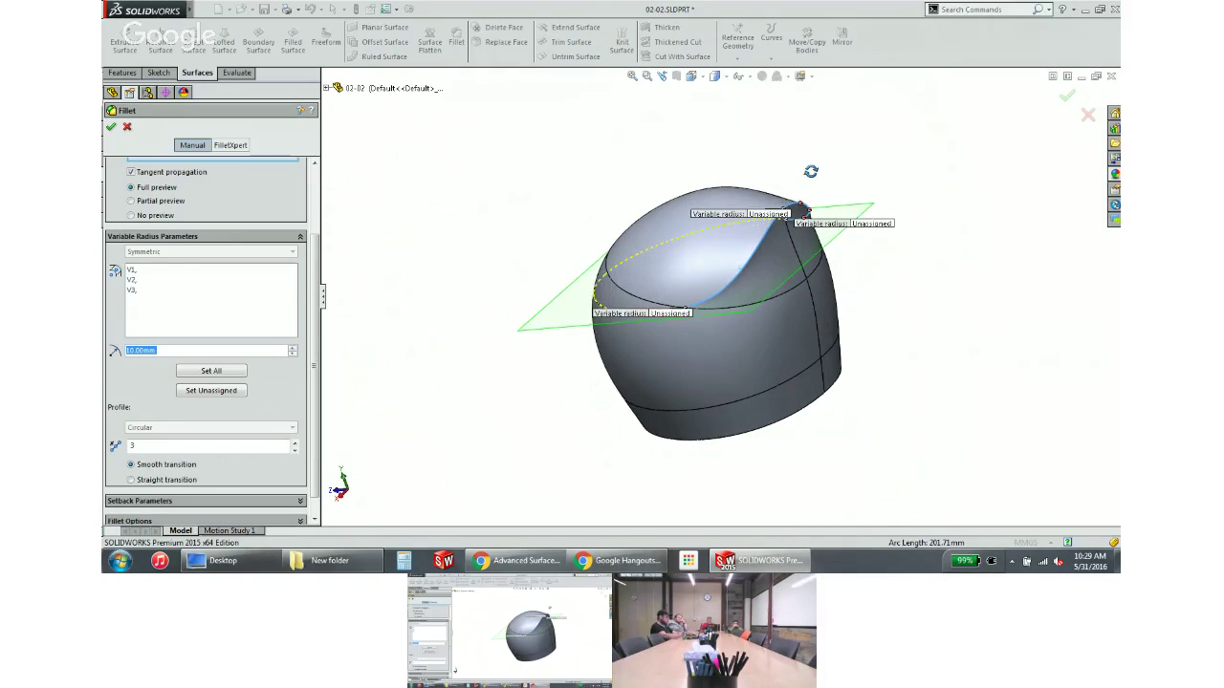
Set the variable fillet radius to 0 mm at the two outer ends of the crest edges
{"action": "left_click", "coordinate": [677, 317]}
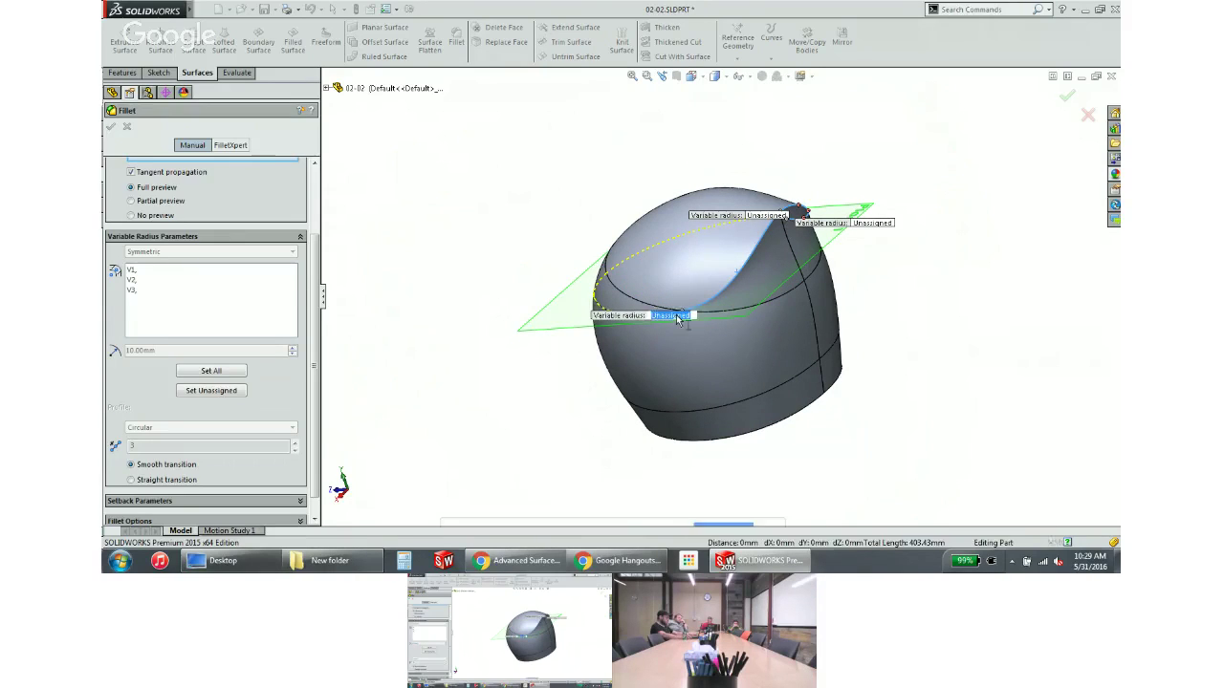
{"action": "type", "text": "8"}
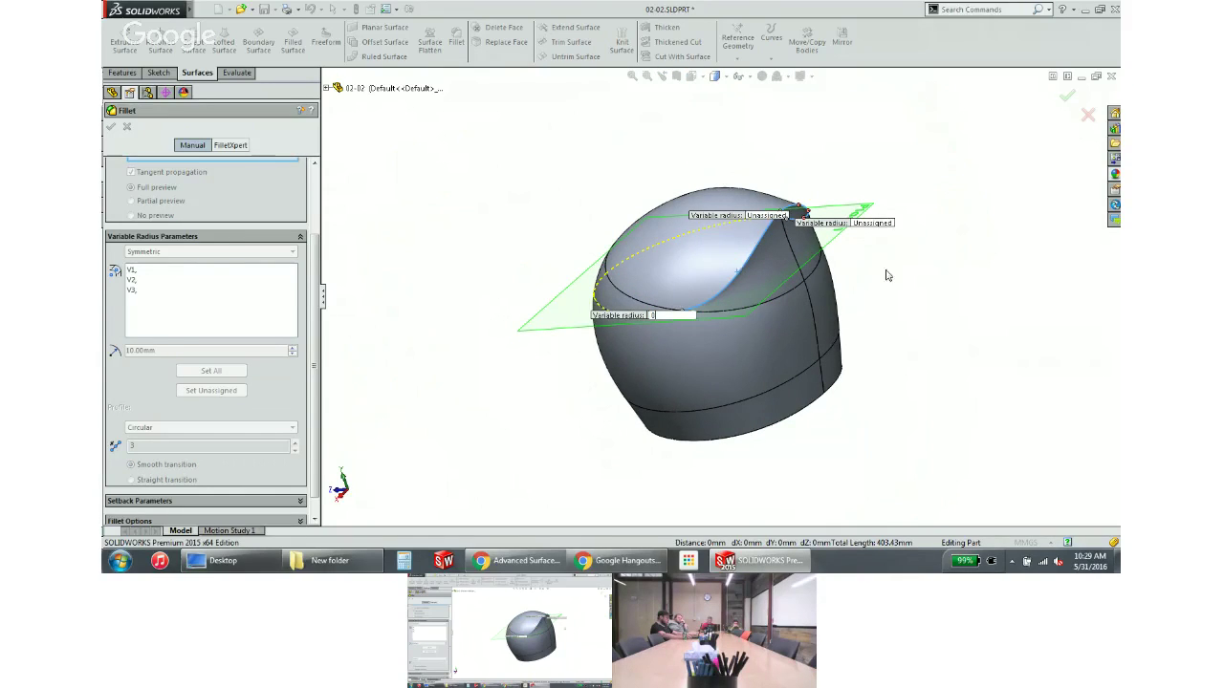
{"action": "key", "text": "Return"}
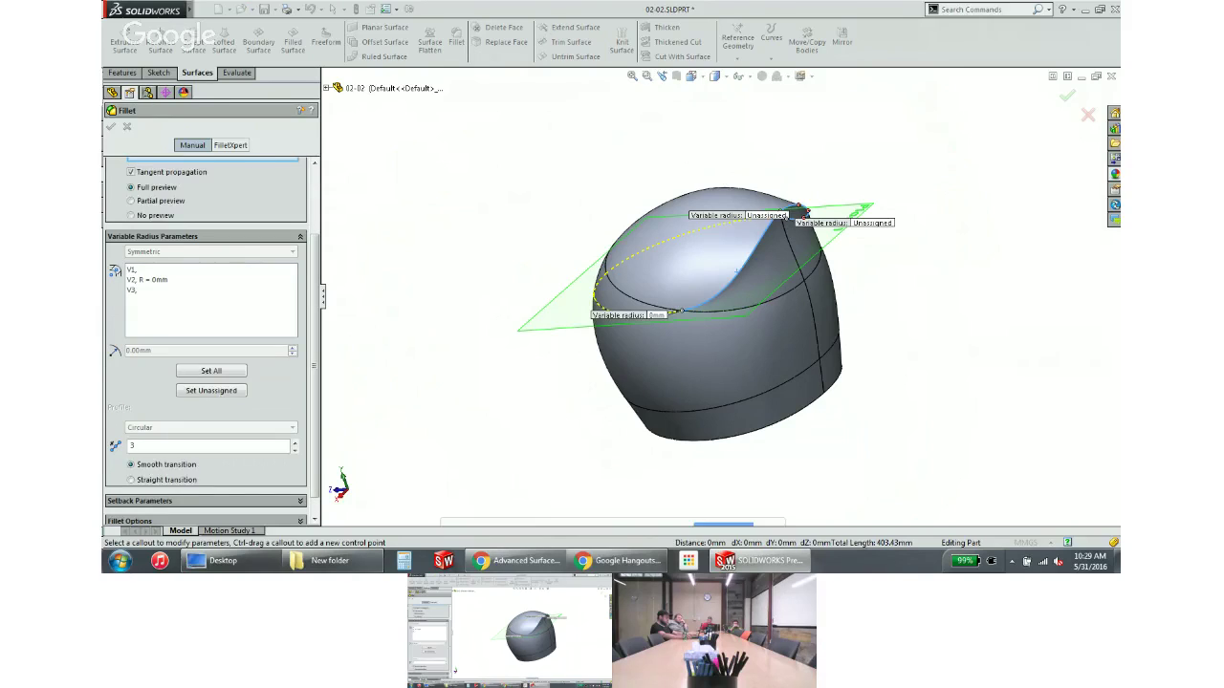
{"action": "left_click", "coordinate": [876, 224]}
{"action": "type", "text": "0"}
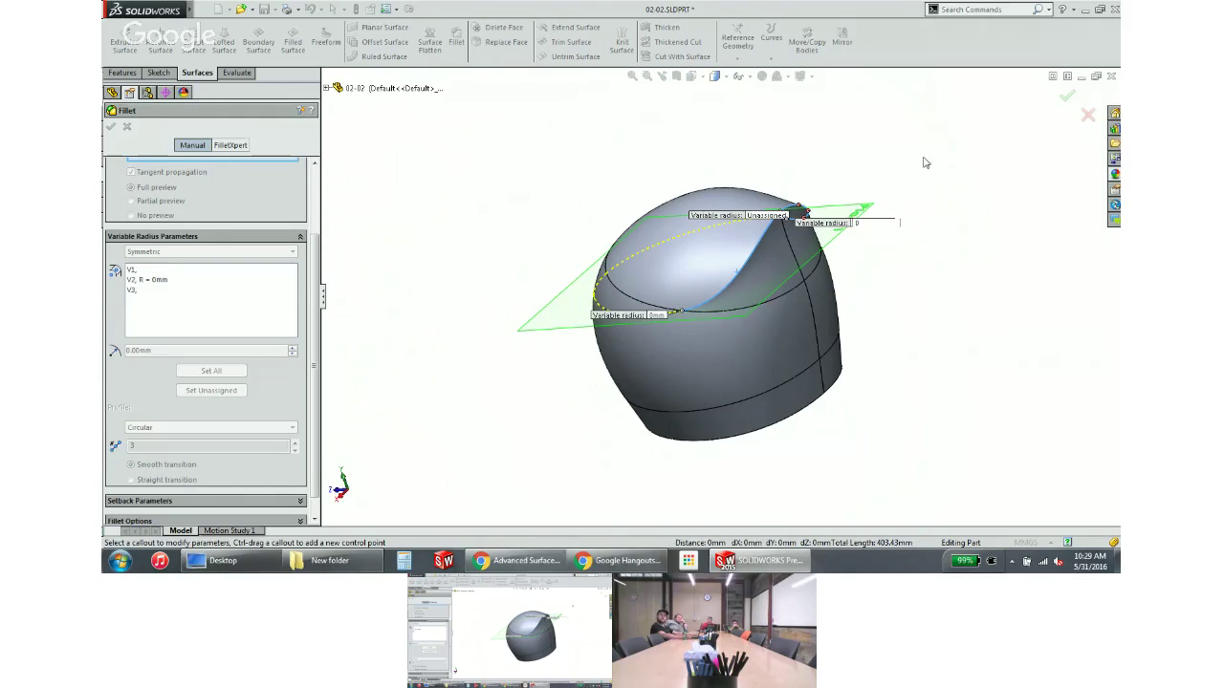
{"action": "key", "text": "Return"}
Set the variable fillet radius to 5 mm at the peak where the two crest edges meet
{"action": "left_click", "coordinate": [766, 216]}
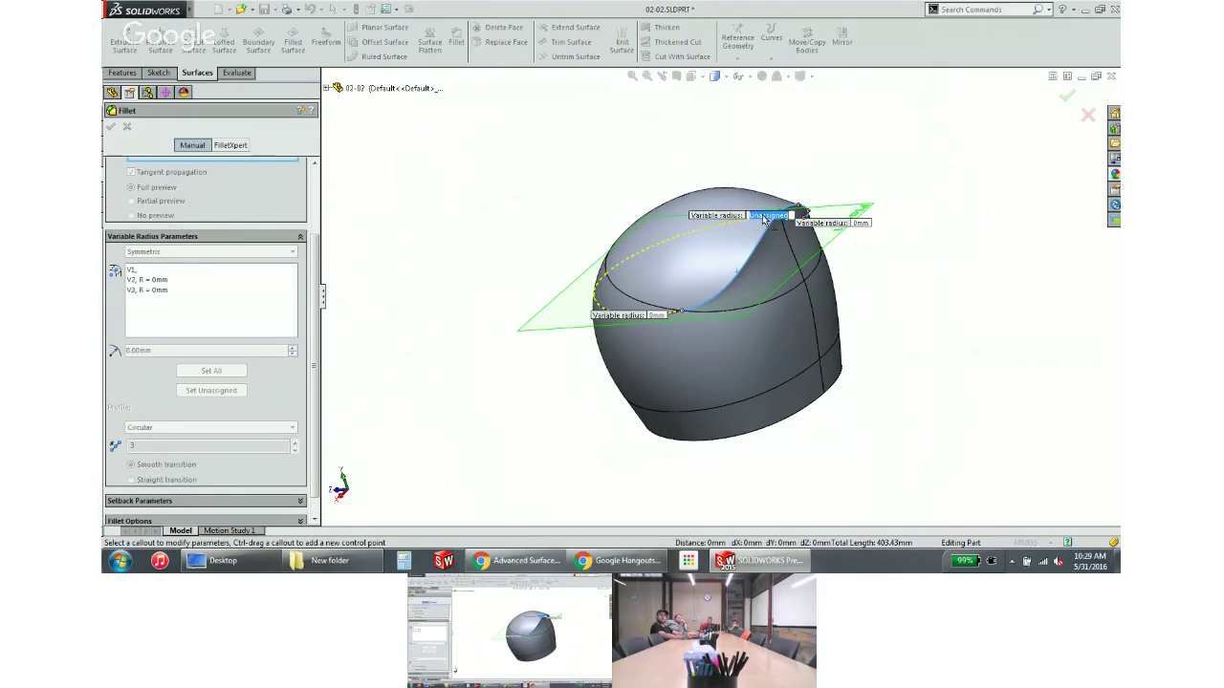
{"action": "type", "text": "2"}
{"action": "type", "text": "5"}
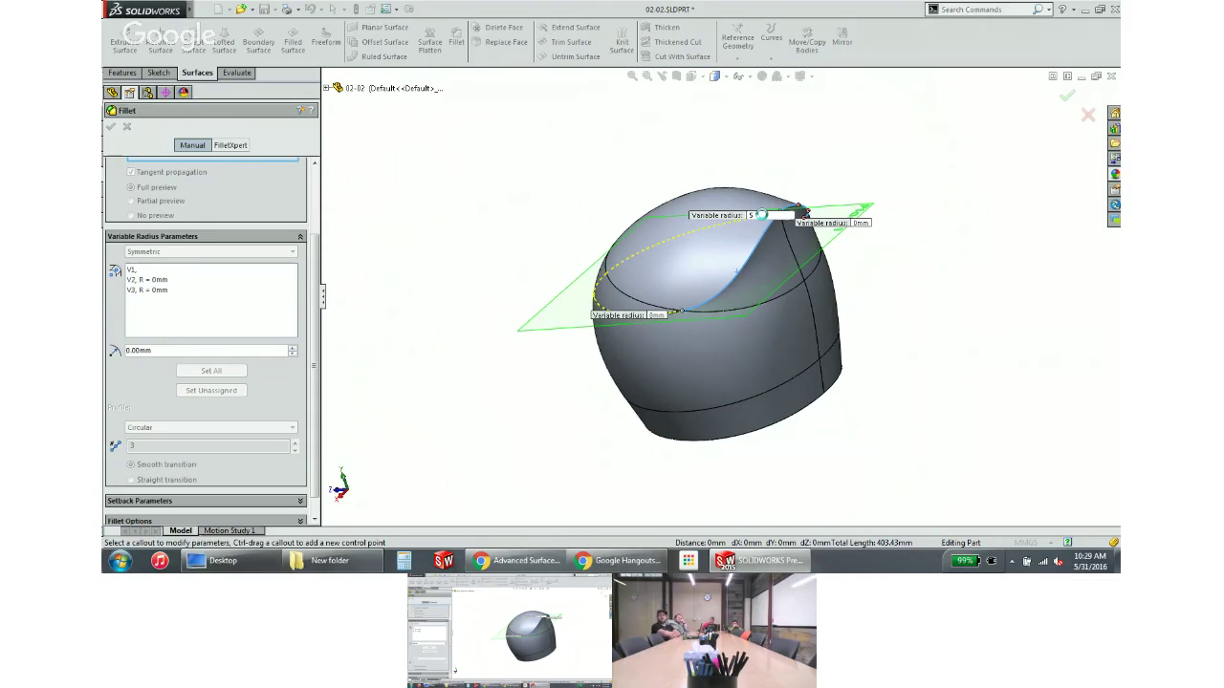
{"action": "key", "text": "Return"}
{"action": "scroll", "coordinate": [823, 170], "scroll_direction": "down", "scroll_amount": 5}
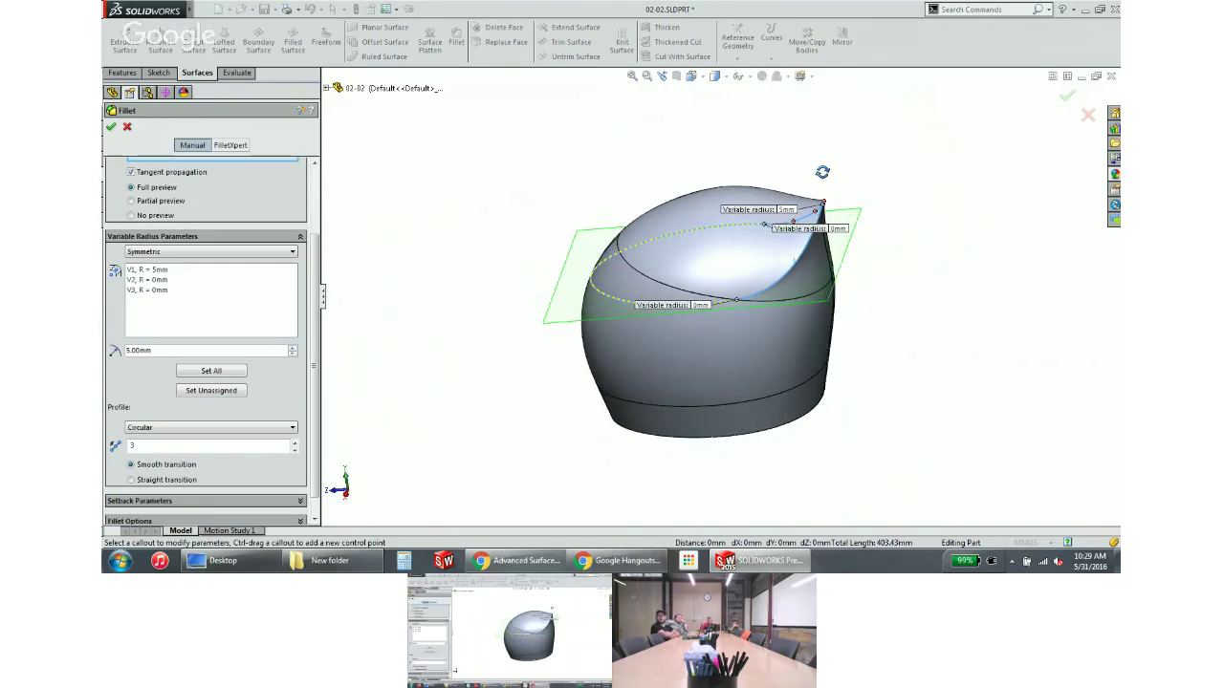
{"action": "middle_click_drag", "start_coordinate": [837, 267], "coordinate": [797, 309]}
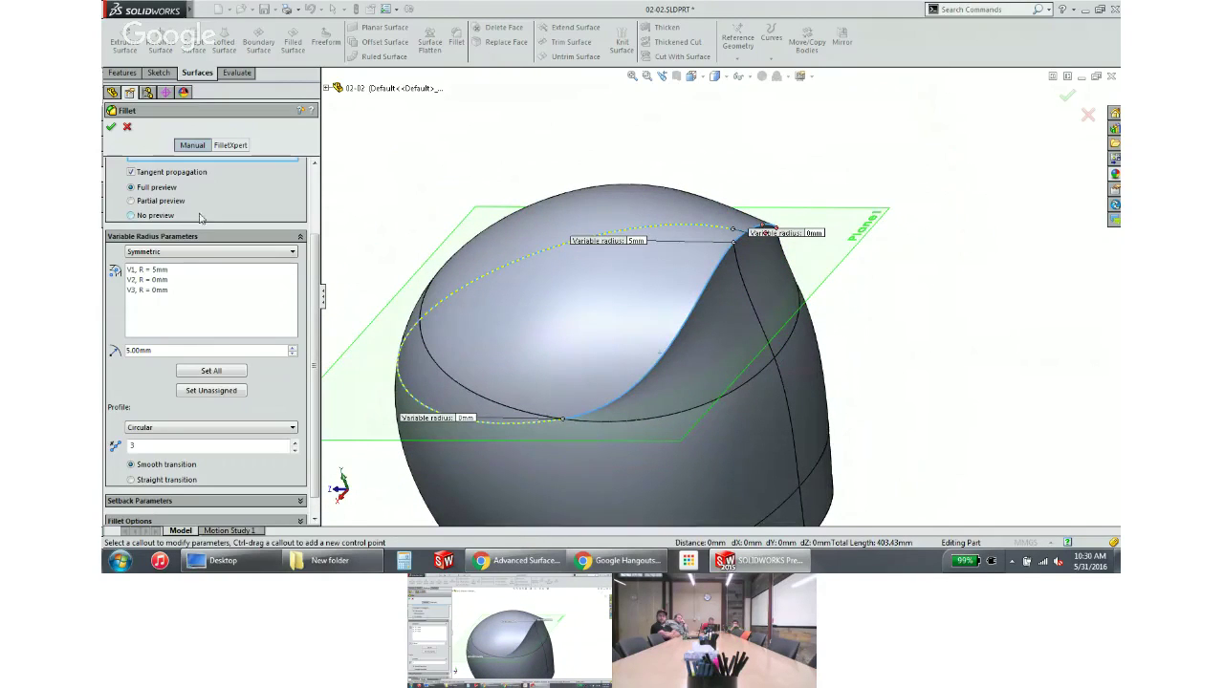
Try a 2 mm variable fillet radius at the peak, and cancel the fillet
{"action": "left_click", "coordinate": [636, 241]}
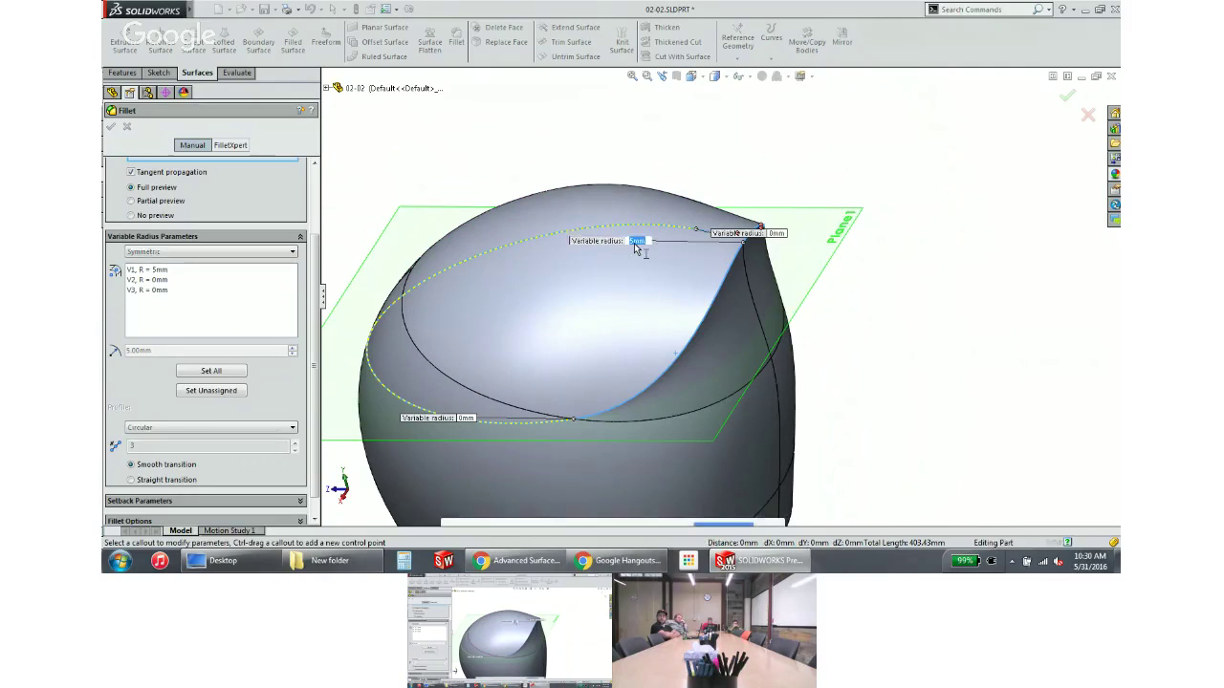
{"action": "type", "text": "4"}
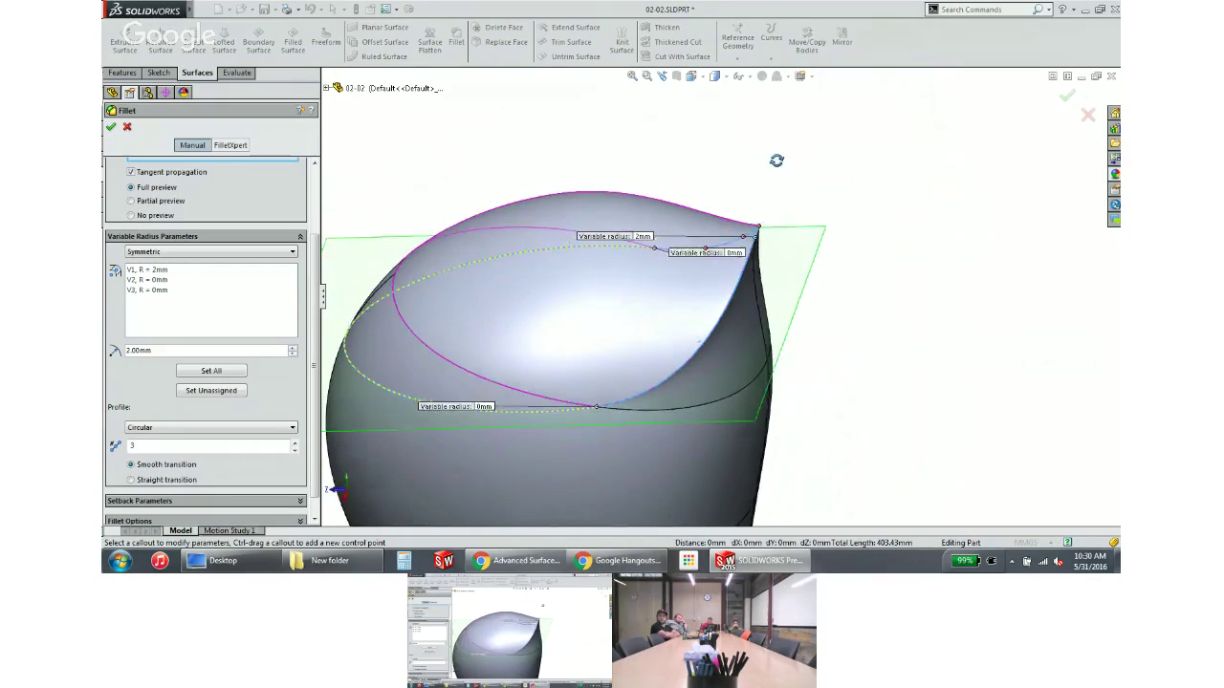
{"action": "left_click", "coordinate": [127, 127]}
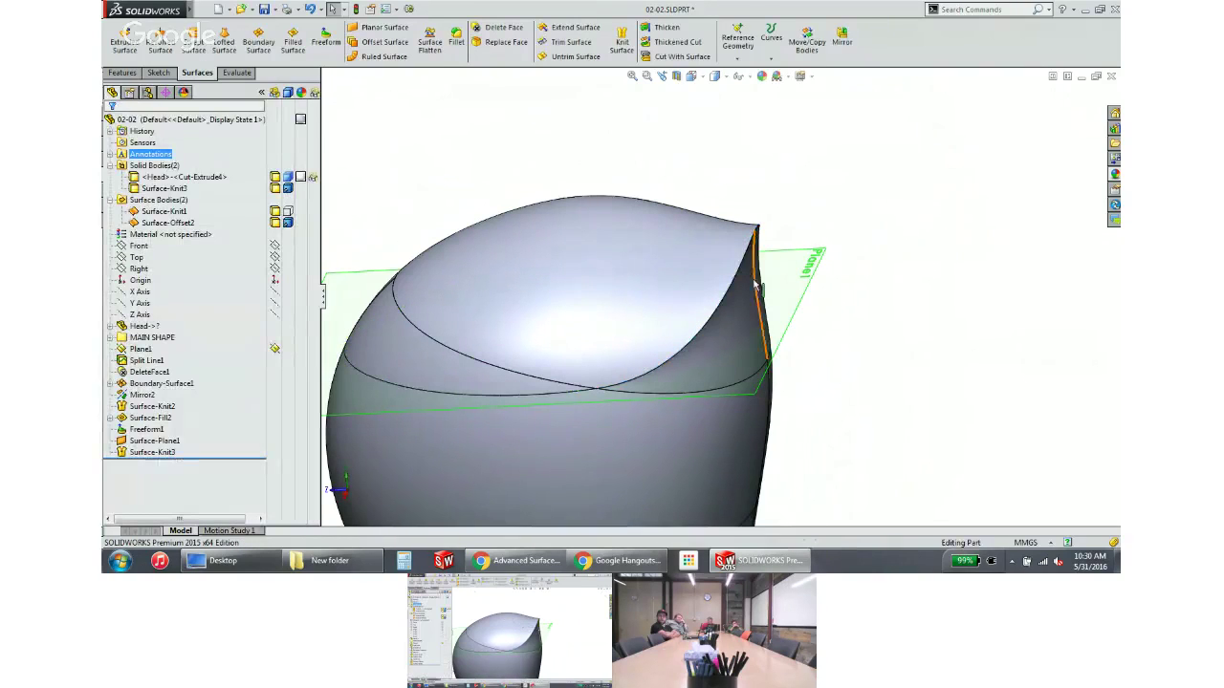
Start a new variable size fillet on the two crest edges that meet at the dome's raised rear peak
{"action": "left_click", "coordinate": [456, 38]}
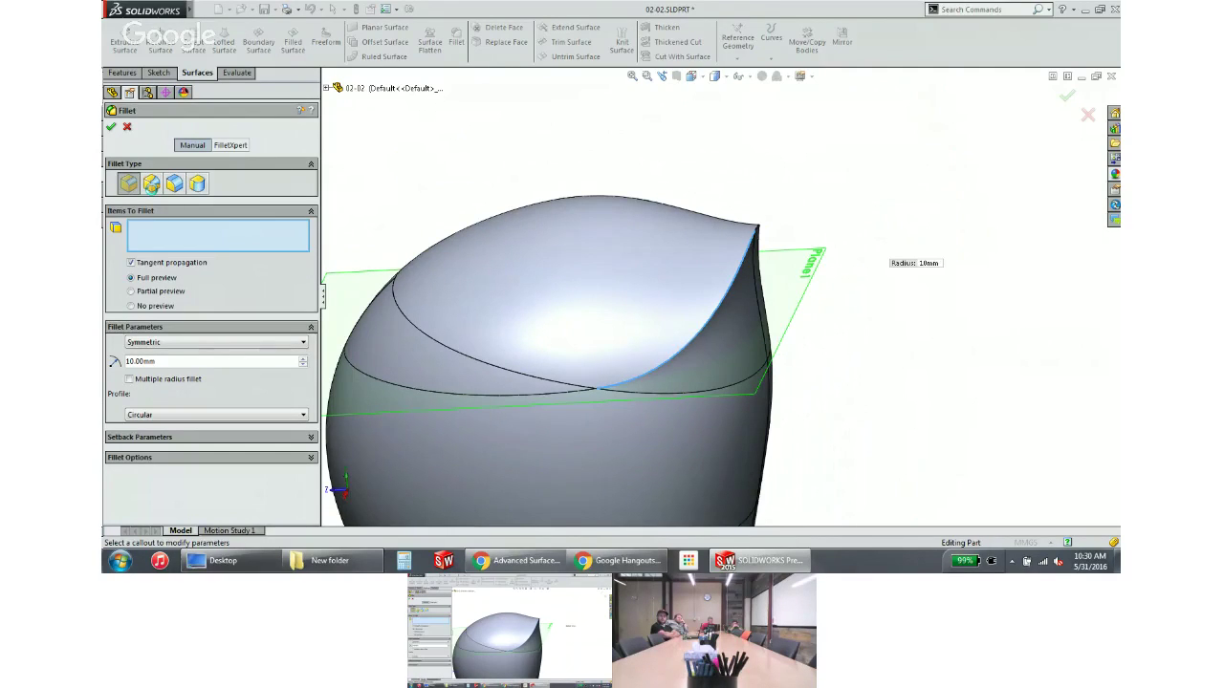
{"action": "left_click", "coordinate": [151, 184]}
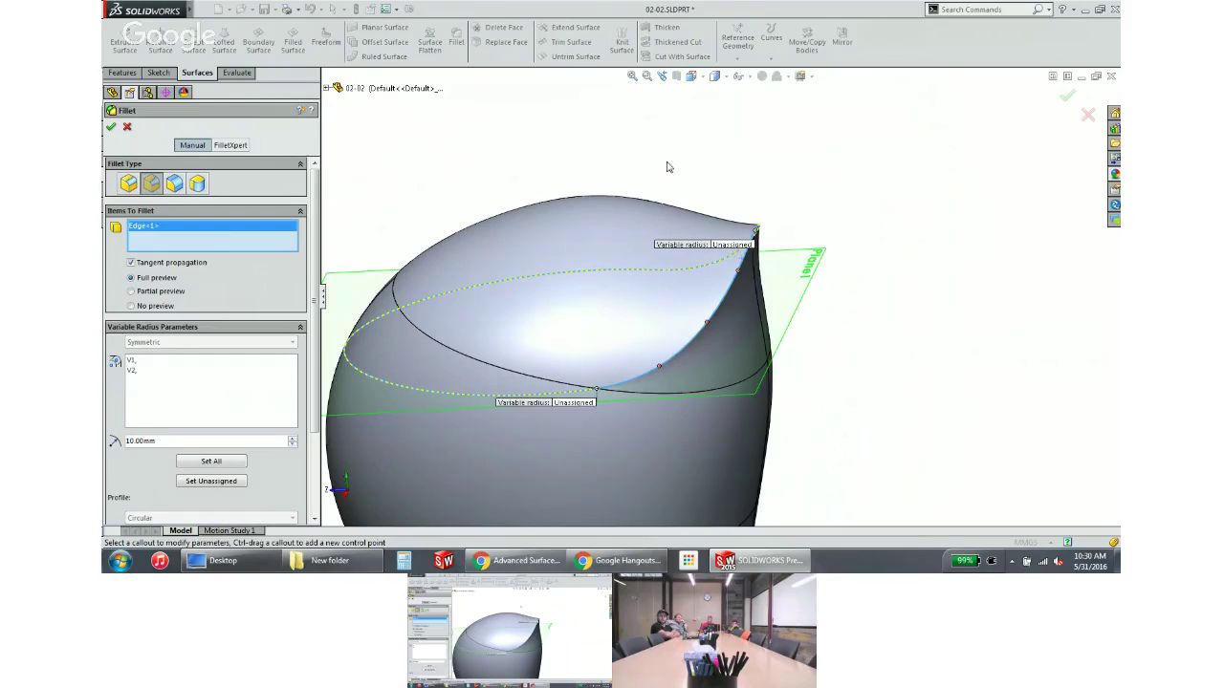
{"action": "middle_click_drag", "start_coordinate": [669, 164], "coordinate": [640, 198]}
{"action": "left_click", "coordinate": [750, 238]}
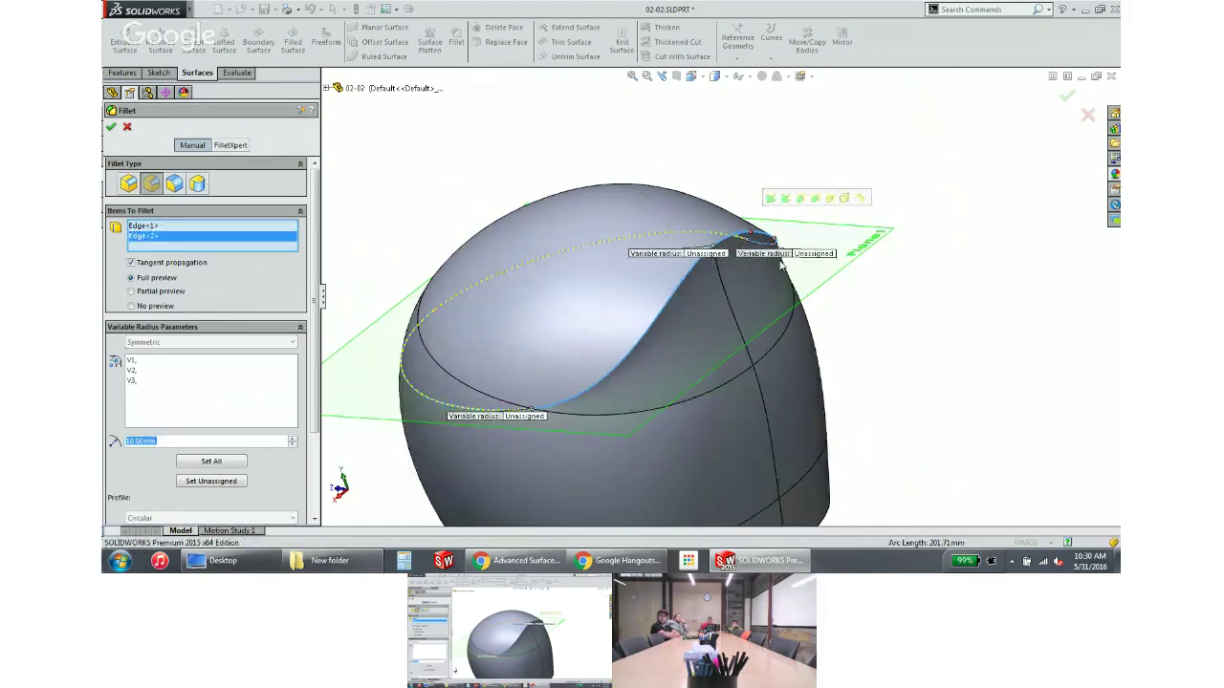
Set the variable fillet radius to 0 mm at both outer ends of the crest edges
{"action": "left_click", "coordinate": [814, 253]}
{"action": "type", "text": "0"}
{"action": "key", "text": "Return"}
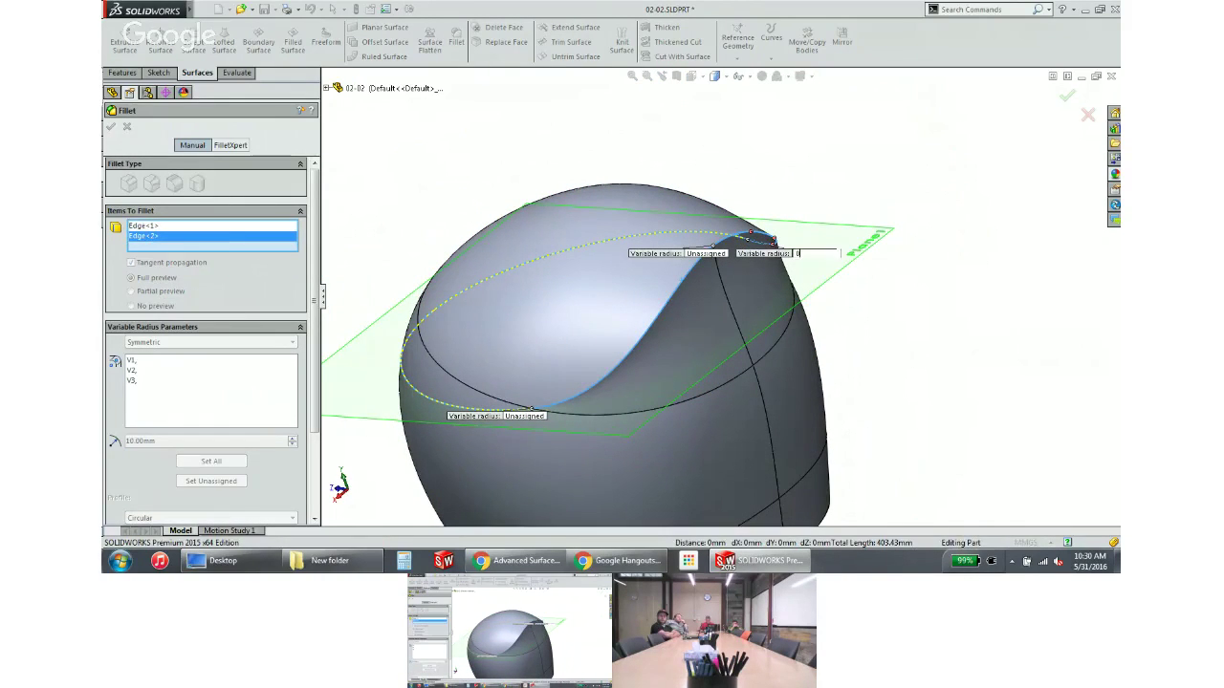
{"action": "left_click", "coordinate": [526, 416]}
{"action": "key", "text": "Return"}
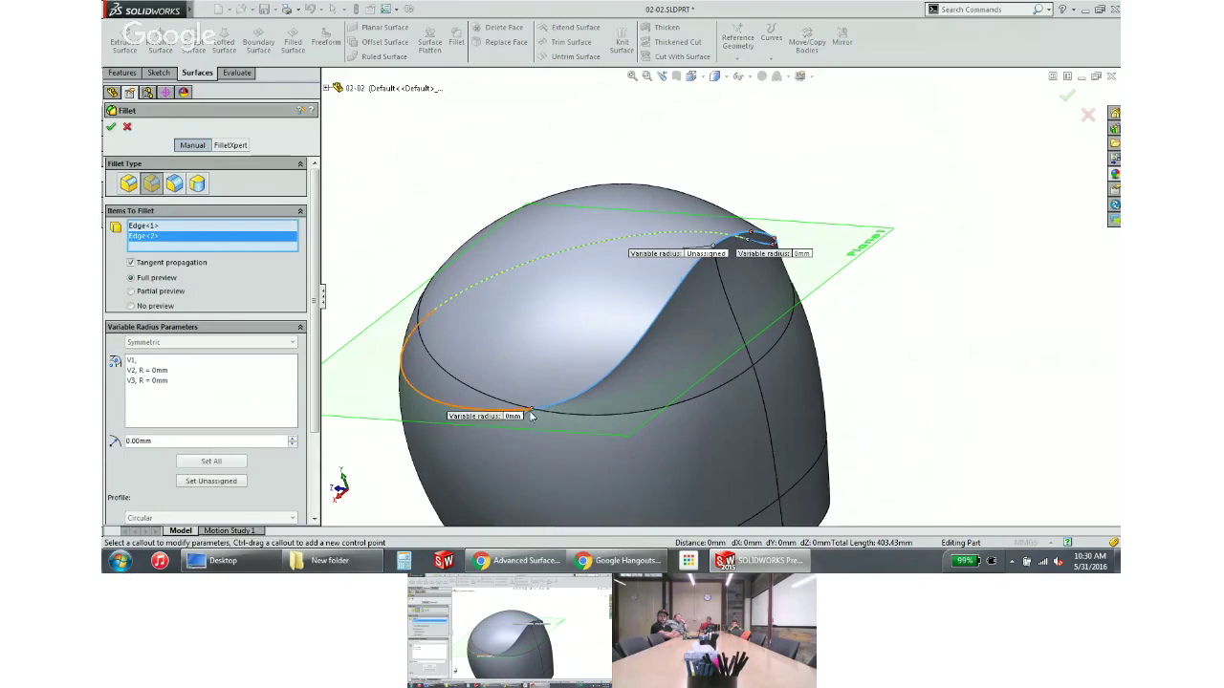
Set the variable fillet radius to 2 mm at the peak shared by the two crest edges
{"action": "left_click", "coordinate": [713, 255]}
{"action": "type", "text": "2"}
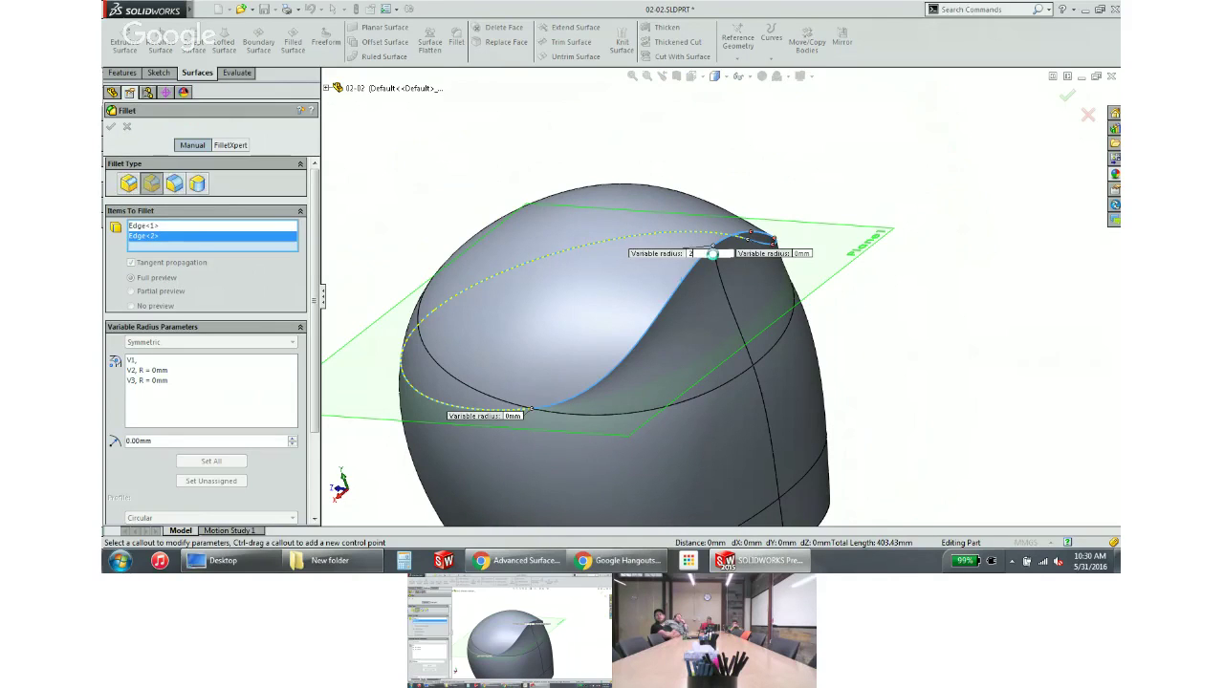
{"action": "key", "text": "Return"}
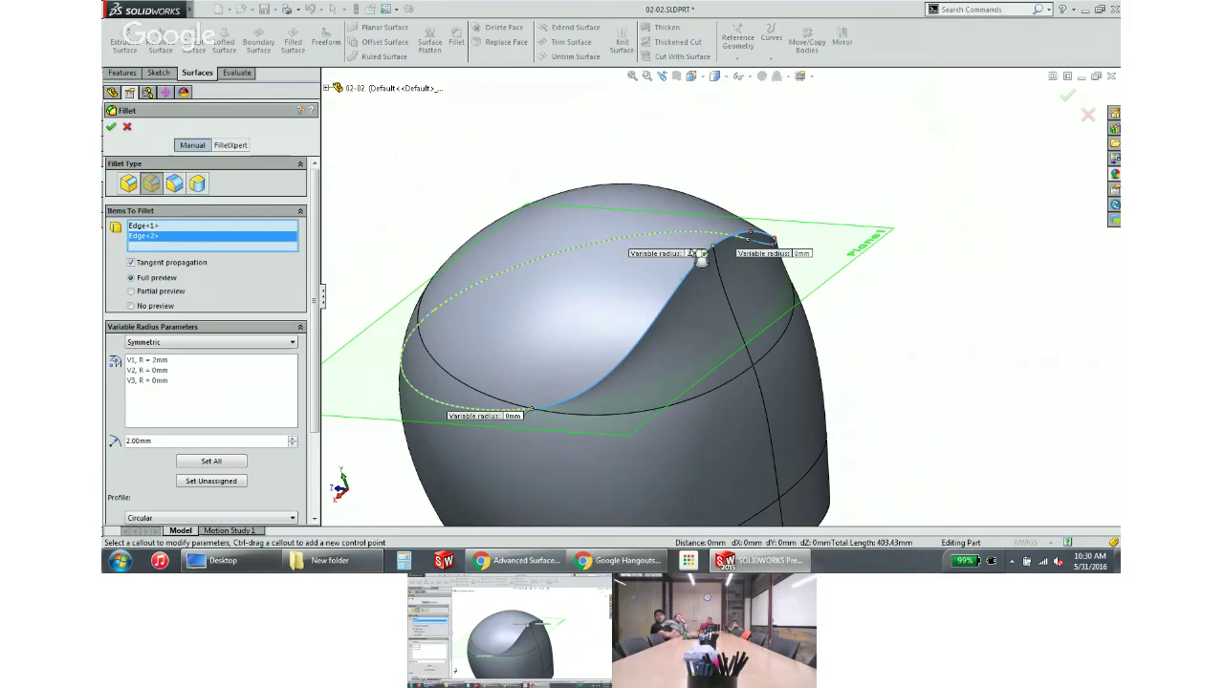
{"action": "middle_click_drag", "start_coordinate": [713, 254], "coordinate": [741, 252]}
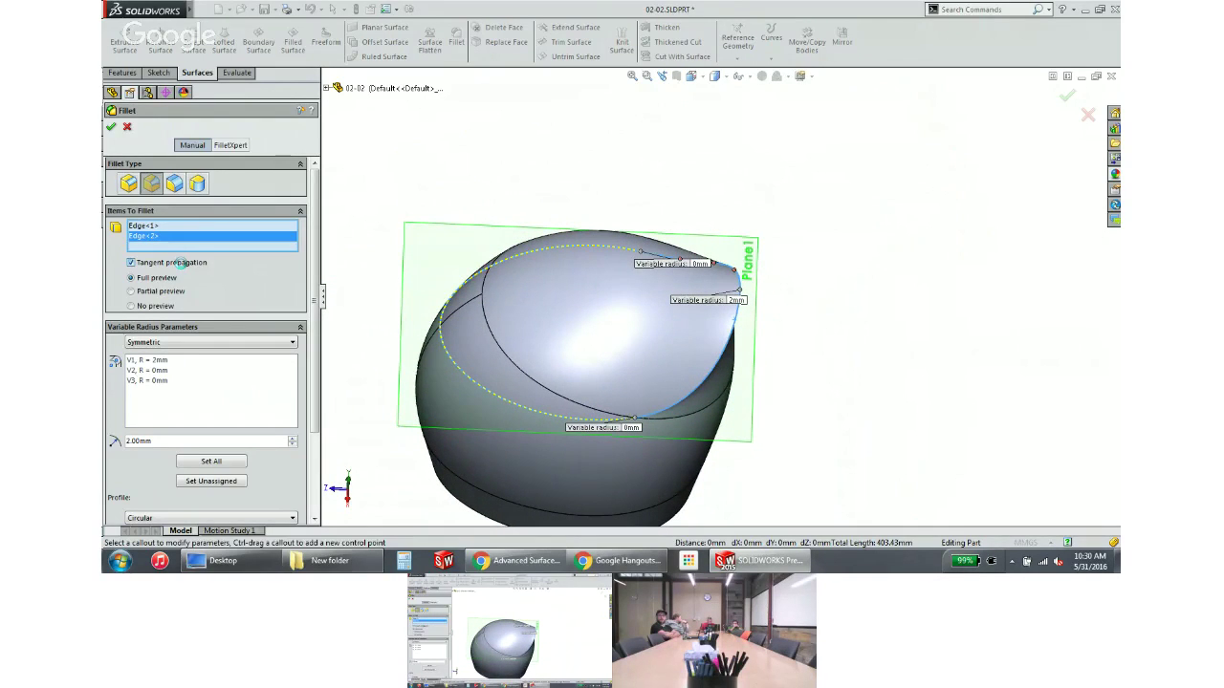
Turn off tangent propagation and try to apply the variable size fillet to the crest
{"action": "left_click", "coordinate": [180, 262]}
{"action": "middle_click_drag", "start_coordinate": [656, 265], "coordinate": [549, 218]}
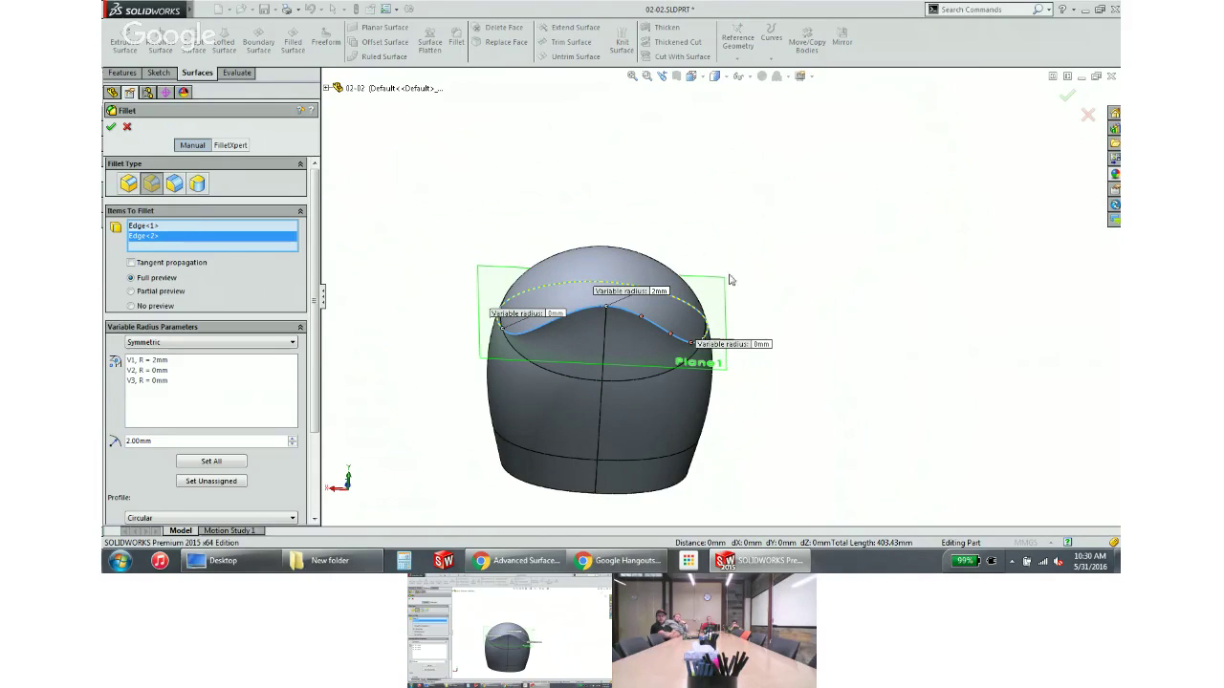
{"action": "left_click", "coordinate": [111, 126]}
{"action": "middle_click_drag", "start_coordinate": [538, 181], "coordinate": [636, 187]}
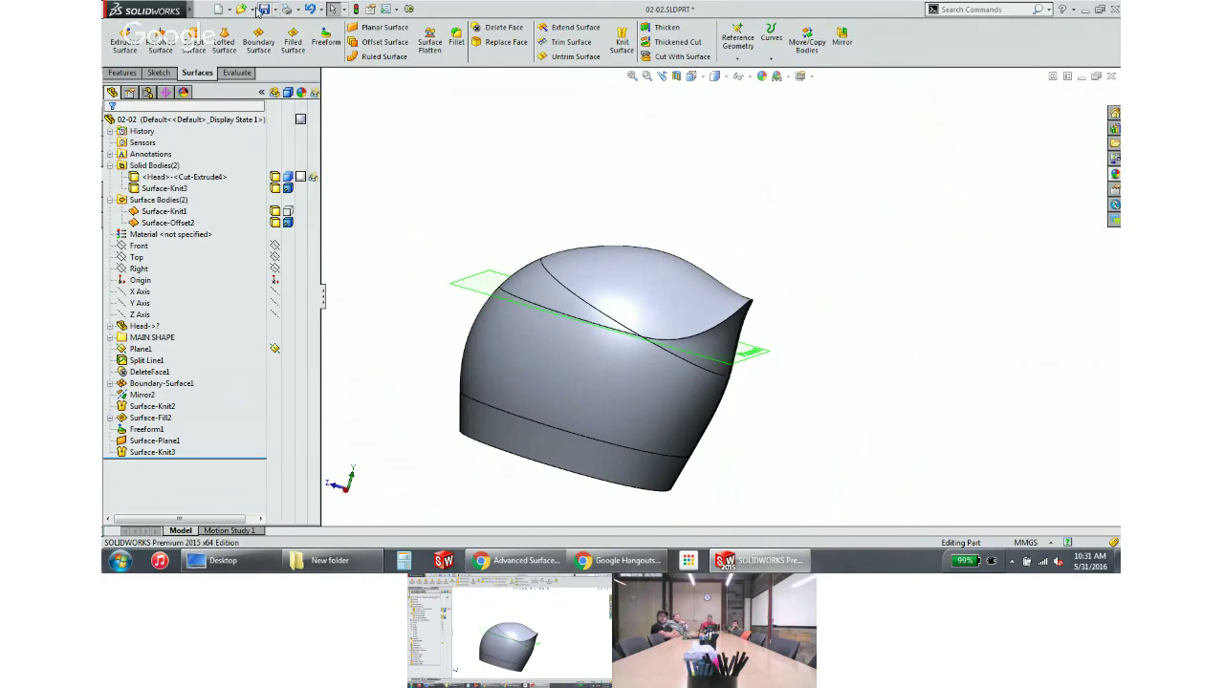
Open the part 02-02.5.SLDPRT from the Advanced Surfaces folder and expand its list of solid bodies
{"action": "left_click", "coordinate": [241, 9]}
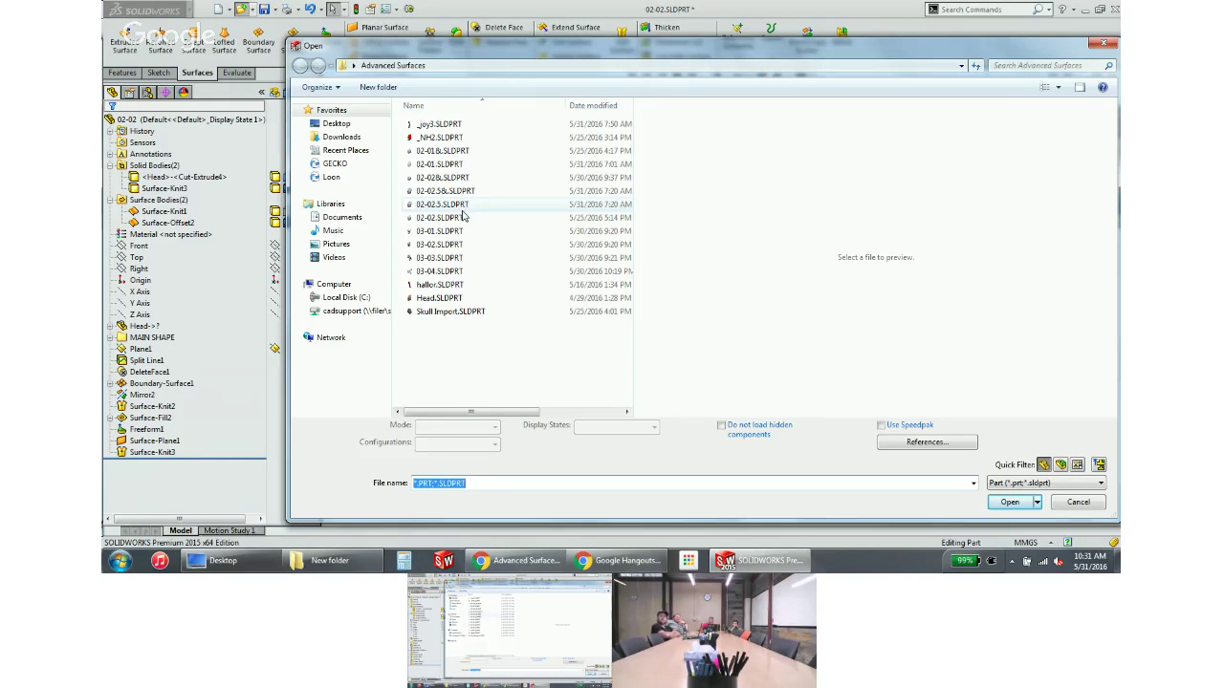
{"action": "left_click", "coordinate": [450, 194]}
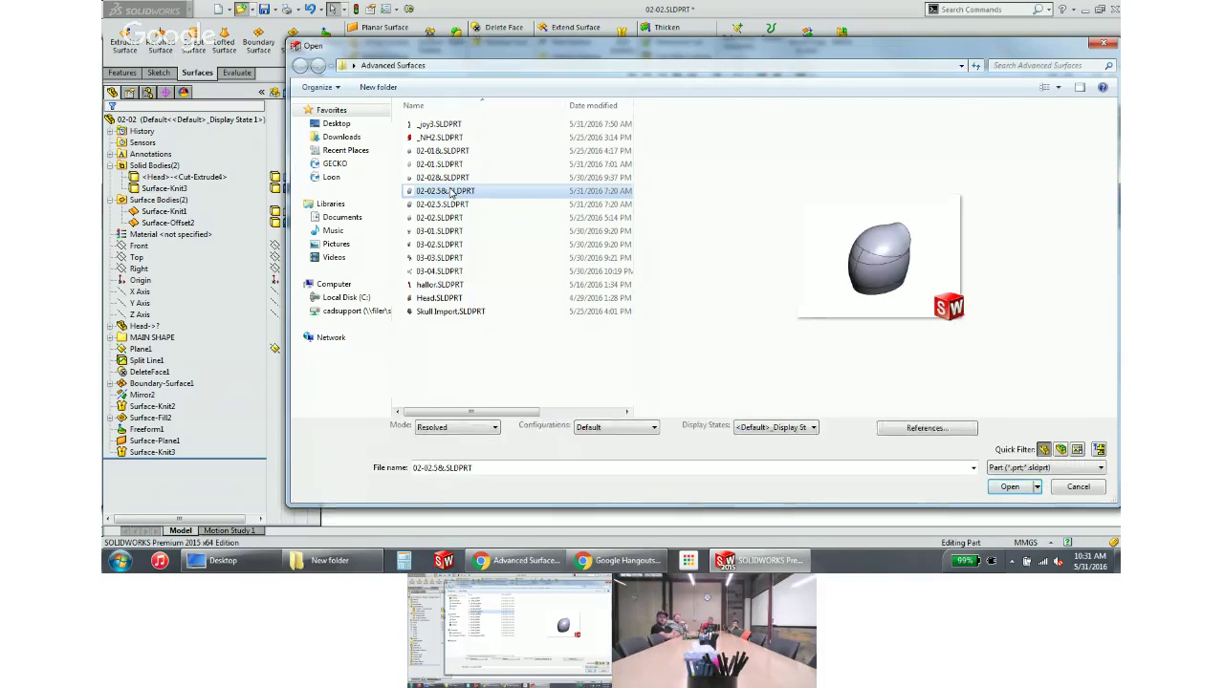
{"action": "left_click", "coordinate": [446, 205]}
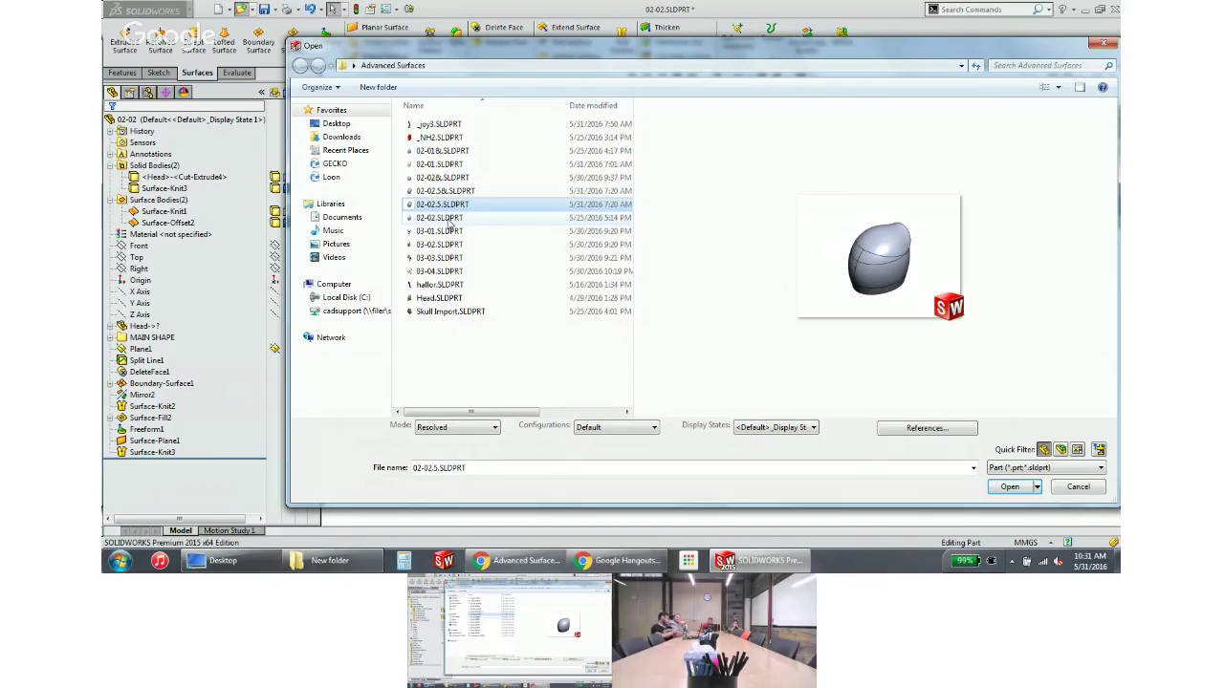
{"action": "left_click", "coordinate": [1007, 489]}
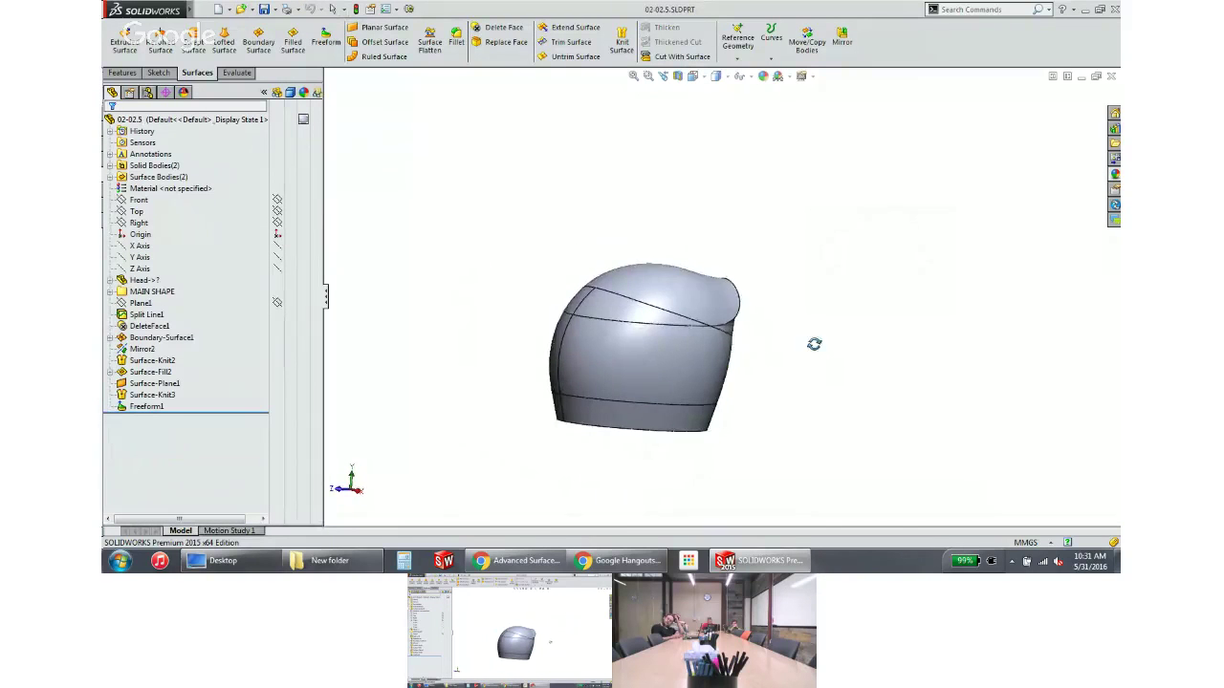
{"action": "scroll", "coordinate": [669, 315], "scroll_direction": "down", "scroll_amount": 2}
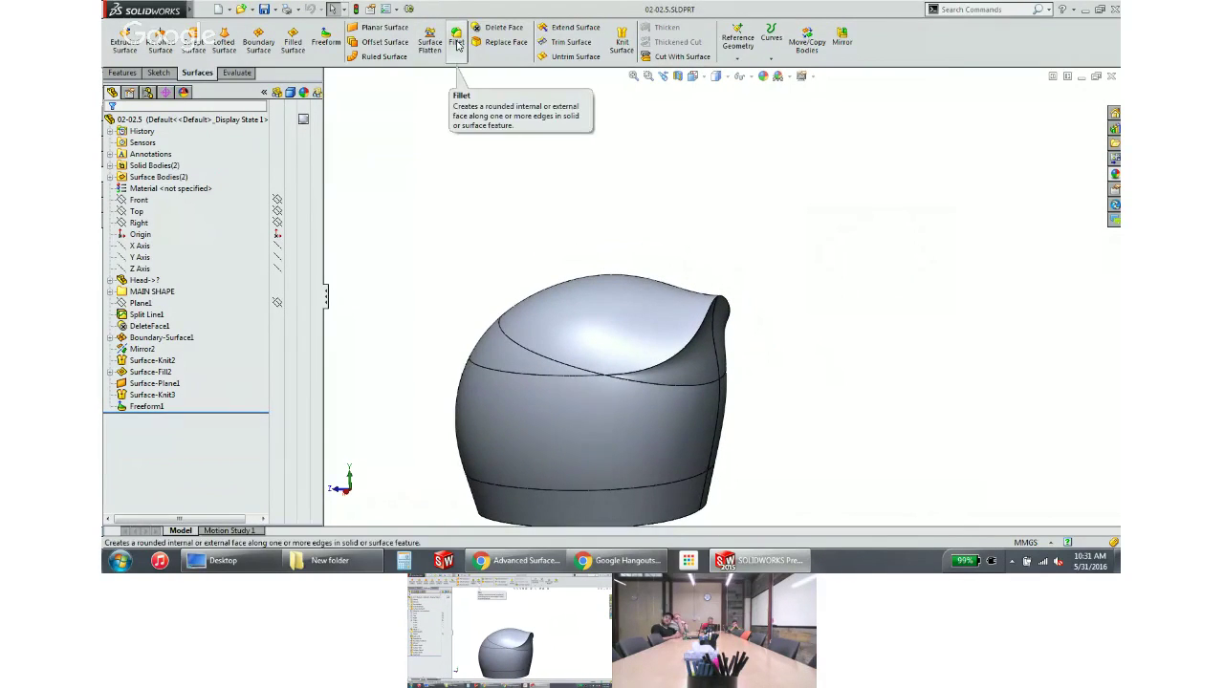
{"action": "left_click", "coordinate": [110, 165]}
{"action": "left_click", "coordinate": [148, 200]}
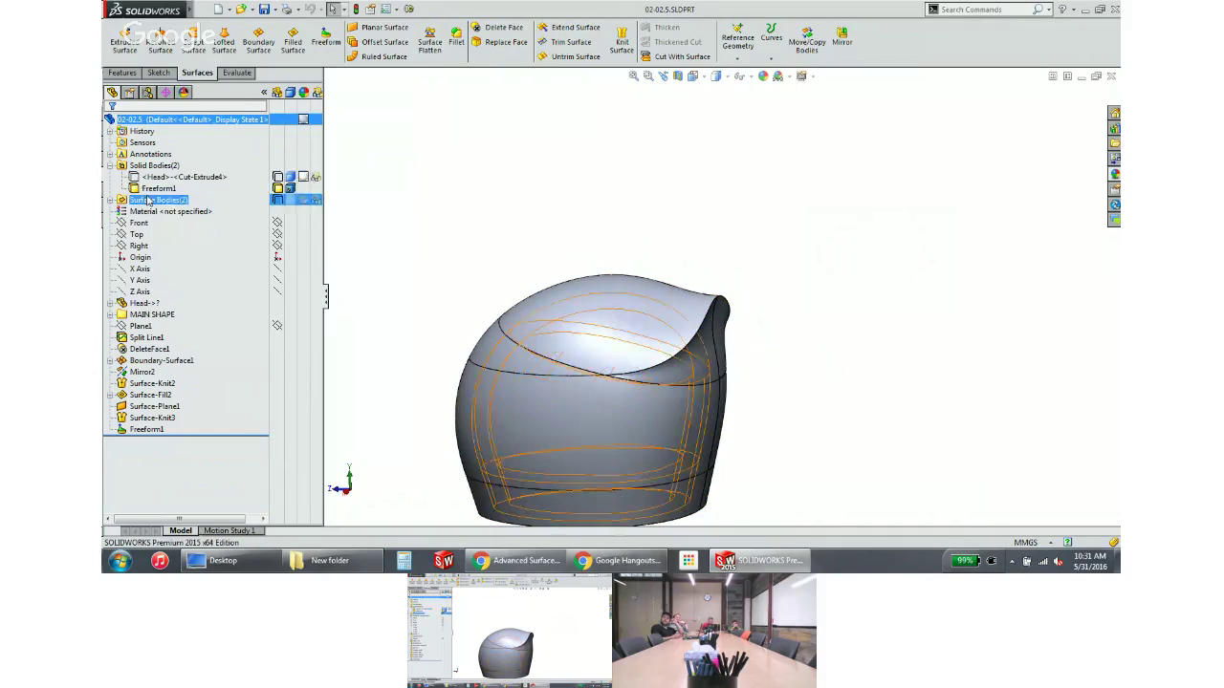
{"action": "left_click", "coordinate": [675, 156]}
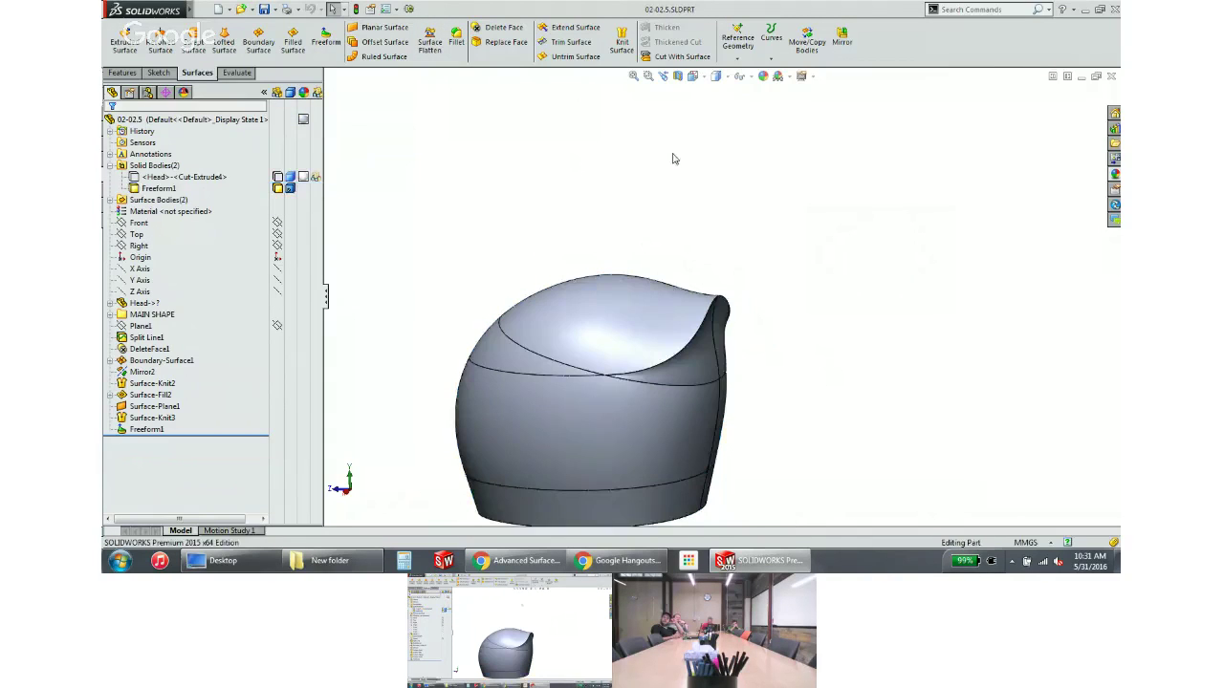
Start a variable size fillet on the two crest edges along the rounded rear lip of the helmet shell
{"action": "left_click", "coordinate": [457, 42]}
{"action": "left_click", "coordinate": [722, 304]}
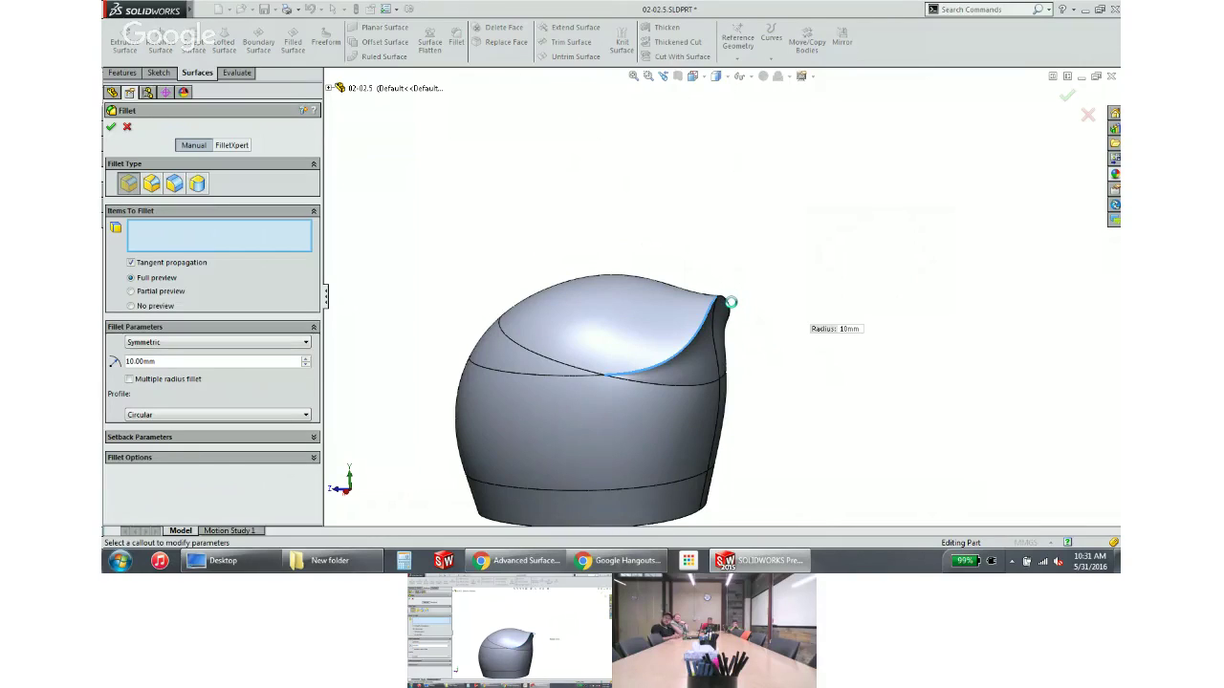
{"action": "left_click", "coordinate": [729, 306]}
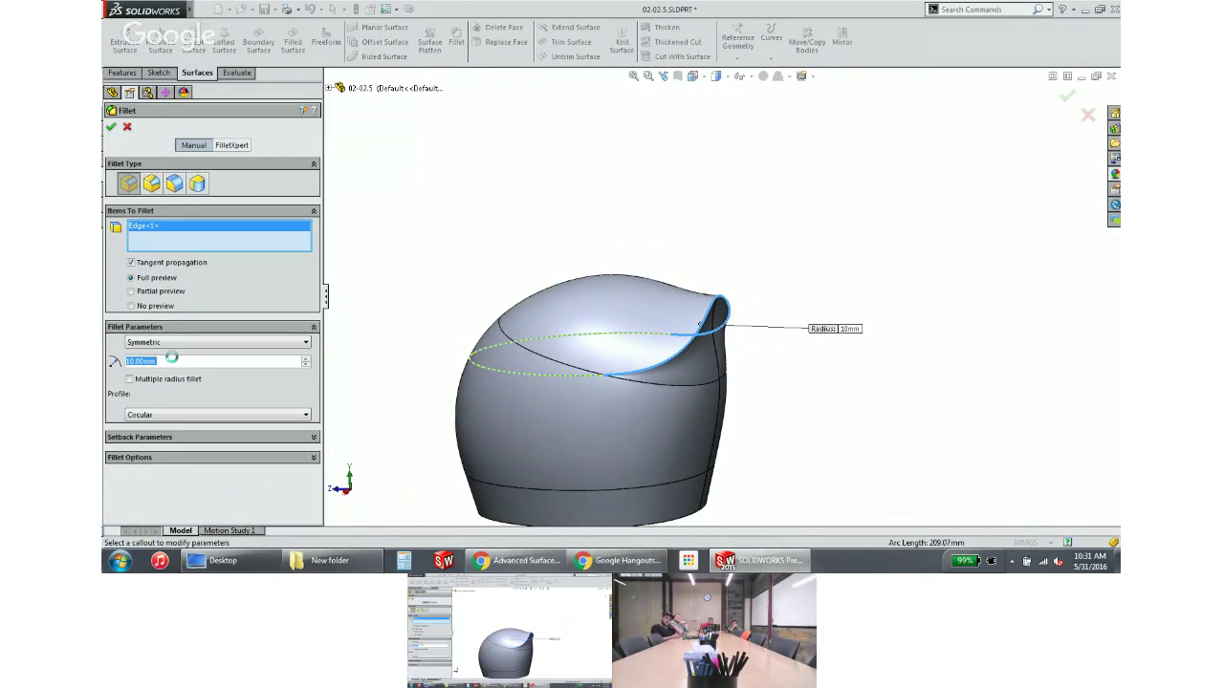
{"action": "left_click", "coordinate": [151, 184]}
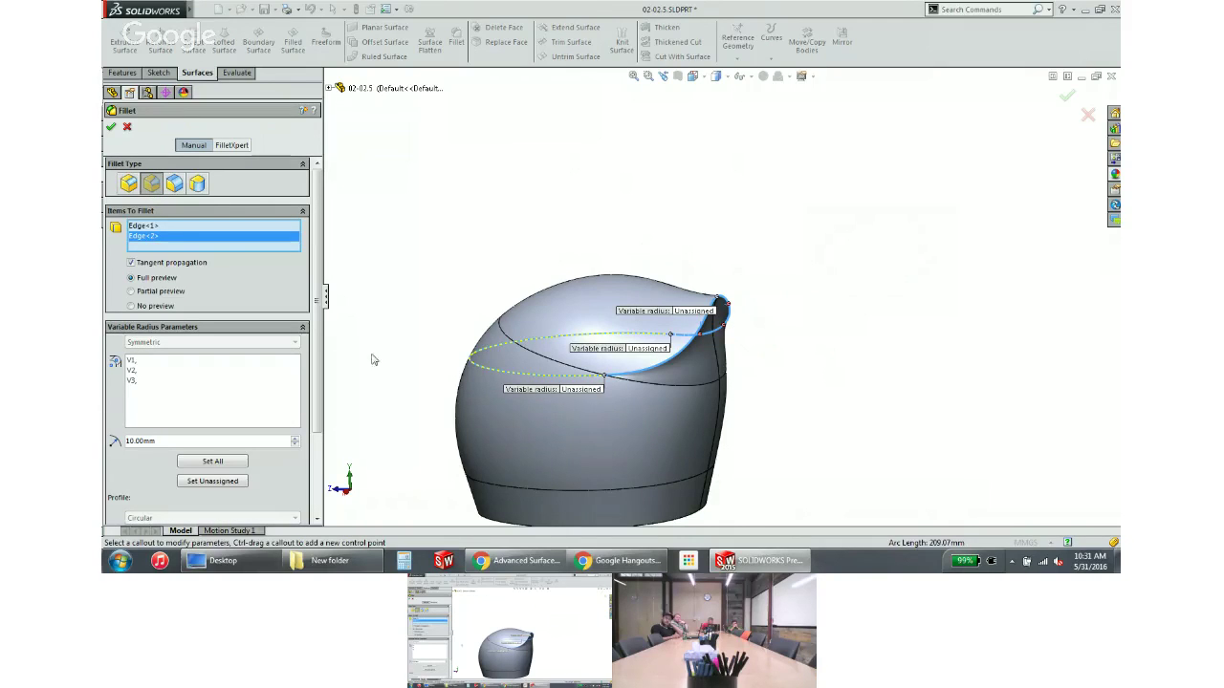
Set the variable radius to 0 mm at the two outer ends of the selected rear lip edges
{"action": "left_click", "coordinate": [576, 393]}
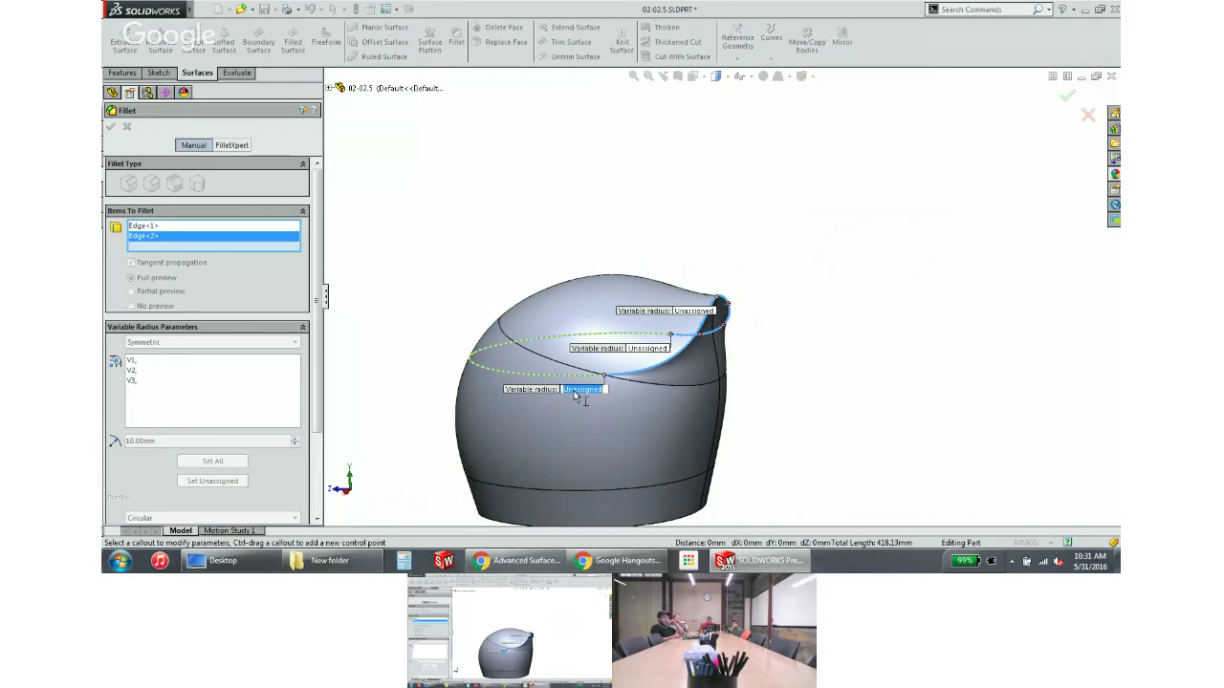
{"action": "type", "text": "0"}
{"action": "key", "text": "Return"}
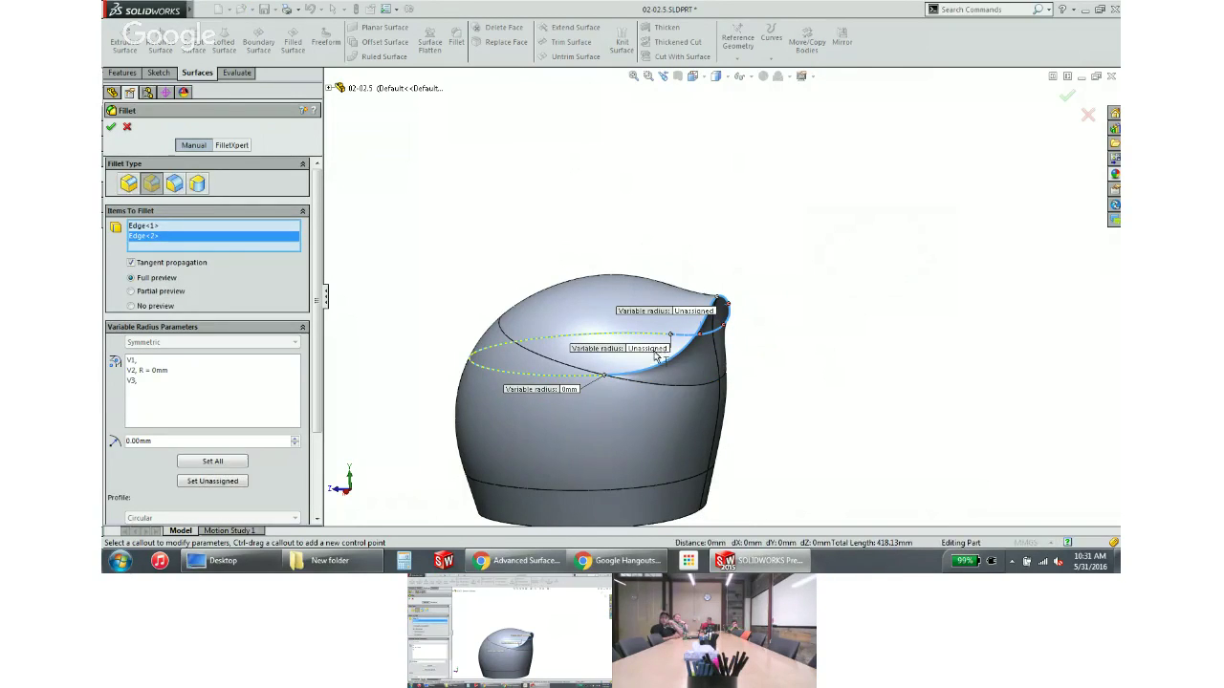
{"action": "type", "text": "0"}
{"action": "key", "text": "Return"}
Set the variable radius to 5 mm where the two lip edges meet, and apply the fillet
{"action": "left_click", "coordinate": [694, 311]}
{"action": "type", "text": "5"}
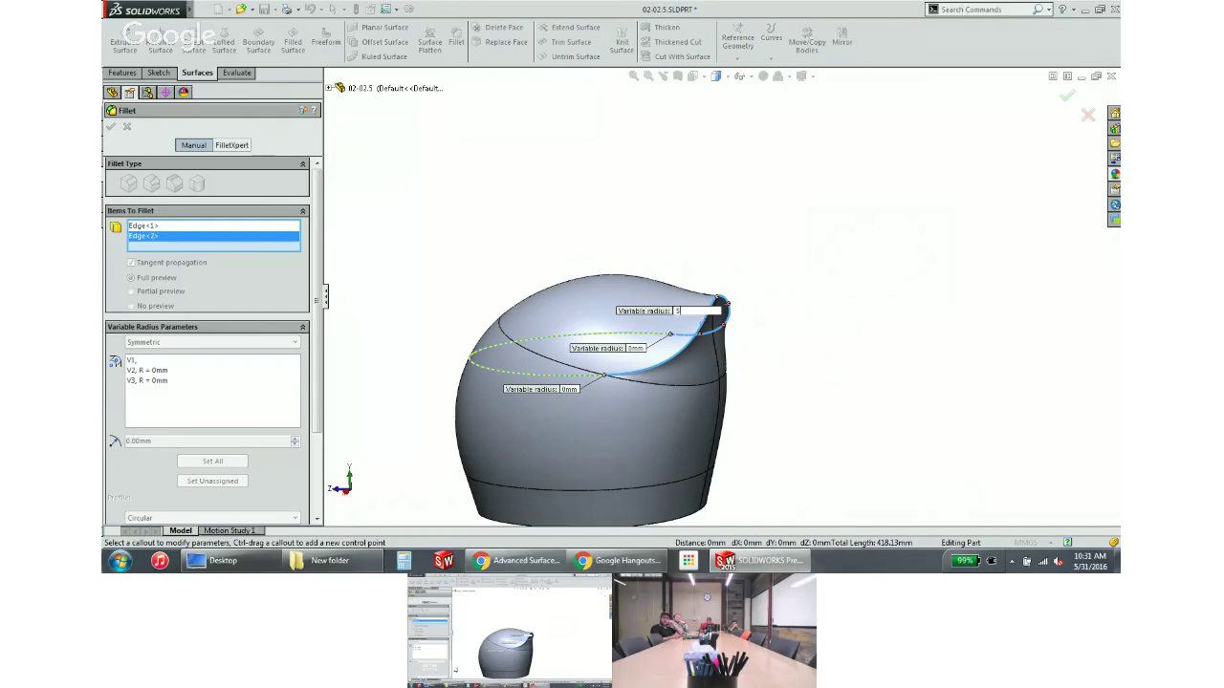
{"action": "key", "text": "Return"}
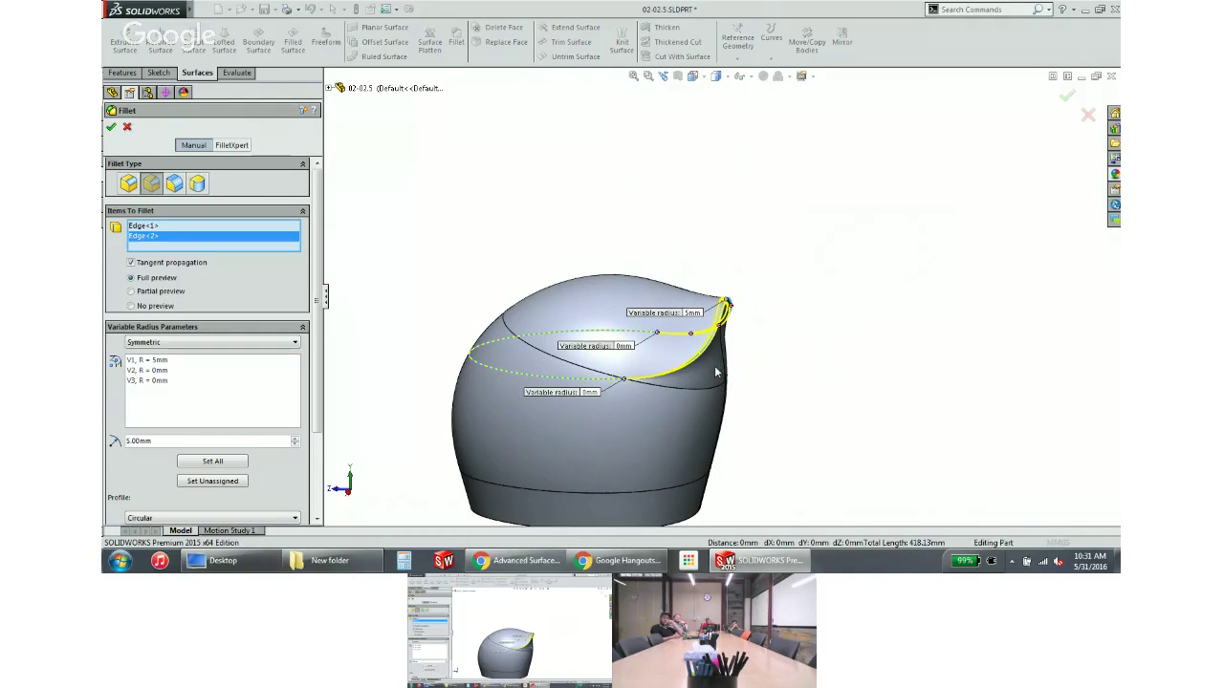
{"action": "key", "text": "Return"}
Examine how the variable fillet tapers out at its side end, selecting the fillet face to highlight it
{"action": "scroll", "coordinate": [707, 330], "scroll_direction": "down", "scroll_amount": 5}
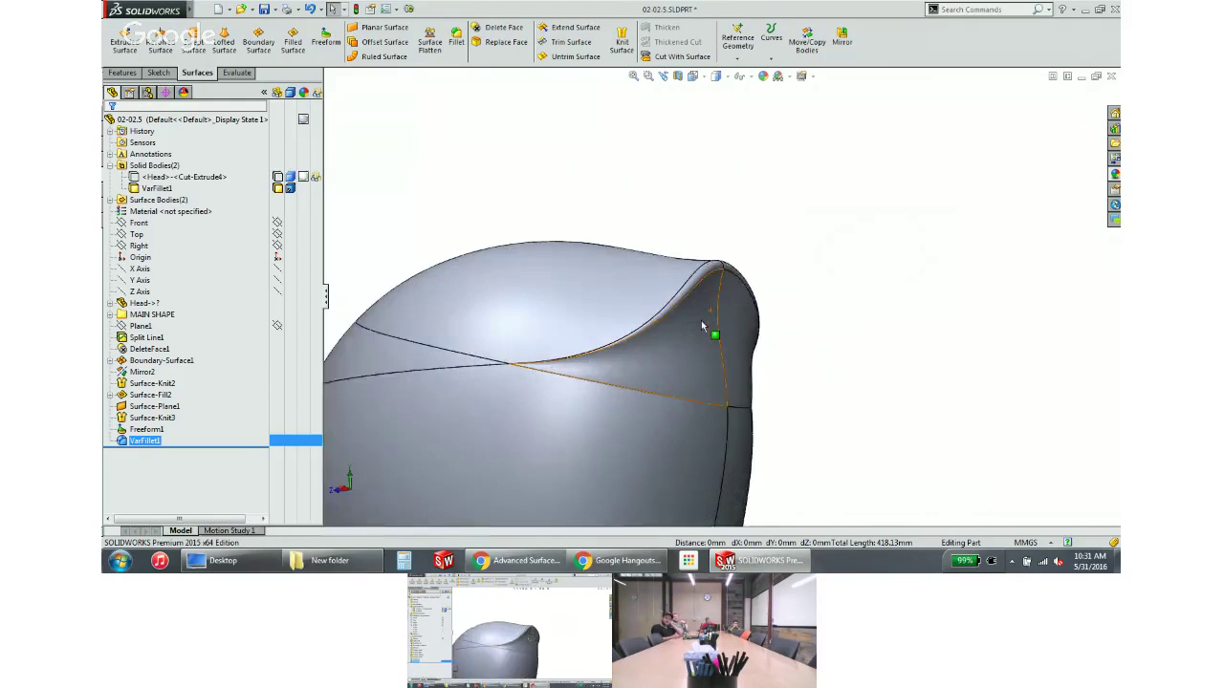
{"action": "middle_click_drag", "start_coordinate": [699, 328], "coordinate": [738, 391]}
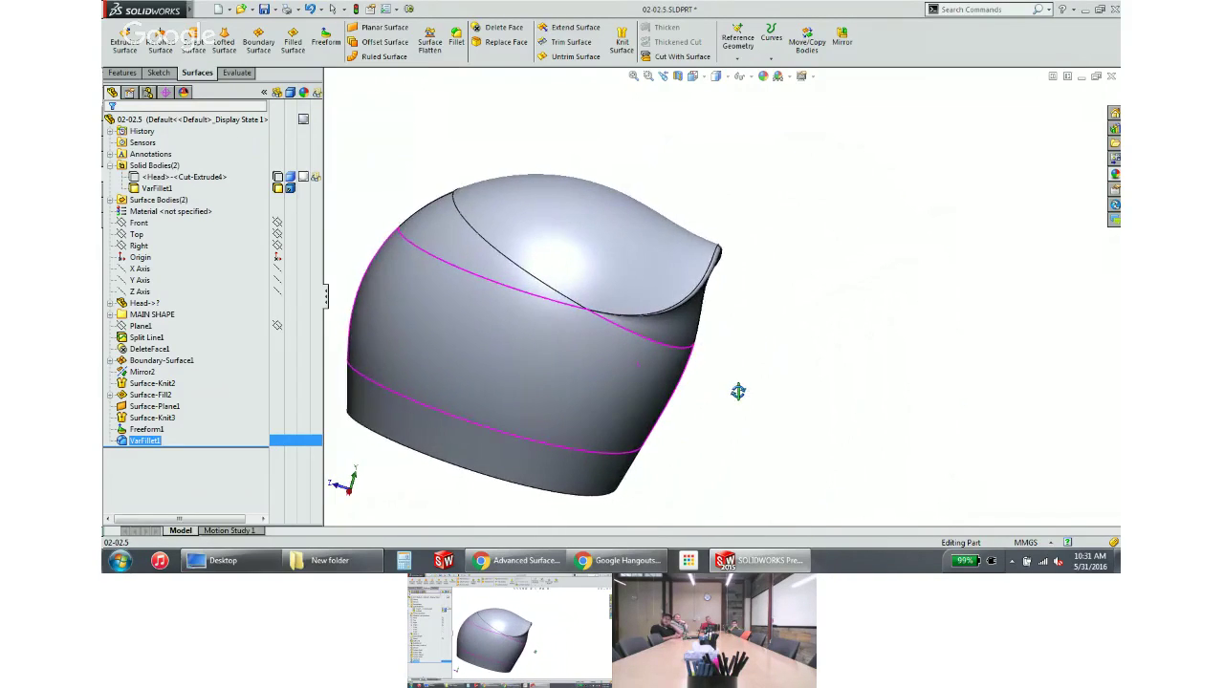
{"action": "scroll", "coordinate": [490, 327], "scroll_direction": "down", "scroll_amount": 3}
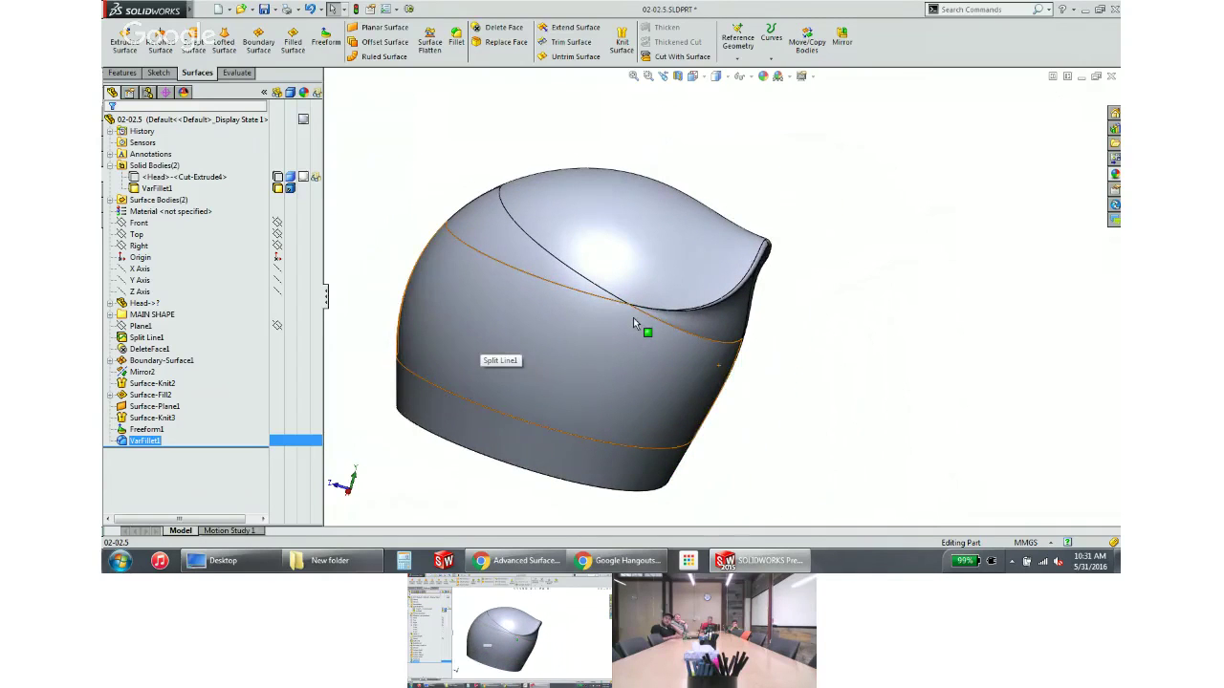
{"action": "scroll", "coordinate": [617, 290], "scroll_direction": "down", "scroll_amount": 3}
{"action": "scroll", "coordinate": [616, 291], "scroll_direction": "down", "scroll_amount": 2}
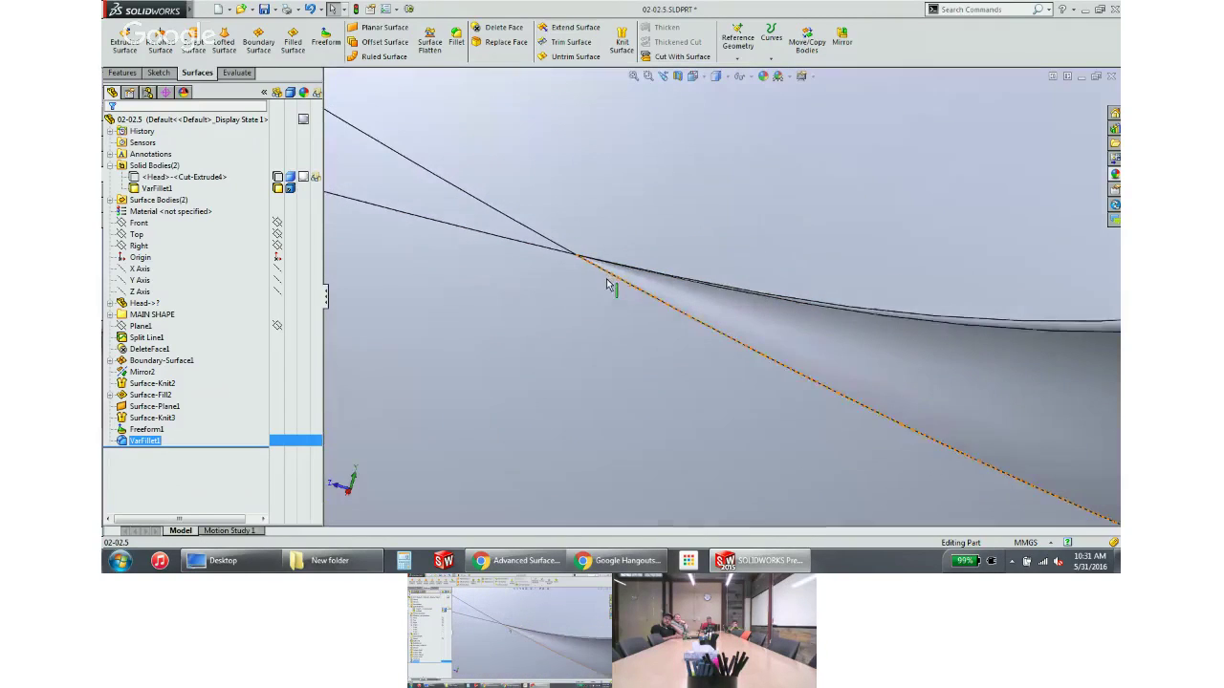
{"action": "left_click", "coordinate": [1003, 325]}
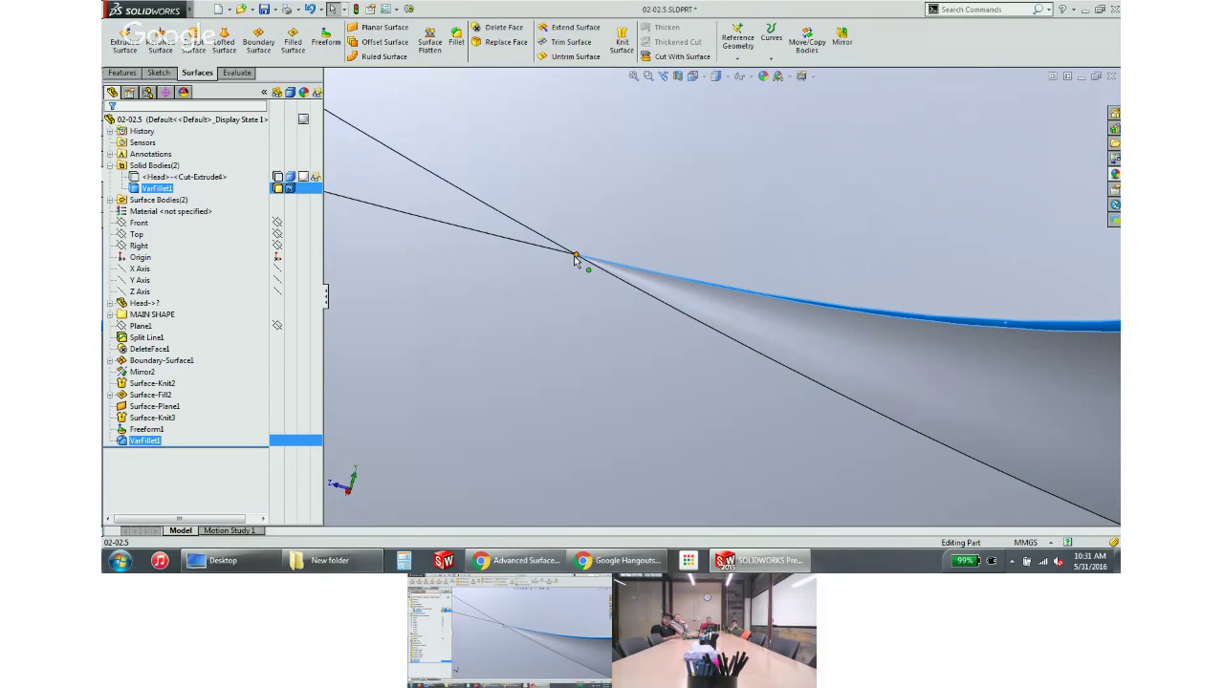
Hide the filleted helmet solid body VarFillet1 and show the inner surface body Surface-Knit1
{"action": "scroll", "coordinate": [807, 332], "scroll_direction": "up", "scroll_amount": 1}
{"action": "scroll", "coordinate": [807, 332], "scroll_direction": "up", "scroll_amount": 6}
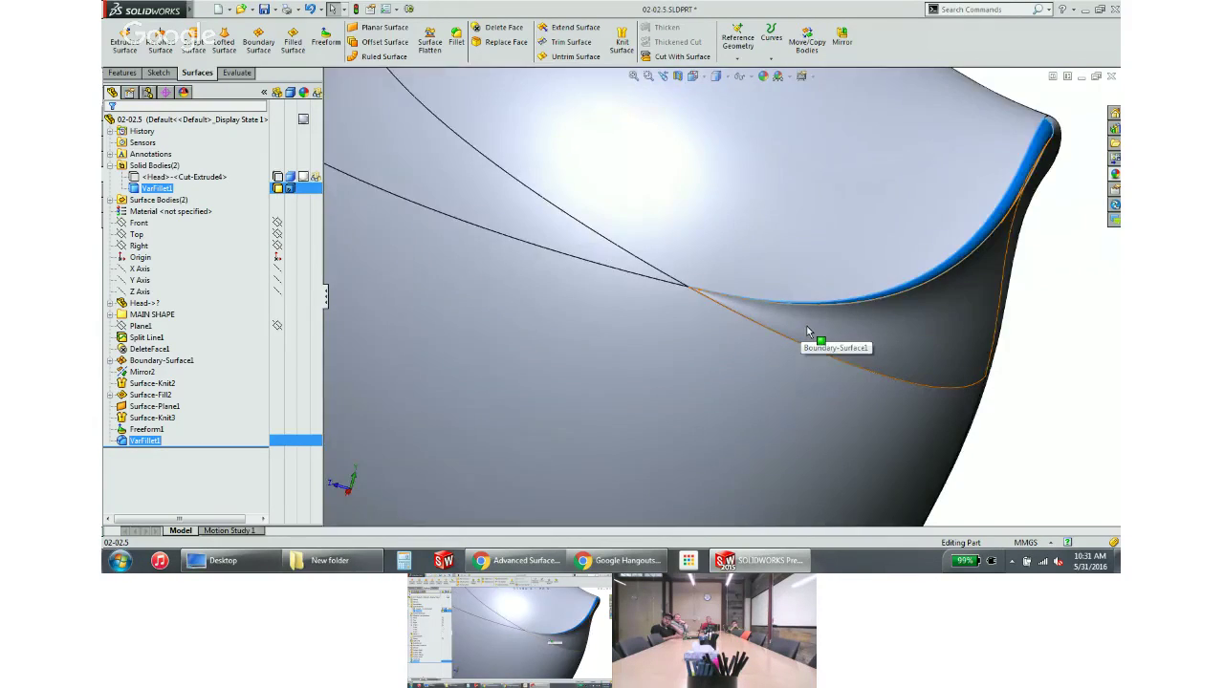
{"action": "left_click", "coordinate": [874, 306]}
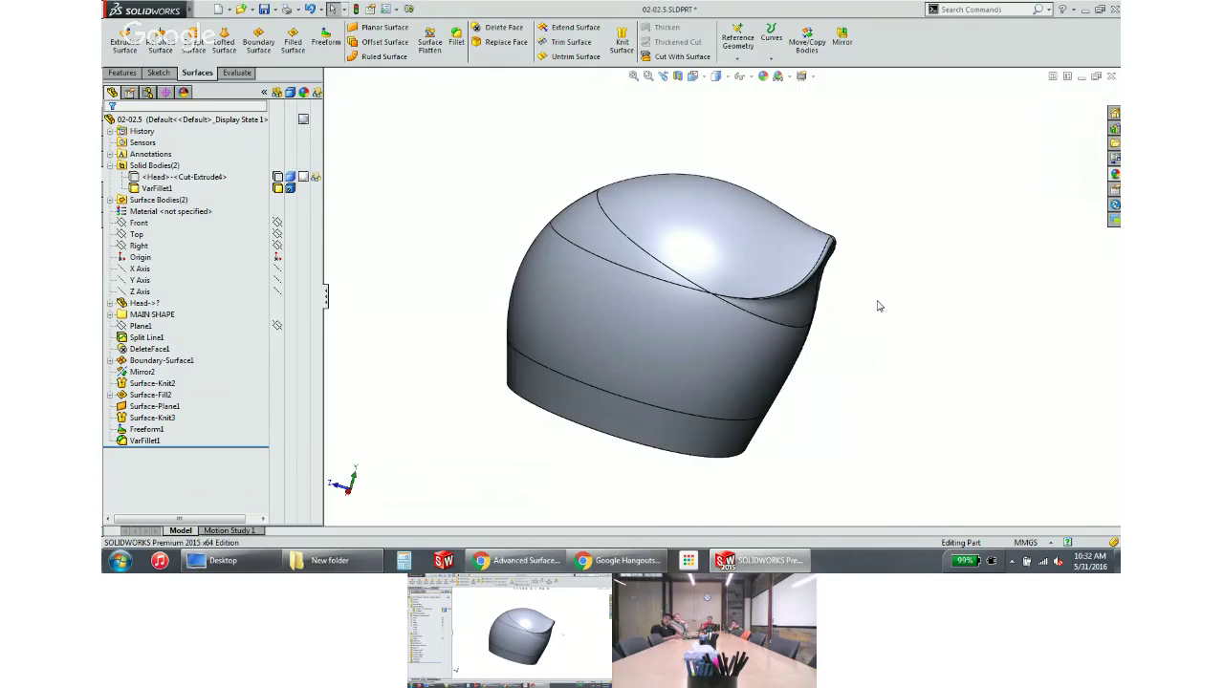
{"action": "middle_click_drag", "start_coordinate": [421, 273], "coordinate": [467, 264]}
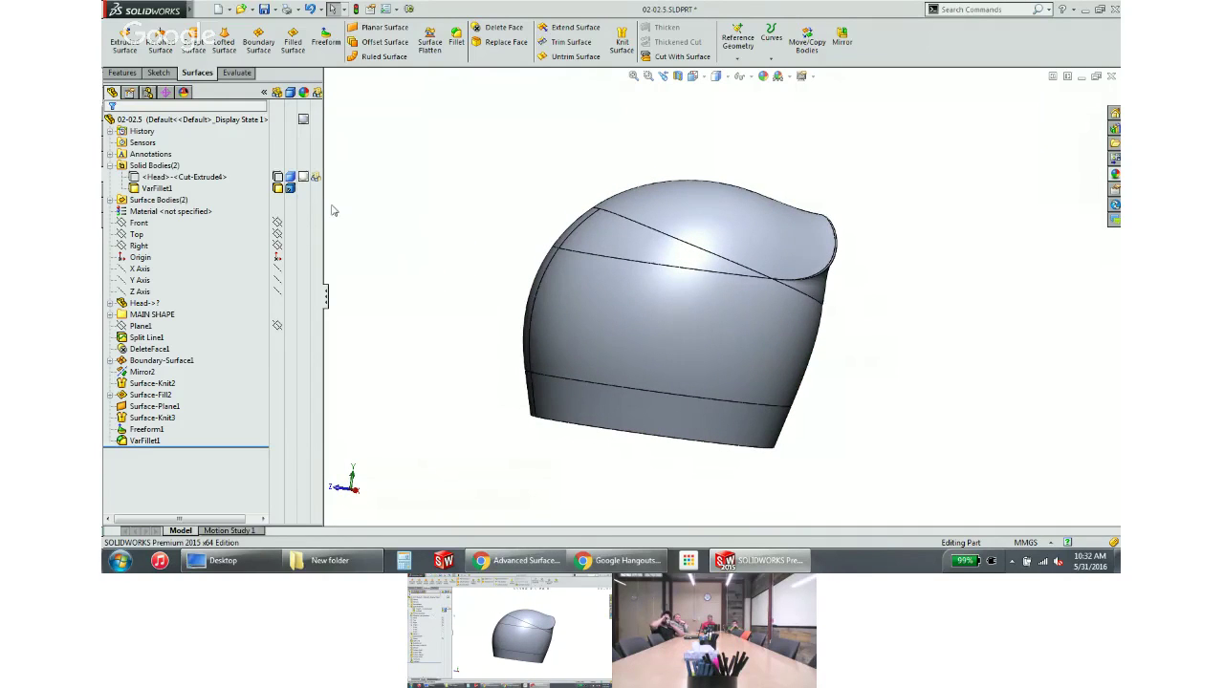
{"action": "left_click", "coordinate": [164, 190]}
{"action": "left_click", "coordinate": [203, 169]}
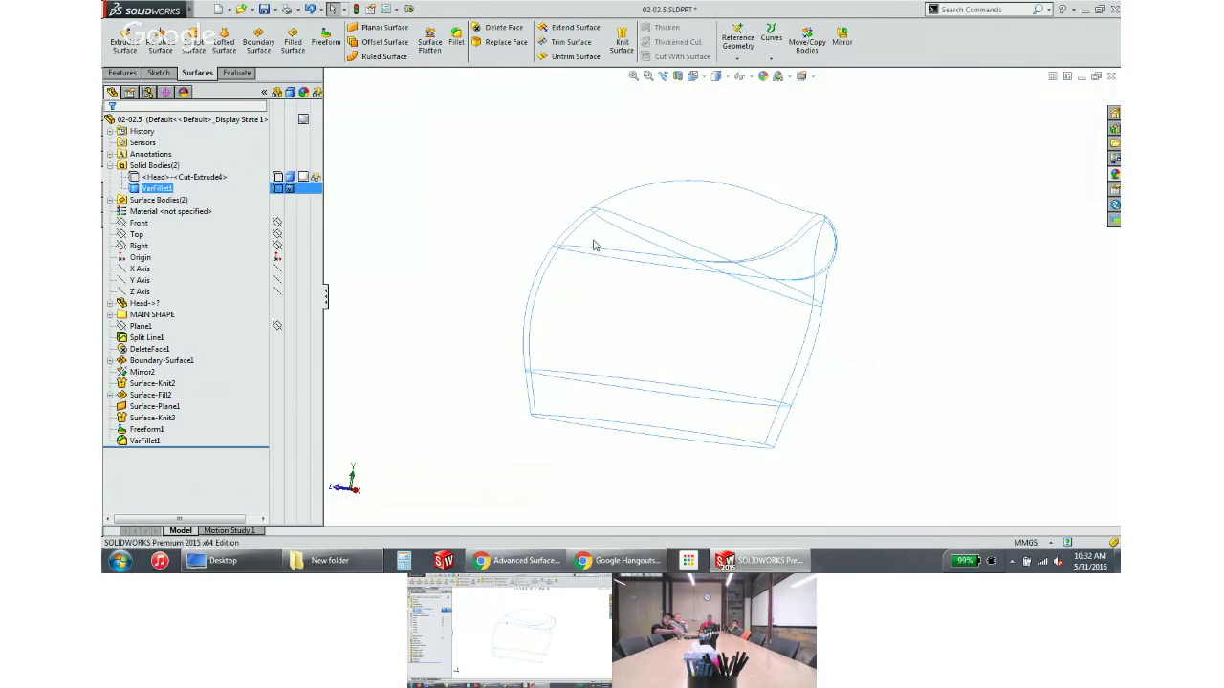
{"action": "left_click", "coordinate": [111, 199]}
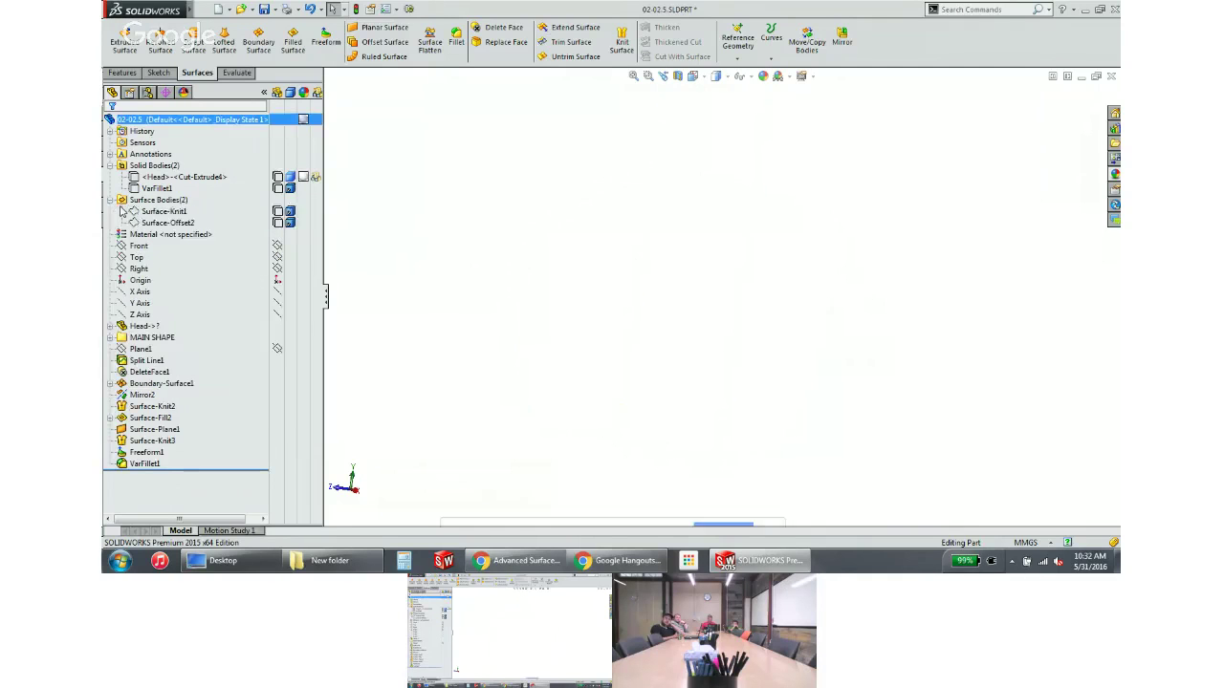
{"action": "left_click", "coordinate": [152, 213]}
{"action": "left_click", "coordinate": [155, 200]}
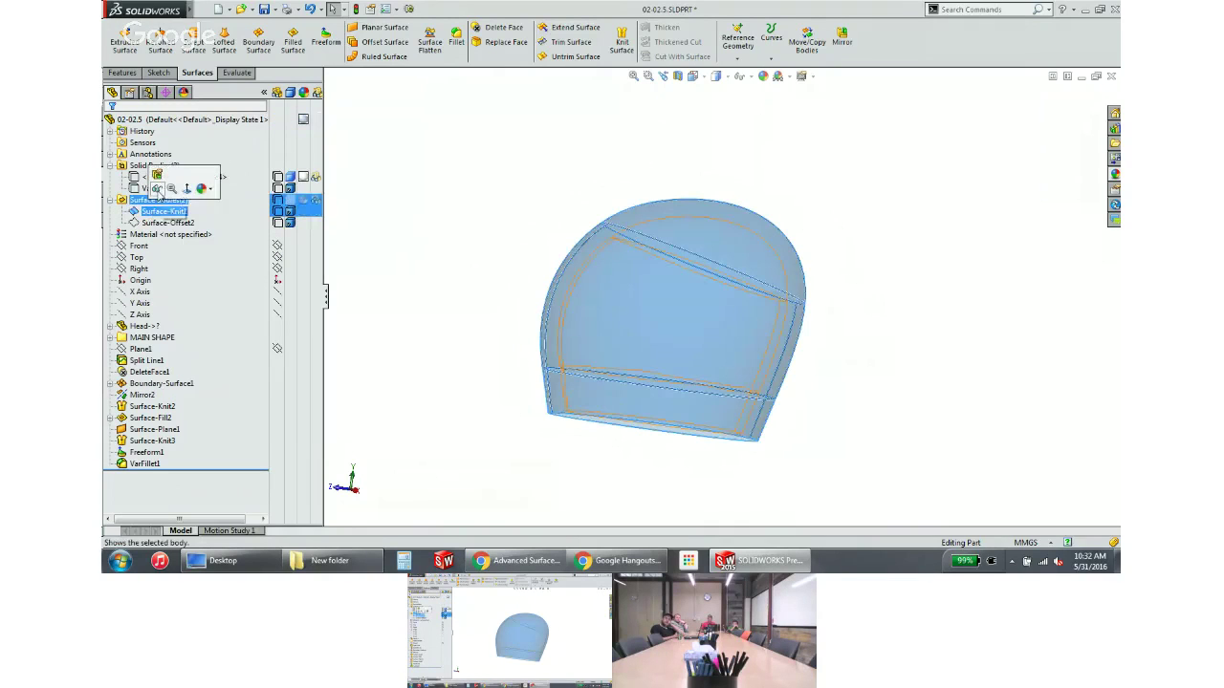
{"action": "left_click", "coordinate": [157, 190]}
{"action": "left_click", "coordinate": [567, 243]}
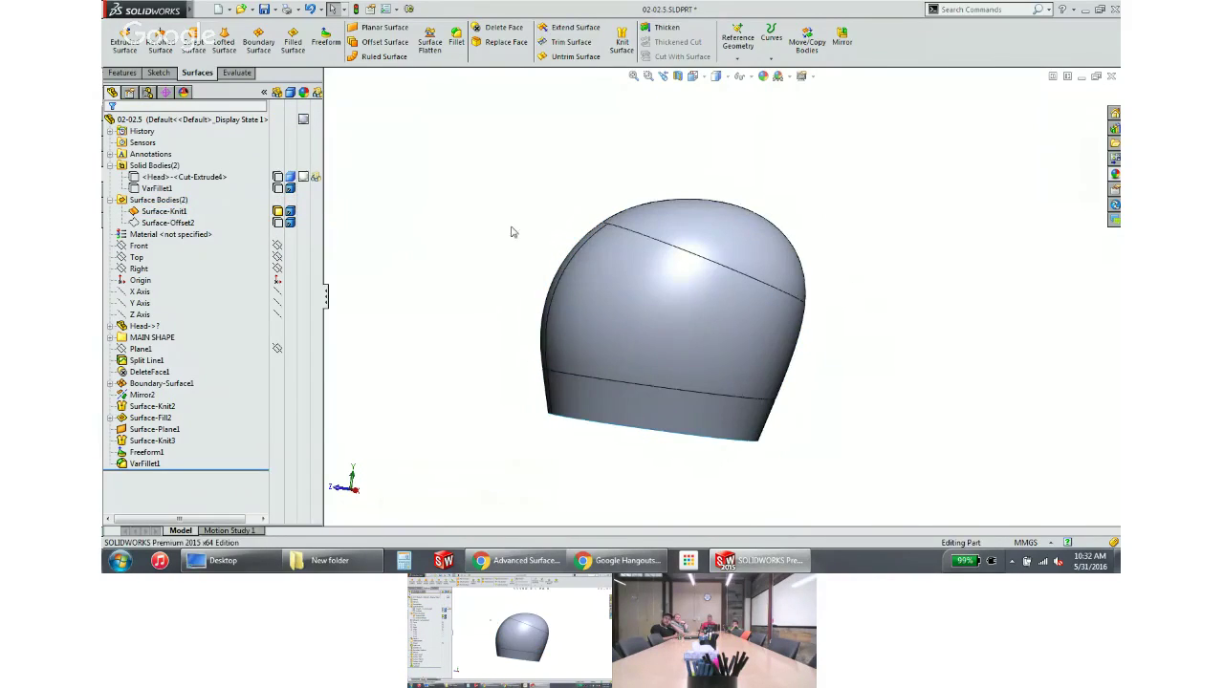
Extend the inner surface 20 mm from both of its lower opening edges, using the Linear extension type
{"action": "left_click", "coordinate": [556, 28]}
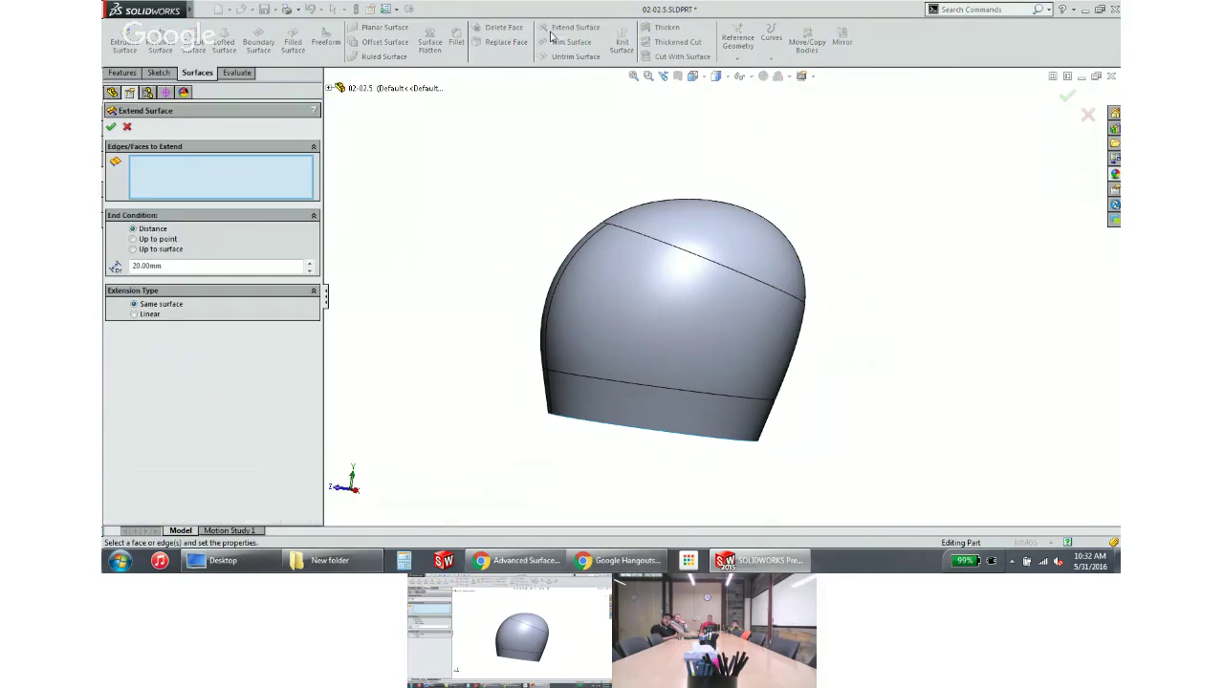
{"action": "middle_click_drag", "start_coordinate": [559, 423], "coordinate": [563, 437]}
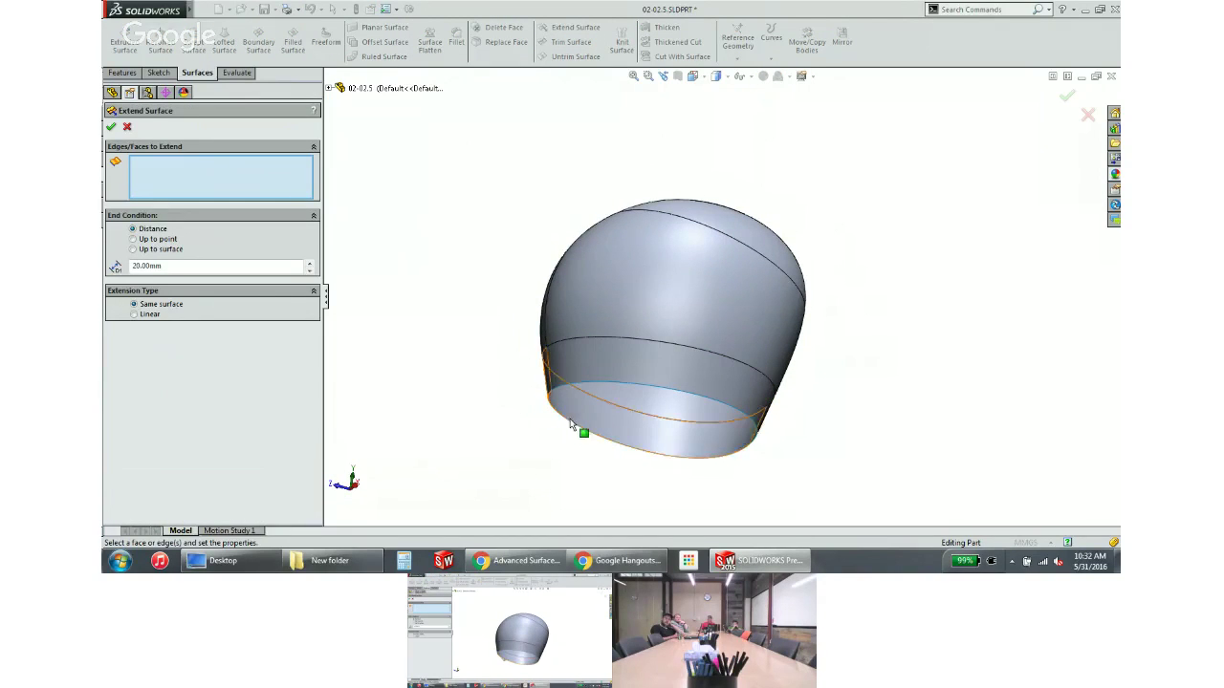
{"action": "left_click", "coordinate": [568, 427]}
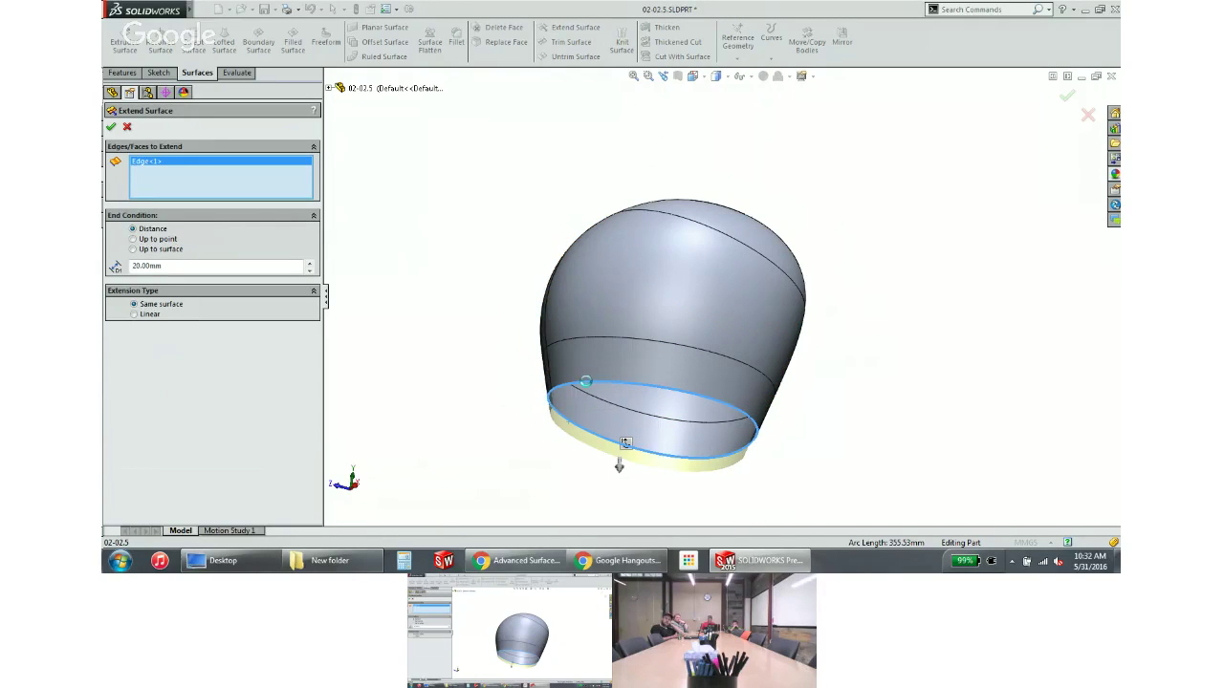
{"action": "left_click", "coordinate": [602, 409]}
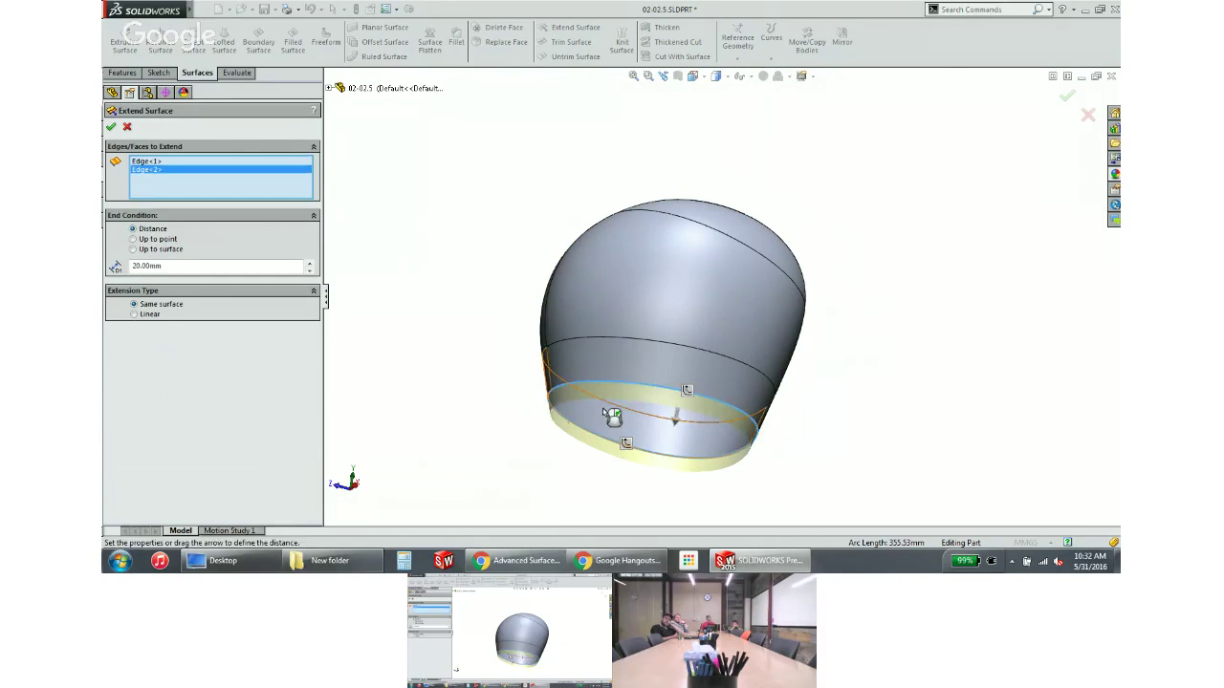
{"action": "middle_click_drag", "start_coordinate": [603, 409], "coordinate": [604, 394]}
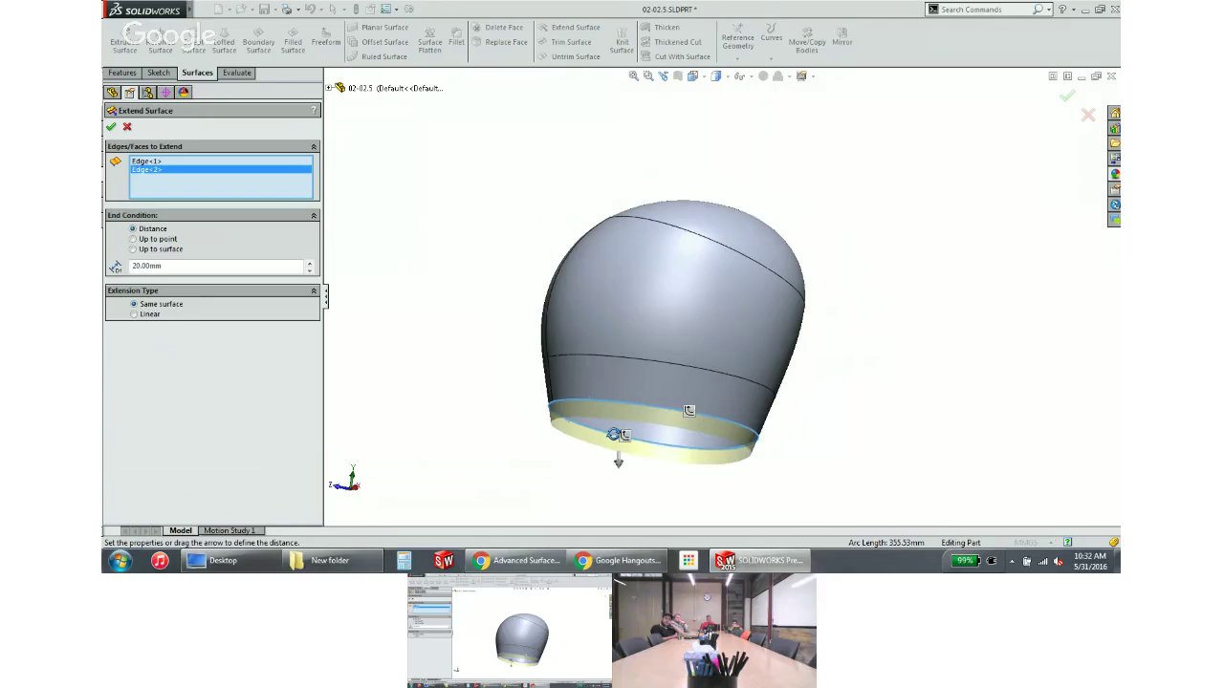
{"action": "left_click", "coordinate": [135, 314]}
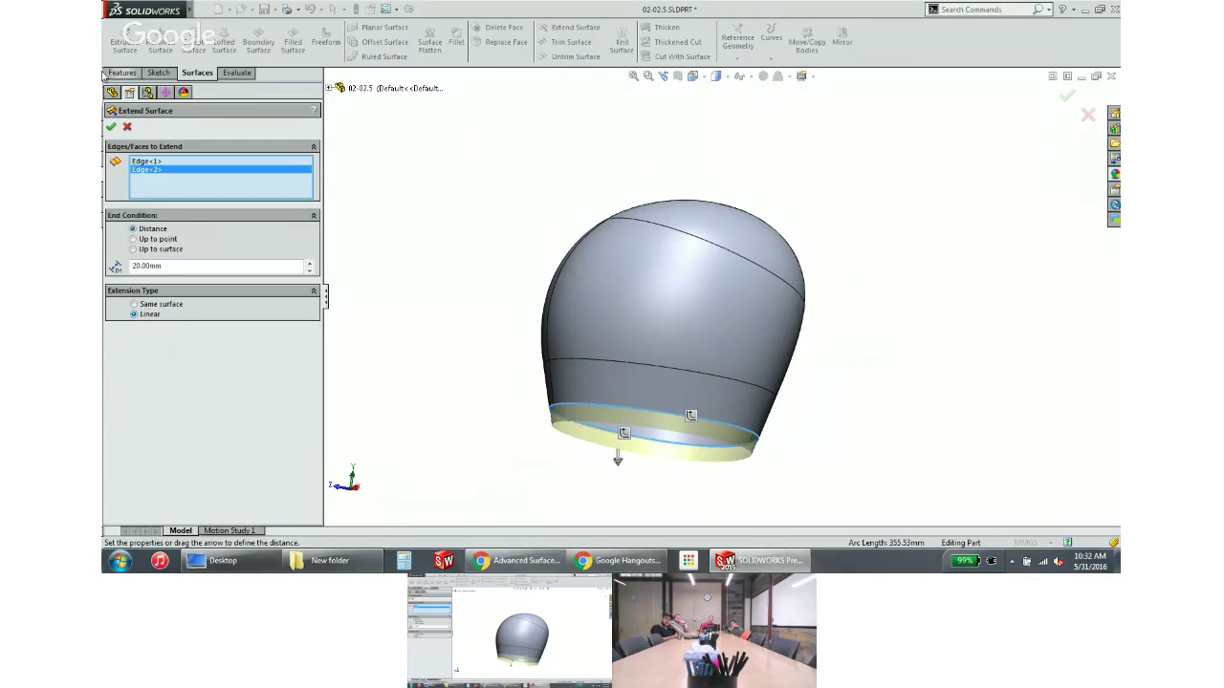
{"action": "left_click", "coordinate": [111, 127]}
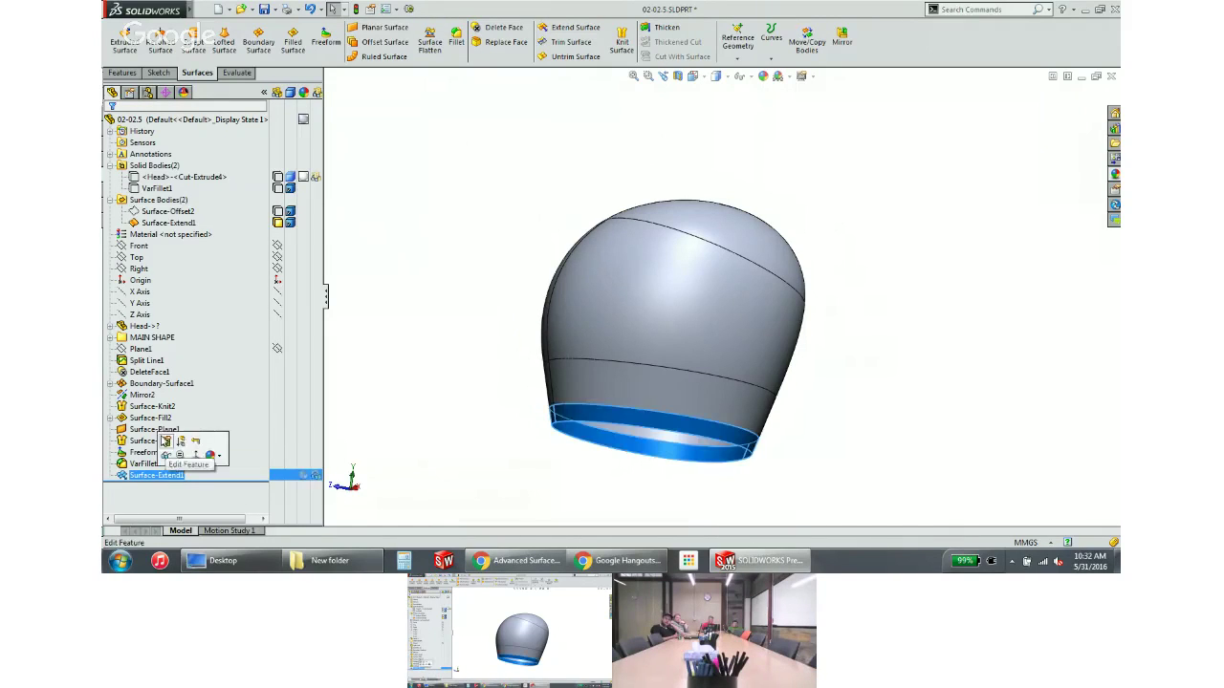
Edit Surface-Extend1 and change its extension type to Same surface
{"action": "left_click", "coordinate": [151, 465]}
{"action": "left_click", "coordinate": [157, 475]}
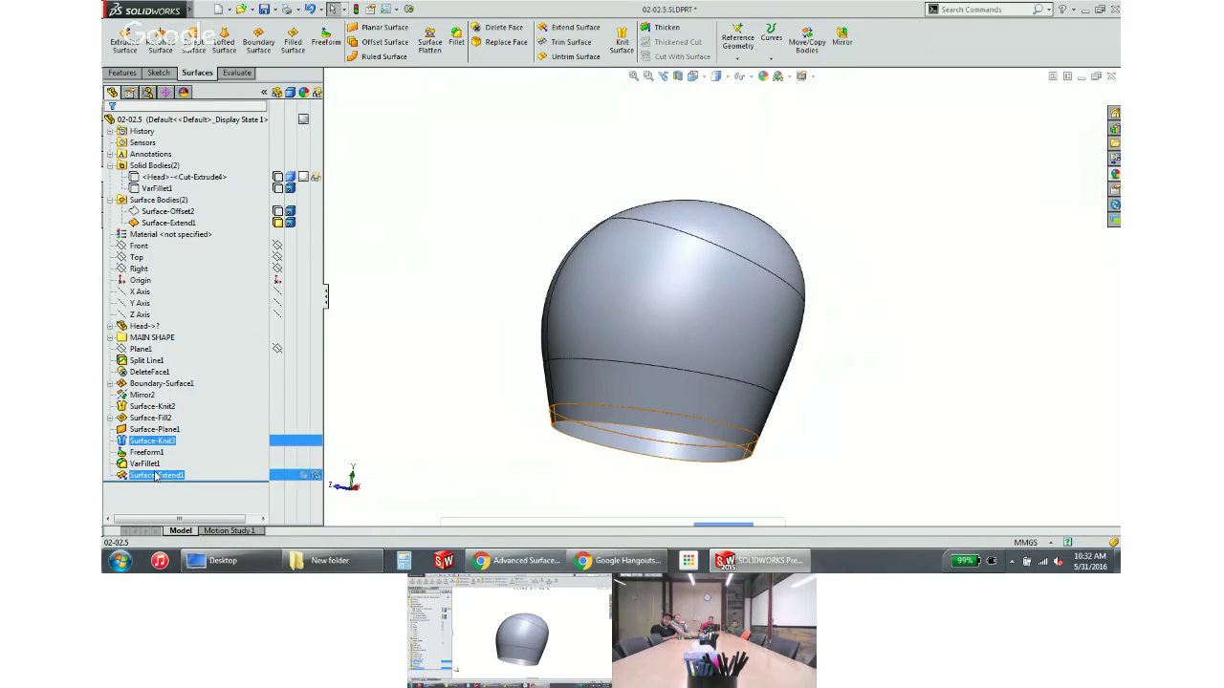
{"action": "left_click", "coordinate": [161, 438]}
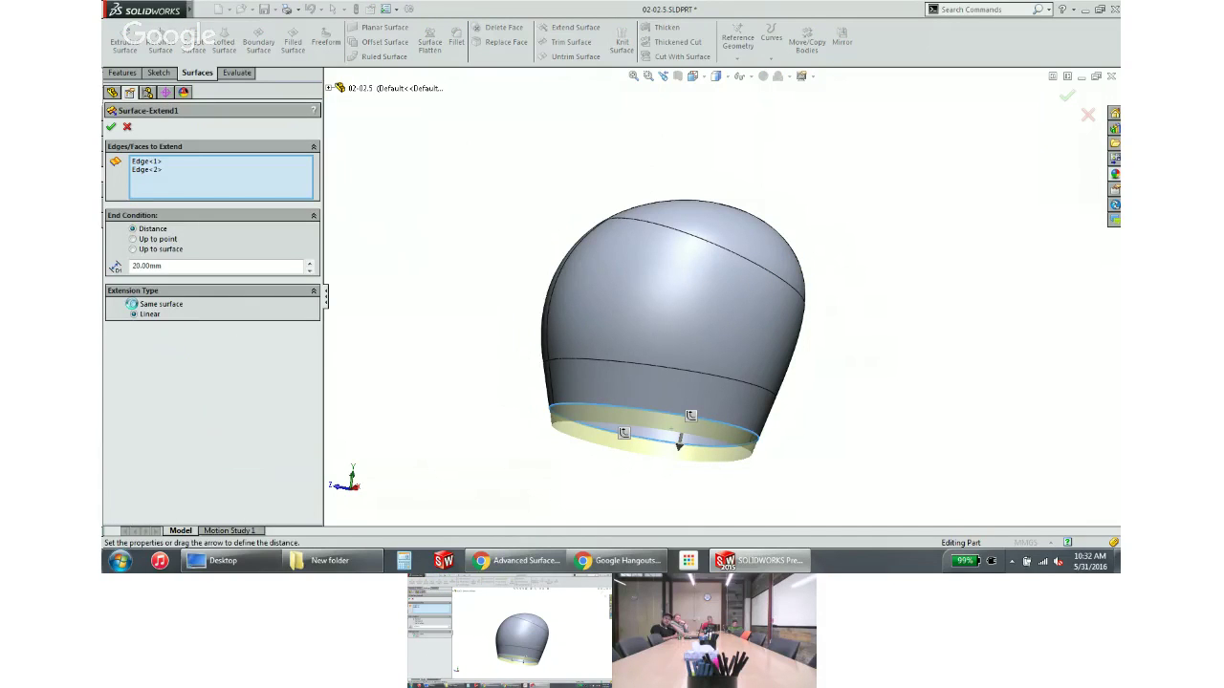
{"action": "left_click", "coordinate": [133, 304]}
{"action": "key", "text": "Return"}
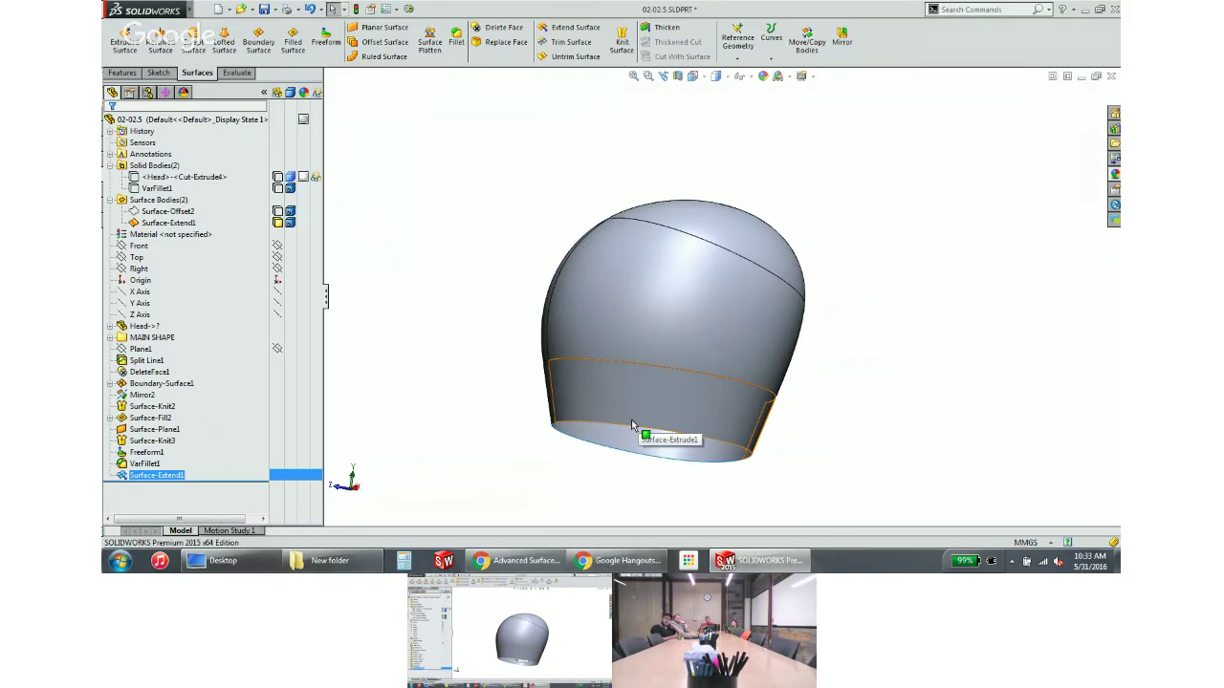
Show the VarFillet1 solid body around the extended inner surface
{"action": "left_click", "coordinate": [426, 227]}
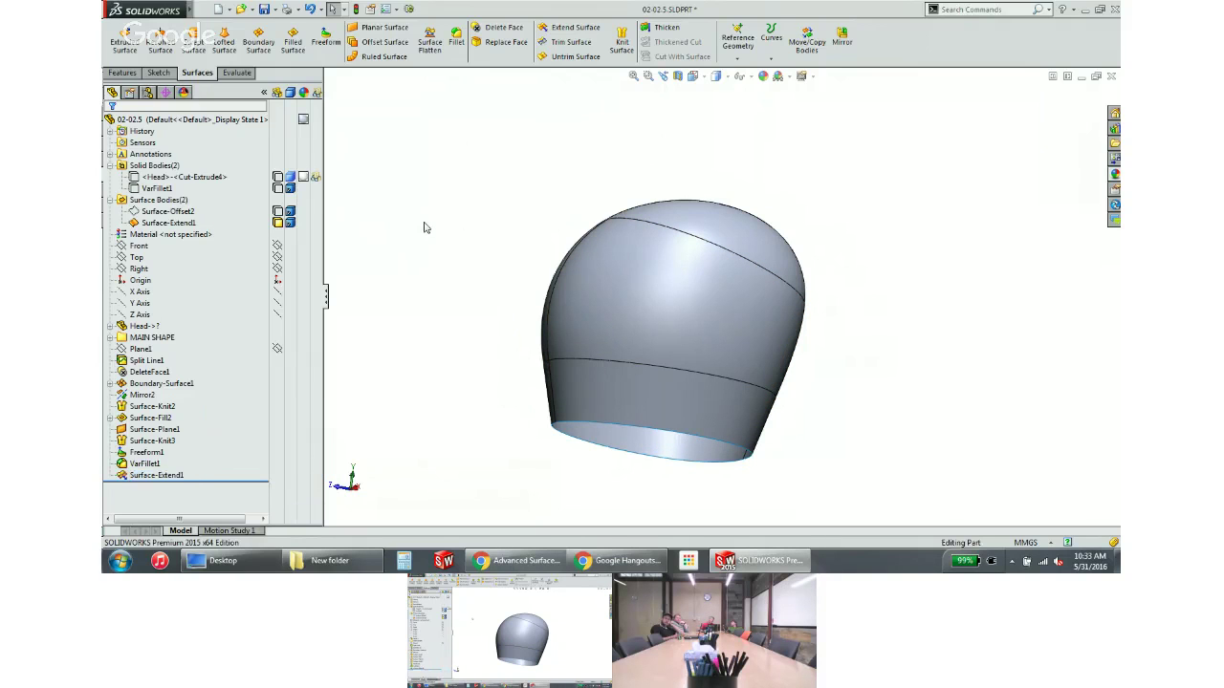
{"action": "left_click", "coordinate": [161, 188]}
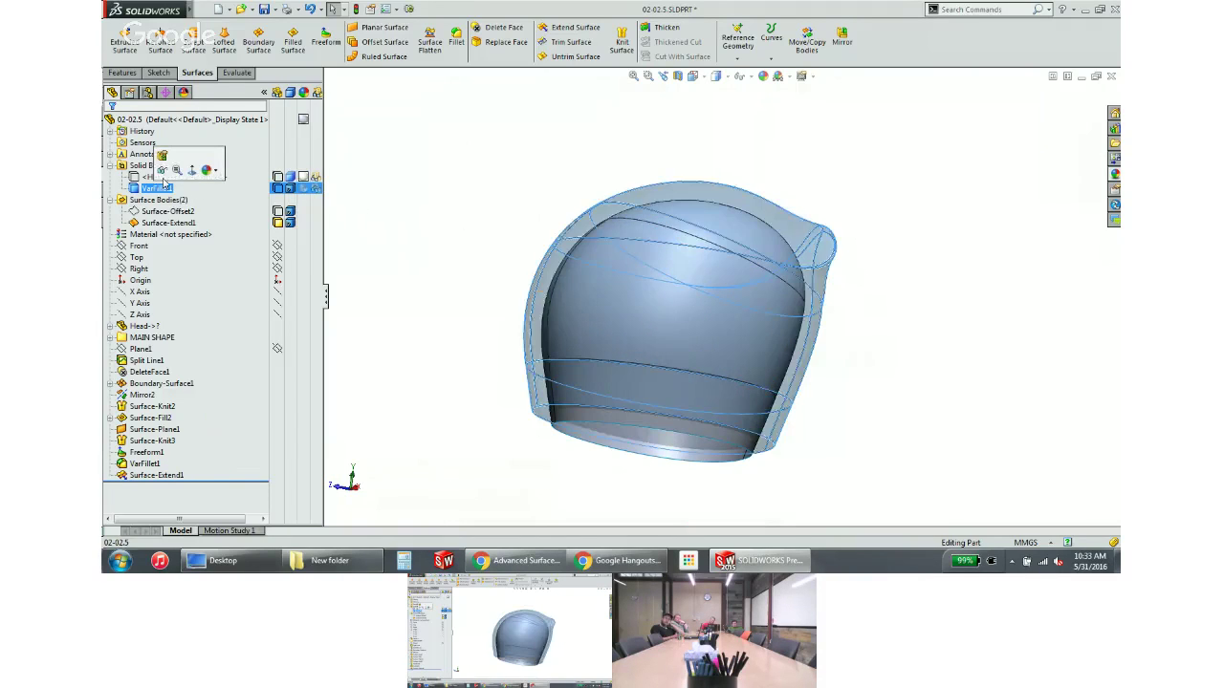
{"action": "left_click", "coordinate": [401, 171]}
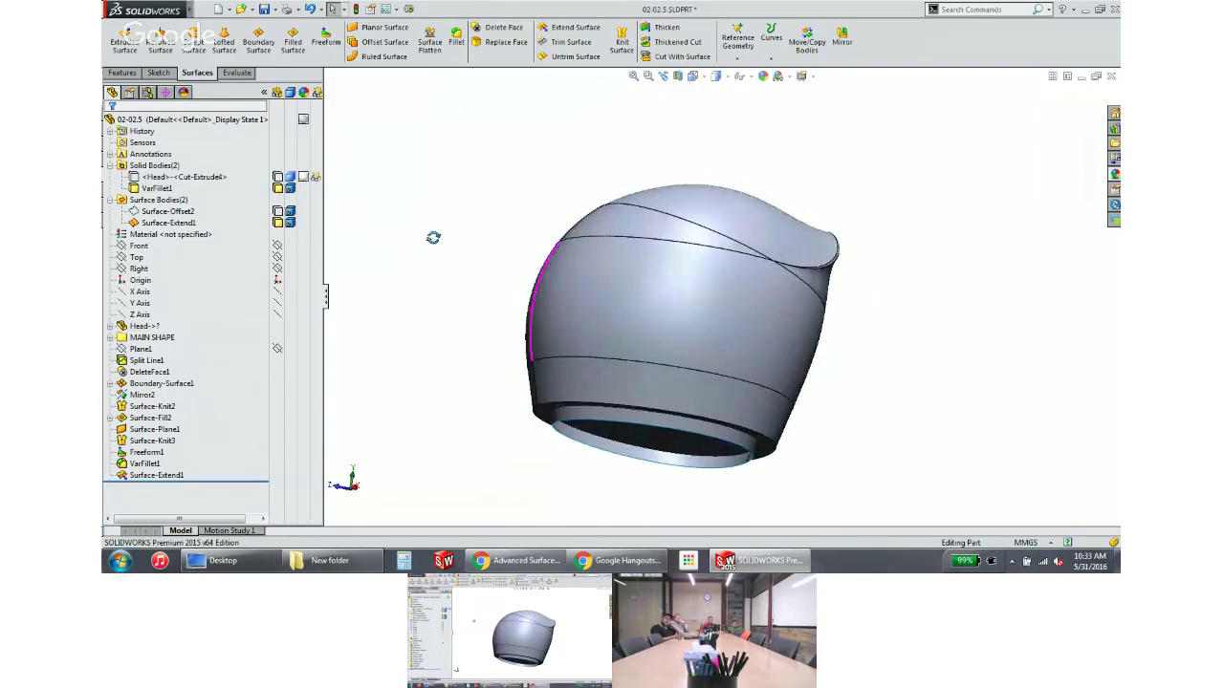
Hollow out the helmet solid with Cut With Surface, using Surface-Extend1 as the cutting surface
{"action": "left_click", "coordinate": [168, 223]}
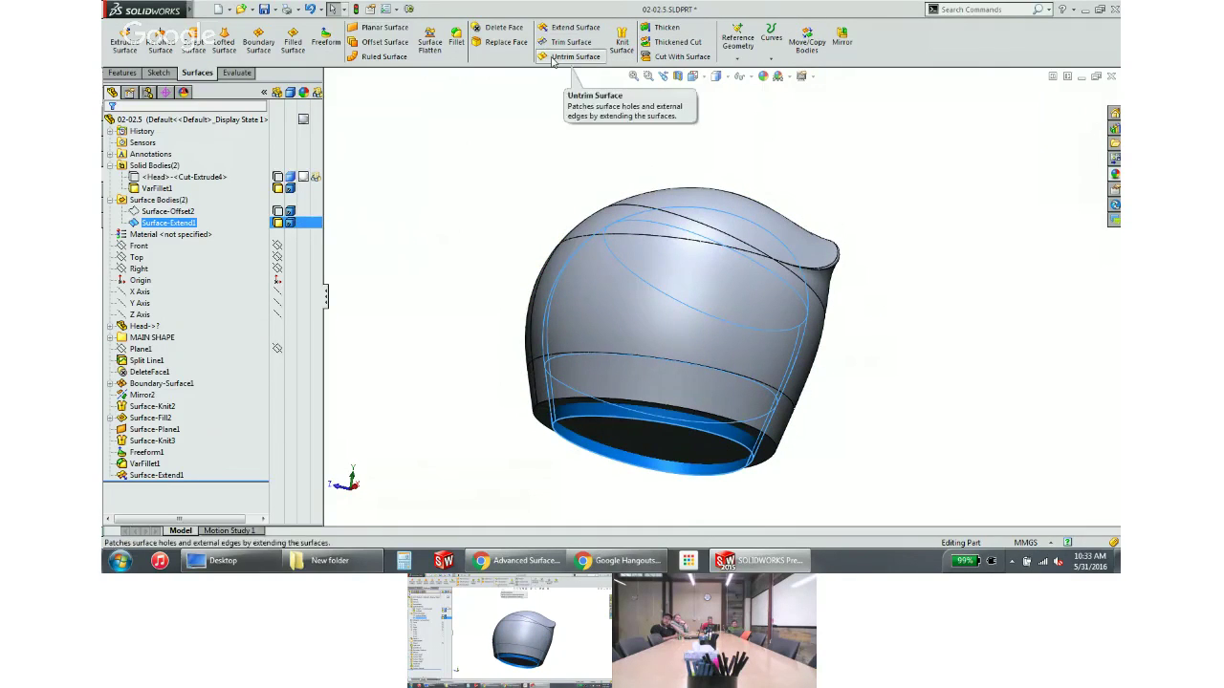
{"action": "left_click", "coordinate": [679, 57]}
{"action": "middle_click_drag", "start_coordinate": [748, 387], "coordinate": [599, 446]}
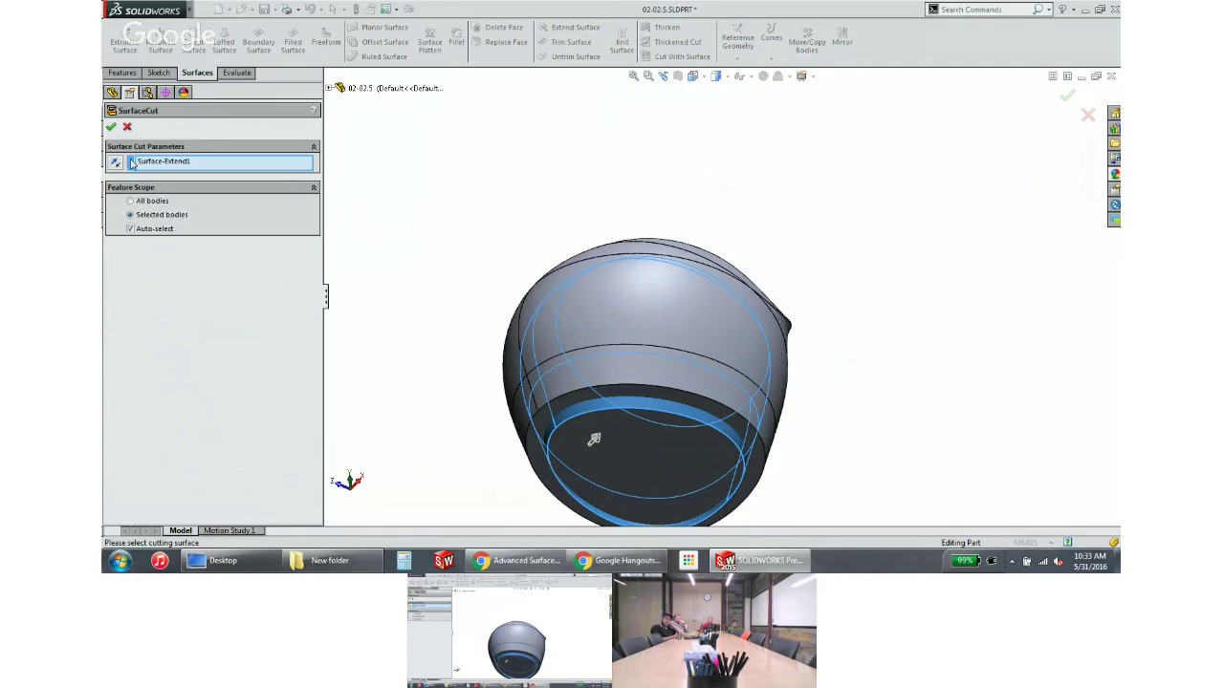
{"action": "left_click", "coordinate": [111, 127]}
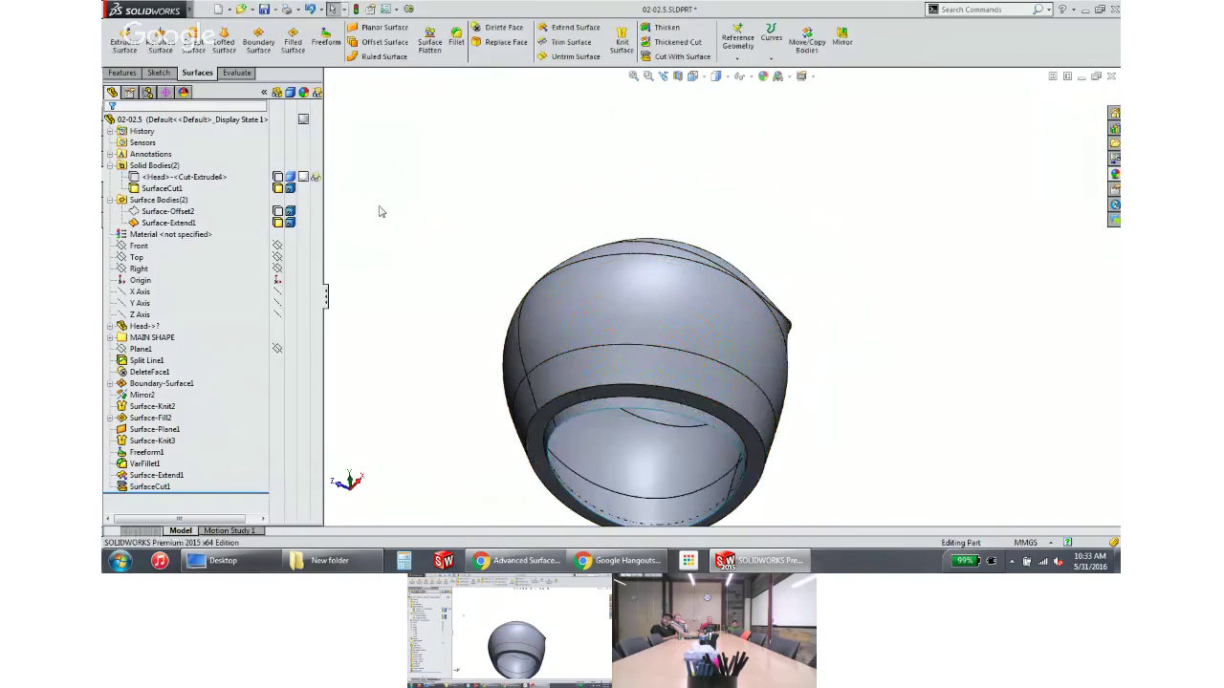
Hide the Surface-Extend1 surface body so only the hollowed helmet remains displayed
{"action": "middle_click_drag", "start_coordinate": [453, 250], "coordinate": [277, 326]}
{"action": "left_click", "coordinate": [162, 222]}
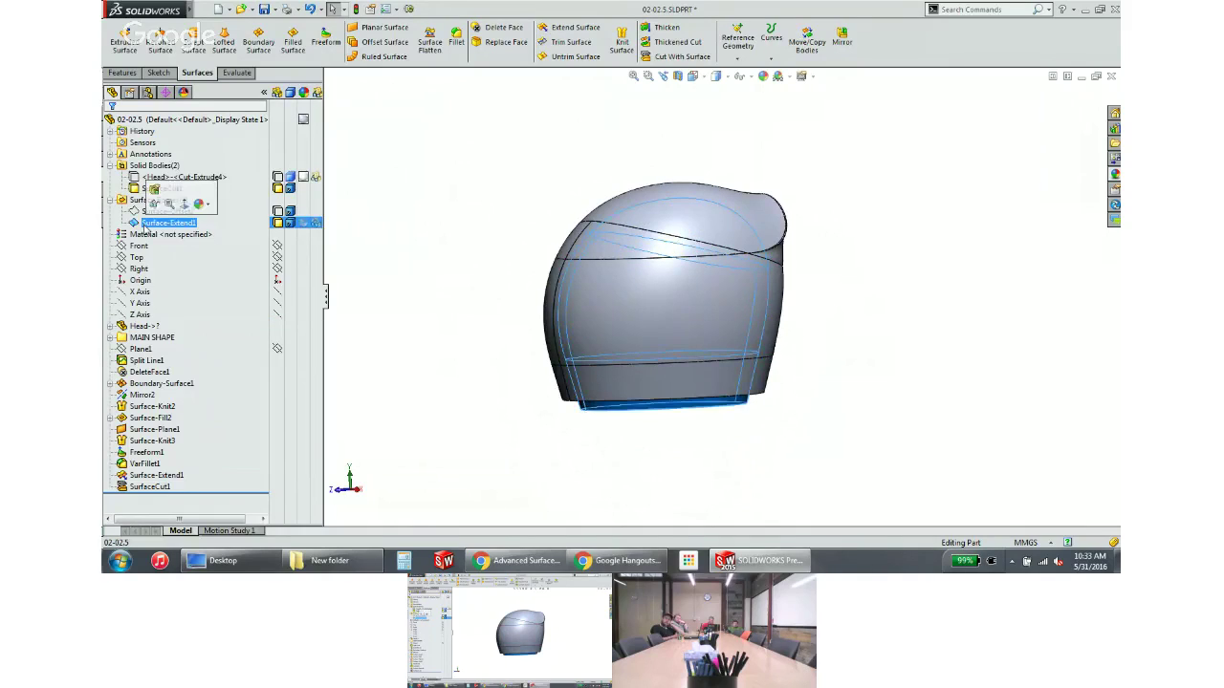
{"action": "left_click", "coordinate": [471, 165]}
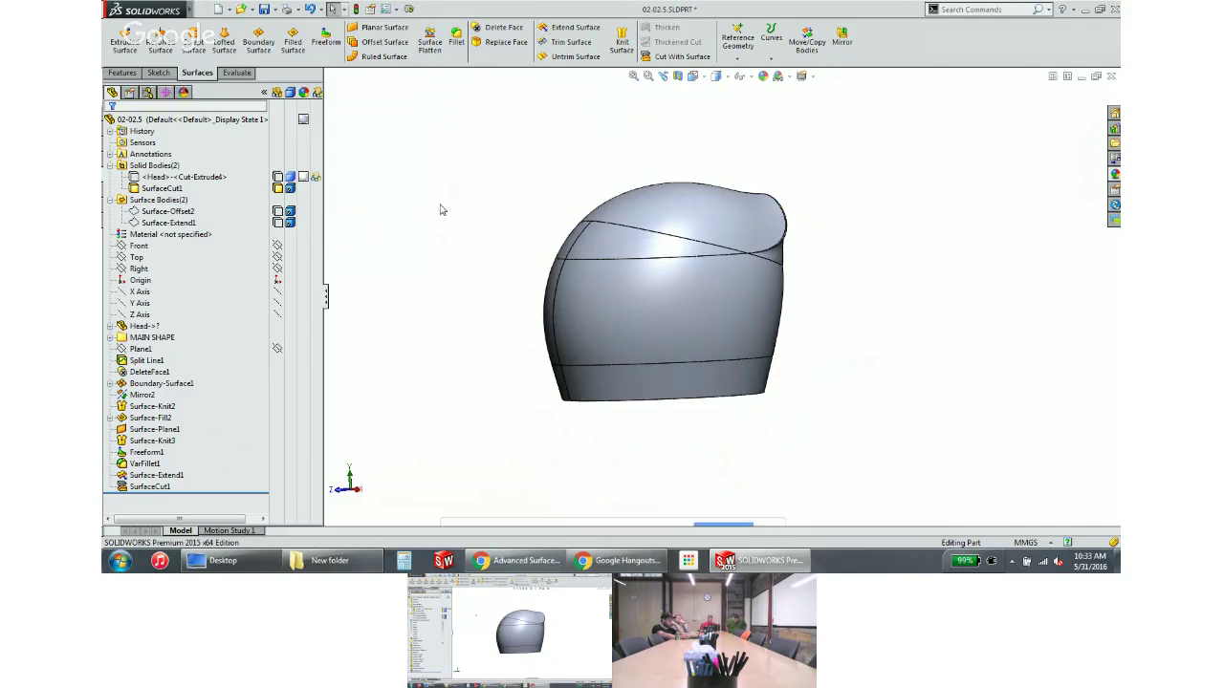
Make the SurfaceCut1 helmet body transparent and show the head body inside it
{"action": "left_click", "coordinate": [156, 189]}
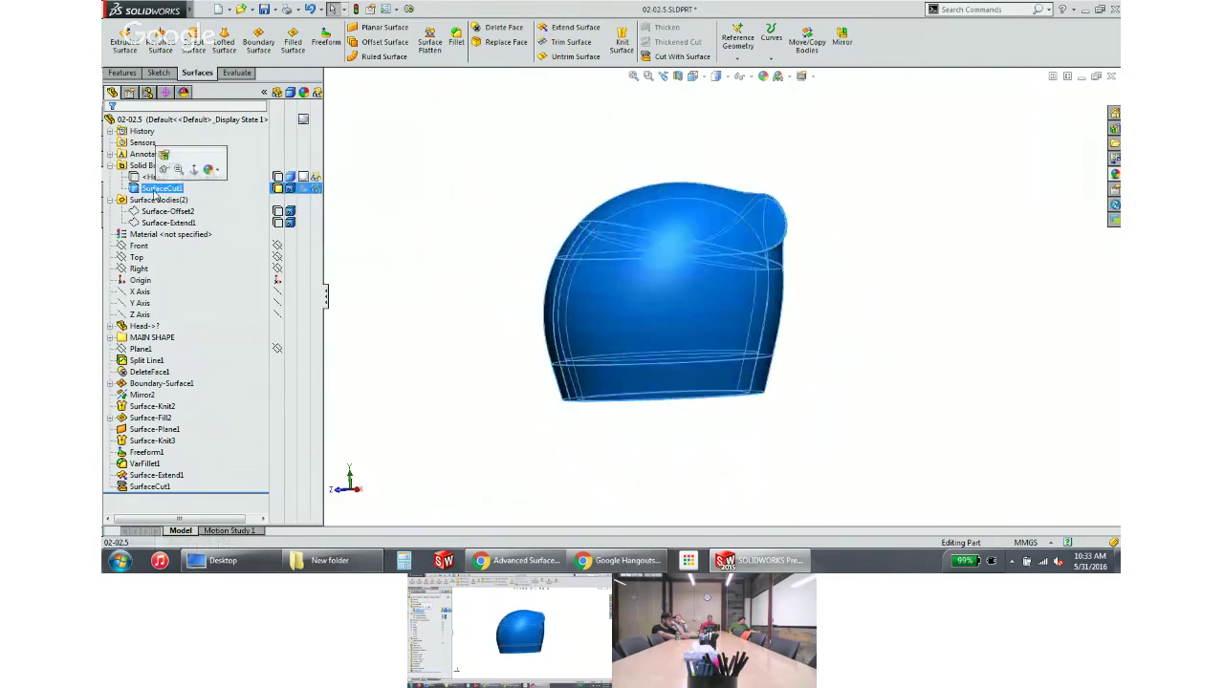
{"action": "left_click", "coordinate": [417, 188]}
{"action": "left_click", "coordinate": [319, 175]}
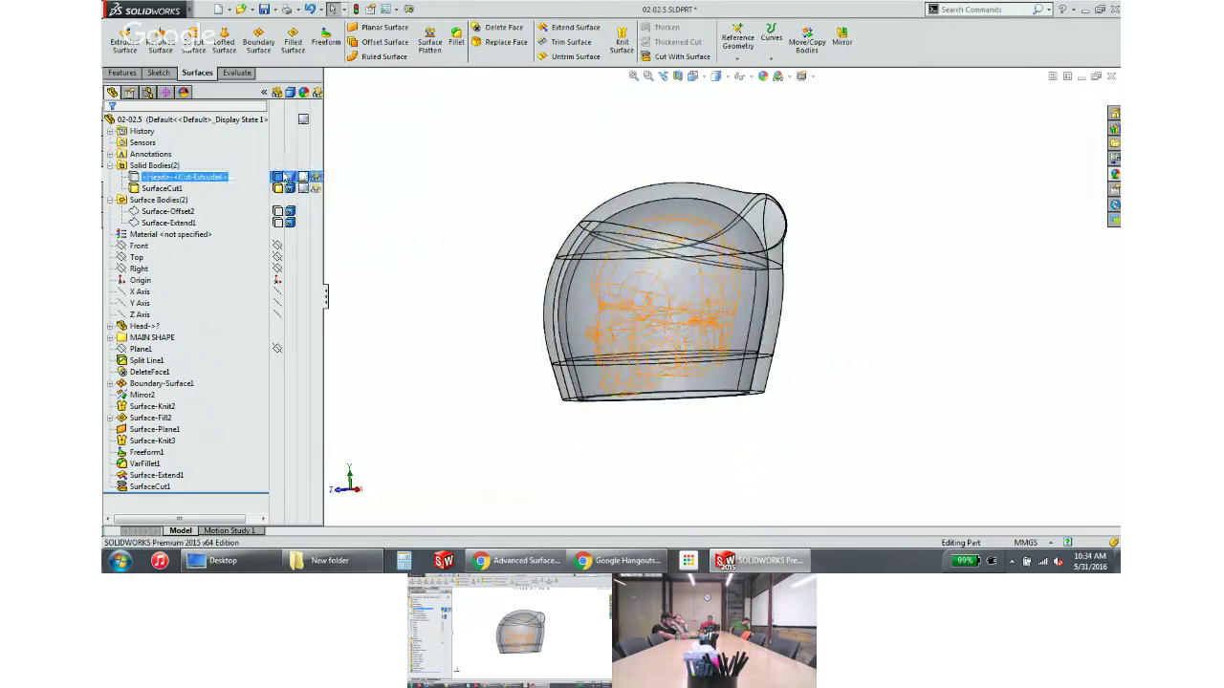
{"action": "left_click", "coordinate": [496, 170]}
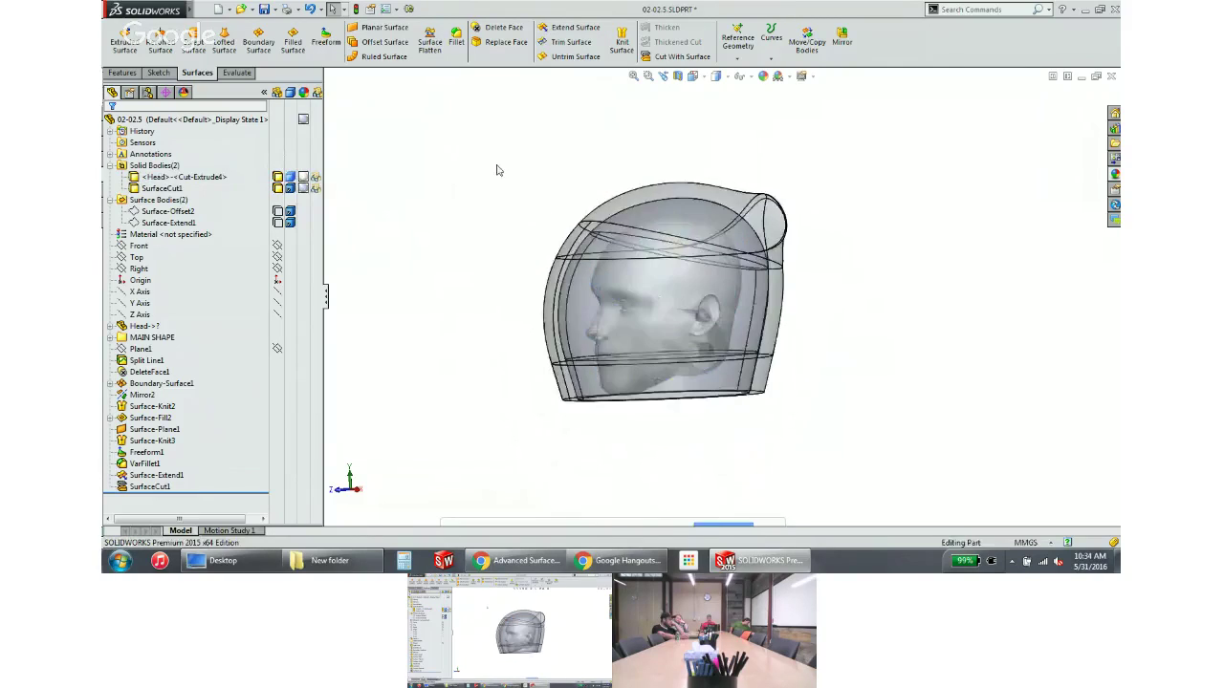
Start a new sketch on the Right plane, viewed normal to the plane
{"action": "left_click", "coordinate": [164, 269]}
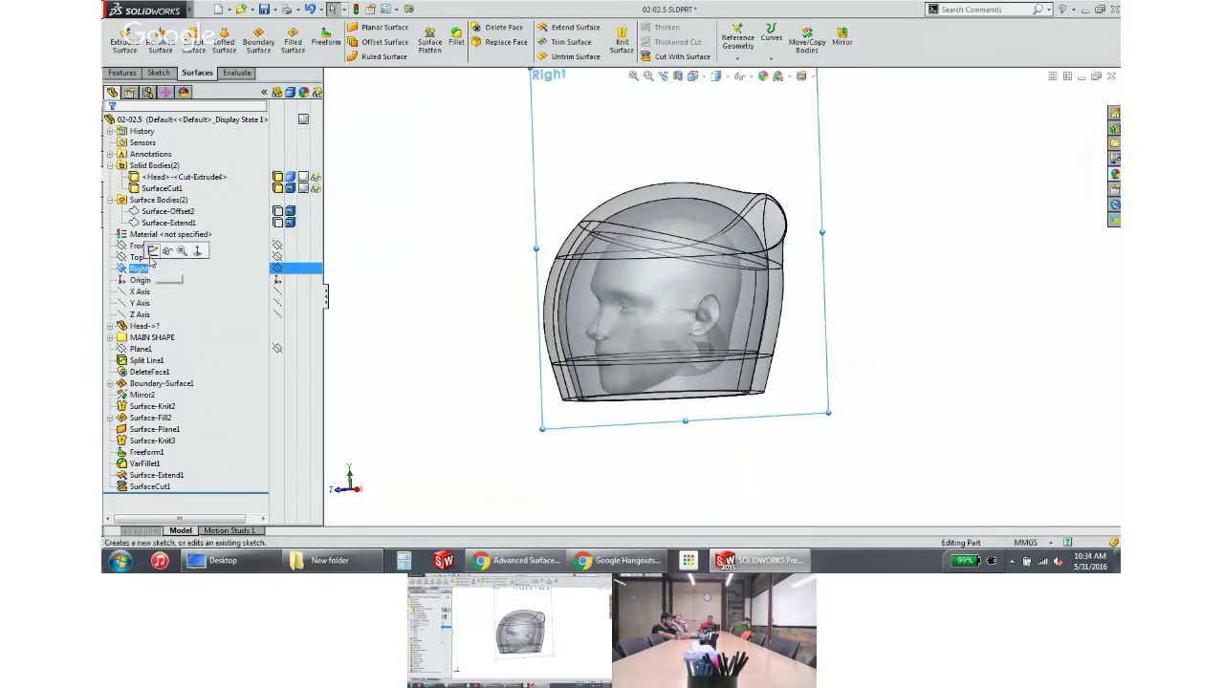
{"action": "left_click", "coordinate": [149, 256]}
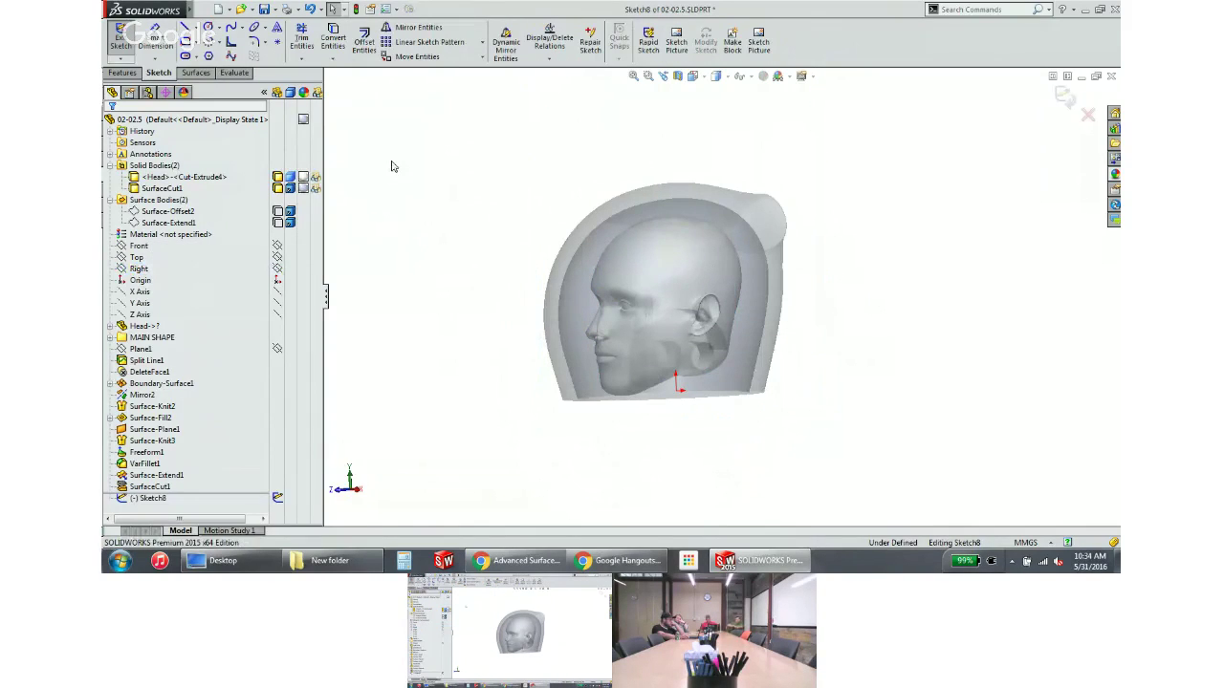
{"action": "key", "text": "super"}
{"action": "key", "text": "super"}
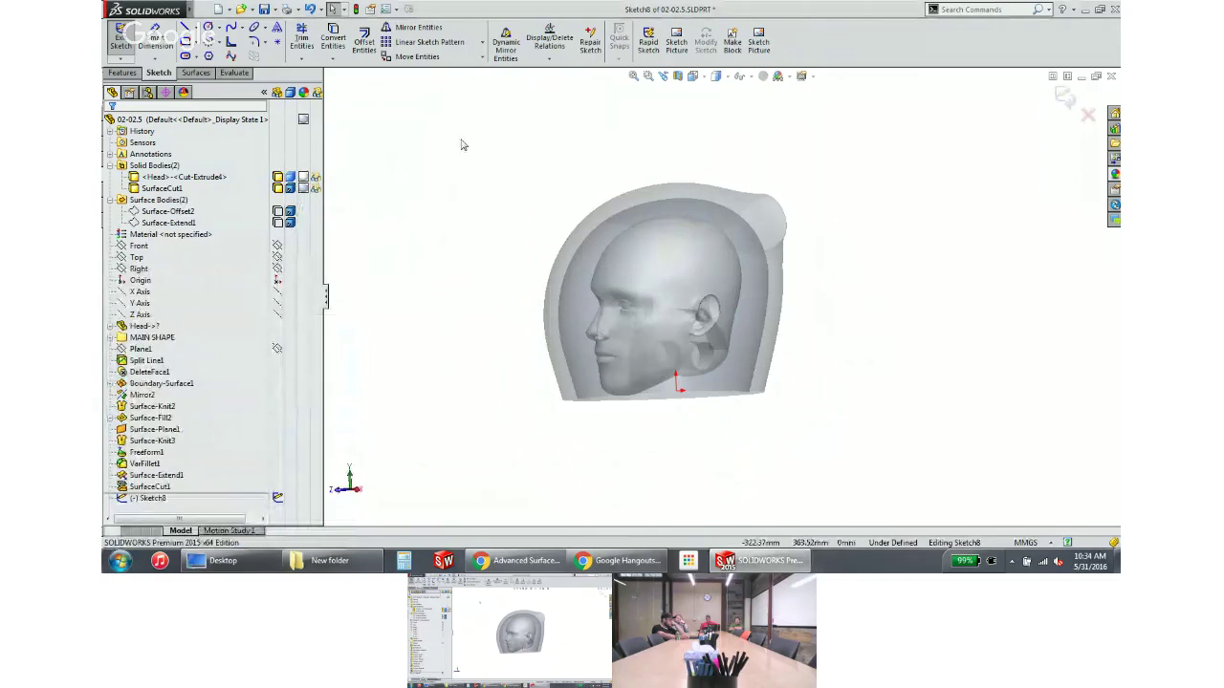
{"action": "key", "text": "ctrl+8"}
{"action": "scroll", "coordinate": [722, 417], "scroll_direction": "down", "scroll_amount": 5}
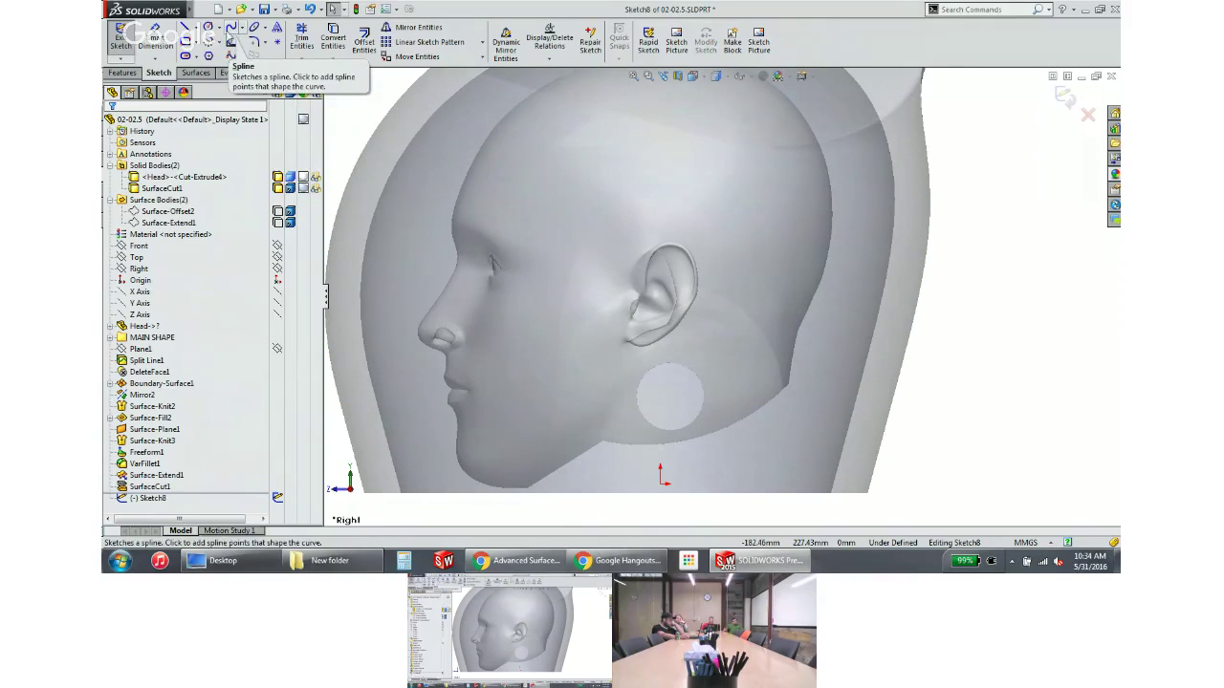
Sketch a closed six-point spline loosely surrounding the head's ear, leaving a margin on all sides
{"action": "left_click", "coordinate": [231, 27]}
{"action": "left_click", "coordinate": [606, 292]}
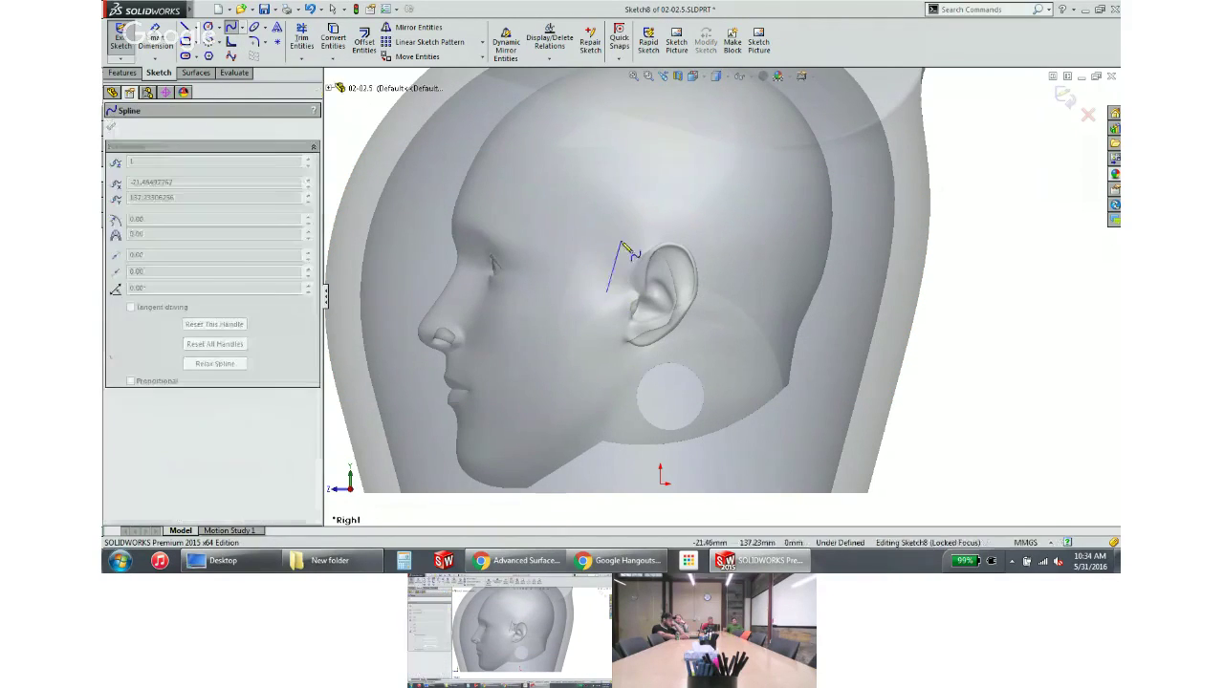
{"action": "left_click", "coordinate": [623, 241]}
{"action": "left_click", "coordinate": [693, 225]}
{"action": "left_click", "coordinate": [725, 279]}
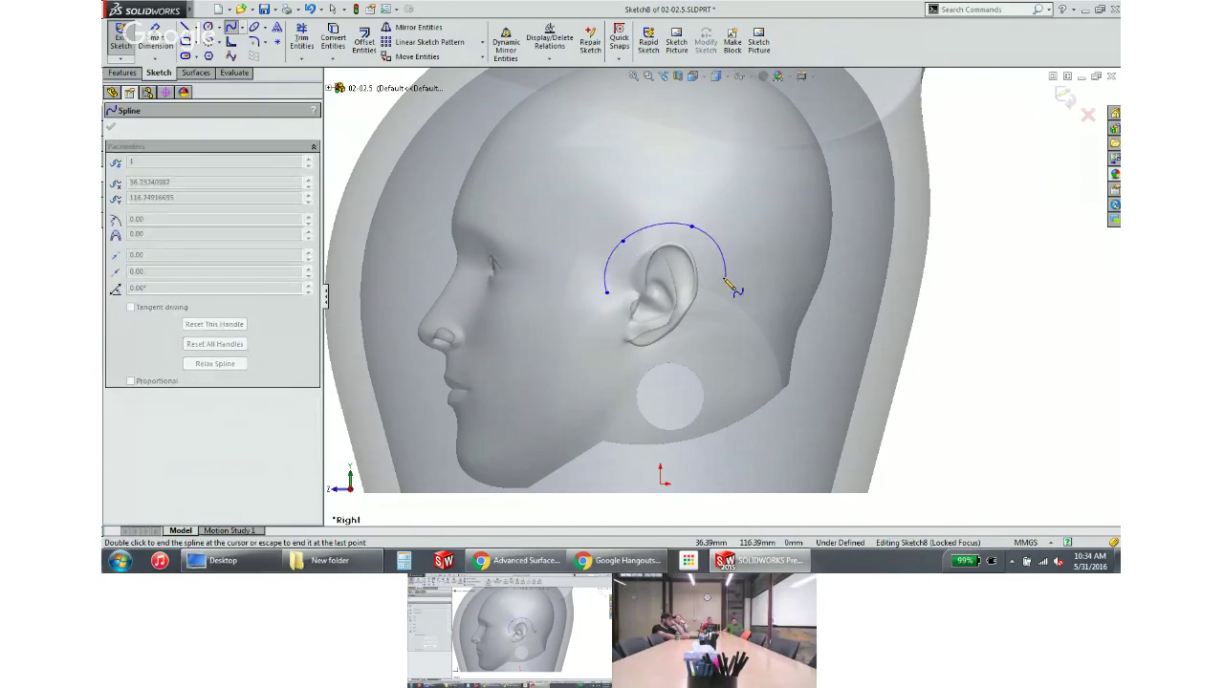
{"action": "left_click", "coordinate": [685, 348]}
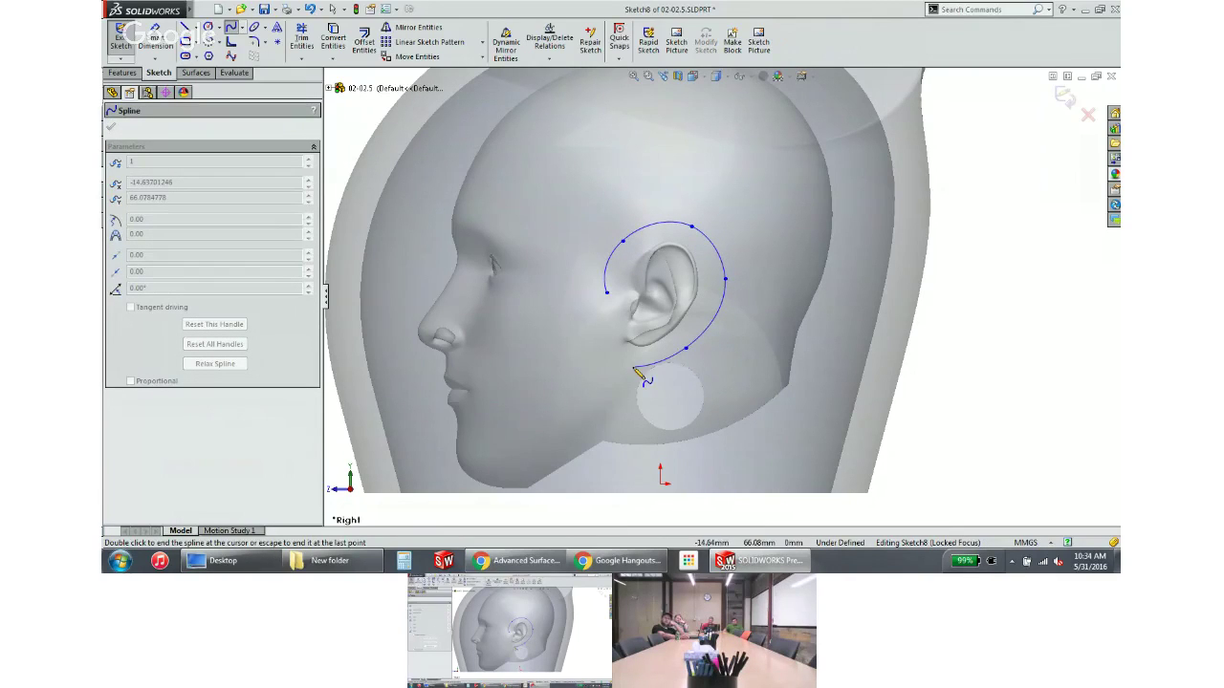
{"action": "left_click", "coordinate": [635, 366]}
{"action": "left_click", "coordinate": [606, 291]}
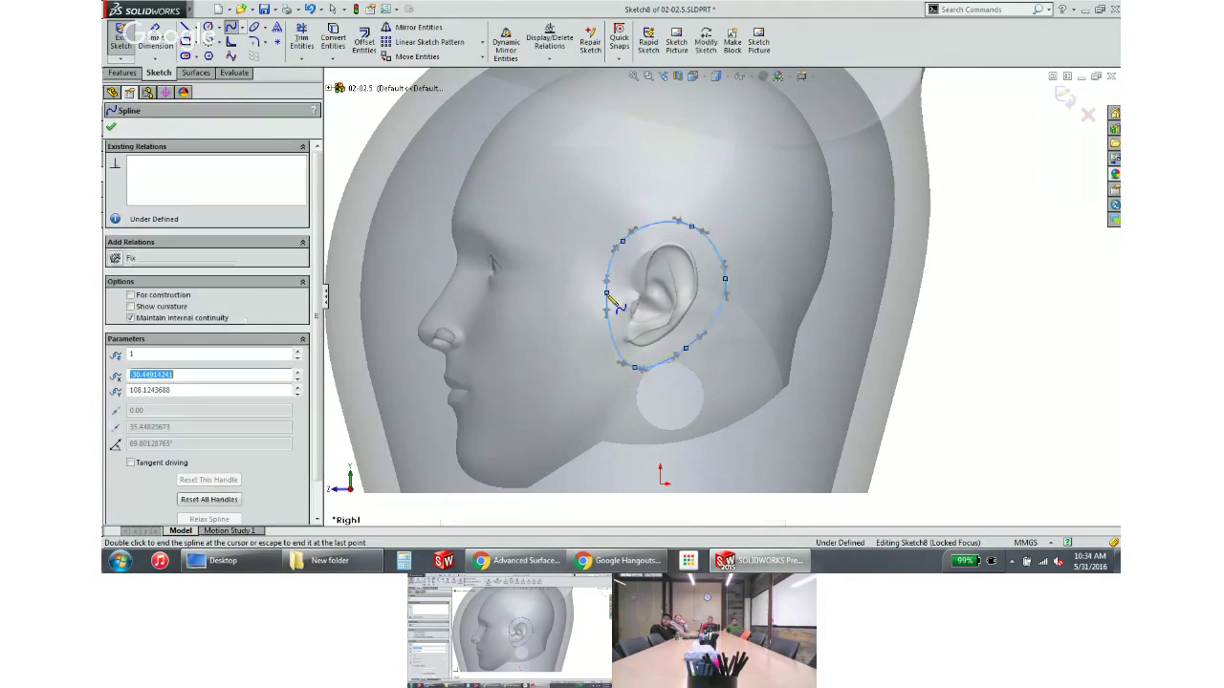
Smooth the ear spline by slightly shifting its upper-front, rear and bottom points and adjusting the tangent handle at the lower-rear point
{"action": "scroll", "coordinate": [608, 246], "scroll_direction": "down", "scroll_amount": 2}
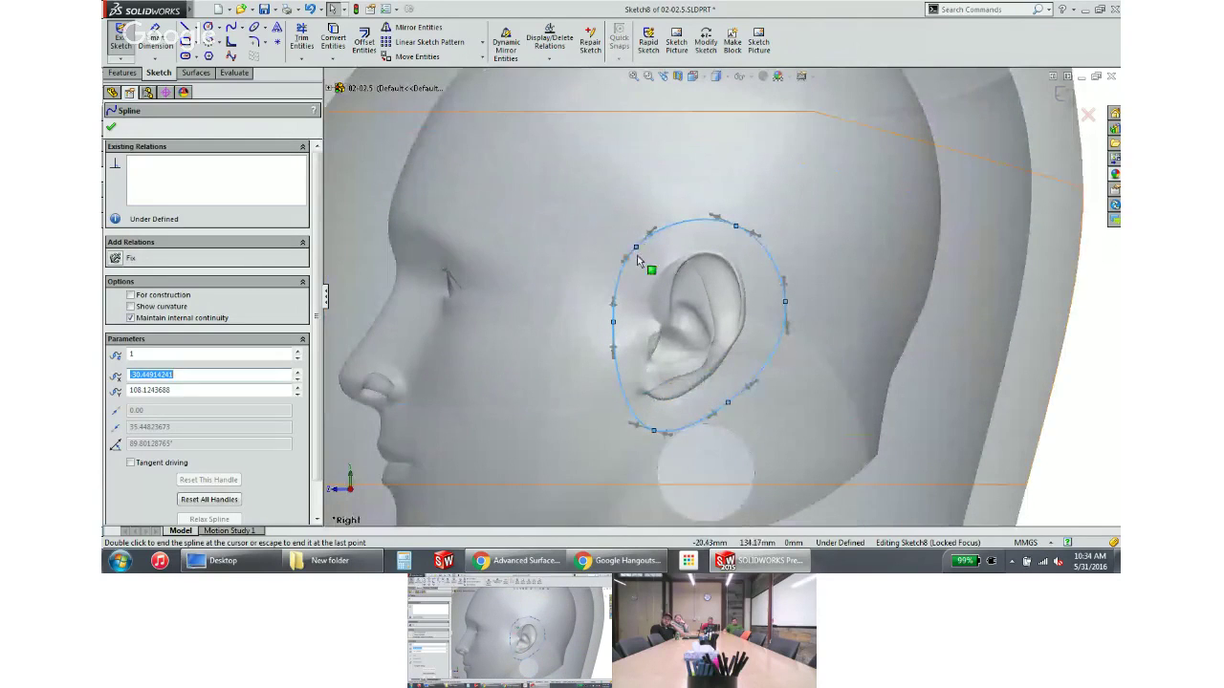
{"action": "left_click", "coordinate": [636, 249]}
{"action": "left_click_drag", "start_coordinate": [649, 261], "coordinate": [650, 252]}
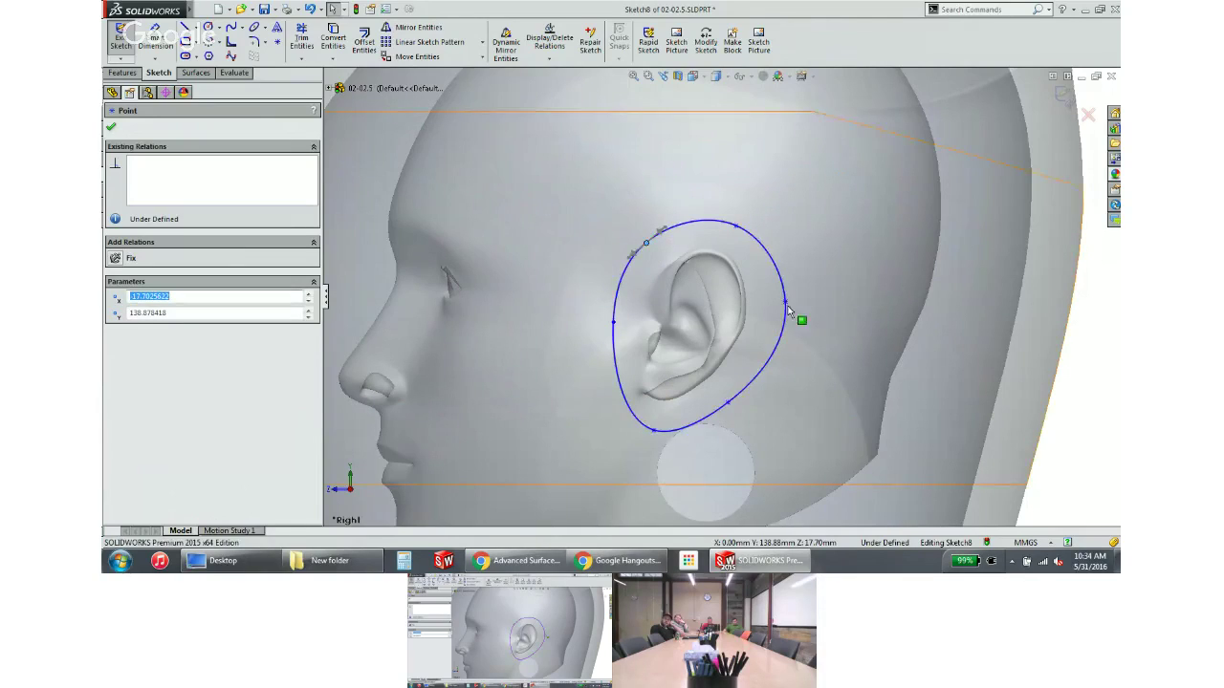
{"action": "left_click_drag", "start_coordinate": [784, 304], "coordinate": [780, 316]}
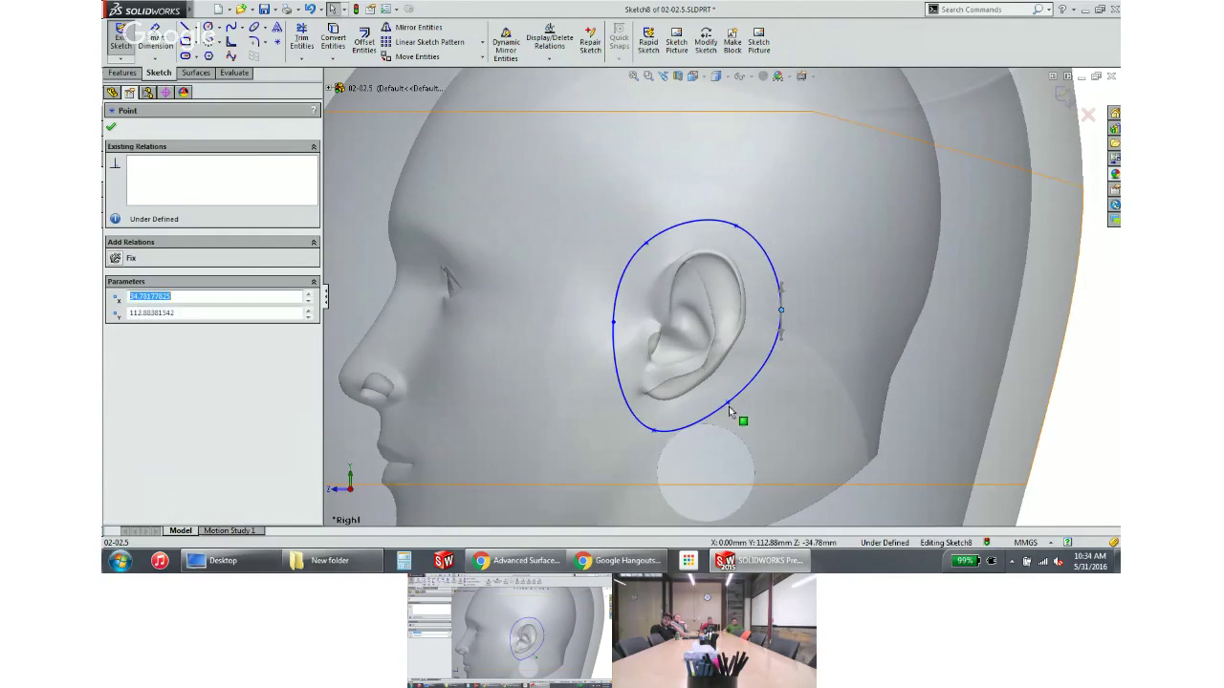
{"action": "left_click_drag", "start_coordinate": [733, 413], "coordinate": [752, 384]}
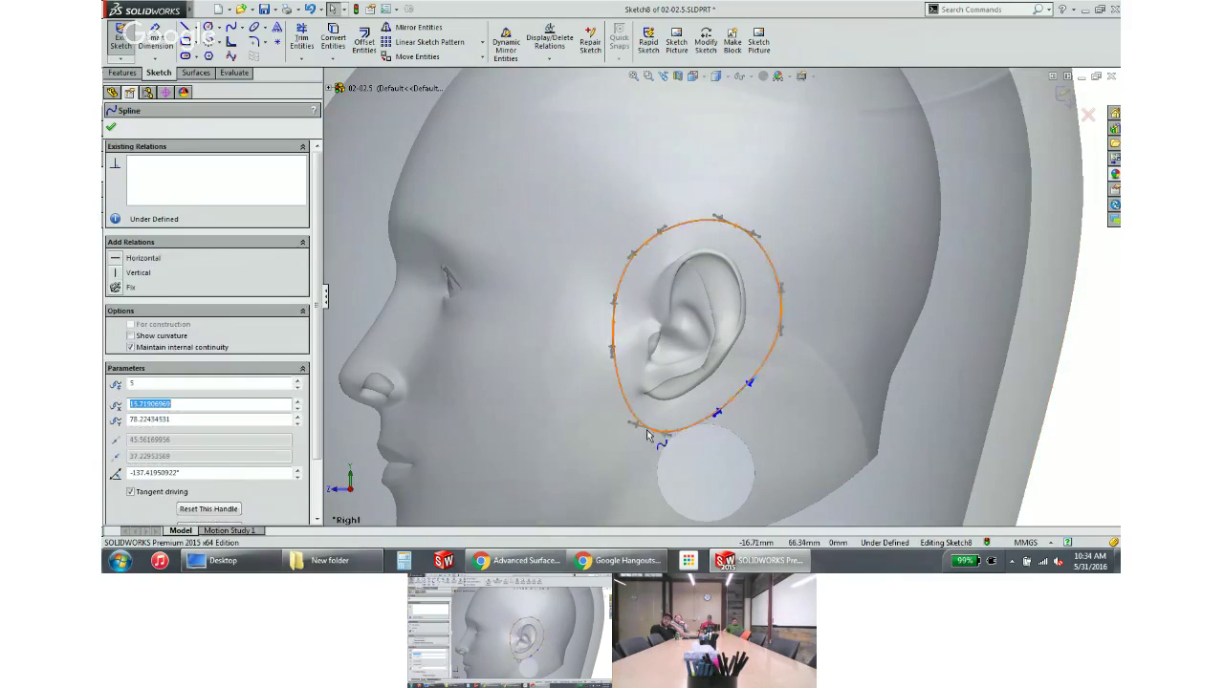
{"action": "mouse_move", "coordinate": [654, 432]}
{"action": "left_mouse_down"}
{"action": "mouse_move", "coordinate": [634, 440]}
{"action": "mouse_move", "coordinate": [650, 432]}
{"action": "left_mouse_up"}
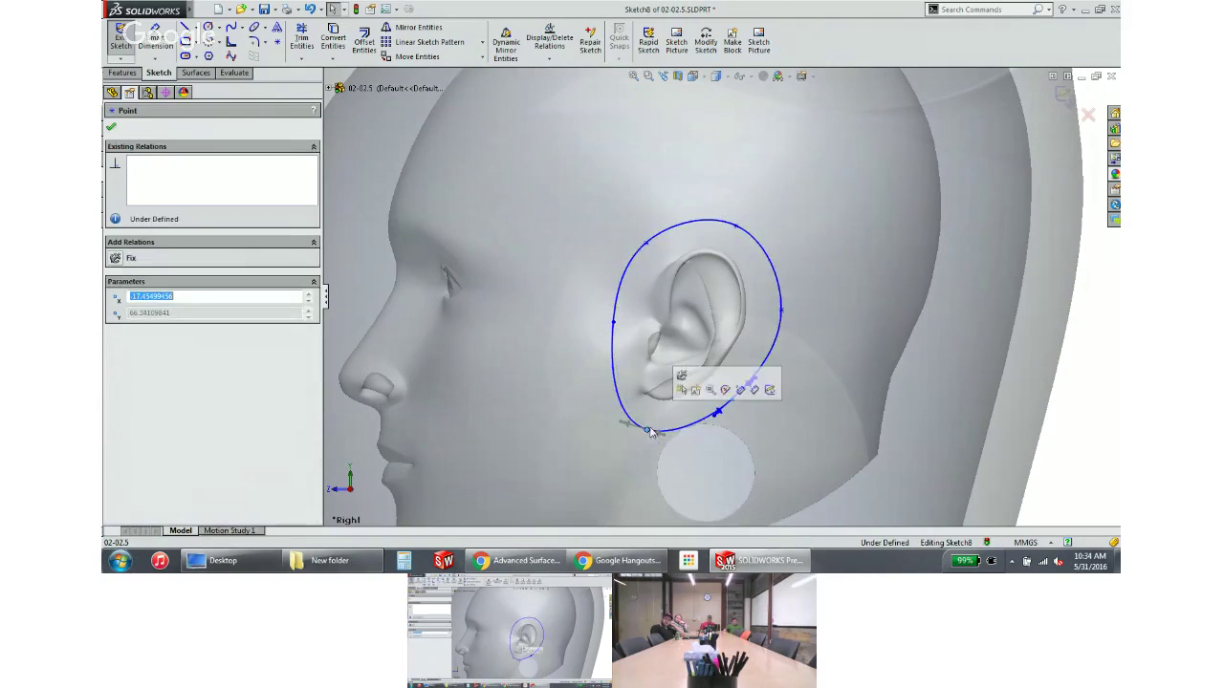
{"action": "key", "text": "f"}
{"action": "key", "text": "Escape"}
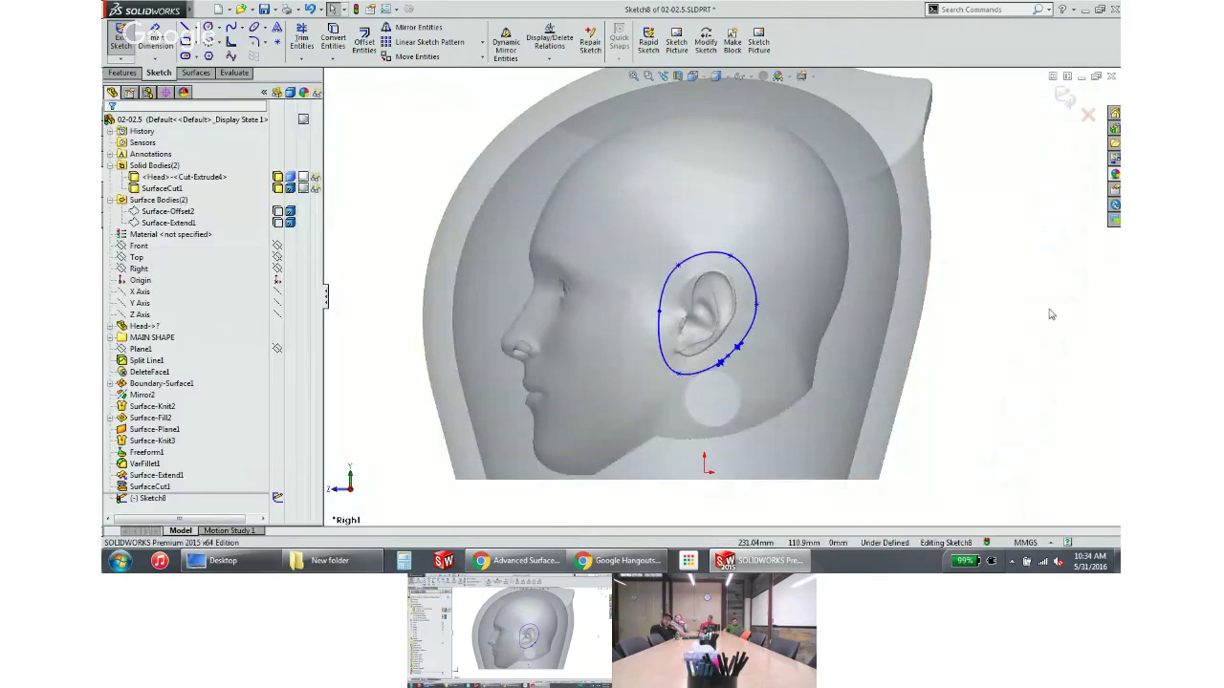
Extrude the ear profile as a 250 mm Mid Plane boss without merging it into the existing bodies
{"action": "middle_click_drag", "start_coordinate": [1049, 309], "coordinate": [552, 247]}
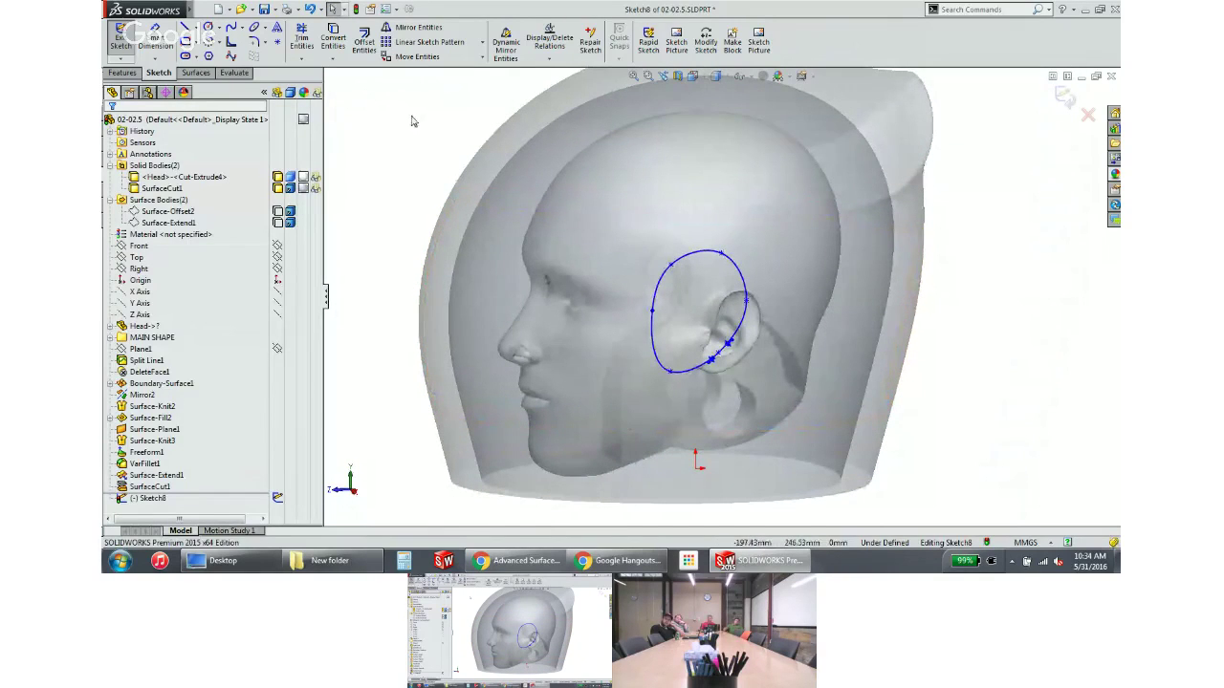
{"action": "left_click", "coordinate": [119, 73]}
{"action": "left_click", "coordinate": [126, 40]}
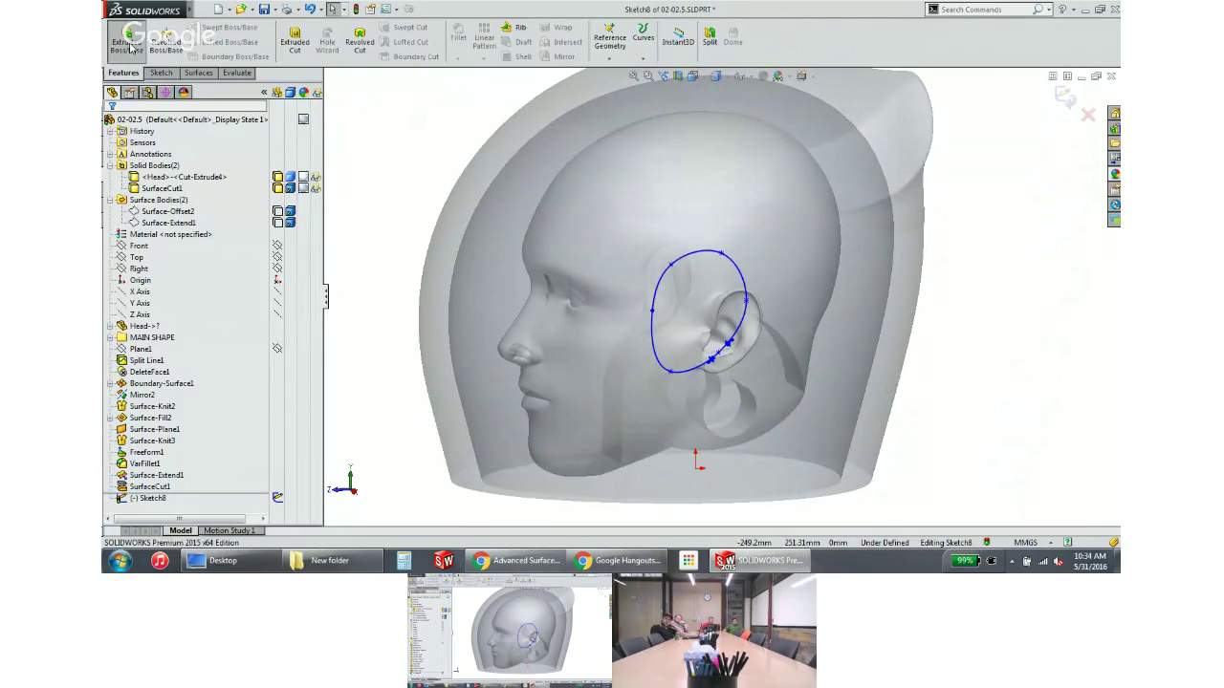
{"action": "left_click", "coordinate": [158, 202]}
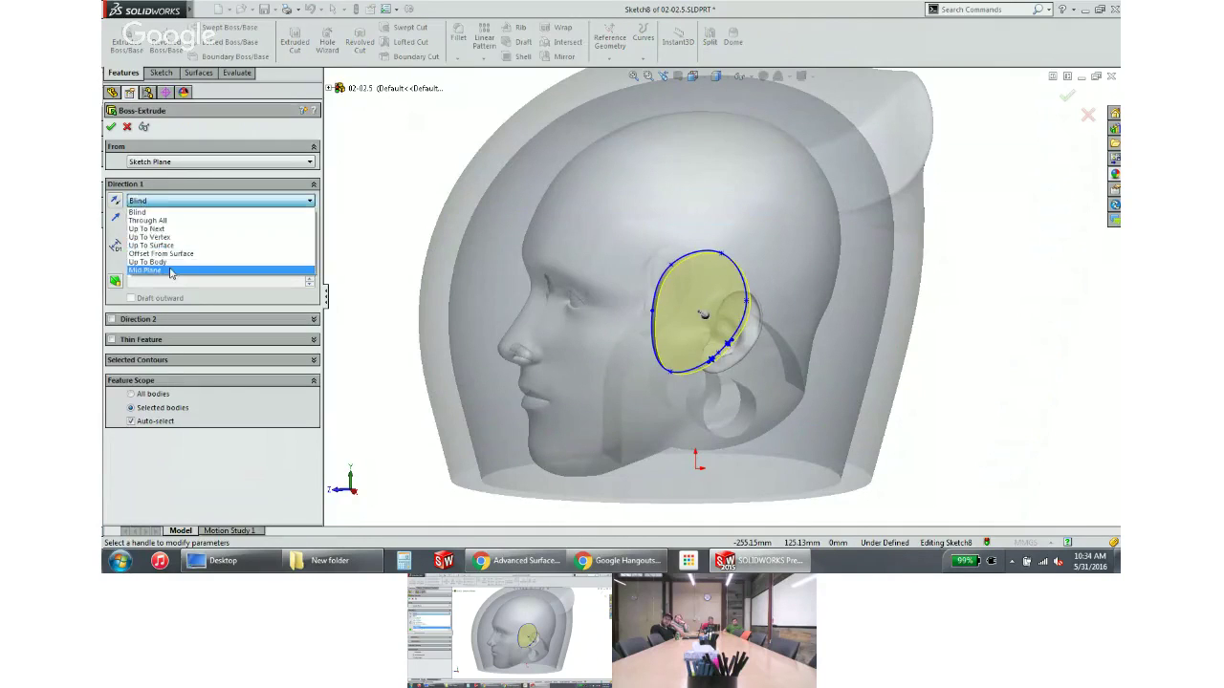
{"action": "left_click", "coordinate": [173, 276]}
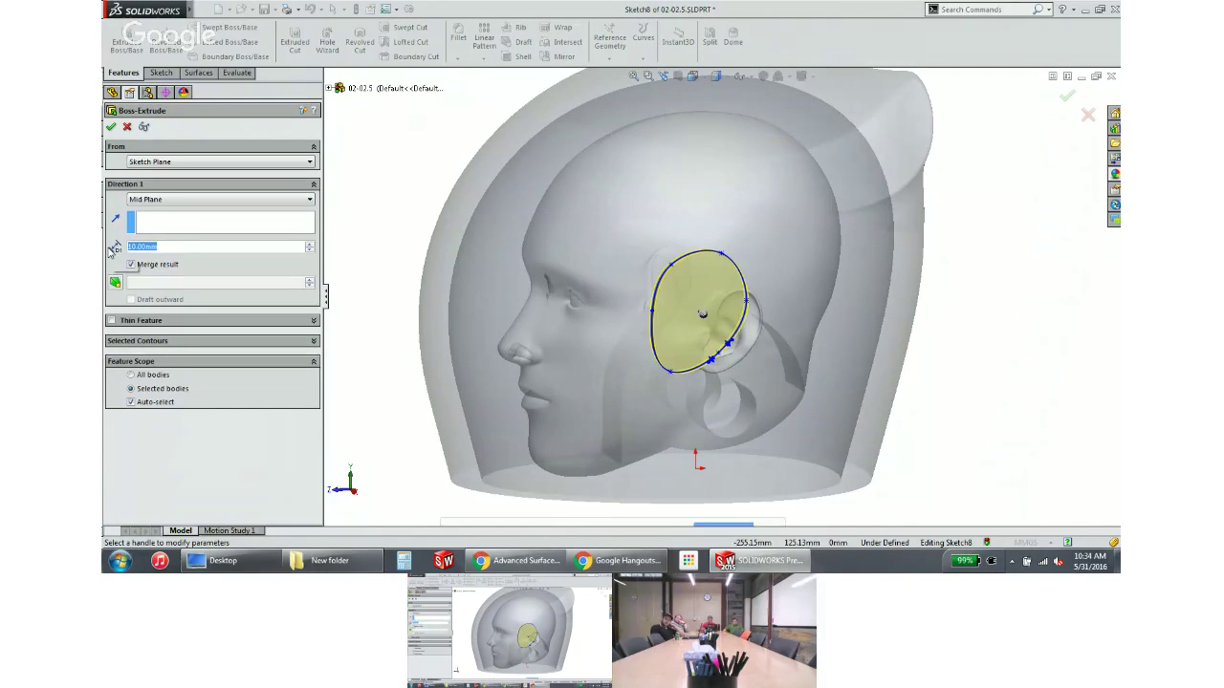
{"action": "type", "text": "250"}
{"action": "key", "text": "Return"}
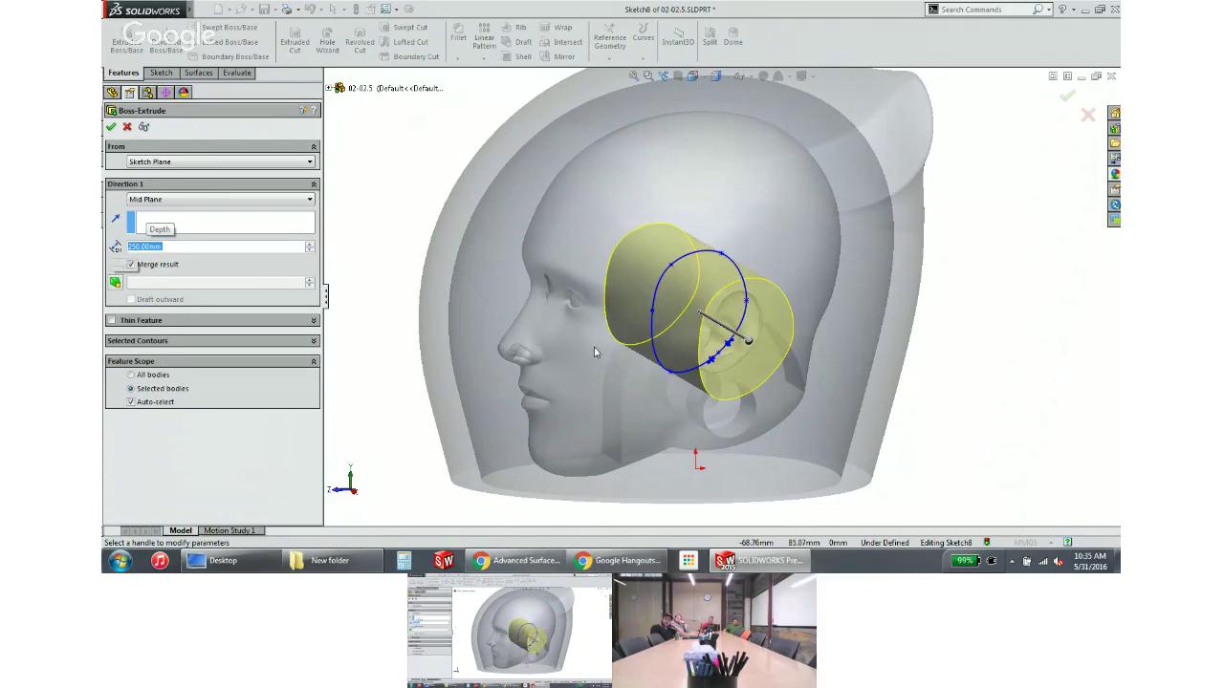
{"action": "middle_click_drag", "start_coordinate": [594, 353], "coordinate": [318, 289]}
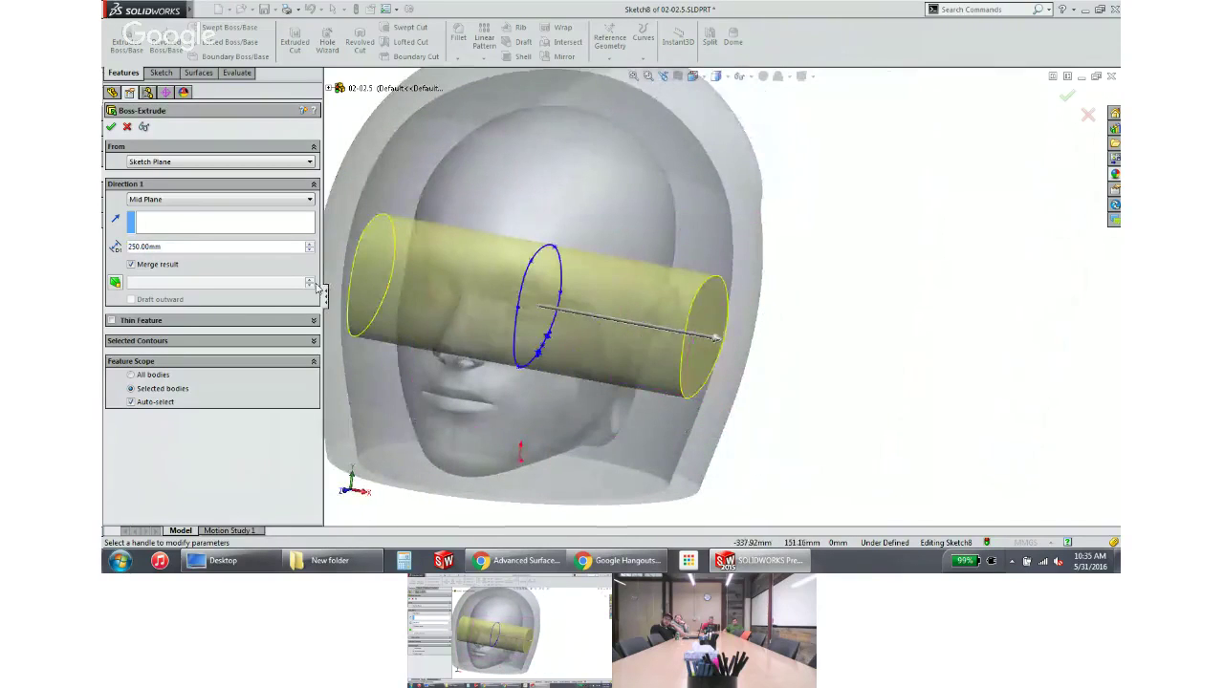
{"action": "left_click", "coordinate": [165, 265]}
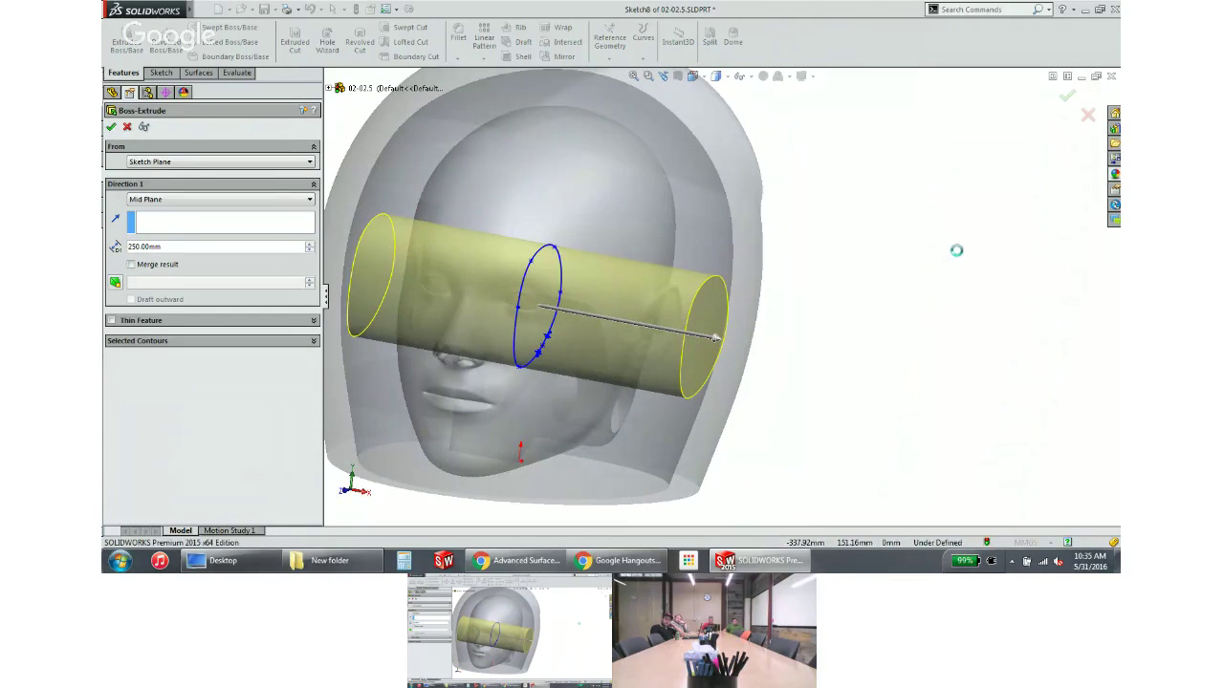
Isolate the extruded ear-profile body so the head and helmet bodies are hidden
{"action": "scroll", "coordinate": [880, 292], "scroll_direction": "up", "scroll_amount": 5}
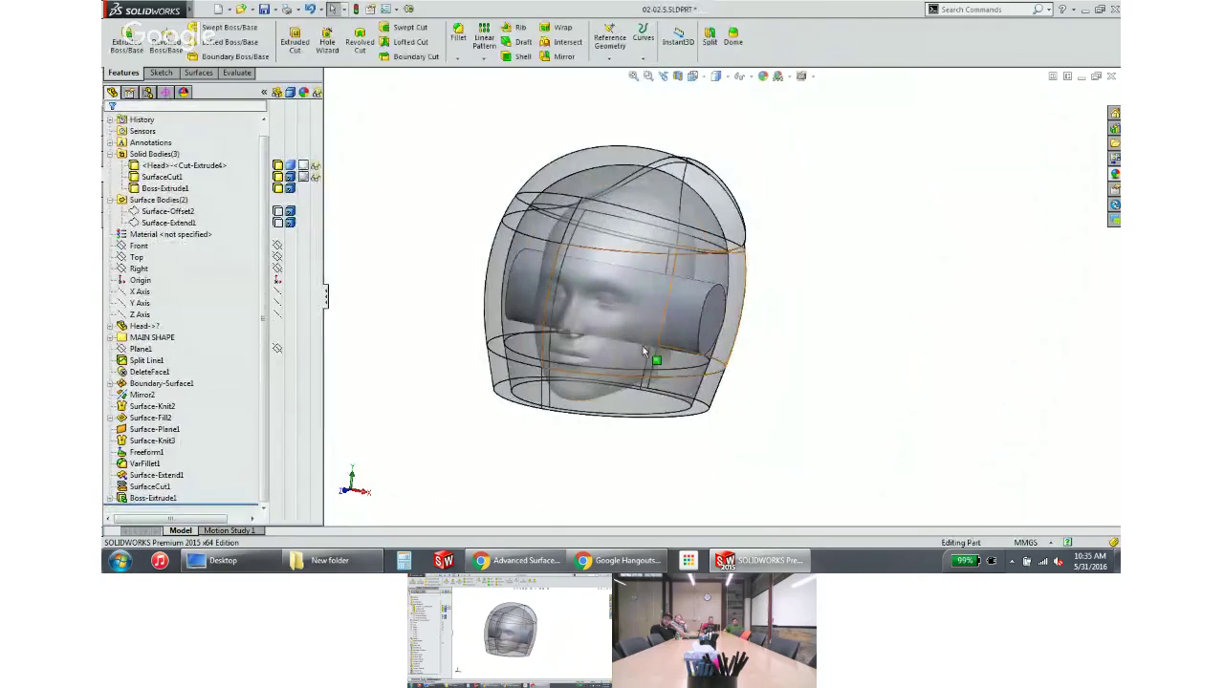
{"action": "left_click", "coordinate": [171, 189]}
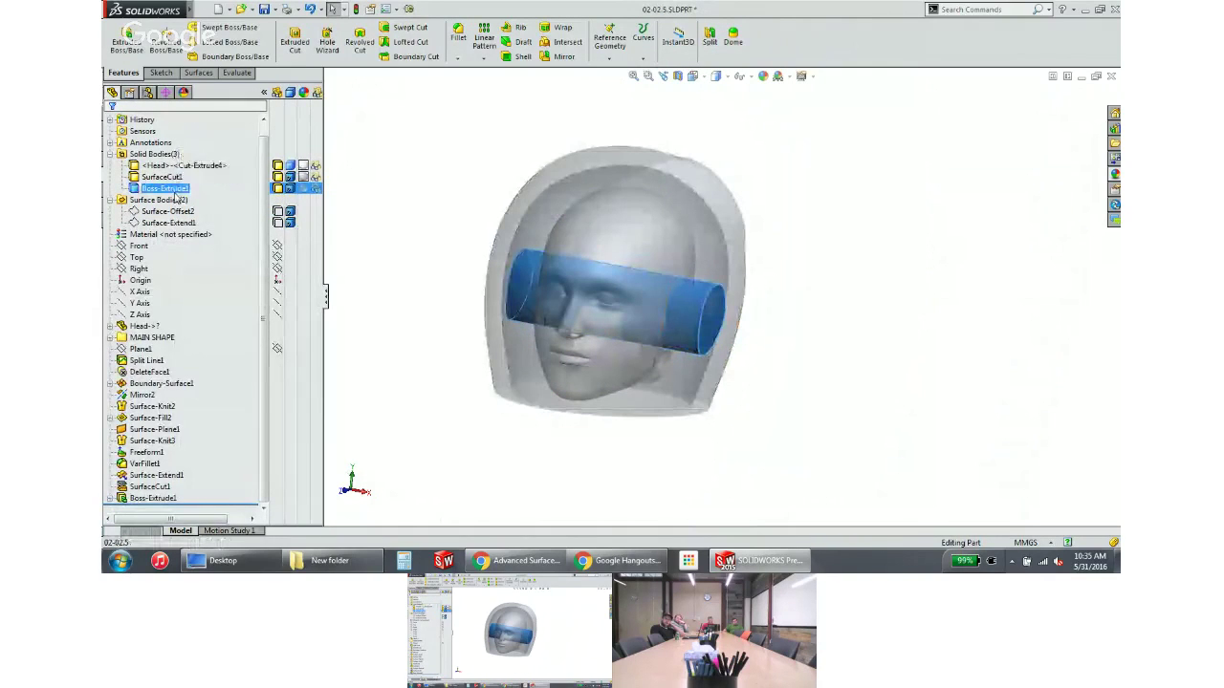
{"action": "right_click", "coordinate": [173, 189]}
{"action": "left_click", "coordinate": [202, 221]}
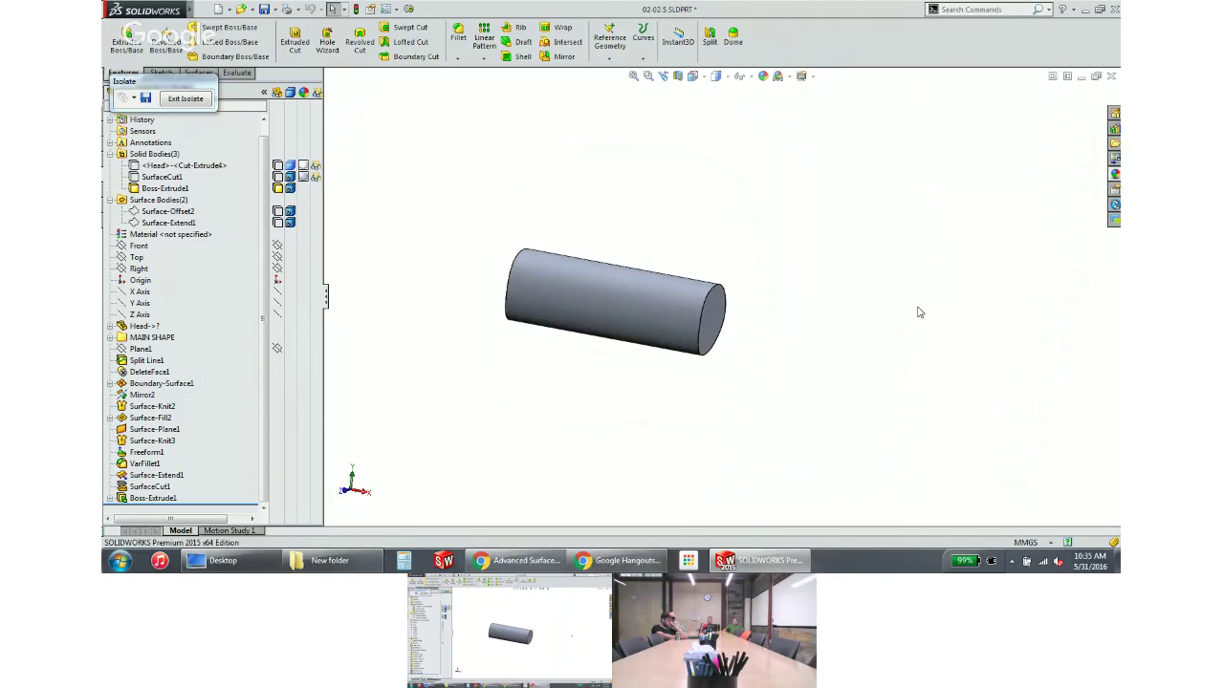
Add a 25 mm dome to one end face of the extruded body, with Continuous dome turned off
{"action": "middle_click_drag", "start_coordinate": [920, 313], "coordinate": [812, 263]}
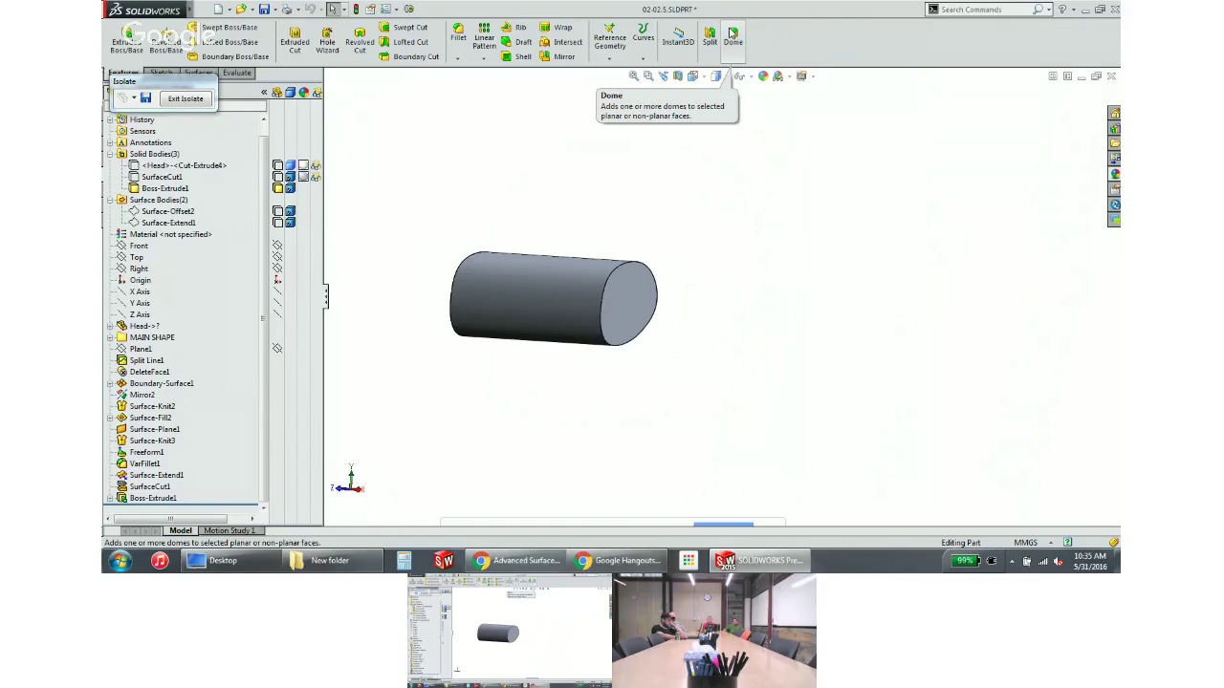
{"action": "left_click", "coordinate": [731, 34]}
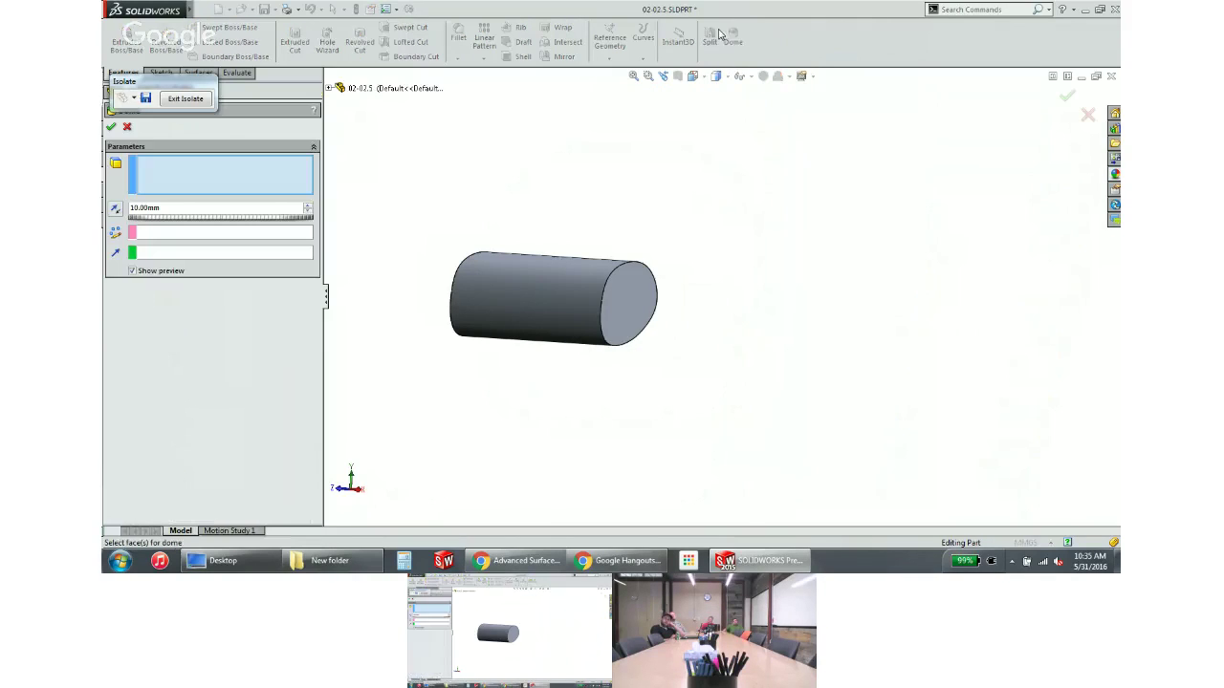
{"action": "left_click", "coordinate": [631, 325]}
{"action": "middle_click_drag", "start_coordinate": [644, 325], "coordinate": [674, 356]}
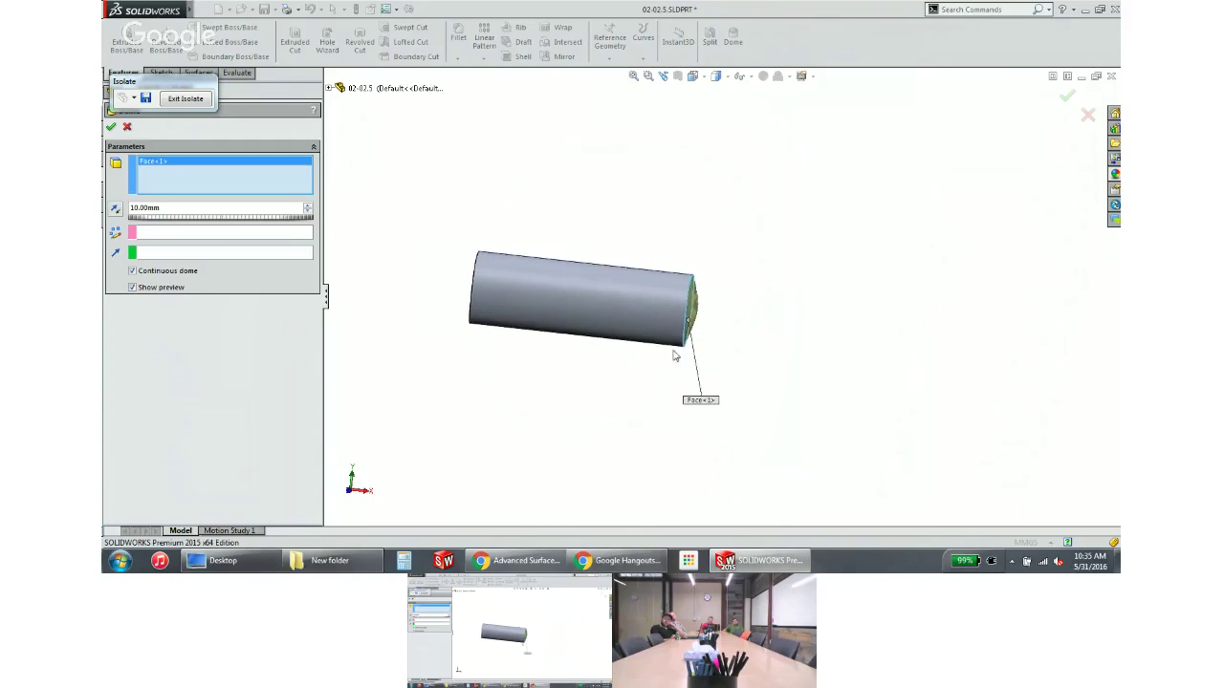
{"action": "left_click_drag", "start_coordinate": [178, 220], "coordinate": [178, 224]}
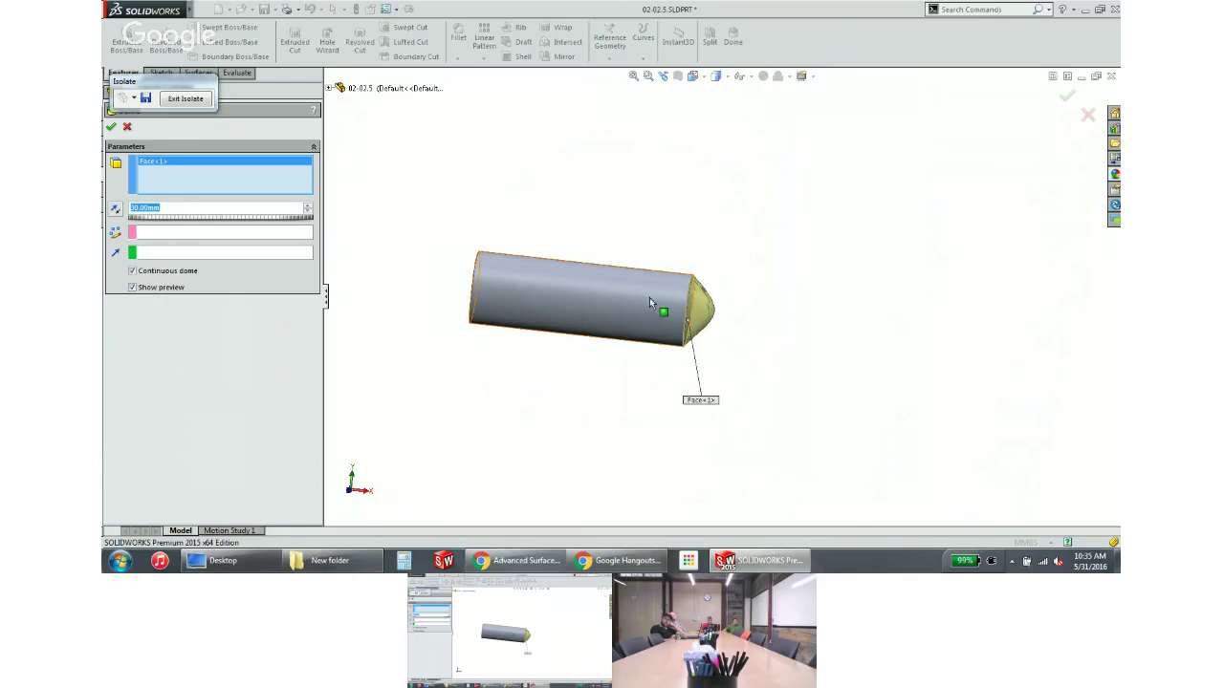
{"action": "scroll", "coordinate": [664, 309], "scroll_direction": "down", "scroll_amount": 3}
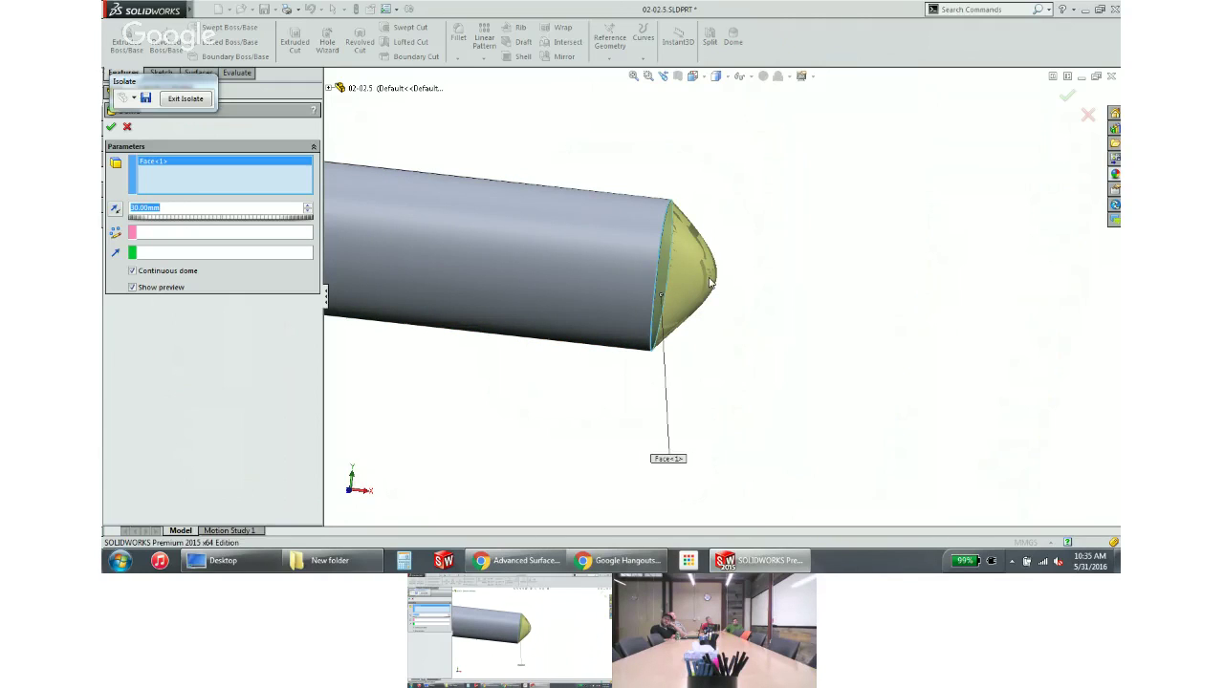
{"action": "left_click", "coordinate": [170, 272]}
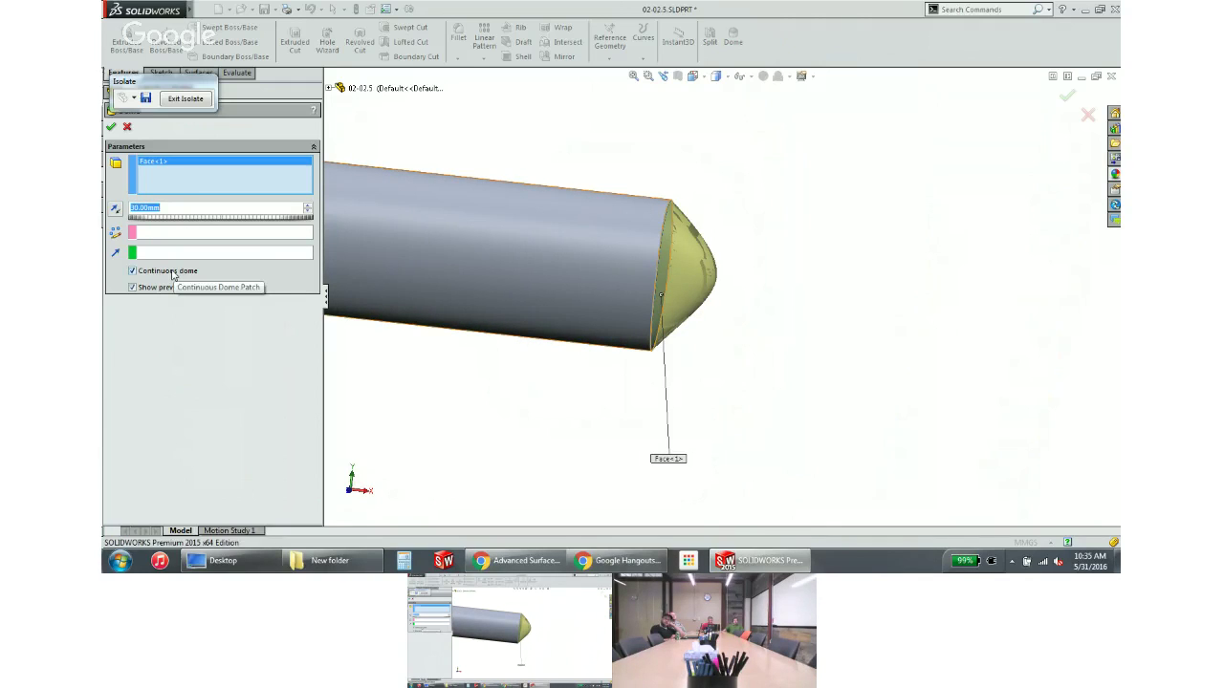
{"action": "mouse_move", "coordinate": [770, 298]}
{"action": "middle_mouse_down"}
{"action": "mouse_move", "coordinate": [751, 315]}
{"action": "mouse_move", "coordinate": [812, 284]}
{"action": "mouse_move", "coordinate": [784, 306]}
{"action": "mouse_move", "coordinate": [789, 285]}
{"action": "middle_mouse_up"}
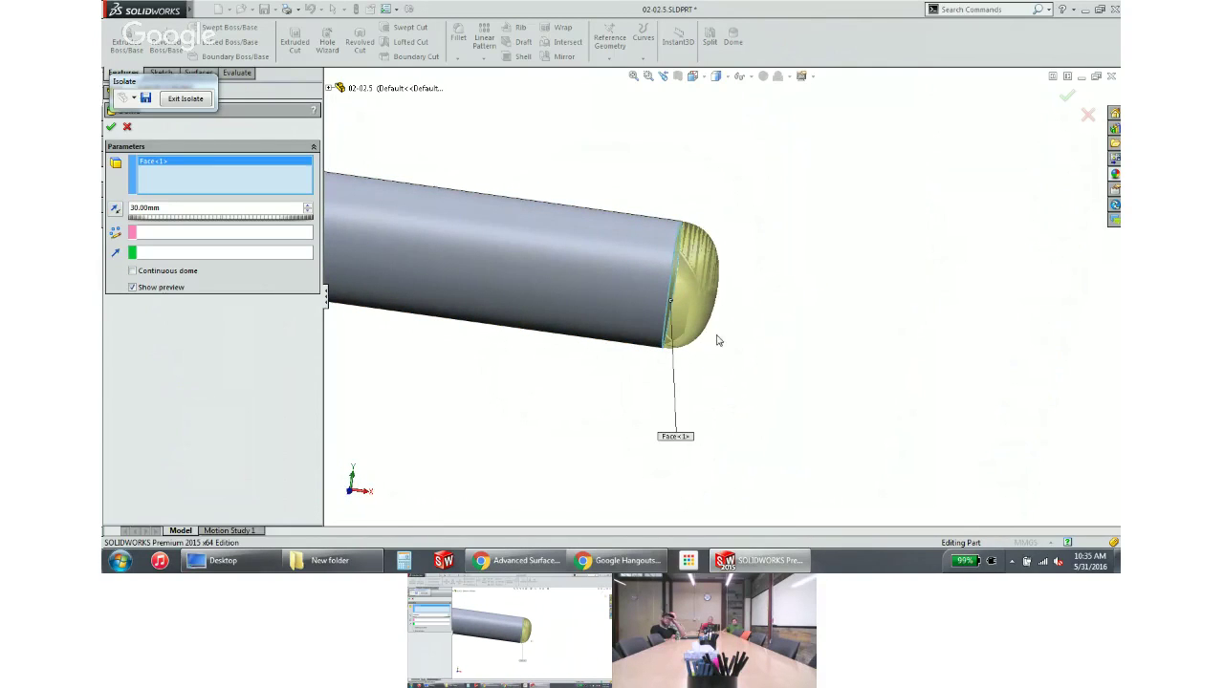
{"action": "double_click", "coordinate": [208, 208]}
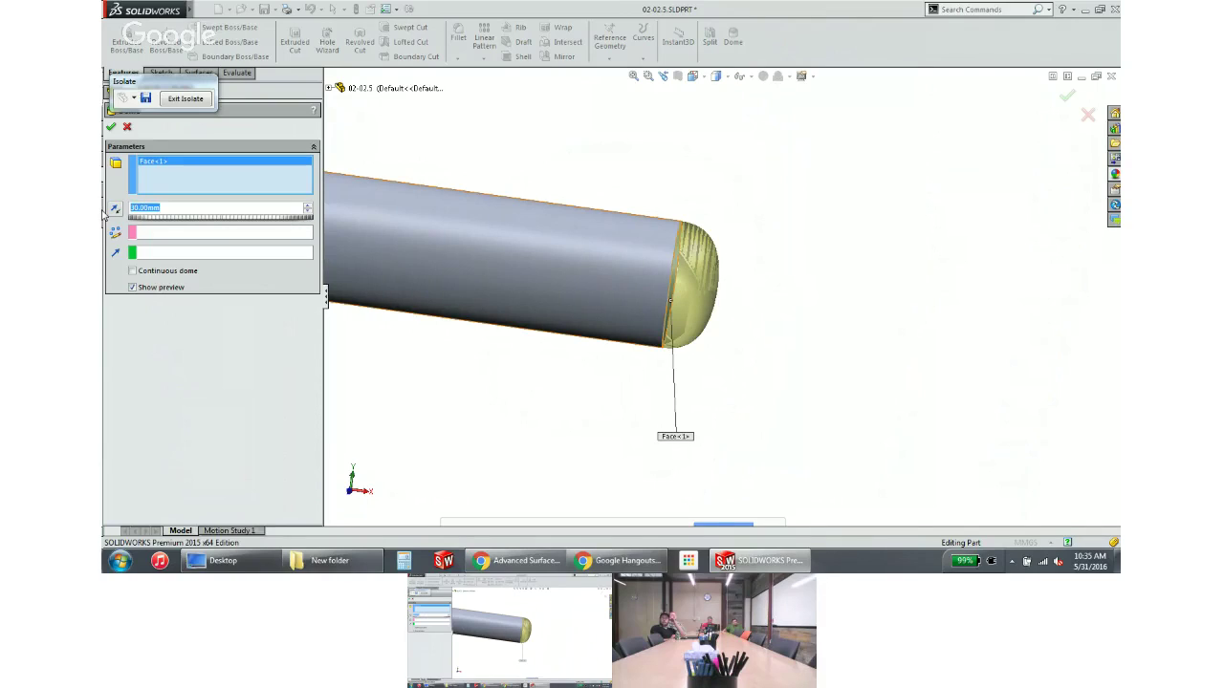
{"action": "type", "text": "25"}
{"action": "key", "text": "Return"}
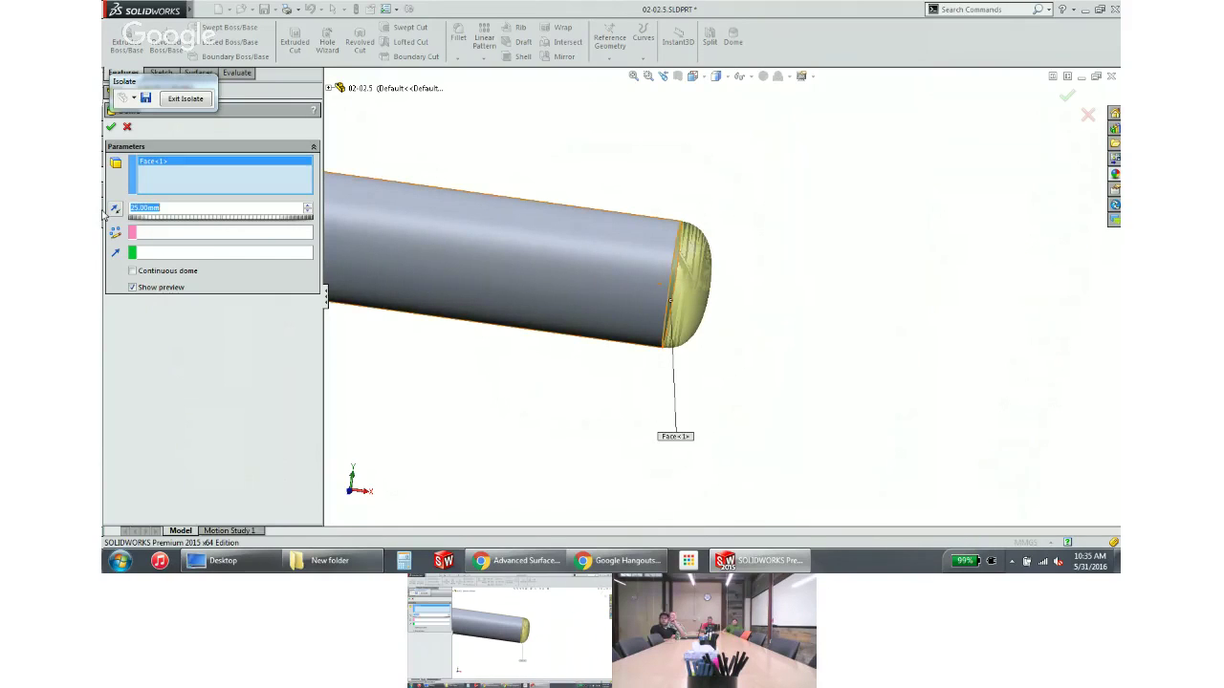
{"action": "left_click", "coordinate": [111, 126]}
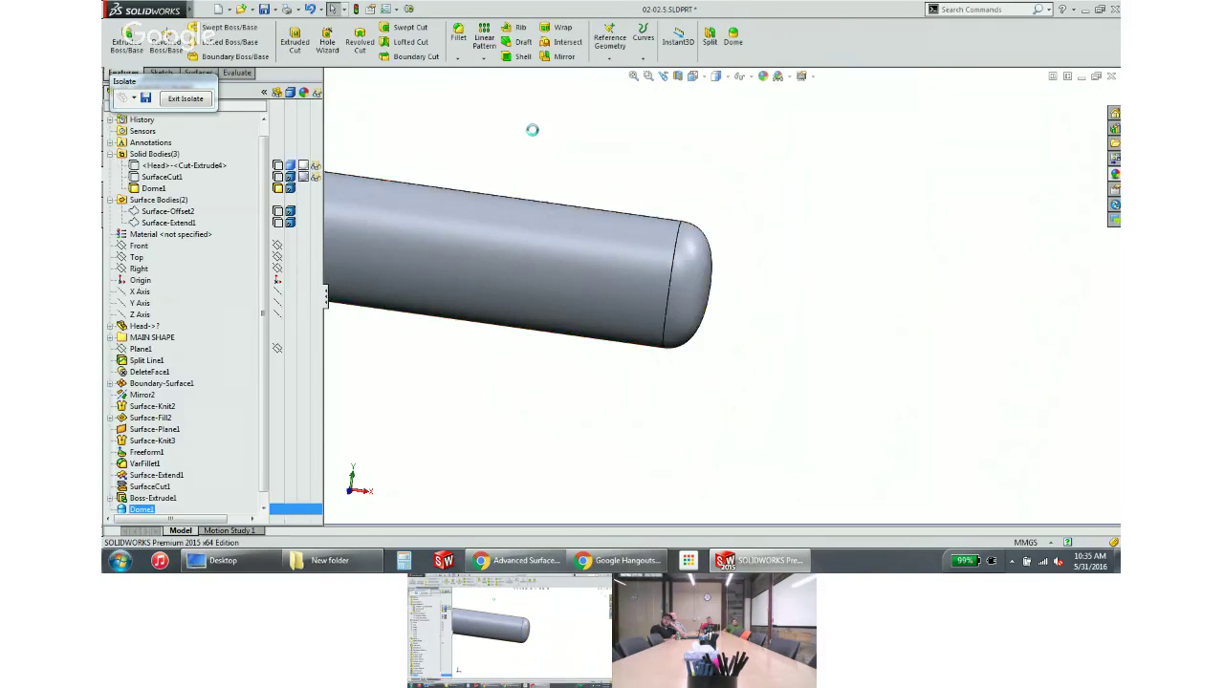
Add a matching 25 mm dome to the opposite end face, also with Continuous dome turned off
{"action": "middle_click_drag", "start_coordinate": [622, 212], "coordinate": [669, 212]}
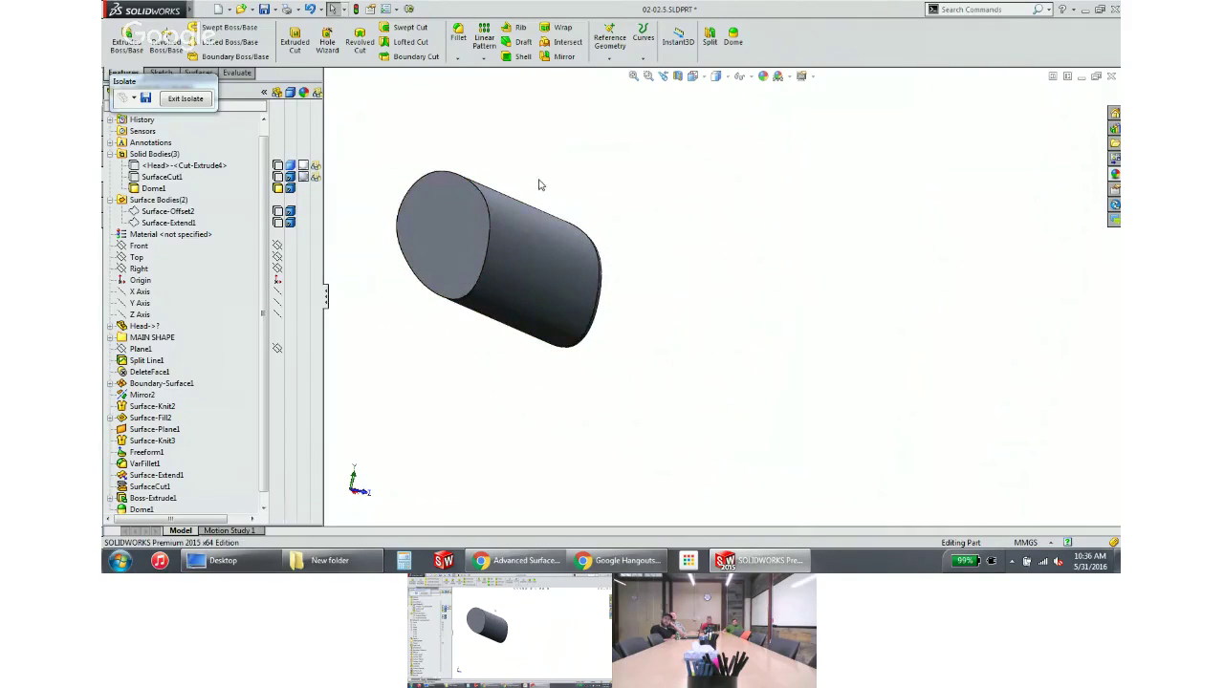
{"action": "key", "text": "Return"}
{"action": "left_click", "coordinate": [462, 244]}
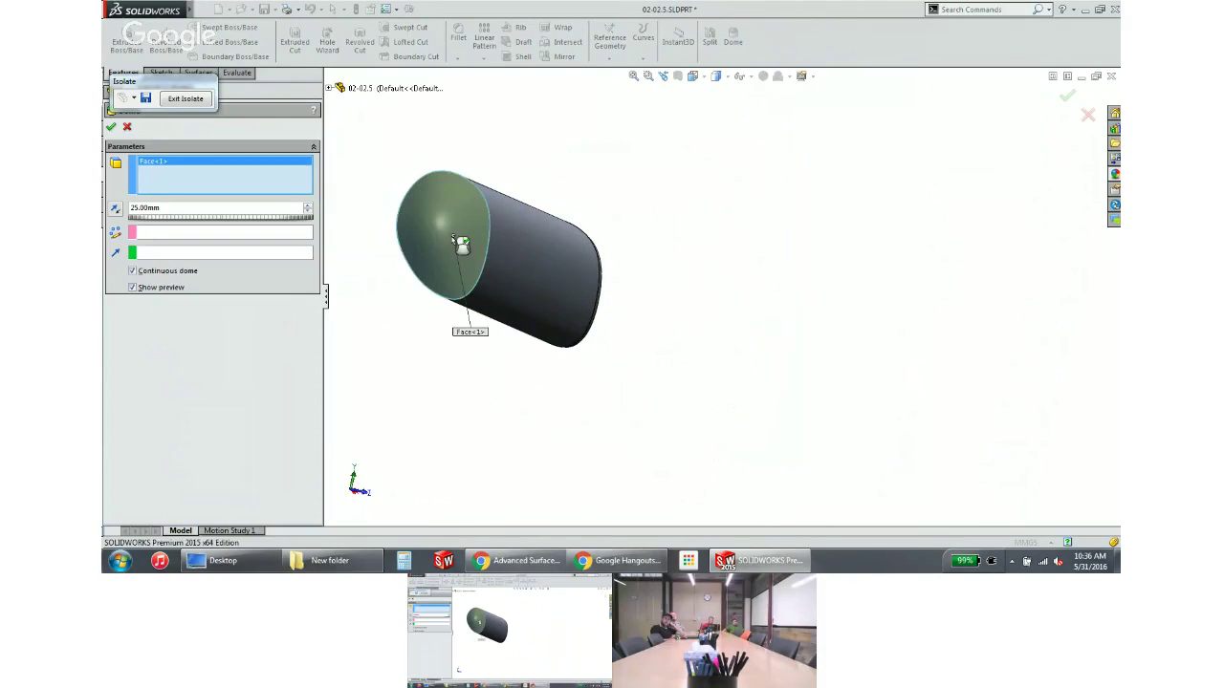
{"action": "left_click", "coordinate": [136, 270]}
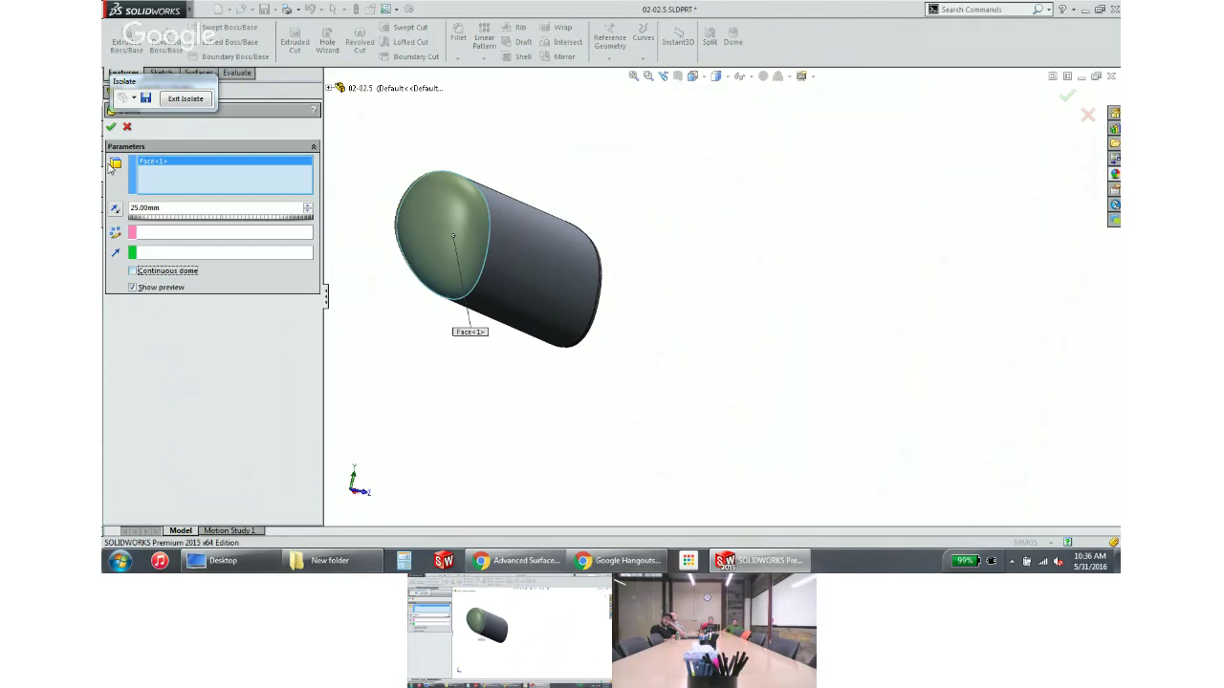
{"action": "left_click", "coordinate": [111, 126]}
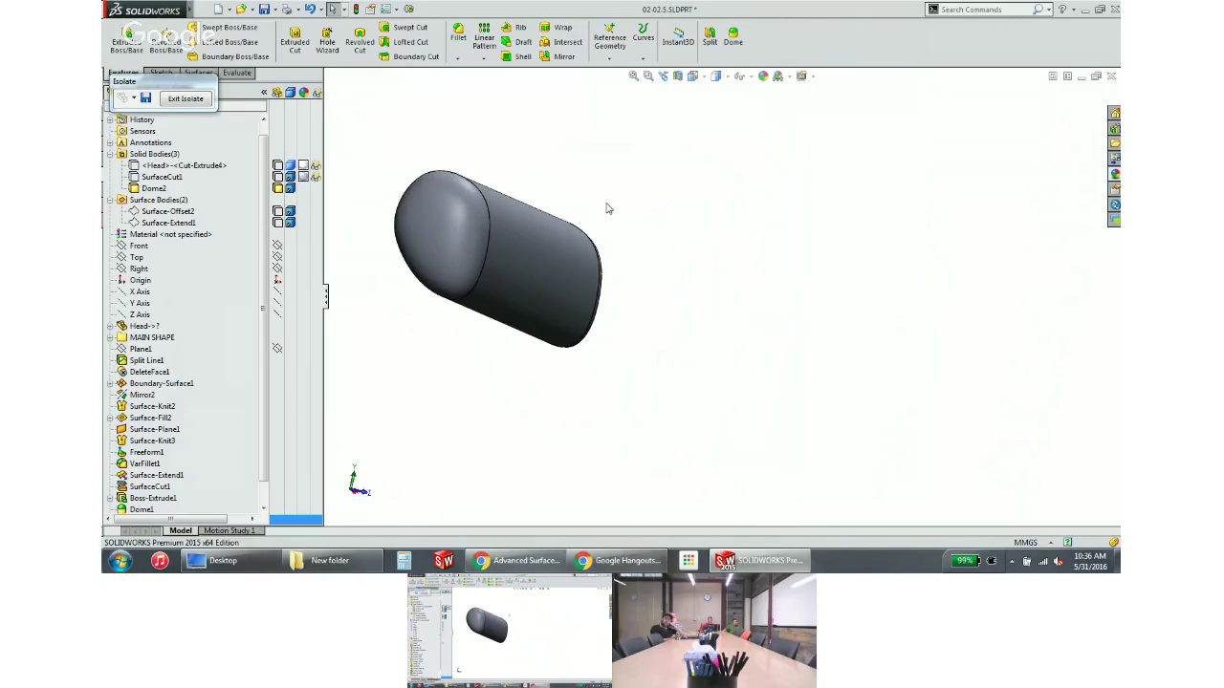
{"action": "middle_click_drag", "start_coordinate": [606, 207], "coordinate": [562, 240]}
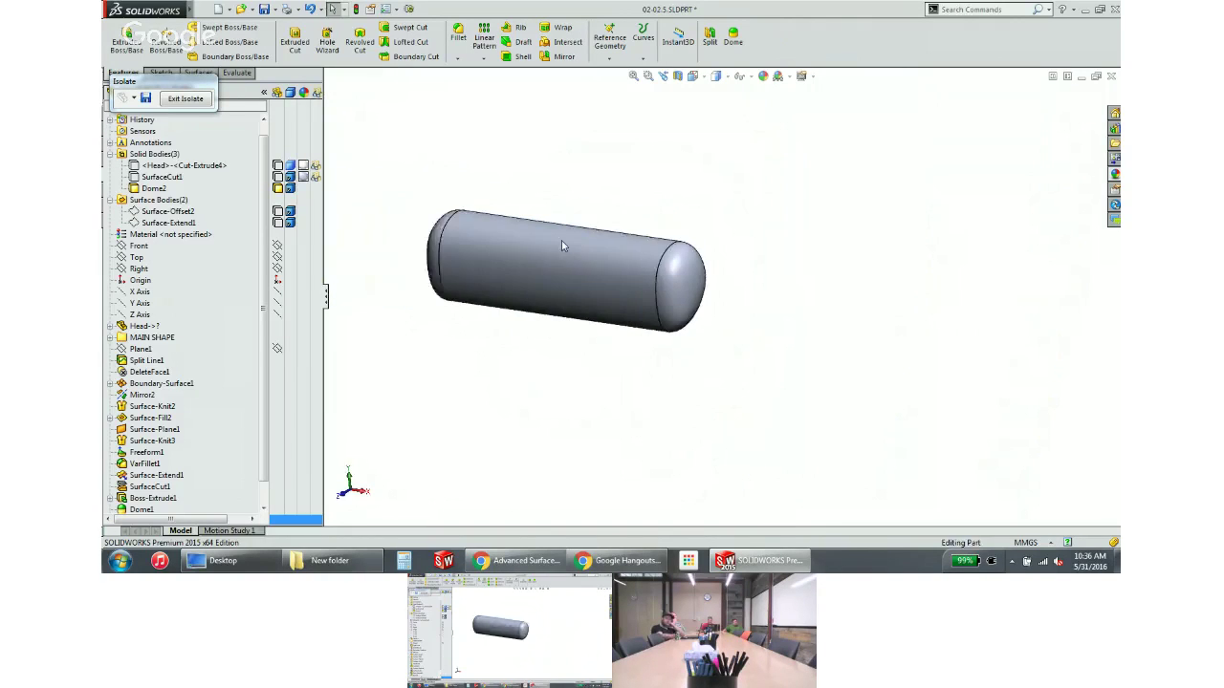
End the body isolation and start an Indent feature with the hollow helmet as the target body
{"action": "left_click", "coordinate": [185, 99]}
{"action": "middle_click_drag", "start_coordinate": [617, 177], "coordinate": [602, 145]}
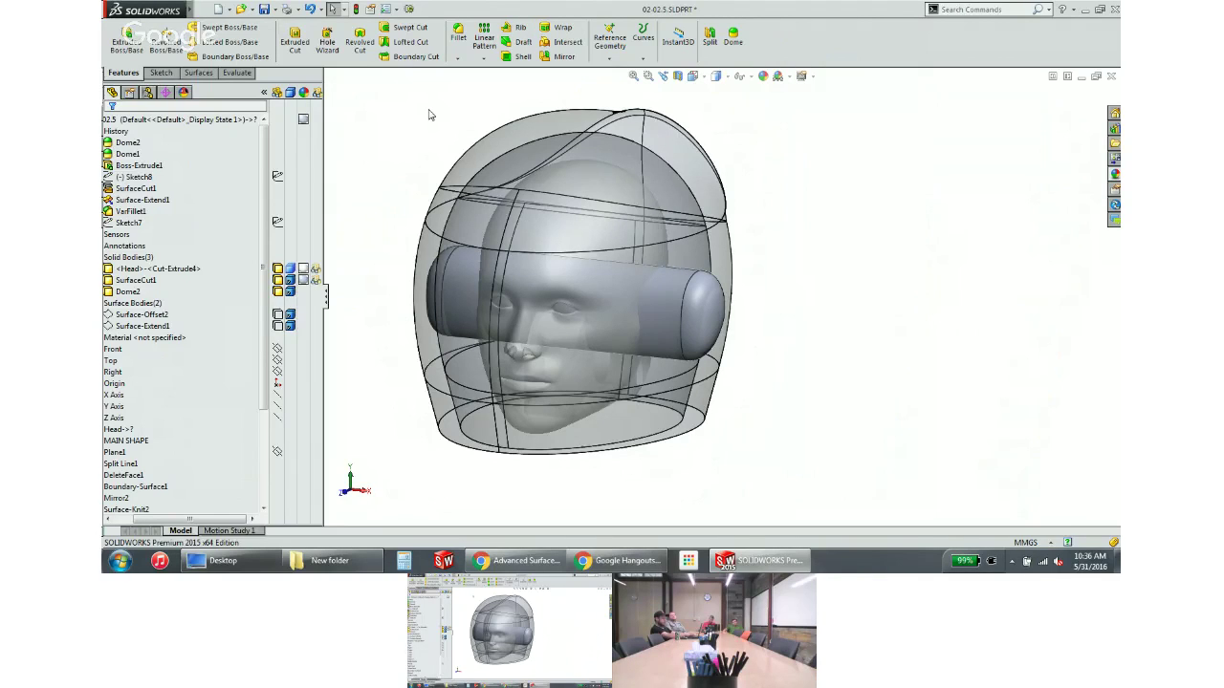
{"action": "left_click", "coordinate": [992, 9]}
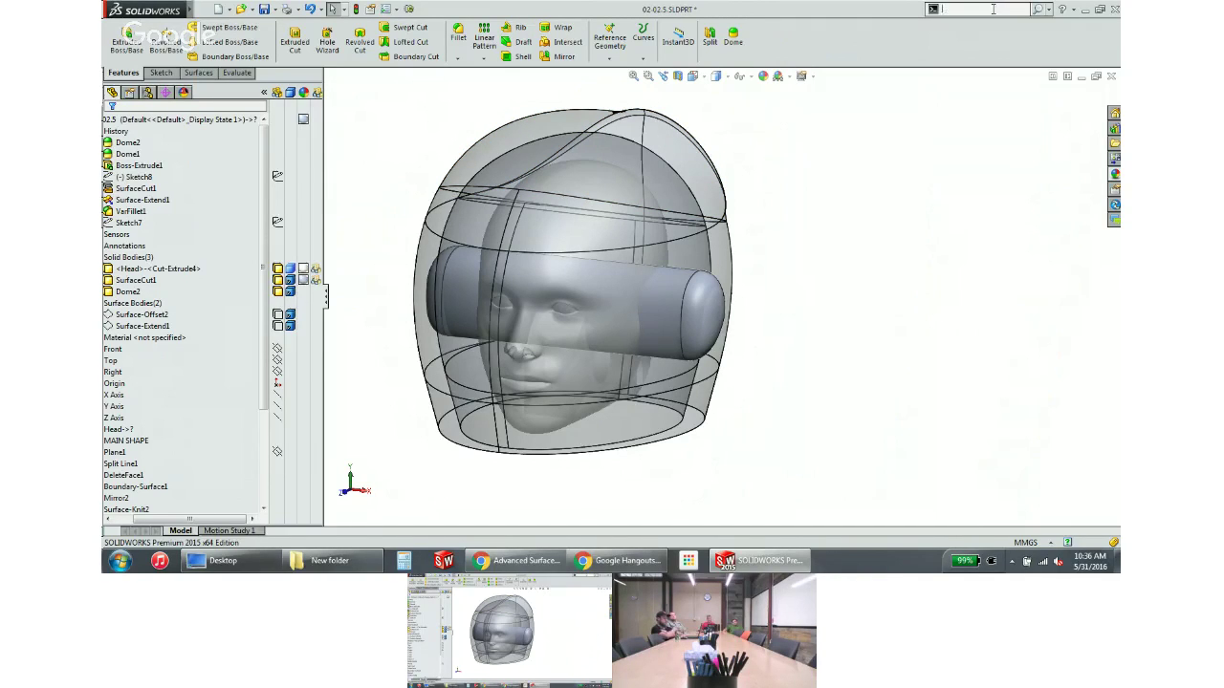
{"action": "type", "text": "indent"}
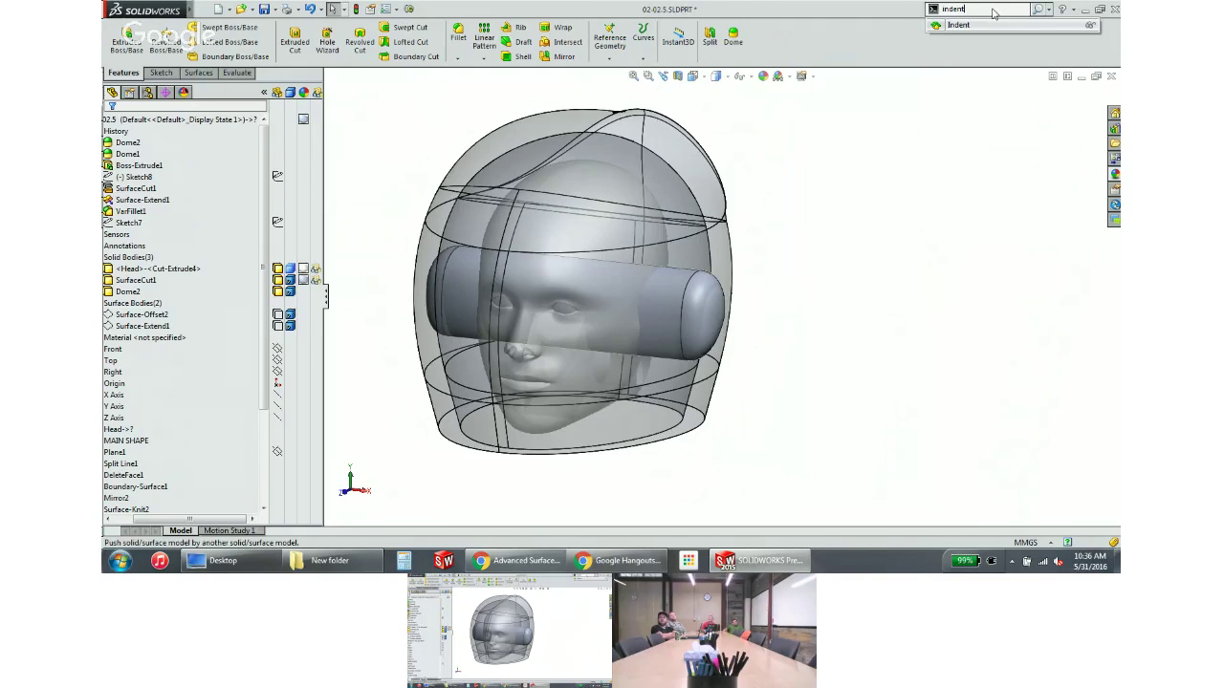
{"action": "key", "text": "Return"}
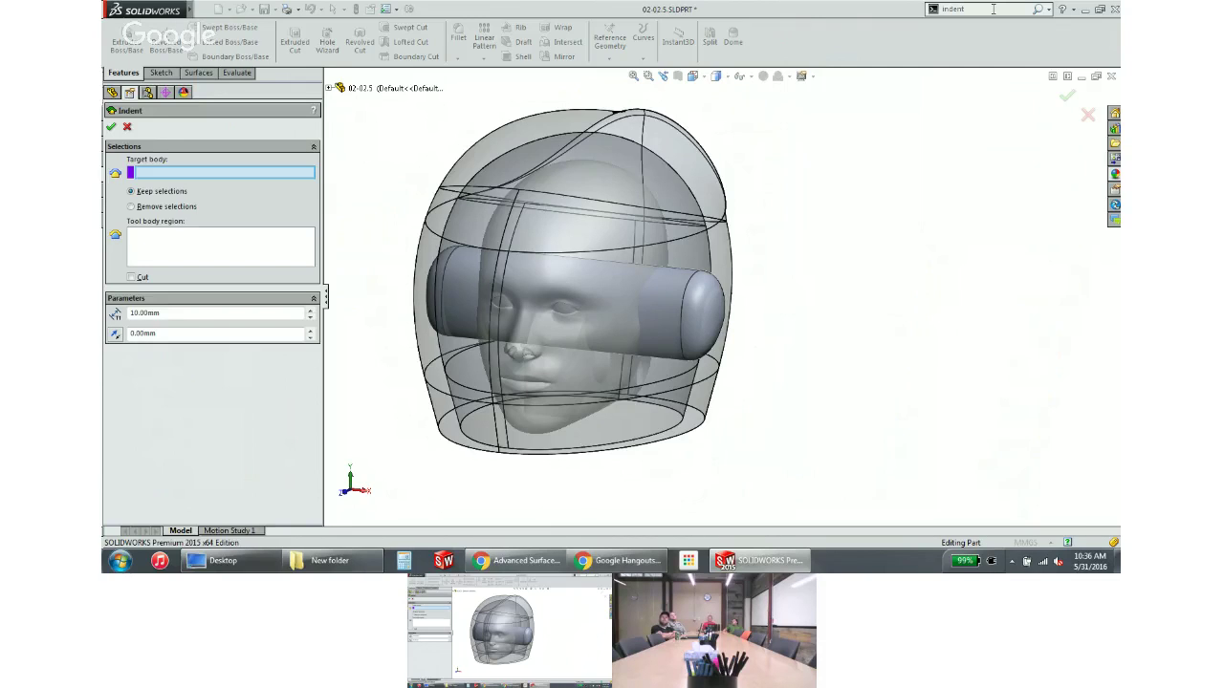
{"action": "left_click", "coordinate": [329, 89]}
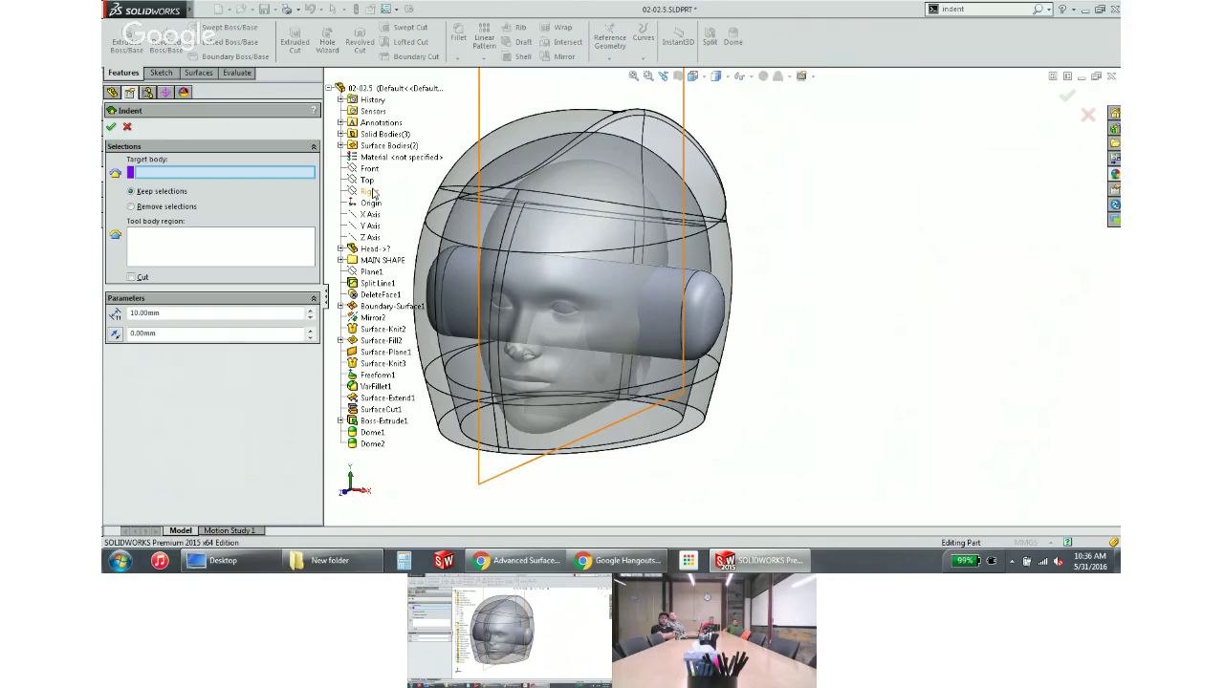
{"action": "key", "text": "ctrl+1"}
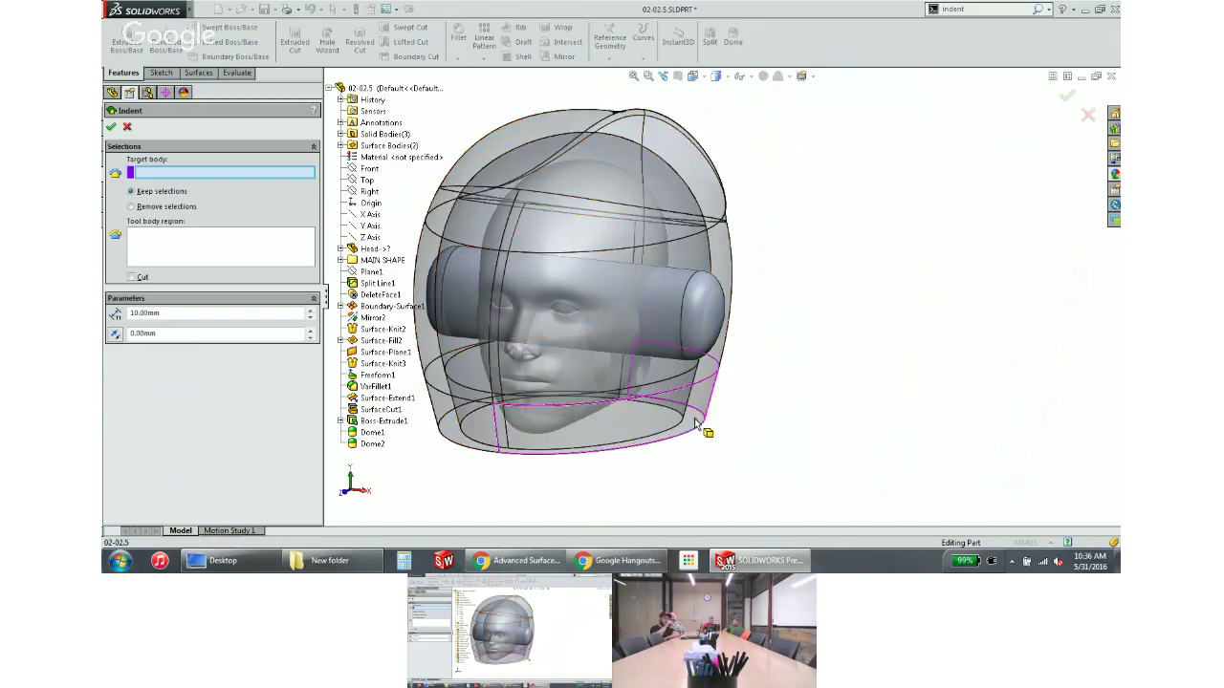
{"action": "middle_click_drag", "start_coordinate": [700, 383], "coordinate": [660, 449]}
{"action": "left_click", "coordinate": [631, 483]}
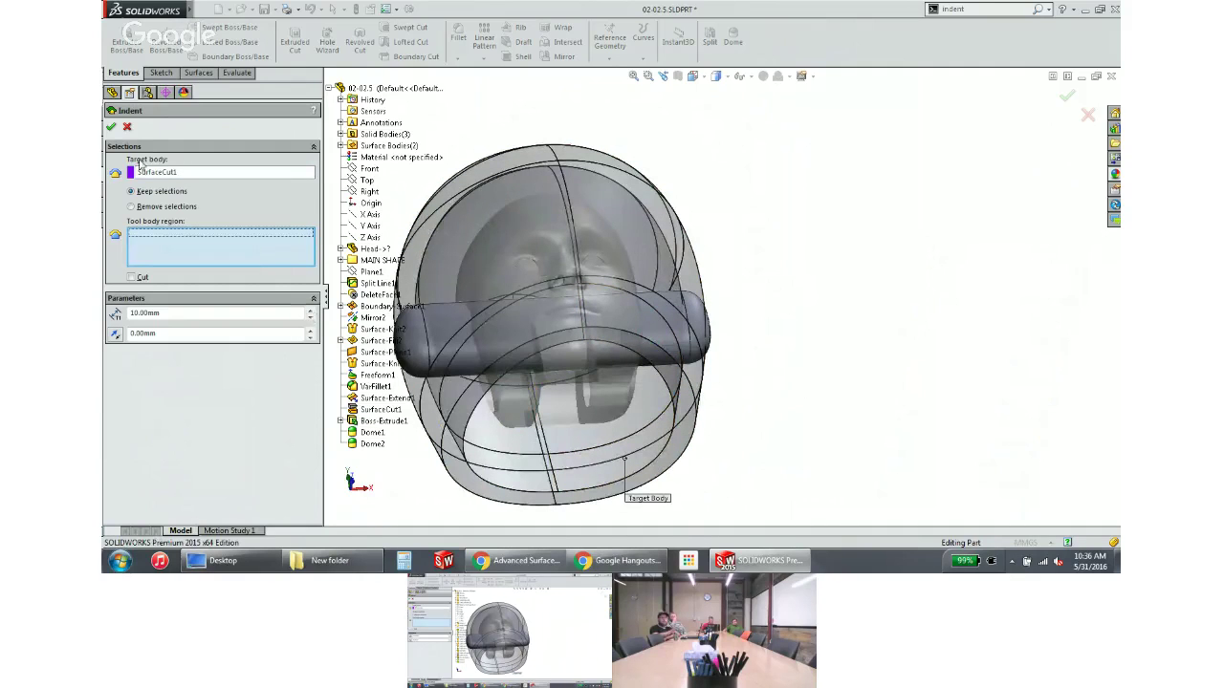
Select the two domed ends of the ear-profile body as the indent's tool body regions, keeping the selections
{"action": "middle_click_drag", "start_coordinate": [724, 330], "coordinate": [562, 350]}
{"action": "left_click", "coordinate": [712, 347]}
{"action": "left_click", "coordinate": [448, 333]}
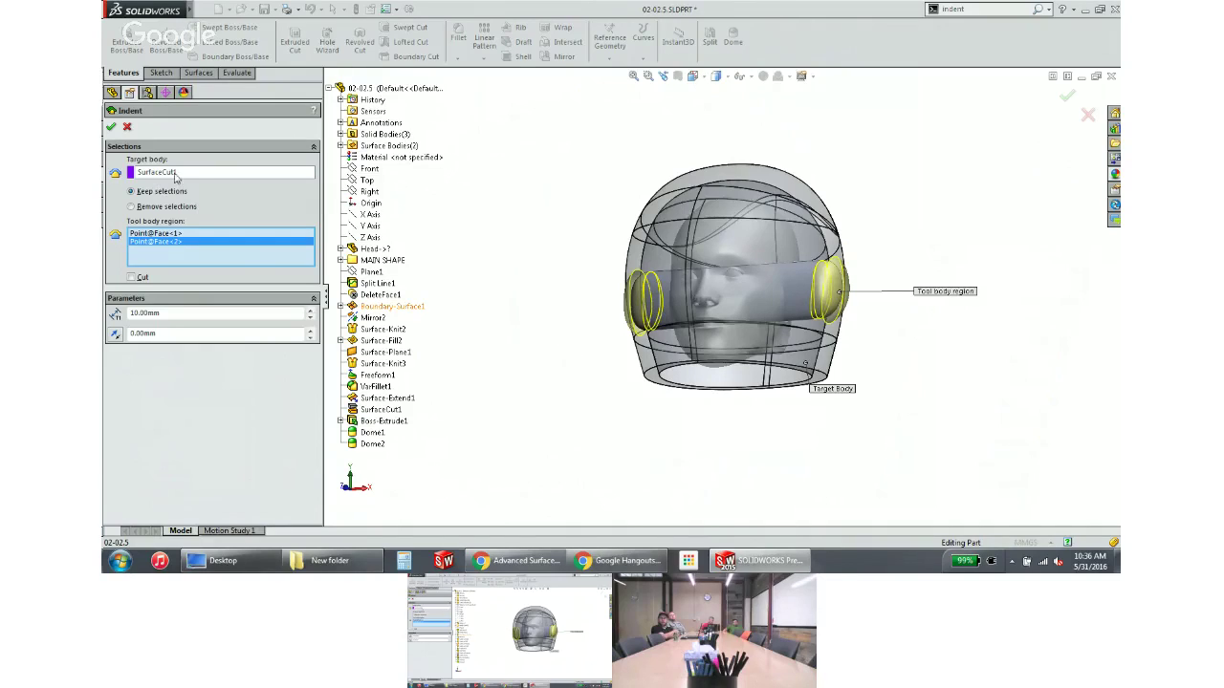
Try the indent's Cut option to examine its preview on the helmet, and switch it off again
{"action": "left_click", "coordinate": [132, 277]}
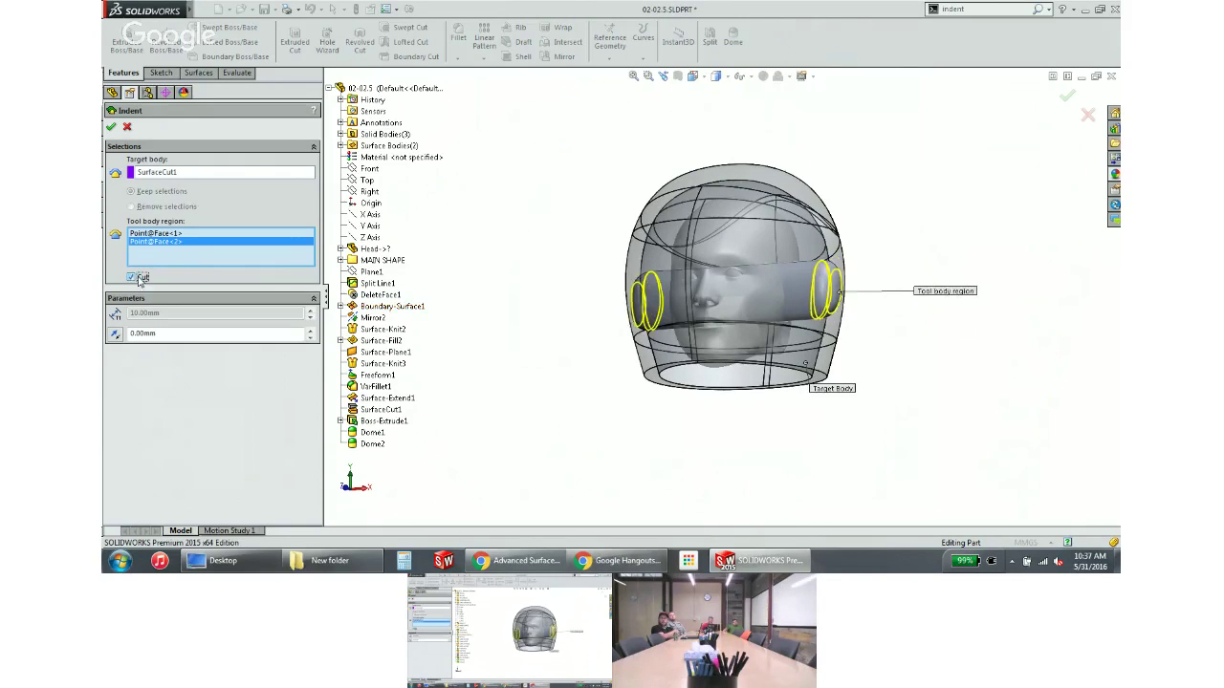
{"action": "middle_click_drag", "start_coordinate": [841, 316], "coordinate": [779, 335]}
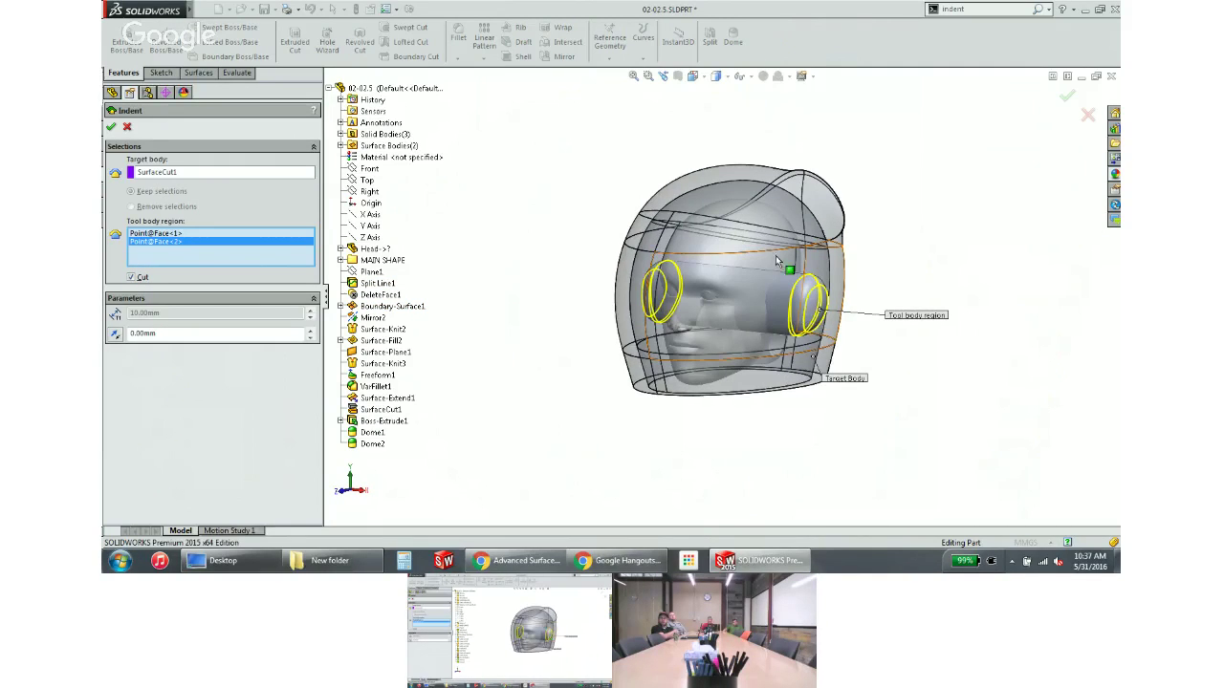
{"action": "left_click", "coordinate": [137, 277]}
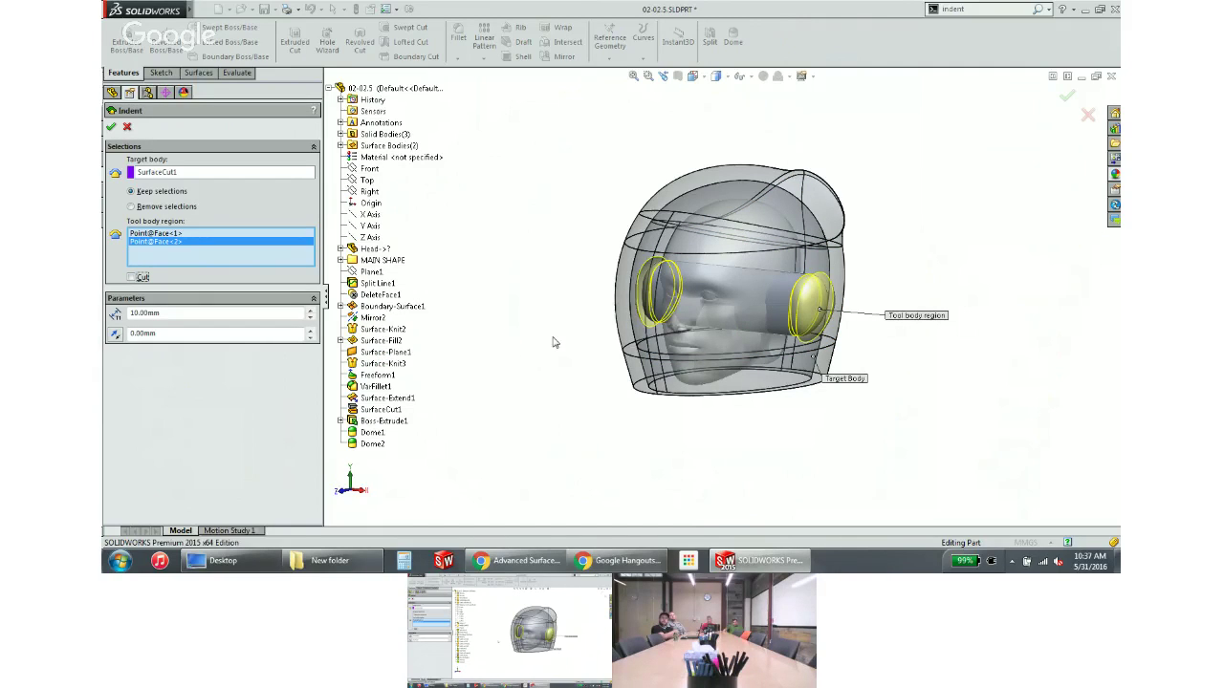
Set the indent thickness to 20 mm and create the ear bulges on the helmet
{"action": "left_click", "coordinate": [187, 314]}
{"action": "type", "text": "20"}
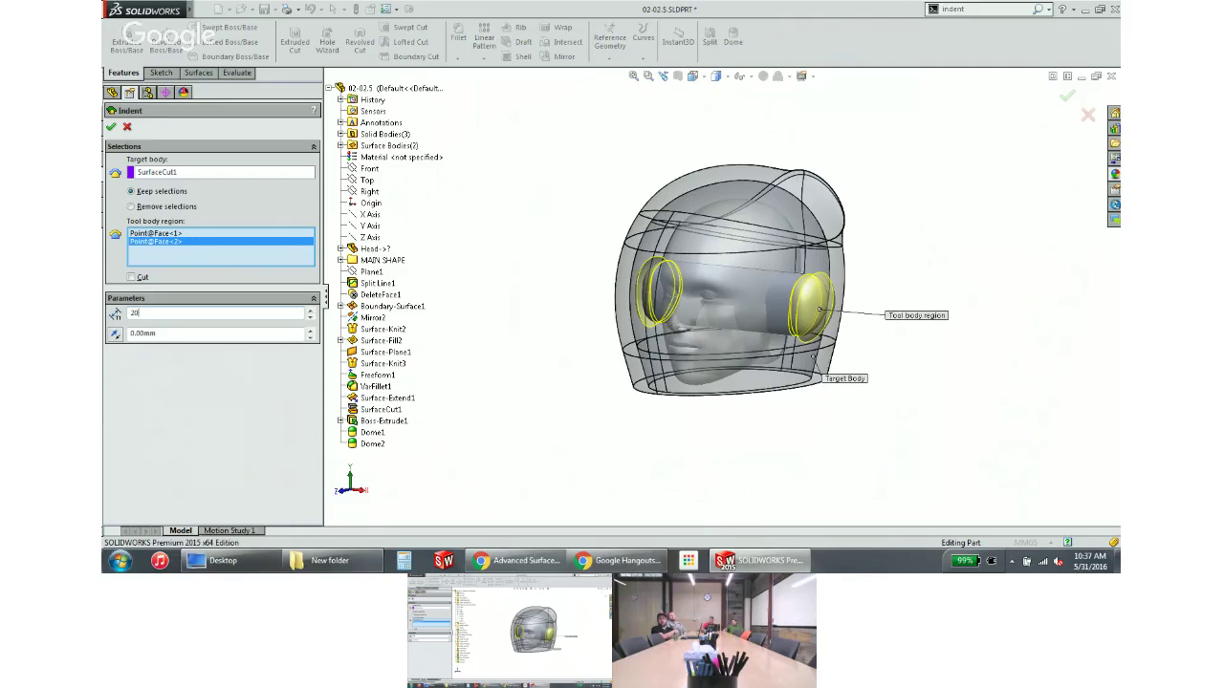
{"action": "key", "text": "Return"}
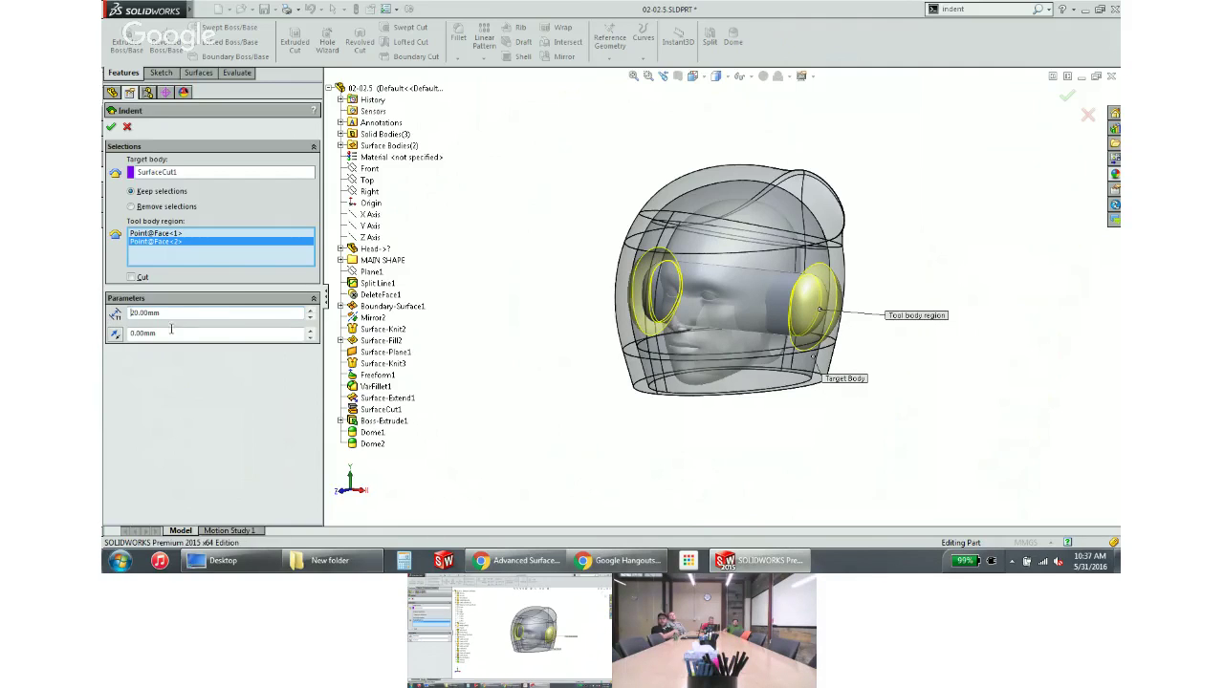
{"action": "left_click", "coordinate": [138, 332]}
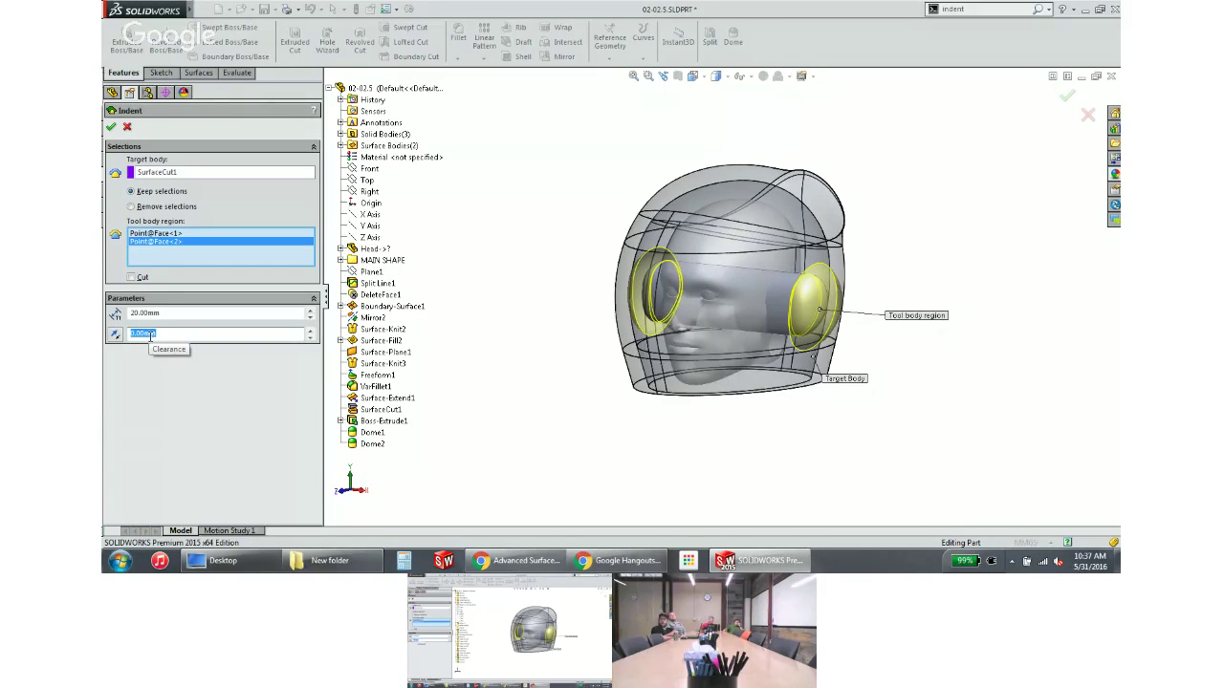
{"action": "left_click", "coordinate": [109, 128]}
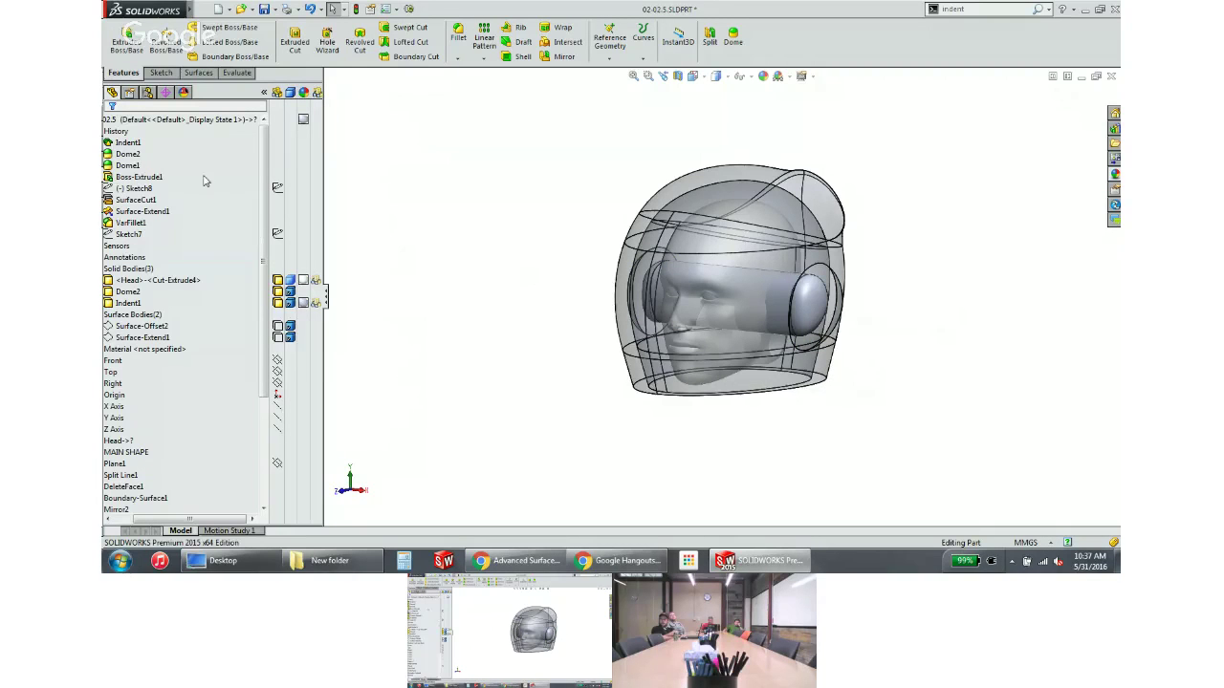
Hide the domed ear-profile body and the head body, leaving only the indented helmet body shown
{"action": "left_click_drag", "start_coordinate": [158, 519], "coordinate": [129, 519]}
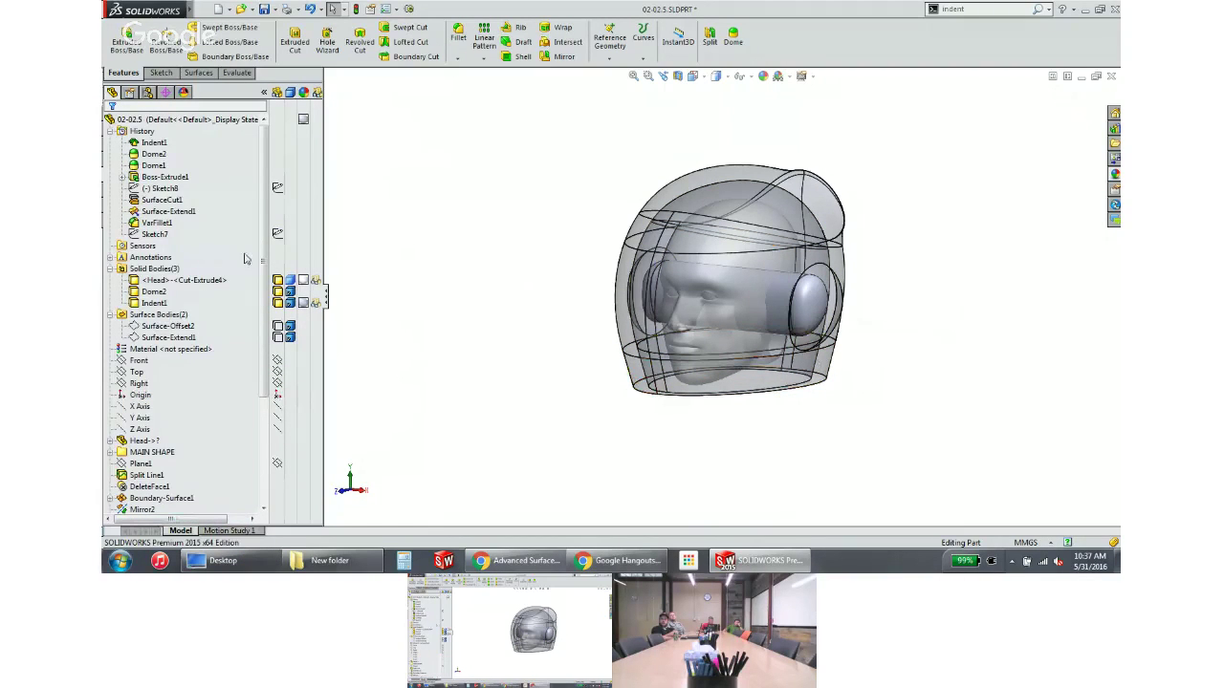
{"action": "left_click", "coordinate": [165, 281]}
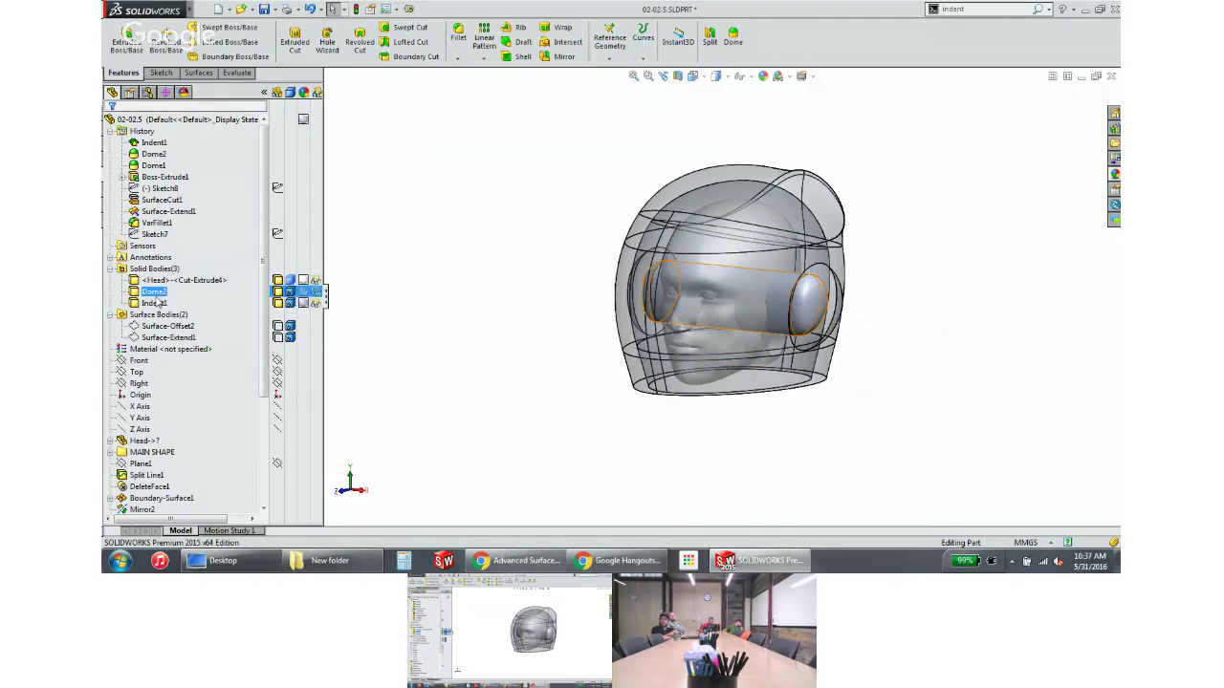
{"action": "left_click", "coordinate": [155, 304]}
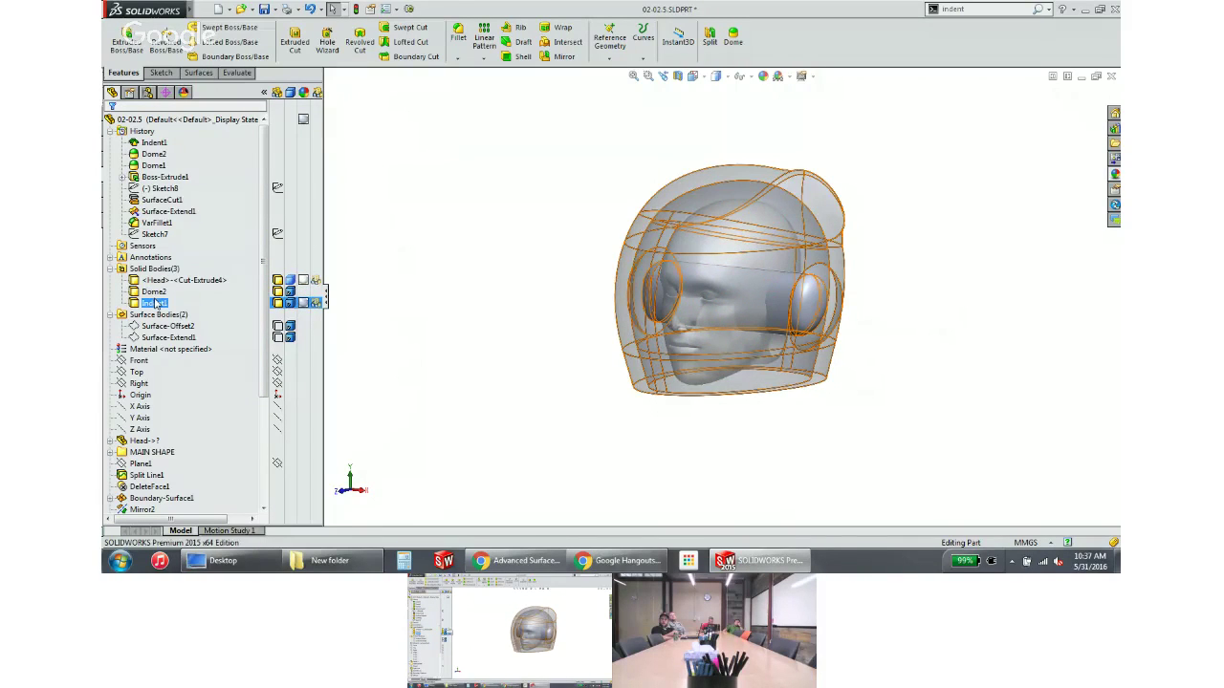
{"action": "left_click", "coordinate": [153, 292]}
{"action": "left_click", "coordinate": [153, 280], "text": "ctrl"}
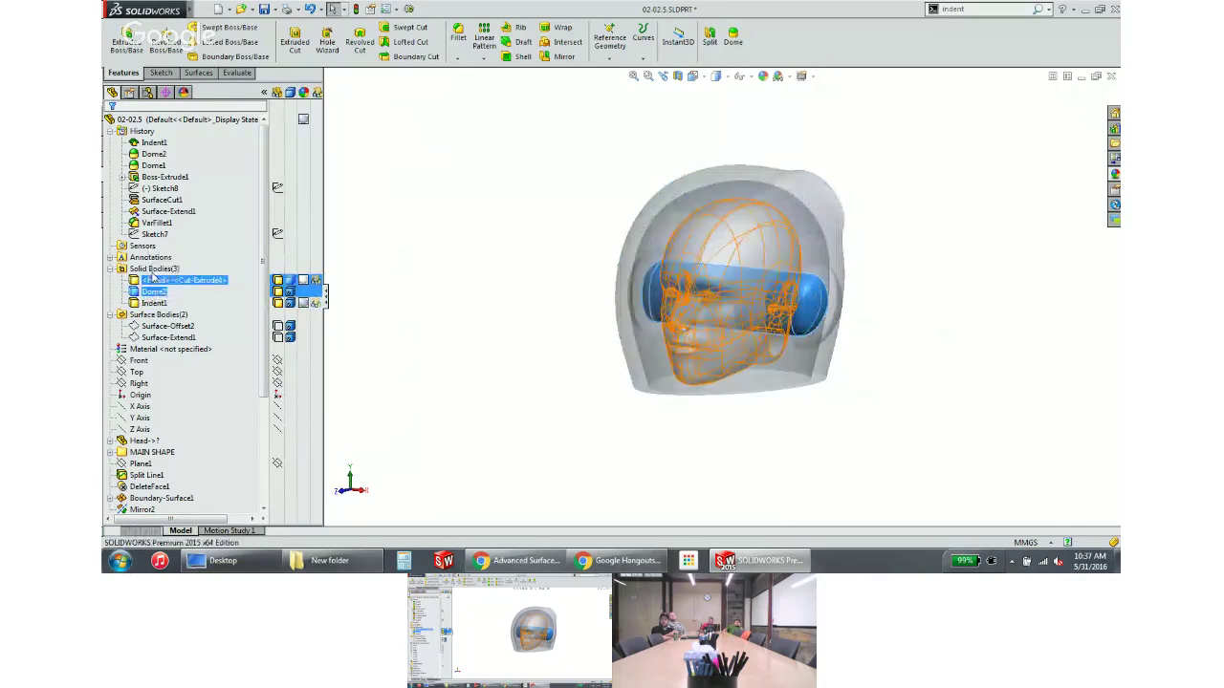
{"action": "left_click", "coordinate": [151, 280]}
{"action": "left_click", "coordinate": [168, 260]}
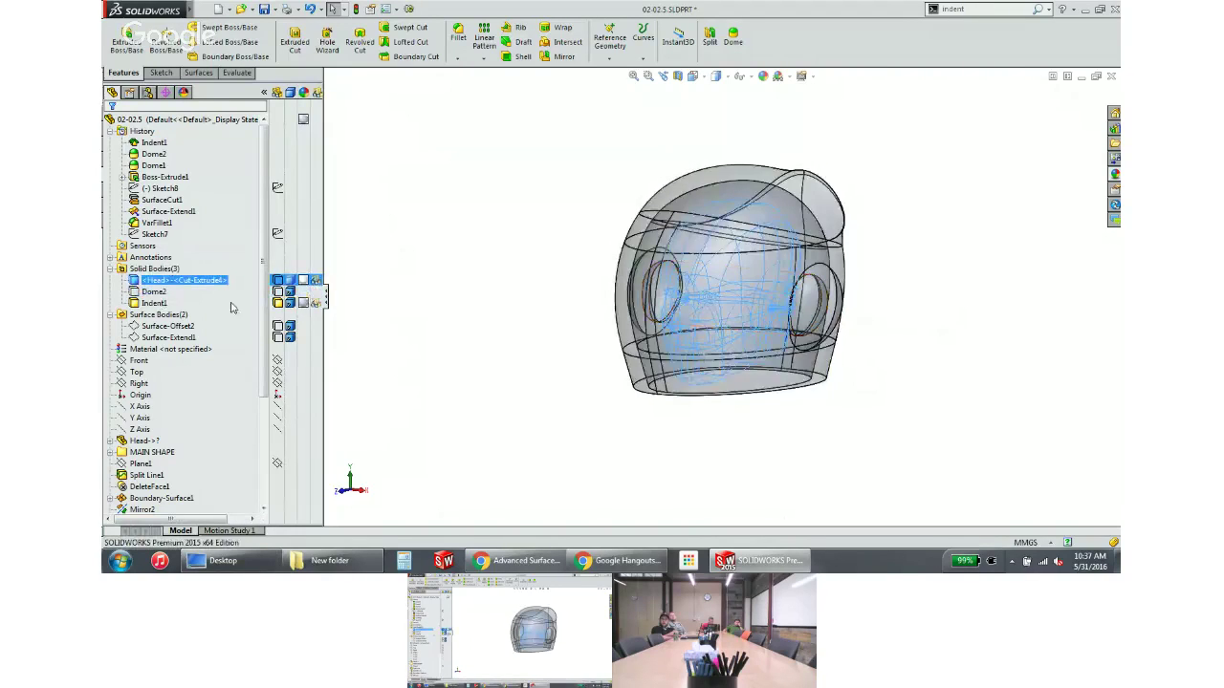
Turn off the transparency of the indented helmet body
{"action": "left_click", "coordinate": [317, 303]}
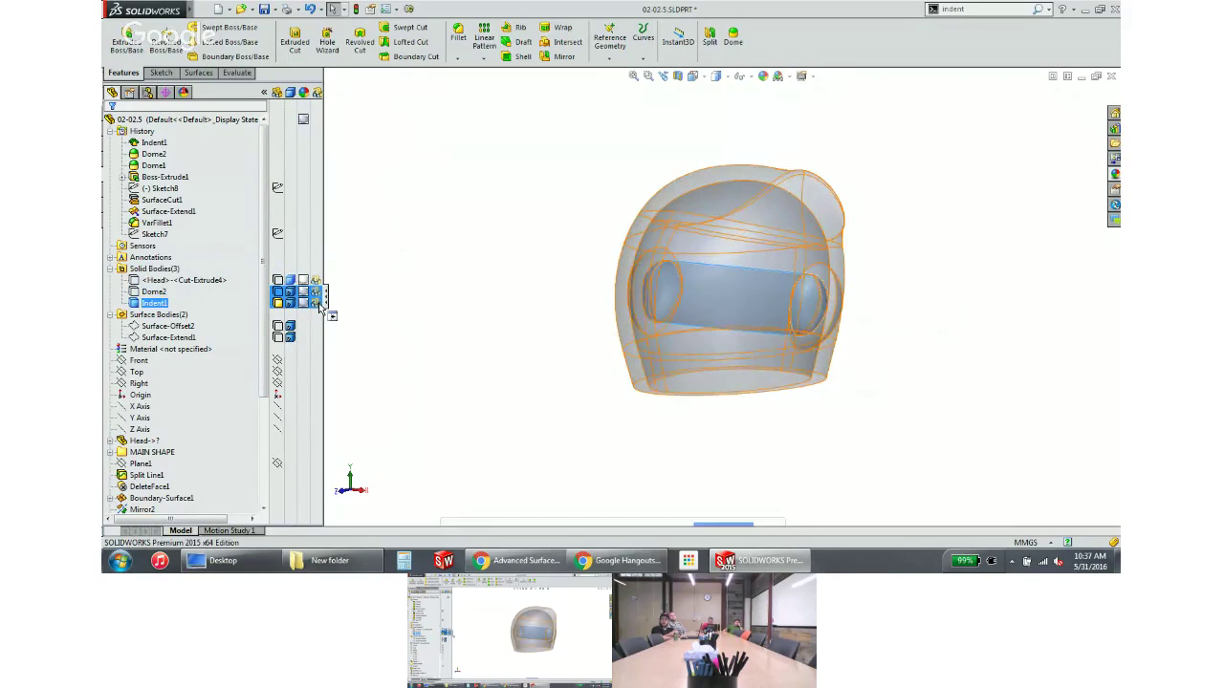
{"action": "left_click", "coordinate": [399, 251]}
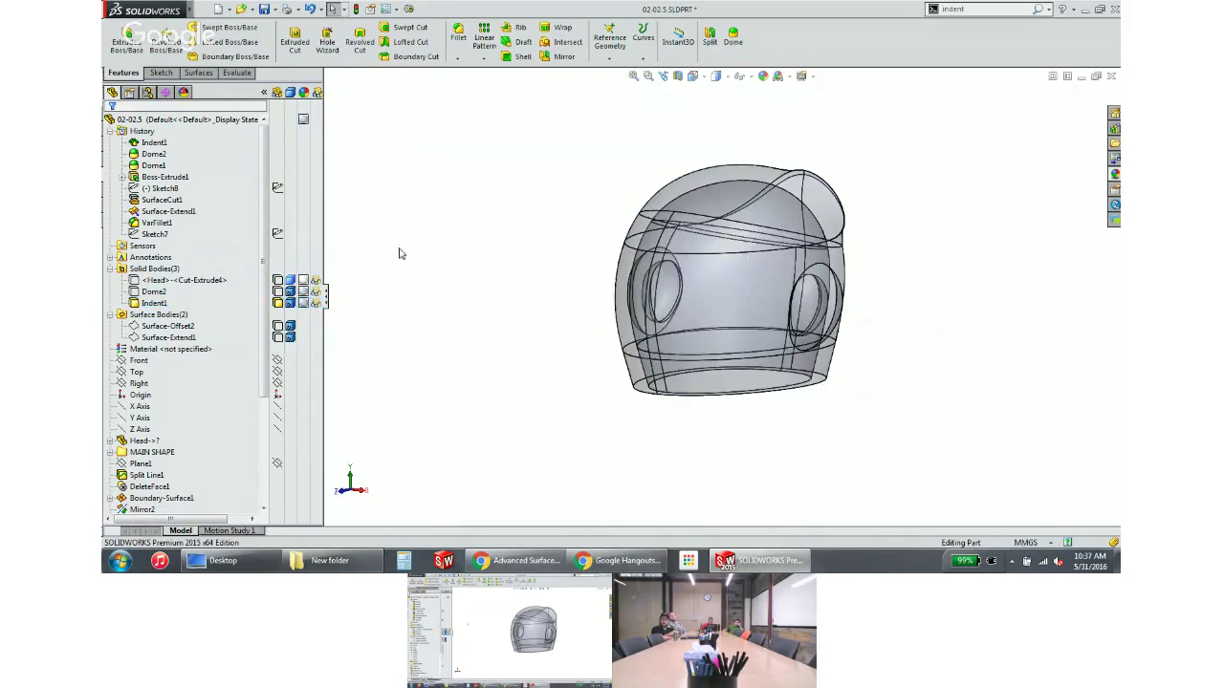
{"action": "left_click", "coordinate": [315, 303]}
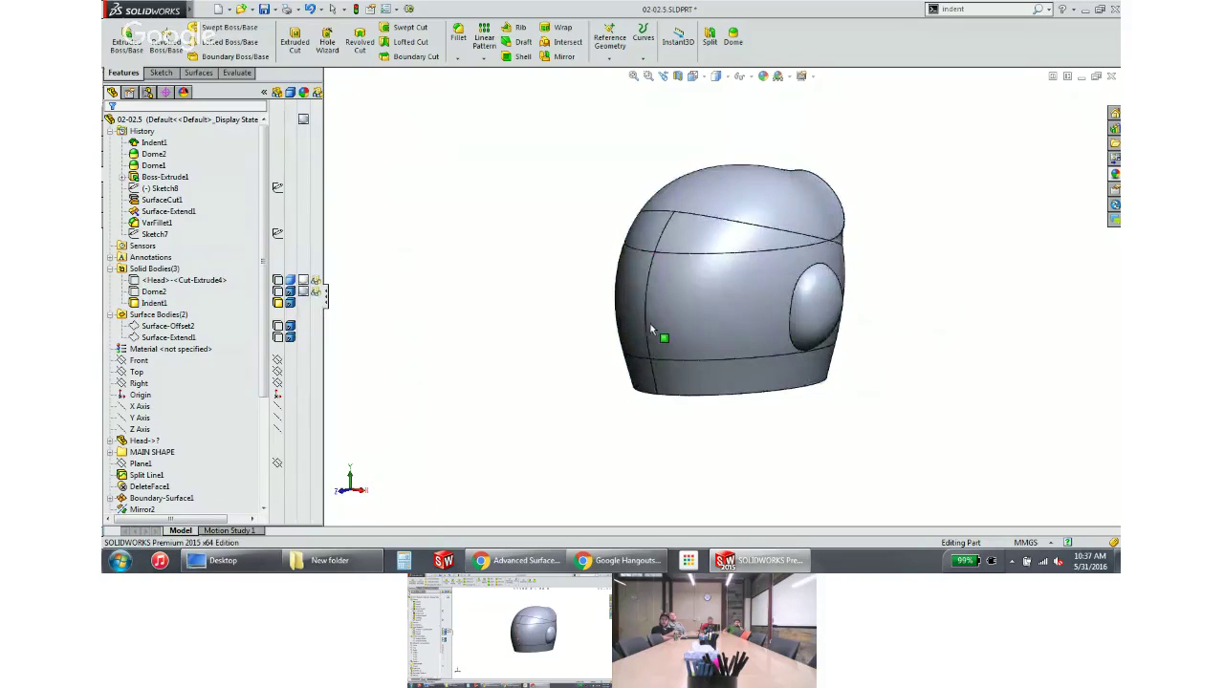
Set up a 10 mm face fillet between the outer ear bulge face and the two adjoining helmet side faces
{"action": "mouse_move", "coordinate": [651, 330]}
{"action": "middle_mouse_down"}
{"action": "mouse_move", "coordinate": [777, 353]}
{"action": "mouse_move", "coordinate": [631, 339]}
{"action": "middle_mouse_up"}
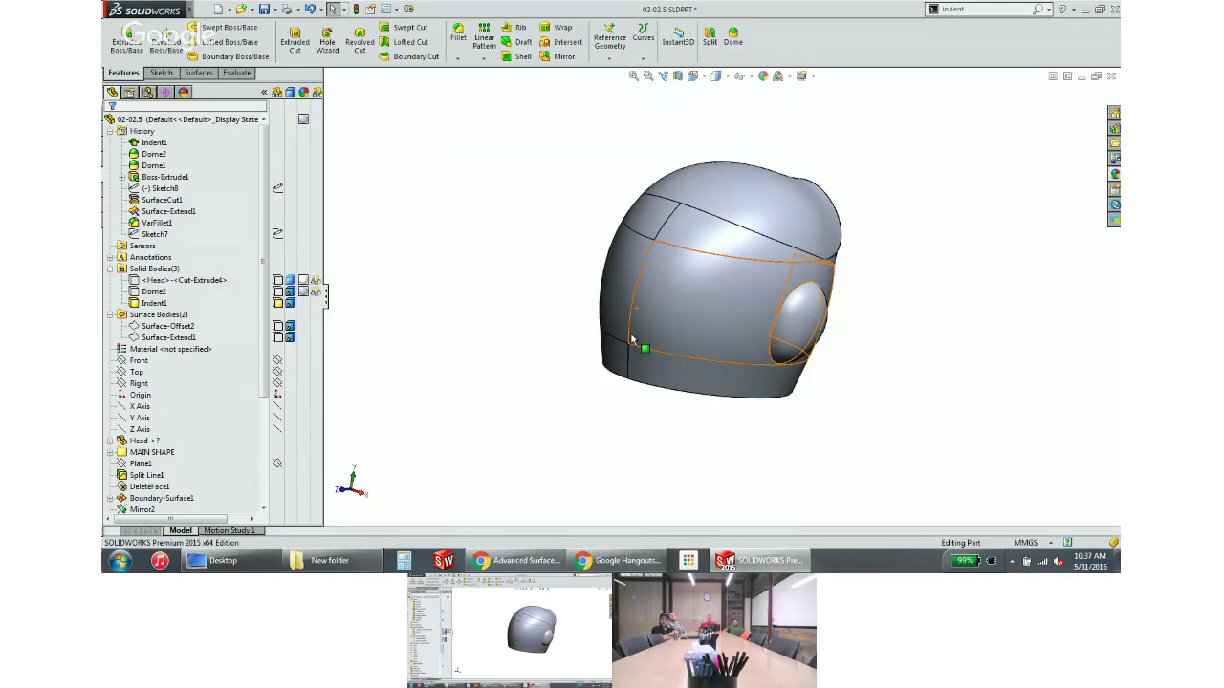
{"action": "middle_click_drag", "start_coordinate": [625, 344], "coordinate": [713, 315]}
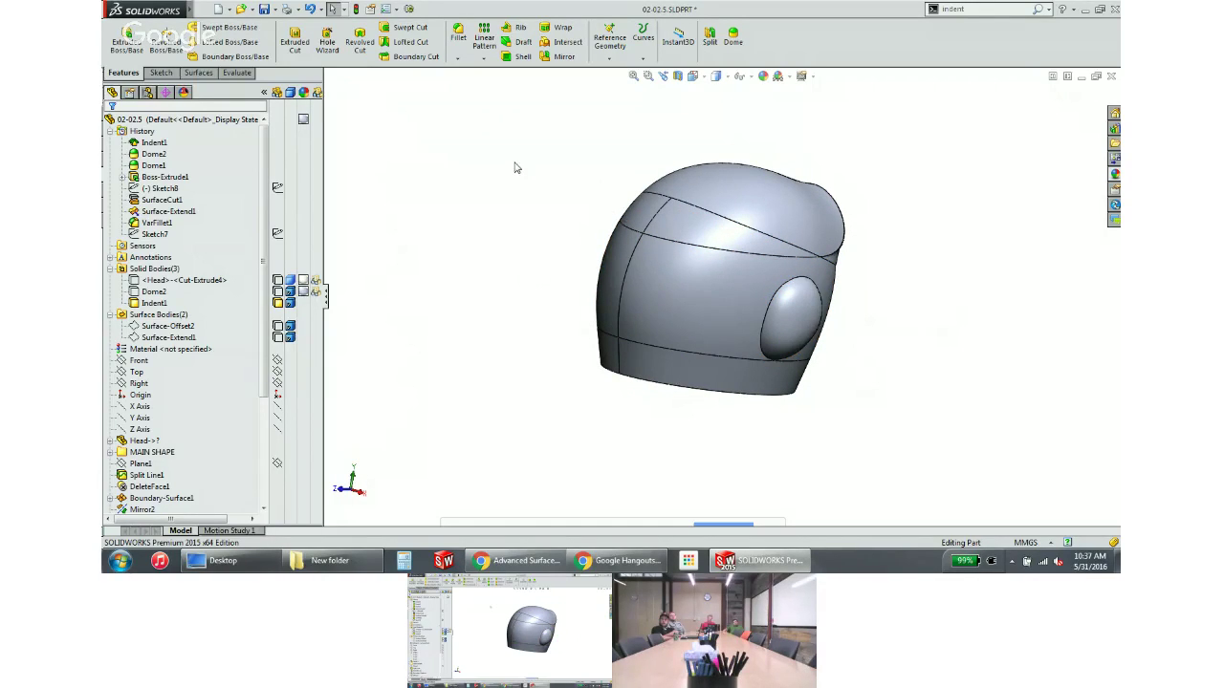
{"action": "left_click", "coordinate": [458, 37]}
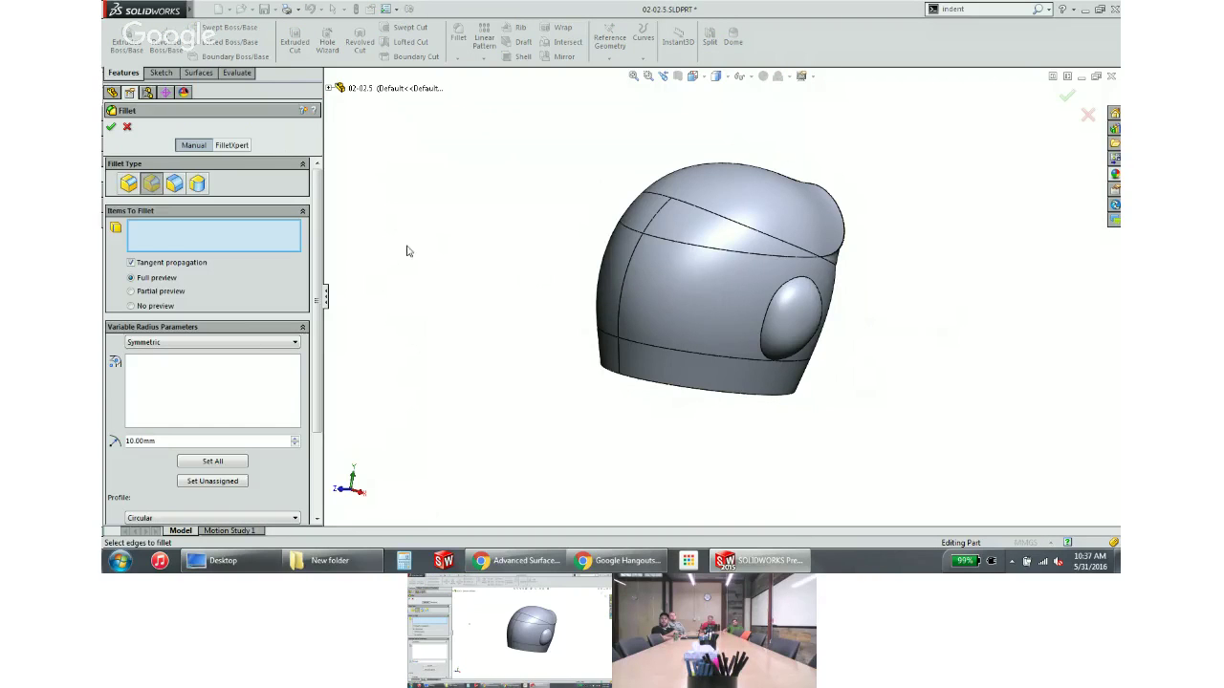
{"action": "left_click", "coordinate": [173, 186]}
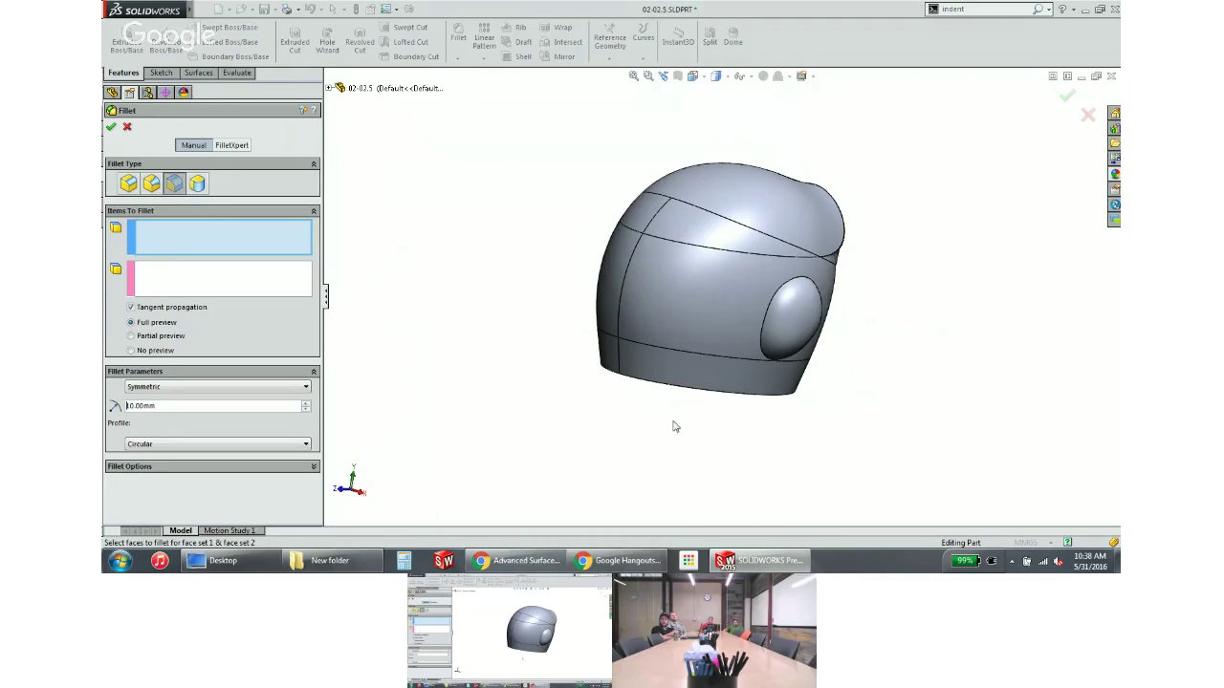
{"action": "left_click", "coordinate": [800, 325]}
{"action": "left_click", "coordinate": [199, 287]}
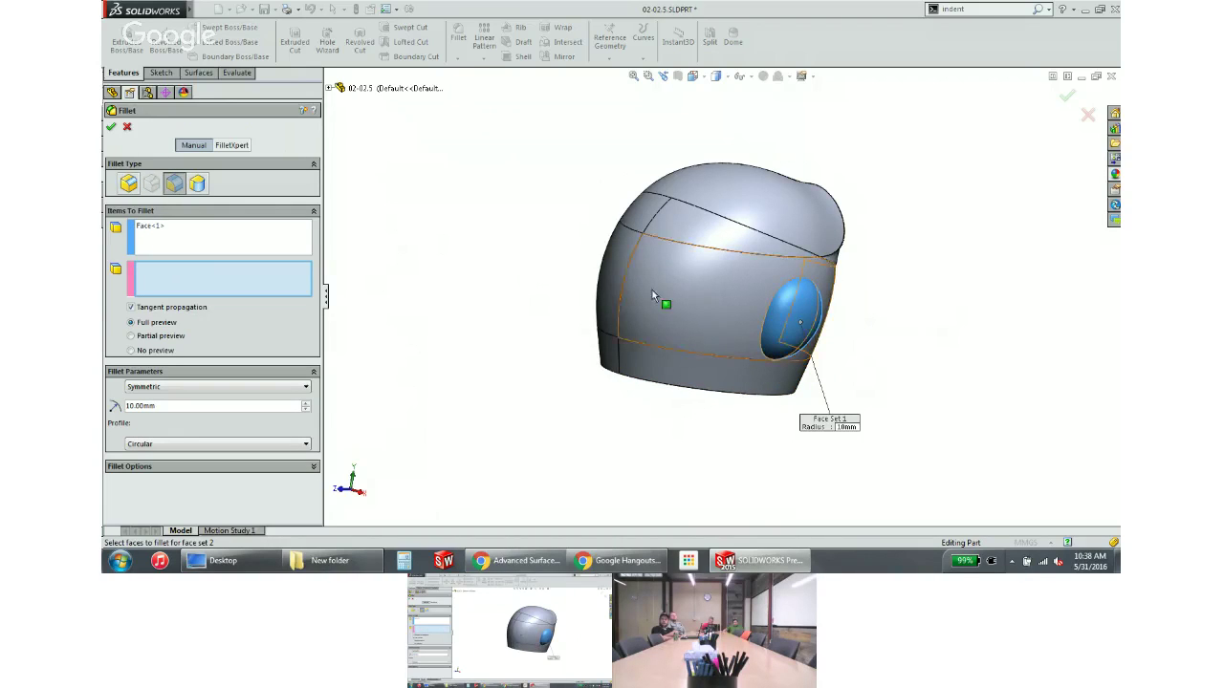
{"action": "left_click", "coordinate": [735, 377]}
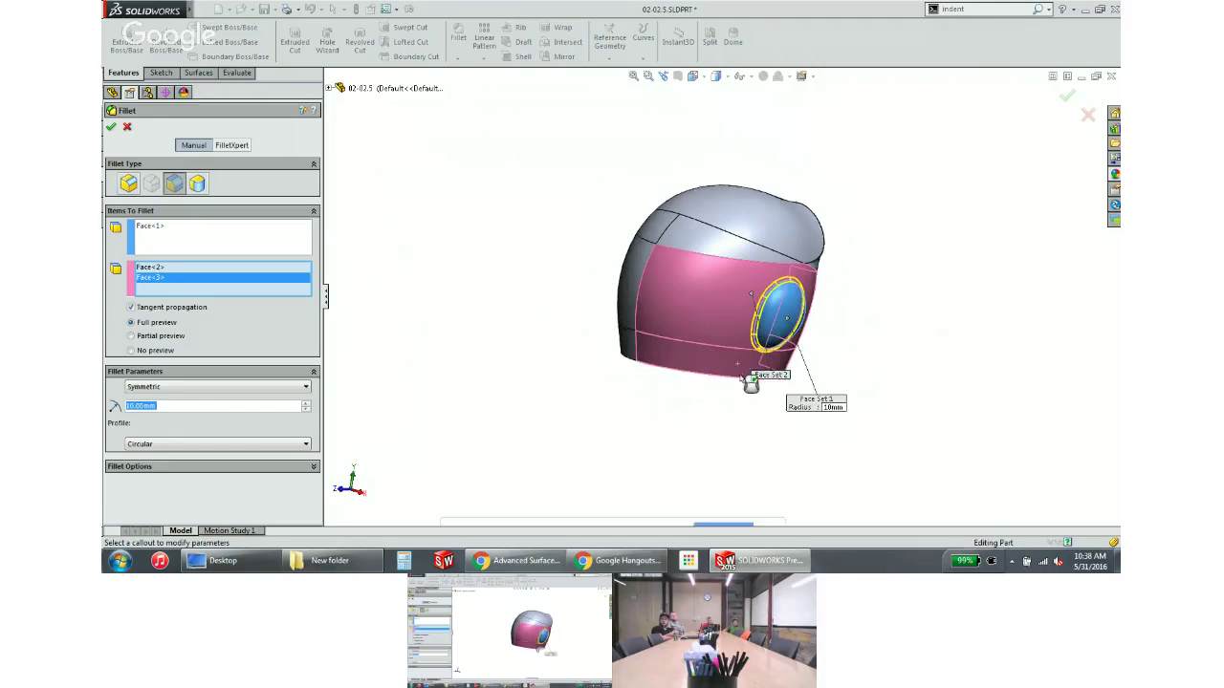
Give the ear bulge's face fillet a Curvature Continuous profile and create it
{"action": "scroll", "coordinate": [755, 306], "scroll_direction": "down", "scroll_amount": 4}
{"action": "scroll", "coordinate": [733, 239], "scroll_direction": "down", "scroll_amount": 1}
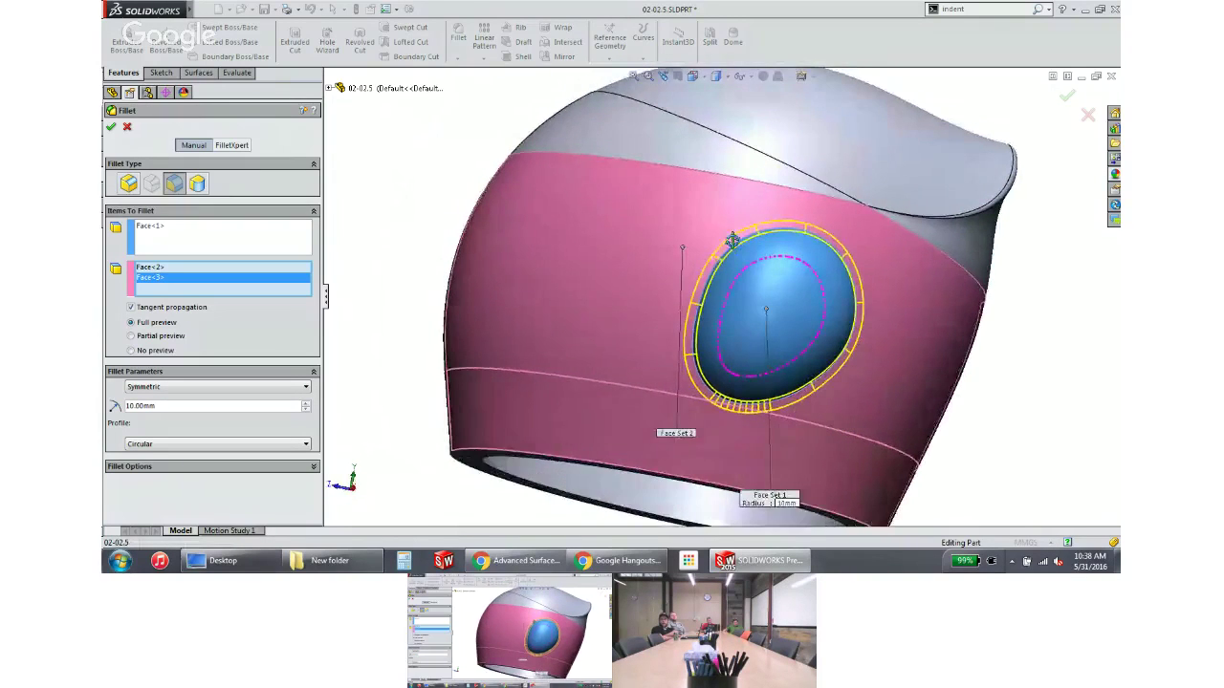
{"action": "mouse_move", "coordinate": [732, 239]}
{"action": "middle_mouse_down"}
{"action": "mouse_move", "coordinate": [726, 207]}
{"action": "mouse_move", "coordinate": [730, 232]}
{"action": "middle_mouse_up"}
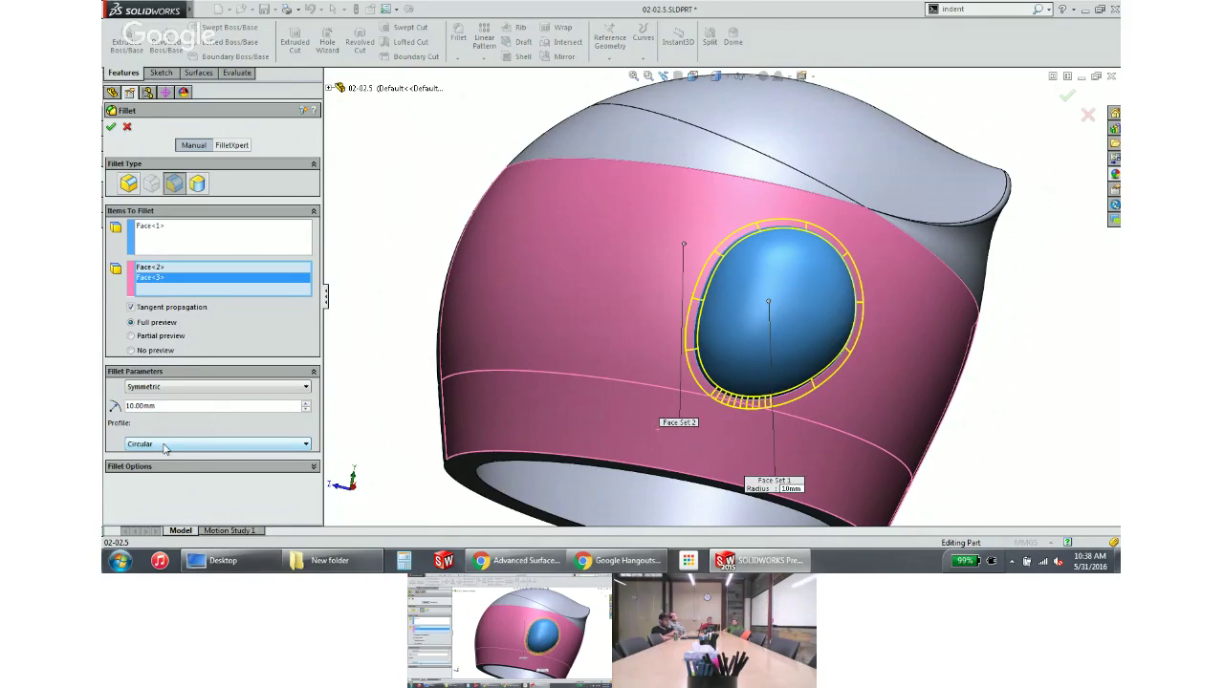
{"action": "left_click", "coordinate": [224, 444]}
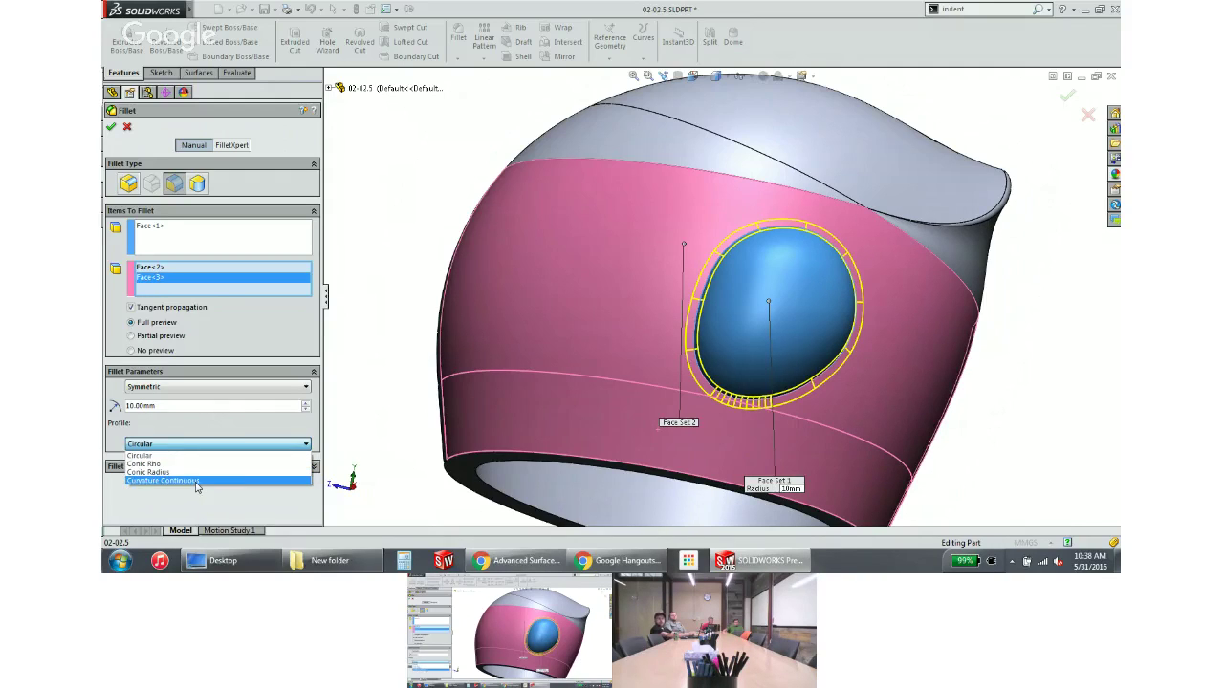
{"action": "left_click", "coordinate": [196, 481]}
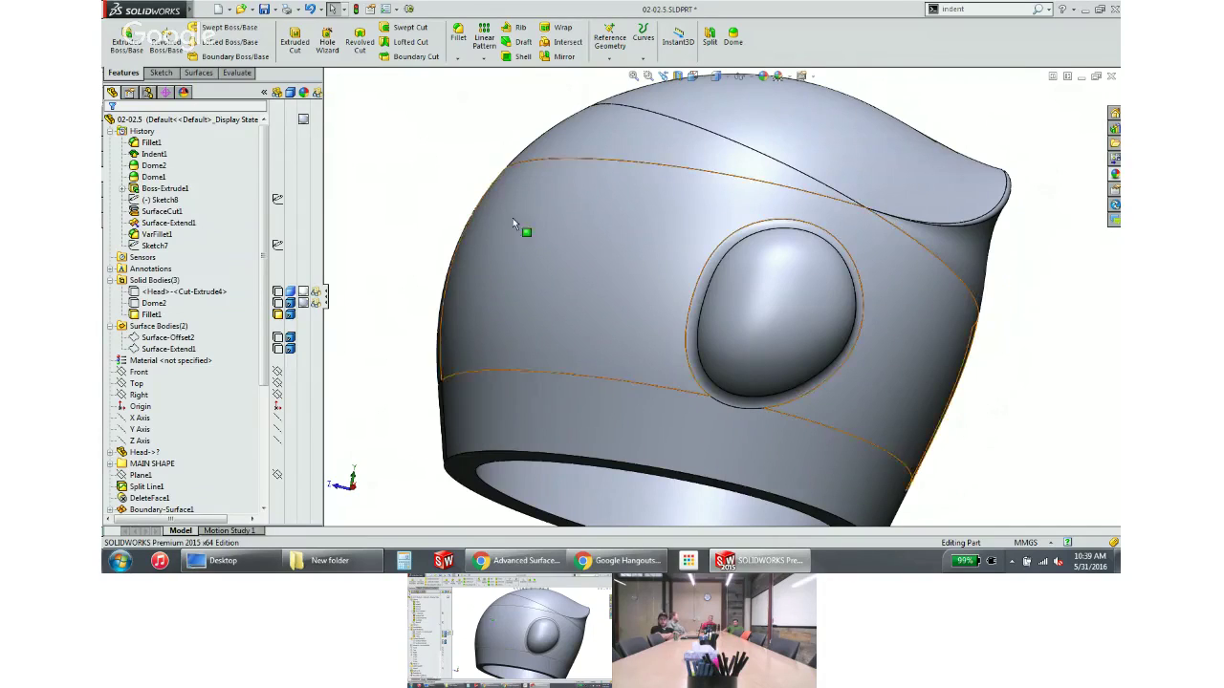
Inspect the surface continuity of the filleted ear bulge and surrounding helmet with zebra stripes, and turn the stripes off
{"action": "left_click", "coordinate": [235, 73]}
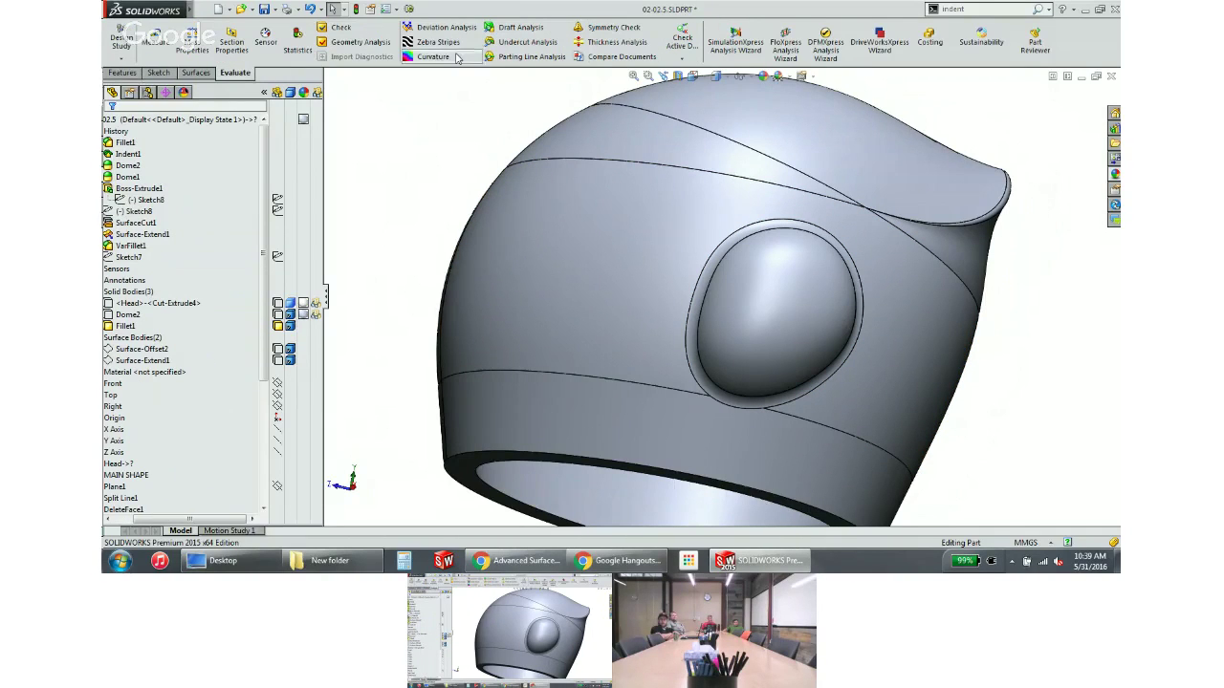
{"action": "left_click", "coordinate": [438, 42]}
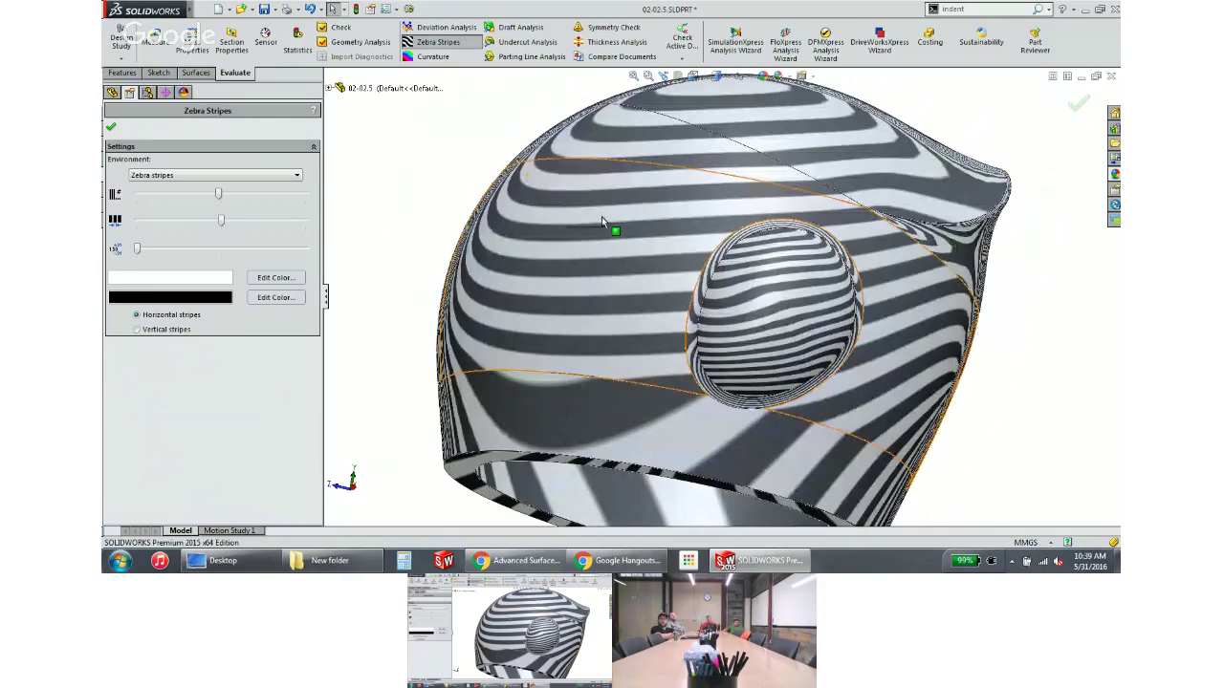
{"action": "key", "text": "Escape"}
{"action": "scroll", "coordinate": [741, 301], "scroll_direction": "down", "scroll_amount": 5}
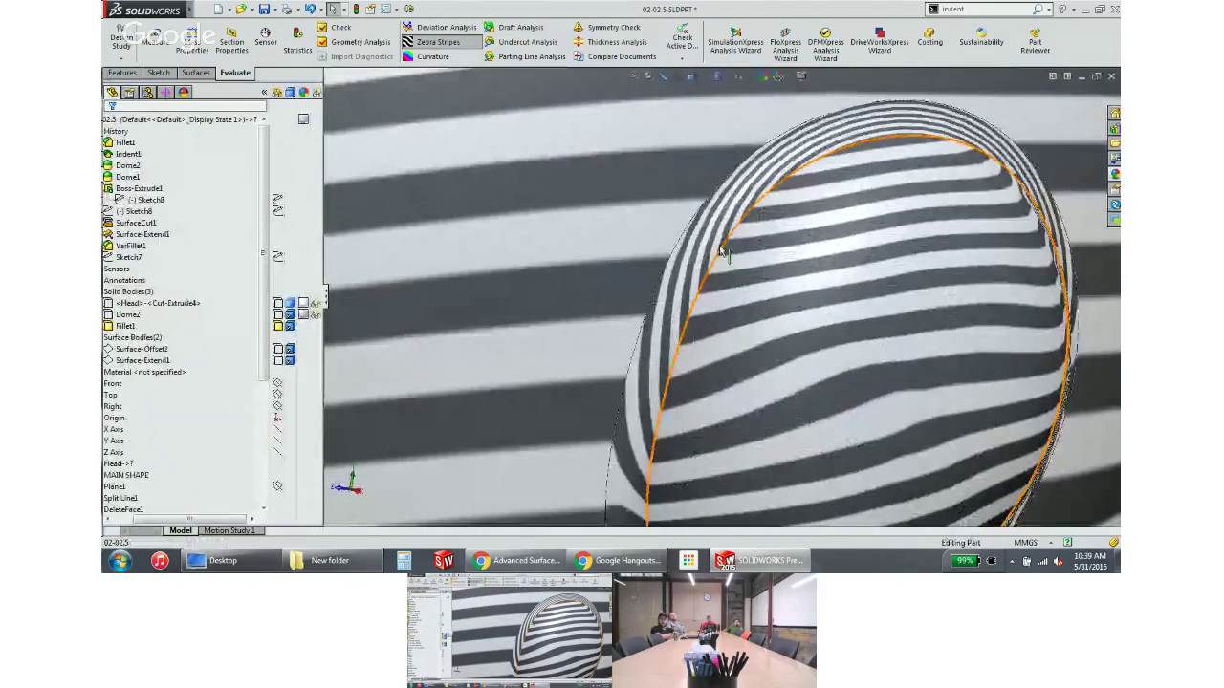
{"action": "scroll", "coordinate": [742, 251], "scroll_direction": "up", "scroll_amount": 3}
{"action": "scroll", "coordinate": [744, 244], "scroll_direction": "up", "scroll_amount": 6}
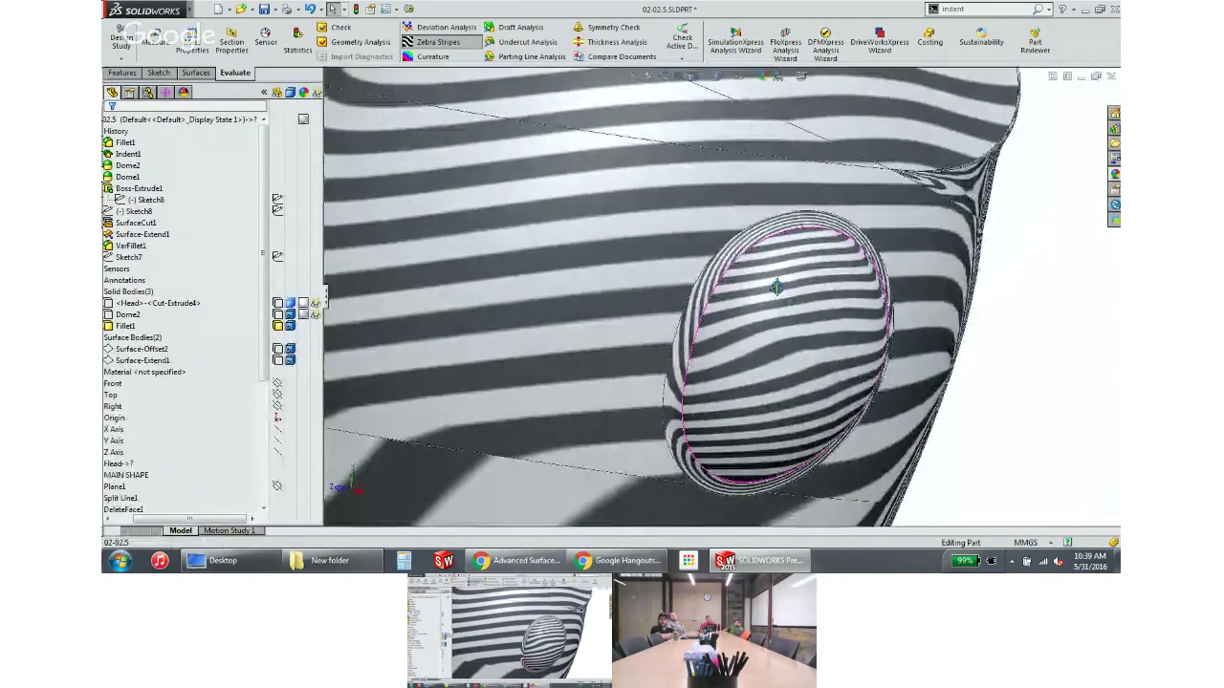
{"action": "scroll", "coordinate": [748, 230], "scroll_direction": "up", "scroll_amount": 5}
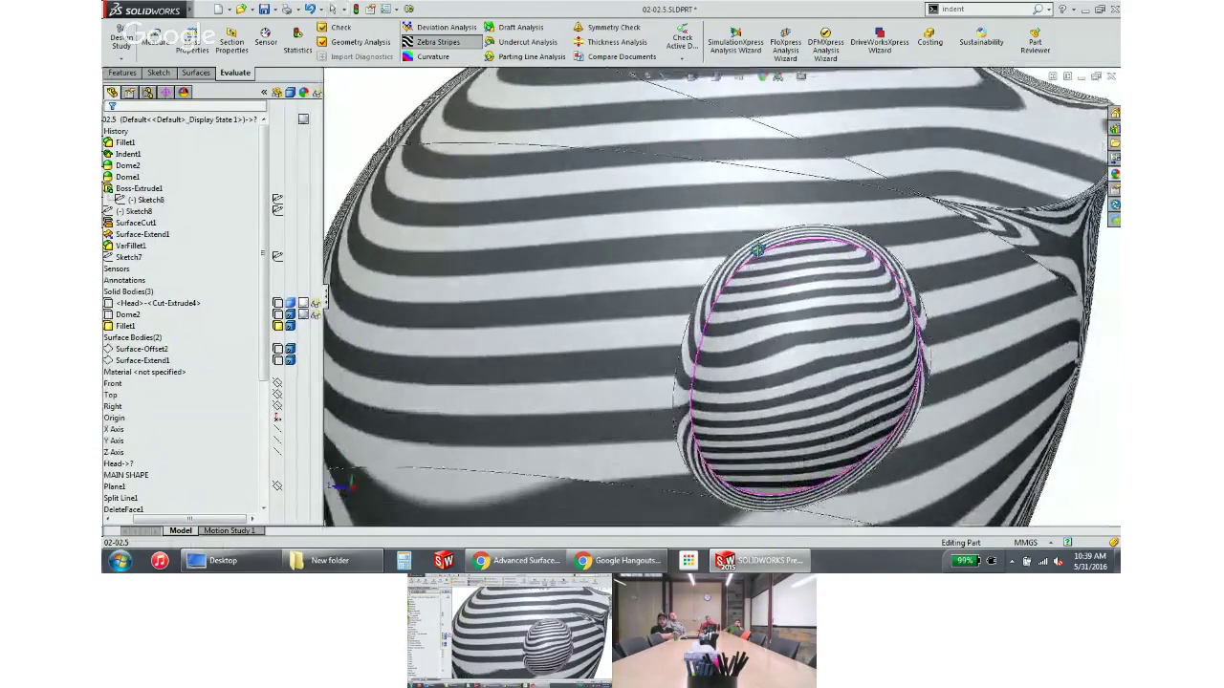
{"action": "left_click", "coordinate": [436, 42]}
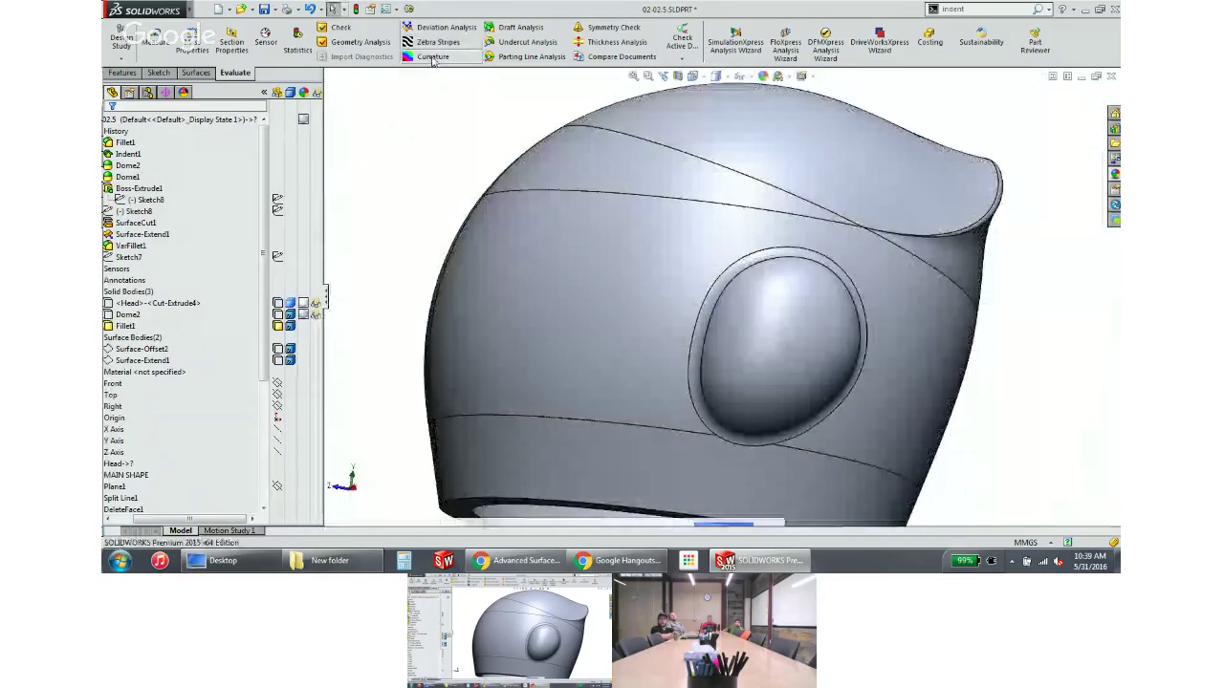
Run a deviation analysis with an increased number of sample points on the edge between the ear bulge and its fillet
{"action": "left_click", "coordinate": [768, 264]}
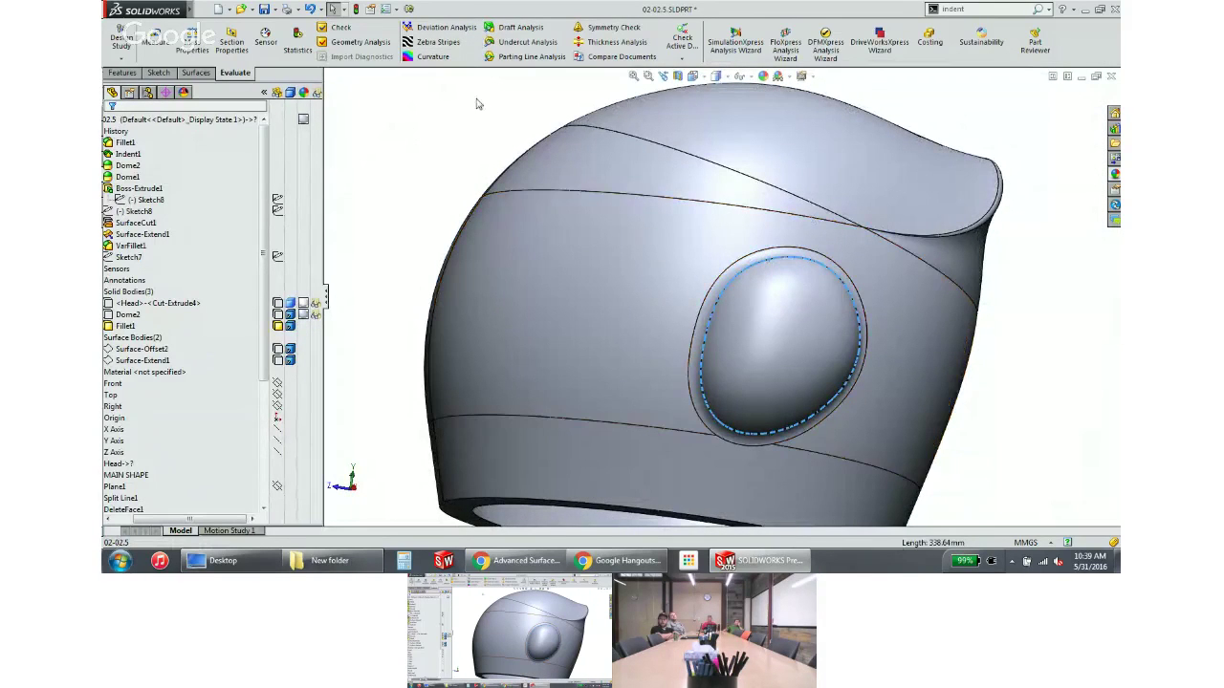
{"action": "left_click", "coordinate": [446, 27]}
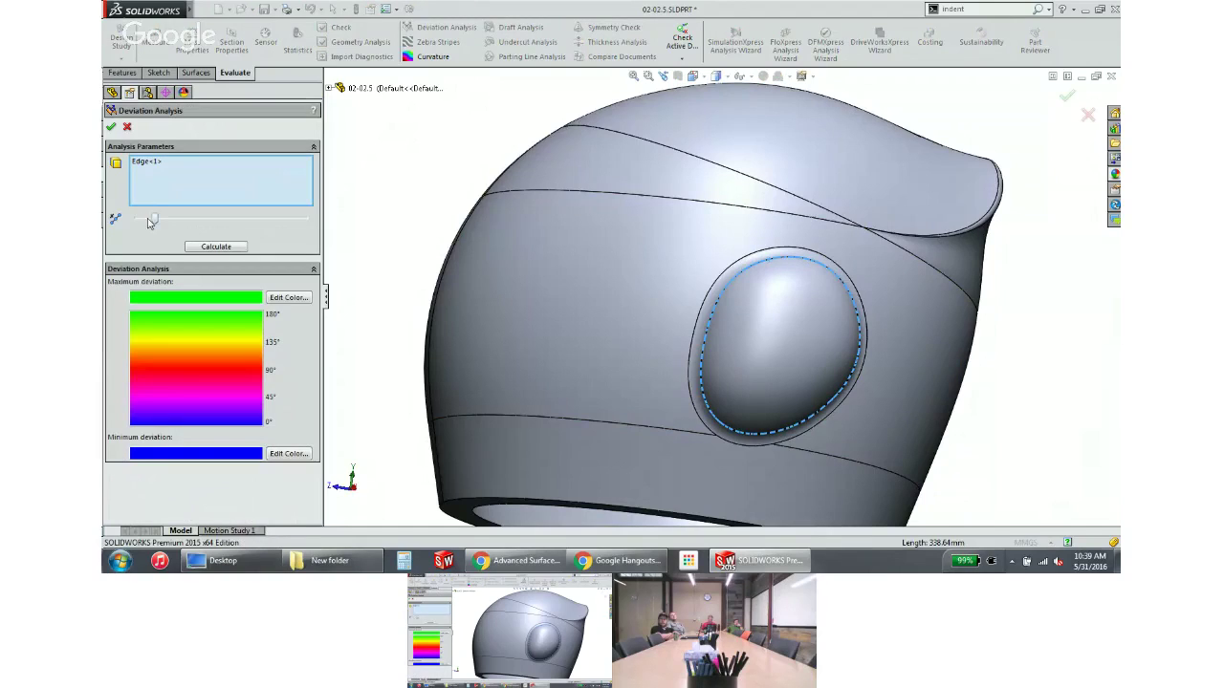
{"action": "left_click_drag", "start_coordinate": [154, 218], "coordinate": [206, 219]}
{"action": "left_click", "coordinate": [216, 247]}
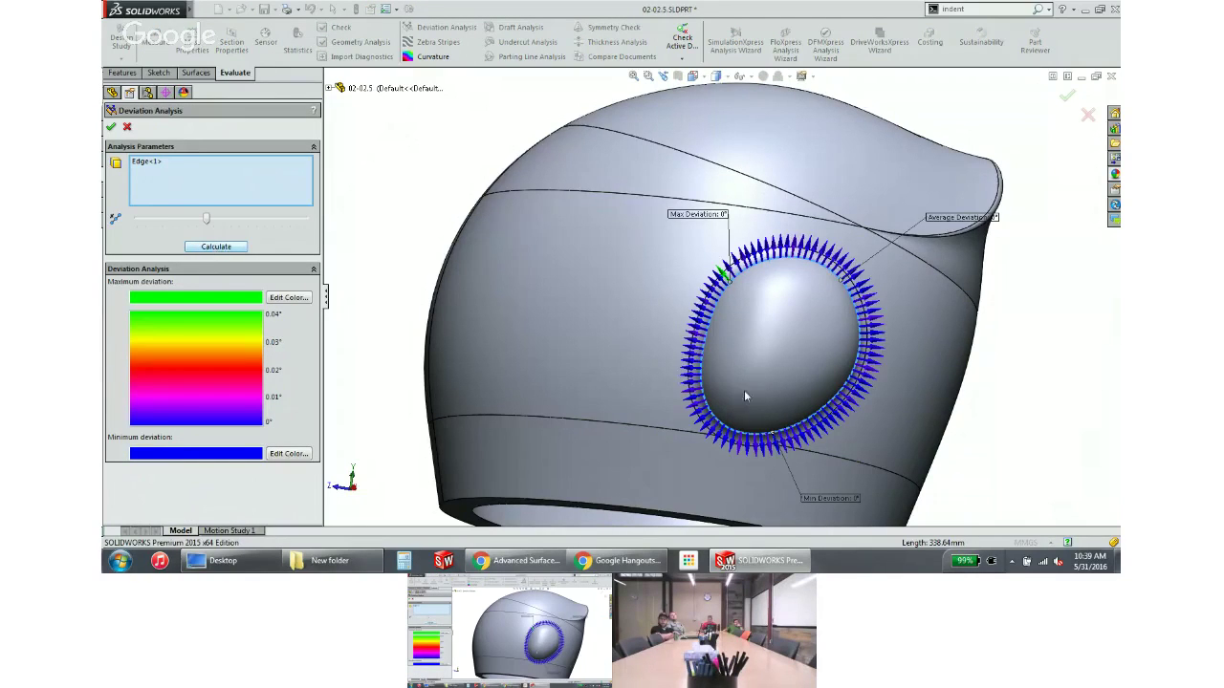
{"action": "mouse_move", "coordinate": [790, 411]}
{"action": "middle_mouse_down"}
{"action": "mouse_move", "coordinate": [795, 395]}
{"action": "mouse_move", "coordinate": [772, 357]}
{"action": "mouse_move", "coordinate": [751, 363]}
{"action": "mouse_move", "coordinate": [725, 305]}
{"action": "mouse_move", "coordinate": [702, 322]}
{"action": "middle_mouse_up"}
Replace the analysed edge with the fillet's two outer edges, calculate and inspect their deviation, and close the analysis
{"action": "right_click", "coordinate": [196, 182]}
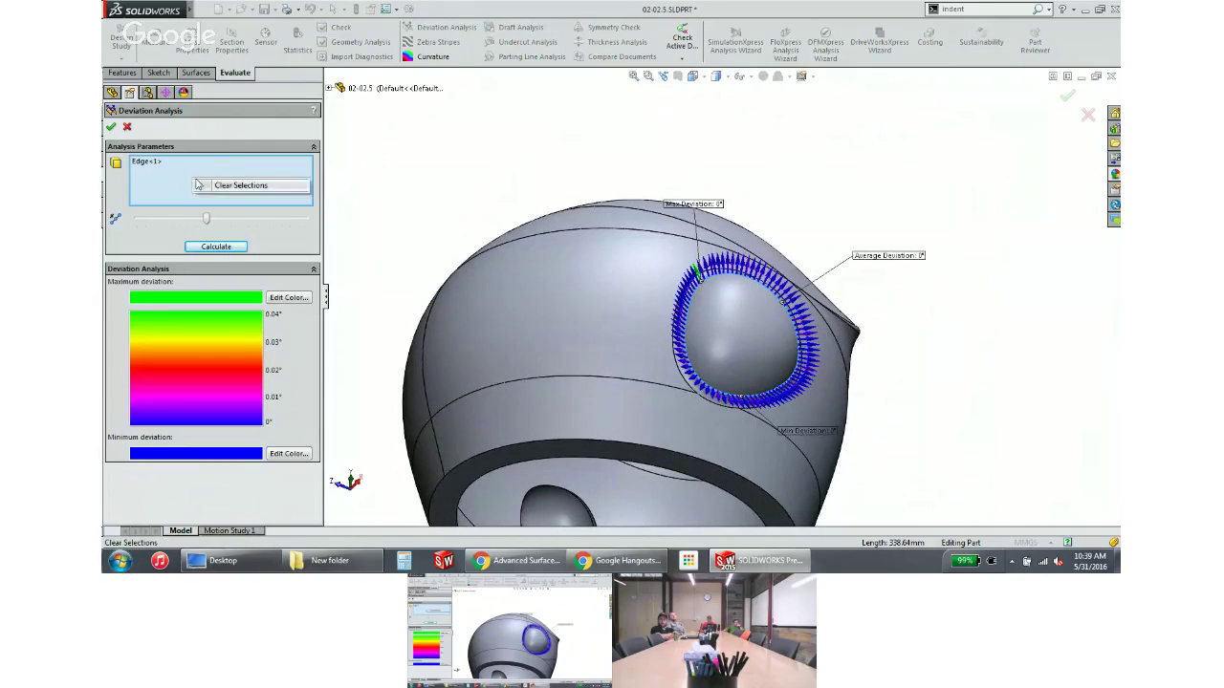
{"action": "left_click", "coordinate": [212, 189]}
{"action": "left_click", "coordinate": [674, 359]}
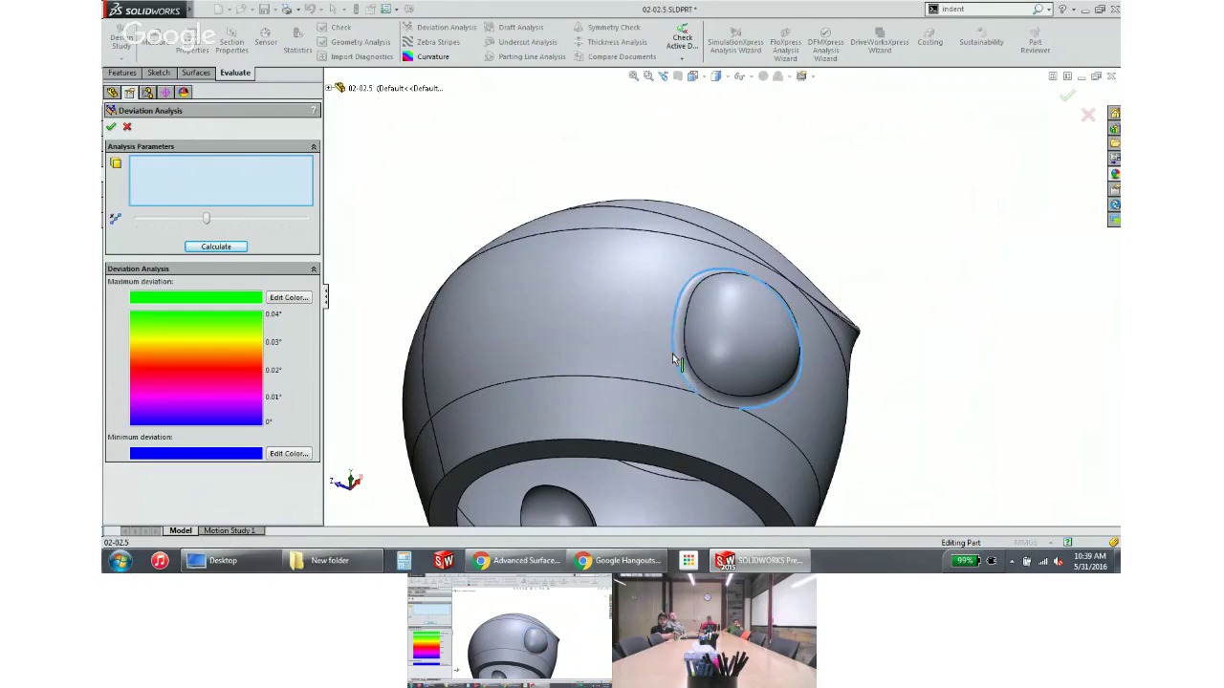
{"action": "left_click", "coordinate": [715, 405]}
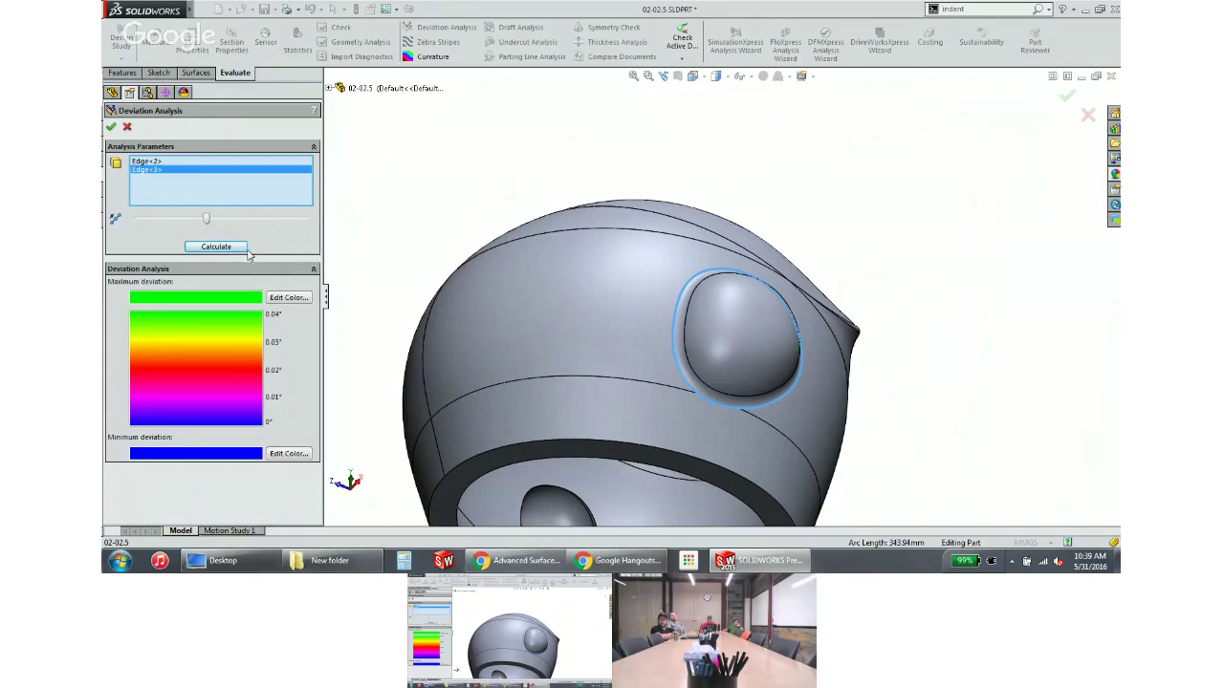
{"action": "left_click", "coordinate": [216, 247]}
{"action": "middle_click_drag", "start_coordinate": [508, 306], "coordinate": [702, 387]}
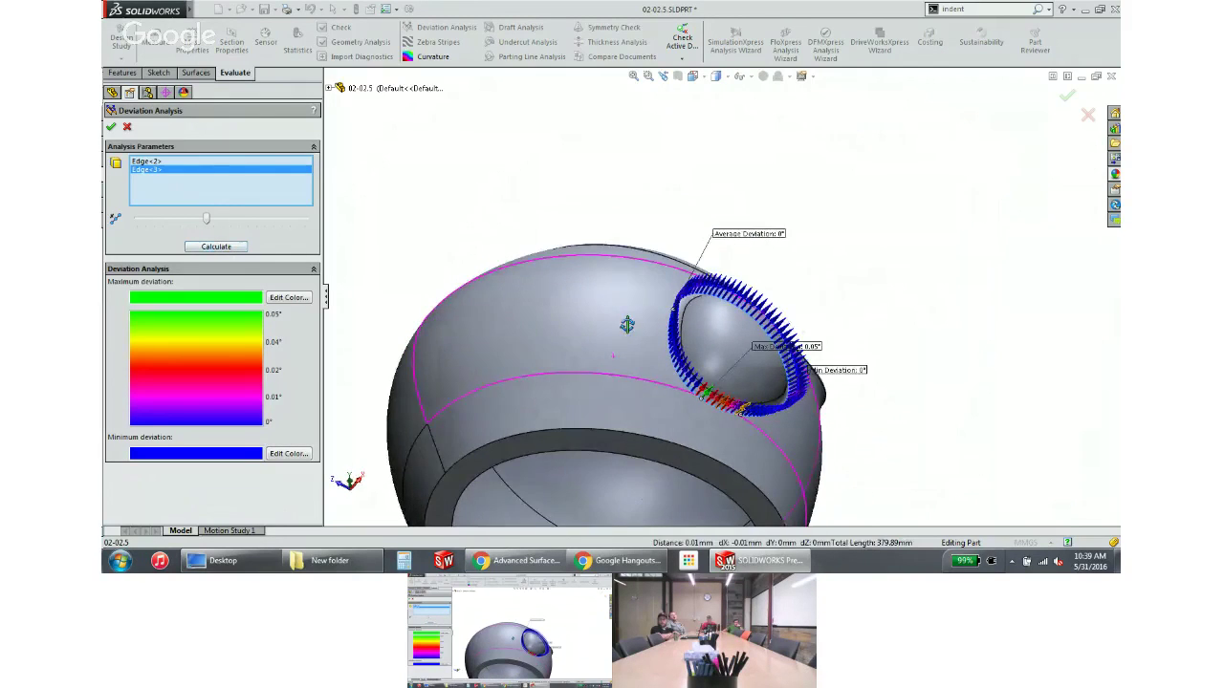
{"action": "scroll", "coordinate": [702, 388], "scroll_direction": "up", "scroll_amount": 5}
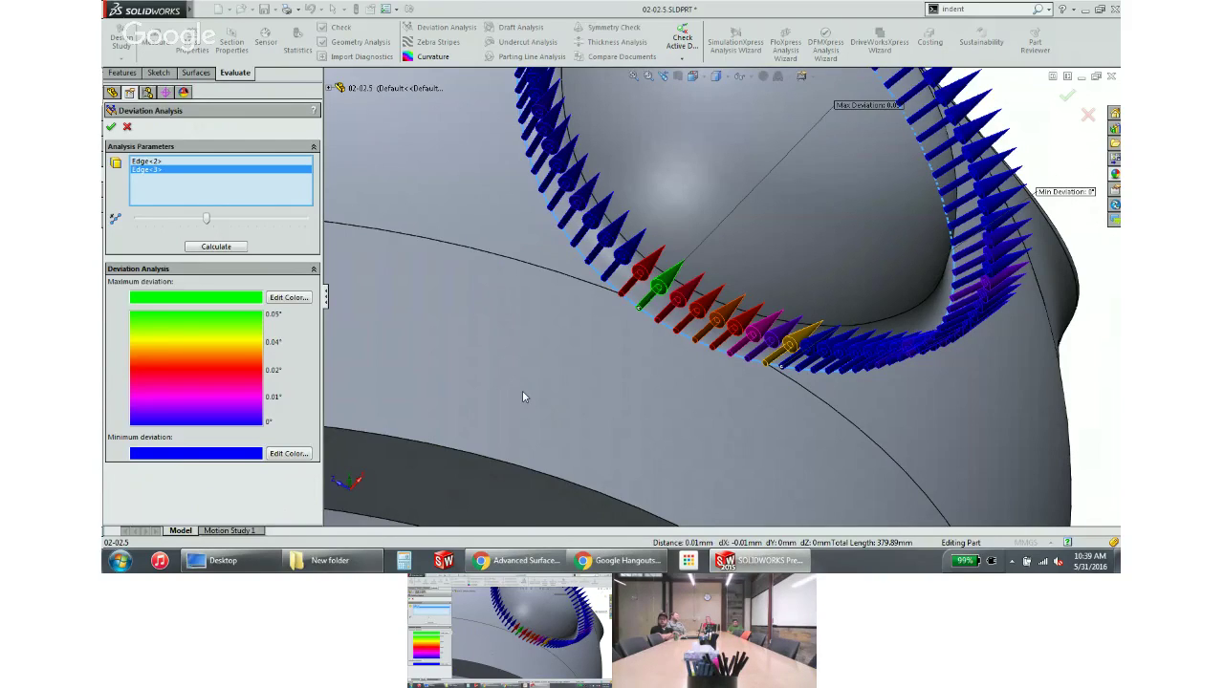
{"action": "scroll", "coordinate": [555, 334], "scroll_direction": "up", "scroll_amount": 8}
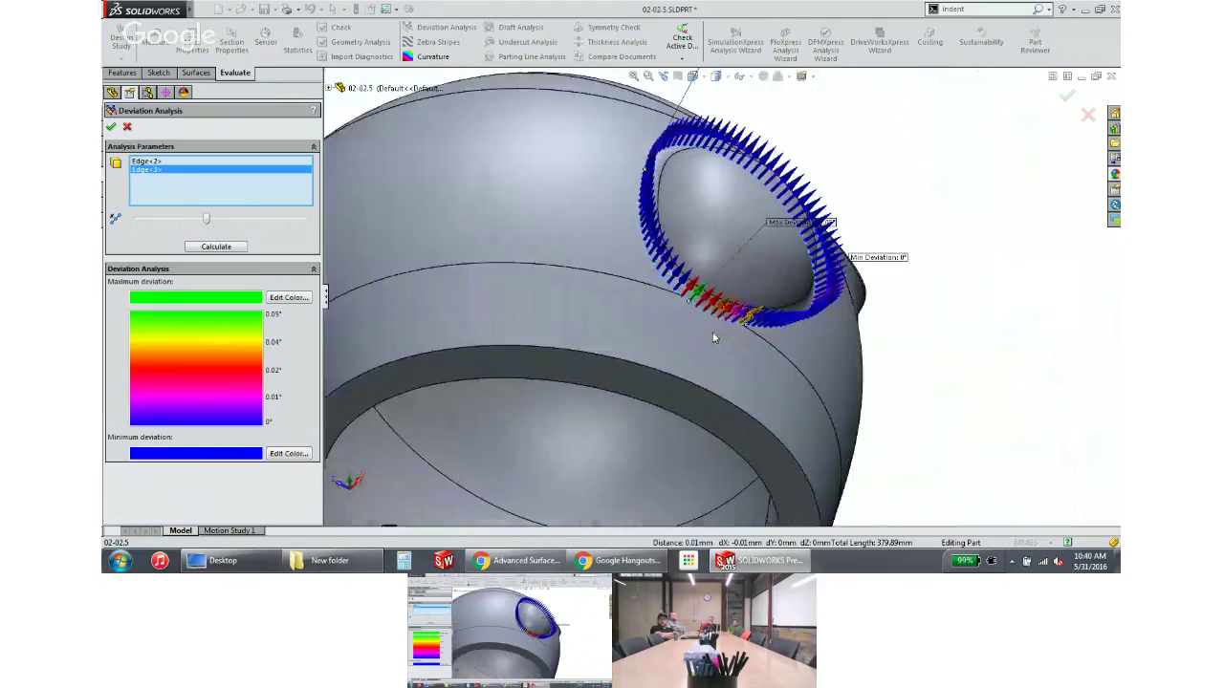
{"action": "middle_click_drag", "start_coordinate": [712, 382], "coordinate": [612, 278]}
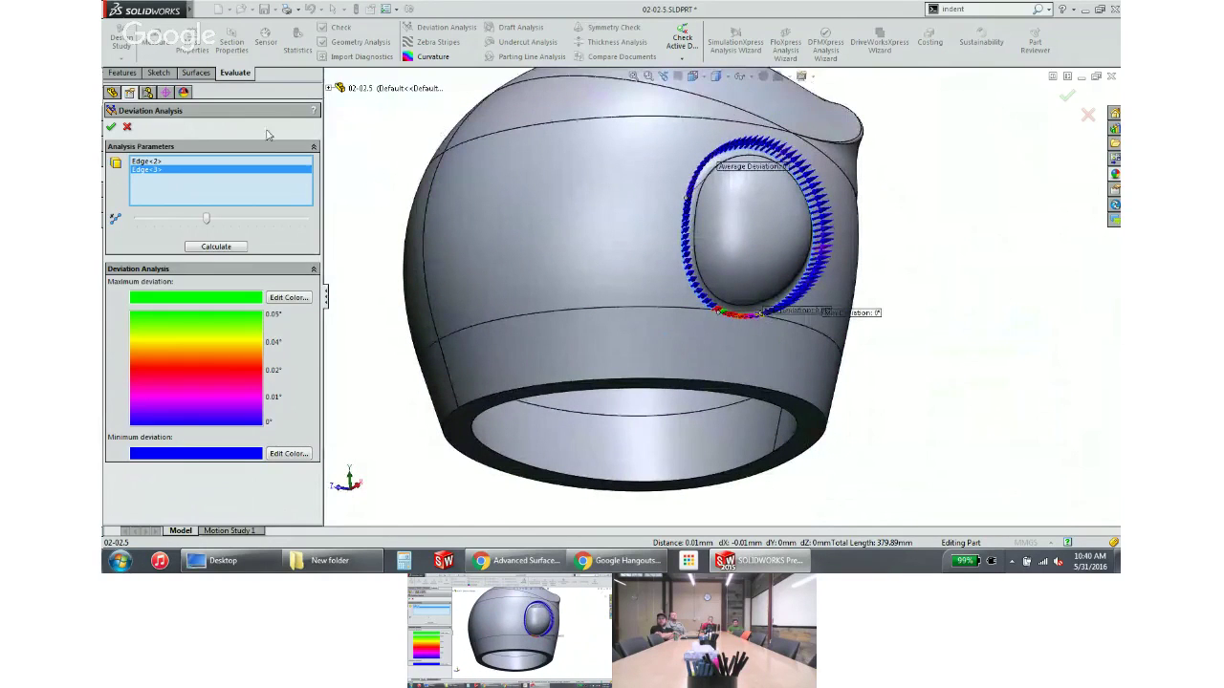
{"action": "left_click", "coordinate": [127, 128]}
Set up a 10 mm face fillet between the opposite ear bulge face and the two adjoining helmet side faces
{"action": "middle_click_drag", "start_coordinate": [459, 196], "coordinate": [457, 276]}
{"action": "scroll", "coordinate": [456, 276], "scroll_direction": "down", "scroll_amount": 3}
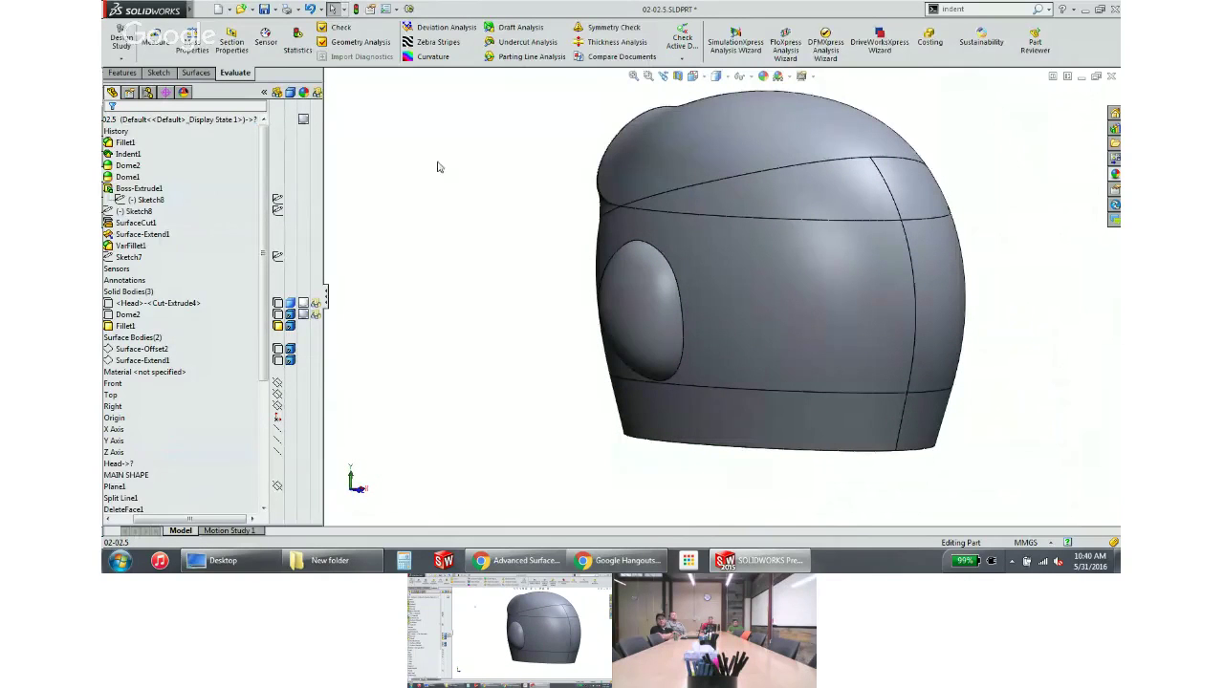
{"action": "left_click", "coordinate": [123, 74]}
{"action": "left_click", "coordinate": [458, 38]}
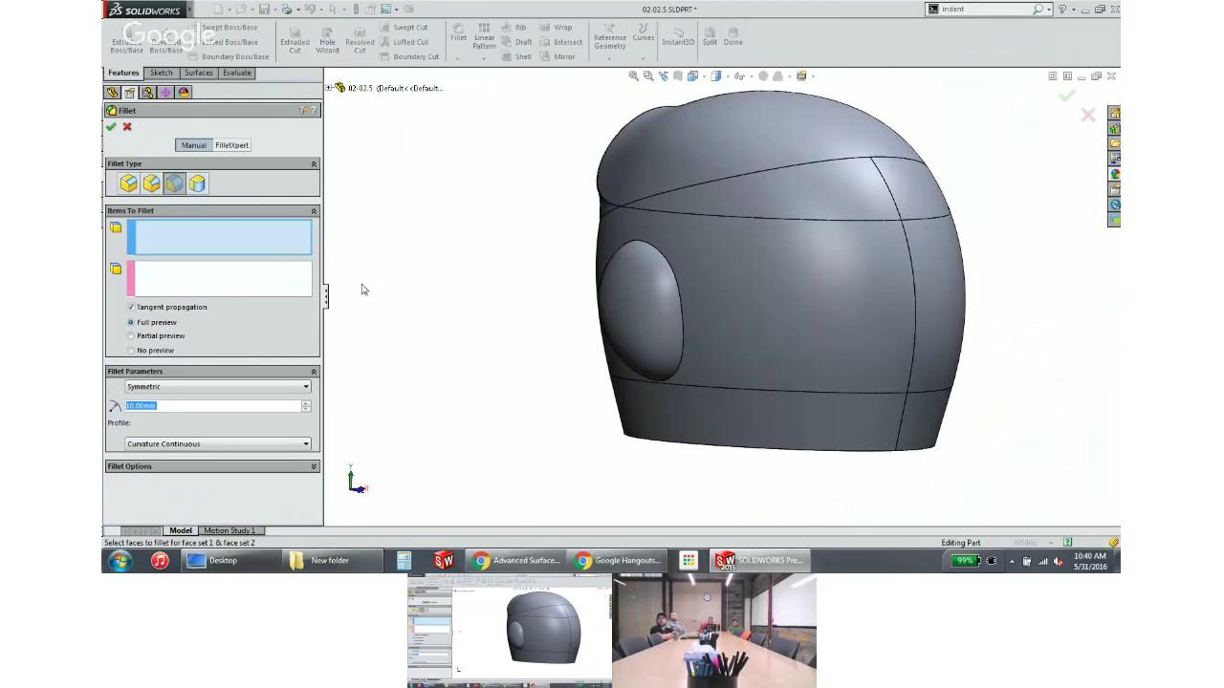
{"action": "left_click", "coordinate": [657, 287]}
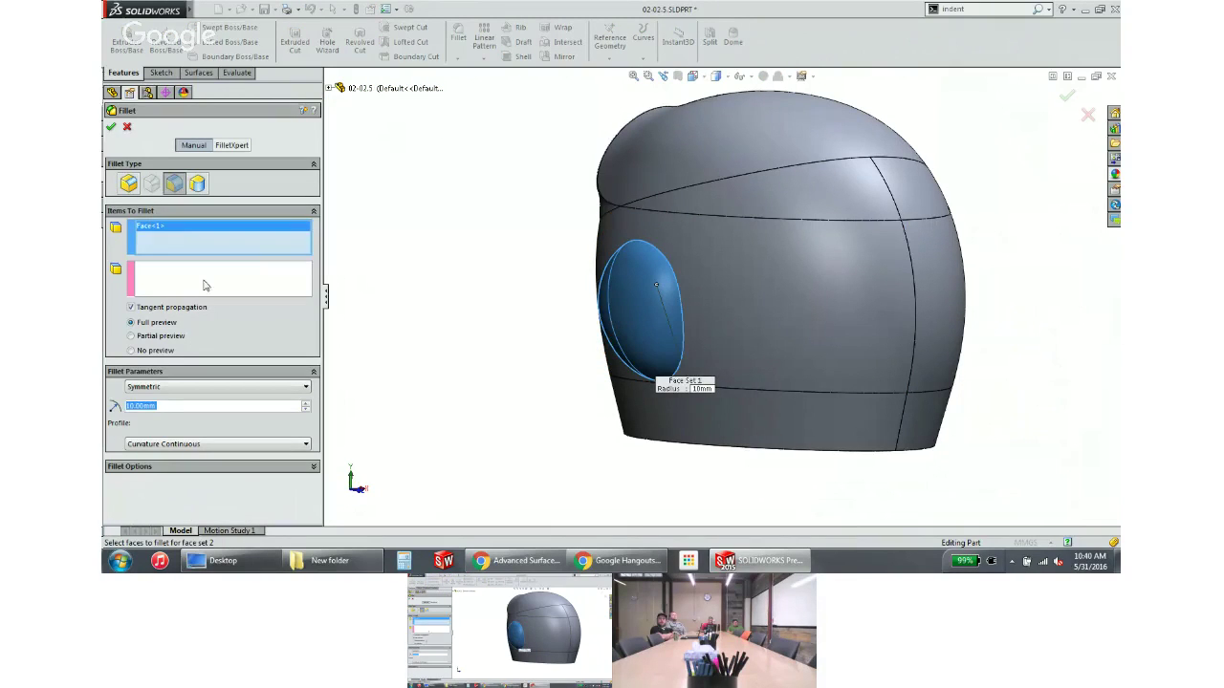
{"action": "left_click", "coordinate": [713, 308]}
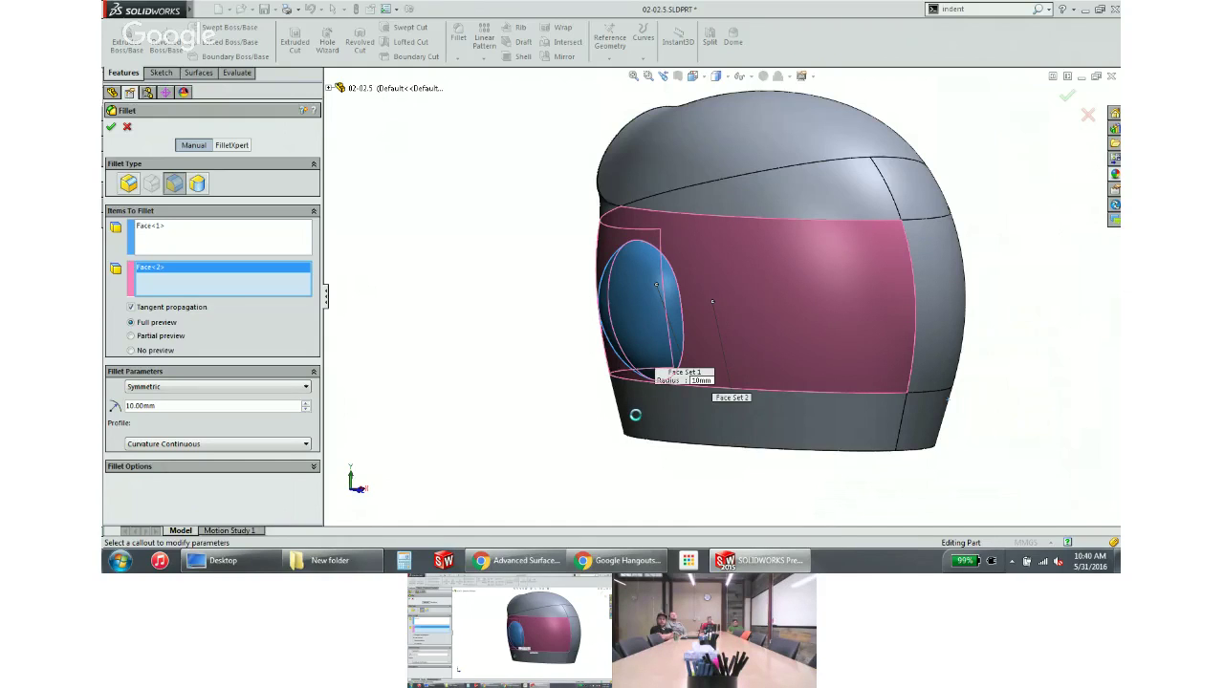
{"action": "middle_click_drag", "start_coordinate": [639, 416], "coordinate": [361, 438]}
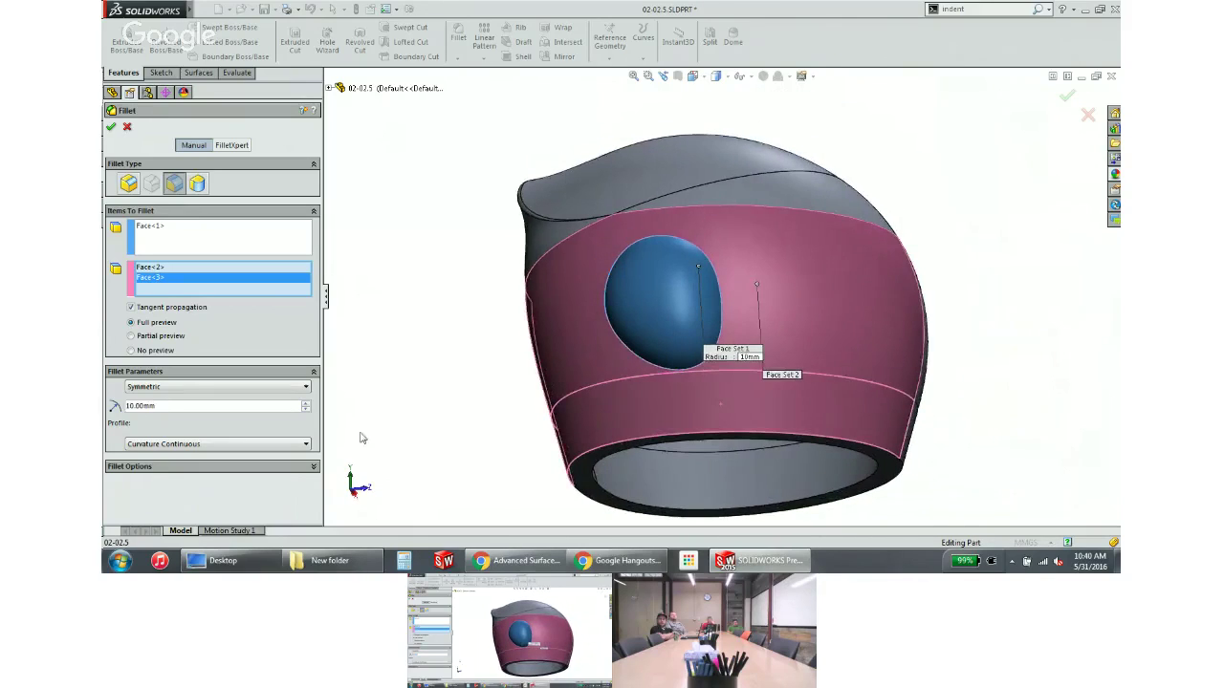
Set the face fillet's profile to Conic Rho and inspect its preview around the ear bulge
{"action": "left_click", "coordinate": [177, 443]}
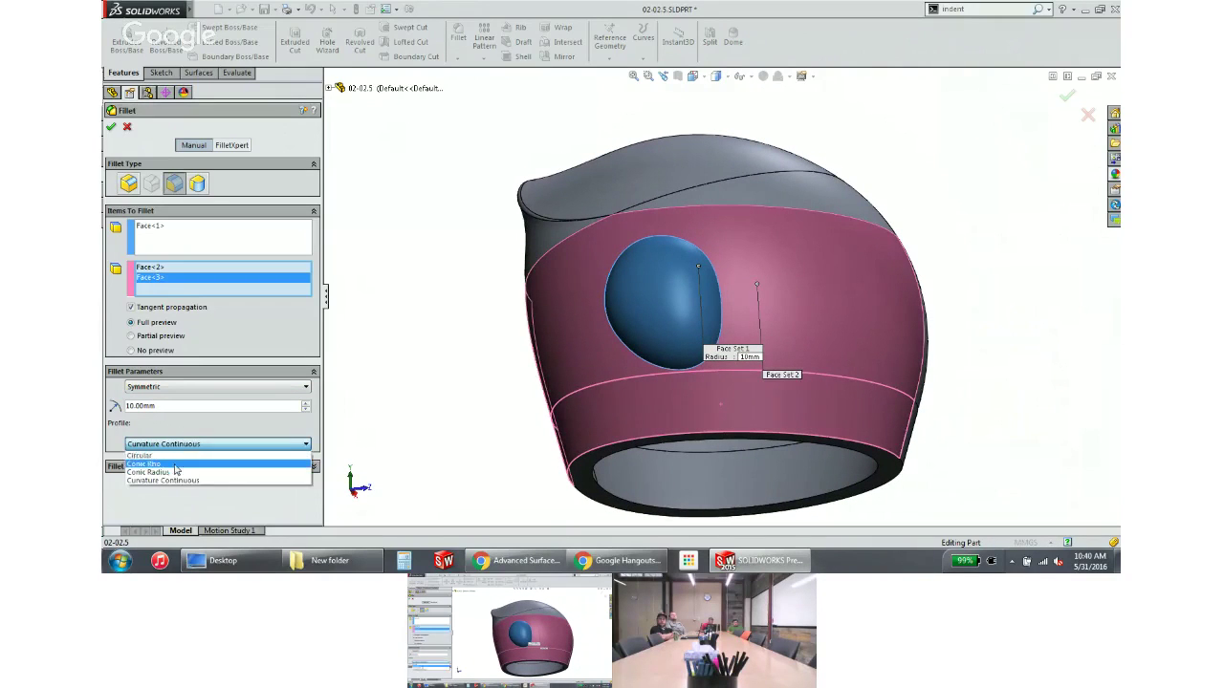
{"action": "left_click", "coordinate": [173, 465]}
{"action": "scroll", "coordinate": [687, 367], "scroll_direction": "up", "scroll_amount": 3}
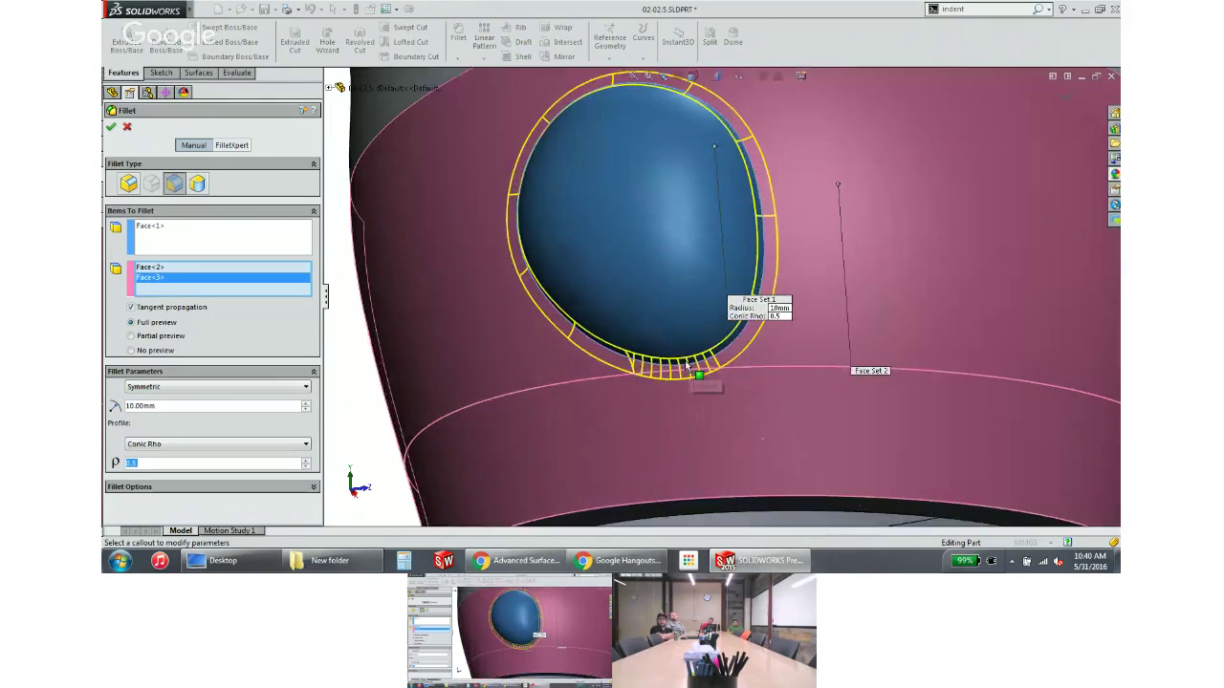
{"action": "scroll", "coordinate": [687, 365], "scroll_direction": "down", "scroll_amount": 5}
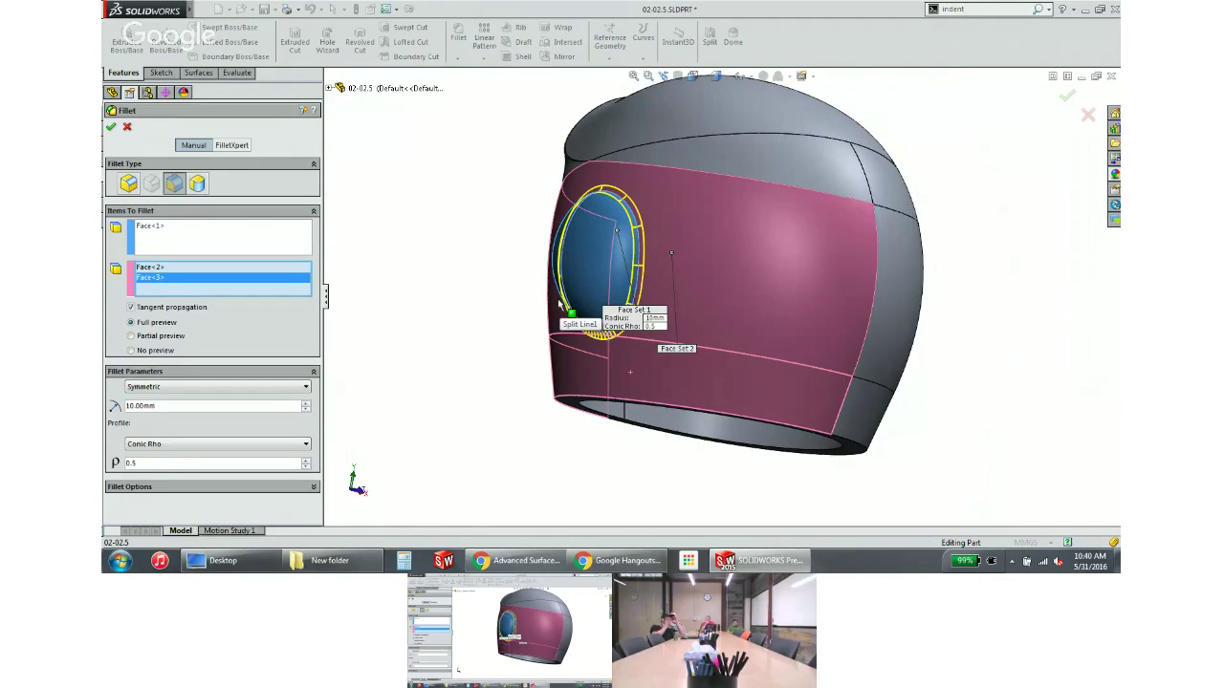
{"action": "middle_click_drag", "start_coordinate": [421, 309], "coordinate": [424, 322]}
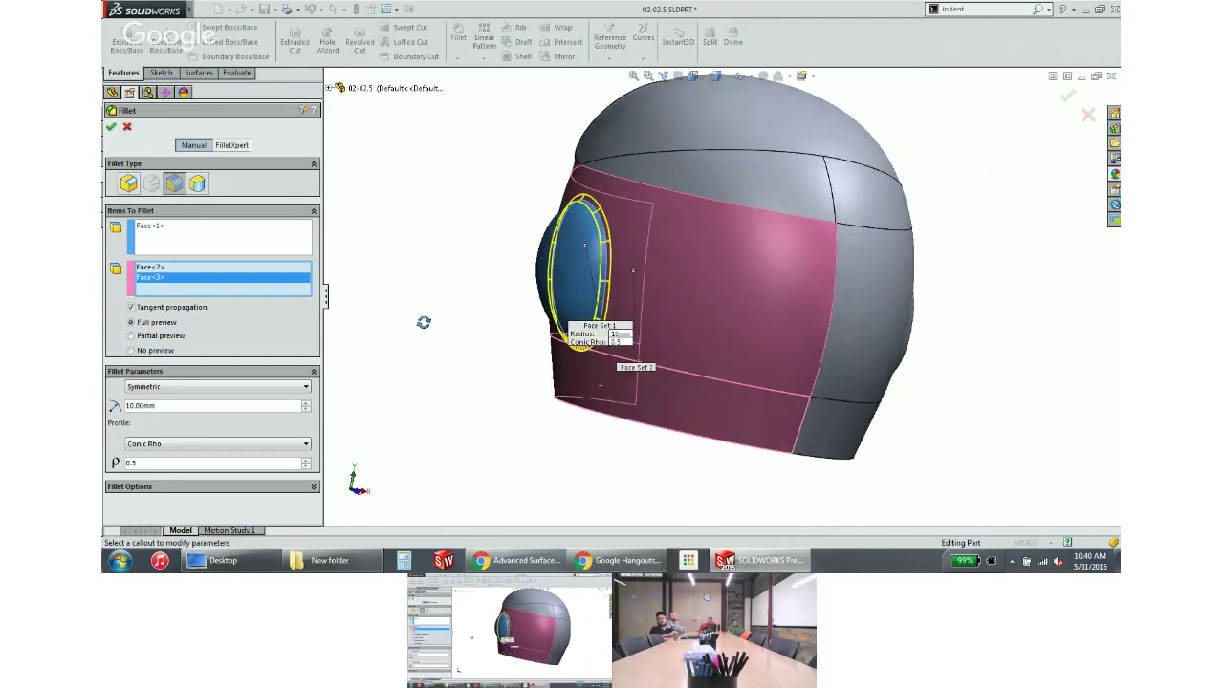
Try a rho value of 0.95 for the conic fillet and compare its preview at the bulge's upper edge
{"action": "scroll", "coordinate": [573, 236], "scroll_direction": "down", "scroll_amount": 8}
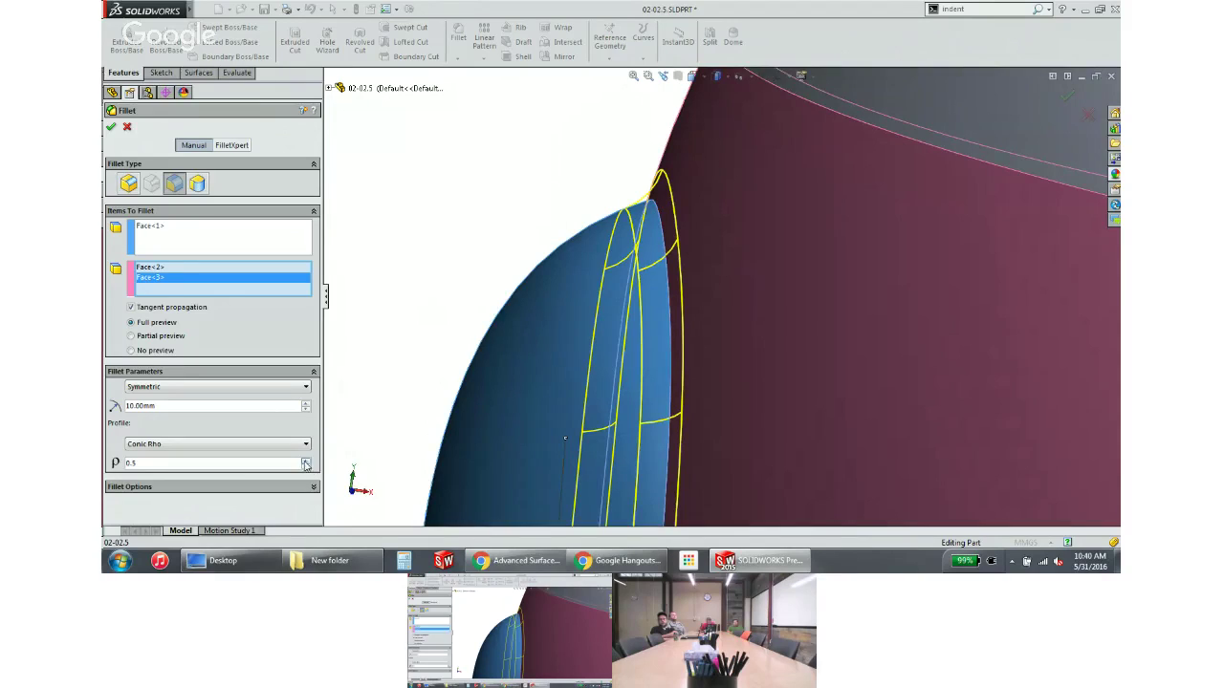
{"action": "left_click", "coordinate": [236, 466]}
{"action": "key", "text": "BackSpace"}
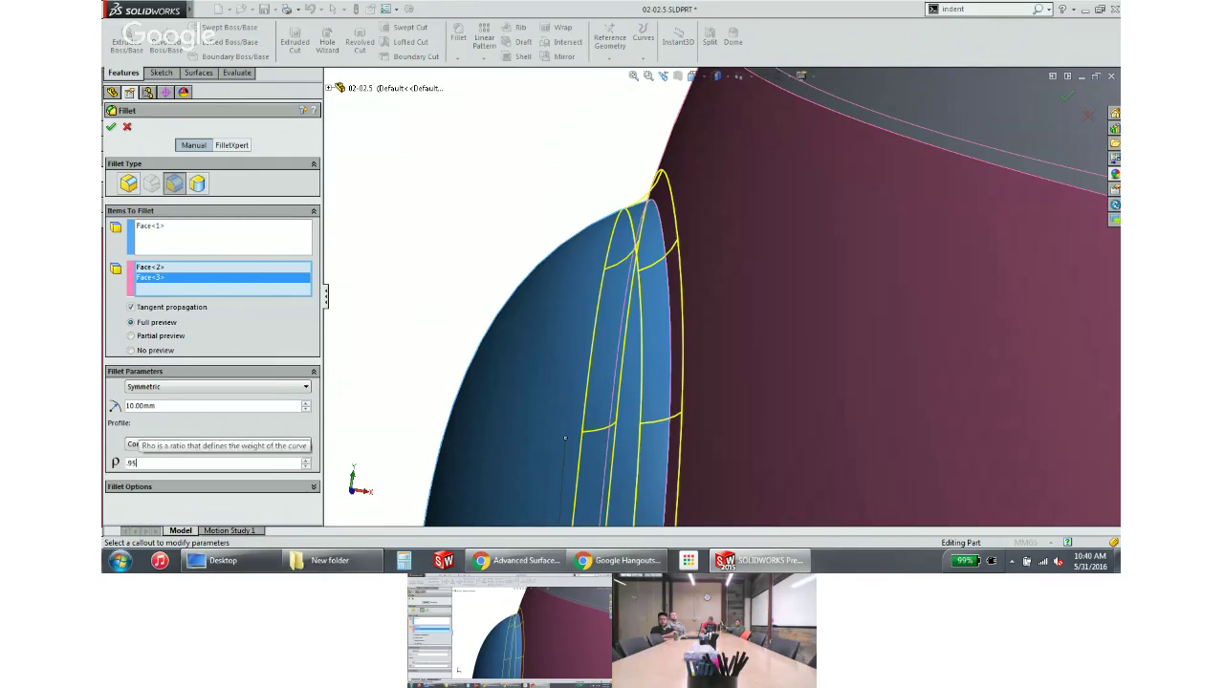
{"action": "type", "text": "0.95"}
{"action": "key", "text": "Return"}
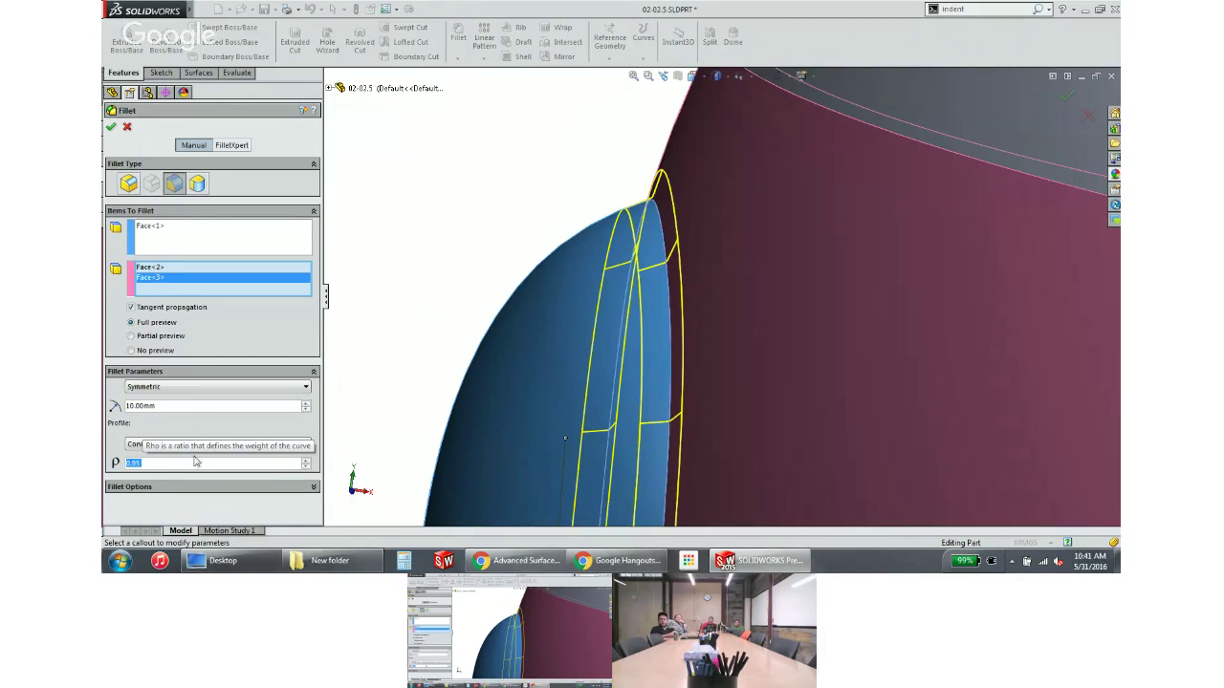
Set the conic fillet's rho to 0.5 and create the fillet
{"action": "key", "text": "BackSpace"}
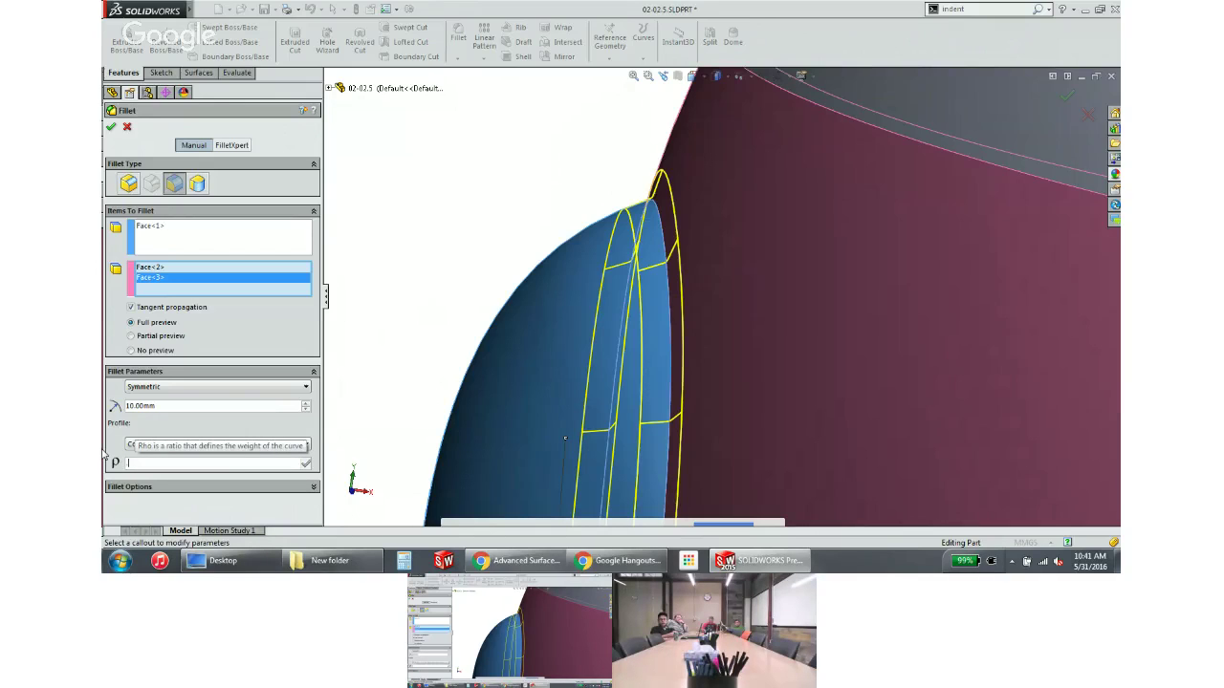
{"action": "type", "text": "0.5"}
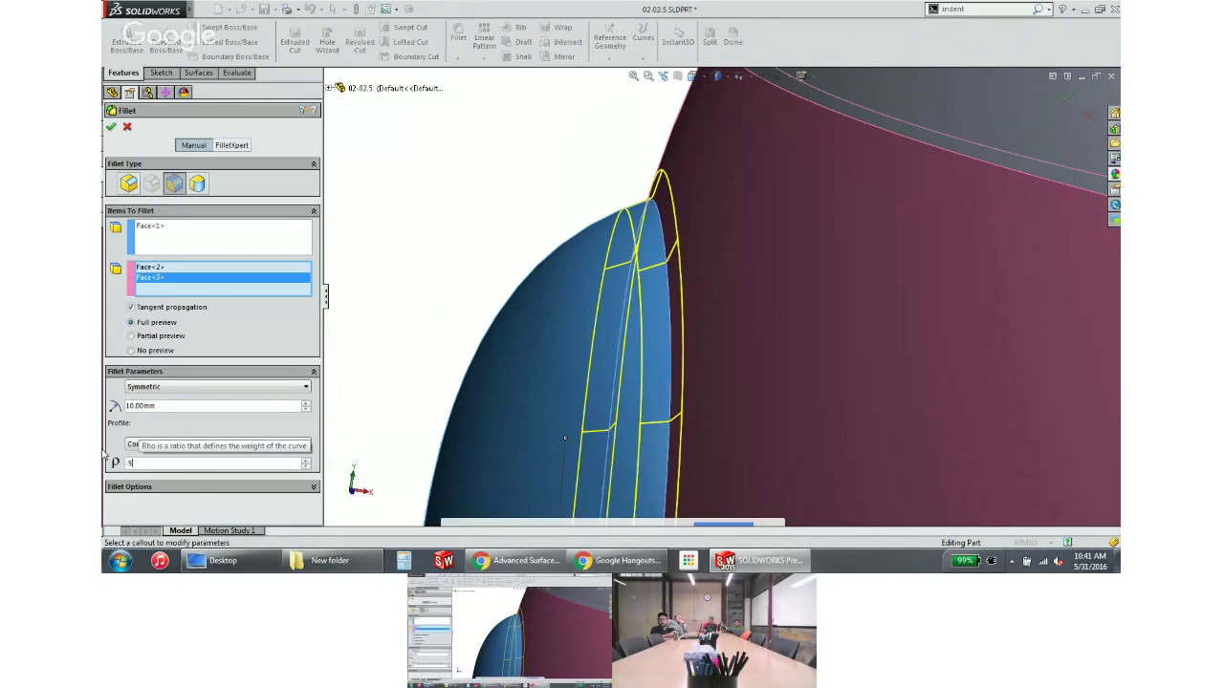
{"action": "key", "text": "Return"}
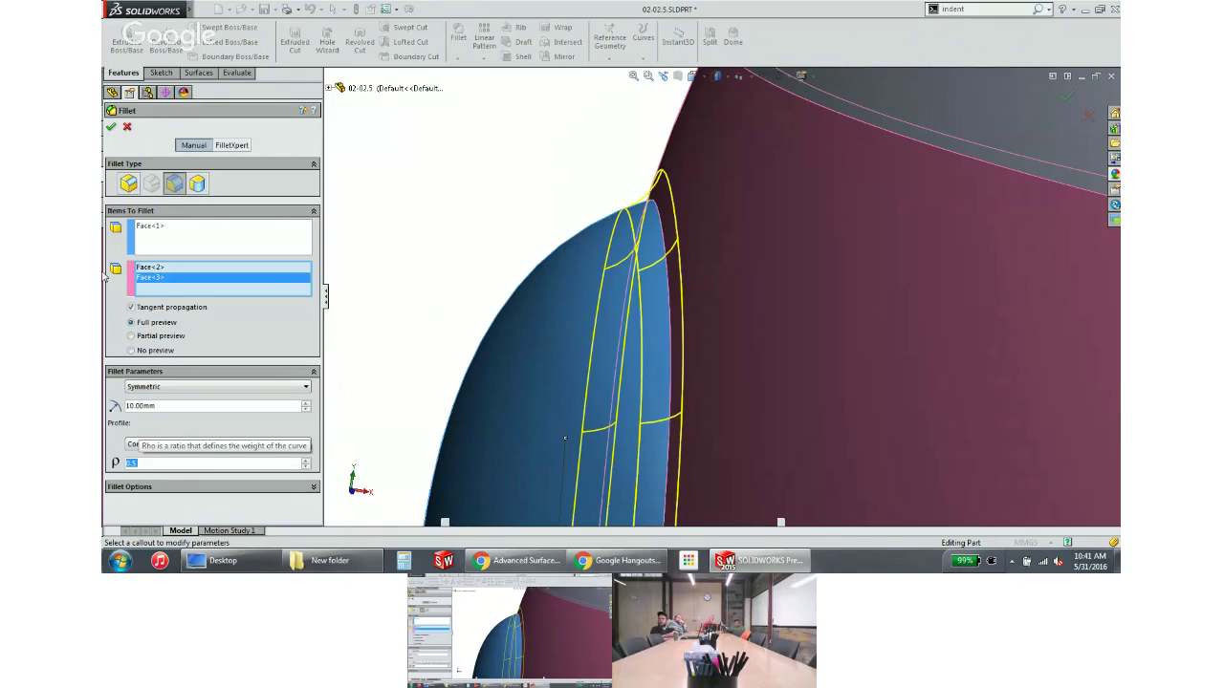
{"action": "left_click", "coordinate": [111, 126]}
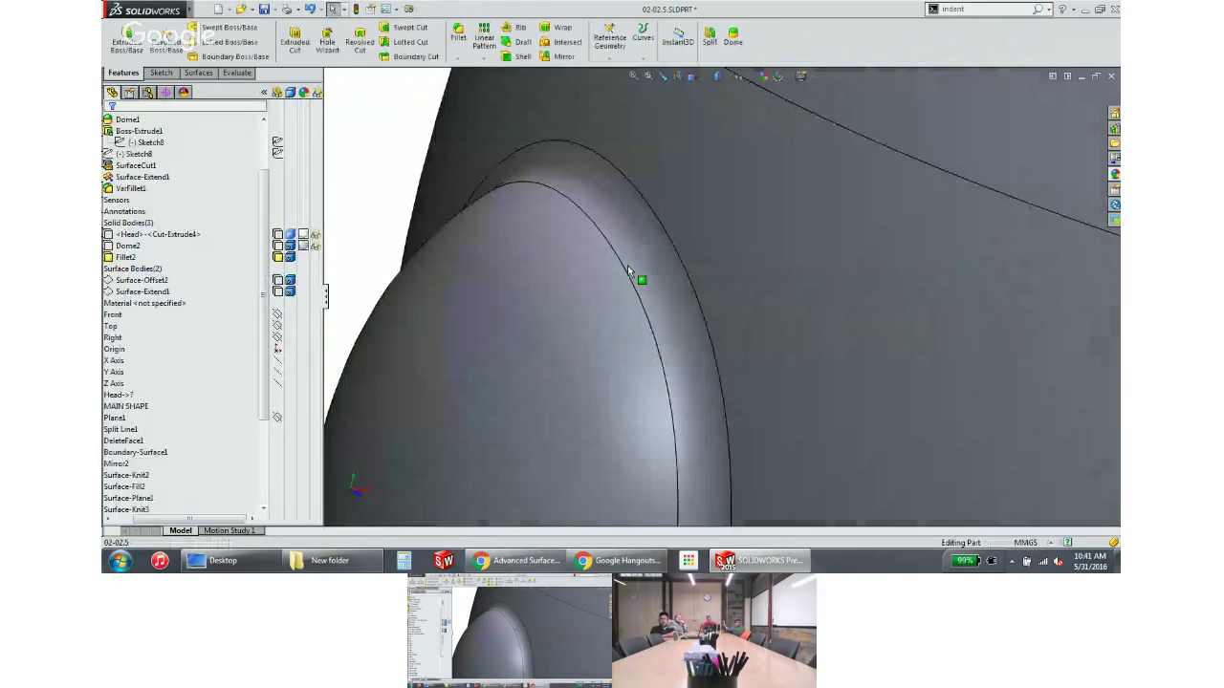
Edit the second ear bulge's face fillet and set its conic rho to 0.1
{"action": "left_click", "coordinate": [629, 272]}
{"action": "scroll", "coordinate": [628, 271], "scroll_direction": "up", "scroll_amount": 5}
{"action": "middle_click_drag", "start_coordinate": [660, 292], "coordinate": [707, 275]}
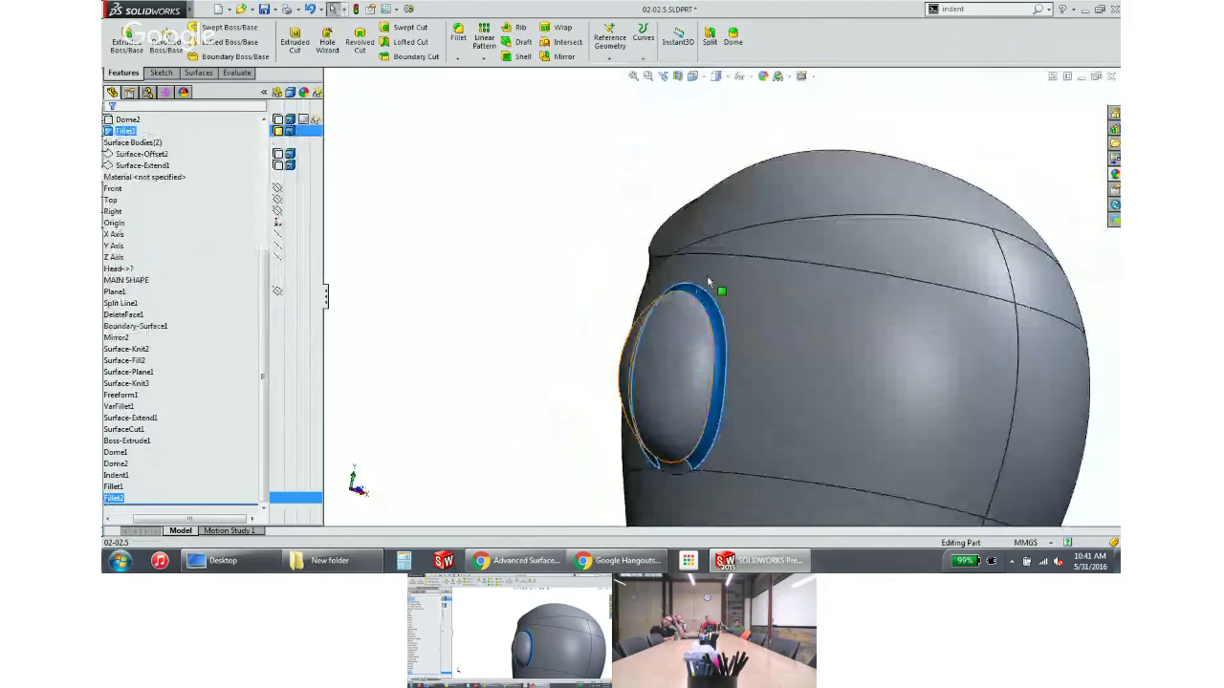
{"action": "left_click", "coordinate": [456, 334]}
{"action": "scroll", "coordinate": [236, 413], "scroll_direction": "down", "scroll_amount": 4}
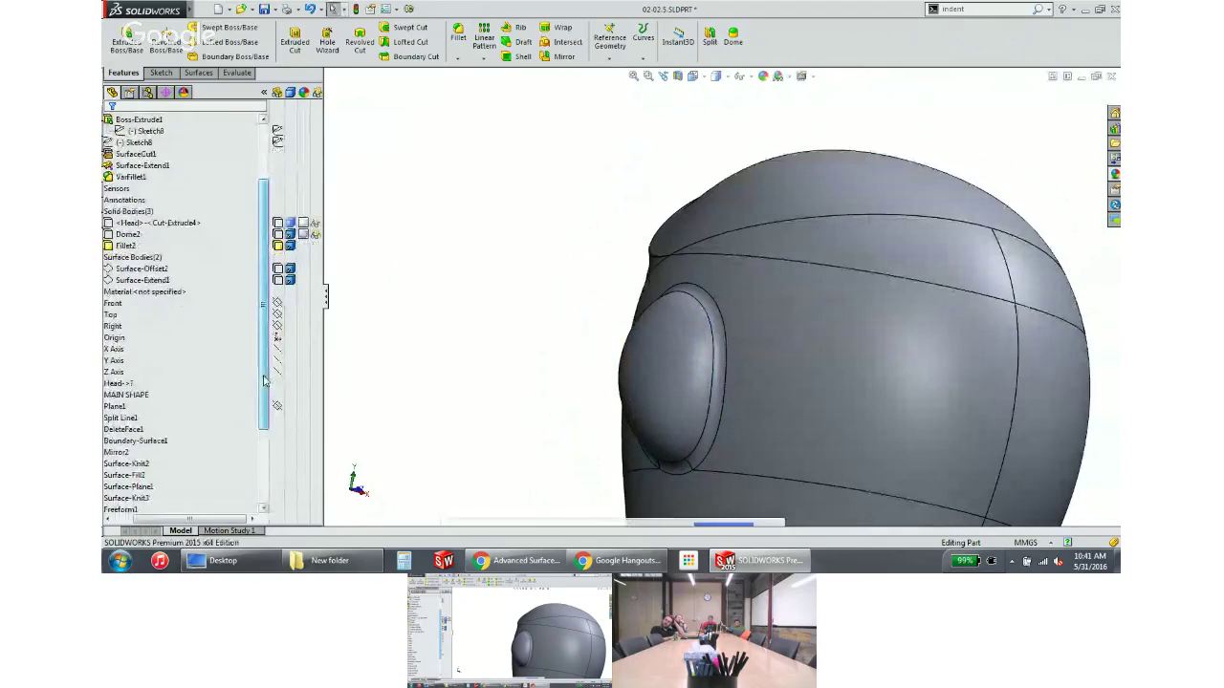
{"action": "left_click_drag", "start_coordinate": [182, 519], "coordinate": [164, 519]}
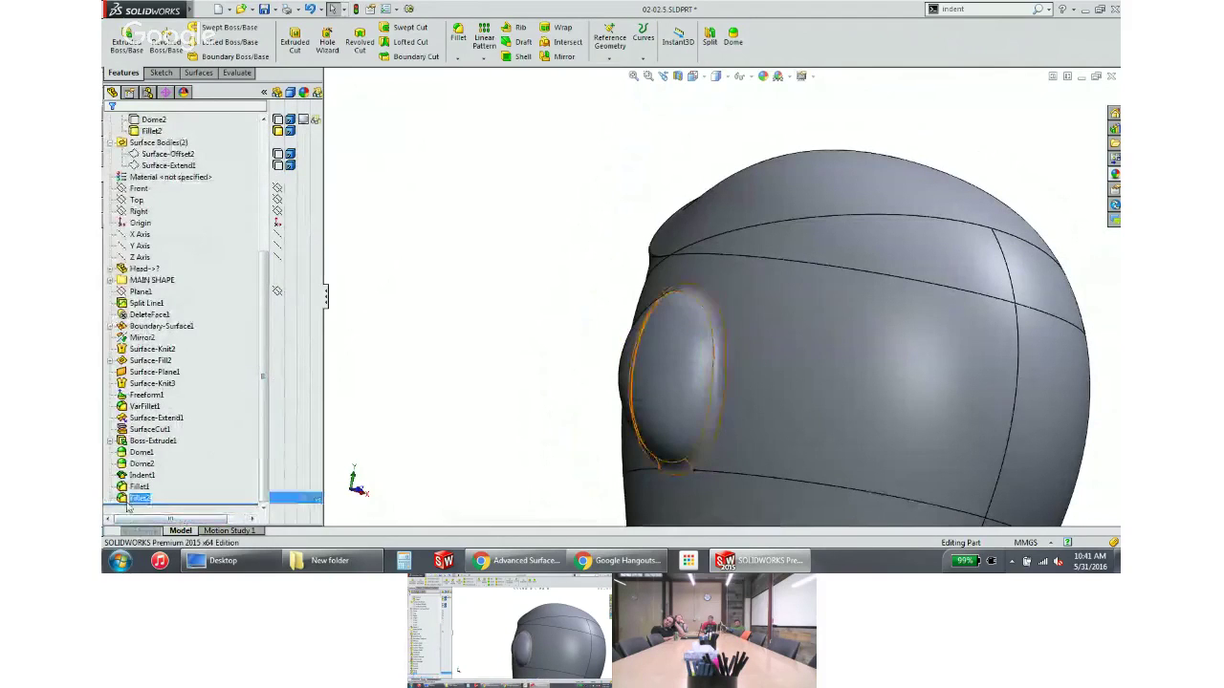
{"action": "left_click", "coordinate": [140, 498]}
{"action": "left_click", "coordinate": [137, 466]}
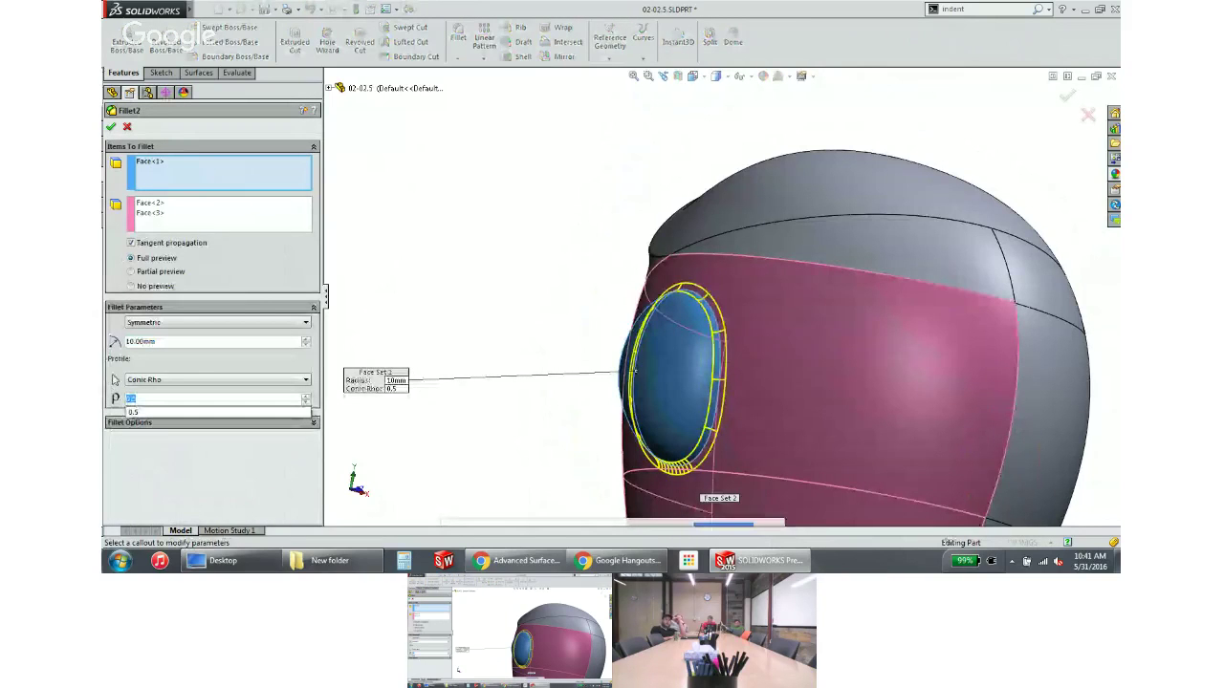
{"action": "key", "text": "Return"}
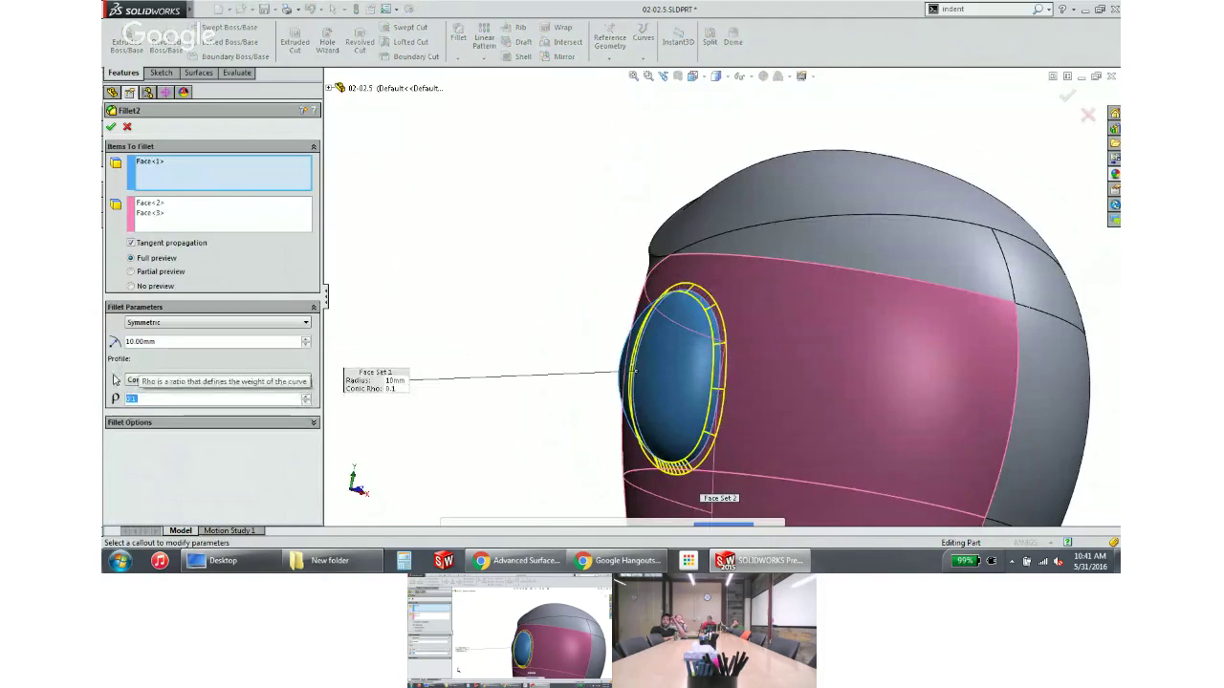
Inspect the fillet preview along the bulge's upper edge and accept the edited fillet
{"action": "scroll", "coordinate": [710, 311], "scroll_direction": "down", "scroll_amount": 5}
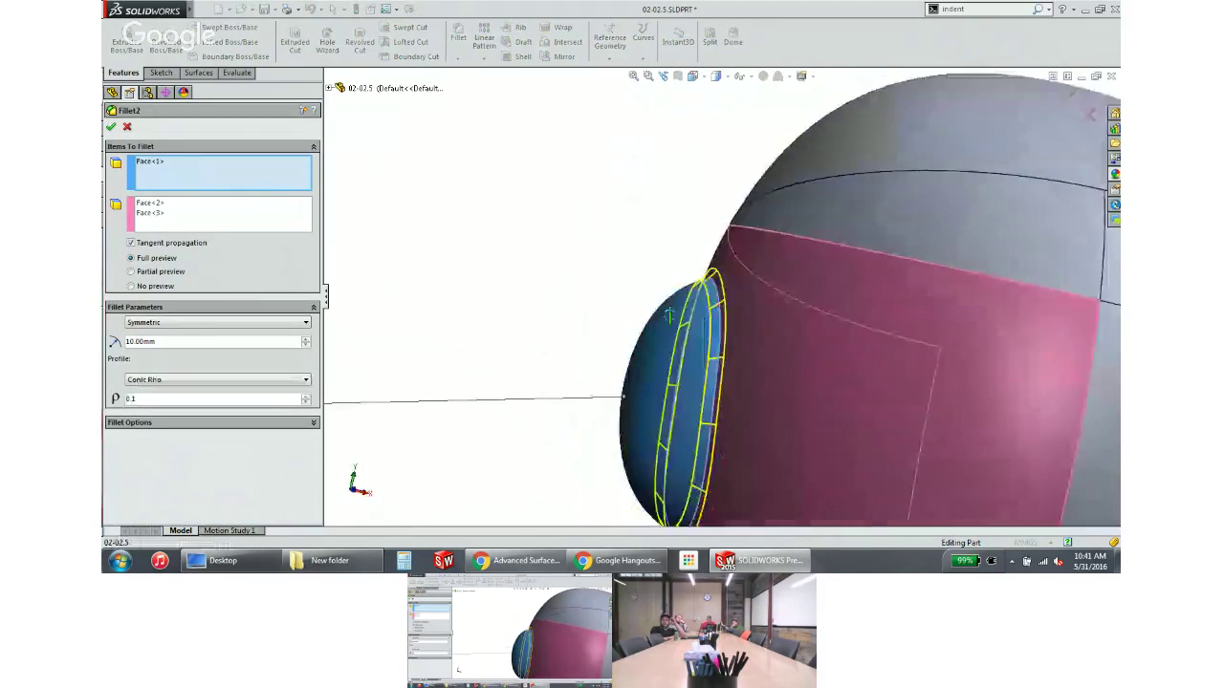
{"action": "scroll", "coordinate": [698, 259], "scroll_direction": "down", "scroll_amount": 1}
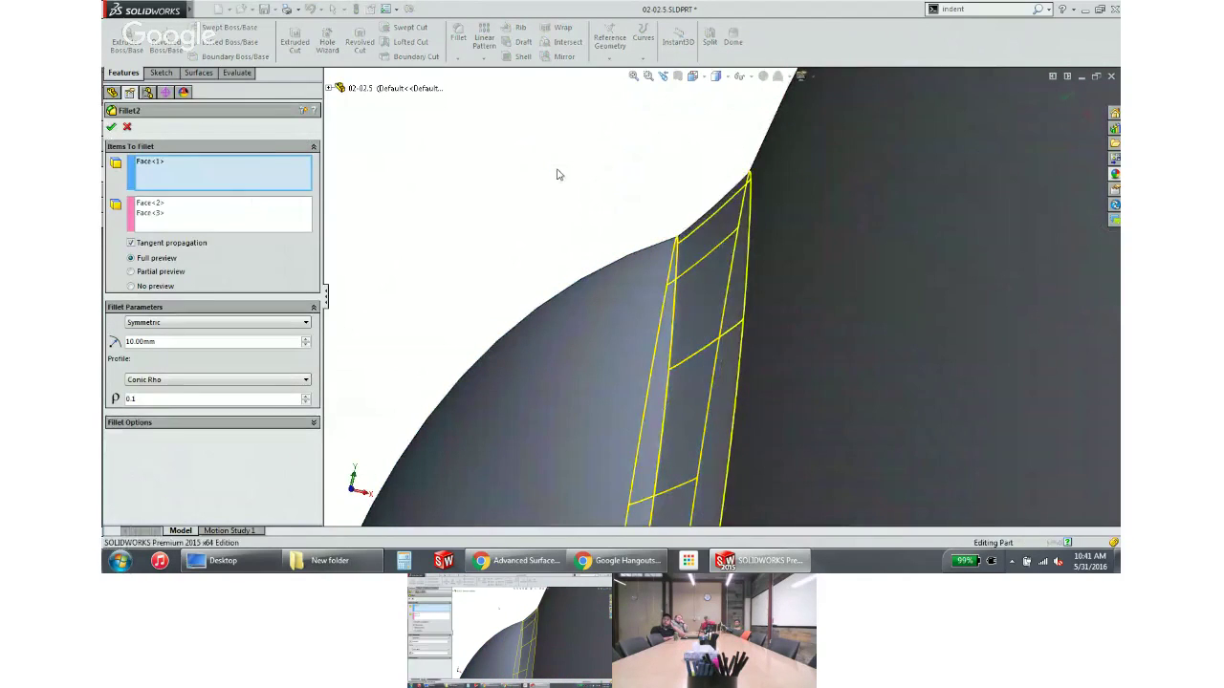
{"action": "key", "text": "Return"}
Examine both filleted ear bulges from behind and from the side, checking the bulge and its surrounding helmet side face
{"action": "middle_click_drag", "start_coordinate": [558, 175], "coordinate": [612, 277]}
{"action": "scroll", "coordinate": [641, 237], "scroll_direction": "up", "scroll_amount": 4}
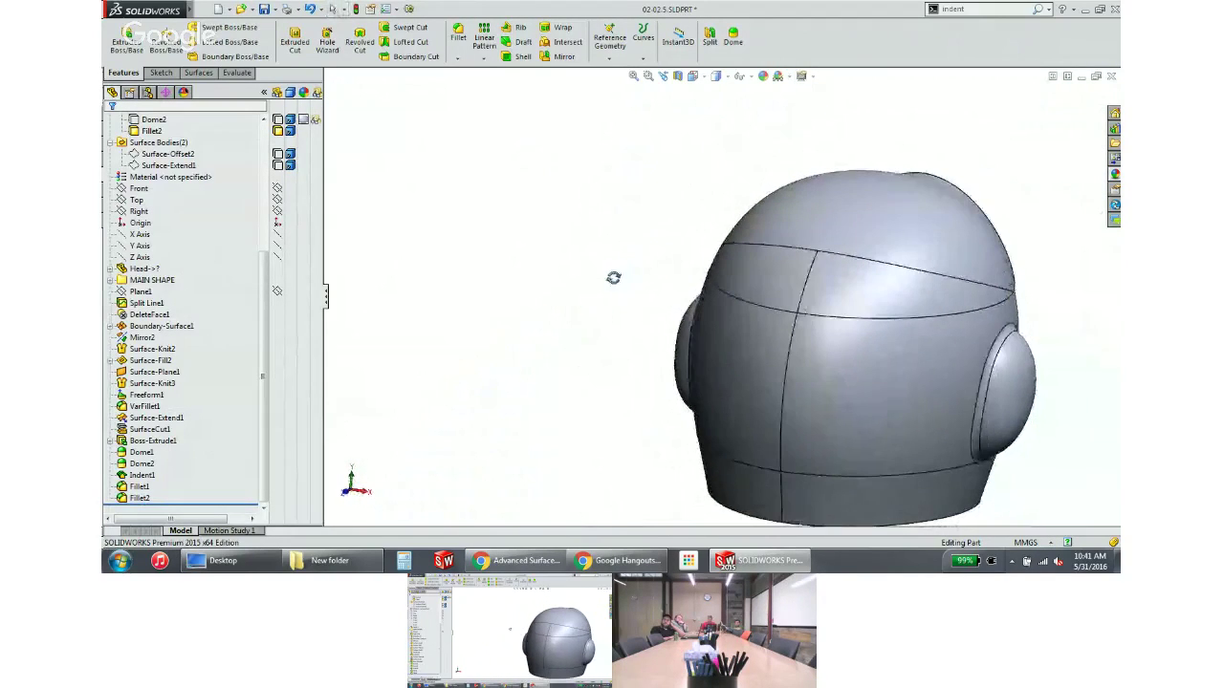
{"action": "scroll", "coordinate": [821, 388], "scroll_direction": "up", "scroll_amount": 2}
{"action": "scroll", "coordinate": [820, 388], "scroll_direction": "down", "scroll_amount": 1}
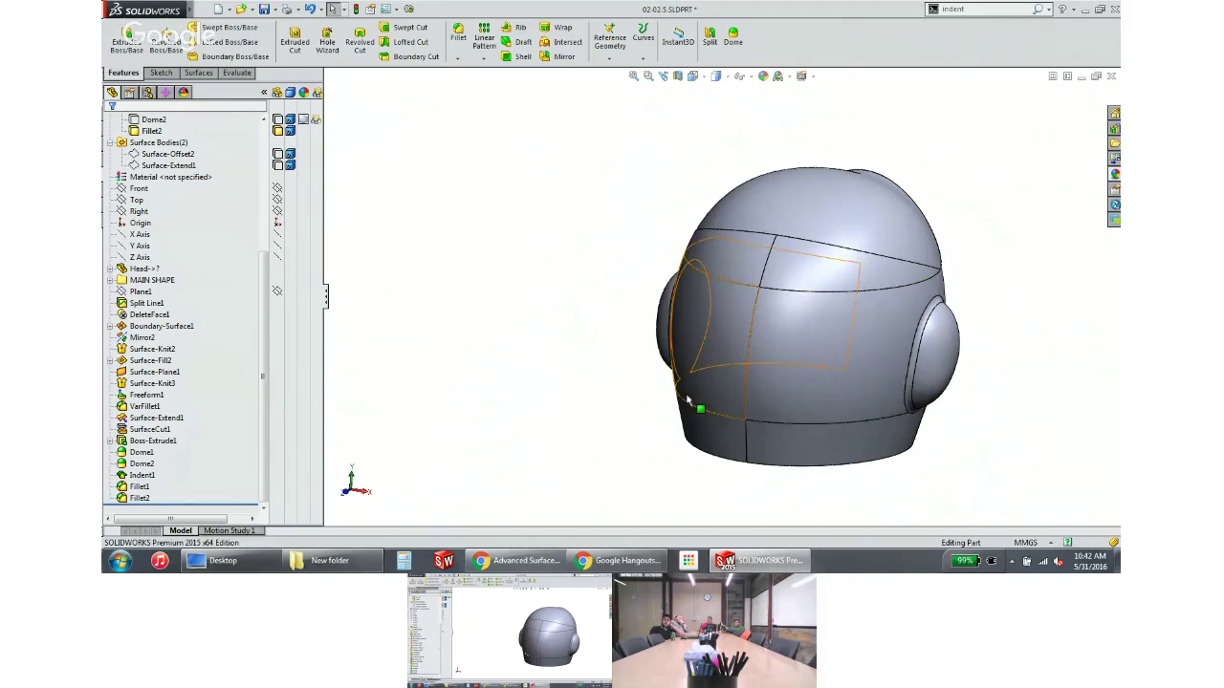
{"action": "middle_click_drag", "start_coordinate": [716, 389], "coordinate": [780, 360]}
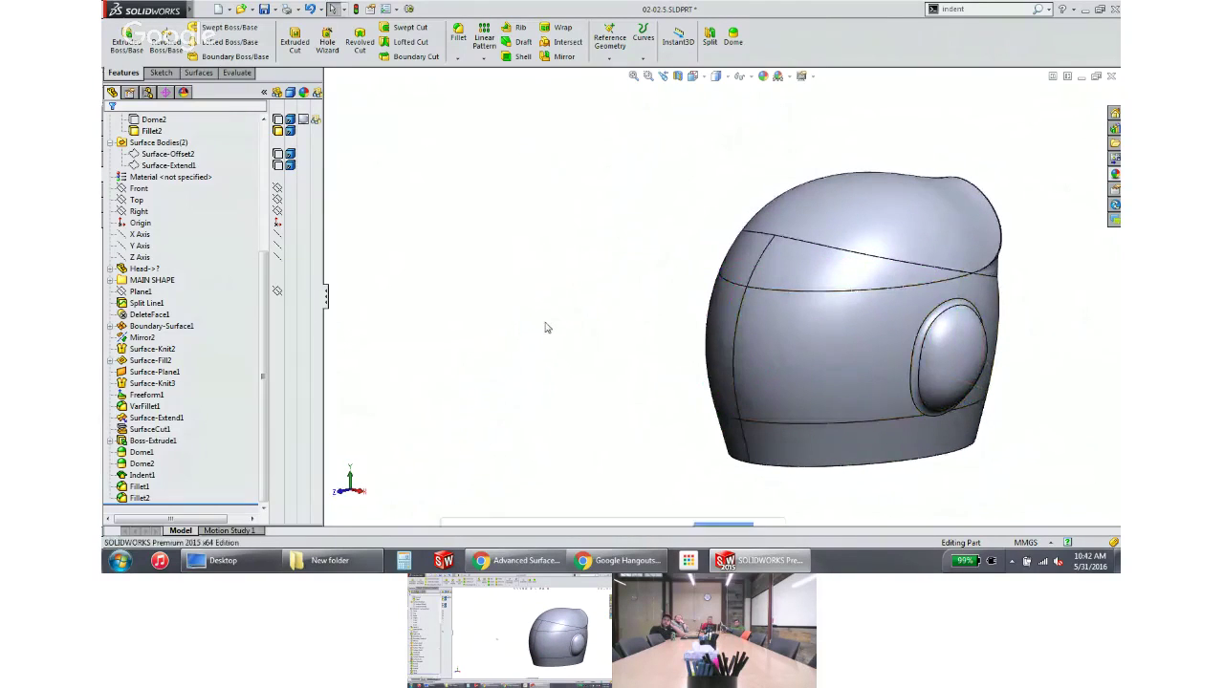
{"action": "left_click", "coordinate": [950, 359]}
{"action": "left_click", "coordinate": [869, 369]}
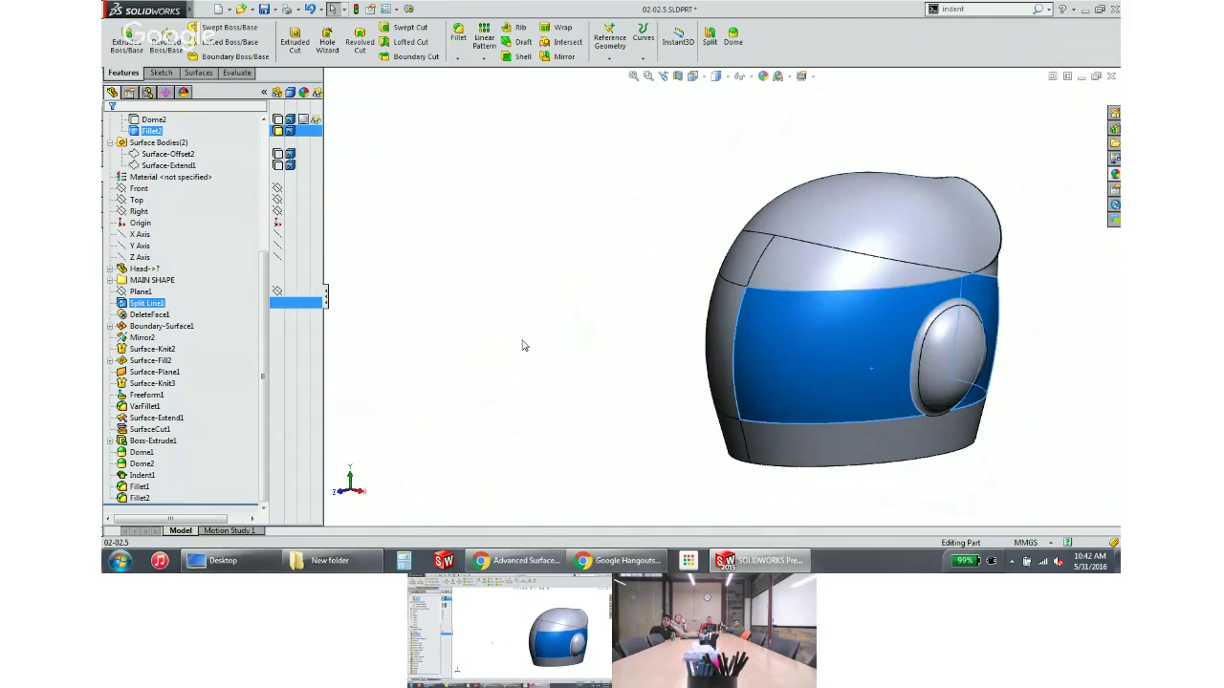
{"action": "left_click", "coordinate": [526, 343]}
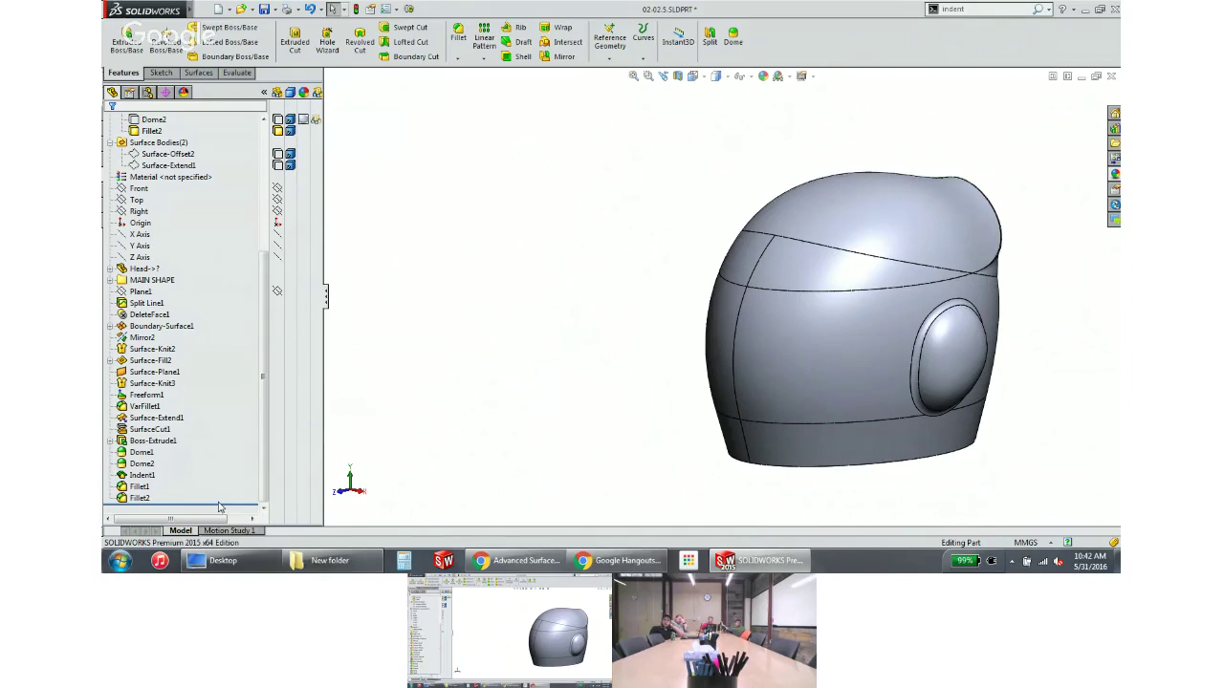
Roll back to before the dome features, offset the four helmet side and base faces outward 10 mm as a surface, and roll to the end
{"action": "left_click_drag", "start_coordinate": [218, 506], "coordinate": [218, 448]}
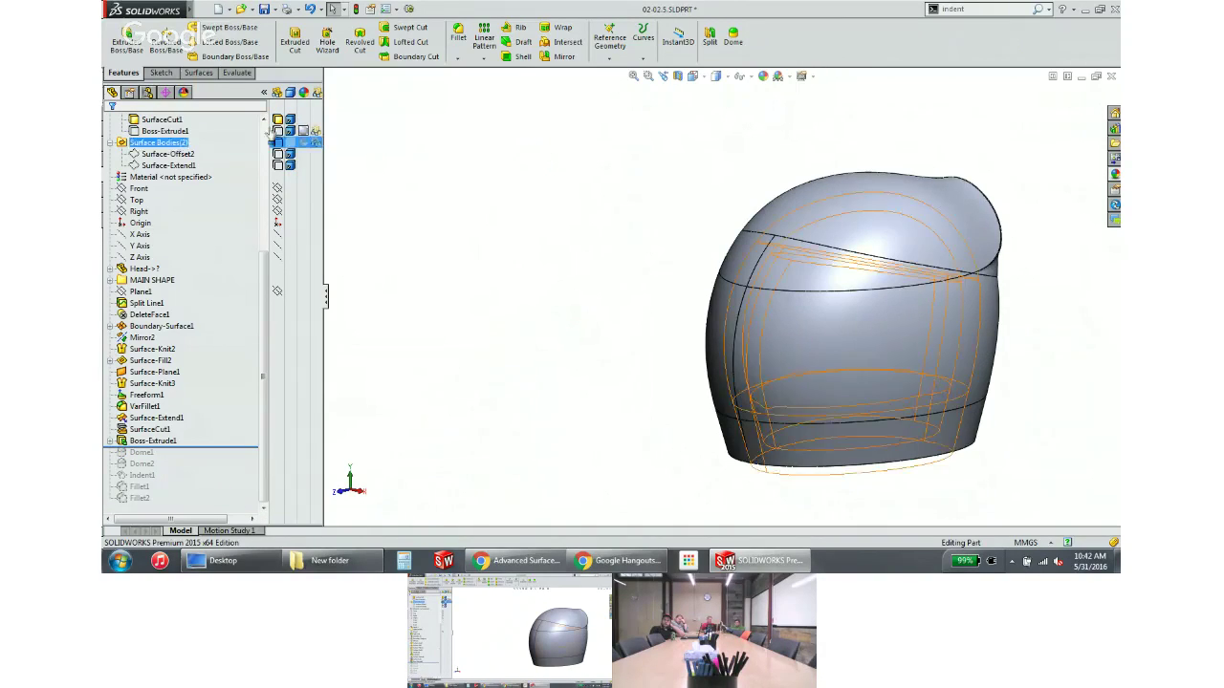
{"action": "left_click", "coordinate": [202, 74]}
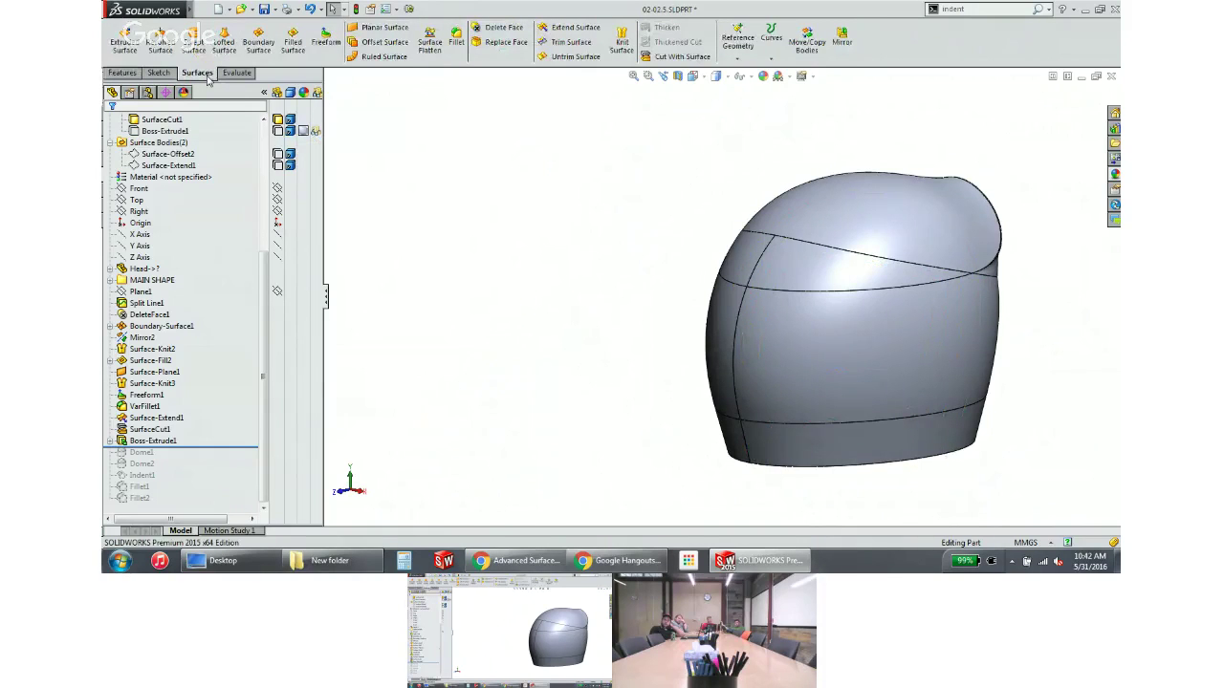
{"action": "left_click", "coordinate": [384, 42]}
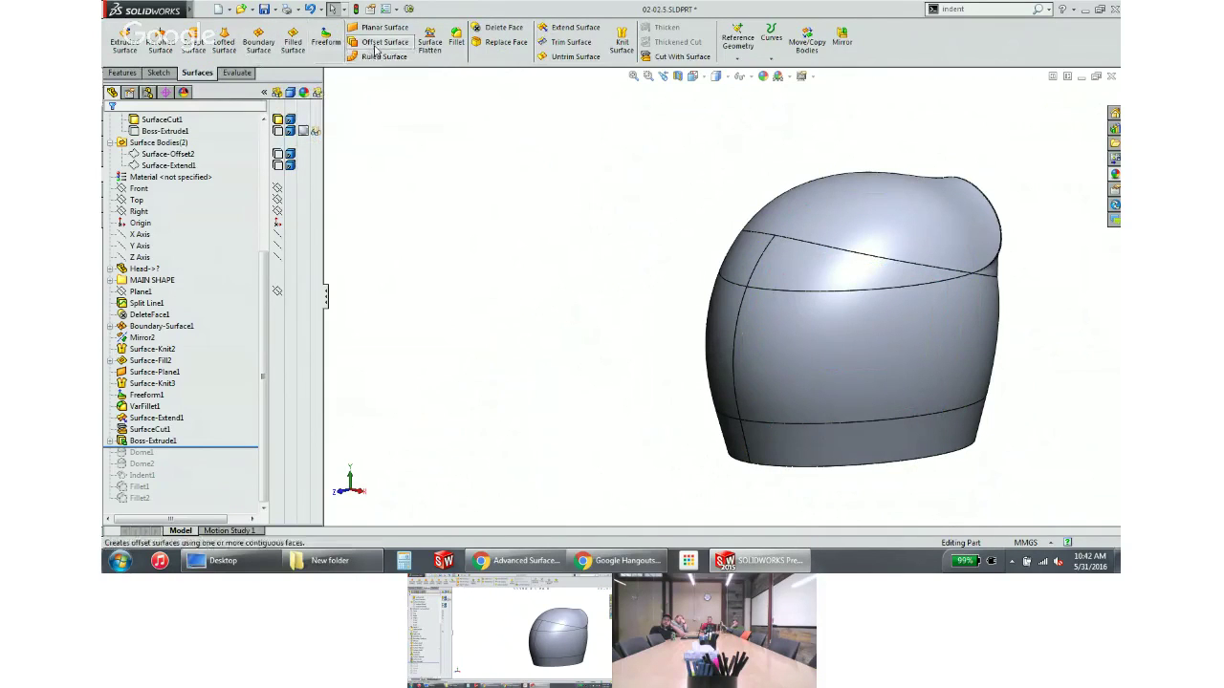
{"action": "left_click", "coordinate": [835, 379]}
{"action": "left_click", "coordinate": [838, 440]}
{"action": "left_click", "coordinate": [733, 450]}
{"action": "left_click", "coordinate": [719, 375]}
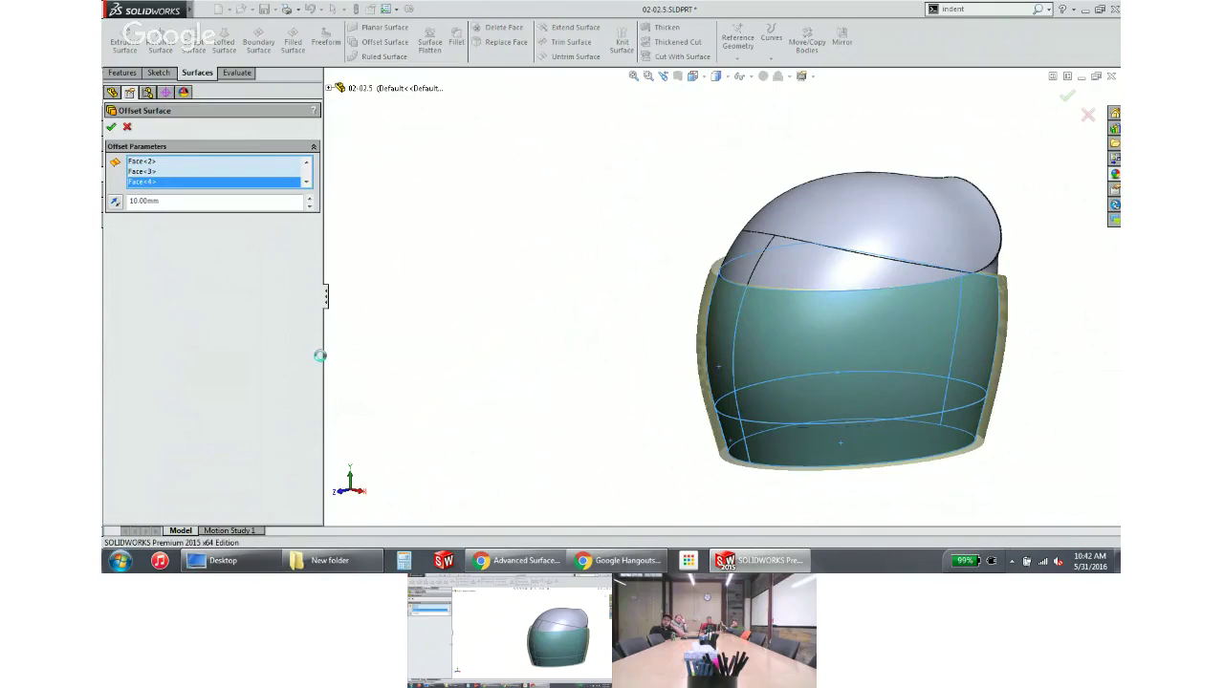
{"action": "key", "text": "Return"}
{"action": "right_click", "coordinate": [177, 463]}
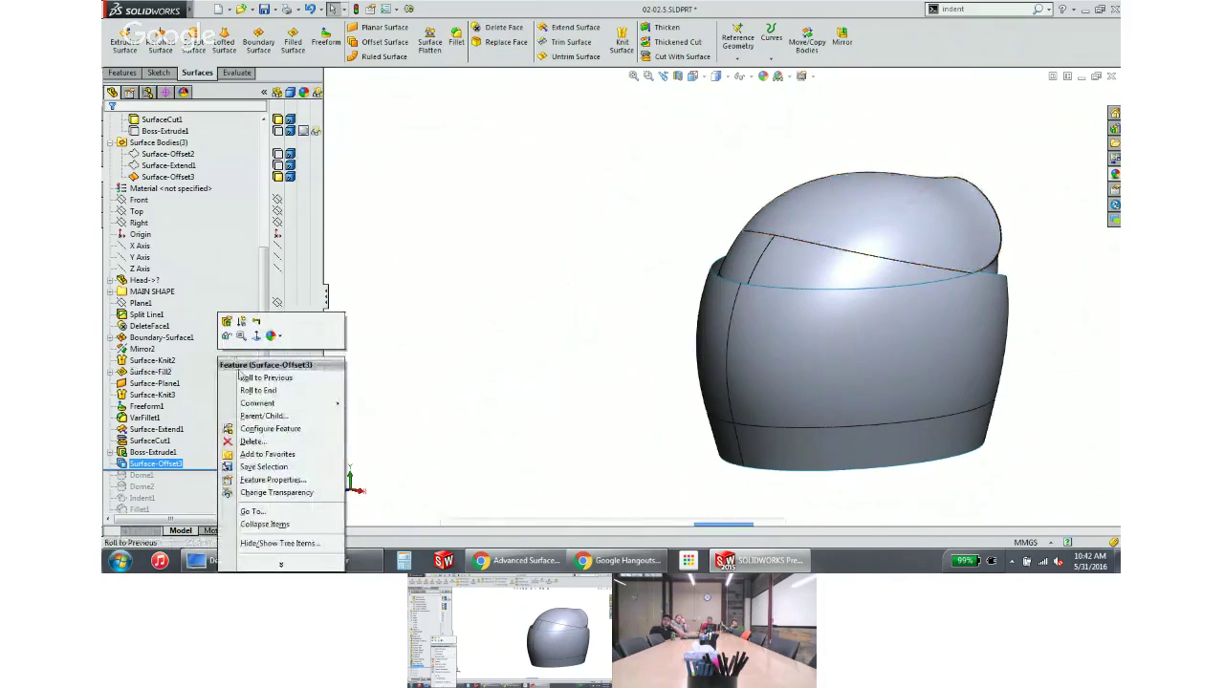
{"action": "left_click", "coordinate": [253, 390]}
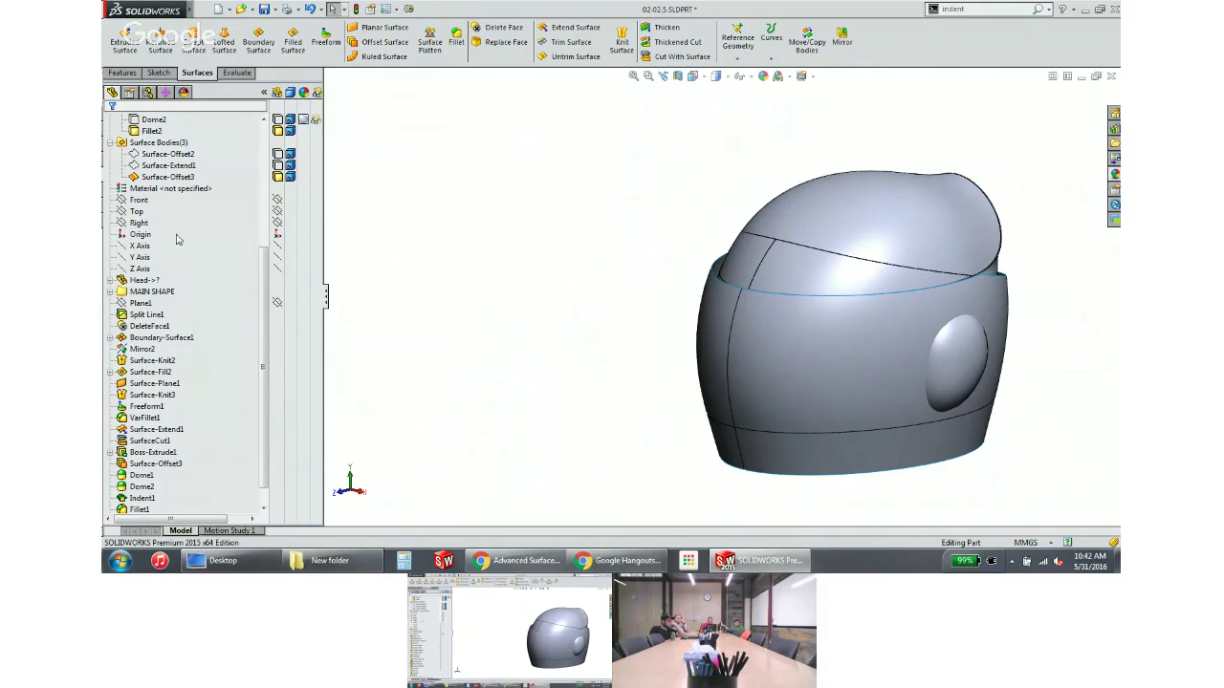
Sketch a four-point wavy spline on the Right plane, crossing the lower helmet just below the ear bulge and extending past both sides
{"action": "left_click", "coordinate": [140, 222]}
{"action": "left_click", "coordinate": [150, 205]}
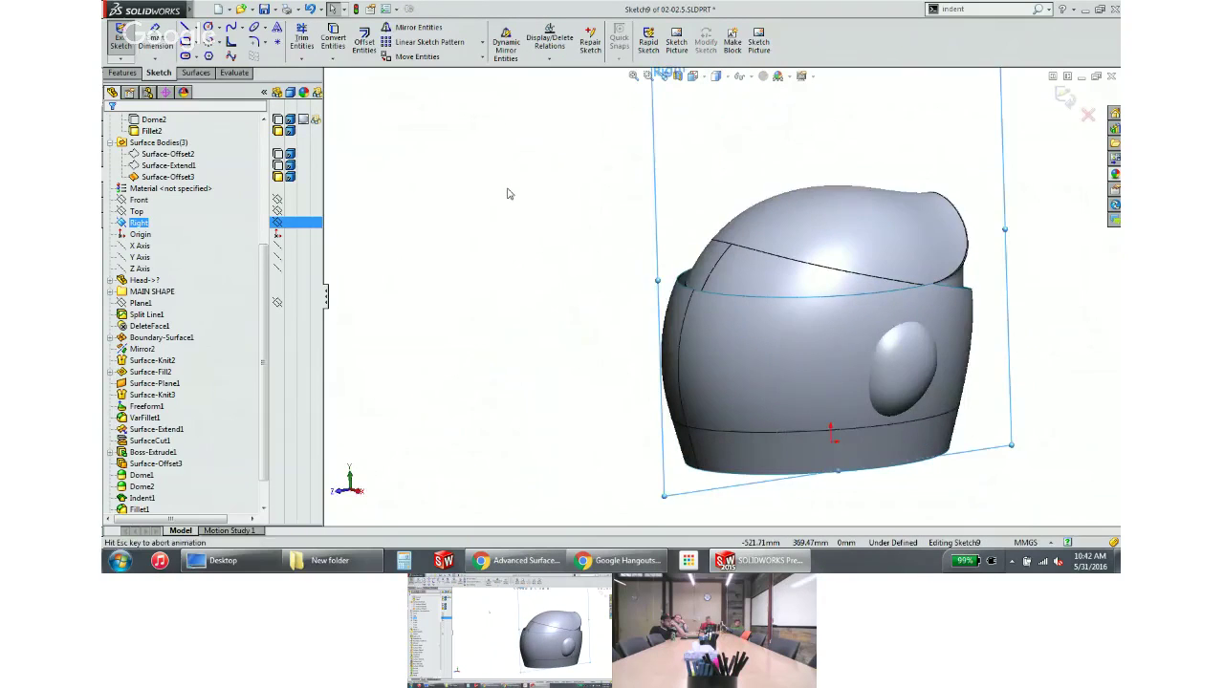
{"action": "left_click", "coordinate": [230, 27]}
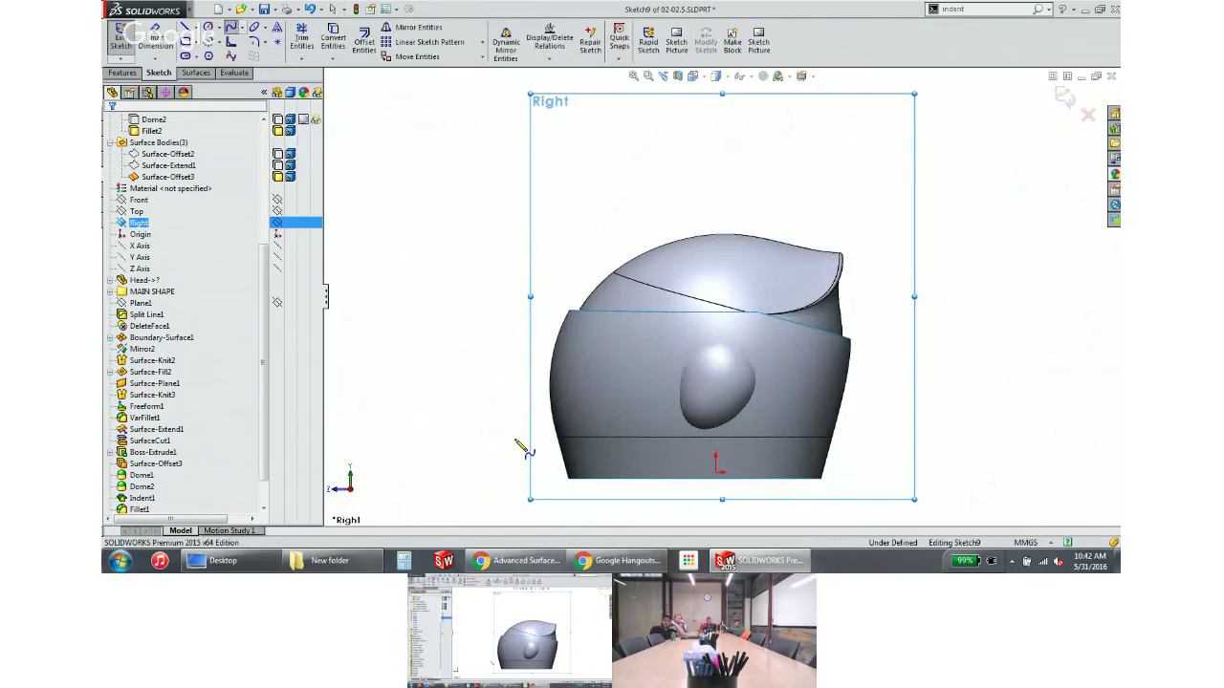
{"action": "left_click", "coordinate": [517, 438]}
{"action": "left_click", "coordinate": [579, 415]}
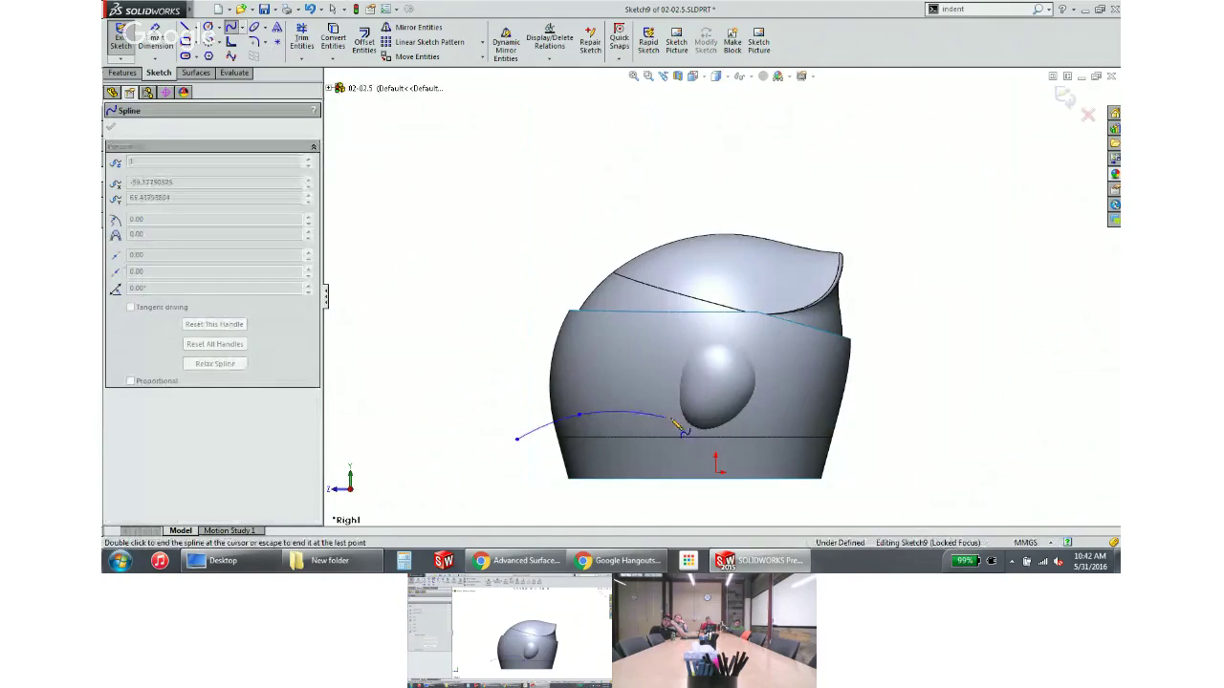
{"action": "left_click", "coordinate": [665, 418]}
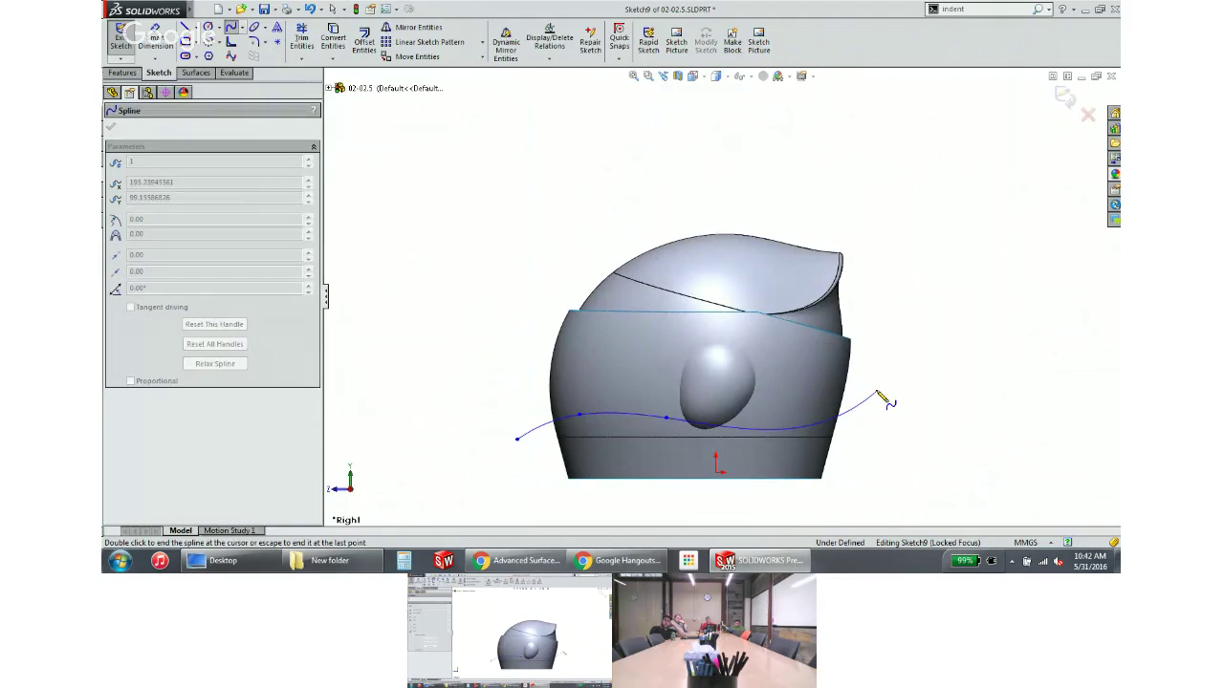
{"action": "double_click", "coordinate": [877, 390]}
Trim the offset surface with the spline sketch, removing the portion above the curve
{"action": "middle_click_drag", "start_coordinate": [479, 308], "coordinate": [373, 186]}
{"action": "left_click", "coordinate": [197, 72]}
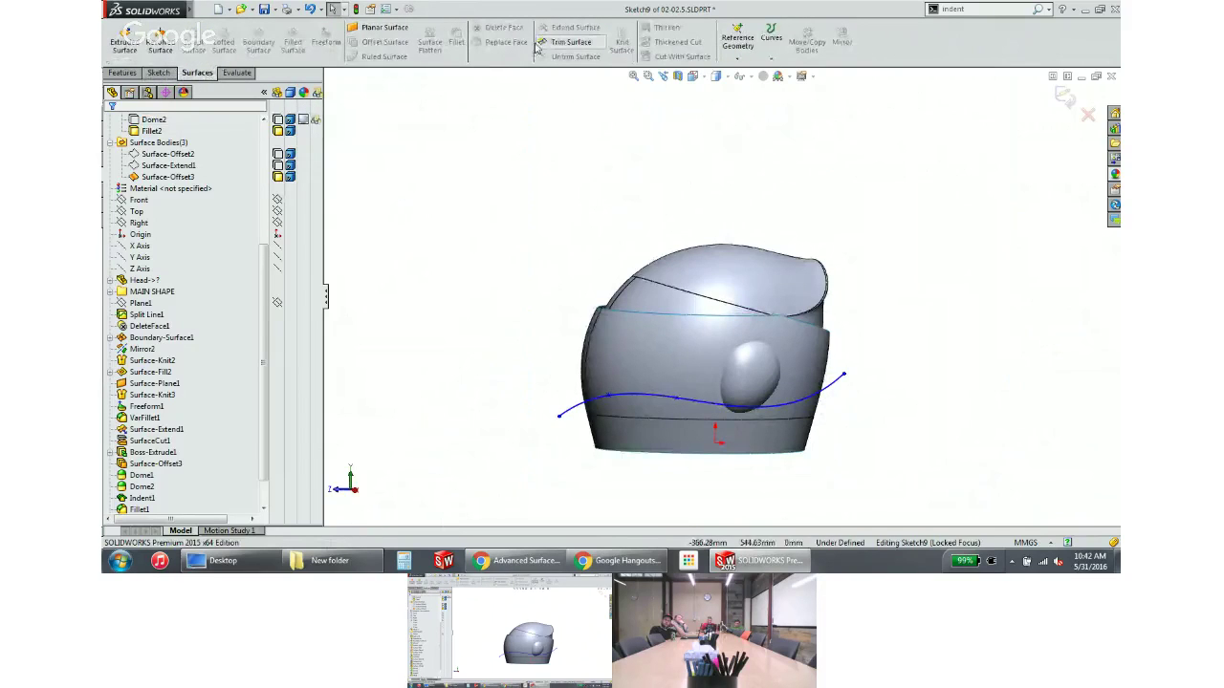
{"action": "left_click", "coordinate": [571, 42]}
{"action": "left_click", "coordinate": [676, 375]}
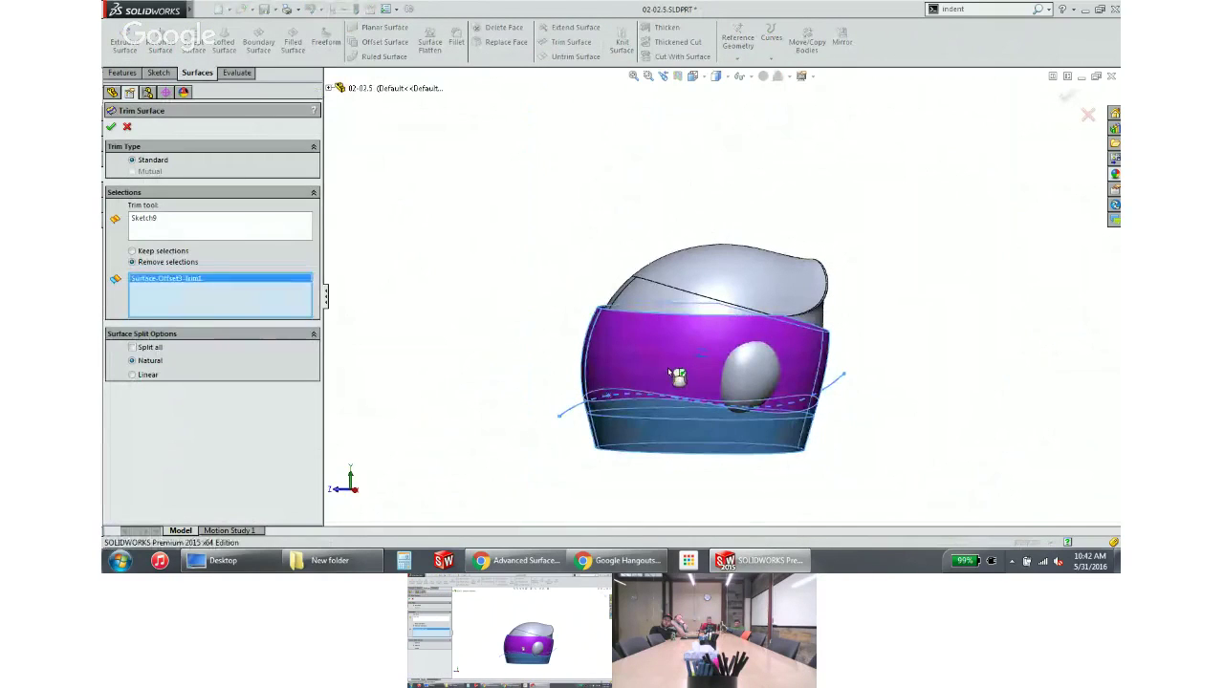
{"action": "key", "text": "Return"}
Set up a 20 mm Normal to Surface ruled surface on the trimmed surface's two upper edges, reversed to point inward toward the helmet
{"action": "scroll", "coordinate": [668, 368], "scroll_direction": "down", "scroll_amount": 5}
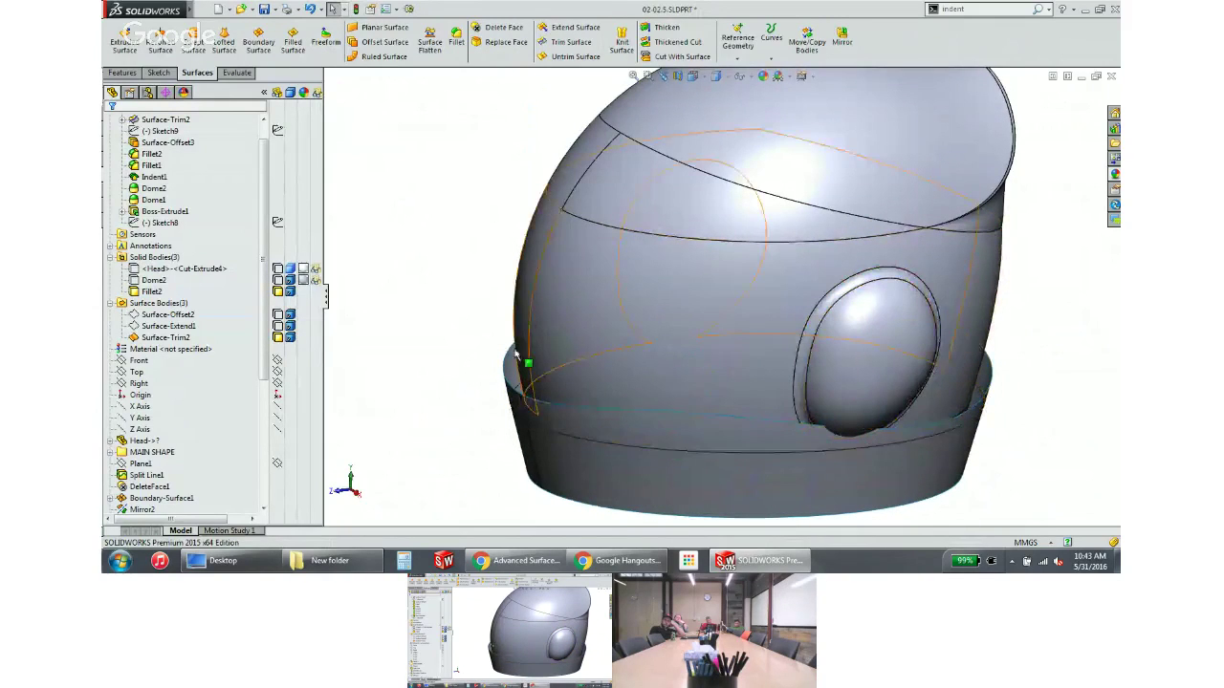
{"action": "middle_click_drag", "start_coordinate": [533, 364], "coordinate": [509, 343]}
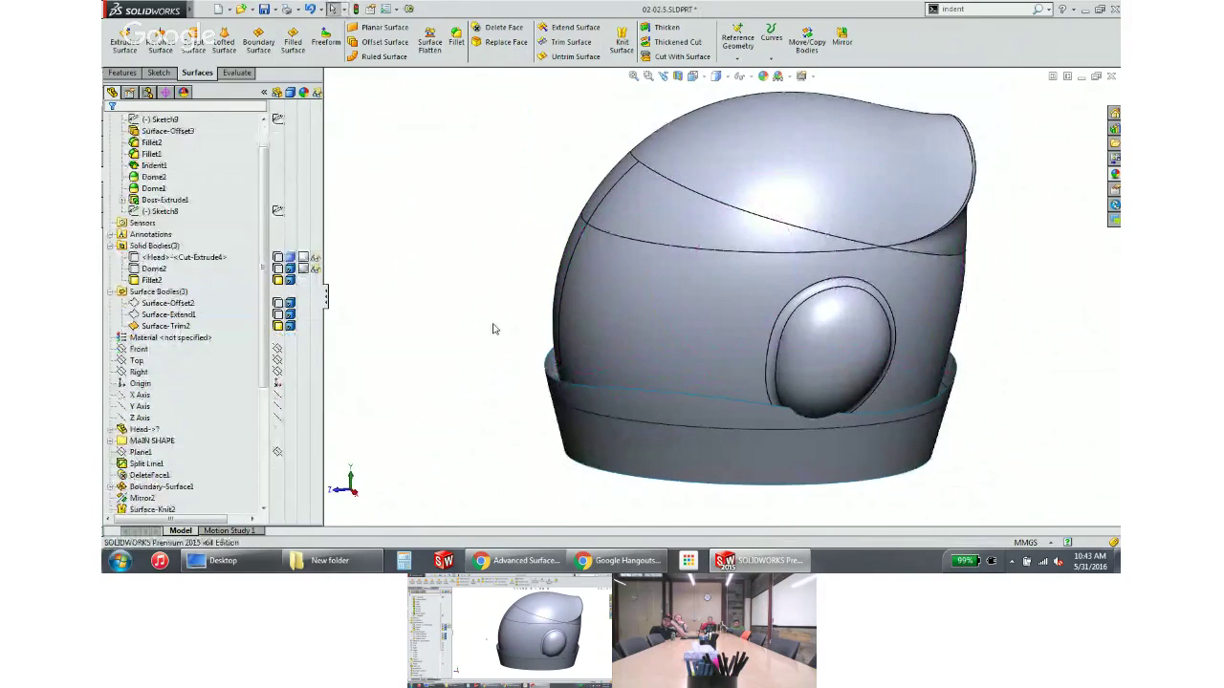
{"action": "left_click", "coordinate": [378, 57]}
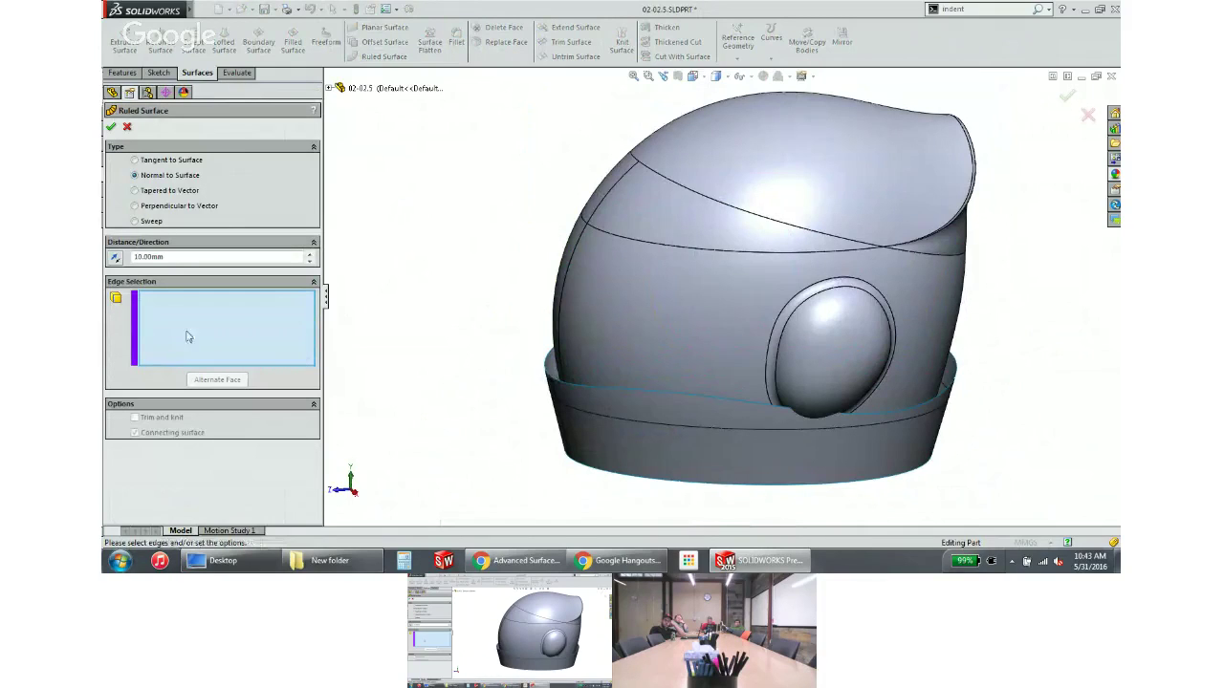
{"action": "left_click", "coordinate": [551, 378]}
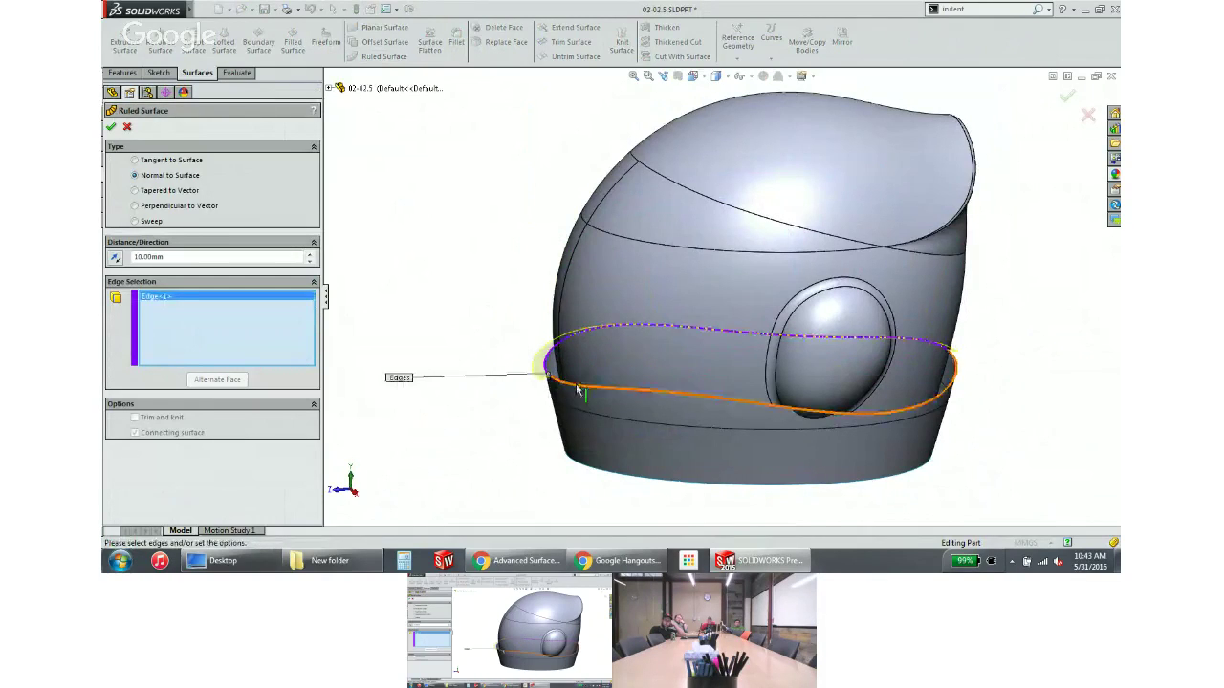
{"action": "left_click", "coordinate": [580, 391]}
{"action": "middle_click_drag", "start_coordinate": [582, 391], "coordinate": [523, 392]}
{"action": "double_click", "coordinate": [165, 258]}
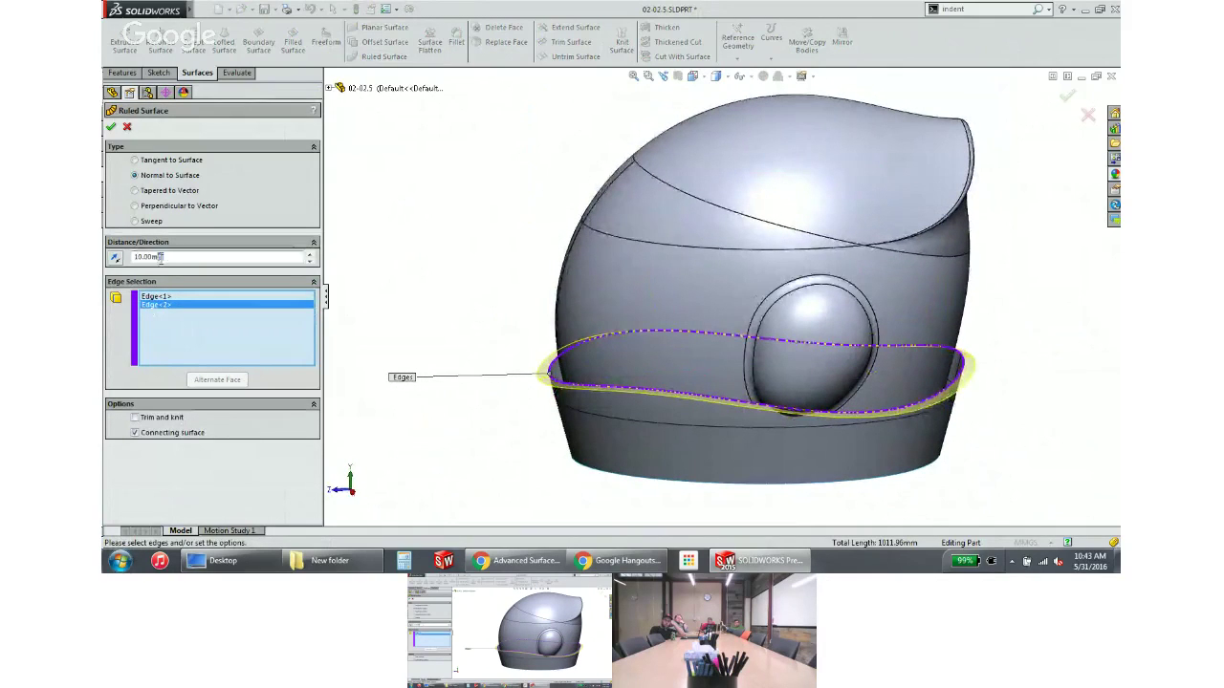
{"action": "type", "text": "20"}
{"action": "key", "text": "Return"}
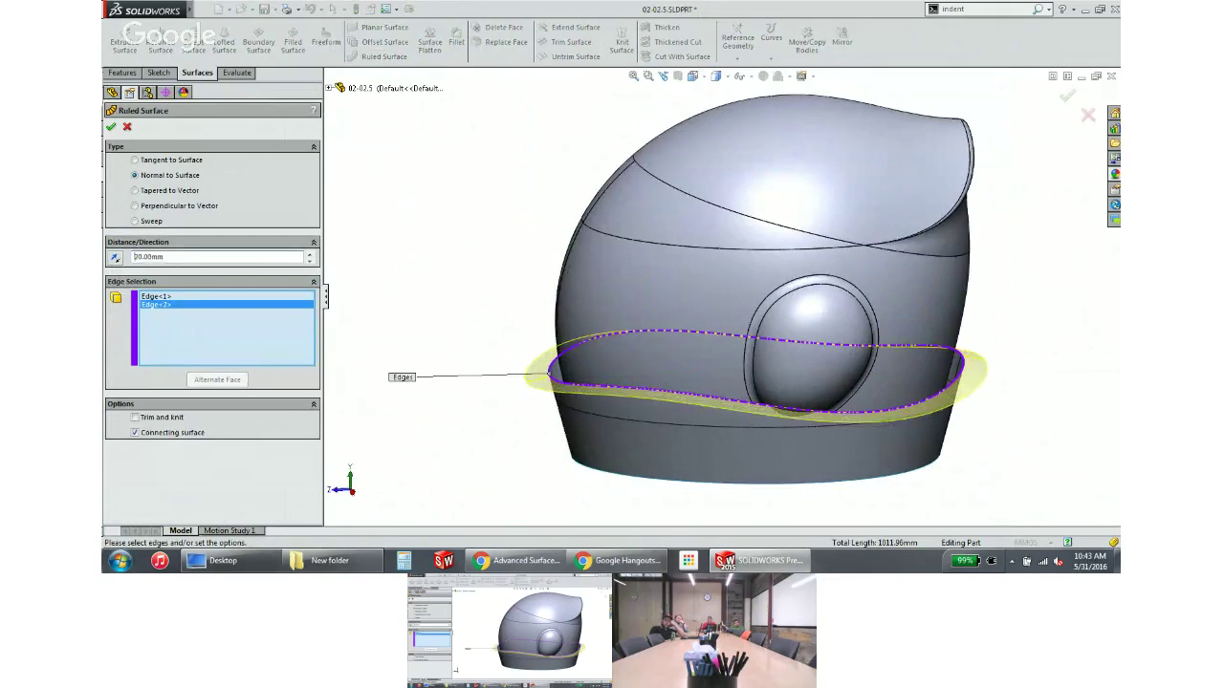
{"action": "left_click", "coordinate": [112, 260]}
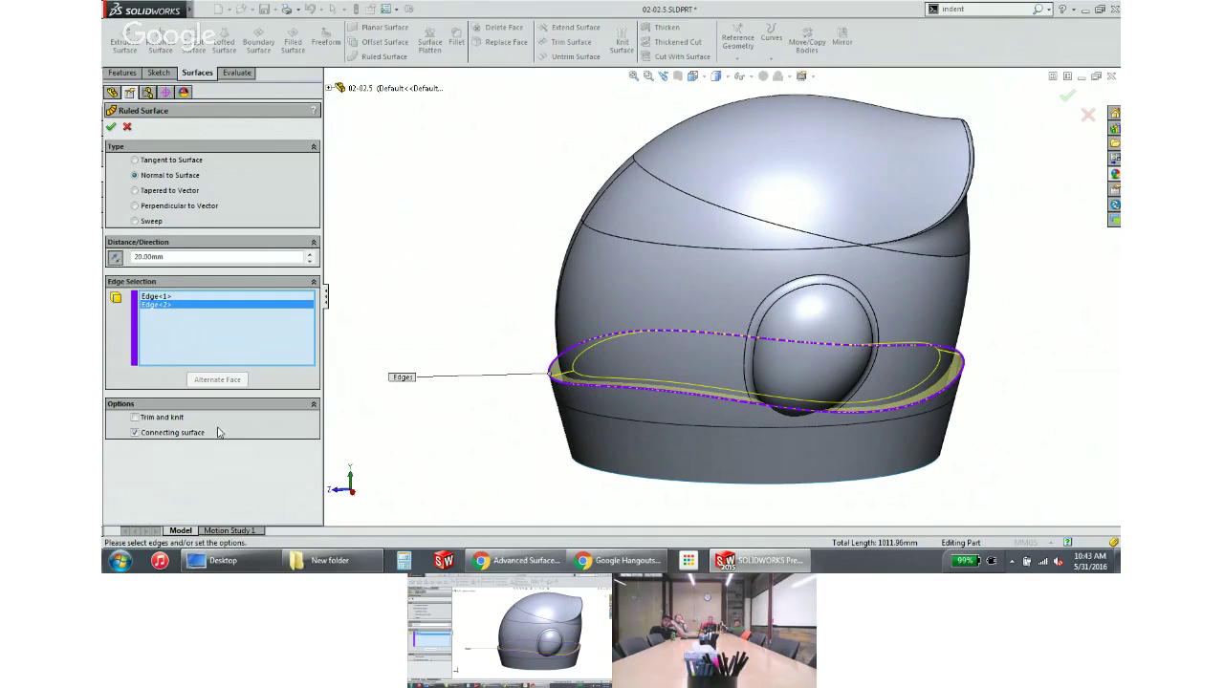
Change the ruled surface type to Tapered to Vector, using the Top plane as the reference direction
{"action": "left_click", "coordinate": [139, 193]}
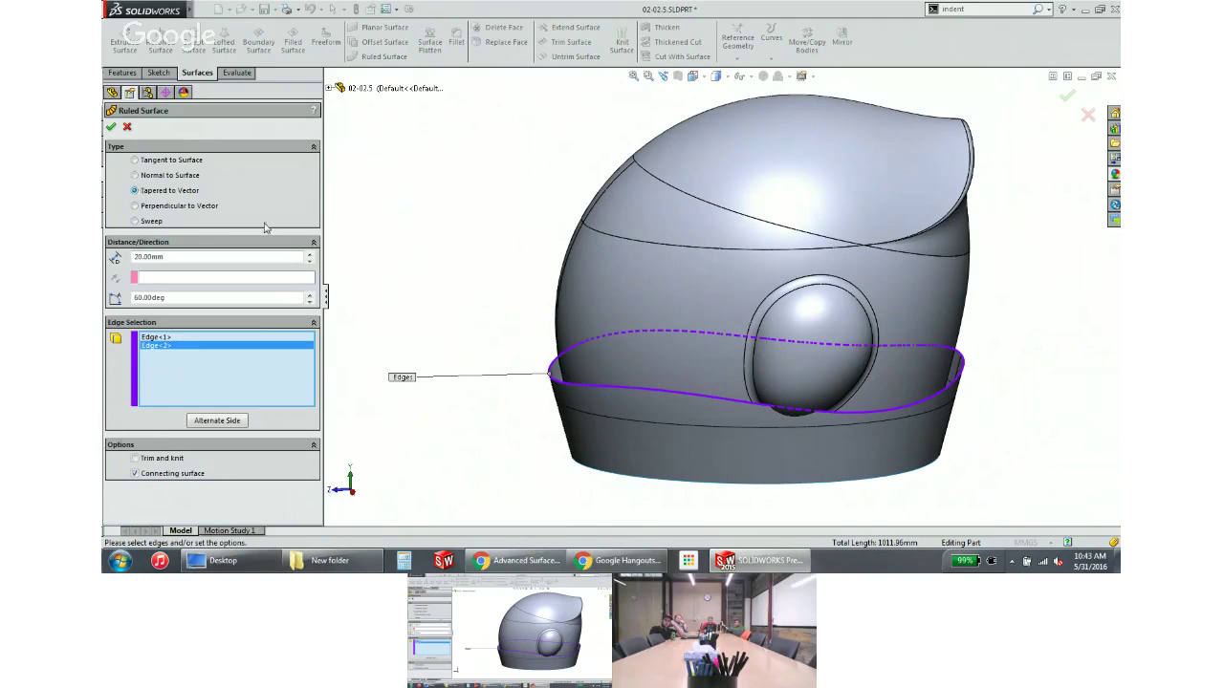
{"action": "left_click", "coordinate": [175, 277]}
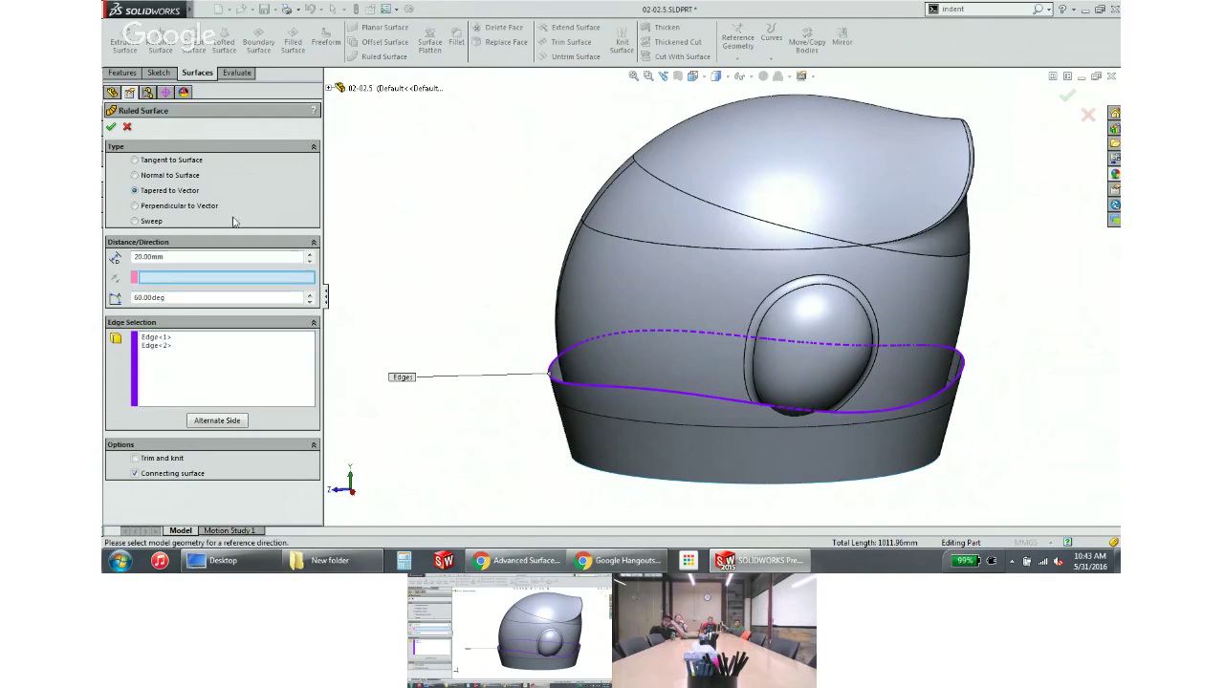
{"action": "left_click", "coordinate": [328, 88]}
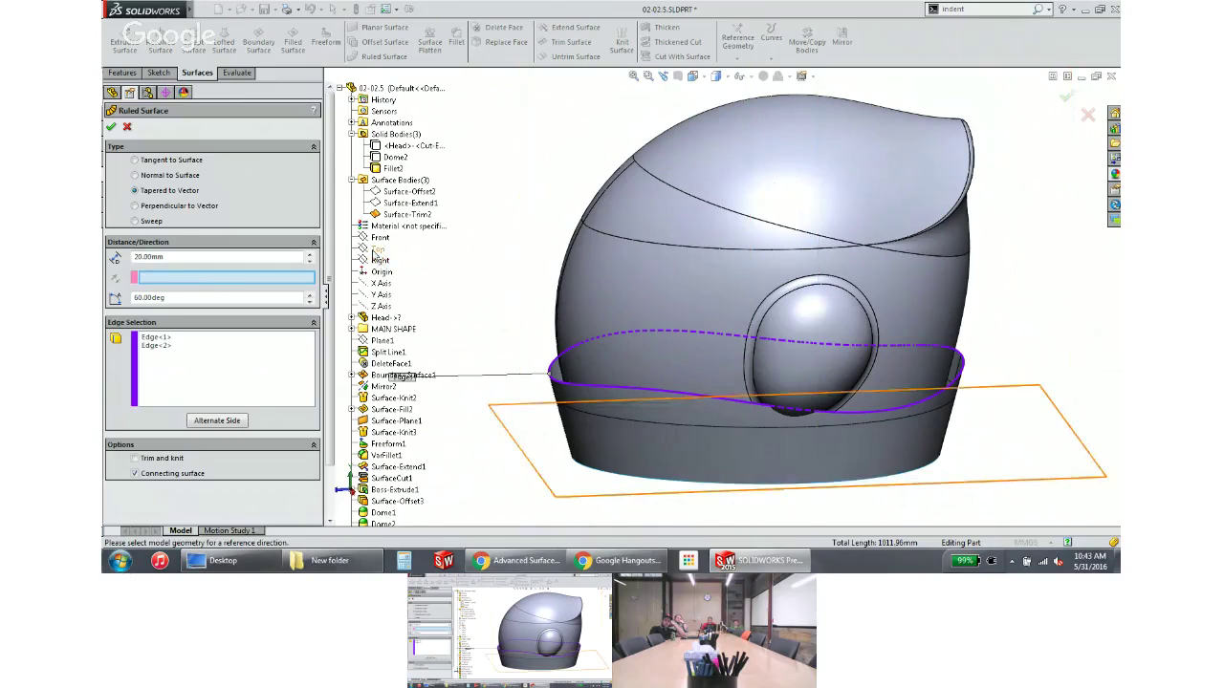
{"action": "left_click", "coordinate": [377, 251]}
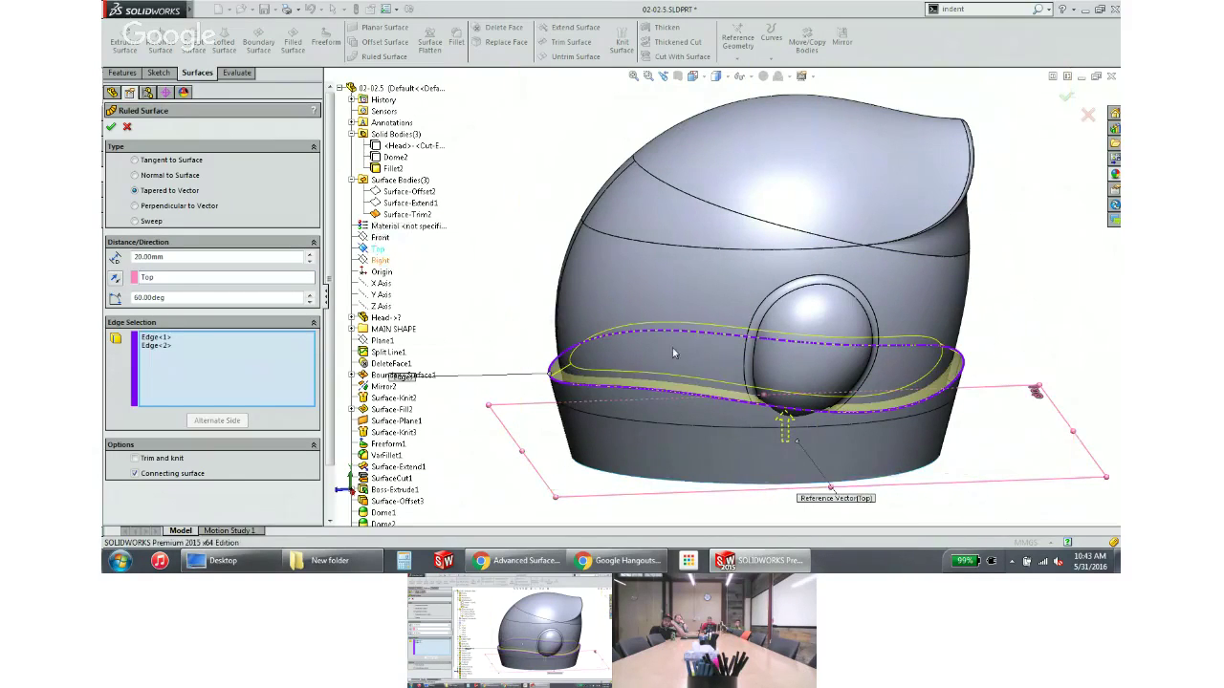
Check the tapered ruled surface preview from the side and create it on the band's upper edges
{"action": "key", "text": "ctrl+1"}
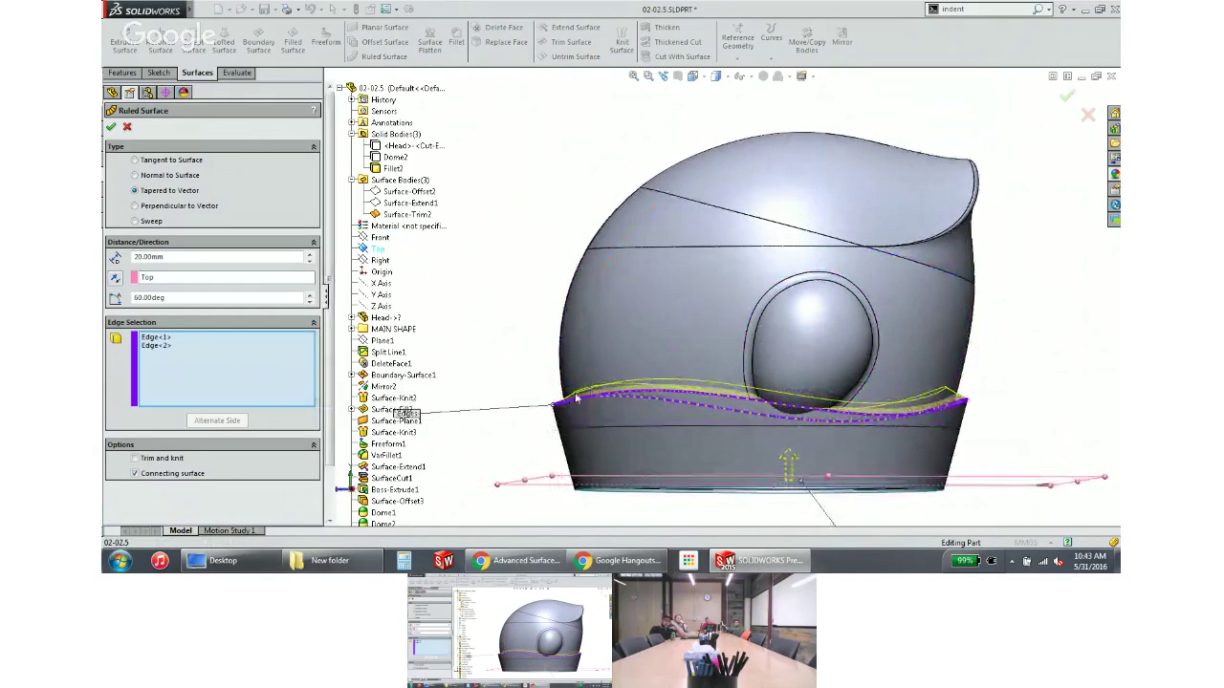
{"action": "key", "text": "Up"}
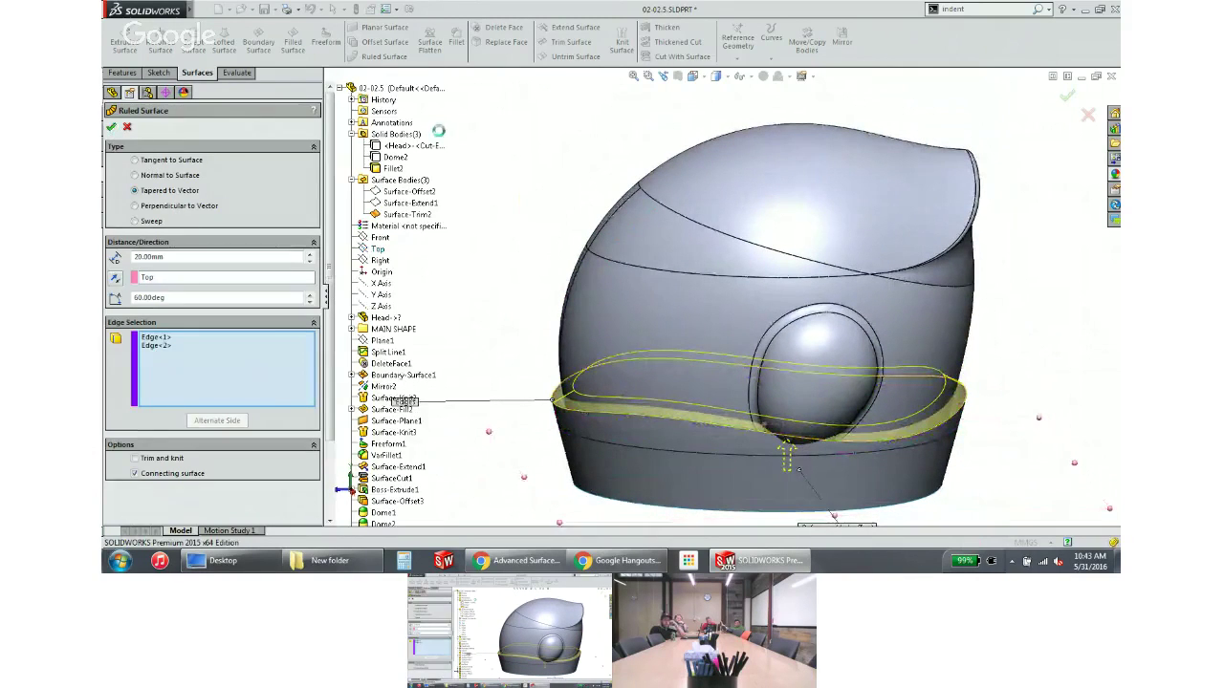
{"action": "key", "text": "Return"}
{"action": "middle_click_drag", "start_coordinate": [494, 134], "coordinate": [481, 162]}
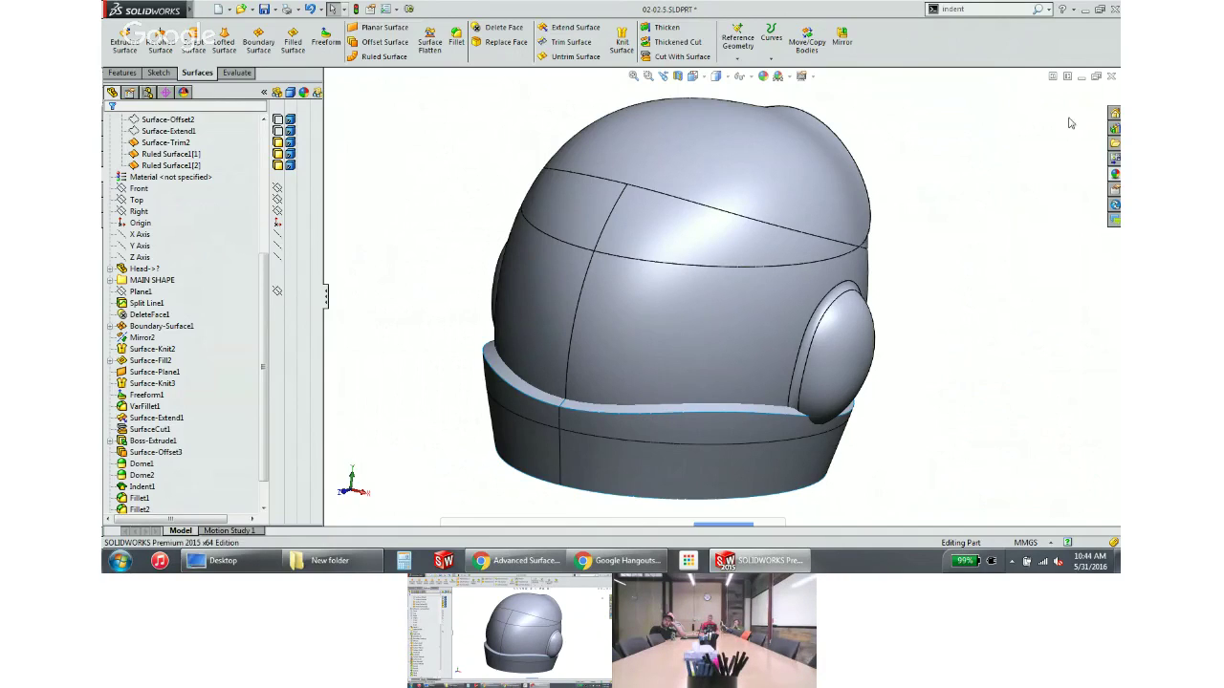
Close the open helmet parts, including 02-02.5 and 02-01, without saving their changes
{"action": "left_click", "coordinate": [1111, 75]}
{"action": "left_click", "coordinate": [611, 296]}
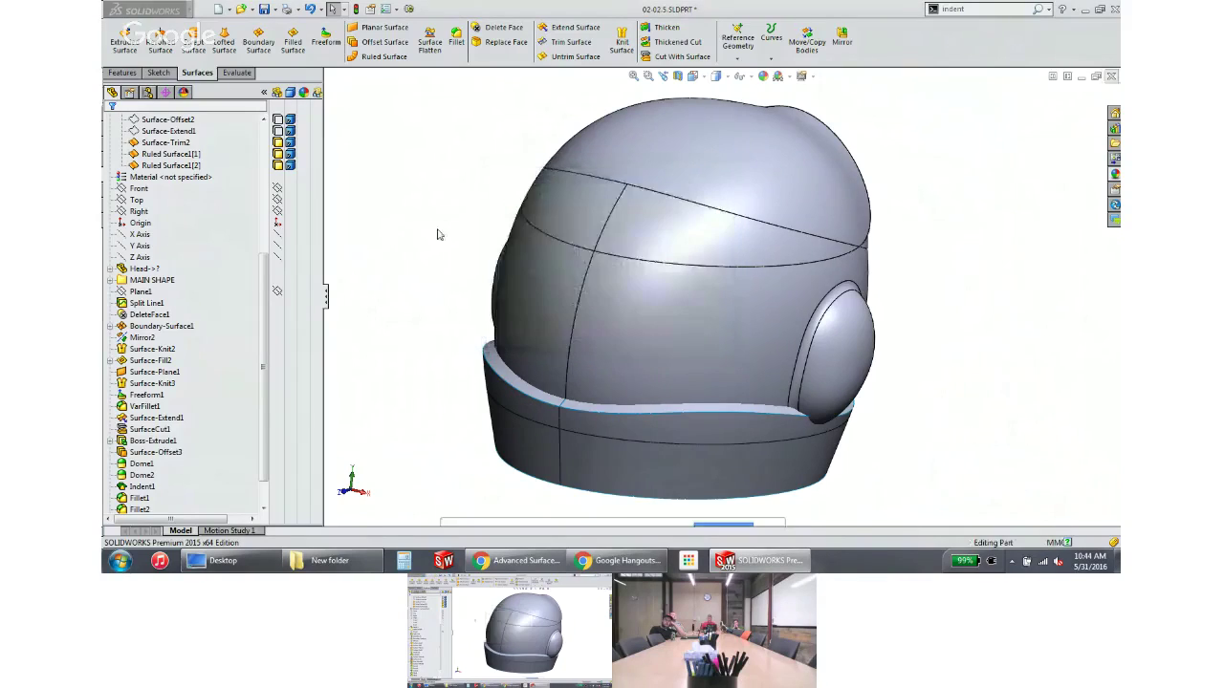
{"action": "left_click", "coordinate": [1110, 76]}
{"action": "left_click", "coordinate": [535, 293]}
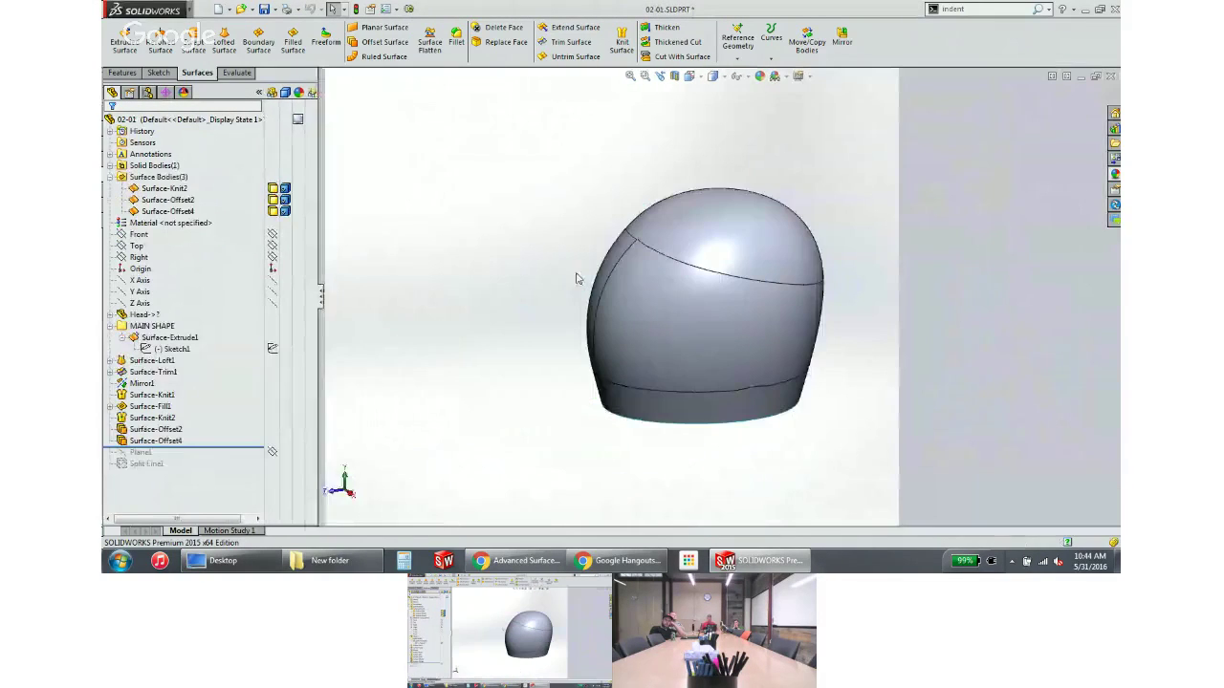
{"action": "left_click", "coordinate": [1111, 76]}
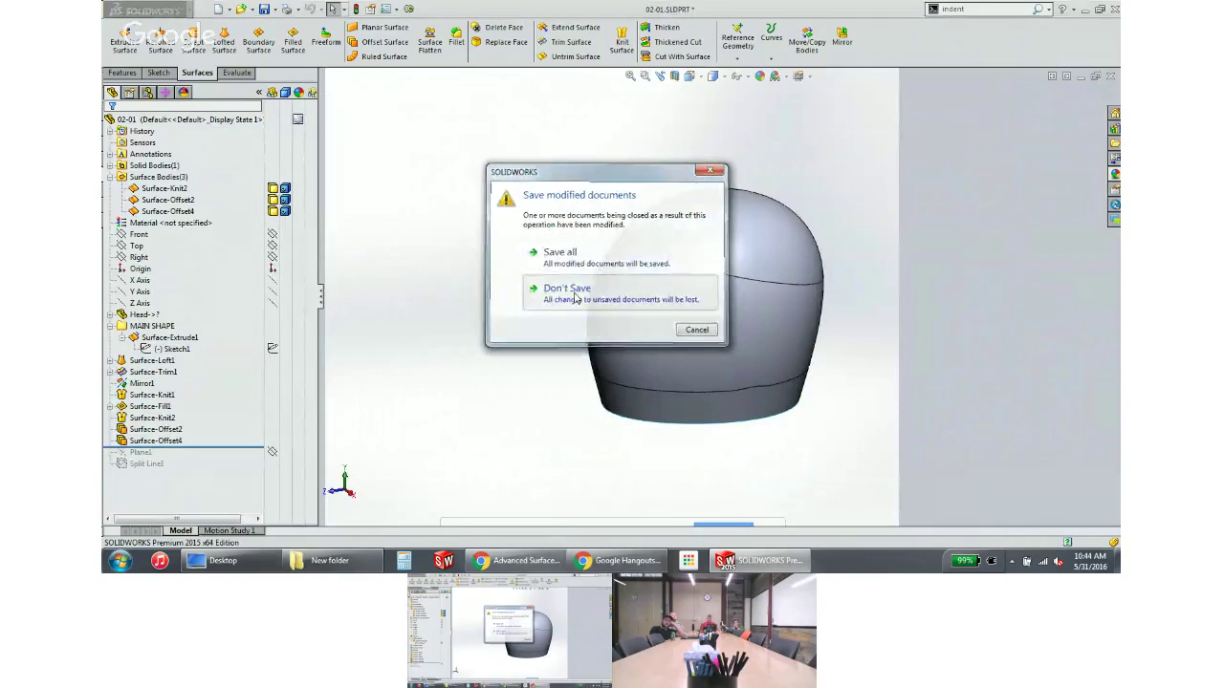
{"action": "left_click", "coordinate": [575, 299]}
Open the joystick part _joy3.SLDPRT from the recent documents and view its handle up close
{"action": "key", "text": "r"}
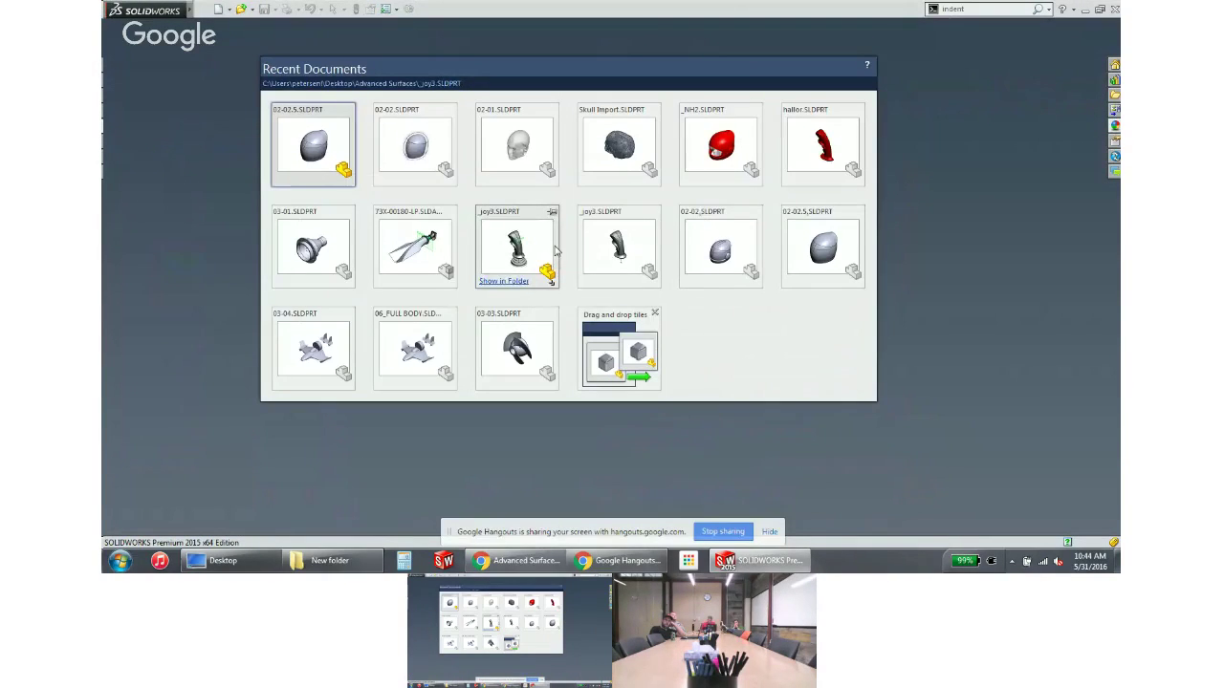
{"action": "left_click", "coordinate": [509, 254]}
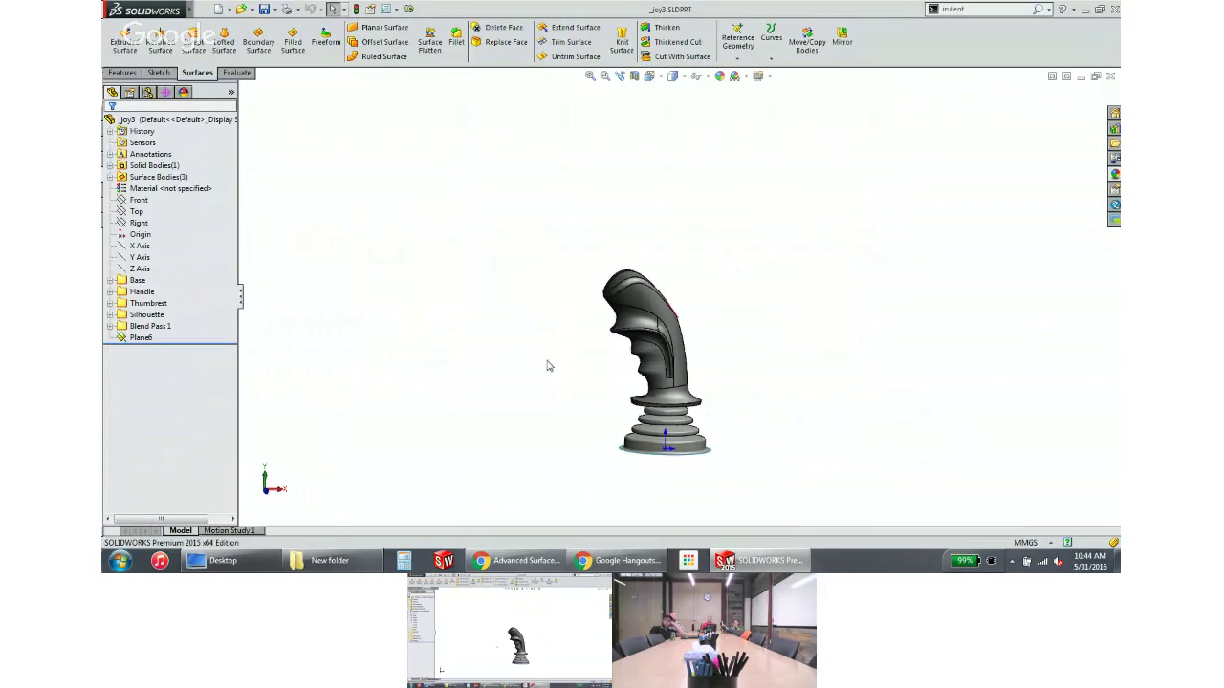
{"action": "middle_click_drag", "start_coordinate": [282, 307], "coordinate": [455, 340]}
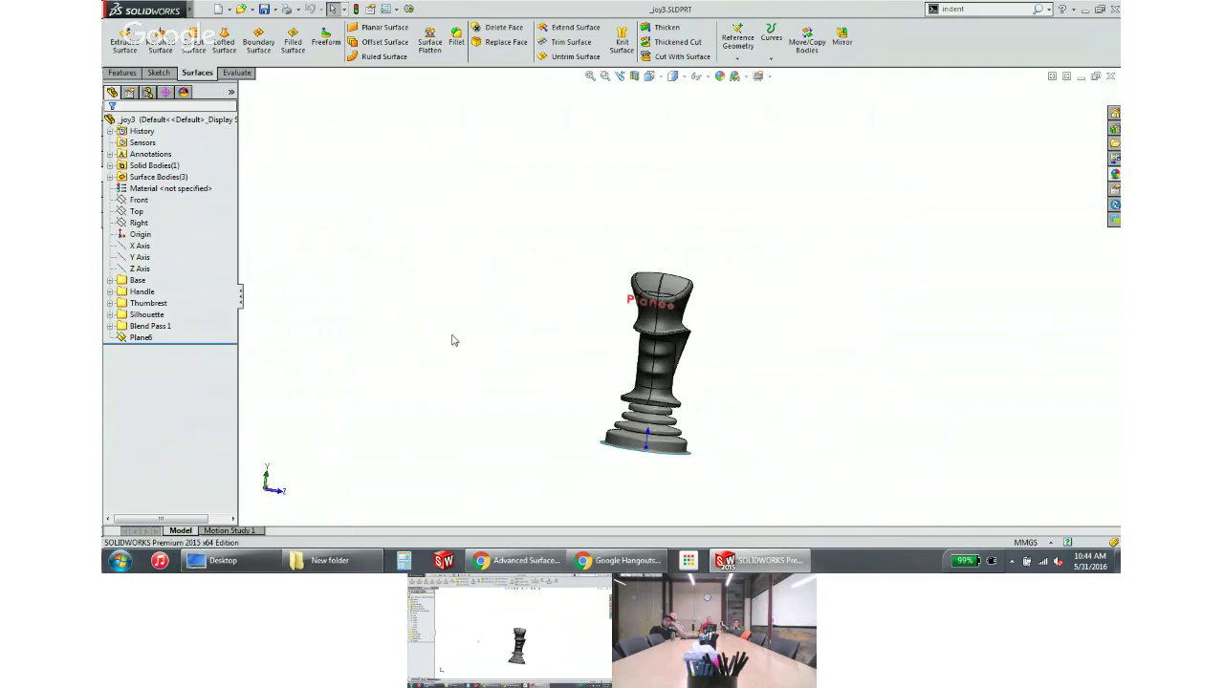
{"action": "middle_click_drag", "start_coordinate": [454, 340], "coordinate": [355, 320]}
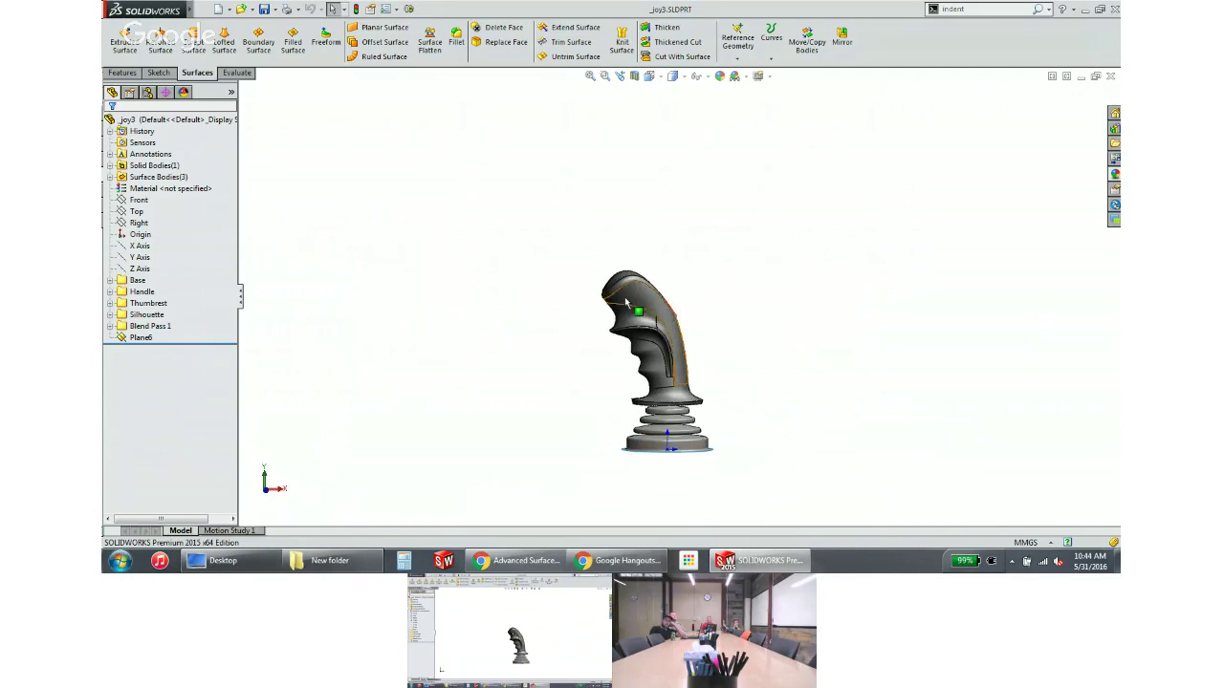
{"action": "scroll", "coordinate": [694, 415], "scroll_direction": "down", "scroll_amount": 3}
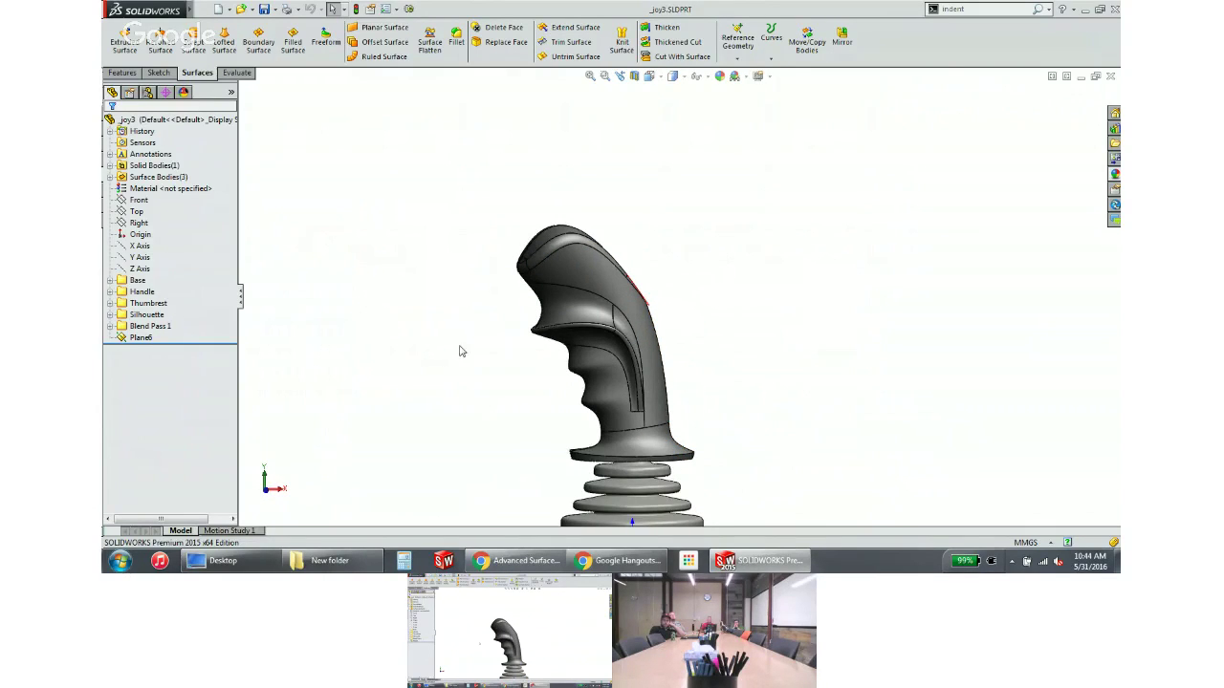
{"action": "middle_click_drag", "start_coordinate": [562, 350], "coordinate": [492, 337]}
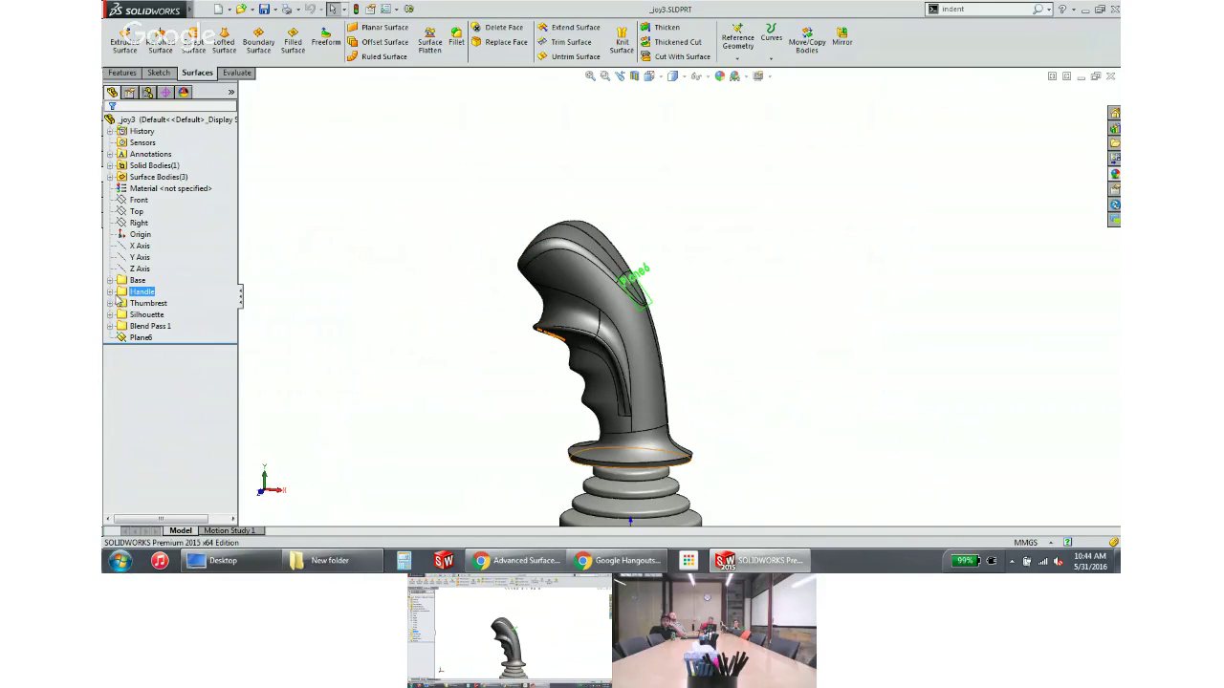
Expand the Handle folder and roll the feature history back to just after the Base folder
{"action": "left_click", "coordinate": [110, 292]}
{"action": "left_click", "coordinate": [174, 417]}
{"action": "left_click_drag", "start_coordinate": [208, 494], "coordinate": [212, 277]}
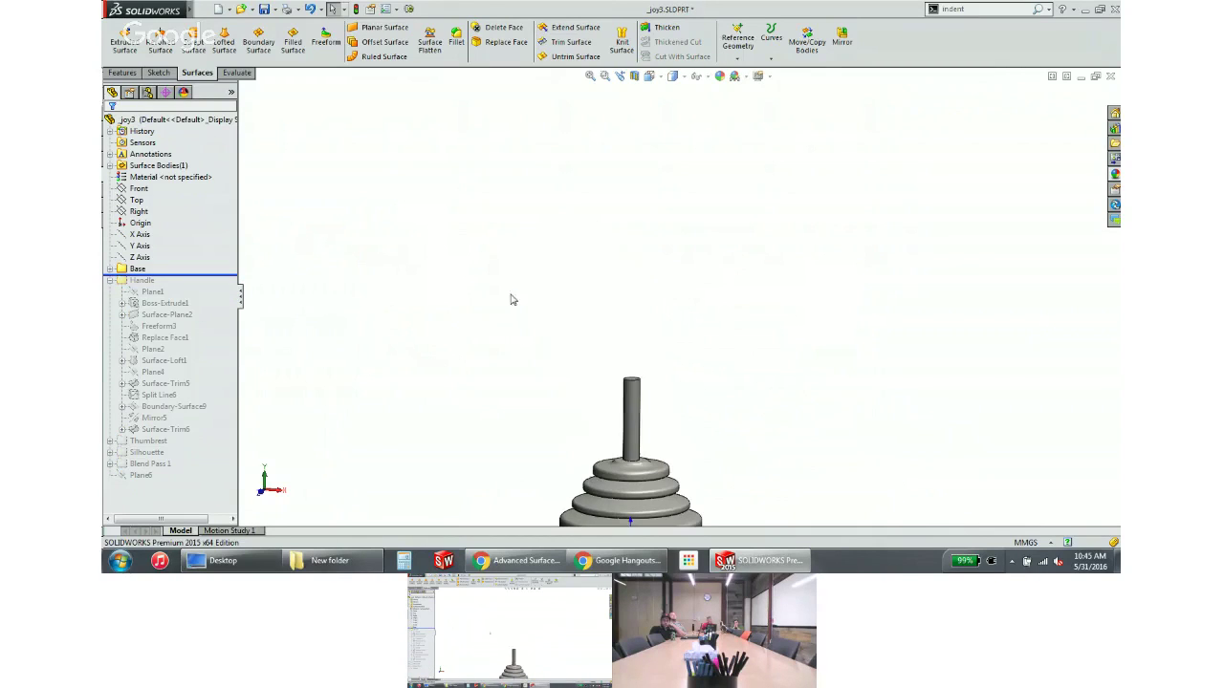
{"action": "scroll", "coordinate": [516, 301], "scroll_direction": "down", "scroll_amount": 3}
{"action": "scroll", "coordinate": [666, 417], "scroll_direction": "up", "scroll_amount": 4}
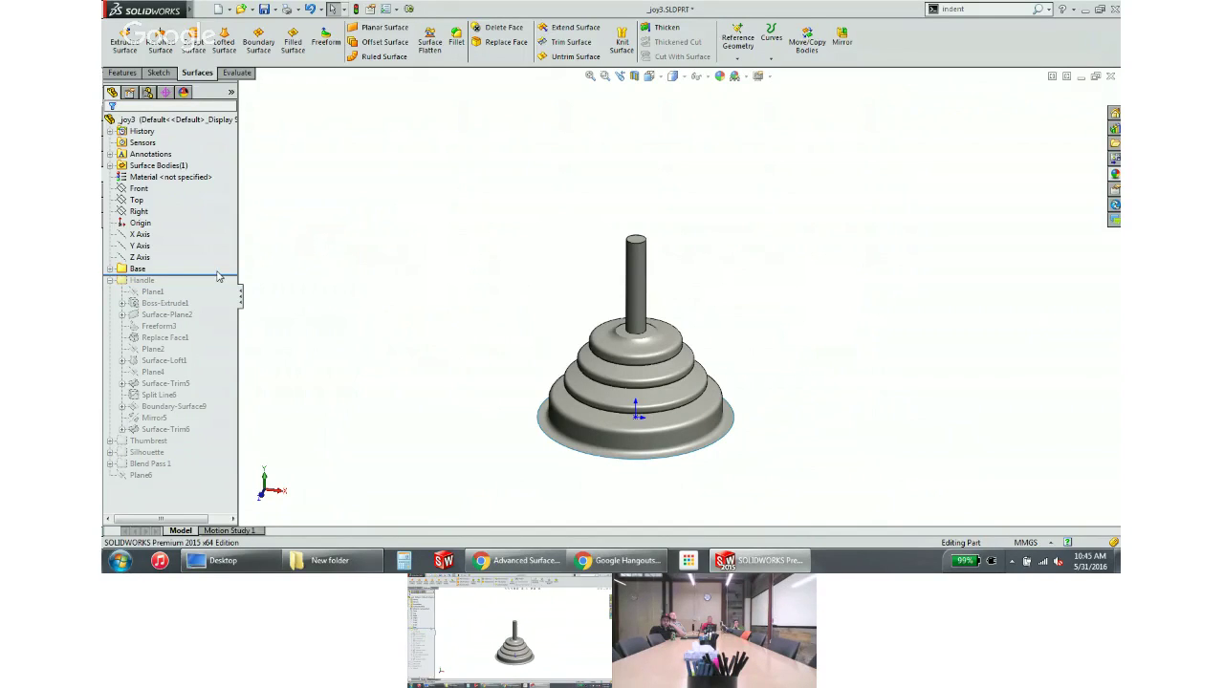
Roll the feature history forward past Boss-Extrude1 and Surface-Plane2, stopping just before Freeform3
{"action": "left_click_drag", "start_coordinate": [224, 276], "coordinate": [225, 309]}
{"action": "middle_click_drag", "start_coordinate": [573, 352], "coordinate": [602, 340]}
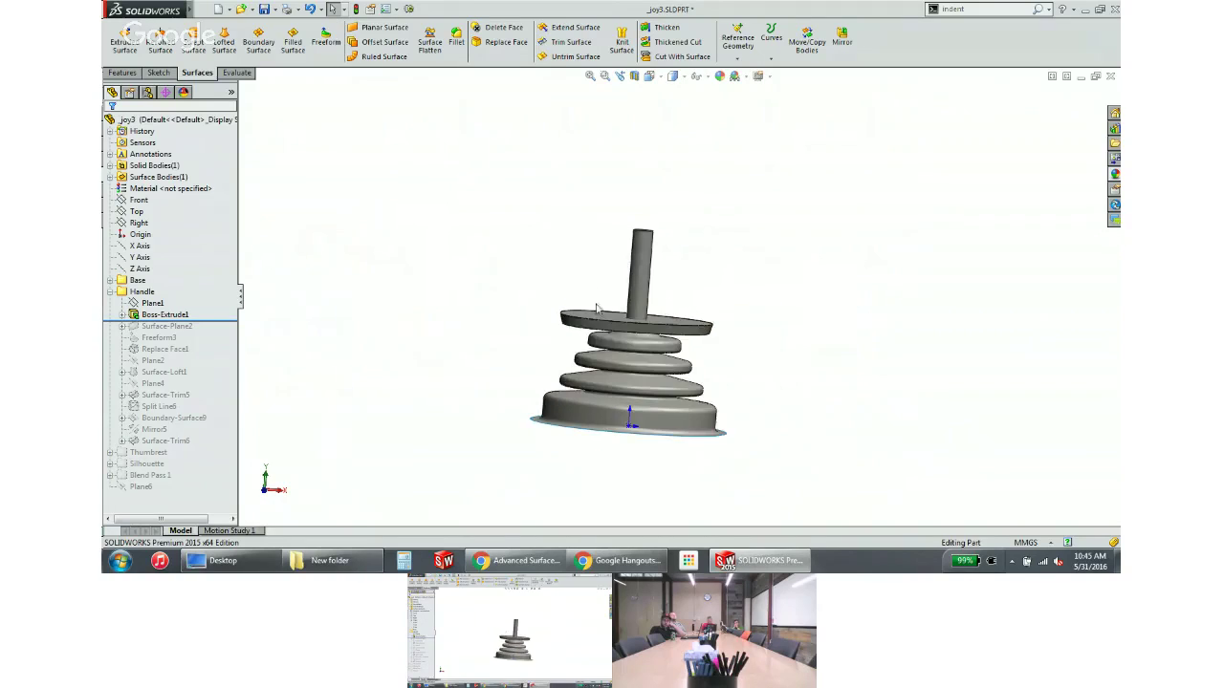
{"action": "scroll", "coordinate": [612, 336], "scroll_direction": "down", "scroll_amount": 3}
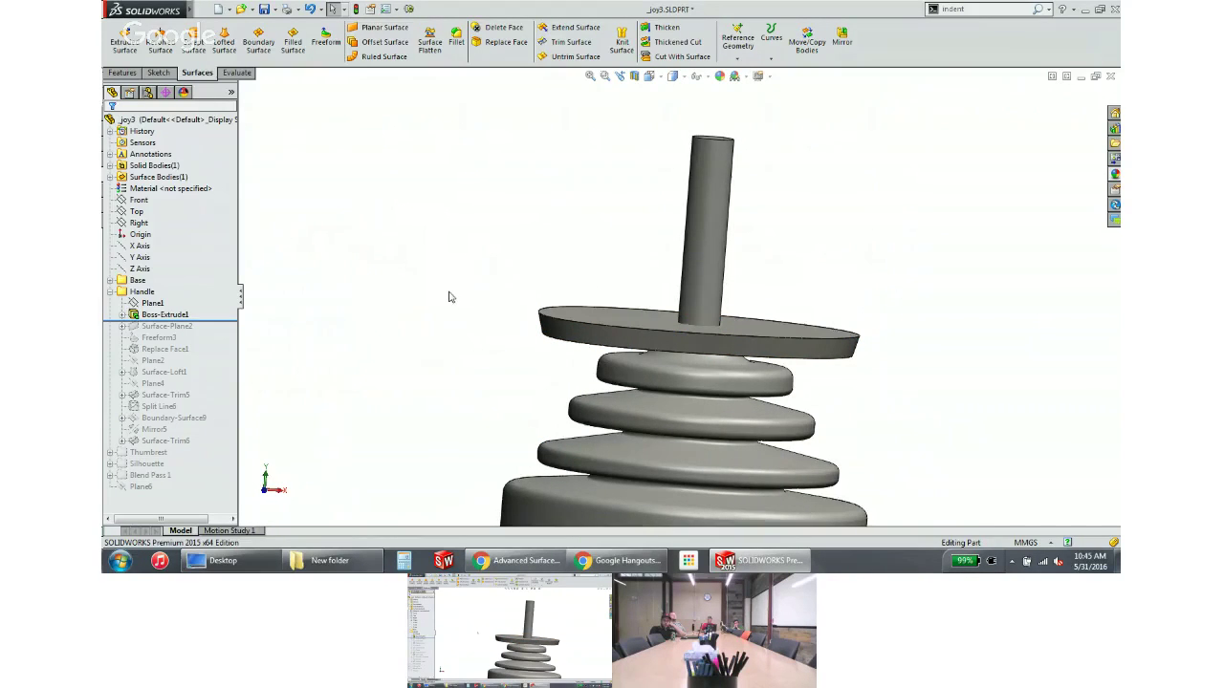
{"action": "middle_click_drag", "start_coordinate": [450, 298], "coordinate": [478, 325]}
{"action": "left_click_drag", "start_coordinate": [225, 321], "coordinate": [228, 333]}
{"action": "scroll", "coordinate": [364, 309], "scroll_direction": "up", "scroll_amount": 3}
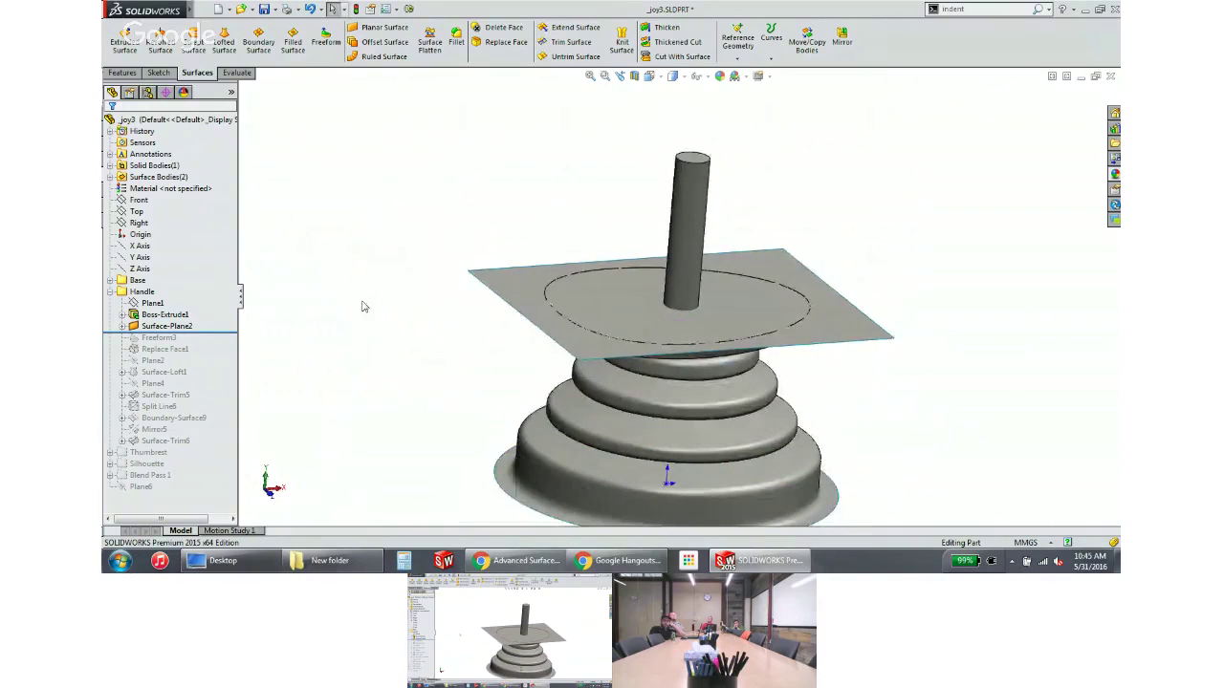
{"action": "scroll", "coordinate": [361, 305], "scroll_direction": "up", "scroll_amount": 2}
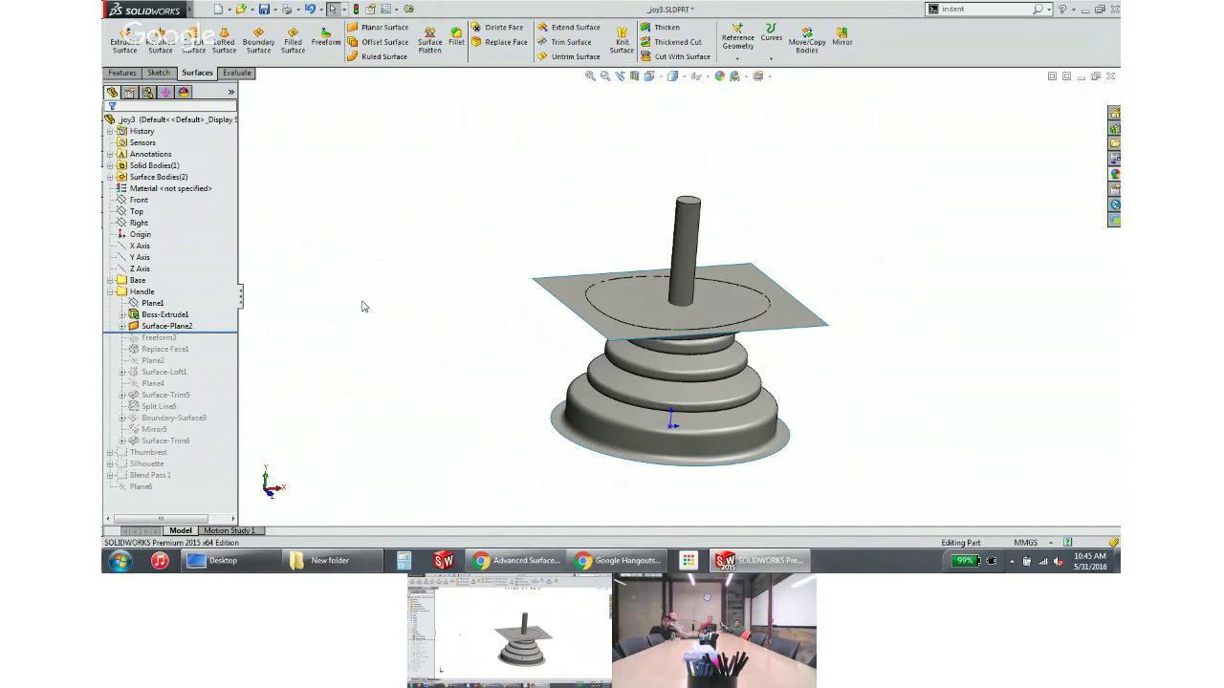
Start a Freeform on the planar surface around the joystick shaft with Direction 1 symmetry enabled
{"action": "left_click", "coordinate": [577, 299]}
{"action": "left_click", "coordinate": [328, 38]}
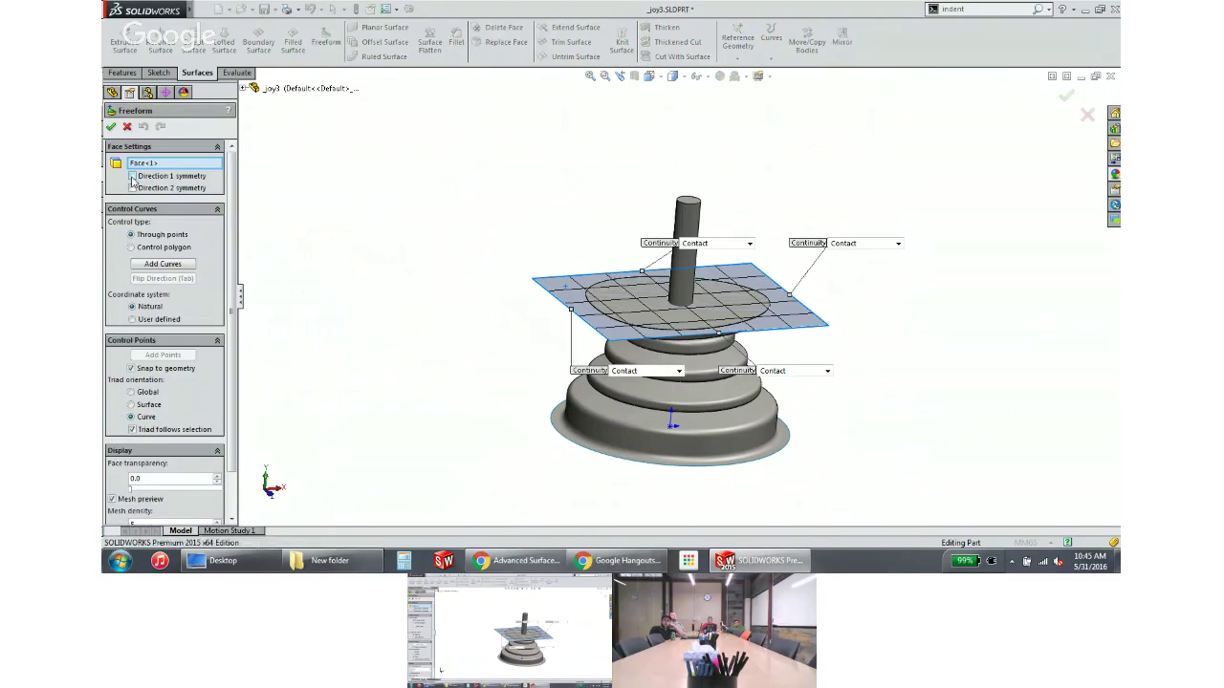
{"action": "left_click", "coordinate": [133, 177]}
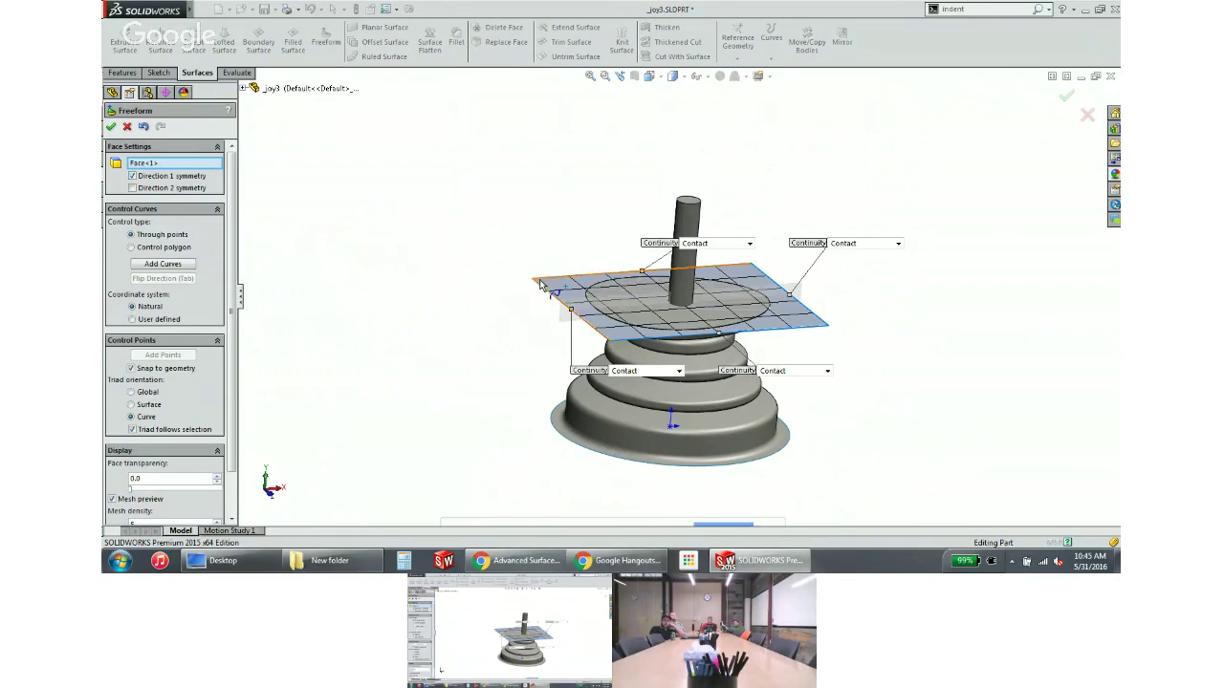
{"action": "mouse_move", "coordinate": [574, 297]}
{"action": "middle_mouse_down"}
{"action": "mouse_move", "coordinate": [602, 232]}
{"action": "mouse_move", "coordinate": [559, 281]}
{"action": "middle_mouse_up"}
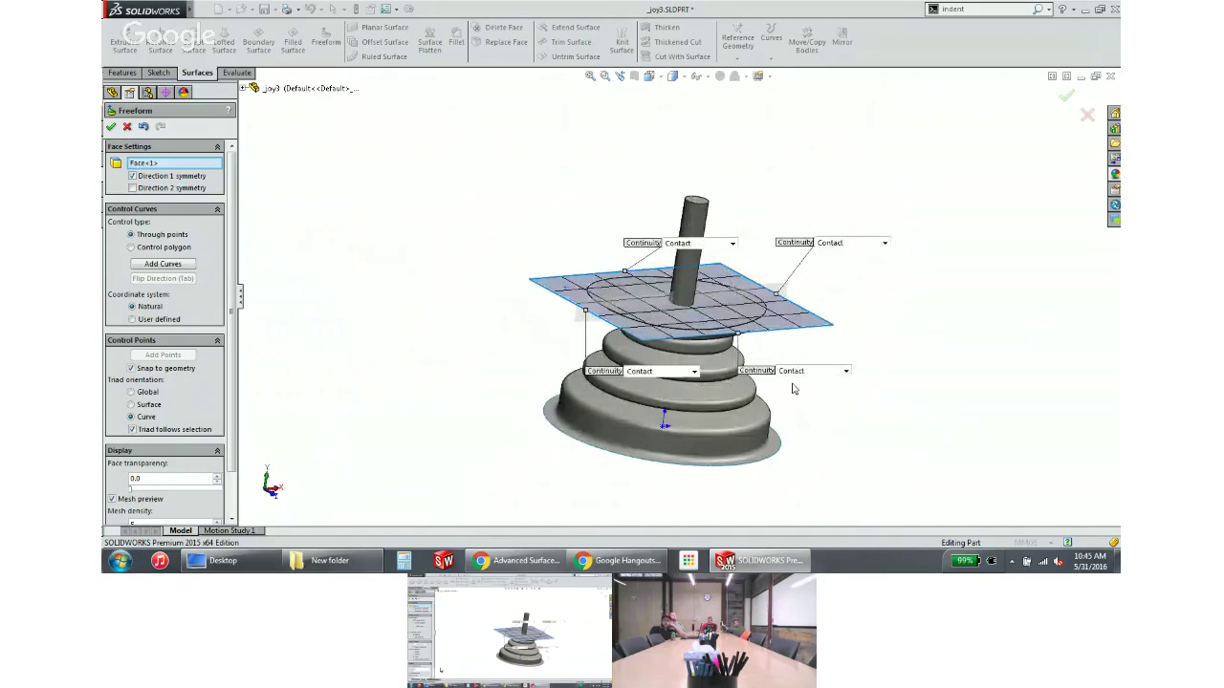
Make the two symmetric side edges Moveable and shift a control point by about -4.26 mm and 2.58 mm
{"action": "left_click", "coordinate": [717, 244]}
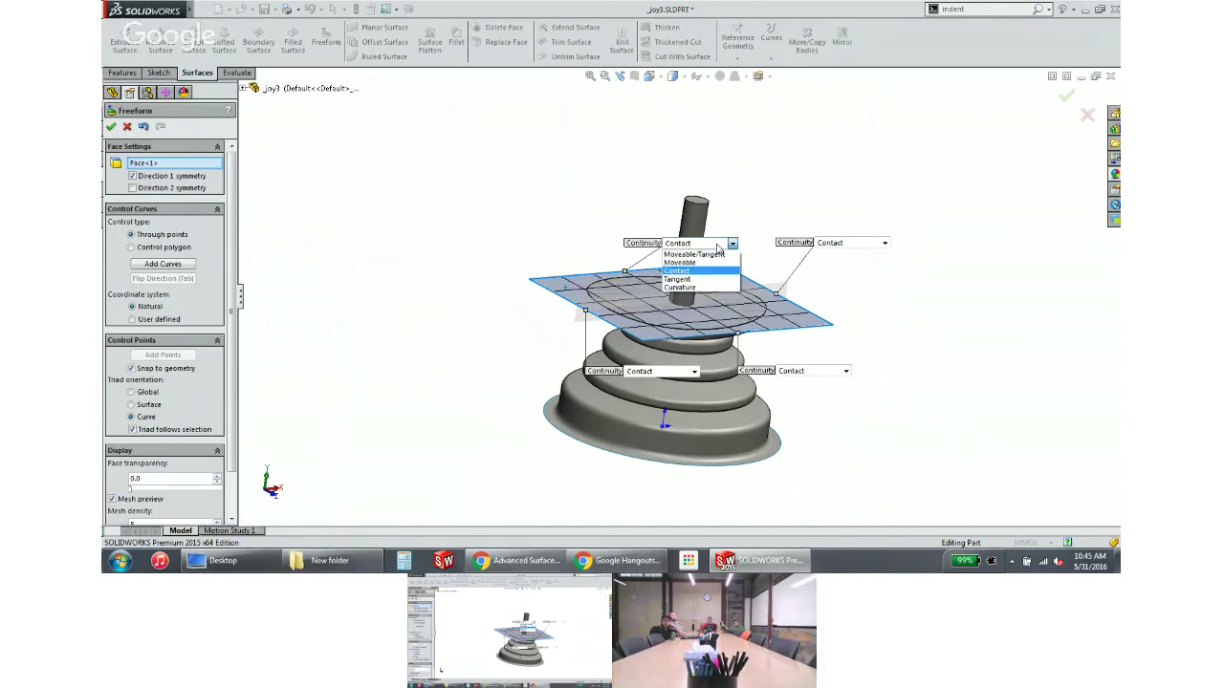
{"action": "left_click", "coordinate": [709, 263]}
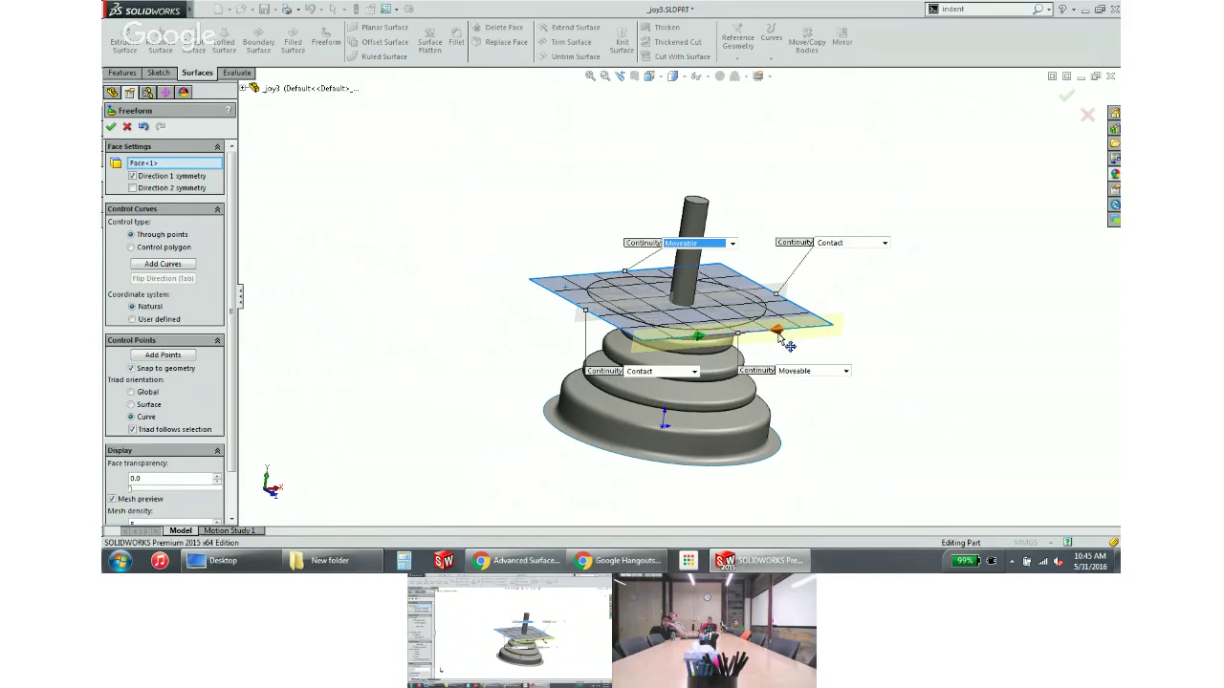
{"action": "left_click_drag", "start_coordinate": [780, 338], "coordinate": [708, 342]}
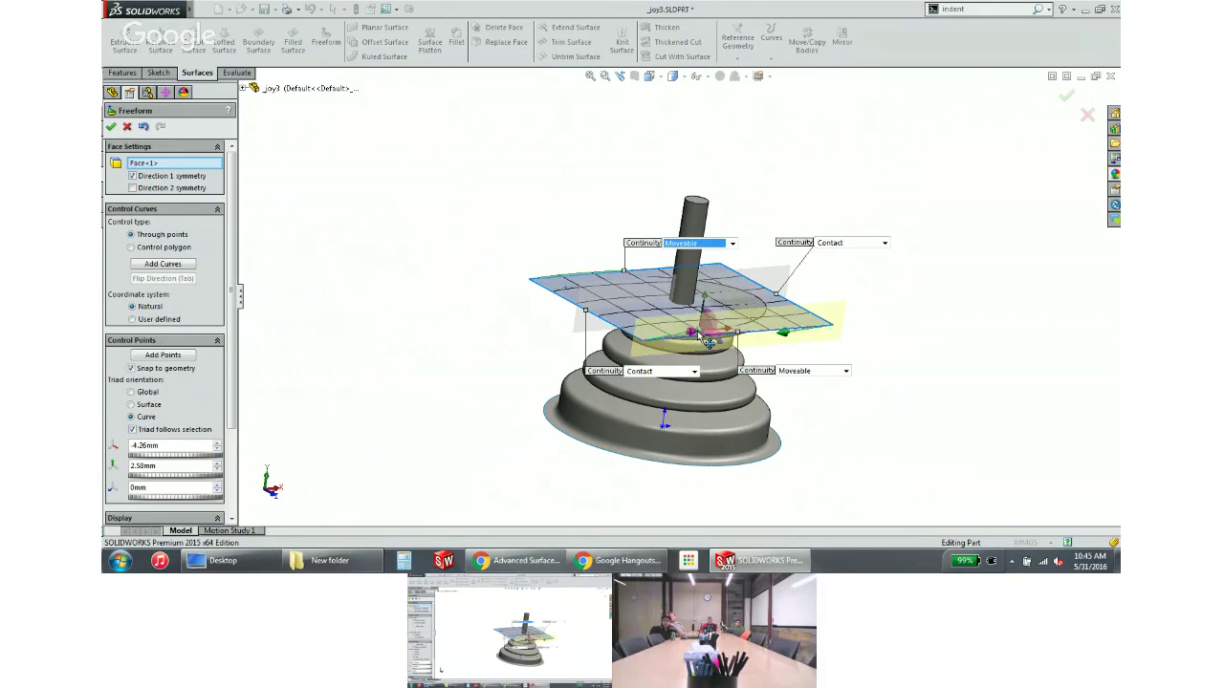
{"action": "left_click", "coordinate": [496, 323]}
Set the continuity of the surface's two remaining end edges to Moveable
{"action": "left_click", "coordinate": [656, 373]}
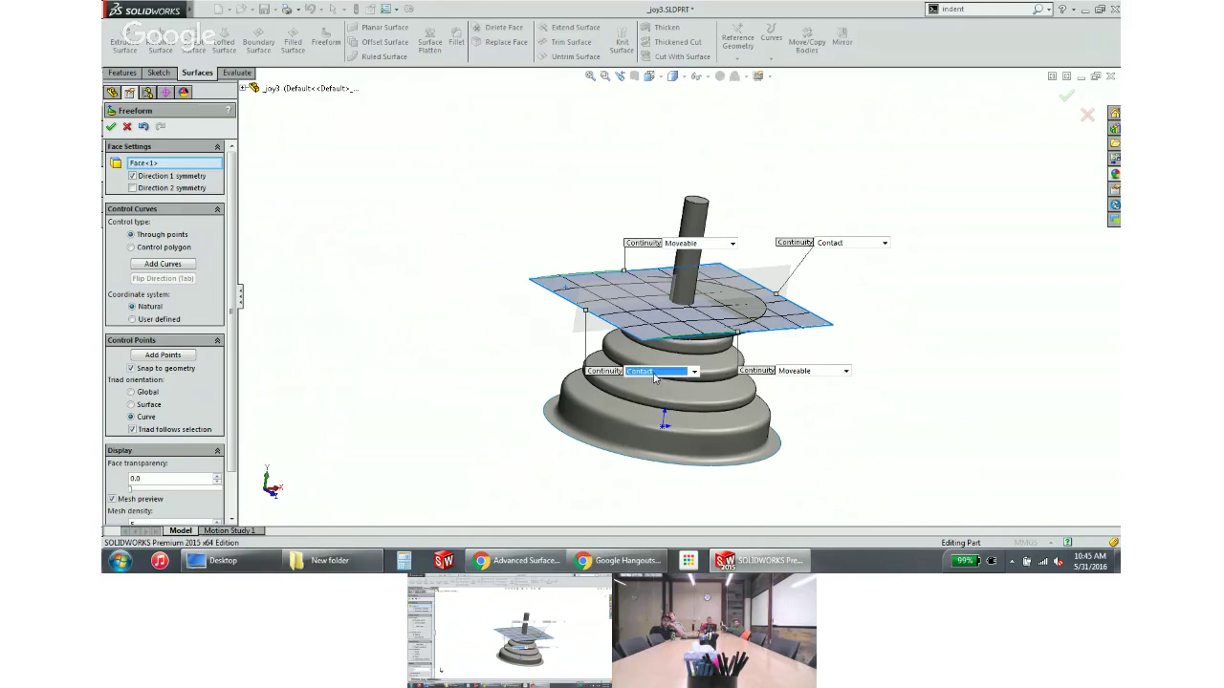
{"action": "left_click", "coordinate": [658, 394]}
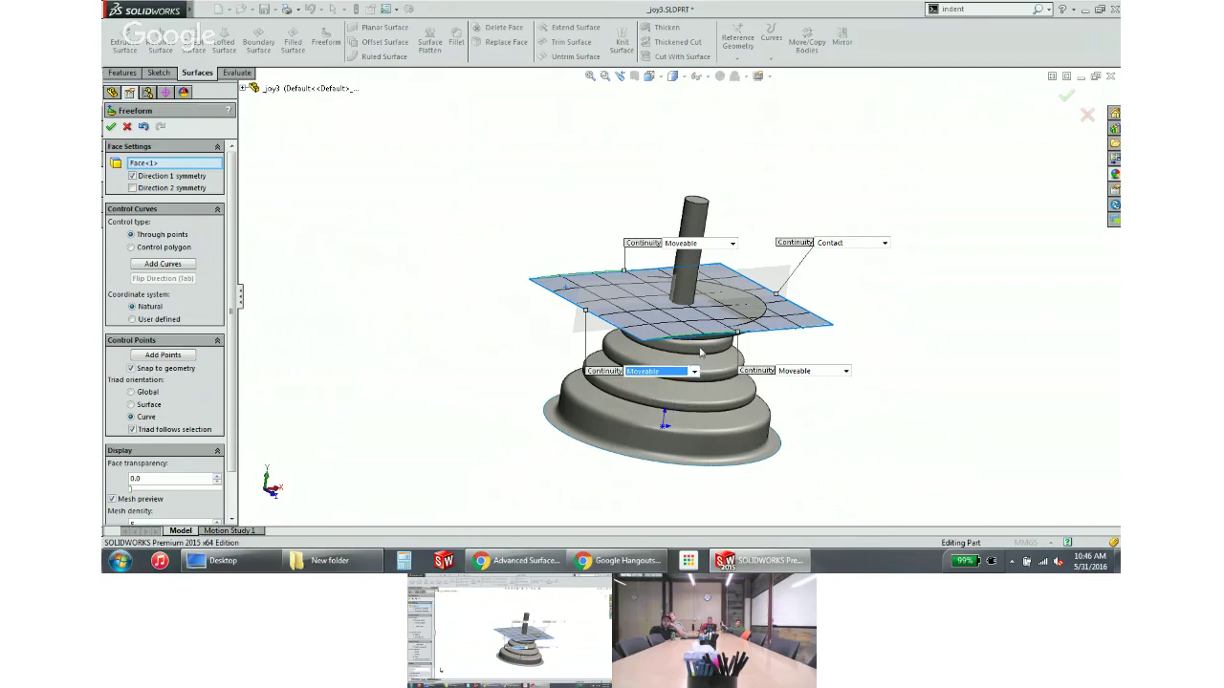
{"action": "left_click", "coordinate": [843, 244]}
{"action": "left_click", "coordinate": [848, 264]}
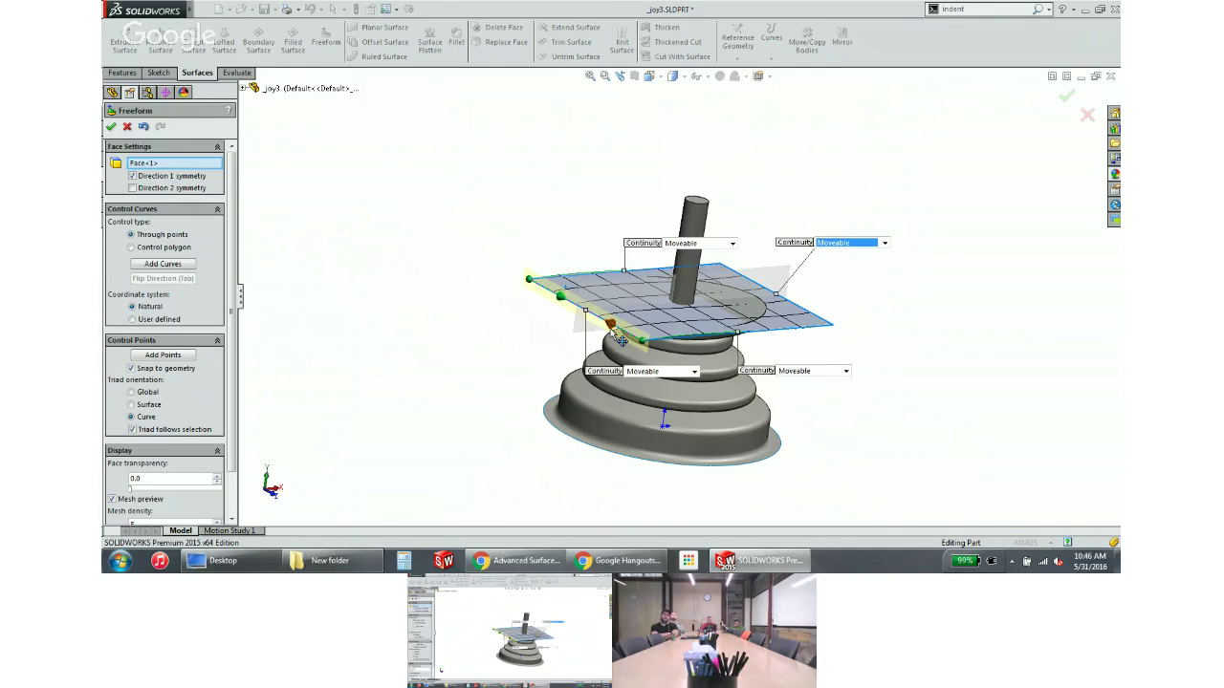
Reposition an inner control point on the -X end edge of the freeform surface slightly
{"action": "left_click", "coordinate": [574, 306]}
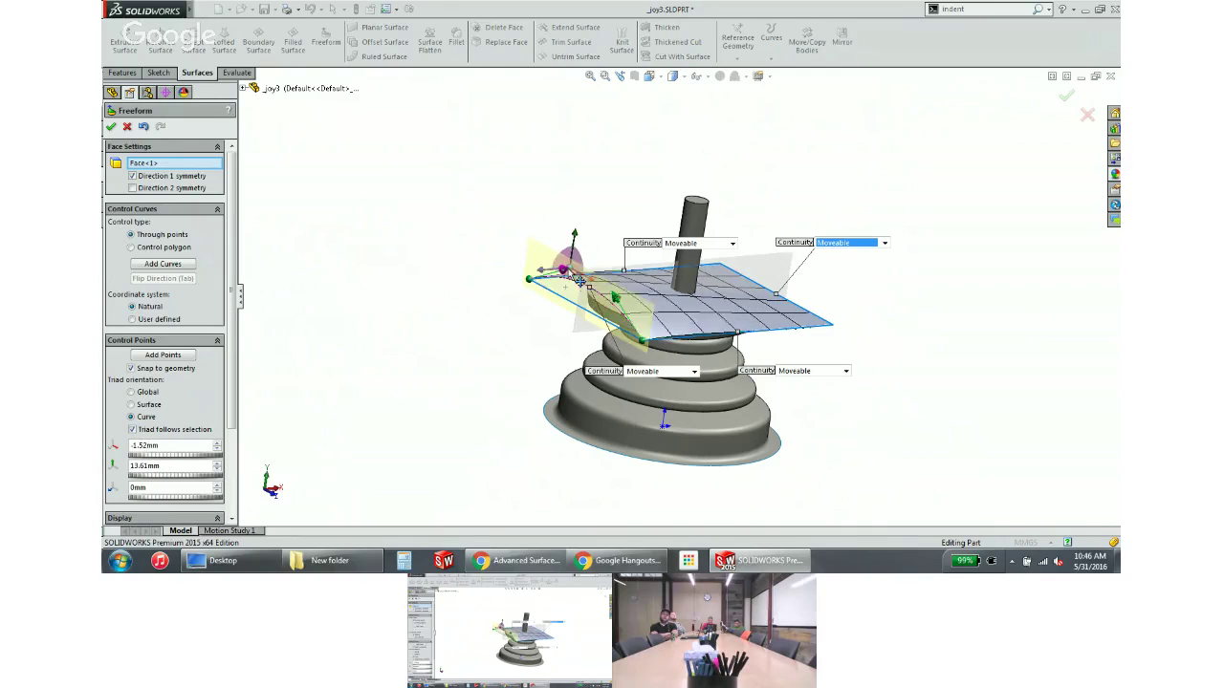
{"action": "left_click_drag", "start_coordinate": [574, 323], "coordinate": [578, 309]}
{"action": "left_click", "coordinate": [537, 344]}
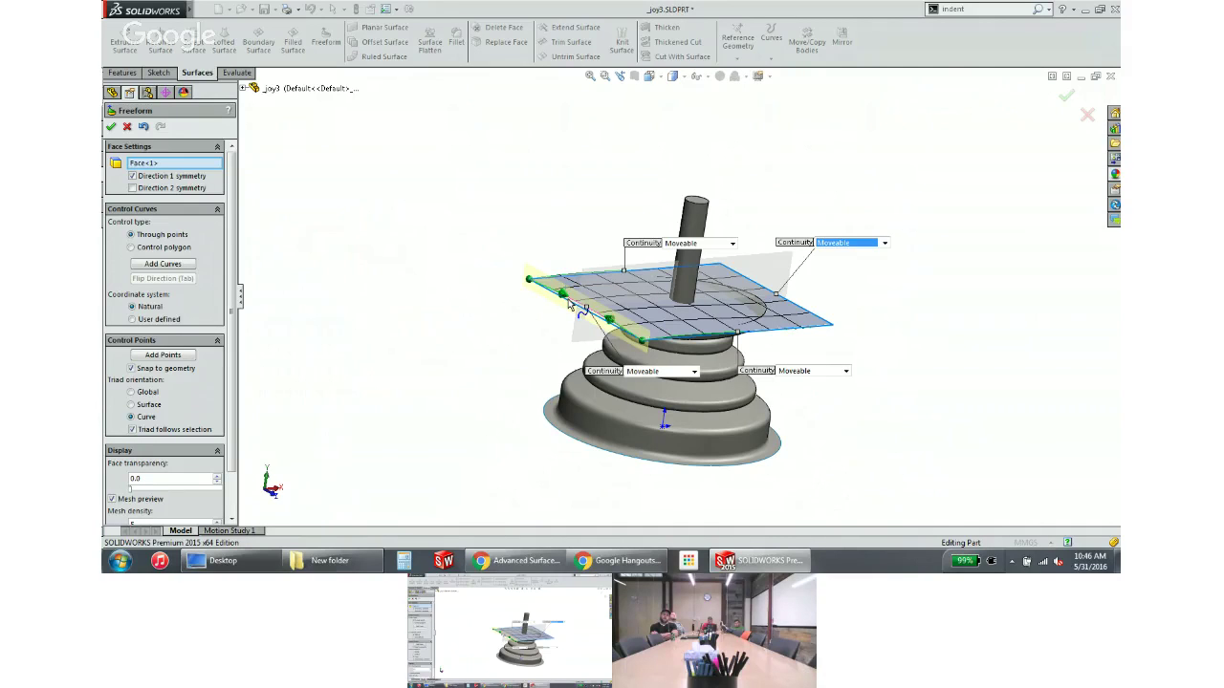
Select all control points of the -X end edge and raise the whole edge slightly
{"action": "left_click", "coordinate": [528, 281]}
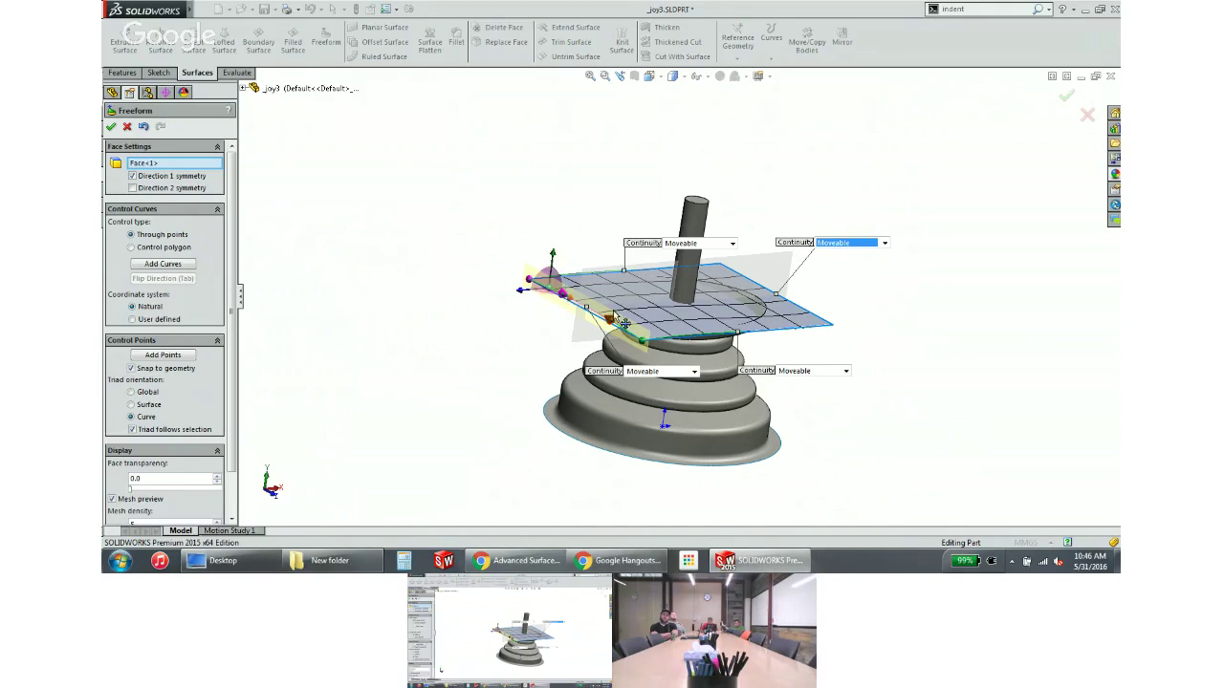
{"action": "left_click", "coordinate": [587, 288]}
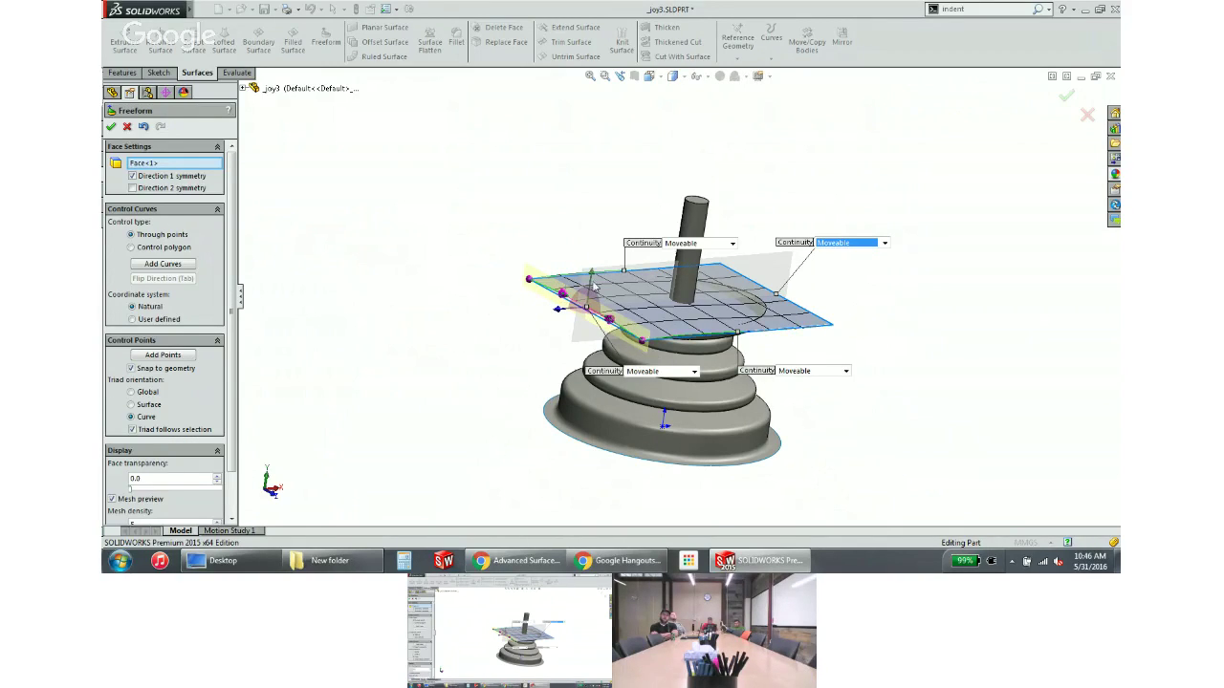
{"action": "mouse_move", "coordinate": [598, 286]}
{"action": "left_mouse_down"}
{"action": "mouse_move", "coordinate": [595, 296]}
{"action": "mouse_move", "coordinate": [601, 276]}
{"action": "left_mouse_up"}
Lower a side-edge control point by about 3.53 mm with a 5.95 mm sideways shift, and create the freeform
{"action": "middle_click_drag", "start_coordinate": [478, 292], "coordinate": [868, 339]}
{"action": "scroll", "coordinate": [703, 306], "scroll_direction": "up", "scroll_amount": 3}
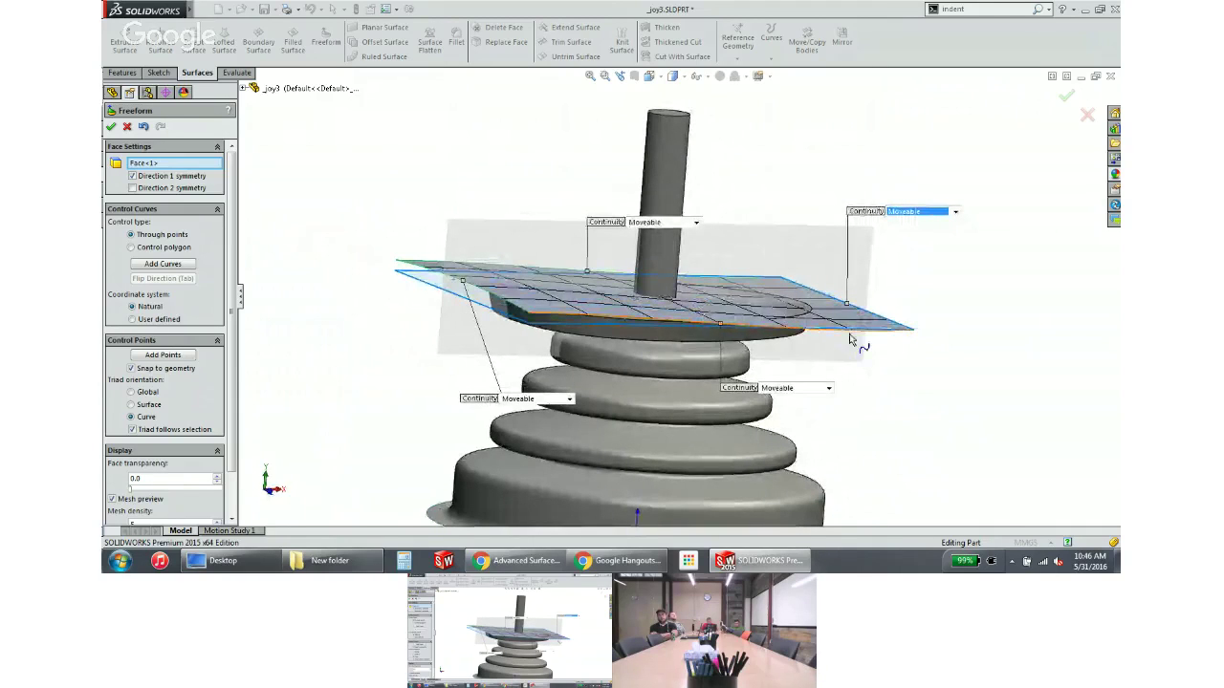
{"action": "left_click_drag", "start_coordinate": [811, 341], "coordinate": [814, 354]}
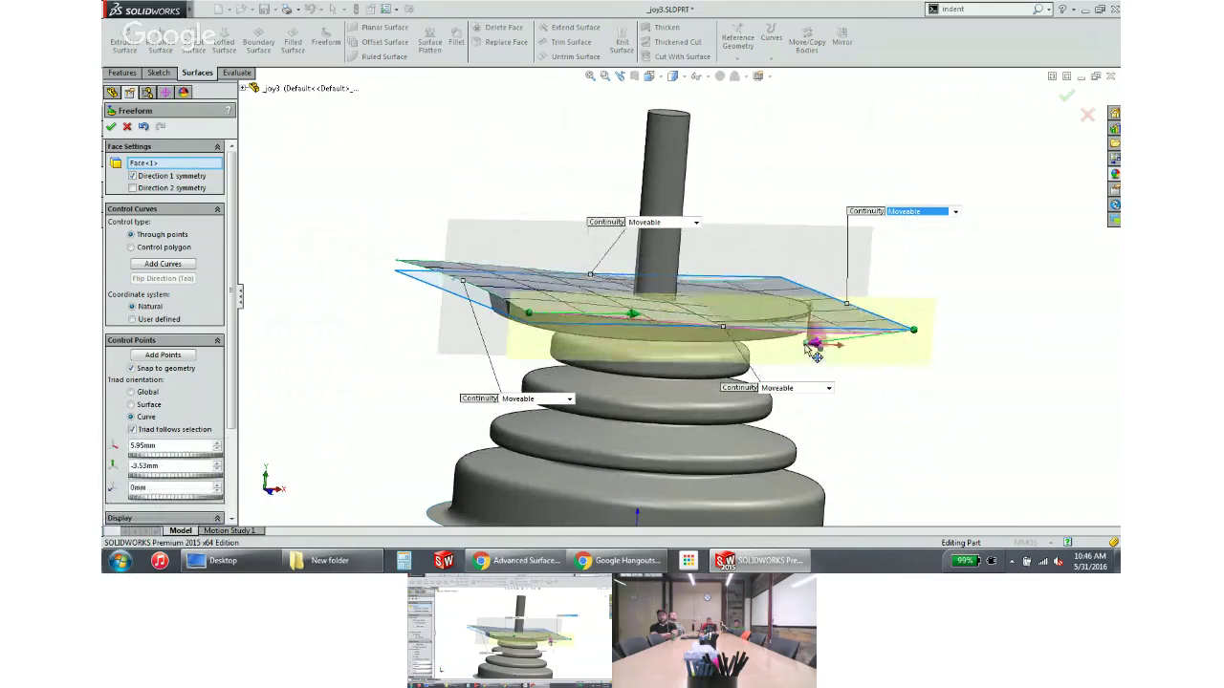
{"action": "left_click", "coordinate": [465, 232]}
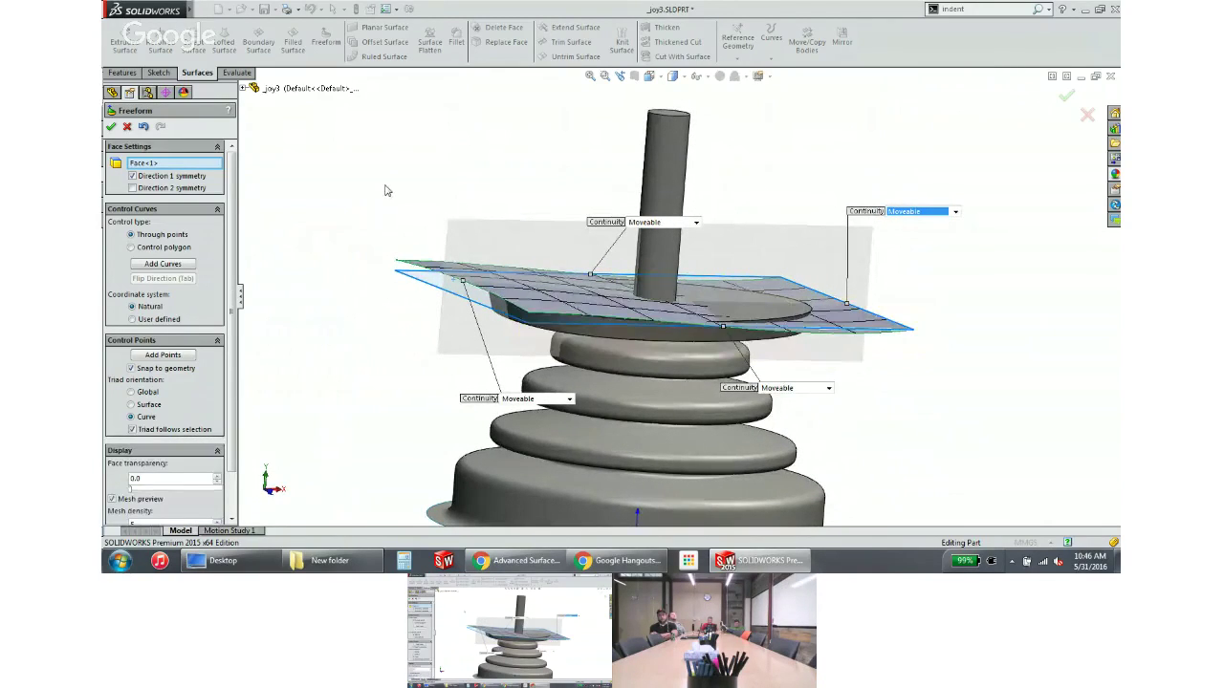
{"action": "key", "text": "f"}
{"action": "left_click", "coordinate": [111, 127]}
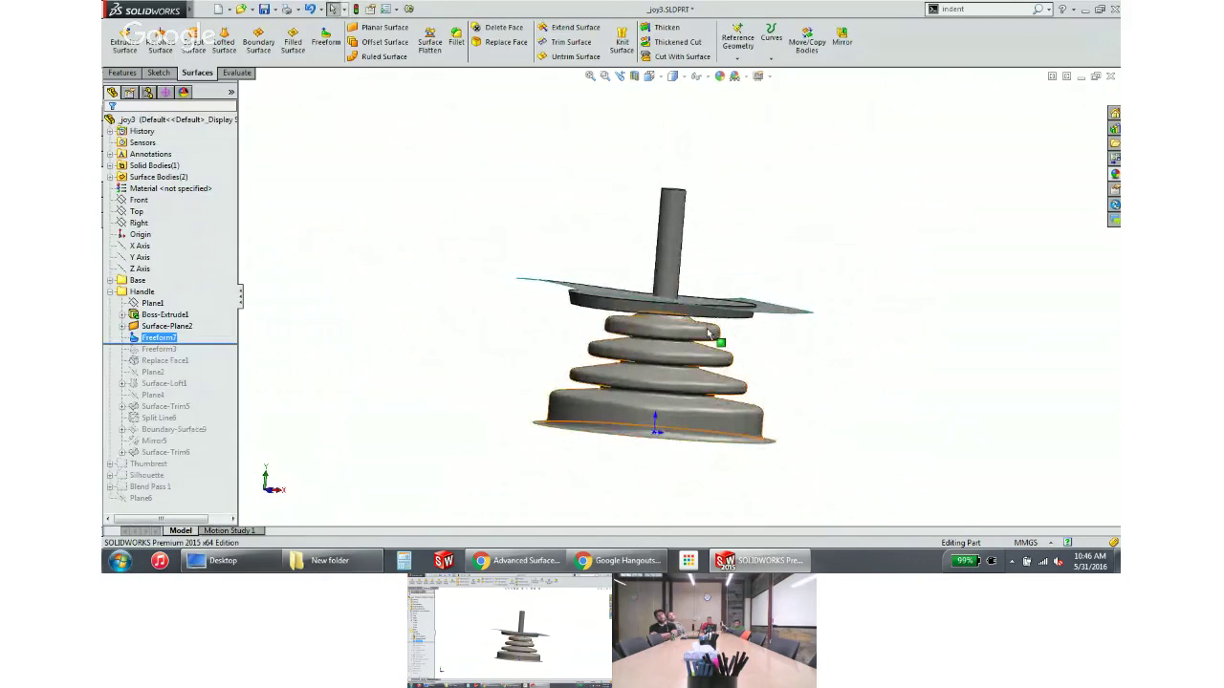
Replace the top face of the disc below the handle shaft with the sculpted freeform surface using Replace Face
{"action": "scroll", "coordinate": [659, 325], "scroll_direction": "down", "scroll_amount": 3}
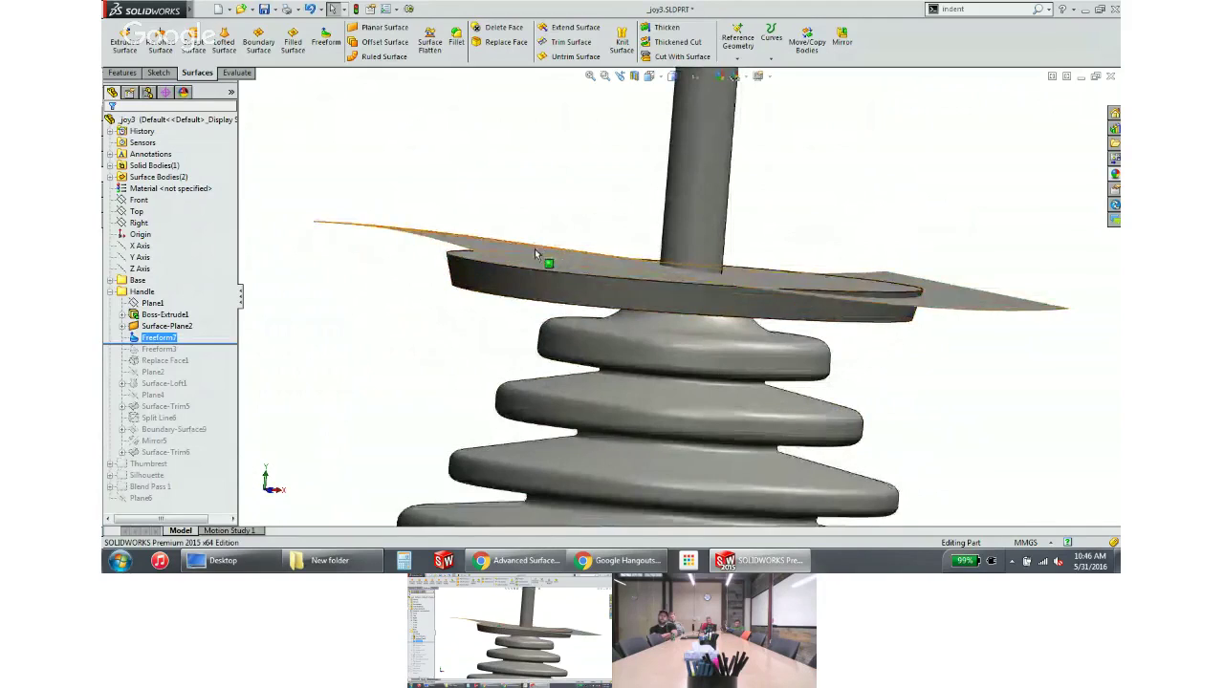
{"action": "left_click", "coordinate": [552, 240]}
{"action": "key", "text": "ctrl+7"}
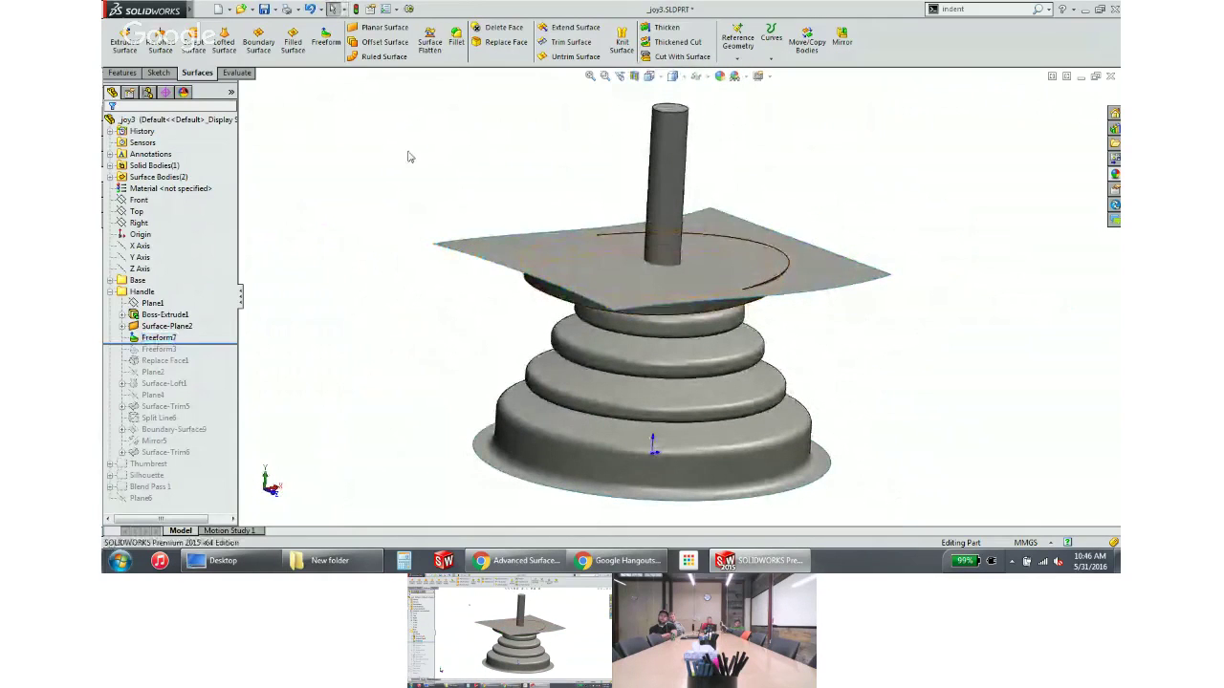
{"action": "left_click", "coordinate": [490, 43]}
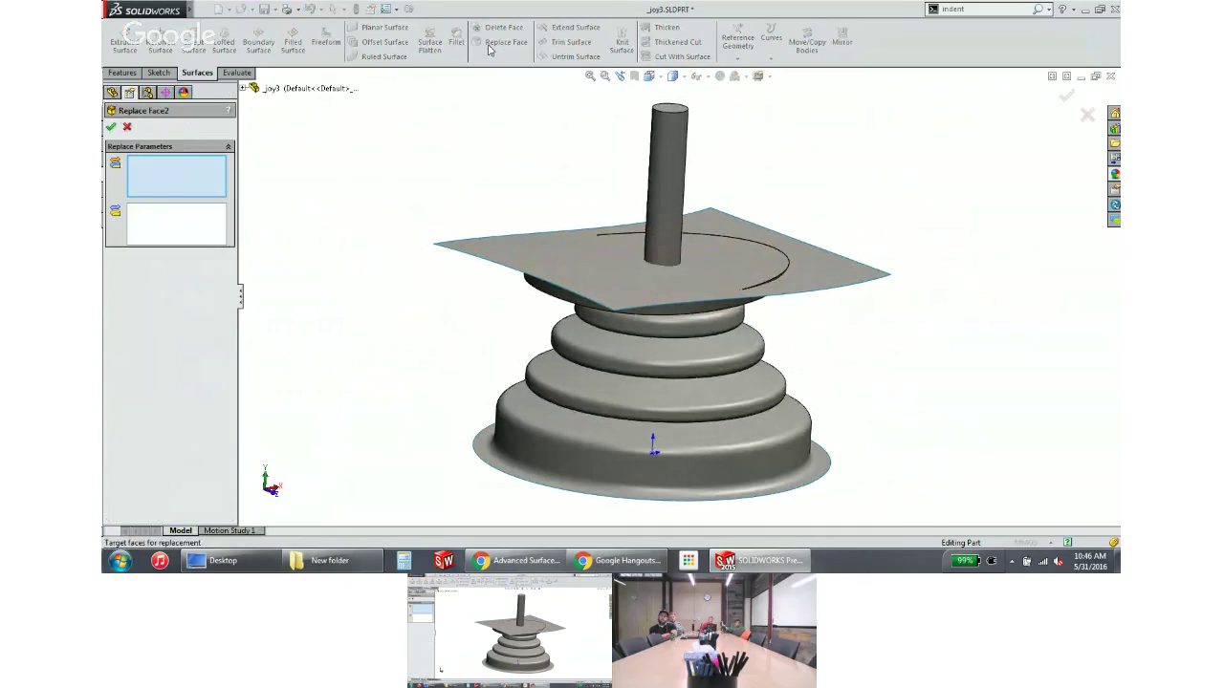
{"action": "left_click", "coordinate": [743, 252]}
{"action": "left_click", "coordinate": [208, 225]}
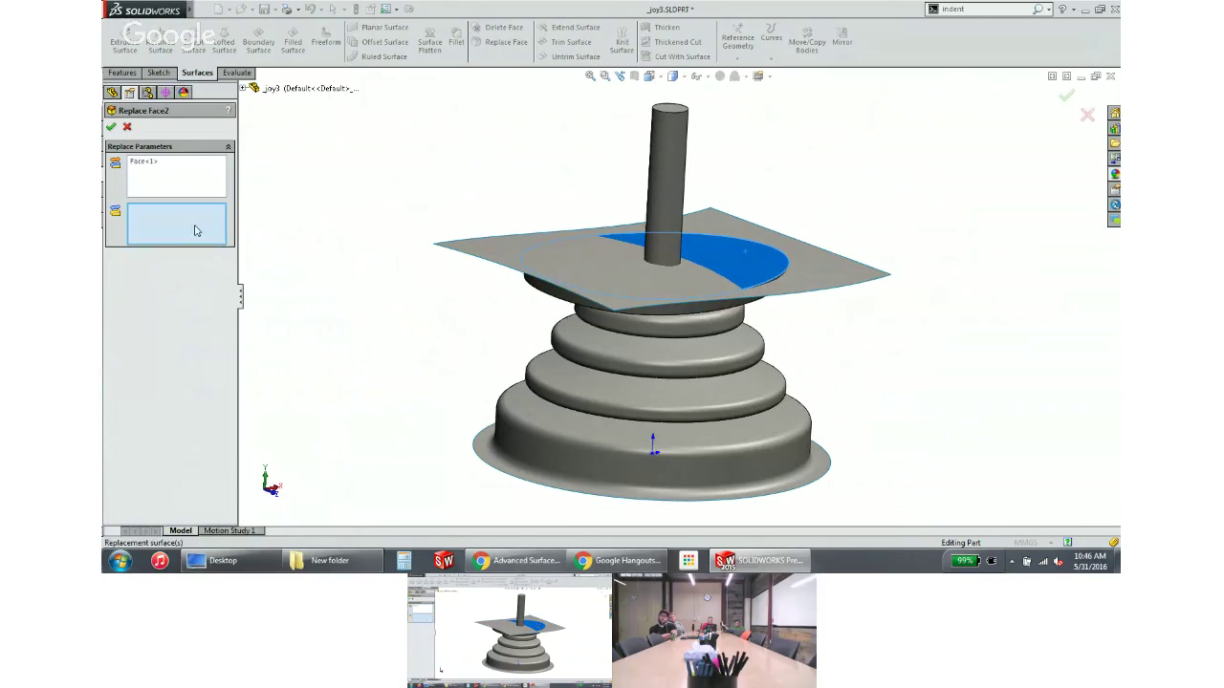
{"action": "left_click", "coordinate": [796, 264]}
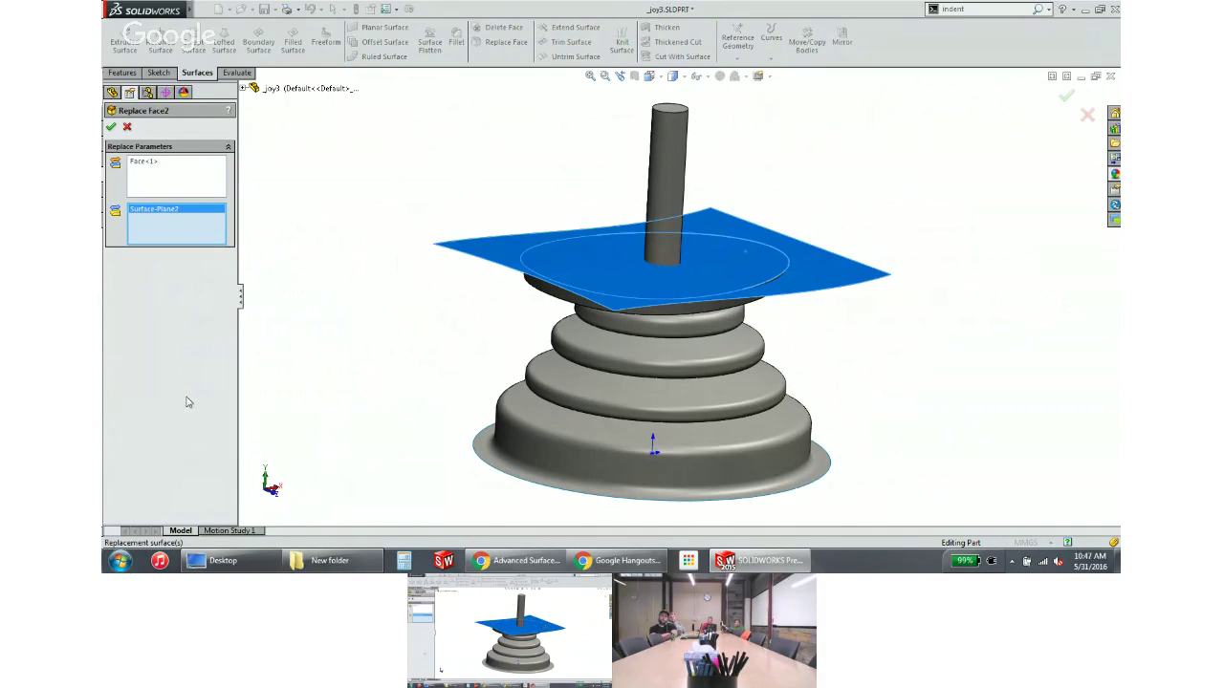
{"action": "left_click", "coordinate": [111, 127]}
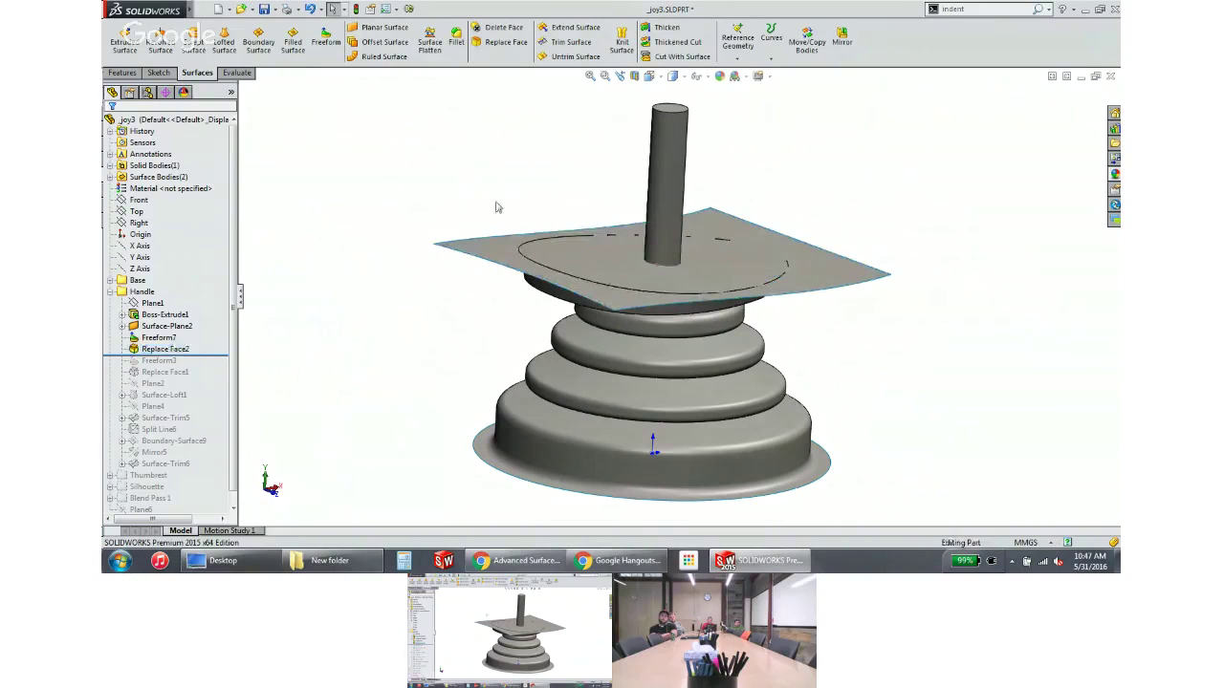
Hide the freeform surface body and inspect the disc's replaced top face from the side
{"action": "left_click", "coordinate": [495, 258]}
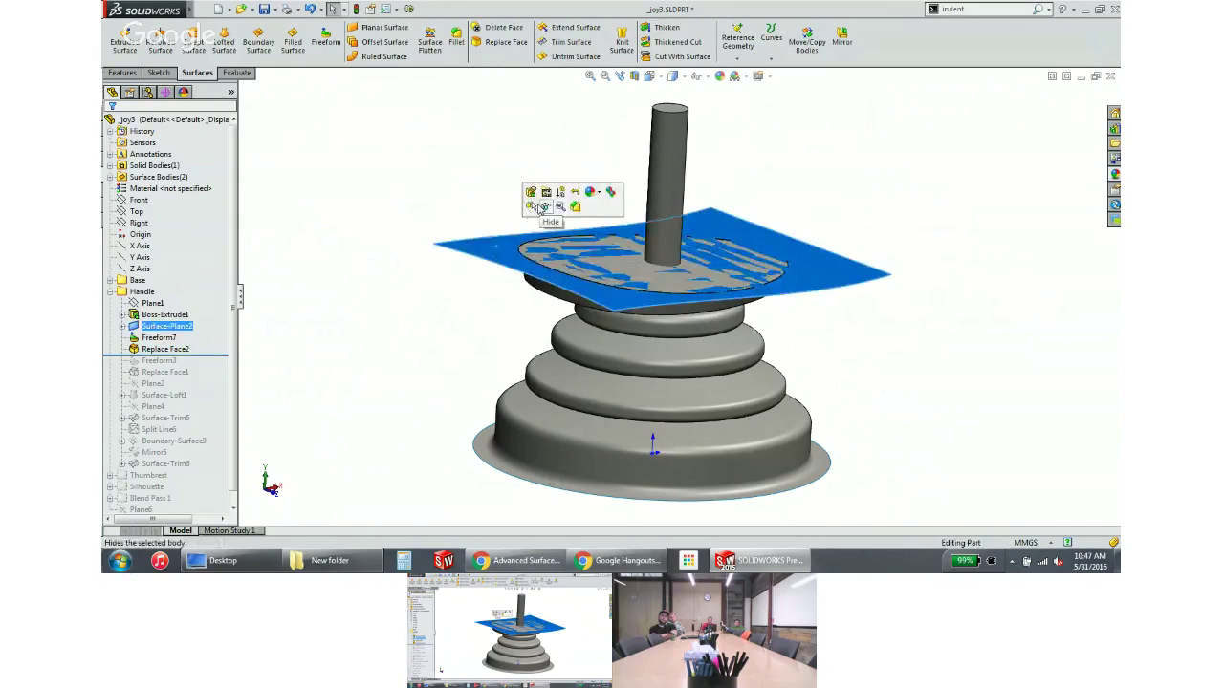
{"action": "left_click", "coordinate": [544, 197]}
{"action": "middle_click_drag", "start_coordinate": [526, 263], "coordinate": [497, 234]}
{"action": "middle_click_drag", "start_coordinate": [477, 222], "coordinate": [489, 240]}
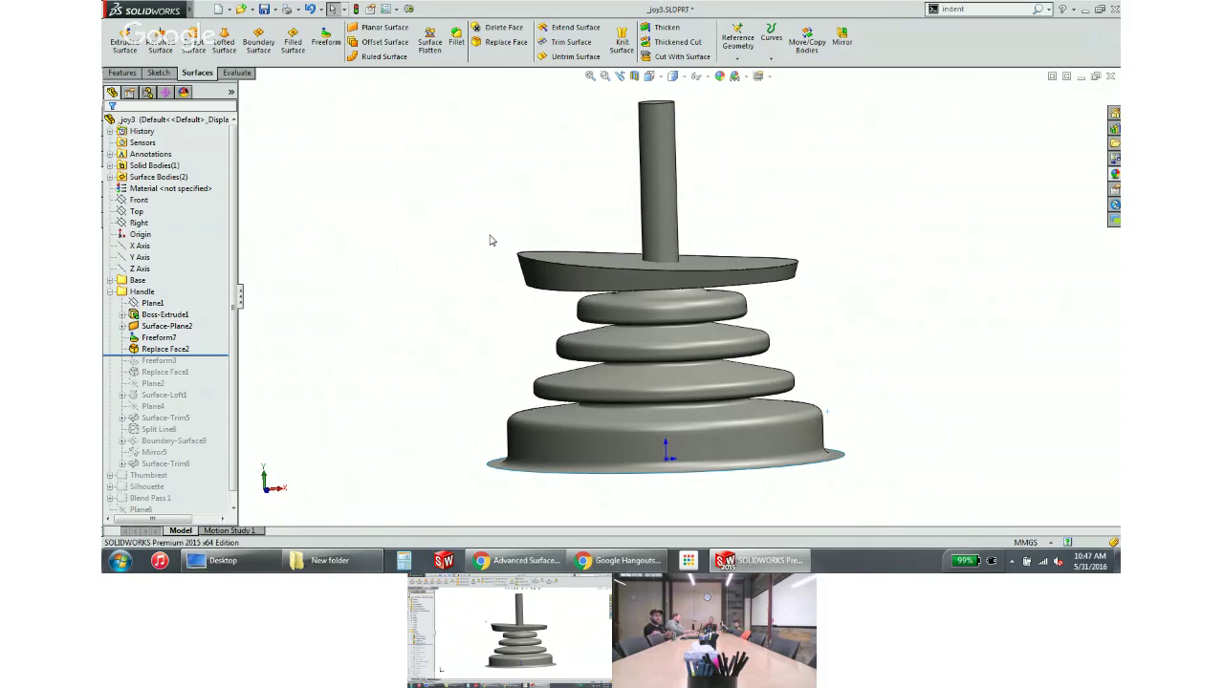
Delete the Freeform7 and Replace Face2 features from the Handle folder
{"action": "left_click", "coordinate": [148, 340]}
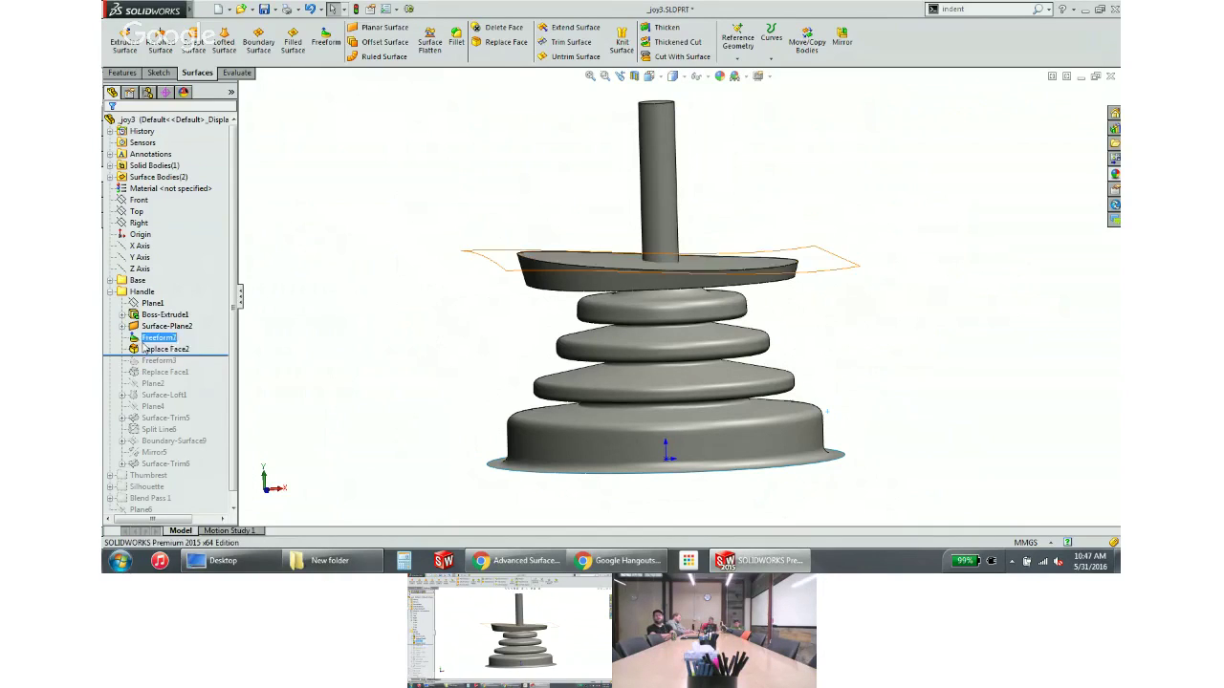
{"action": "left_click", "coordinate": [148, 350]}
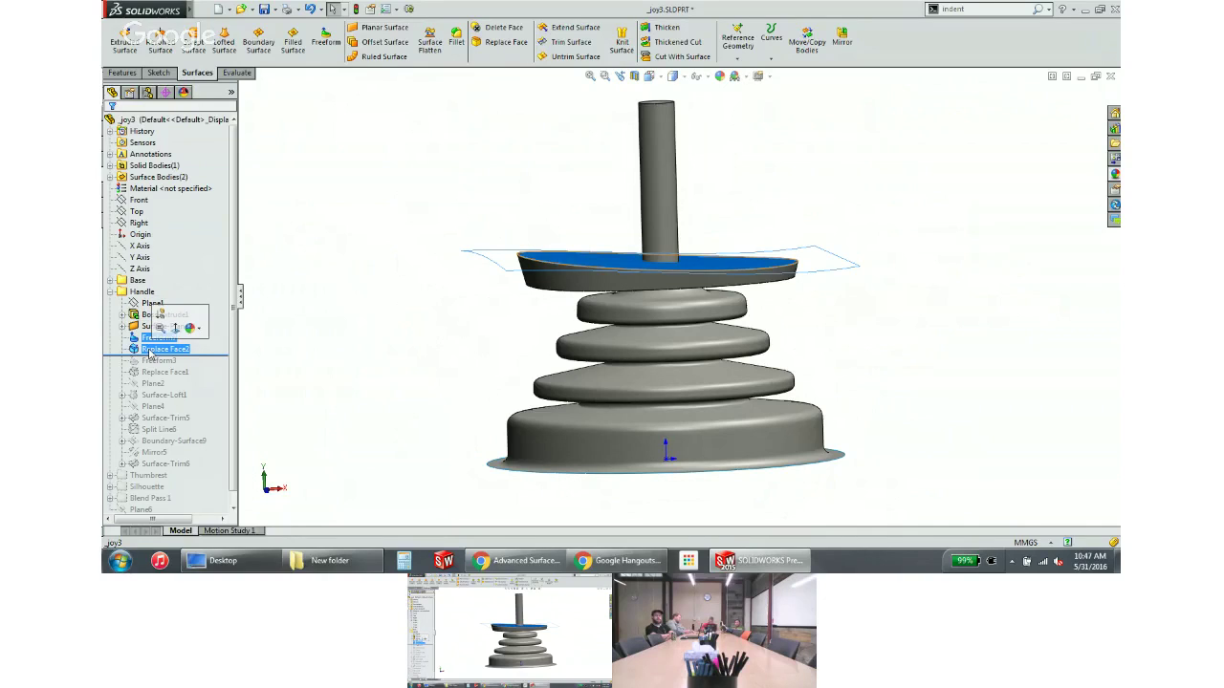
{"action": "key", "text": "Delete"}
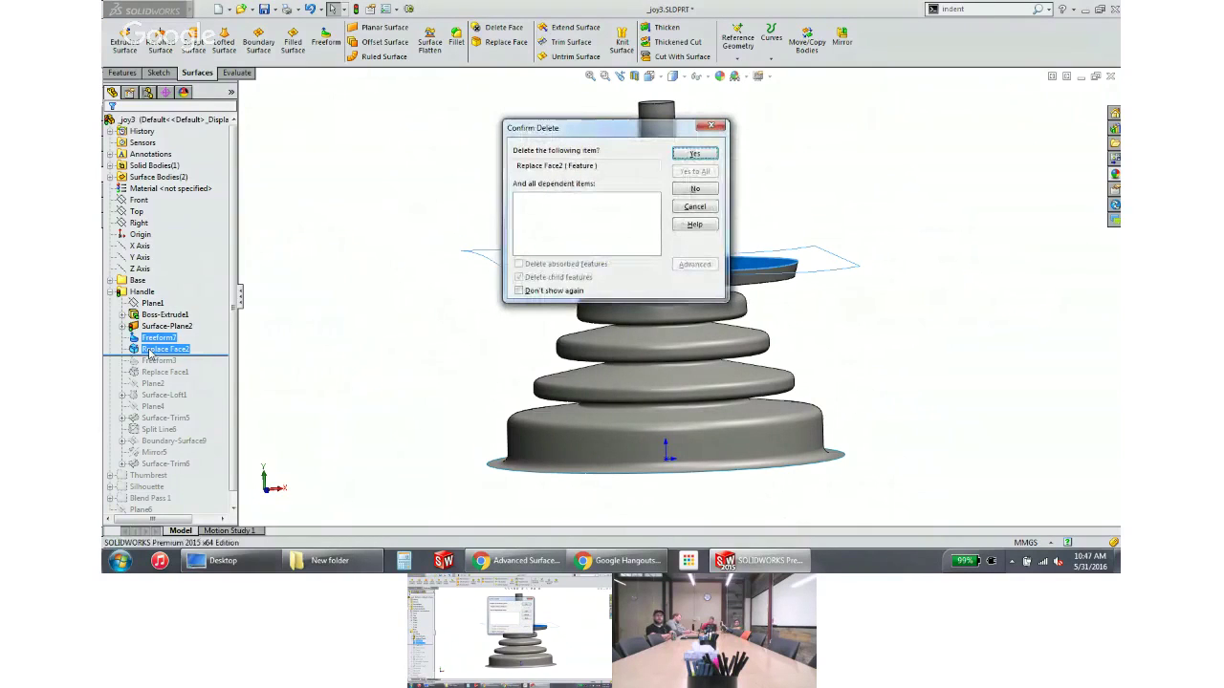
{"action": "left_click", "coordinate": [694, 154]}
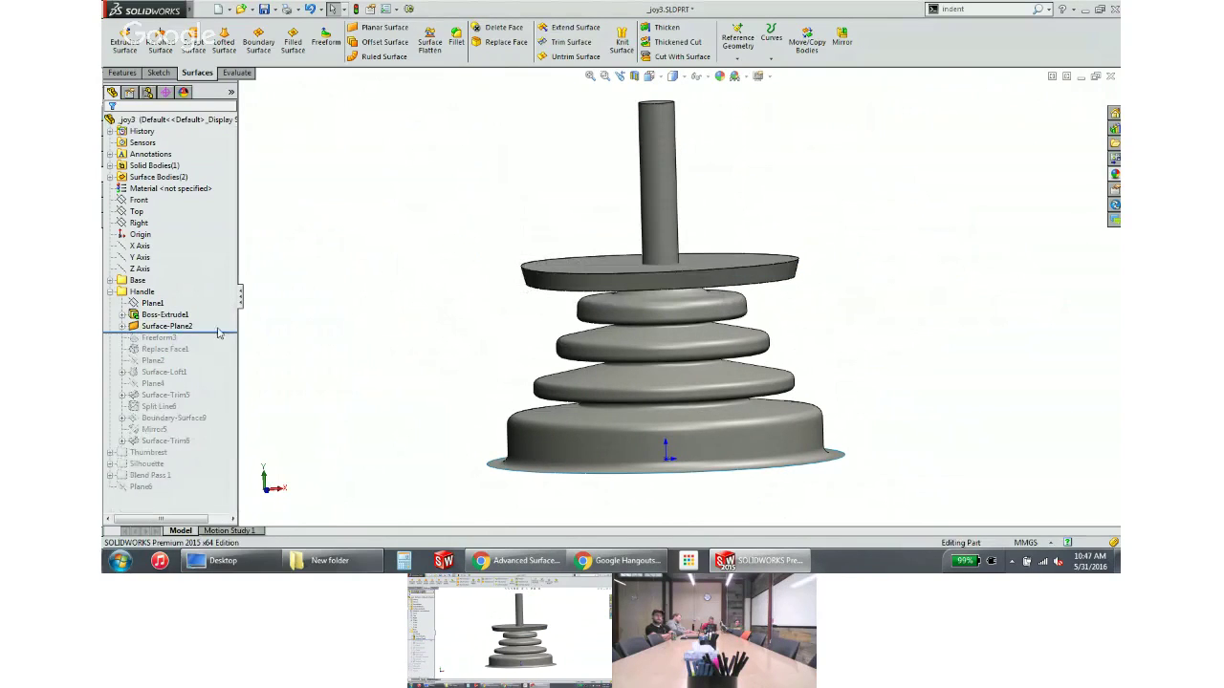
Roll the history forward to just after Surface-Loft1 and inspect the lofted handle surface
{"action": "left_click_drag", "start_coordinate": [218, 332], "coordinate": [214, 378]}
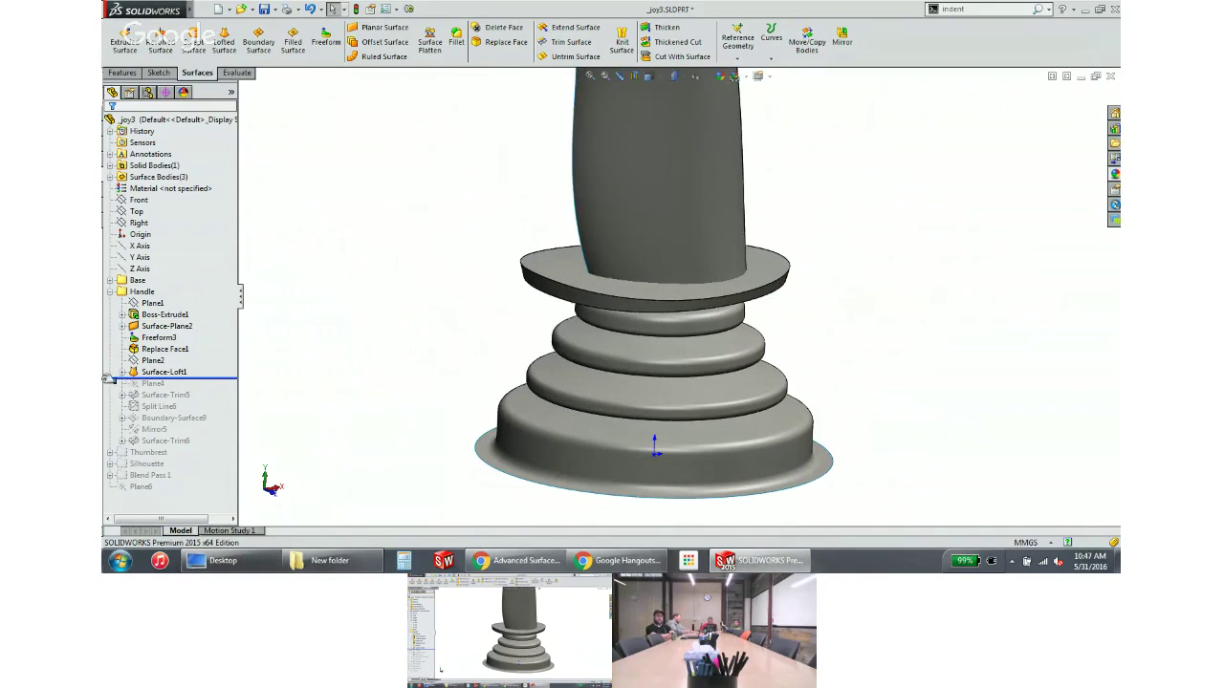
{"action": "scroll", "coordinate": [600, 249], "scroll_direction": "up", "scroll_amount": 3}
{"action": "middle_click_drag", "start_coordinate": [600, 248], "coordinate": [677, 196]}
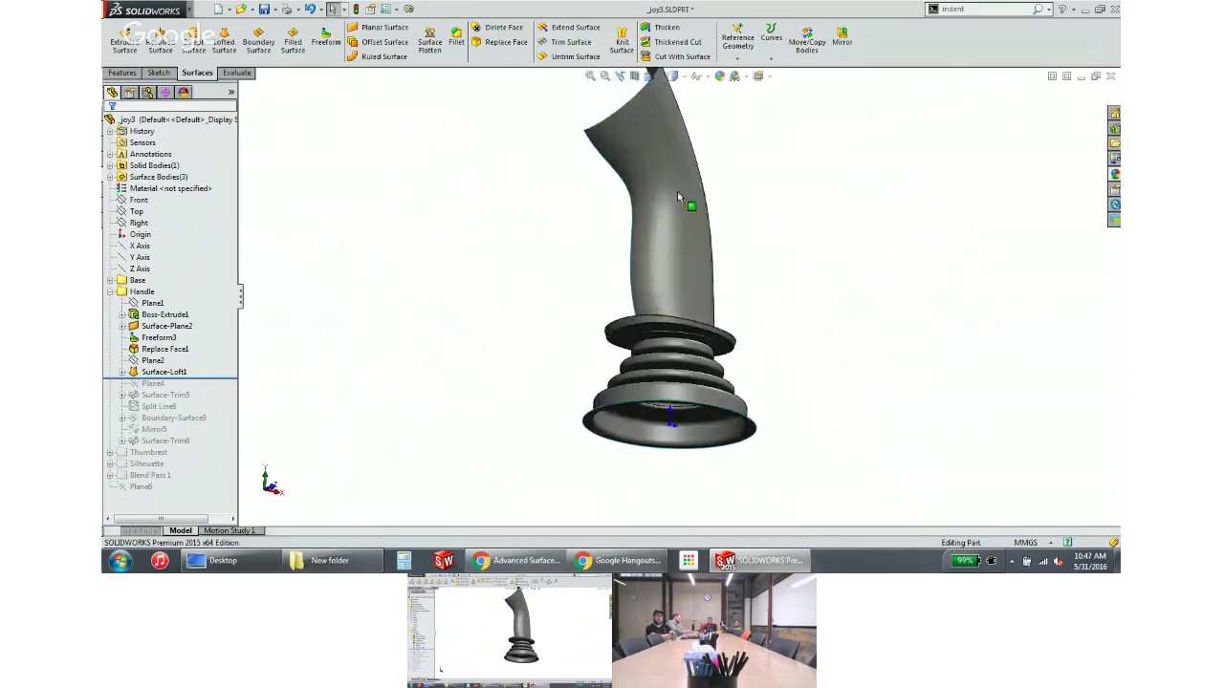
{"action": "left_click", "coordinate": [672, 186]}
{"action": "left_click", "coordinate": [491, 319]}
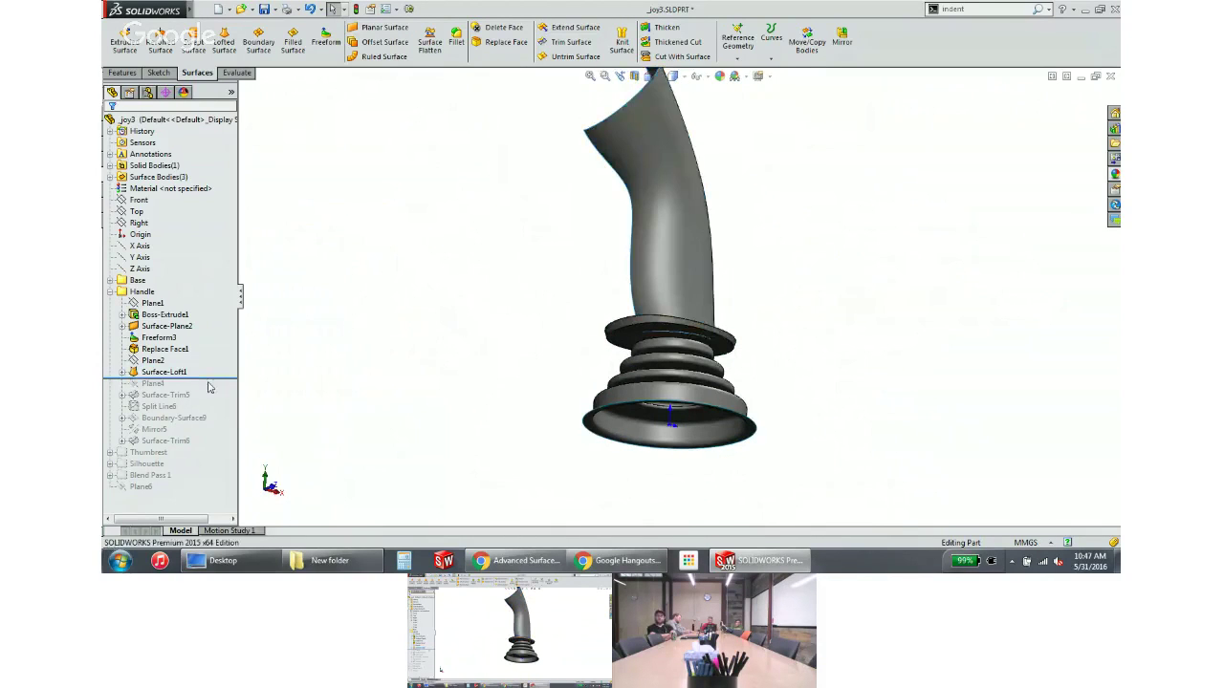
Roll the history back to between Sketch9 and Sketch34 and show the handle loft's sketches Sketch7, Sketch8 and Sketch9
{"action": "left_click", "coordinate": [122, 371]}
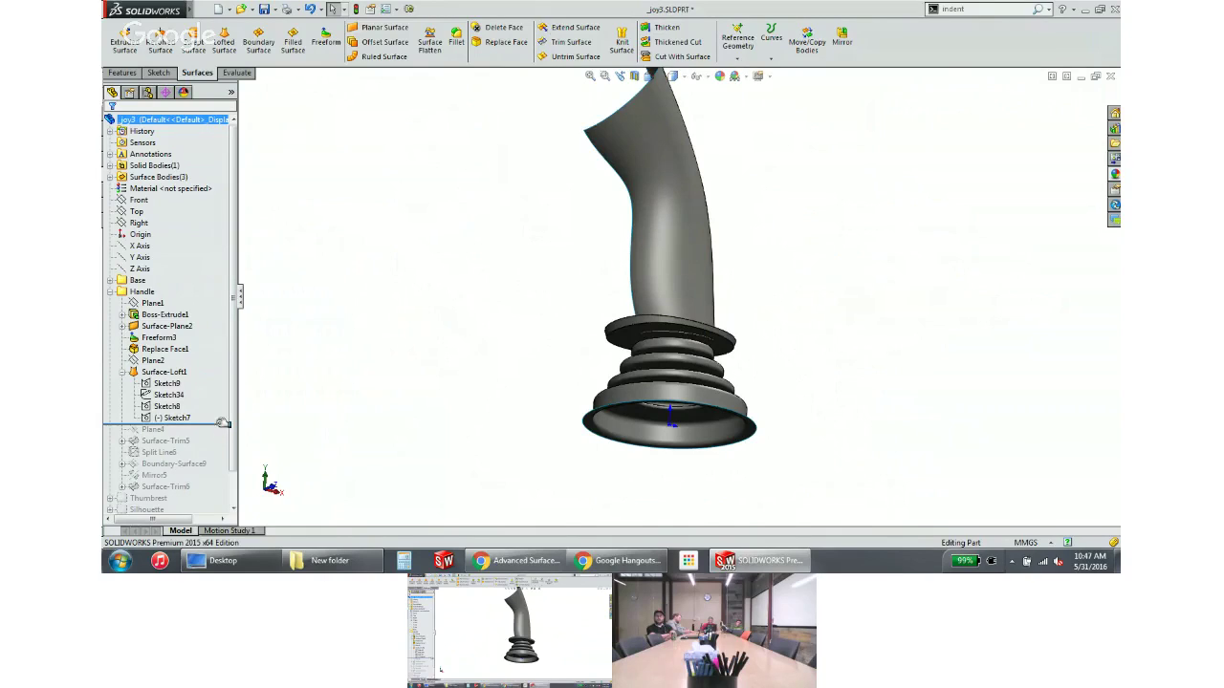
{"action": "left_click", "coordinate": [223, 422]}
{"action": "mouse_move", "coordinate": [223, 423]}
{"action": "left_mouse_down"}
{"action": "mouse_move", "coordinate": [223, 371]}
{"action": "mouse_move", "coordinate": [203, 398]}
{"action": "left_mouse_up"}
{"action": "left_click", "coordinate": [153, 373]}
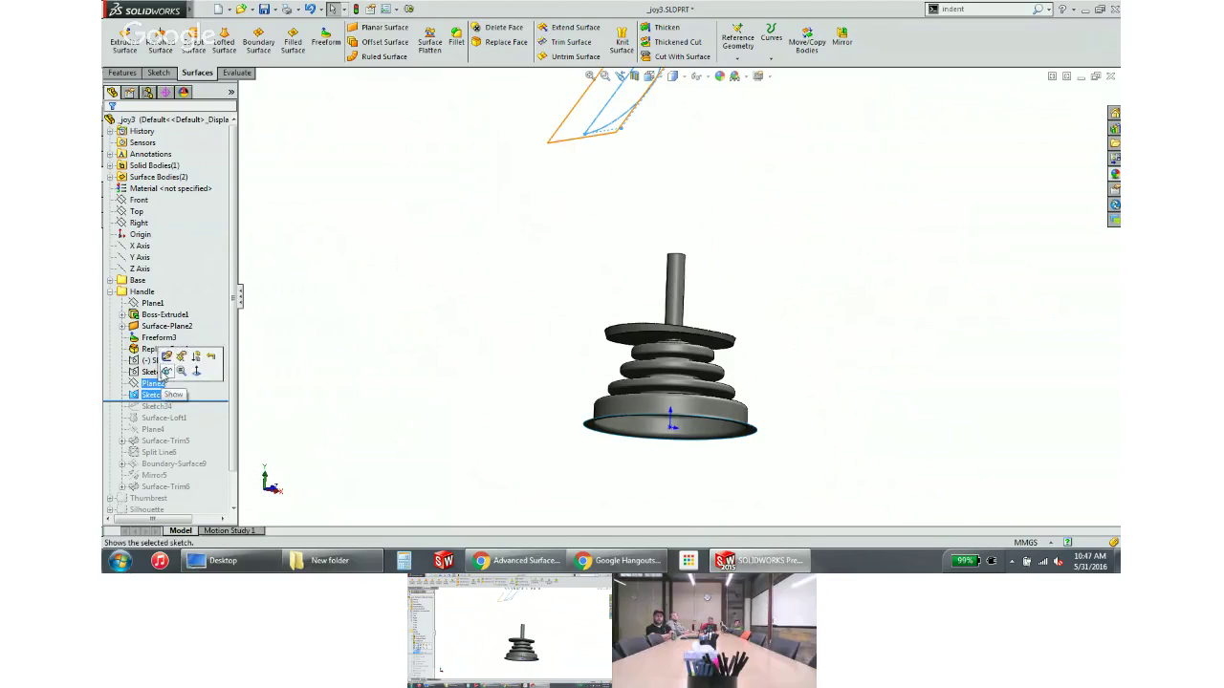
{"action": "left_click", "coordinate": [155, 360]}
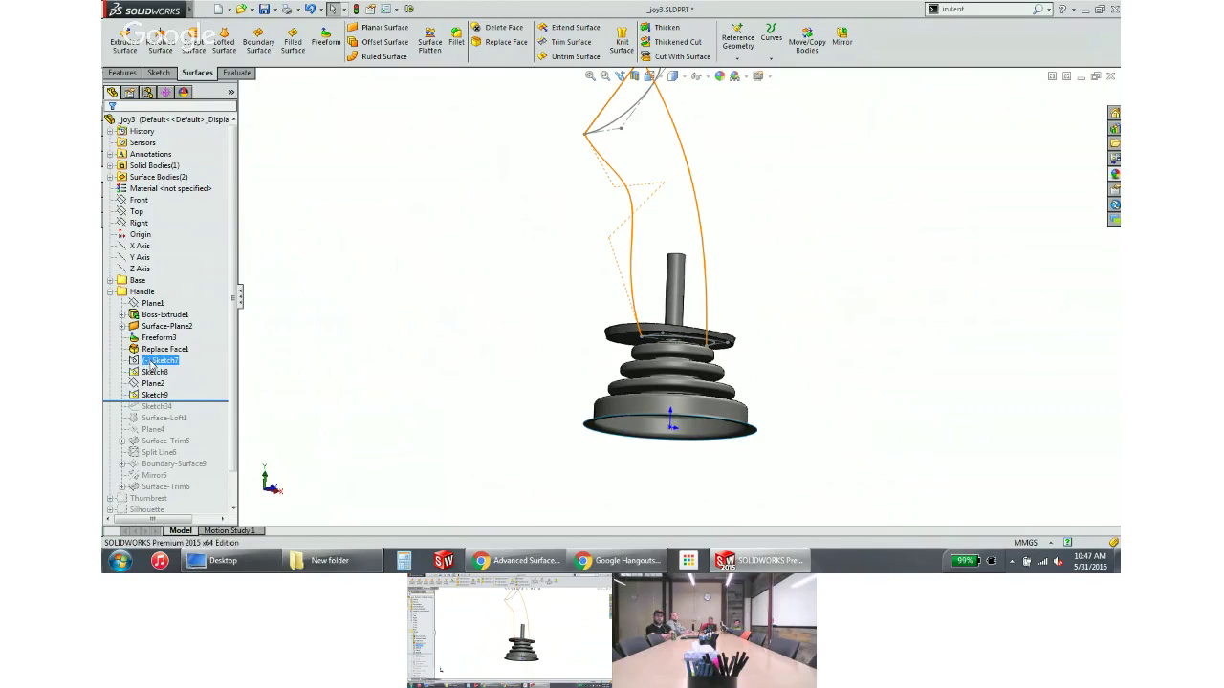
{"action": "left_click", "coordinate": [497, 277]}
{"action": "middle_click_drag", "start_coordinate": [497, 277], "coordinate": [534, 272]}
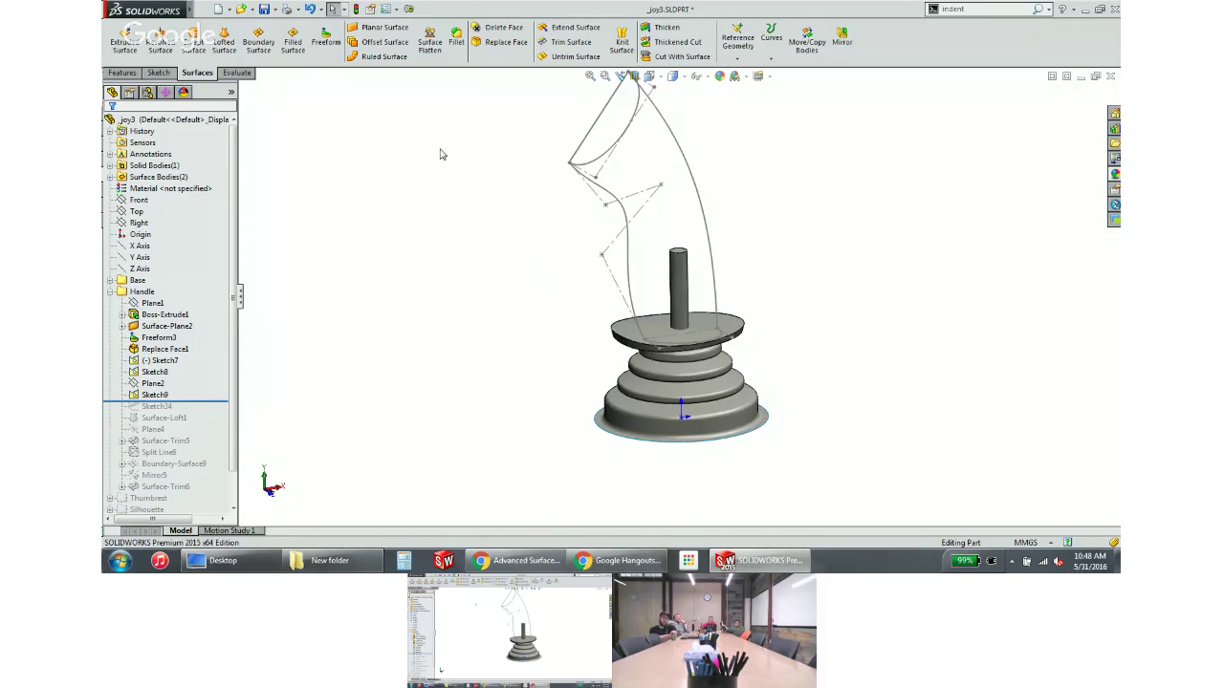
Start a lofted surface, try the whole Sketch8 on the disc as a profile, and clear that selection
{"action": "scroll", "coordinate": [528, 153], "scroll_direction": "down", "scroll_amount": 3}
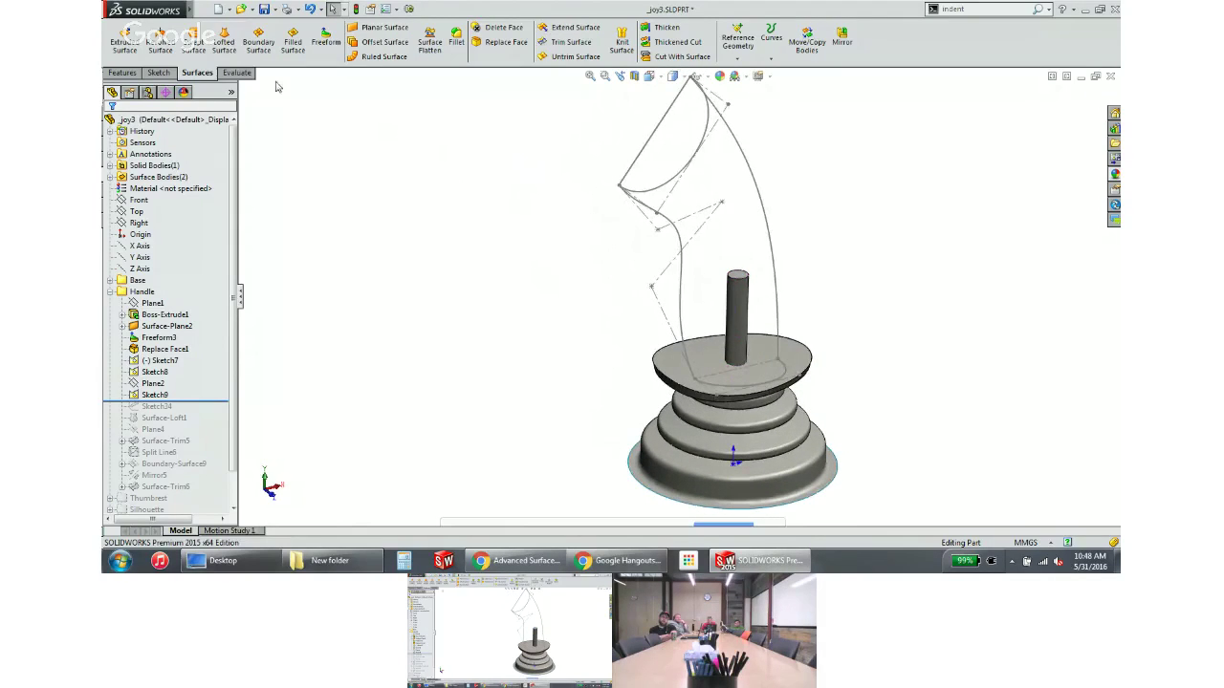
{"action": "left_click", "coordinate": [224, 48]}
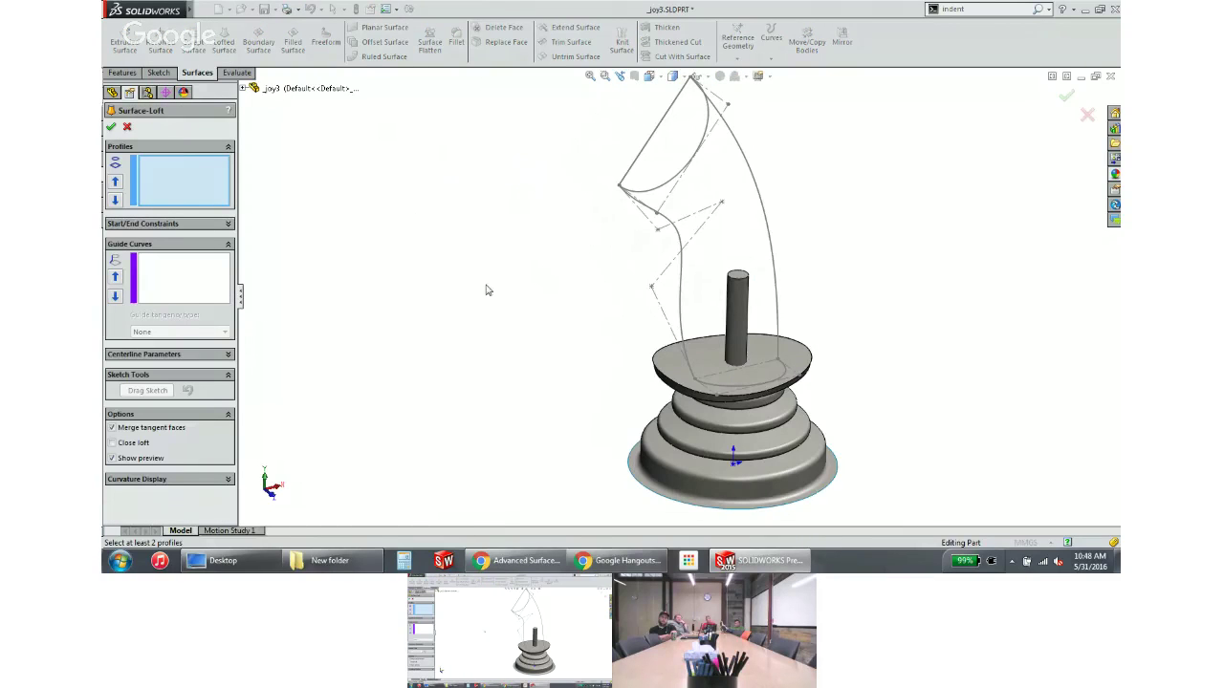
{"action": "right_click", "coordinate": [850, 304]}
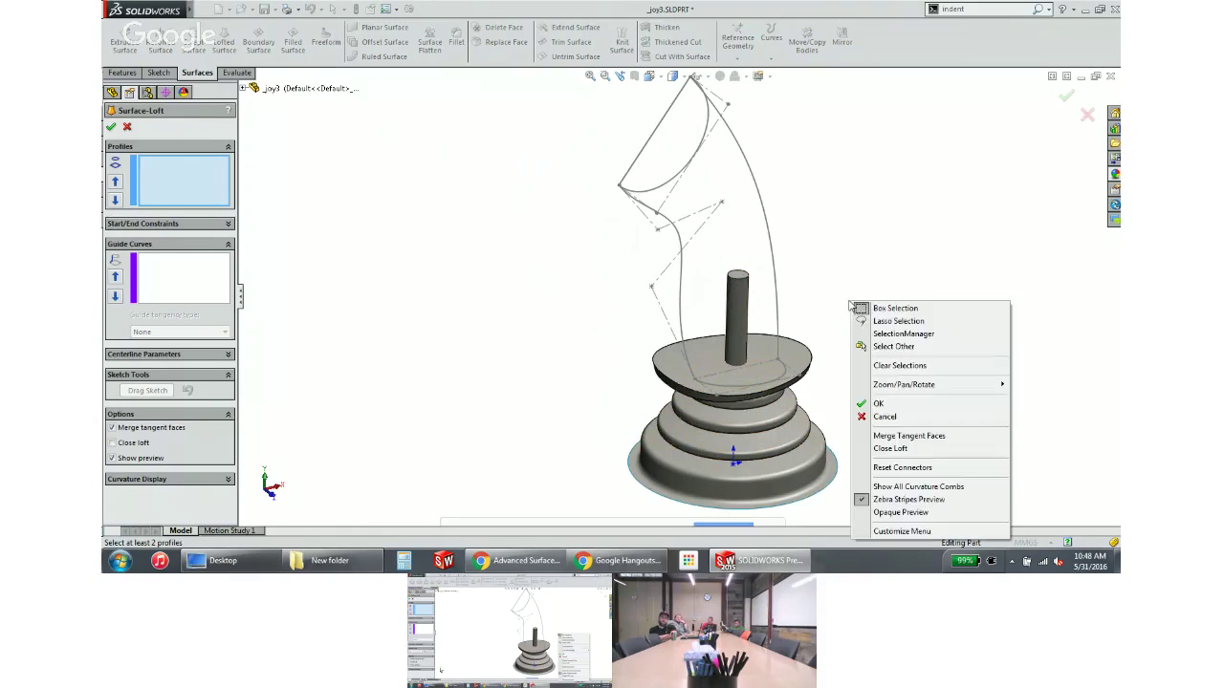
{"action": "left_click", "coordinate": [894, 346]}
{"action": "left_click", "coordinate": [784, 386]}
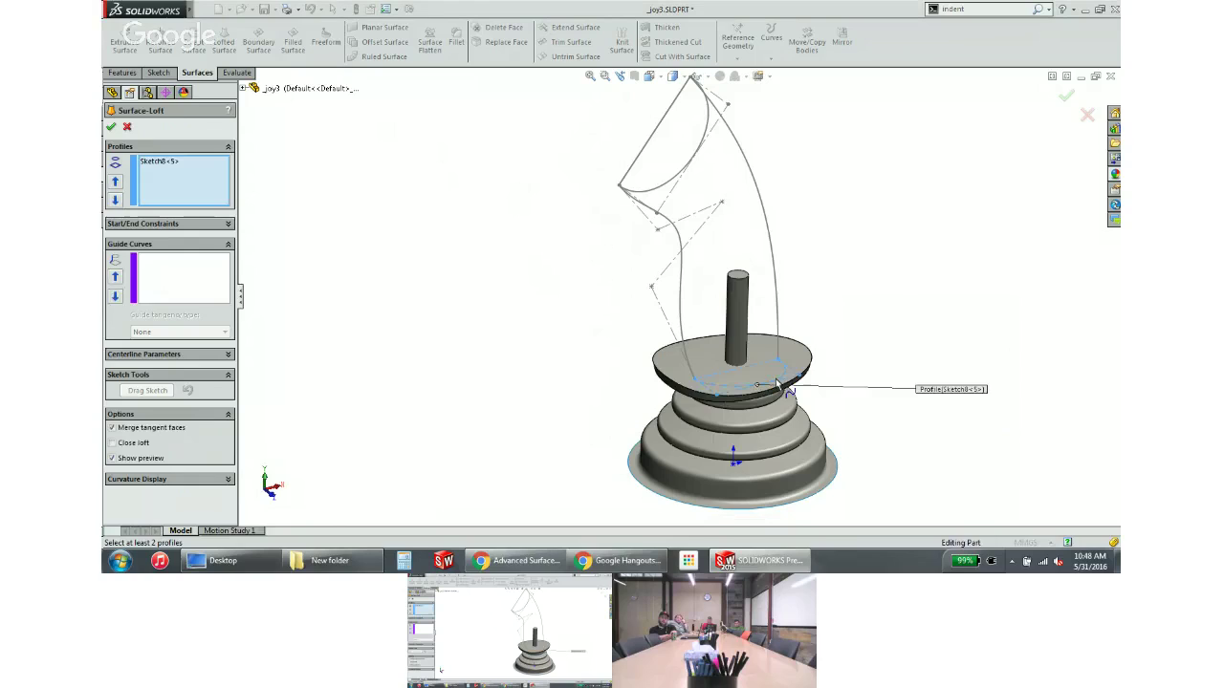
{"action": "right_click", "coordinate": [870, 192]}
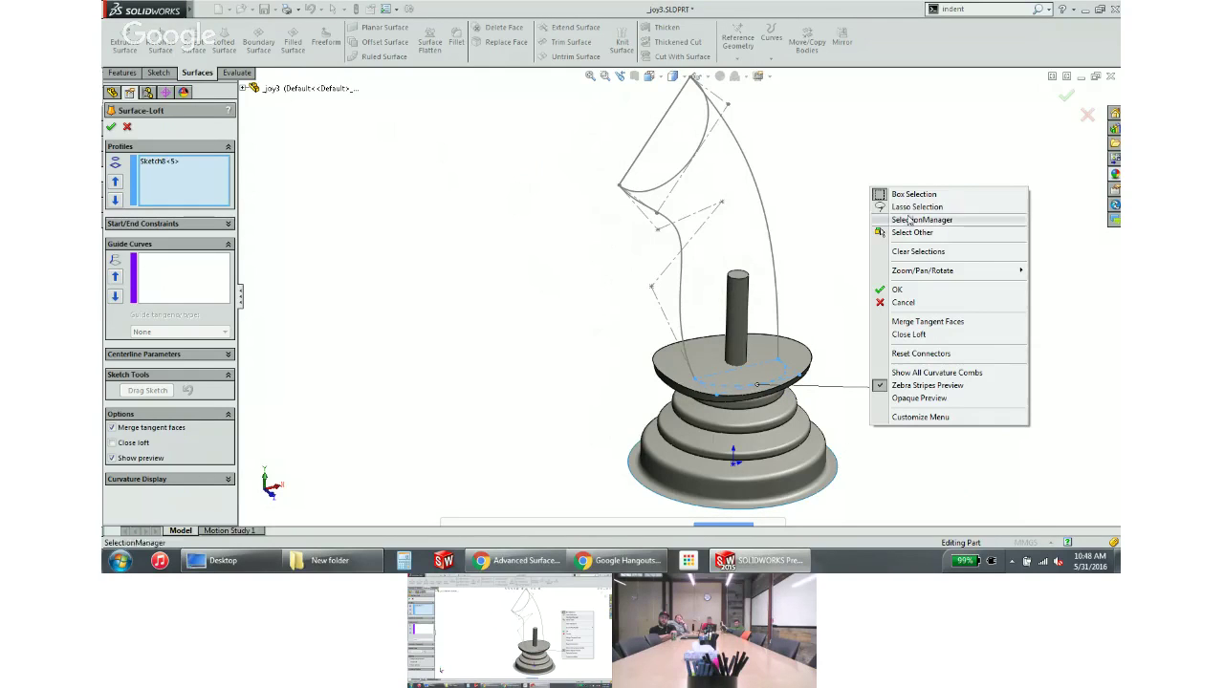
{"action": "left_click", "coordinate": [897, 290]}
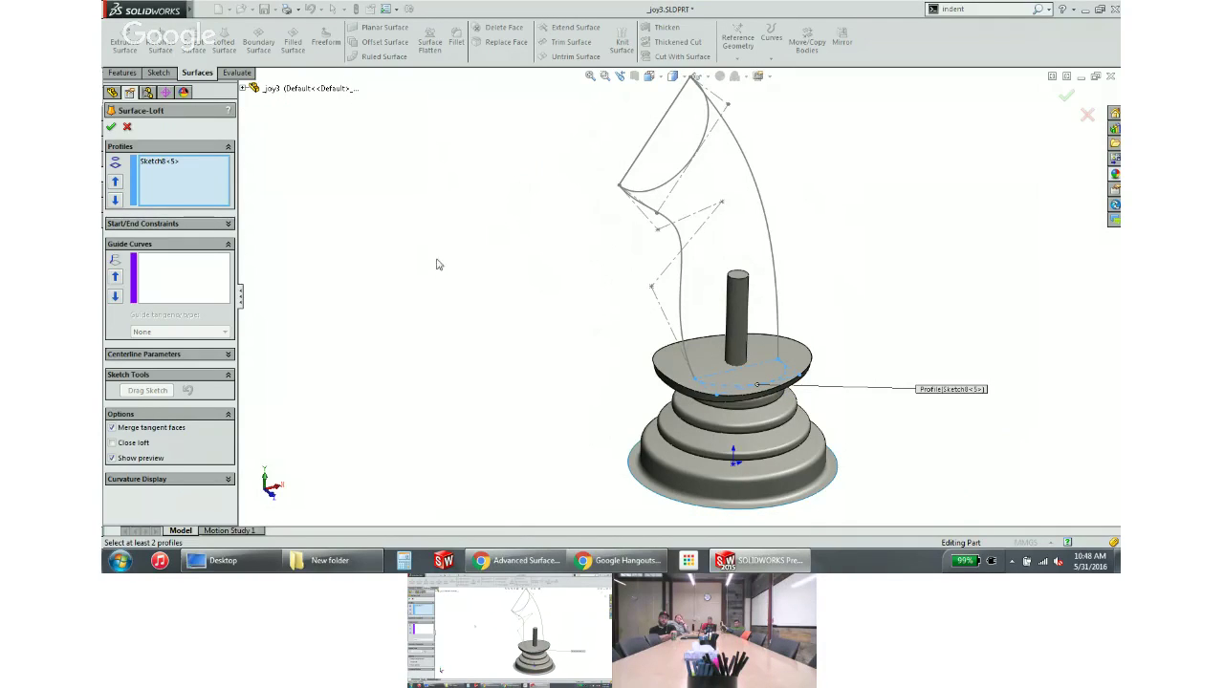
{"action": "right_click", "coordinate": [200, 191]}
{"action": "left_click", "coordinate": [249, 193]}
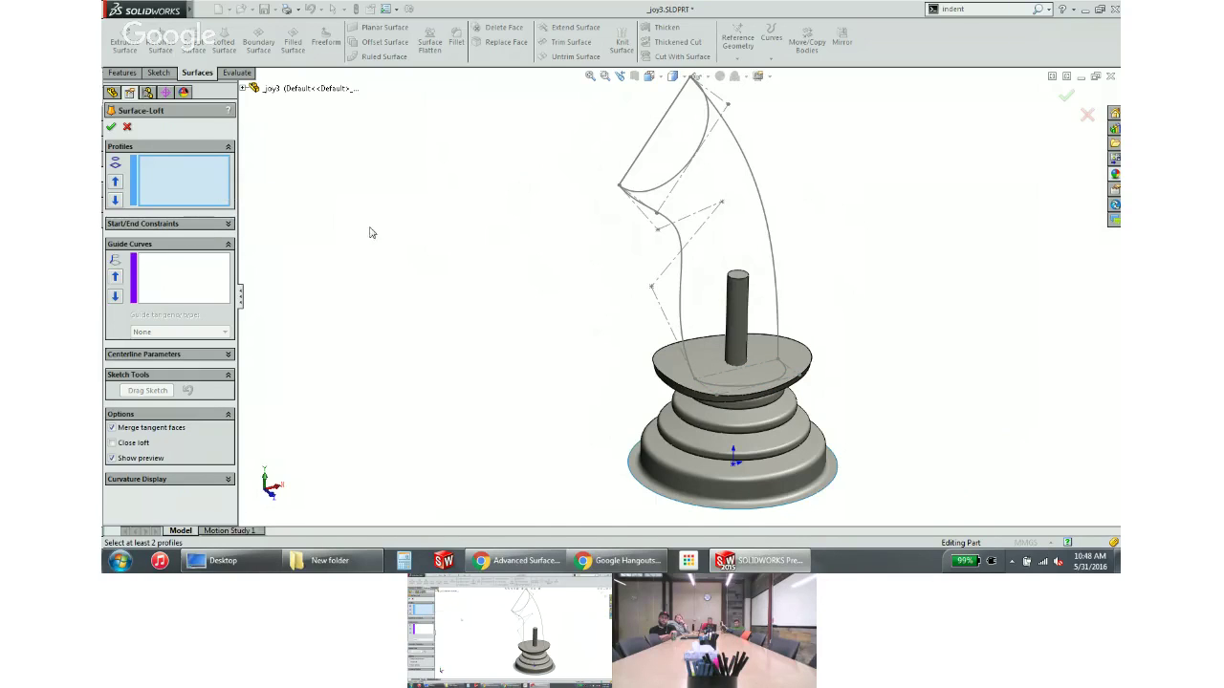
Use the SelectionManager to set the open curved chains of the disc sketch and the tilted upper sketch as loft profiles
{"action": "right_click", "coordinate": [460, 220]}
{"action": "left_click", "coordinate": [489, 250]}
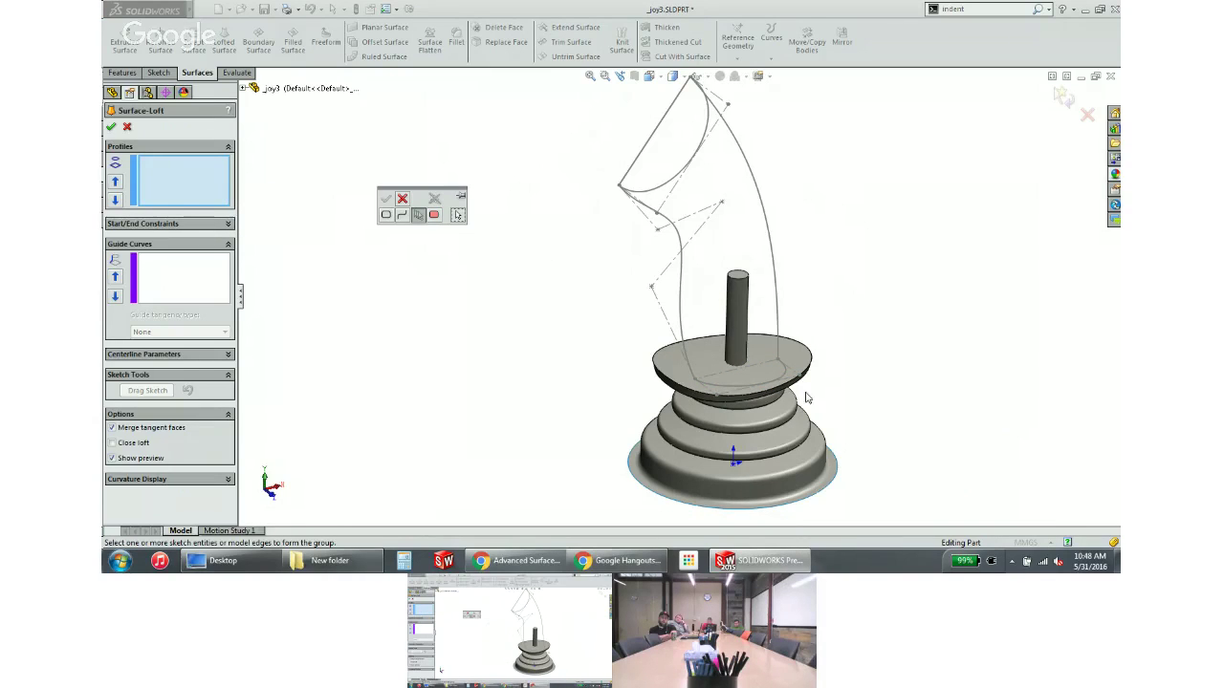
{"action": "left_click", "coordinate": [788, 380]}
{"action": "right_click", "coordinate": [791, 382]}
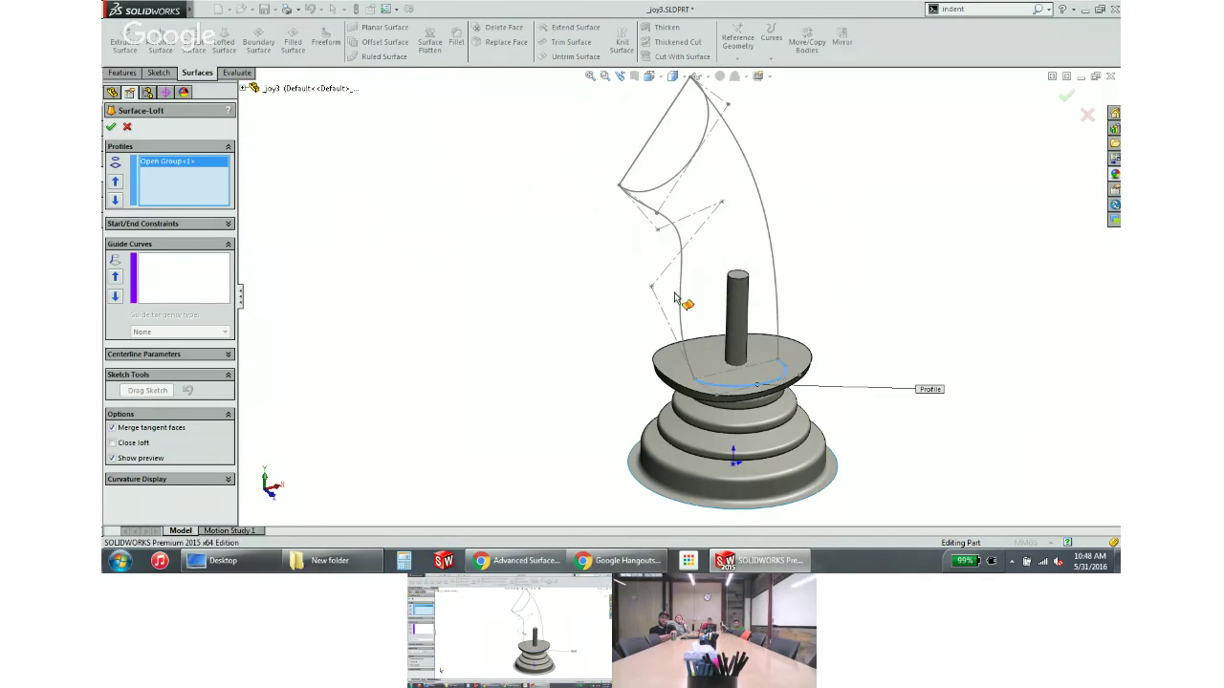
{"action": "right_click", "coordinate": [527, 245]}
{"action": "left_click", "coordinate": [558, 278]}
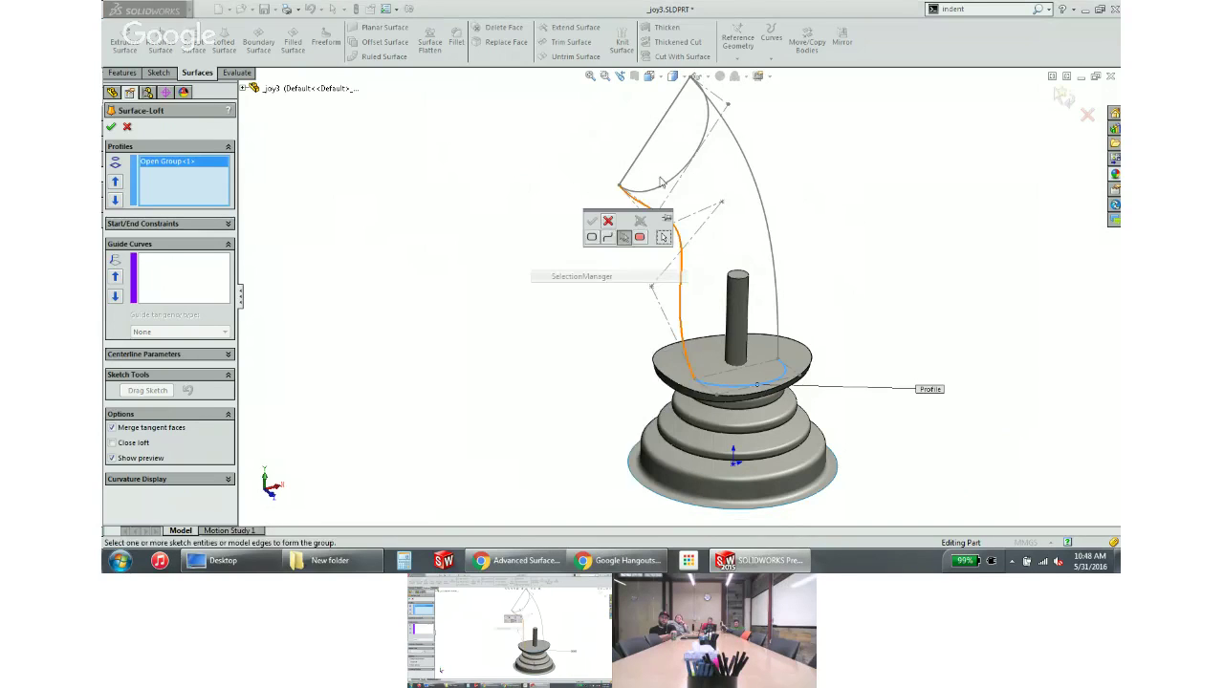
{"action": "left_click", "coordinate": [710, 127]}
{"action": "left_click", "coordinate": [591, 221]}
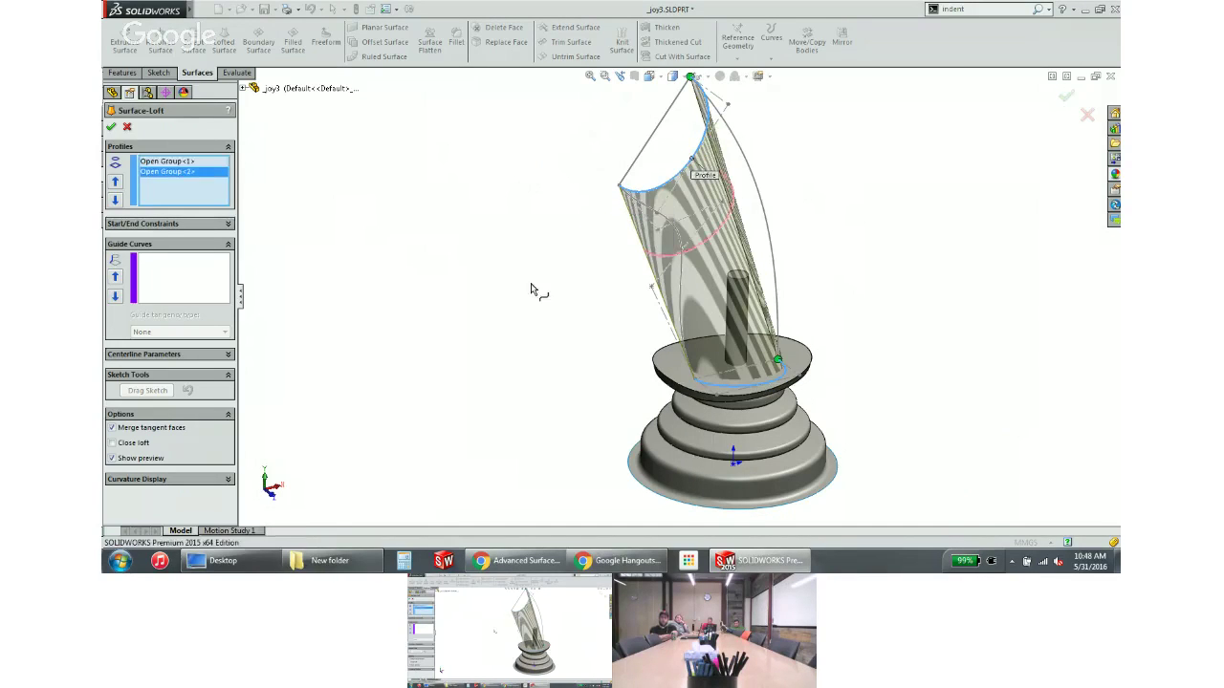
Add the two side curves of Sketch7 as separate guide curves and inspect the loft preview
{"action": "left_click", "coordinate": [219, 284]}
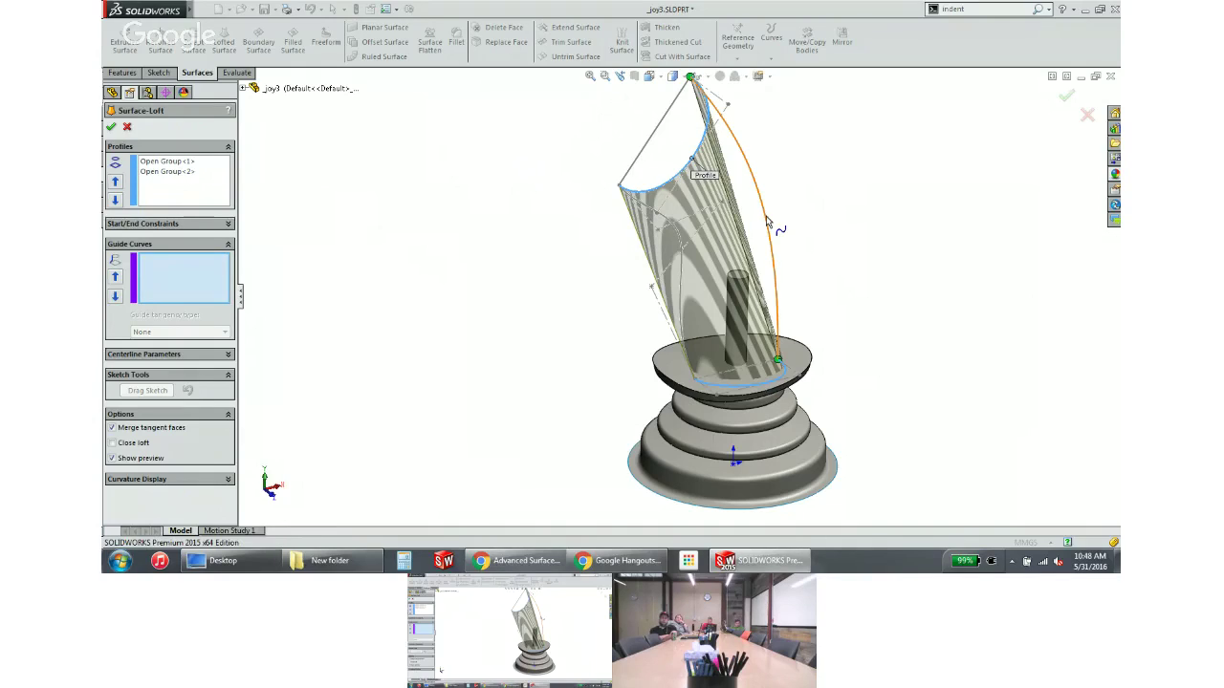
{"action": "left_click", "coordinate": [768, 222]}
{"action": "left_click", "coordinate": [766, 221]}
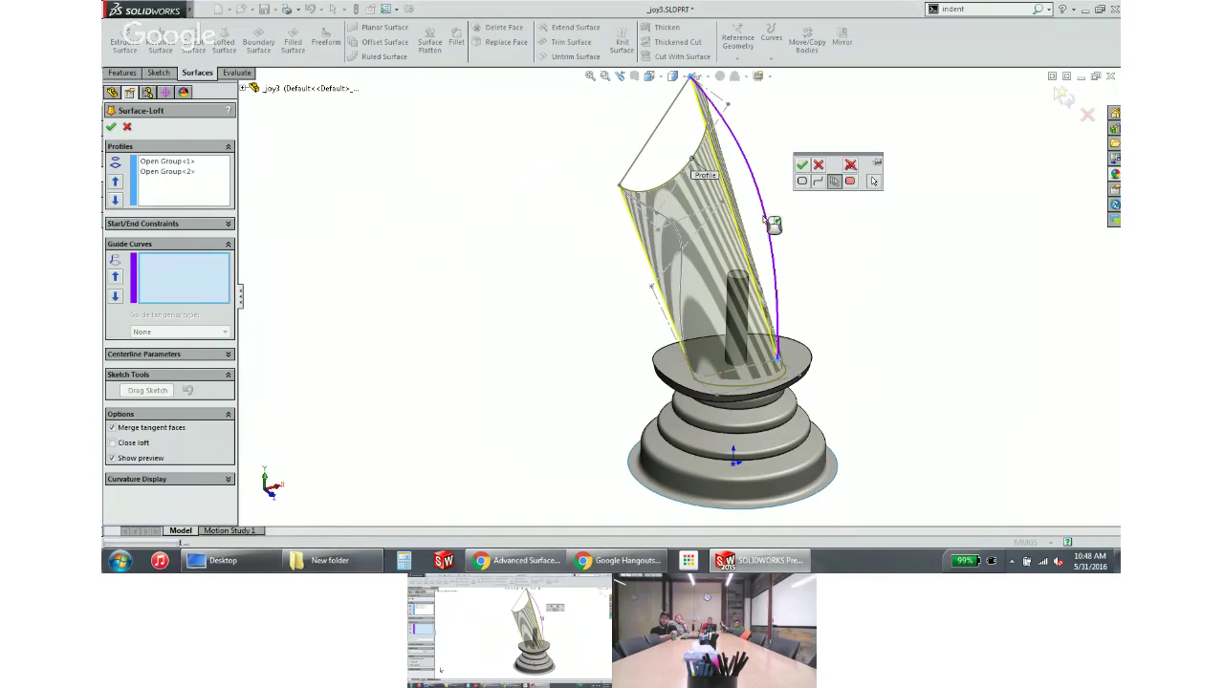
{"action": "left_click", "coordinate": [801, 164]}
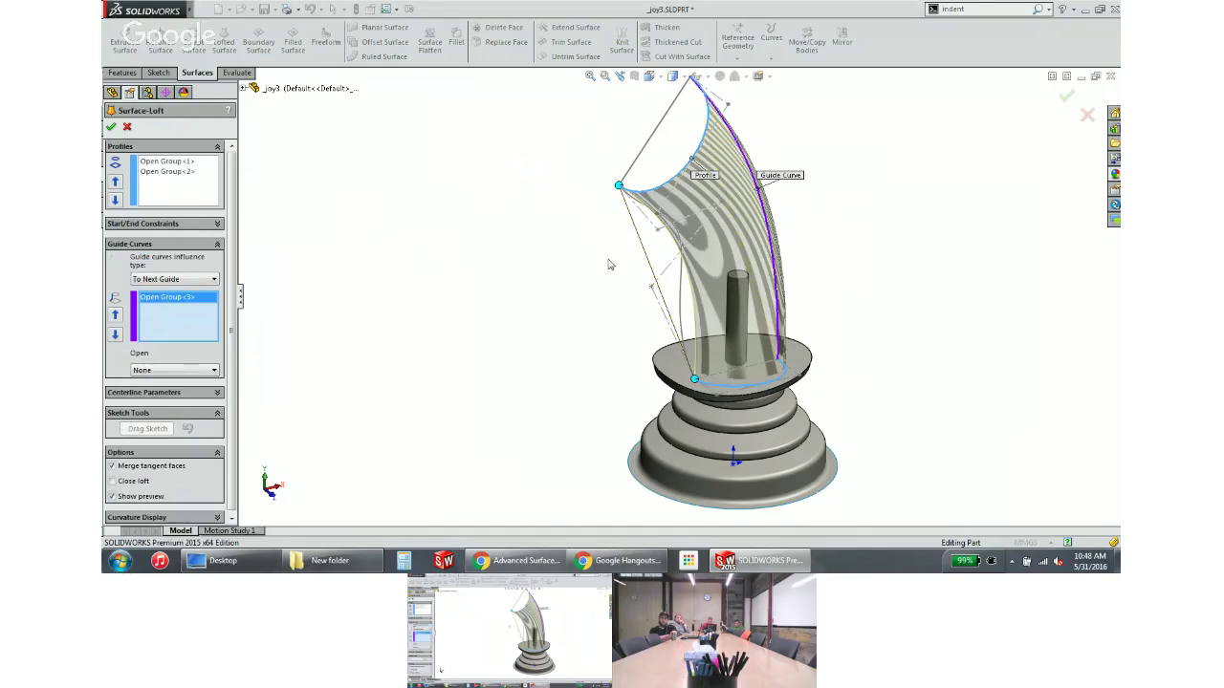
{"action": "left_click", "coordinate": [682, 296]}
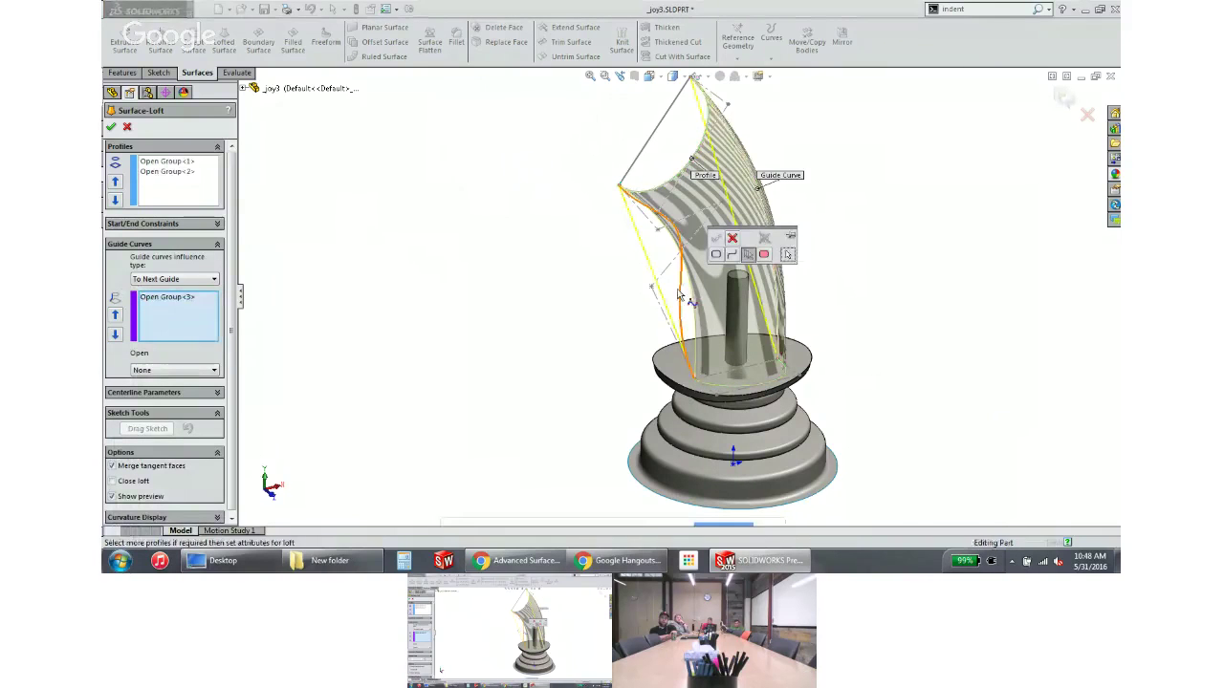
{"action": "left_click", "coordinate": [681, 296]}
{"action": "left_click", "coordinate": [717, 238]}
{"action": "middle_click_drag", "start_coordinate": [674, 283], "coordinate": [749, 201]}
{"action": "key", "text": "ctrl+1"}
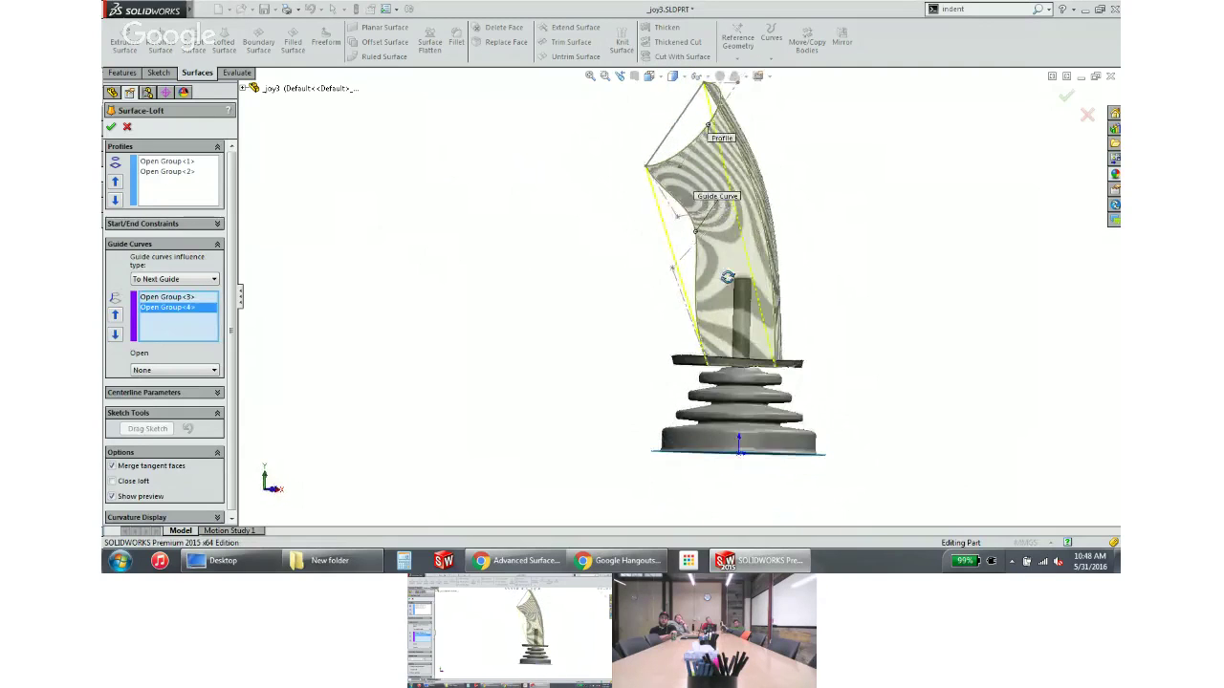
Accept the lofted surface and add a loft section to it, with the section plane moved up and tilted across the handle's middle
{"action": "left_click", "coordinate": [111, 126]}
{"action": "middle_click_drag", "start_coordinate": [295, 172], "coordinate": [361, 152]}
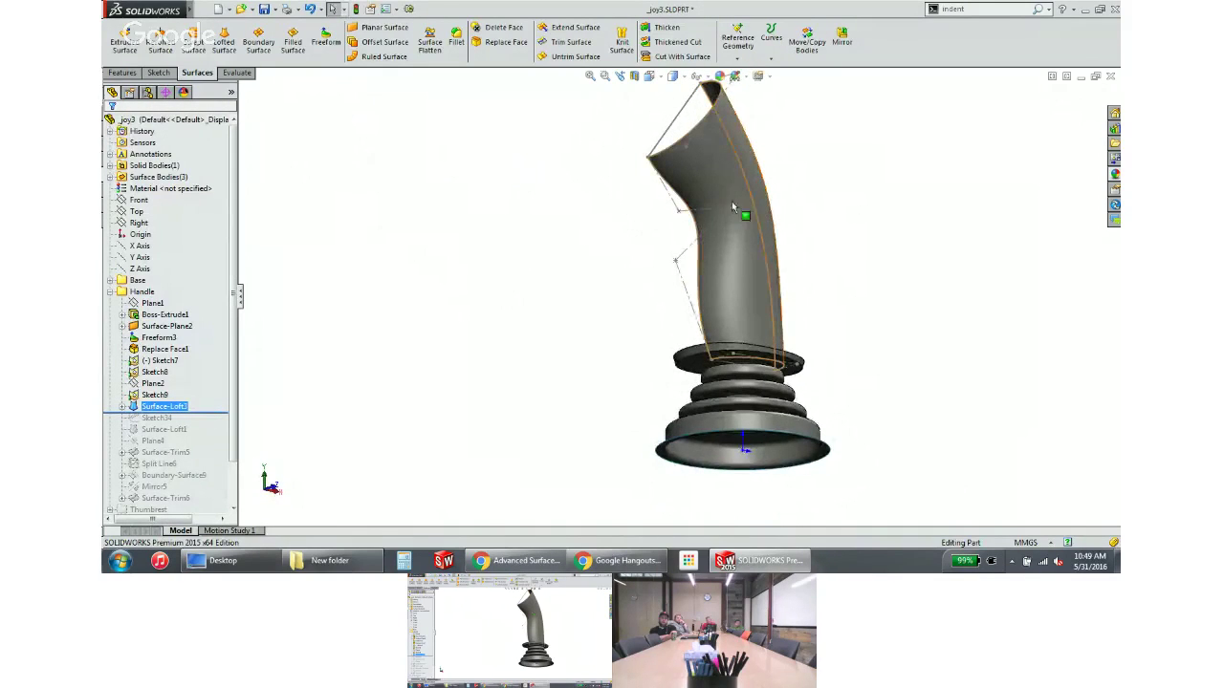
{"action": "right_click", "coordinate": [742, 255]}
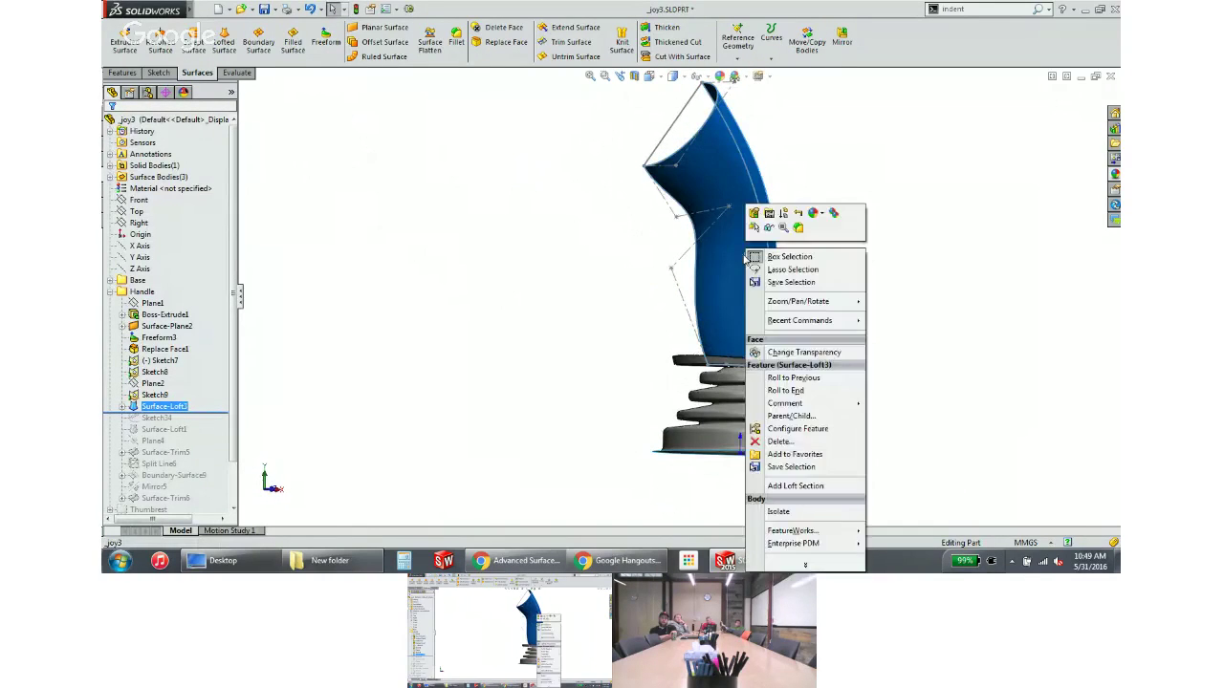
{"action": "left_click", "coordinate": [801, 486]}
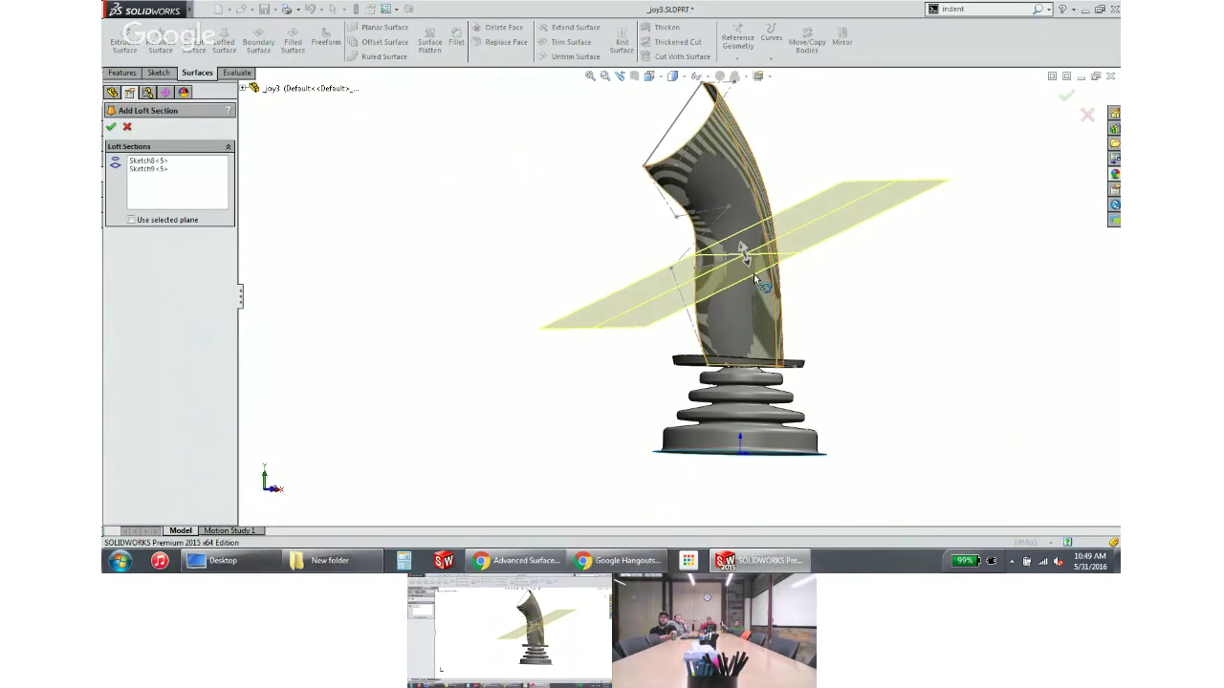
{"action": "left_click_drag", "start_coordinate": [745, 258], "coordinate": [765, 213]}
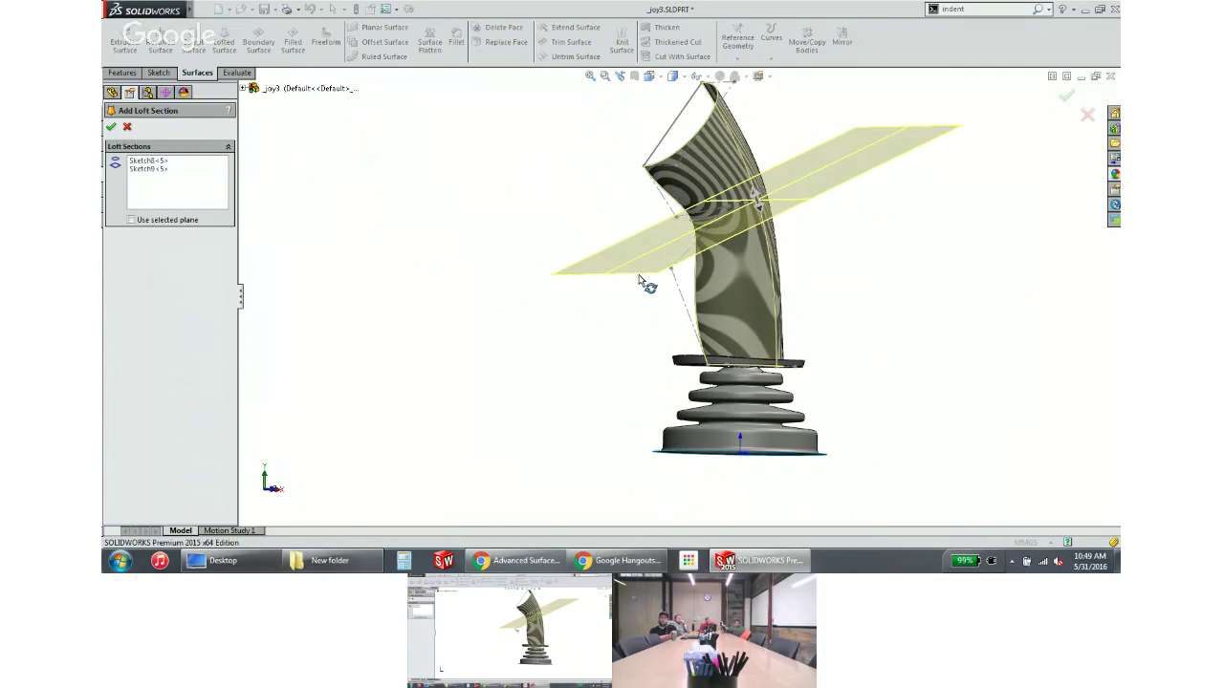
{"action": "left_click_drag", "start_coordinate": [647, 281], "coordinate": [638, 253]}
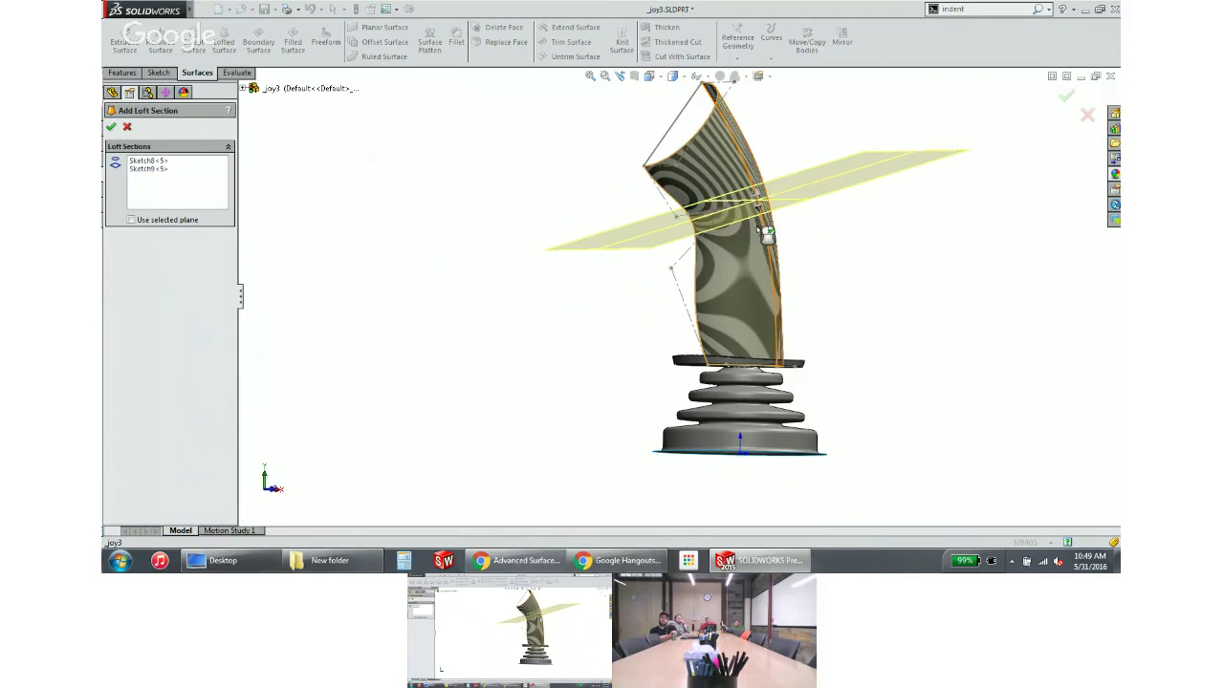
{"action": "middle_click_drag", "start_coordinate": [753, 233], "coordinate": [727, 247]}
{"action": "scroll", "coordinate": [727, 247], "scroll_direction": "down", "scroll_amount": 4}
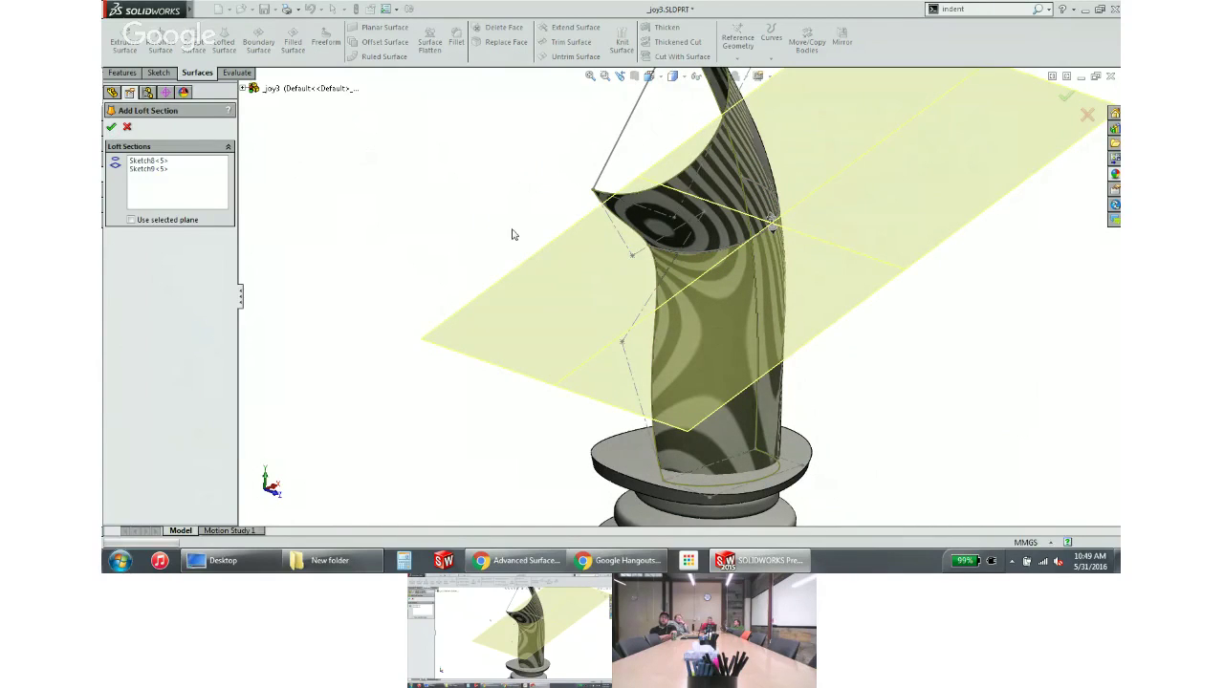
{"action": "key", "text": "Return"}
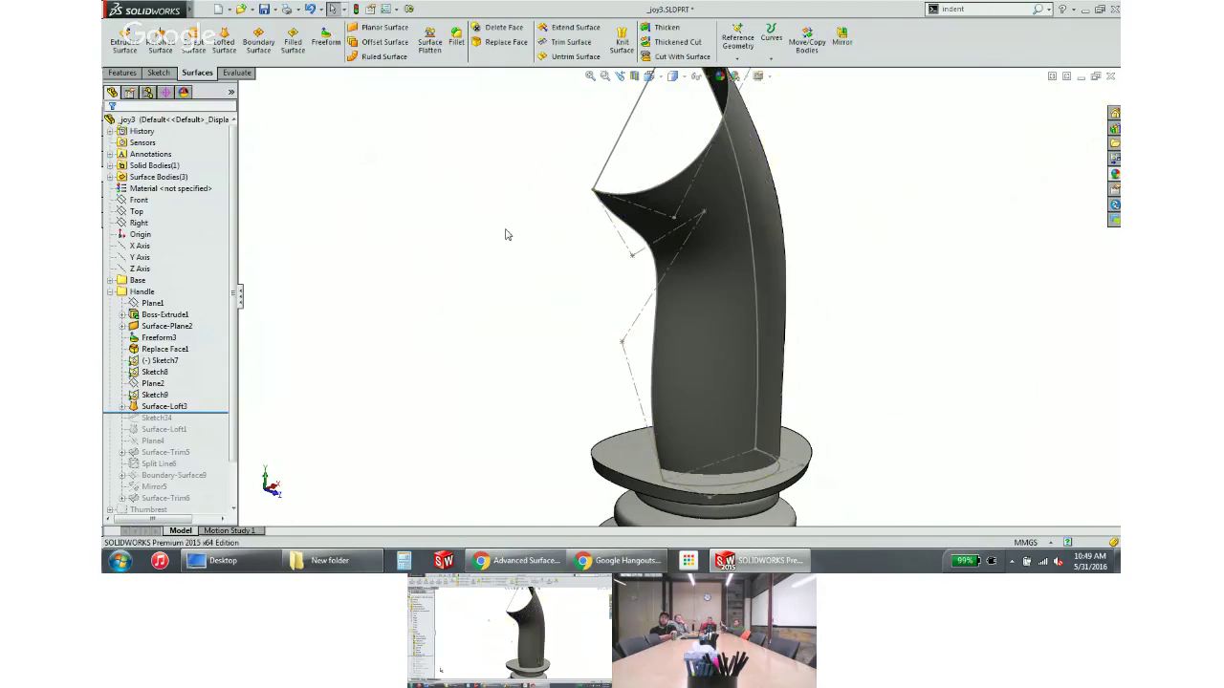
Highlight the added section sketch under Surface-Loft3, and delete that lofted surface
{"action": "left_click", "coordinate": [123, 407]}
{"action": "left_click", "coordinate": [169, 418]}
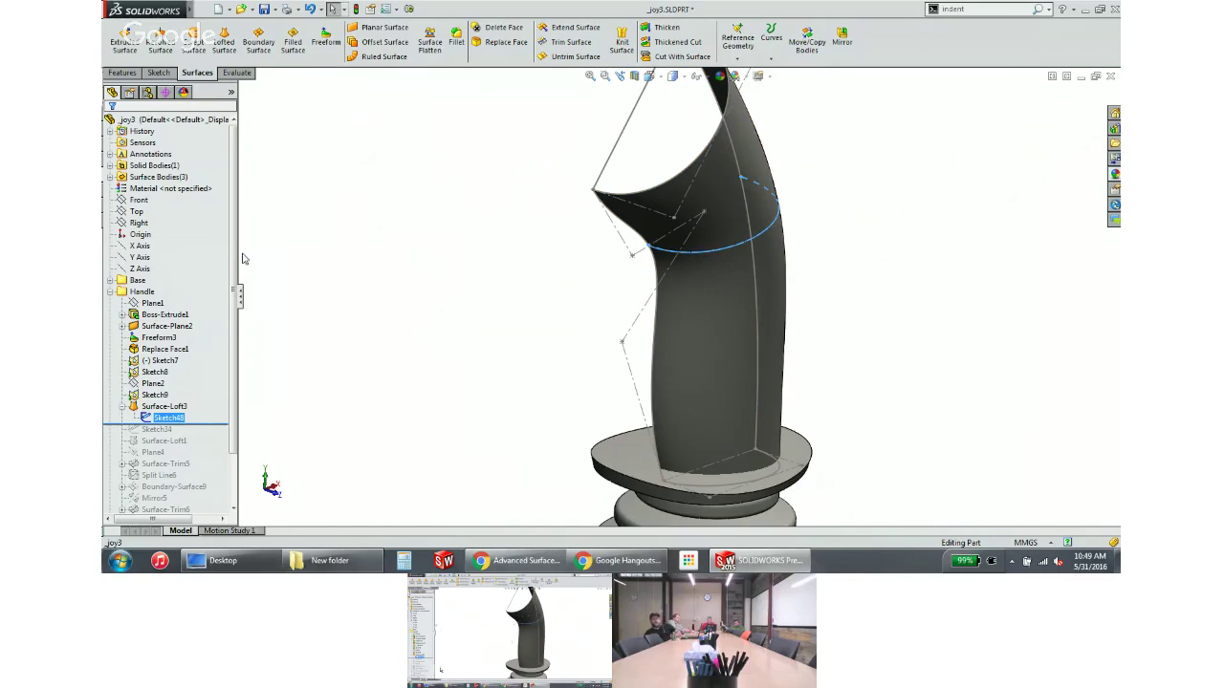
{"action": "left_click", "coordinate": [162, 407]}
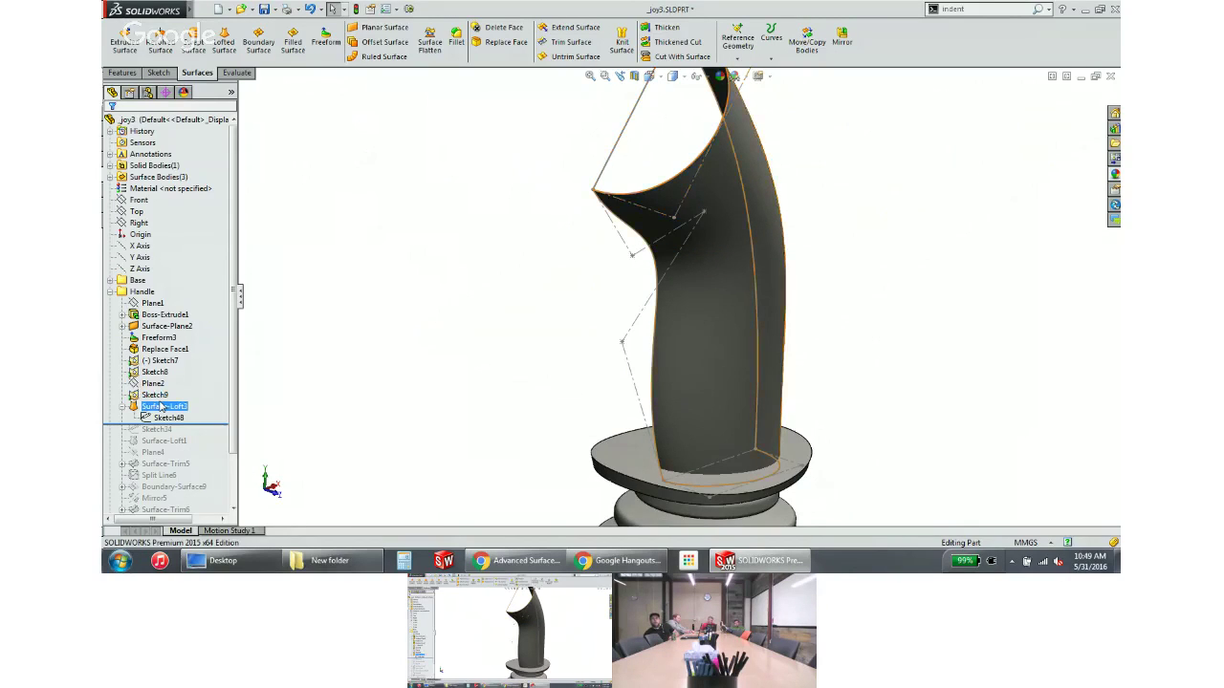
{"action": "key", "text": "Delete"}
{"action": "key", "text": "Return"}
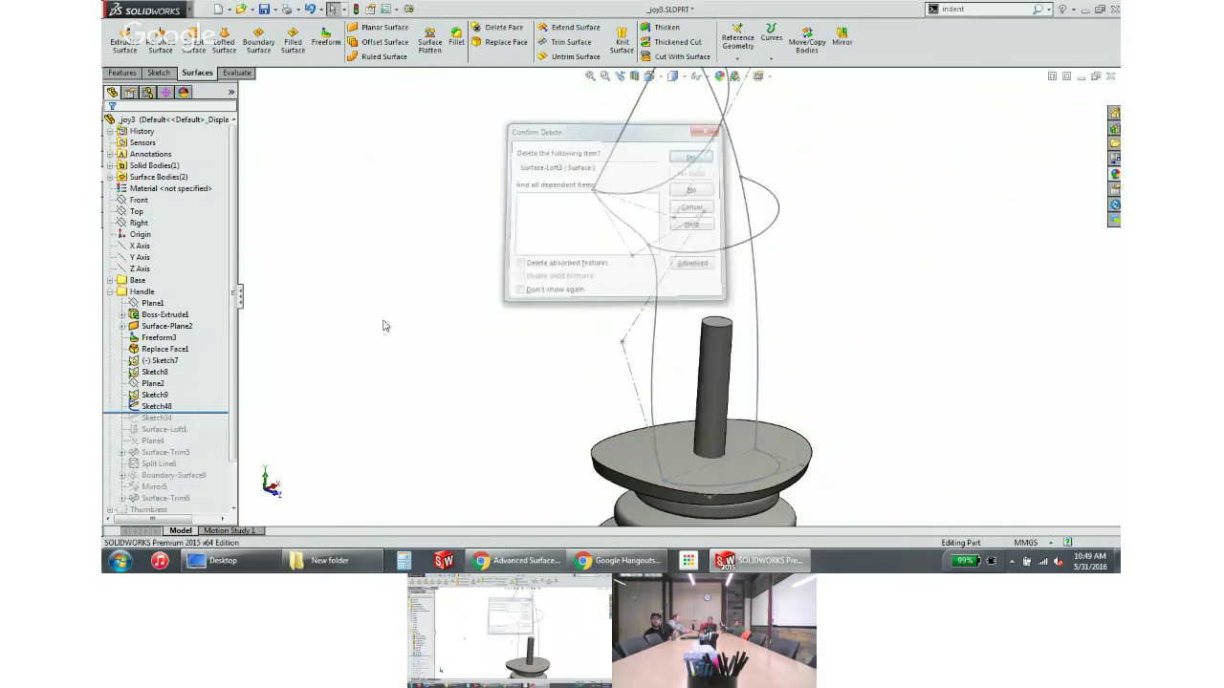
Roll the history forward to below Surface-Loft1 and delete the leftover section sketch Sketch48
{"action": "left_click_drag", "start_coordinate": [206, 413], "coordinate": [203, 437]}
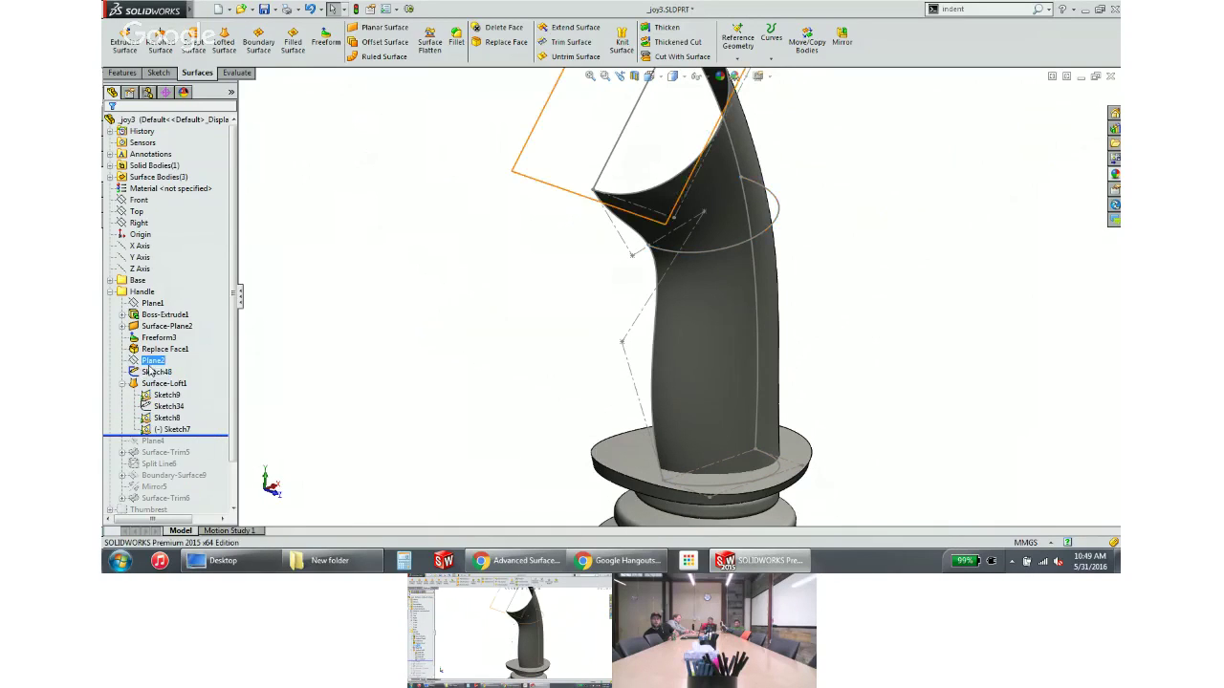
{"action": "left_click", "coordinate": [153, 360]}
{"action": "left_click", "coordinate": [155, 372], "text": "ctrl"}
{"action": "left_click", "coordinate": [155, 372]}
{"action": "key", "text": "Delete"}
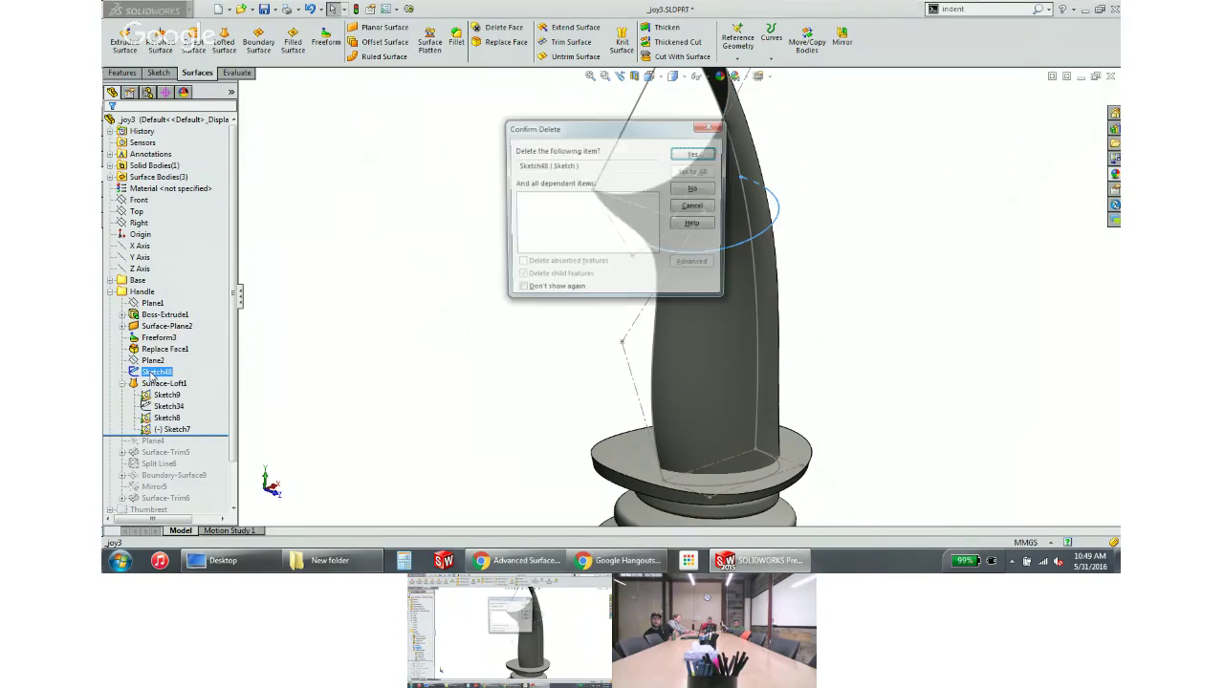
{"action": "left_click", "coordinate": [714, 153]}
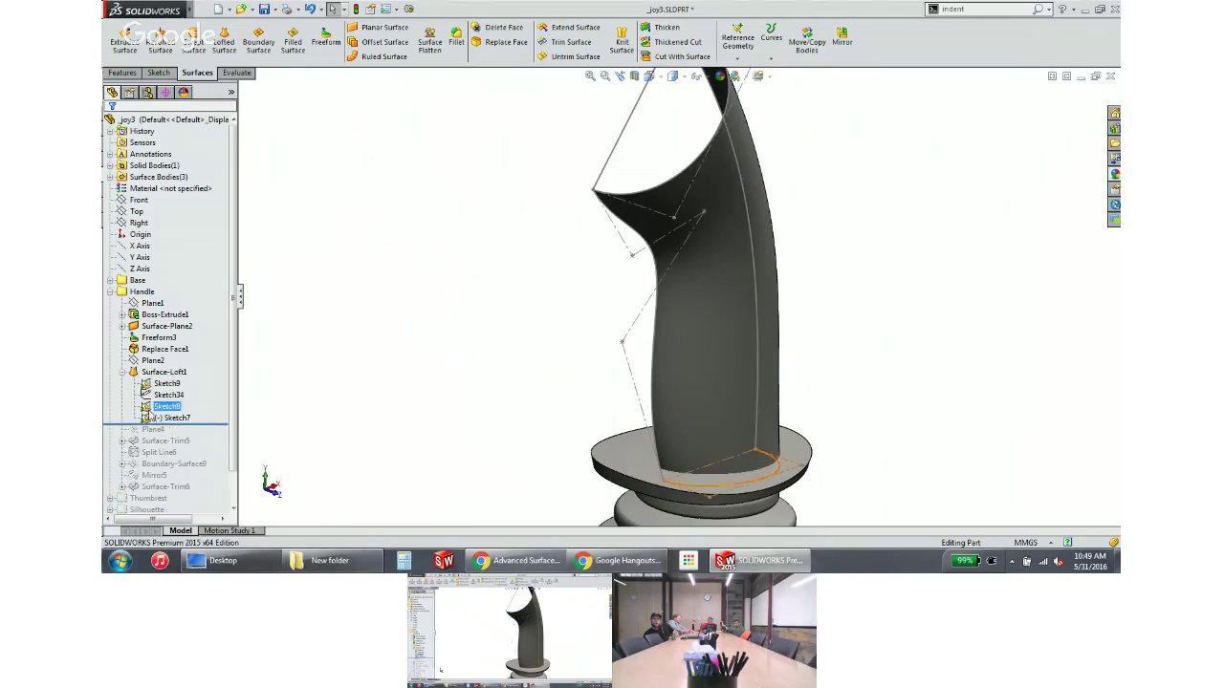
Examine the middle section curve Sketch34 inside Surface-Loft1 from several directions
{"action": "left_click", "coordinate": [168, 394]}
{"action": "middle_click_drag", "start_coordinate": [603, 374], "coordinate": [765, 191]}
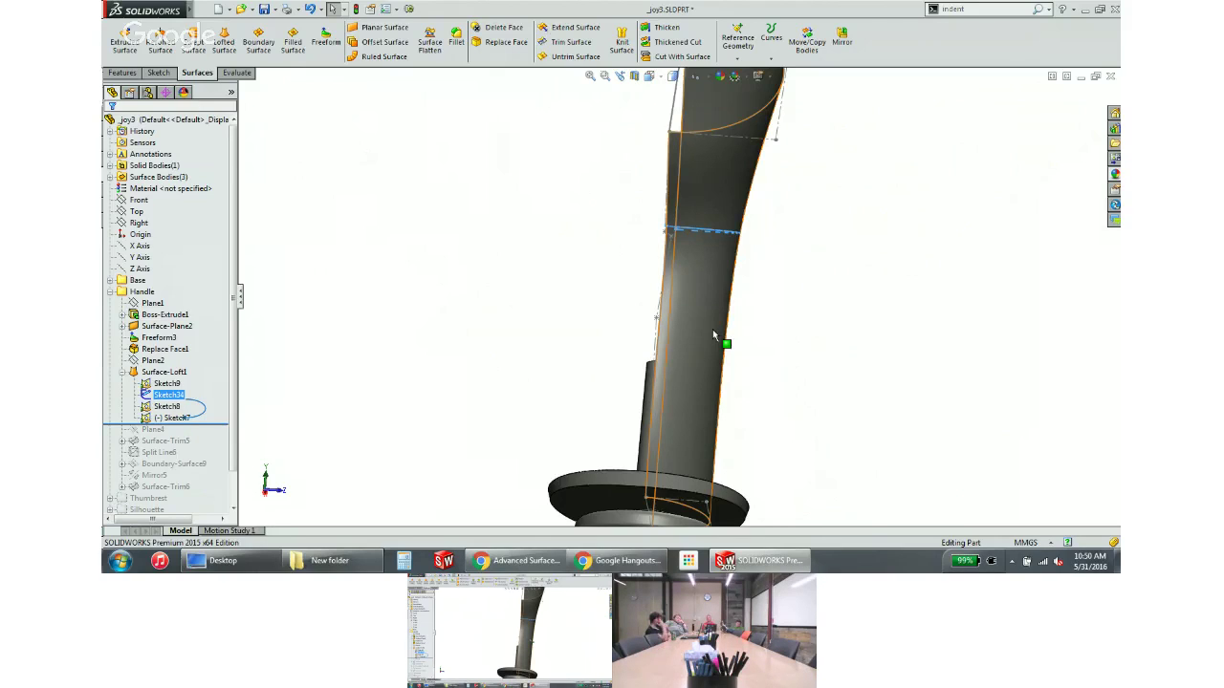
{"action": "middle_click_drag", "start_coordinate": [713, 329], "coordinate": [335, 402]}
{"action": "left_click", "coordinate": [166, 486]}
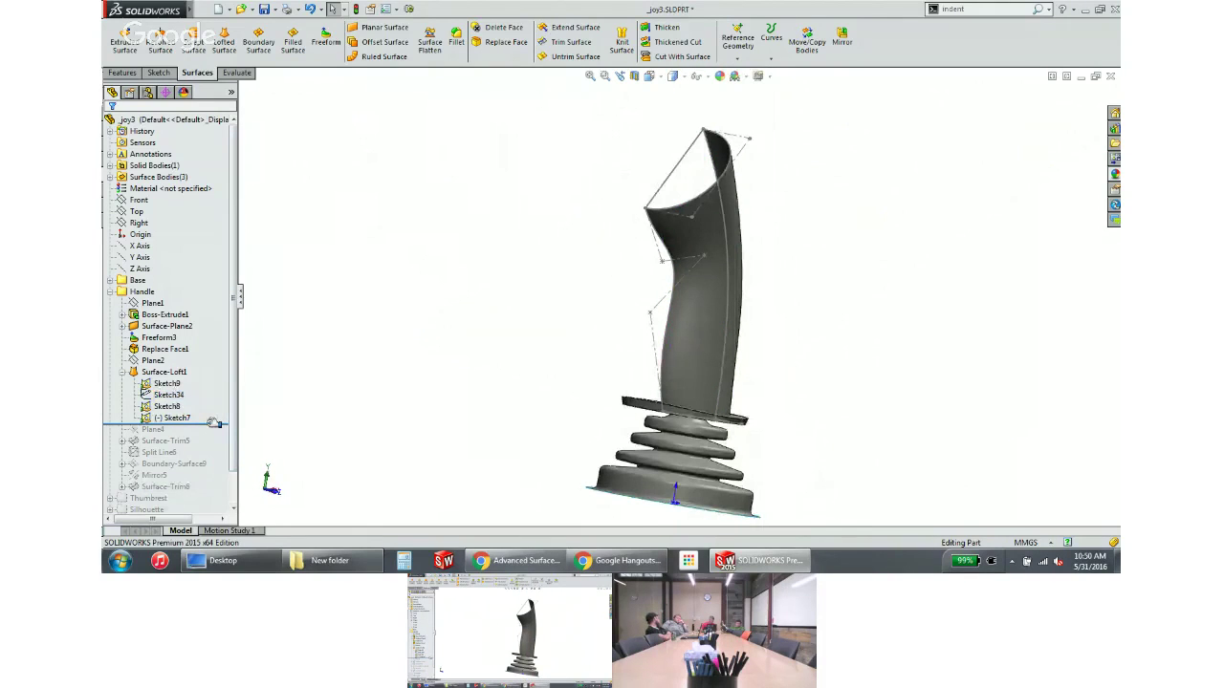
Roll the history to below Boundary-Surface9, comparing it with the Surface-Trim5 state, and examine the finger-grip surface
{"action": "left_click_drag", "start_coordinate": [214, 424], "coordinate": [216, 469]}
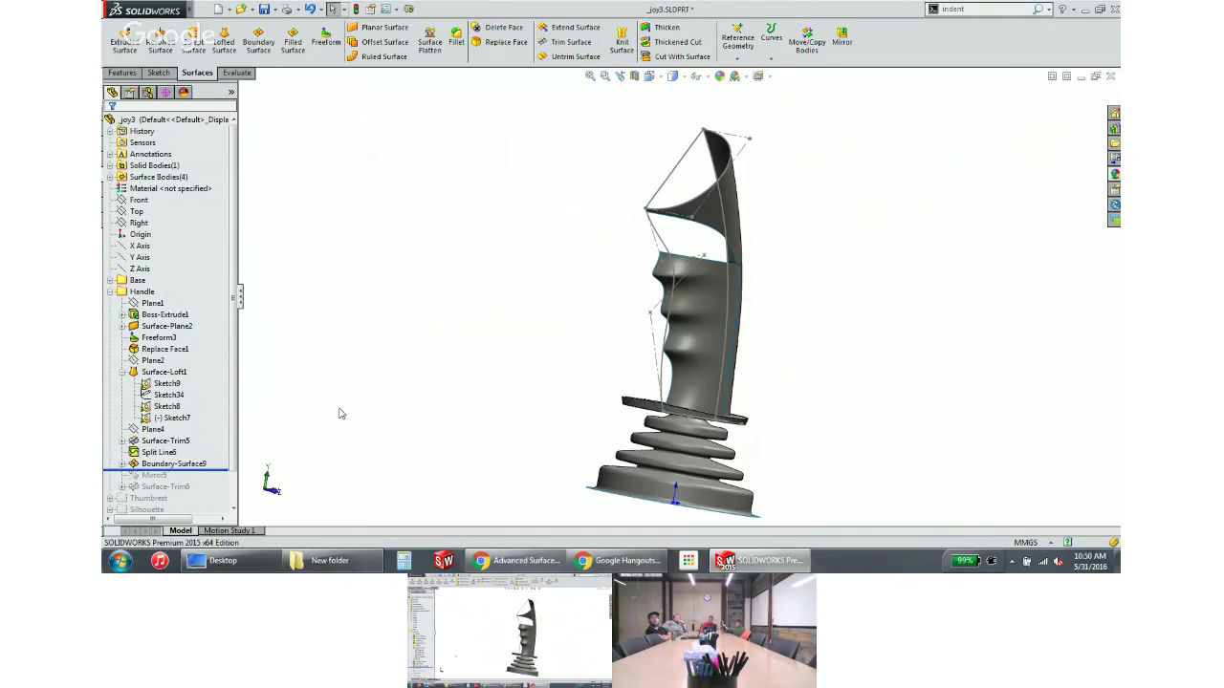
{"action": "mouse_move", "coordinate": [363, 385]}
{"action": "middle_mouse_down"}
{"action": "mouse_move", "coordinate": [382, 357]}
{"action": "mouse_move", "coordinate": [365, 375]}
{"action": "middle_mouse_up"}
{"action": "left_click_drag", "start_coordinate": [218, 470], "coordinate": [216, 446]}
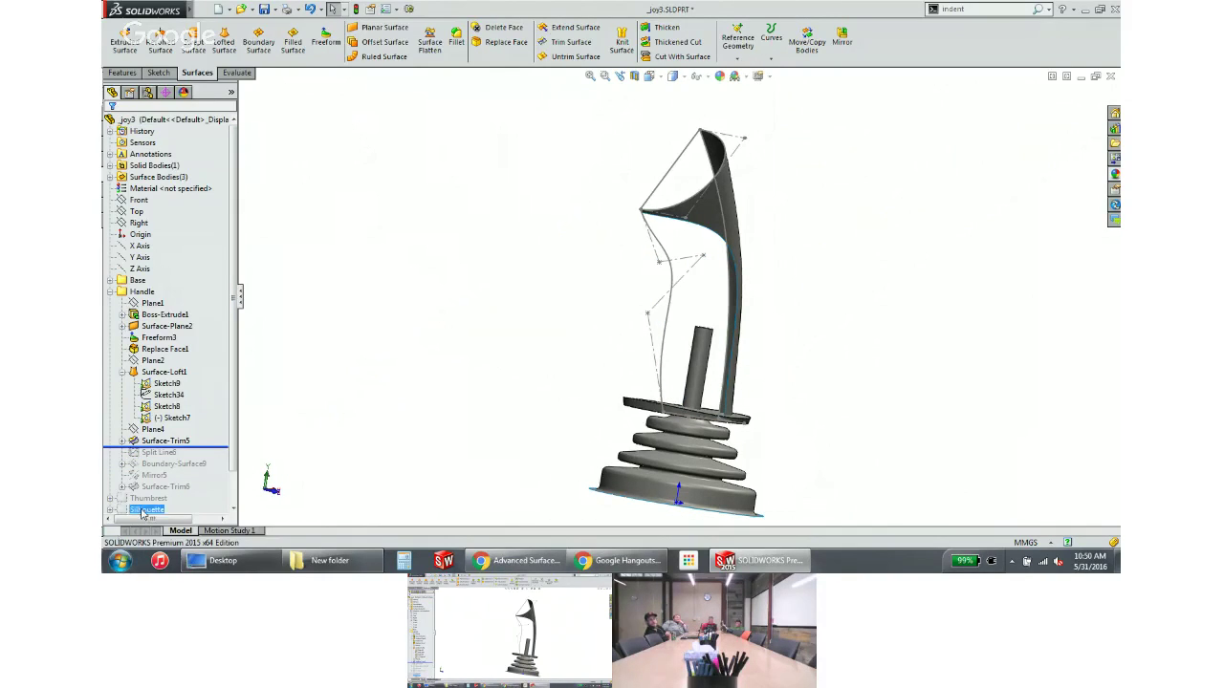
{"action": "left_click_drag", "start_coordinate": [220, 447], "coordinate": [218, 469]}
{"action": "left_click", "coordinate": [183, 465]}
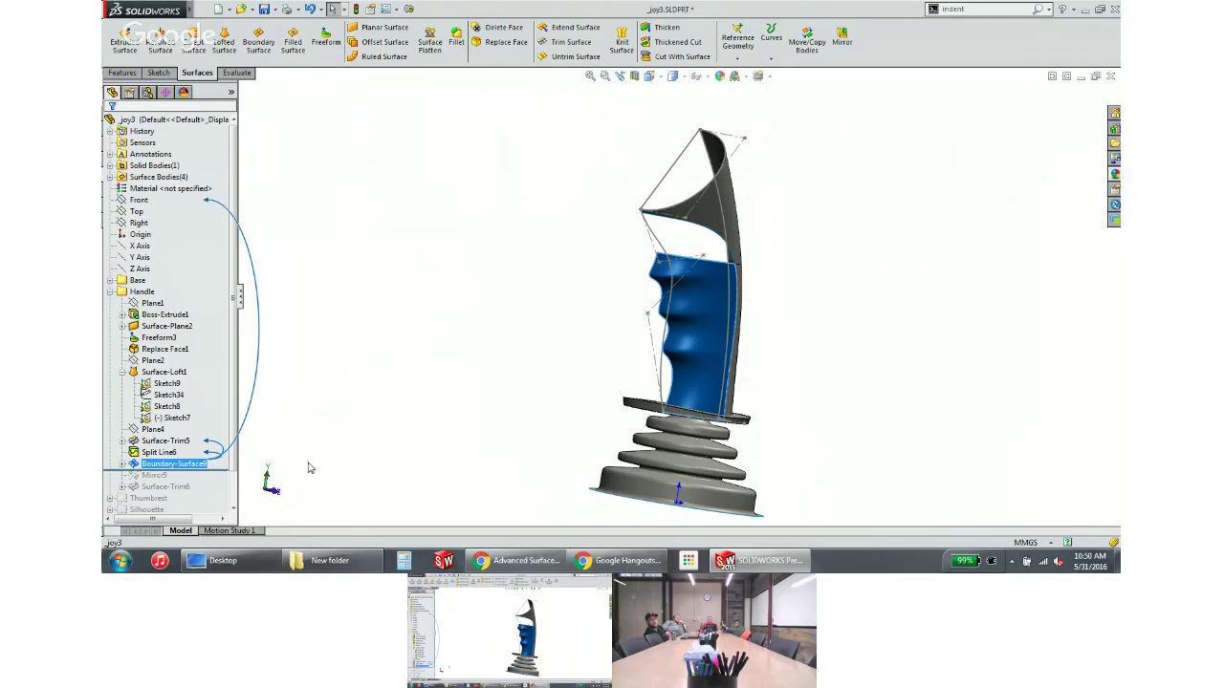
{"action": "left_click", "coordinate": [449, 396]}
{"action": "middle_click_drag", "start_coordinate": [503, 396], "coordinate": [443, 373]}
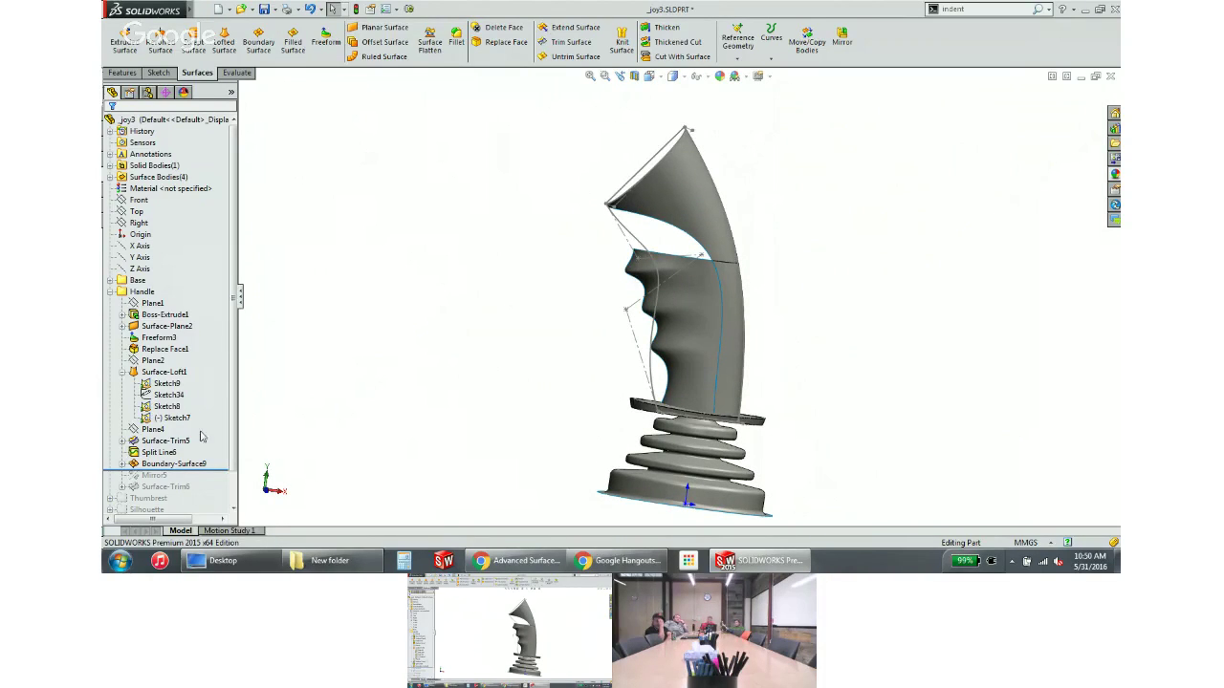
Roll the history forward past Mirror5 and on through the Thumbrest folder, viewing the handle at each stage
{"action": "left_click_drag", "start_coordinate": [218, 471], "coordinate": [218, 481]}
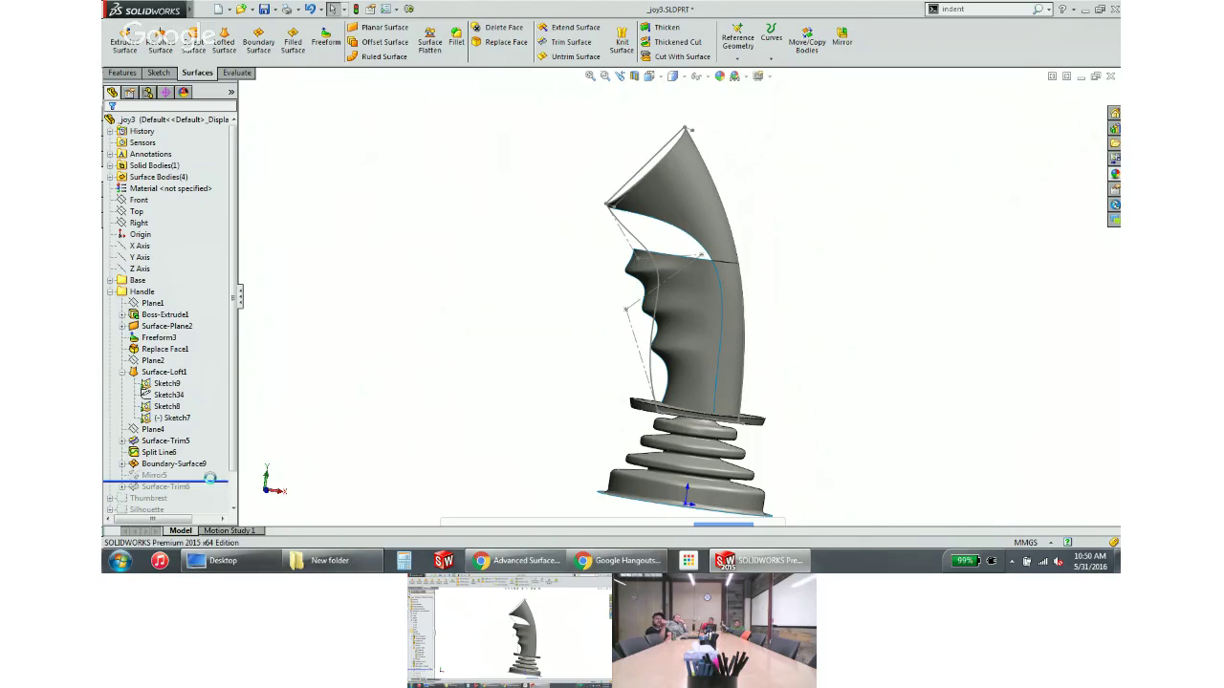
{"action": "middle_click_drag", "start_coordinate": [489, 350], "coordinate": [516, 383]}
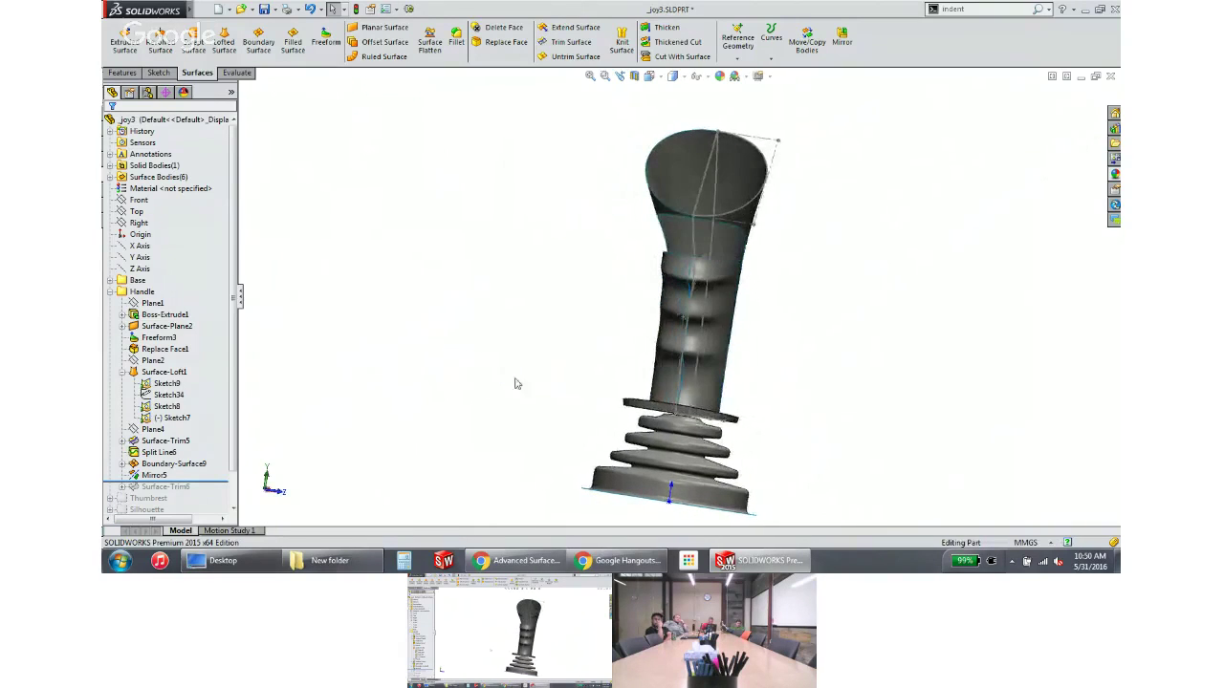
{"action": "left_click_drag", "start_coordinate": [218, 481], "coordinate": [218, 505]}
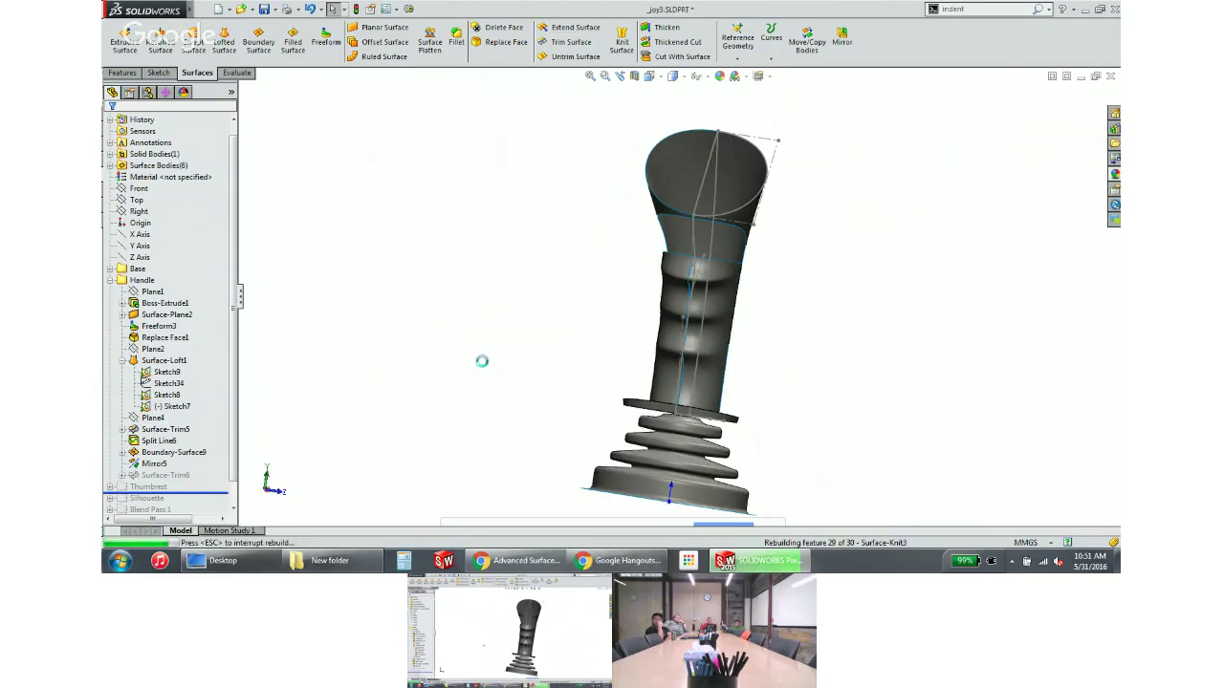
{"action": "middle_click_drag", "start_coordinate": [546, 339], "coordinate": [508, 322]}
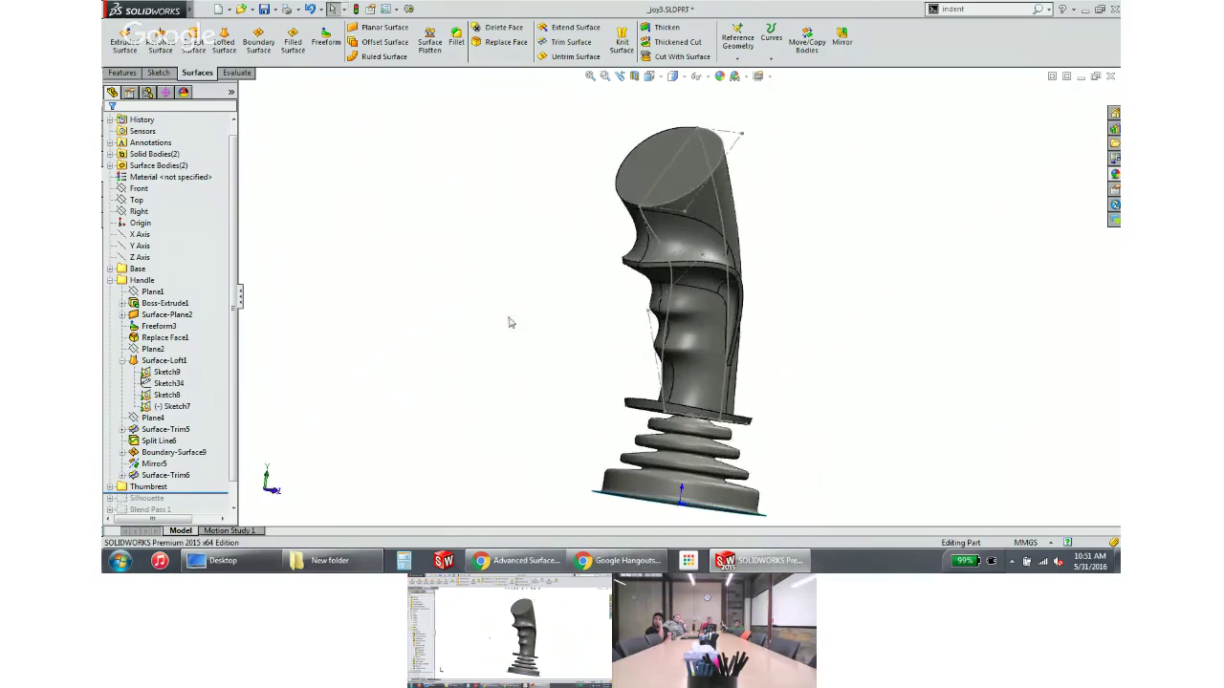
Expand the Thumbrest folder and roll the history back to its start, just before 3DSketch1
{"action": "left_click_drag", "start_coordinate": [129, 493], "coordinate": [114, 489]}
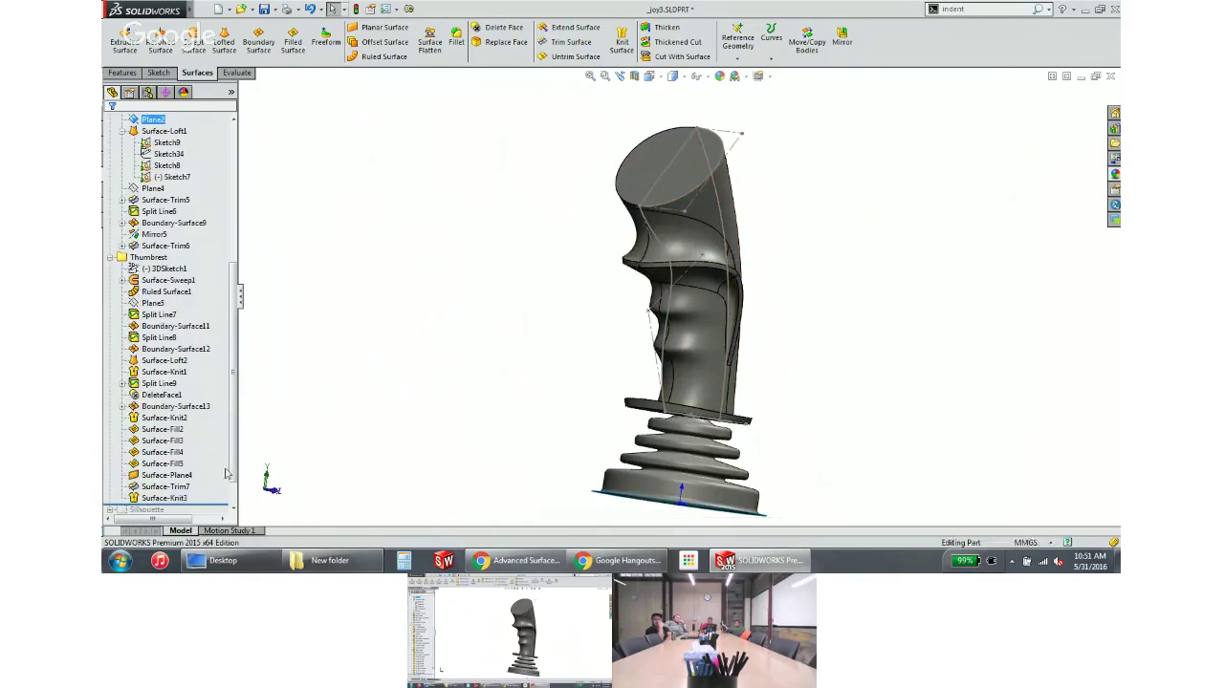
{"action": "left_click_drag", "start_coordinate": [212, 507], "coordinate": [219, 227]}
{"action": "mouse_move", "coordinate": [689, 268]}
{"action": "middle_mouse_down"}
{"action": "mouse_move", "coordinate": [758, 261]}
{"action": "mouse_move", "coordinate": [703, 278]}
{"action": "middle_mouse_up"}
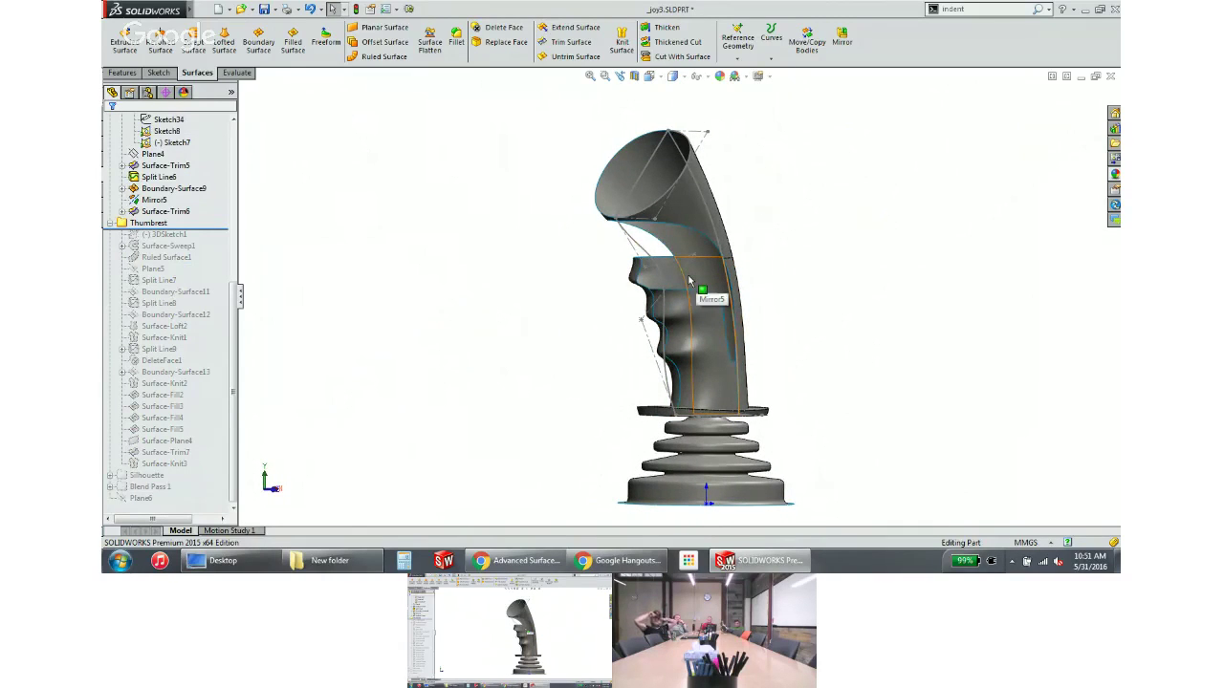
{"action": "middle_click_drag", "start_coordinate": [688, 277], "coordinate": [677, 285]}
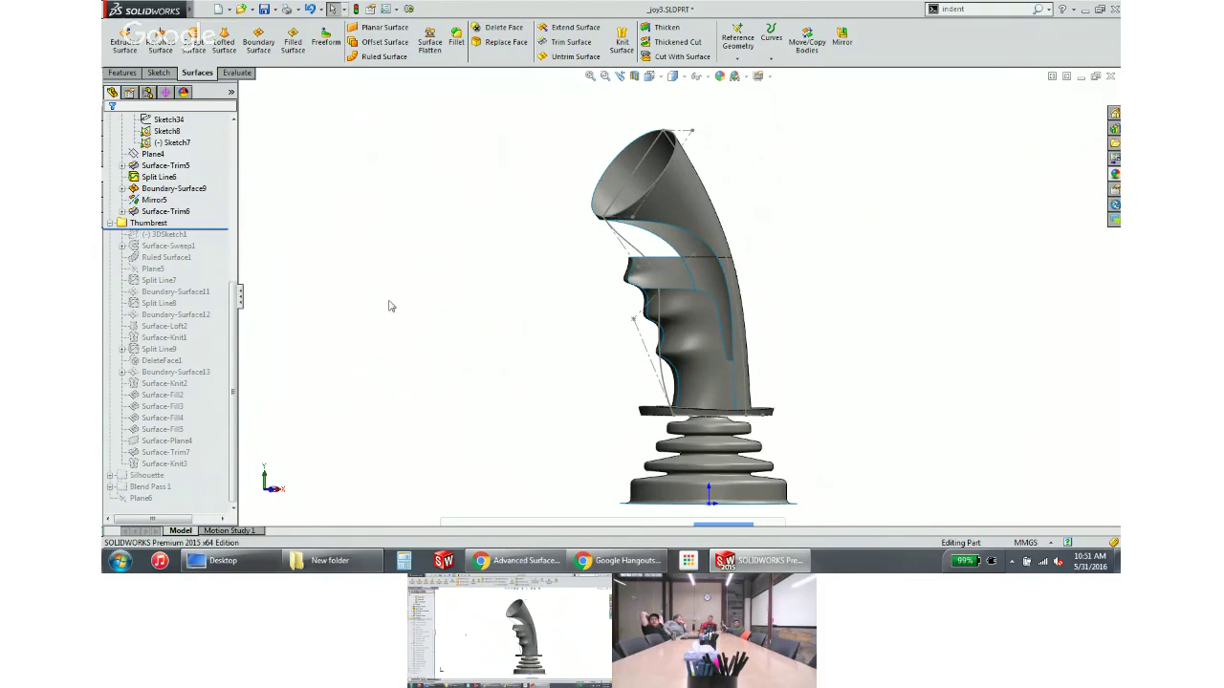
{"action": "middle_click_drag", "start_coordinate": [389, 306], "coordinate": [428, 323]}
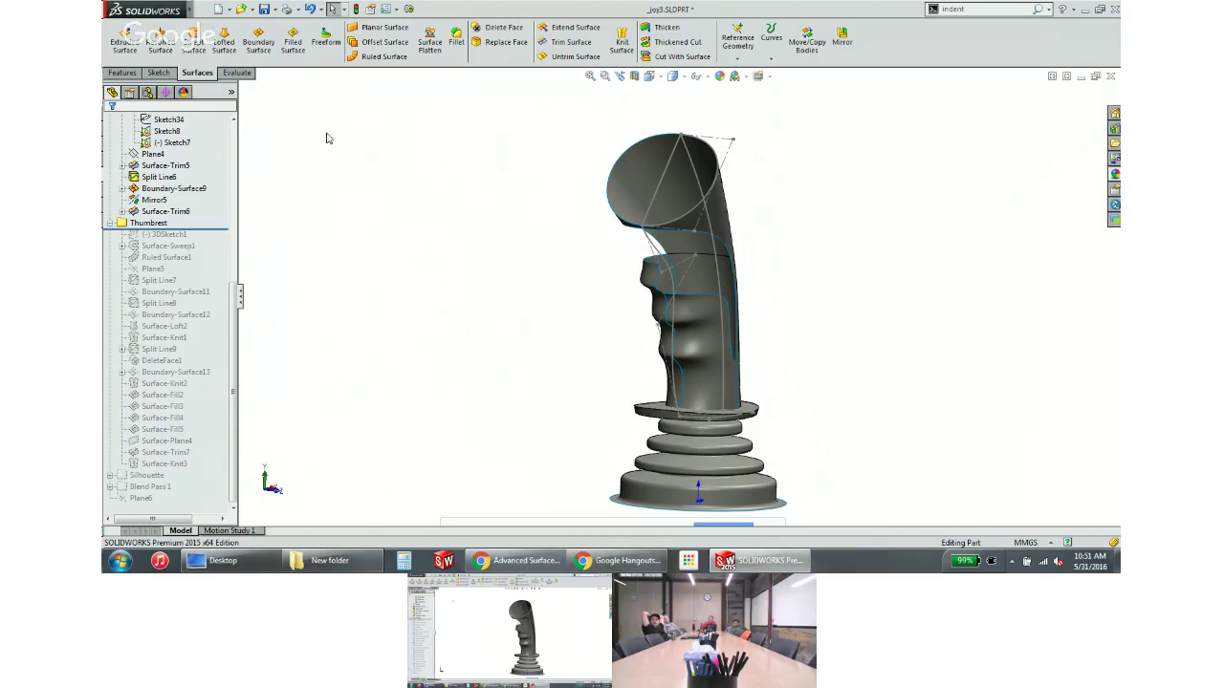
Start a new 3D sketch and begin a spline on the handle near the uppermost finger grip
{"action": "left_click", "coordinate": [160, 74]}
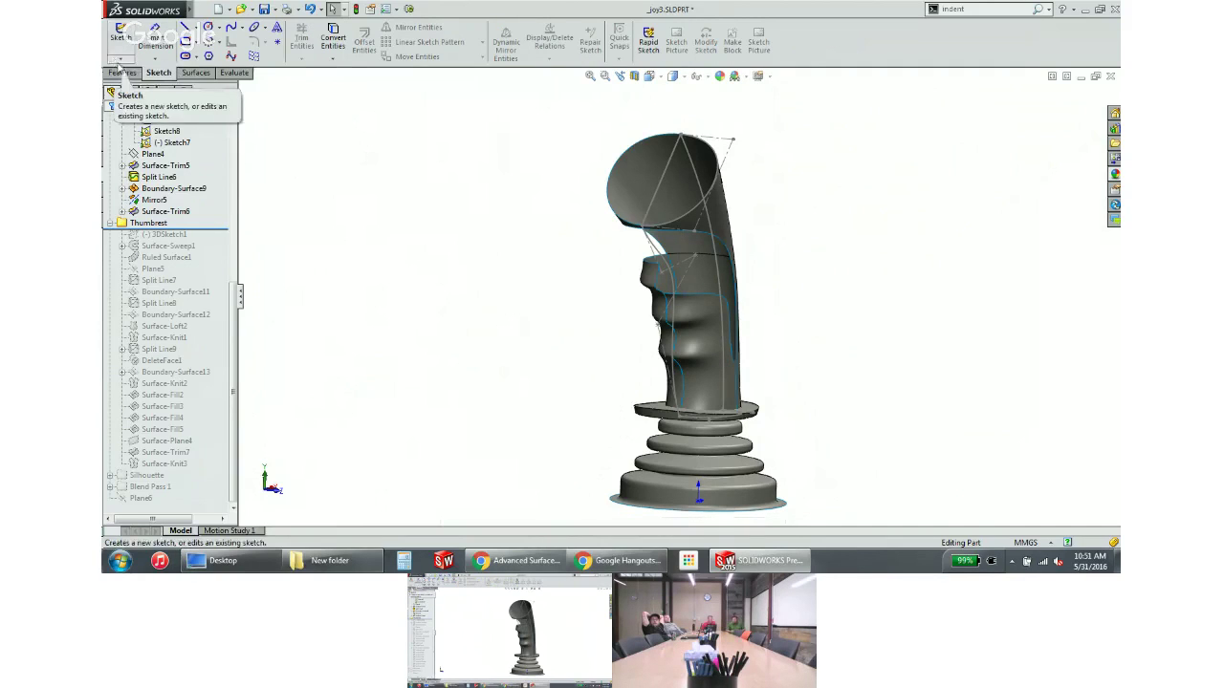
{"action": "left_click", "coordinate": [121, 59]}
{"action": "left_click", "coordinate": [125, 84]}
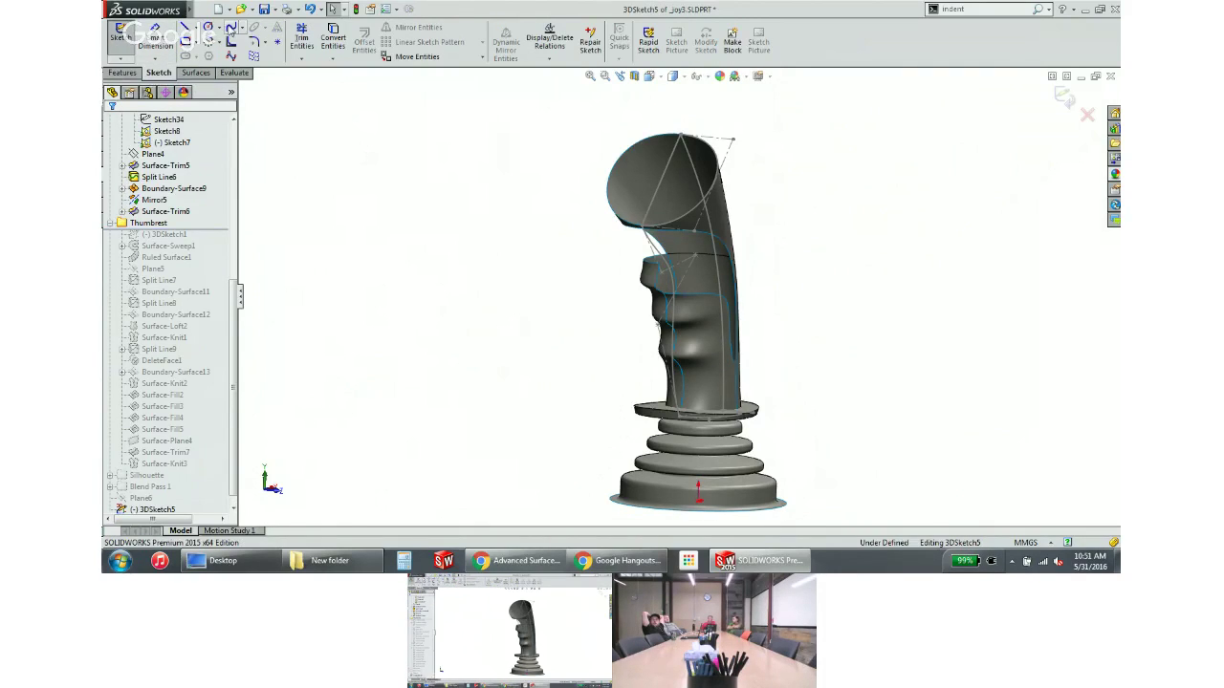
{"action": "scroll", "coordinate": [686, 282], "scroll_direction": "down", "scroll_amount": 2}
{"action": "scroll", "coordinate": [686, 282], "scroll_direction": "down", "scroll_amount": 2}
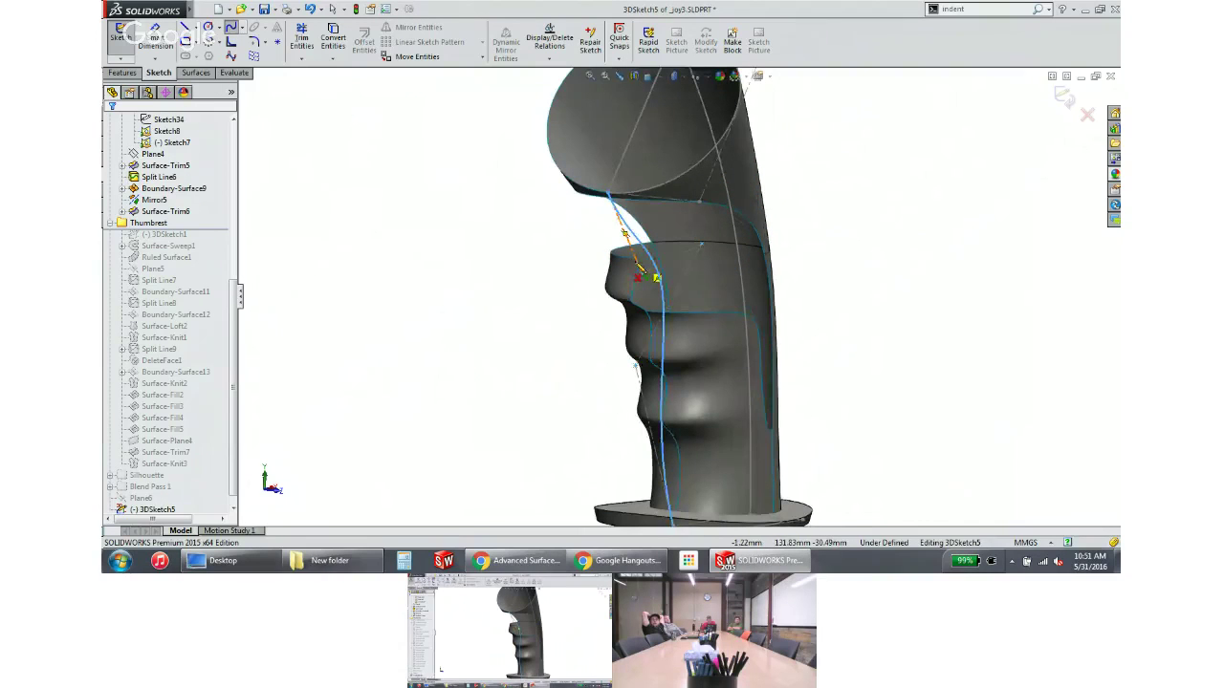
{"action": "scroll", "coordinate": [651, 277], "scroll_direction": "down", "scroll_amount": 4}
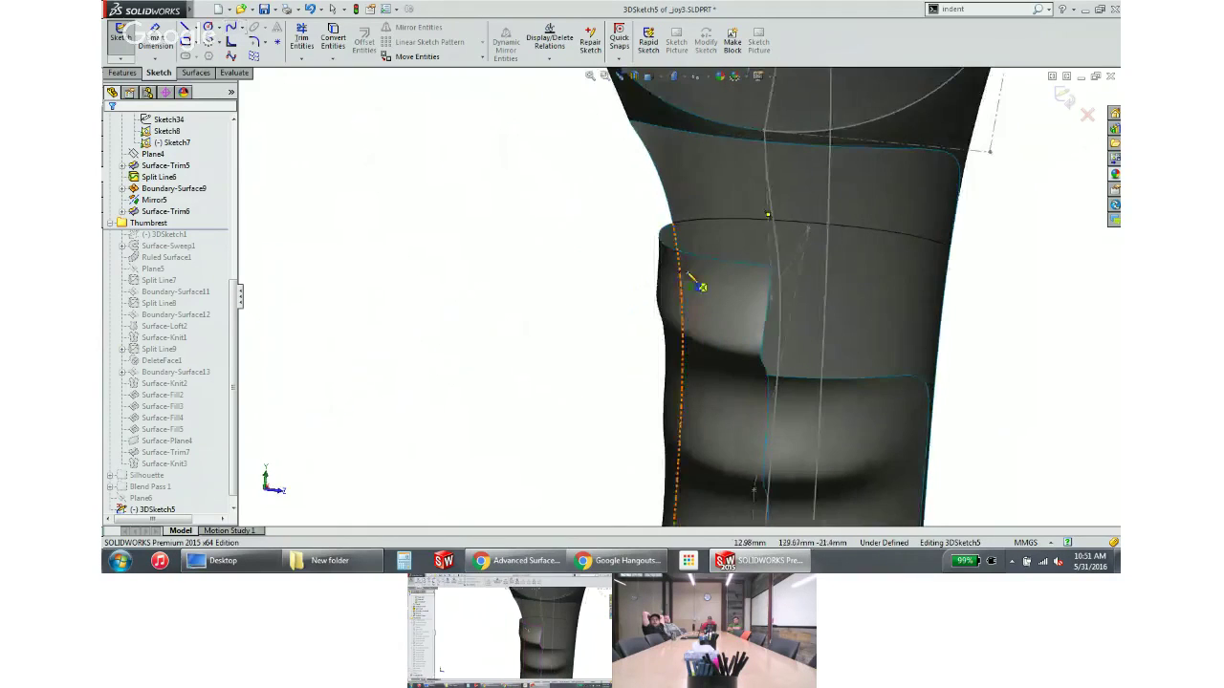
{"action": "scroll", "coordinate": [793, 317], "scroll_direction": "up", "scroll_amount": 2}
{"action": "middle_click_drag", "start_coordinate": [793, 316], "coordinate": [814, 317]}
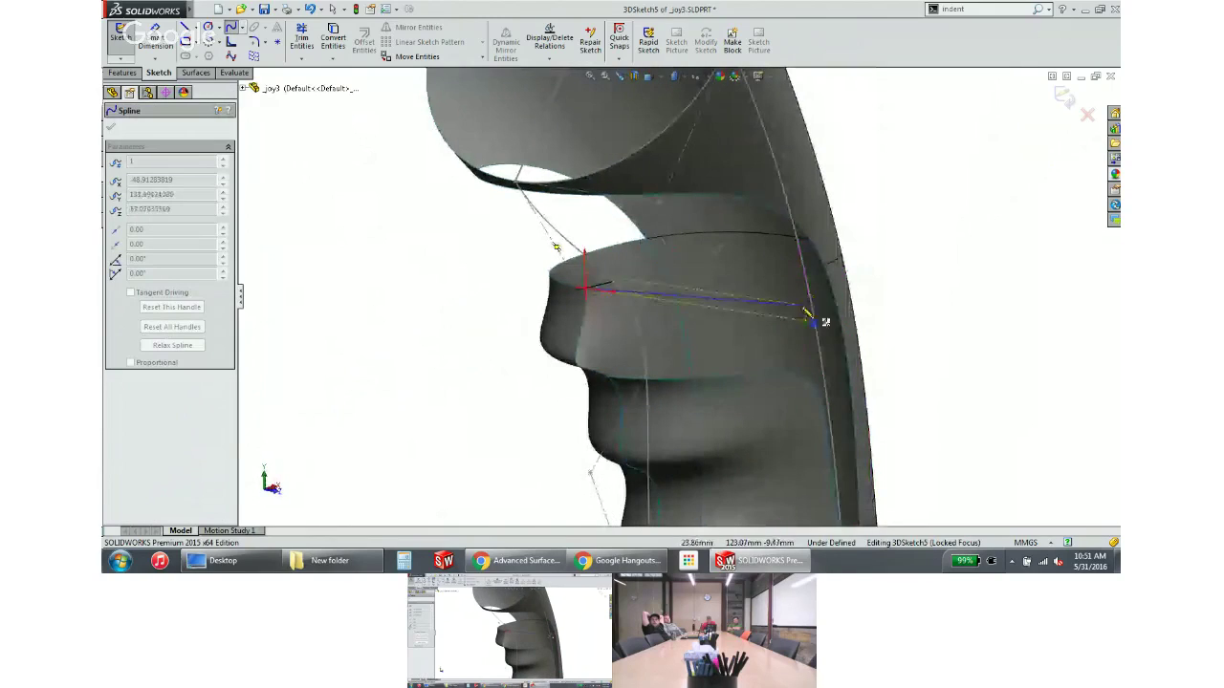
Finish the spline at the lower tip of the handle's trimmed opening and pull its middle point up so the curve arches over the grips
{"action": "left_click", "coordinate": [818, 326]}
{"action": "scroll", "coordinate": [815, 396], "scroll_direction": "up", "scroll_amount": 2}
{"action": "middle_click_drag", "start_coordinate": [814, 395], "coordinate": [808, 426]}
{"action": "scroll", "coordinate": [806, 431], "scroll_direction": "down", "scroll_amount": 4}
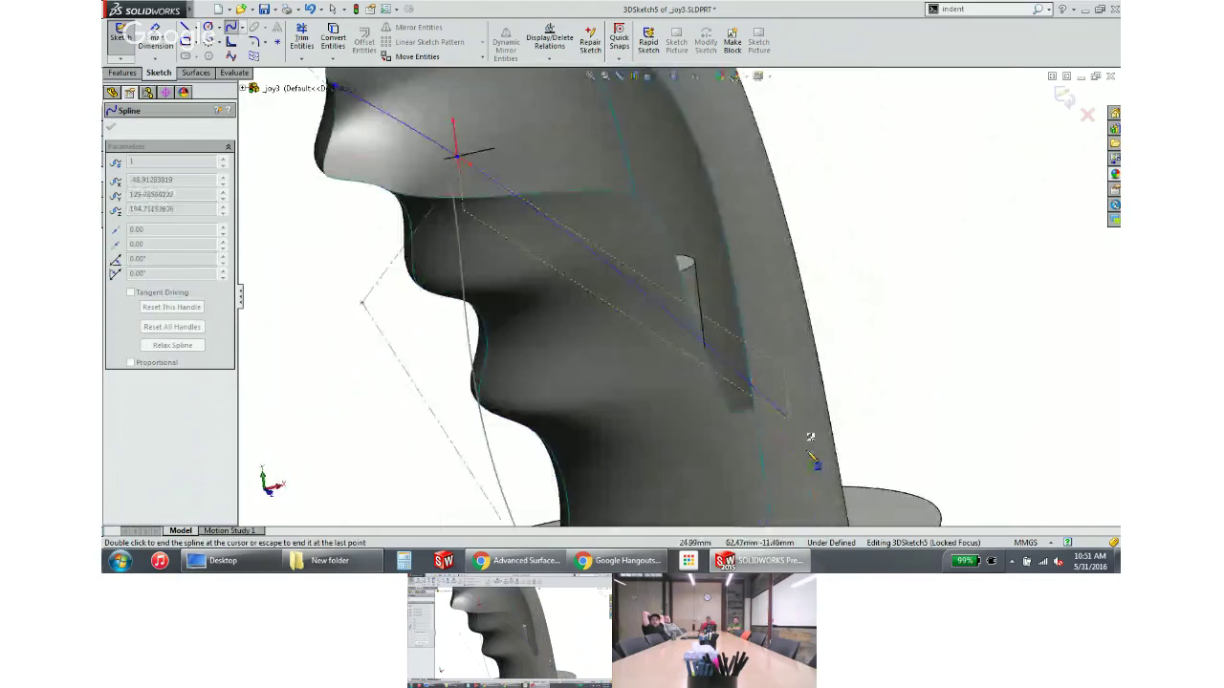
{"action": "left_click", "coordinate": [744, 417]}
{"action": "key", "text": "Escape"}
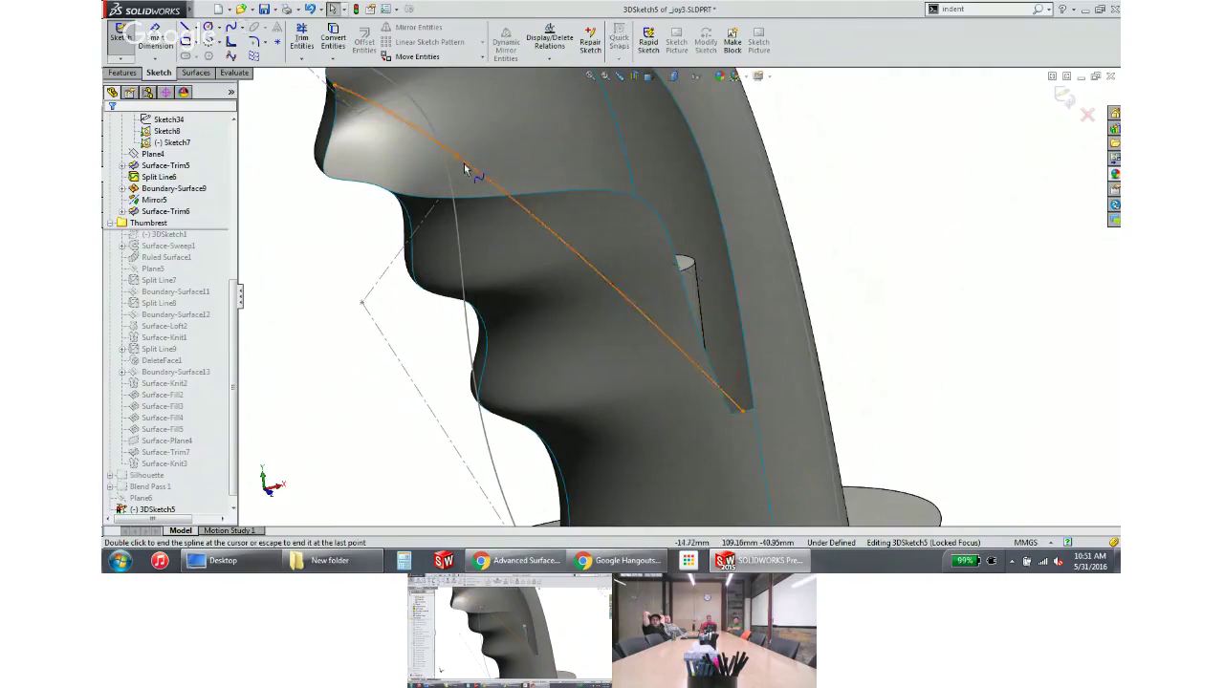
{"action": "left_click_drag", "start_coordinate": [459, 160], "coordinate": [577, 108]}
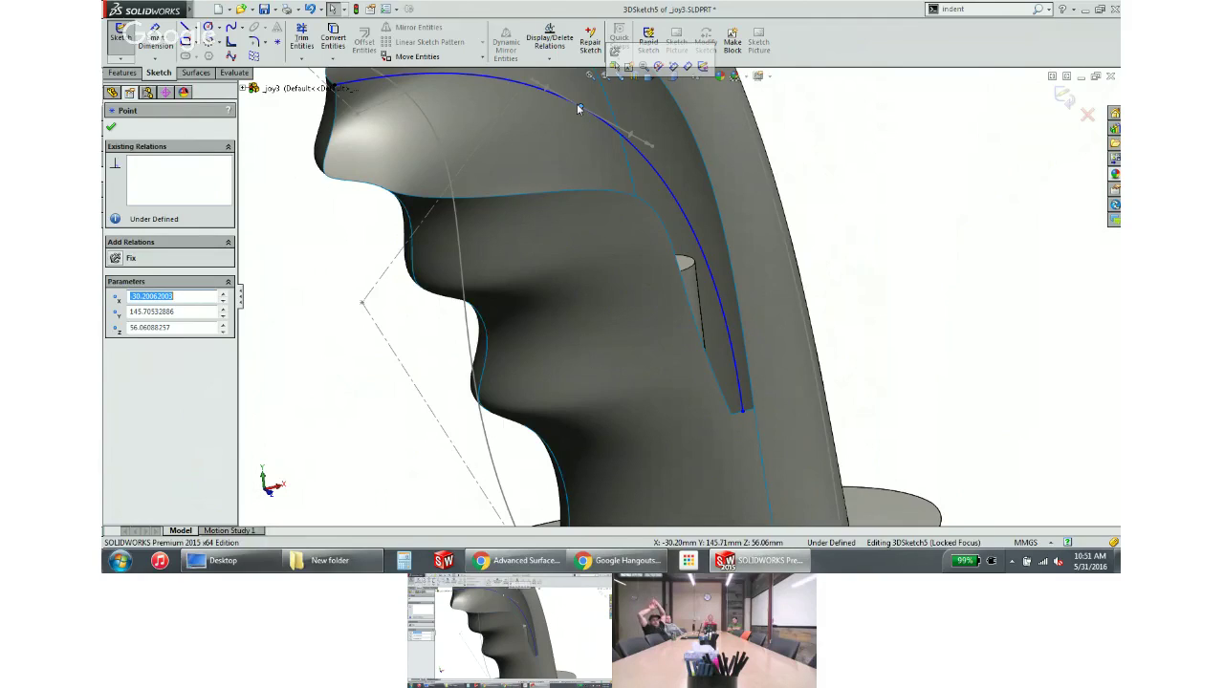
Deselect the spline's middle point and split the graphics area into four views showing the 3D spline from different directions
{"action": "mouse_move", "coordinate": [577, 108]}
{"action": "middle_mouse_down"}
{"action": "mouse_move", "coordinate": [374, 251]}
{"action": "mouse_move", "coordinate": [434, 270]}
{"action": "mouse_move", "coordinate": [404, 278]}
{"action": "middle_mouse_up"}
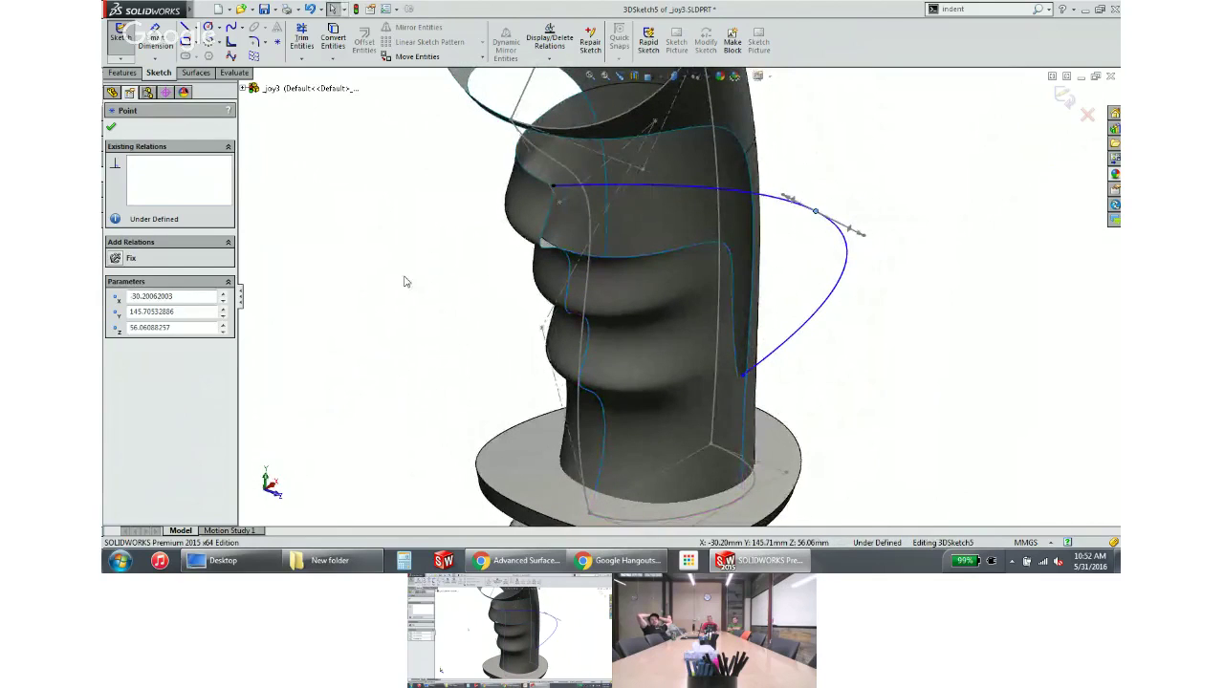
{"action": "left_click", "coordinate": [404, 278]}
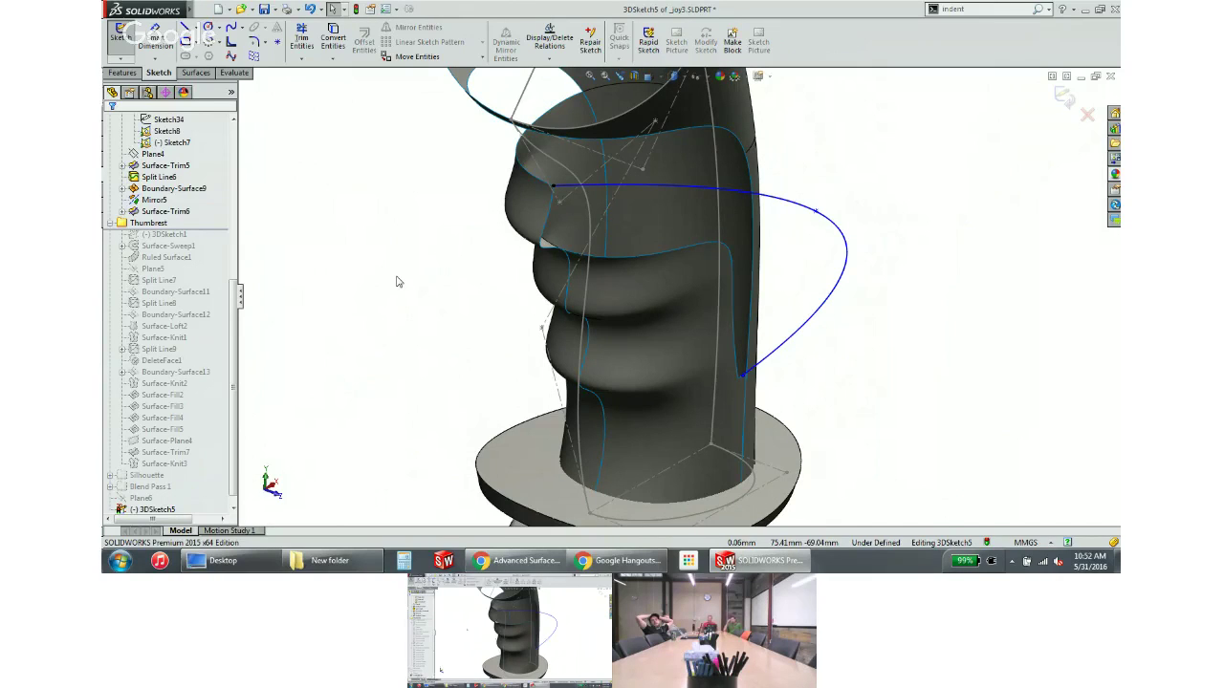
{"action": "left_click", "coordinate": [350, 10]}
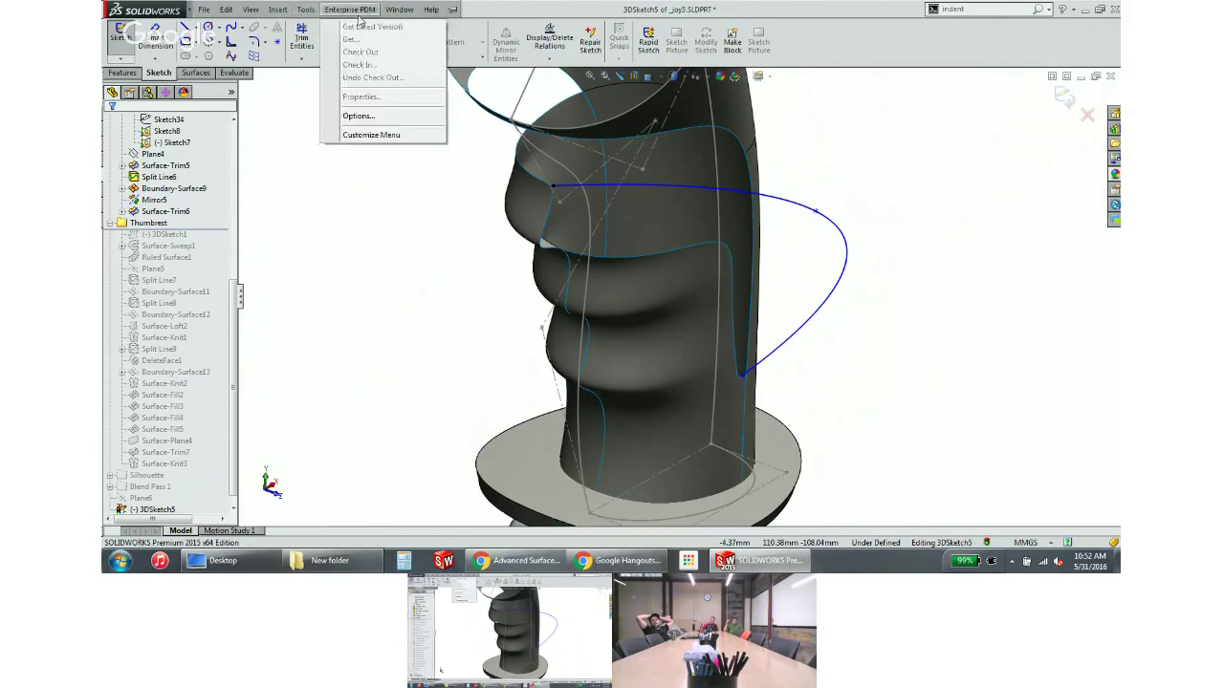
{"action": "mouse_move", "coordinate": [420, 27]}
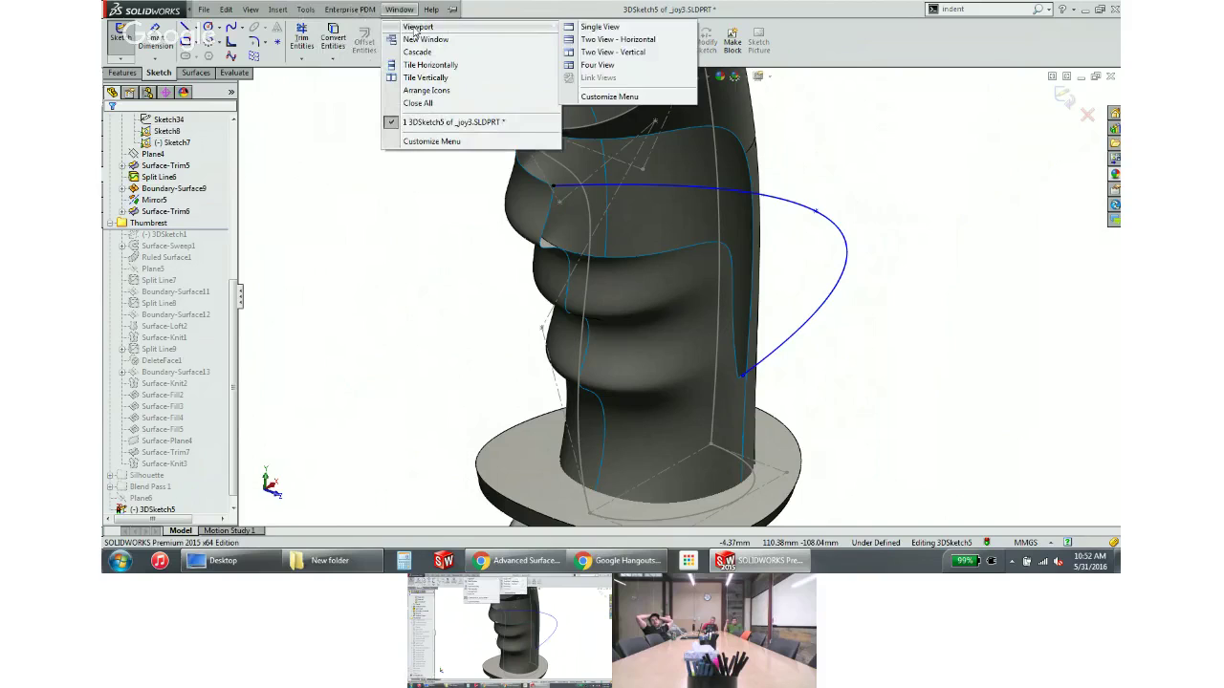
{"action": "left_click", "coordinate": [629, 65]}
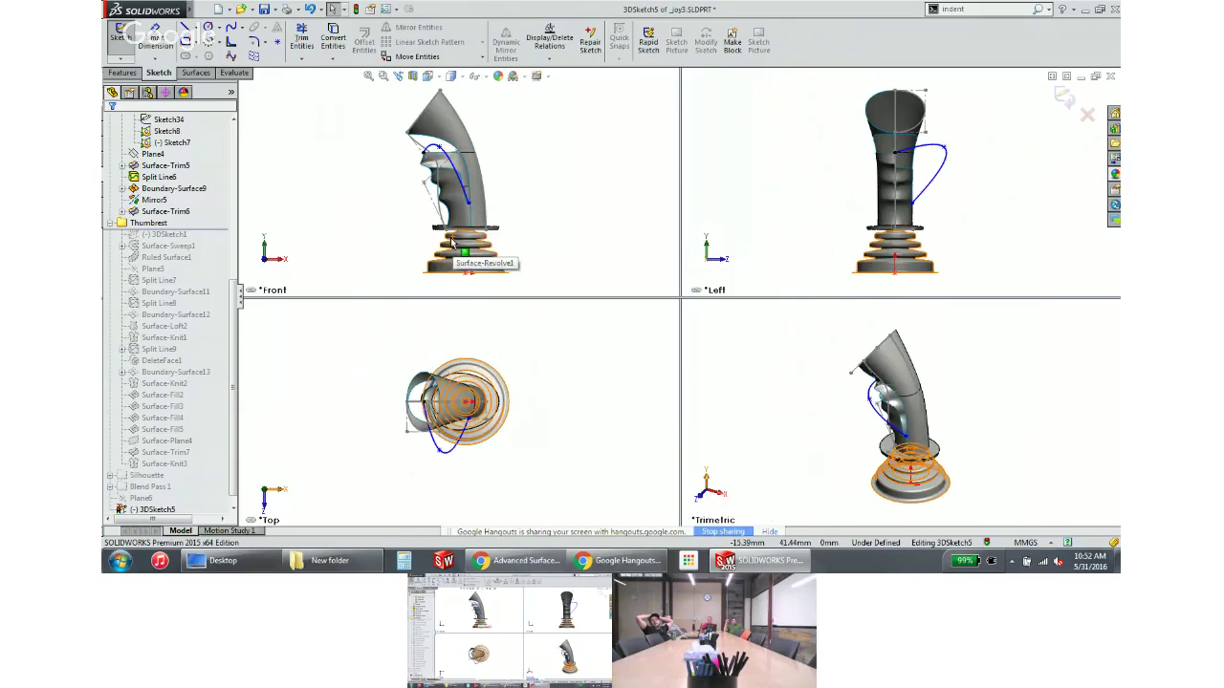
Reposition the spline's middle point using the left and front views, to about X -27.9, Y 134.9, Z 38.3 mm
{"action": "left_click", "coordinate": [946, 151]}
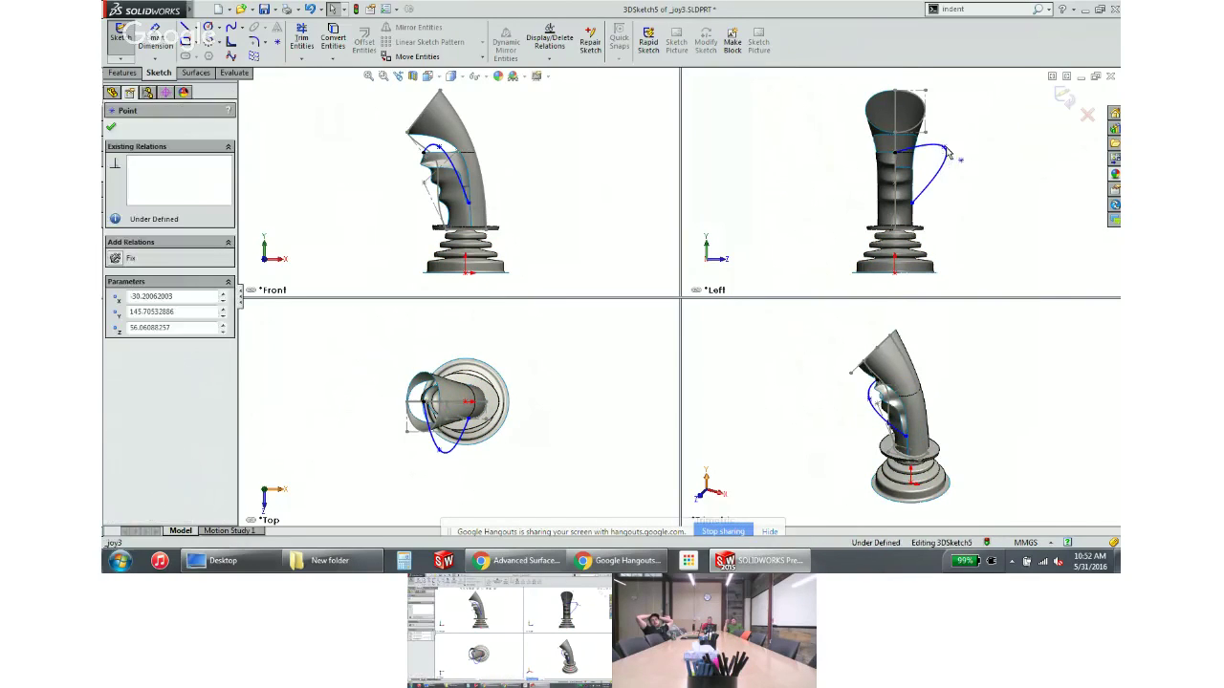
{"action": "mouse_move", "coordinate": [947, 151]}
{"action": "left_mouse_down"}
{"action": "mouse_move", "coordinate": [979, 163]}
{"action": "mouse_move", "coordinate": [941, 161]}
{"action": "mouse_move", "coordinate": [942, 148]}
{"action": "left_mouse_up"}
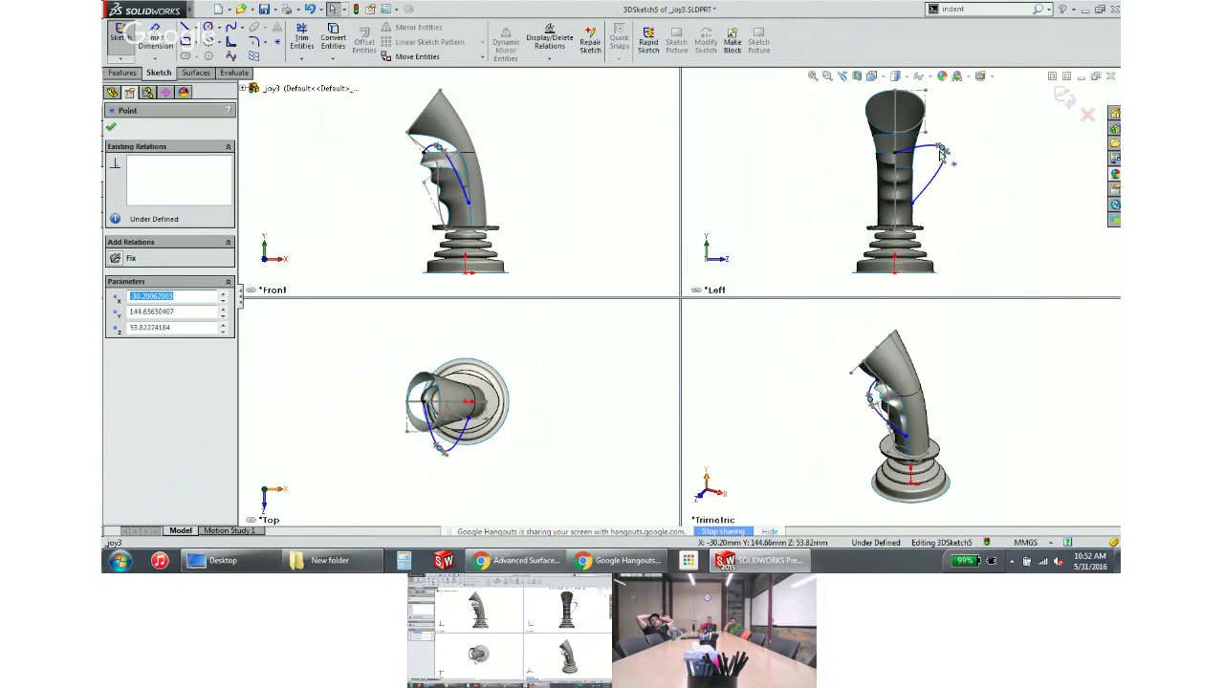
{"action": "left_click_drag", "start_coordinate": [941, 149], "coordinate": [936, 151]}
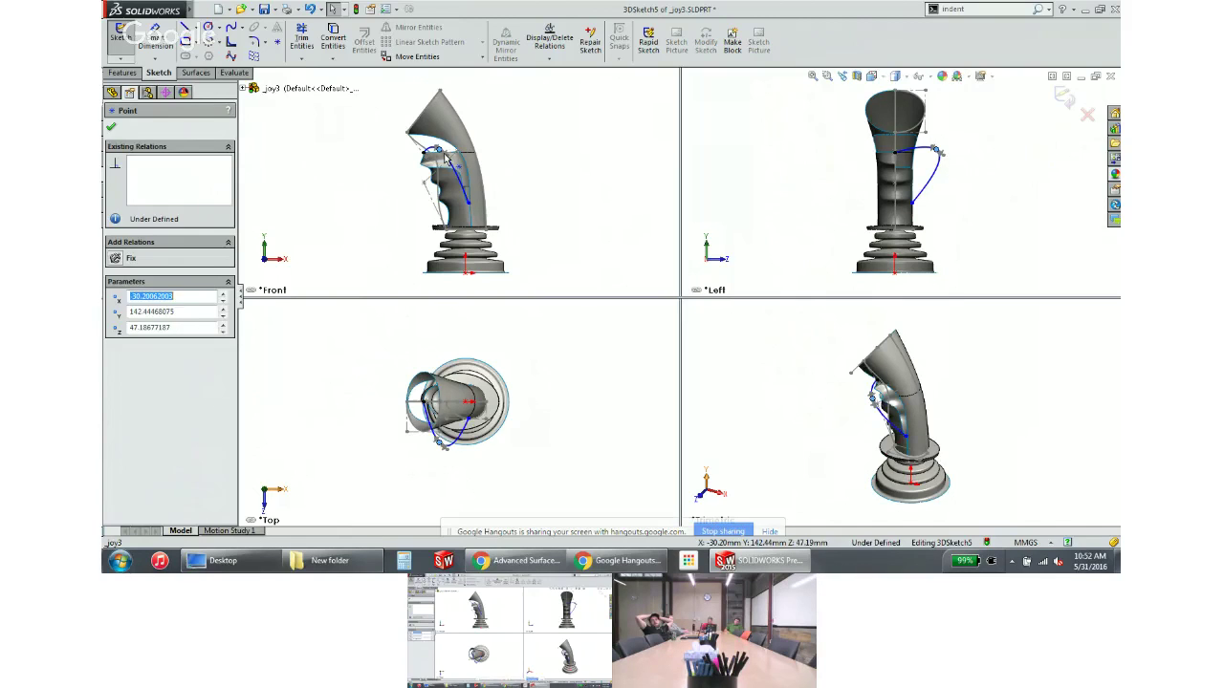
{"action": "left_click_drag", "start_coordinate": [439, 160], "coordinate": [440, 146]}
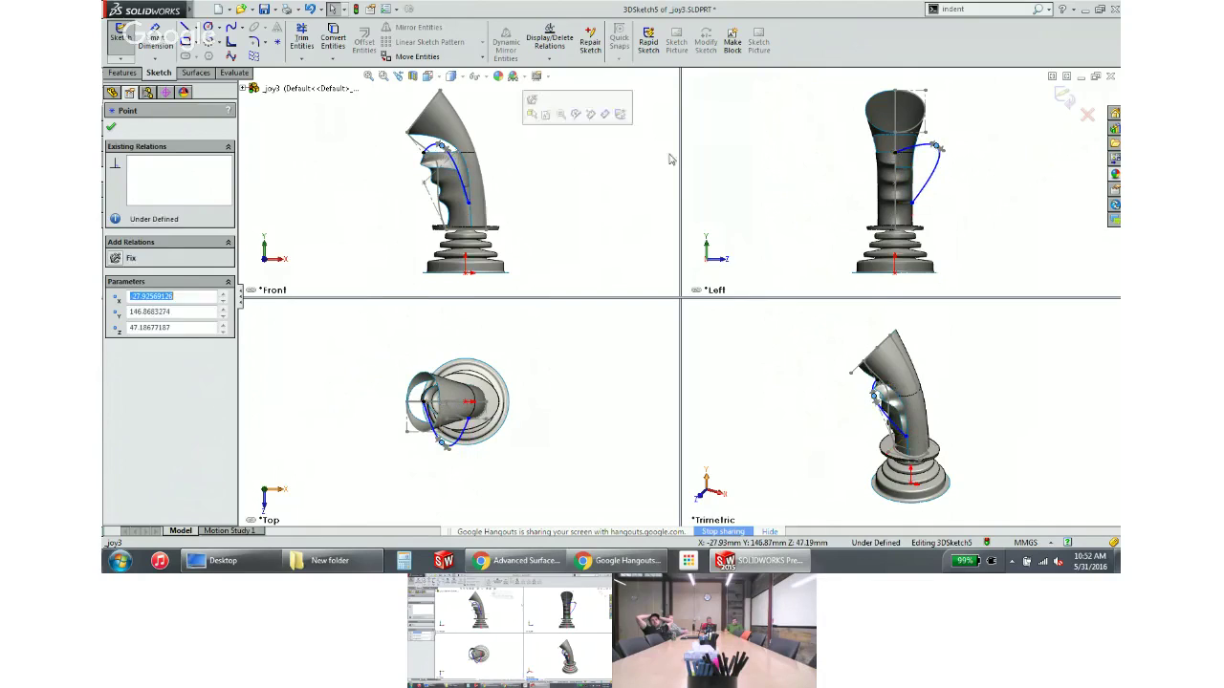
{"action": "scroll", "coordinate": [917, 143], "scroll_direction": "down", "scroll_amount": 5}
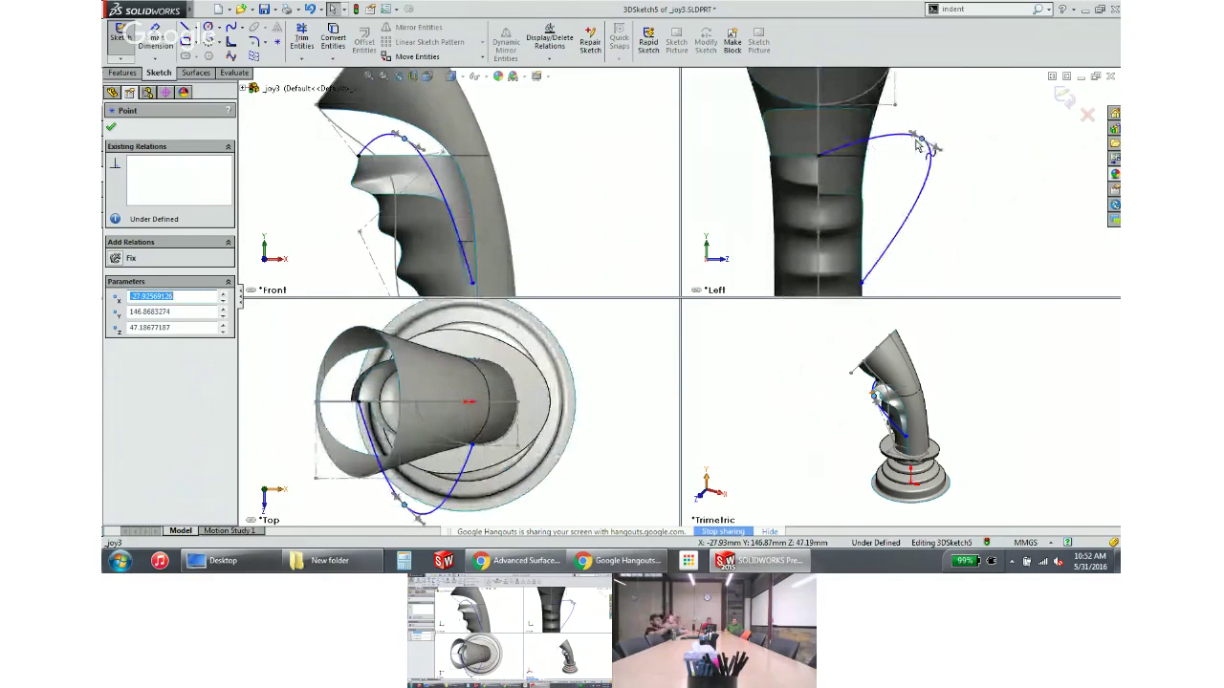
{"action": "left_click_drag", "start_coordinate": [917, 144], "coordinate": [903, 166]}
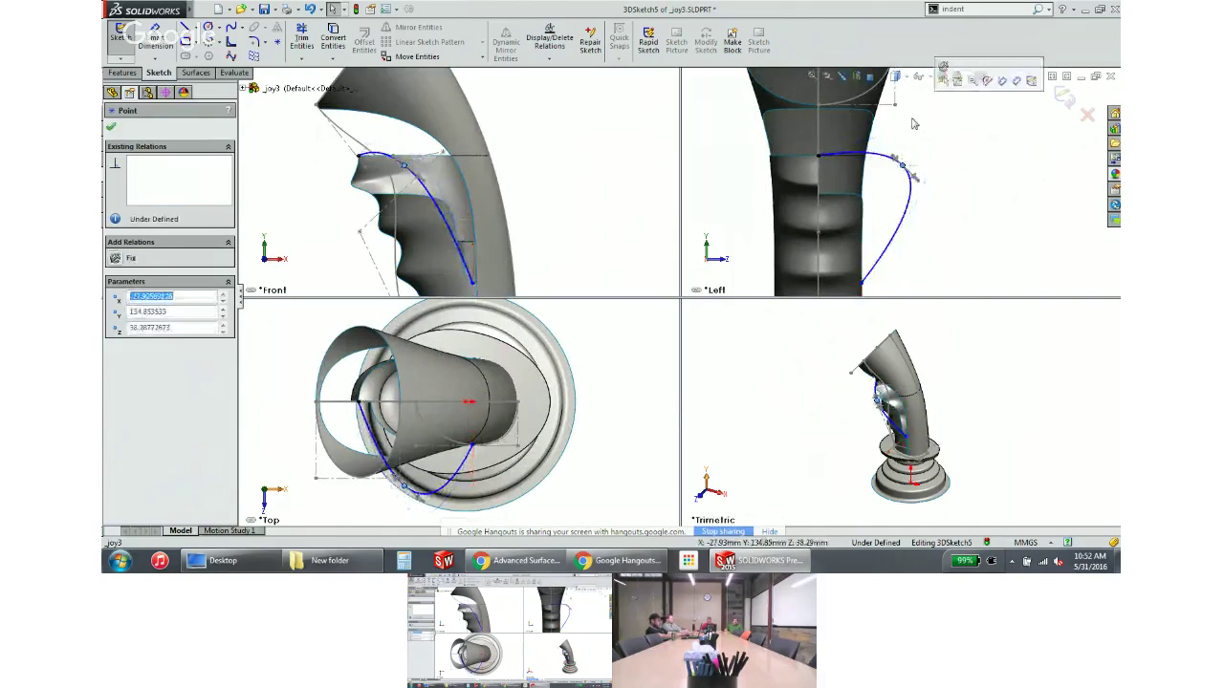
Add an Equal Curvature relation between the spline and the handle edge at the top of the uppermost finger grip
{"action": "left_click", "coordinate": [913, 124]}
{"action": "left_click", "coordinate": [905, 196]}
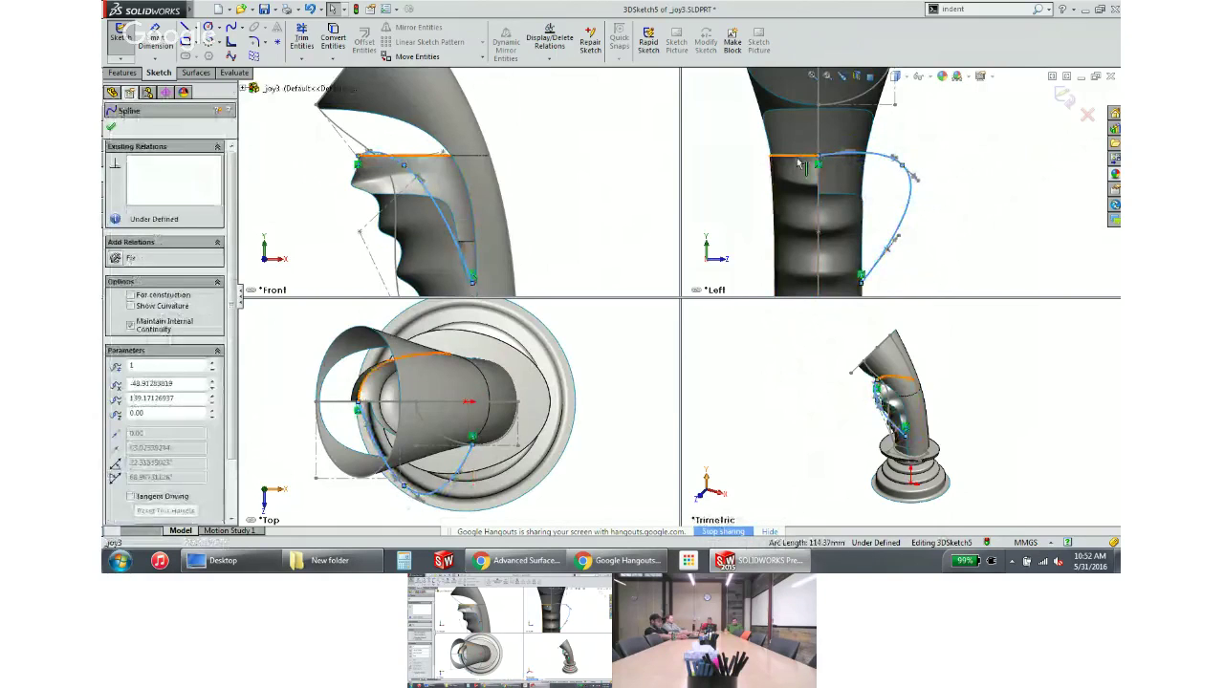
{"action": "left_click", "coordinate": [799, 159], "text": "ctrl"}
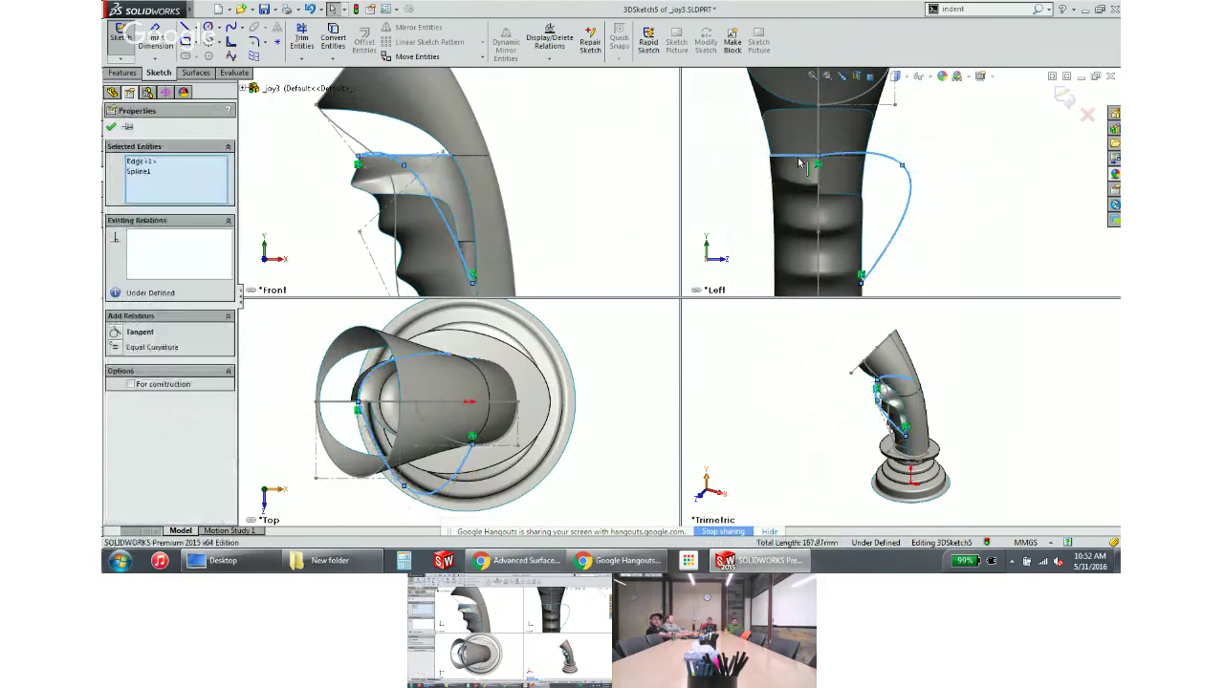
{"action": "left_click", "coordinate": [116, 346]}
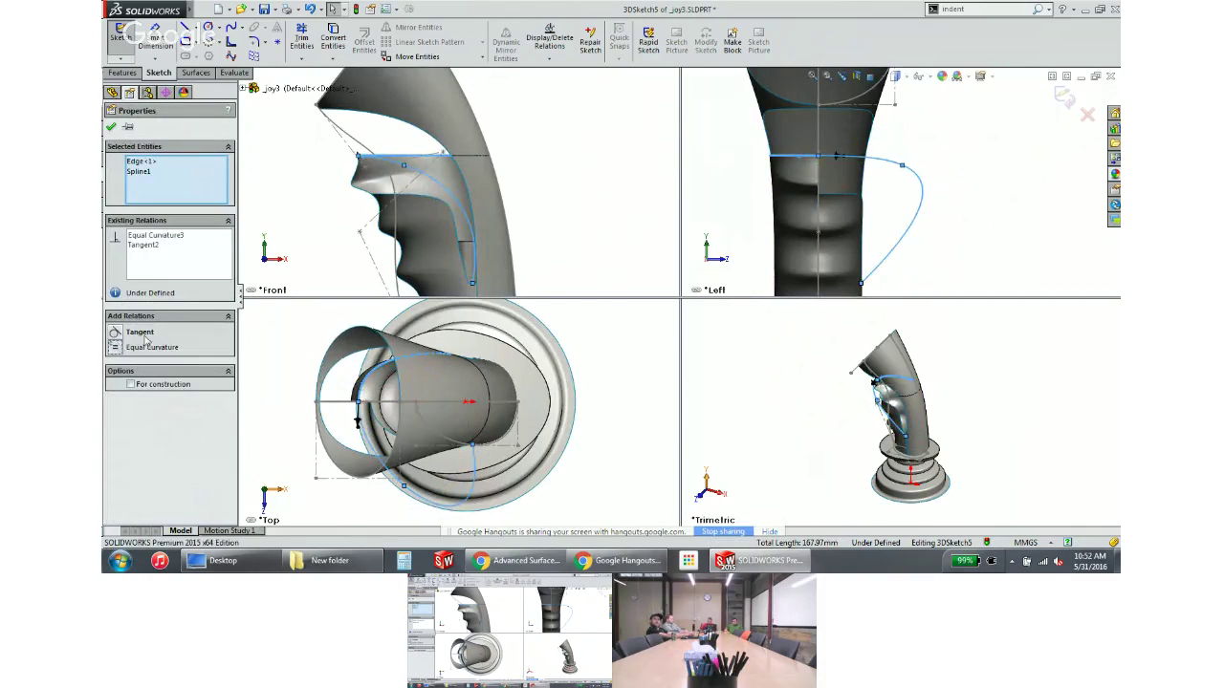
{"action": "left_click", "coordinate": [654, 153]}
Pull the spline's middle point closer to the handle, to about Y 135.4, Z 30.2 mm, and inspect the curve in the 3D view
{"action": "left_click", "coordinate": [923, 191]}
{"action": "left_click", "coordinate": [902, 168]}
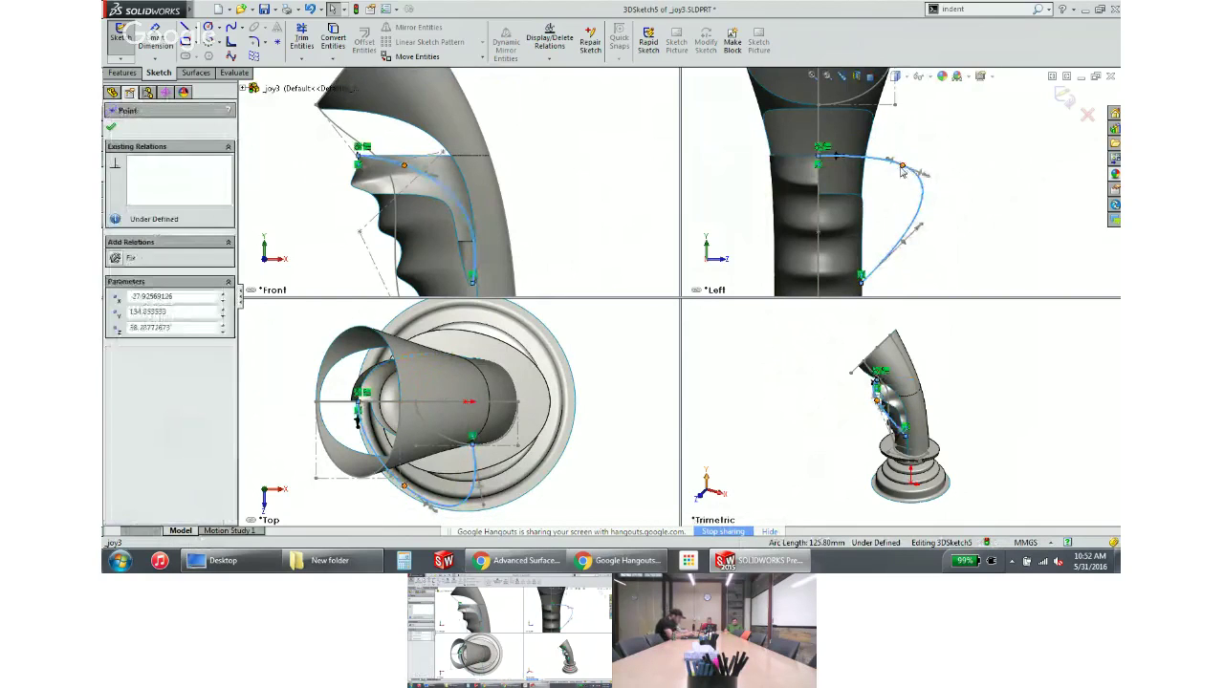
{"action": "left_click_drag", "start_coordinate": [902, 170], "coordinate": [436, 507]}
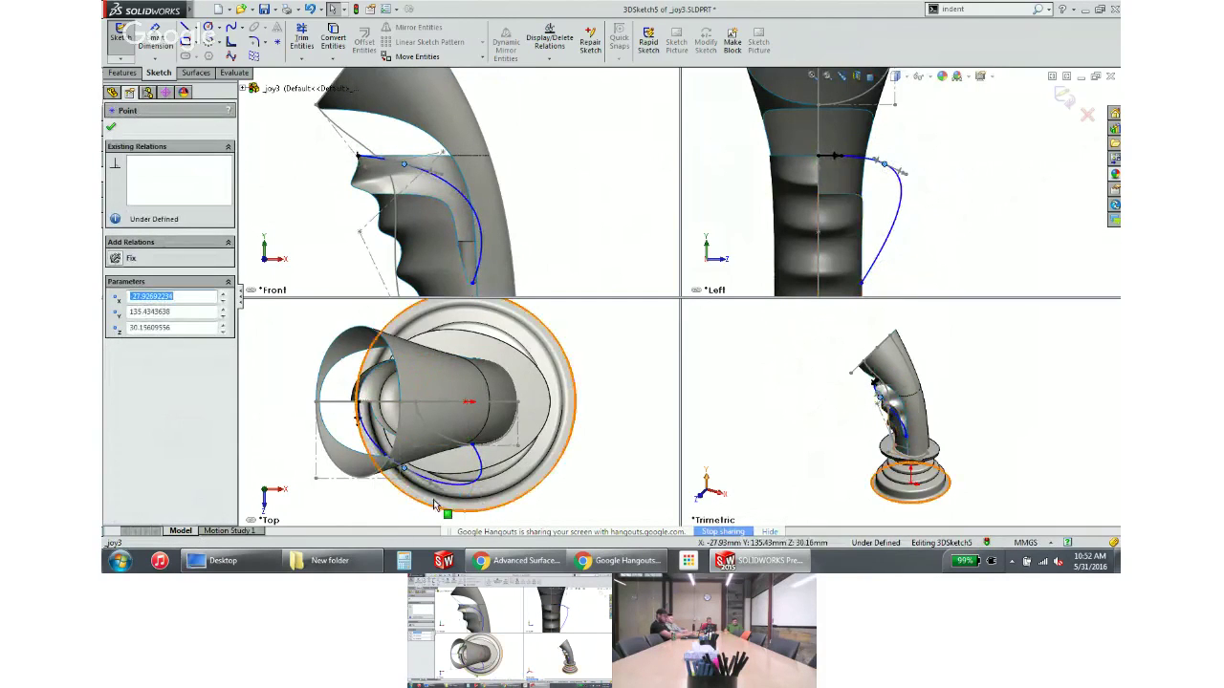
{"action": "scroll", "coordinate": [898, 426], "scroll_direction": "down", "scroll_amount": 3}
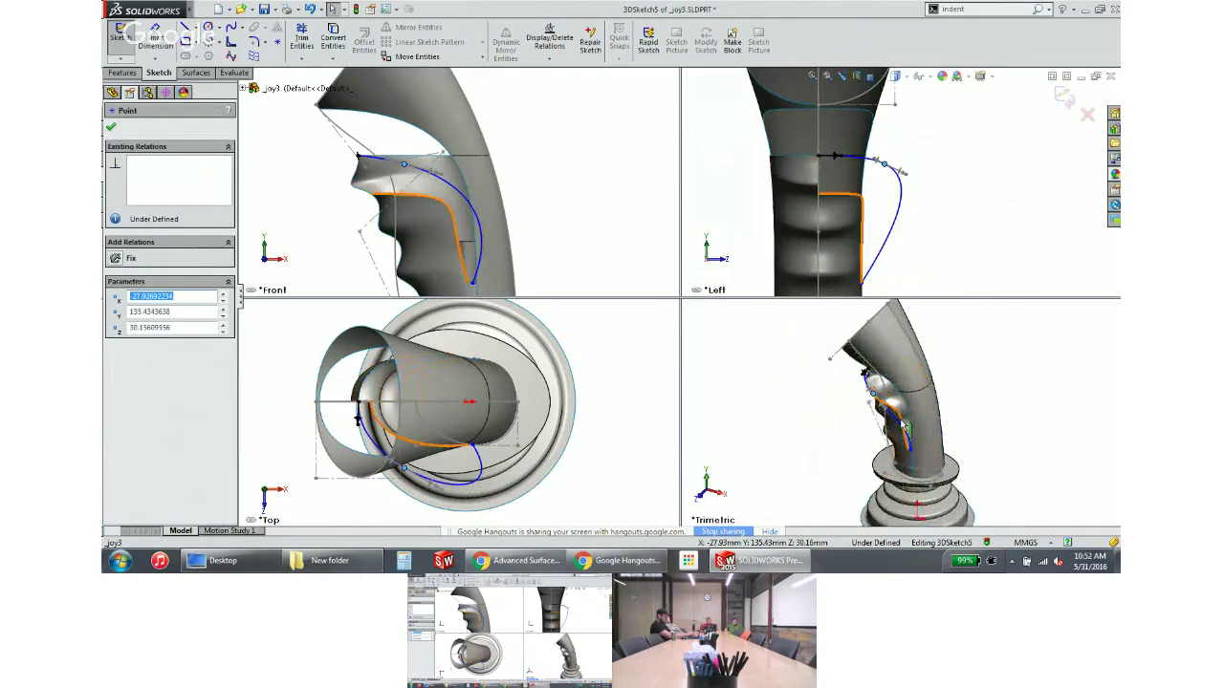
{"action": "left_click", "coordinate": [772, 429]}
{"action": "middle_click_drag", "start_coordinate": [773, 429], "coordinate": [899, 359]}
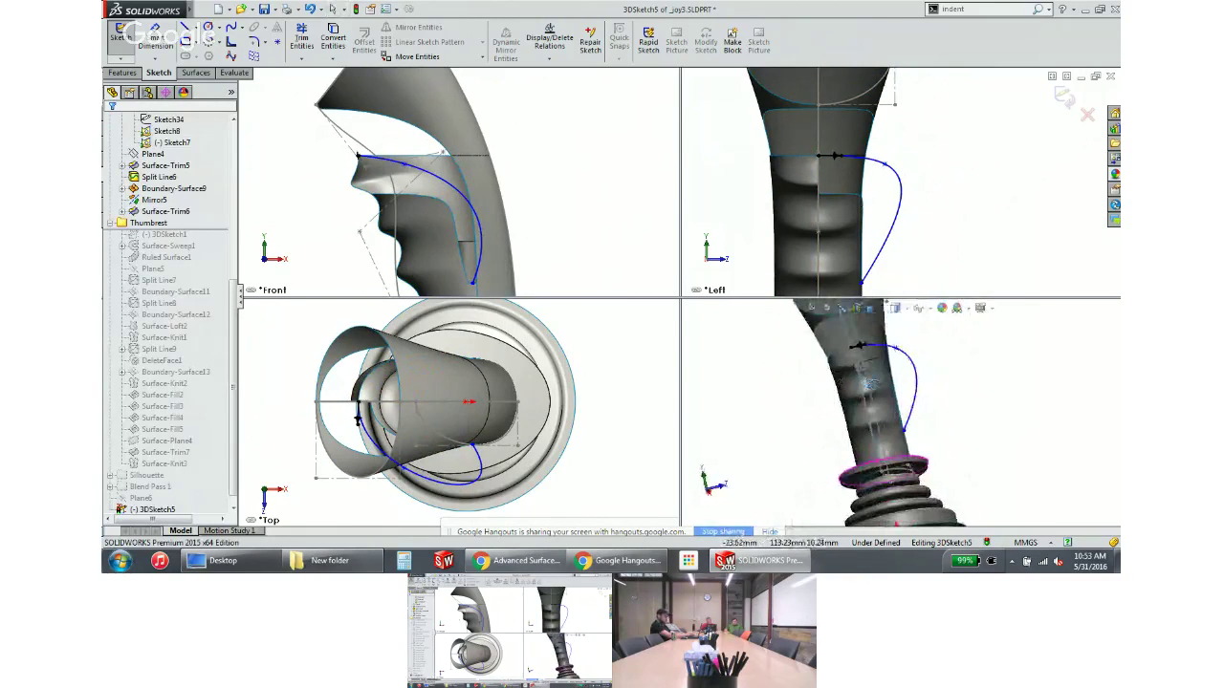
Move the spline's middle point to about X -27.9, Y 138.3, Z 26.1 mm and adjust its tangency handle to tighten the bulge
{"action": "left_click", "coordinate": [875, 163]}
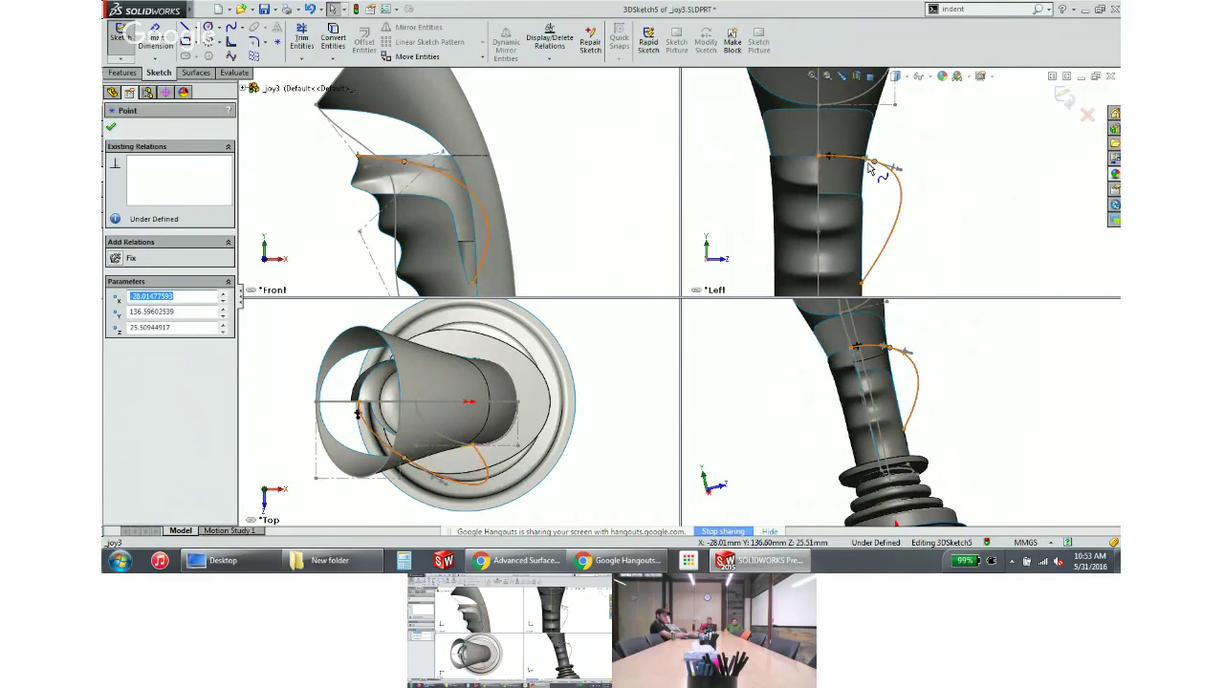
{"action": "mouse_move", "coordinate": [868, 168]}
{"action": "left_mouse_down"}
{"action": "mouse_move", "coordinate": [883, 168]}
{"action": "mouse_move", "coordinate": [864, 167]}
{"action": "mouse_move", "coordinate": [875, 157]}
{"action": "left_mouse_up"}
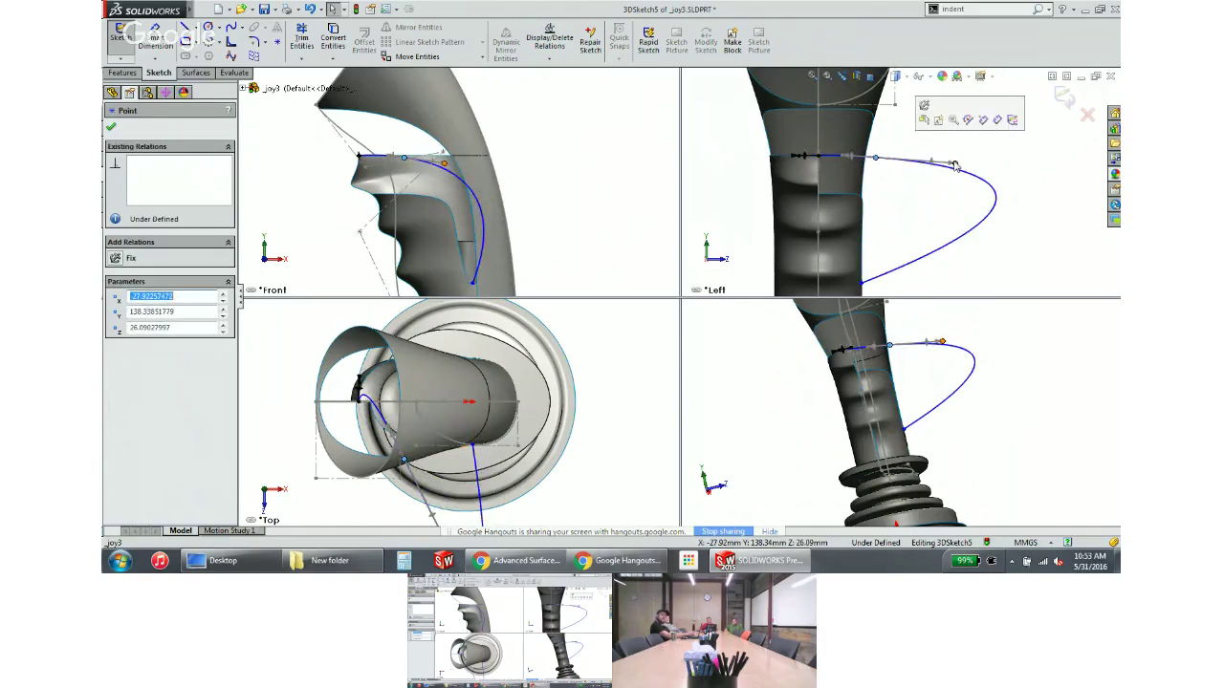
{"action": "left_click_drag", "start_coordinate": [954, 165], "coordinate": [904, 164]}
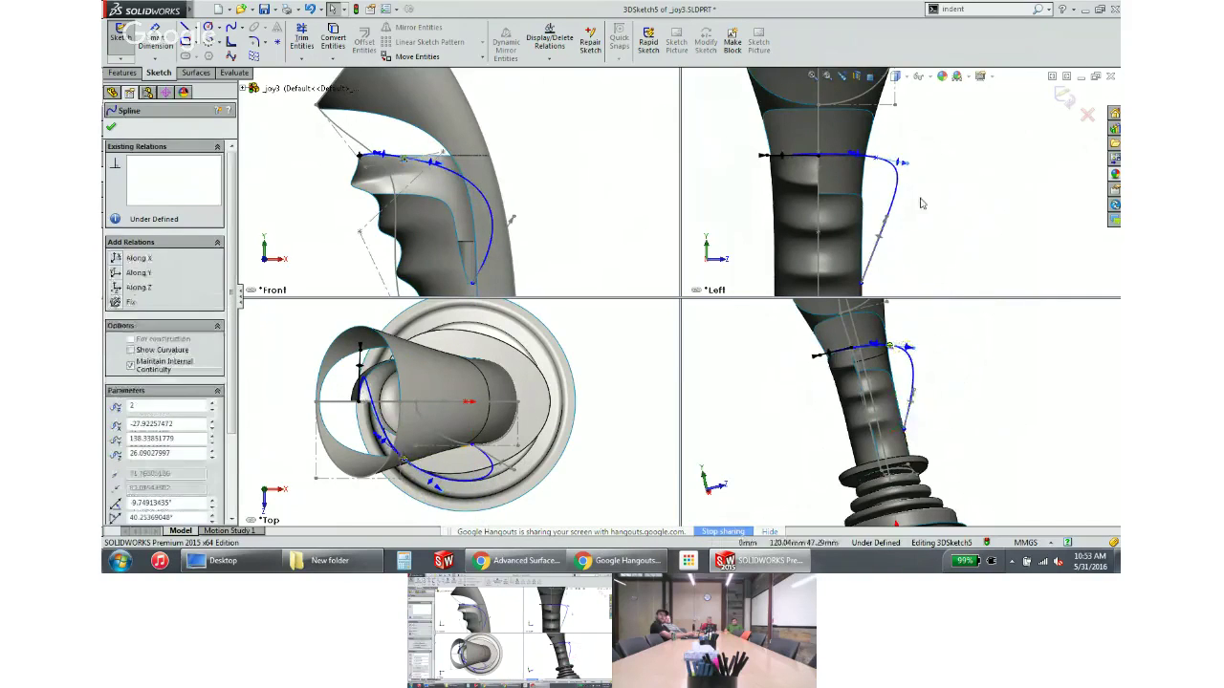
{"action": "key", "text": "Escape"}
{"action": "left_click", "coordinate": [873, 163]}
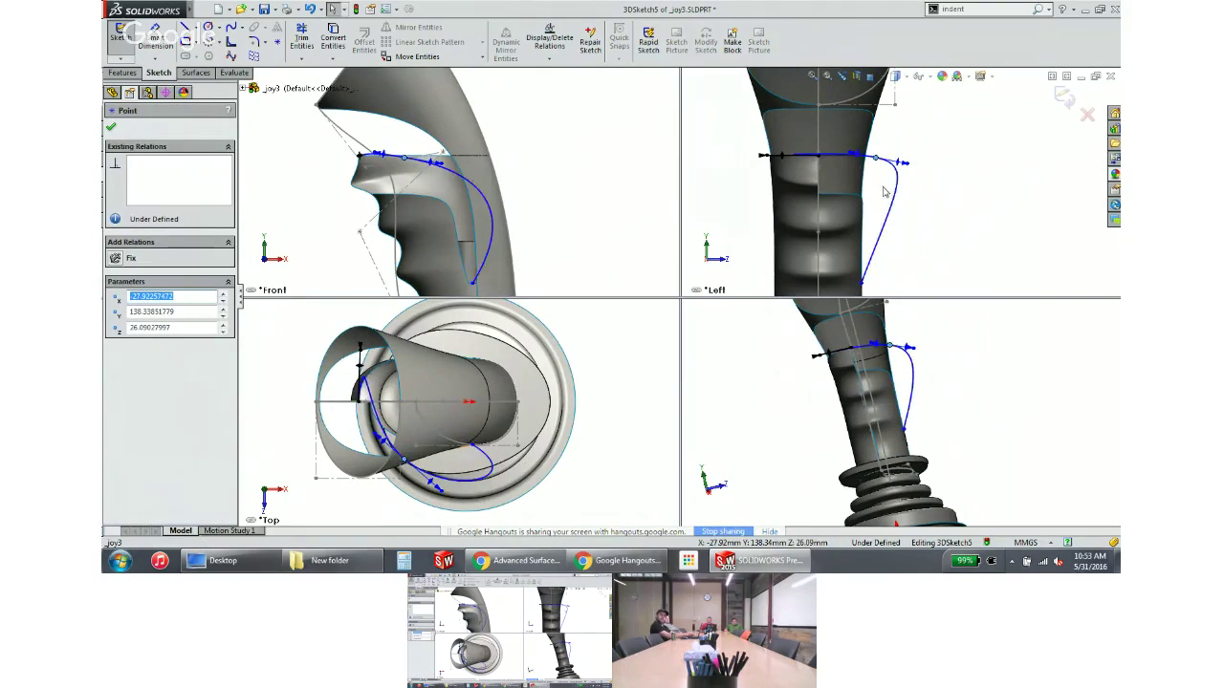
{"action": "key", "text": "Escape"}
Return the graphics area to a single view and orbit the handle to show the spline's bulge
{"action": "key", "text": "f"}
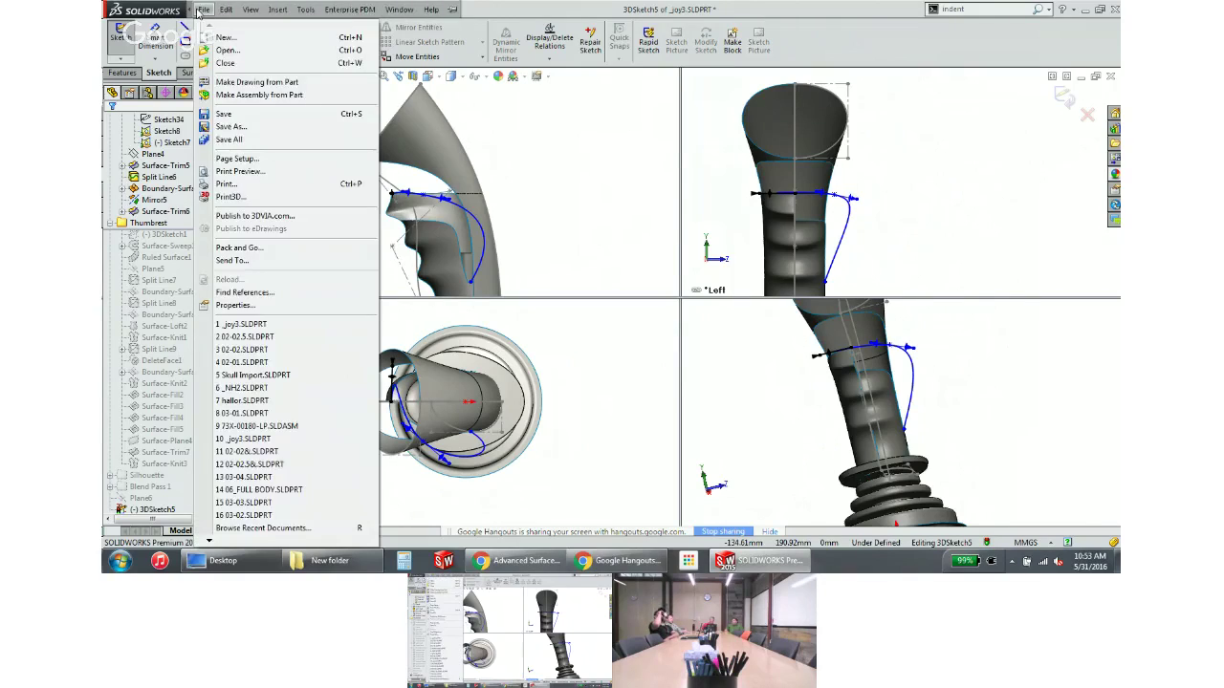
{"action": "left_click", "coordinate": [201, 10]}
{"action": "left_click", "coordinate": [397, 10]}
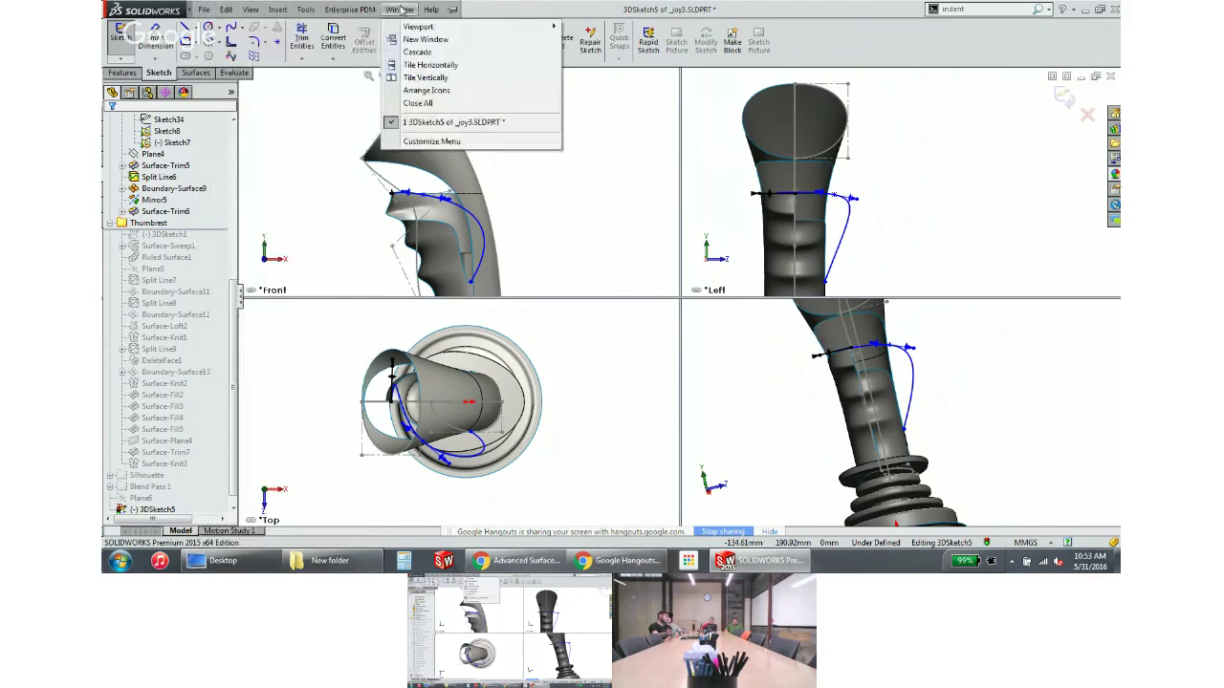
{"action": "mouse_move", "coordinate": [430, 26]}
{"action": "left_click", "coordinate": [597, 26]}
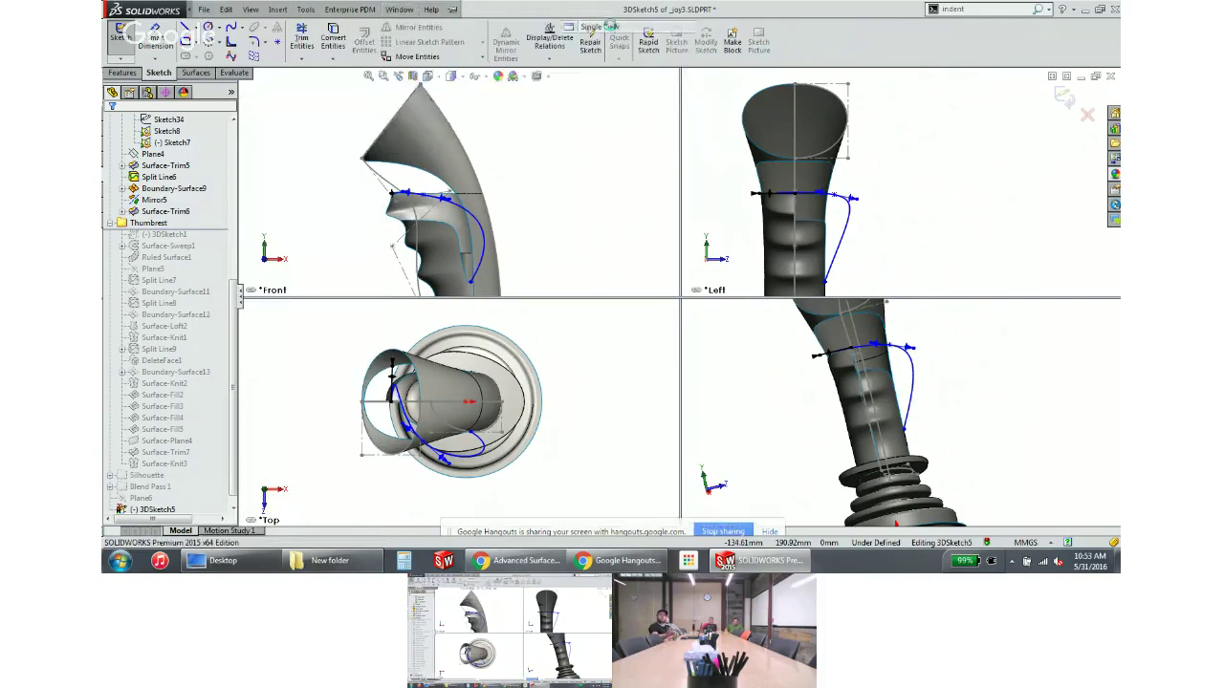
{"action": "middle_click_drag", "start_coordinate": [765, 248], "coordinate": [842, 292]}
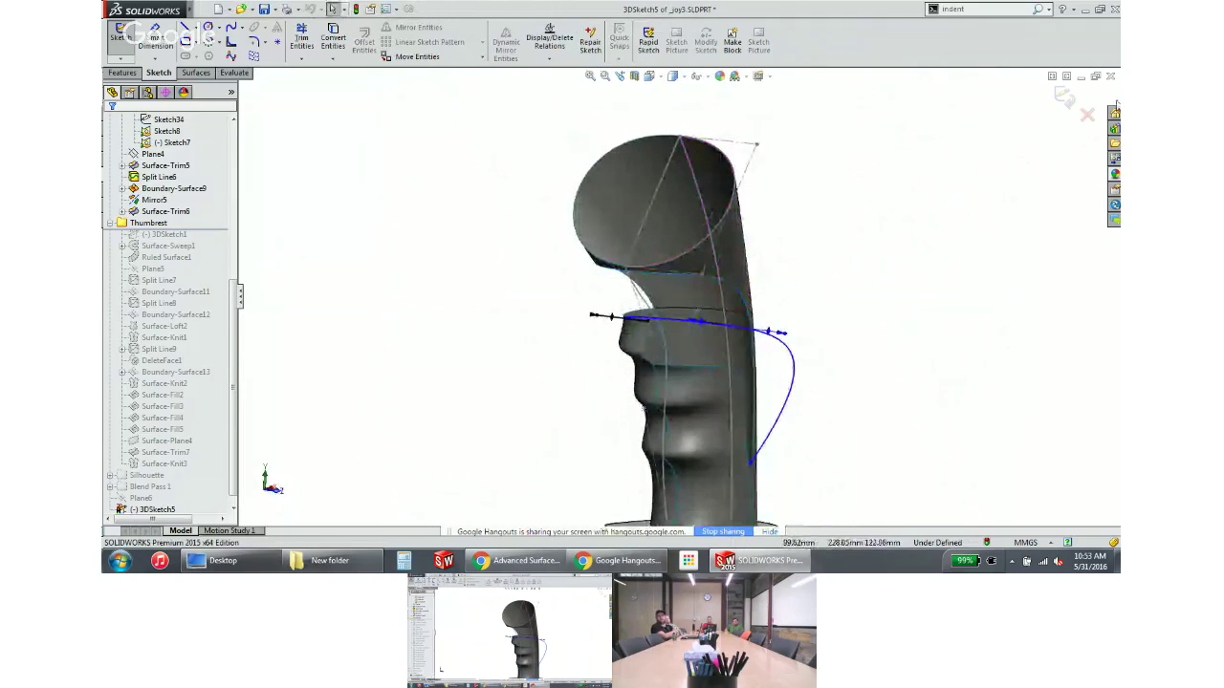
Exit the 3D sketch and delete 3DSketch5 from the Thumbrest folder
{"action": "left_click", "coordinate": [1064, 96]}
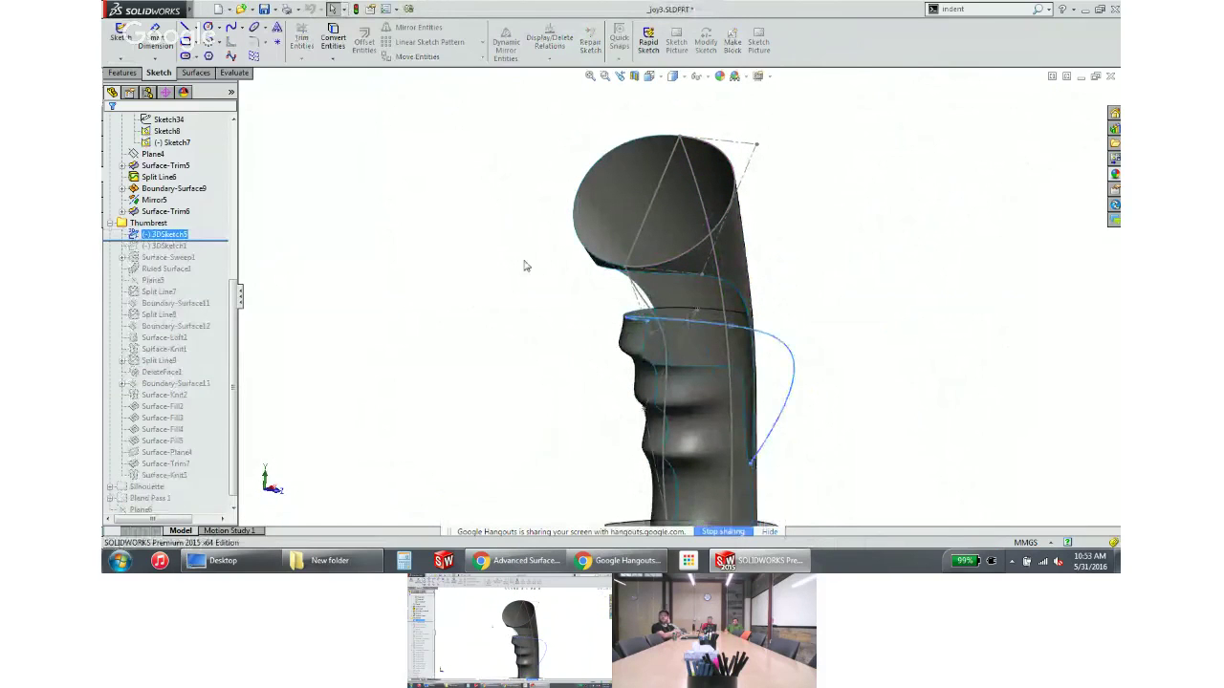
{"action": "left_click", "coordinate": [167, 234]}
{"action": "key", "text": "Delete"}
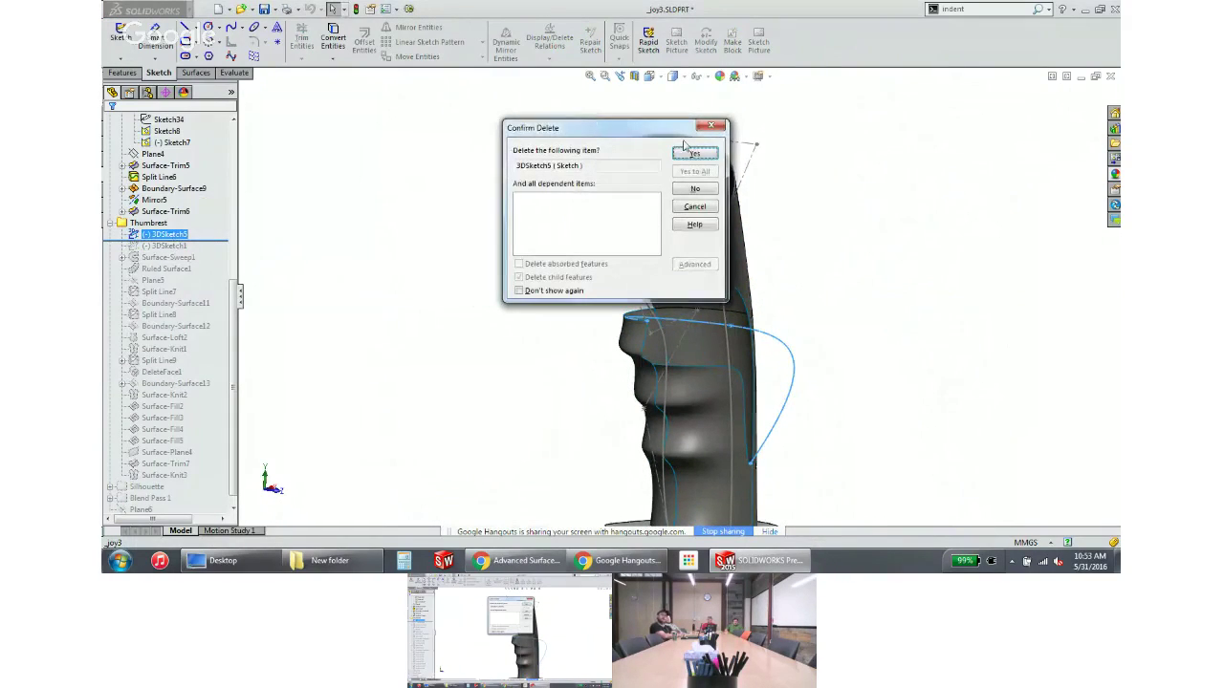
{"action": "left_click", "coordinate": [695, 154]}
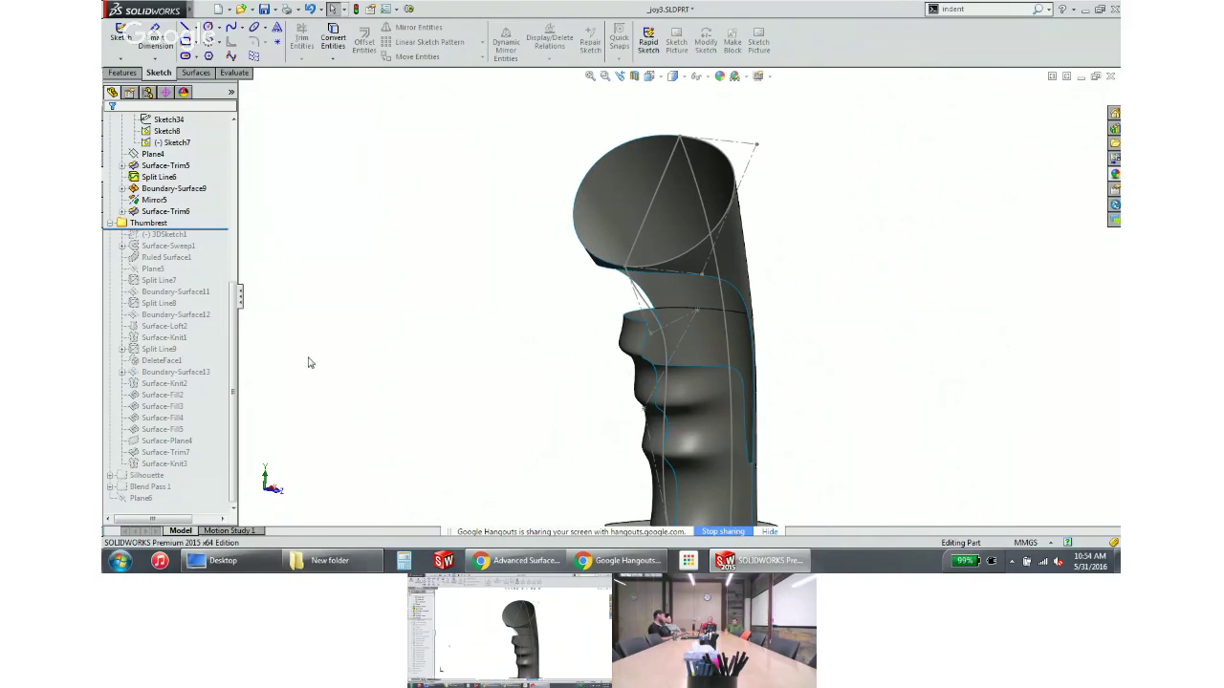
Examine the handle from the front, right, top and left standard views
{"action": "left_click", "coordinate": [274, 497]}
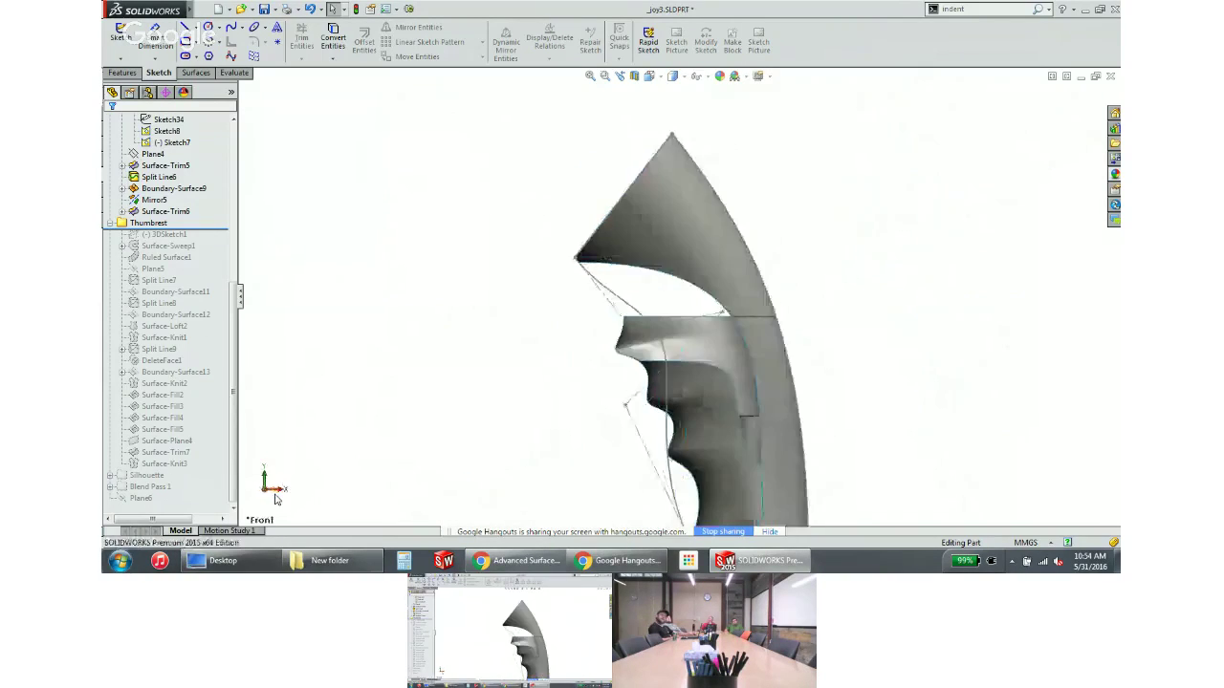
{"action": "left_click", "coordinate": [283, 497]}
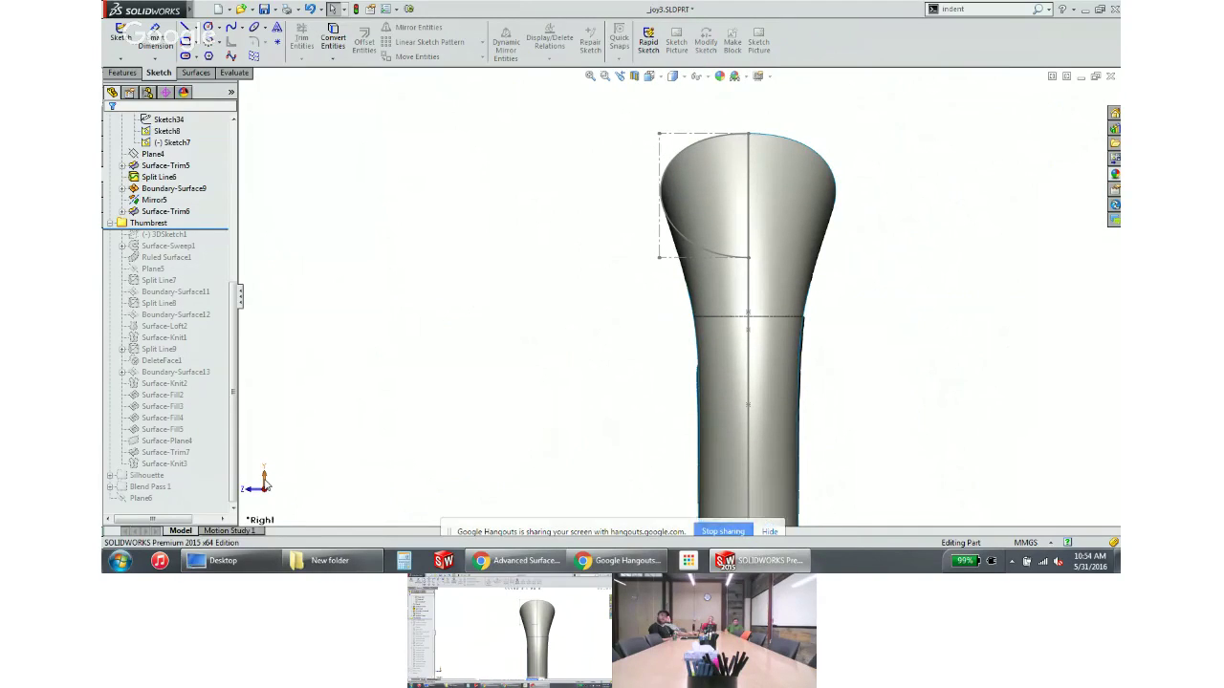
{"action": "left_click", "coordinate": [265, 482]}
{"action": "key", "text": "f"}
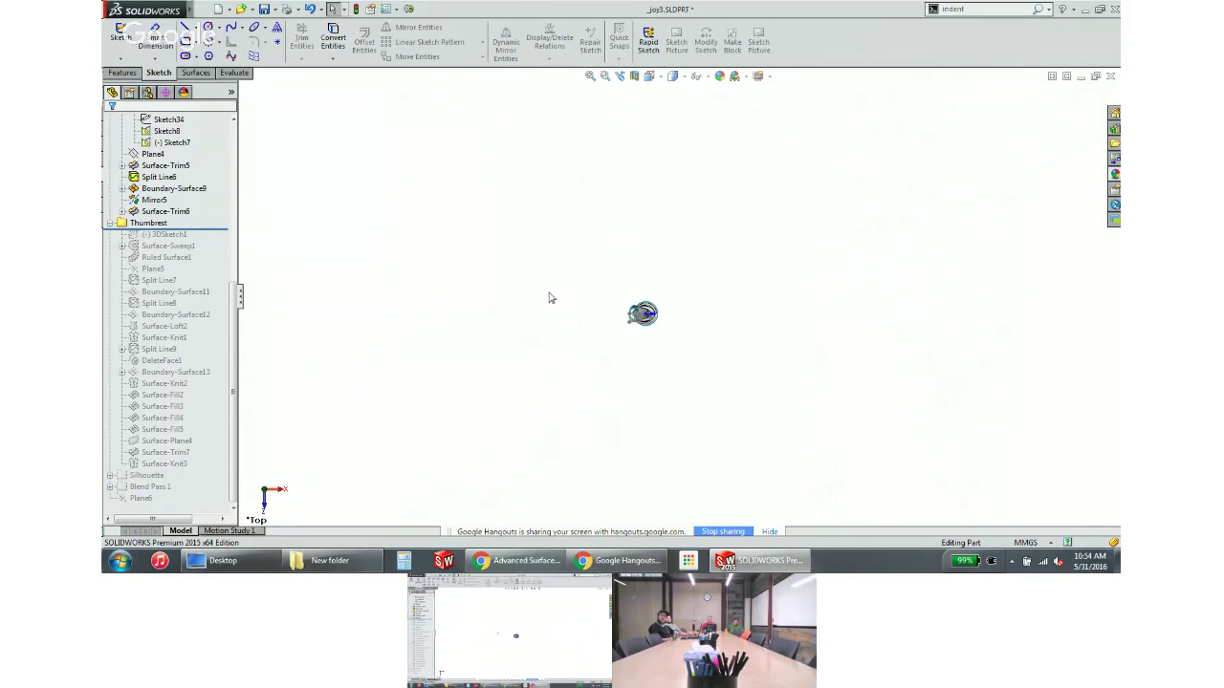
{"action": "scroll", "coordinate": [549, 298], "scroll_direction": "down", "scroll_amount": 1}
{"action": "scroll", "coordinate": [729, 373], "scroll_direction": "down", "scroll_amount": 1}
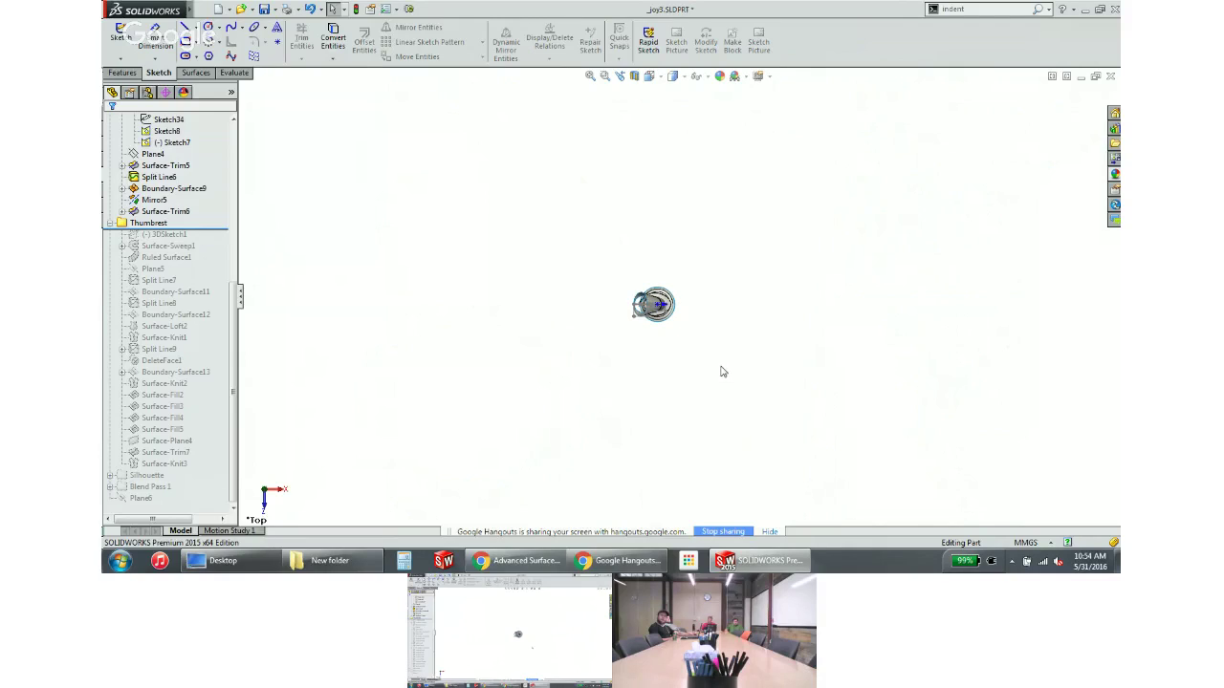
{"action": "key", "text": "ctrl+1"}
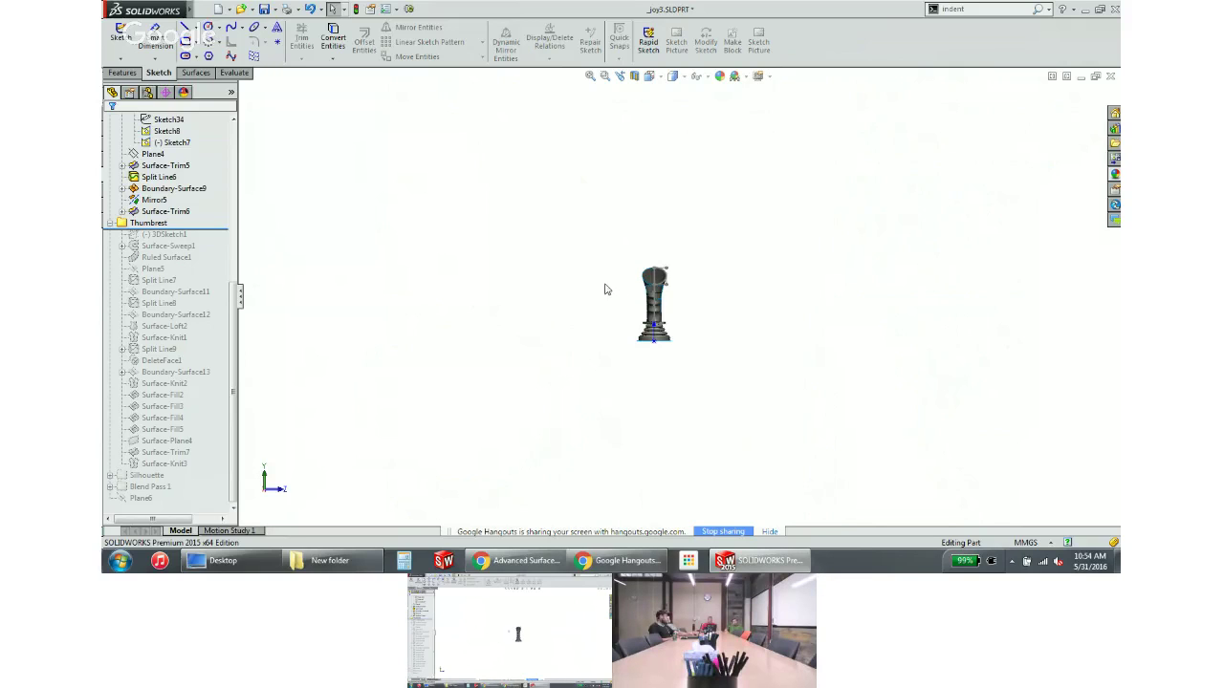
{"action": "scroll", "coordinate": [612, 292], "scroll_direction": "down", "scroll_amount": 6}
{"action": "scroll", "coordinate": [631, 245], "scroll_direction": "down", "scroll_amount": 1}
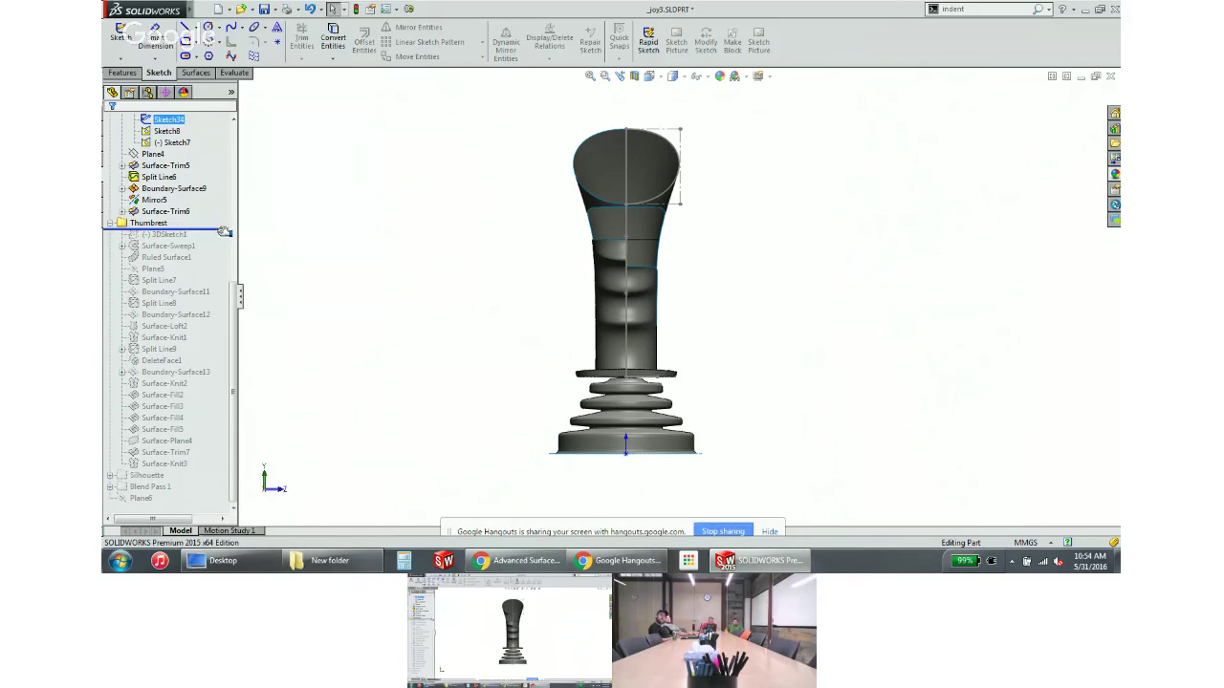
Roll the model forward past 3DSketch1 in the Thumbrest folder and inspect the sketch curve on the handle
{"action": "left_click_drag", "start_coordinate": [226, 229], "coordinate": [225, 245]}
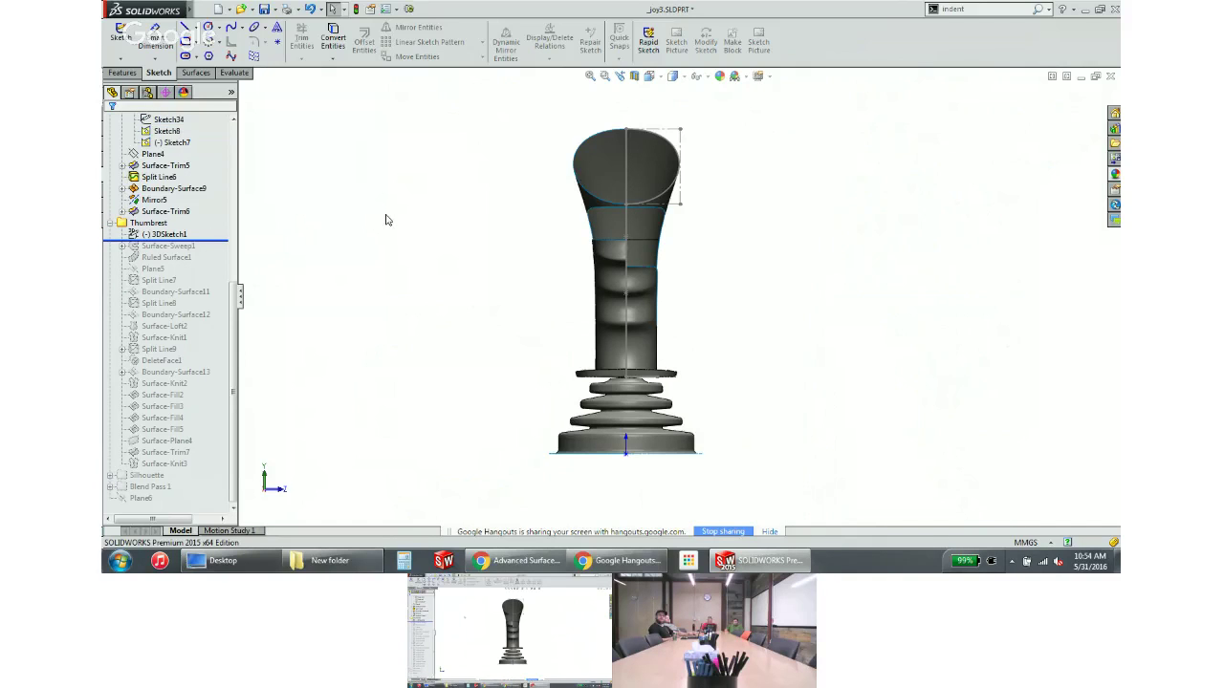
{"action": "left_click", "coordinate": [165, 234]}
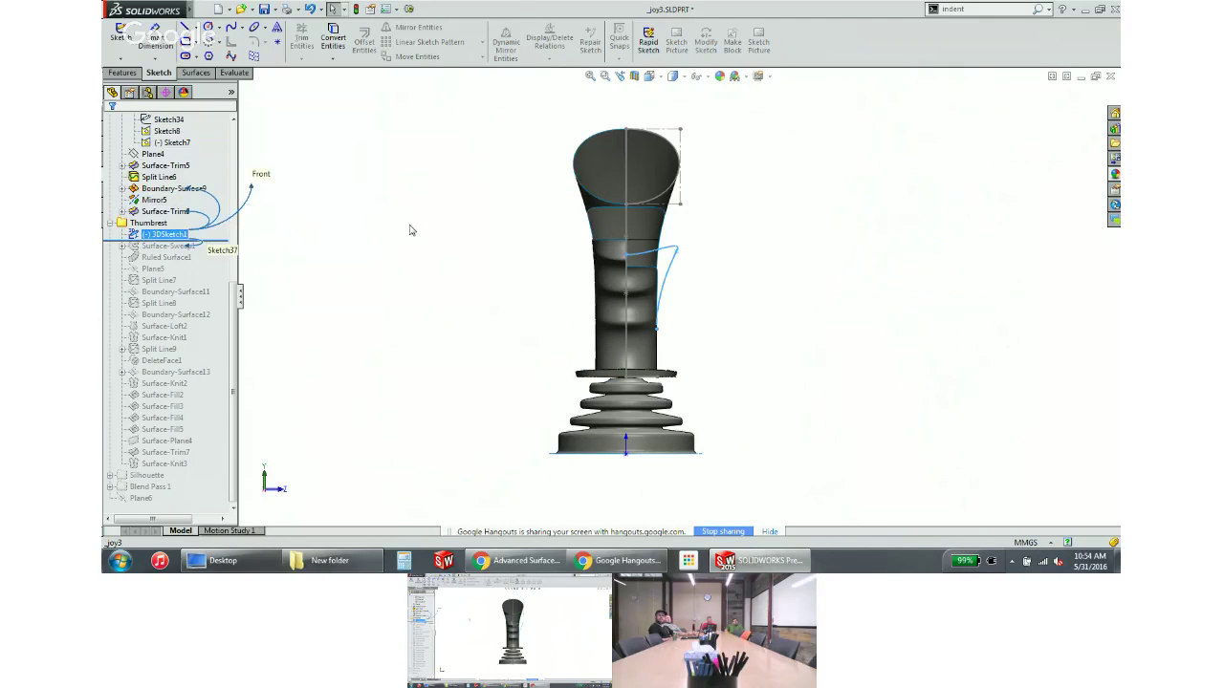
{"action": "middle_click_drag", "start_coordinate": [411, 226], "coordinate": [358, 218]}
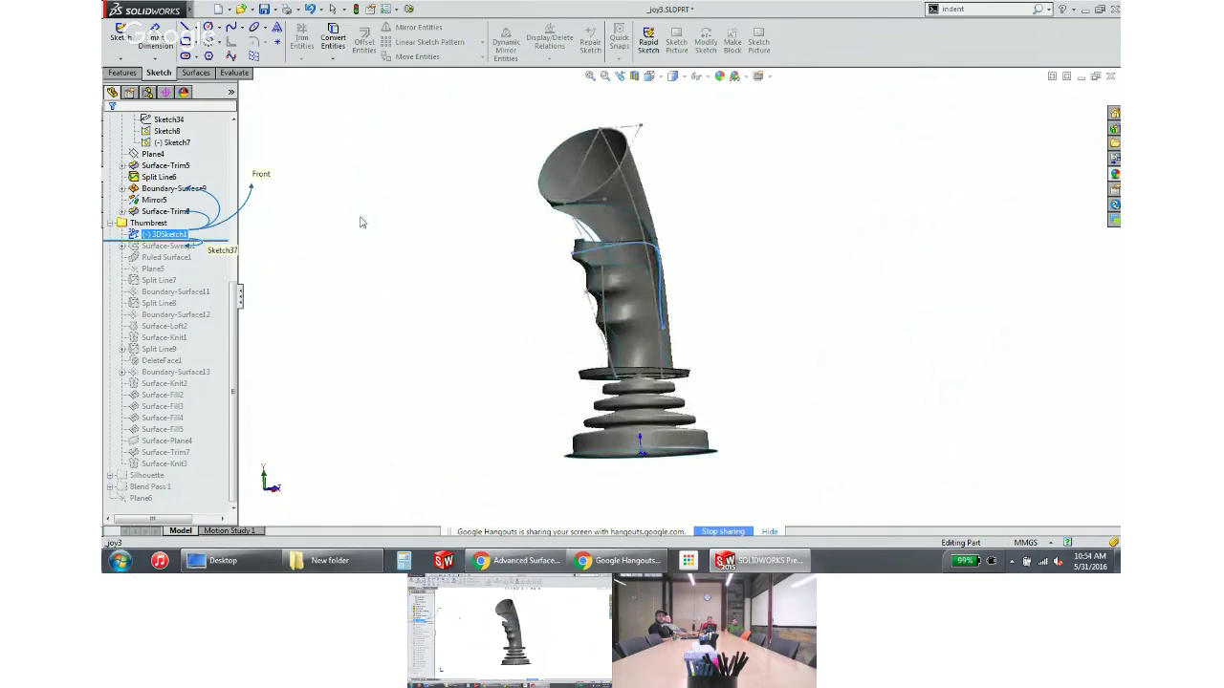
{"action": "left_click", "coordinate": [296, 291]}
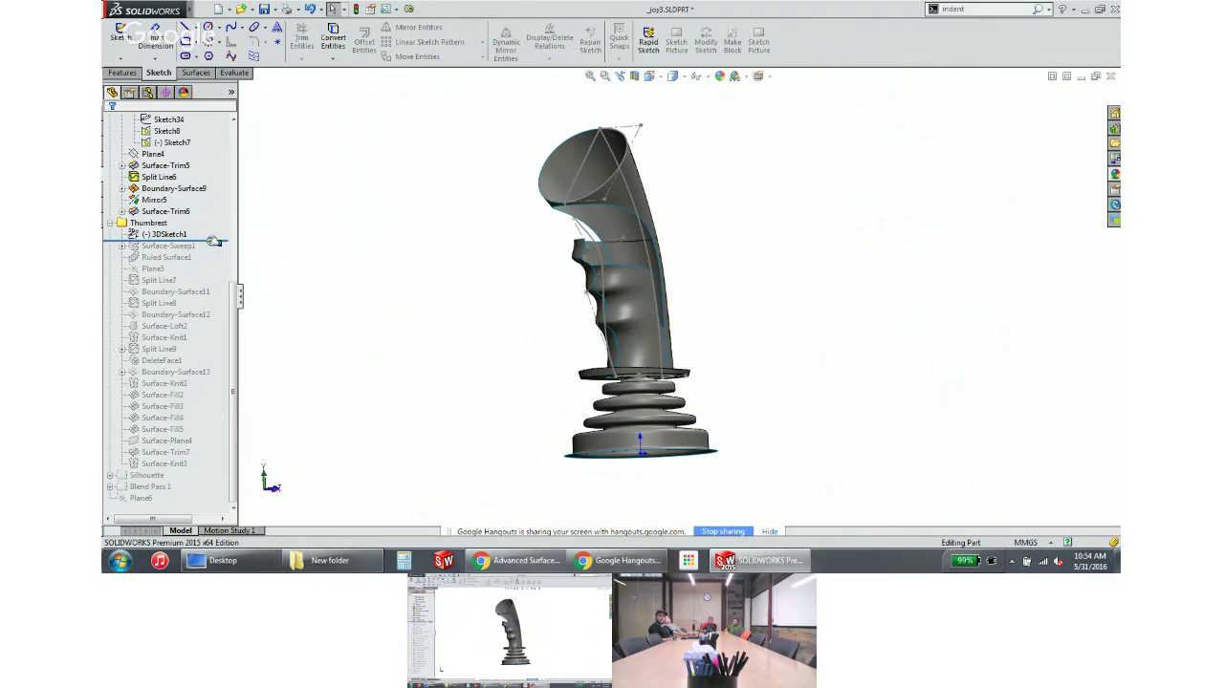
Roll the model forward past Surface-Sweep1 and select the narrow swept surface on the handle for a close look
{"action": "left_click_drag", "start_coordinate": [212, 241], "coordinate": [212, 251]}
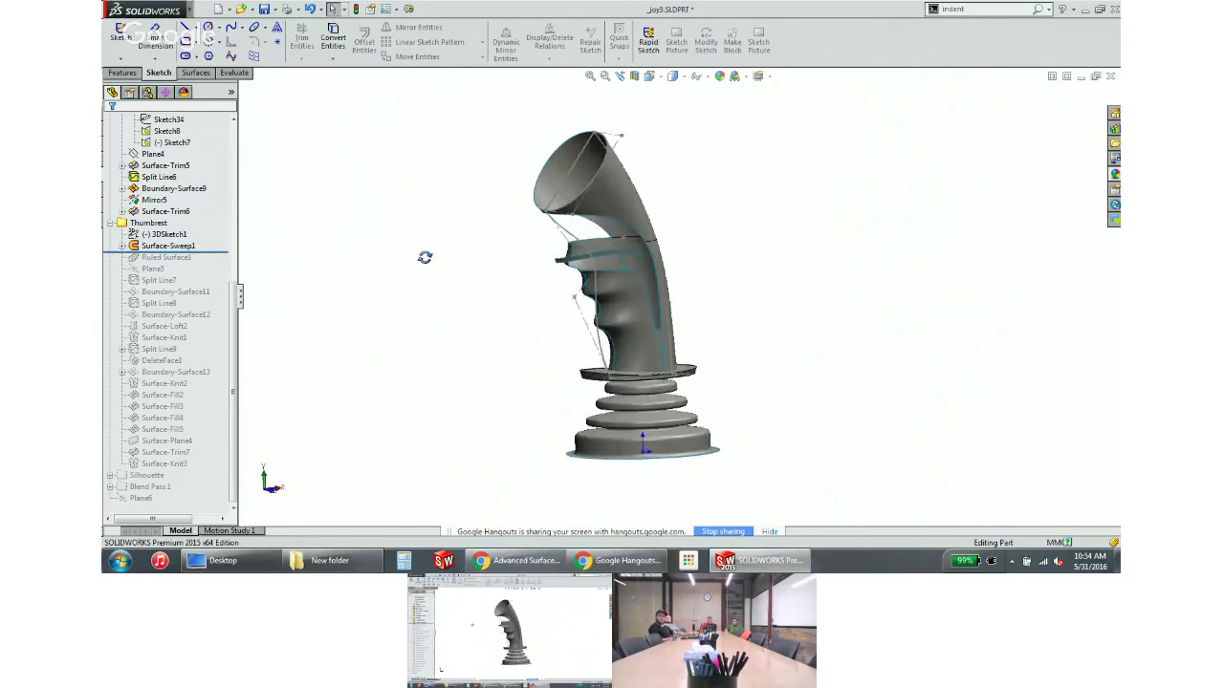
{"action": "scroll", "coordinate": [603, 266], "scroll_direction": "down", "scroll_amount": 5}
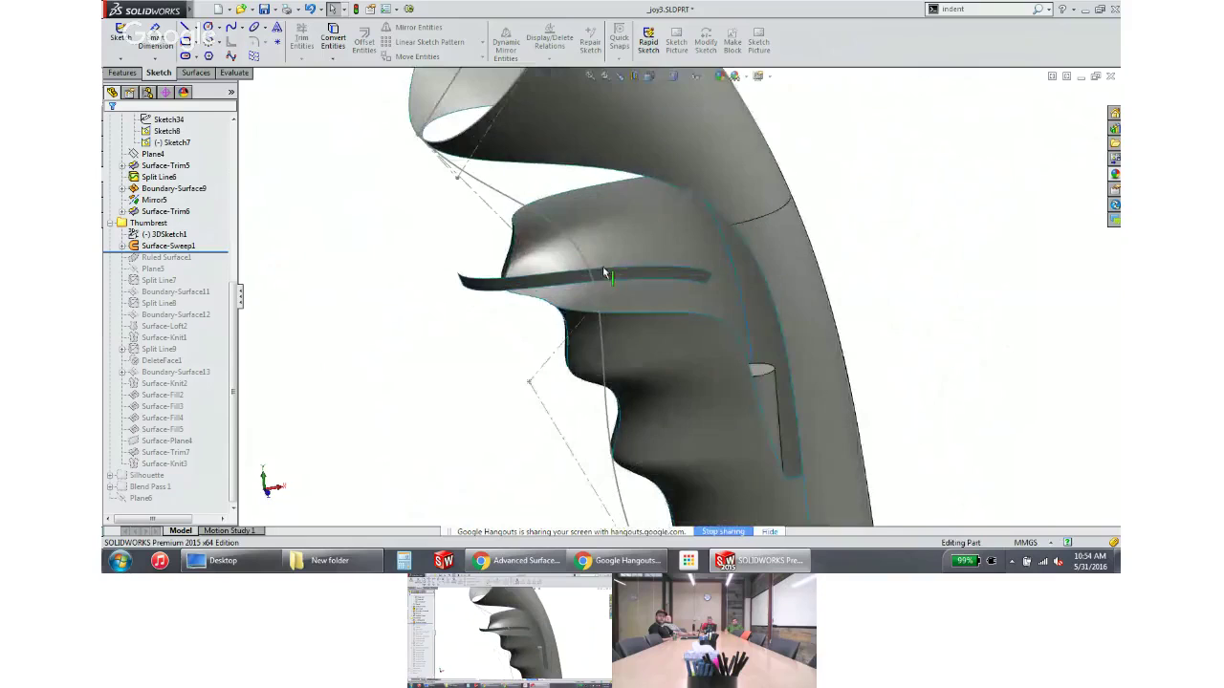
{"action": "left_click", "coordinate": [508, 290]}
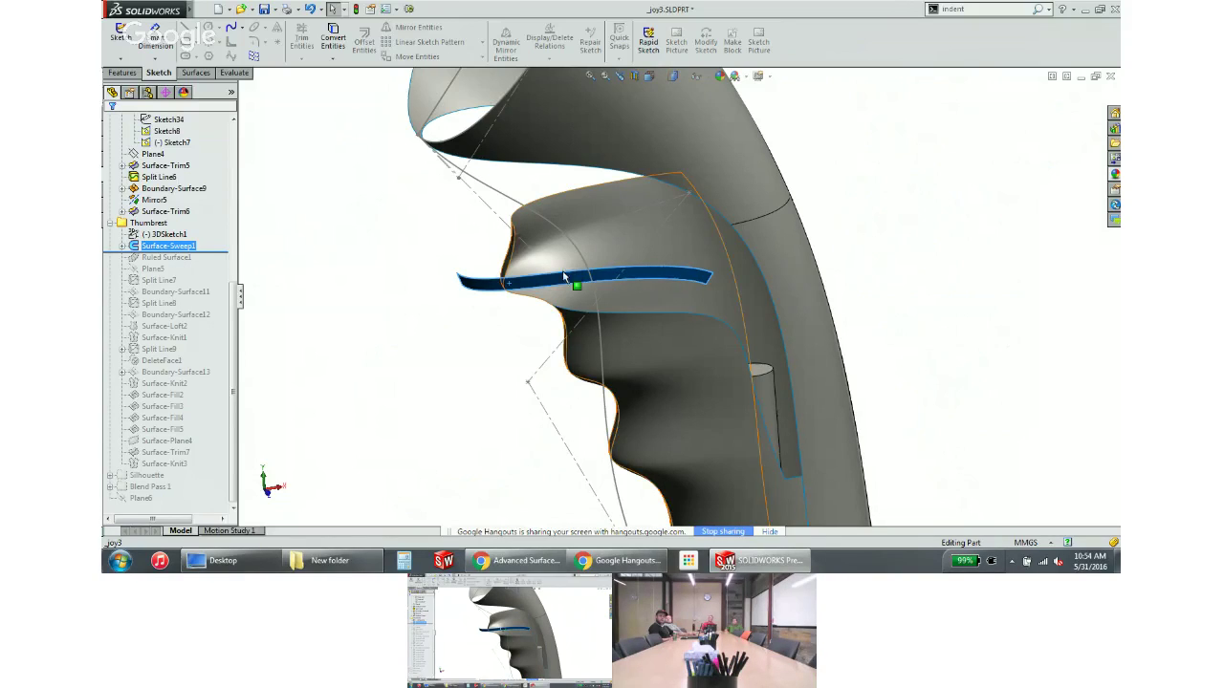
Roll the model forward past Ruled Surface1 and highlight that surface to inspect how it extends from the sweep
{"action": "left_click_drag", "start_coordinate": [221, 253], "coordinate": [222, 264]}
{"action": "left_click", "coordinate": [188, 260]}
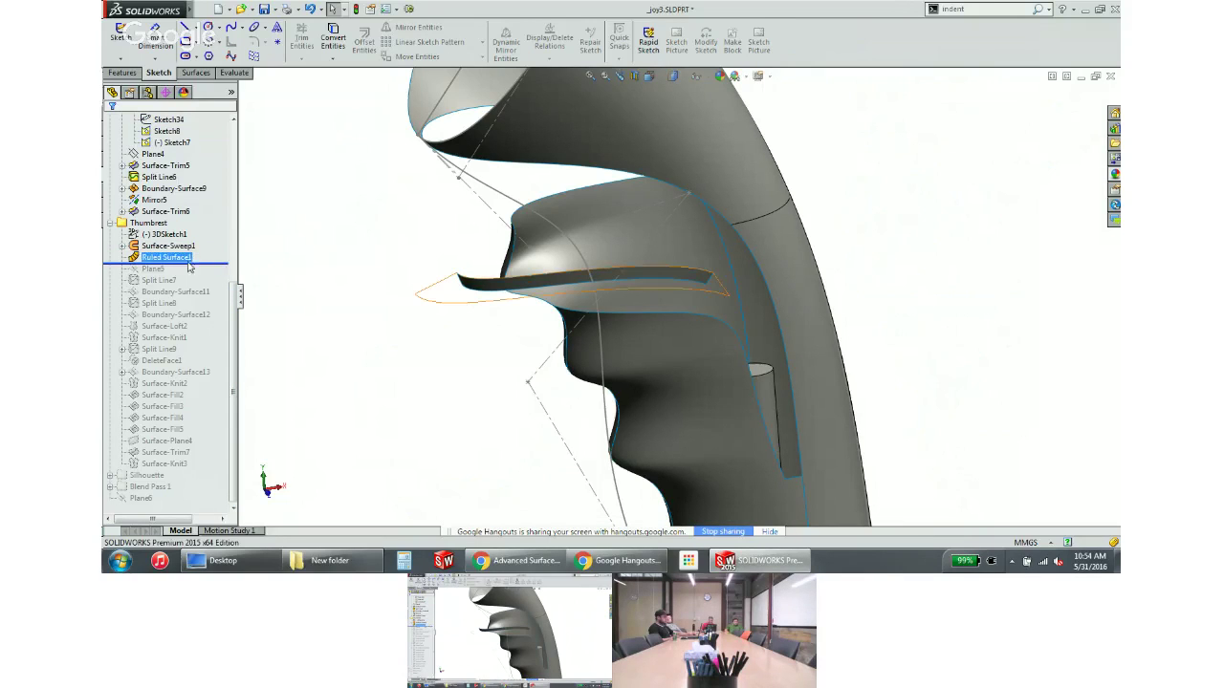
{"action": "middle_click_drag", "start_coordinate": [353, 277], "coordinate": [292, 238]}
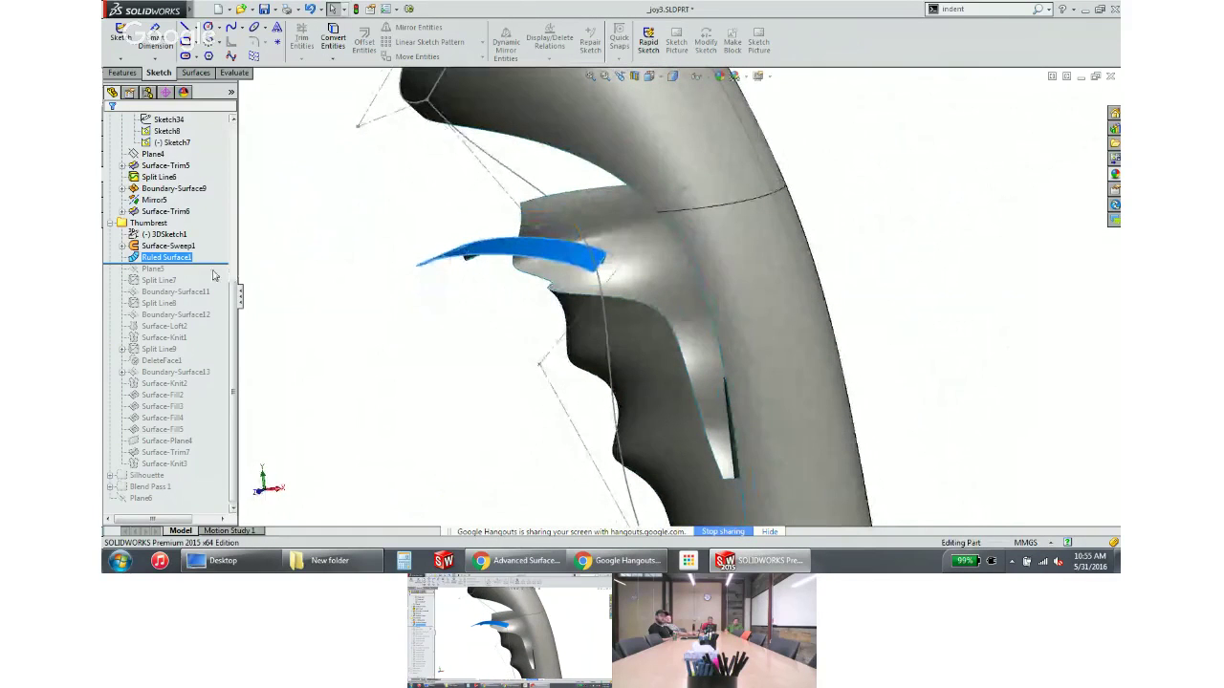
Roll the model forward past Boundary-Surface11 and on past Boundary-Surface12, inspecting the ruled surface and the boundary surfaces around the thumbrest
{"action": "left_click_drag", "start_coordinate": [220, 264], "coordinate": [240, 297]}
{"action": "middle_click_drag", "start_coordinate": [316, 277], "coordinate": [455, 245]}
{"action": "left_click", "coordinate": [455, 244]}
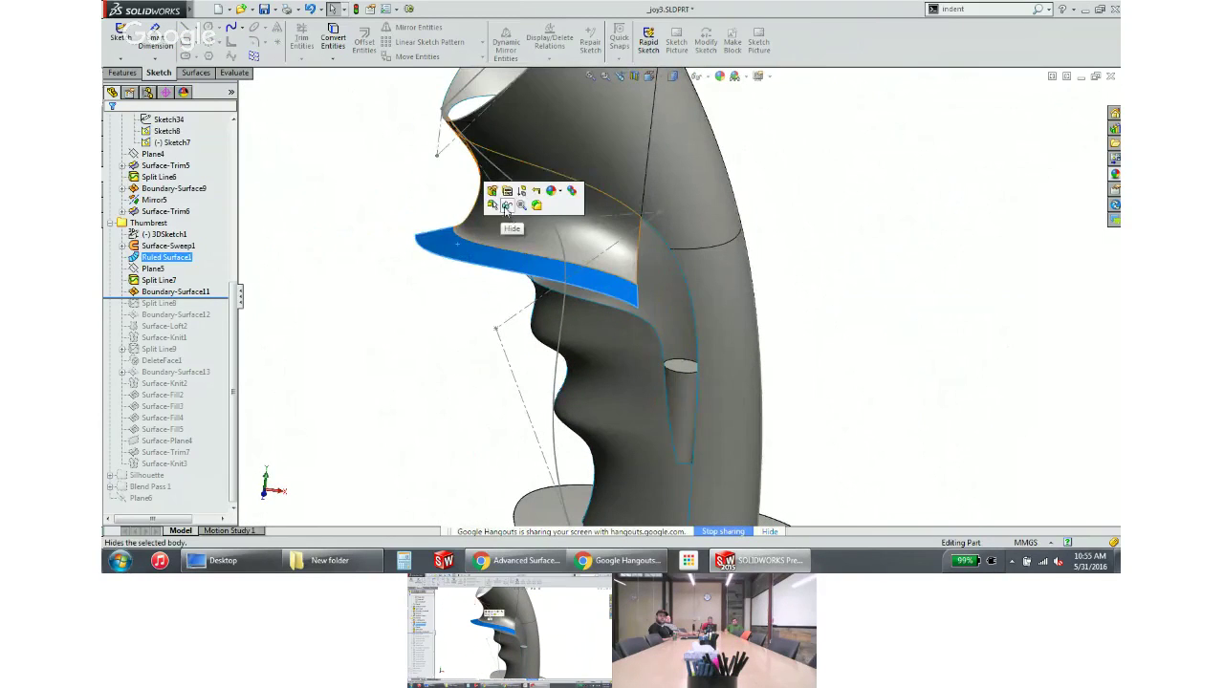
{"action": "left_click", "coordinate": [454, 304]}
{"action": "middle_click_drag", "start_coordinate": [455, 304], "coordinate": [429, 278]}
{"action": "left_click_drag", "start_coordinate": [225, 298], "coordinate": [226, 319]}
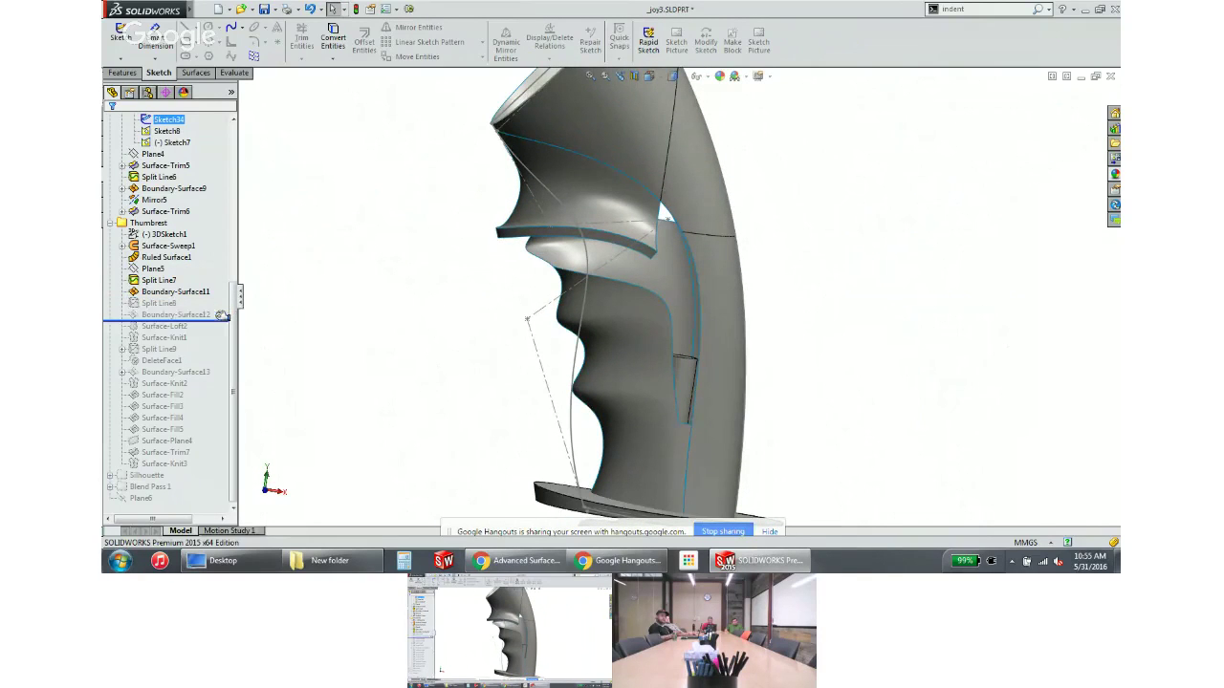
{"action": "middle_click_drag", "start_coordinate": [361, 338], "coordinate": [405, 300]}
Roll the model forward past Surface-Fill5 and inspect the Split Line8 edge at the lower end of the thumbrest groove
{"action": "left_click_drag", "start_coordinate": [229, 321], "coordinate": [211, 436]}
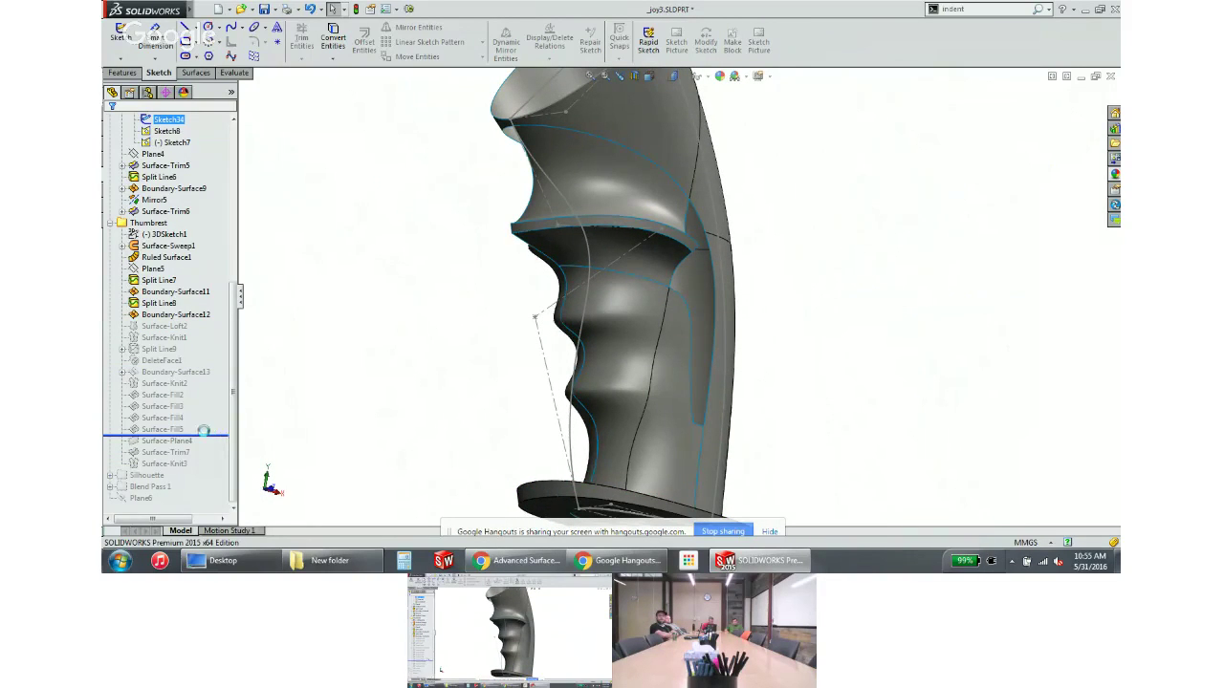
{"action": "middle_click_drag", "start_coordinate": [487, 377], "coordinate": [486, 309]}
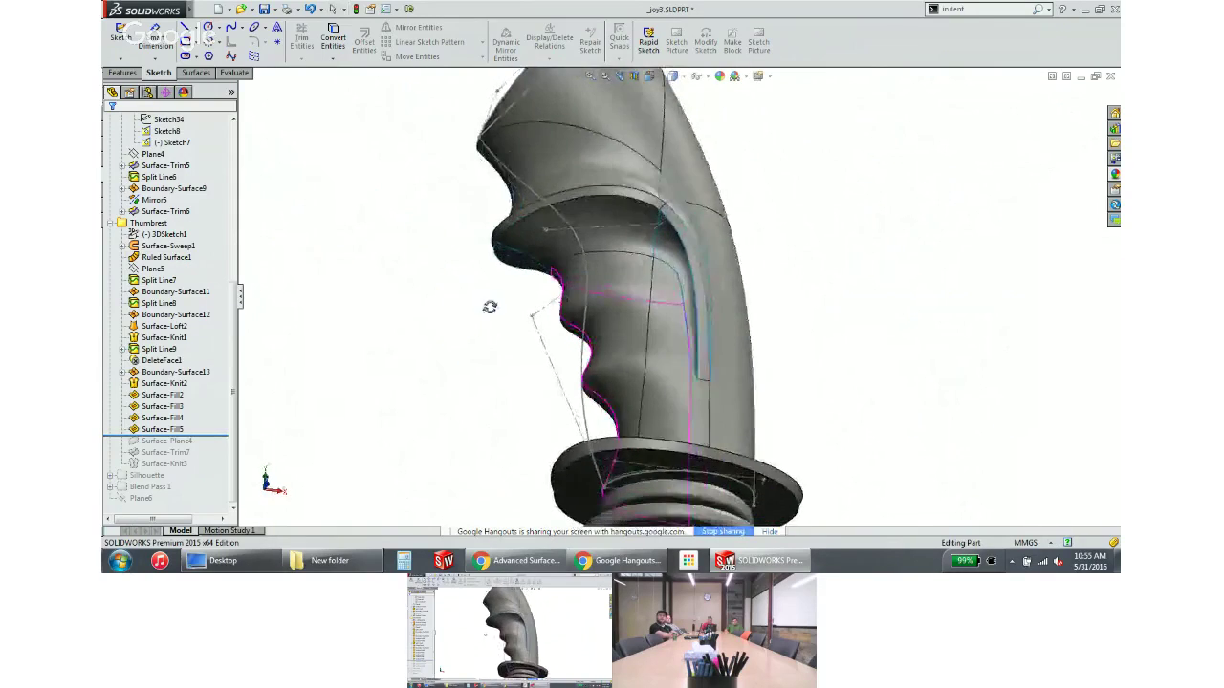
{"action": "scroll", "coordinate": [722, 432], "scroll_direction": "down", "scroll_amount": 10}
{"action": "scroll", "coordinate": [719, 427], "scroll_direction": "up", "scroll_amount": 6}
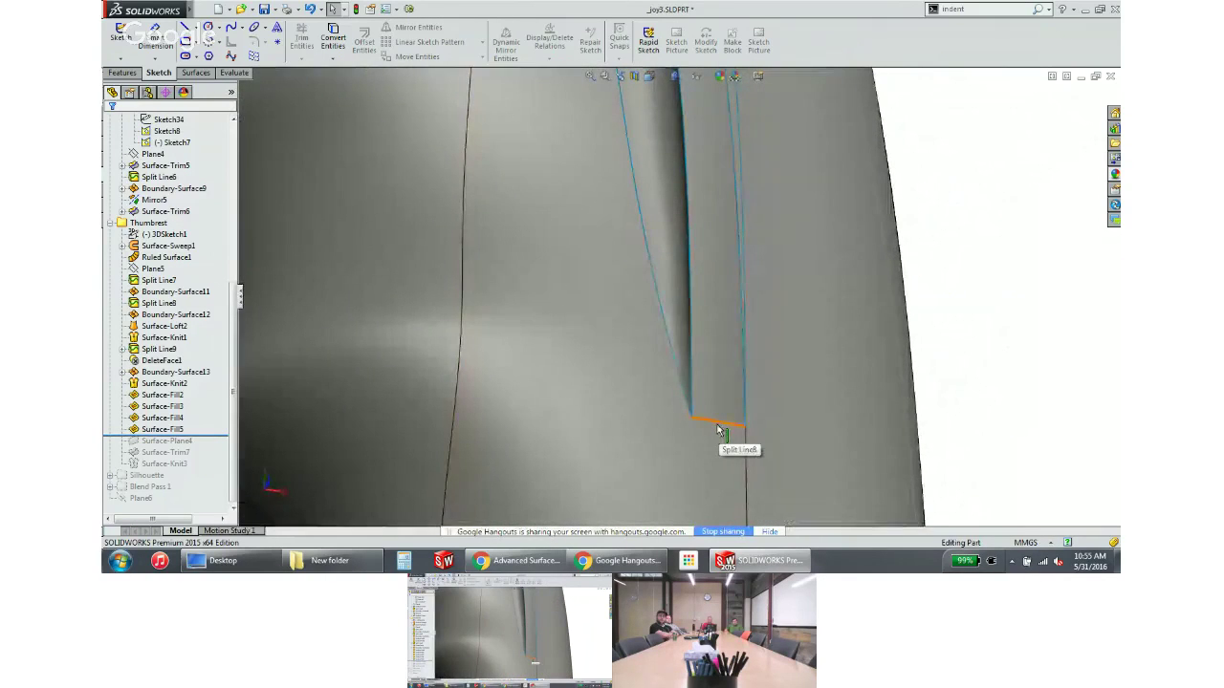
{"action": "scroll", "coordinate": [688, 373], "scroll_direction": "up", "scroll_amount": 2}
{"action": "scroll", "coordinate": [664, 349], "scroll_direction": "up", "scroll_amount": 3}
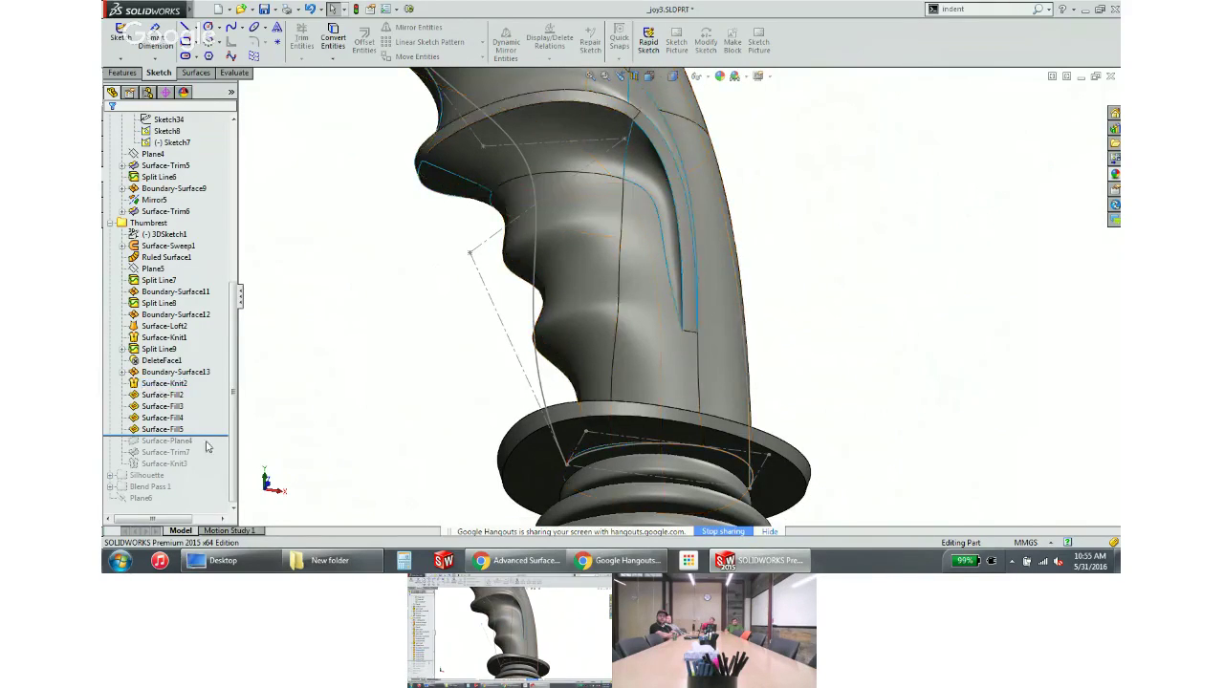
Roll the model forward past the rest of the Thumbrest features and the Silhouette folder, and view the handle
{"action": "left_click_drag", "start_coordinate": [212, 436], "coordinate": [208, 478]}
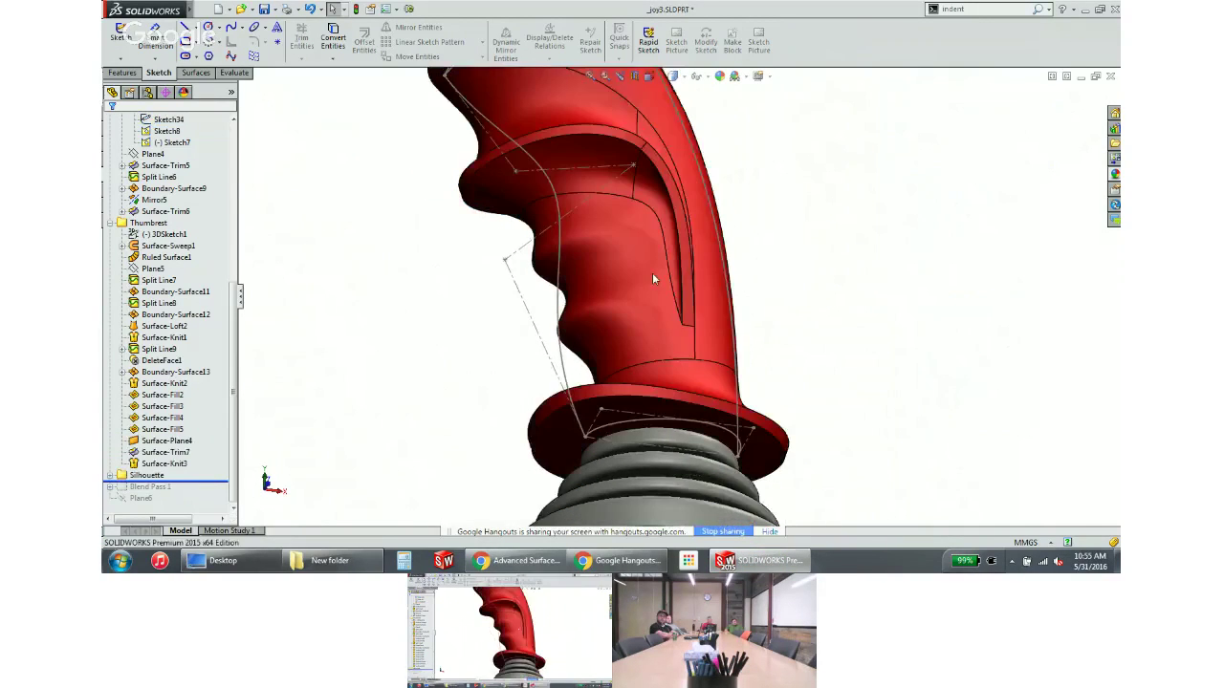
{"action": "middle_click_drag", "start_coordinate": [652, 273], "coordinate": [585, 260]}
{"action": "scroll", "coordinate": [631, 265], "scroll_direction": "down", "scroll_amount": 3}
{"action": "scroll", "coordinate": [595, 141], "scroll_direction": "up", "scroll_amount": 3}
Select the curved silhouette face near the top of the handle and examine its shape from several angles
{"action": "left_click", "coordinate": [596, 158]}
{"action": "scroll", "coordinate": [596, 157], "scroll_direction": "down", "scroll_amount": 3}
{"action": "scroll", "coordinate": [585, 260], "scroll_direction": "up", "scroll_amount": 3}
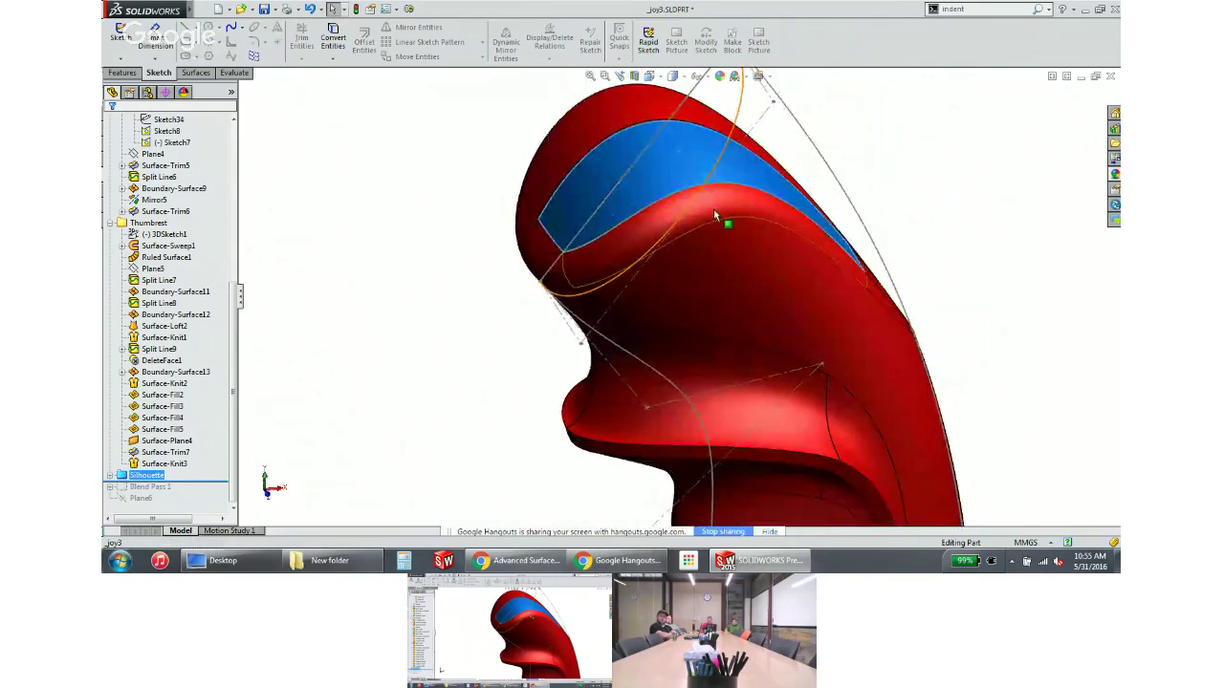
{"action": "middle_click_drag", "start_coordinate": [721, 219], "coordinate": [683, 292]}
{"action": "scroll", "coordinate": [646, 293], "scroll_direction": "down", "scroll_amount": 1}
{"action": "scroll", "coordinate": [596, 402], "scroll_direction": "down", "scroll_amount": 2}
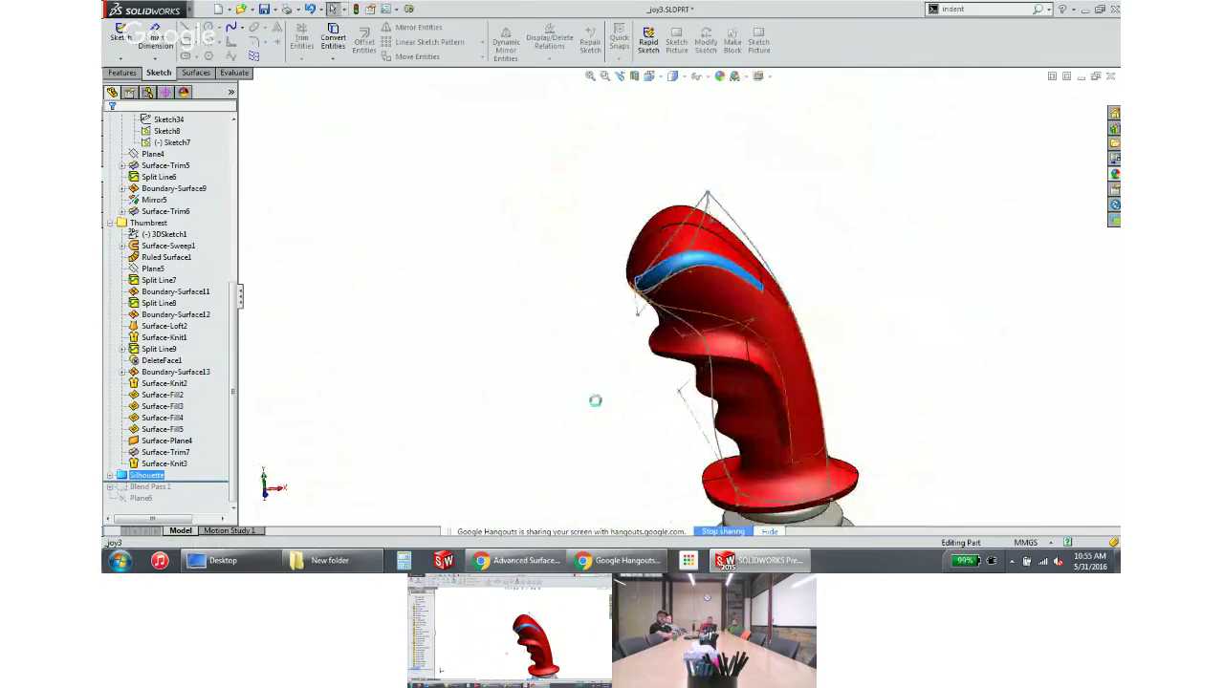
{"action": "middle_click_drag", "start_coordinate": [596, 402], "coordinate": [616, 386]}
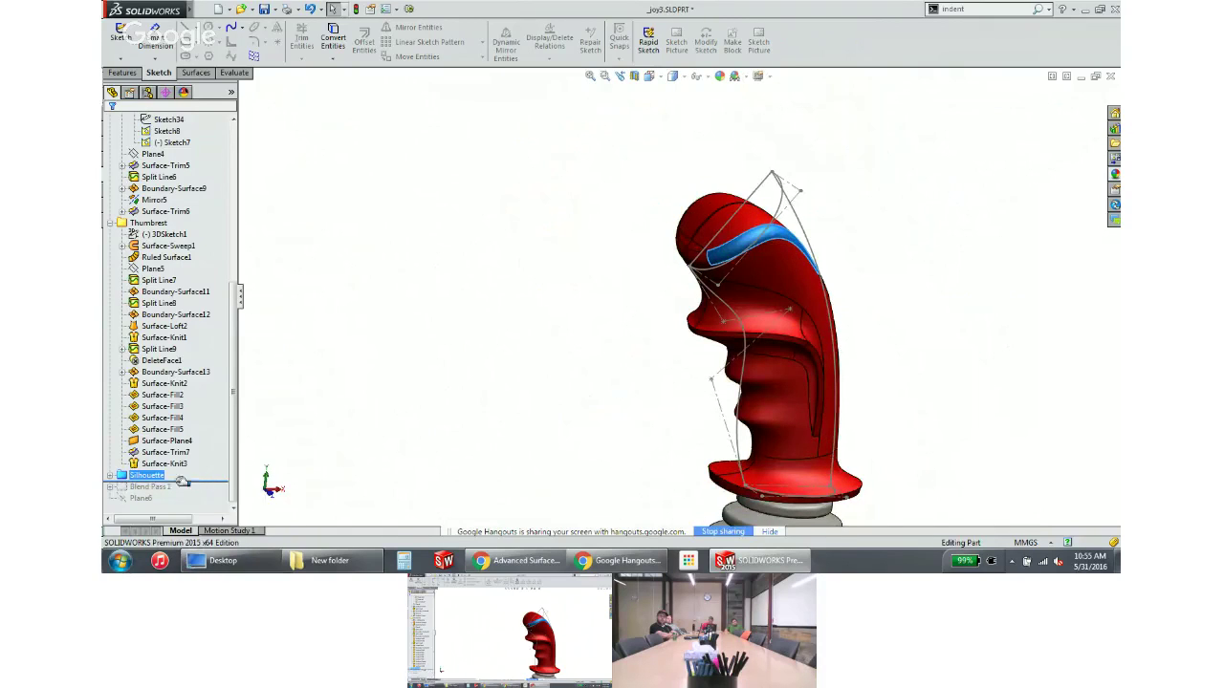
Roll the model forward to just after the Blend Pass 1 folder and select the curved strip face on the handle's side
{"action": "middle_click_drag", "start_coordinate": [890, 402], "coordinate": [887, 420]}
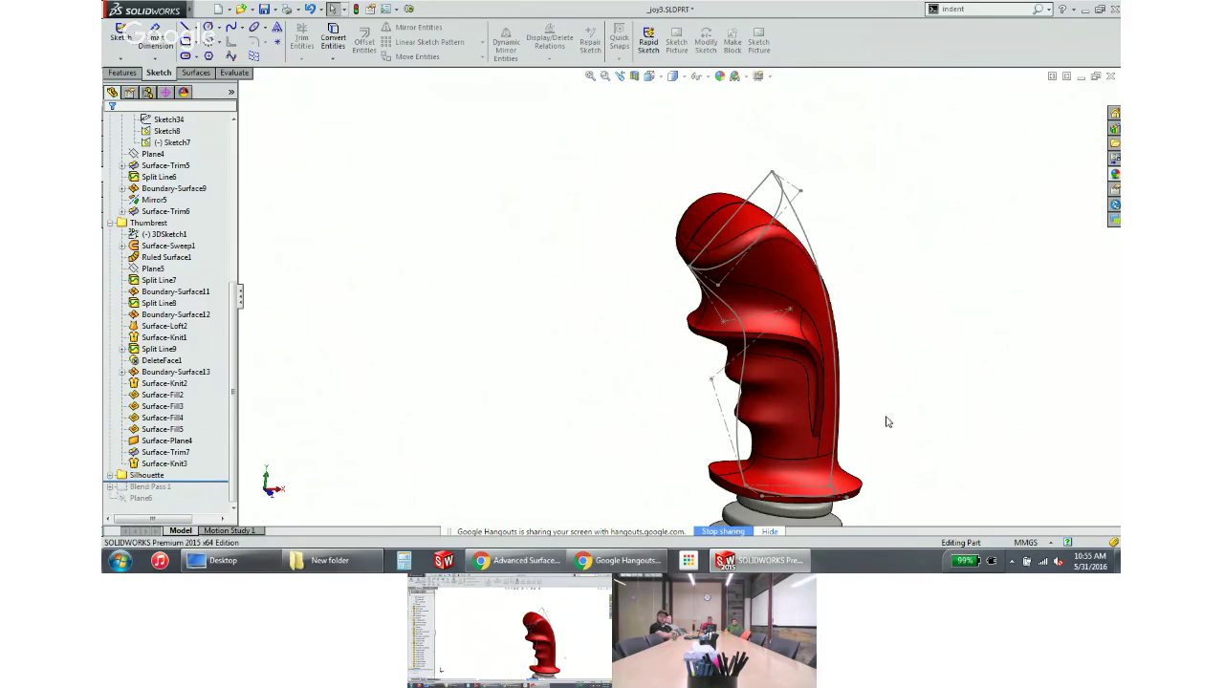
{"action": "scroll", "coordinate": [718, 415], "scroll_direction": "up", "scroll_amount": 8}
{"action": "left_click", "coordinate": [719, 283]}
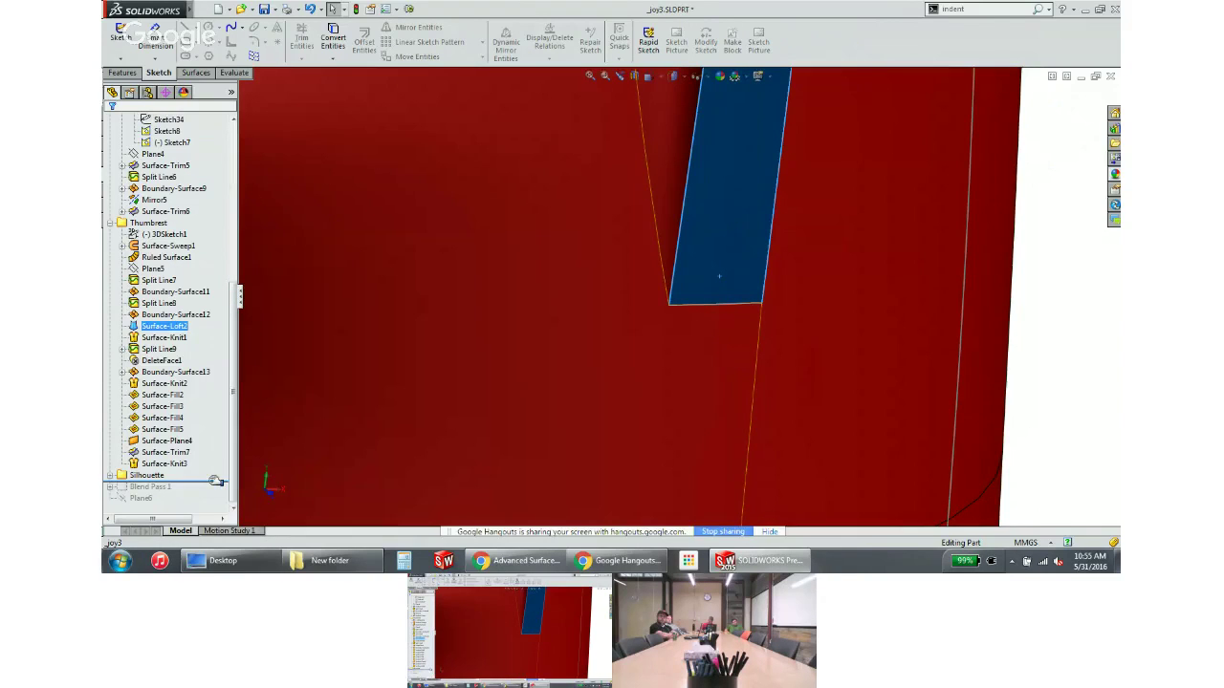
{"action": "left_click_drag", "start_coordinate": [216, 481], "coordinate": [216, 493]}
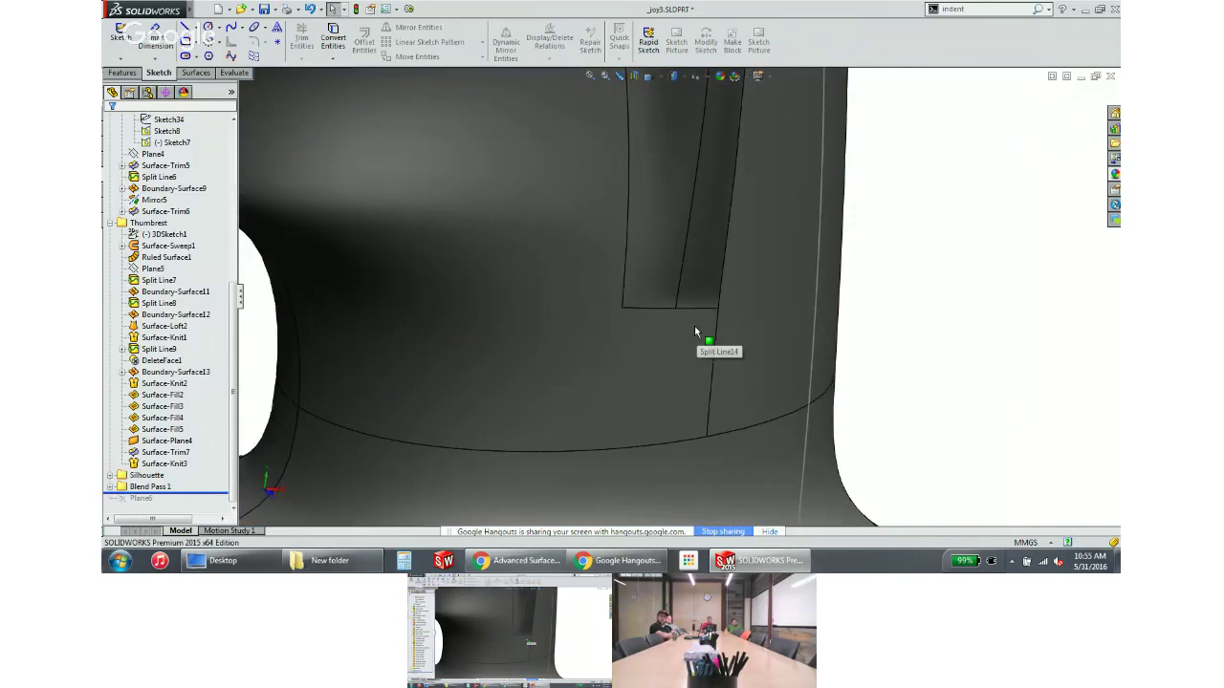
{"action": "scroll", "coordinate": [694, 325], "scroll_direction": "up", "scroll_amount": 5}
{"action": "left_click", "coordinate": [681, 251]}
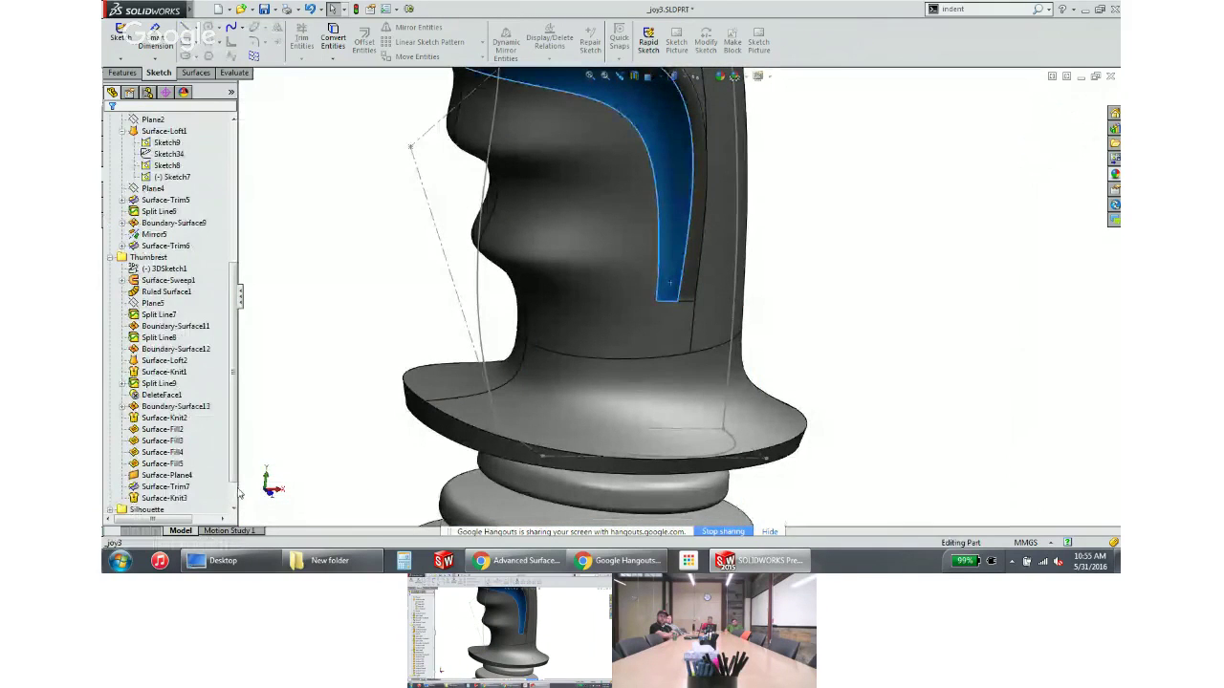
Expand the Blend Pass 1 folder and roll the model back to just after DeleteFace15
{"action": "scroll", "coordinate": [234, 450], "scroll_direction": "down", "scroll_amount": 1}
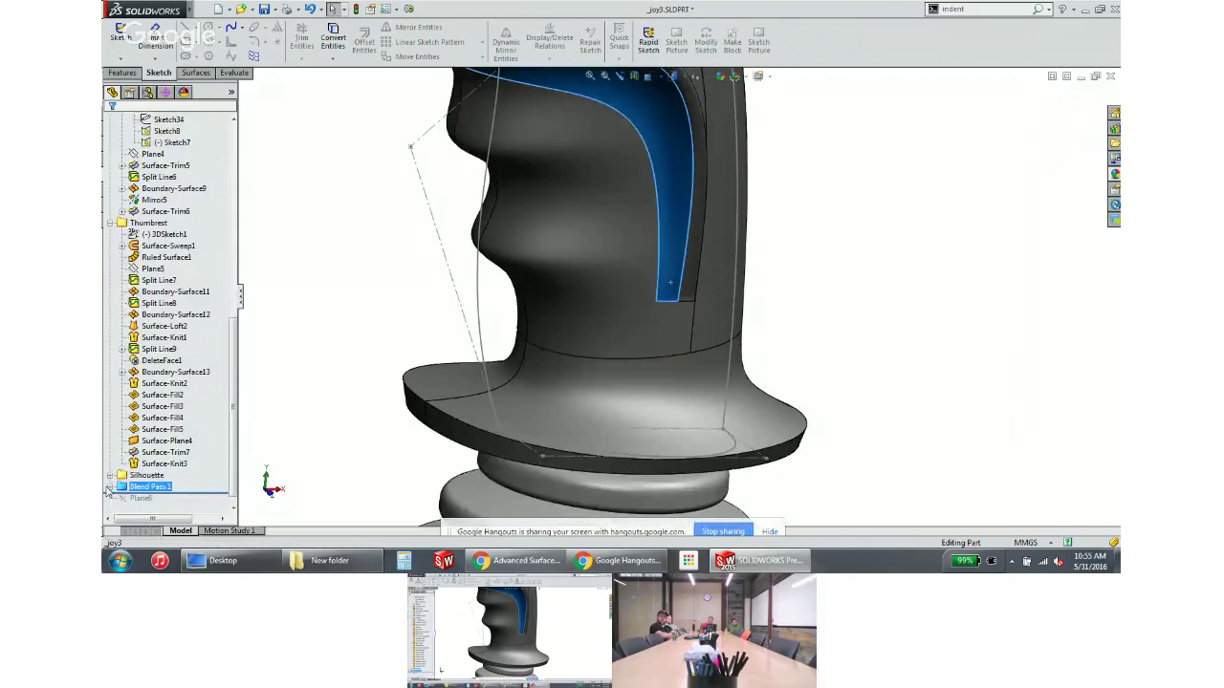
{"action": "left_click", "coordinate": [110, 487]}
{"action": "left_click", "coordinate": [150, 372]}
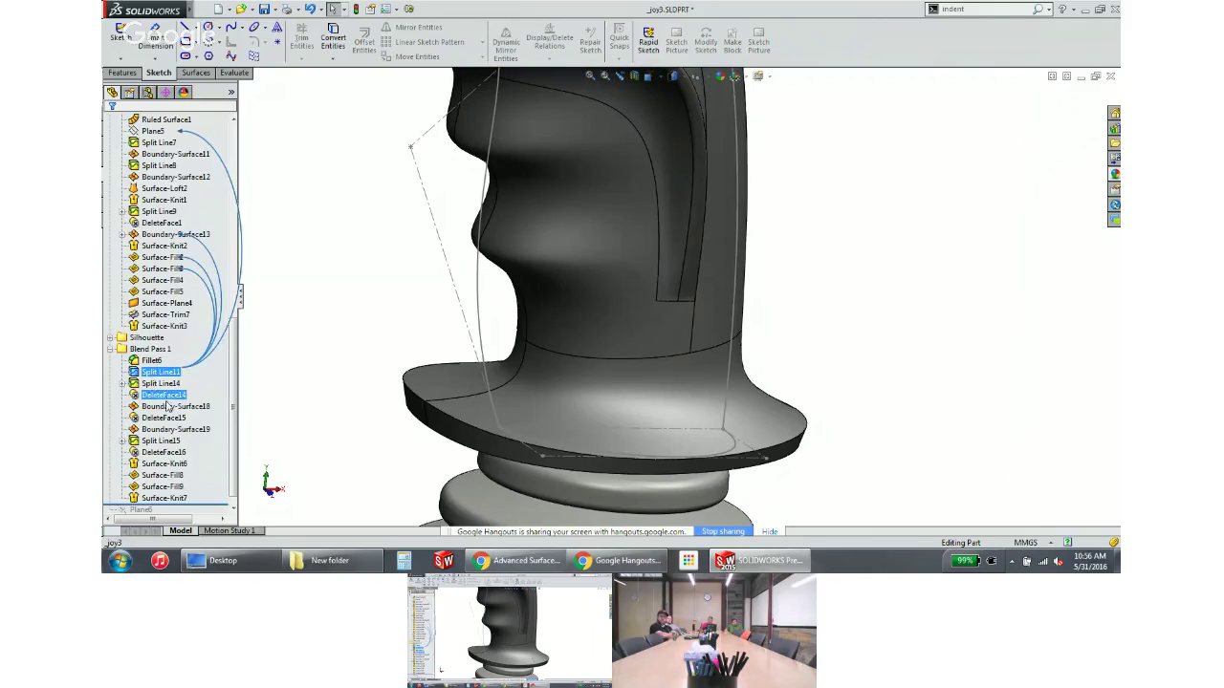
{"action": "left_click_drag", "start_coordinate": [218, 504], "coordinate": [196, 411]}
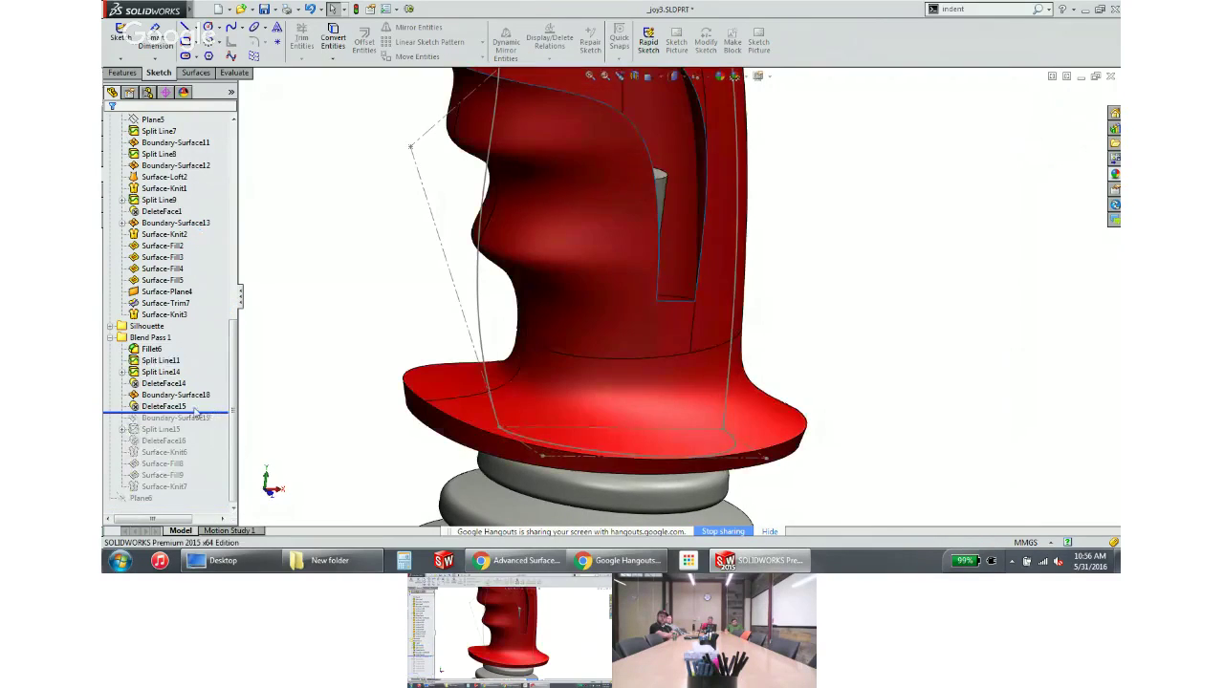
Highlight the features from Split Line11 through DeleteFace15 to examine the geometry each one affects on the handle
{"action": "left_click", "coordinate": [150, 360]}
{"action": "left_click", "coordinate": [149, 373], "text": "ctrl"}
{"action": "left_click", "coordinate": [153, 383]}
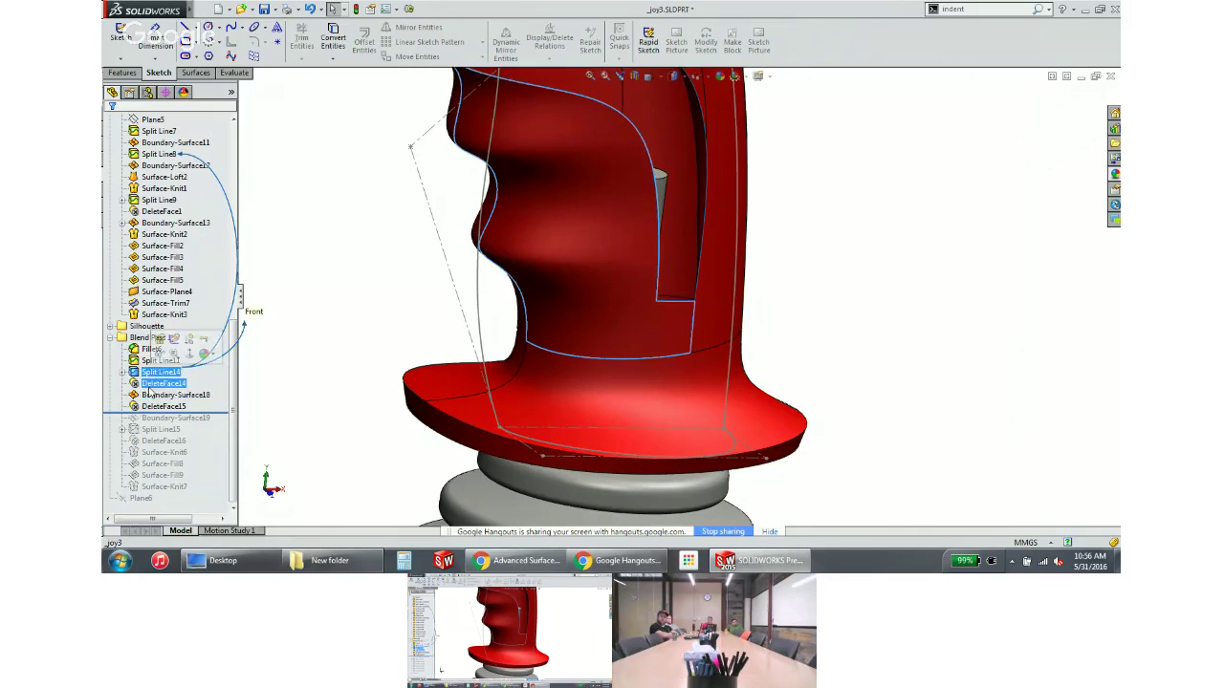
{"action": "left_click", "coordinate": [155, 395], "text": "ctrl"}
{"action": "left_click", "coordinate": [156, 406]}
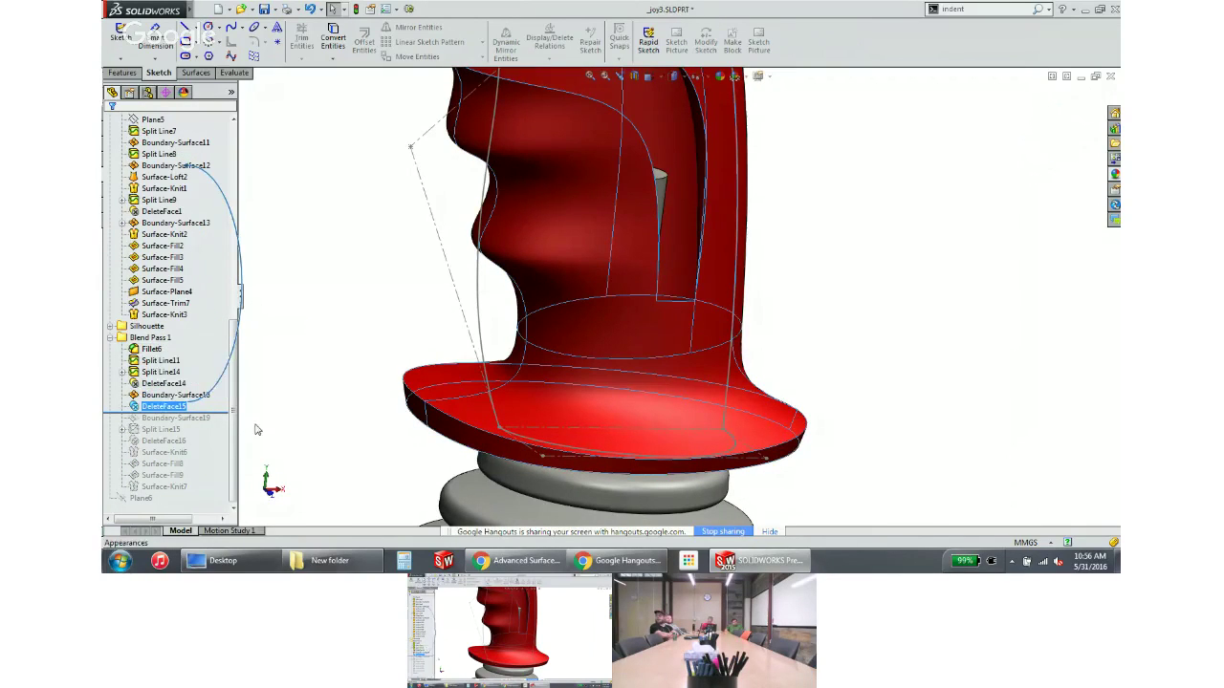
Roll the model forward to include Boundary-Surface19 and inspect the blend surfaces along the thumbrest
{"action": "left_click_drag", "start_coordinate": [219, 412], "coordinate": [219, 424]}
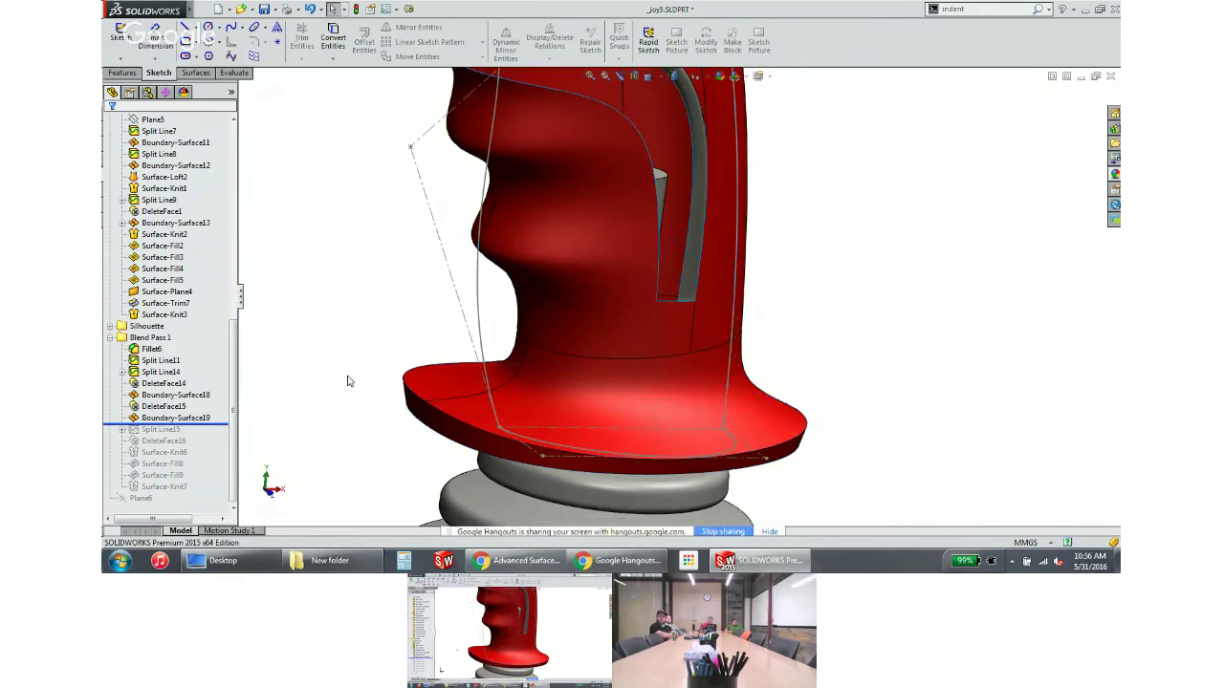
{"action": "middle_click_drag", "start_coordinate": [347, 376], "coordinate": [412, 287]}
{"action": "scroll", "coordinate": [362, 370], "scroll_direction": "down", "scroll_amount": 3}
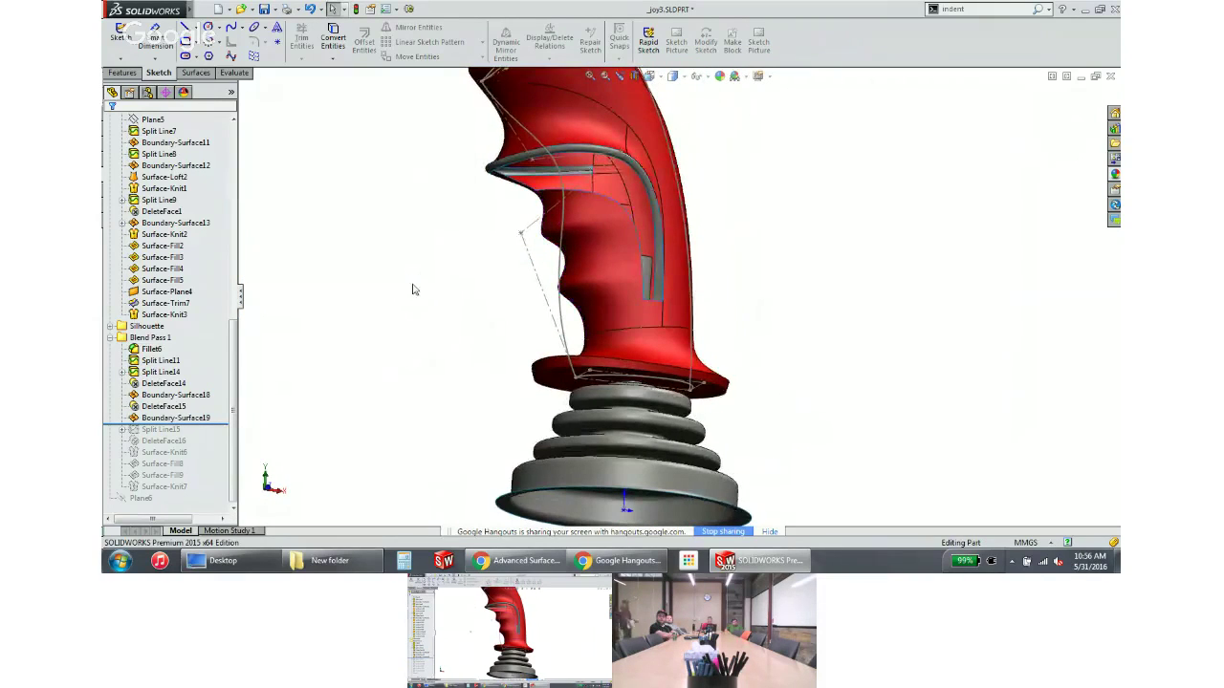
Roll the model forward to the end of the feature history, past Plane6, and view the whole joystick
{"action": "left_click", "coordinate": [177, 466]}
{"action": "left_click_drag", "start_coordinate": [219, 423], "coordinate": [220, 504]}
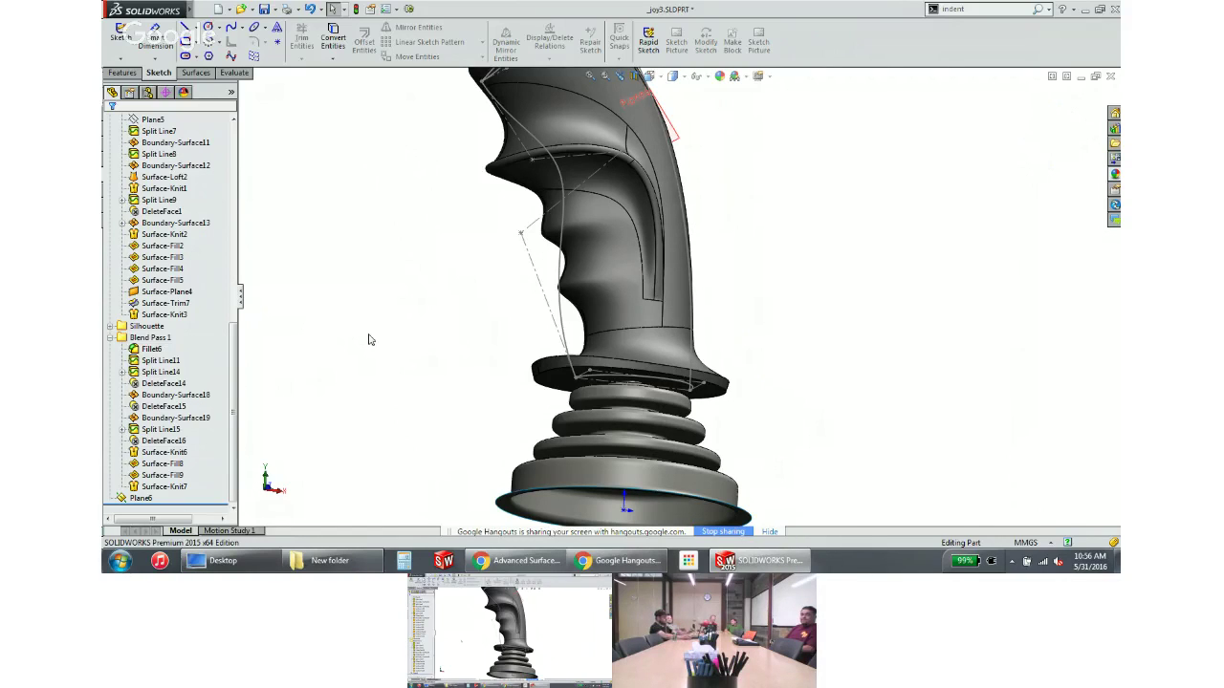
{"action": "scroll", "coordinate": [335, 340], "scroll_direction": "up", "scroll_amount": 3}
{"action": "middle_click_drag", "start_coordinate": [358, 328], "coordinate": [401, 331]}
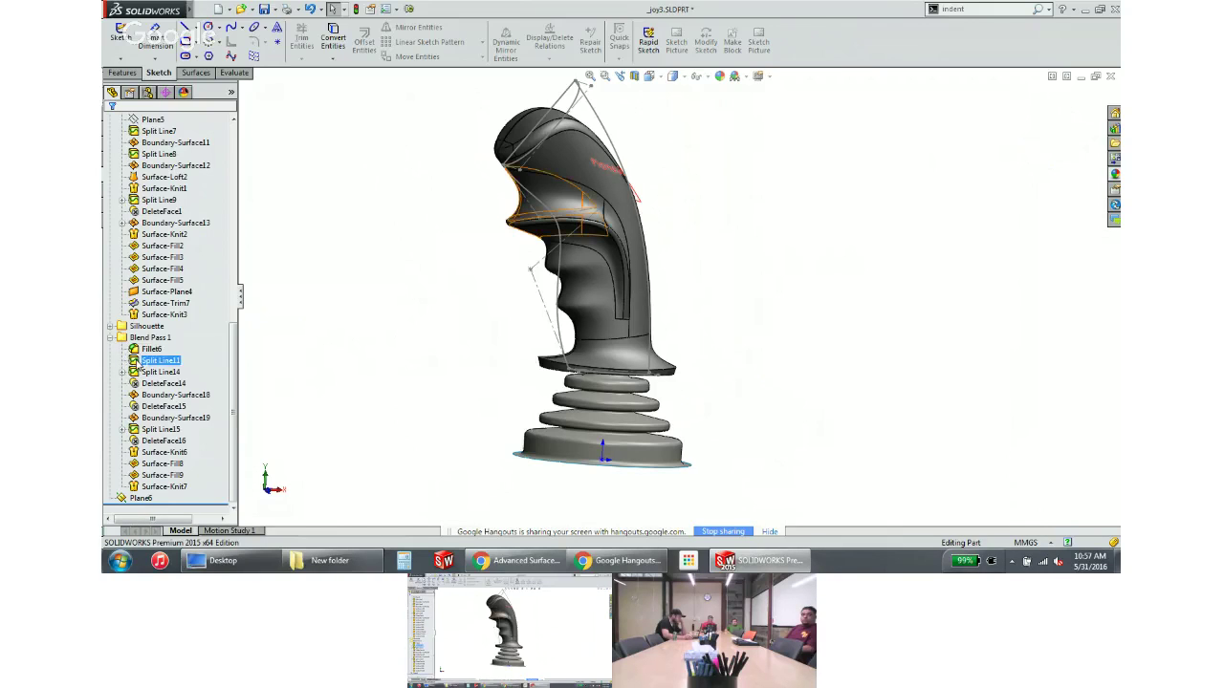
Expand the Silhouette folder and roll the model back to just before Move Face1 to inspect the handle's flat end
{"action": "left_click", "coordinate": [159, 338]}
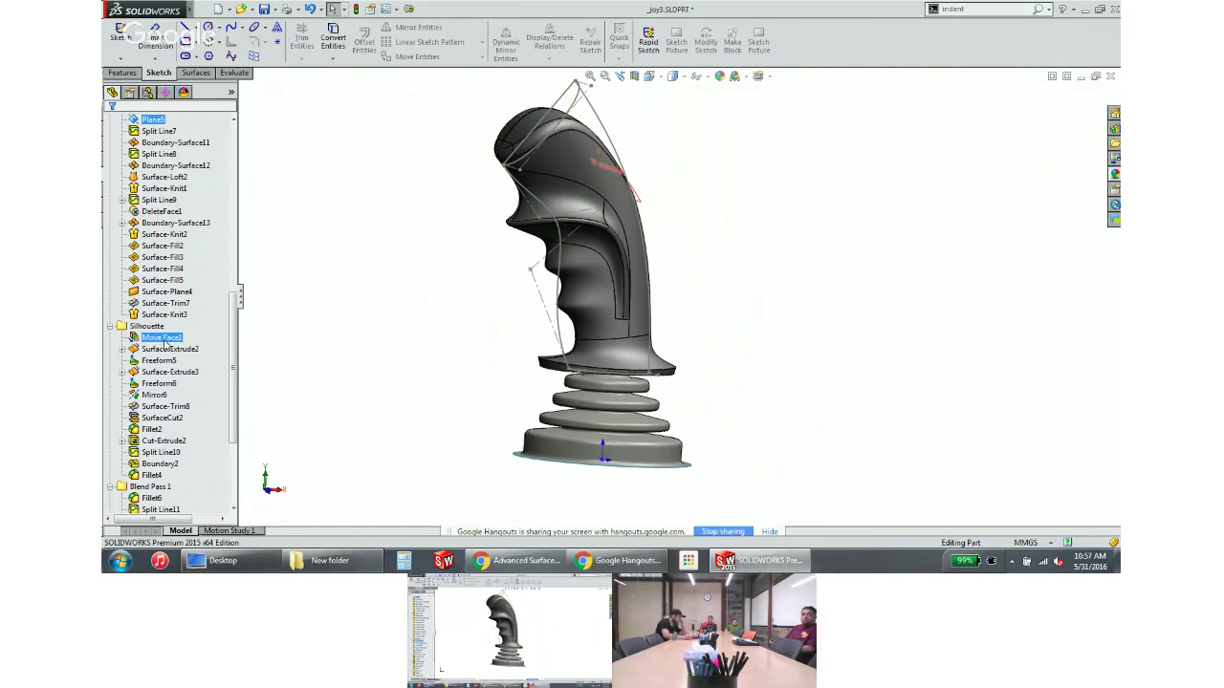
{"action": "left_click", "coordinate": [203, 306]}
{"action": "middle_click_drag", "start_coordinate": [379, 235], "coordinate": [423, 213]}
{"action": "scroll", "coordinate": [582, 137], "scroll_direction": "down", "scroll_amount": 3}
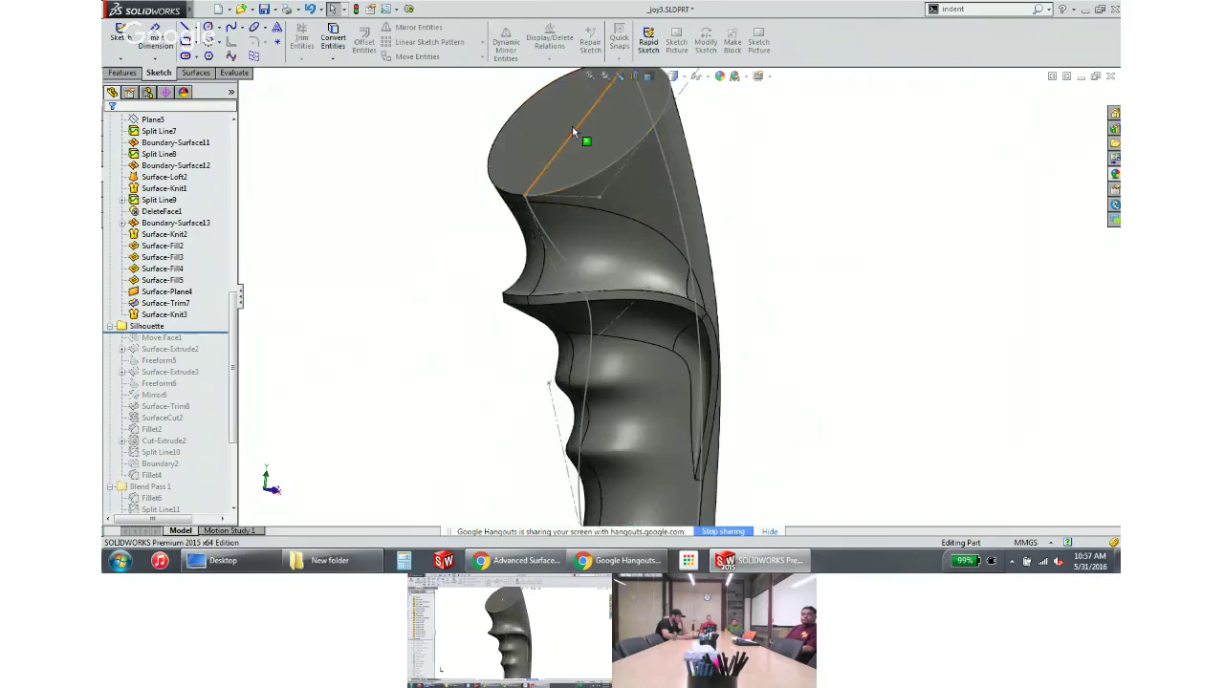
{"action": "scroll", "coordinate": [576, 155], "scroll_direction": "up", "scroll_amount": 3}
{"action": "scroll", "coordinate": [661, 200], "scroll_direction": "down", "scroll_amount": 3}
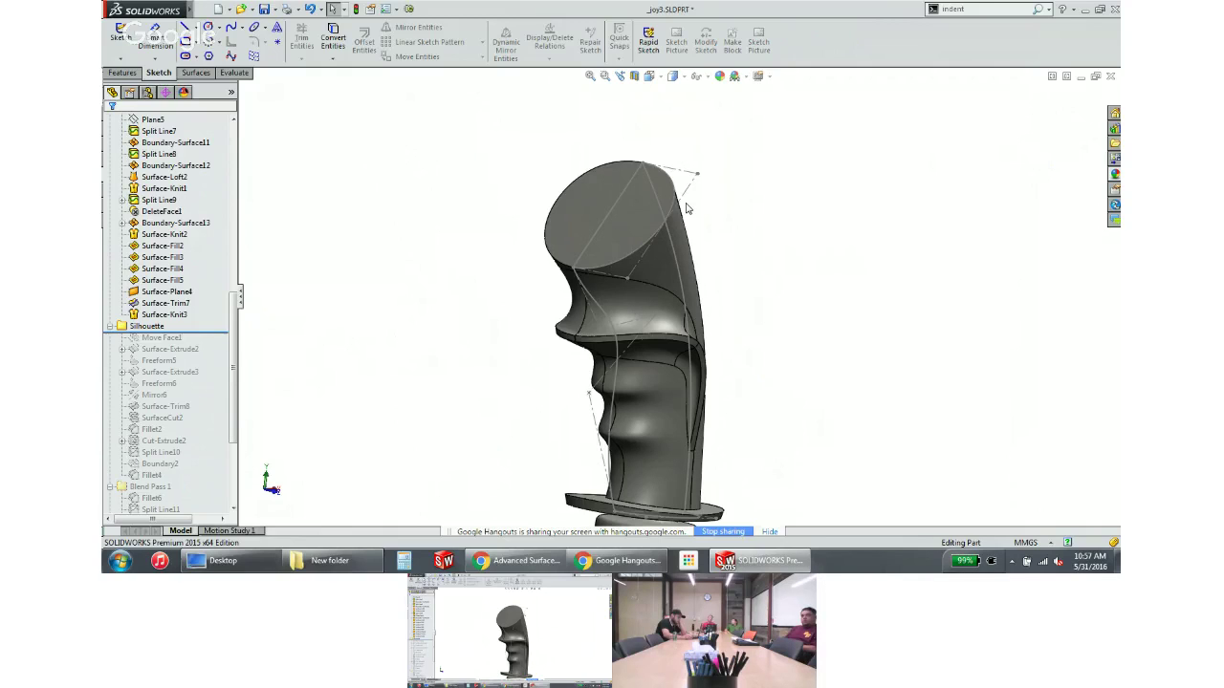
Offset the flat face at the handle's upper end outward by about 16.04 mm with Move Face
{"action": "left_click", "coordinate": [609, 217]}
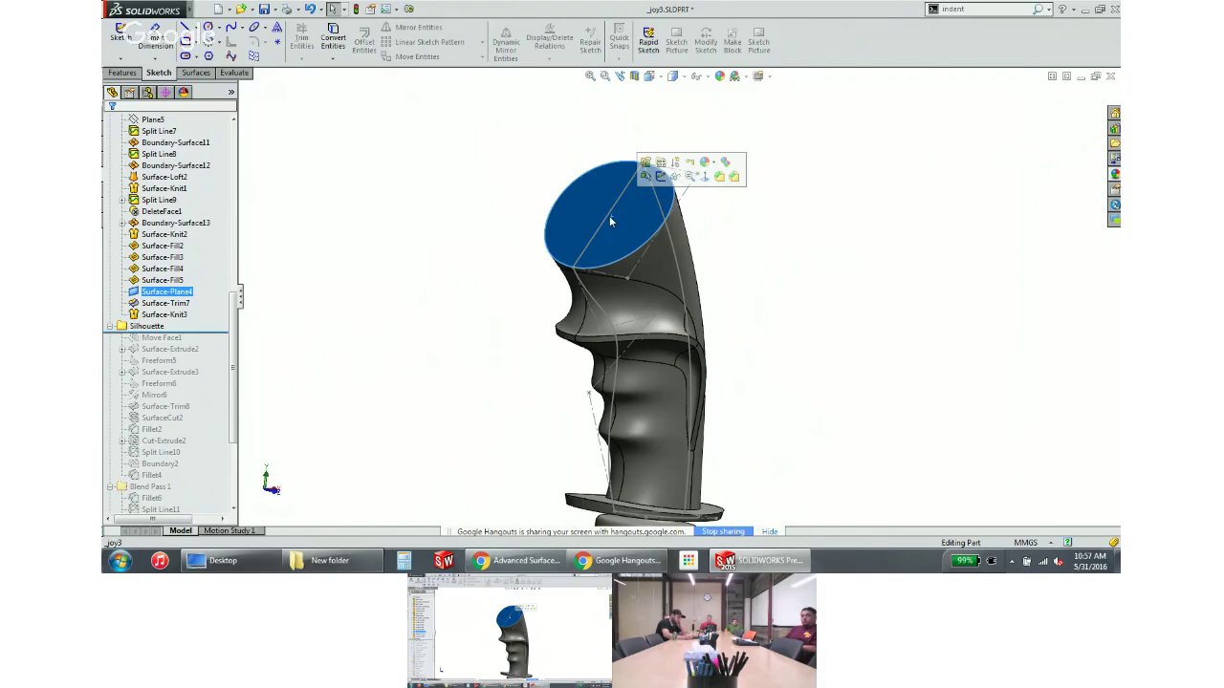
{"action": "right_click", "coordinate": [613, 223]}
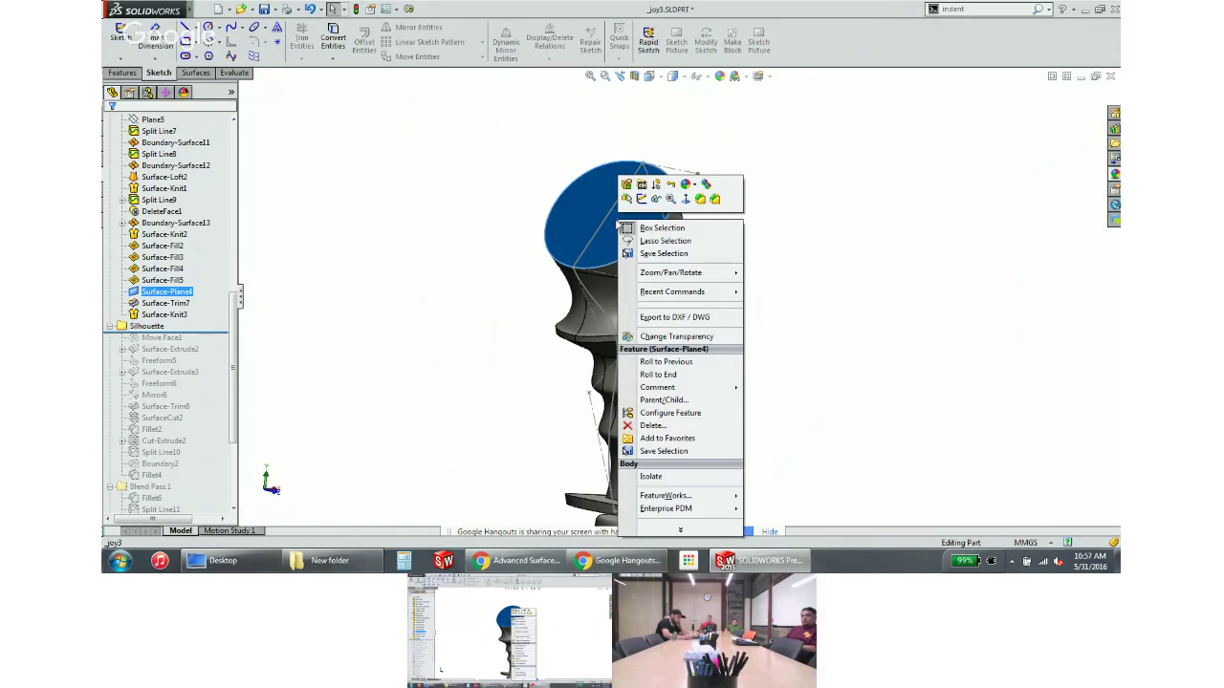
{"action": "left_click", "coordinate": [680, 529]}
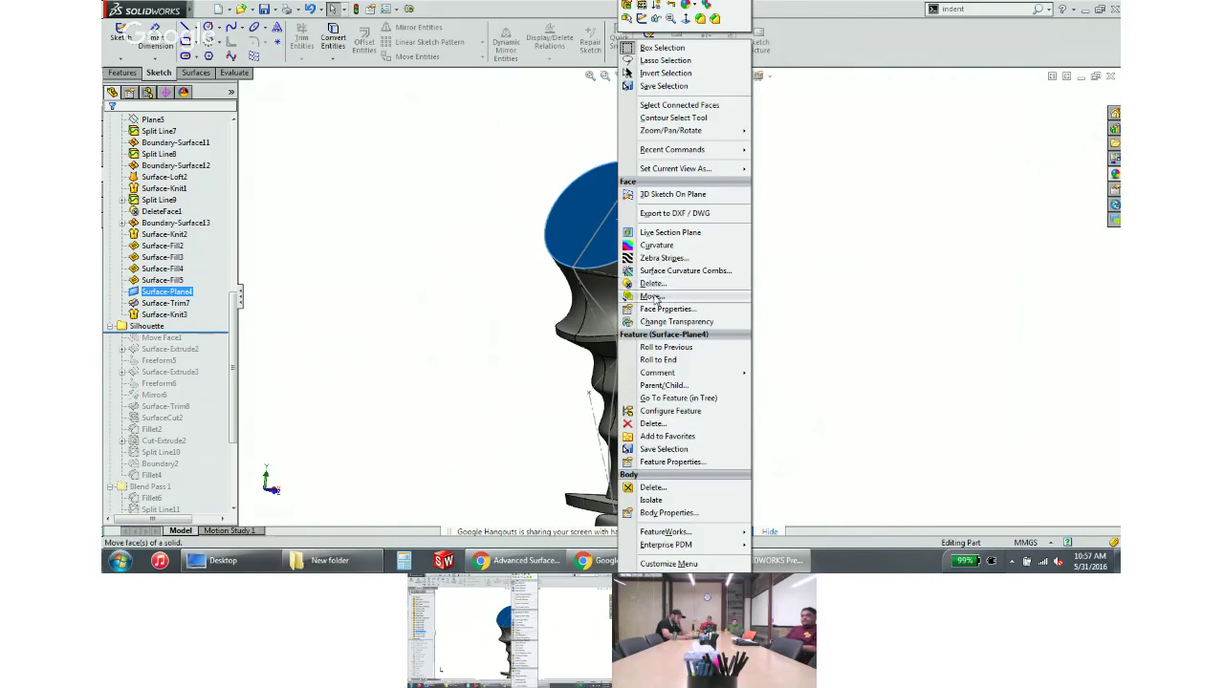
{"action": "left_click", "coordinate": [651, 296]}
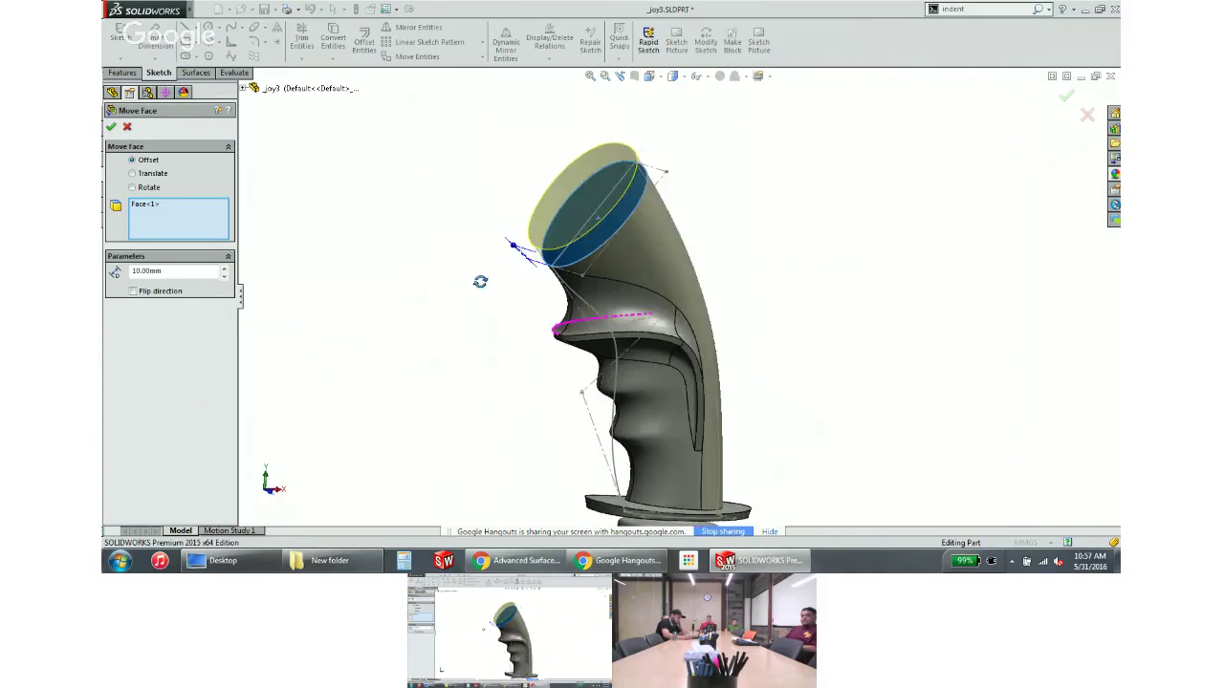
{"action": "middle_click_drag", "start_coordinate": [480, 282], "coordinate": [465, 274]}
{"action": "left_click_drag", "start_coordinate": [511, 251], "coordinate": [487, 274]}
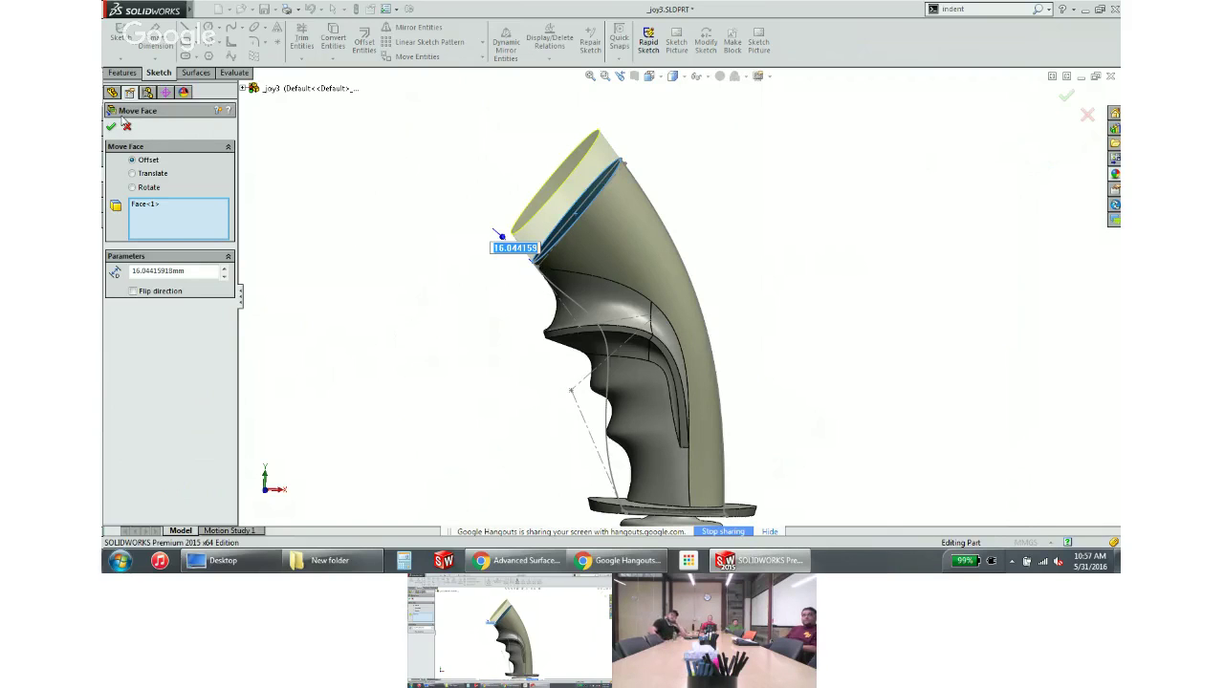
{"action": "left_click", "coordinate": [107, 134]}
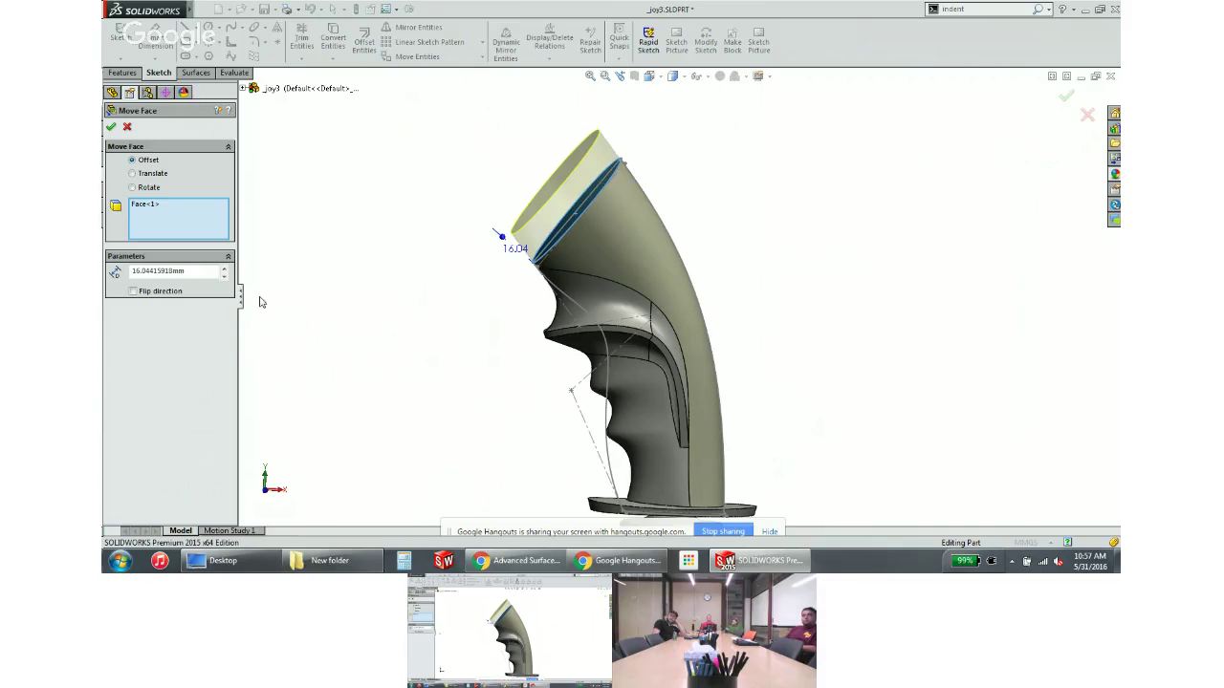
{"action": "left_click", "coordinate": [111, 128]}
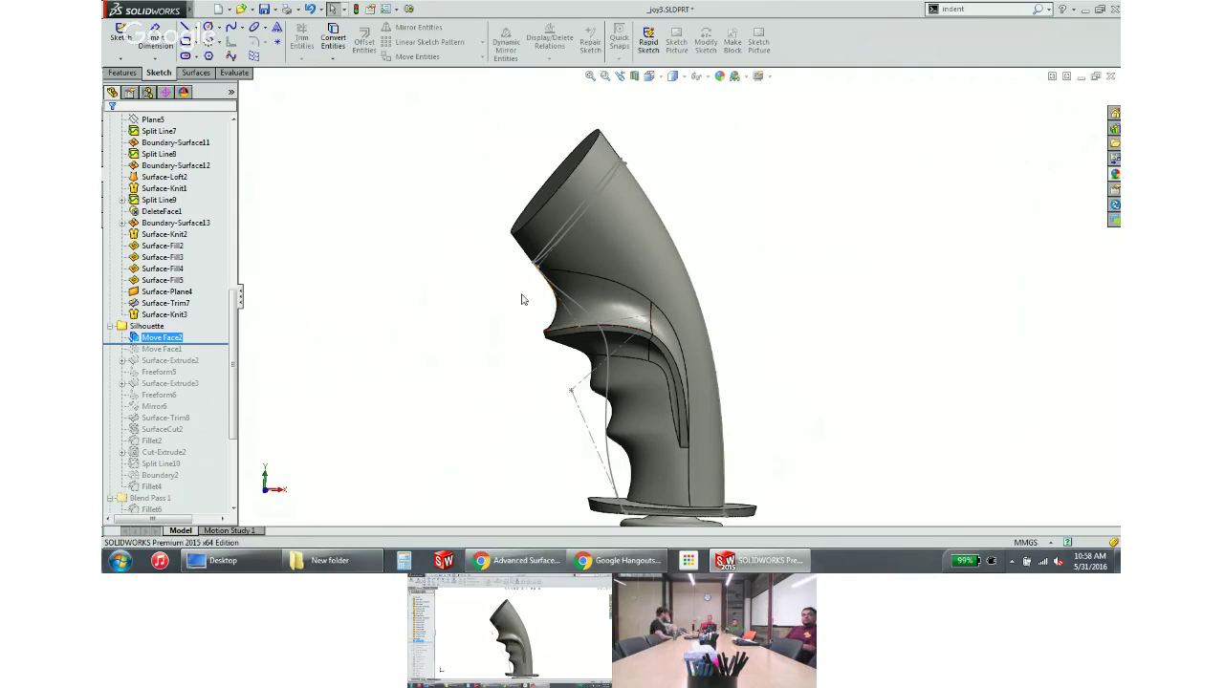
Close the _joy3 part without saving its changes
{"action": "middle_click_drag", "start_coordinate": [519, 299], "coordinate": [546, 290]}
{"action": "left_click", "coordinate": [437, 269]}
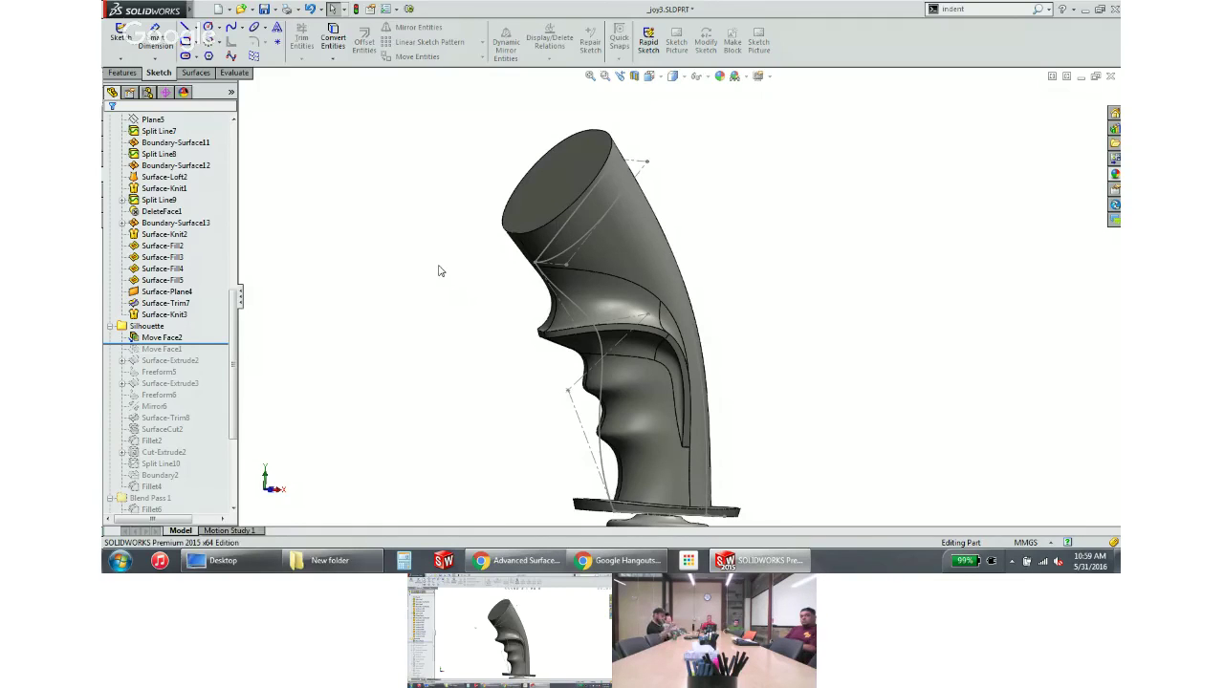
{"action": "left_click", "coordinate": [1110, 77]}
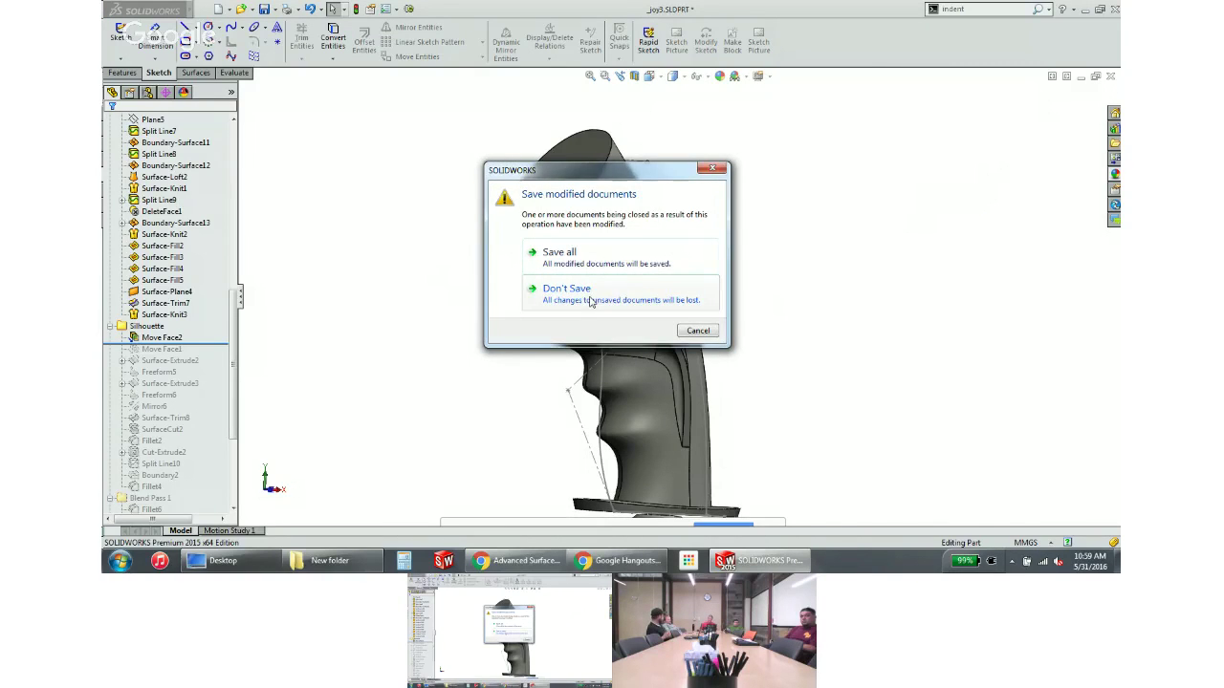
{"action": "left_click", "coordinate": [590, 295]}
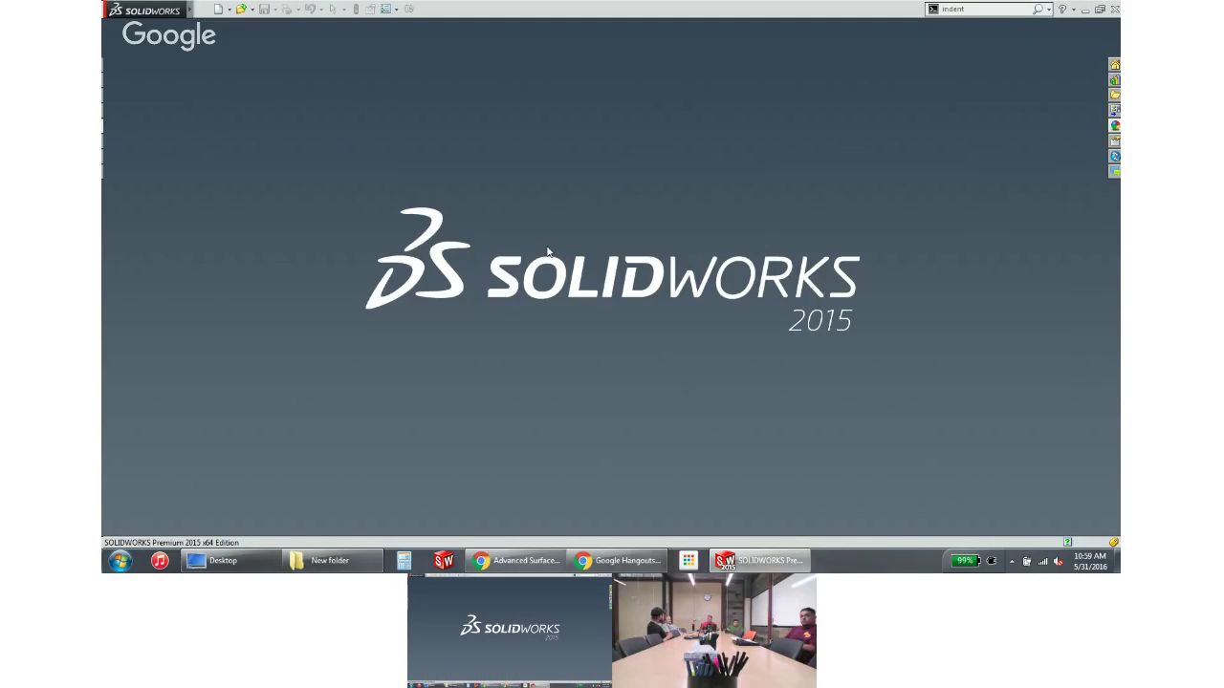
Open the recent part hallor.SLDPRT and view the inside of its shelled handle half
{"action": "key", "text": "r"}
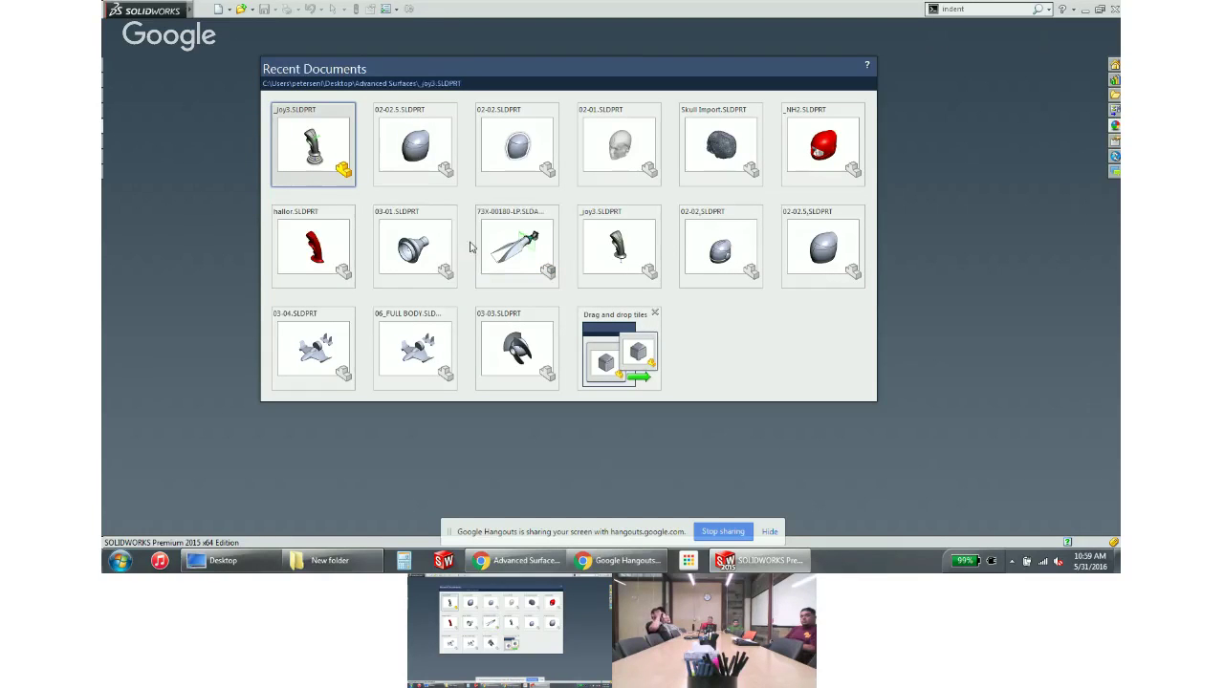
{"action": "left_click", "coordinate": [339, 251]}
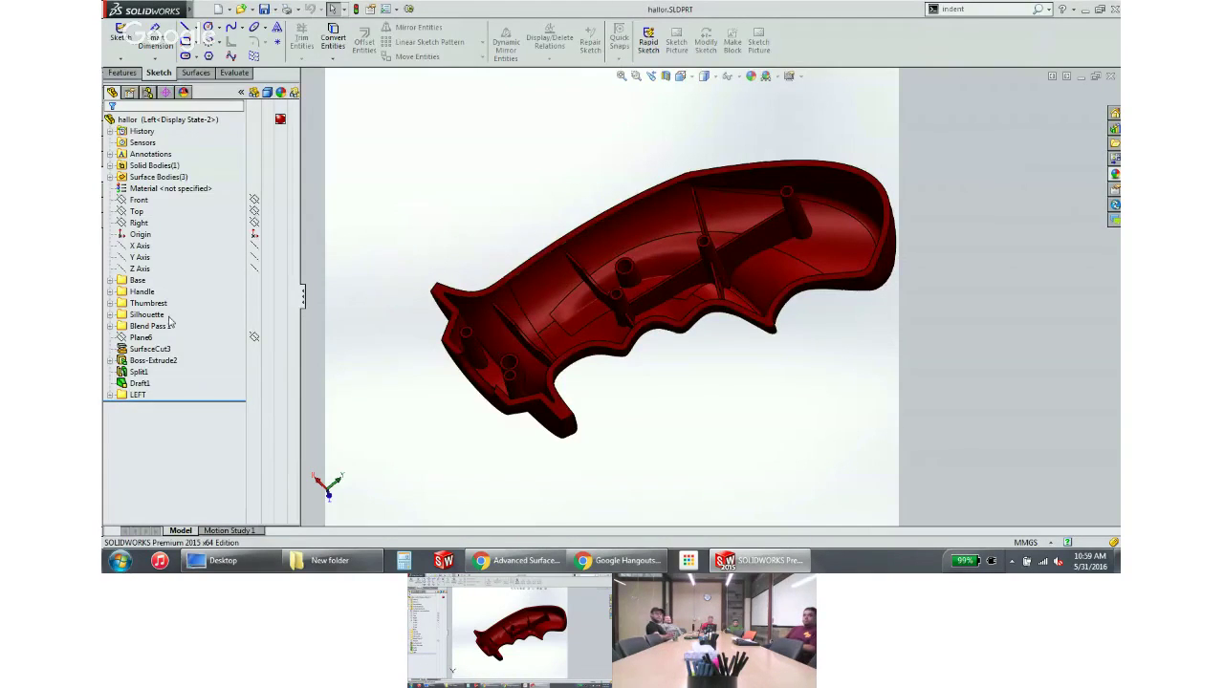
{"action": "middle_click_drag", "start_coordinate": [649, 290], "coordinate": [684, 311]}
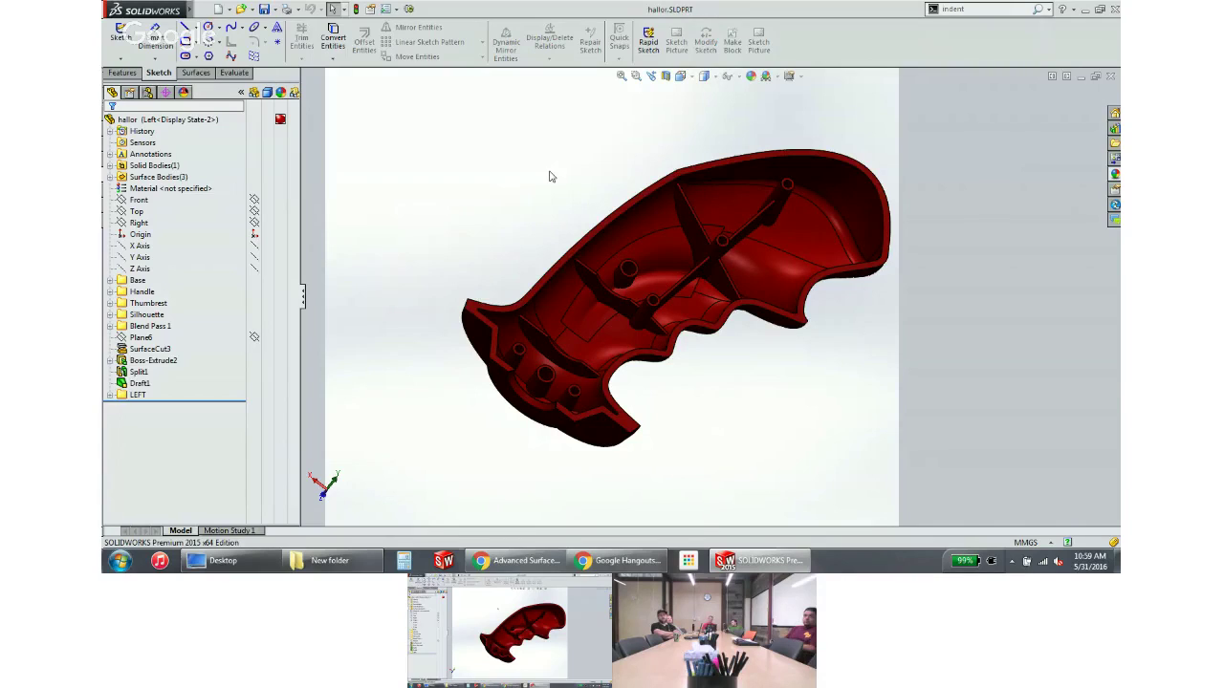
Activate the Default configuration, view the complete joystick and review its feature tree down to the LEFT folder
{"action": "left_click", "coordinate": [147, 92]}
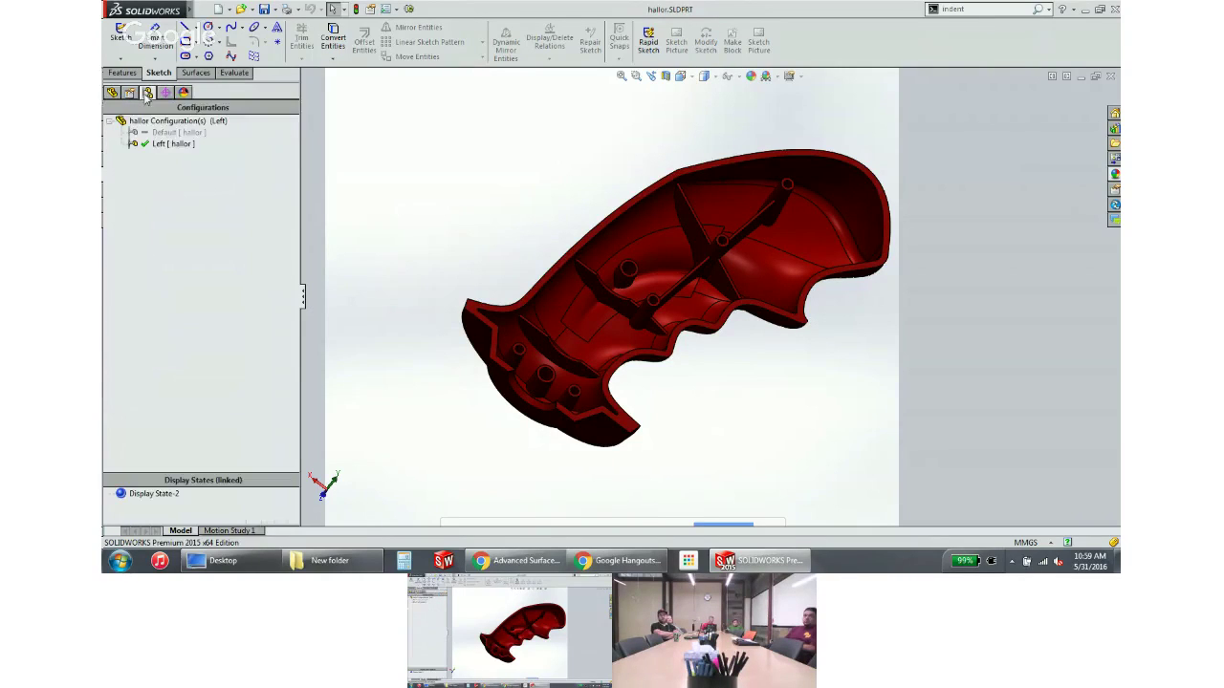
{"action": "double_click", "coordinate": [177, 132]}
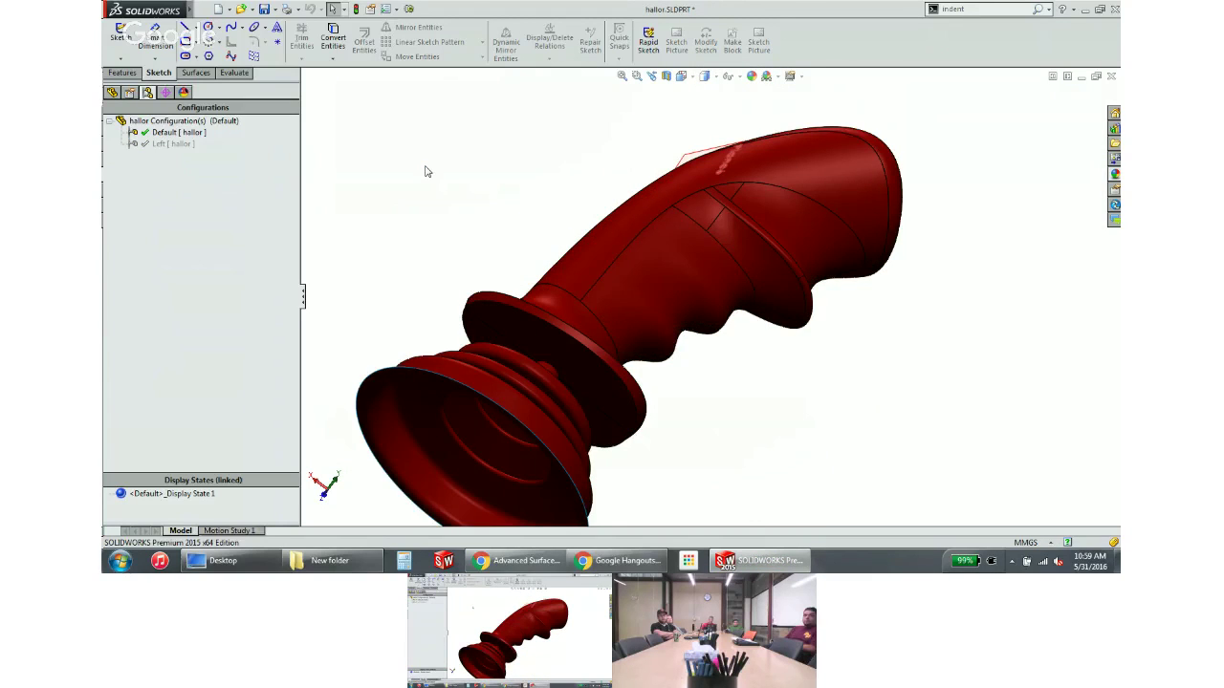
{"action": "middle_click_drag", "start_coordinate": [659, 328], "coordinate": [516, 240]}
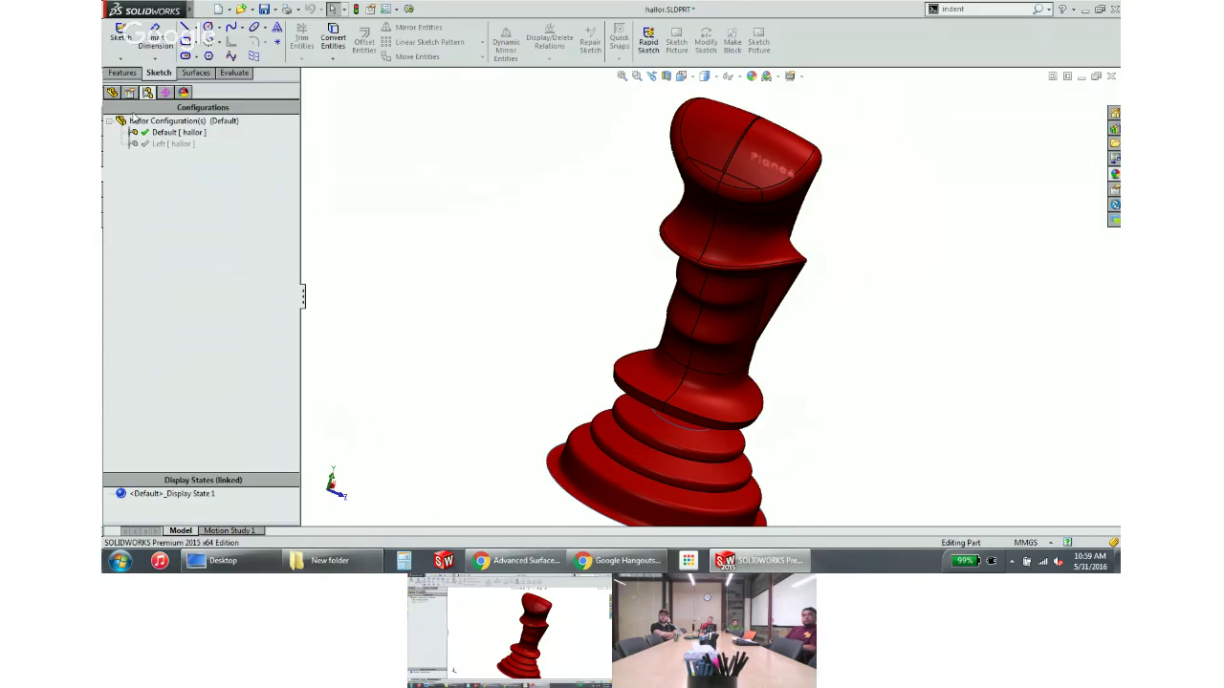
{"action": "left_click", "coordinate": [112, 91]}
{"action": "left_click", "coordinate": [128, 395]}
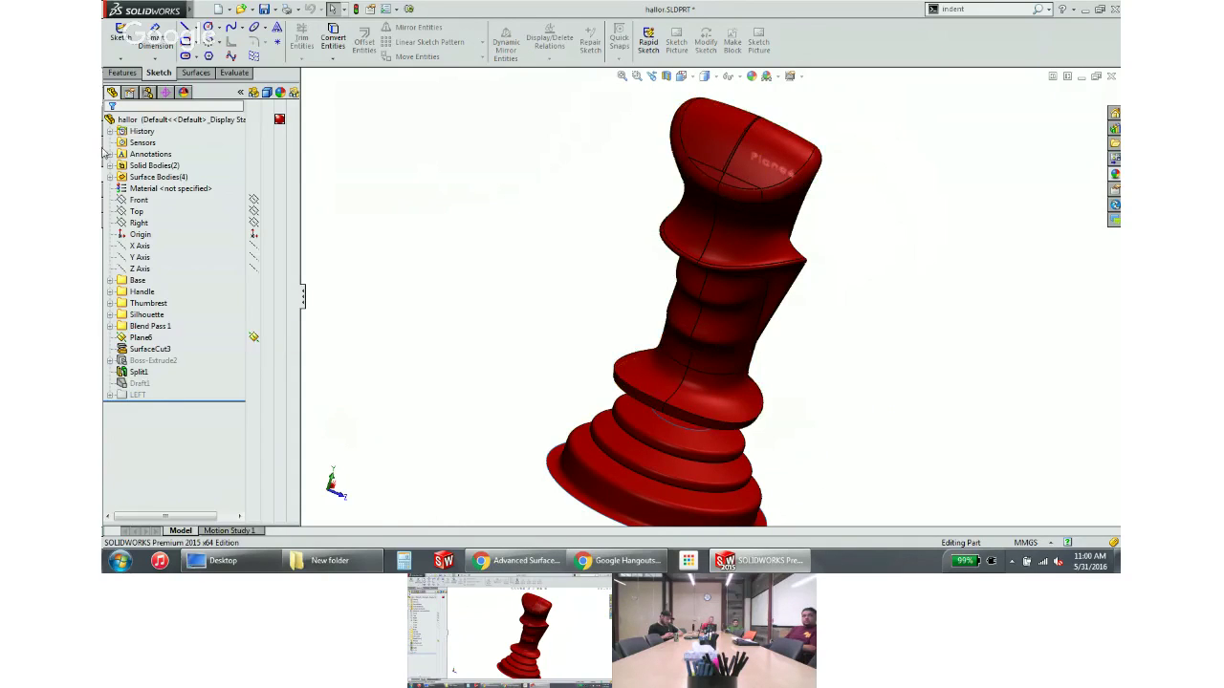
Activate the Left configuration and show its feature tree
{"action": "left_click", "coordinate": [147, 91]}
{"action": "left_click", "coordinate": [158, 144]}
{"action": "double_click", "coordinate": [158, 143]}
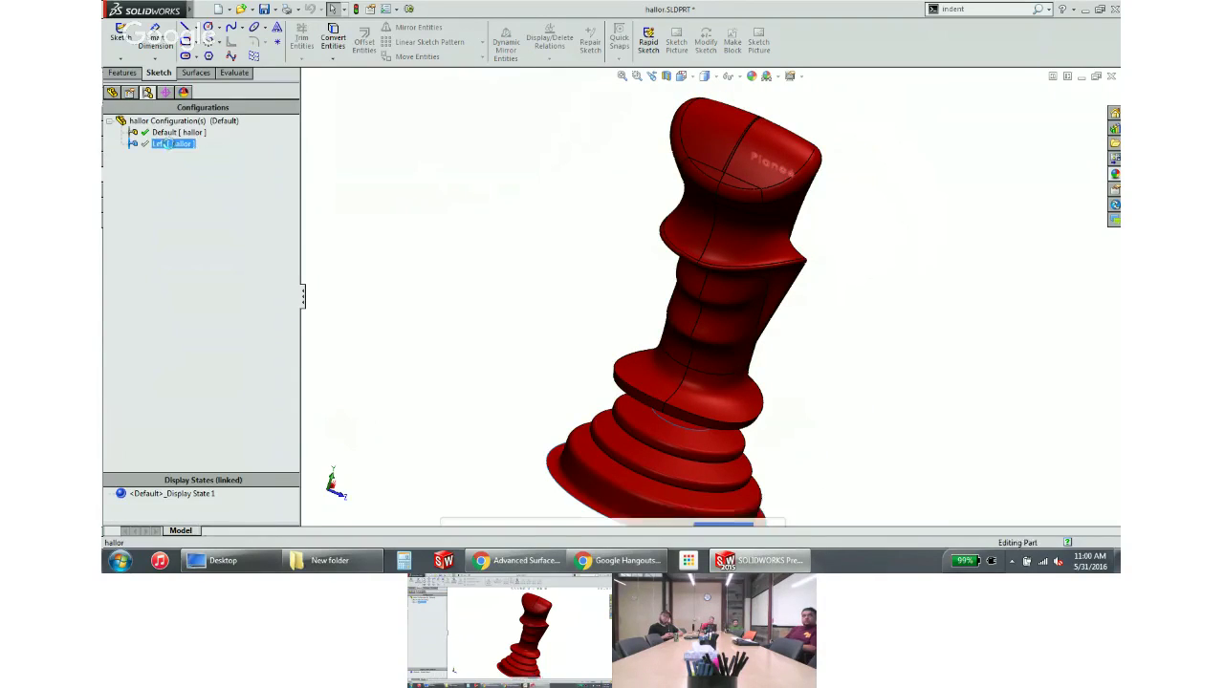
{"action": "left_click", "coordinate": [112, 92]}
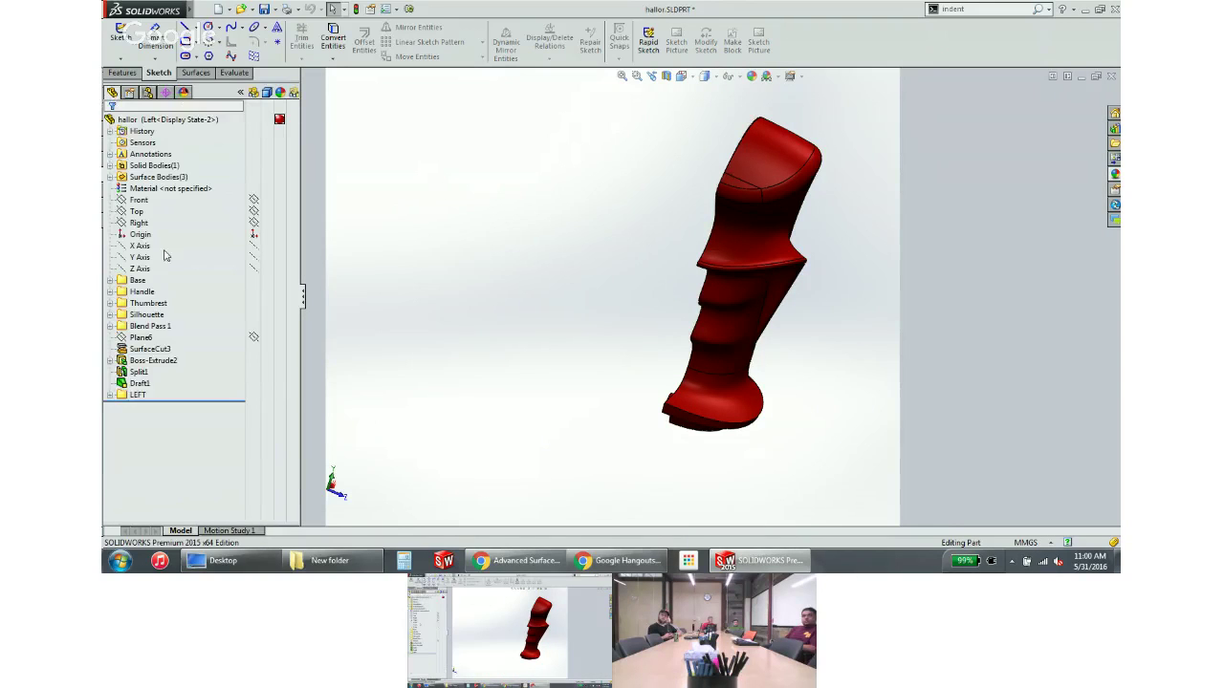
Roll the model back to the start of the LEFT folder, view the solid handle half, and roll forward to include Shell1
{"action": "scroll", "coordinate": [216, 500], "scroll_direction": "down", "scroll_amount": 4}
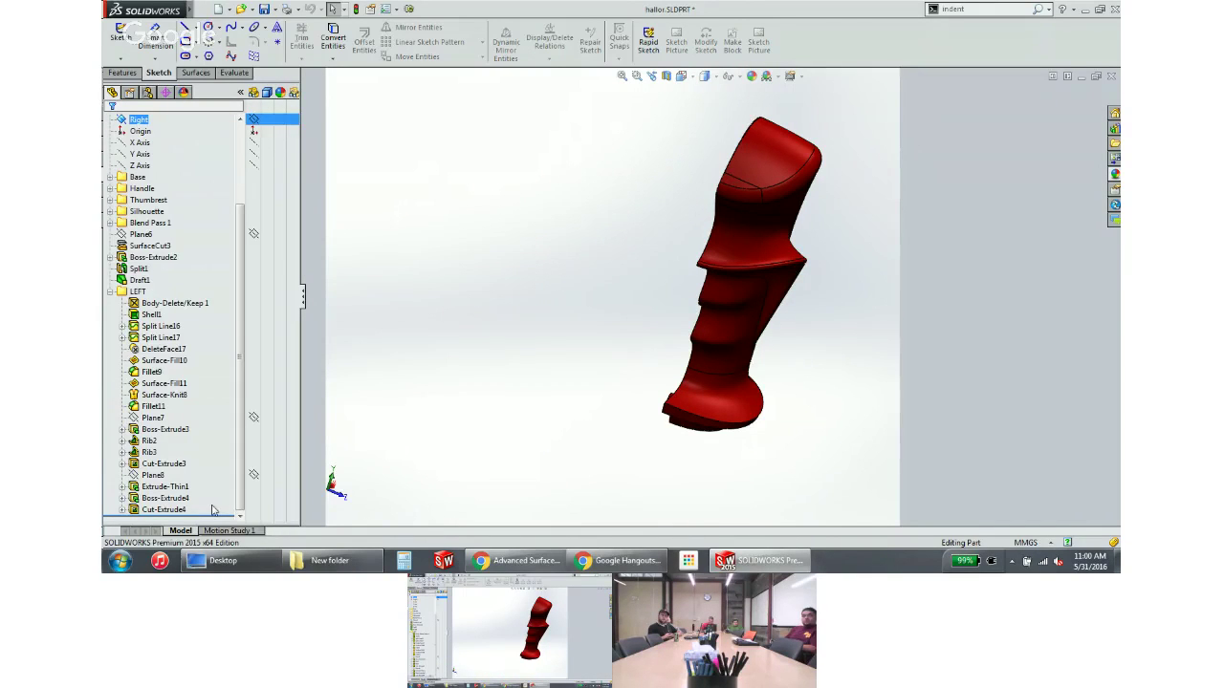
{"action": "left_click_drag", "start_coordinate": [218, 516], "coordinate": [214, 298]}
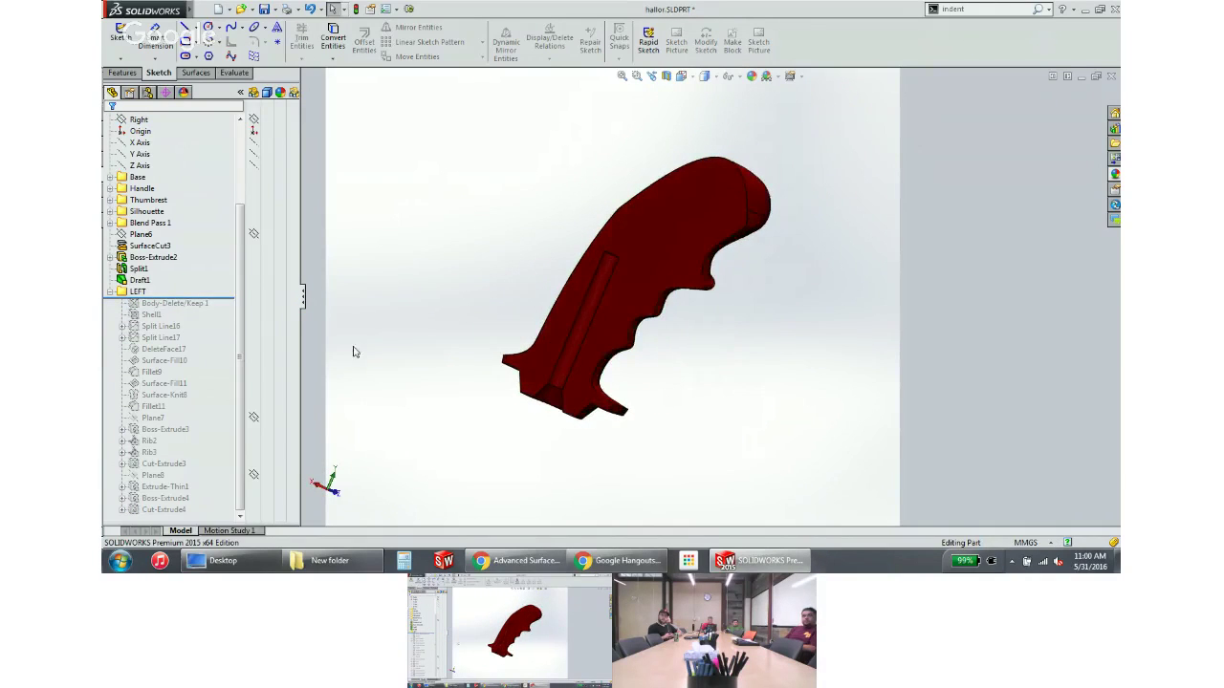
{"action": "left_click_drag", "start_coordinate": [222, 299], "coordinate": [219, 320]}
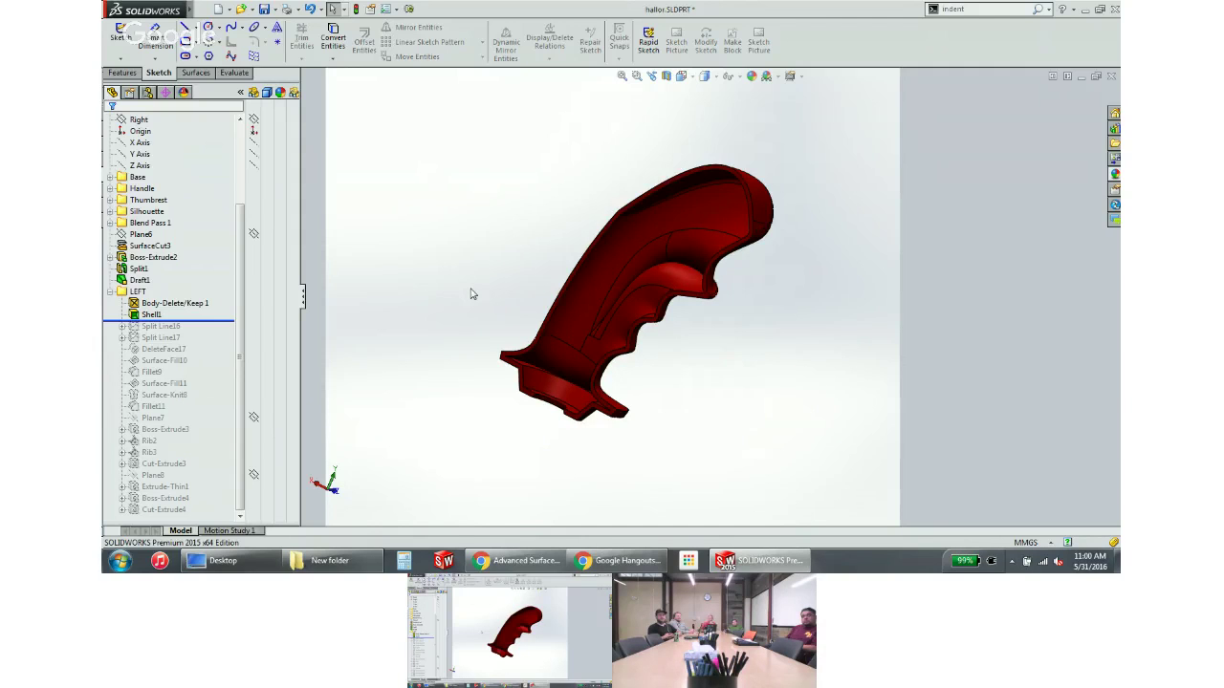
Inspect the Shell1 feature and its wall thickness dimension at the handle's base flange
{"action": "left_click", "coordinate": [156, 316]}
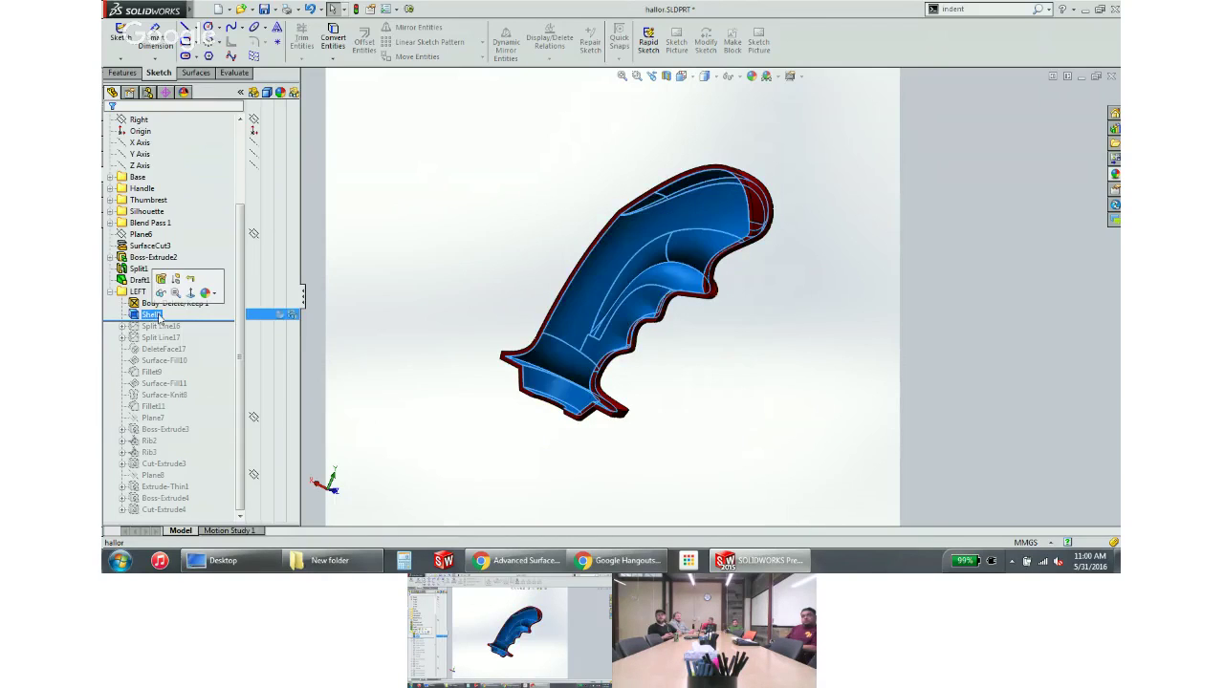
{"action": "scroll", "coordinate": [510, 361], "scroll_direction": "down", "scroll_amount": 3}
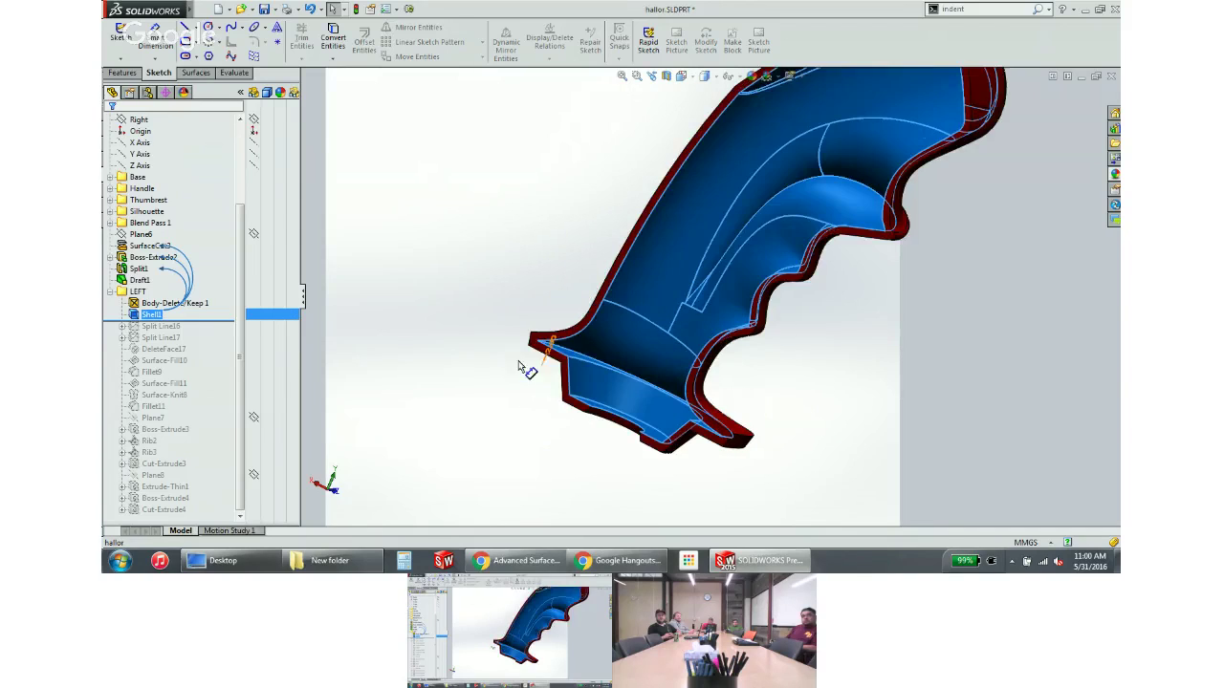
{"action": "left_click", "coordinate": [547, 348]}
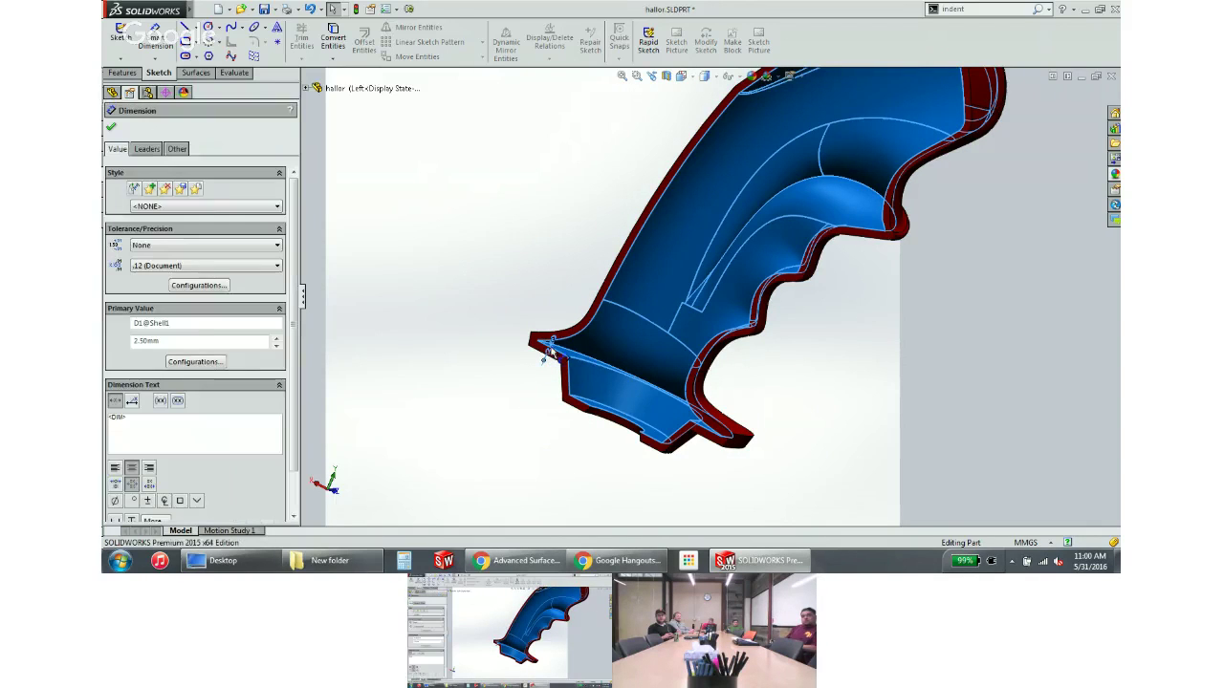
{"action": "middle_click_drag", "start_coordinate": [541, 355], "coordinate": [585, 363]}
{"action": "scroll", "coordinate": [564, 346], "scroll_direction": "down", "scroll_amount": 3}
{"action": "scroll", "coordinate": [554, 341], "scroll_direction": "up", "scroll_amount": 6}
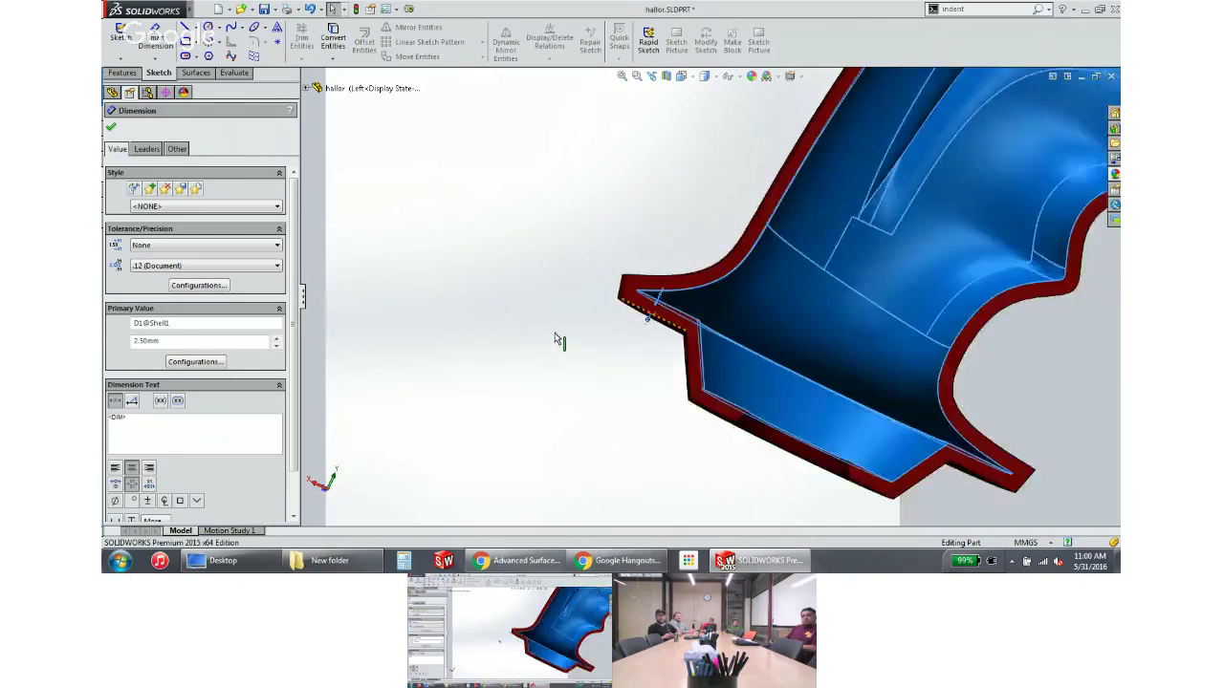
{"action": "left_click", "coordinate": [465, 224]}
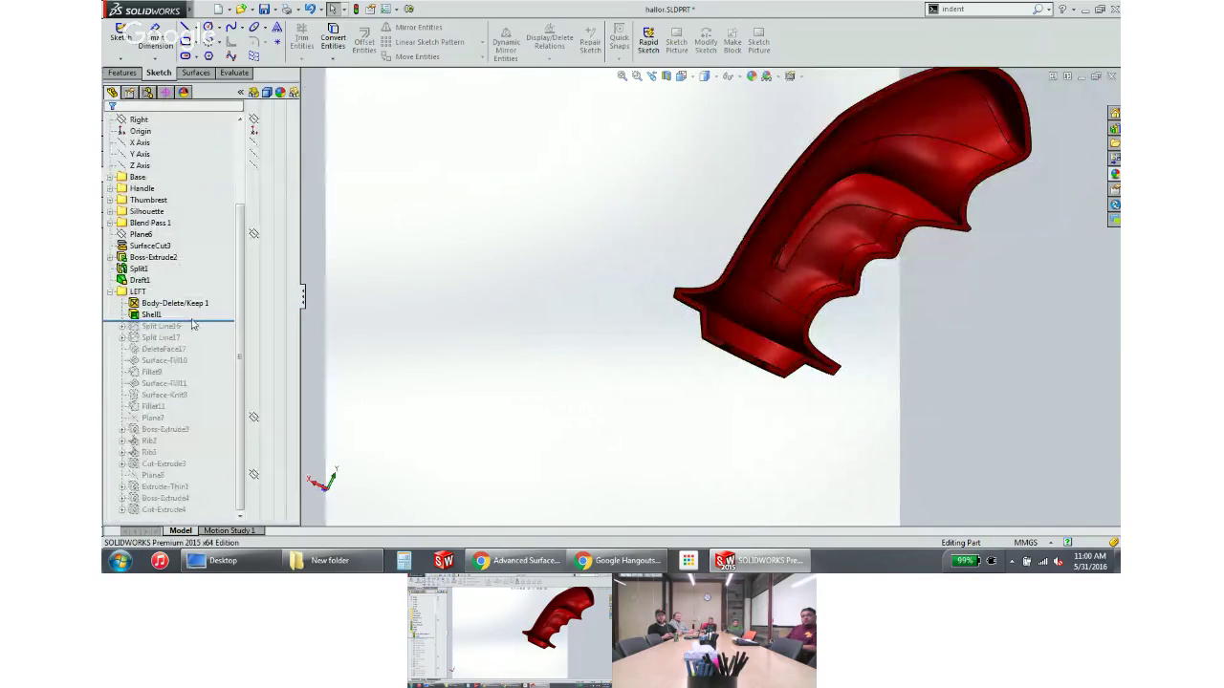
Roll back before Shell1 and try to shell the handle half 2.5 mm thick, removing the flat parting face, the channel face and its conical end
{"action": "left_click_drag", "start_coordinate": [192, 323], "coordinate": [191, 309]}
{"action": "middle_click_drag", "start_coordinate": [678, 361], "coordinate": [674, 269]}
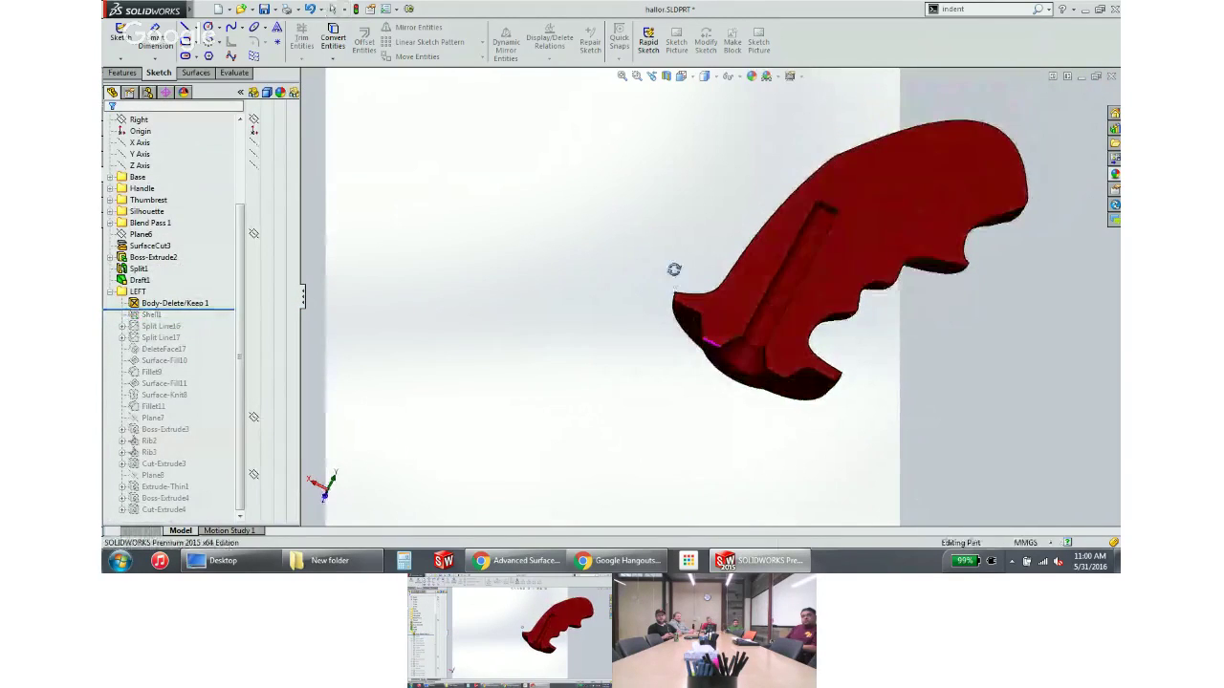
{"action": "left_click", "coordinate": [122, 72]}
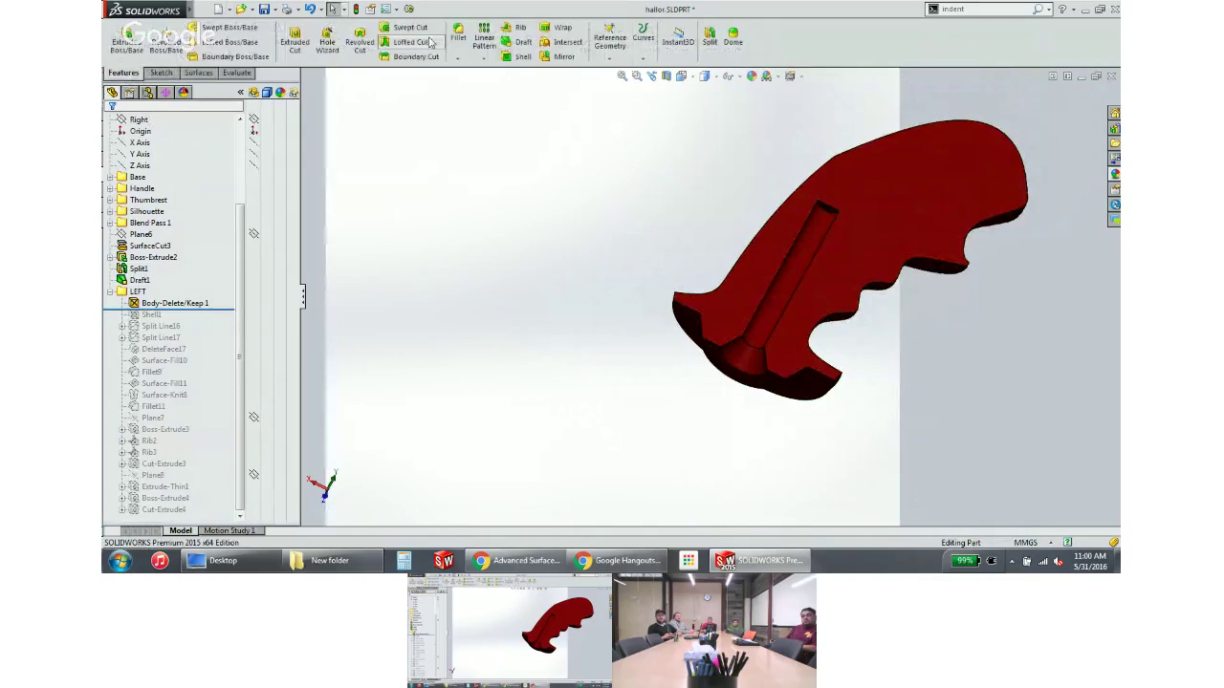
{"action": "left_click", "coordinate": [522, 56]}
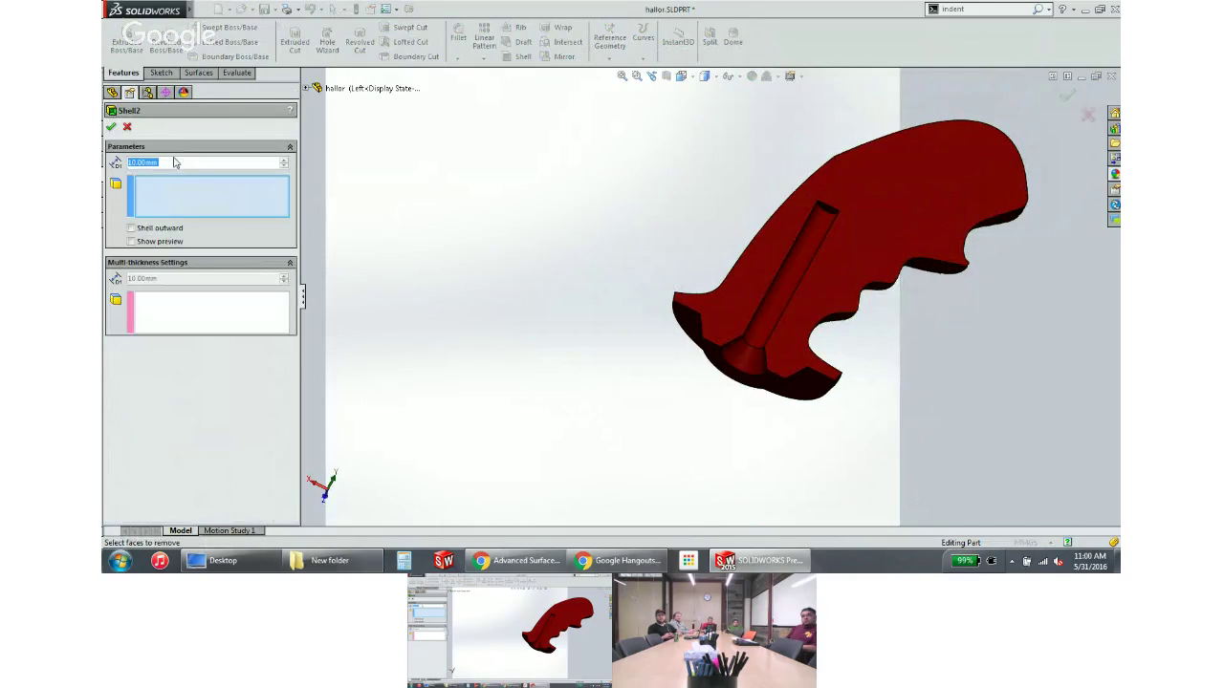
{"action": "type", "text": "2.5"}
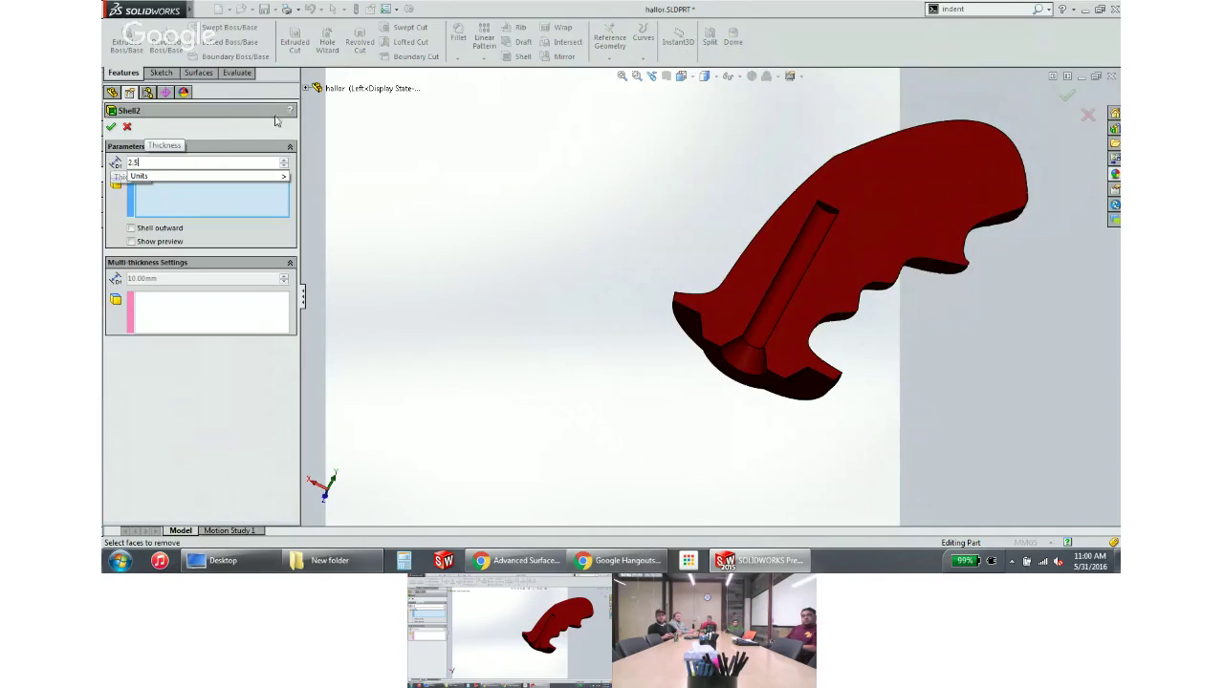
{"action": "left_click", "coordinate": [926, 201]}
{"action": "left_click", "coordinate": [797, 258]}
{"action": "scroll", "coordinate": [763, 356], "scroll_direction": "down", "scroll_amount": 3}
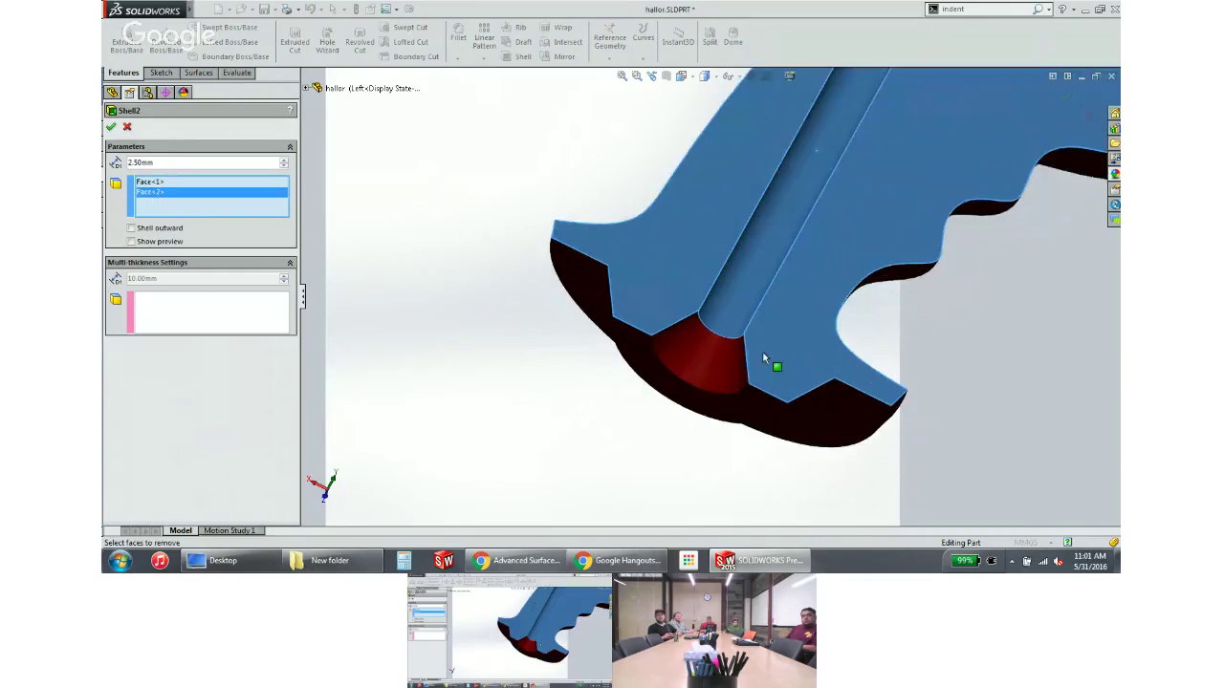
{"action": "left_click", "coordinate": [763, 356]}
{"action": "scroll", "coordinate": [738, 359], "scroll_direction": "up", "scroll_amount": 2}
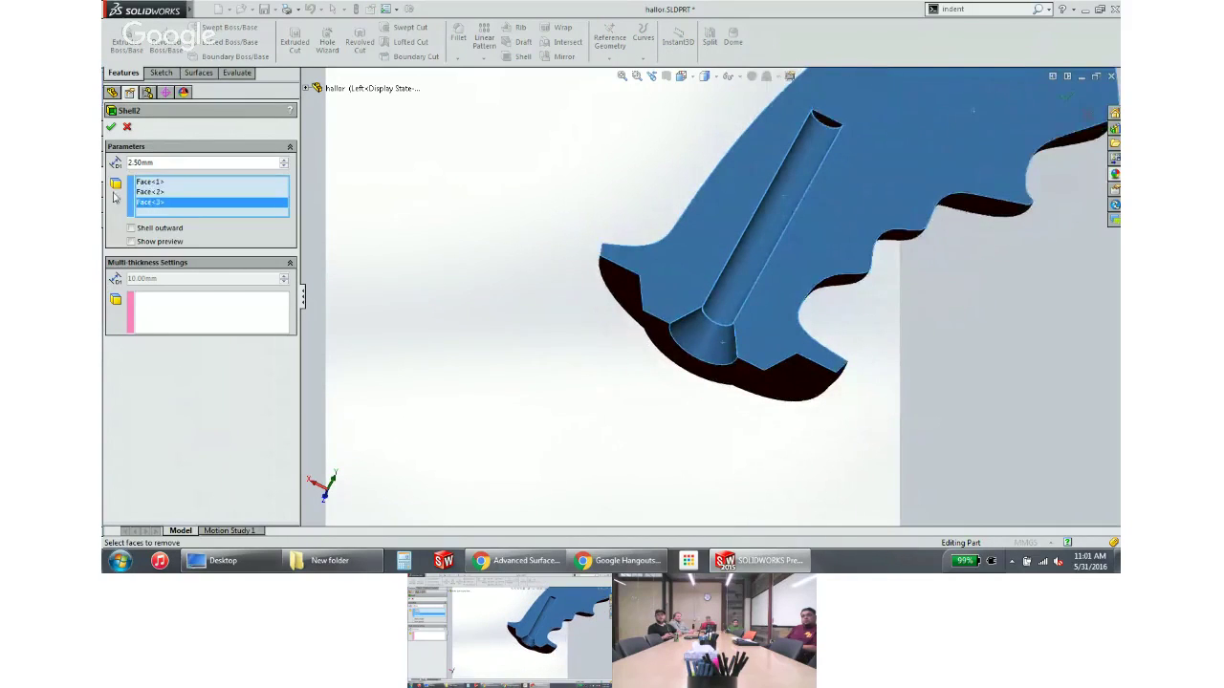
{"action": "left_click", "coordinate": [111, 128]}
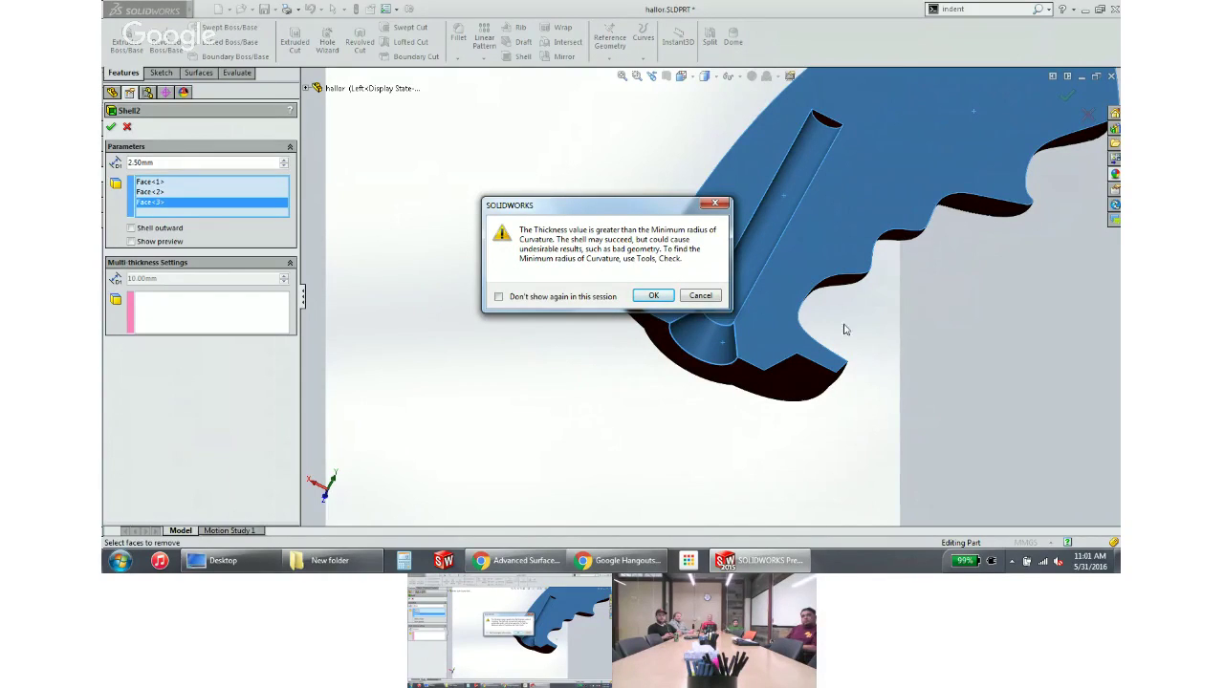
{"action": "left_click", "coordinate": [653, 296]}
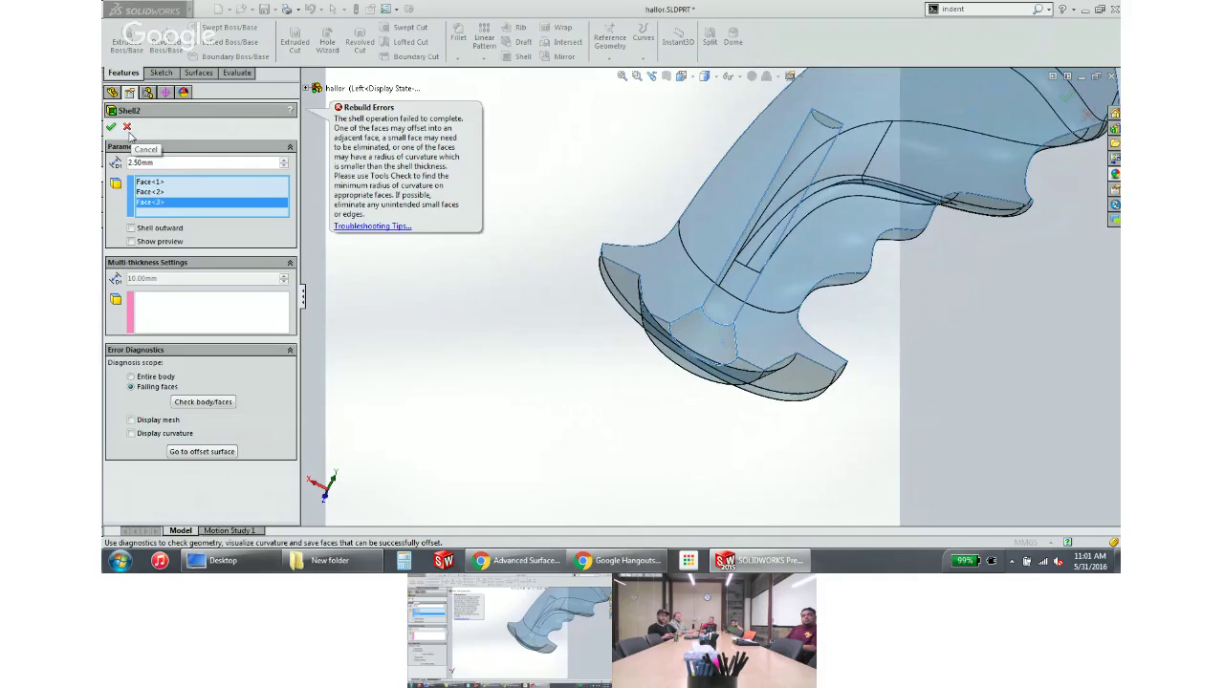
{"action": "left_click", "coordinate": [127, 128]}
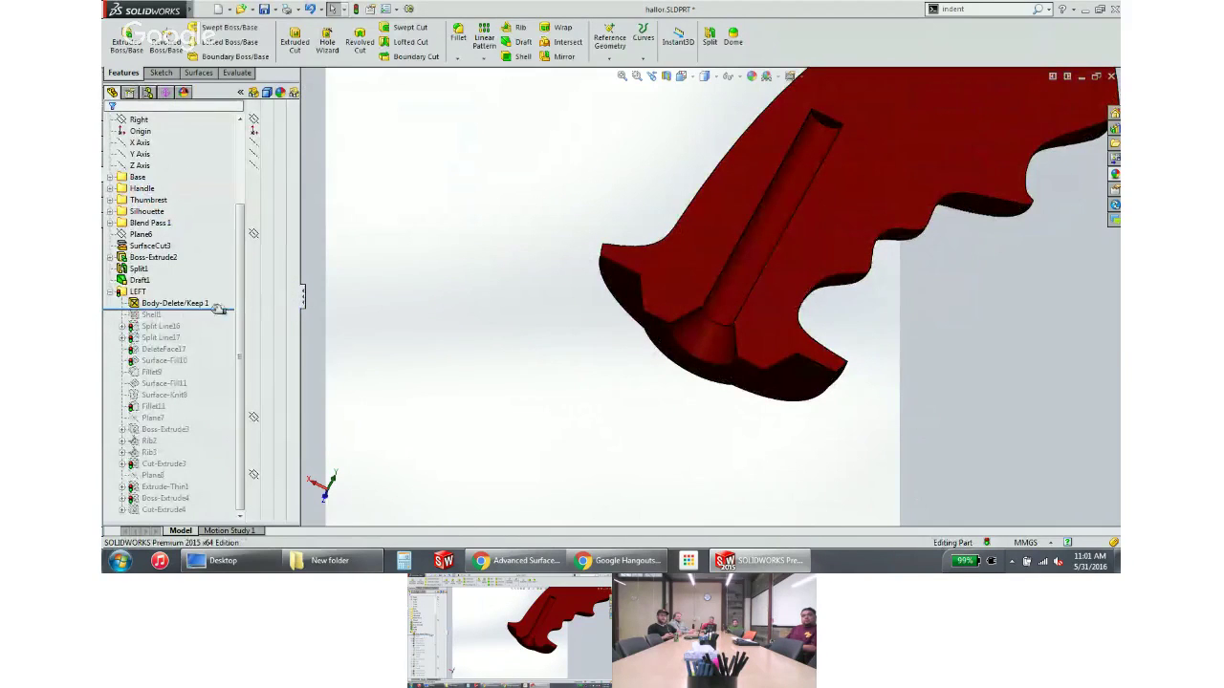
Roll forward to include Shell1 and examine the inner face at the lowest finger-groove ridge up close
{"action": "left_click_drag", "start_coordinate": [232, 311], "coordinate": [232, 320]}
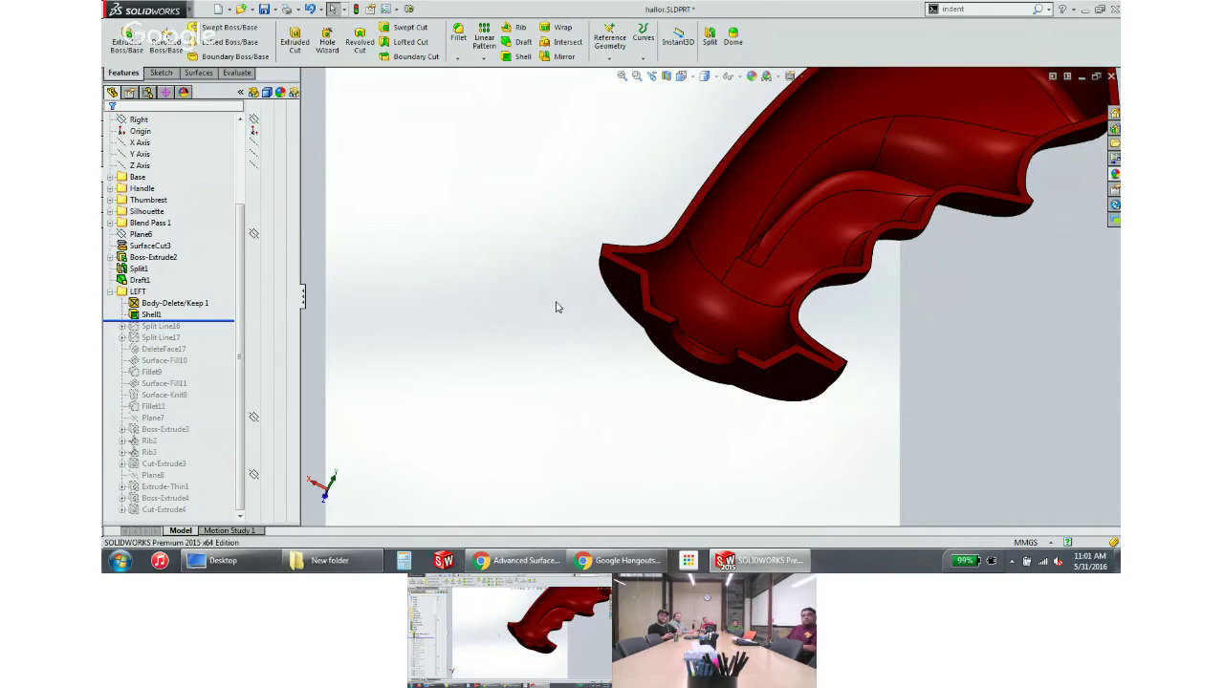
{"action": "middle_click_drag", "start_coordinate": [752, 252], "coordinate": [793, 287]}
{"action": "scroll", "coordinate": [820, 267], "scroll_direction": "down", "scroll_amount": 3}
{"action": "scroll", "coordinate": [820, 267], "scroll_direction": "down", "scroll_amount": 8}
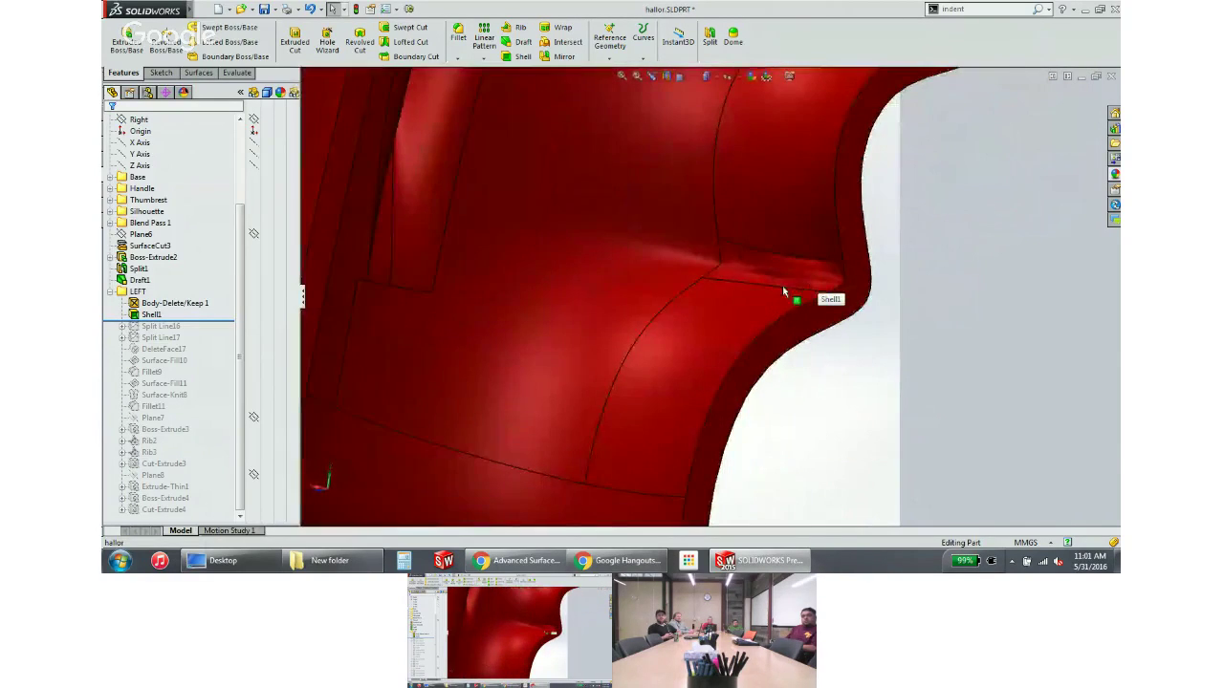
{"action": "scroll", "coordinate": [782, 287], "scroll_direction": "down", "scroll_amount": 2}
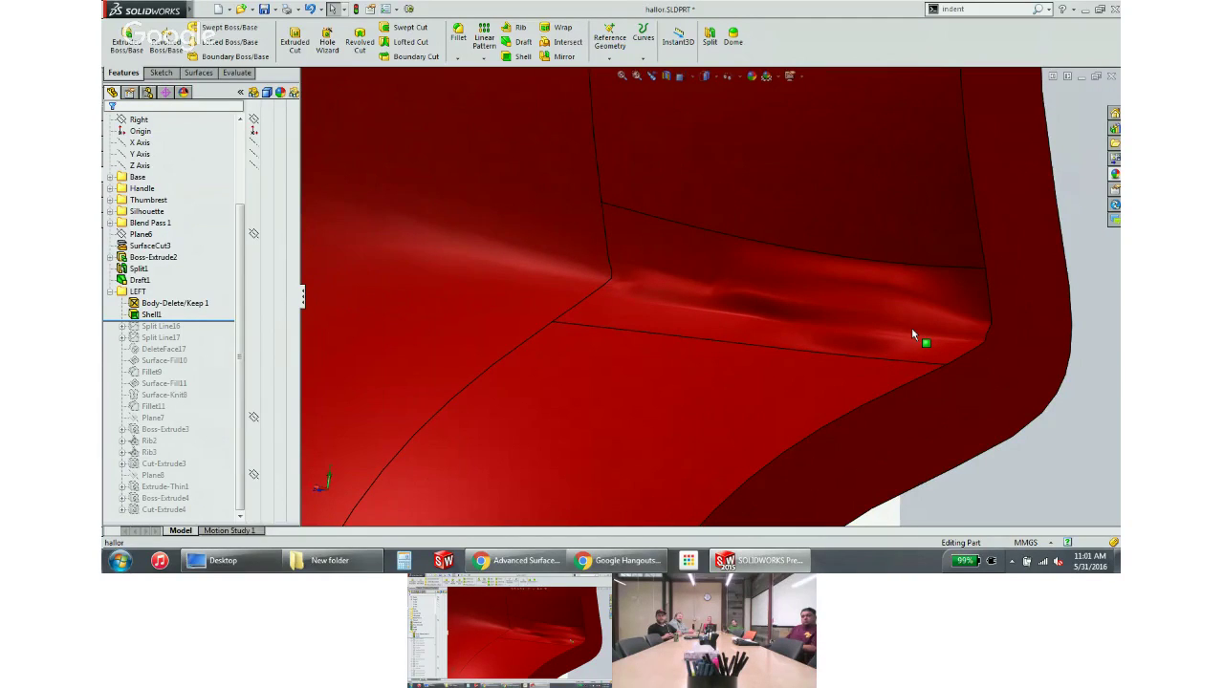
{"action": "left_click", "coordinate": [849, 317]}
{"action": "key", "text": "ctrl+8"}
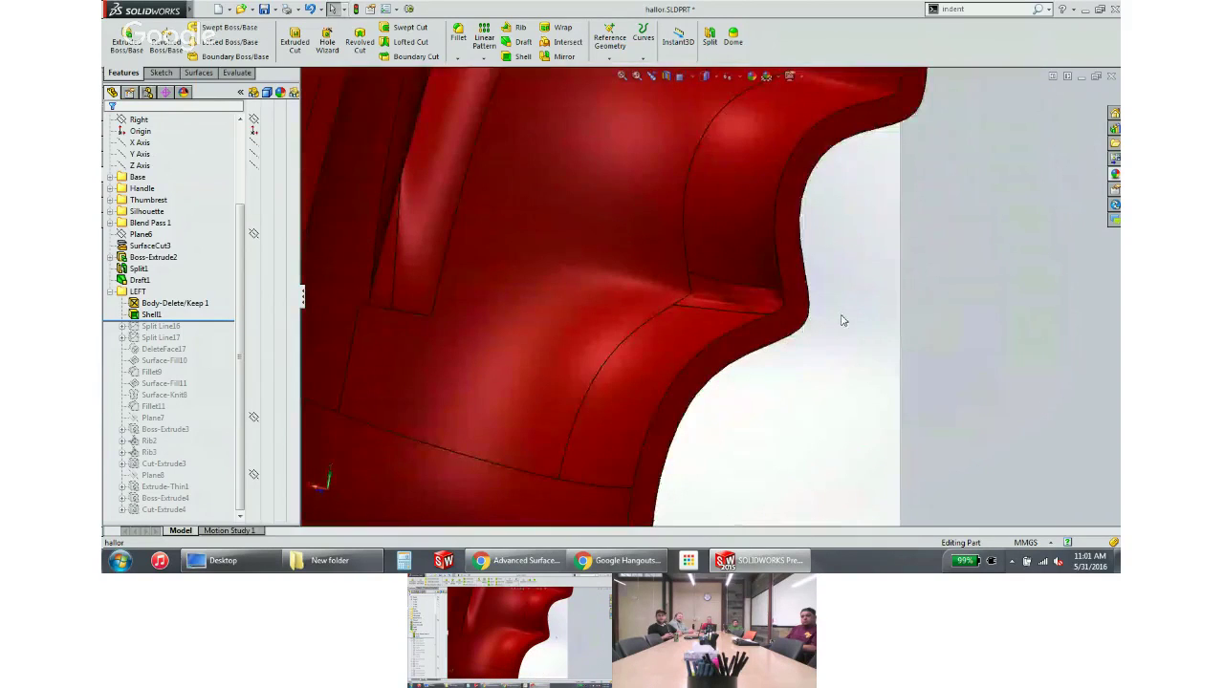
Examine the narrow pinched face at the lower end of the blend inside the shelled handle
{"action": "key", "text": "f"}
{"action": "middle_click_drag", "start_coordinate": [727, 292], "coordinate": [634, 240]}
{"action": "scroll", "coordinate": [651, 270], "scroll_direction": "down", "scroll_amount": 5}
{"action": "left_click", "coordinate": [618, 259]}
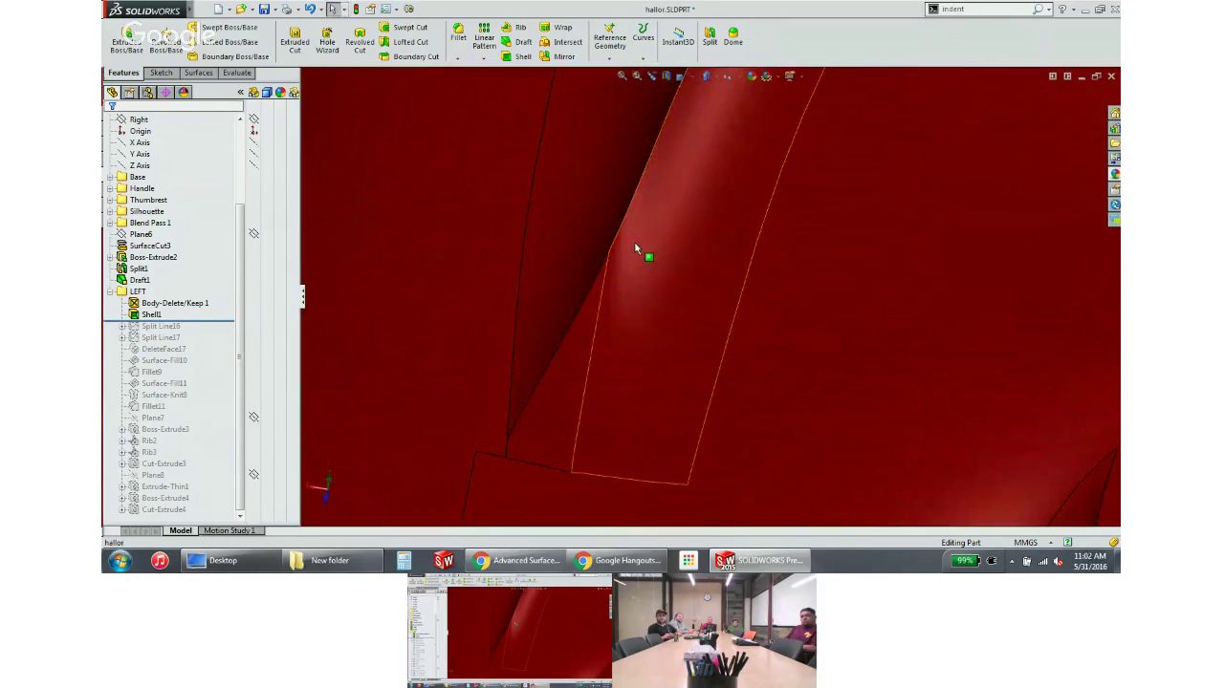
{"action": "scroll", "coordinate": [635, 249], "scroll_direction": "up", "scroll_amount": 2}
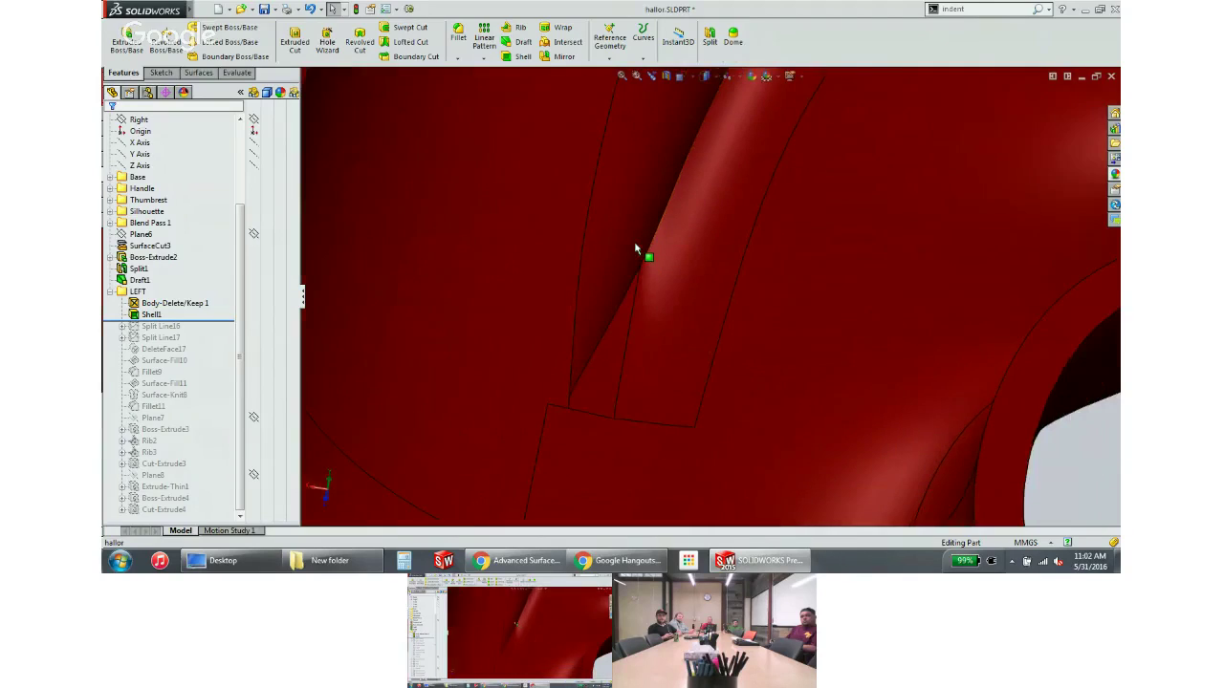
{"action": "scroll", "coordinate": [634, 246], "scroll_direction": "up", "scroll_amount": 5}
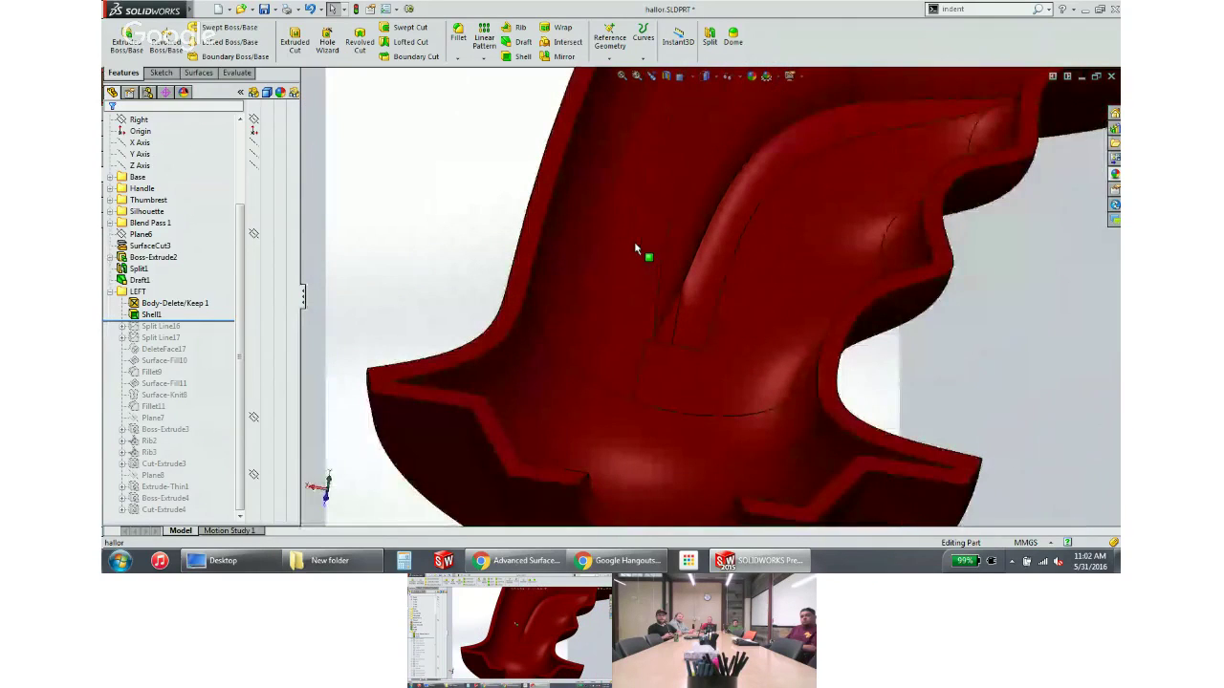
{"action": "scroll", "coordinate": [633, 241], "scroll_direction": "up", "scroll_amount": 3}
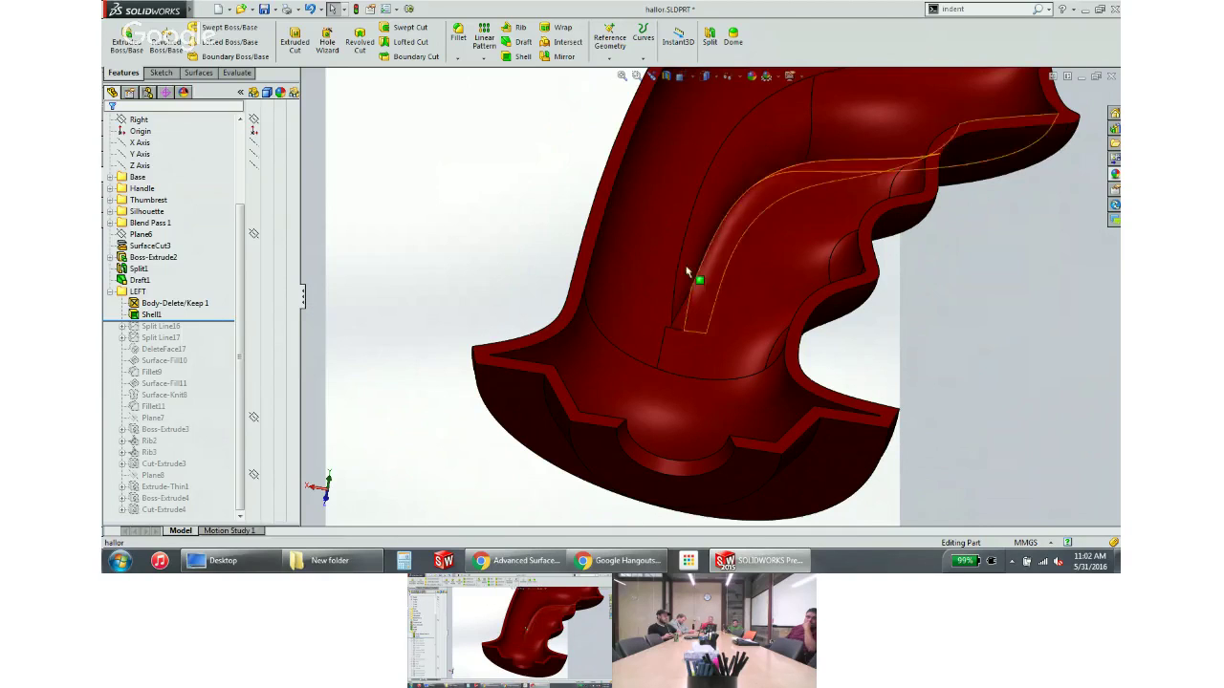
Roll forward through Split Line17 and display Split Line16's sketch around the inner blend area
{"action": "left_click_drag", "start_coordinate": [224, 321], "coordinate": [224, 344]}
{"action": "middle_click_drag", "start_coordinate": [701, 299], "coordinate": [773, 399]}
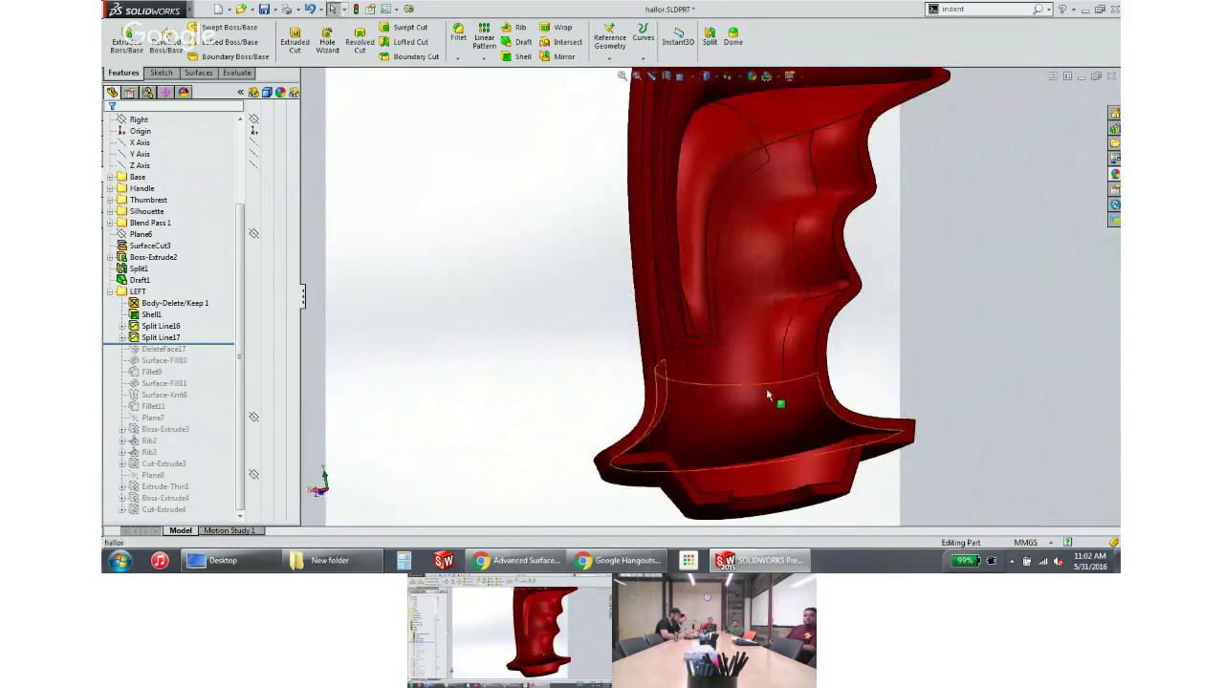
{"action": "left_click", "coordinate": [122, 326]}
{"action": "left_click", "coordinate": [159, 339]}
{"action": "mouse_move", "coordinate": [580, 322]}
{"action": "middle_mouse_down"}
{"action": "mouse_move", "coordinate": [535, 319]}
{"action": "mouse_move", "coordinate": [564, 296]}
{"action": "middle_mouse_up"}
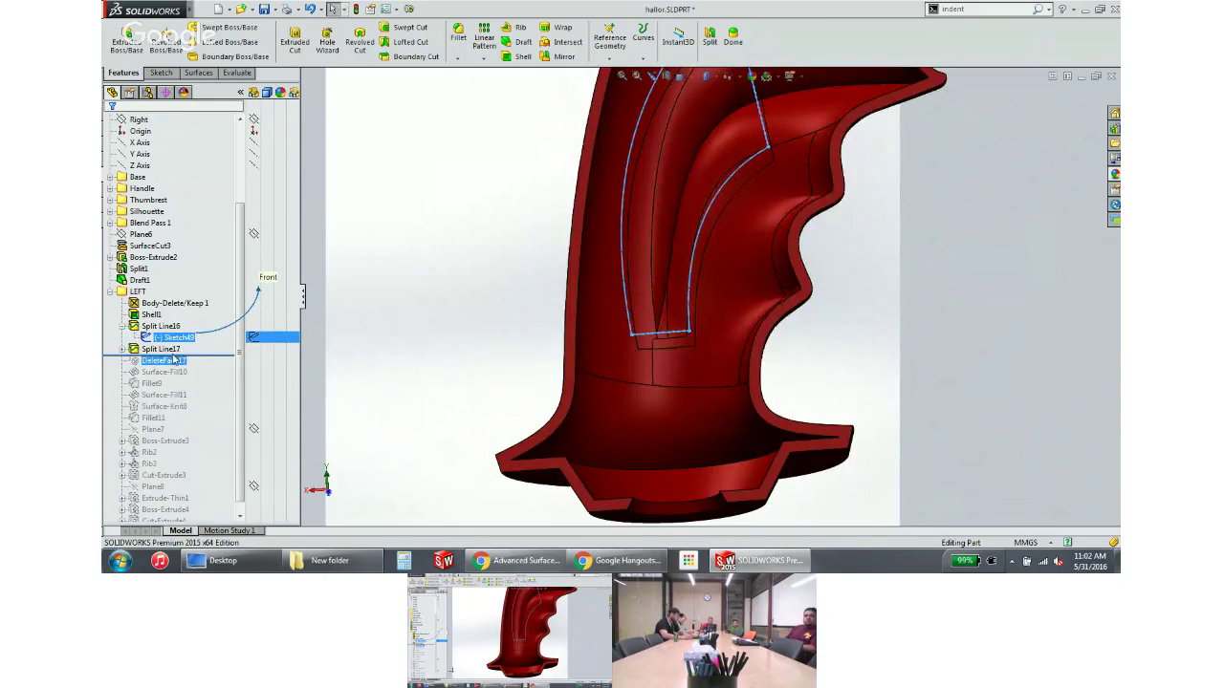
Show Split Line17's sketch and examine its rounded profile at the shell wall's finger-groove corner
{"action": "left_click", "coordinate": [165, 349]}
{"action": "left_click", "coordinate": [122, 349]}
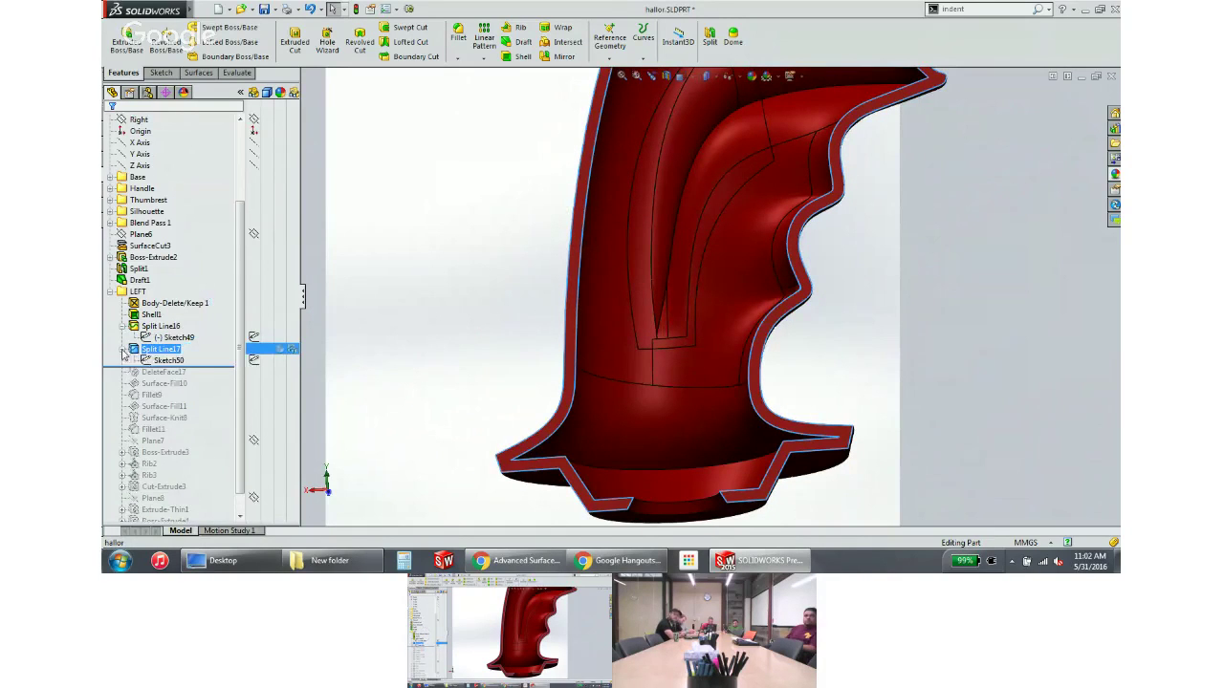
{"action": "left_click", "coordinate": [165, 360]}
{"action": "scroll", "coordinate": [792, 287], "scroll_direction": "down", "scroll_amount": 8}
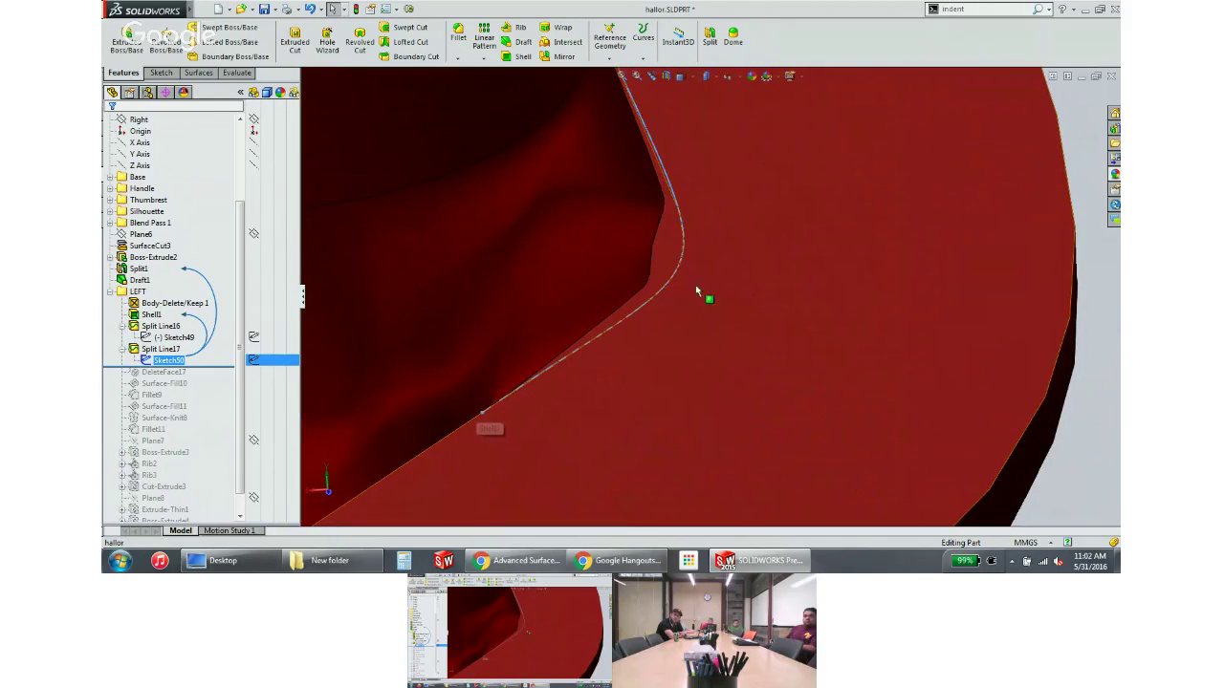
{"action": "scroll", "coordinate": [698, 337], "scroll_direction": "up", "scroll_amount": 3}
{"action": "scroll", "coordinate": [698, 337], "scroll_direction": "up", "scroll_amount": 3}
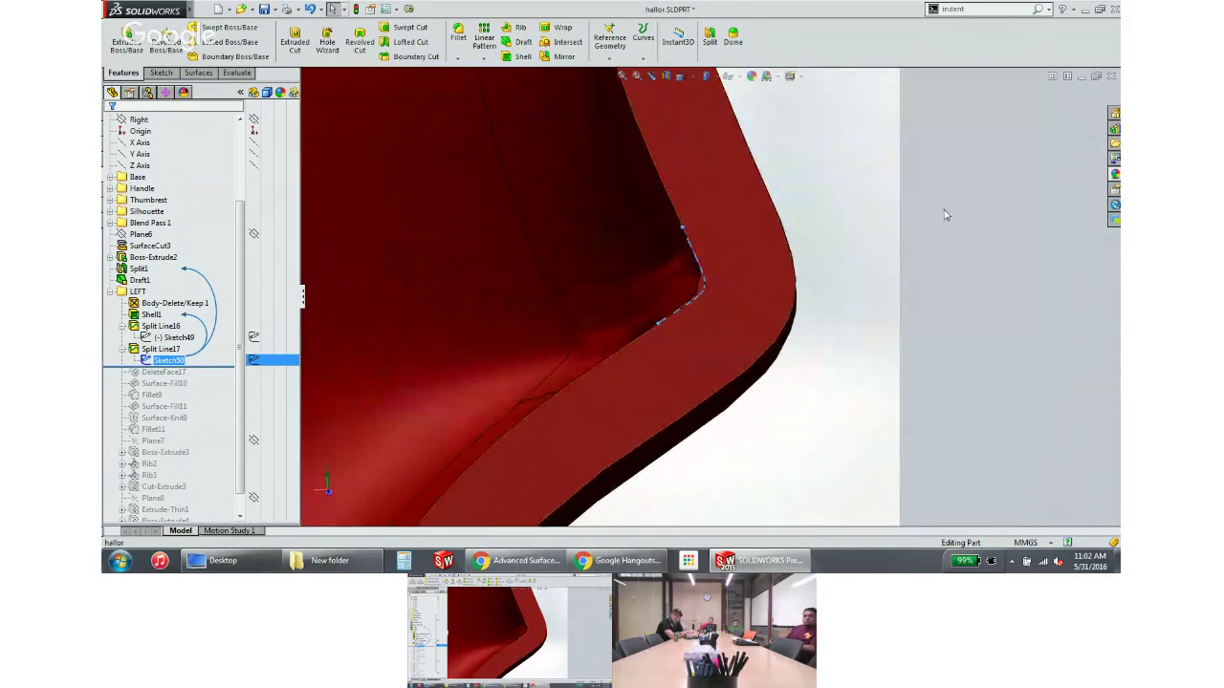
{"action": "left_click", "coordinate": [975, 215]}
Roll forward to include DeleteFace17 and view the openings it leaves inside the handle
{"action": "left_click_drag", "start_coordinate": [220, 371], "coordinate": [220, 383]}
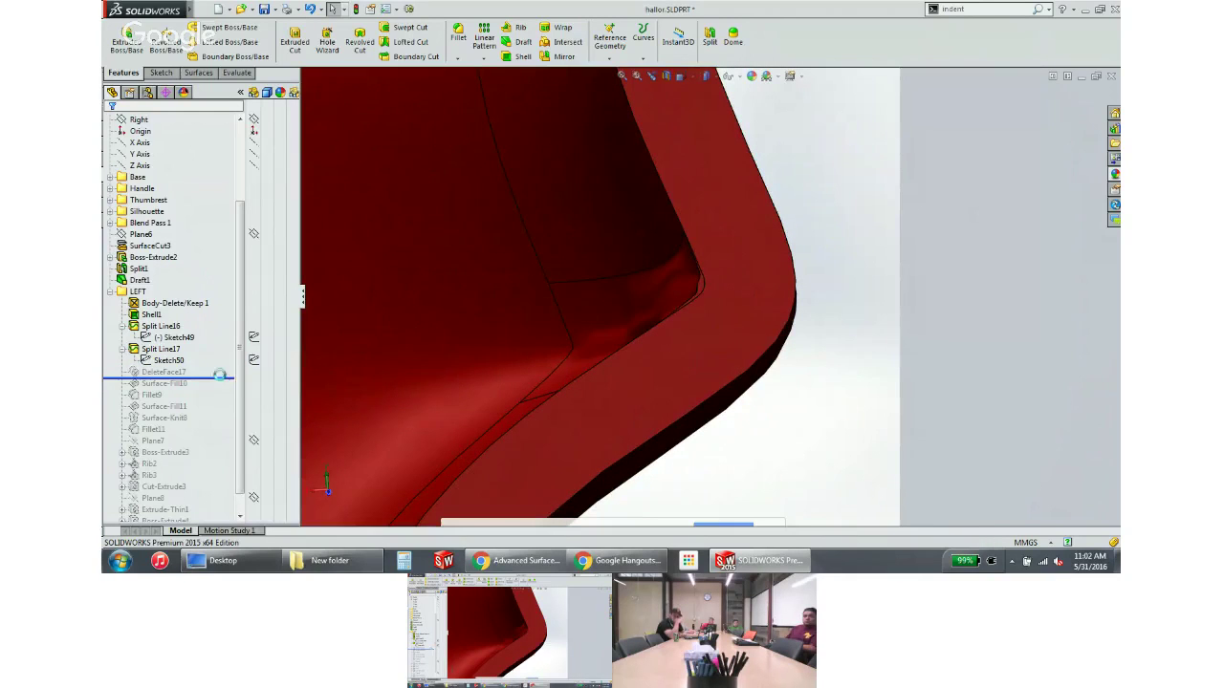
{"action": "scroll", "coordinate": [688, 315], "scroll_direction": "up", "scroll_amount": 2}
{"action": "mouse_move", "coordinate": [689, 322]}
{"action": "middle_mouse_down"}
{"action": "mouse_move", "coordinate": [710, 287]}
{"action": "mouse_move", "coordinate": [705, 190]}
{"action": "mouse_move", "coordinate": [692, 306]}
{"action": "middle_mouse_up"}
Roll forward to include Surface-Fill10 and inspect the filled patch on the lowest finger-groove ridge
{"action": "left_click_drag", "start_coordinate": [219, 367], "coordinate": [219, 378]}
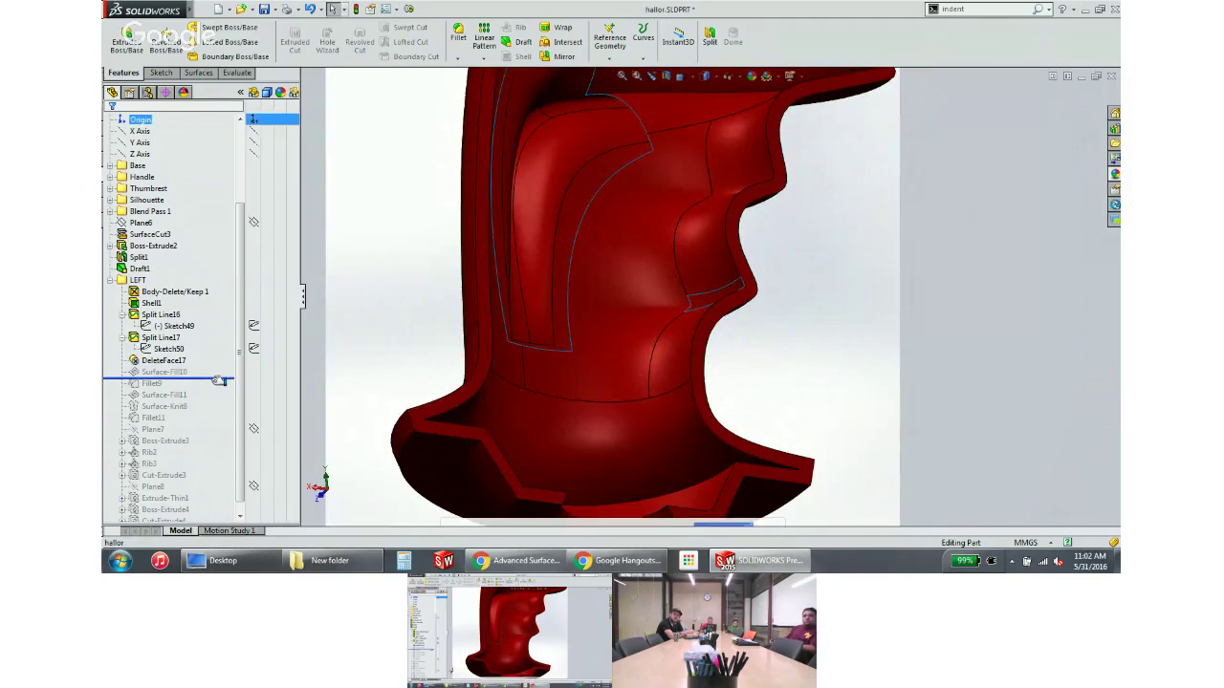
{"action": "middle_click_drag", "start_coordinate": [765, 315], "coordinate": [786, 349]}
{"action": "scroll", "coordinate": [733, 320], "scroll_direction": "down", "scroll_amount": 5}
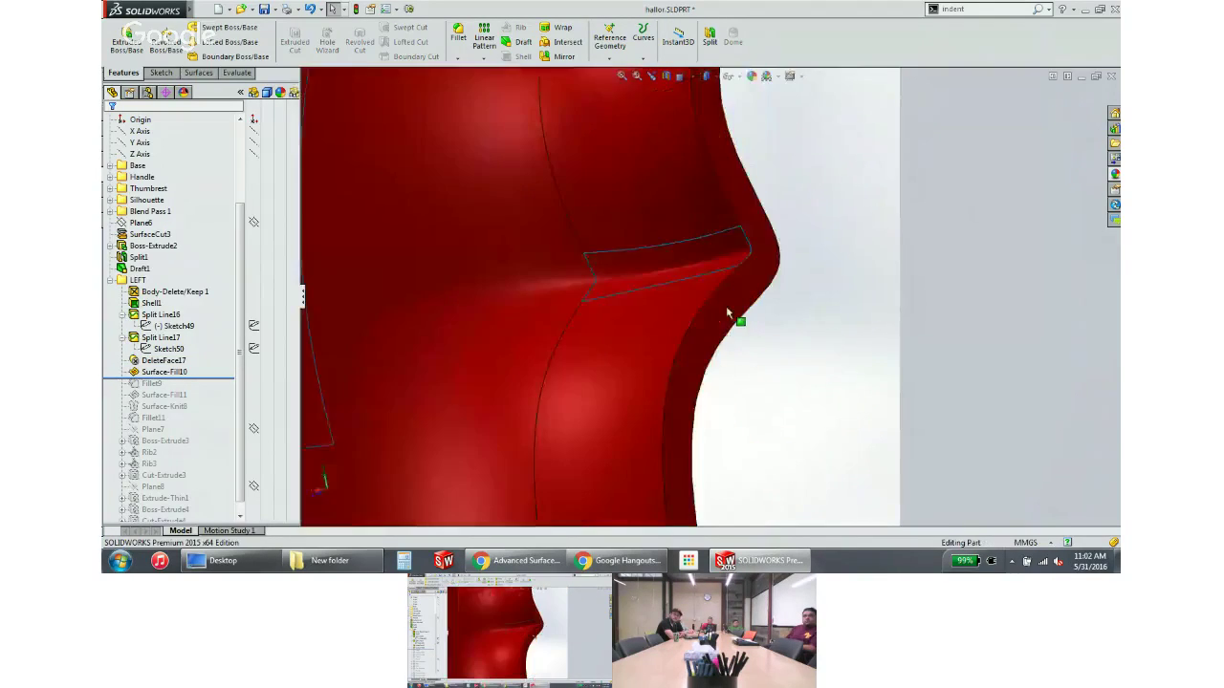
{"action": "left_click", "coordinate": [629, 262]}
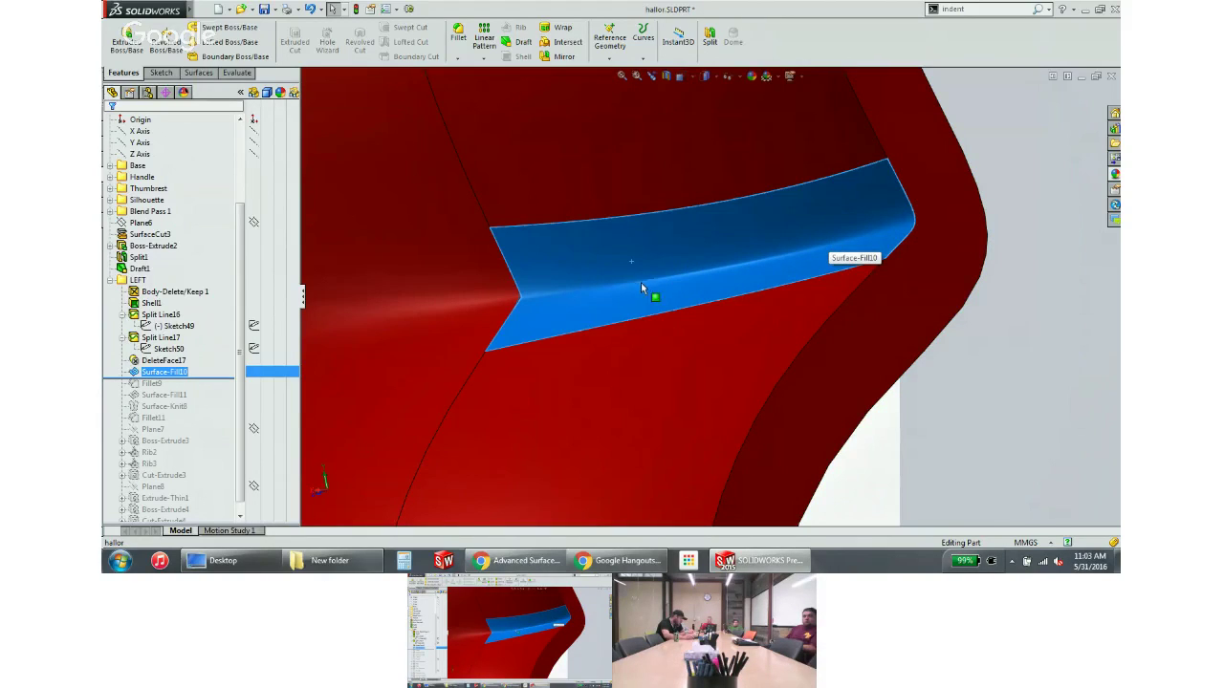
{"action": "scroll", "coordinate": [645, 287], "scroll_direction": "up", "scroll_amount": 8}
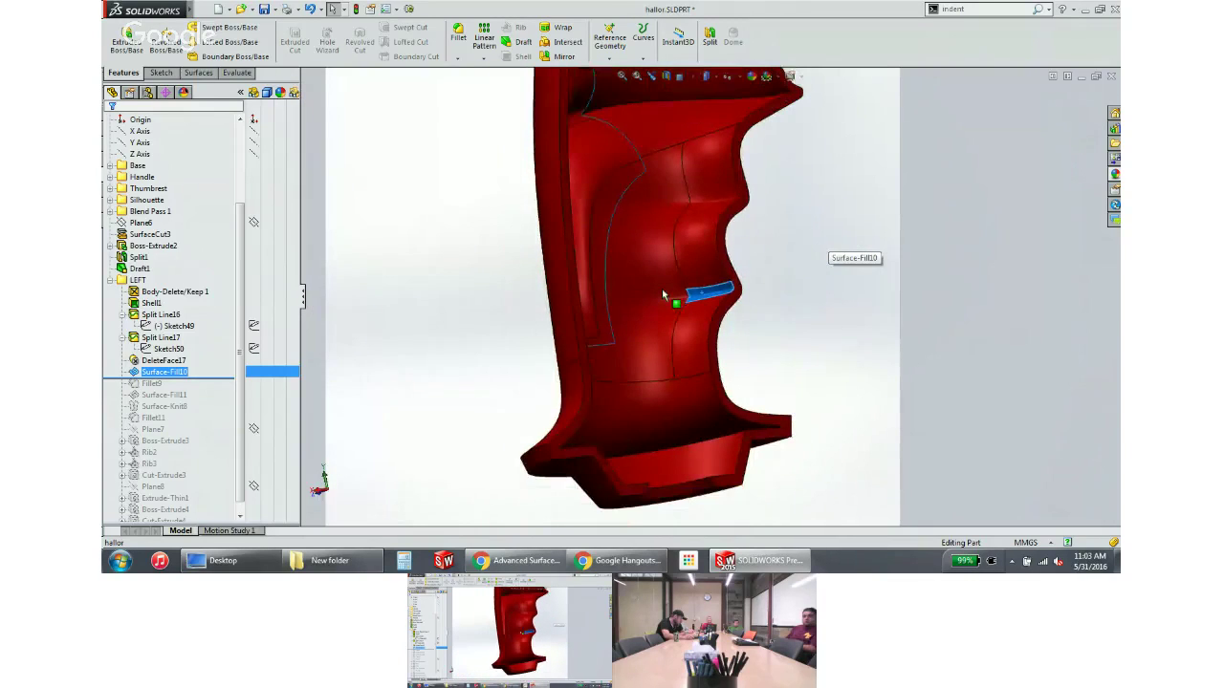
Roll forward to include Fillet9 and examine the fillet along the upper finger ridge inside the handle
{"action": "middle_click_drag", "start_coordinate": [662, 295], "coordinate": [606, 316]}
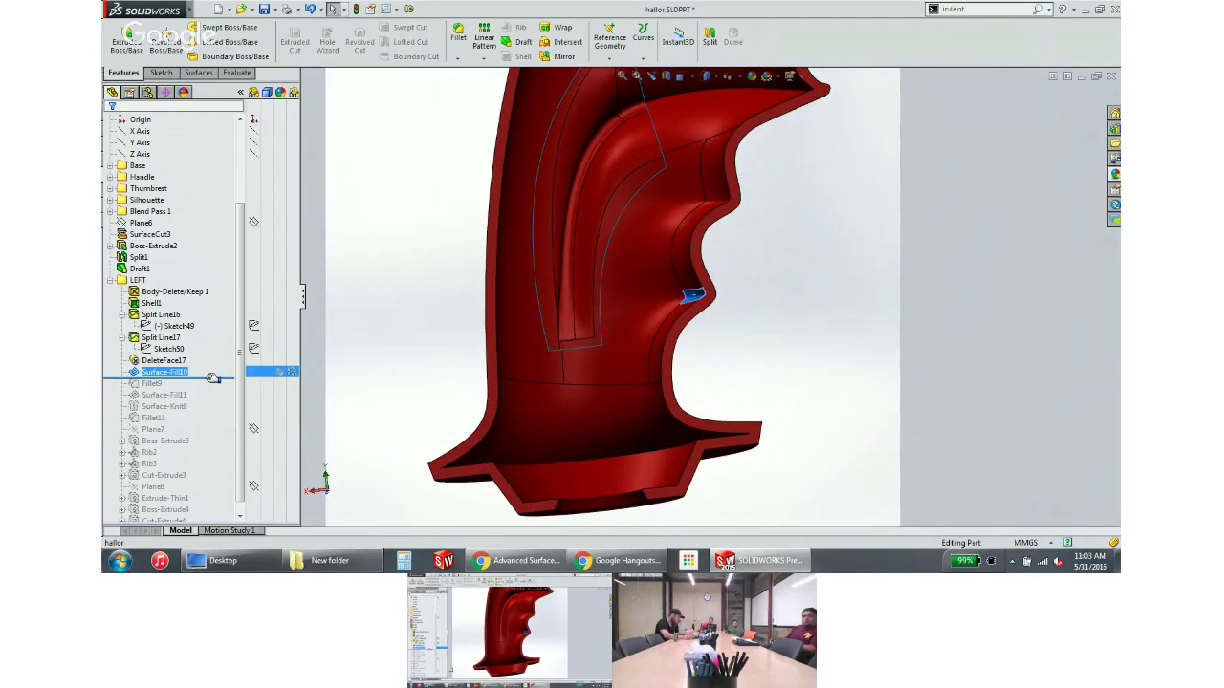
{"action": "left_click_drag", "start_coordinate": [212, 378], "coordinate": [212, 389]}
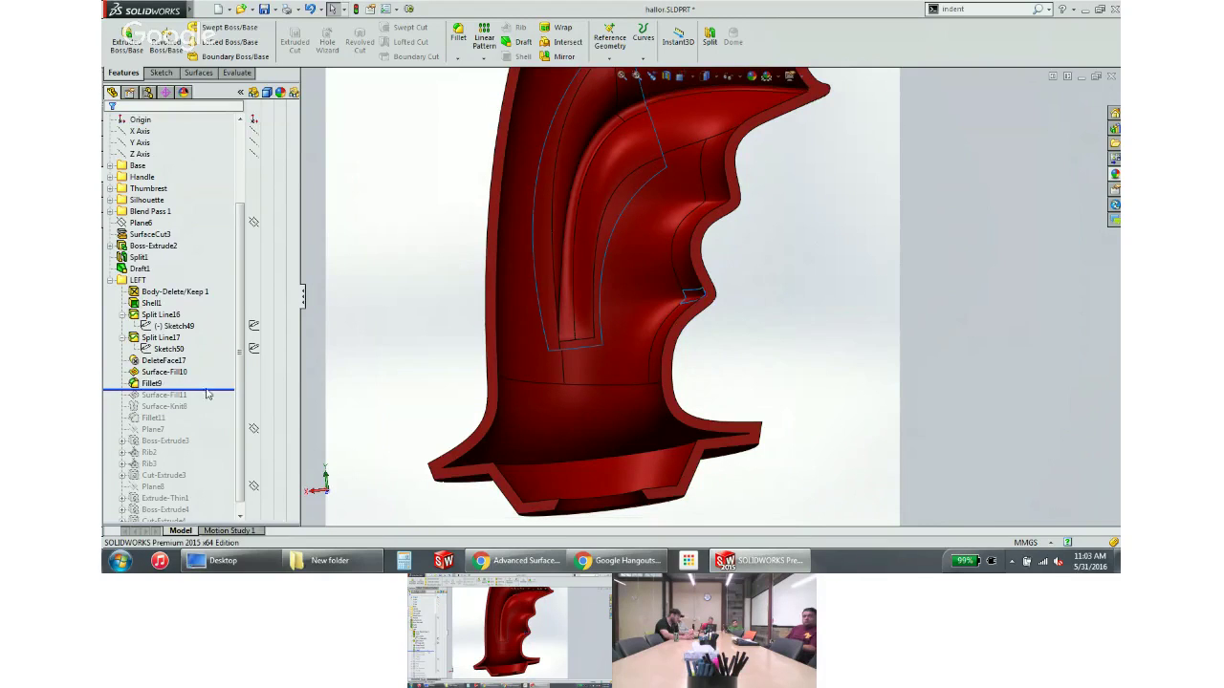
{"action": "left_click", "coordinate": [151, 385]}
{"action": "middle_click_drag", "start_coordinate": [661, 178], "coordinate": [680, 191]}
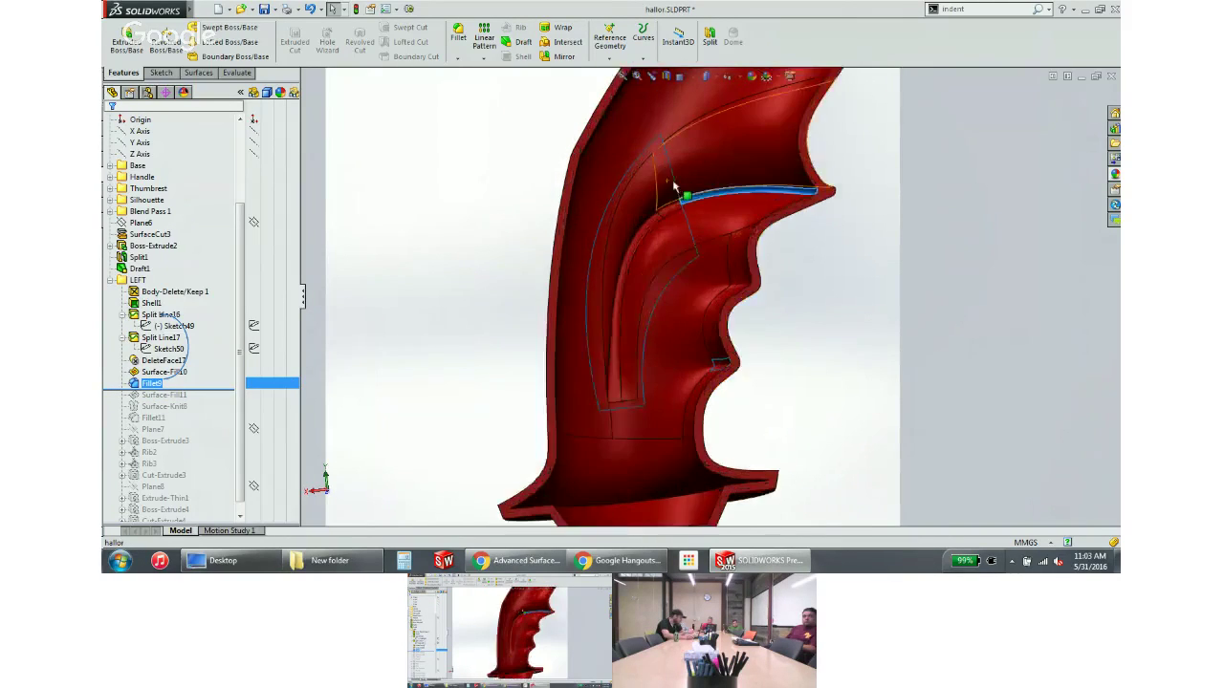
{"action": "scroll", "coordinate": [712, 235], "scroll_direction": "down", "scroll_amount": 5}
{"action": "scroll", "coordinate": [713, 235], "scroll_direction": "down", "scroll_amount": 3}
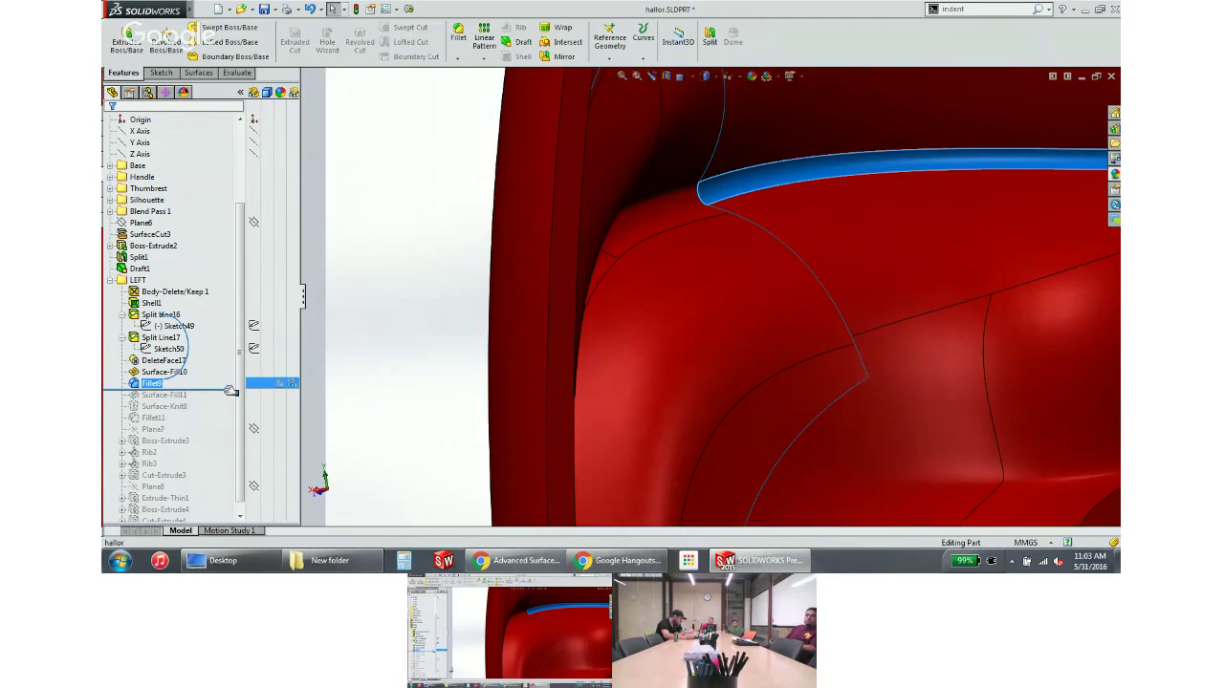
Roll back before Fillet9 to inspect the unfilleted ridge edge and Split Line16's outline, and restore the fillet
{"action": "left_click_drag", "start_coordinate": [230, 389], "coordinate": [230, 378]}
{"action": "scroll", "coordinate": [726, 215], "scroll_direction": "down", "scroll_amount": 5}
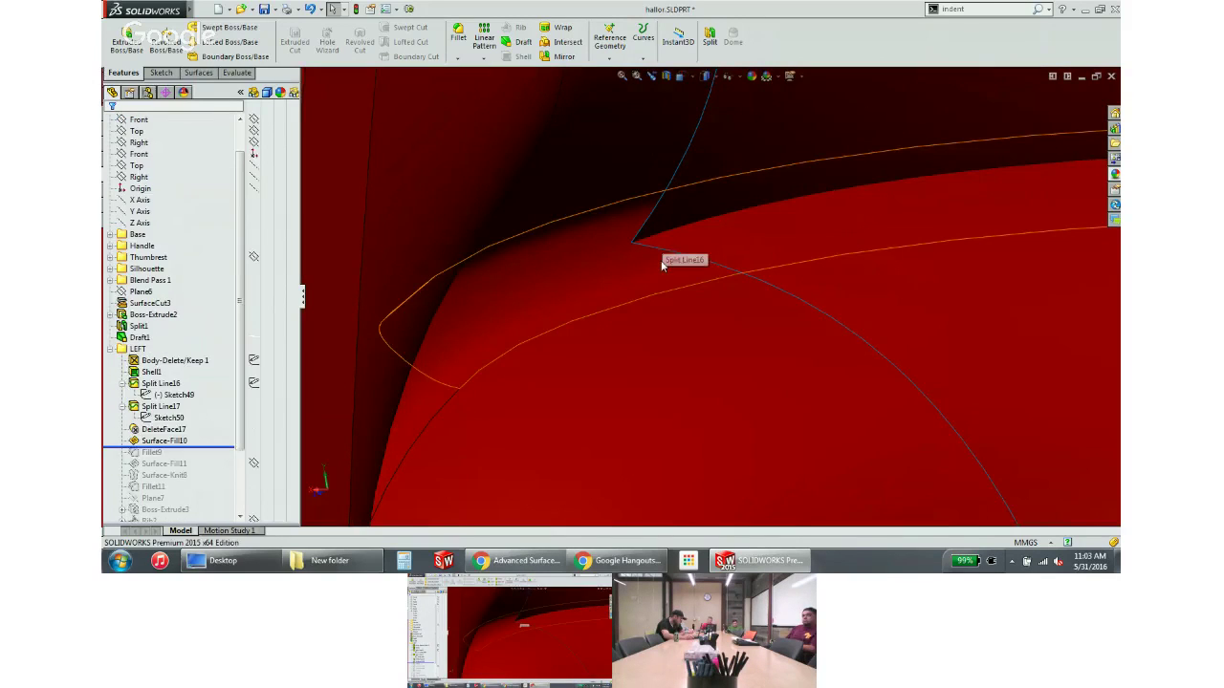
{"action": "scroll", "coordinate": [698, 473], "scroll_direction": "up", "scroll_amount": 8}
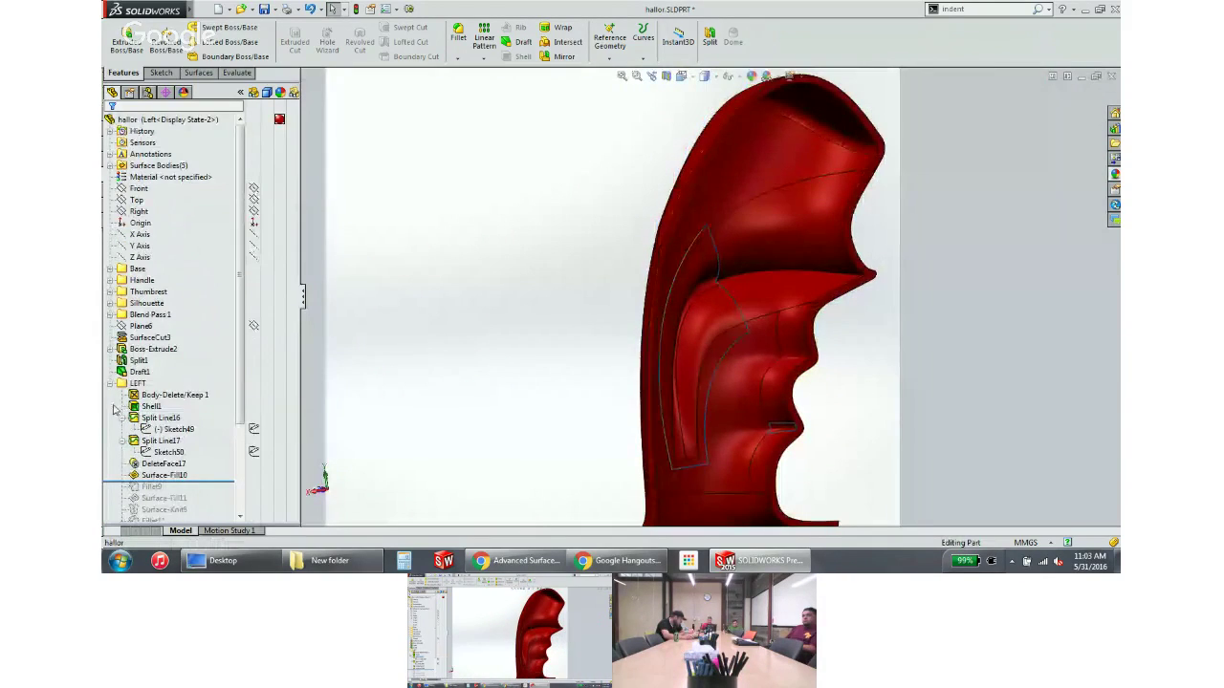
{"action": "left_click_drag", "start_coordinate": [223, 483], "coordinate": [223, 489]}
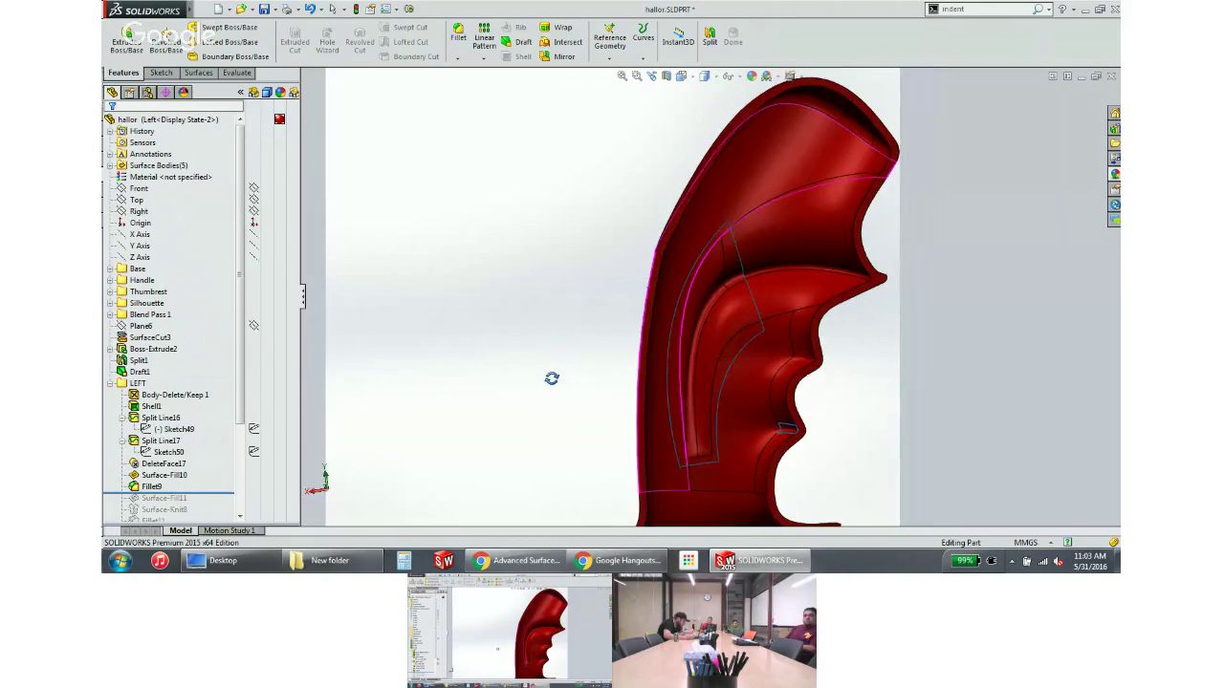
{"action": "scroll", "coordinate": [557, 382], "scroll_direction": "up", "scroll_amount": 2}
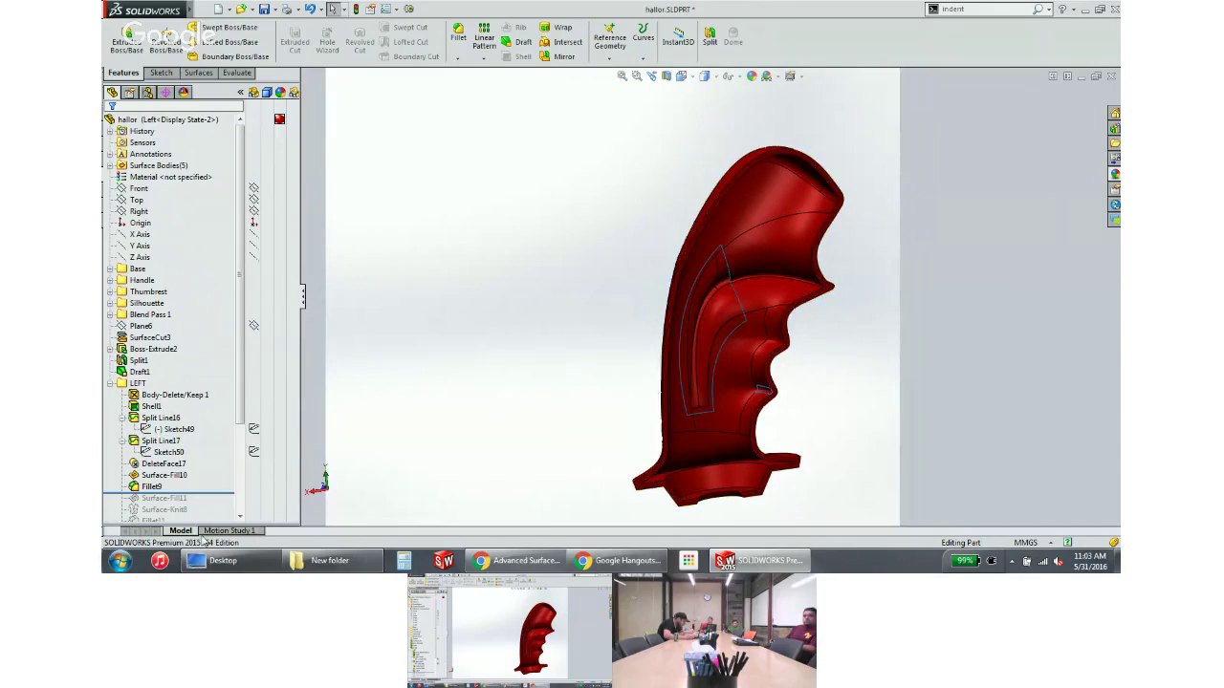
Roll forward through Surface-Fill11 and Surface-Knit8 while viewing the handle's inner faces
{"action": "left_click_drag", "start_coordinate": [211, 493], "coordinate": [212, 469]}
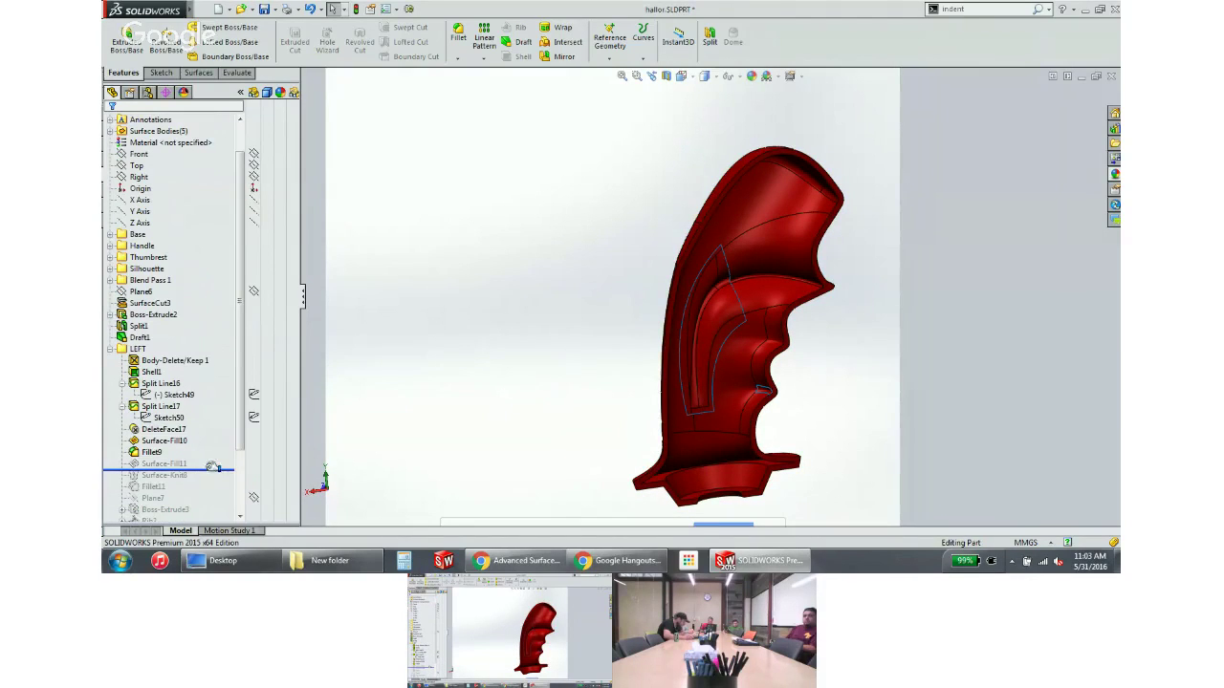
{"action": "middle_click_drag", "start_coordinate": [587, 368], "coordinate": [549, 312]}
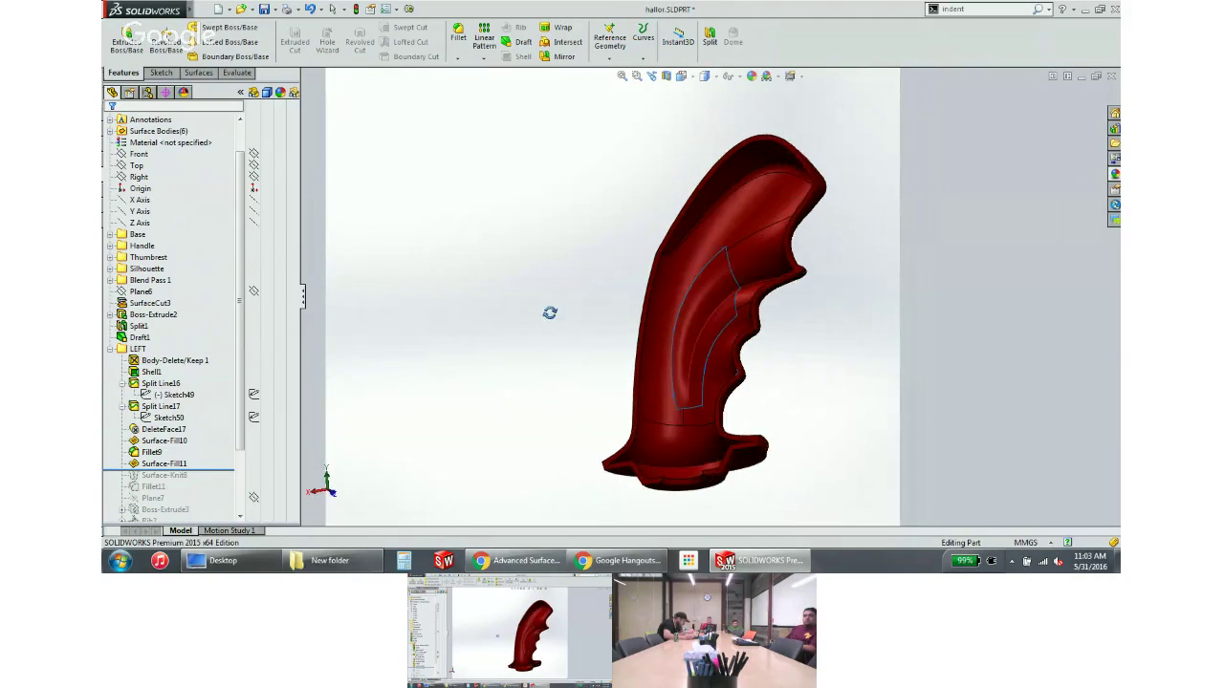
{"action": "left_click_drag", "start_coordinate": [212, 469], "coordinate": [212, 481]}
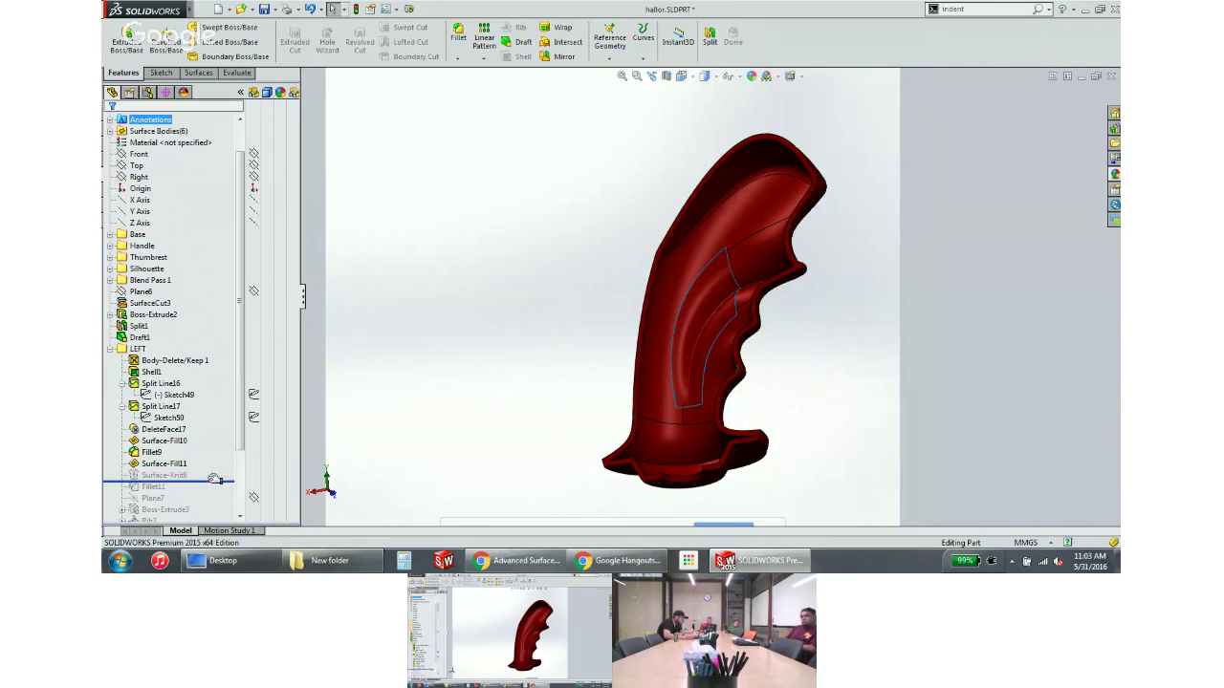
{"action": "scroll", "coordinate": [661, 342], "scroll_direction": "up", "scroll_amount": 3}
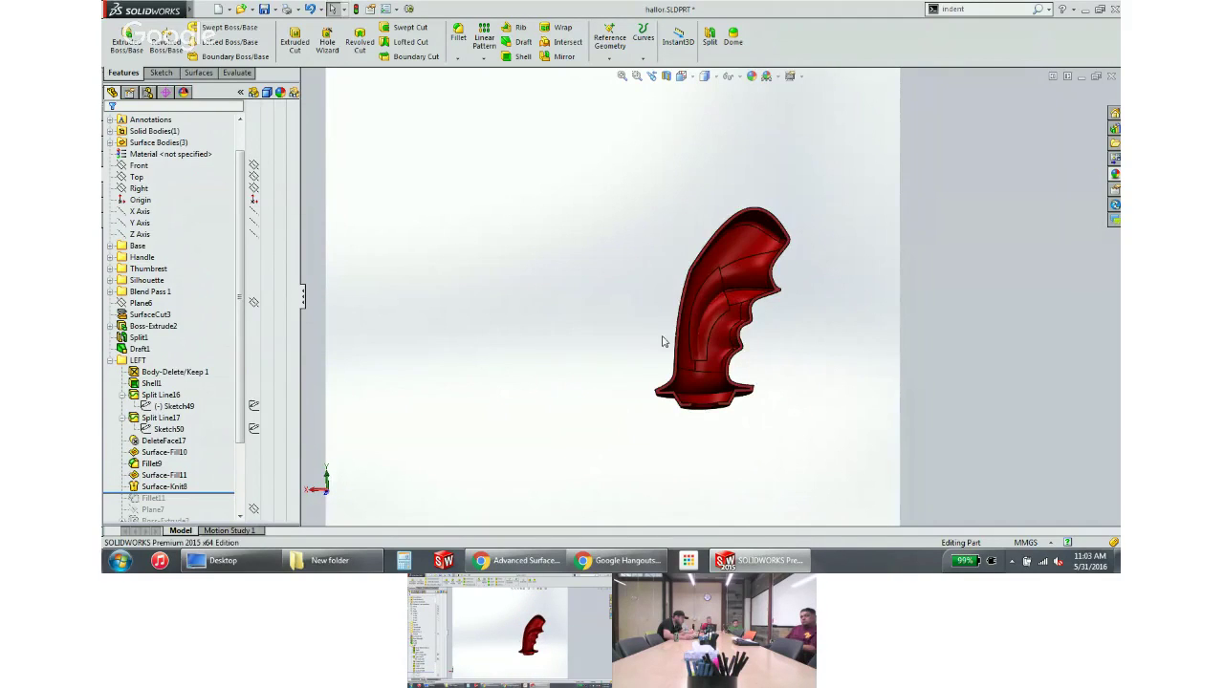
{"action": "middle_click_drag", "start_coordinate": [661, 341], "coordinate": [478, 432]}
Roll the feature history to the end and inspect the ribs and bosses inside the left handle half
{"action": "right_click", "coordinate": [224, 429]}
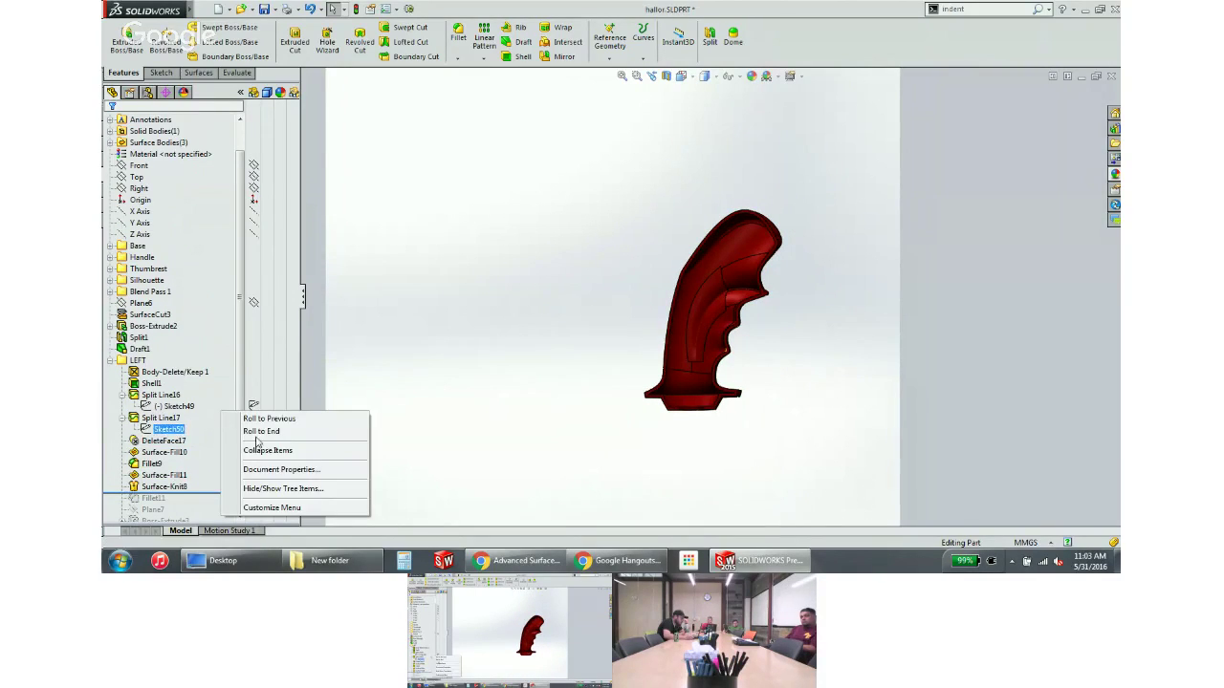
{"action": "left_click", "coordinate": [256, 432]}
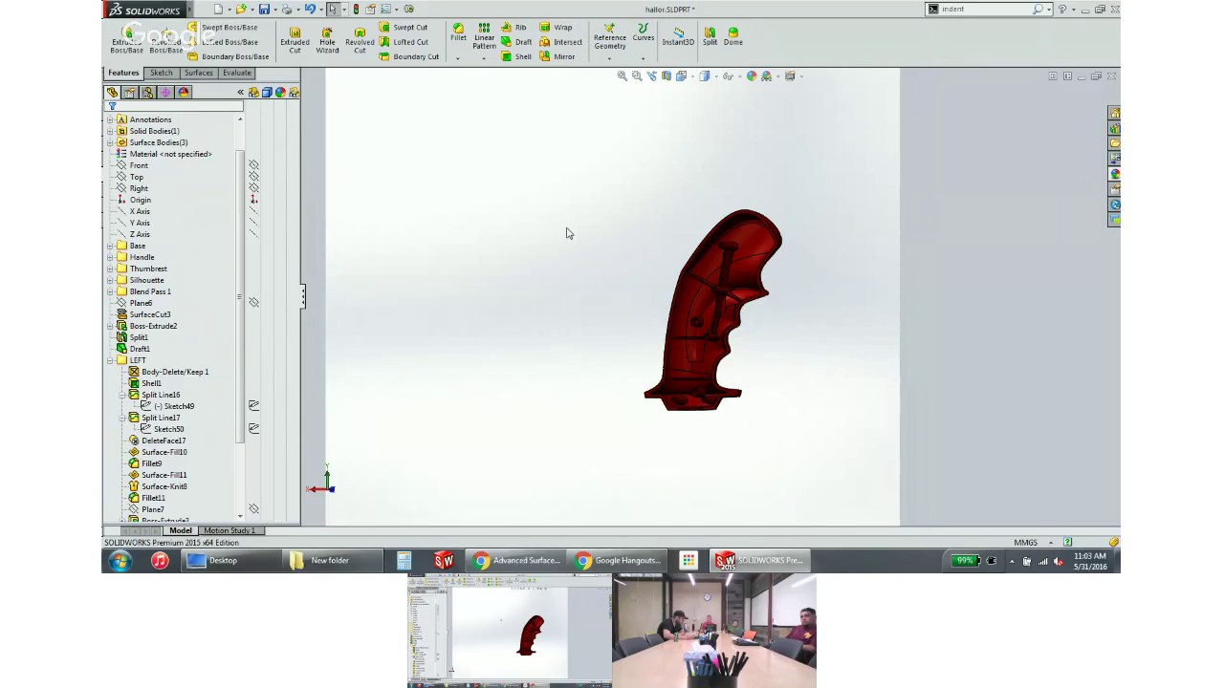
{"action": "middle_click_drag", "start_coordinate": [622, 322], "coordinate": [685, 296]}
{"action": "scroll", "coordinate": [686, 295], "scroll_direction": "down", "scroll_amount": 4}
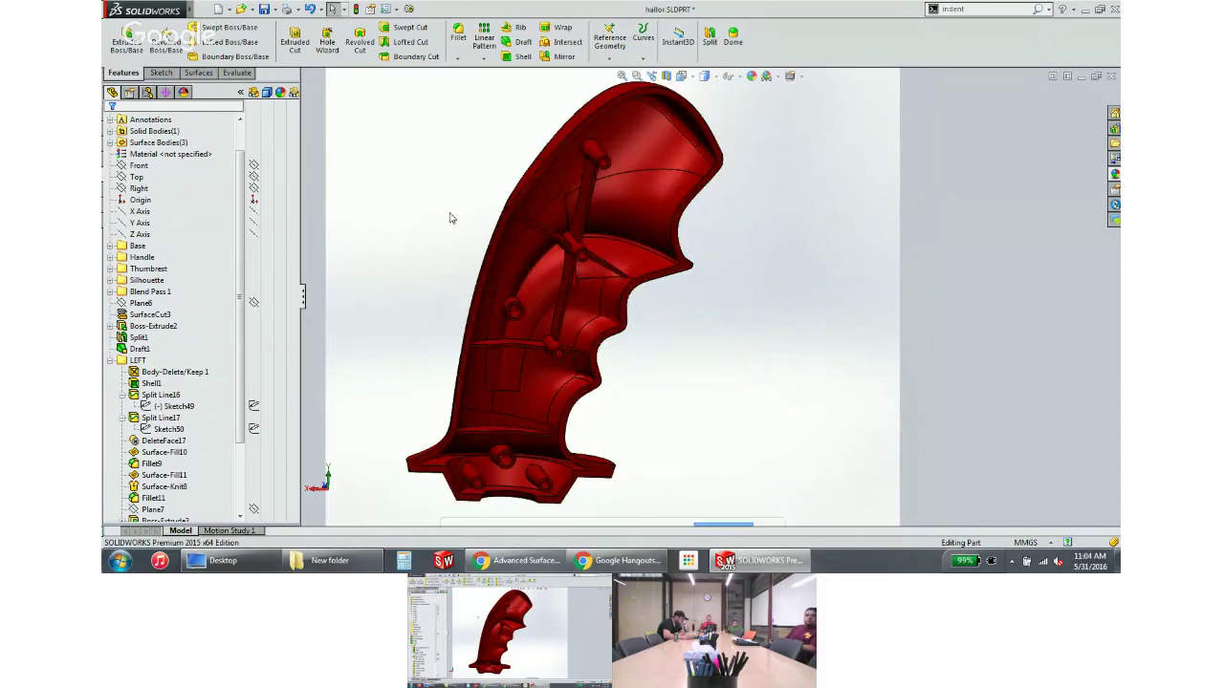
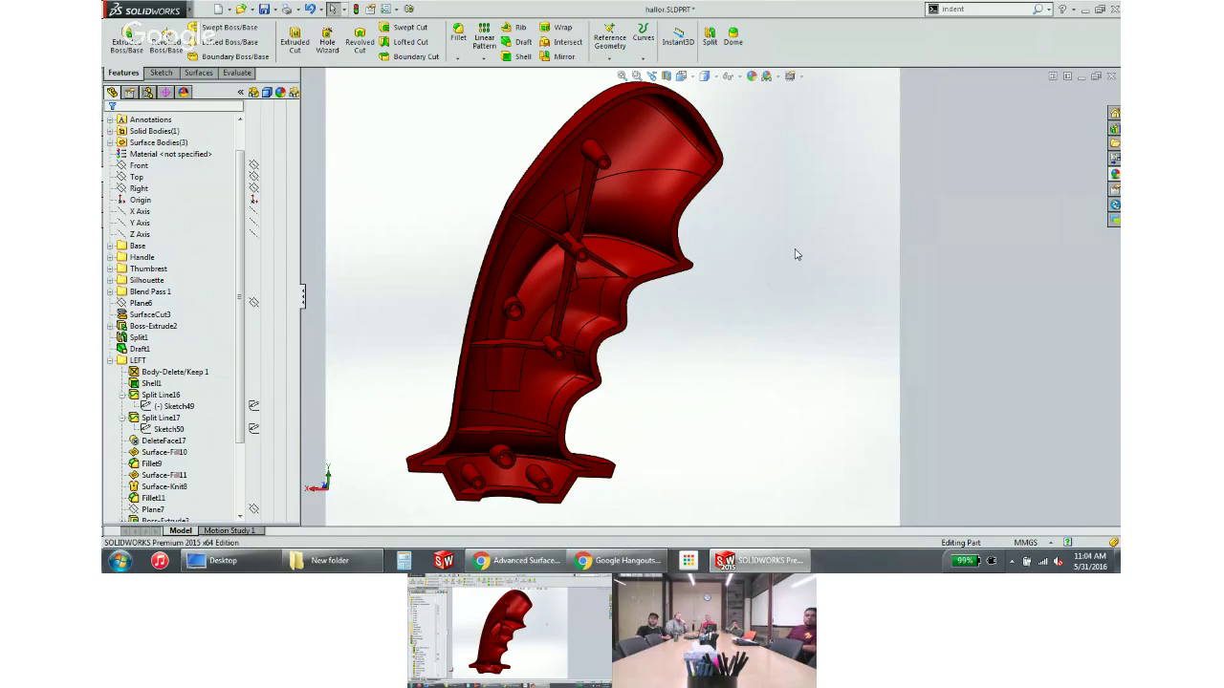
{"action": "middle_click_drag", "start_coordinate": [778, 257], "coordinate": [683, 334]}
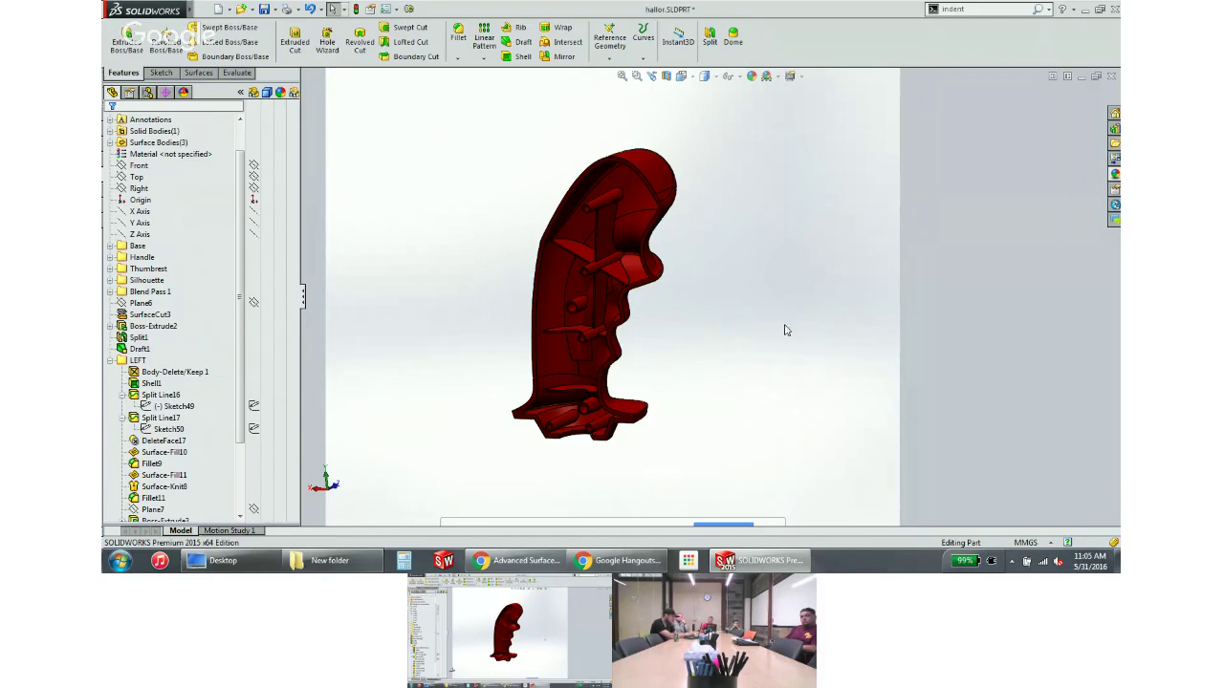
Close the hallor part without saving and open the recent assembly 73X-00180-LP
{"action": "left_click", "coordinate": [1112, 81]}
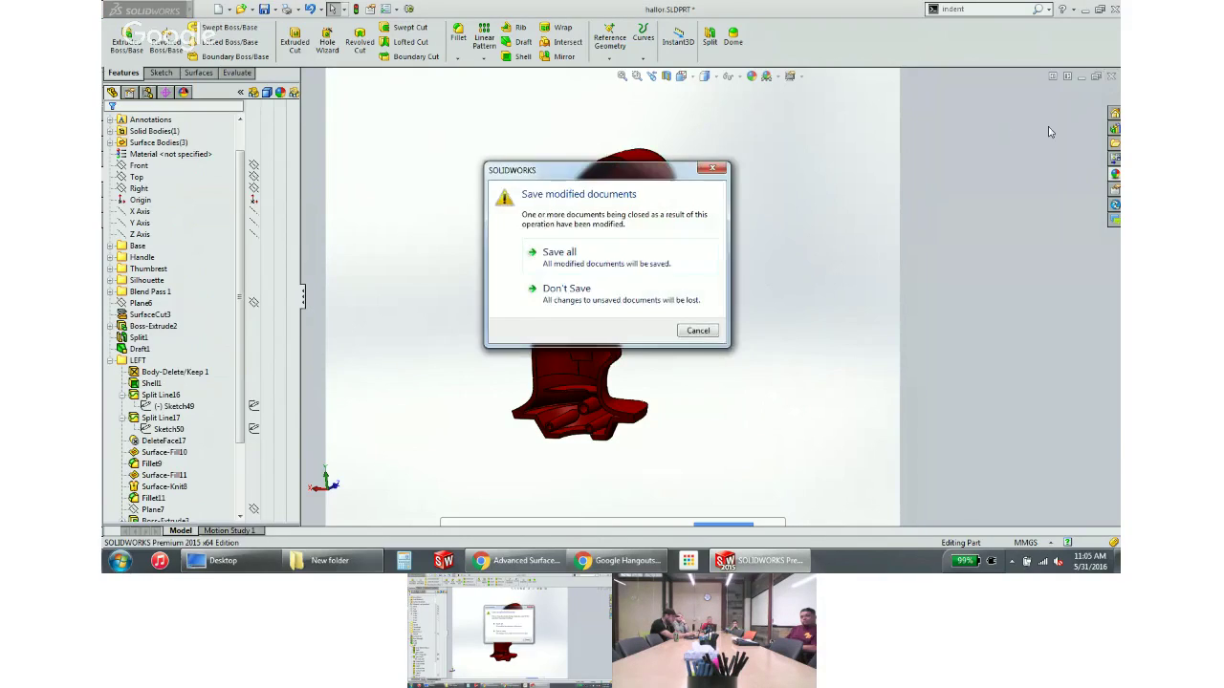
{"action": "left_click", "coordinate": [610, 299]}
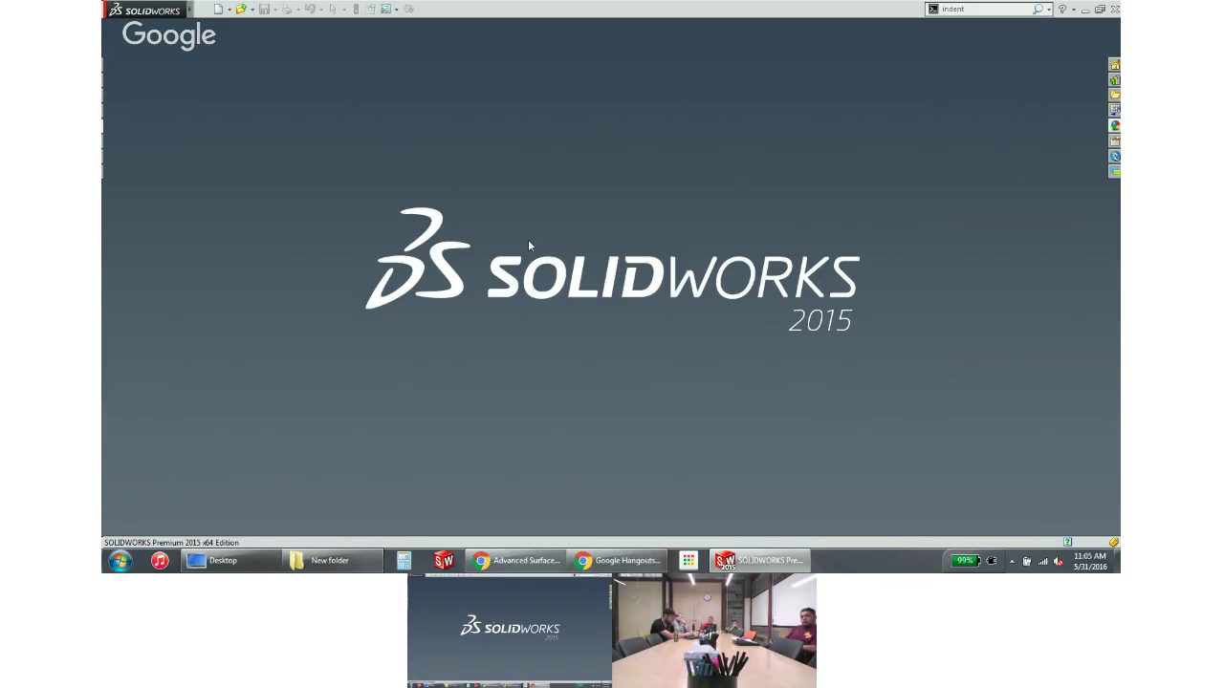
{"action": "key", "text": "r"}
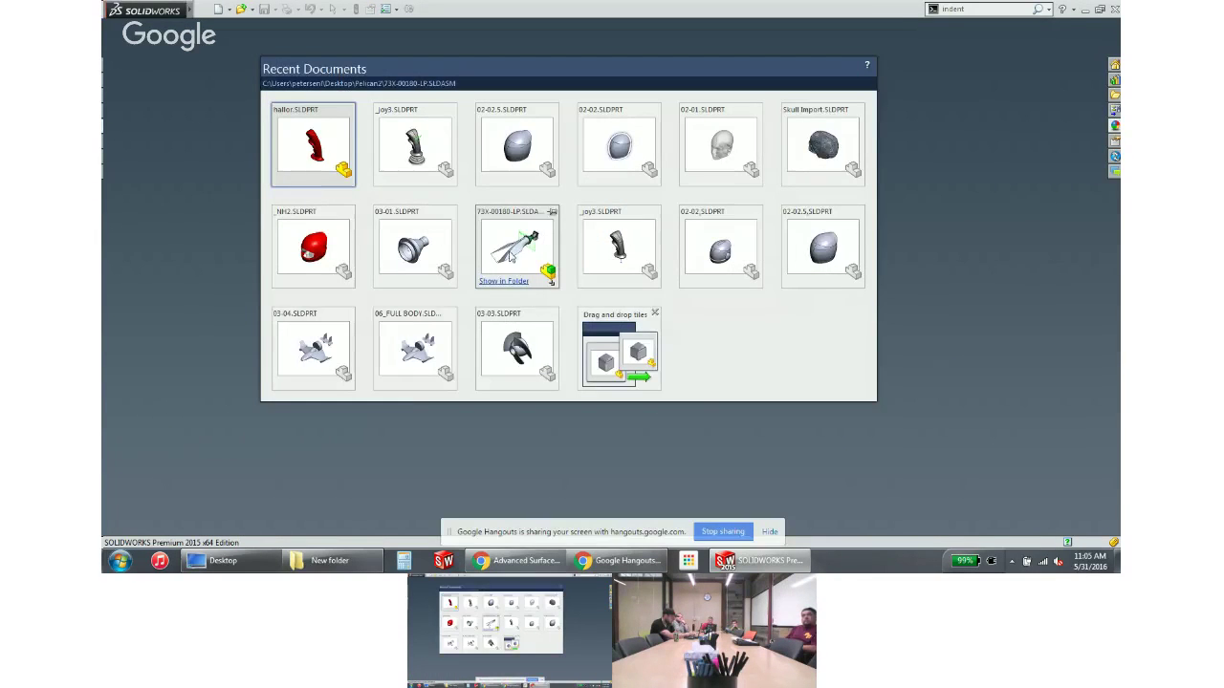
{"action": "left_click", "coordinate": [512, 253]}
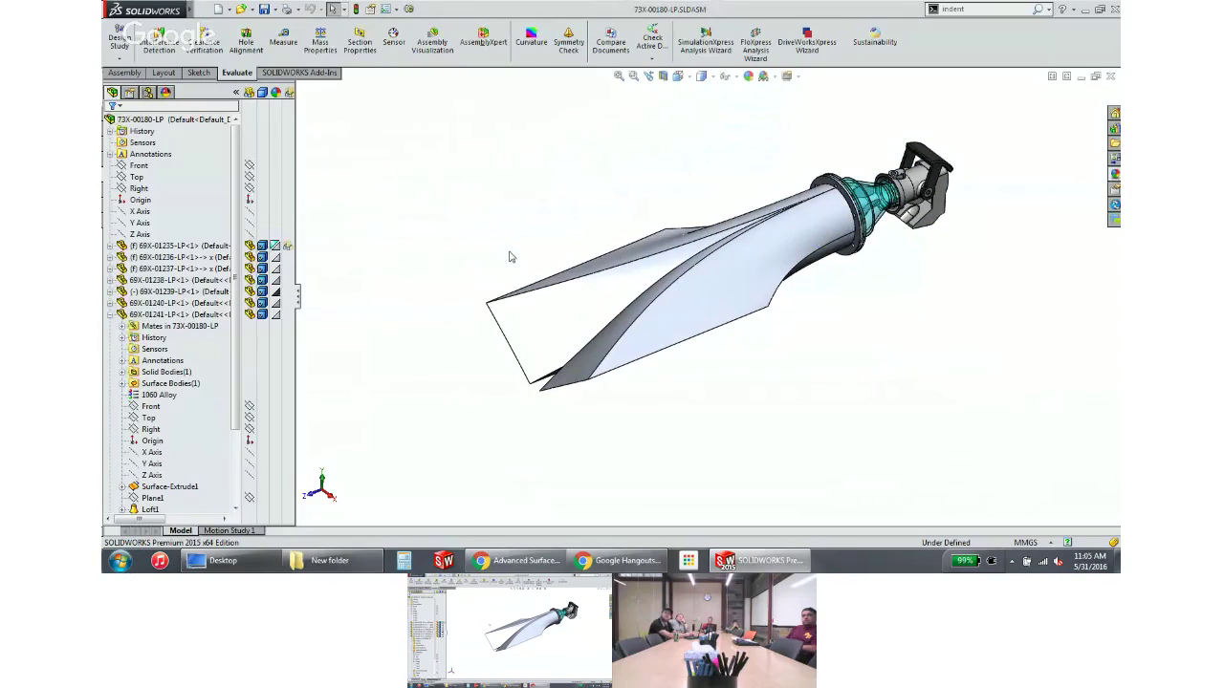
Make the intake duct component 69X-01241-LP transparent in the assembly
{"action": "middle_click_drag", "start_coordinate": [716, 399], "coordinate": [738, 257]}
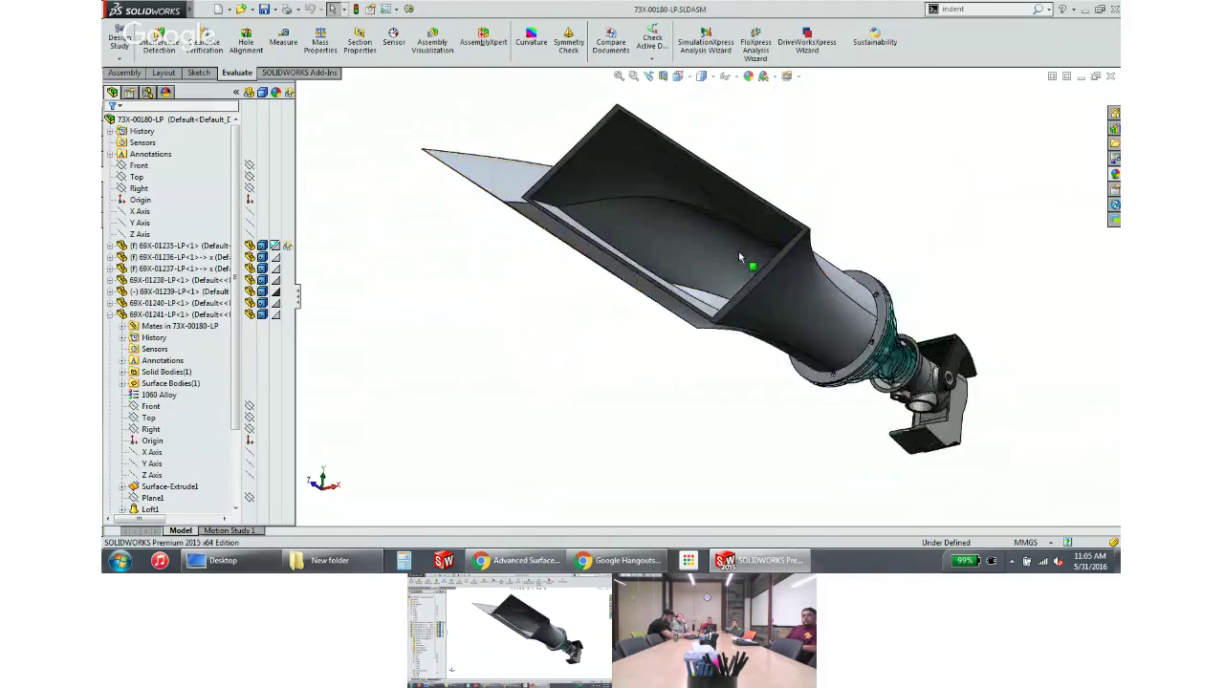
{"action": "scroll", "coordinate": [738, 256], "scroll_direction": "down", "scroll_amount": 3}
{"action": "scroll", "coordinate": [765, 297], "scroll_direction": "up", "scroll_amount": 4}
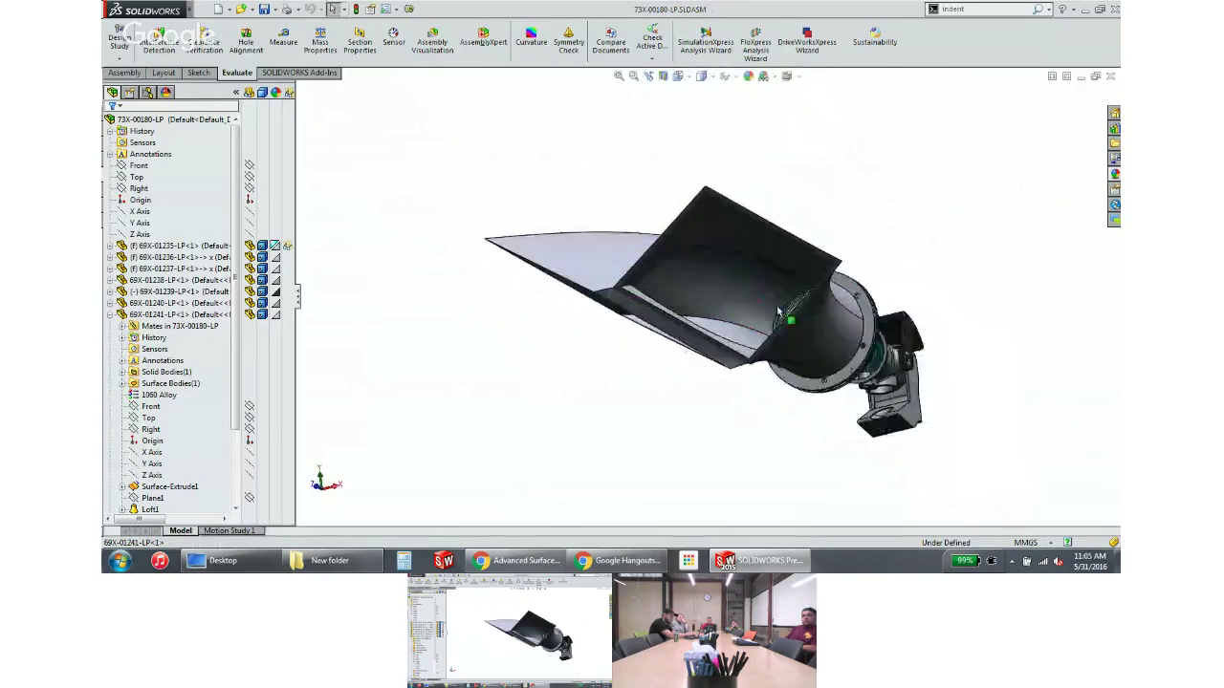
{"action": "middle_click_drag", "start_coordinate": [779, 310], "coordinate": [824, 332]}
{"action": "left_click", "coordinate": [824, 333]}
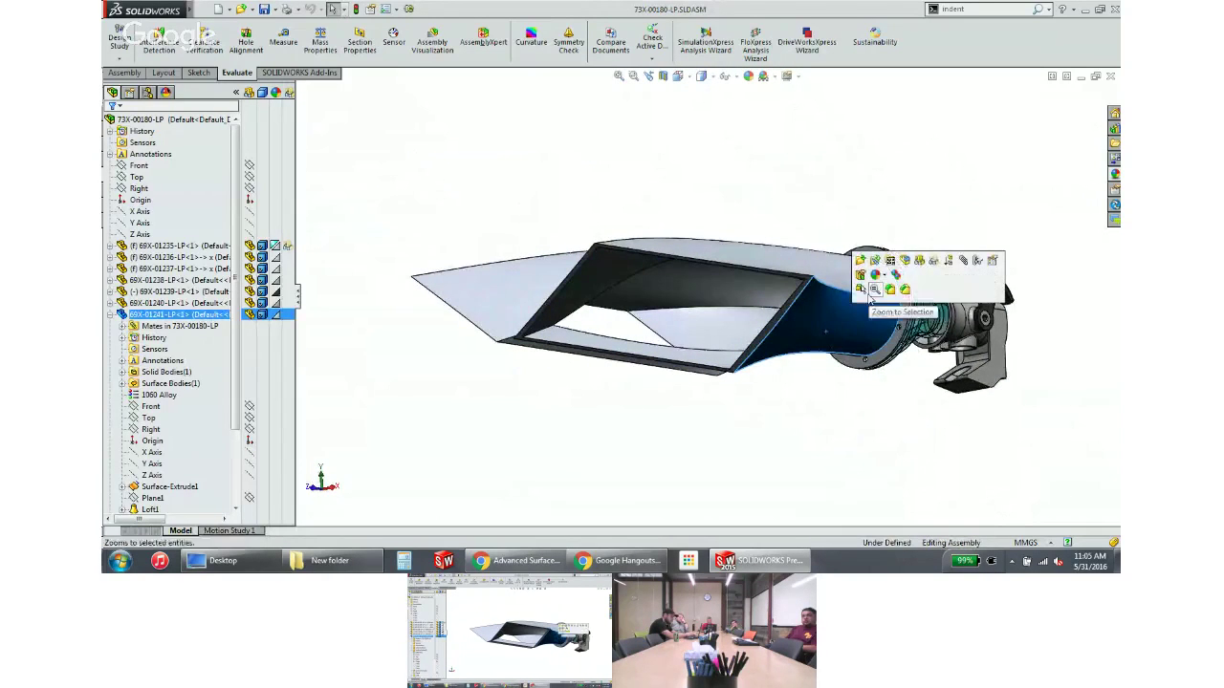
{"action": "left_click", "coordinate": [919, 260]}
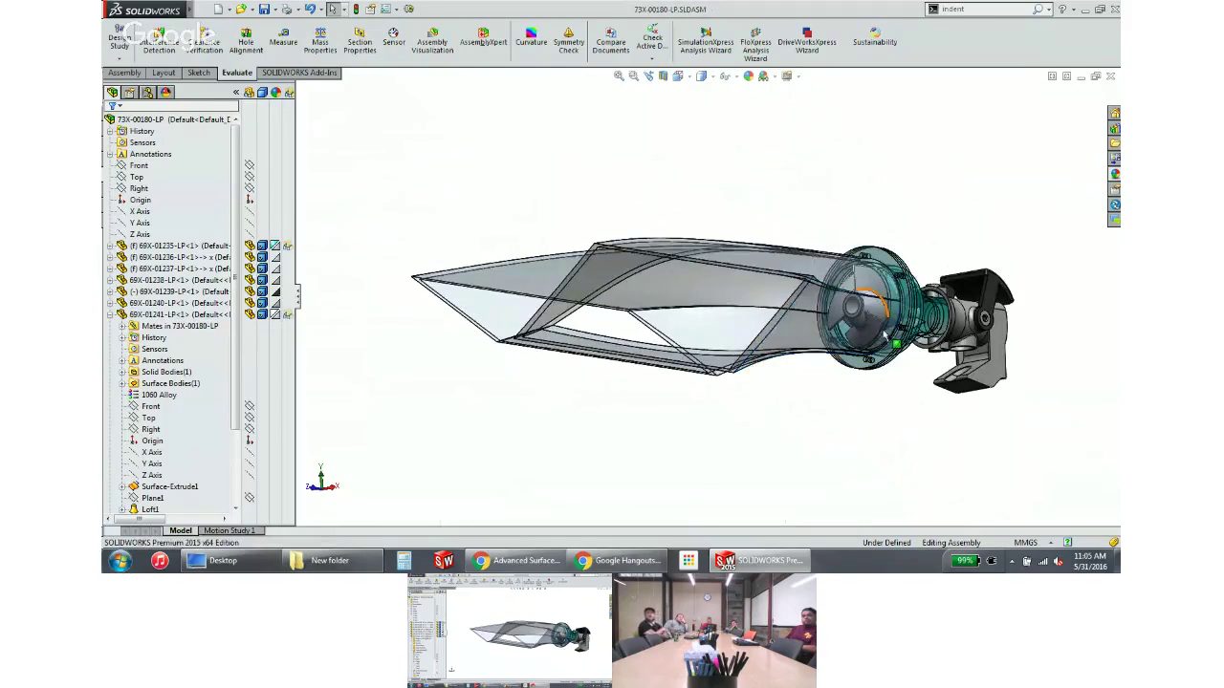
Examine the impeller and vanes through the transparent duct and cone housing from several angles
{"action": "scroll", "coordinate": [885, 330], "scroll_direction": "down", "scroll_amount": 4}
{"action": "middle_click_drag", "start_coordinate": [885, 330], "coordinate": [744, 277]}
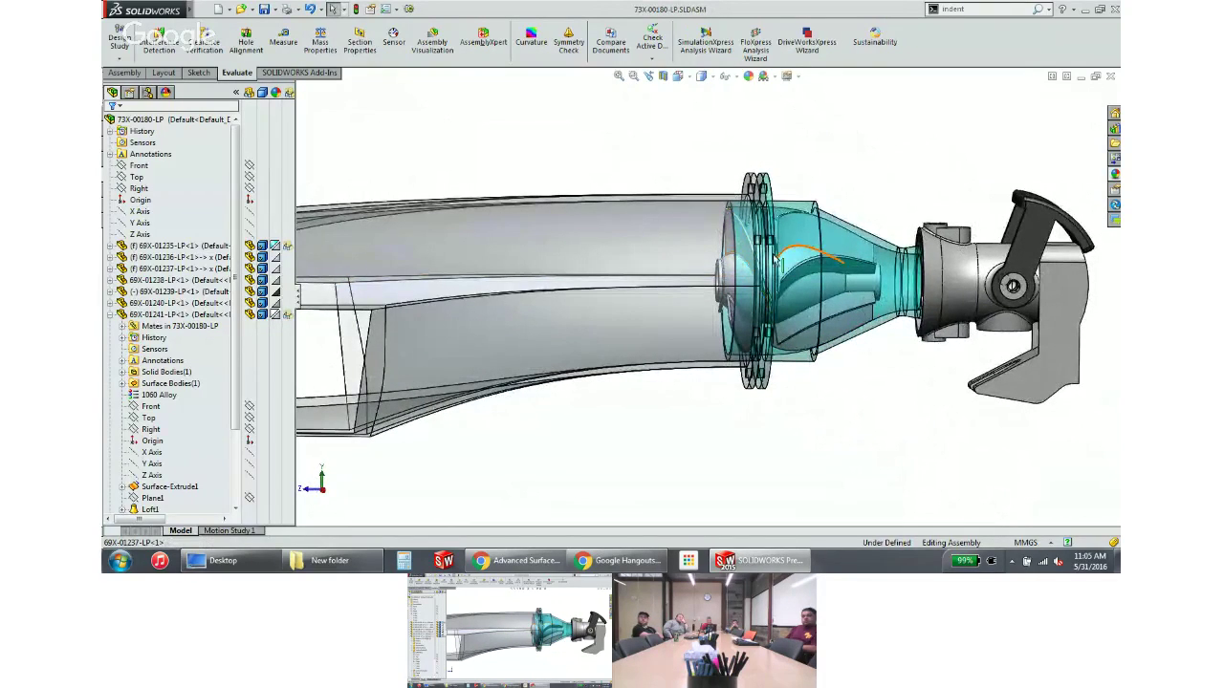
{"action": "middle_click_drag", "start_coordinate": [776, 258], "coordinate": [882, 351]}
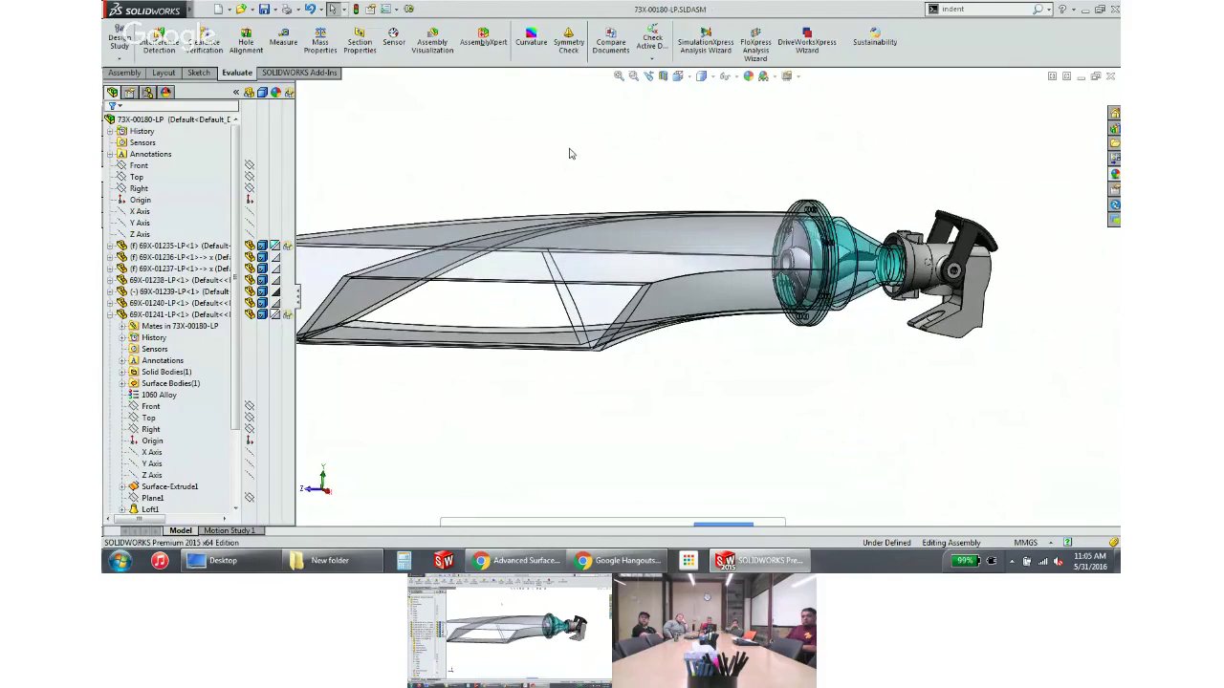
Open the cone housing part 69X-01235-LP from the assembly and view its flange and open end
{"action": "right_click", "coordinate": [842, 223]}
{"action": "left_click", "coordinate": [849, 170]}
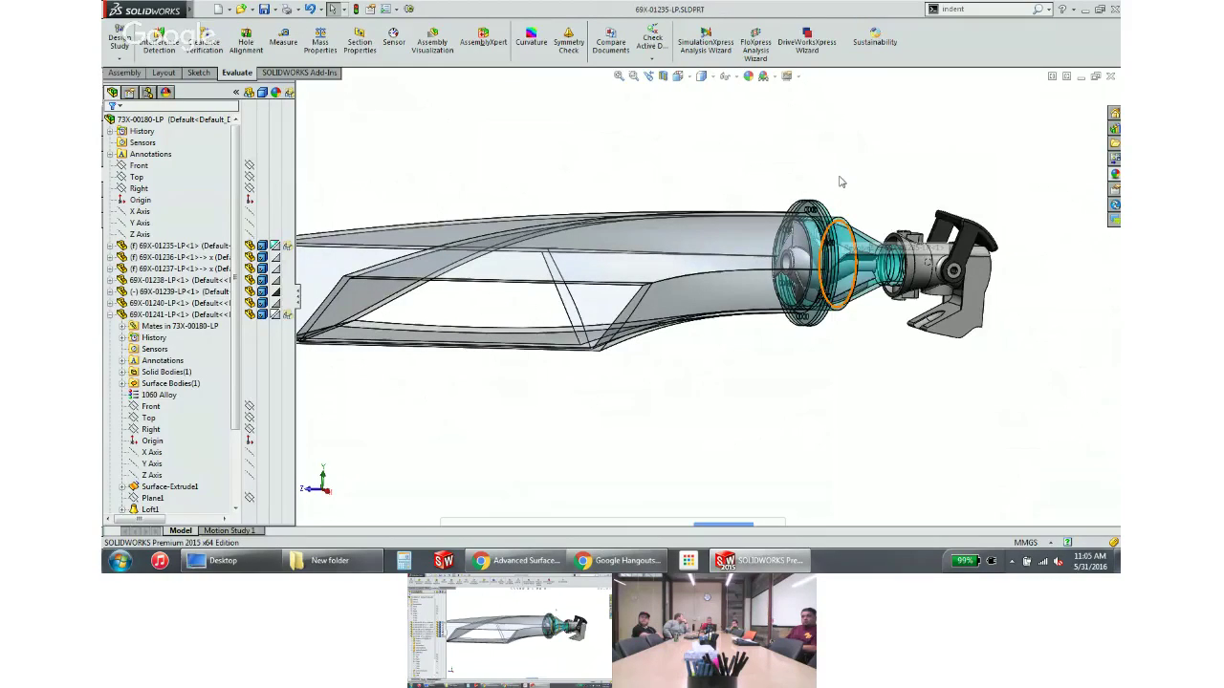
{"action": "middle_click_drag", "start_coordinate": [823, 266], "coordinate": [765, 309]}
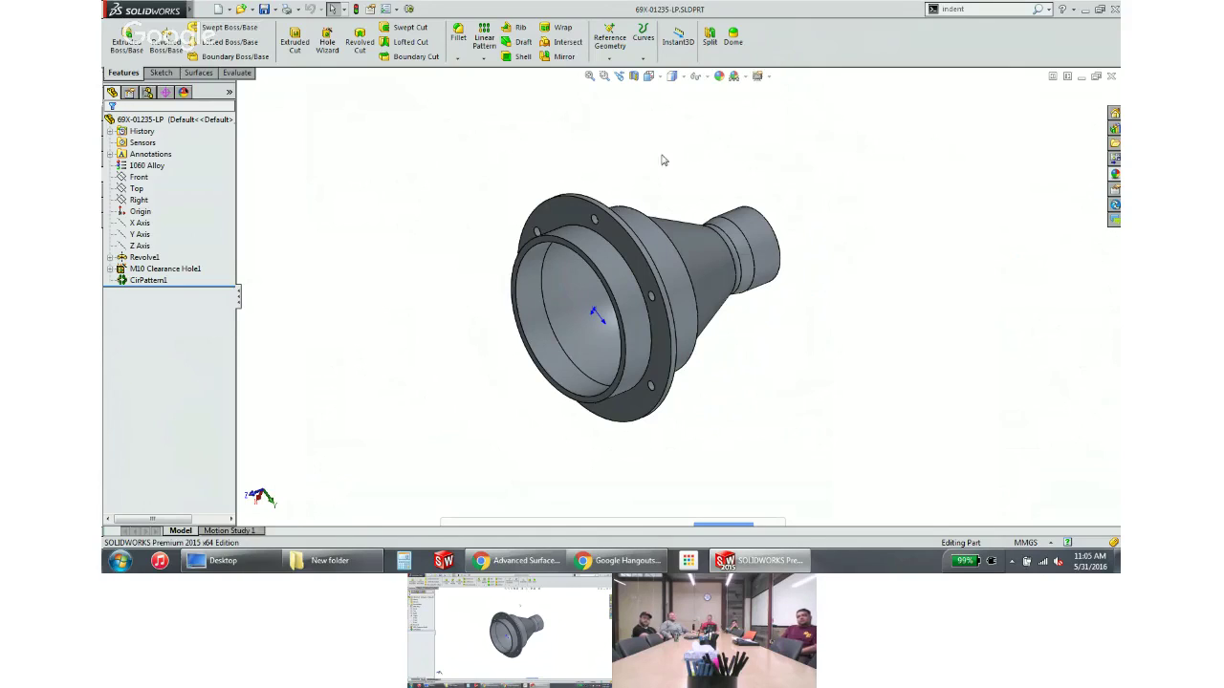
{"action": "middle_click_drag", "start_coordinate": [607, 186], "coordinate": [540, 183]}
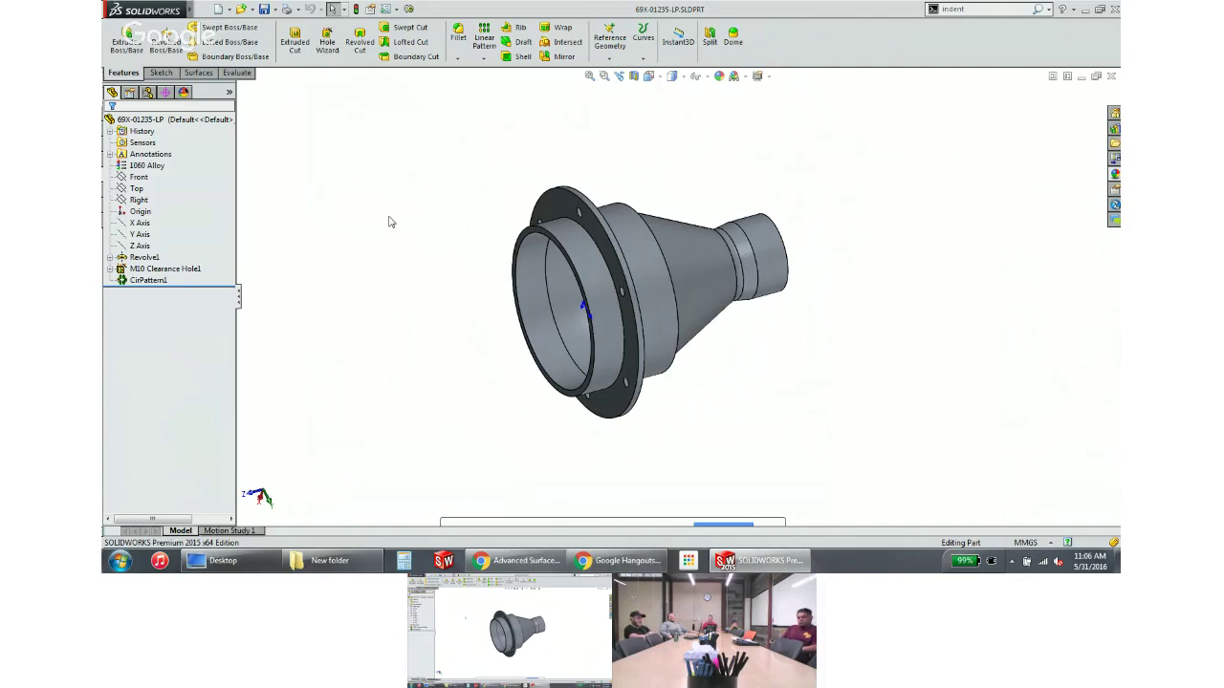
{"action": "middle_click_drag", "start_coordinate": [386, 213], "coordinate": [246, 230]}
{"action": "scroll", "coordinate": [484, 219], "scroll_direction": "down", "scroll_amount": 2}
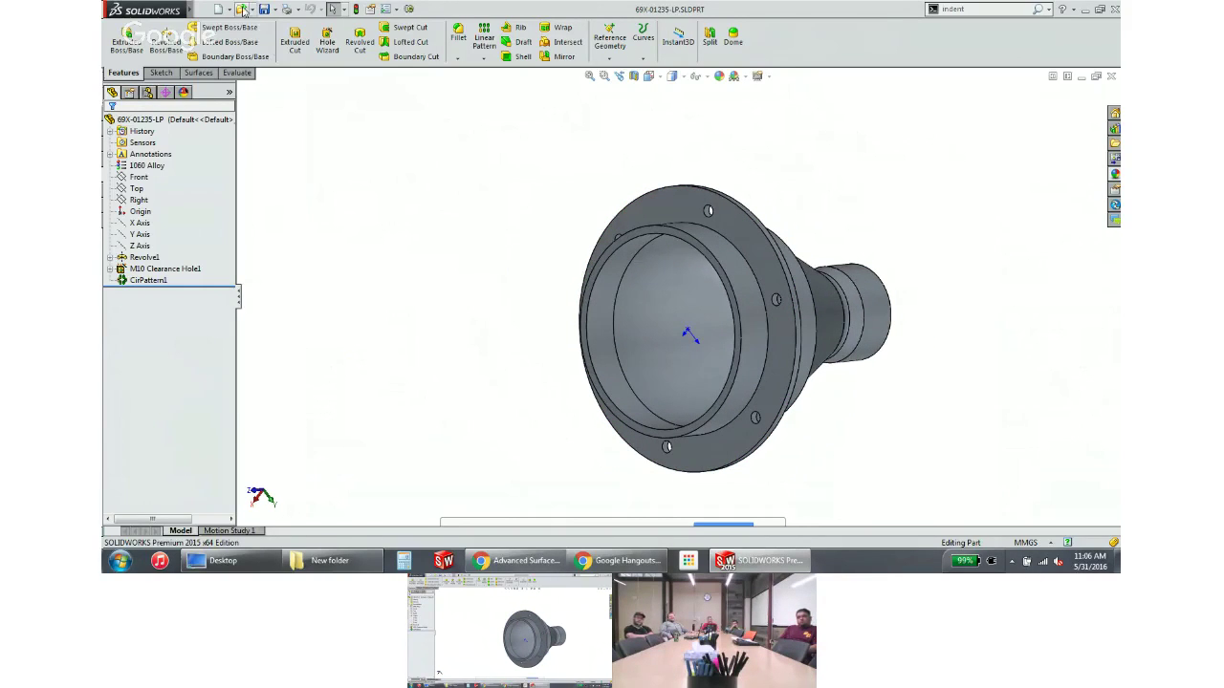
Create a new assembly and insert the 69X-01235-LP part at its origin
{"action": "left_click", "coordinate": [228, 9]}
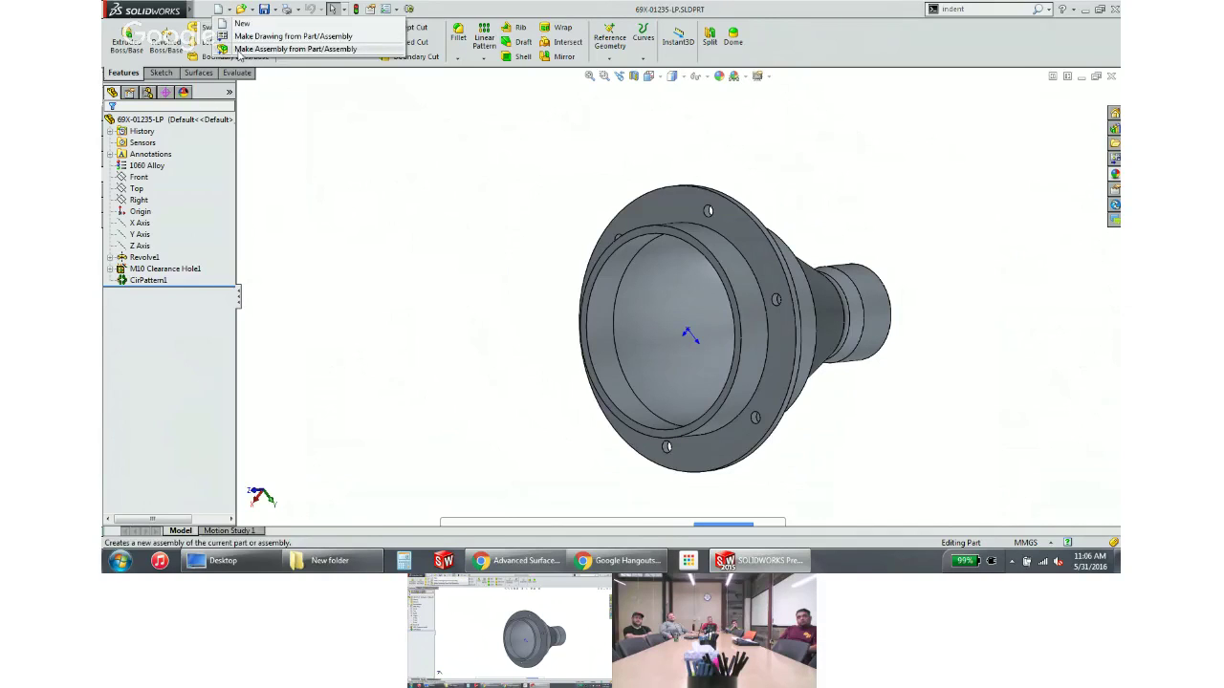
{"action": "left_click", "coordinate": [602, 230]}
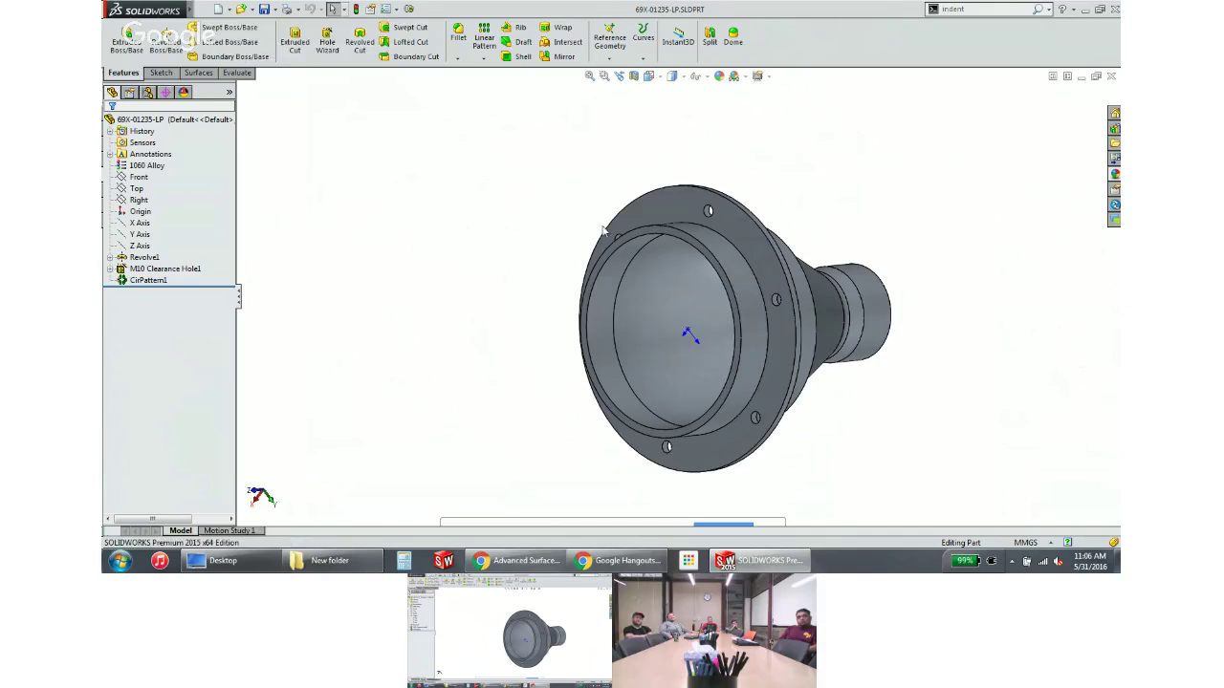
{"action": "double_click", "coordinate": [218, 146]}
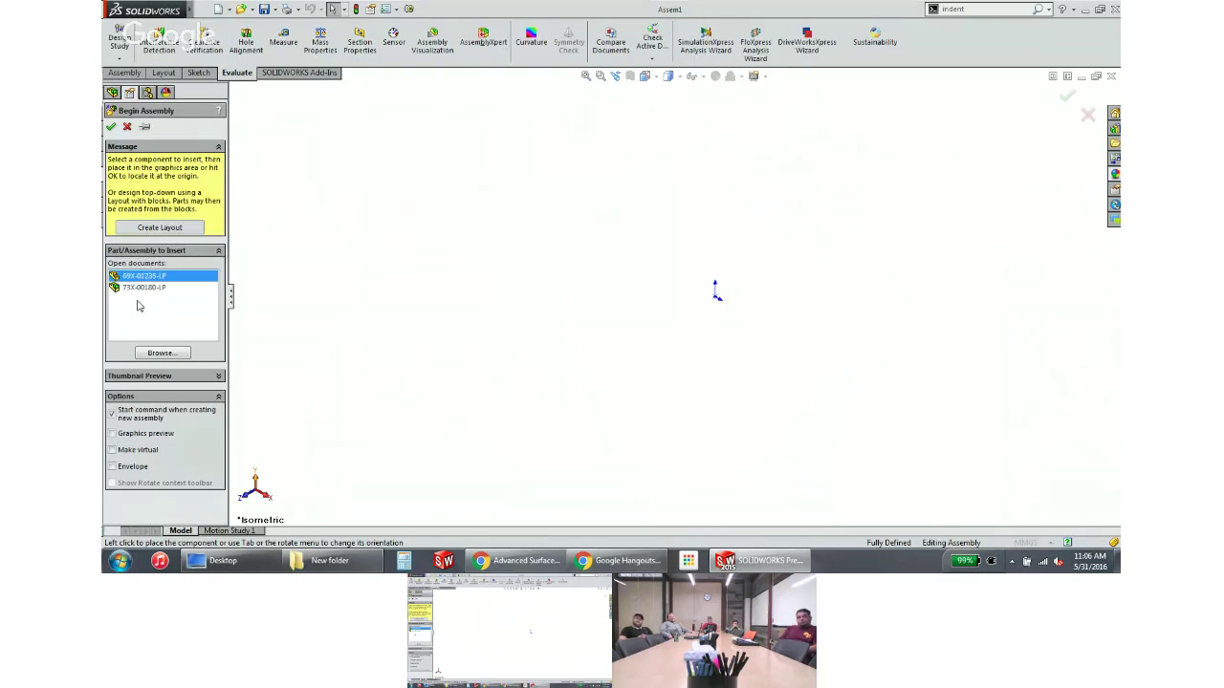
{"action": "left_click", "coordinate": [111, 128]}
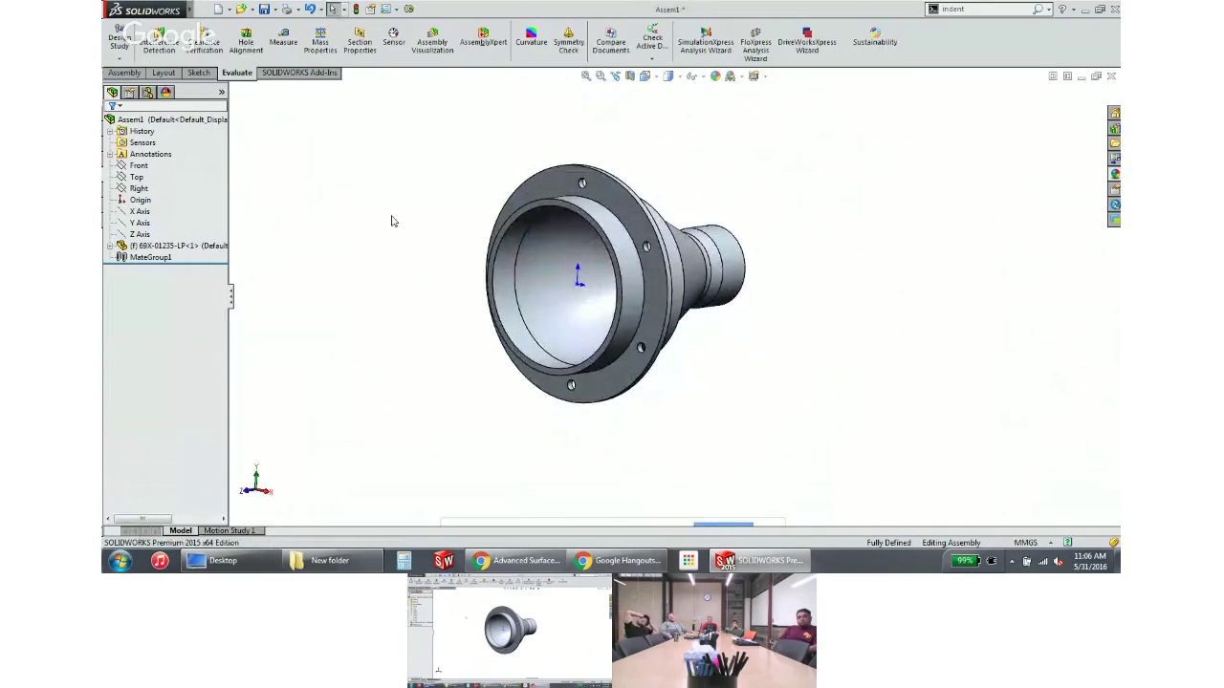
{"action": "left_click", "coordinate": [567, 291]}
{"action": "middle_click_drag", "start_coordinate": [567, 291], "coordinate": [273, 235]}
{"action": "left_click", "coordinate": [286, 234]}
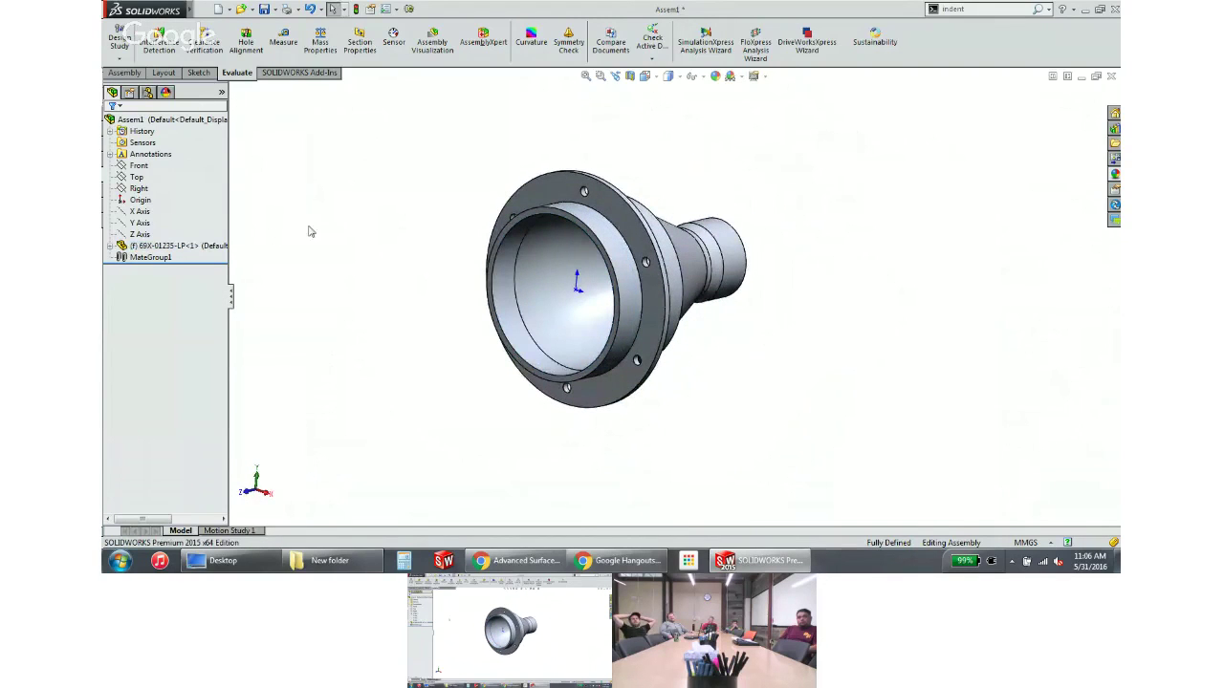
{"action": "mouse_move", "coordinate": [191, 11]}
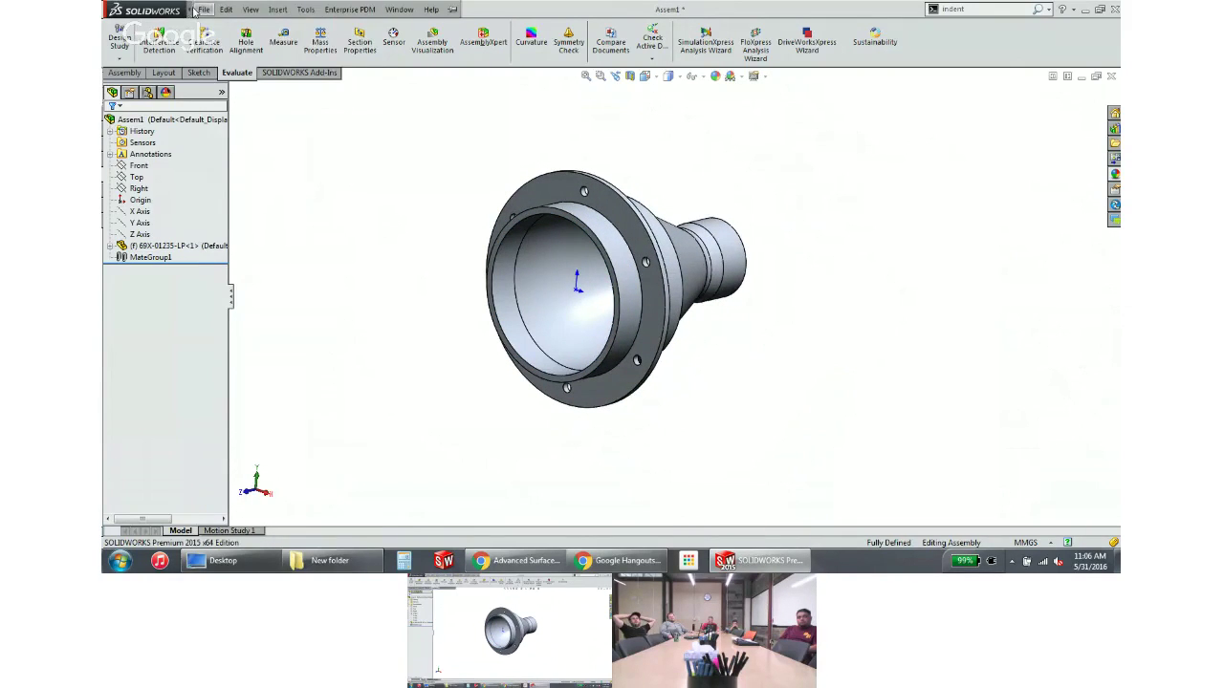
{"action": "left_click", "coordinate": [204, 10]}
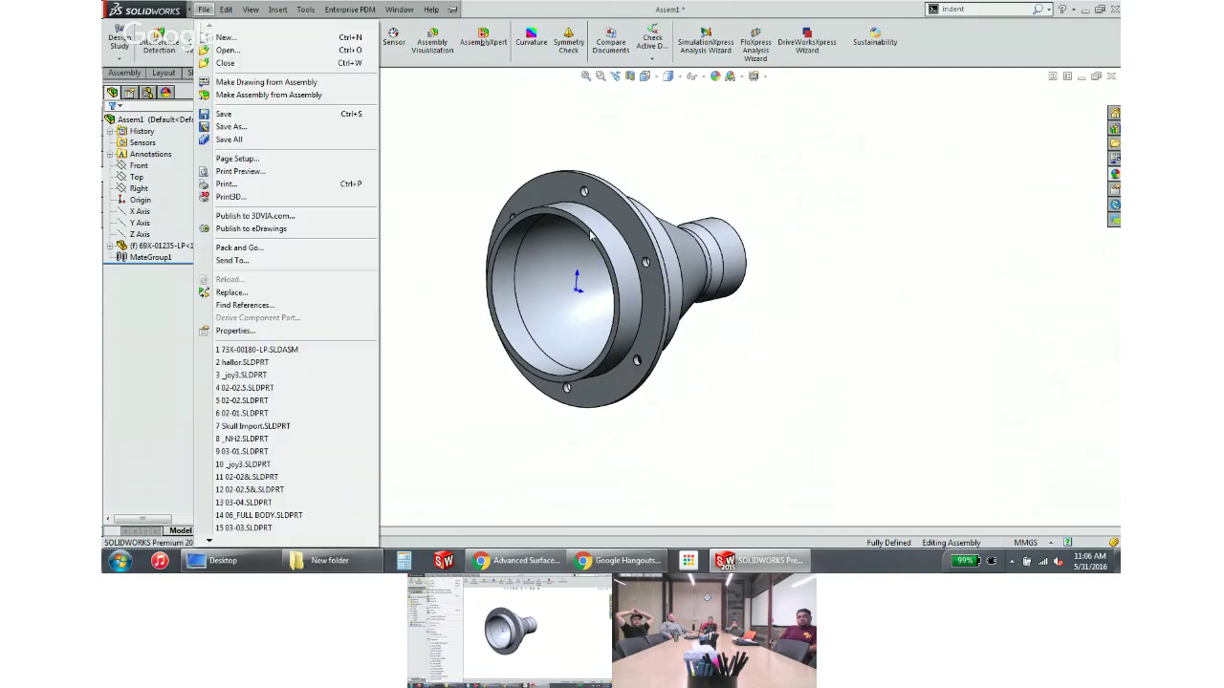
{"action": "left_click", "coordinate": [494, 134]}
Insert a new part into the assembly on the Front plane, exit its automatic sketch and expand its feature tree
{"action": "left_click", "coordinate": [124, 73]}
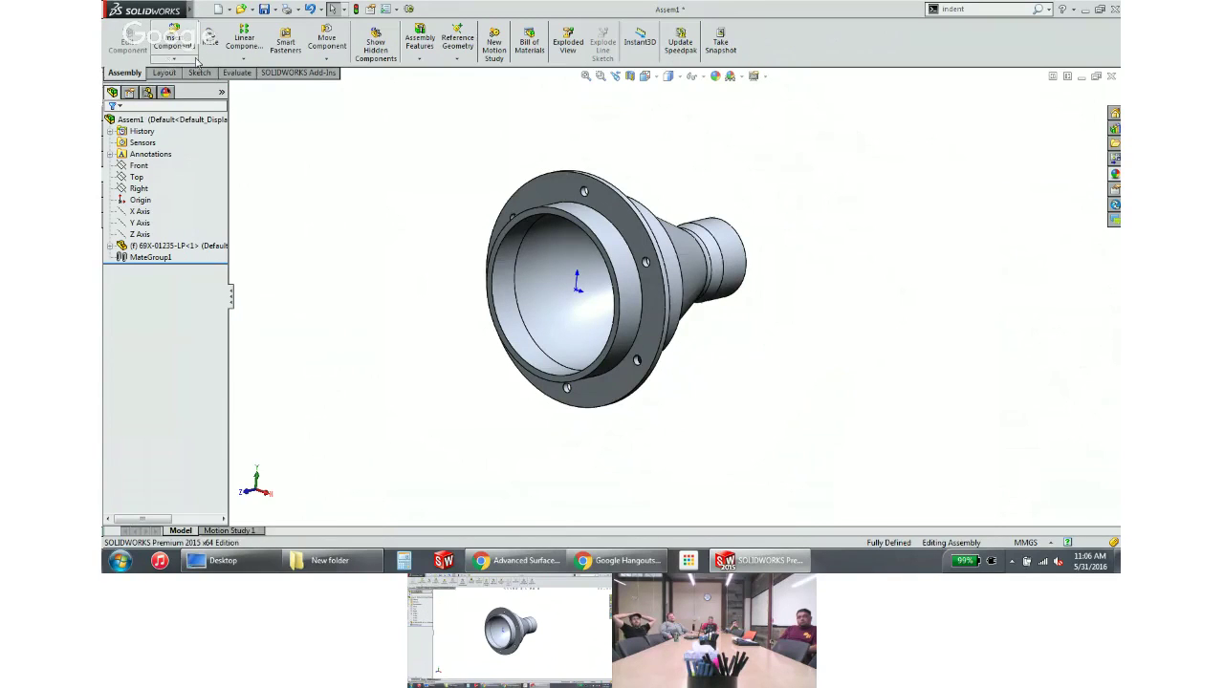
{"action": "left_click", "coordinate": [173, 59]}
{"action": "left_click", "coordinate": [189, 84]}
{"action": "double_click", "coordinate": [217, 151]}
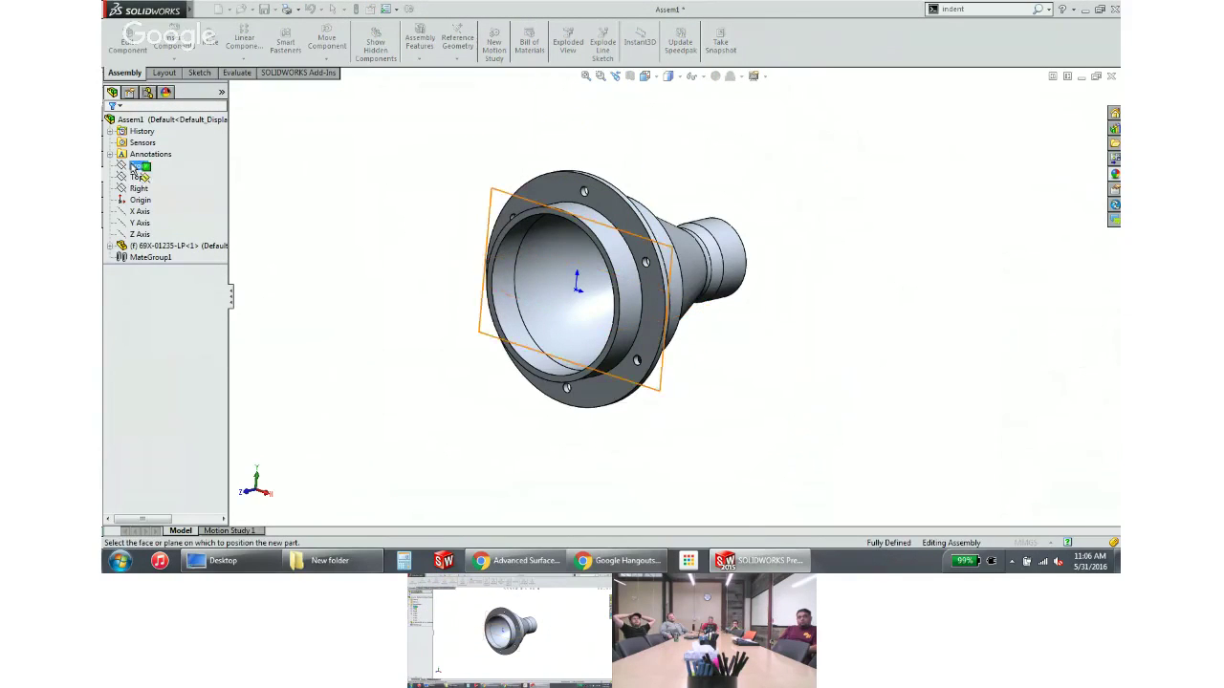
{"action": "left_click", "coordinate": [136, 167]}
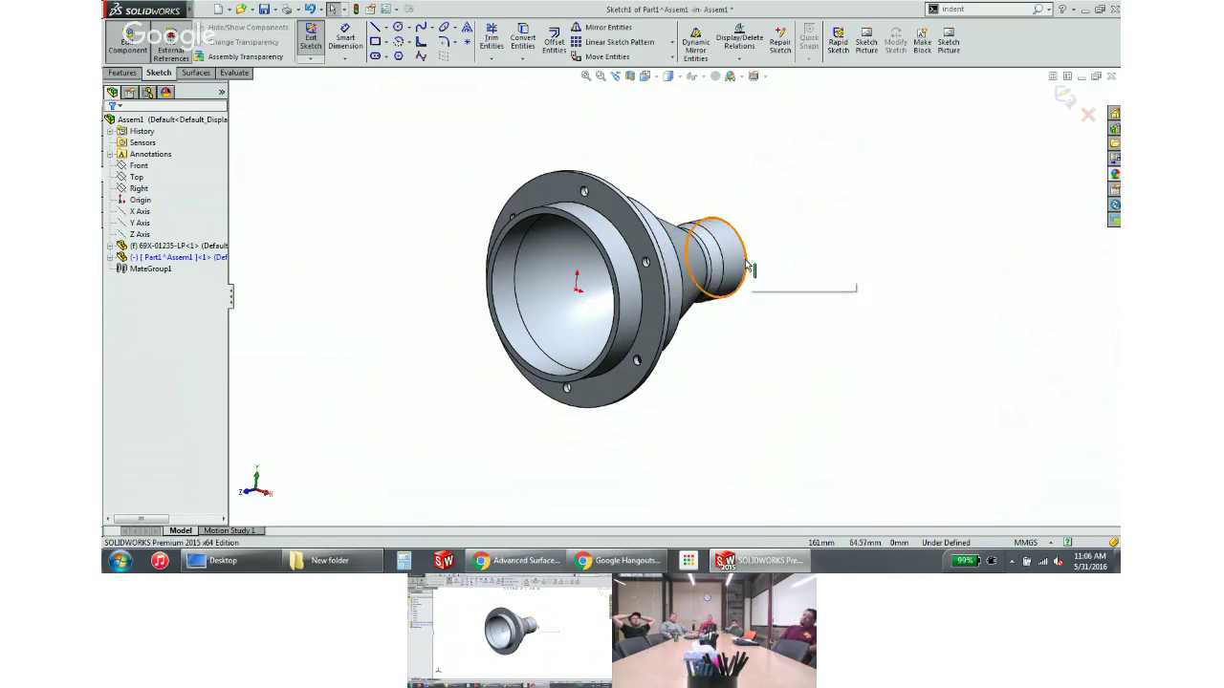
{"action": "left_click", "coordinate": [1063, 94]}
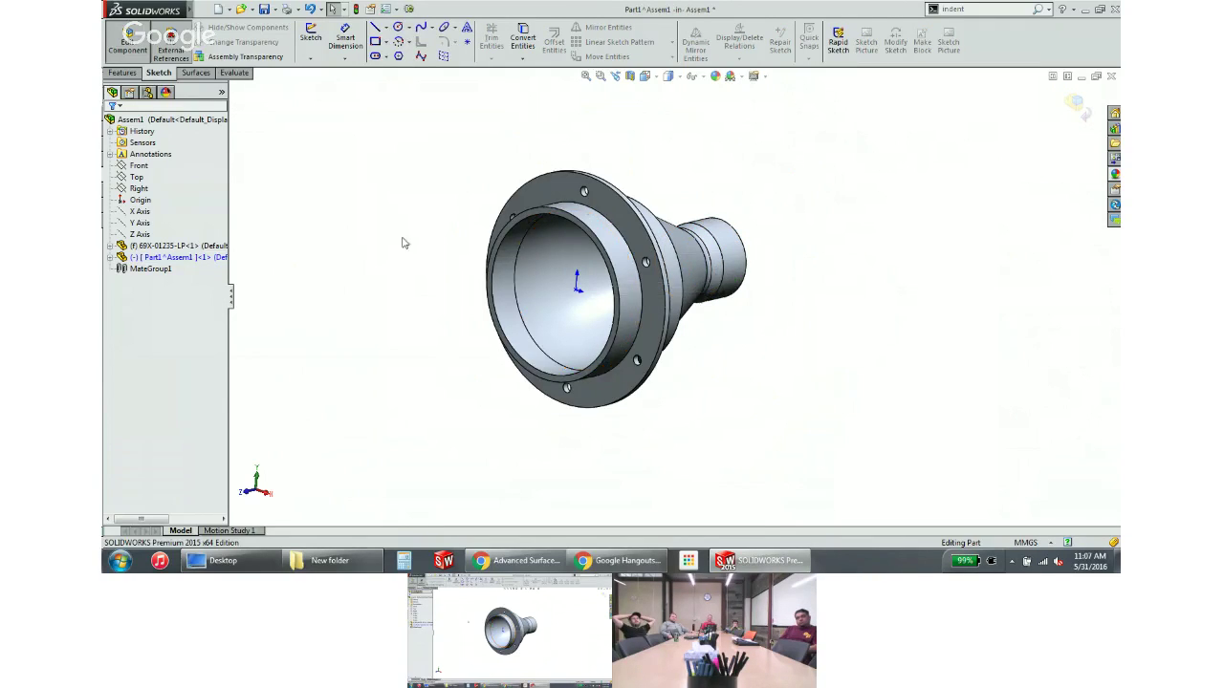
{"action": "left_click", "coordinate": [223, 248]}
{"action": "key", "text": "Escape"}
{"action": "left_click", "coordinate": [111, 257]}
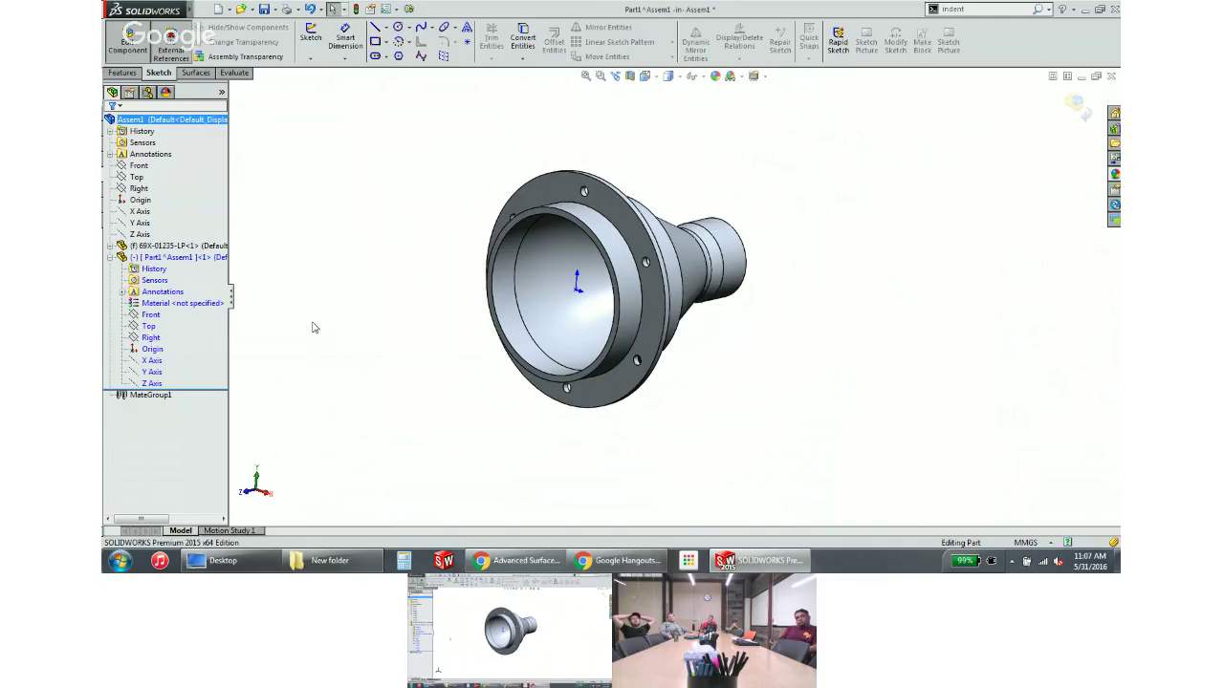
Create a surface in the new part by offsetting the cone housing's inner curved face 25 mm inward
{"action": "left_click", "coordinate": [196, 72]}
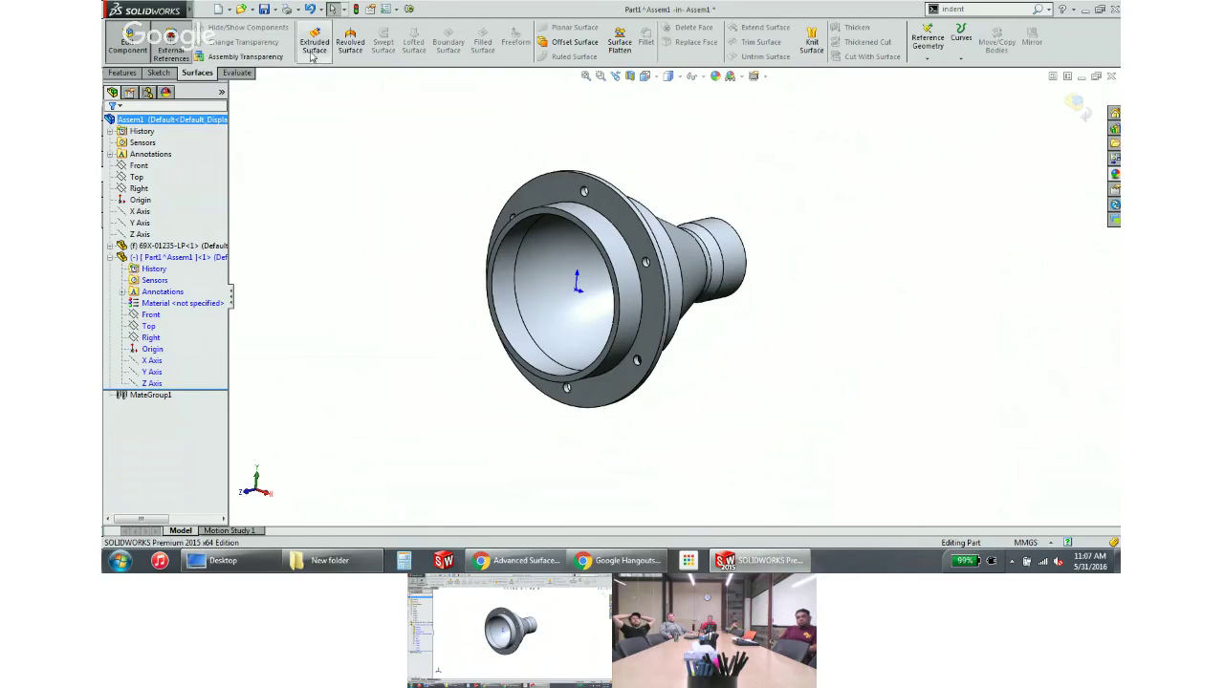
{"action": "left_click", "coordinate": [574, 42]}
{"action": "left_click", "coordinate": [559, 317]}
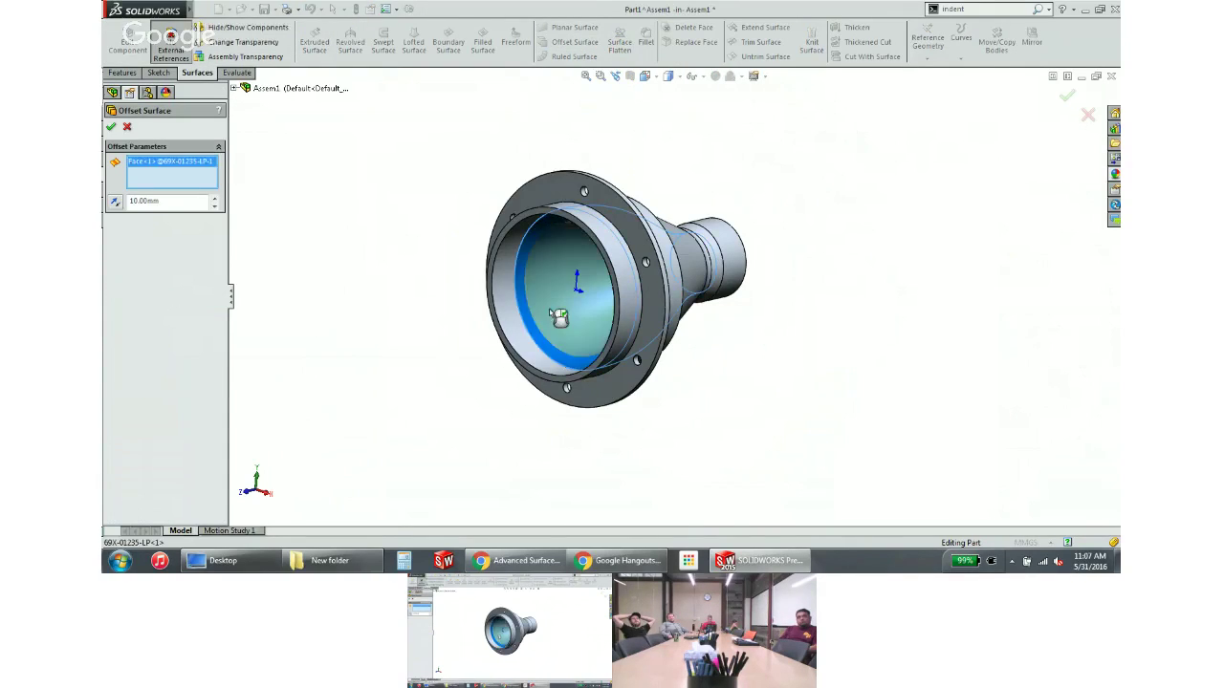
{"action": "left_click", "coordinate": [128, 205]}
{"action": "type", "text": "25"}
{"action": "key", "text": "Return"}
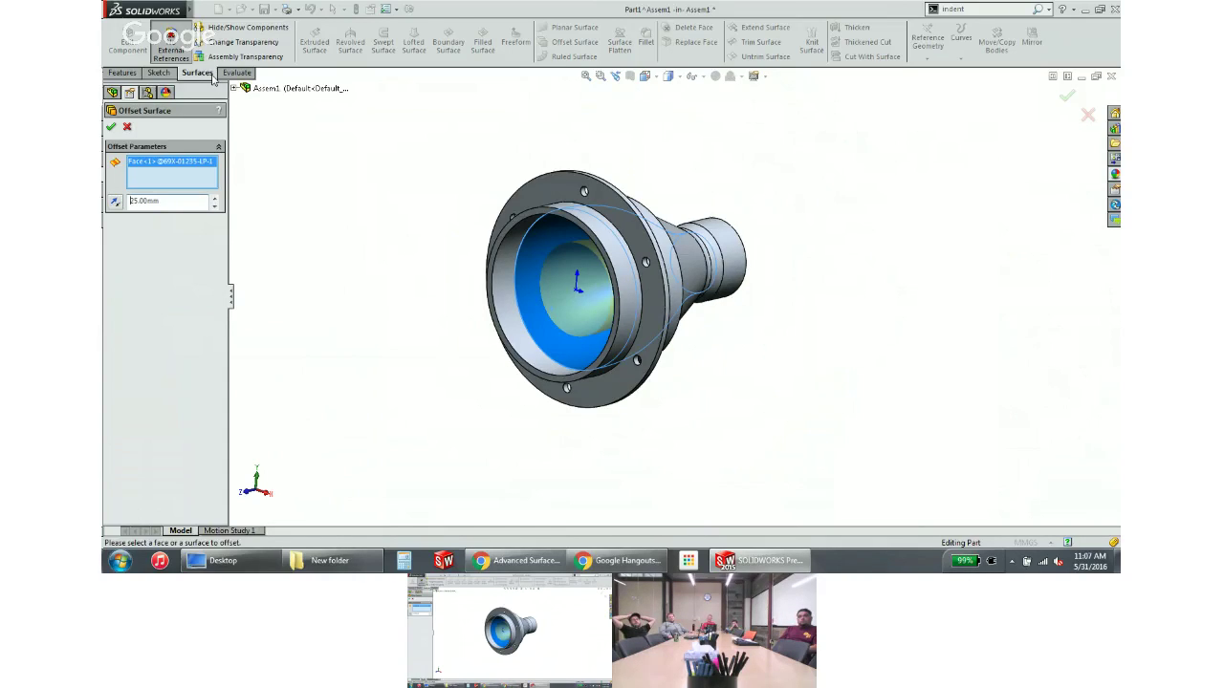
{"action": "left_click", "coordinate": [110, 126]}
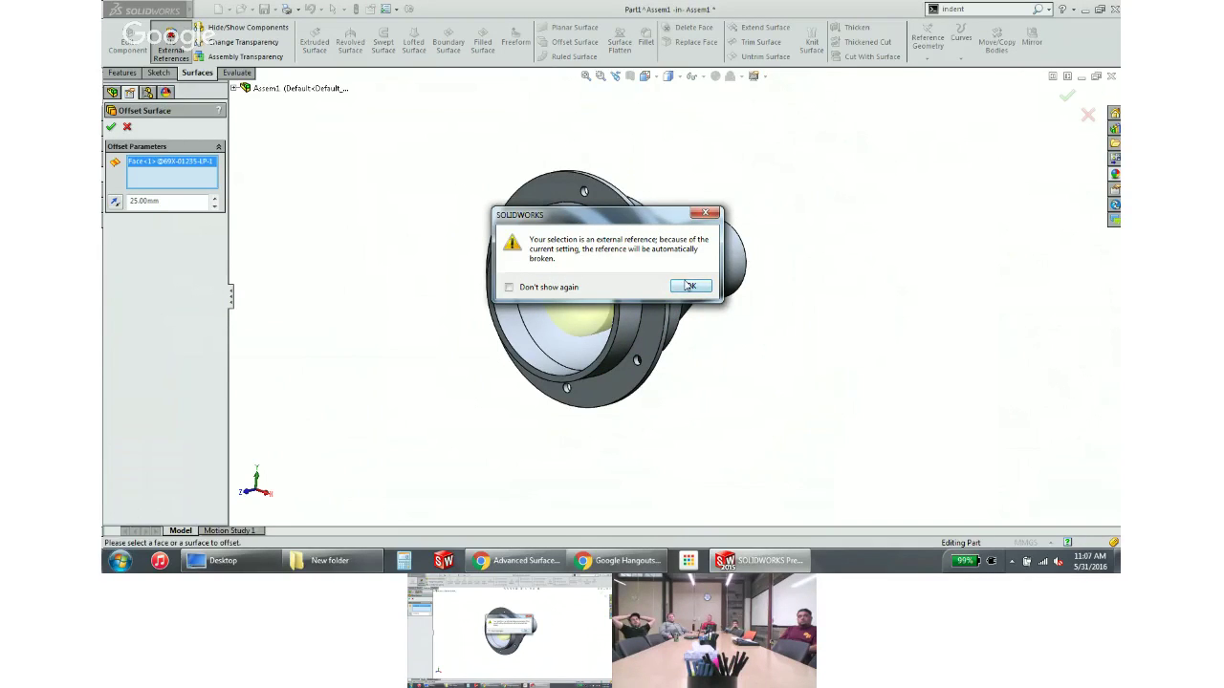
{"action": "left_click", "coordinate": [690, 288]}
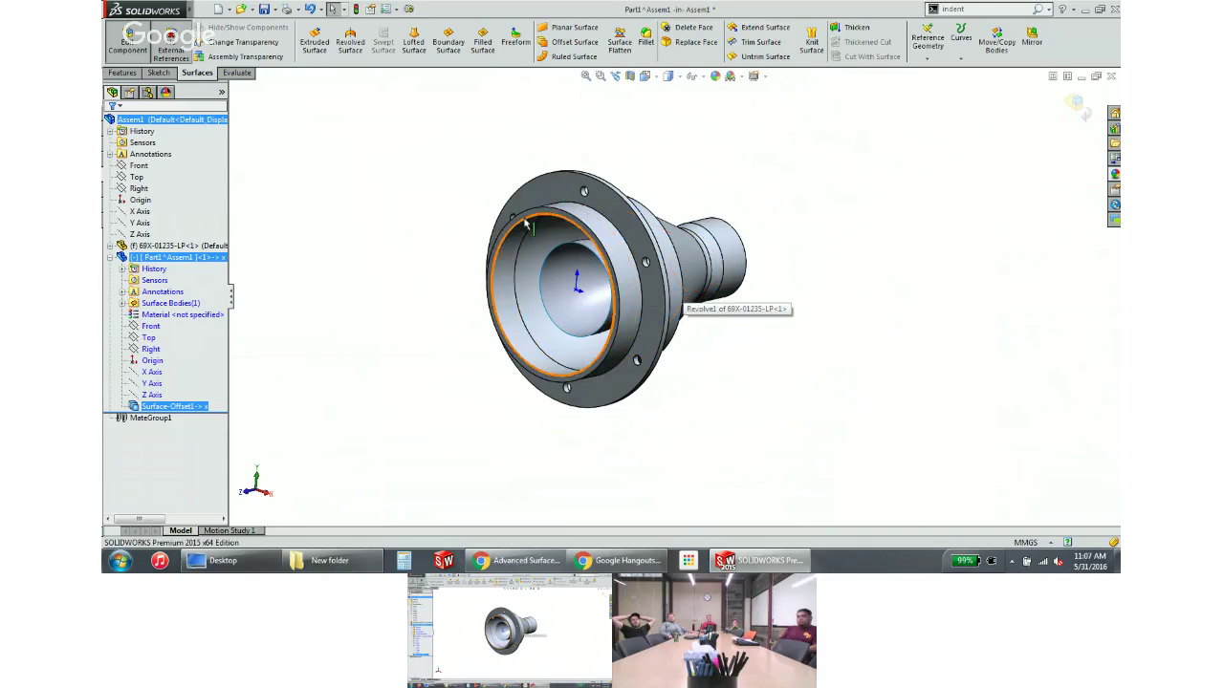
Open the new in-context part containing the offset surface in its own window
{"action": "left_click", "coordinate": [455, 197]}
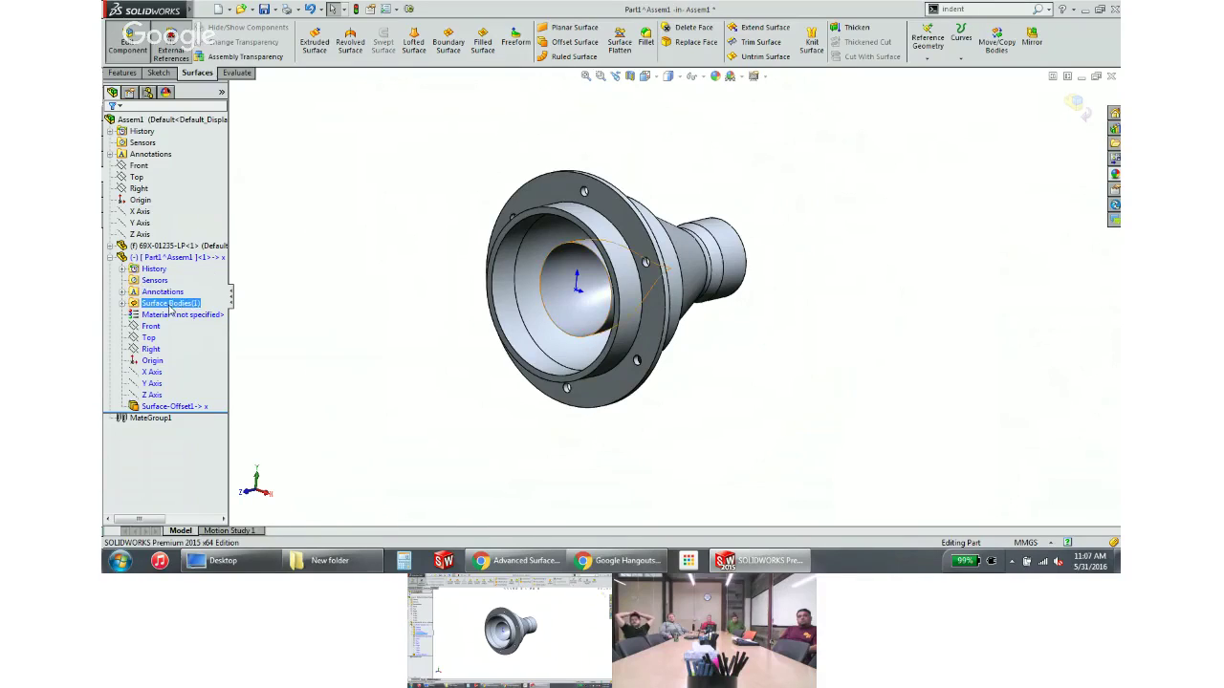
{"action": "left_click", "coordinate": [168, 407]}
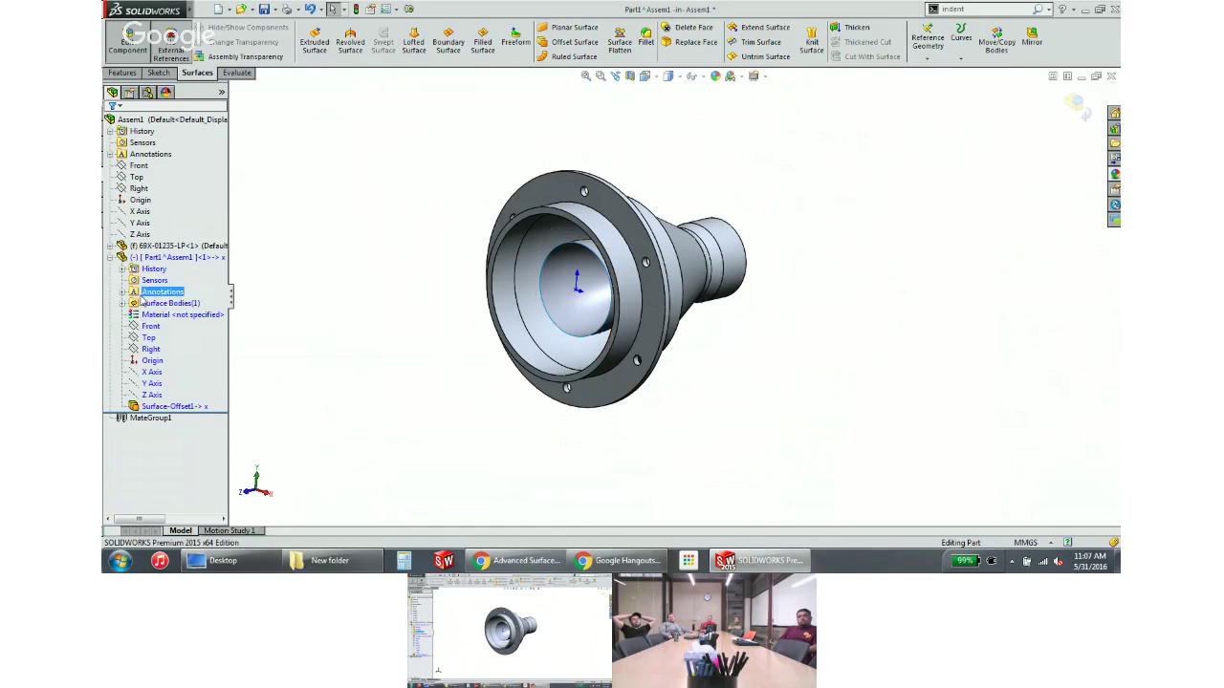
{"action": "left_click", "coordinate": [134, 259]}
{"action": "left_click", "coordinate": [133, 258]}
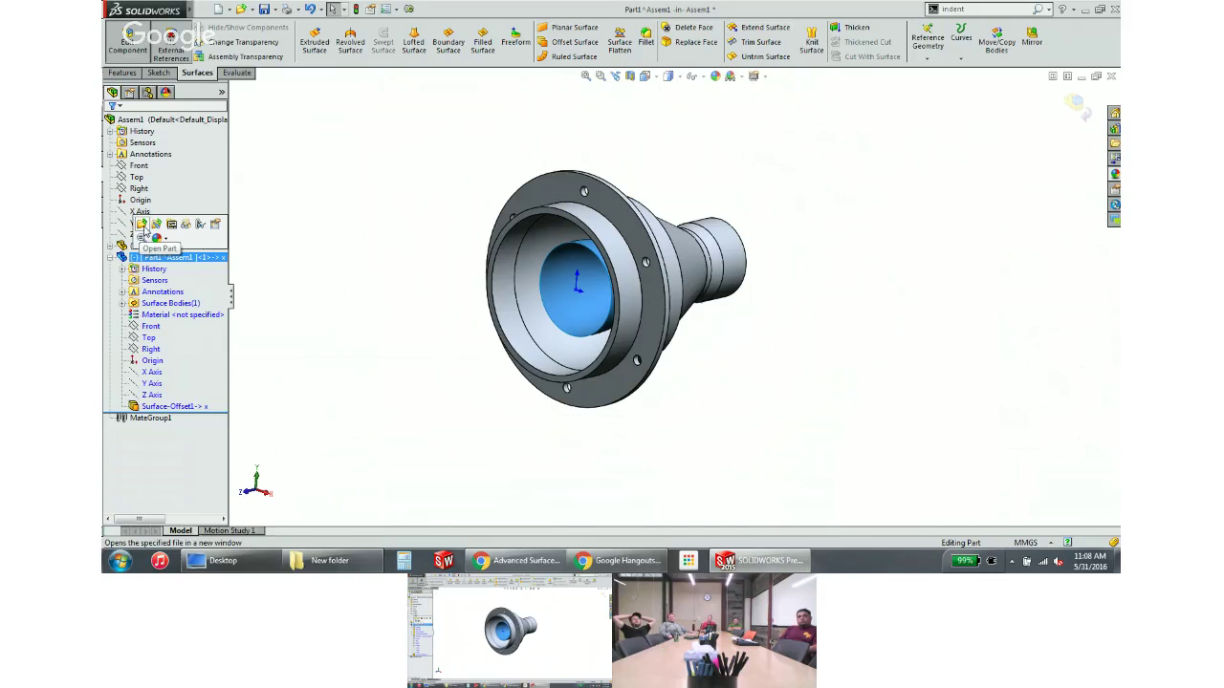
{"action": "left_click", "coordinate": [141, 226]}
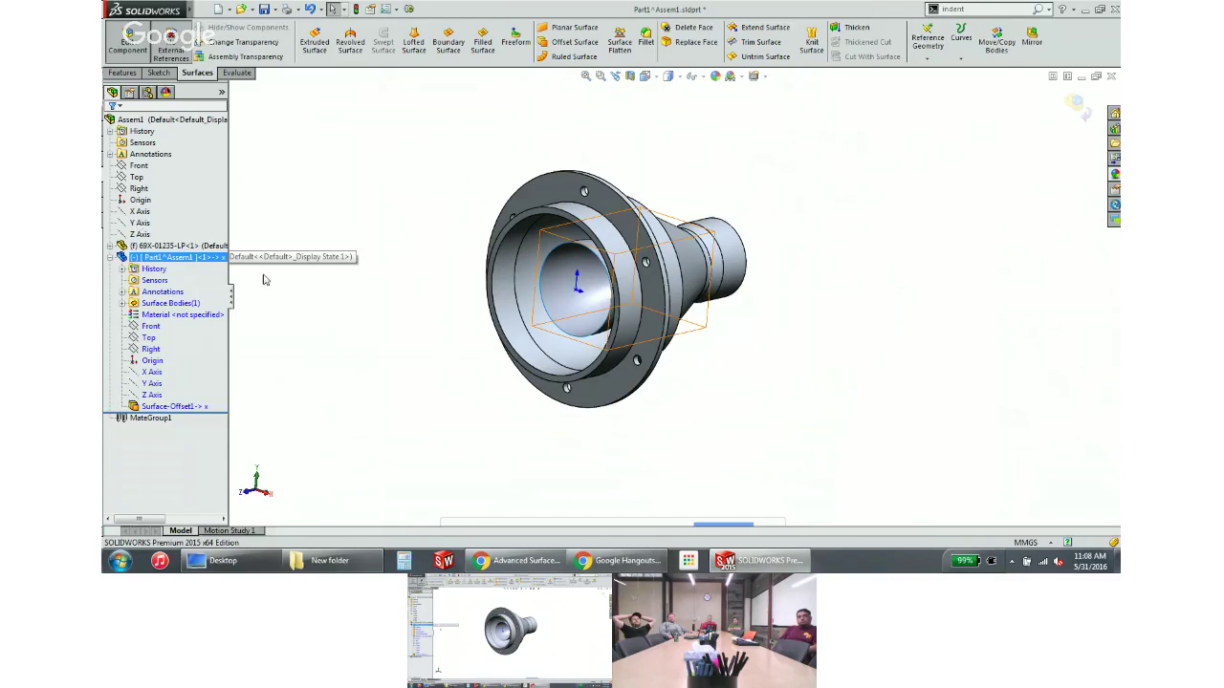
{"action": "middle_click_drag", "start_coordinate": [637, 252], "coordinate": [568, 229]}
Sketch two vertical lines on the Right plane: about 86 mm through the origin at the open end, and about 52 mm across the tapered tip
{"action": "left_click", "coordinate": [139, 211]}
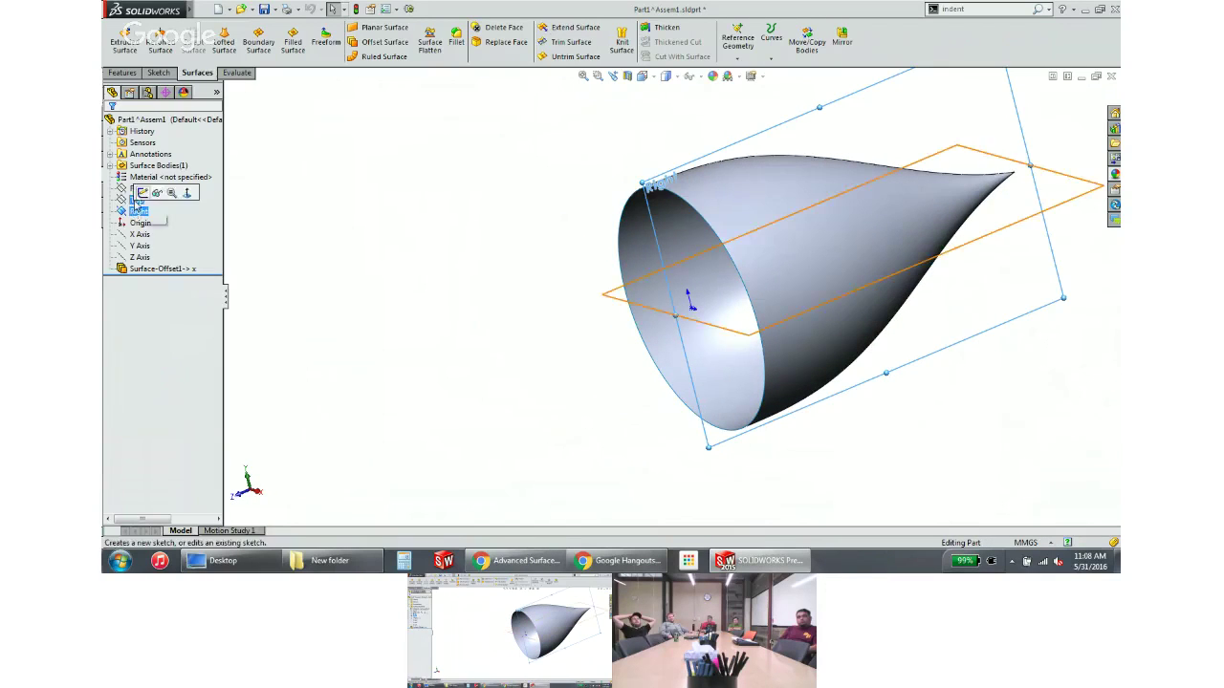
{"action": "left_click", "coordinate": [144, 201]}
{"action": "left_click", "coordinate": [427, 202]}
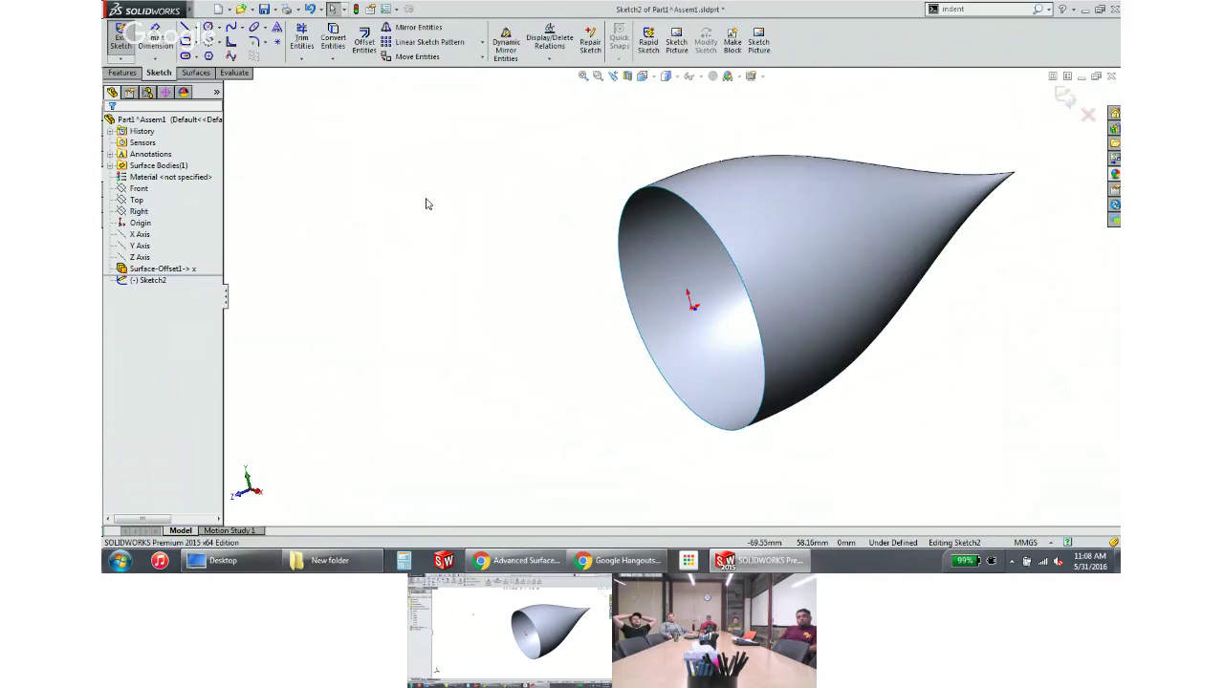
{"action": "key", "text": "ctrl+8"}
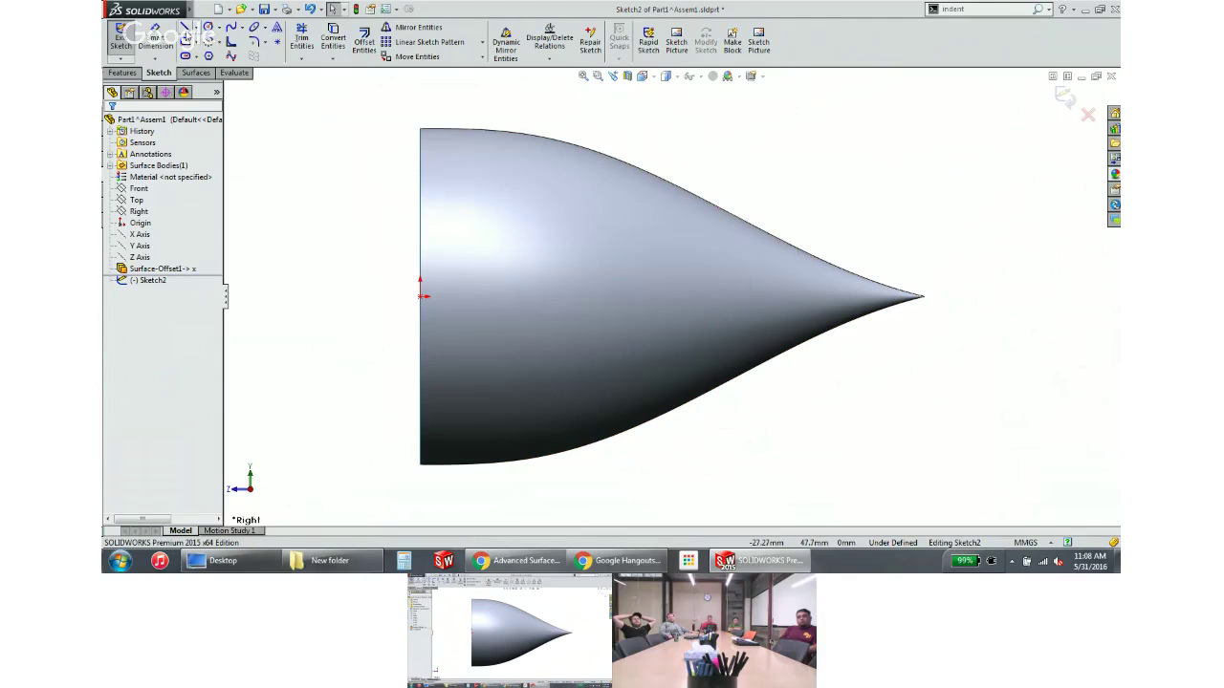
{"action": "left_click", "coordinate": [184, 27]}
{"action": "left_click", "coordinate": [420, 90]}
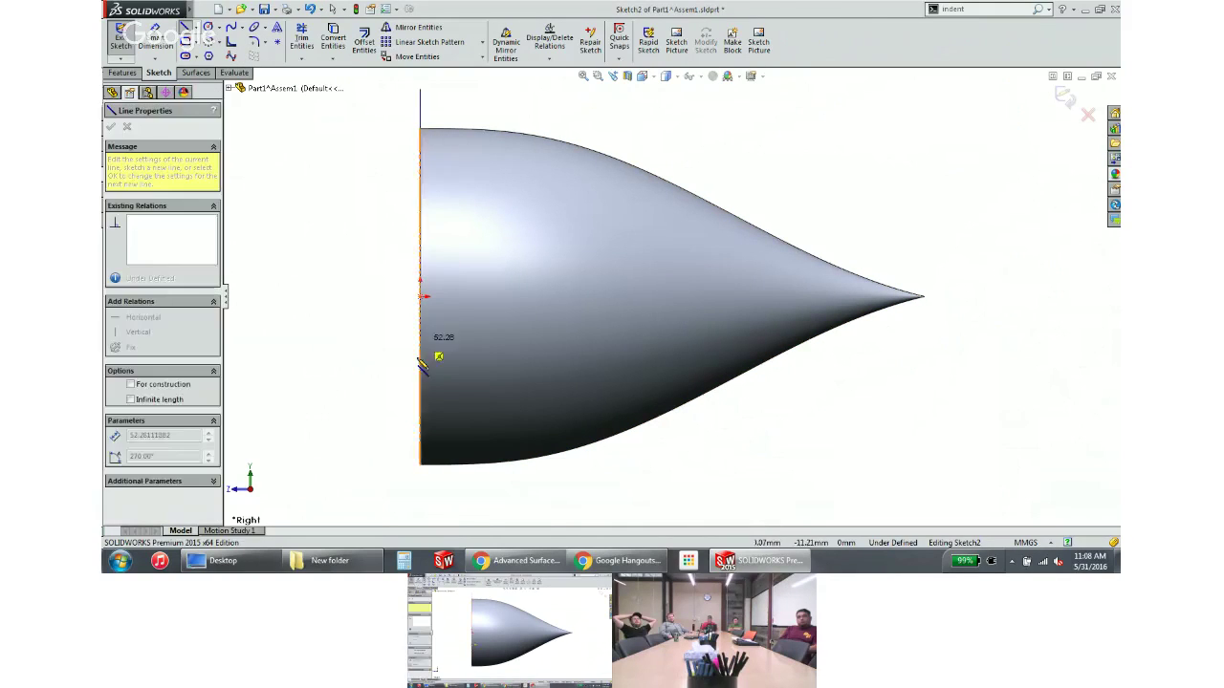
{"action": "double_click", "coordinate": [420, 500]}
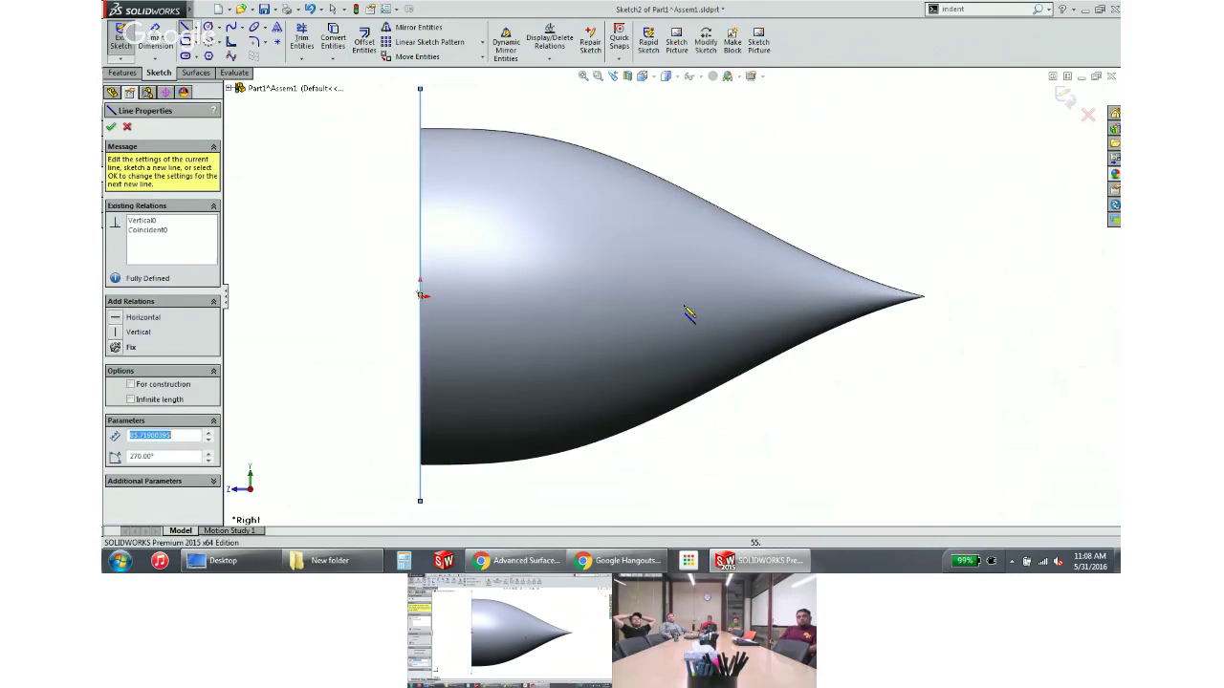
{"action": "left_click", "coordinate": [810, 153]}
{"action": "double_click", "coordinate": [811, 403]}
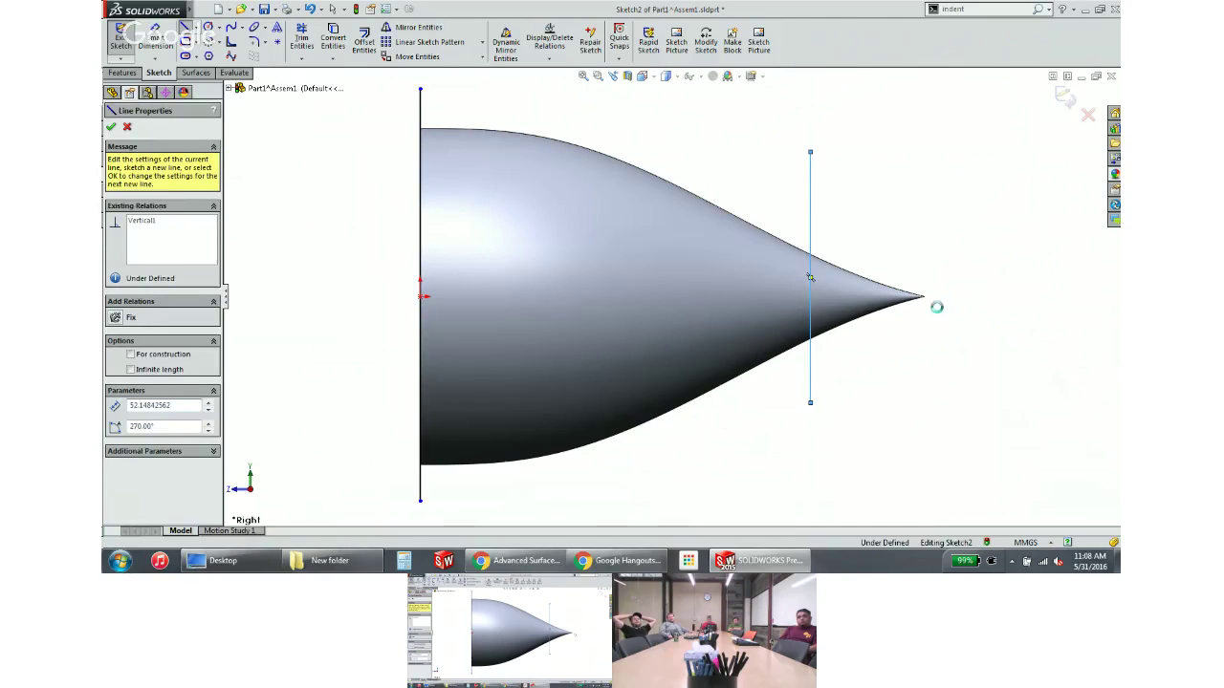
Dimension the distance between the two vertical lines as 90 mm
{"action": "key", "text": "Escape"}
{"action": "left_click", "coordinate": [811, 239]}
{"action": "left_click", "coordinate": [420, 275]}
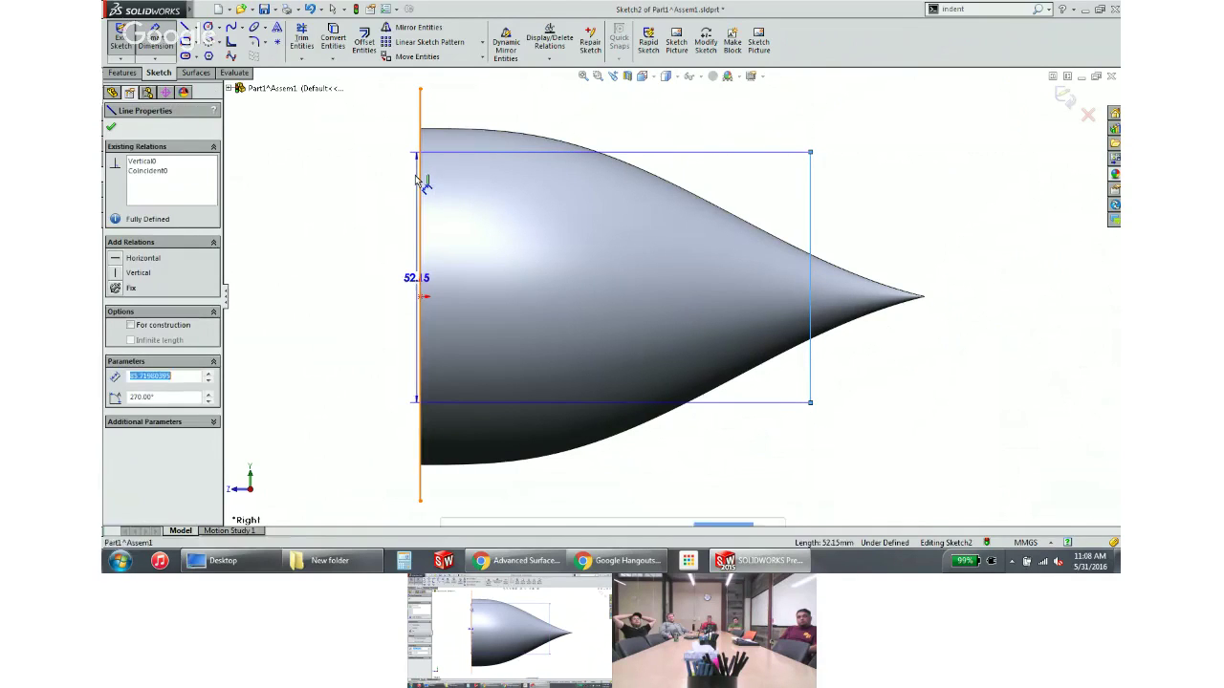
{"action": "left_click", "coordinate": [540, 118]}
{"action": "type", "text": "90"}
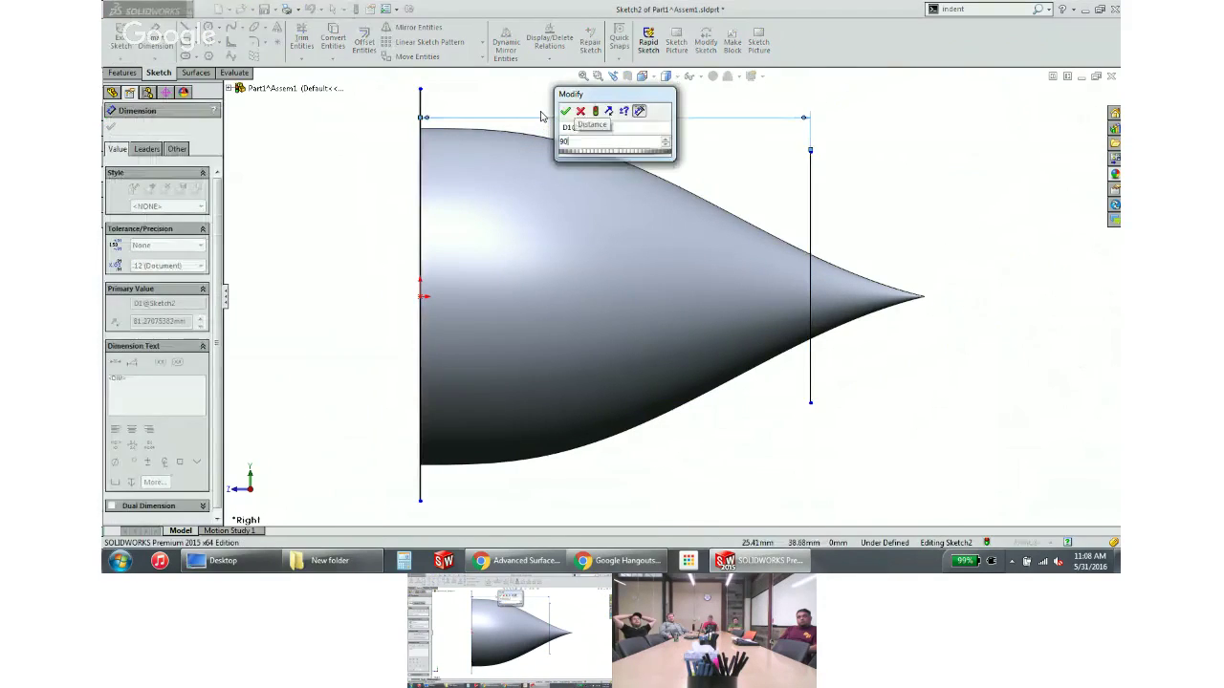
{"action": "key", "text": "Return"}
Extrude both sketch lines as surfaces, Mid Plane, about 140 mm wide so they extend past the cone surface
{"action": "middle_click_drag", "start_coordinate": [579, 156], "coordinate": [689, 287]}
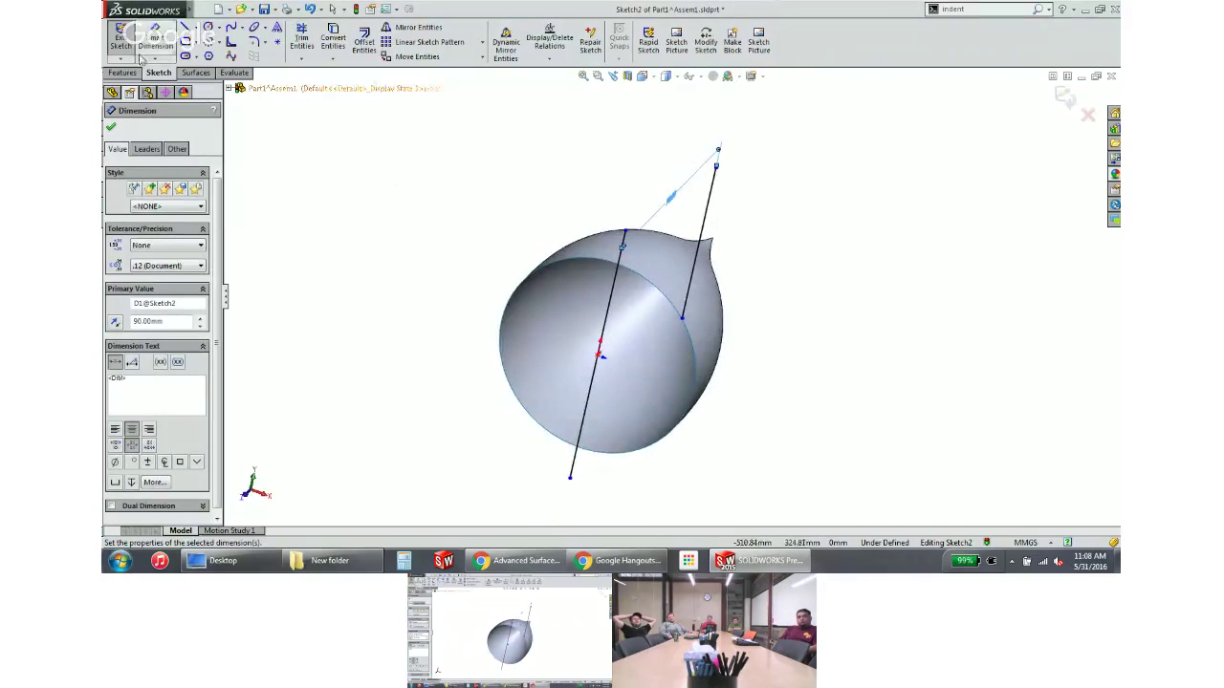
{"action": "left_click", "coordinate": [196, 73]}
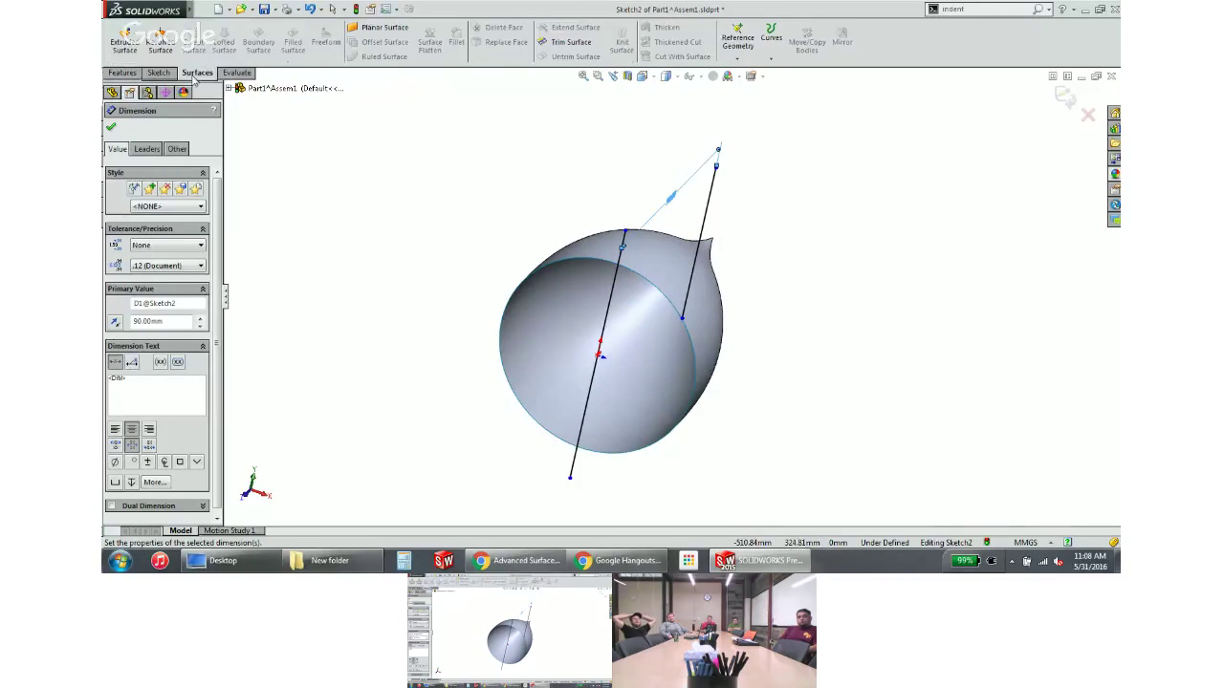
{"action": "left_click", "coordinate": [126, 48]}
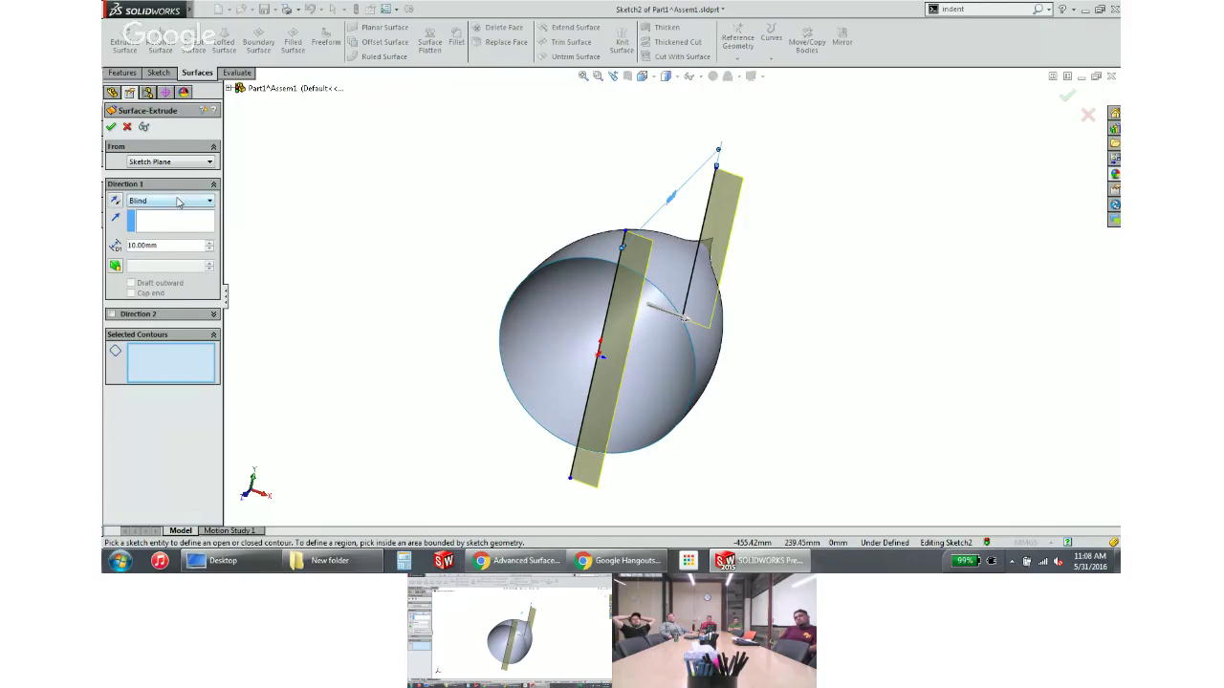
{"action": "left_click", "coordinate": [181, 201]}
{"action": "left_click", "coordinate": [153, 254]}
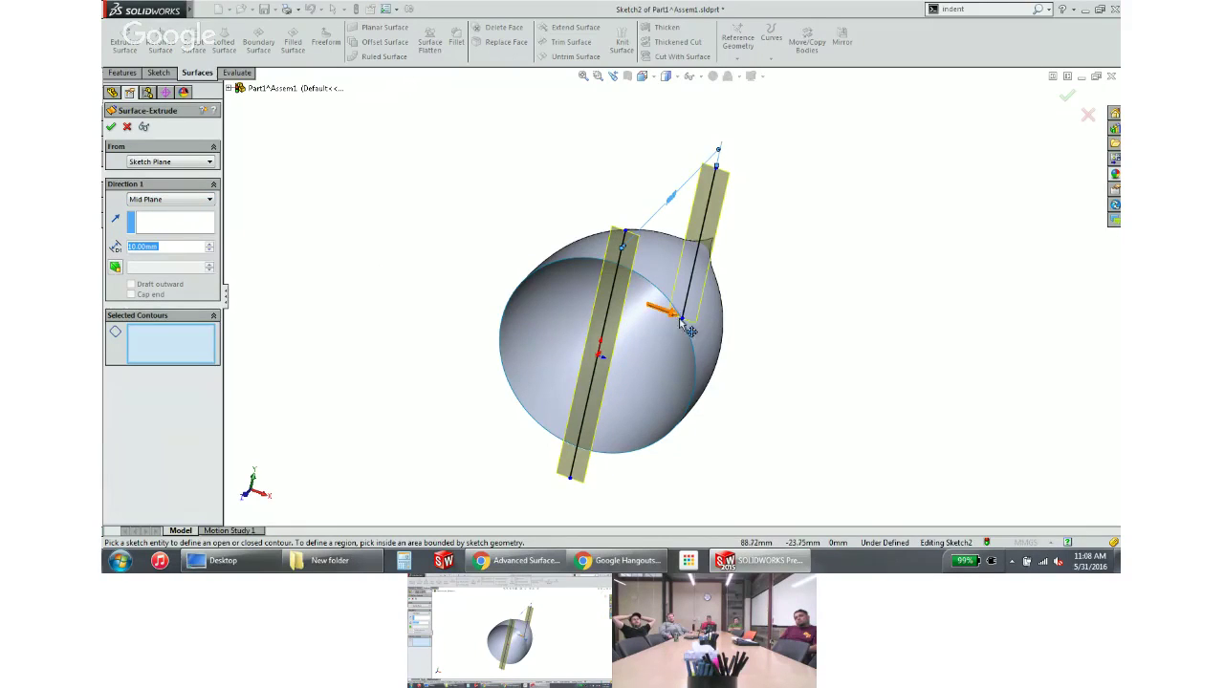
{"action": "left_click_drag", "start_coordinate": [678, 326], "coordinate": [849, 379]}
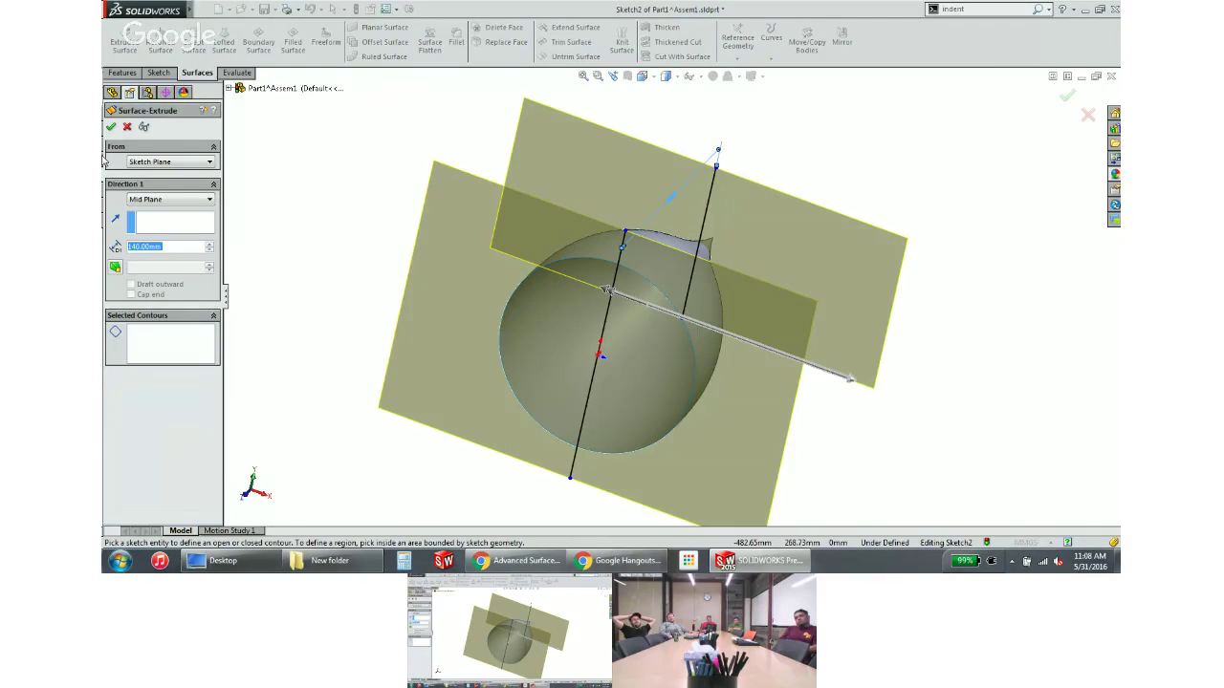
{"action": "left_click", "coordinate": [110, 128]}
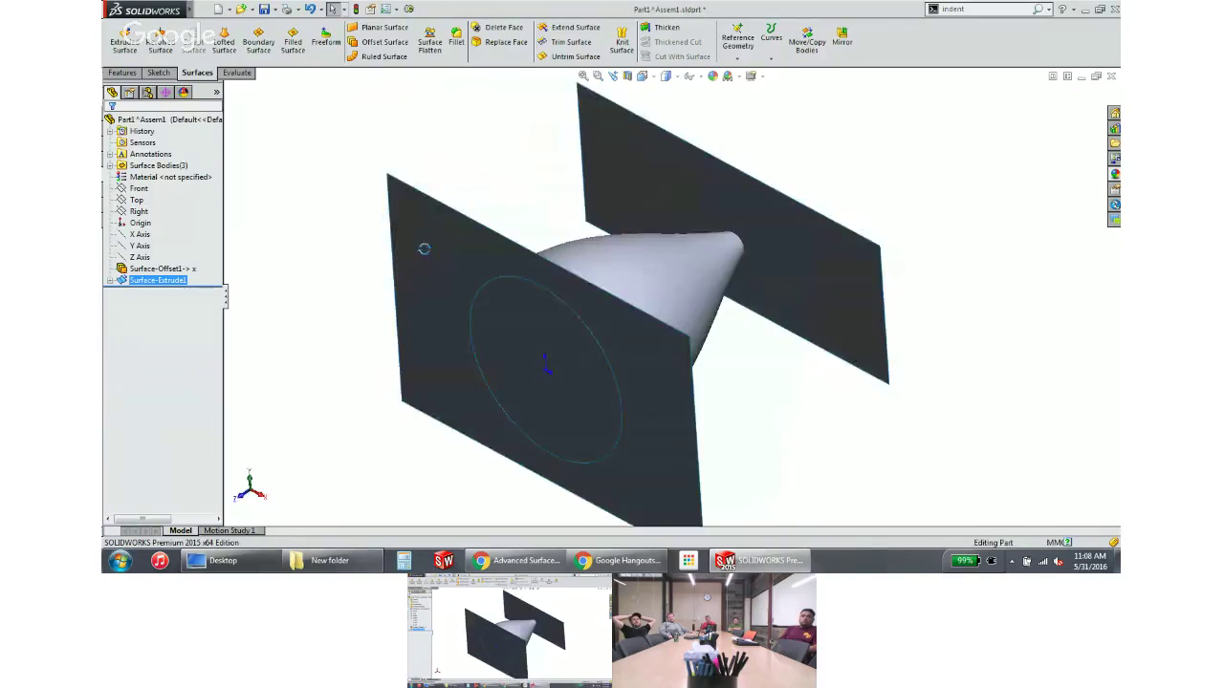
Intersect the offset surface with both planar surfaces into a solid, excluding the tip region and consuming the surfaces
{"action": "left_click", "coordinate": [383, 188]}
{"action": "left_click", "coordinate": [124, 73]}
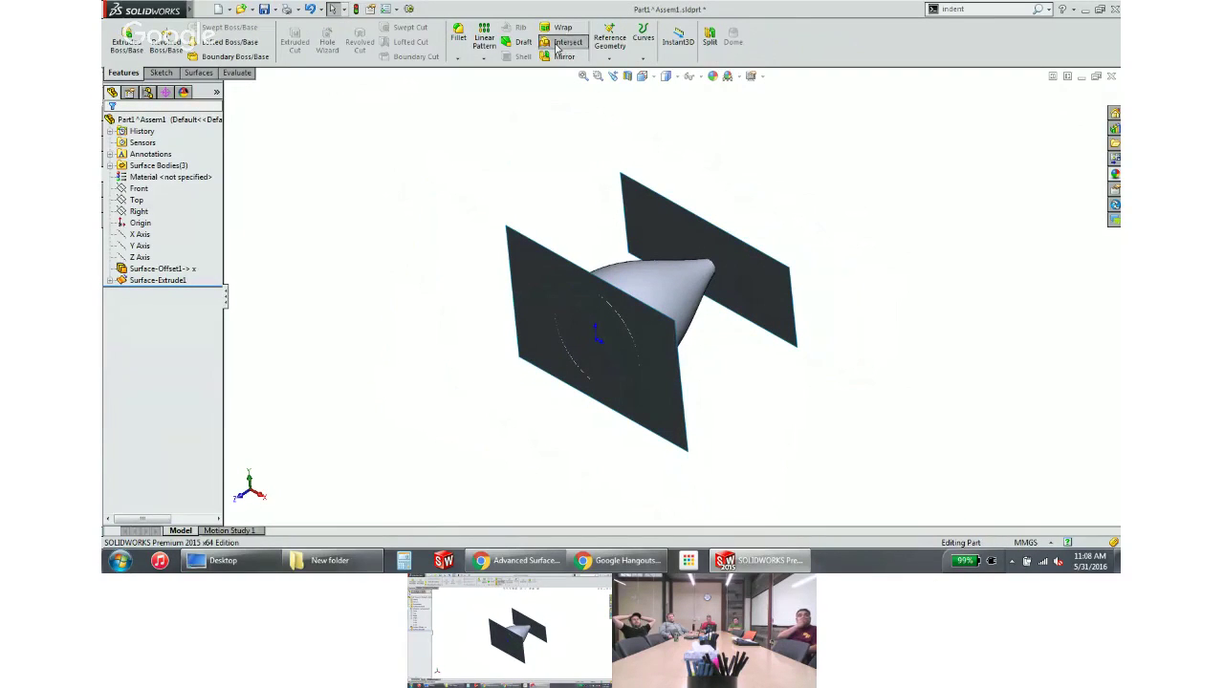
{"action": "left_click", "coordinate": [566, 42]}
{"action": "left_click", "coordinate": [536, 293]}
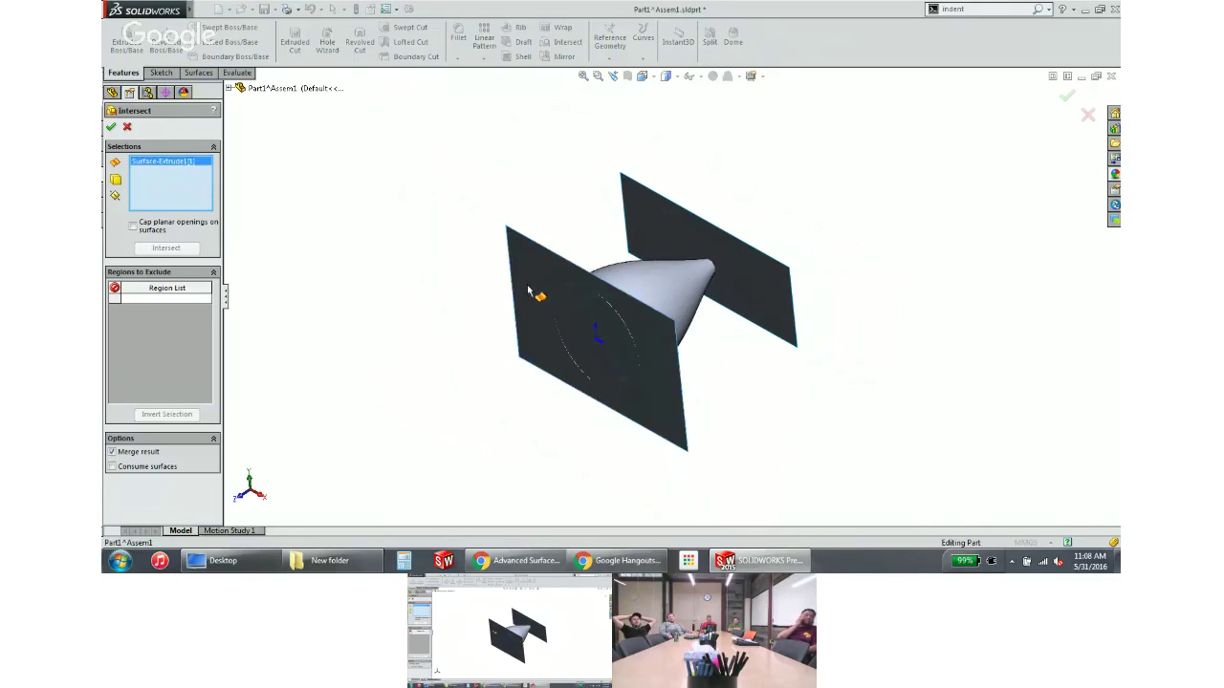
{"action": "left_click", "coordinate": [645, 296]}
{"action": "left_click", "coordinate": [681, 247]}
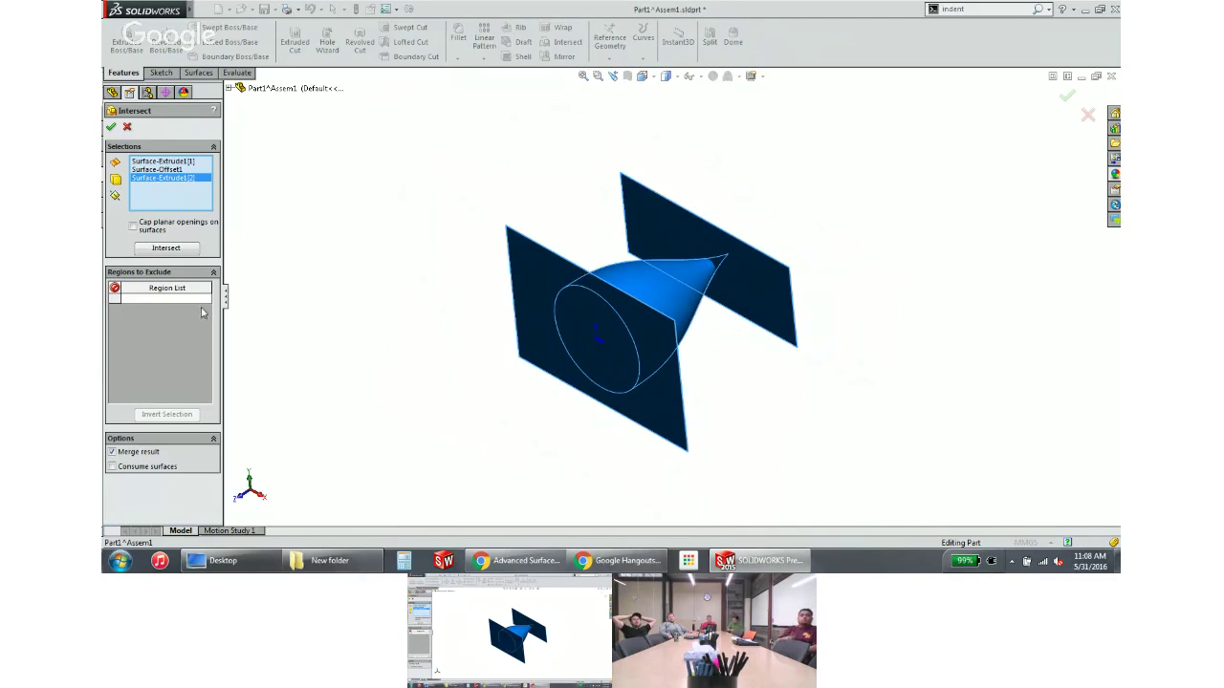
{"action": "left_click", "coordinate": [168, 248]}
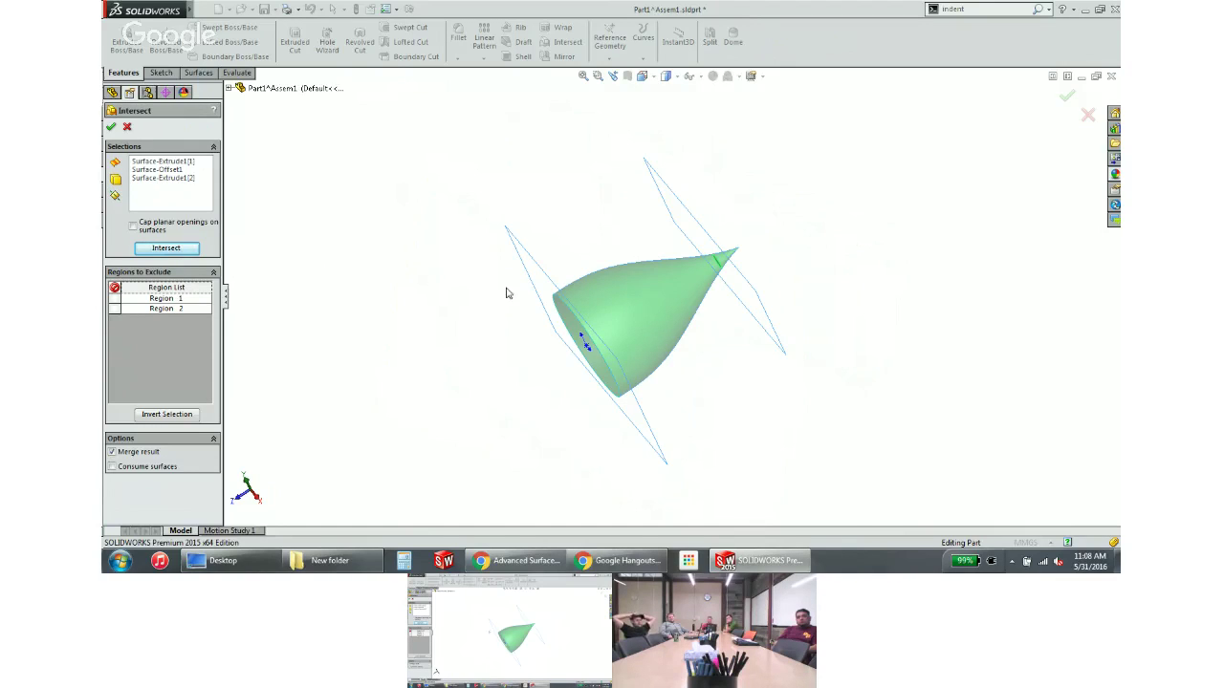
{"action": "left_click", "coordinate": [114, 300]}
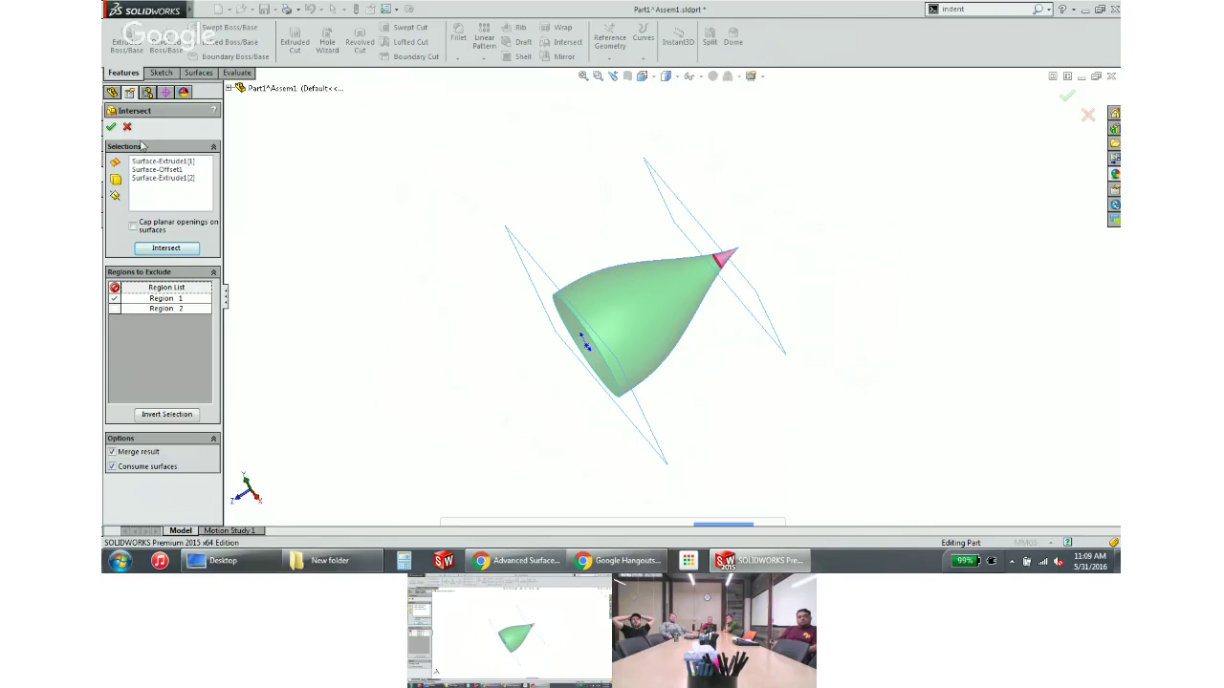
{"action": "left_click", "coordinate": [111, 127]}
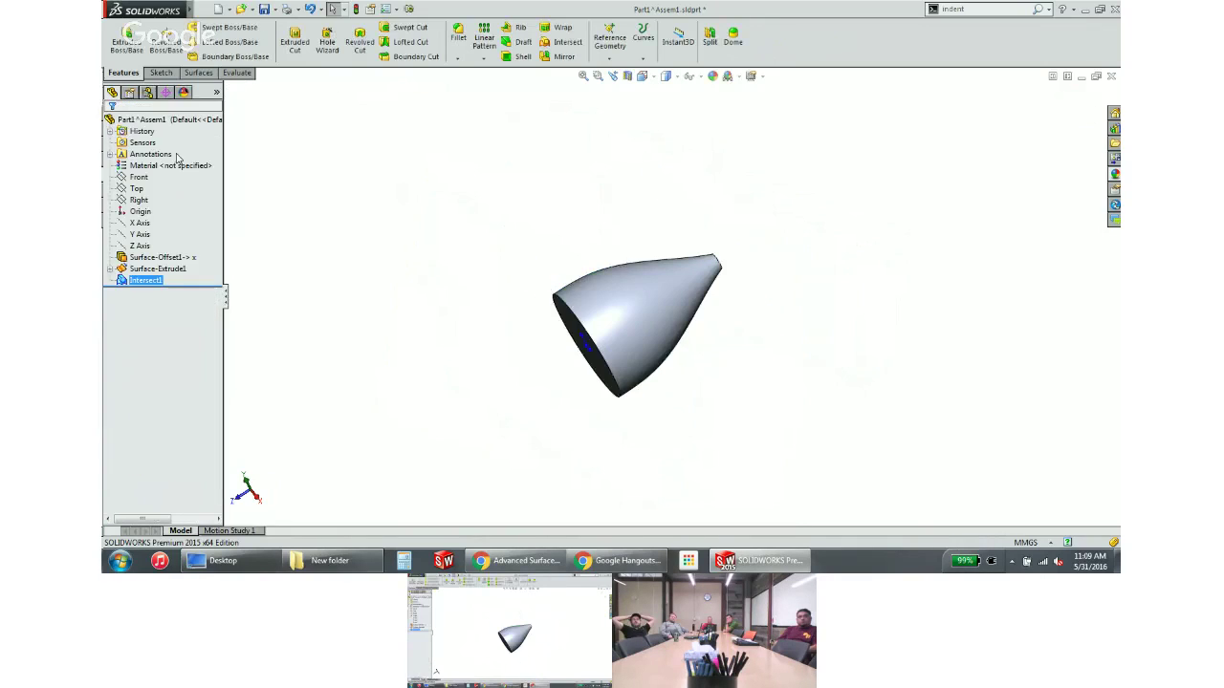
{"action": "left_click", "coordinate": [508, 282]}
{"action": "middle_click_drag", "start_coordinate": [507, 332], "coordinate": [556, 260]}
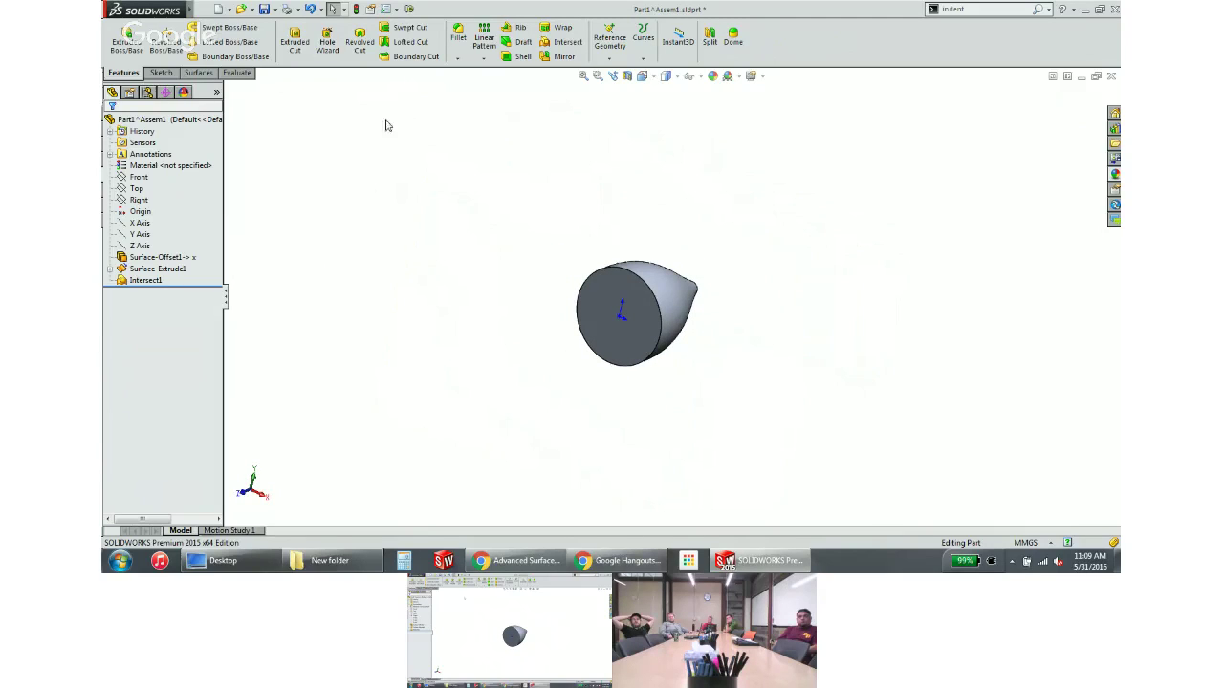
Close the in-context part with its changes saved and rebuild the assembly
{"action": "left_click", "coordinate": [1112, 78]}
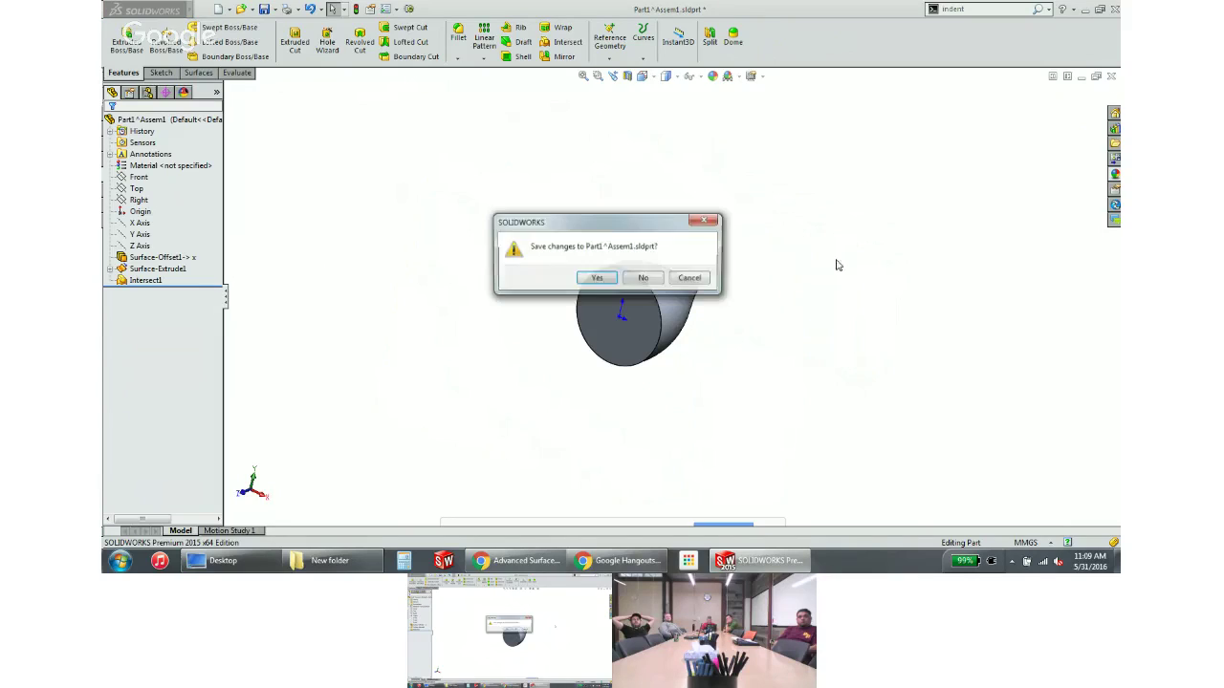
{"action": "left_click", "coordinate": [608, 281]}
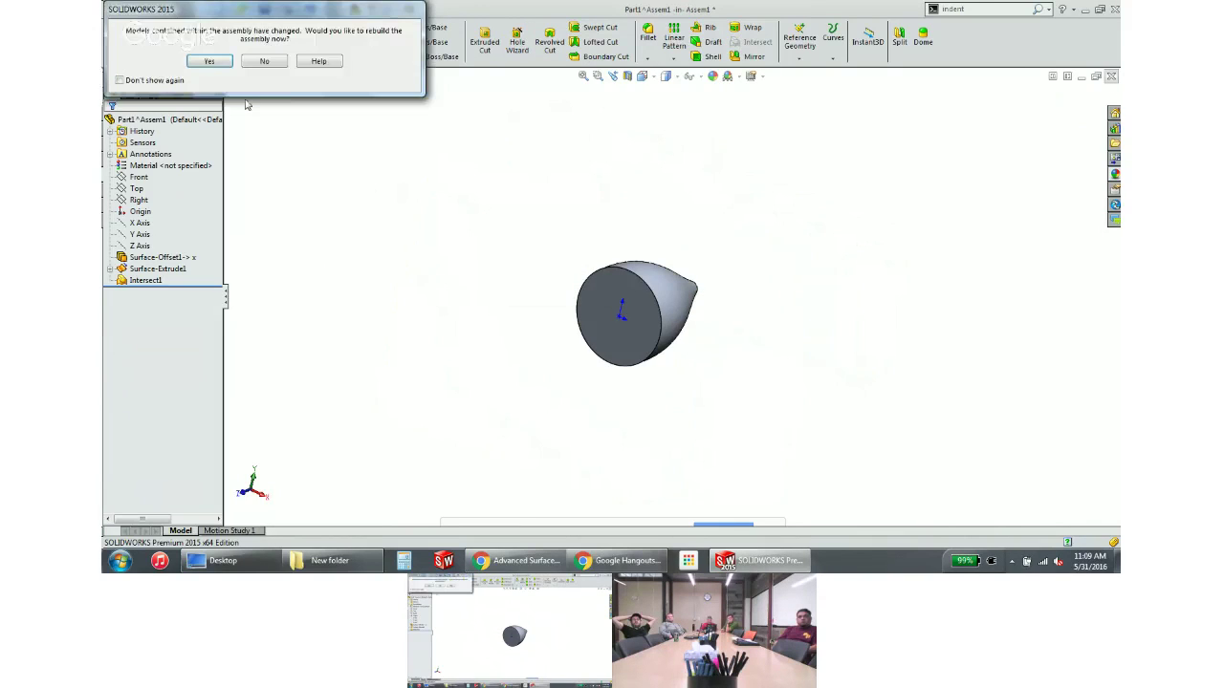
{"action": "left_click", "coordinate": [202, 59]}
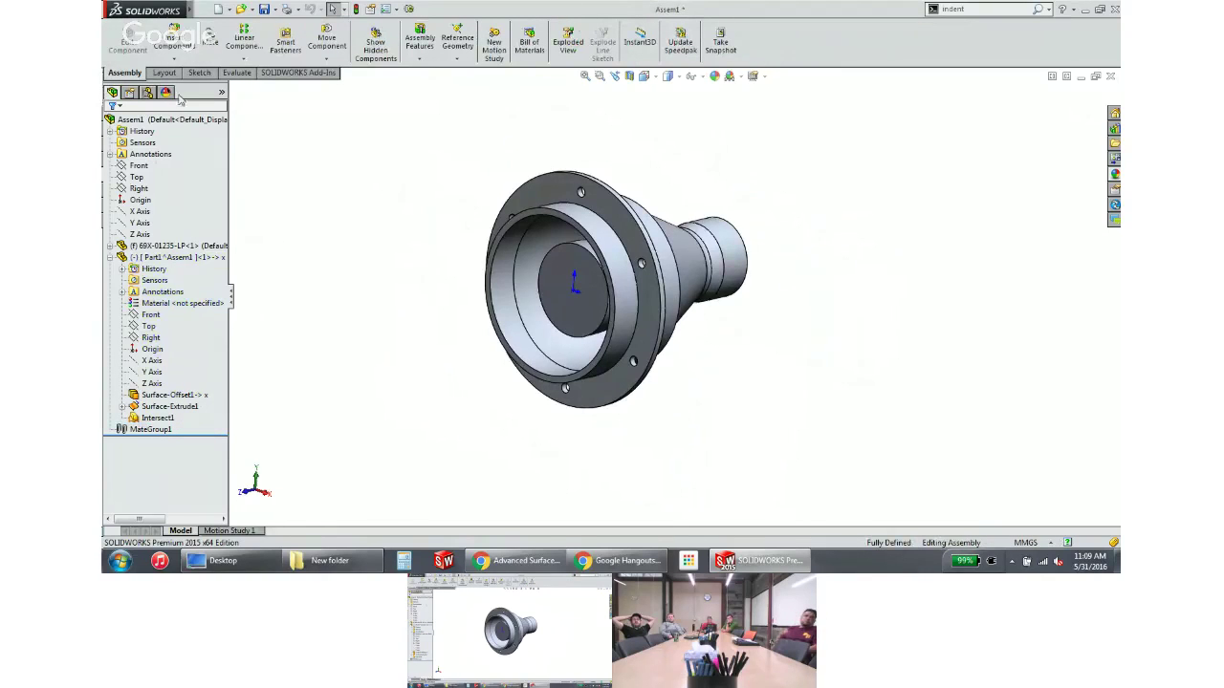
Insert a new in-context part on the assembly's Front plane and exit its automatic sketch
{"action": "left_click", "coordinate": [184, 59]}
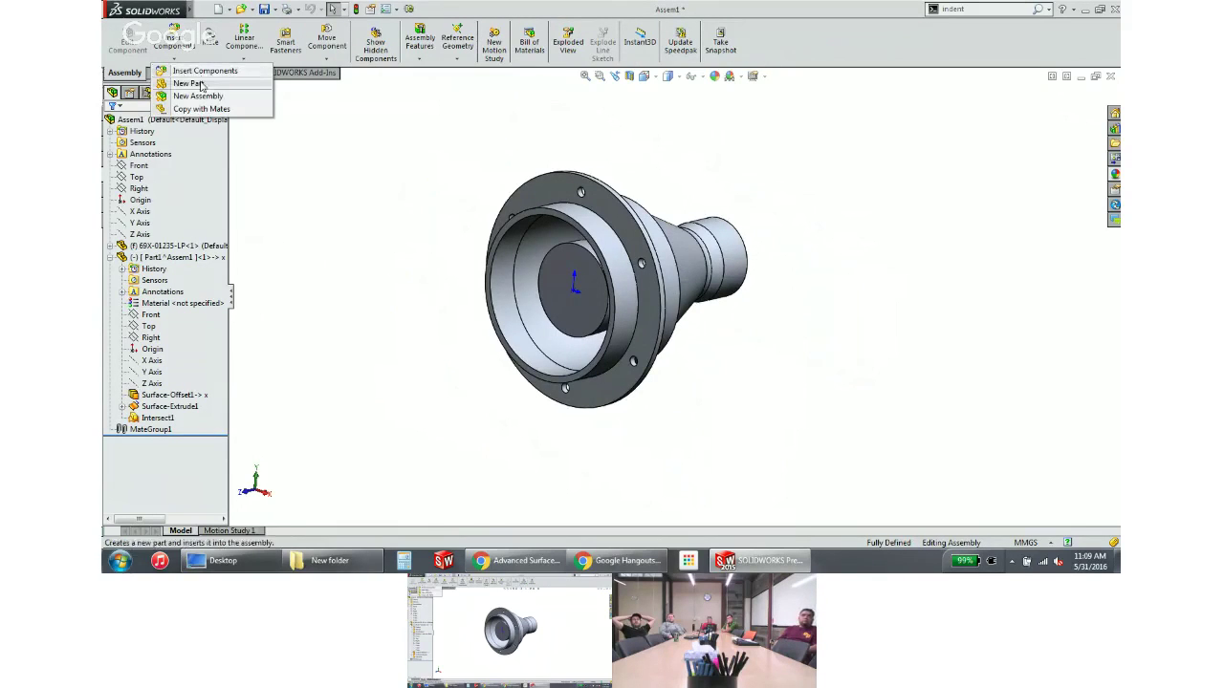
{"action": "left_click", "coordinate": [196, 80]}
{"action": "double_click", "coordinate": [218, 145]}
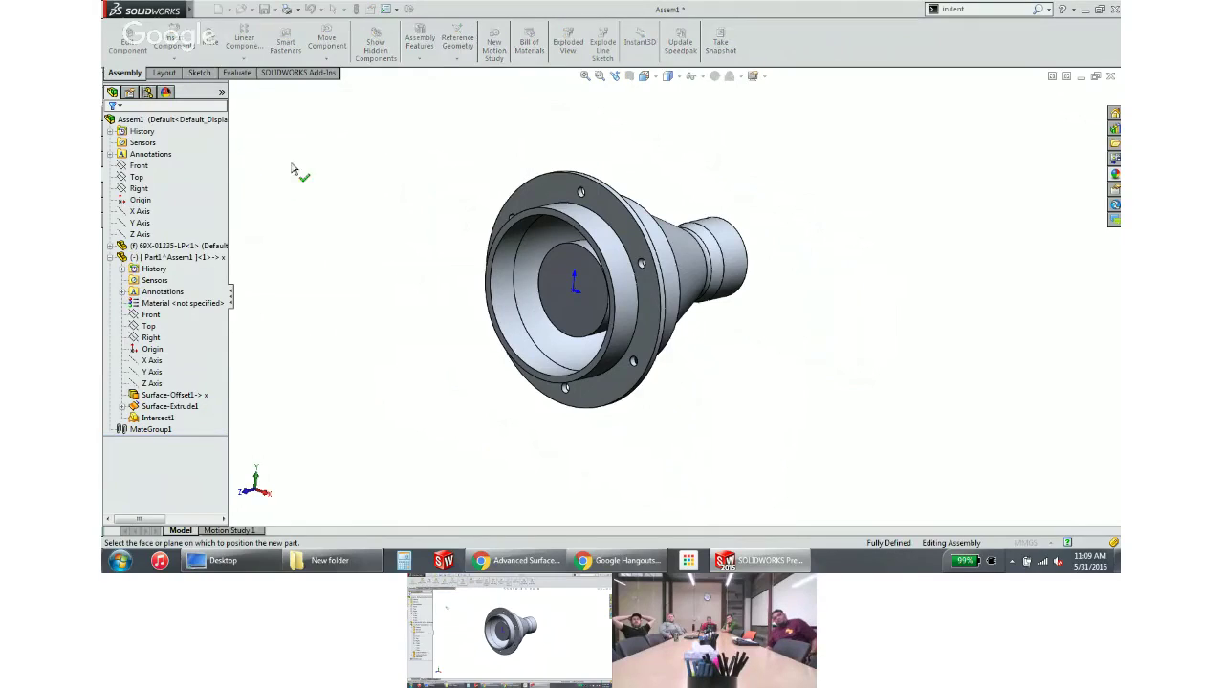
{"action": "left_click", "coordinate": [139, 166]}
{"action": "left_click", "coordinate": [1062, 96]}
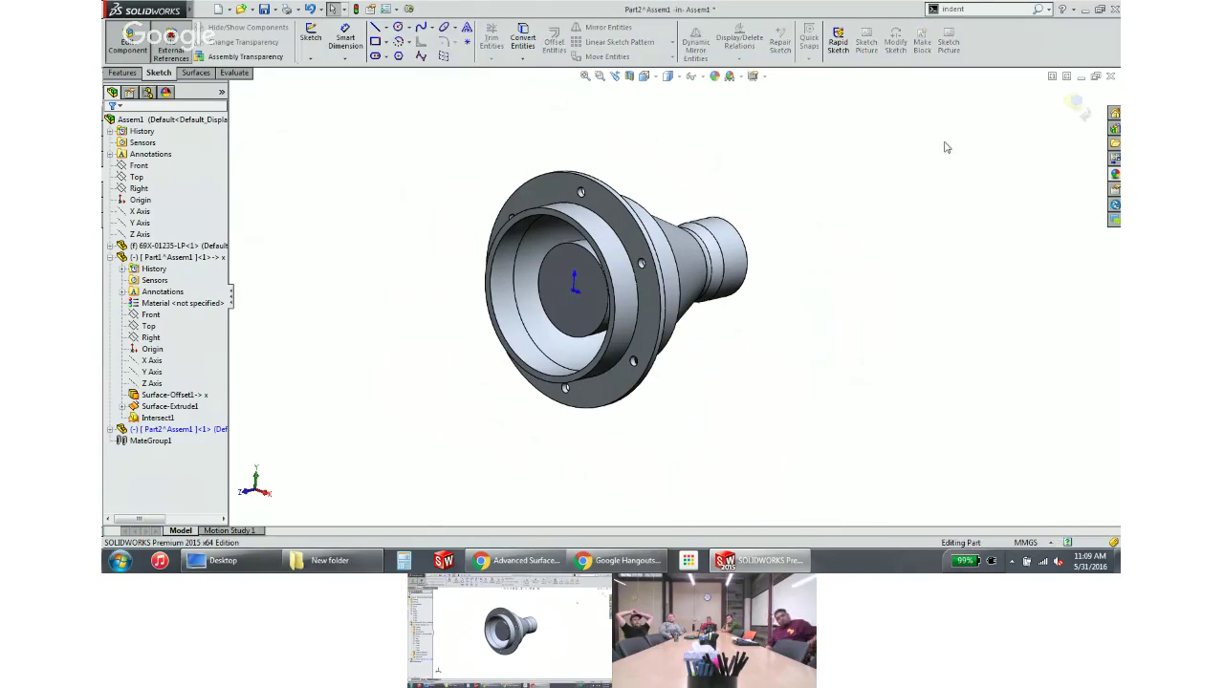
Offset the housing's inner conical face by 25 mm as a surface in the new part
{"action": "left_click", "coordinate": [197, 73]}
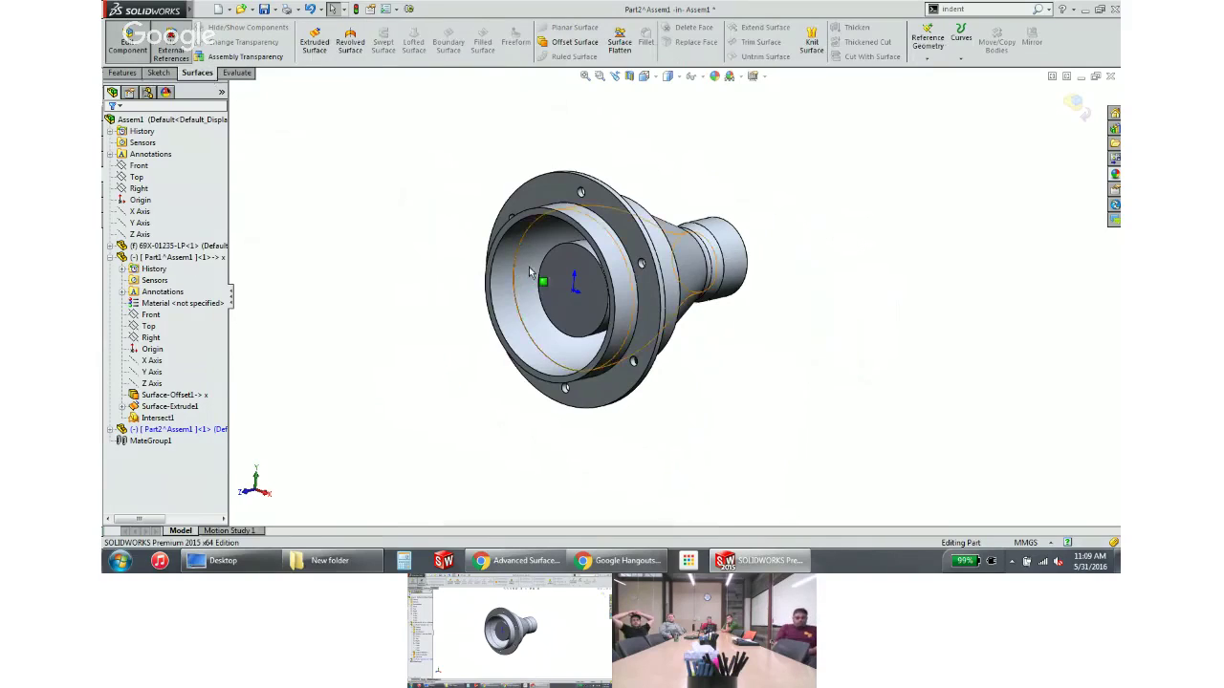
{"action": "left_click", "coordinate": [529, 266]}
{"action": "left_click", "coordinate": [573, 41]}
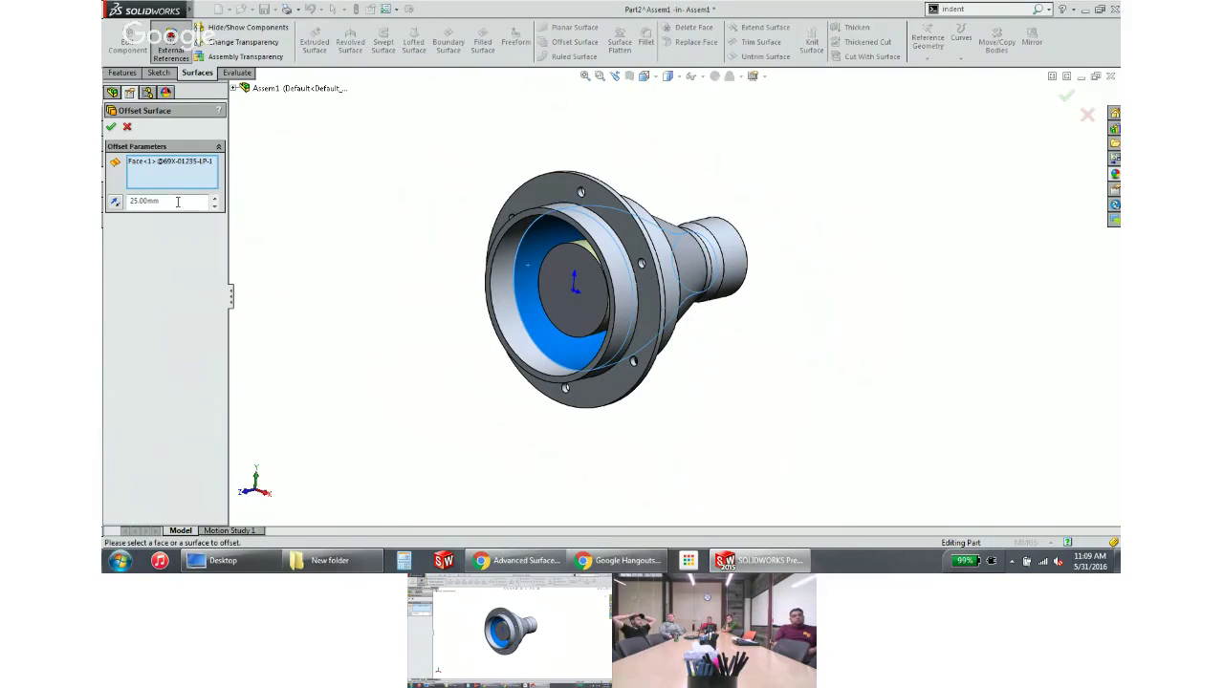
{"action": "left_click", "coordinate": [111, 126]}
{"action": "left_click", "coordinate": [689, 287]}
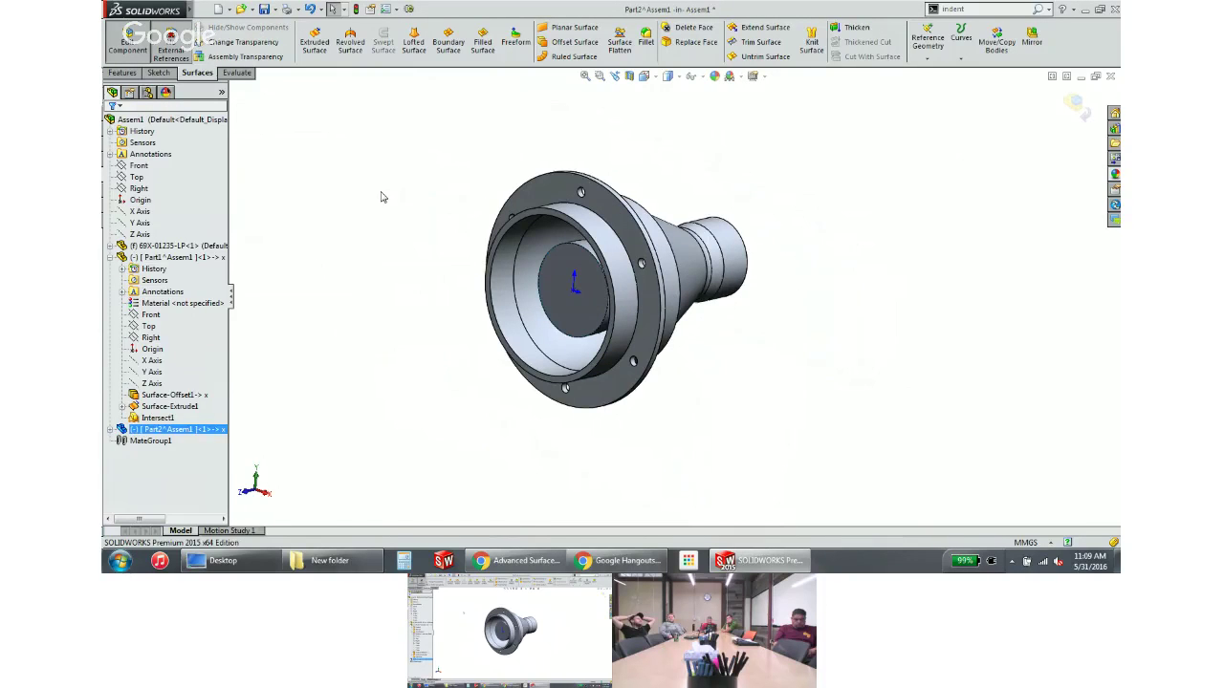
Open the second in-context part in its own window and cap the cone's open circular edge with a planar surface
{"action": "left_click", "coordinate": [153, 432]}
{"action": "left_click", "coordinate": [222, 398]}
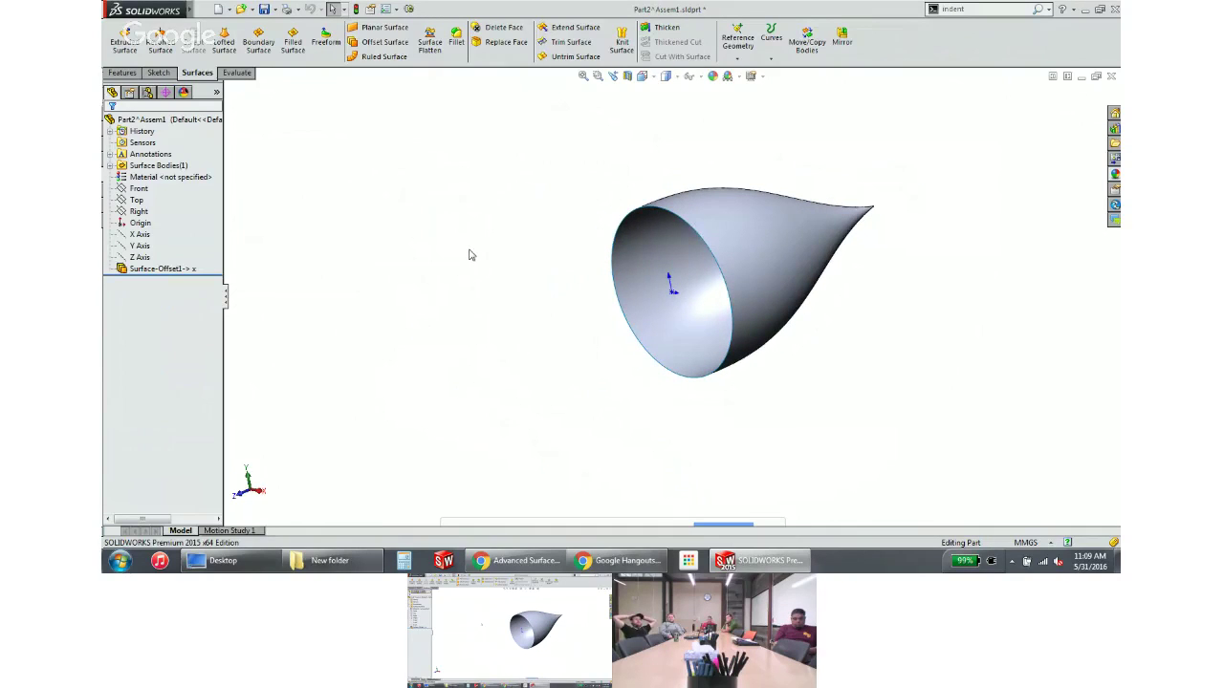
{"action": "left_click", "coordinate": [649, 212]}
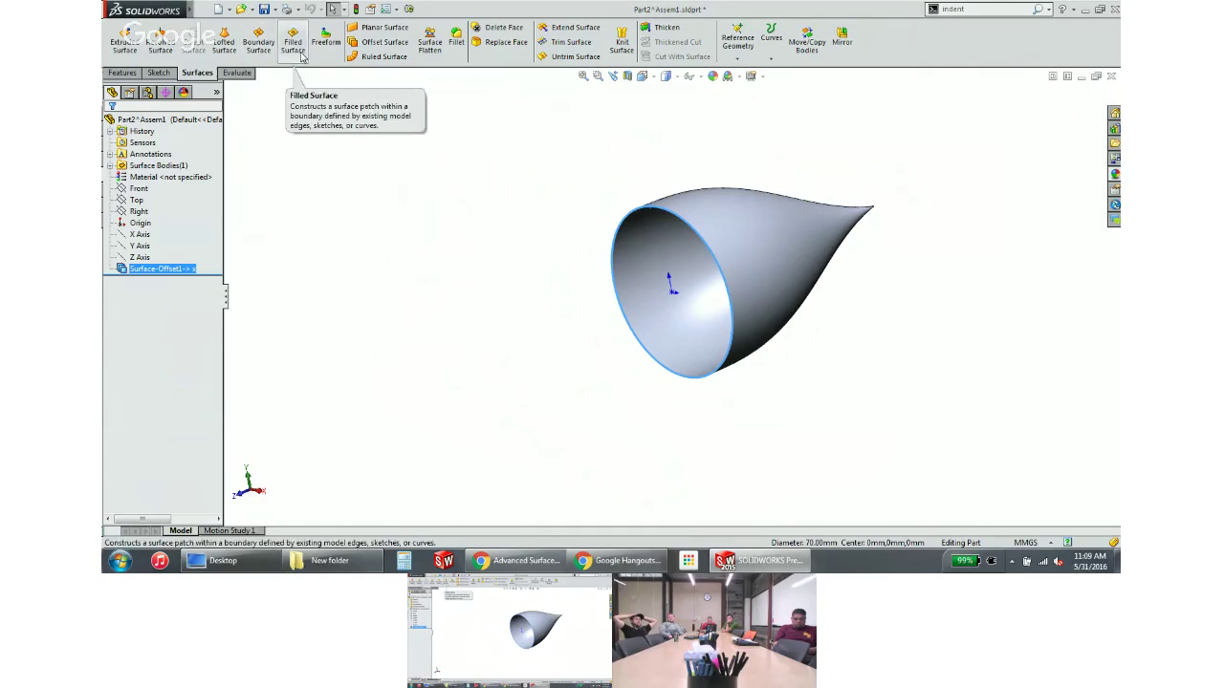
{"action": "left_click", "coordinate": [383, 27]}
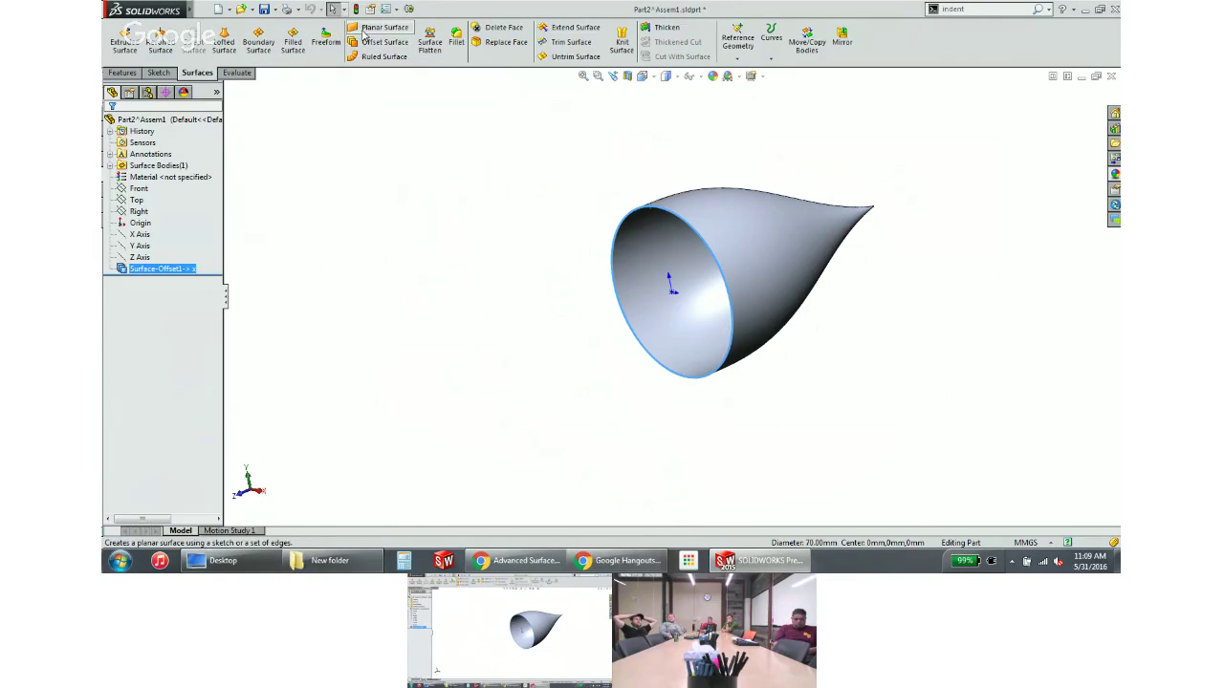
{"action": "left_click", "coordinate": [111, 127]}
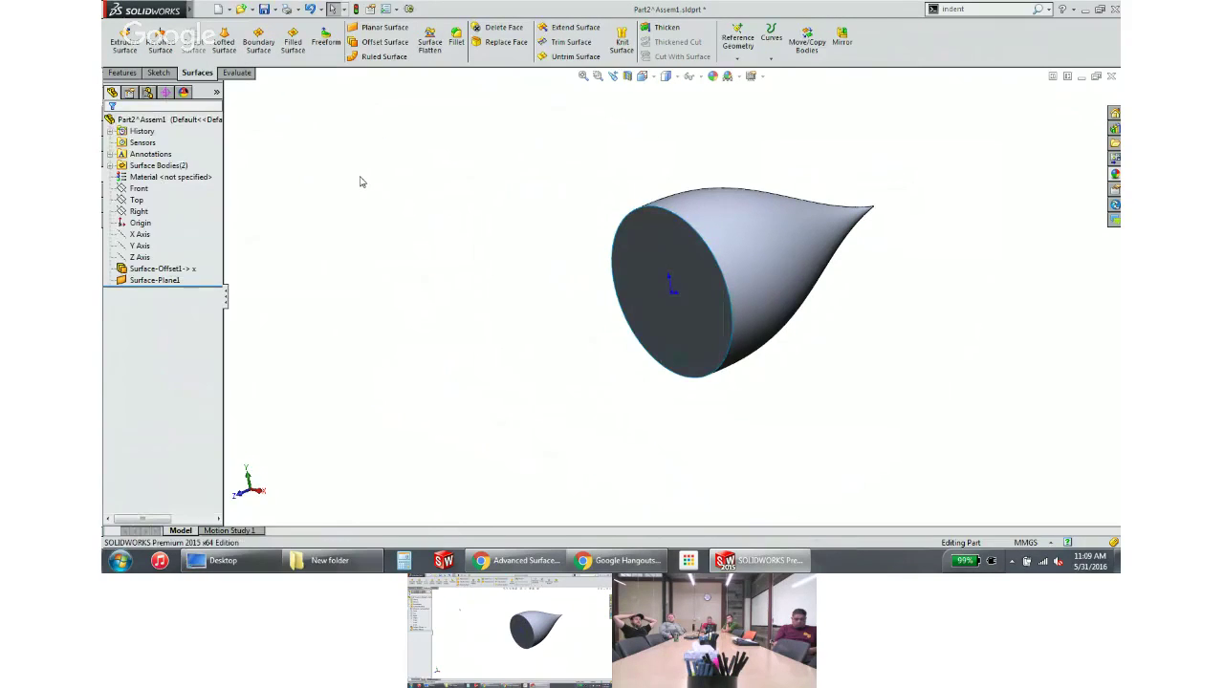
Knit the offset and planar surfaces into a solid and expand the solid bodies list to check it
{"action": "left_click", "coordinate": [622, 42]}
{"action": "left_click", "coordinate": [765, 259]}
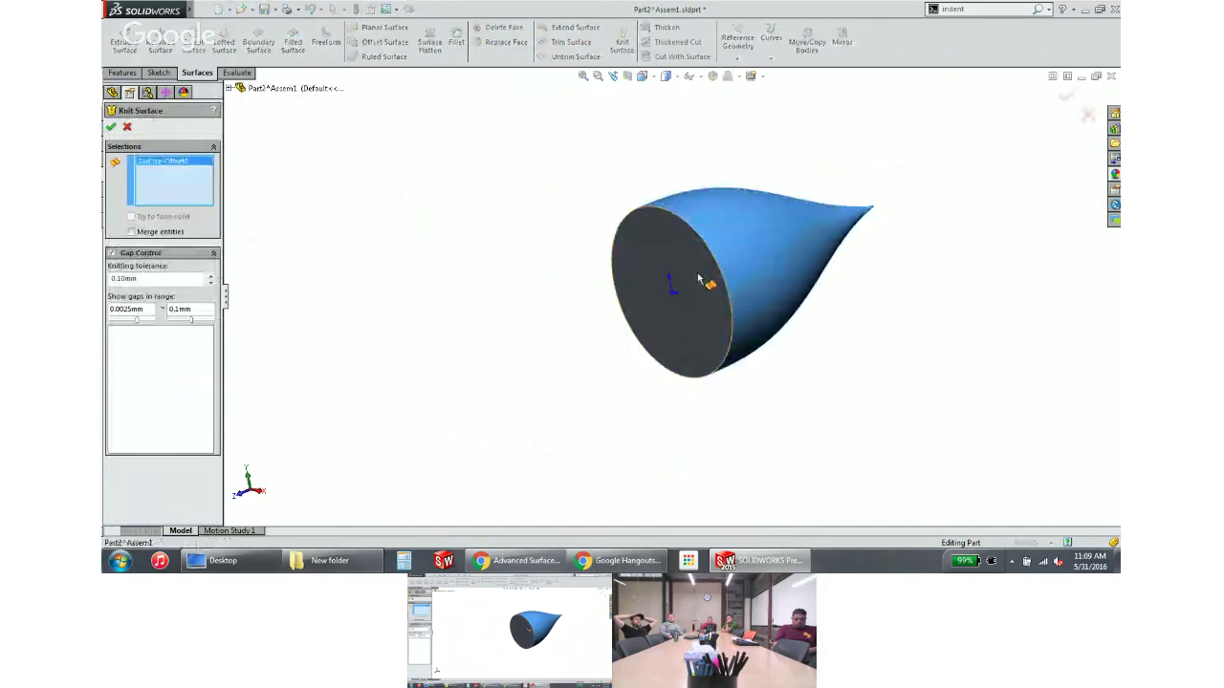
{"action": "left_click", "coordinate": [703, 279]}
{"action": "left_click", "coordinate": [167, 238]}
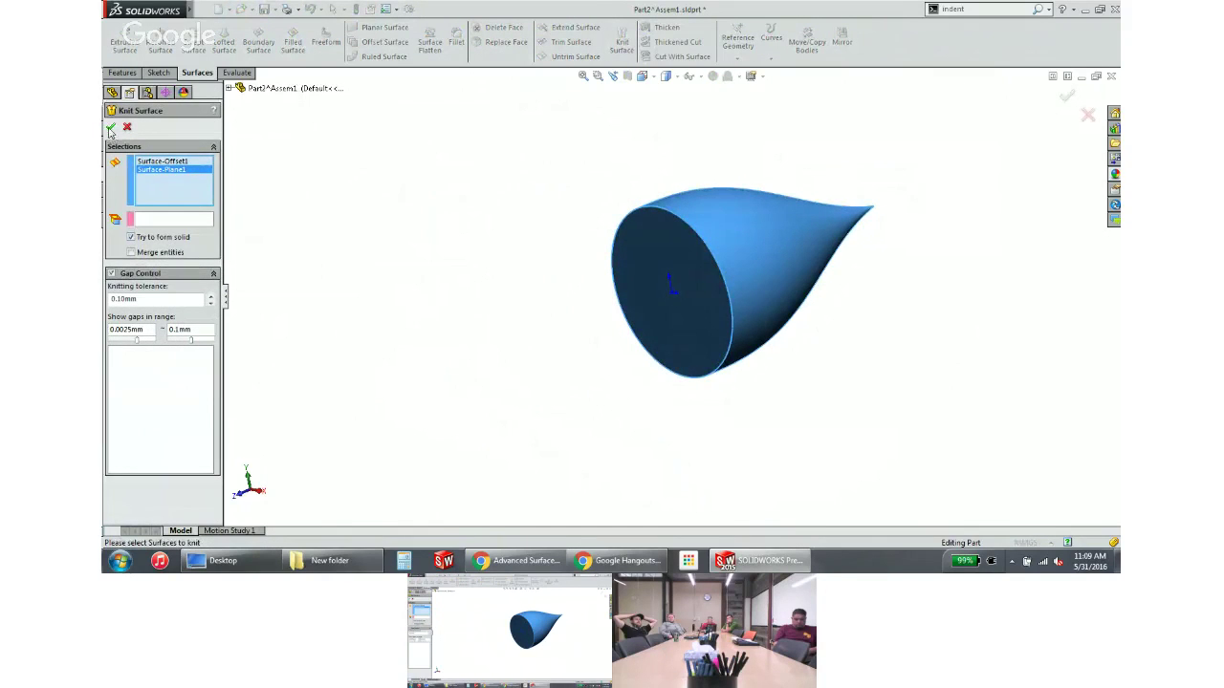
{"action": "left_click", "coordinate": [111, 127]}
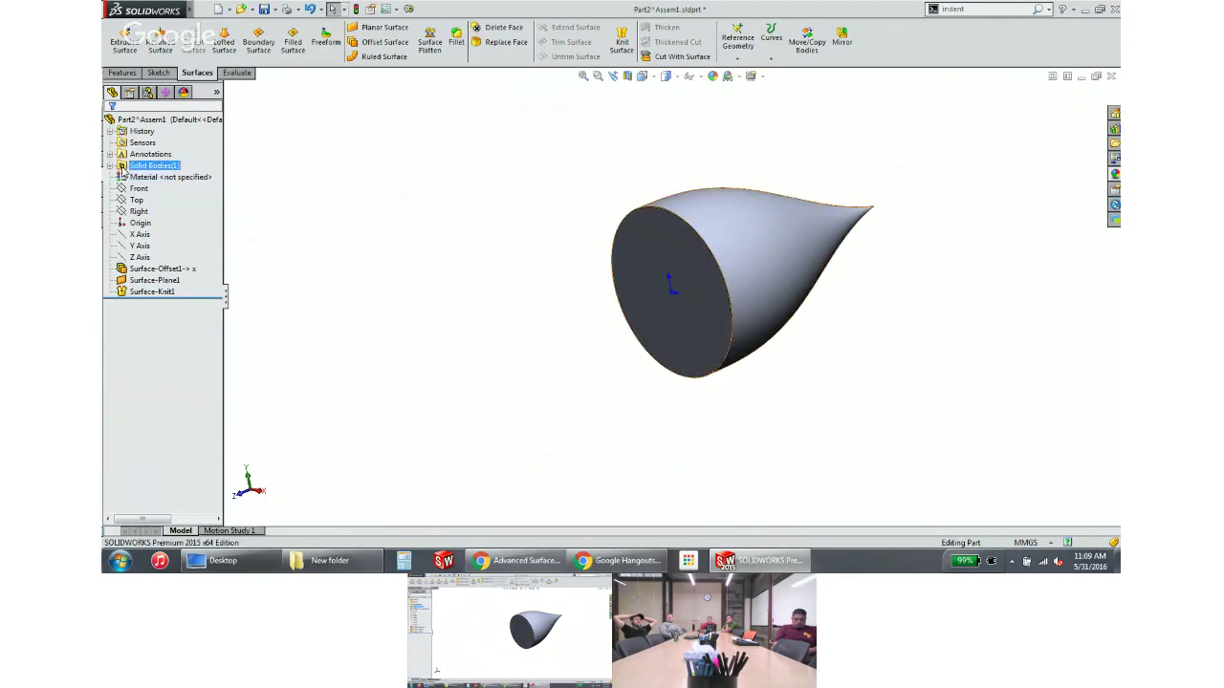
{"action": "left_click", "coordinate": [111, 166]}
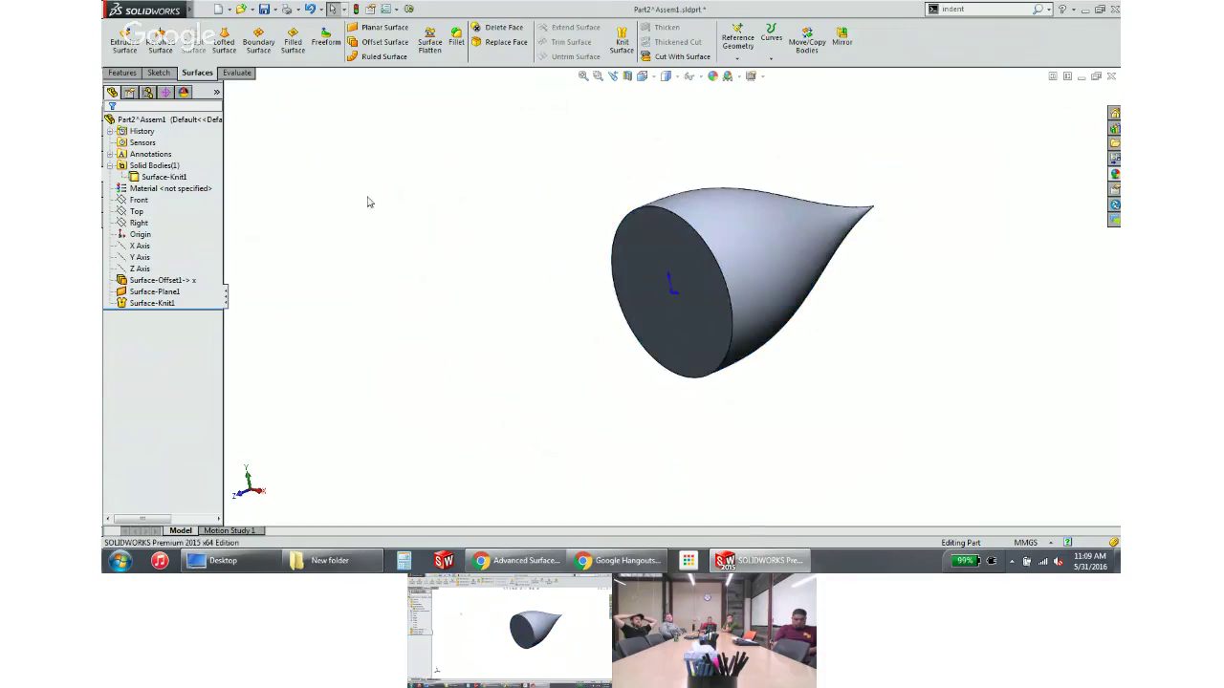
Add a 50 mm elliptical dome to the flat circular face of the solid cone
{"action": "left_click", "coordinate": [622, 264]}
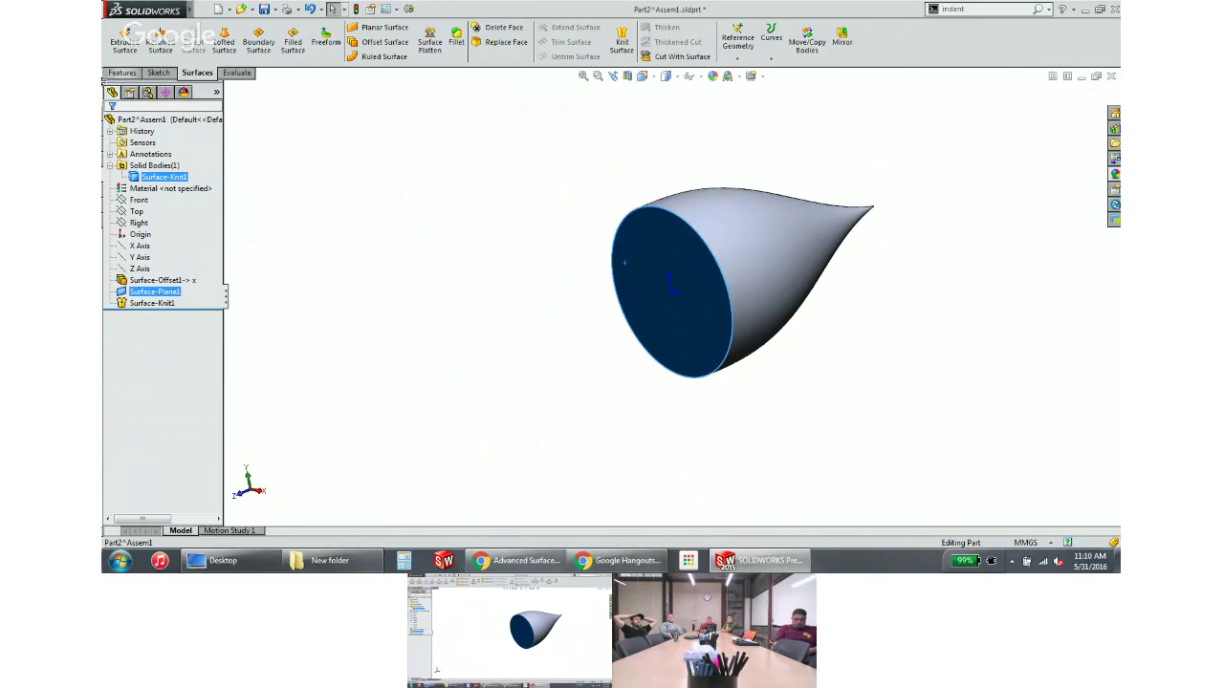
{"action": "left_click", "coordinate": [119, 73]}
{"action": "left_click", "coordinate": [732, 40]}
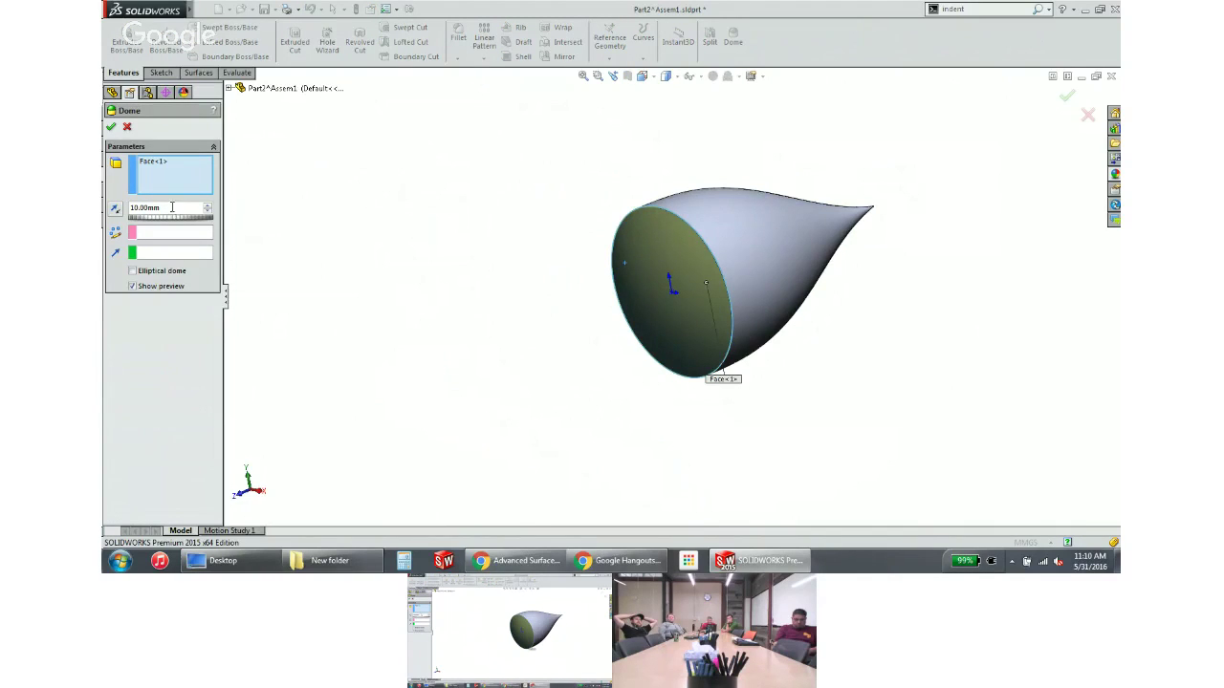
{"action": "left_click", "coordinate": [158, 271]}
{"action": "double_click", "coordinate": [166, 209]}
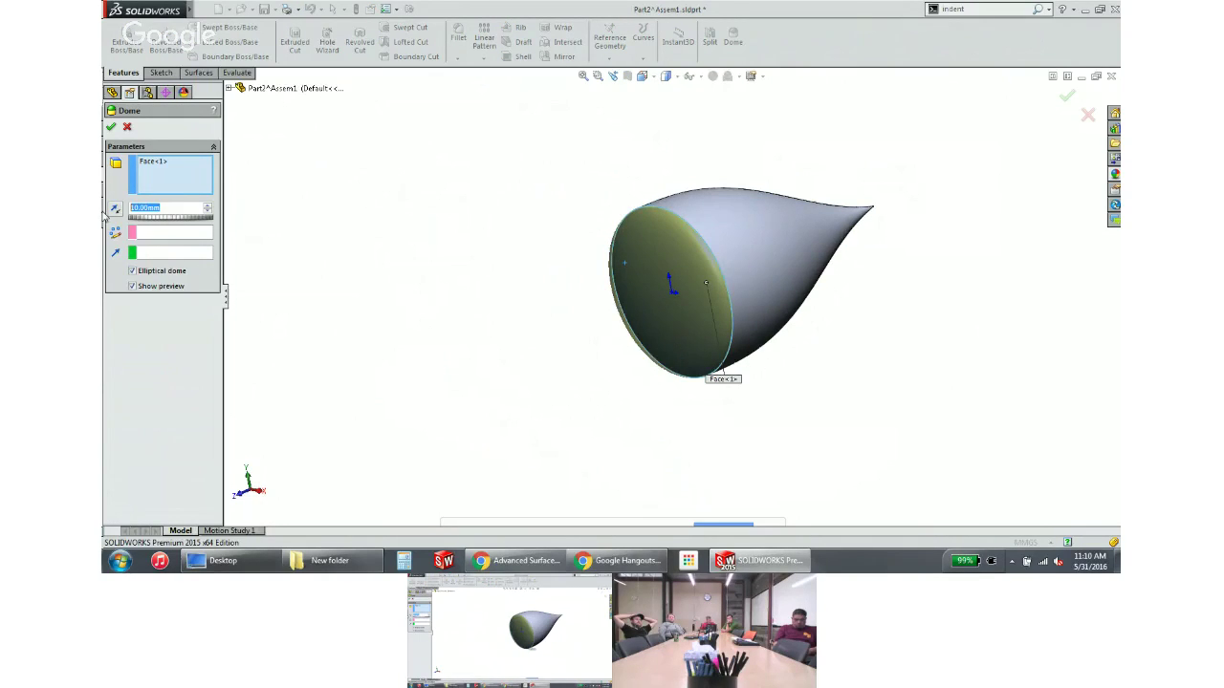
{"action": "type", "text": "2"}
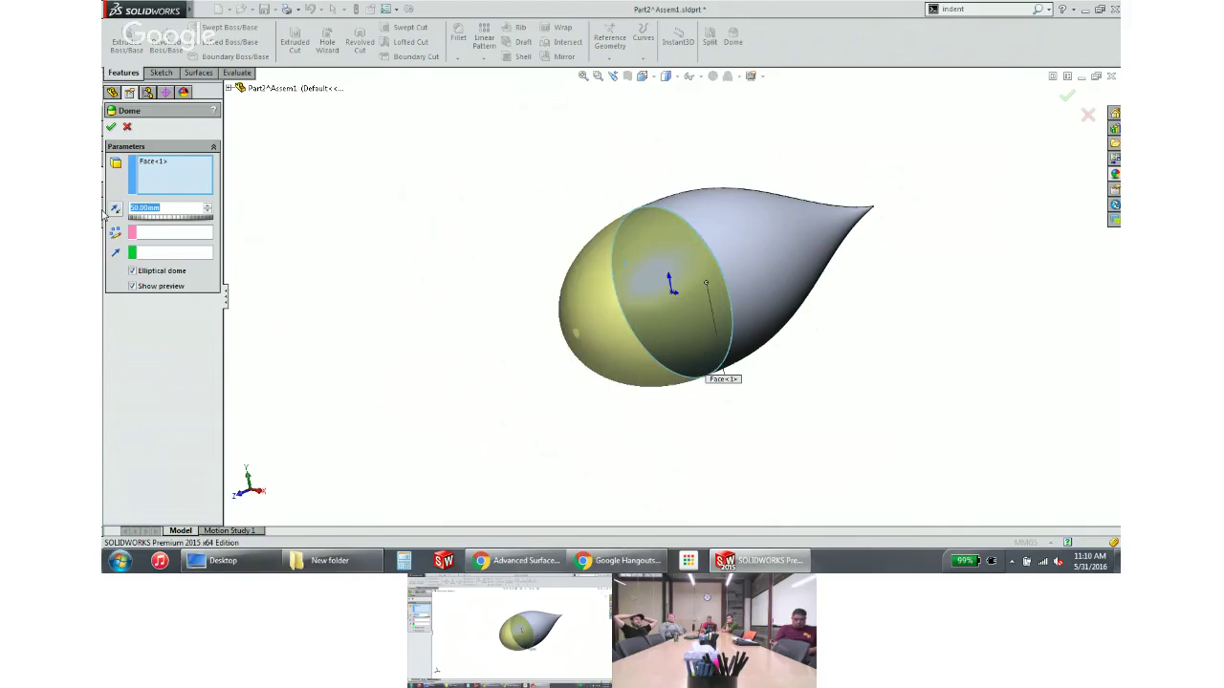
{"action": "key", "text": "Return"}
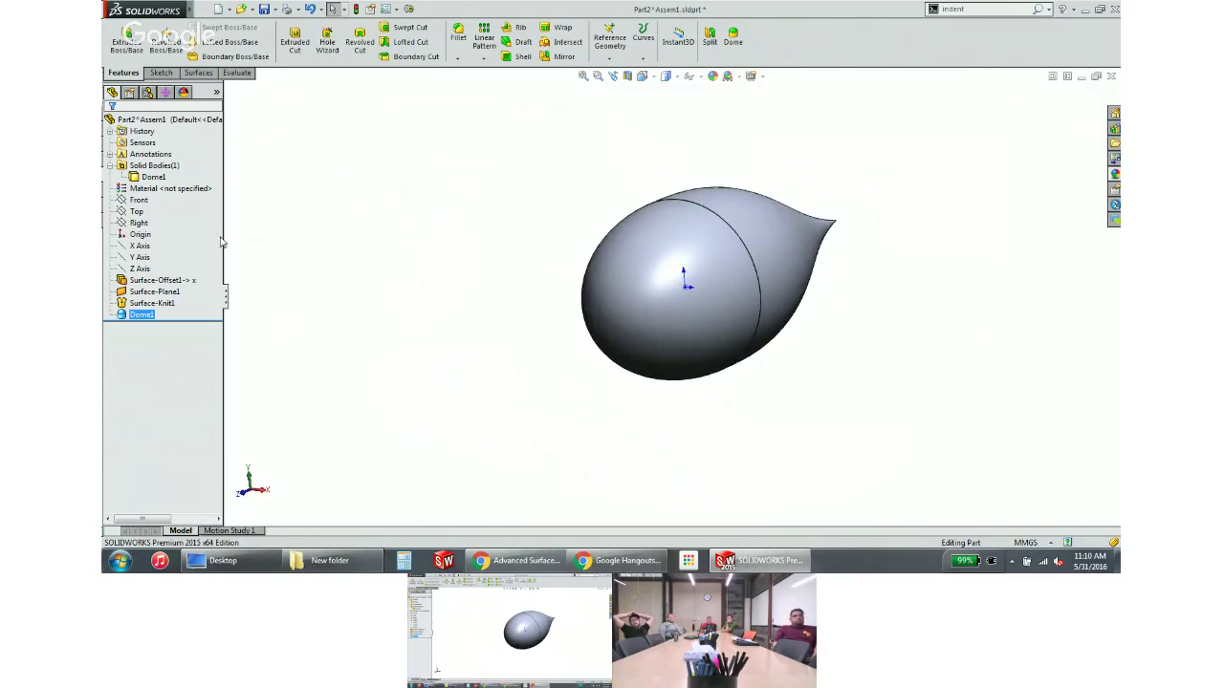
Cut the solid with the Front plane, removing the tapered cone side and keeping the dome
{"action": "left_click", "coordinate": [138, 200]}
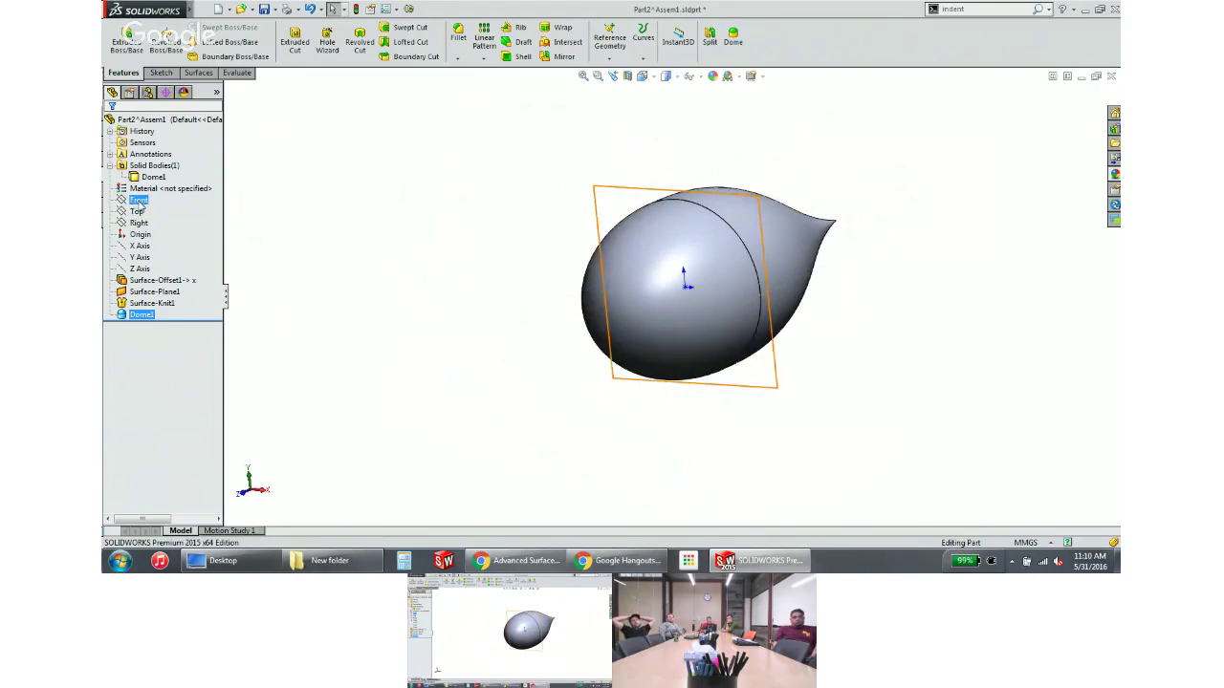
{"action": "left_click", "coordinate": [139, 201]}
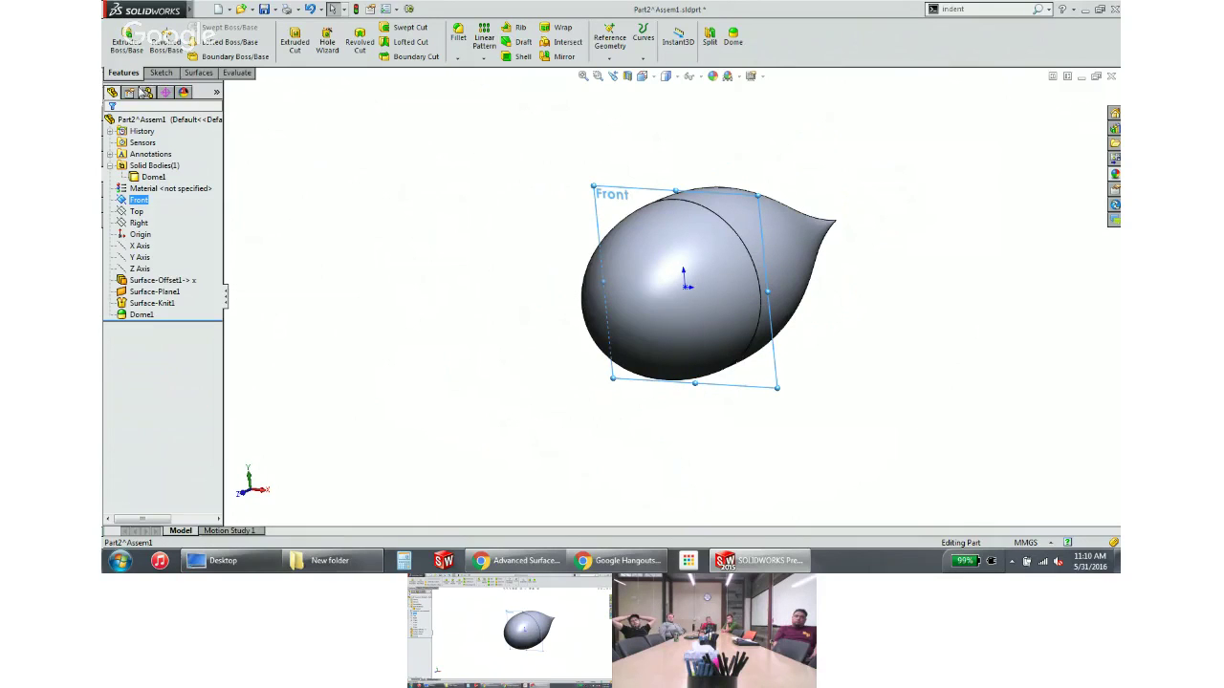
{"action": "left_click", "coordinate": [197, 73]}
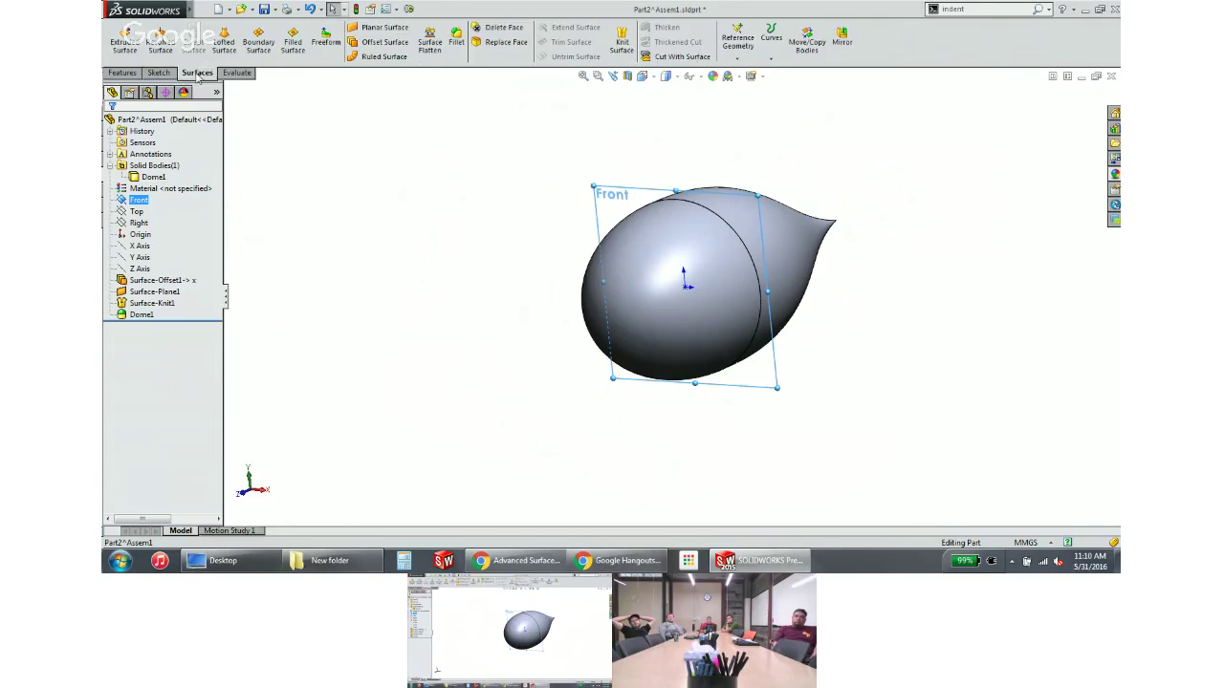
{"action": "left_click", "coordinate": [682, 56]}
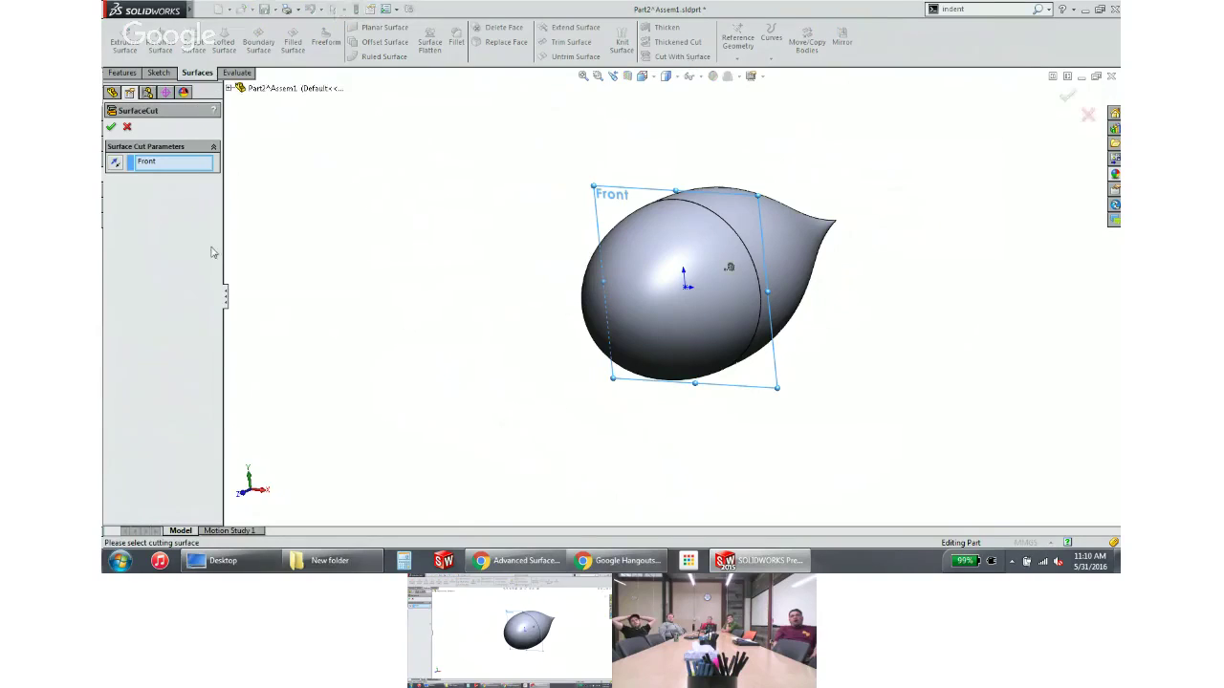
{"action": "key", "text": "Return"}
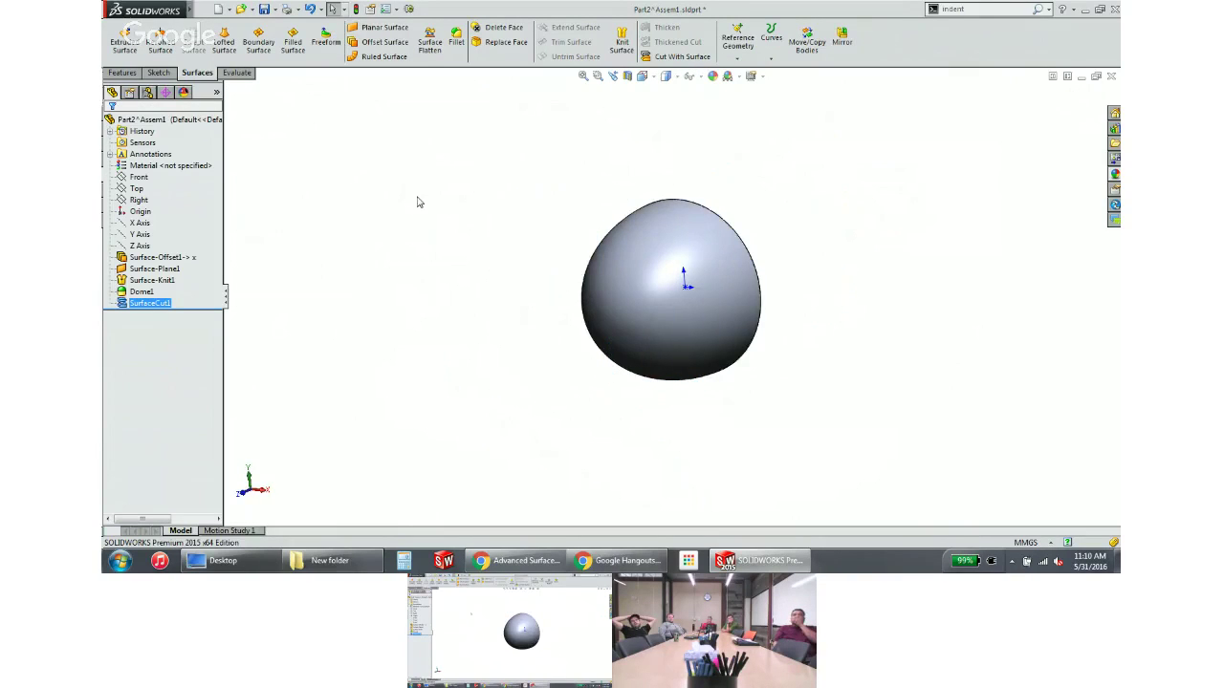
{"action": "middle_click_drag", "start_coordinate": [418, 200], "coordinate": [415, 279]}
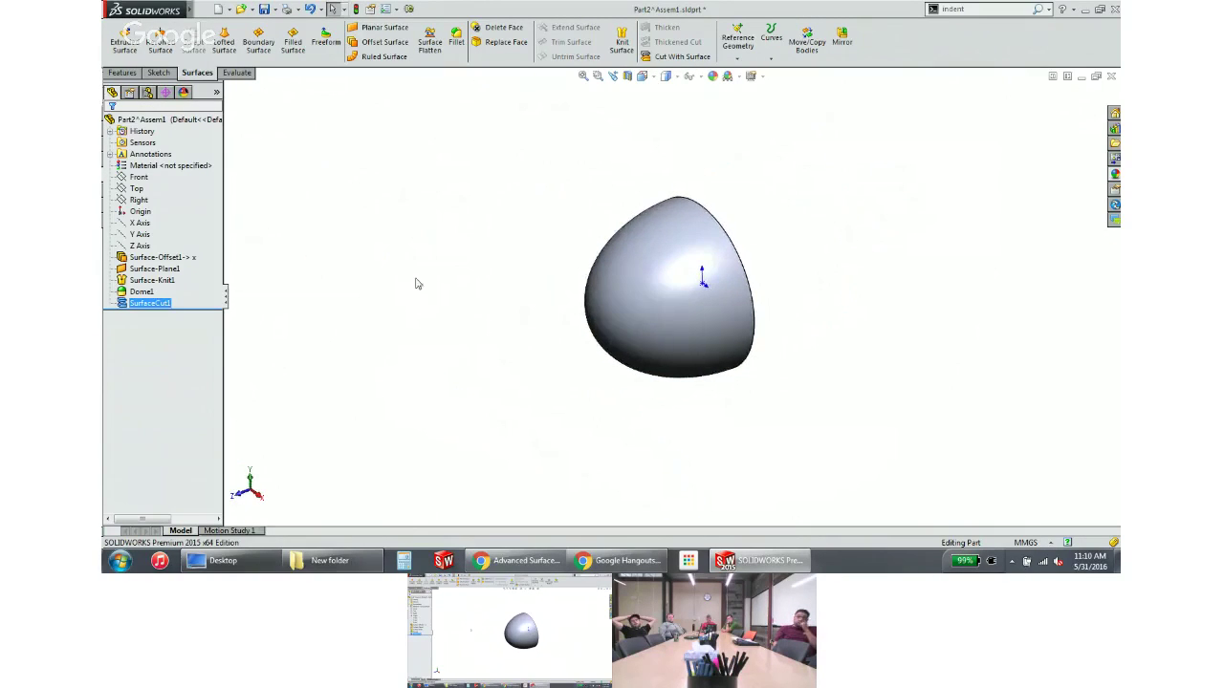
Save the domed part, return to the Assem1 assembly and finish editing the part in context
{"action": "left_click", "coordinate": [417, 281]}
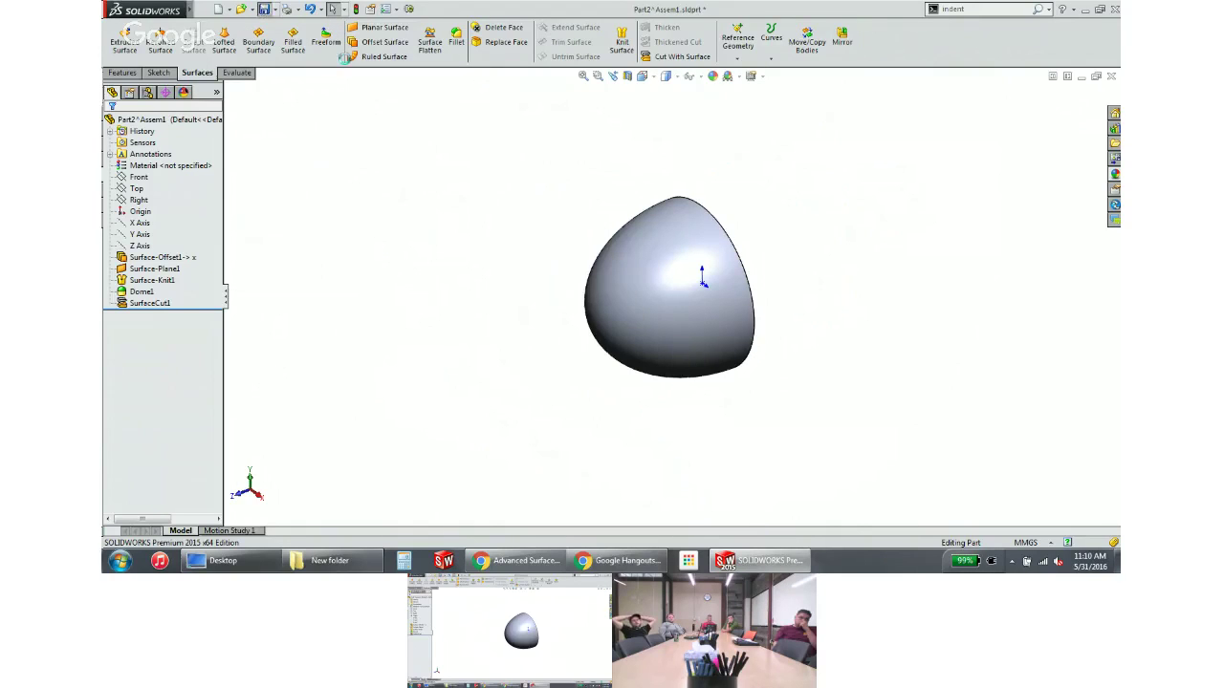
{"action": "left_click", "coordinate": [264, 8]}
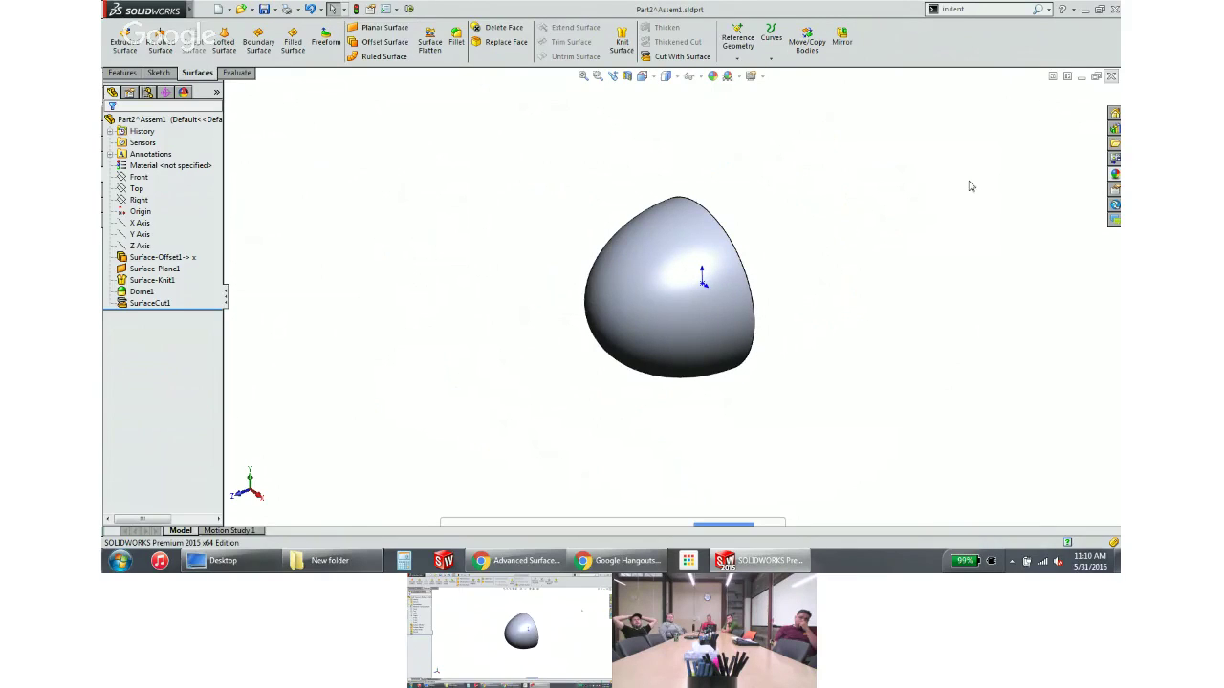
{"action": "key", "text": "ctrl+Tab"}
{"action": "key", "text": "Return"}
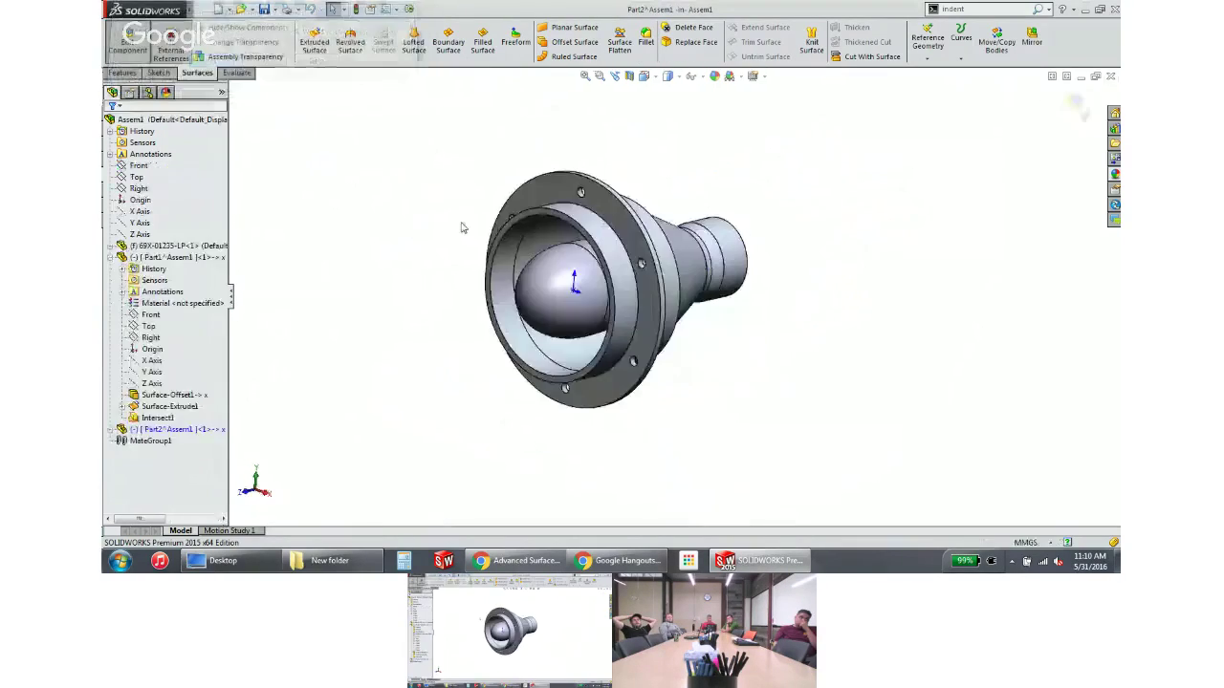
{"action": "left_click", "coordinate": [128, 43]}
{"action": "left_click", "coordinate": [148, 431]}
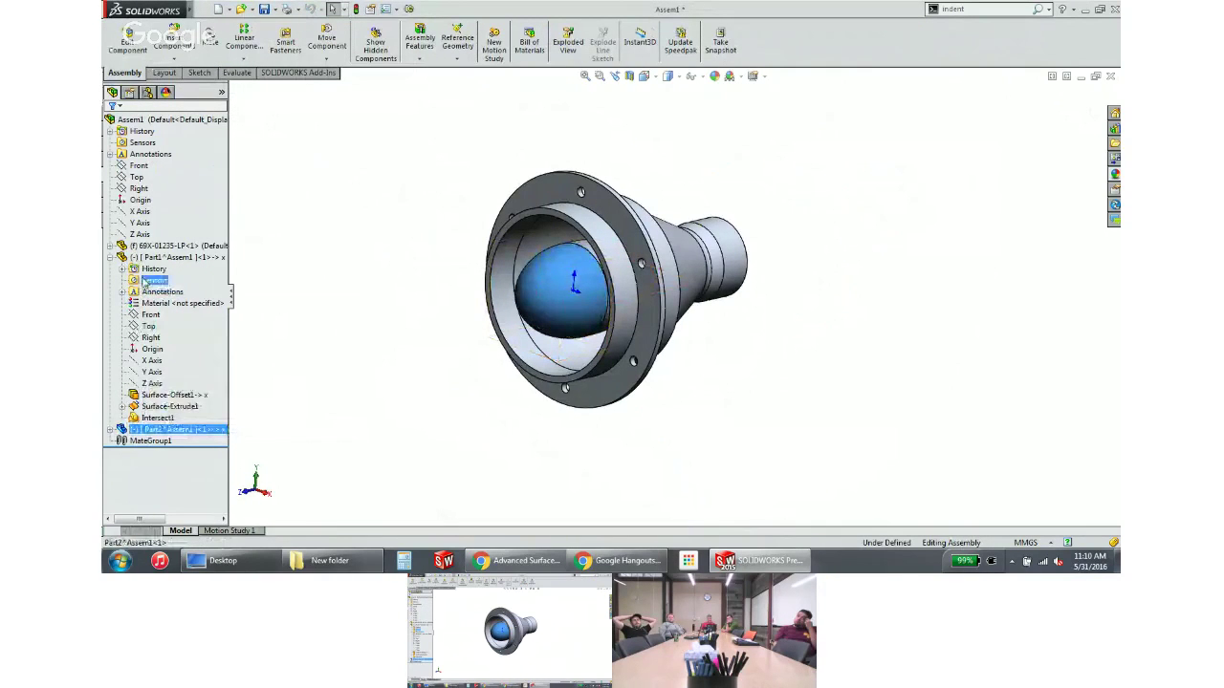
{"action": "left_click", "coordinate": [340, 229]}
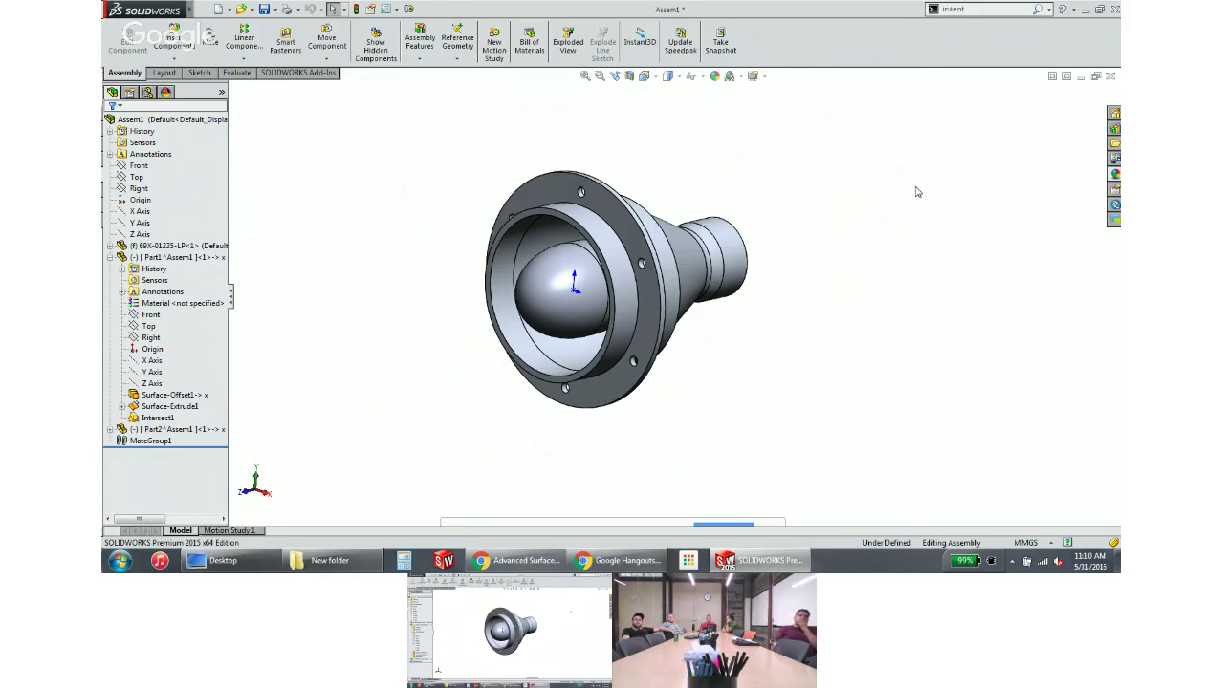
Close the Assem1 assembly without saving its modified documents, and close the 69X-01235-LP part
{"action": "left_click", "coordinate": [1110, 83]}
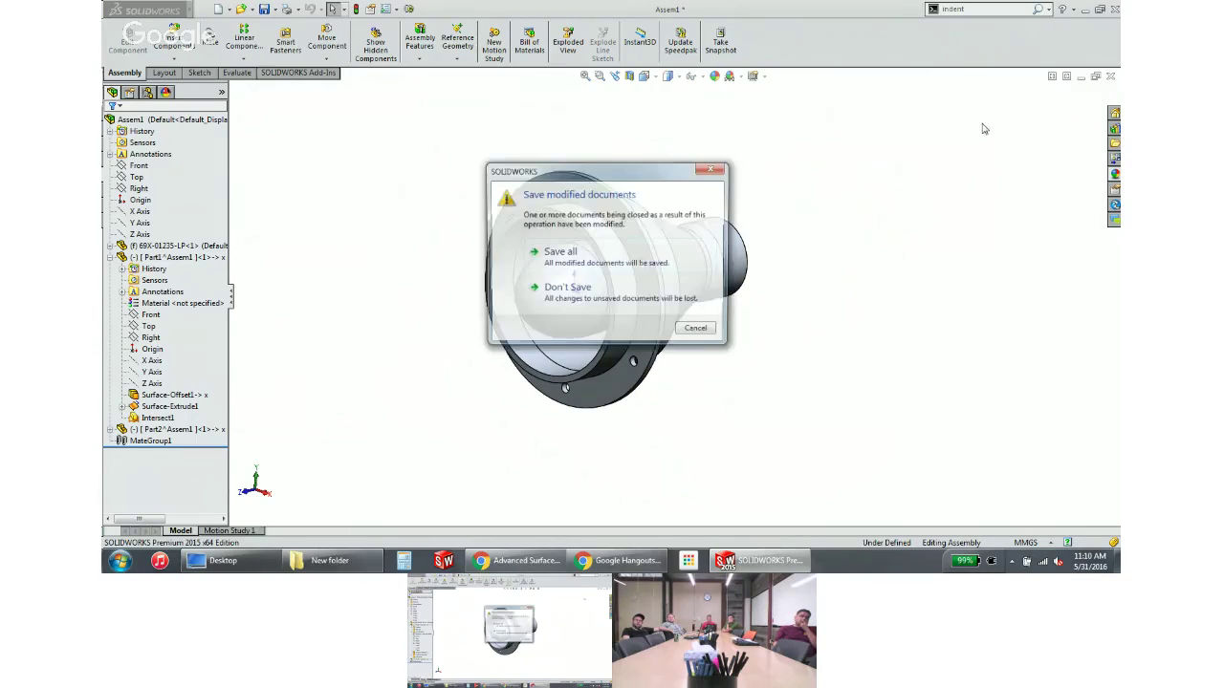
{"action": "left_click", "coordinate": [540, 283]}
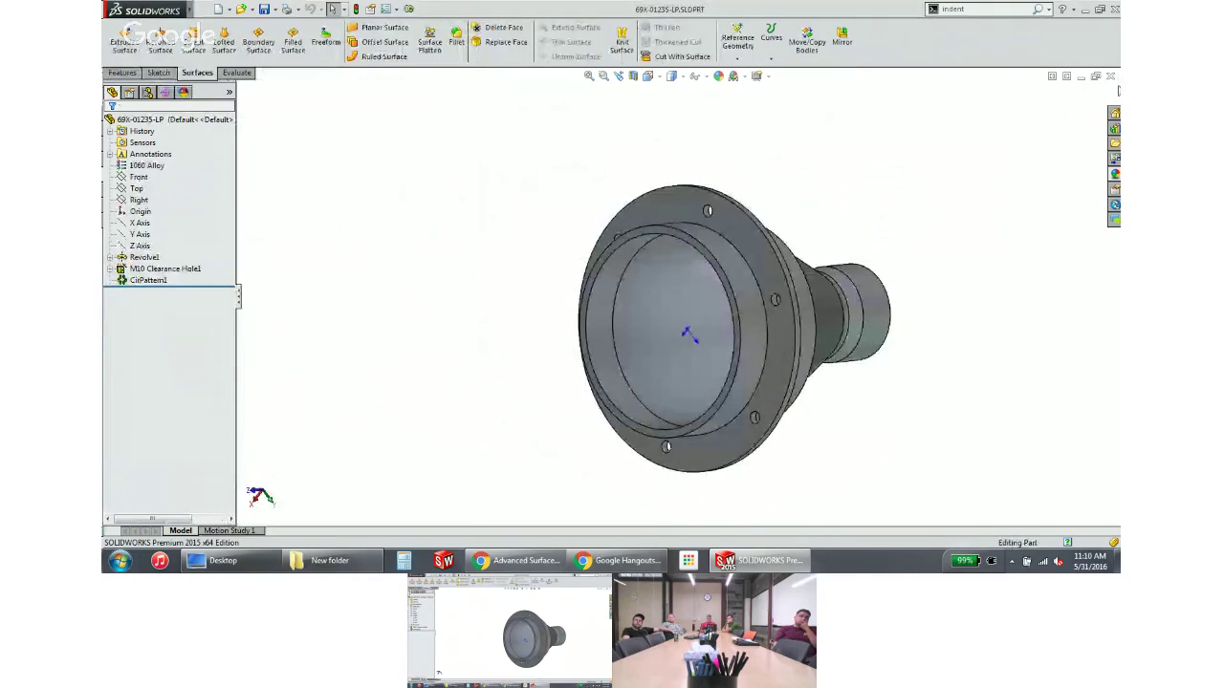
{"action": "left_click", "coordinate": [1110, 75]}
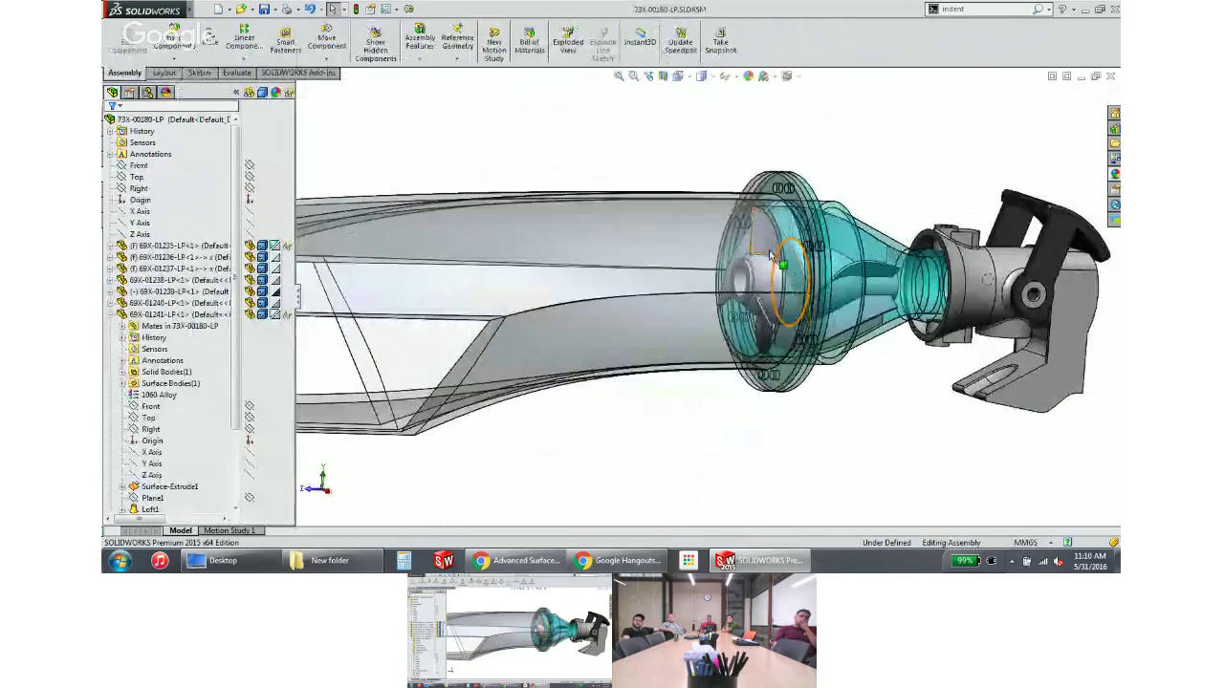
Open the 69X-01236-LP impeller in its own window, roll its history back to just after Surface-Sweep6 and highlight that swept surface
{"action": "right_click", "coordinate": [771, 255]}
{"action": "left_click", "coordinate": [602, 148]}
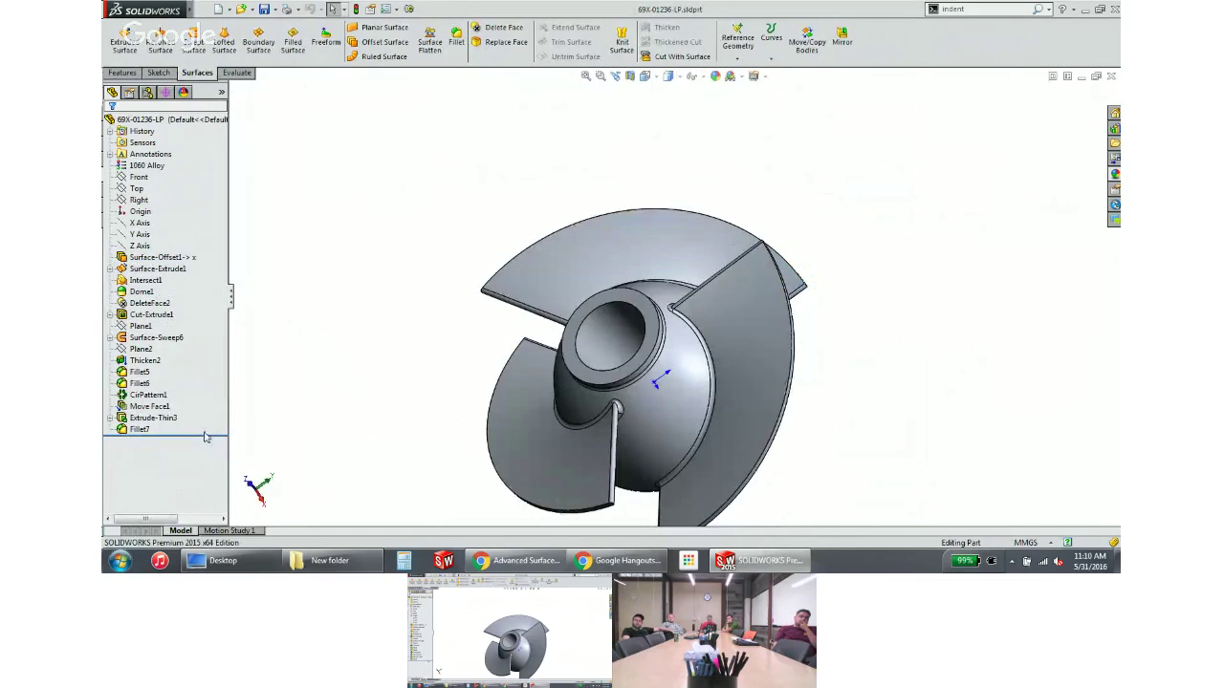
{"action": "left_click_drag", "start_coordinate": [210, 432], "coordinate": [210, 344]}
{"action": "middle_click_drag", "start_coordinate": [641, 320], "coordinate": [694, 318]}
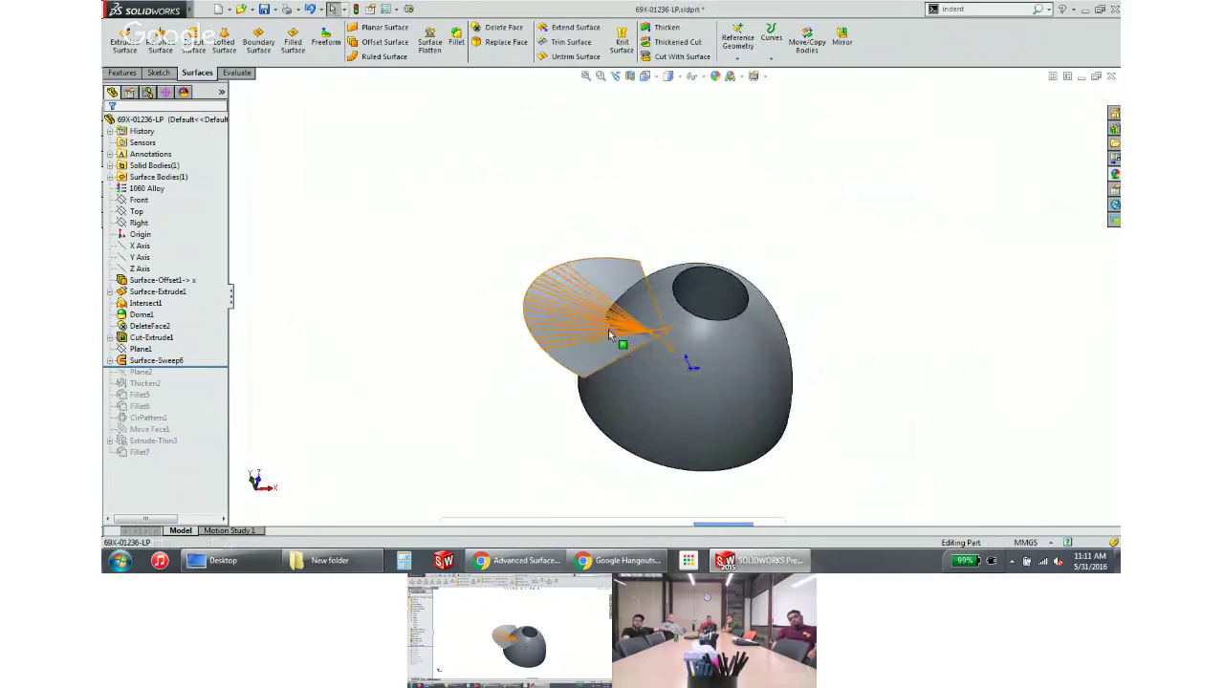
{"action": "left_click", "coordinate": [155, 360]}
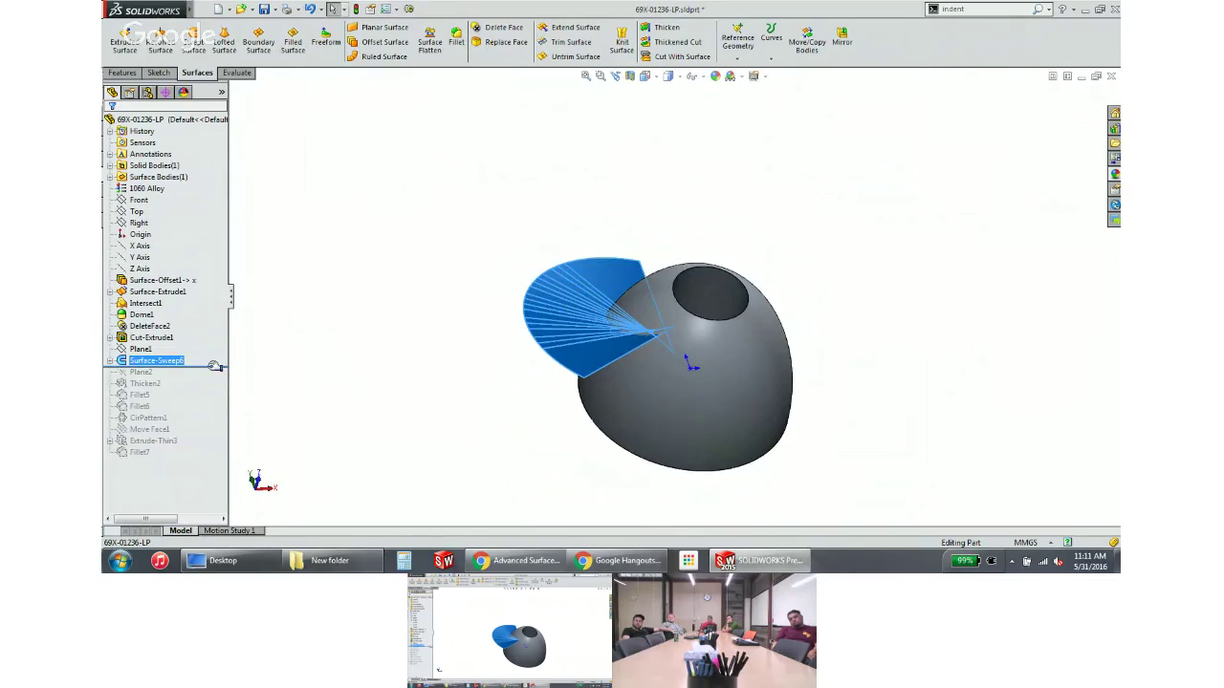
Roll the impeller's history forward through Thicken2 and Fillet5, and examine Fillet5's side and center face sets without changing them
{"action": "left_click_drag", "start_coordinate": [215, 366], "coordinate": [211, 389]}
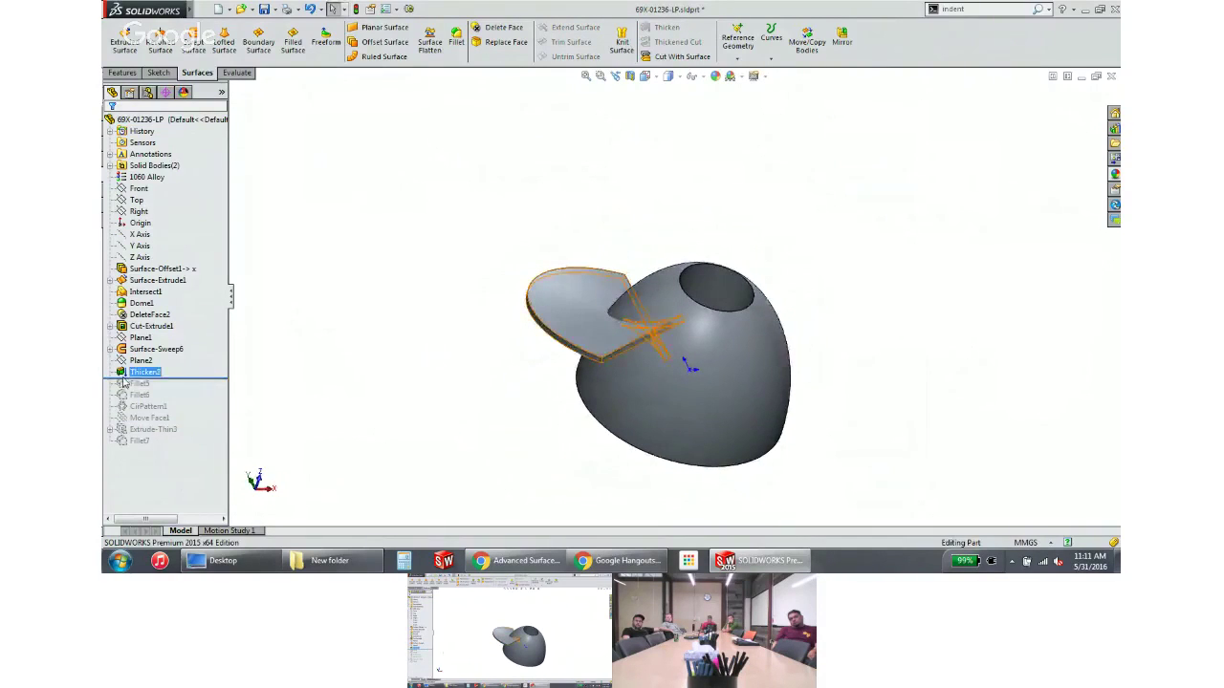
{"action": "left_click_drag", "start_coordinate": [192, 382], "coordinate": [197, 392]}
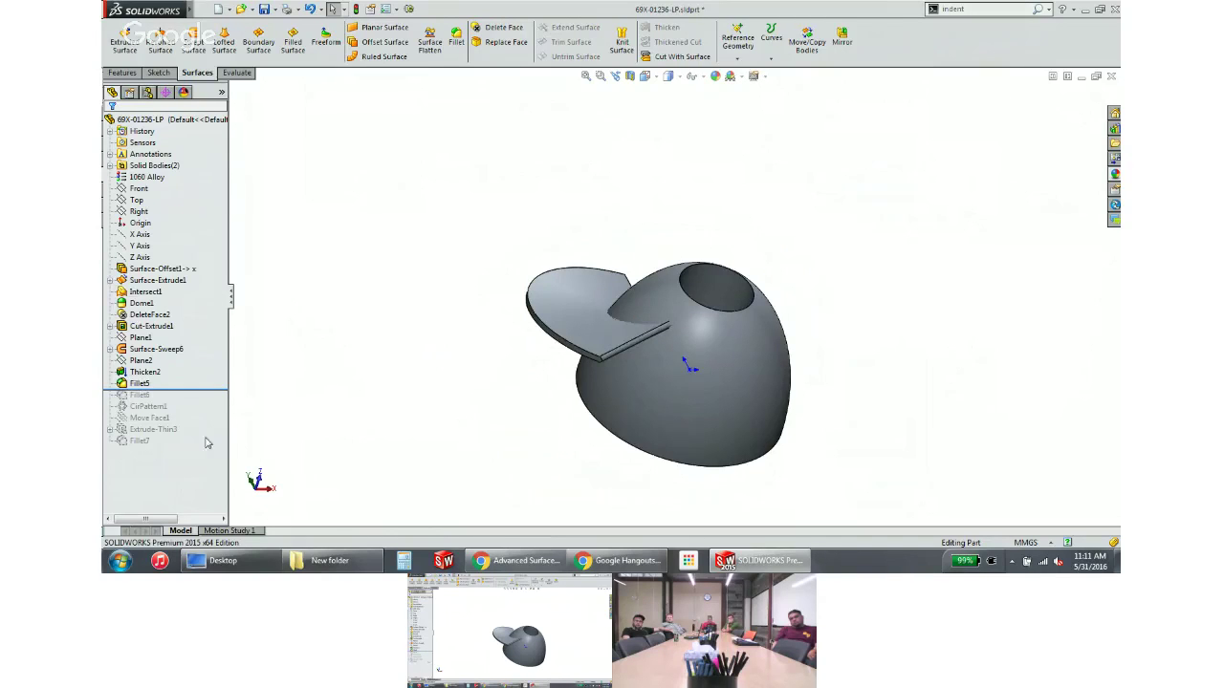
{"action": "left_click", "coordinate": [142, 337]}
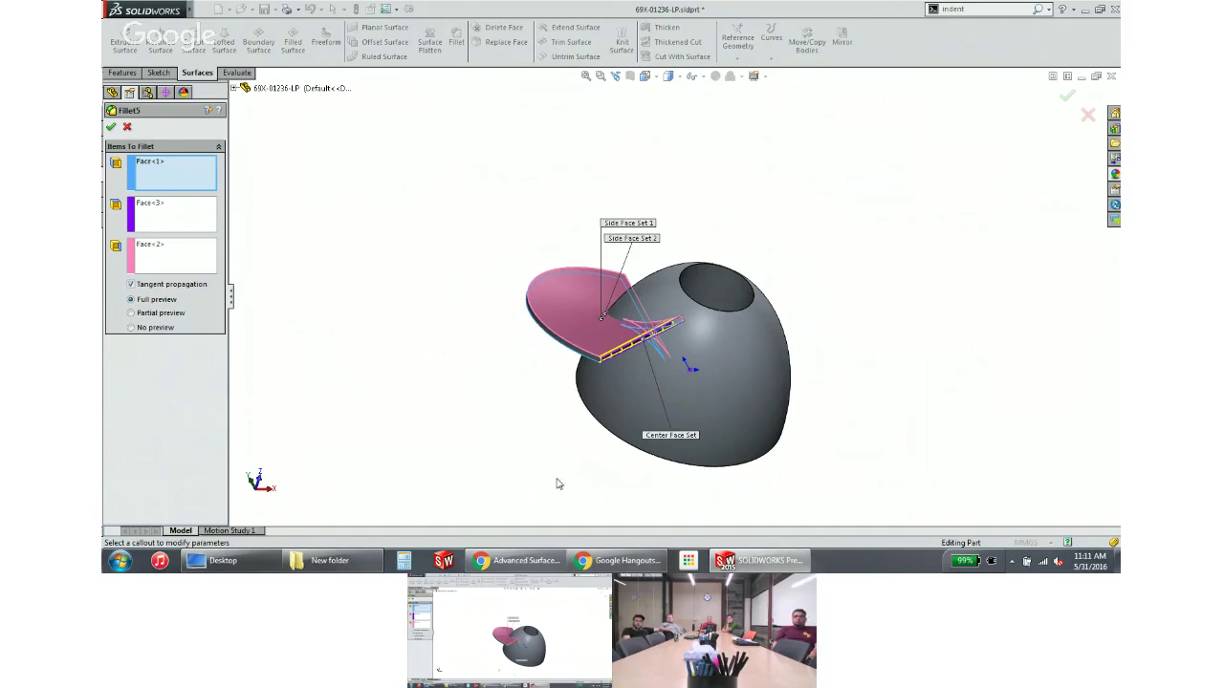
{"action": "left_click", "coordinate": [127, 127]}
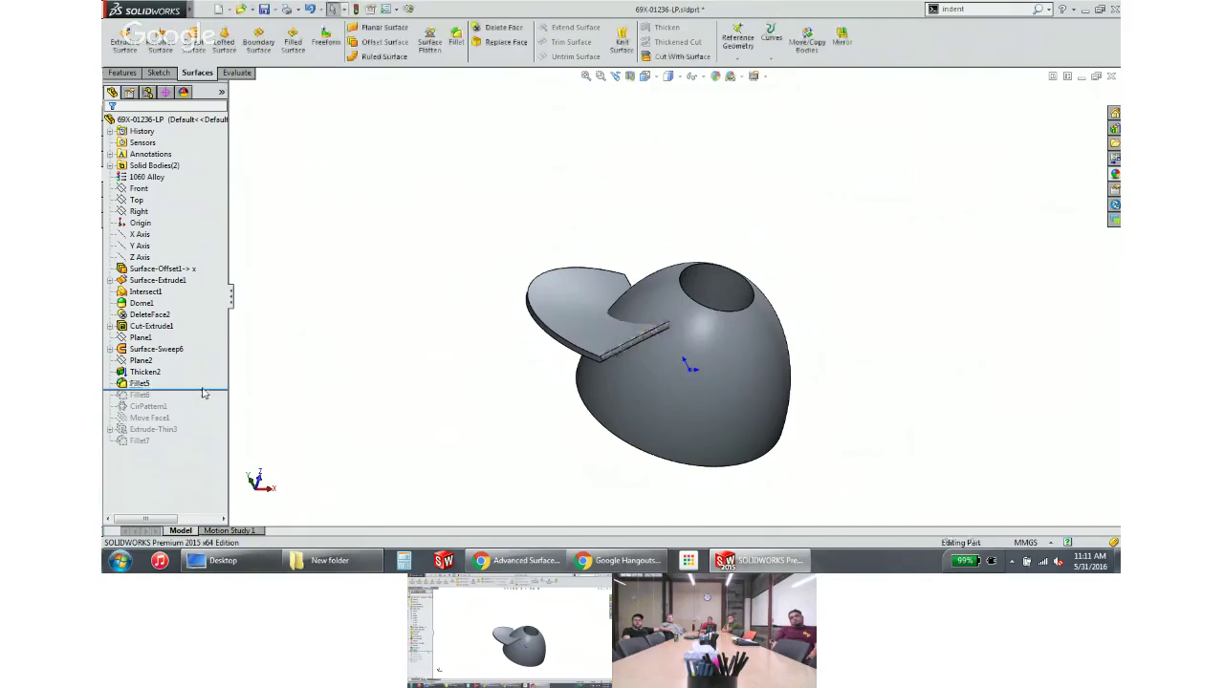
Roll the impeller's history forward through CirPattern1, Move Face1, Extrude-Thin3 and Fillet7, examining the blades and hub from several angles
{"action": "left_click_drag", "start_coordinate": [210, 397], "coordinate": [216, 423]}
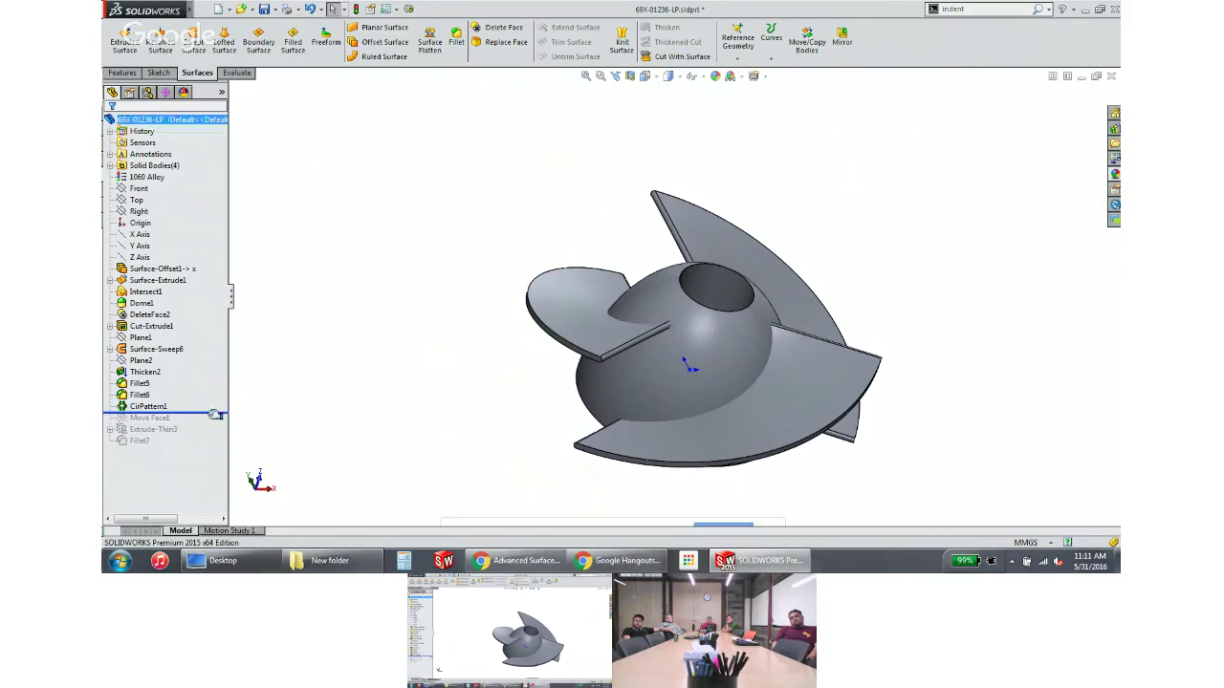
{"action": "middle_click_drag", "start_coordinate": [563, 362], "coordinate": [568, 284]}
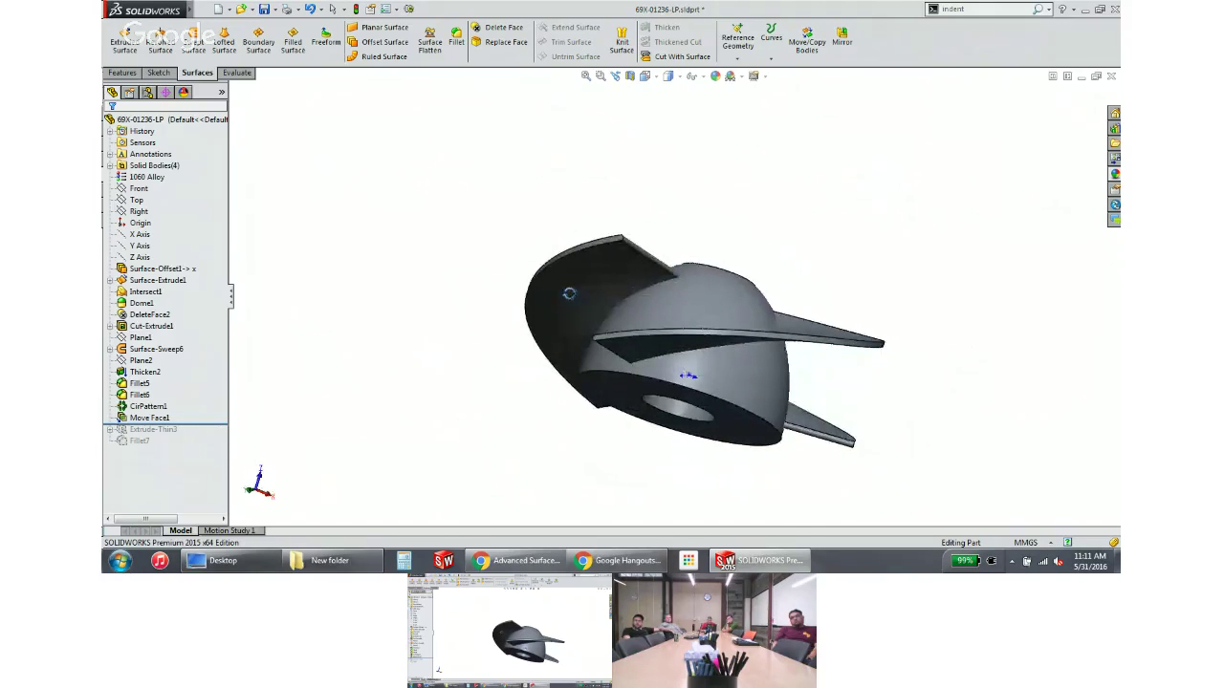
{"action": "left_click_drag", "start_coordinate": [221, 422], "coordinate": [216, 437]}
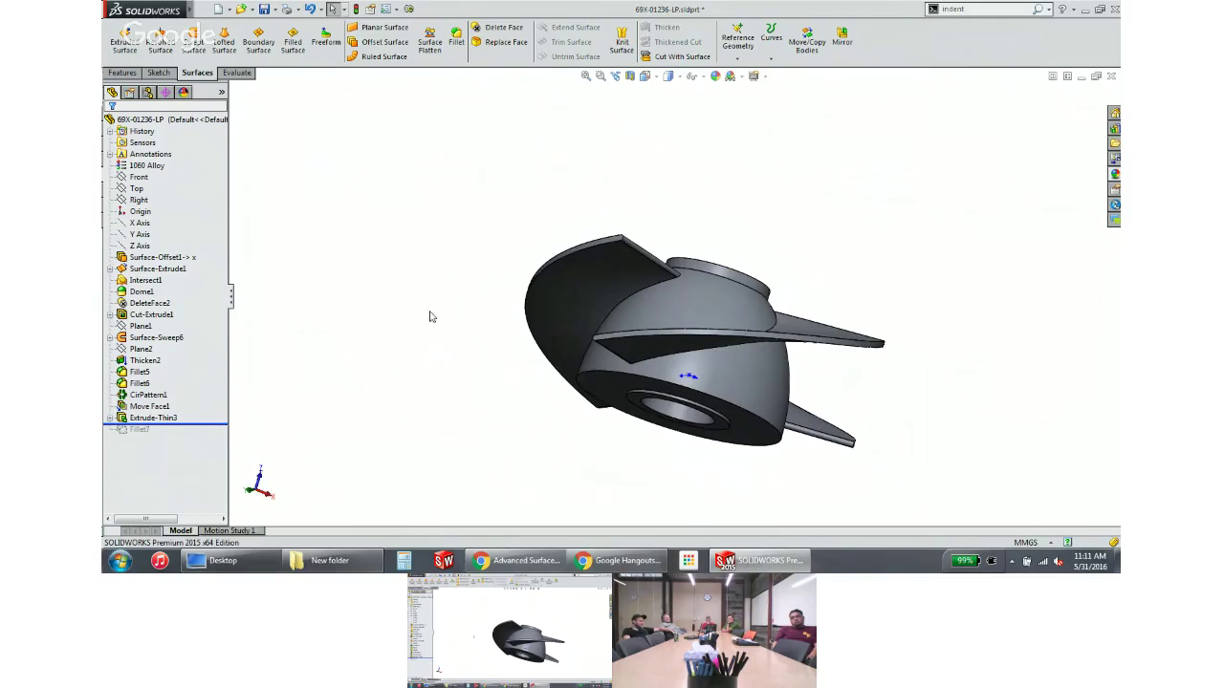
{"action": "middle_click_drag", "start_coordinate": [430, 318], "coordinate": [385, 315]}
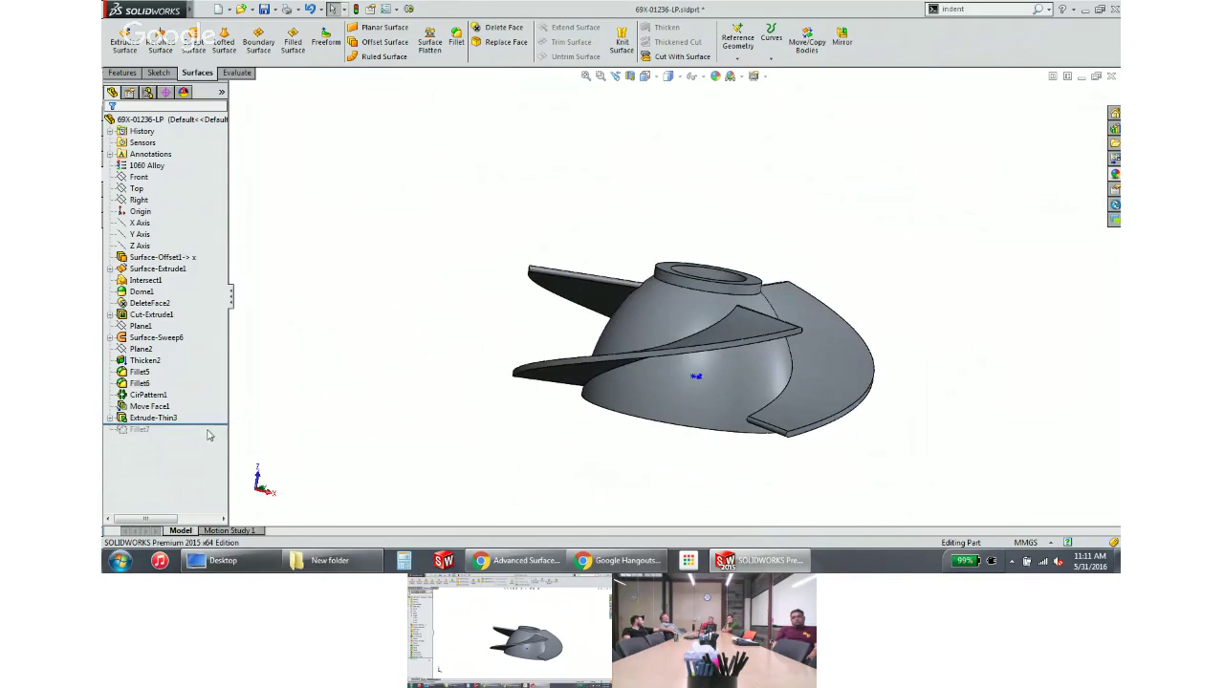
{"action": "left_click_drag", "start_coordinate": [209, 429], "coordinate": [216, 436]}
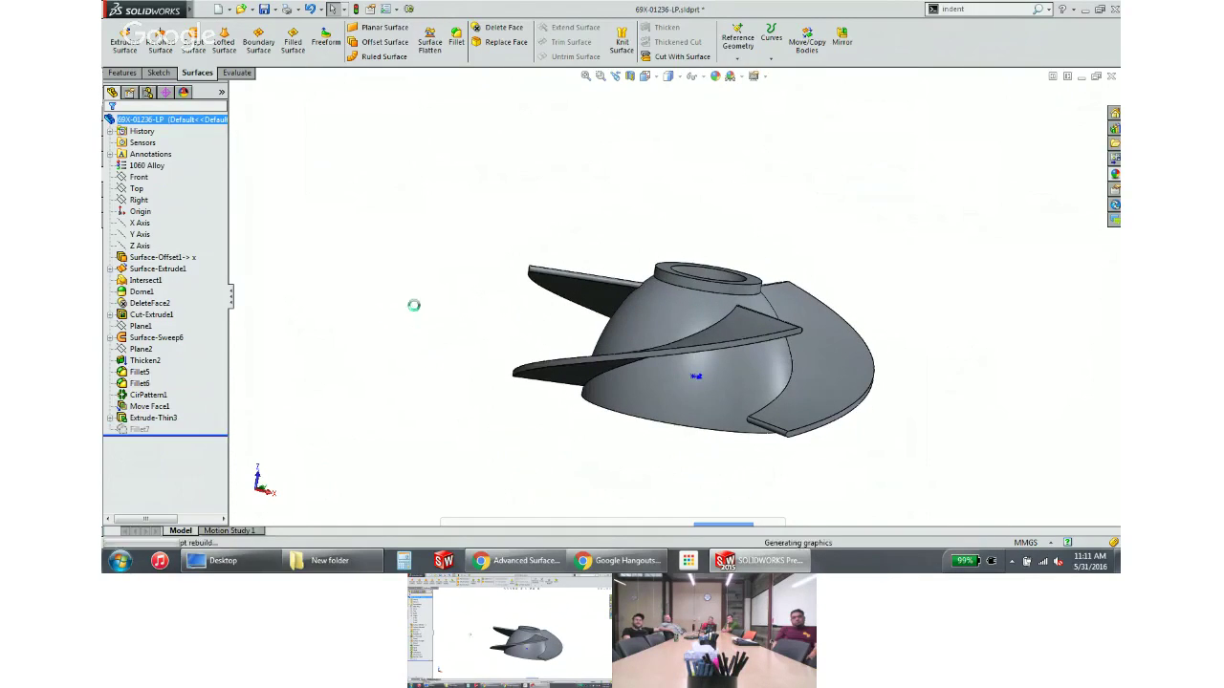
{"action": "mouse_move", "coordinate": [478, 268]}
{"action": "middle_mouse_down"}
{"action": "mouse_move", "coordinate": [351, 305]}
{"action": "mouse_move", "coordinate": [338, 334]}
{"action": "middle_mouse_up"}
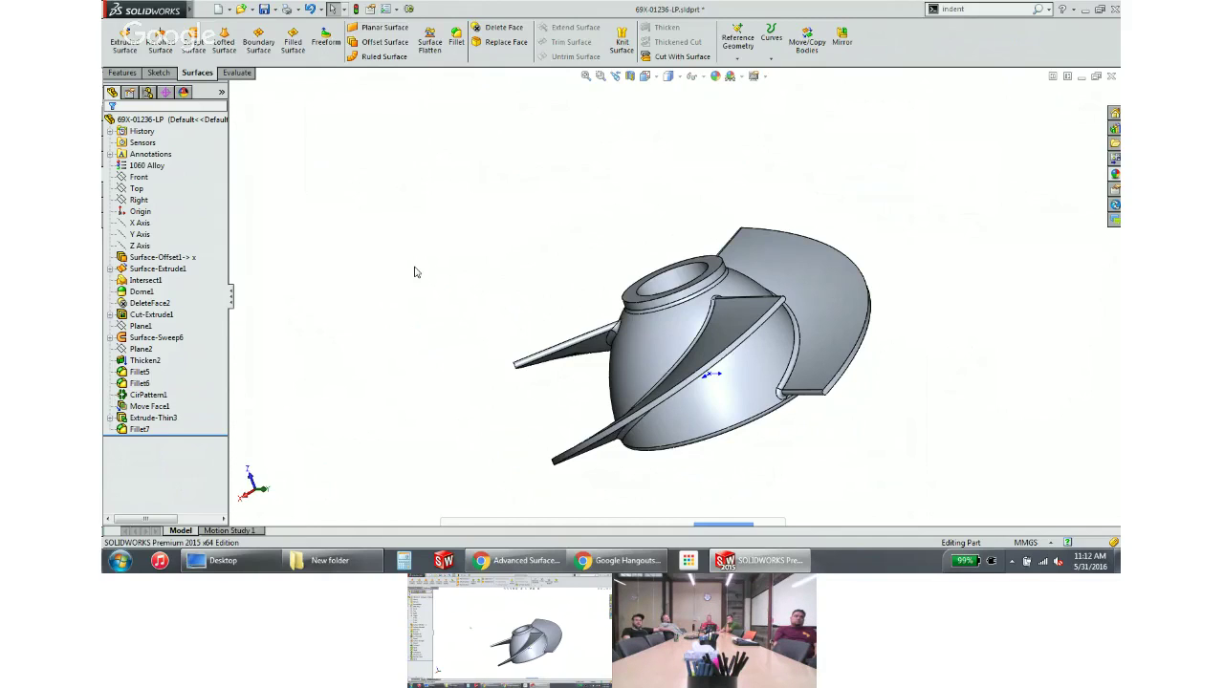
{"action": "middle_click_drag", "start_coordinate": [353, 263], "coordinate": [426, 155]}
{"action": "scroll", "coordinate": [722, 325], "scroll_direction": "down", "scroll_amount": 5}
{"action": "scroll", "coordinate": [721, 325], "scroll_direction": "up", "scroll_amount": 5}
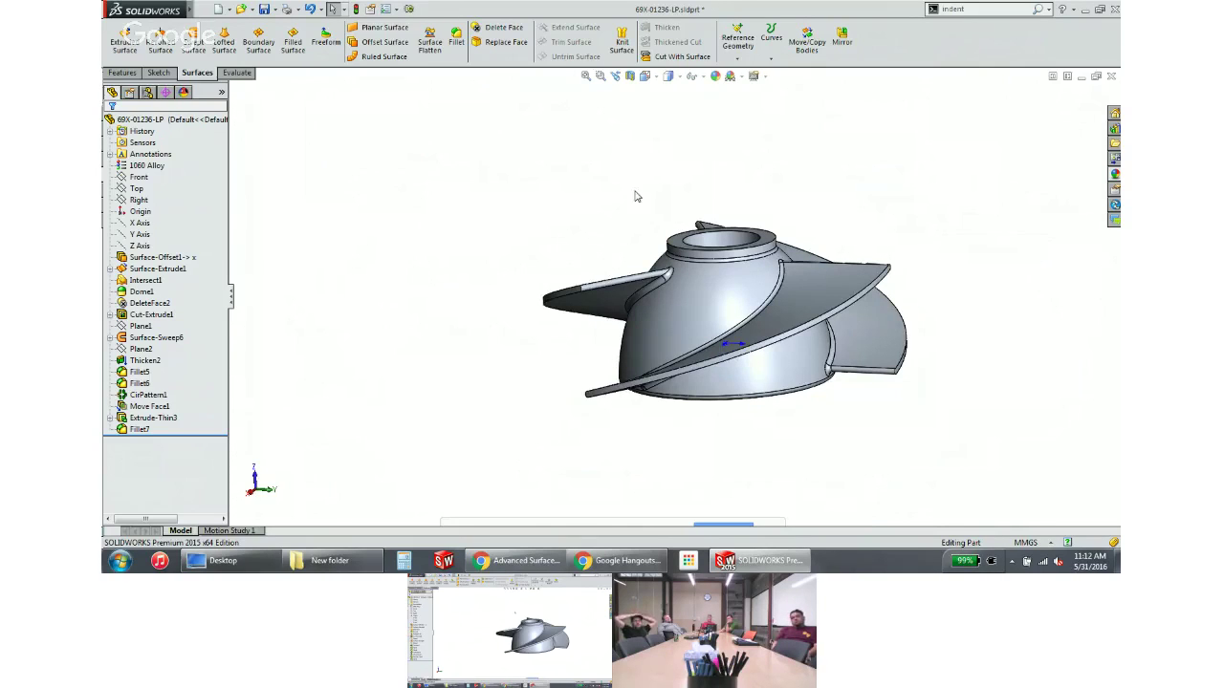
Close the 69X-01236-LP part without saving changes and return to the 73X-00180-LP assembly
{"action": "left_click", "coordinate": [1111, 76]}
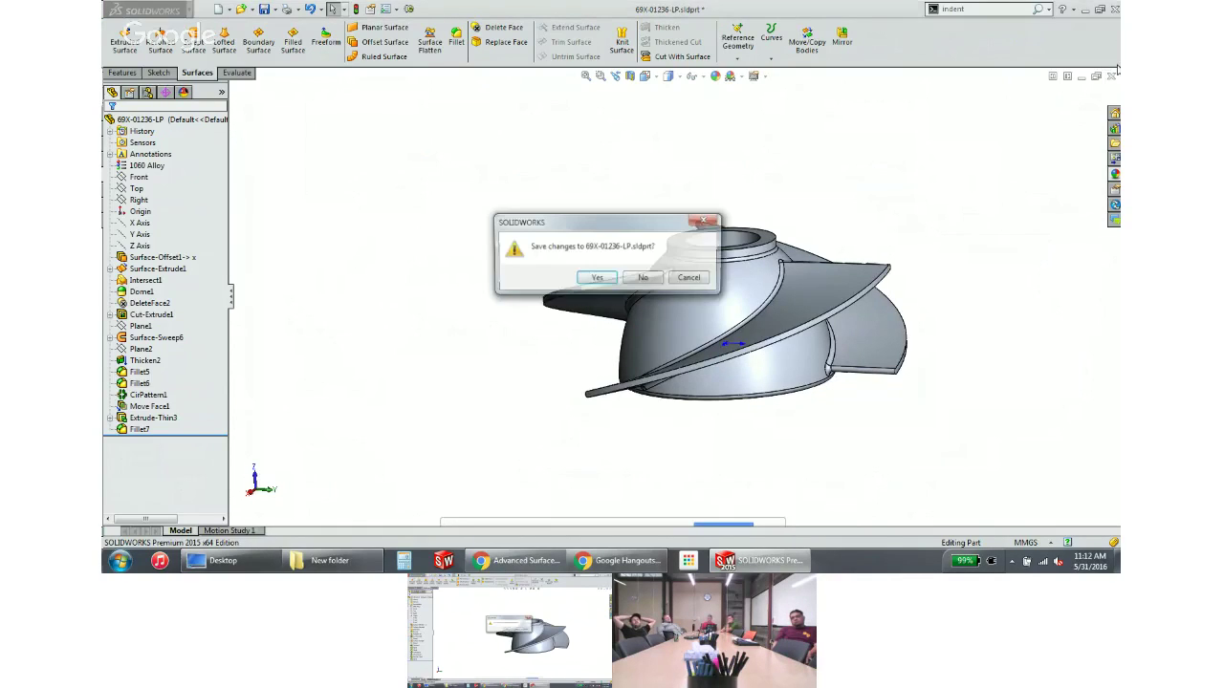
{"action": "left_click", "coordinate": [645, 279]}
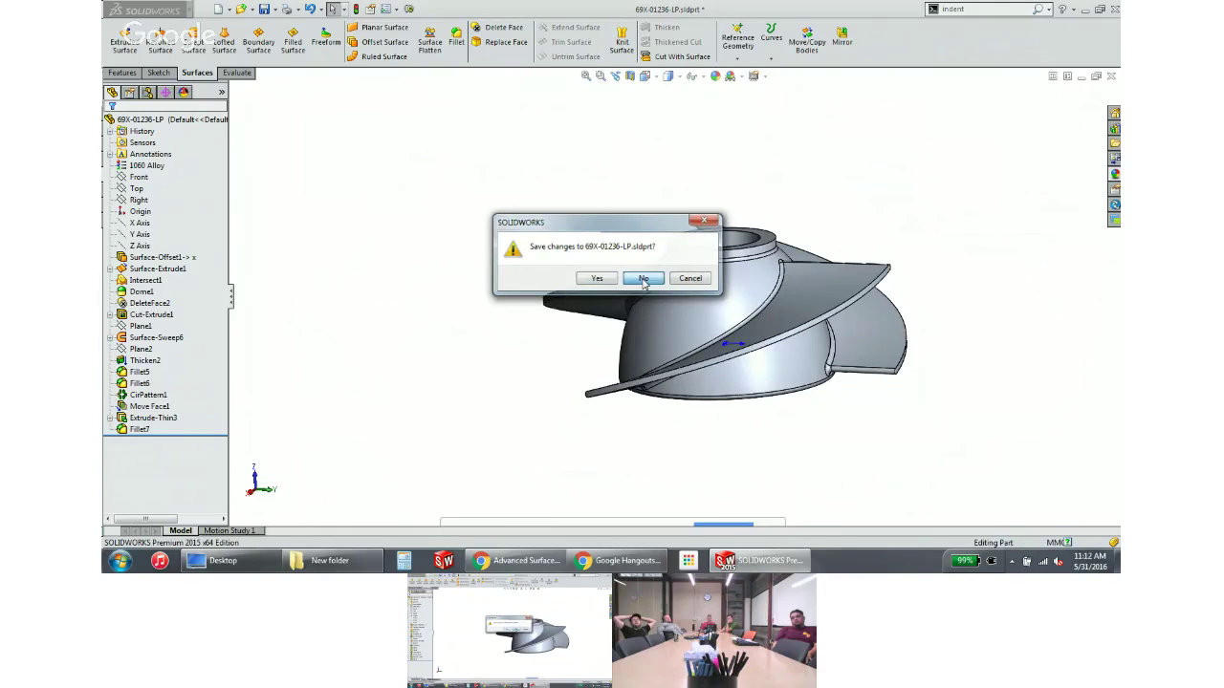
{"action": "left_click", "coordinate": [528, 246]}
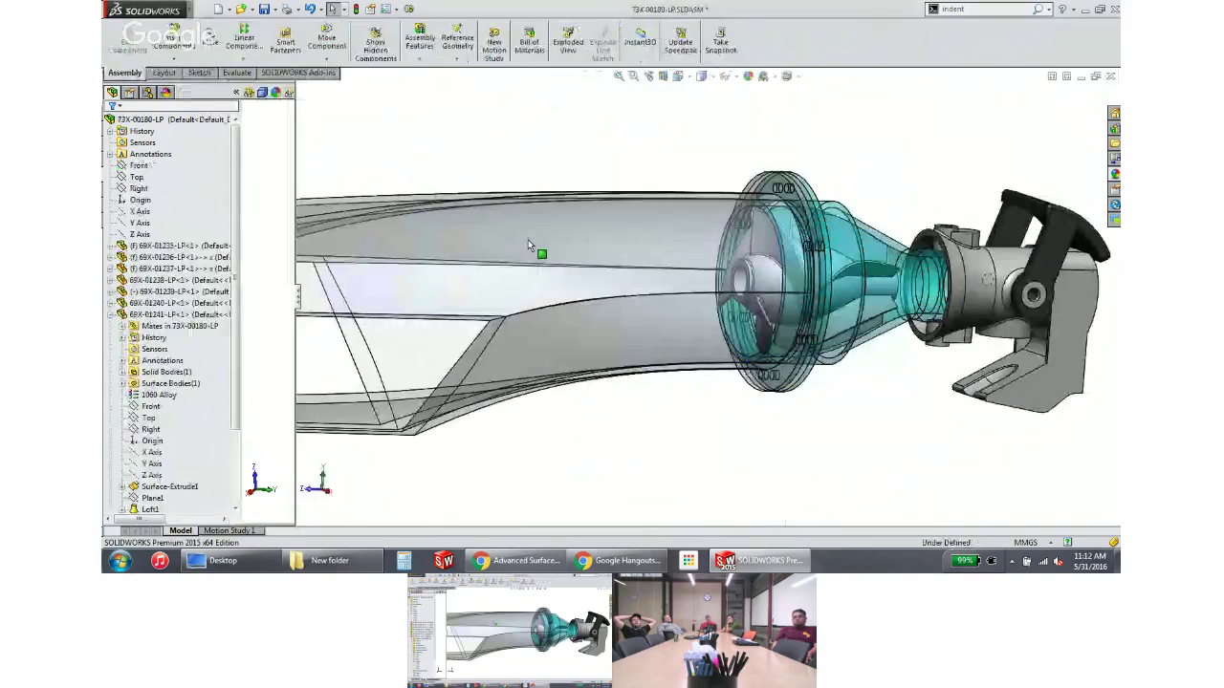
Open the 69X-01237-LP part in its own window, roll its history back to just after CirPattern1 and highlight the Surface-Extrude2 surface
{"action": "right_click", "coordinate": [871, 203]}
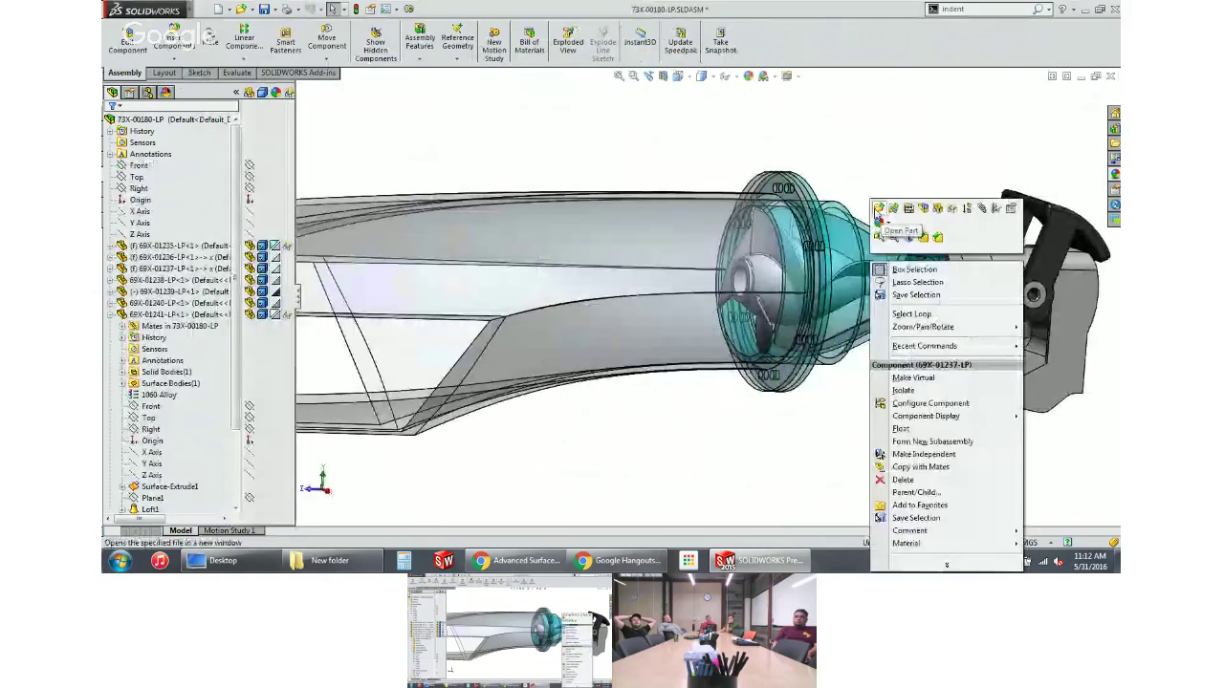
{"action": "left_click", "coordinate": [878, 209]}
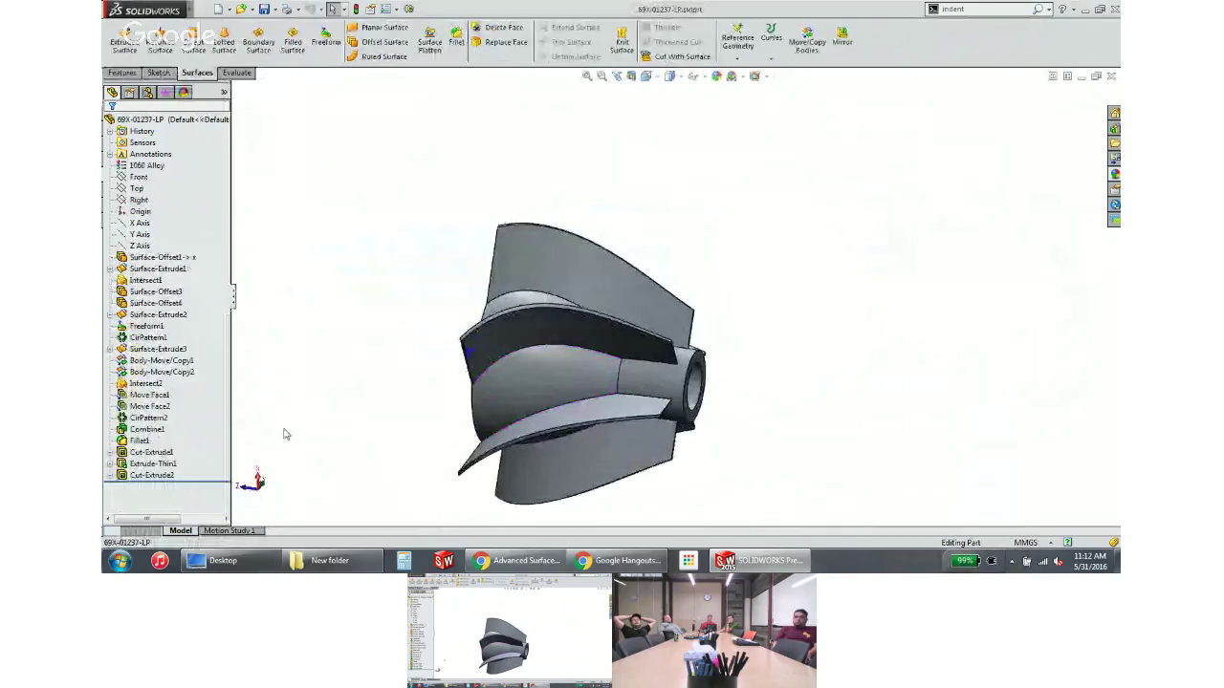
{"action": "left_click", "coordinate": [167, 465]}
{"action": "left_click", "coordinate": [201, 483]}
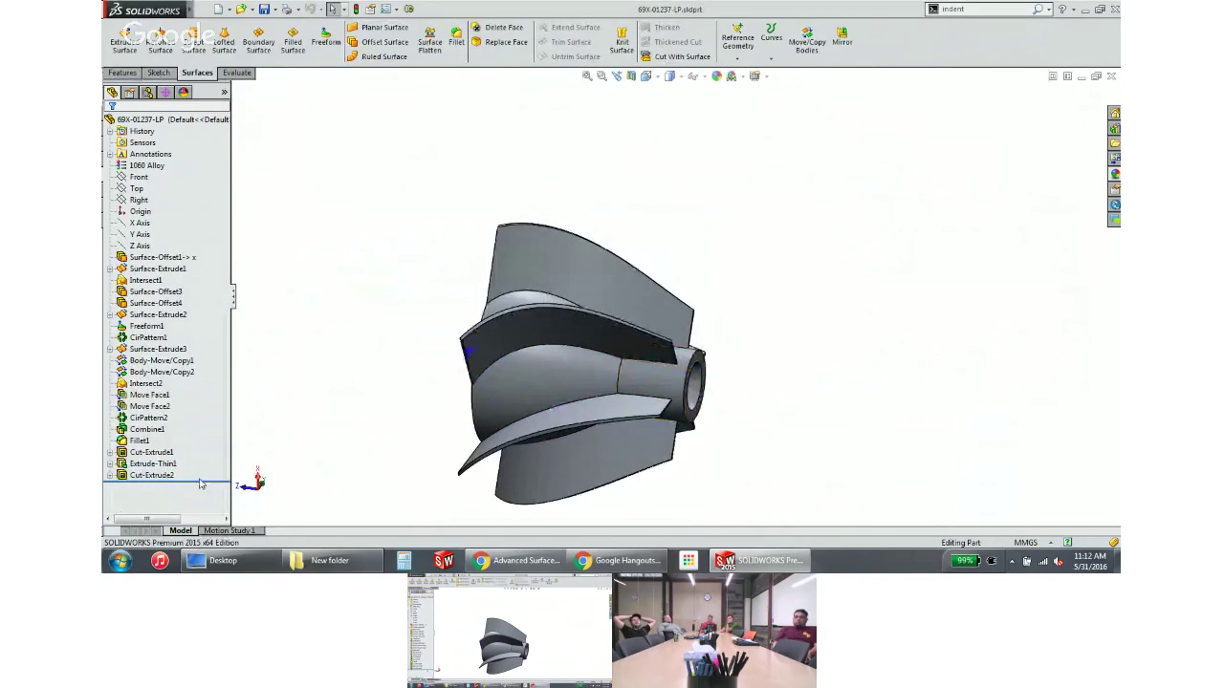
{"action": "left_click_drag", "start_coordinate": [206, 480], "coordinate": [210, 369]}
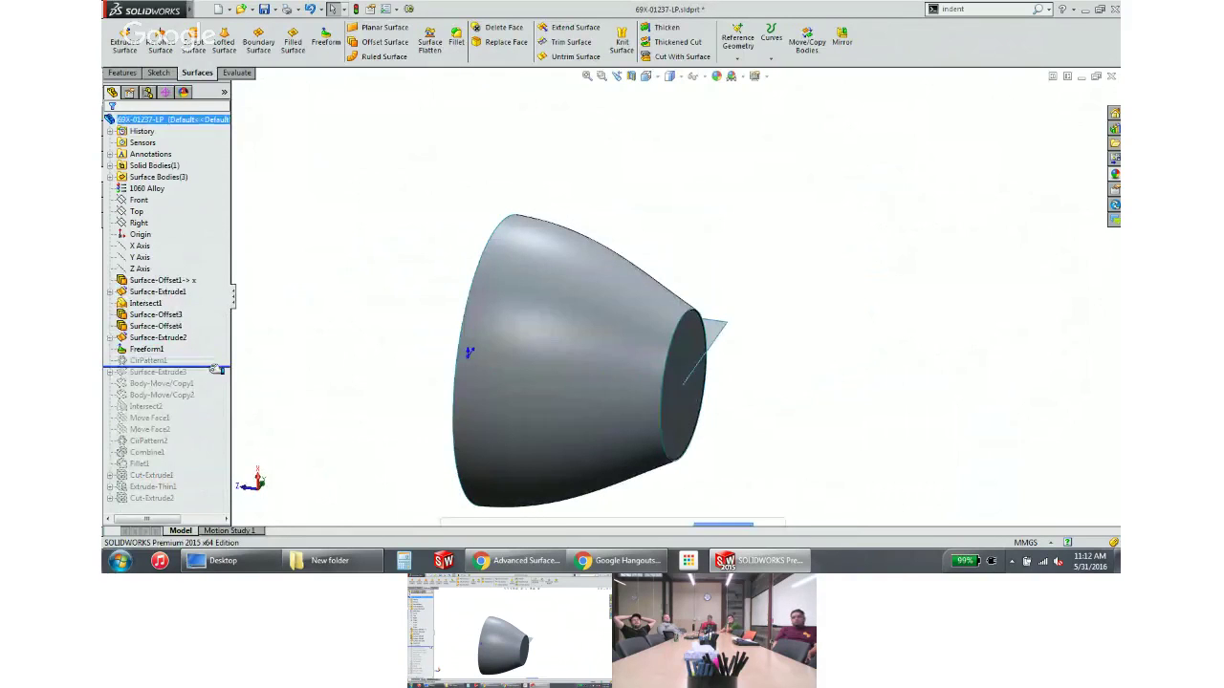
{"action": "middle_click_drag", "start_coordinate": [372, 338], "coordinate": [616, 304]}
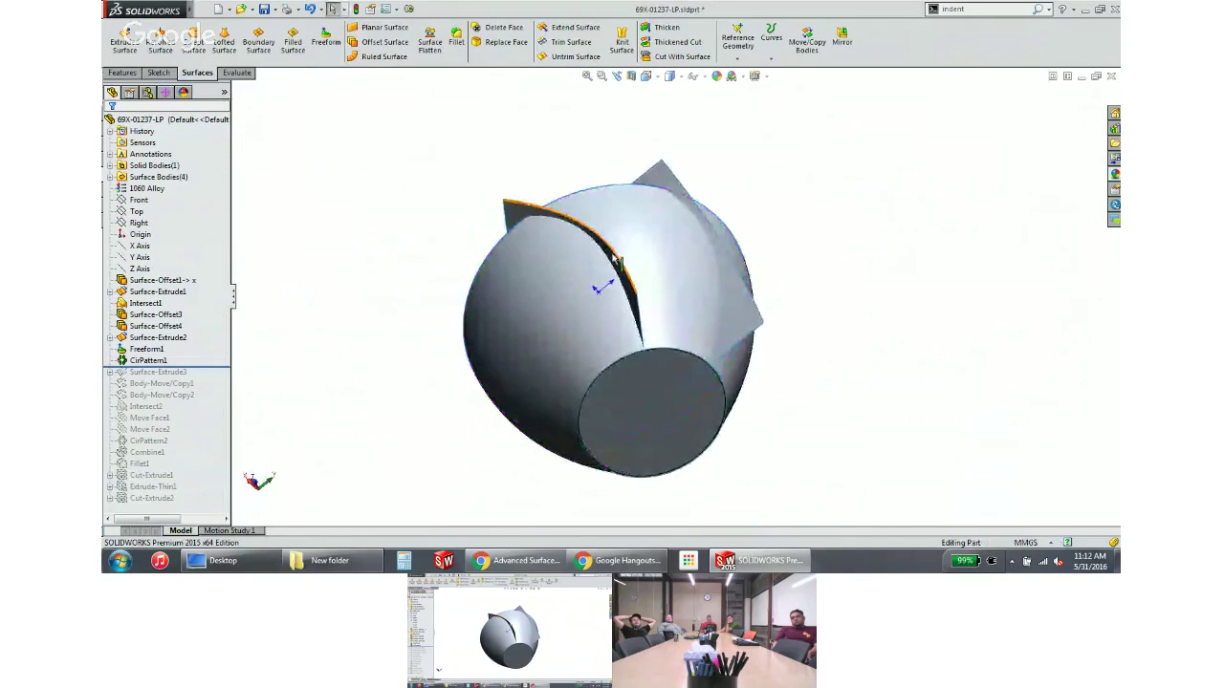
{"action": "left_click", "coordinate": [751, 323]}
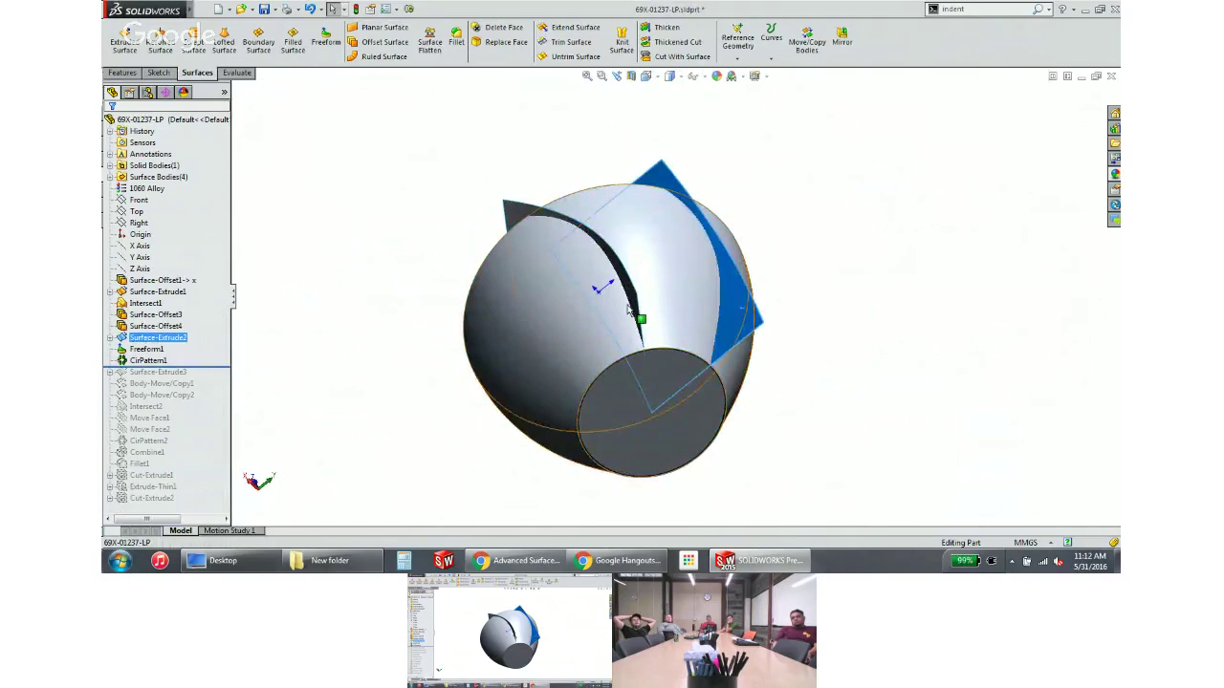
Roll the 69X-01237-LP history forward through Body-Move/Copy2, Intersect2 and on to Combine1, highlighting the body from Intersect2 along the way
{"action": "left_click_drag", "start_coordinate": [207, 366], "coordinate": [205, 400]}
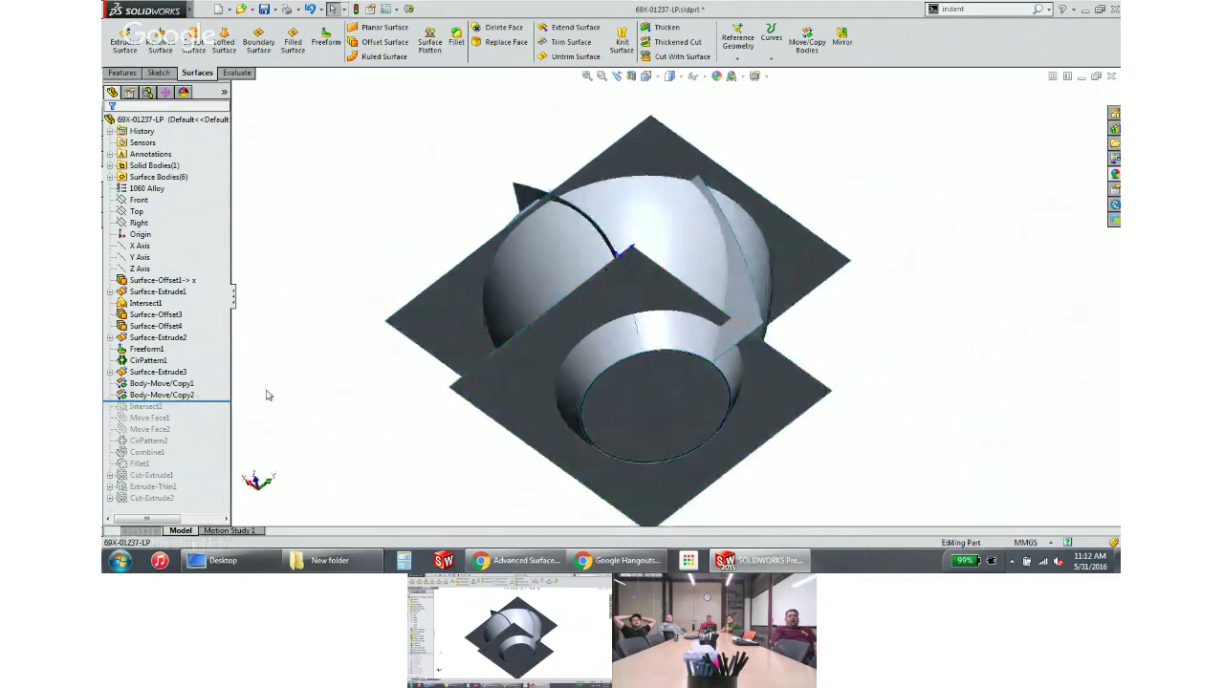
{"action": "left_click_drag", "start_coordinate": [230, 400], "coordinate": [225, 412]}
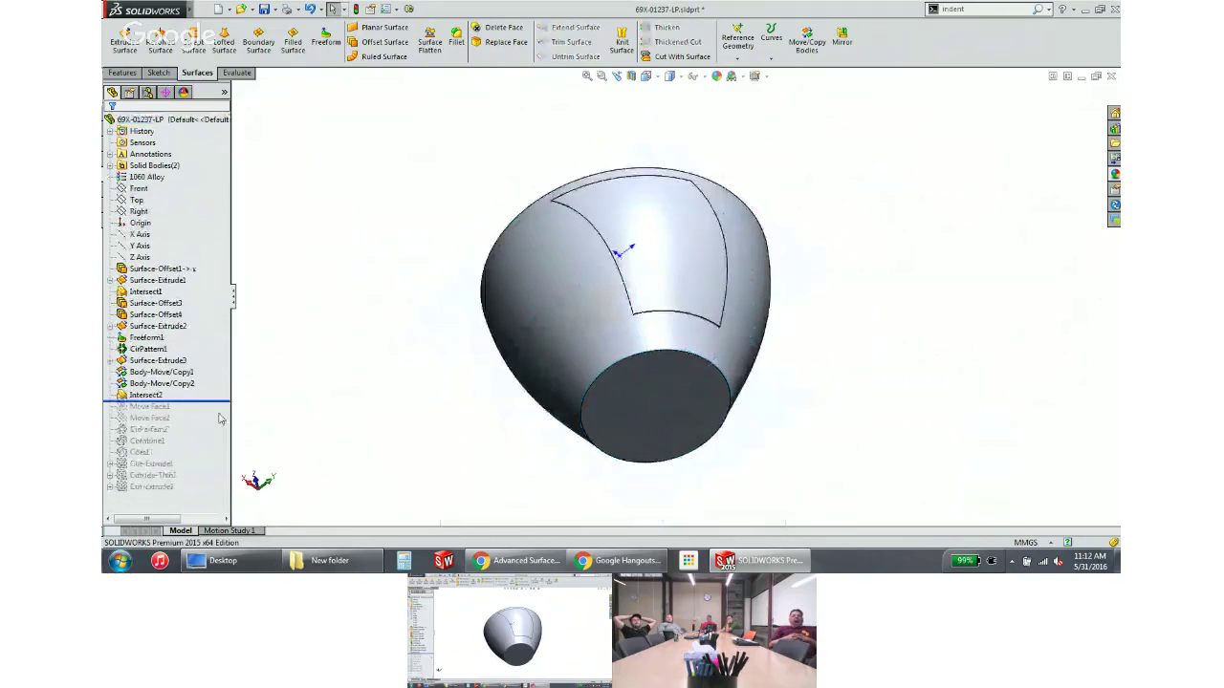
{"action": "left_click", "coordinate": [168, 395]}
{"action": "middle_click_drag", "start_coordinate": [480, 351], "coordinate": [562, 360]}
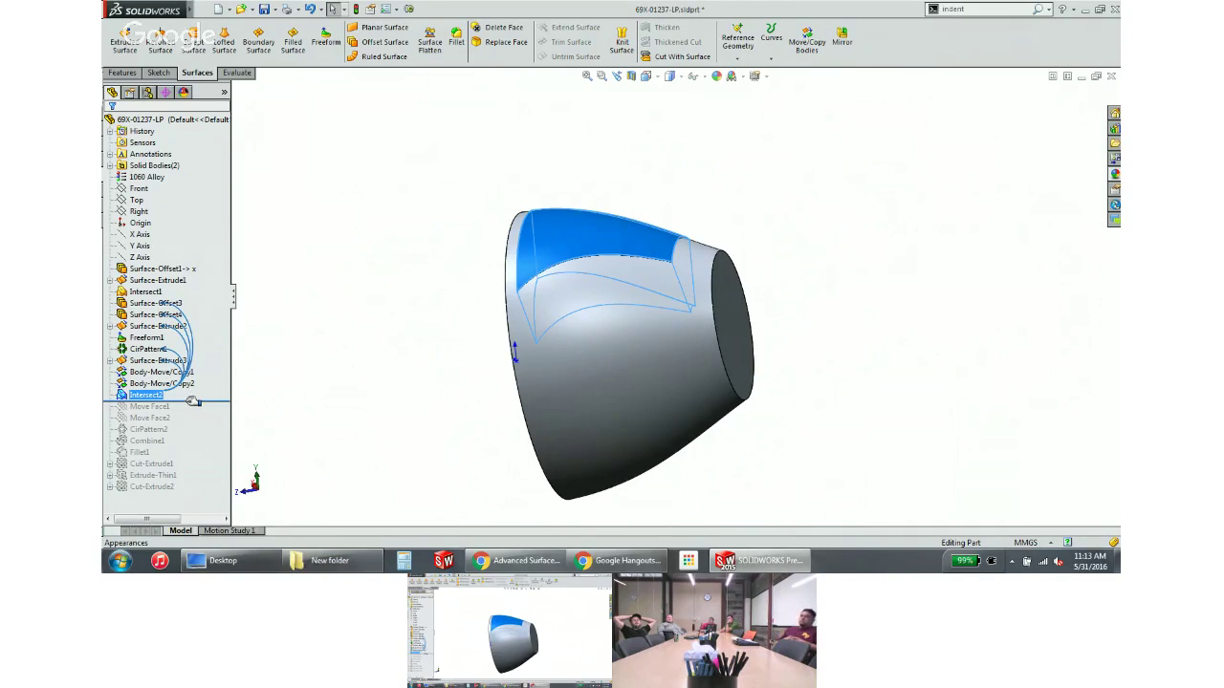
{"action": "left_click_drag", "start_coordinate": [191, 401], "coordinate": [137, 448]}
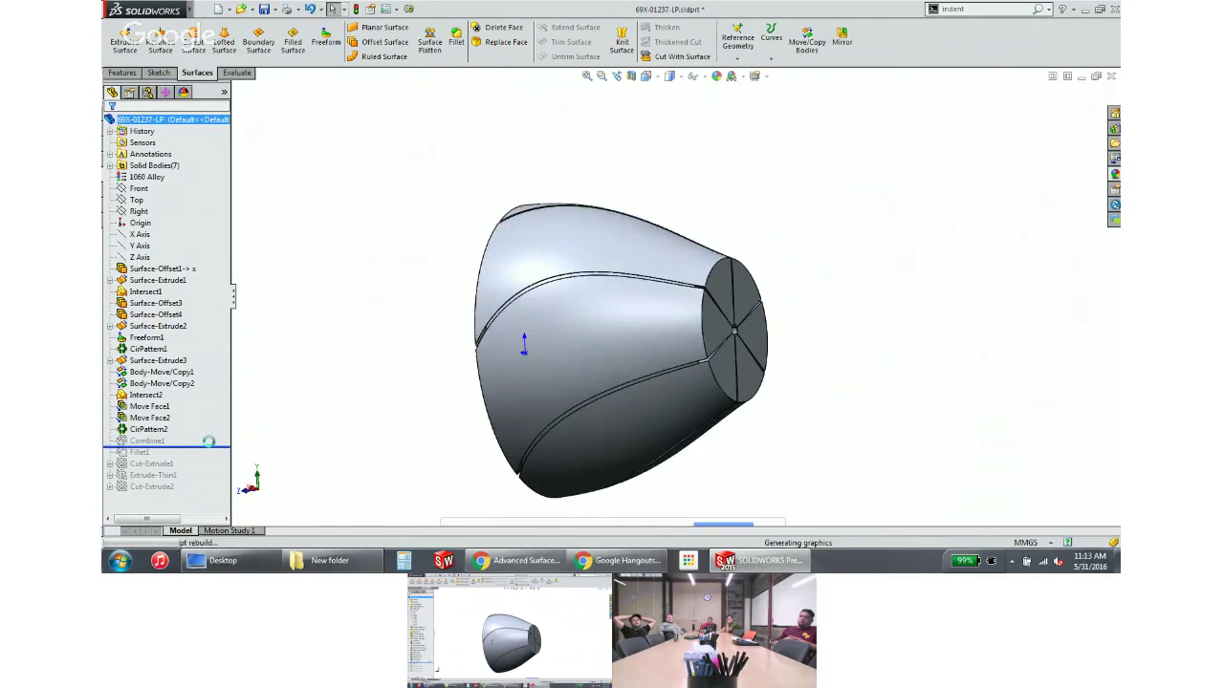
Inspect Combine1's subtract definition, roll the 69X-01237-LP history forward through Cut-Extrude2 and examine the finished part's hub from the opposite side
{"action": "left_click", "coordinate": [146, 429]}
{"action": "left_click", "coordinate": [145, 392]}
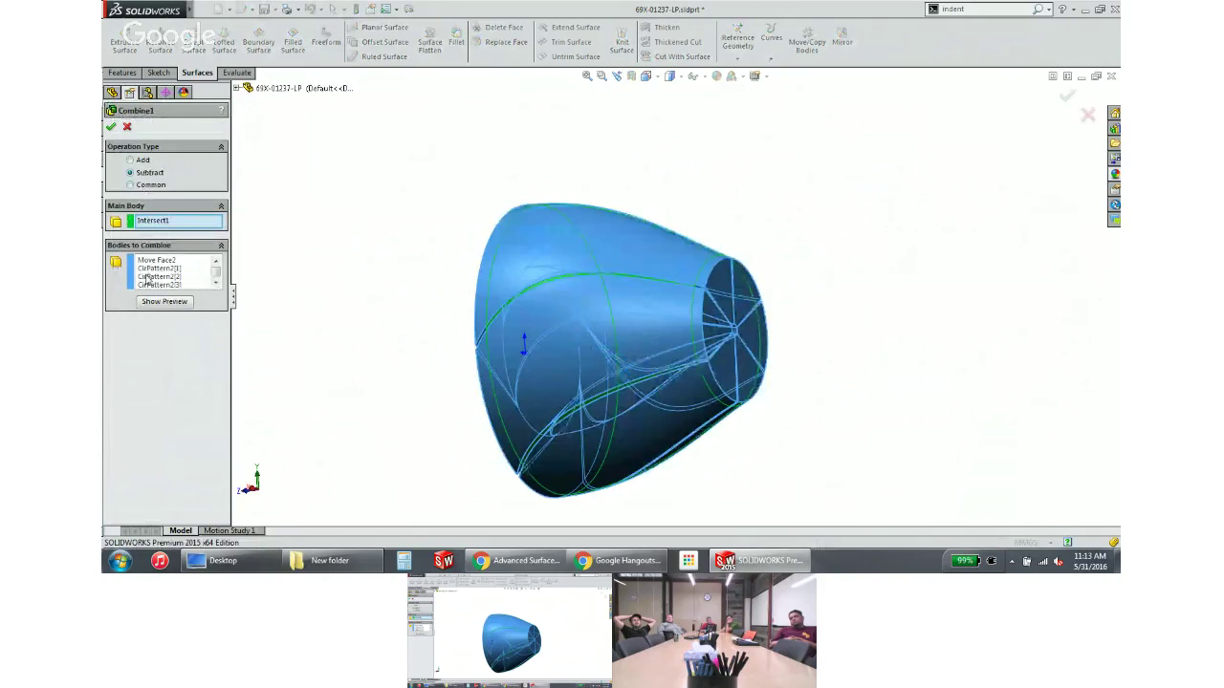
{"action": "left_click", "coordinate": [111, 126]}
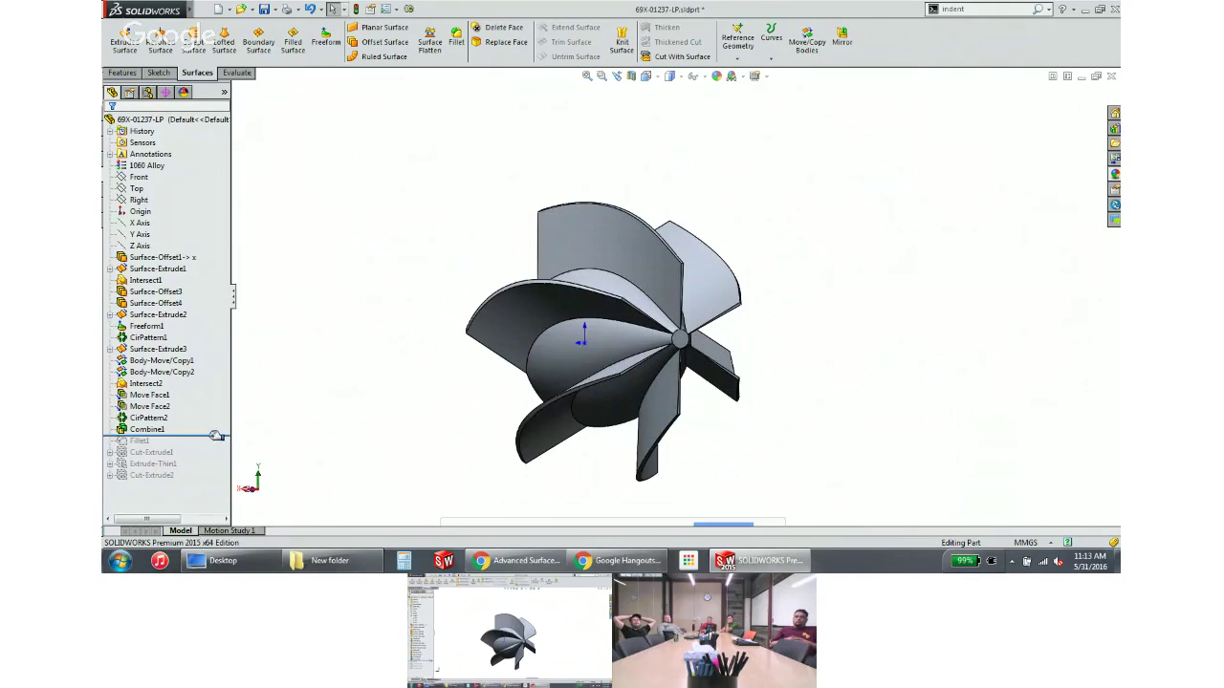
{"action": "left_click_drag", "start_coordinate": [217, 436], "coordinate": [216, 481]}
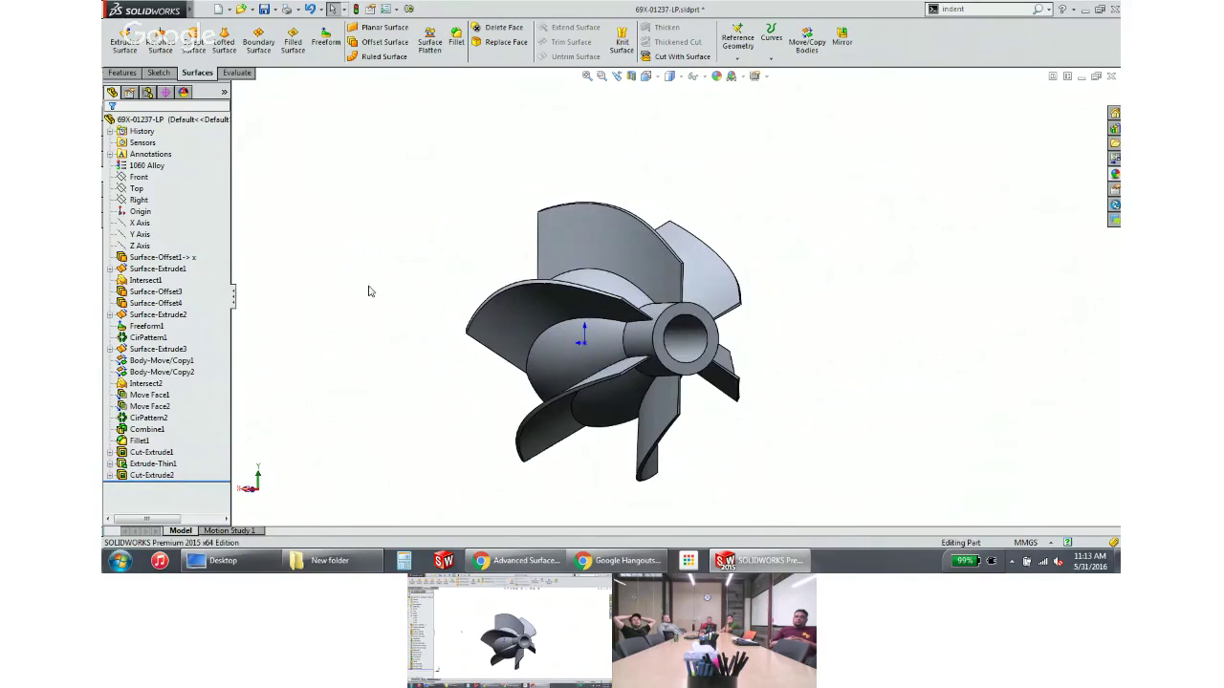
{"action": "middle_click_drag", "start_coordinate": [368, 292], "coordinate": [494, 191]}
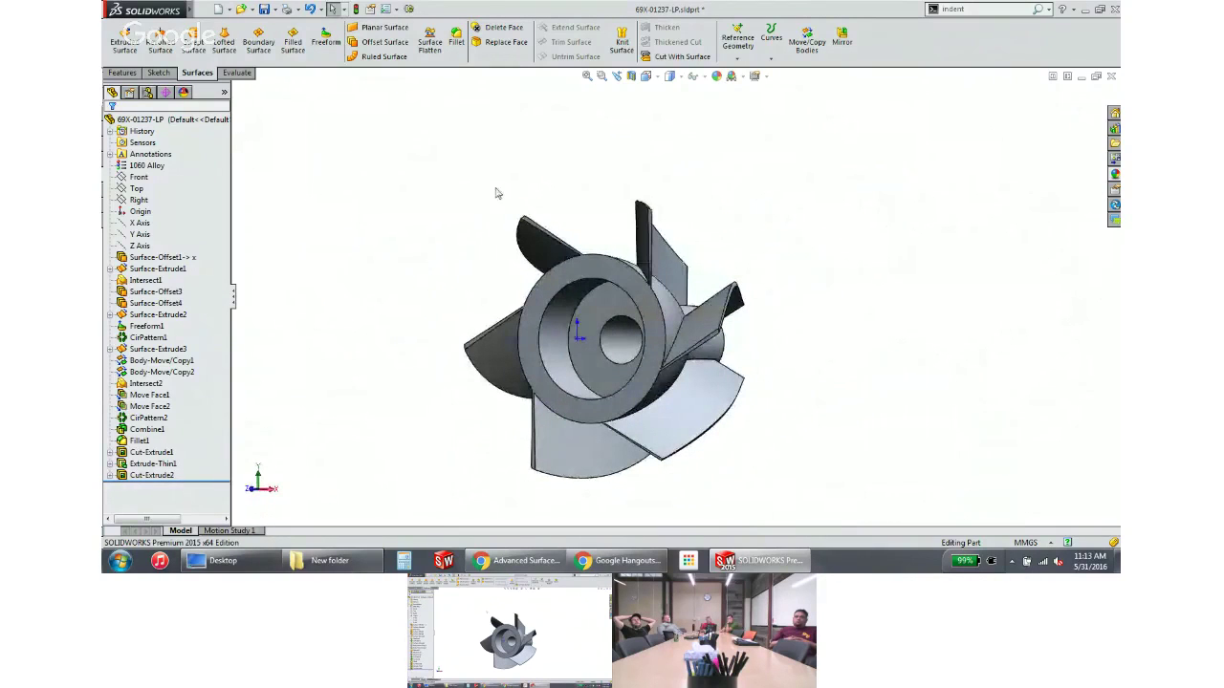
Close 69X-01237-LP discarding its changes in the assembly, and close the 73X-00180-LP assembly without saving
{"action": "left_click", "coordinate": [1110, 78]}
{"action": "left_click", "coordinate": [631, 279]}
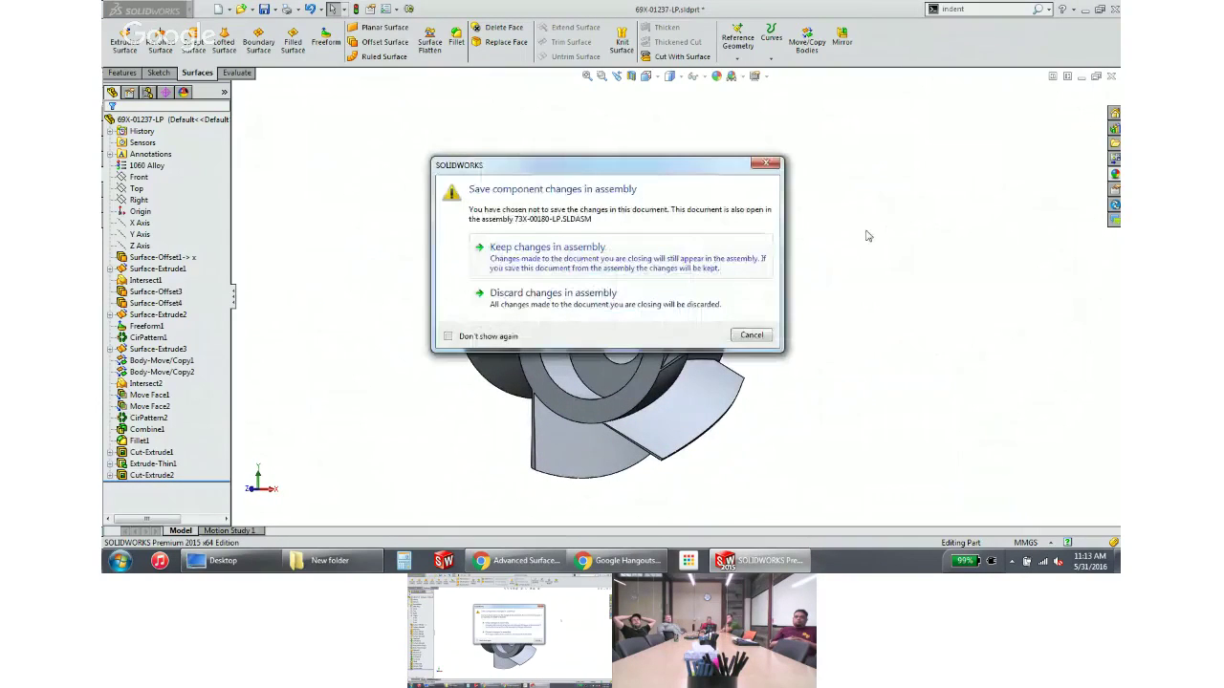
{"action": "left_click", "coordinate": [554, 296]}
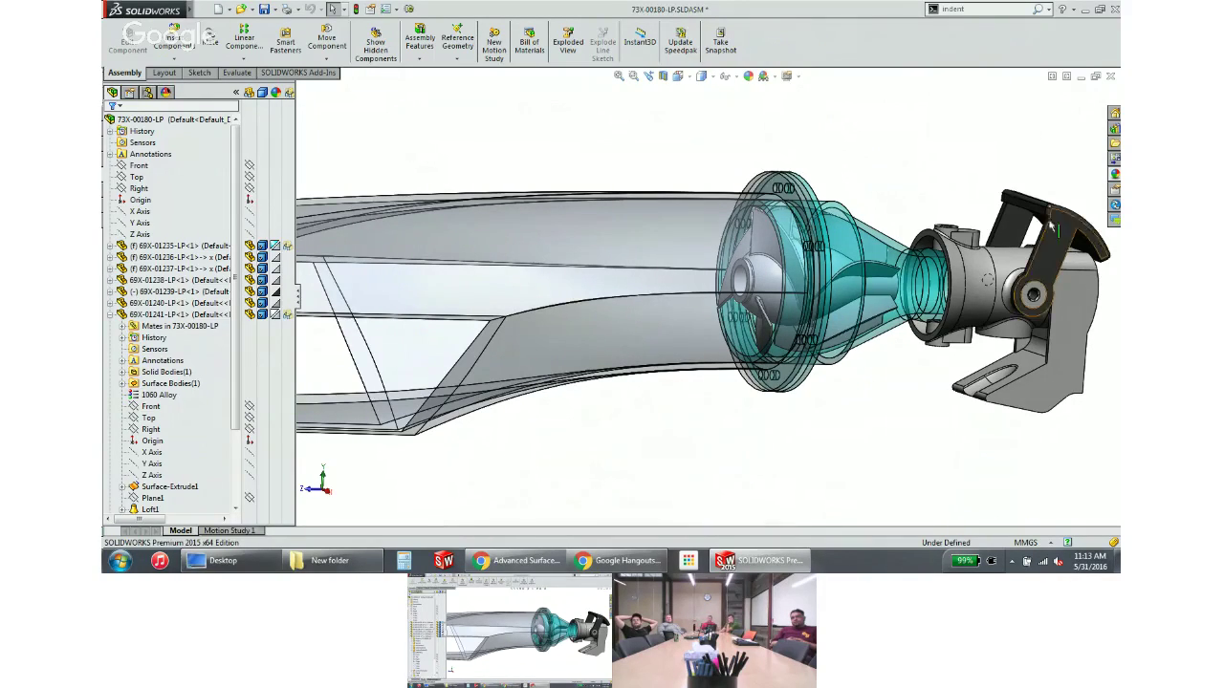
{"action": "left_click", "coordinate": [1110, 76]}
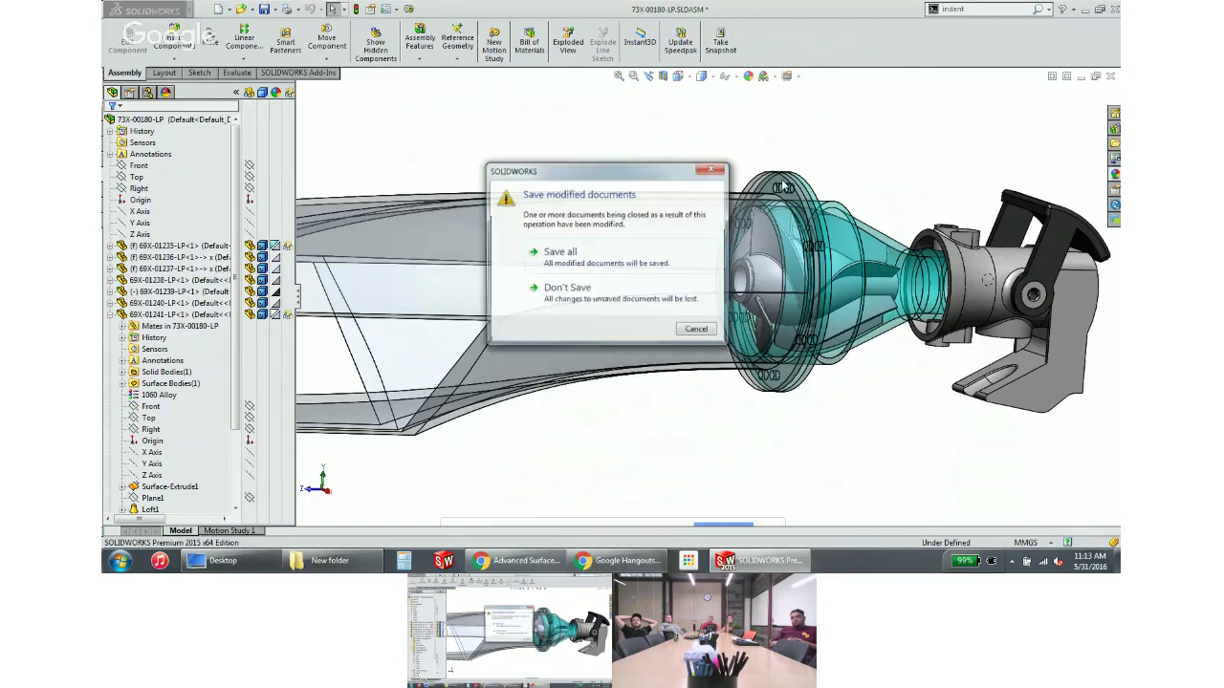
{"action": "left_click", "coordinate": [567, 287]}
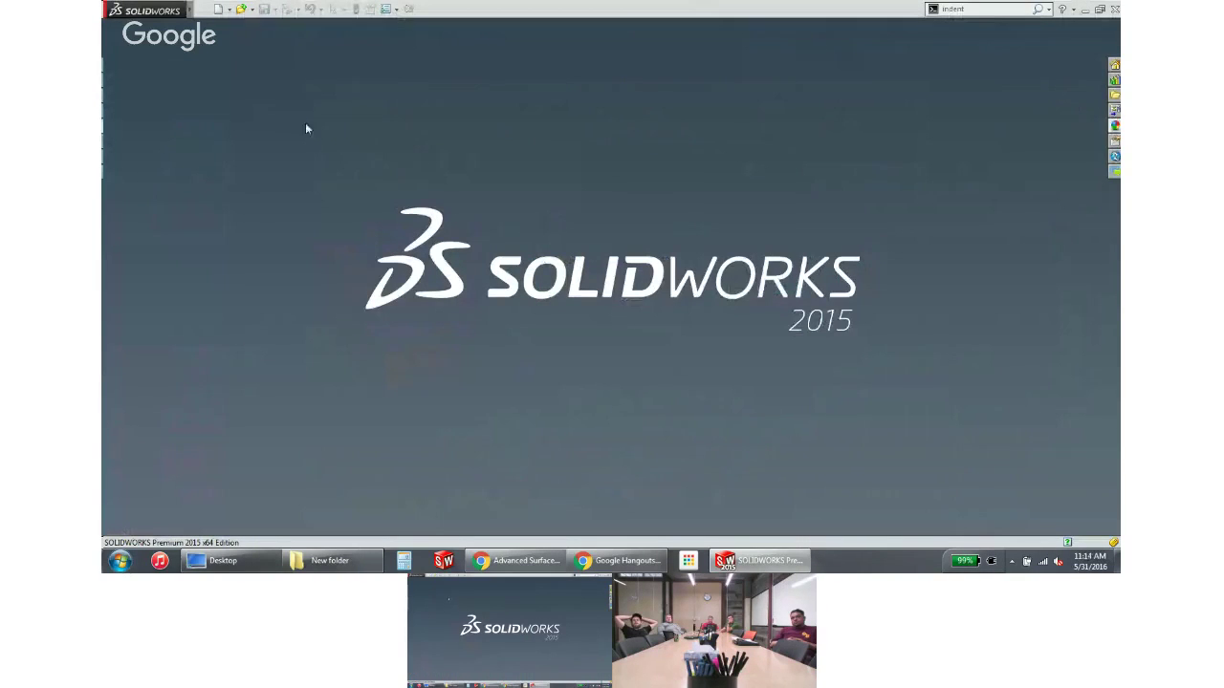
Create a new assembly from the Google Assembly MM template
{"action": "left_click", "coordinate": [218, 8]}
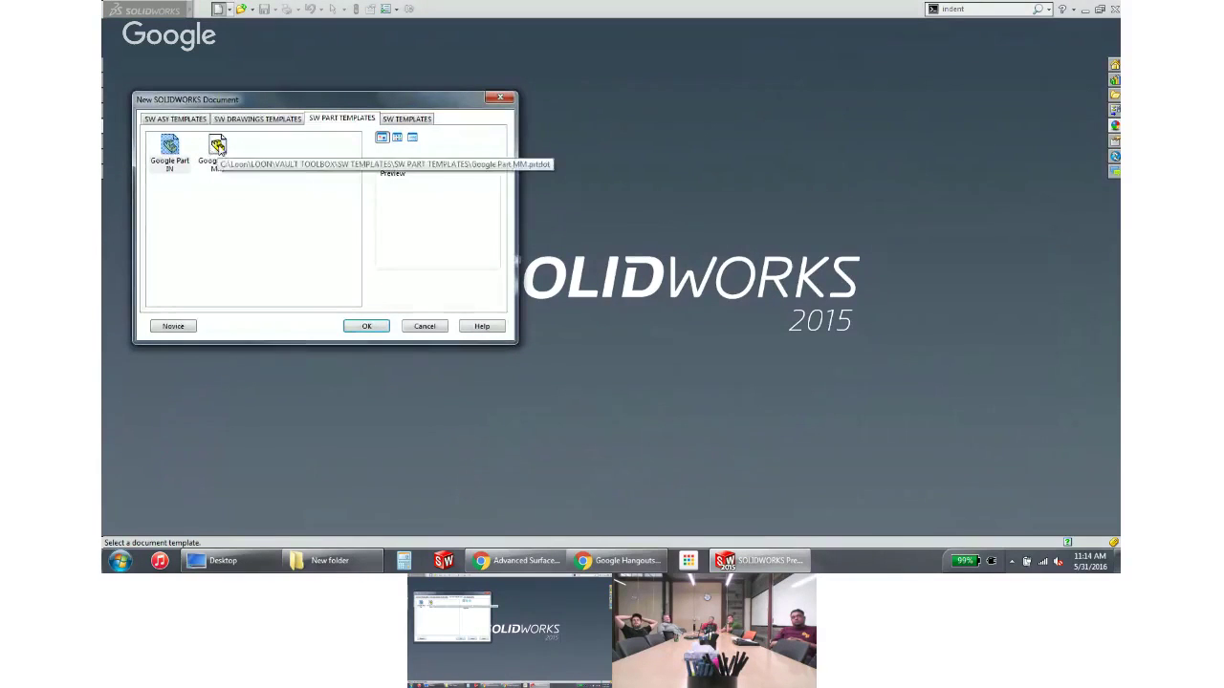
{"action": "left_click", "coordinate": [182, 118]}
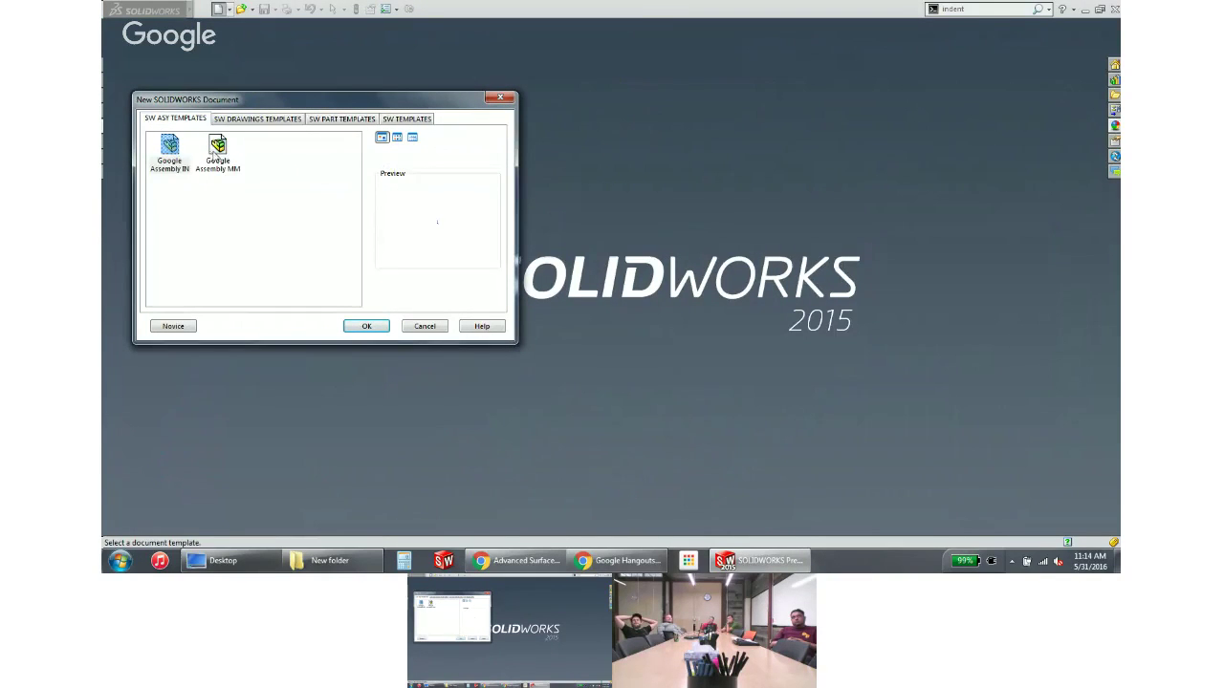
{"action": "left_click", "coordinate": [214, 147]}
{"action": "double_click", "coordinate": [214, 147]}
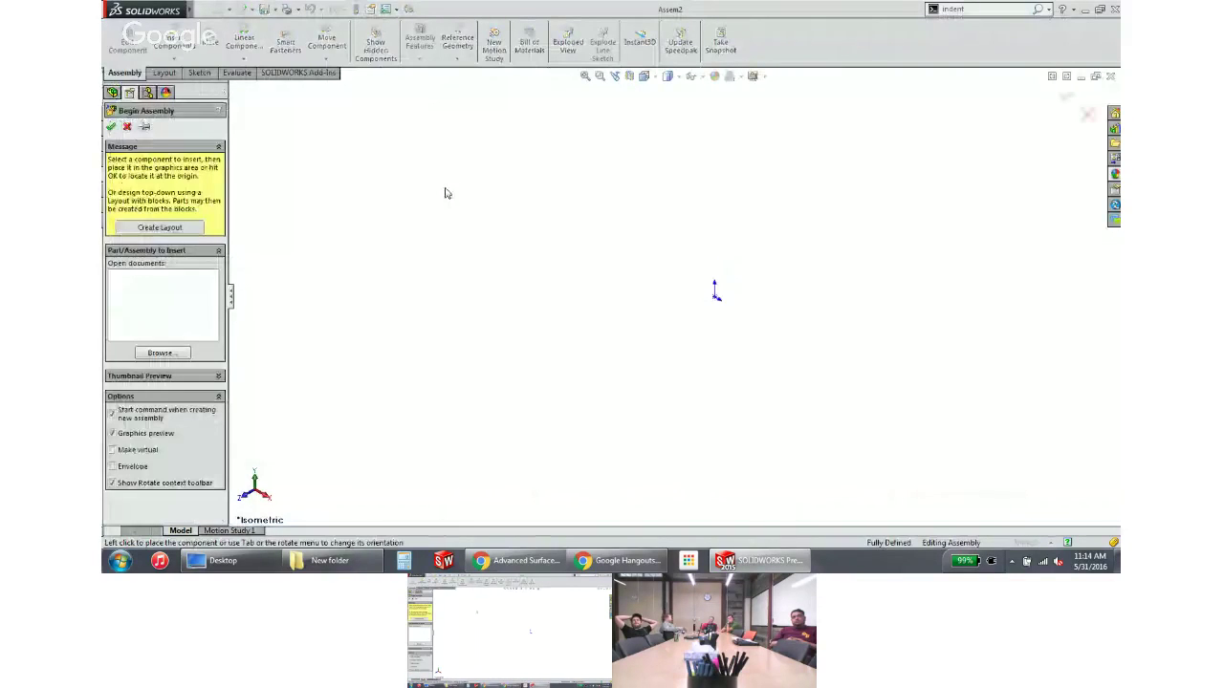
Insert 03-04.SLDPRT from the desktop's Advanced Surfaces folder at the assembly origin as an envelope
{"action": "left_click", "coordinate": [161, 354]}
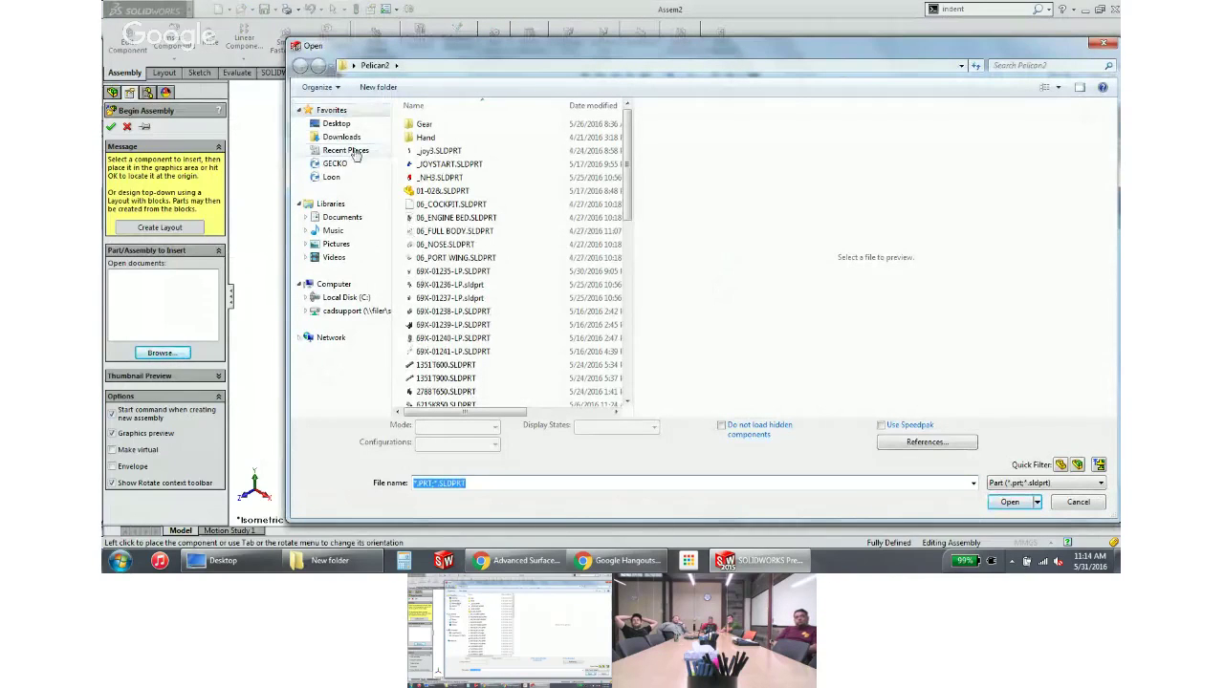
{"action": "left_click", "coordinate": [336, 126]}
{"action": "double_click", "coordinate": [457, 187]}
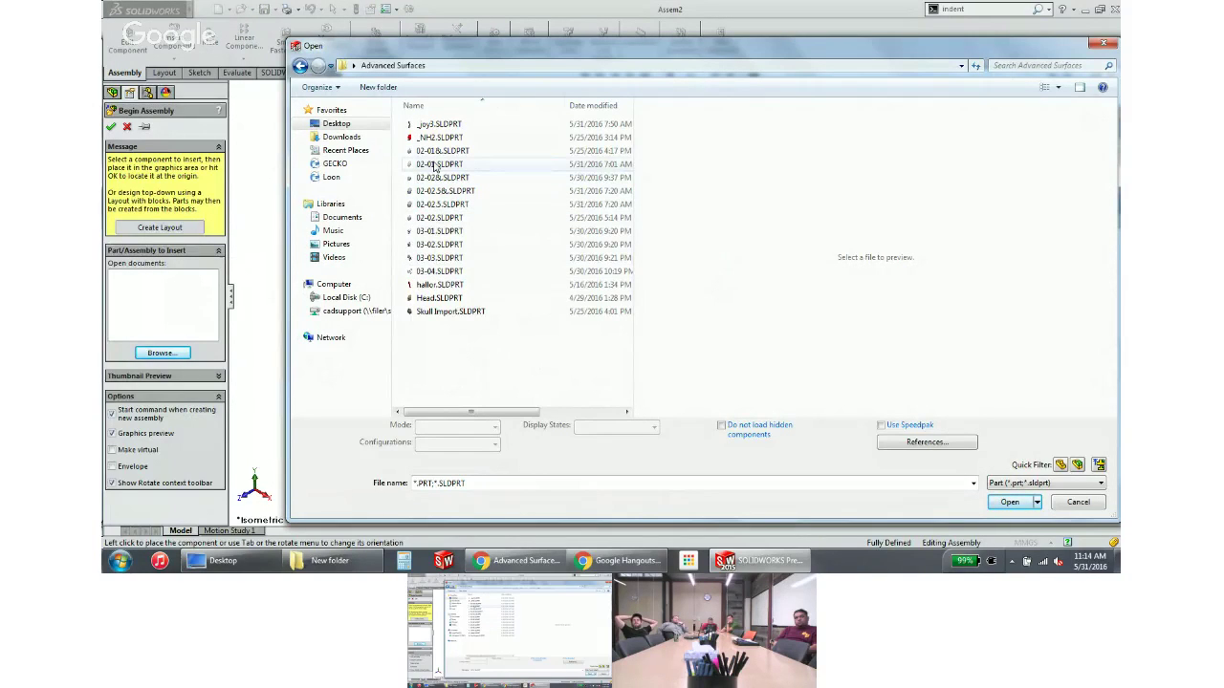
{"action": "left_click", "coordinate": [440, 271]}
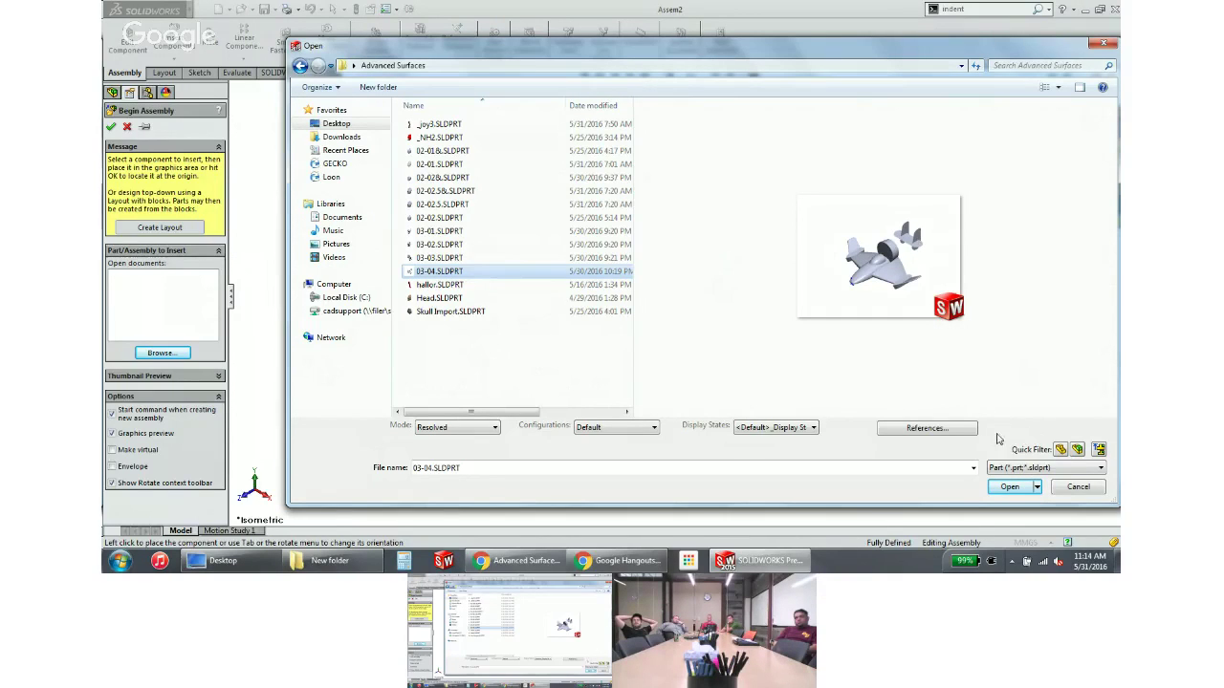
{"action": "left_click", "coordinate": [1009, 488]}
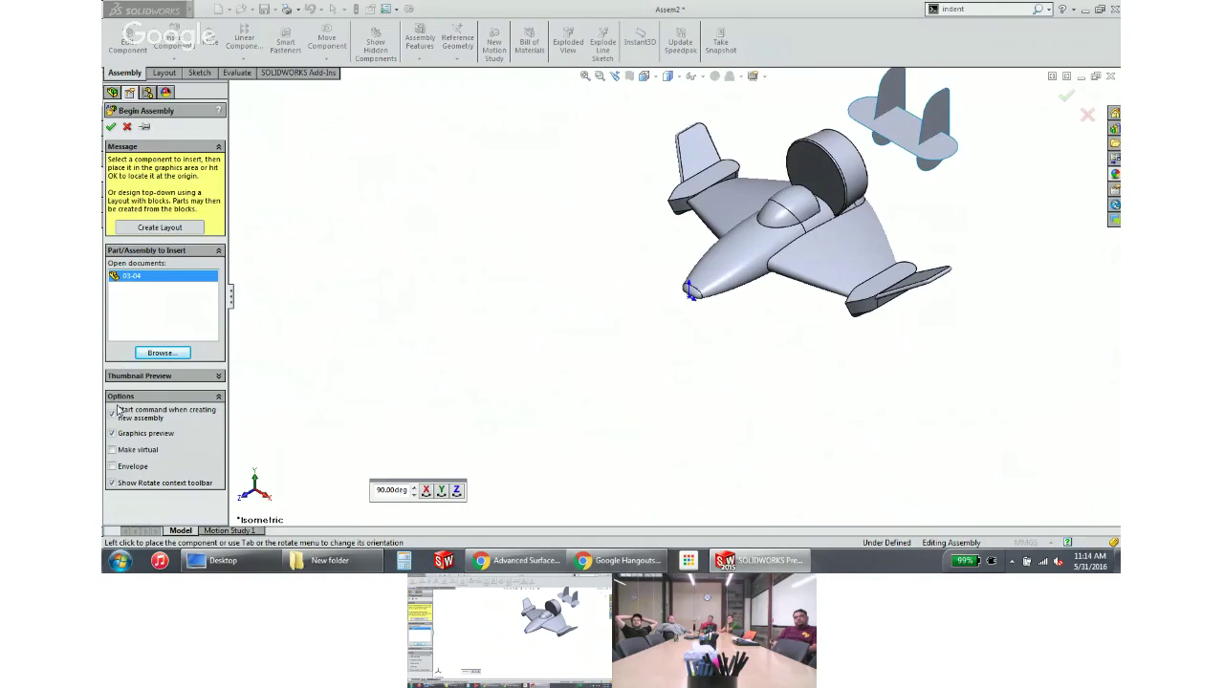
{"action": "left_click", "coordinate": [111, 467]}
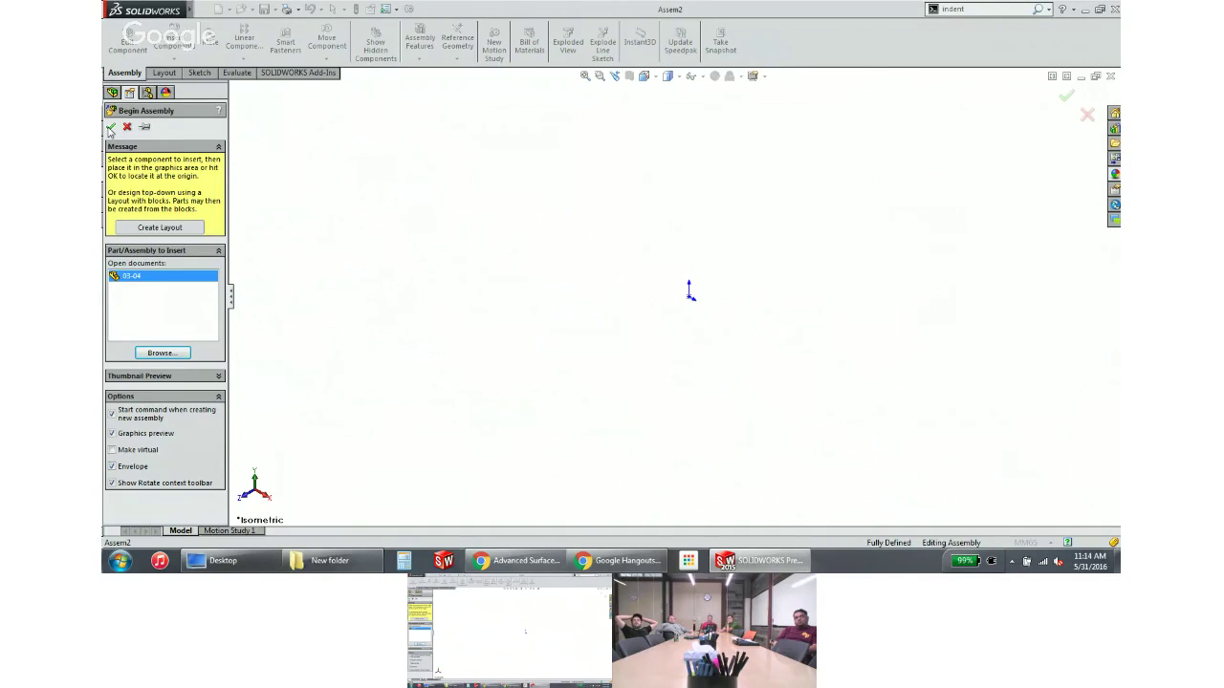
{"action": "left_click", "coordinate": [128, 276], "text": "ctrl"}
{"action": "left_click", "coordinate": [128, 276]}
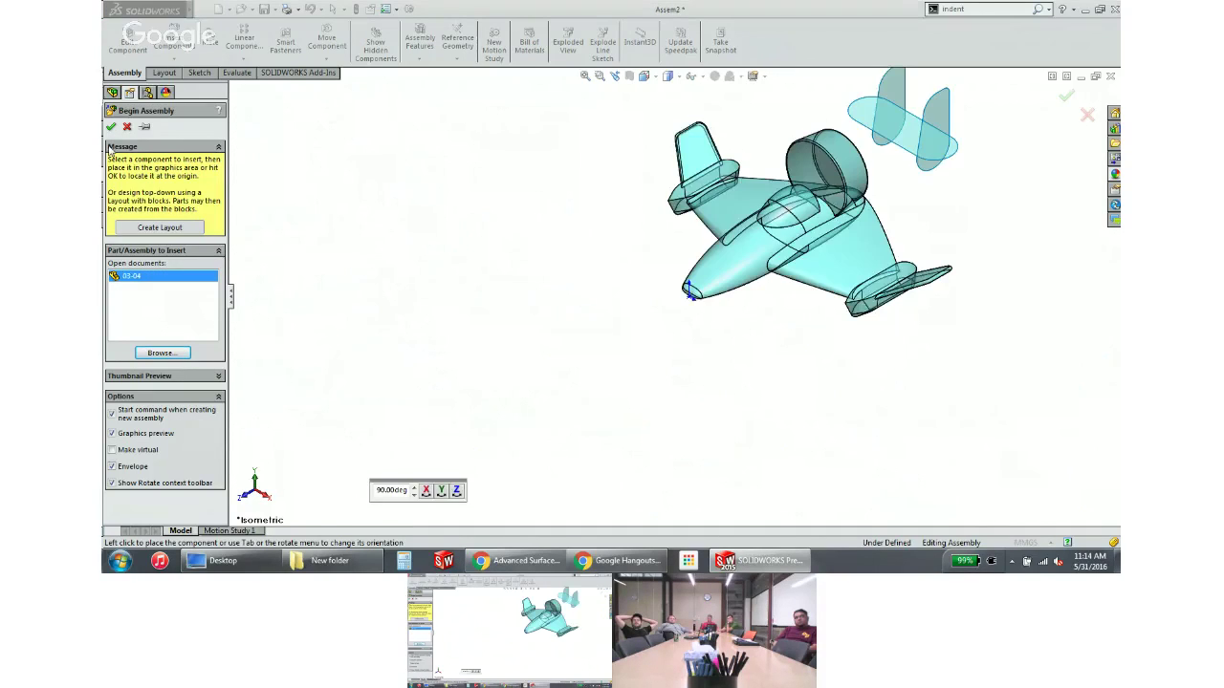
{"action": "left_click", "coordinate": [110, 130]}
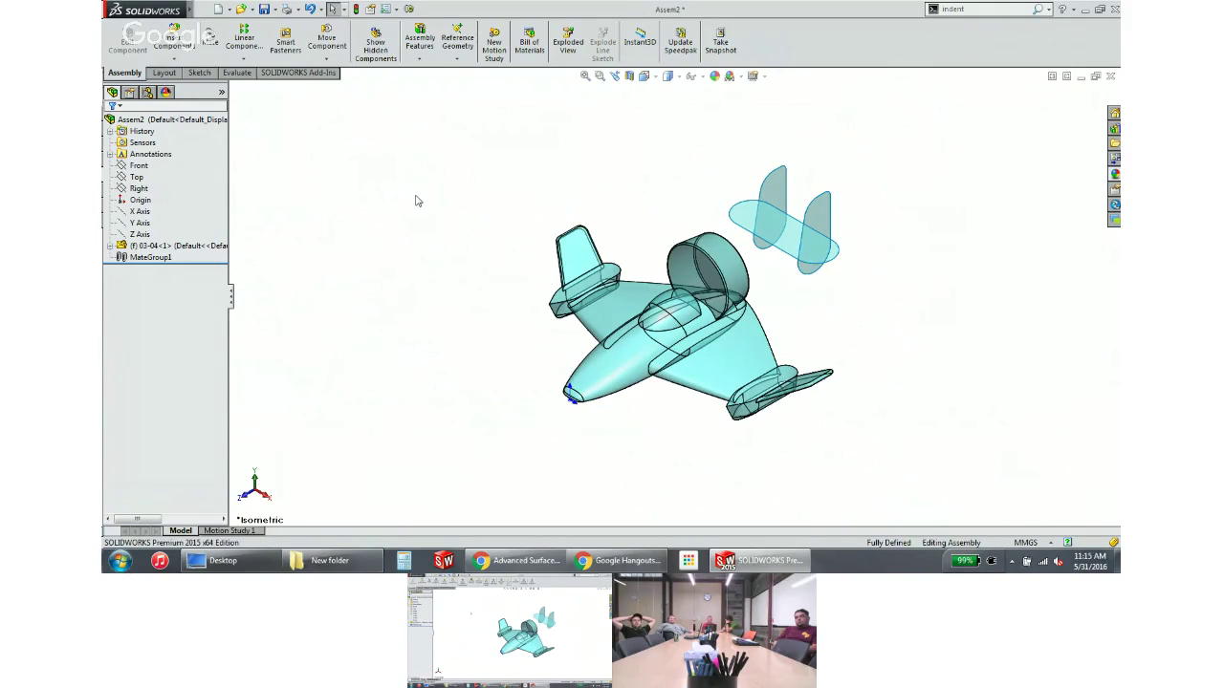
Check the mass properties of the assembly containing only the envelope aircraft part
{"action": "left_click", "coordinate": [237, 72]}
{"action": "left_click", "coordinate": [320, 43]}
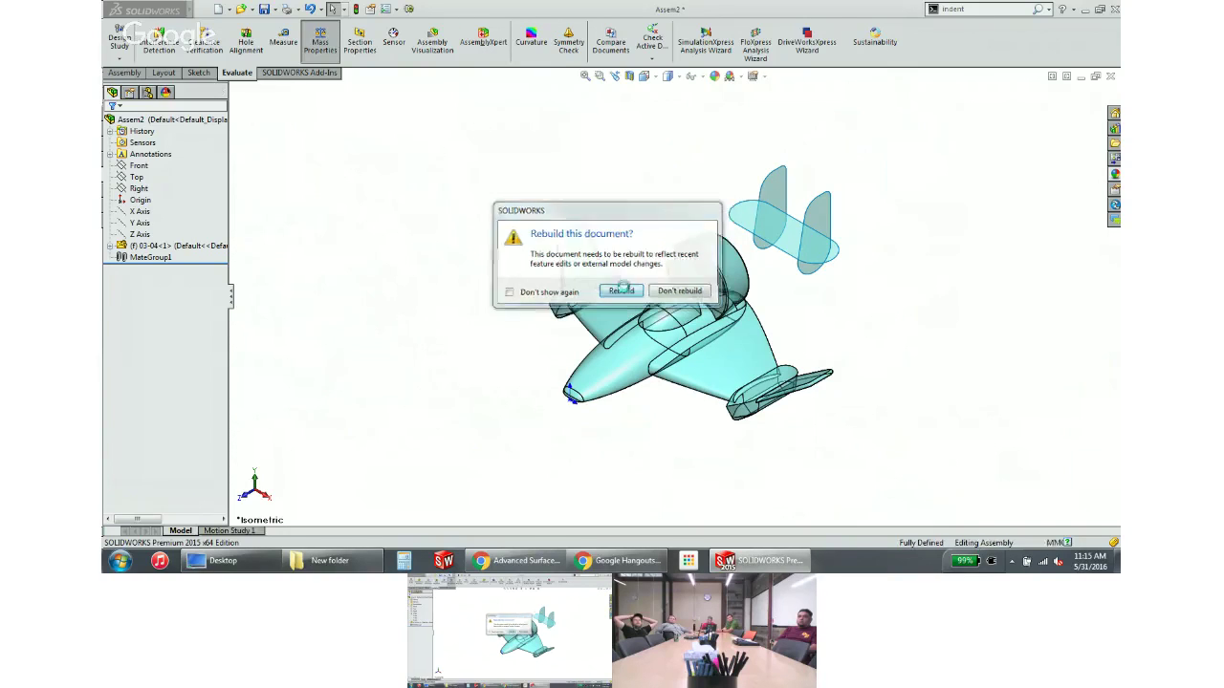
{"action": "left_click", "coordinate": [677, 290]}
{"action": "left_click", "coordinate": [693, 278]}
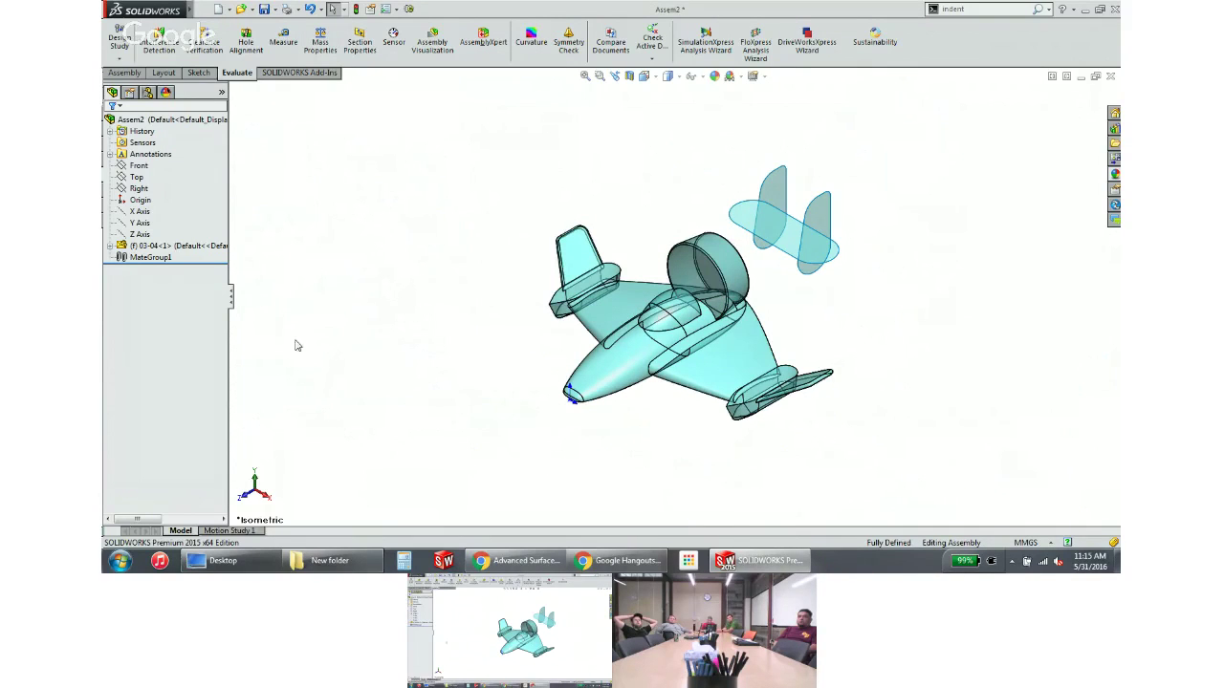
{"action": "middle_click_drag", "start_coordinate": [412, 366], "coordinate": [418, 308]}
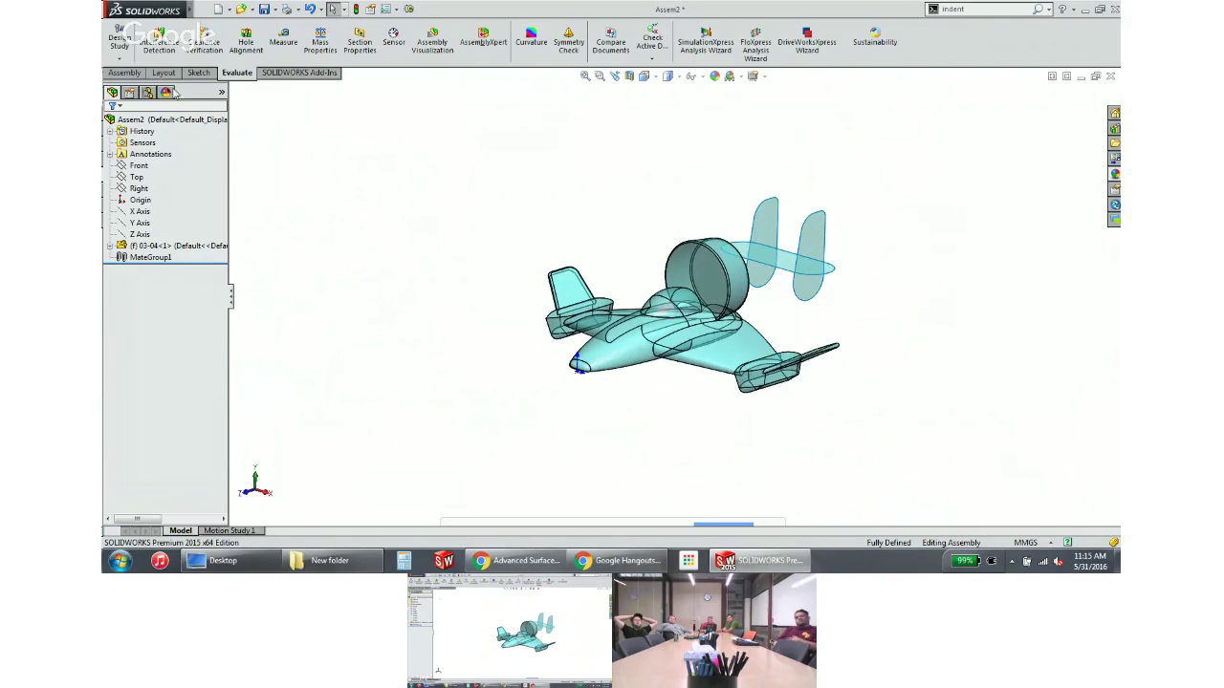
Insert a new part into the assembly positioned on the Front plane, and exit its automatically started sketch
{"action": "left_click", "coordinate": [132, 74]}
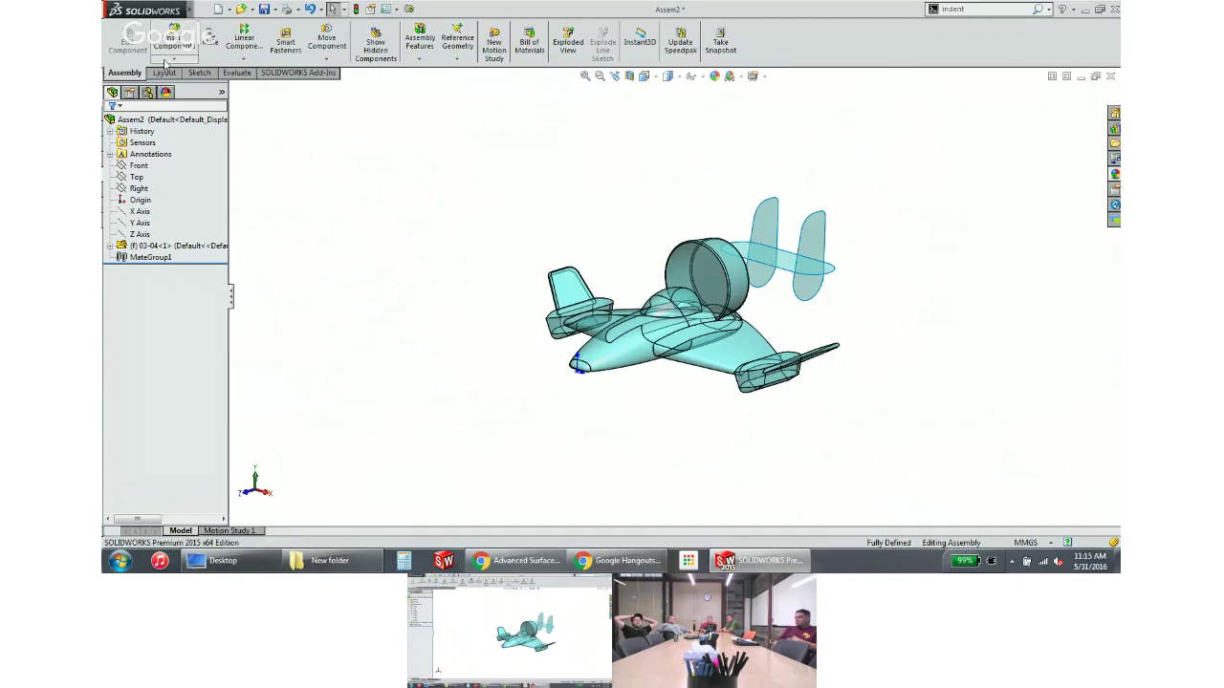
{"action": "left_click", "coordinate": [168, 59]}
{"action": "left_click", "coordinate": [188, 83]}
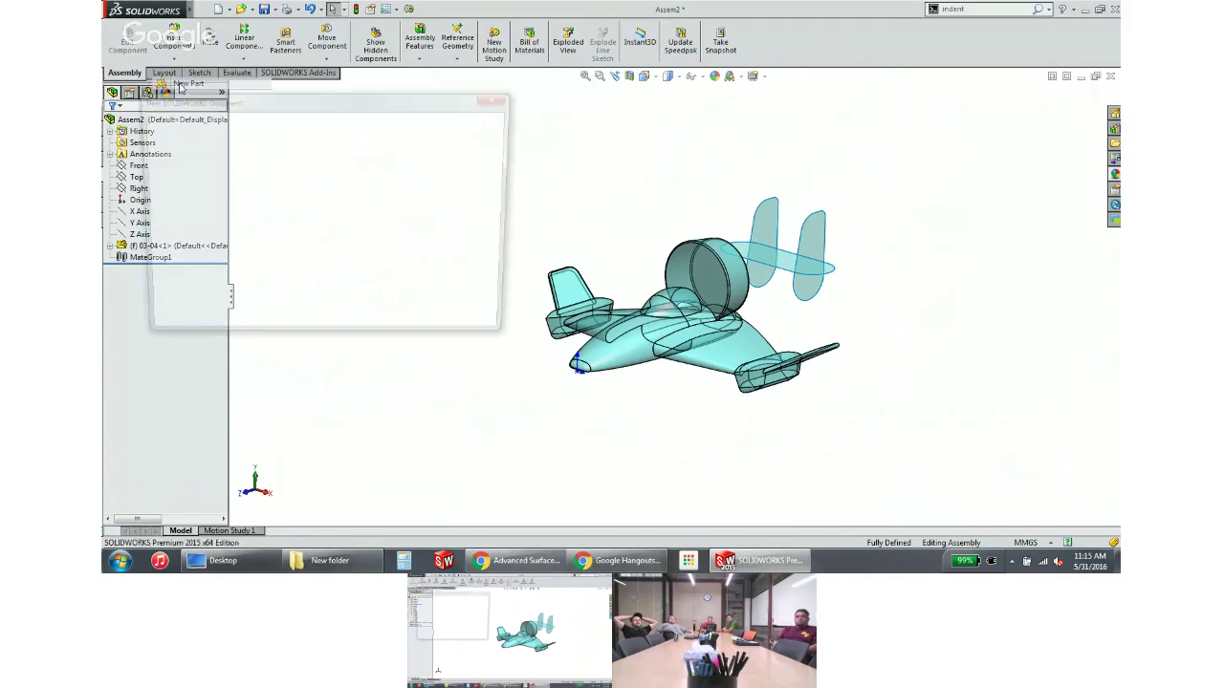
{"action": "double_click", "coordinate": [216, 148]}
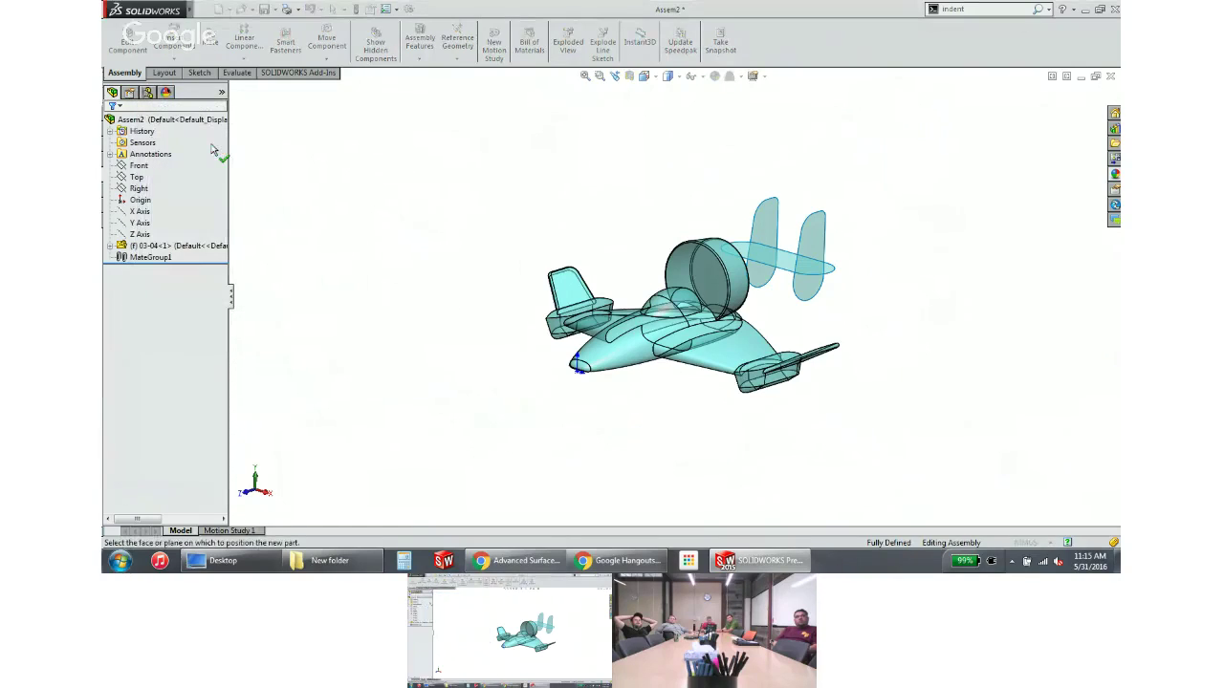
{"action": "left_click", "coordinate": [138, 165]}
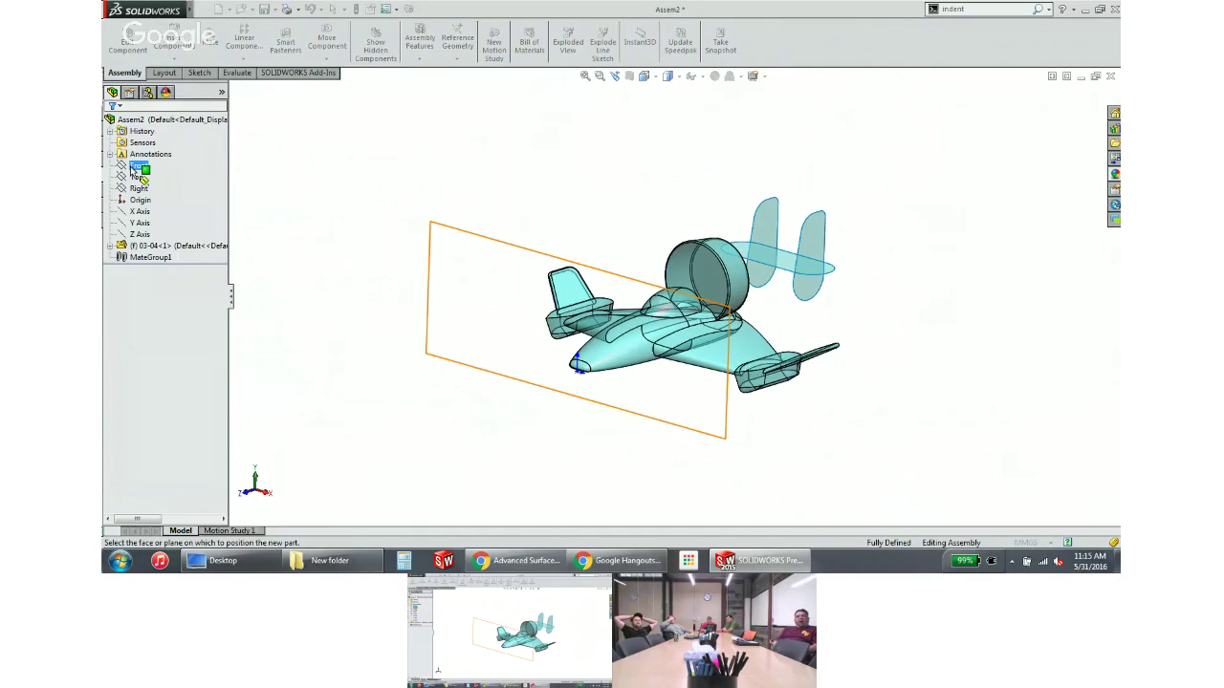
{"action": "left_click", "coordinate": [1062, 98]}
Copy the envelope aircraft's near wing face into the new part as an offset surface with a distance of 0 mm
{"action": "middle_click_drag", "start_coordinate": [945, 223], "coordinate": [941, 243]}
{"action": "scroll", "coordinate": [656, 369], "scroll_direction": "down", "scroll_amount": 3}
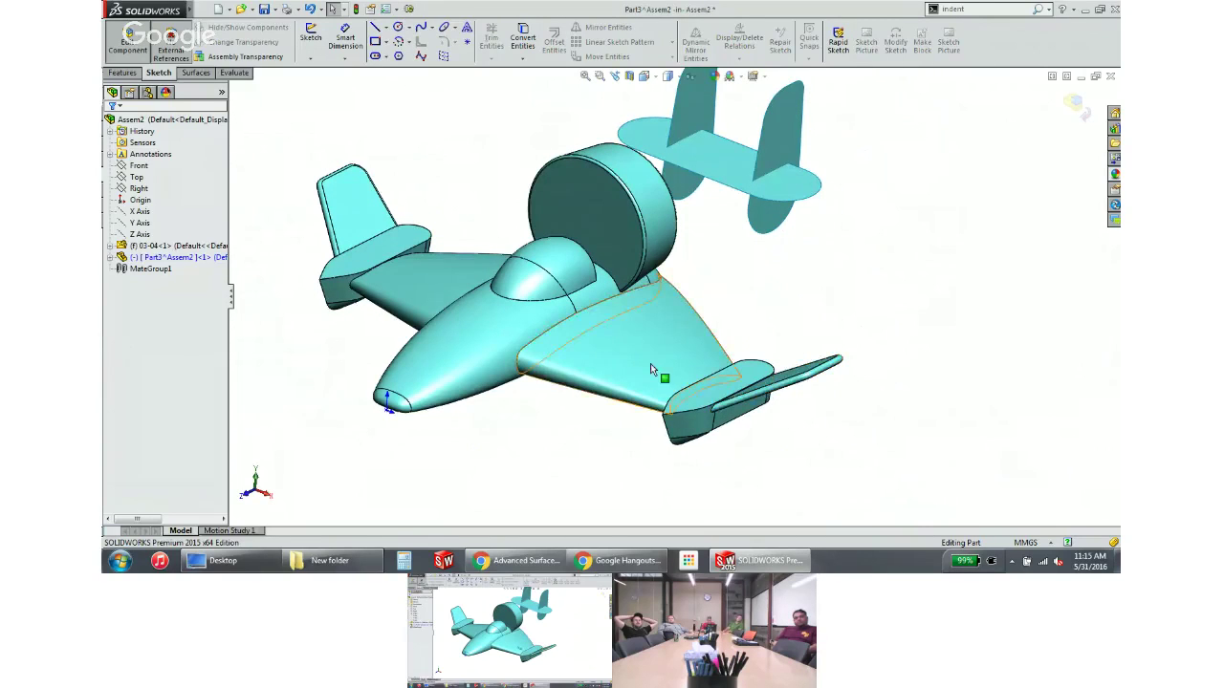
{"action": "left_click", "coordinate": [631, 359]}
{"action": "left_click", "coordinate": [196, 73]}
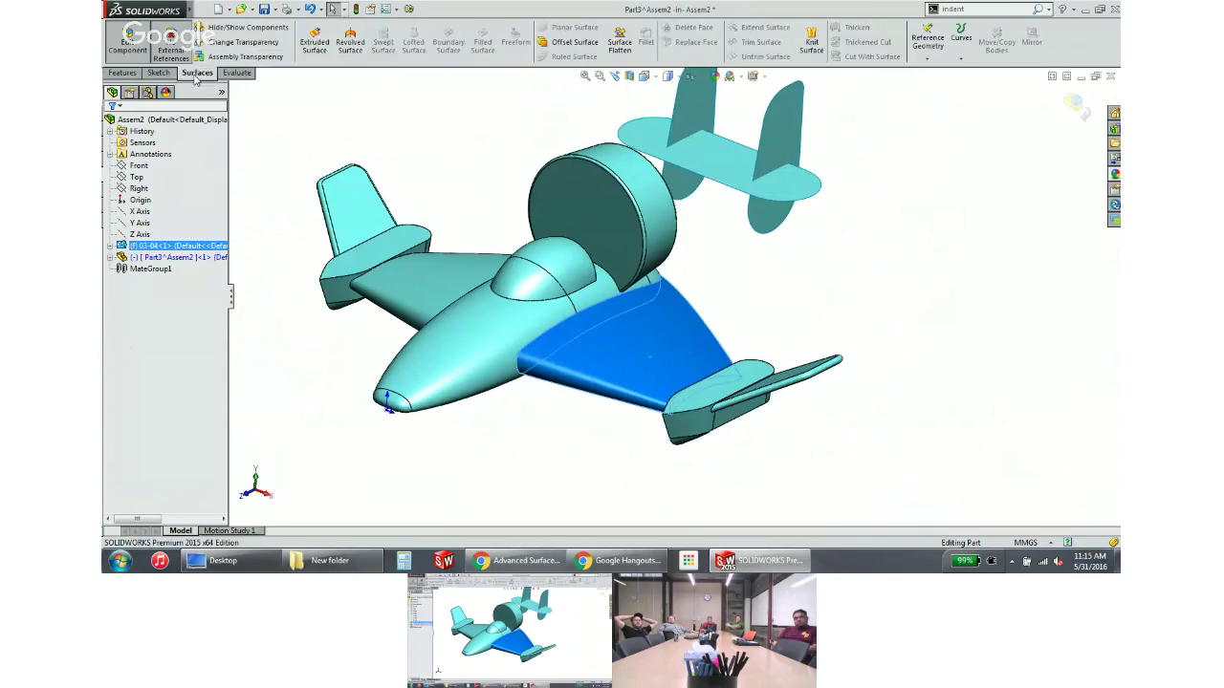
{"action": "left_click", "coordinate": [547, 44]}
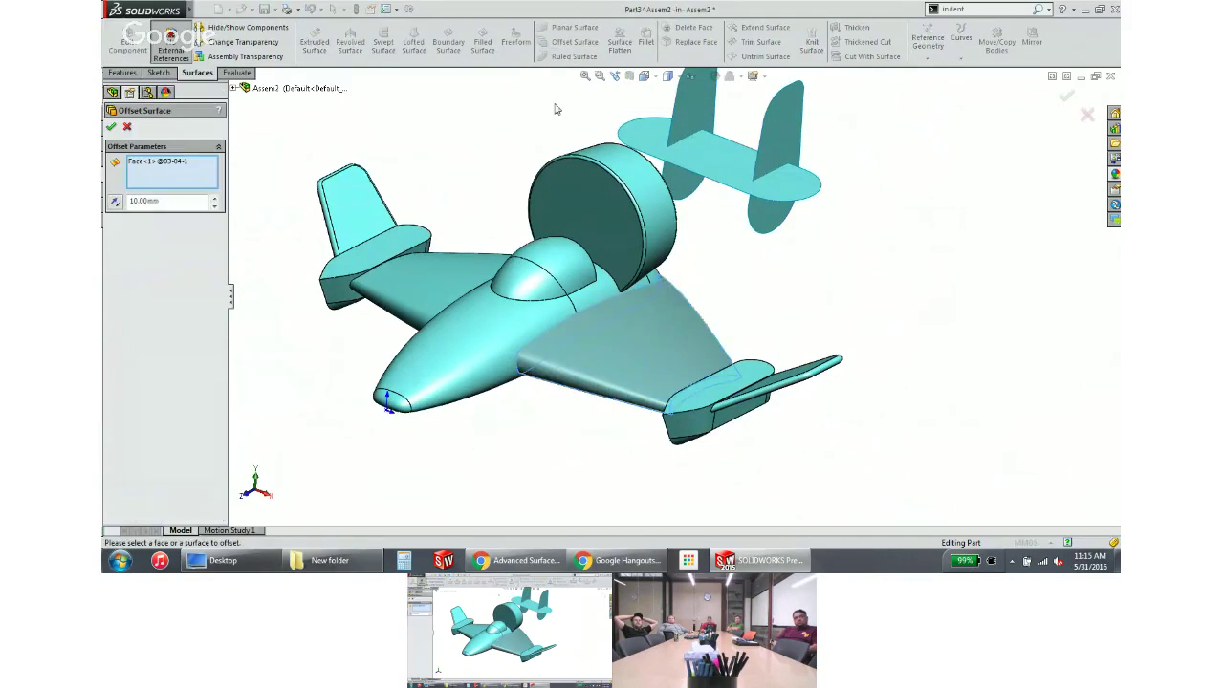
{"action": "left_click", "coordinate": [189, 197]}
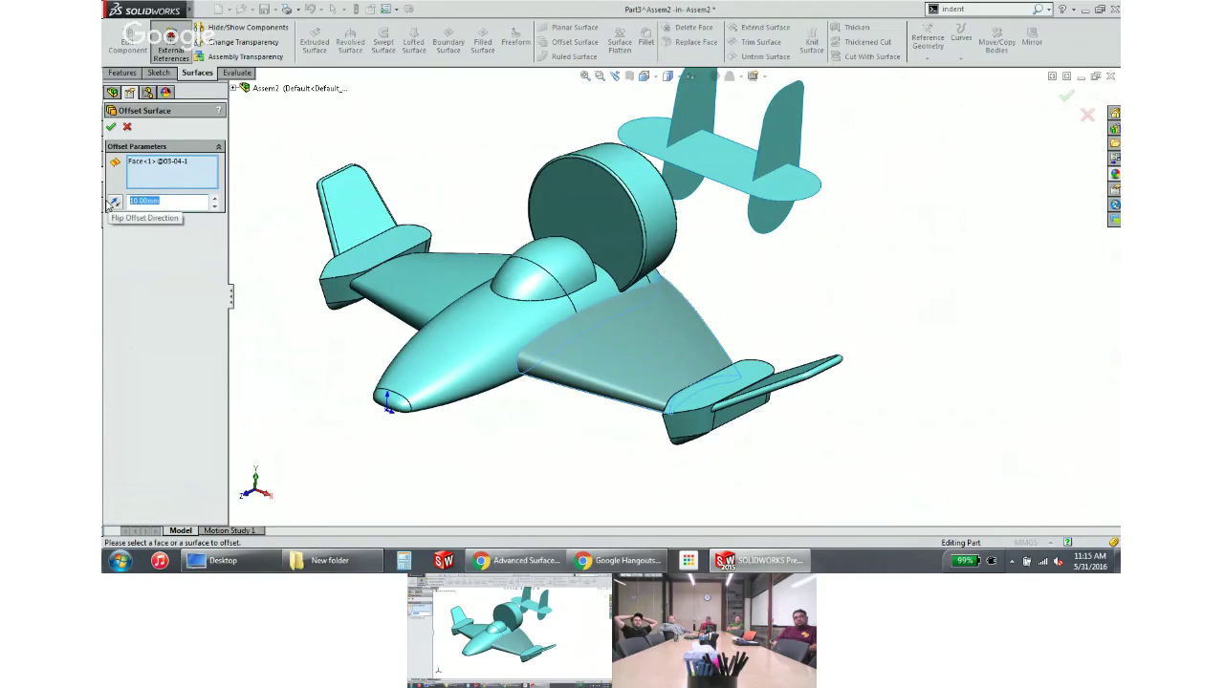
{"action": "type", "text": "0"}
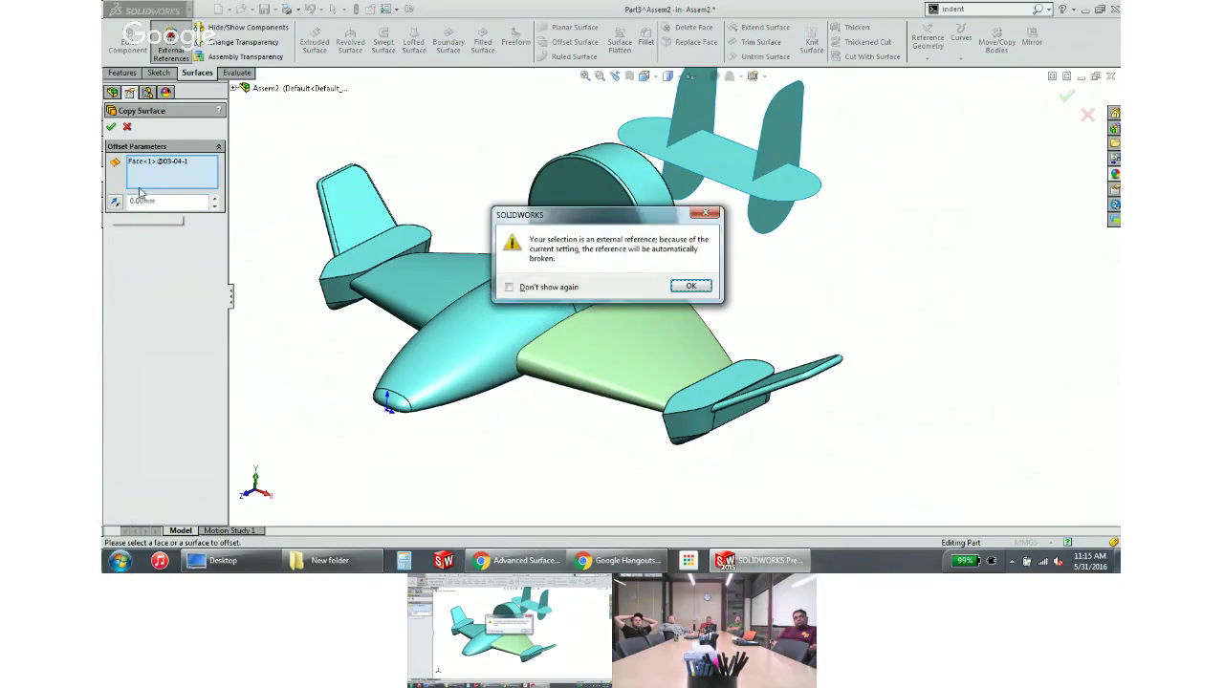
{"action": "left_click", "coordinate": [692, 287]}
Open the new part in its own window and view the copied wing surface from the front
{"action": "right_click", "coordinate": [191, 263]}
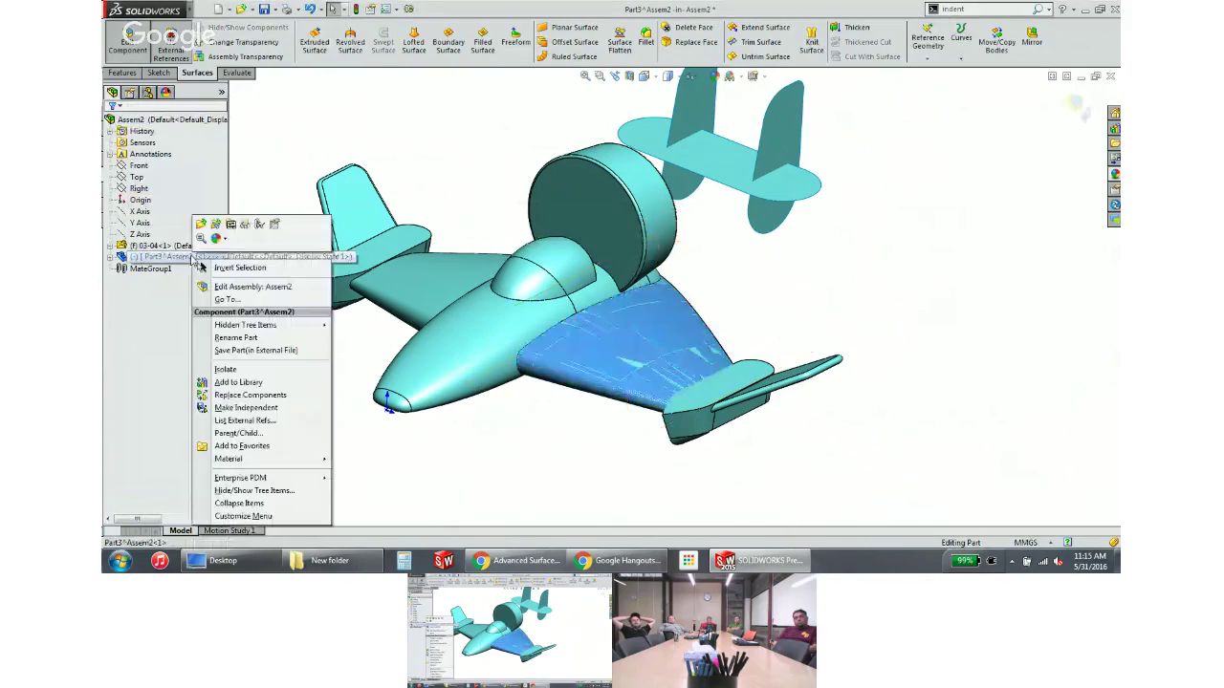
{"action": "left_click", "coordinate": [201, 227]}
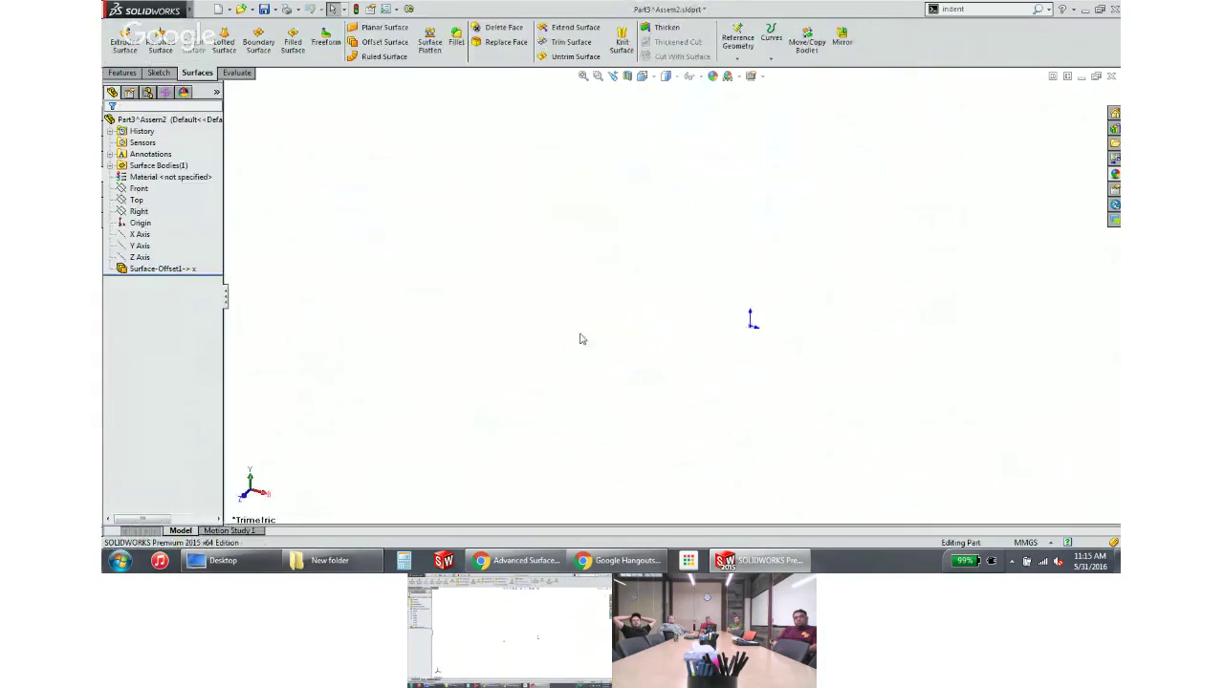
{"action": "middle_click_drag", "start_coordinate": [697, 306], "coordinate": [756, 357]}
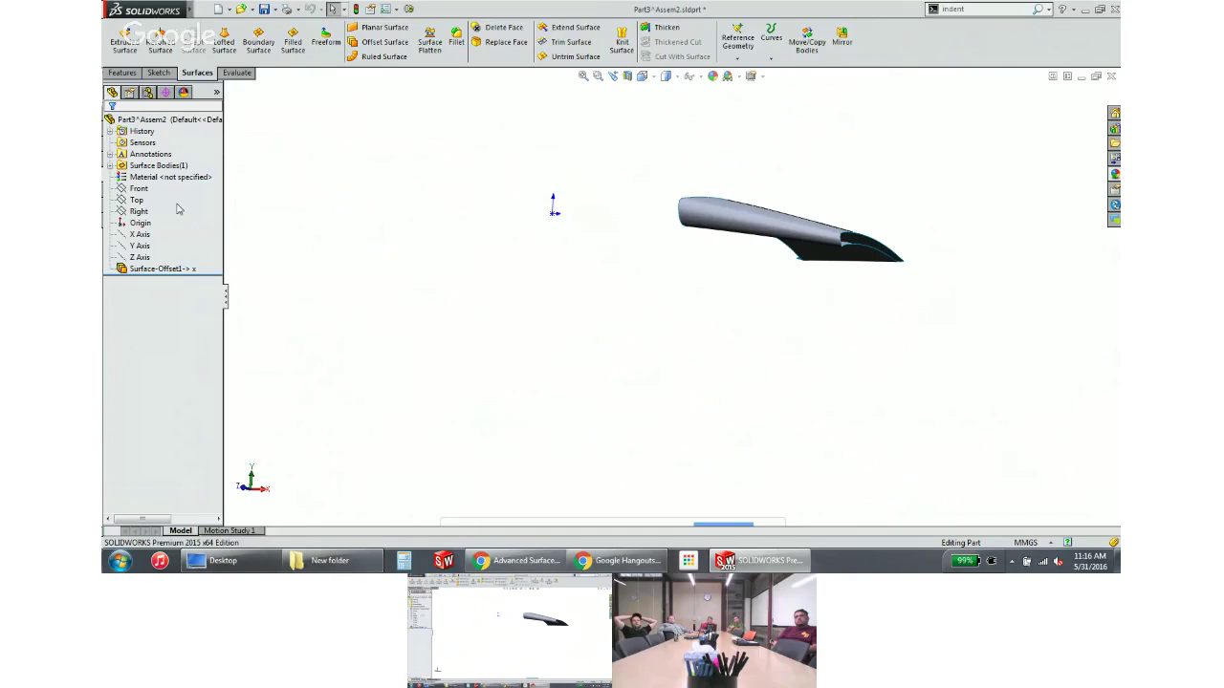
On the Top plane, sketch a vertical line about 3067 mm long across the wing surface near its wide root end
{"action": "left_click", "coordinate": [137, 200]}
{"action": "left_click", "coordinate": [149, 180]}
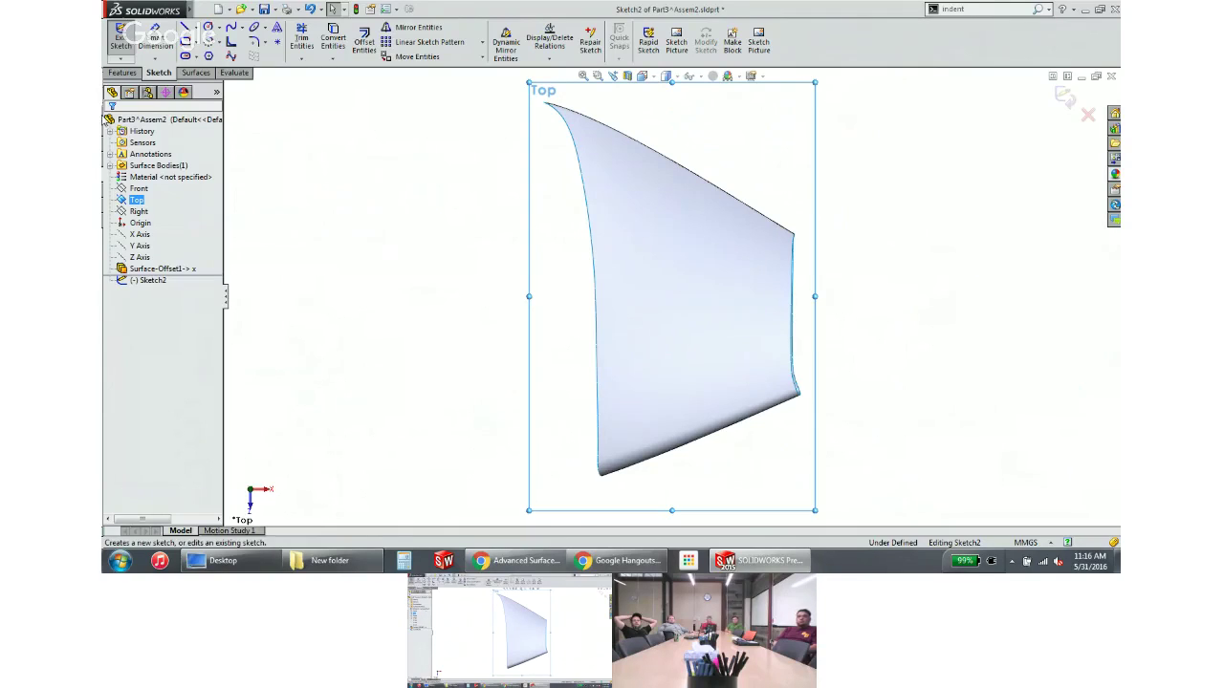
{"action": "left_click", "coordinate": [185, 27]}
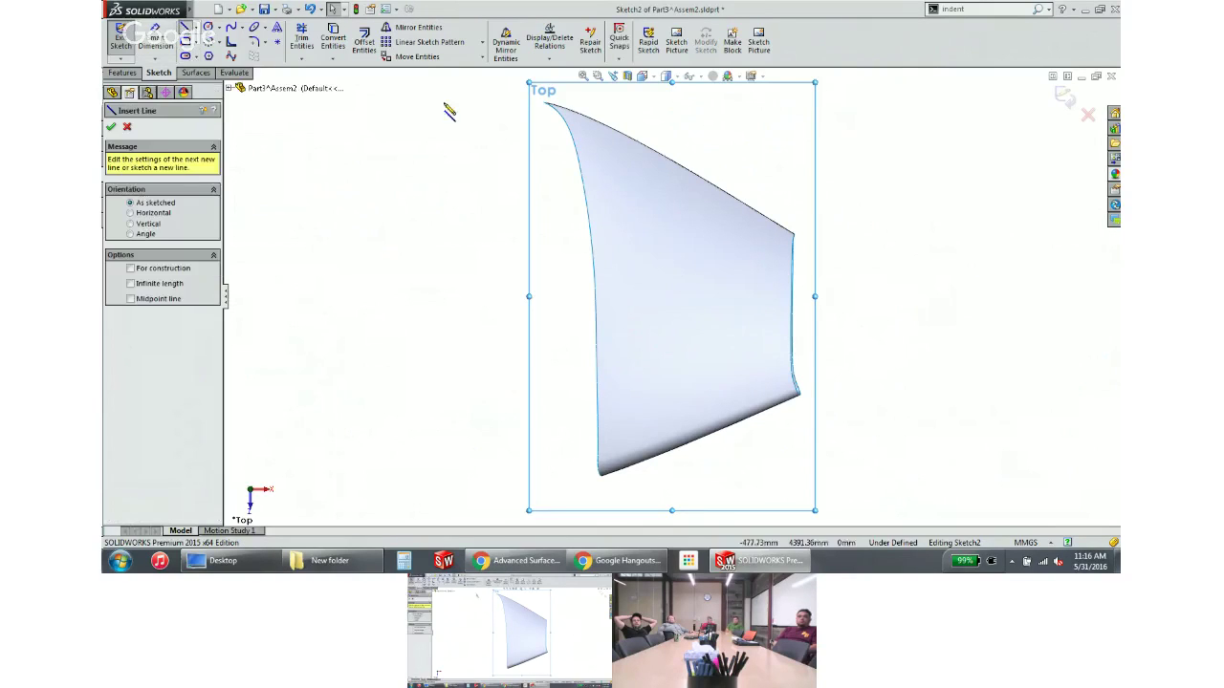
{"action": "left_click", "coordinate": [628, 112]}
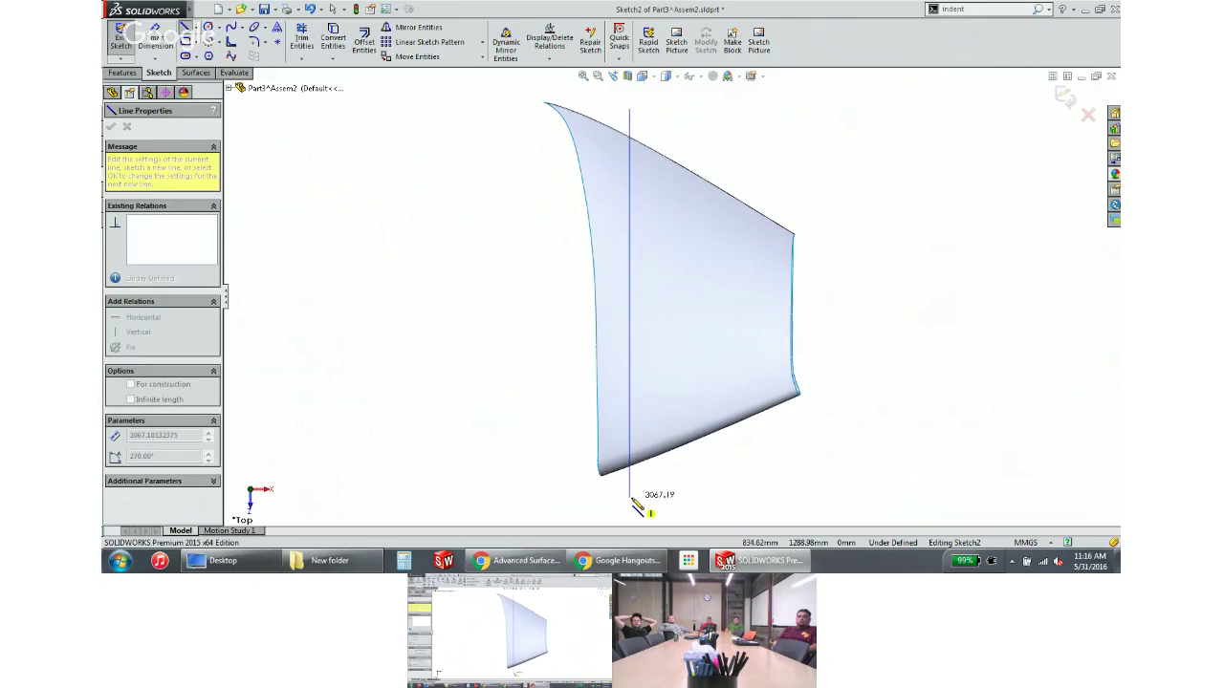
{"action": "left_click", "coordinate": [629, 498]}
{"action": "key", "text": "Escape"}
{"action": "scroll", "coordinate": [500, 398], "scroll_direction": "up", "scroll_amount": 3}
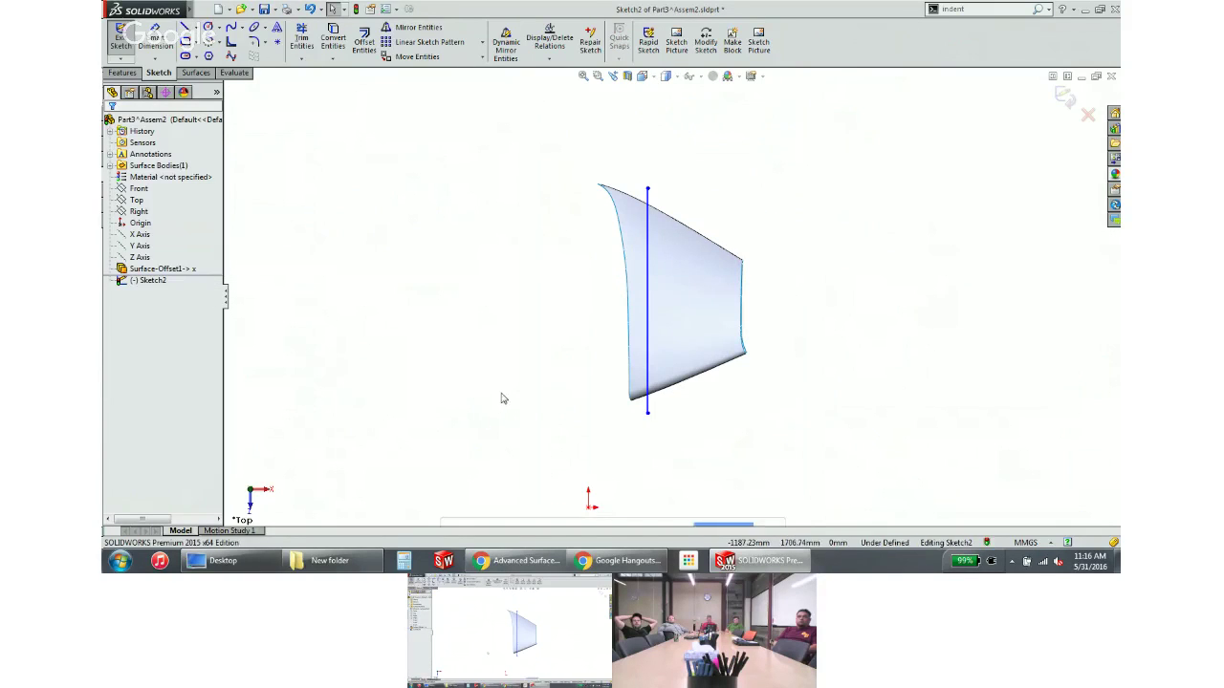
Dimension the sketched line's horizontal distance from the origin and set it to 800 mm
{"action": "right_click_drag", "start_coordinate": [500, 399], "coordinate": [511, 309]}
{"action": "left_click", "coordinate": [652, 342]}
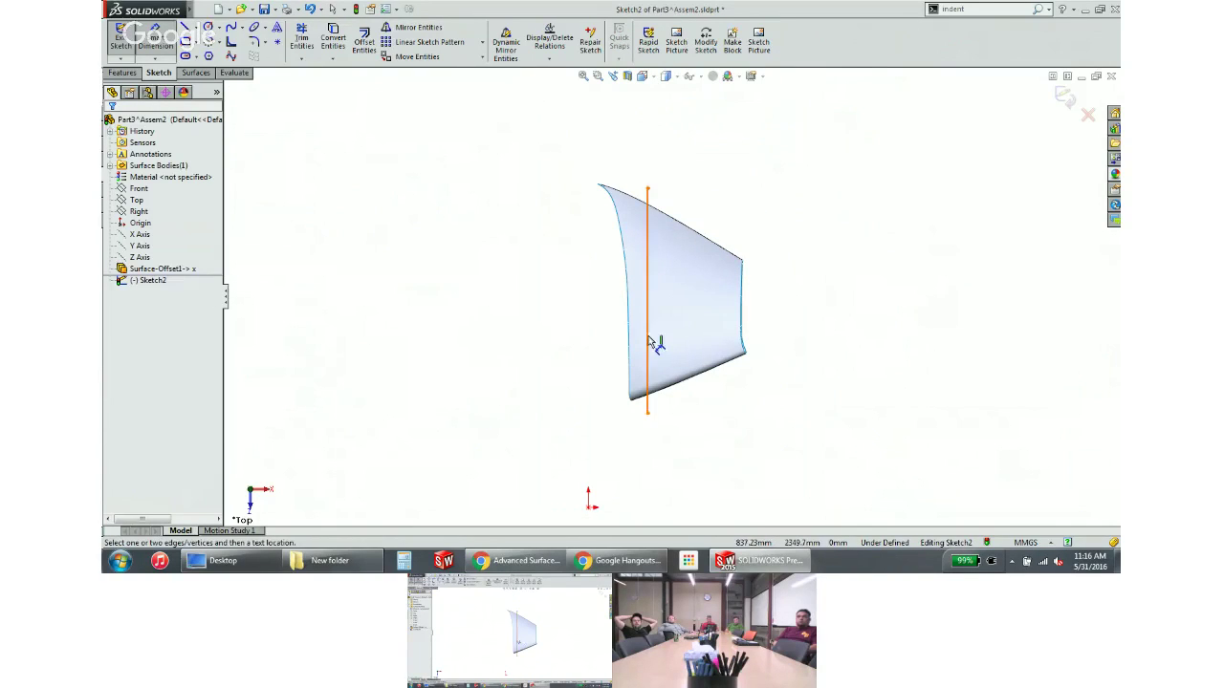
{"action": "left_click", "coordinate": [588, 506]}
{"action": "left_click", "coordinate": [623, 444]}
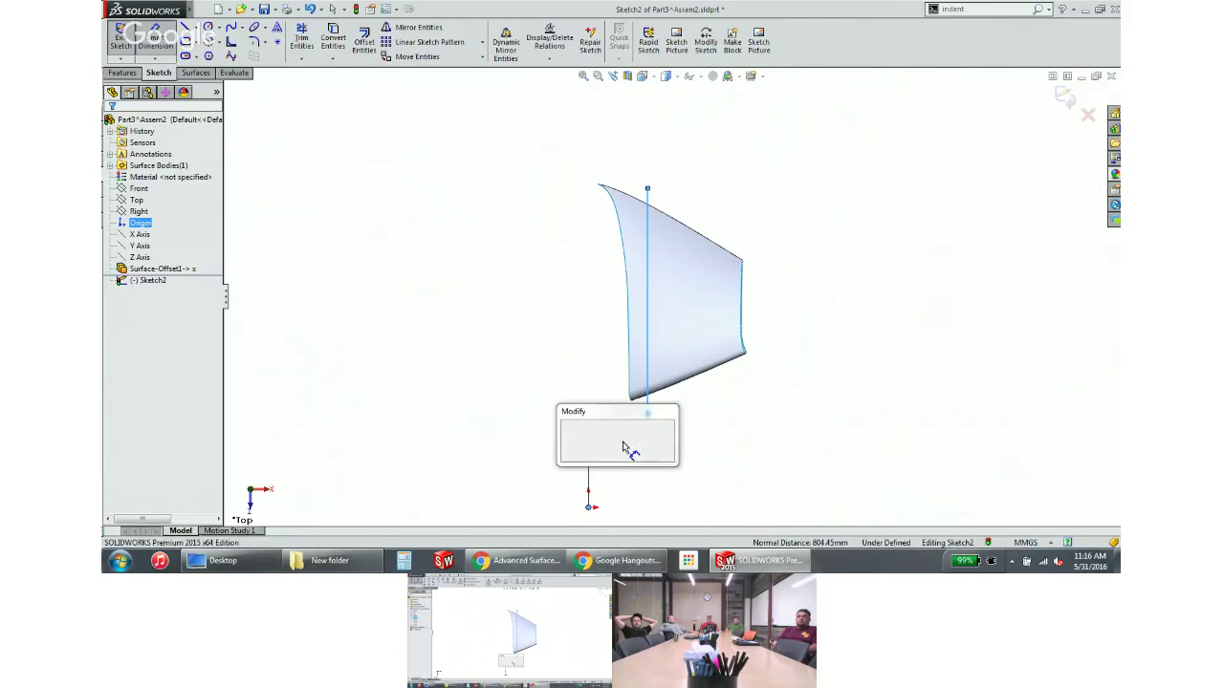
{"action": "type", "text": "800"}
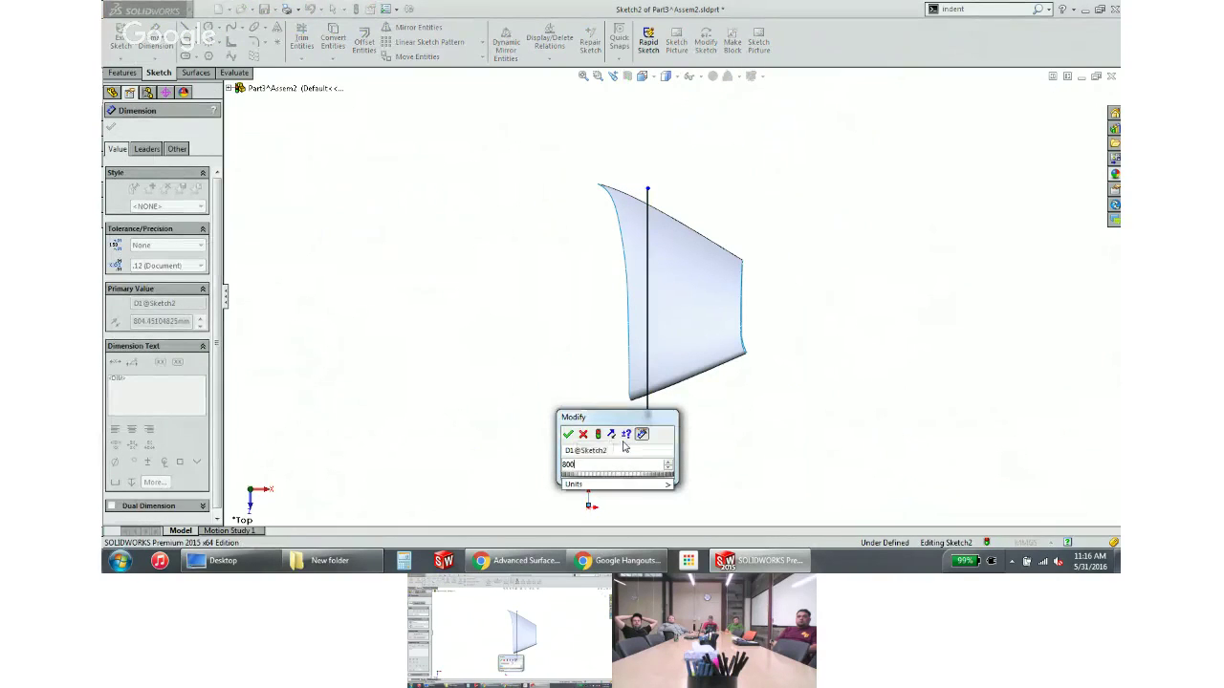
{"action": "key", "text": "Return"}
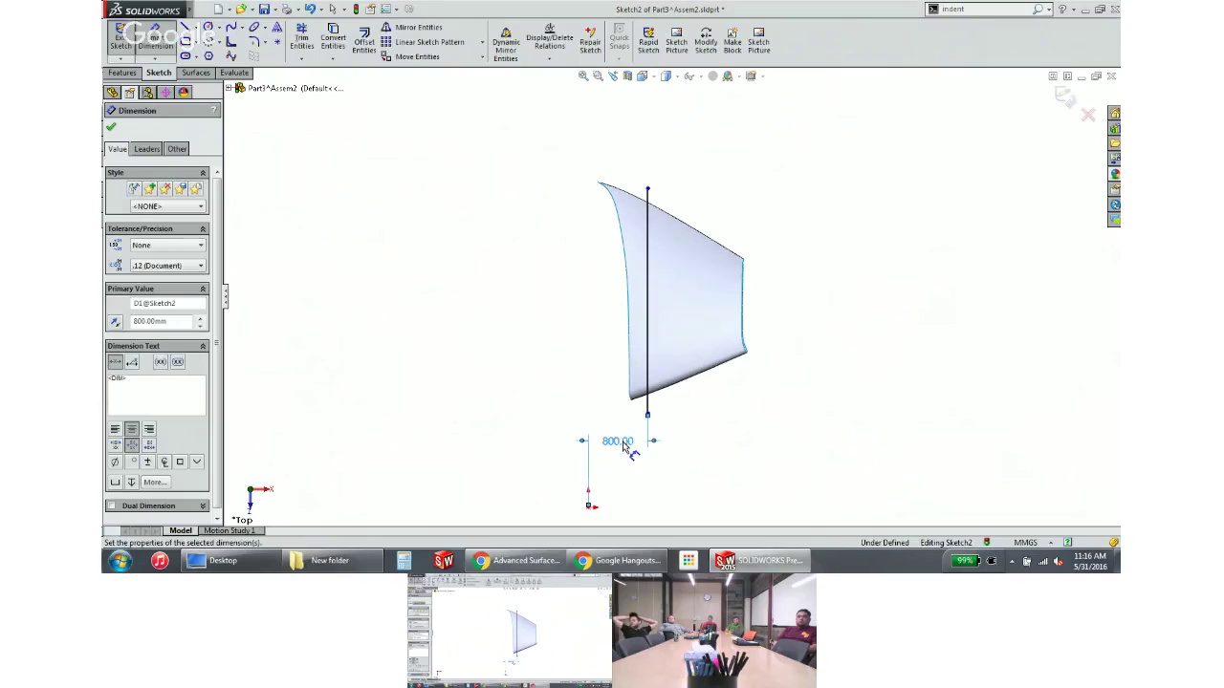
{"action": "left_click", "coordinate": [577, 287]}
Extrude the line as a 10 mm one-direction thin feature, using Mid Plane with a depth of 2261 mm
{"action": "middle_click_drag", "start_coordinate": [576, 287], "coordinate": [290, 221]}
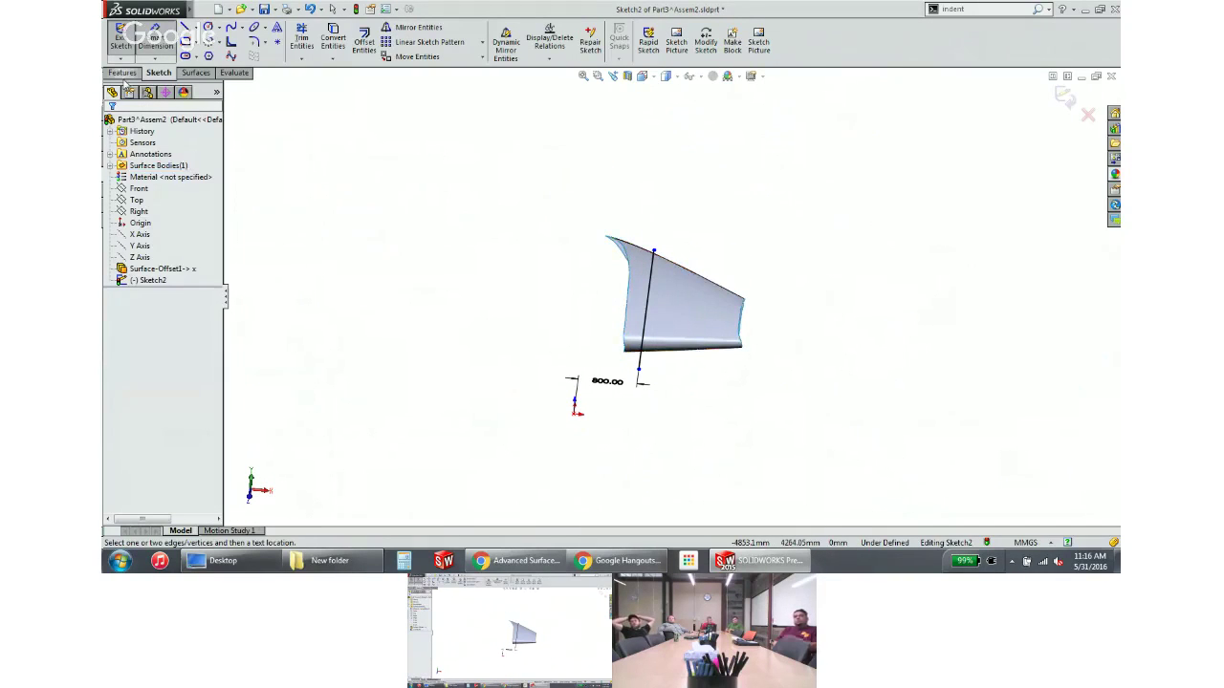
{"action": "left_click", "coordinate": [122, 73]}
{"action": "left_click", "coordinate": [127, 40]}
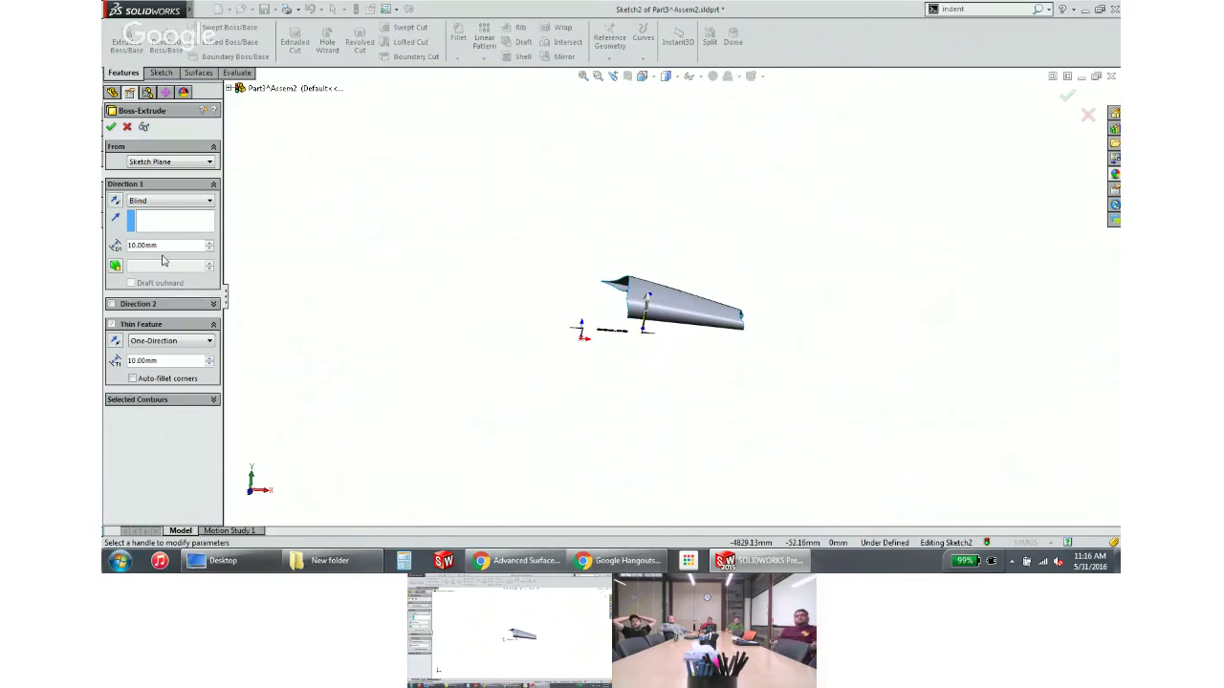
{"action": "left_click", "coordinate": [163, 204]}
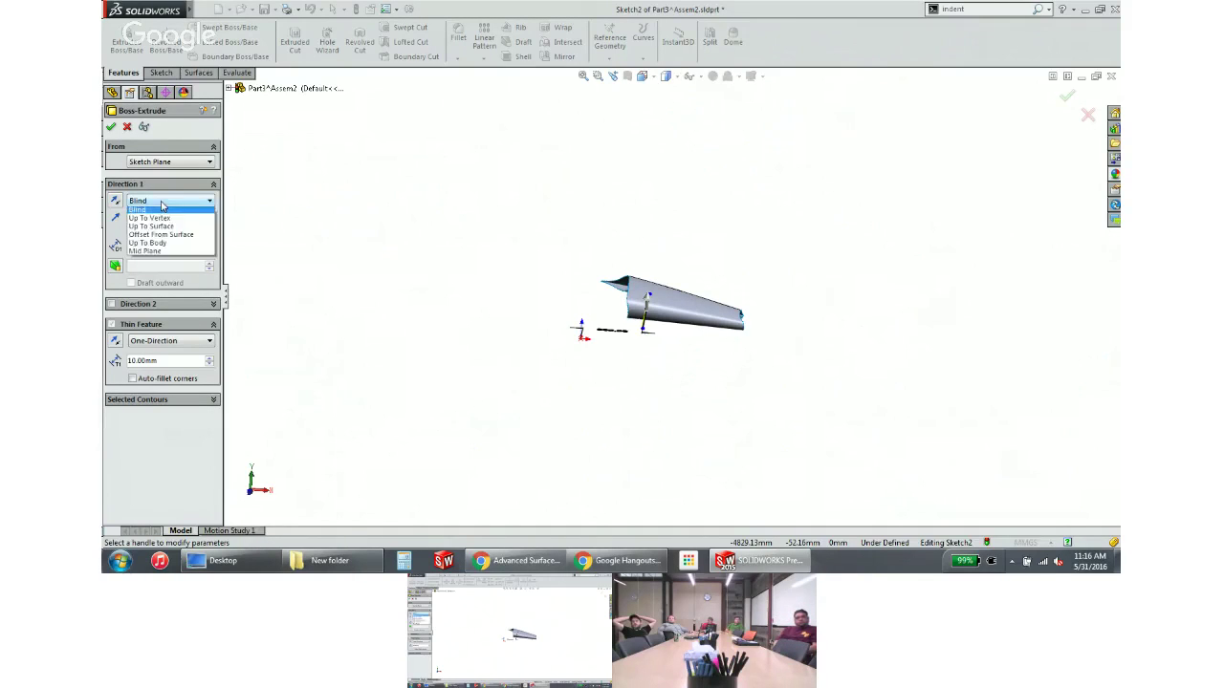
{"action": "left_click", "coordinate": [144, 251]}
{"action": "left_click_drag", "start_coordinate": [649, 306], "coordinate": [669, 271]}
{"action": "middle_click_drag", "start_coordinate": [670, 270], "coordinate": [630, 268]}
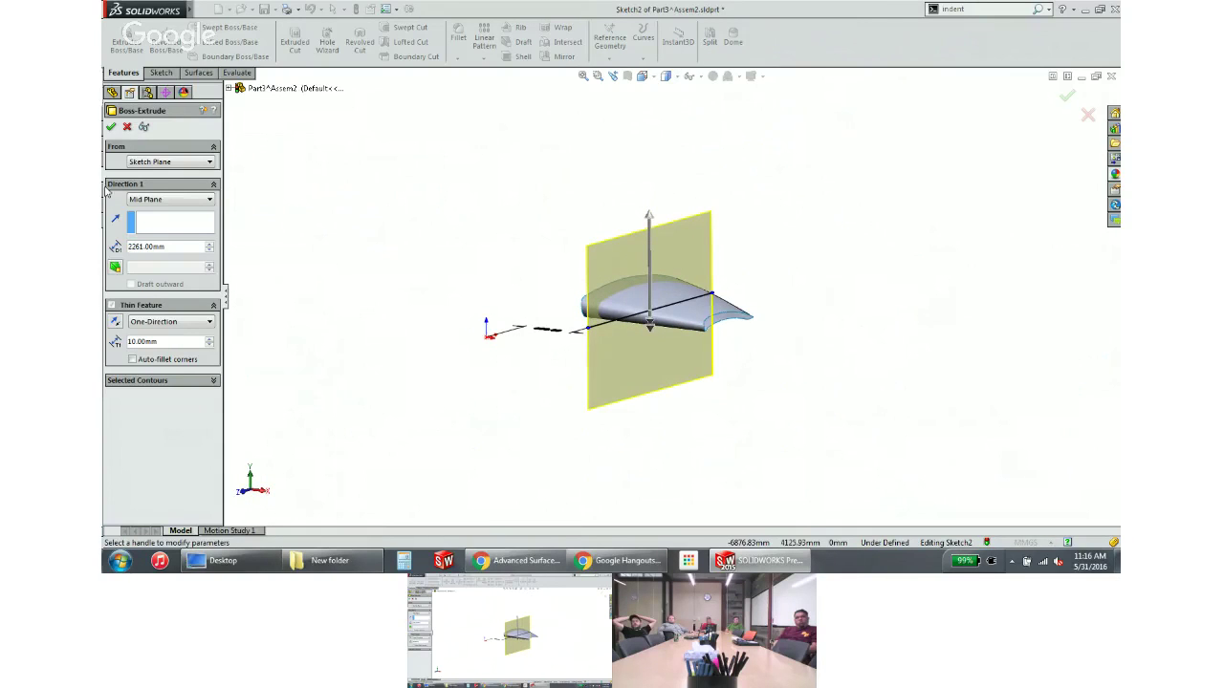
{"action": "left_click", "coordinate": [112, 128]}
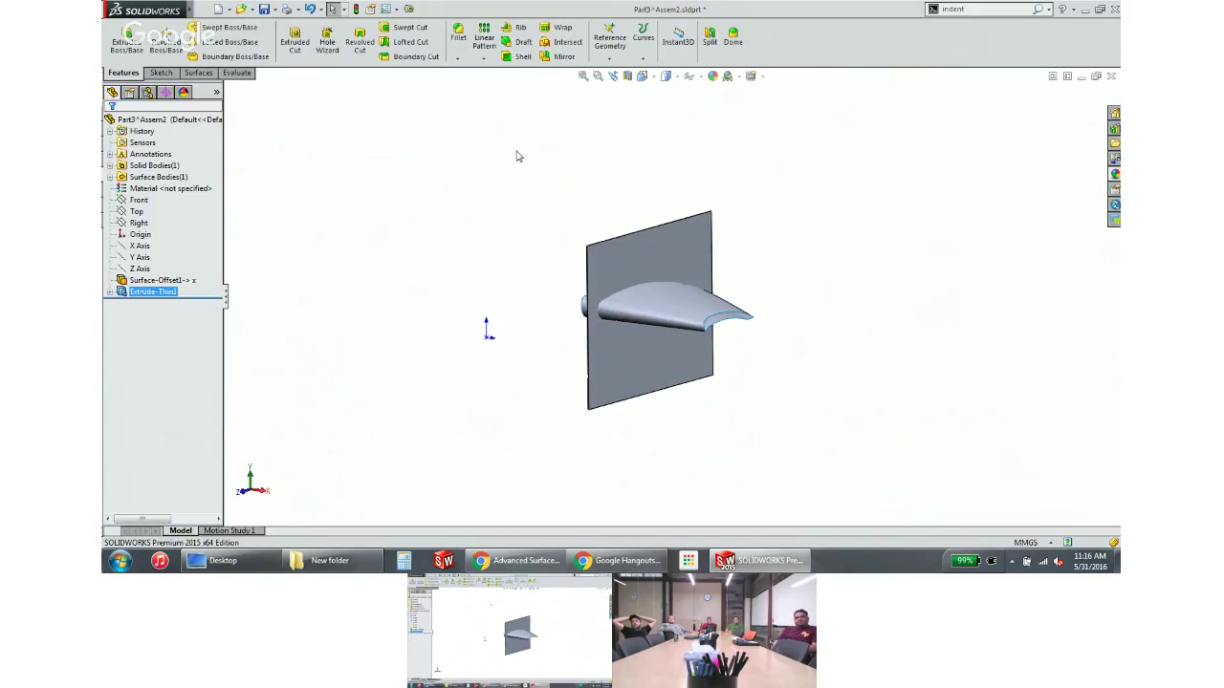
Set up a linear pattern of bodies with the thin extruded plate as the body to pattern
{"action": "left_click", "coordinate": [485, 40]}
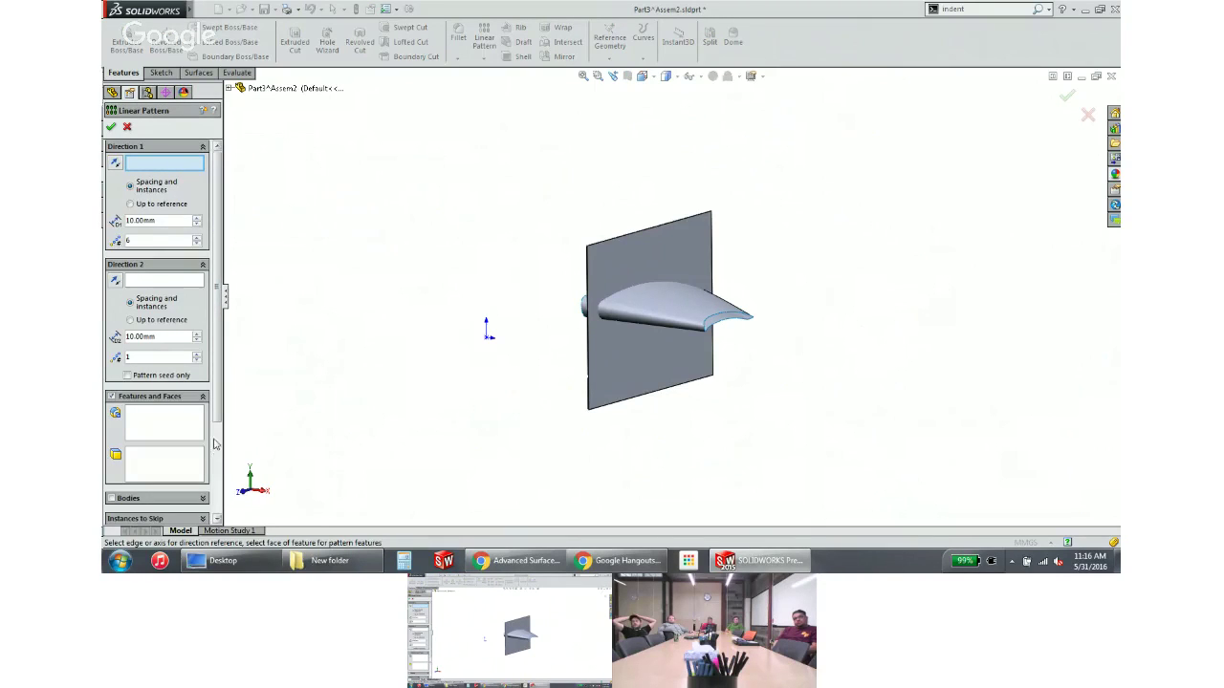
{"action": "scroll", "coordinate": [124, 458], "scroll_direction": "down", "scroll_amount": 2}
{"action": "left_click", "coordinate": [111, 456]}
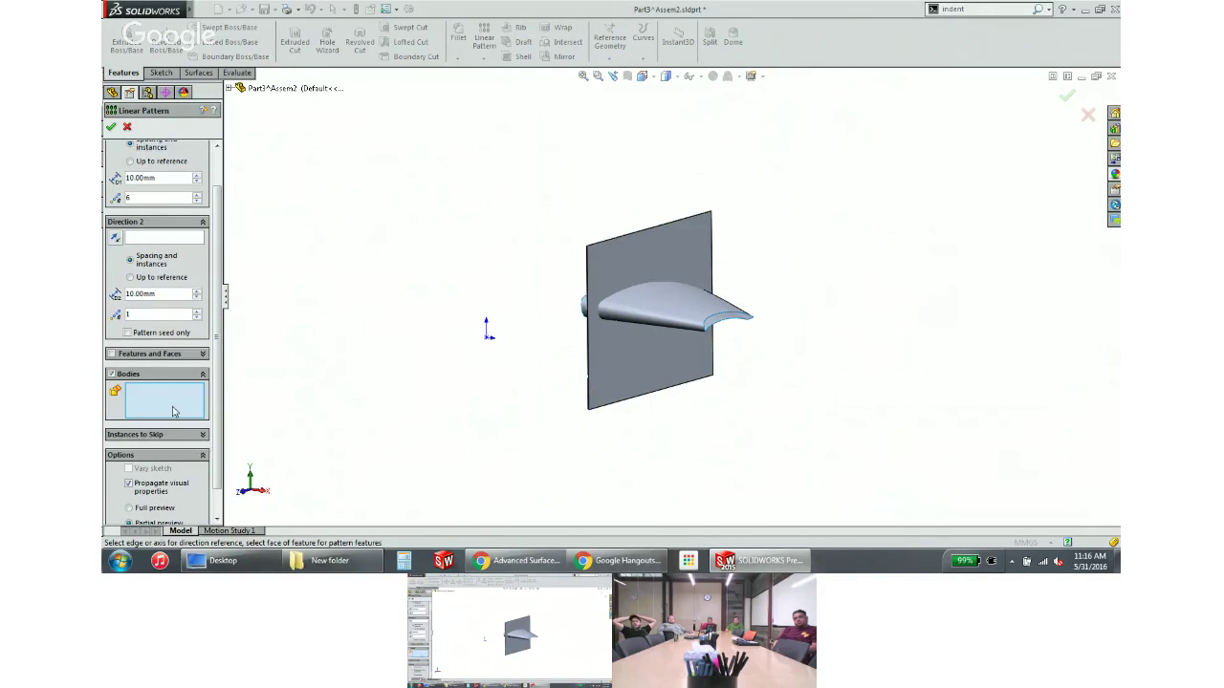
{"action": "left_click", "coordinate": [692, 245]}
{"action": "middle_click_drag", "start_coordinate": [577, 216], "coordinate": [713, 311]}
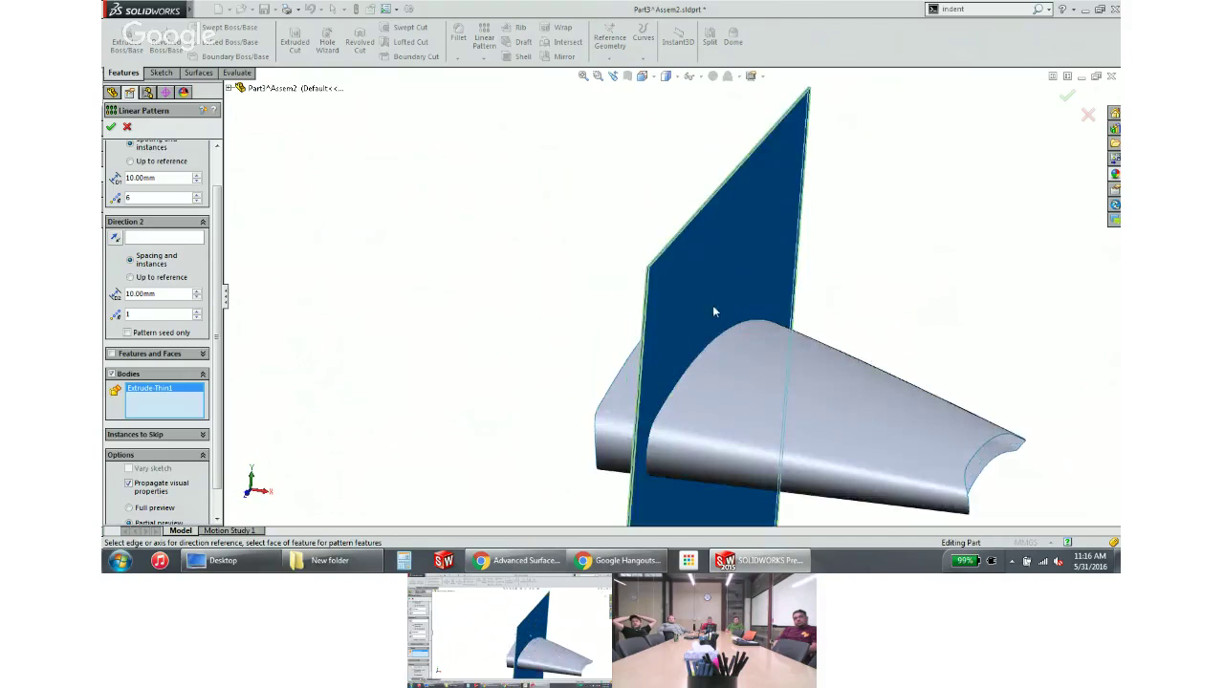
{"action": "scroll", "coordinate": [727, 325], "scroll_direction": "up", "scroll_amount": 3}
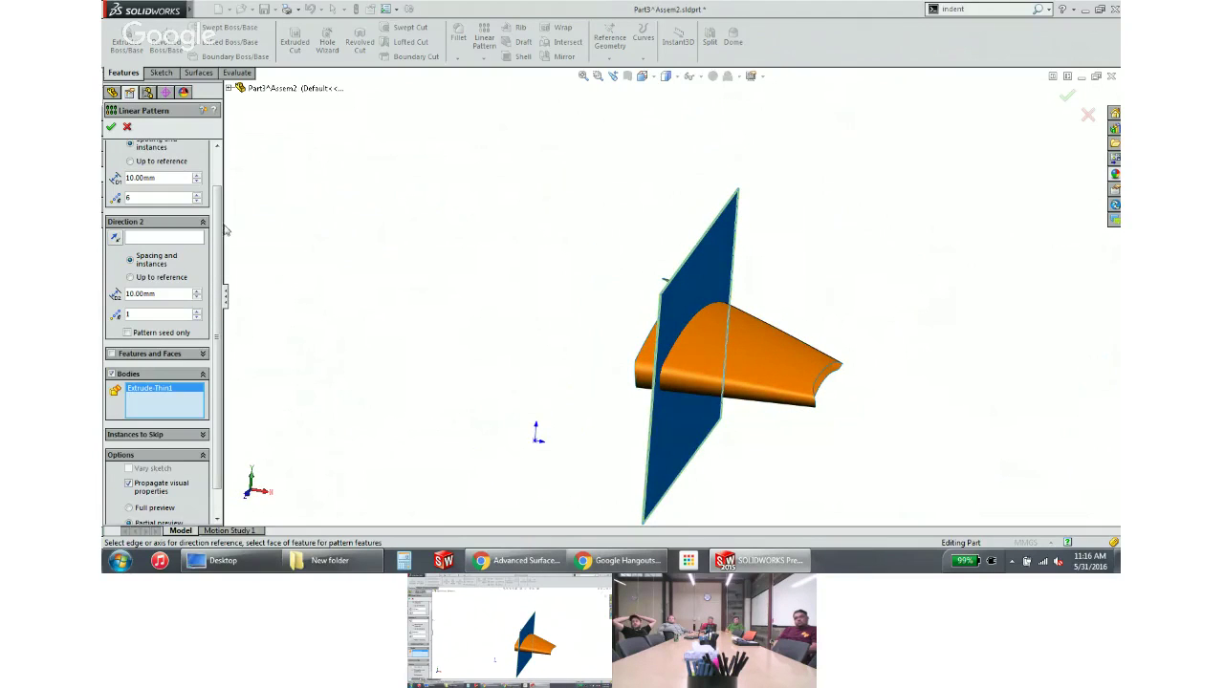
Pattern the plate along its short thickness edge, reversed toward the wing tip, with 250 mm spacing and 6 instances
{"action": "scroll", "coordinate": [220, 220], "scroll_direction": "up", "scroll_amount": 1}
{"action": "left_click", "coordinate": [187, 165]}
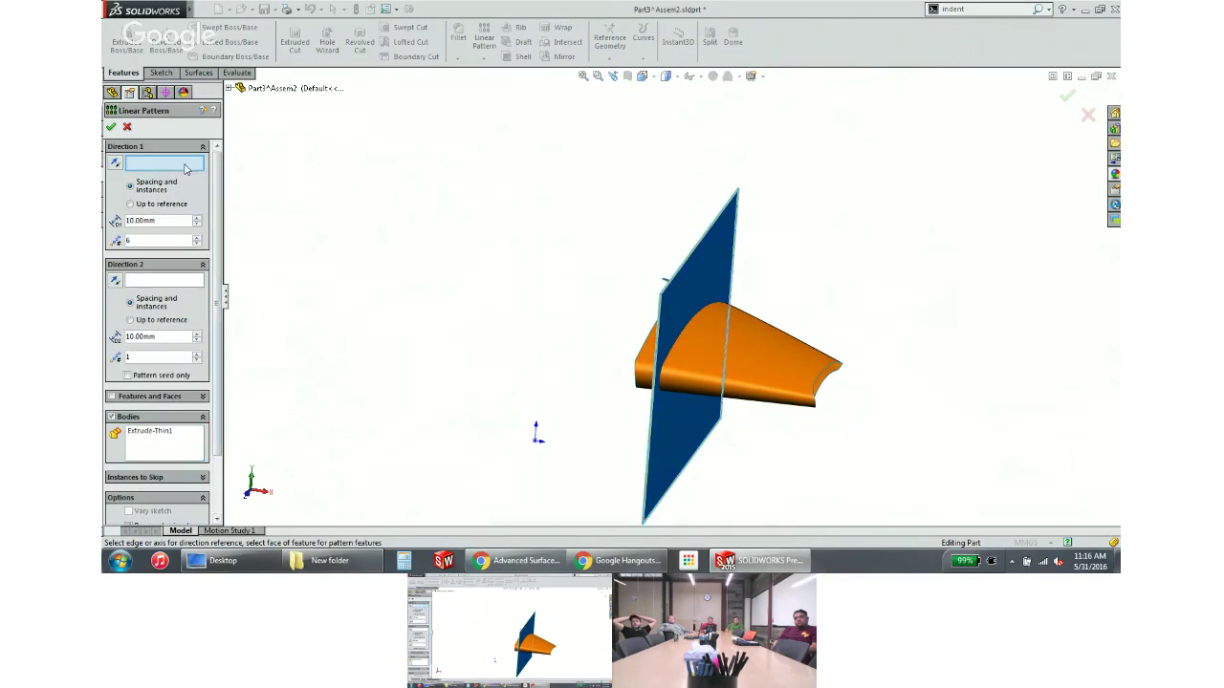
{"action": "scroll", "coordinate": [608, 233], "scroll_direction": "down", "scroll_amount": 5}
{"action": "left_click", "coordinate": [598, 212]}
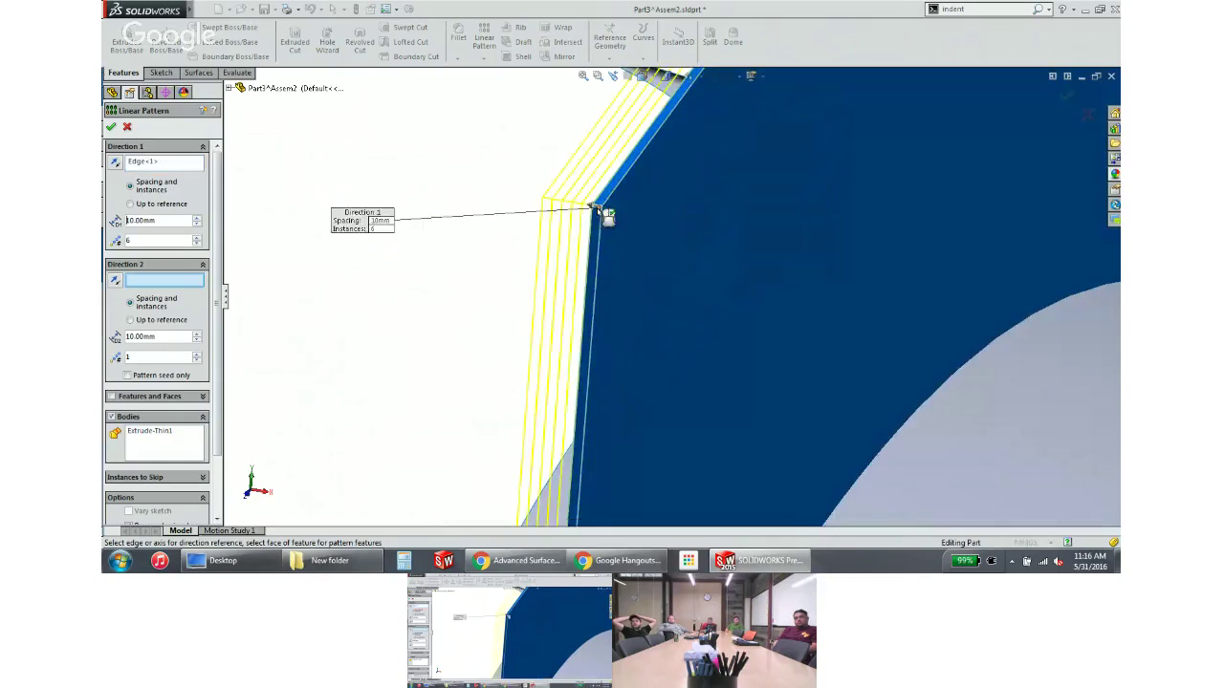
{"action": "scroll", "coordinate": [669, 322], "scroll_direction": "up", "scroll_amount": 3}
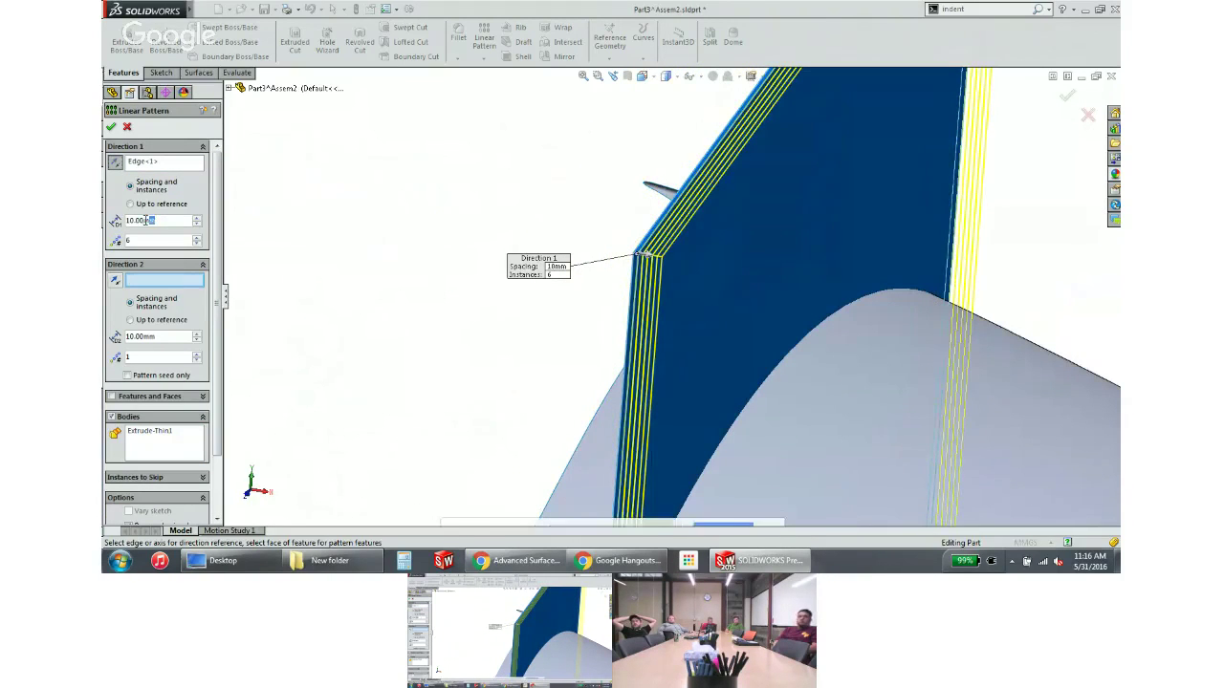
{"action": "left_click", "coordinate": [139, 220]}
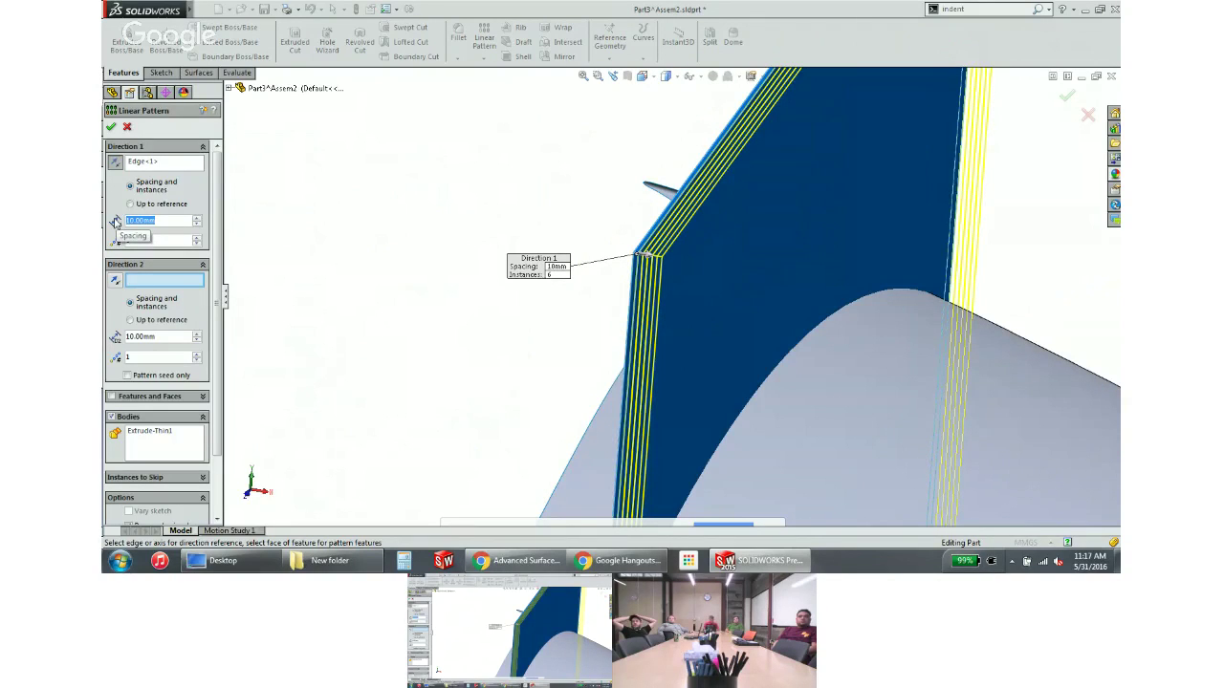
{"action": "type", "text": "250"}
{"action": "key", "text": "Return"}
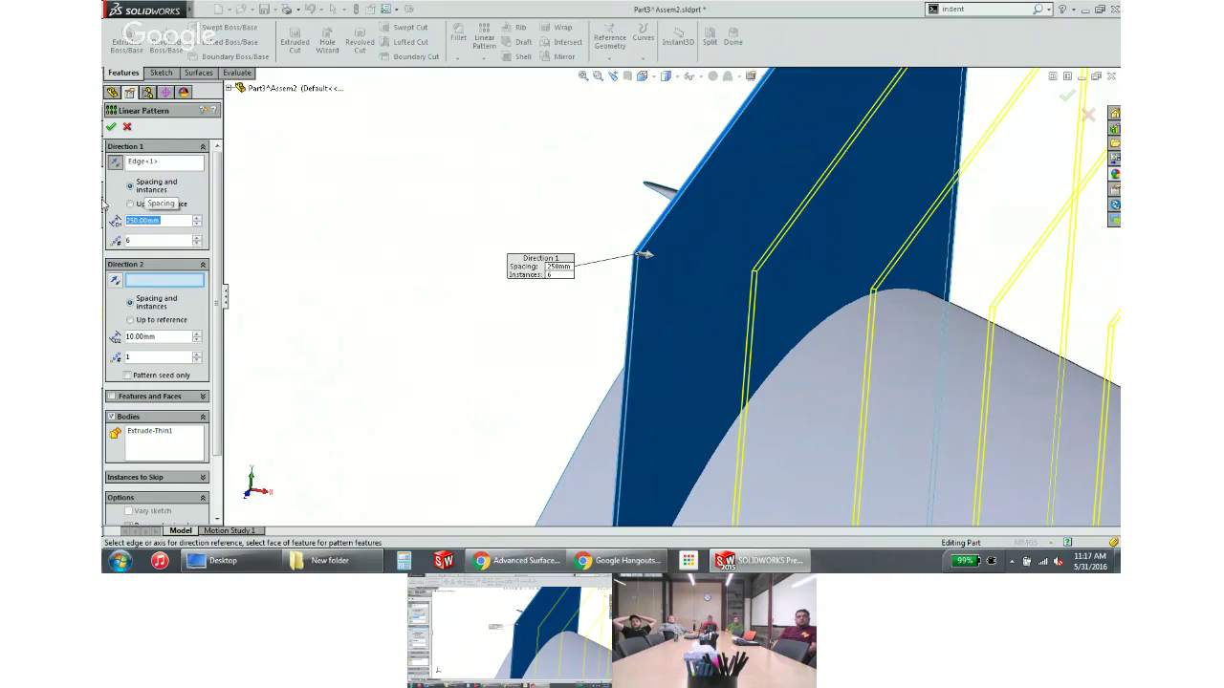
{"action": "middle_click_drag", "start_coordinate": [645, 254], "coordinate": [461, 227]}
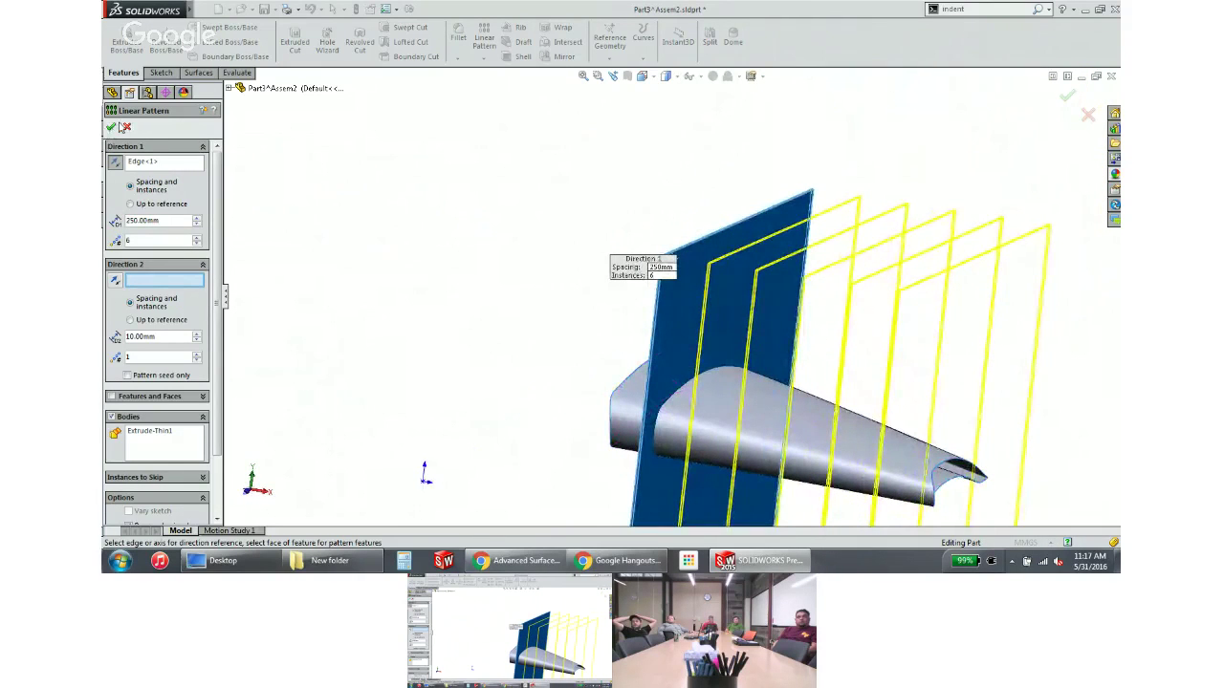
{"action": "left_click", "coordinate": [110, 127]}
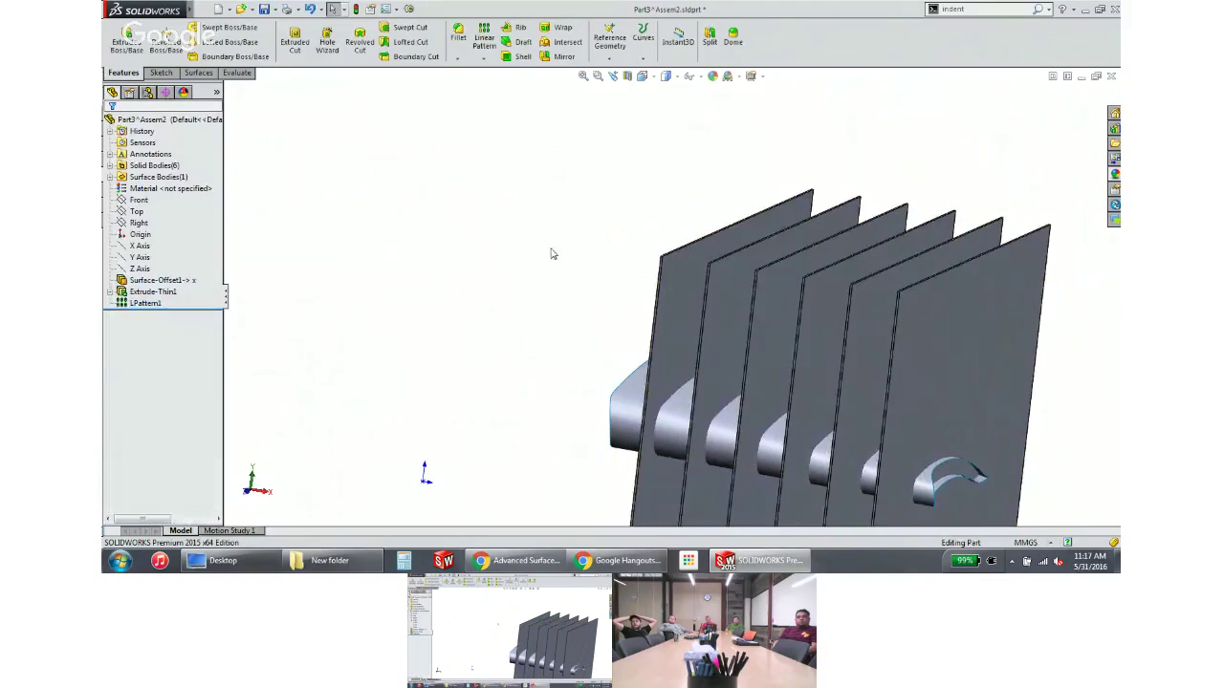
Cut the patterned plates with the offset wing surface, keeping the automatically selected bodies in scope
{"action": "middle_click_drag", "start_coordinate": [551, 252], "coordinate": [546, 276]}
{"action": "scroll", "coordinate": [546, 276], "scroll_direction": "up", "scroll_amount": 3}
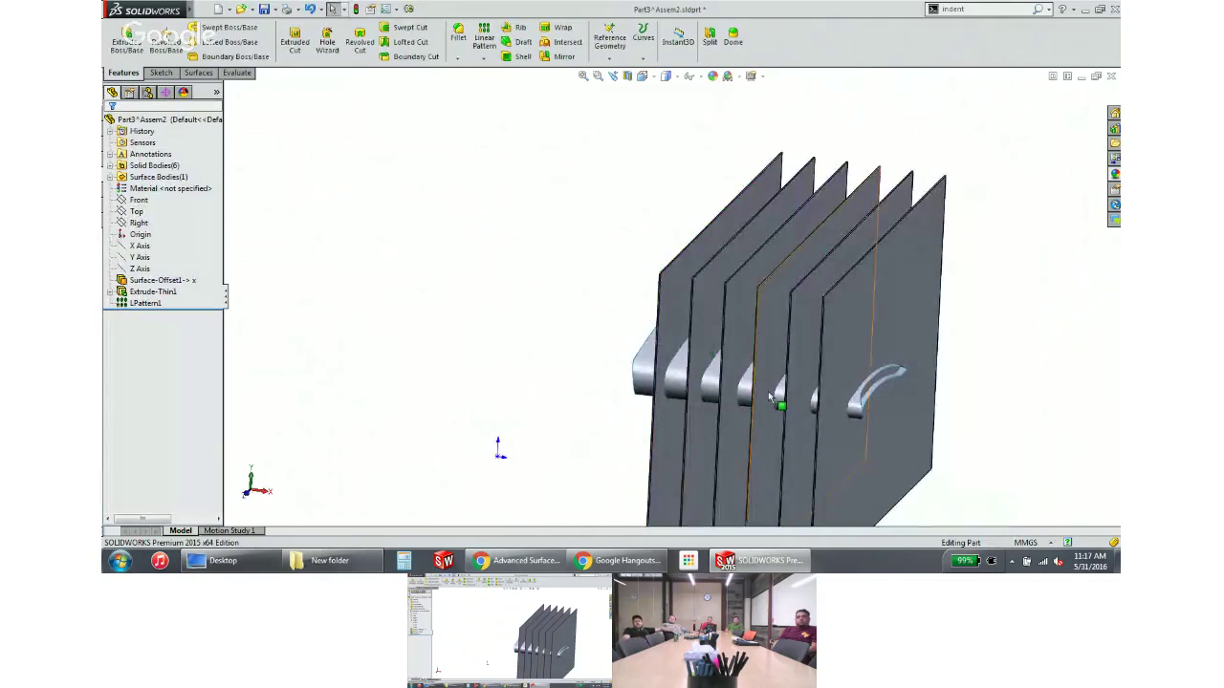
{"action": "scroll", "coordinate": [662, 376], "scroll_direction": "down", "scroll_amount": 5}
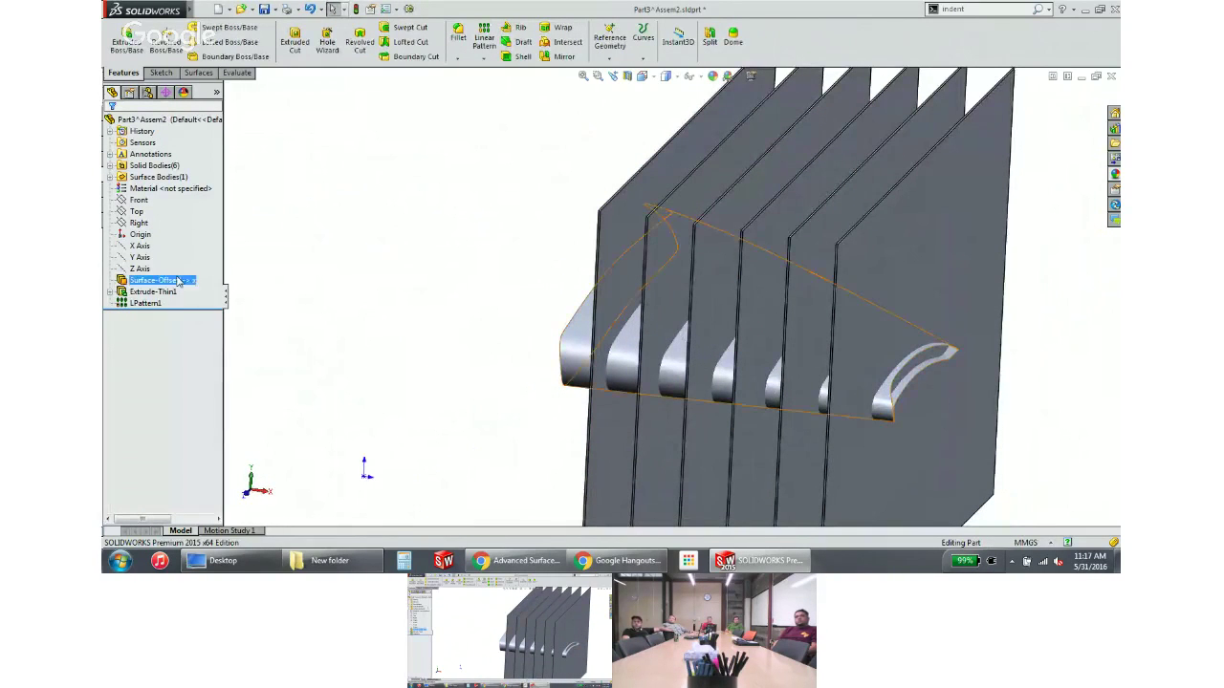
{"action": "left_click", "coordinate": [198, 73]}
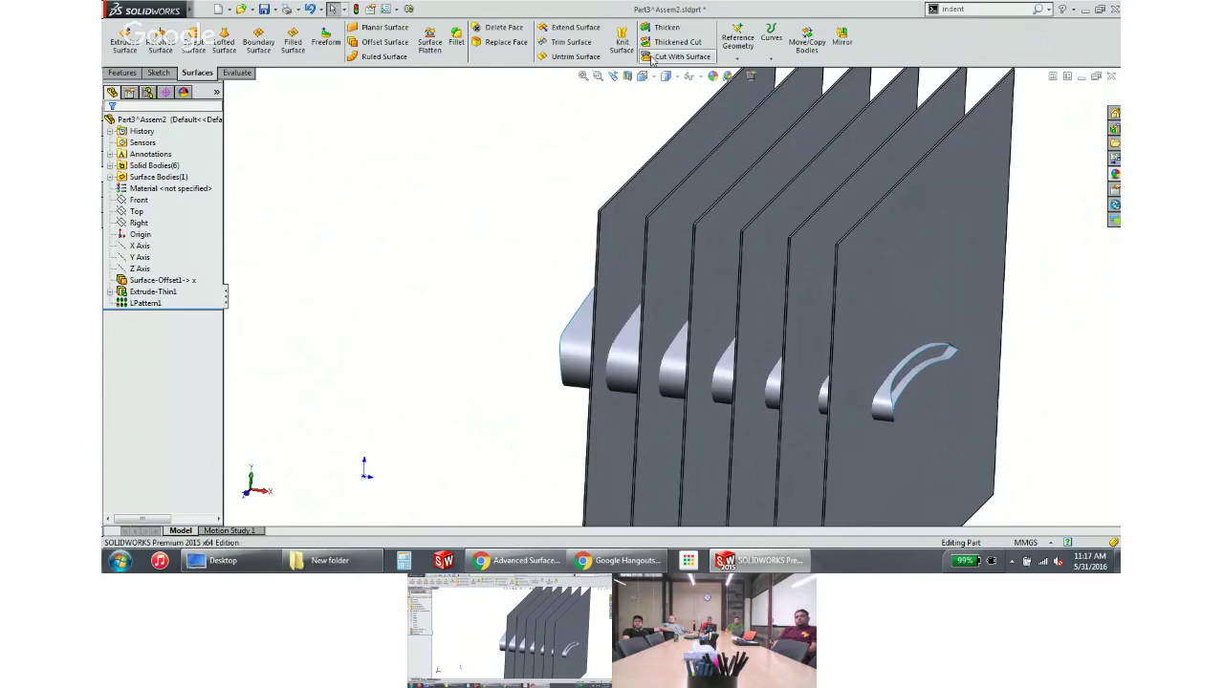
{"action": "left_click", "coordinate": [673, 56]}
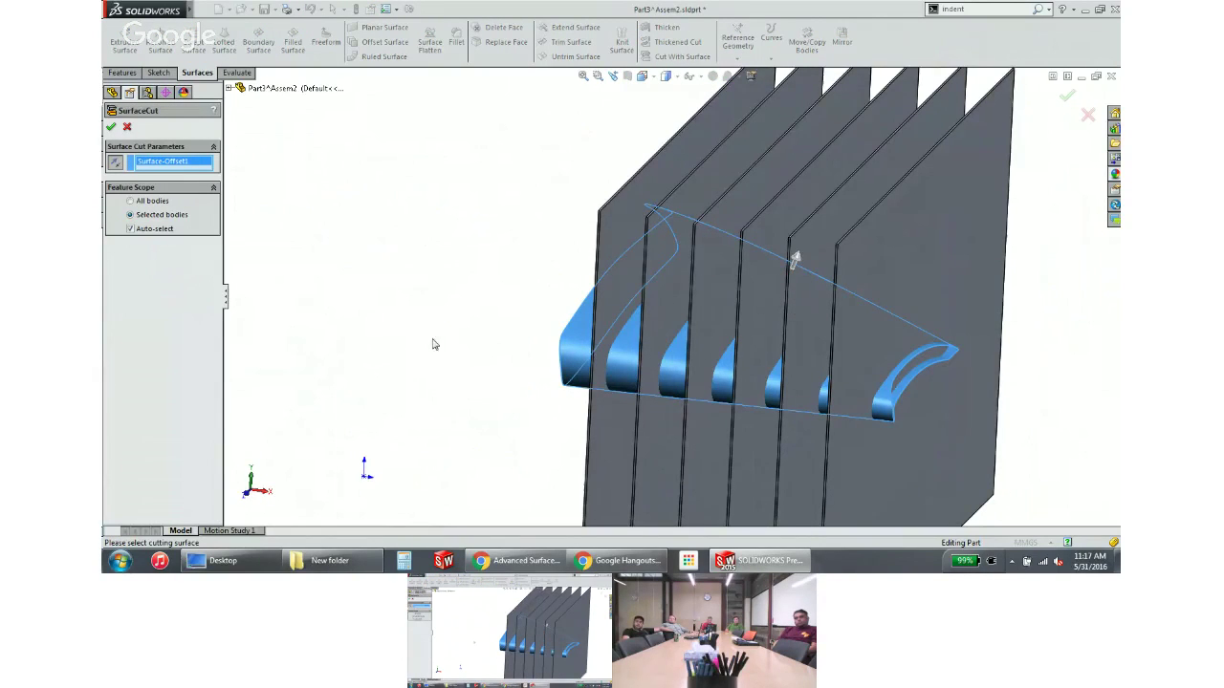
{"action": "left_click", "coordinate": [111, 127]}
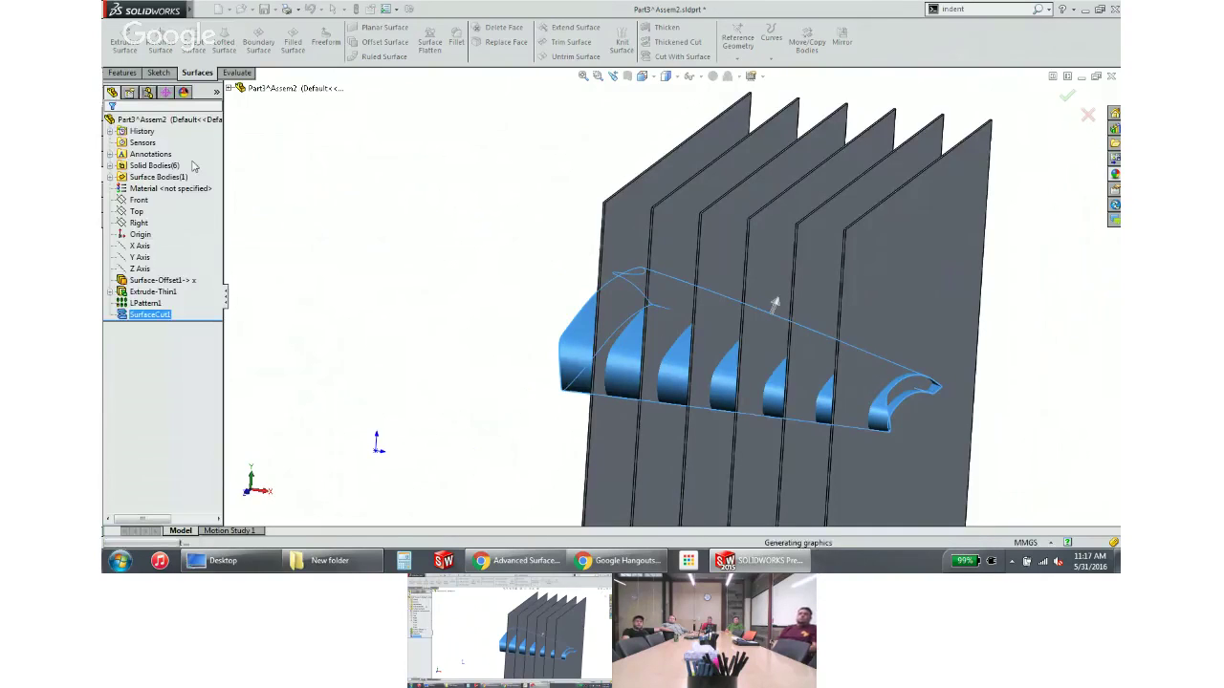
Hide the offset wing surface body so only the rib bodies are displayed
{"action": "right_click", "coordinate": [620, 279]}
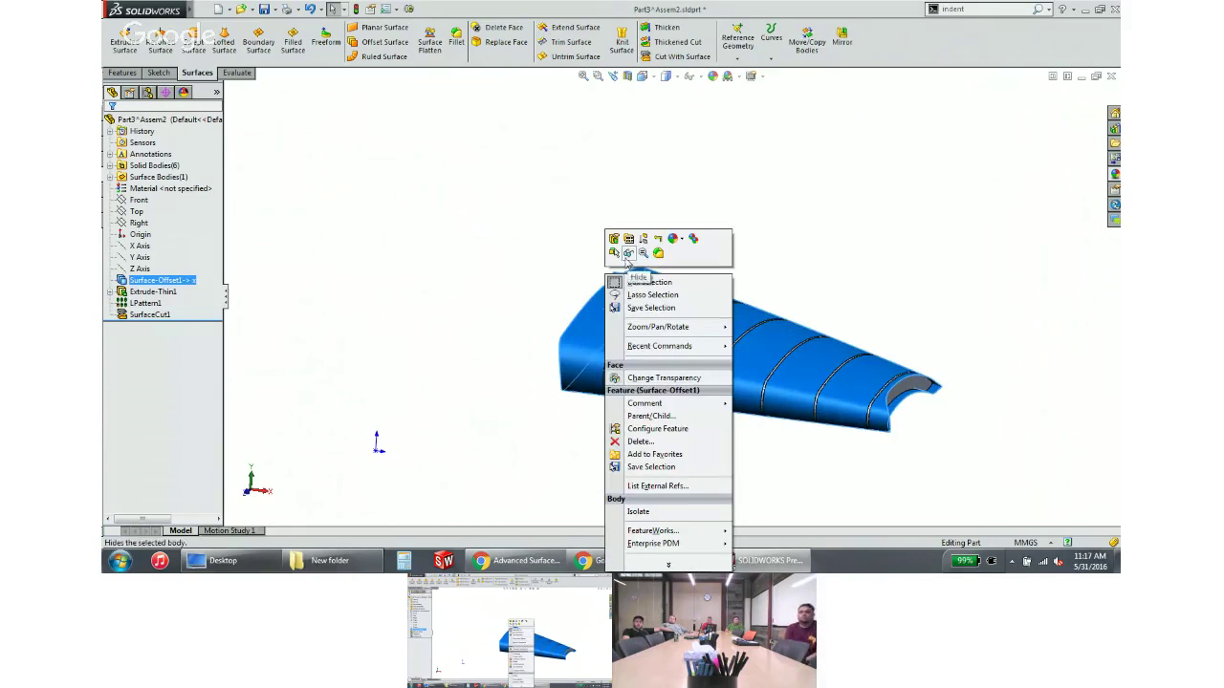
{"action": "left_click", "coordinate": [627, 253]}
{"action": "middle_click_drag", "start_coordinate": [699, 262], "coordinate": [667, 267]}
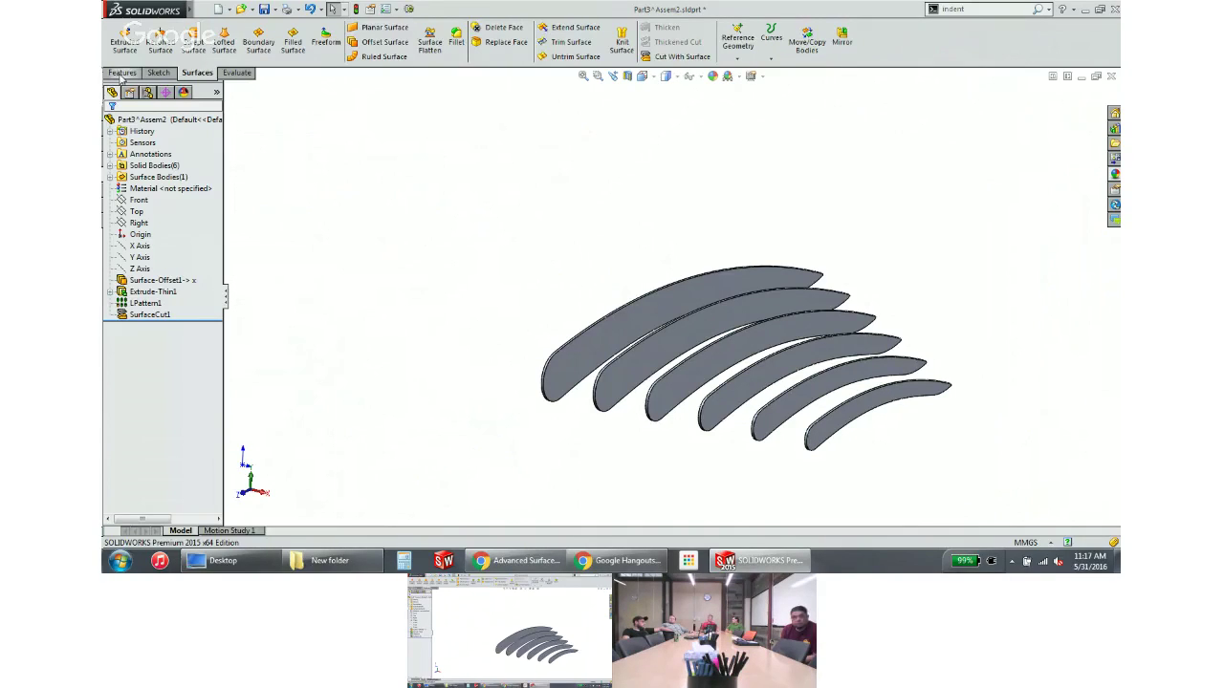
Start a Split with the Google Part MM template and cut all rib bodies using the Front plane as trim tool
{"action": "left_click", "coordinate": [122, 73]}
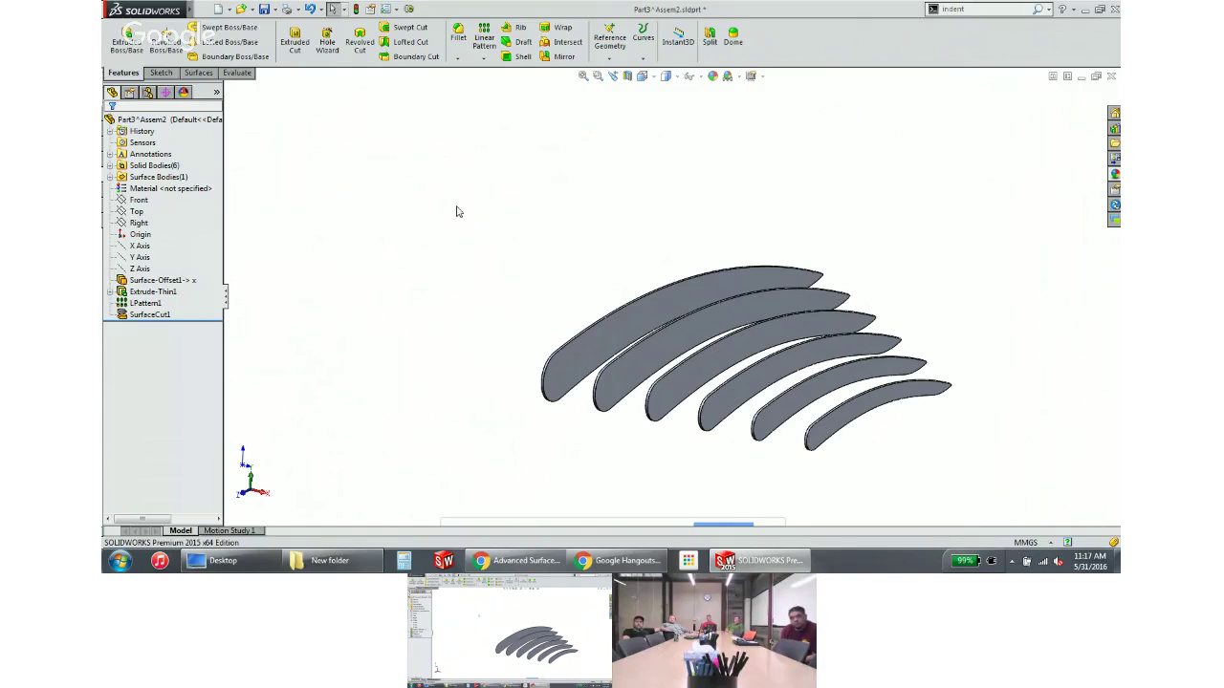
{"action": "left_click", "coordinate": [707, 42]}
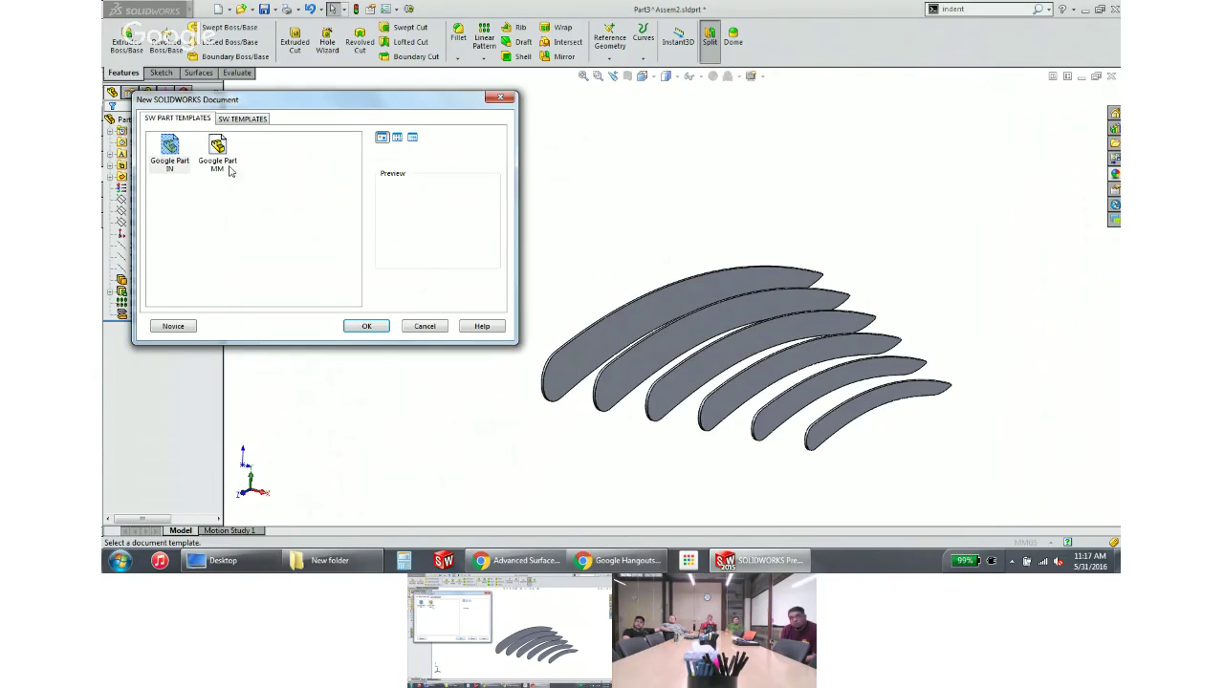
{"action": "left_click", "coordinate": [218, 152]}
{"action": "double_click", "coordinate": [219, 149]}
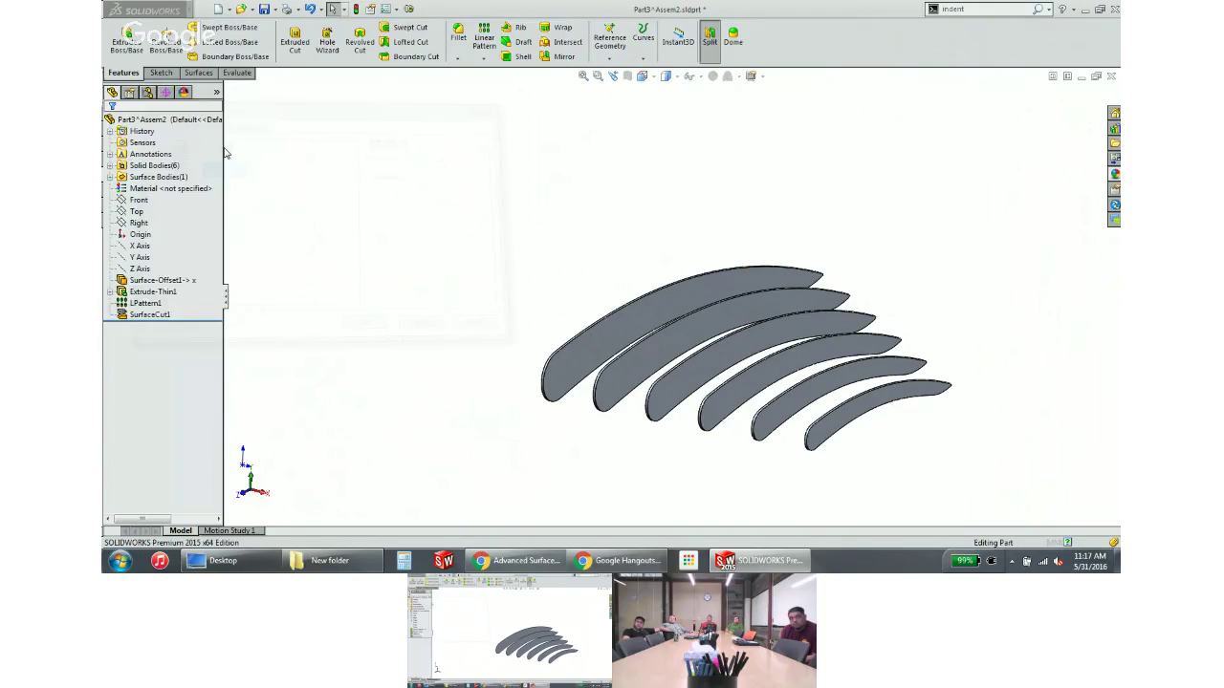
{"action": "left_click", "coordinate": [241, 88]}
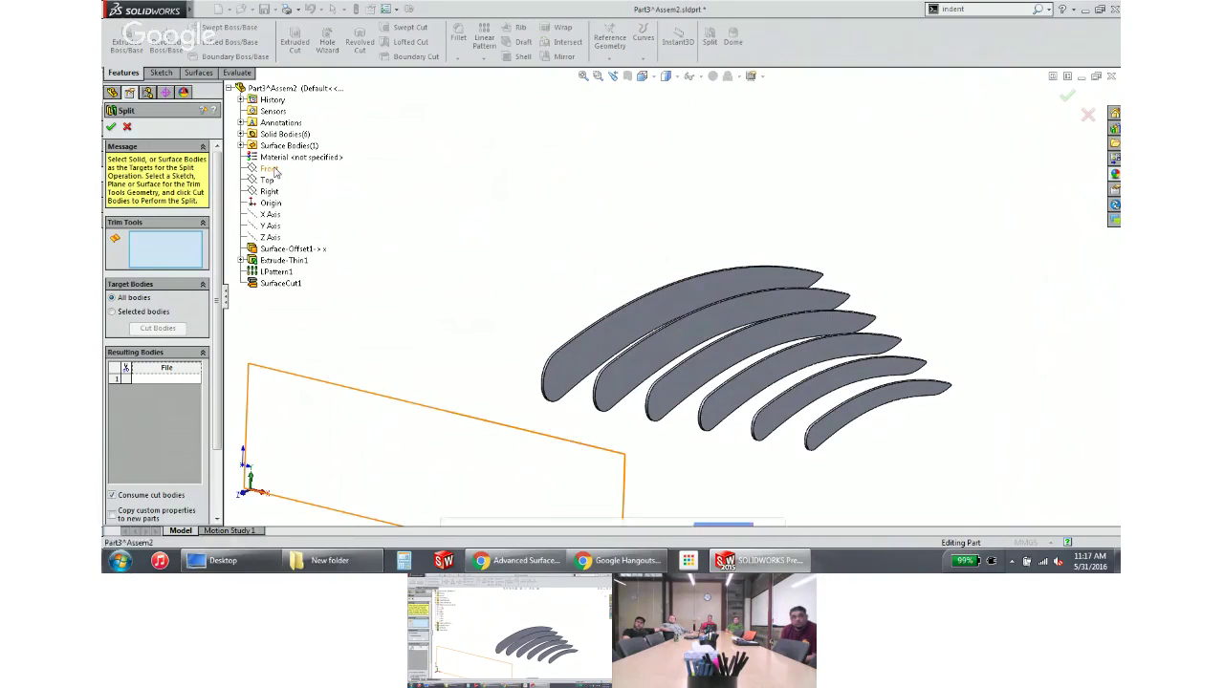
{"action": "left_click", "coordinate": [271, 169]}
{"action": "left_click", "coordinate": [136, 327]}
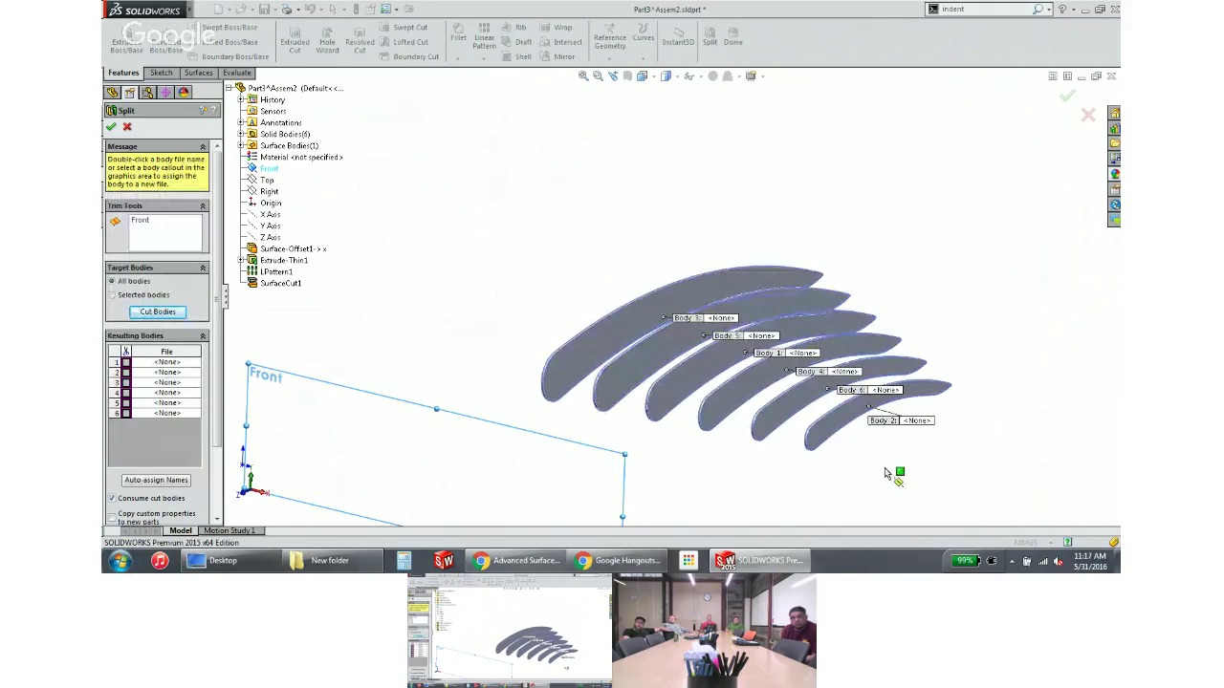
Spread the six body callouts apart above the ribs so each one can be picked separately
{"action": "left_click_drag", "start_coordinate": [686, 318], "coordinate": [616, 186]}
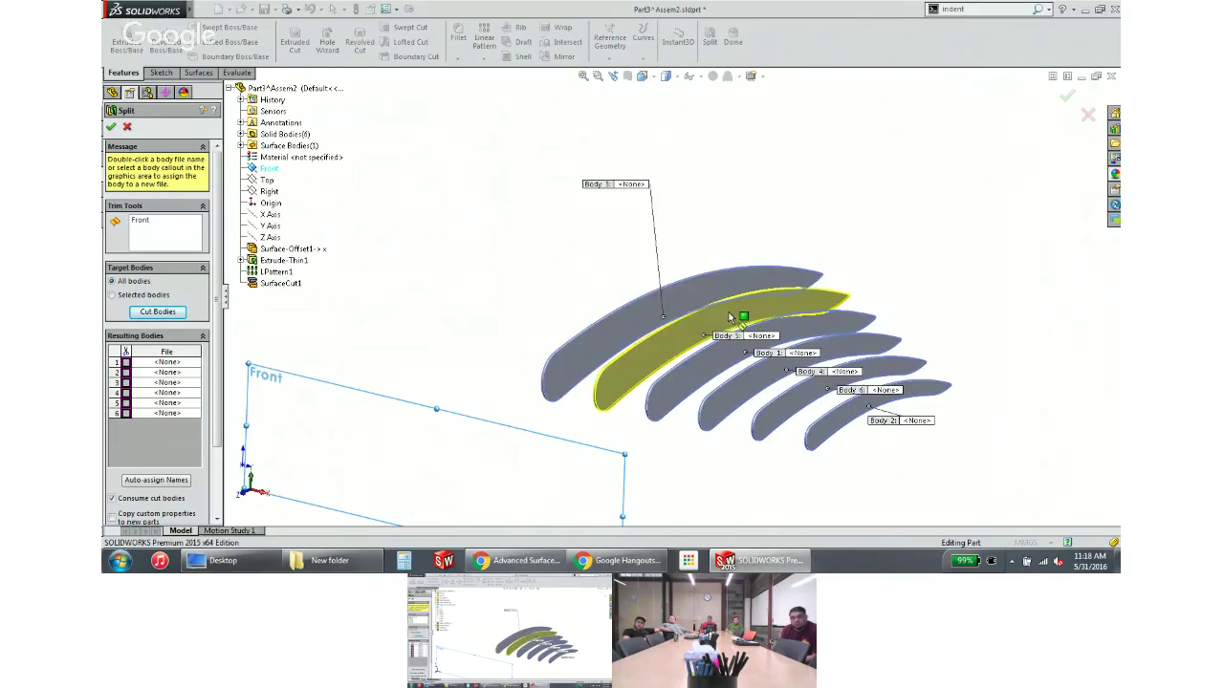
{"action": "left_click_drag", "start_coordinate": [733, 336], "coordinate": [699, 183]}
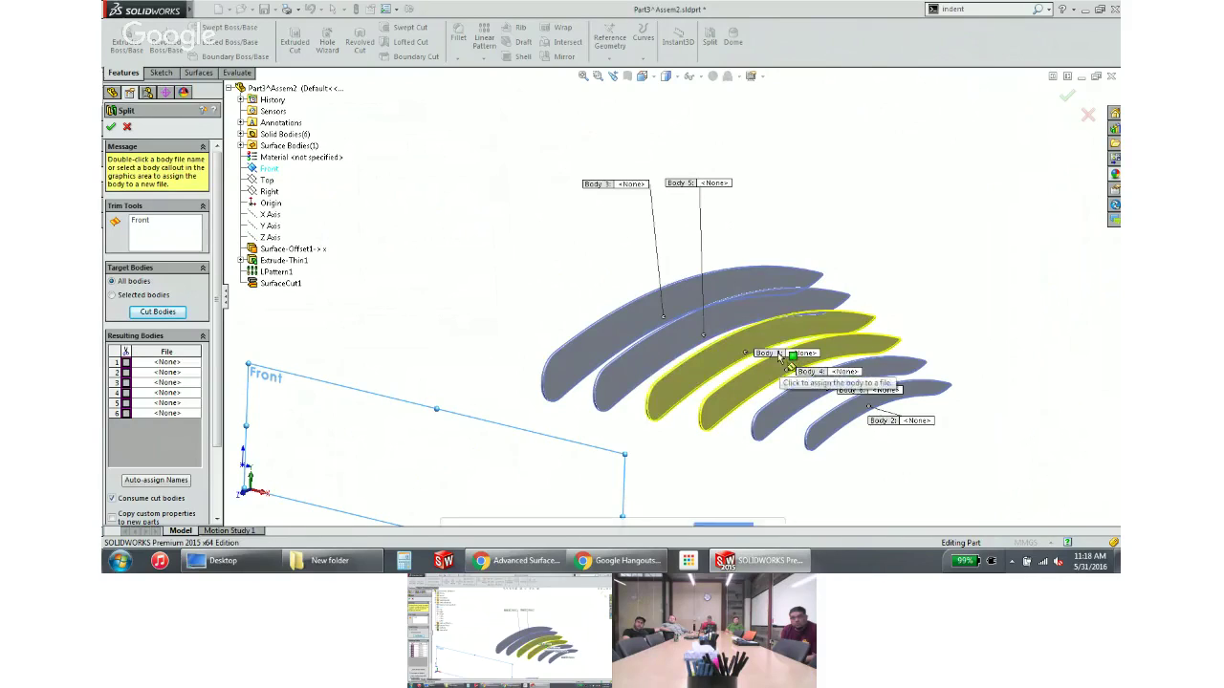
{"action": "left_click_drag", "start_coordinate": [780, 355], "coordinate": [785, 209]}
{"action": "left_click_drag", "start_coordinate": [812, 372], "coordinate": [888, 221]}
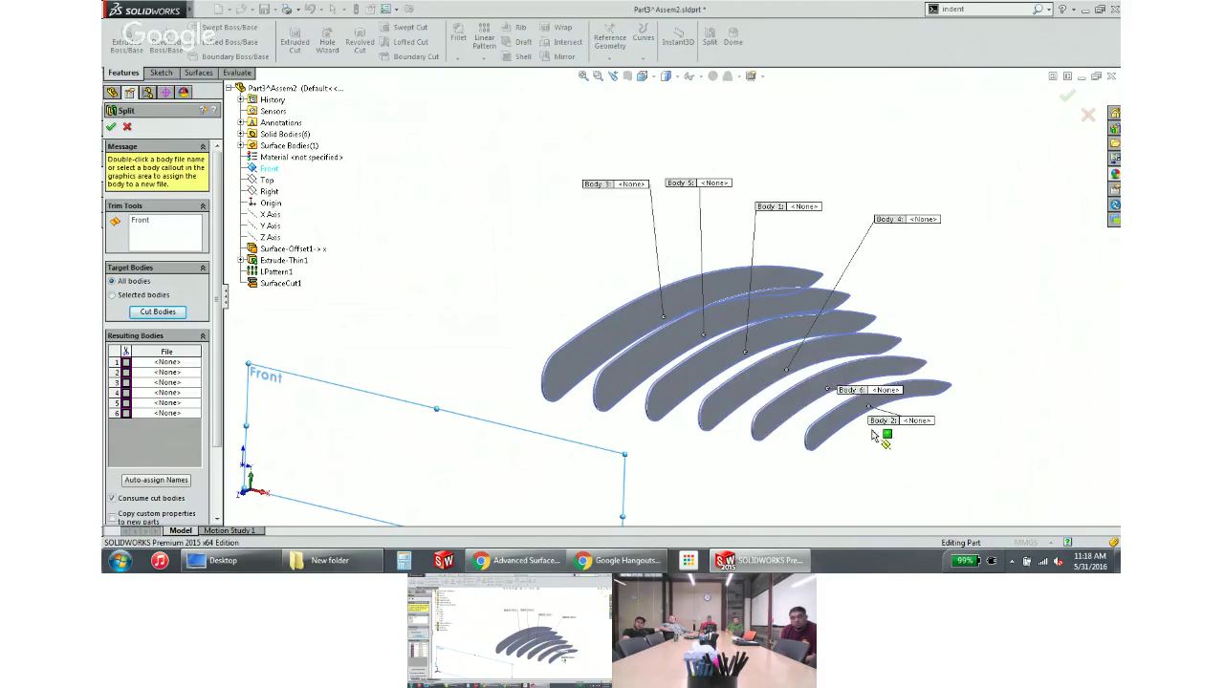
{"action": "left_click_drag", "start_coordinate": [875, 390], "coordinate": [932, 270]}
{"action": "left_click_drag", "start_coordinate": [920, 421], "coordinate": [1010, 308]}
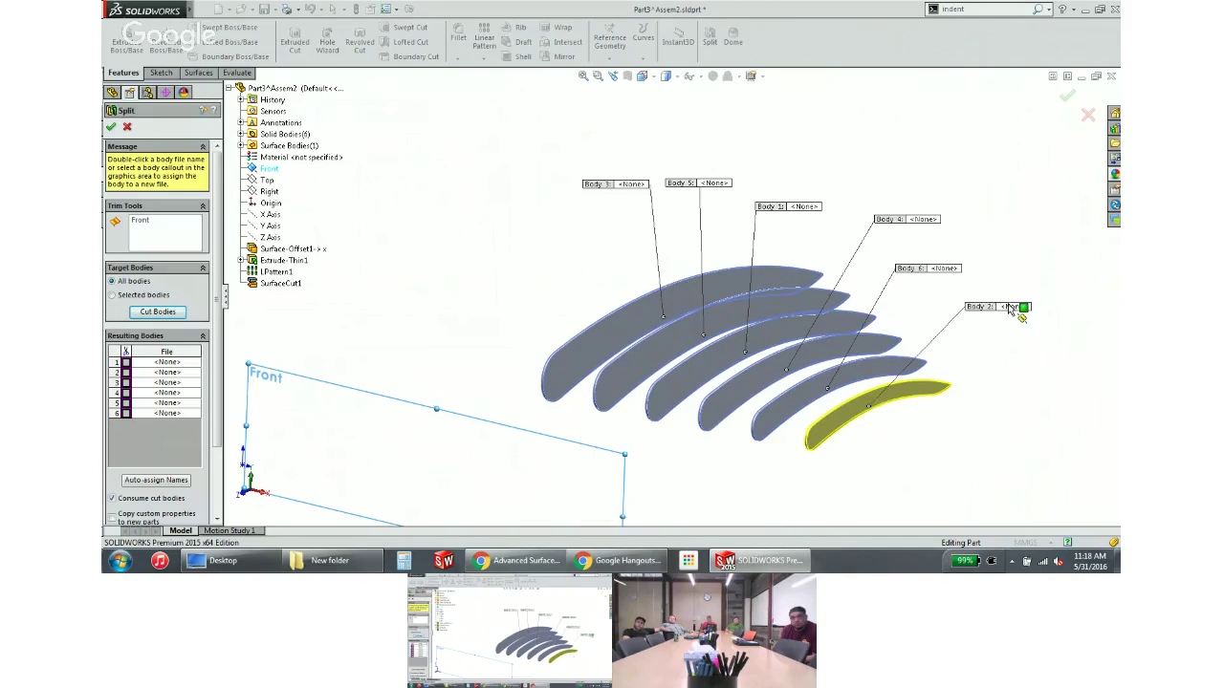
Assign the three largest rib bodies, from the big end, to the split part files 01, 02 and 03
{"action": "left_click", "coordinate": [633, 190]}
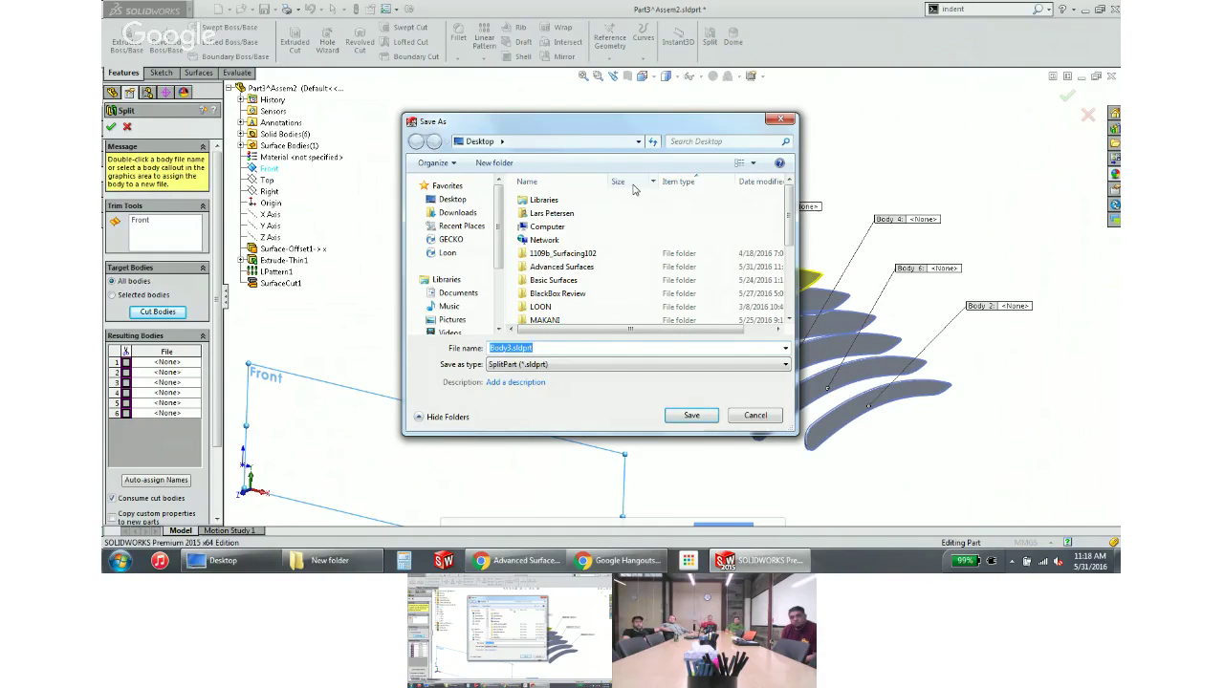
{"action": "type", "text": "01"}
{"action": "key", "text": "Return"}
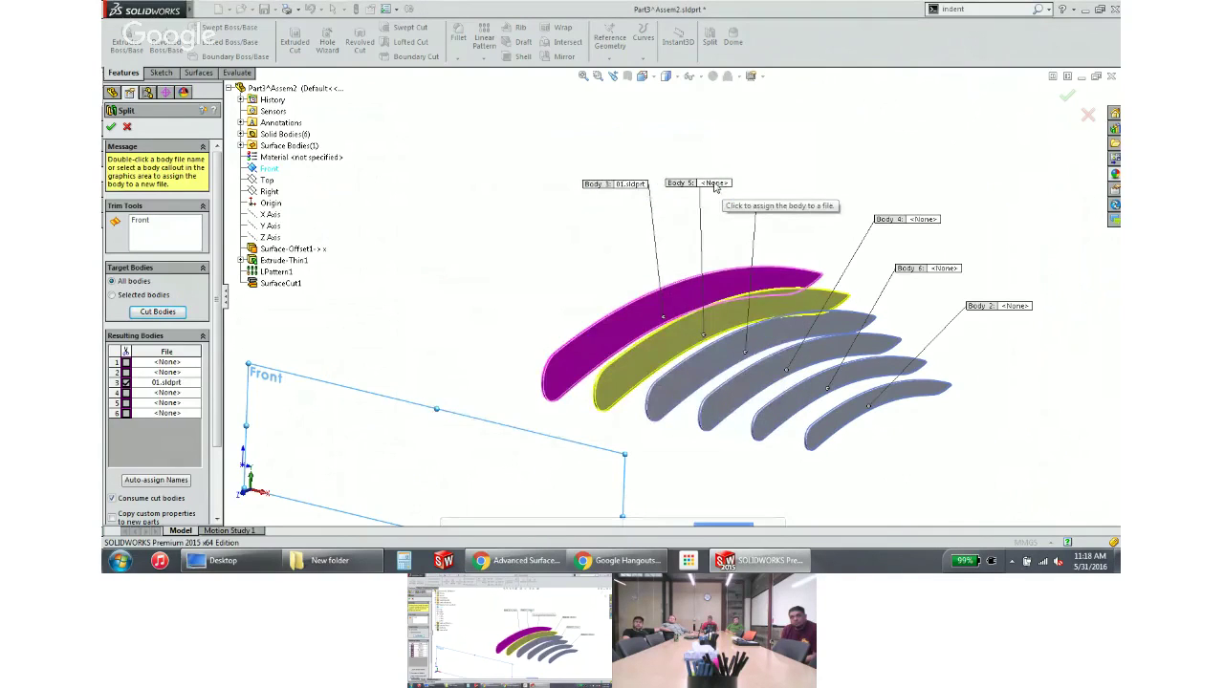
{"action": "double_click", "coordinate": [715, 186]}
{"action": "type", "text": "02"}
{"action": "key", "text": "Return"}
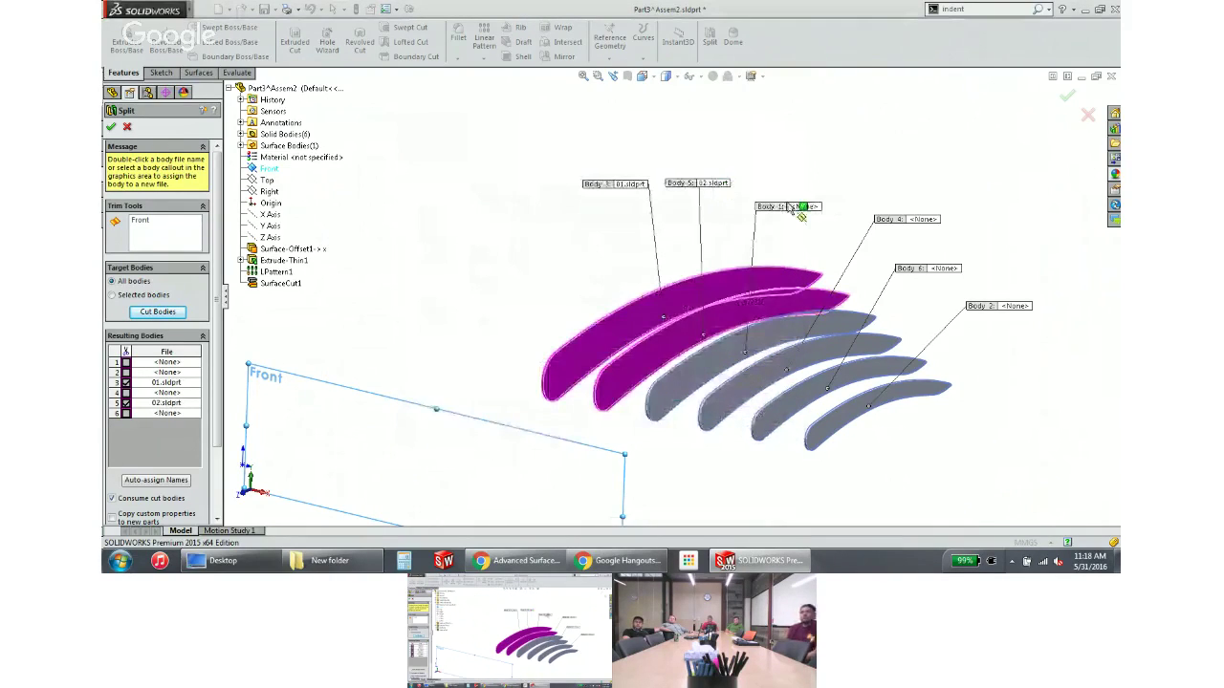
{"action": "double_click", "coordinate": [806, 207]}
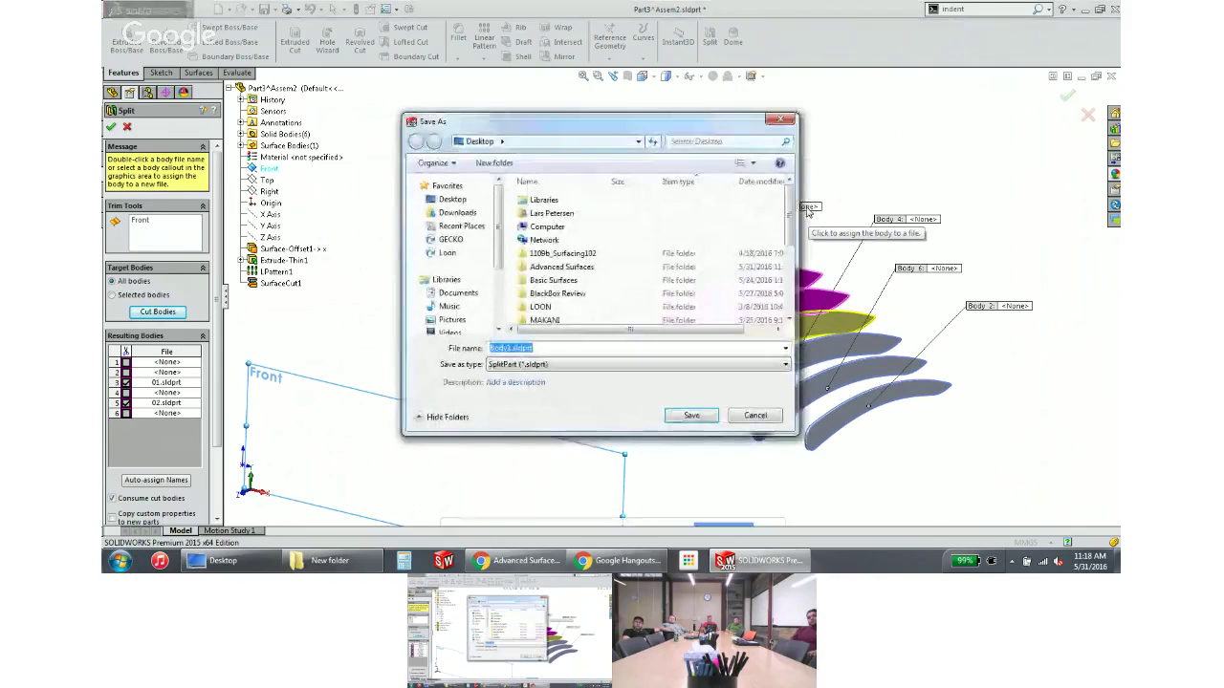
{"action": "type", "text": "03"}
{"action": "key", "text": "Return"}
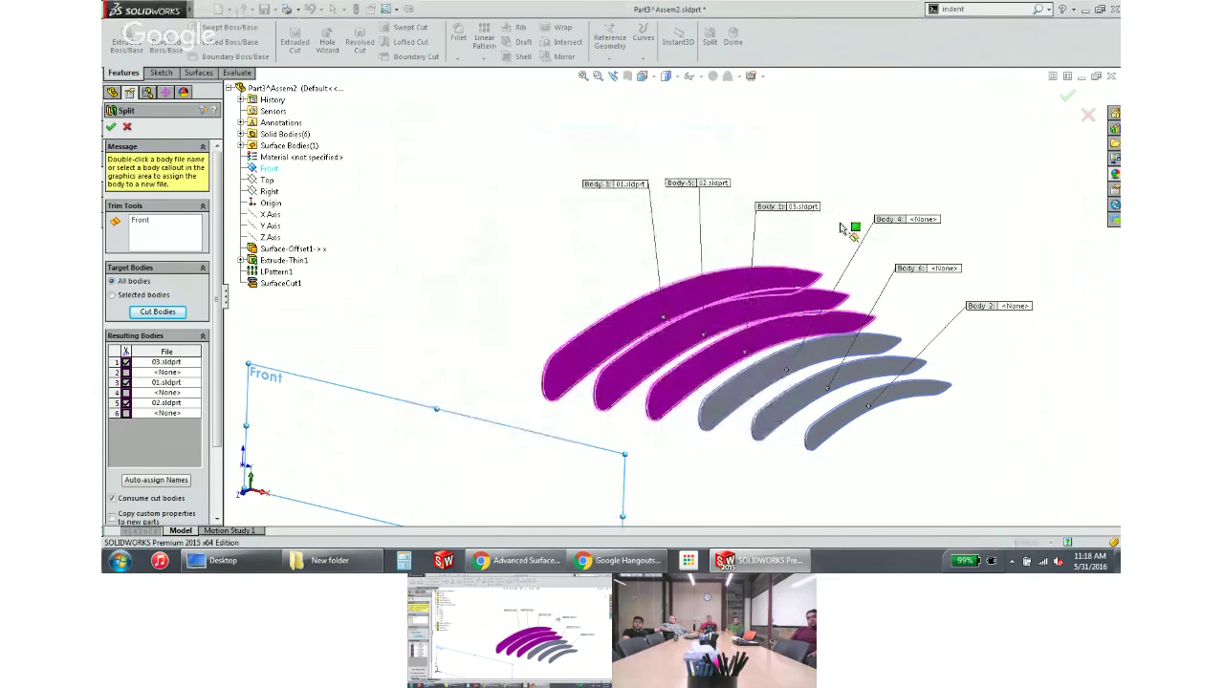
Assign the three smaller rib bodies, toward the wing tip, to the split part files 04, 05 and 06
{"action": "double_click", "coordinate": [916, 221]}
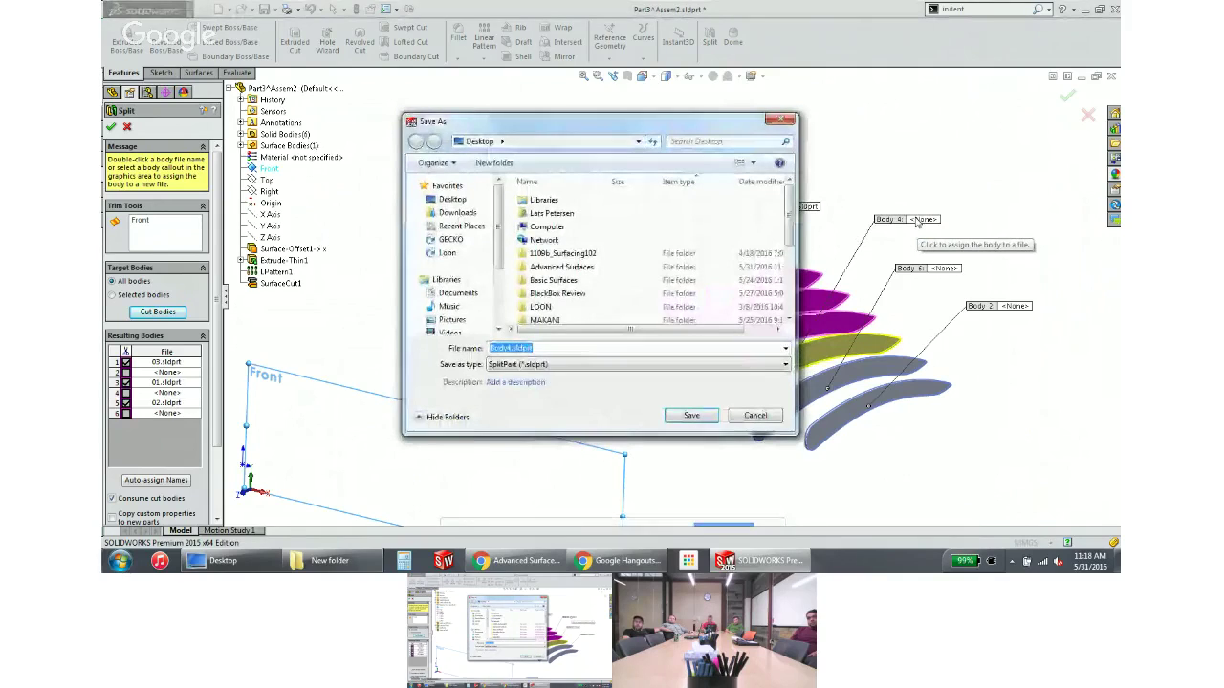
{"action": "type", "text": "04"}
{"action": "key", "text": "Return"}
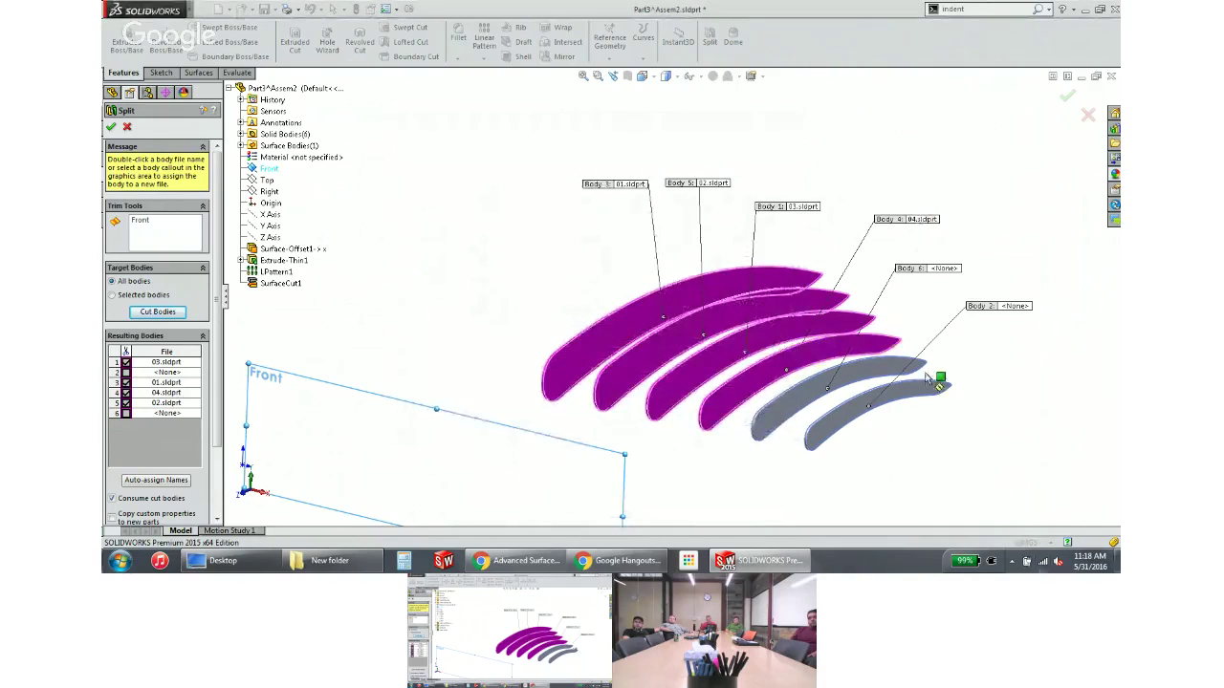
{"action": "double_click", "coordinate": [941, 270]}
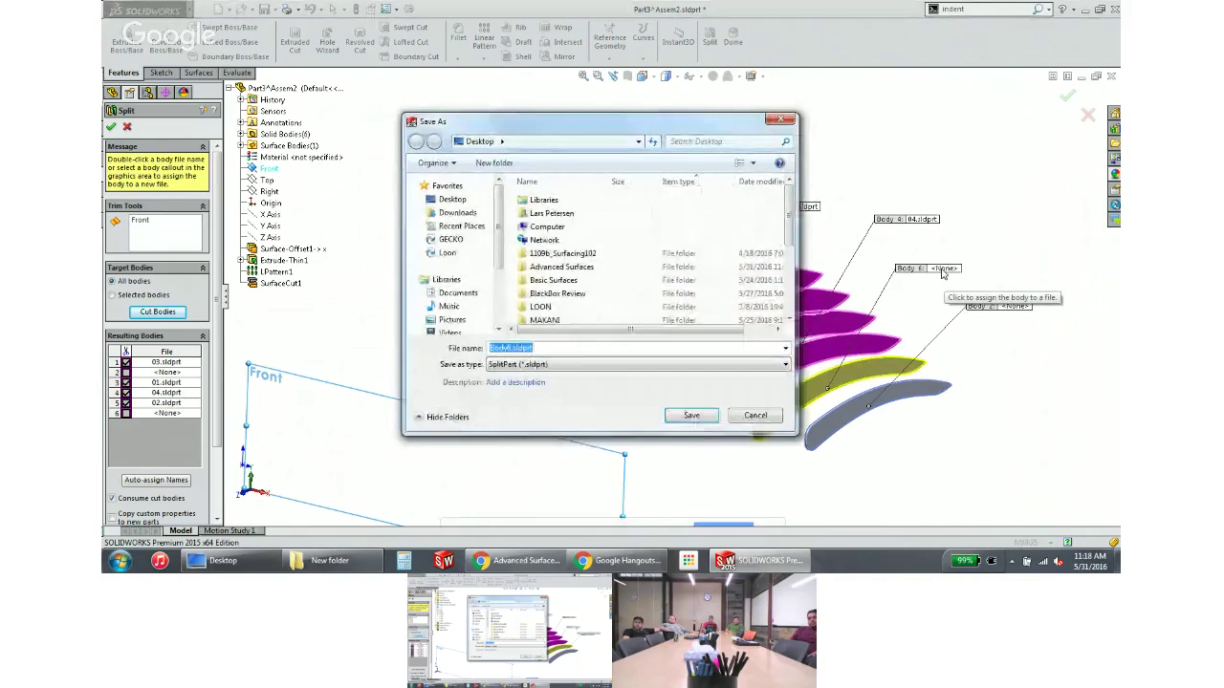
{"action": "type", "text": "05"}
{"action": "key", "text": "Return"}
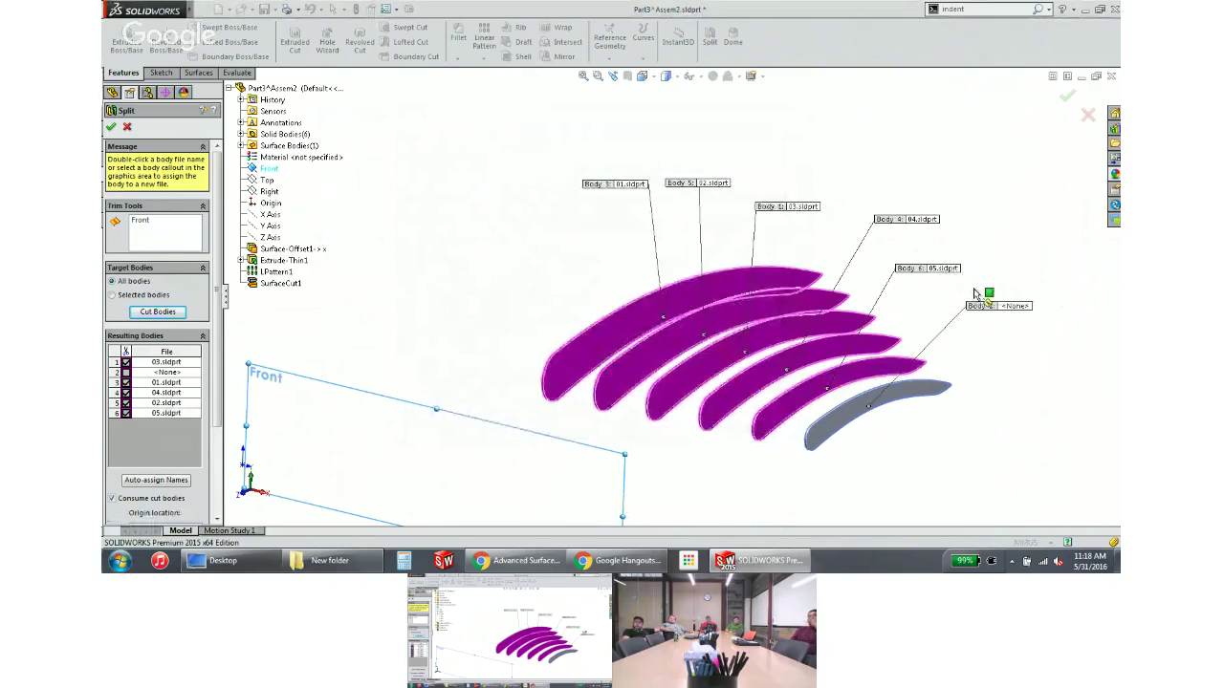
{"action": "double_click", "coordinate": [1004, 306]}
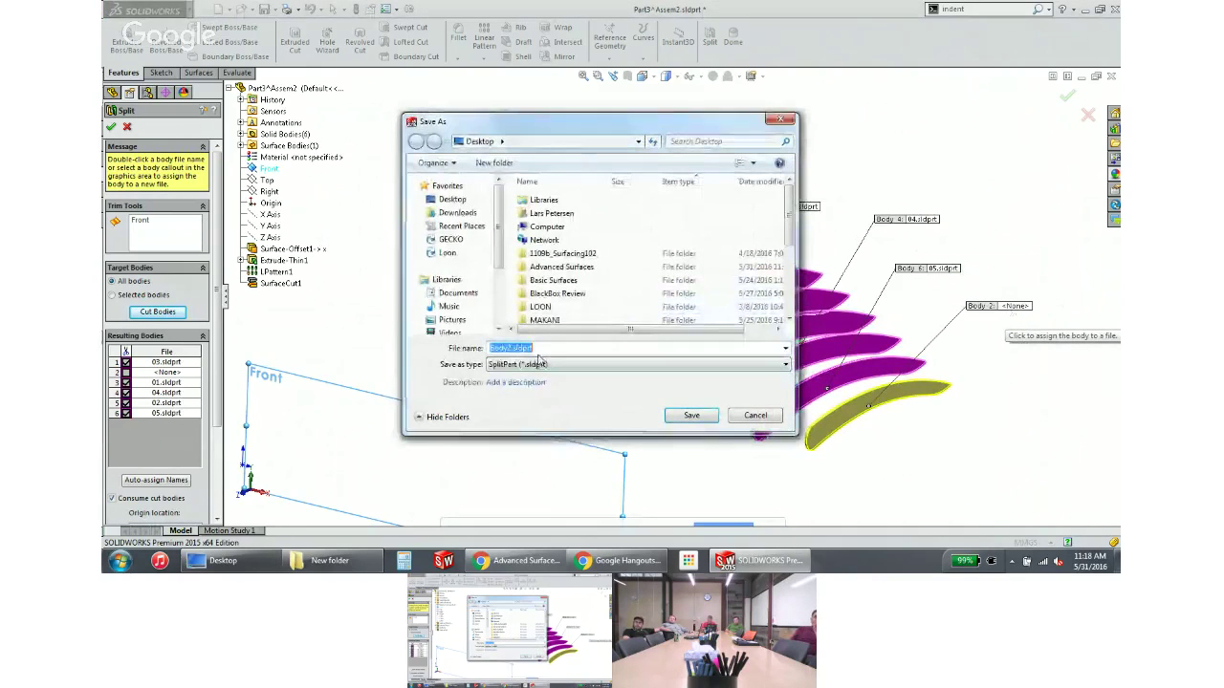
{"action": "type", "text": "06"}
{"action": "key", "text": "Return"}
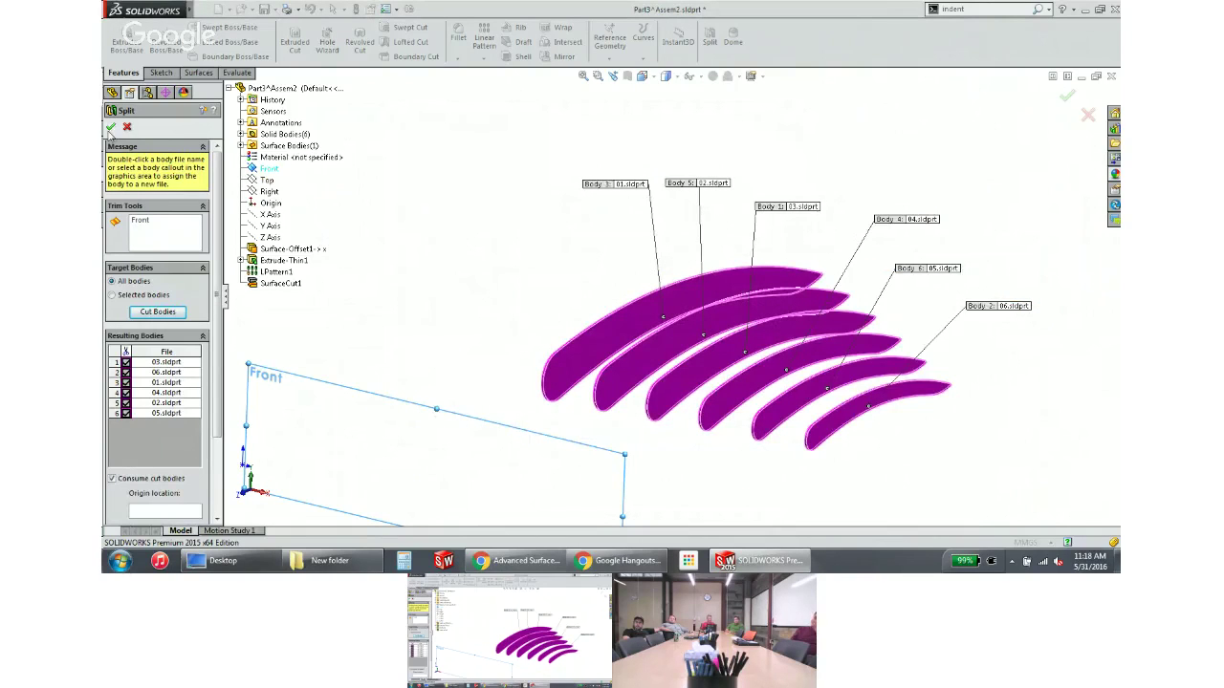
Complete the split, saving the virtual components internally with the save prompt set not to show again
{"action": "left_click", "coordinate": [111, 127]}
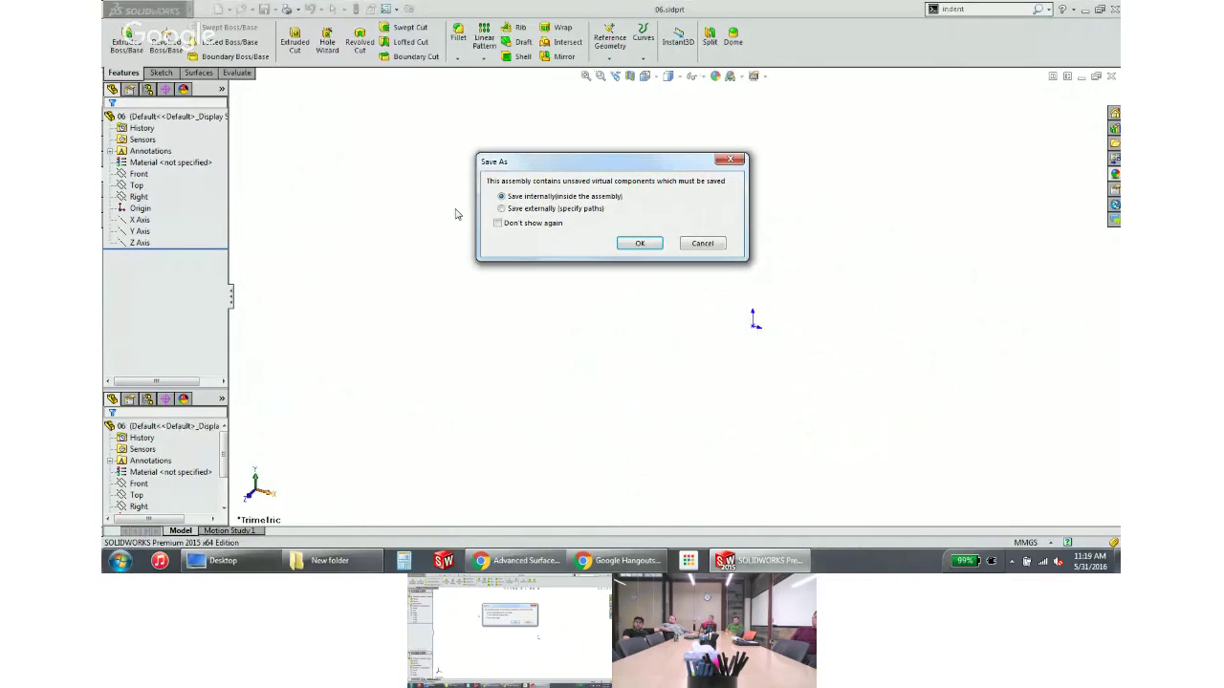
{"action": "left_click", "coordinate": [641, 244]}
{"action": "left_click", "coordinate": [535, 224]}
{"action": "left_click", "coordinate": [640, 243]}
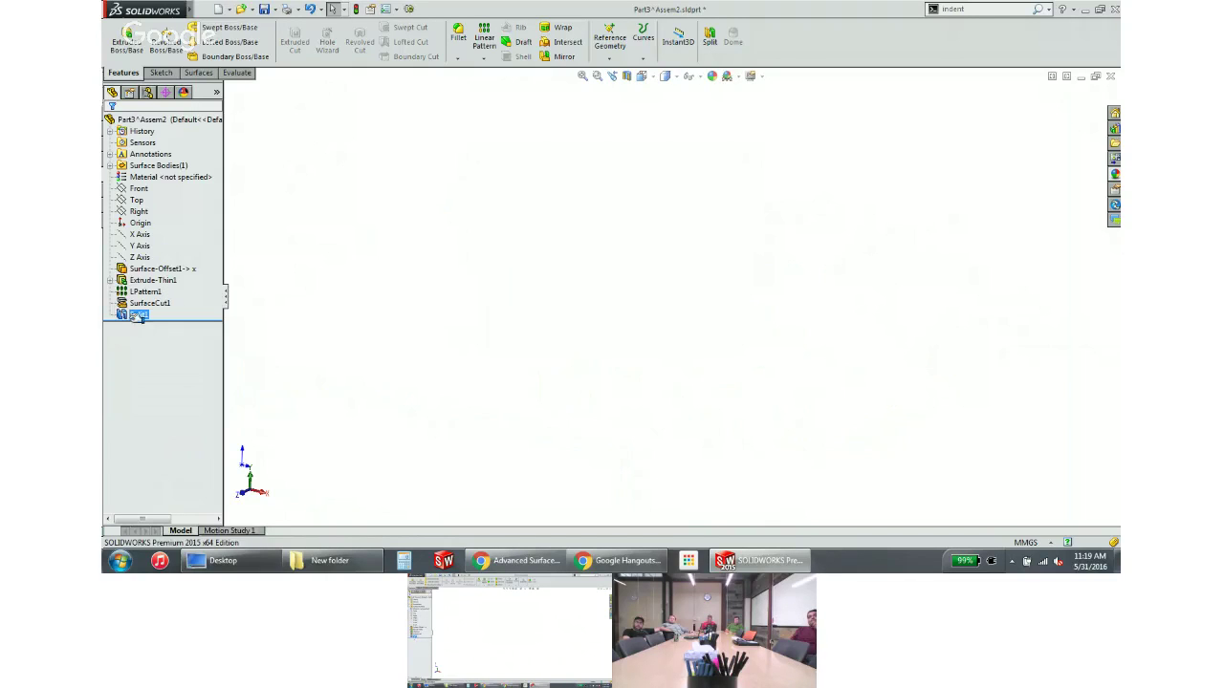
Edit the split feature, choosing the Google Assembly MM template, and turn off consuming the cut bodies
{"action": "right_click", "coordinate": [138, 317]}
{"action": "key", "text": "Escape"}
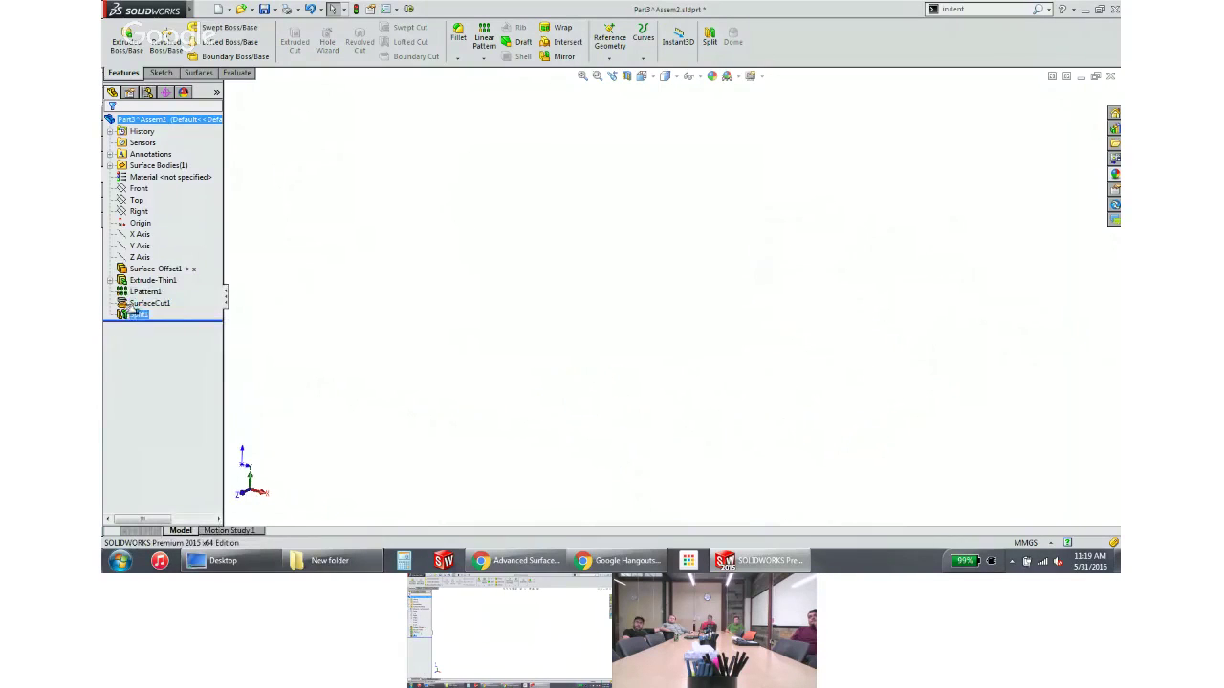
{"action": "right_click", "coordinate": [134, 313]}
{"action": "left_click", "coordinate": [134, 287]}
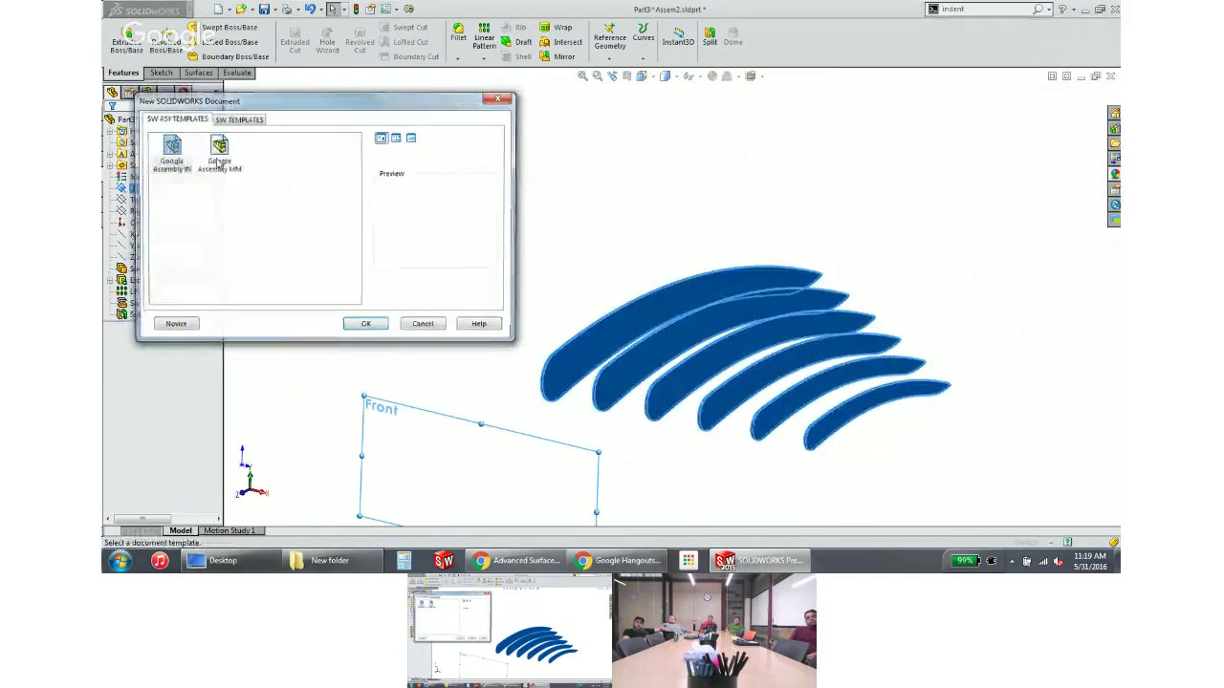
{"action": "double_click", "coordinate": [219, 153]}
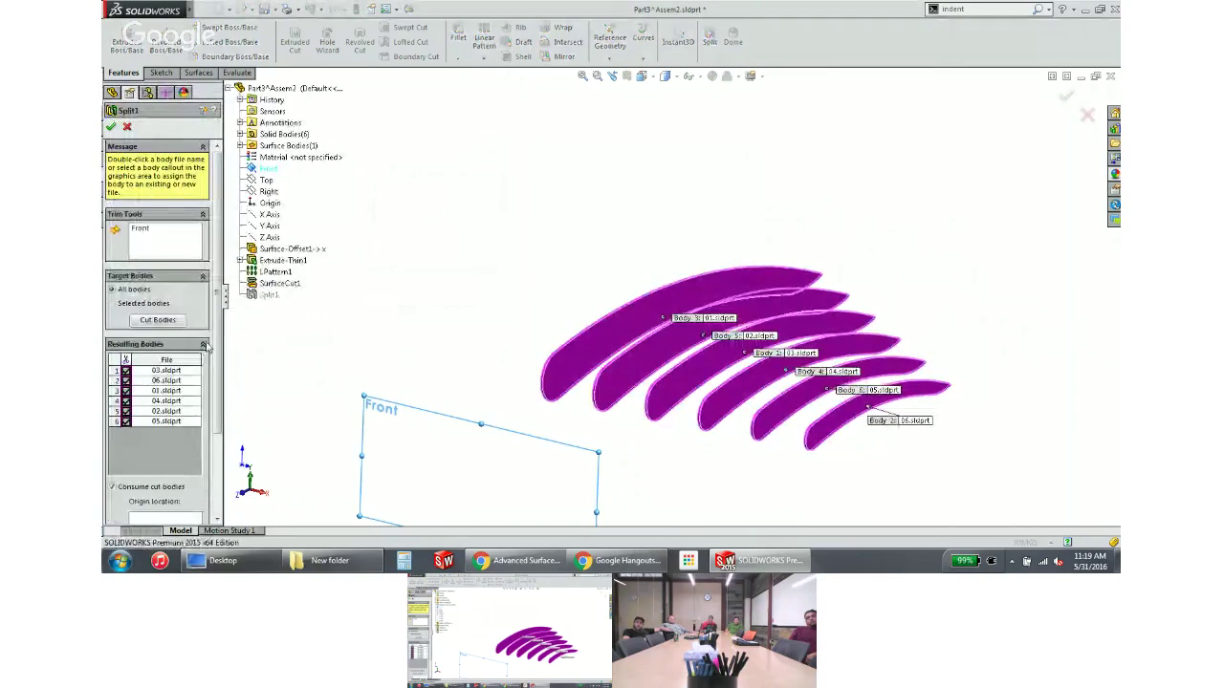
{"action": "scroll", "coordinate": [182, 383], "scroll_direction": "down", "scroll_amount": 3}
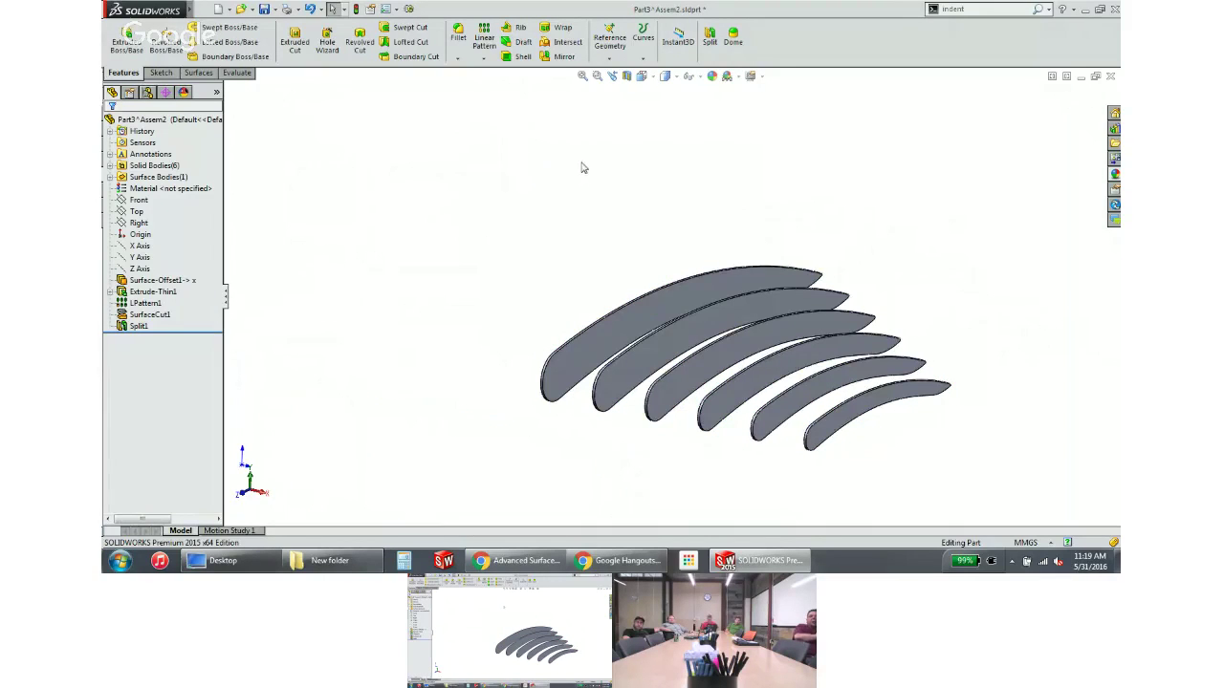
Cascade the open windows, inspect the rib and its stock feature in 01.sldprt, and minimise that part
{"action": "left_click", "coordinate": [396, 9]}
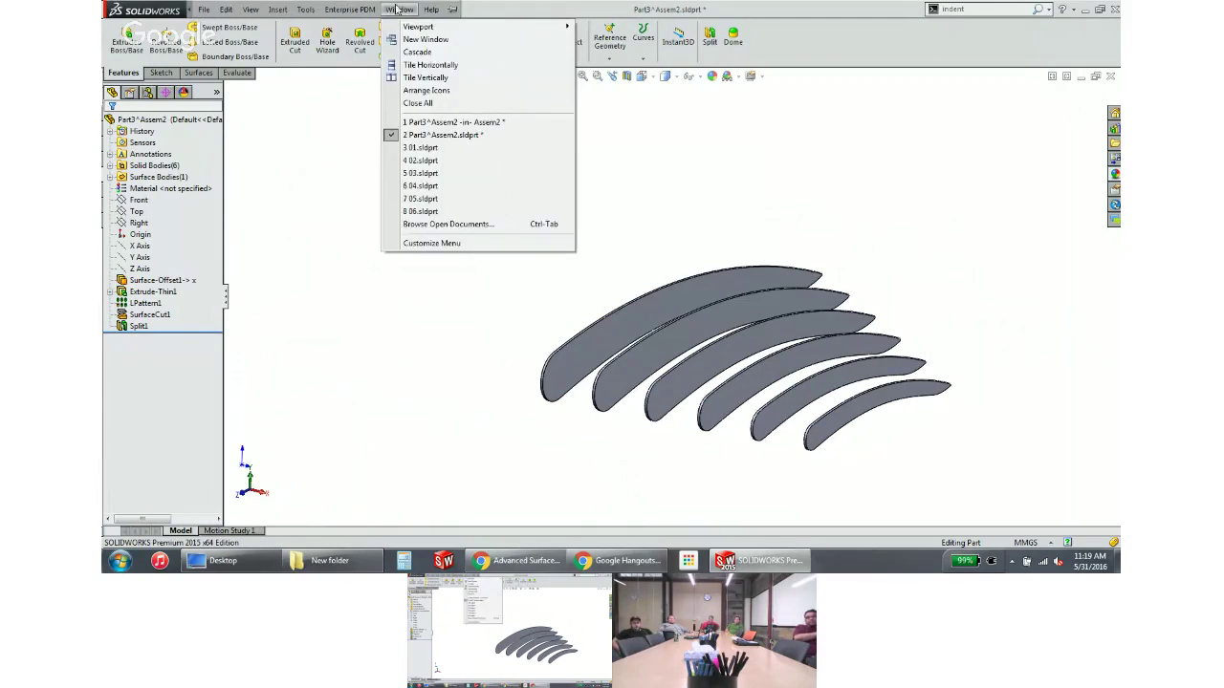
{"action": "left_click", "coordinate": [417, 52]}
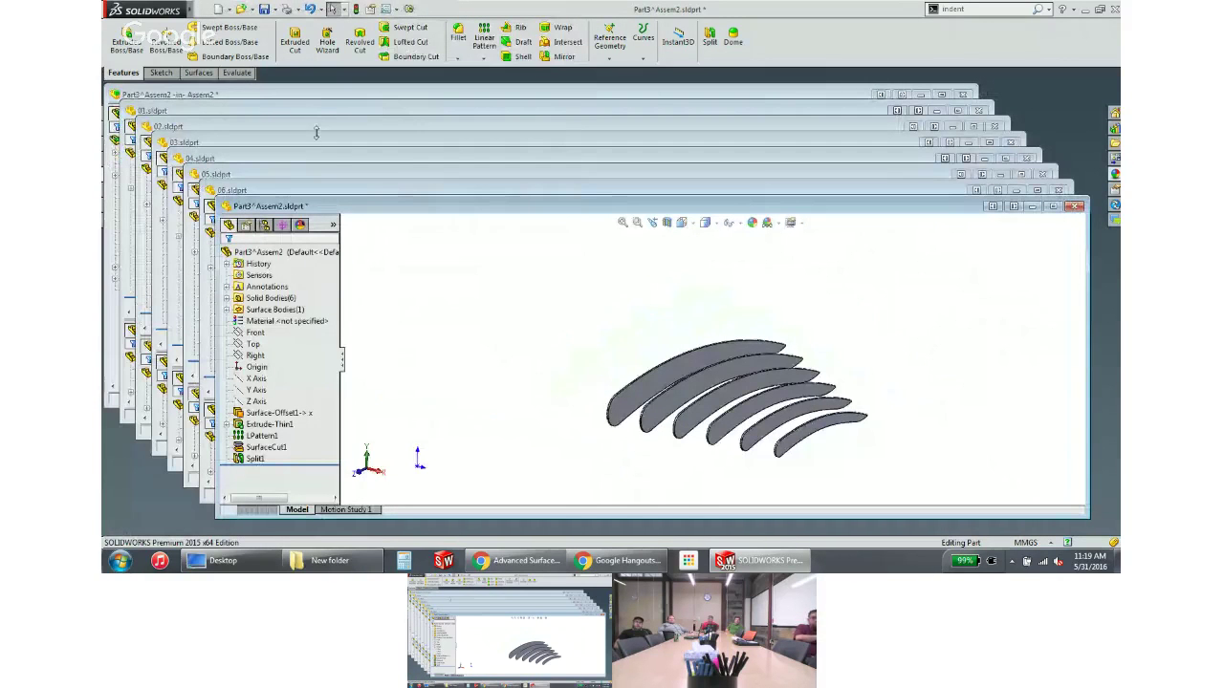
{"action": "left_click", "coordinate": [315, 114]}
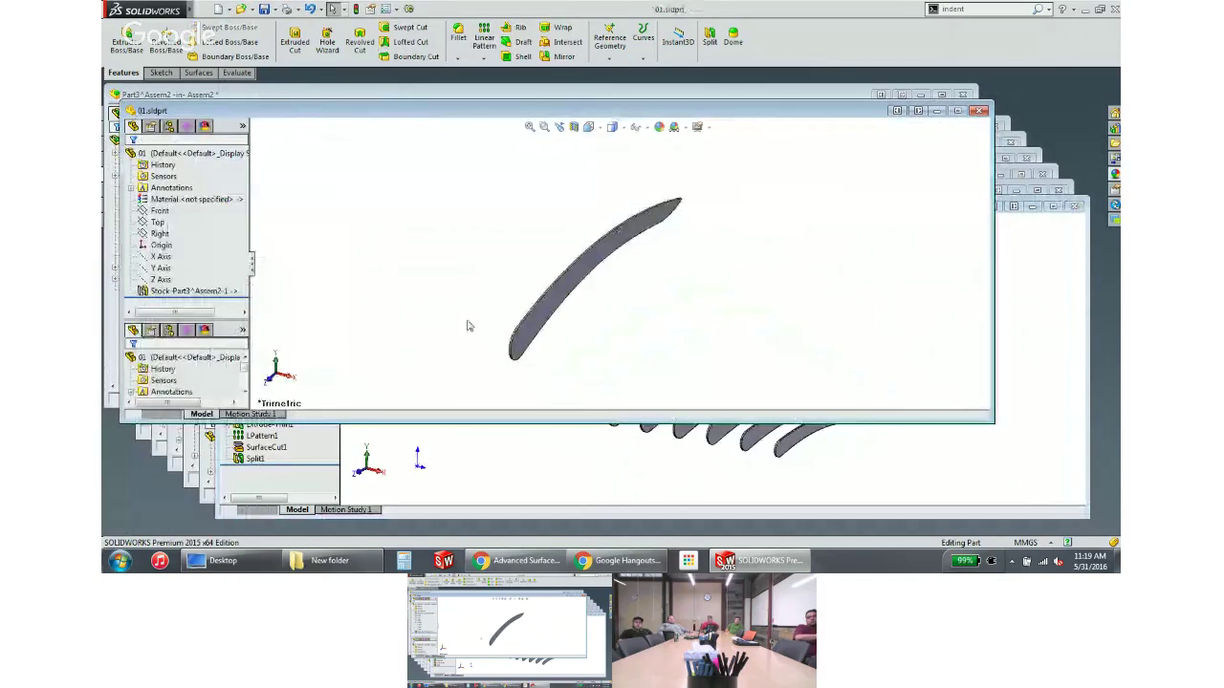
{"action": "middle_click_drag", "start_coordinate": [467, 325], "coordinate": [465, 276]}
{"action": "left_click", "coordinate": [190, 291]}
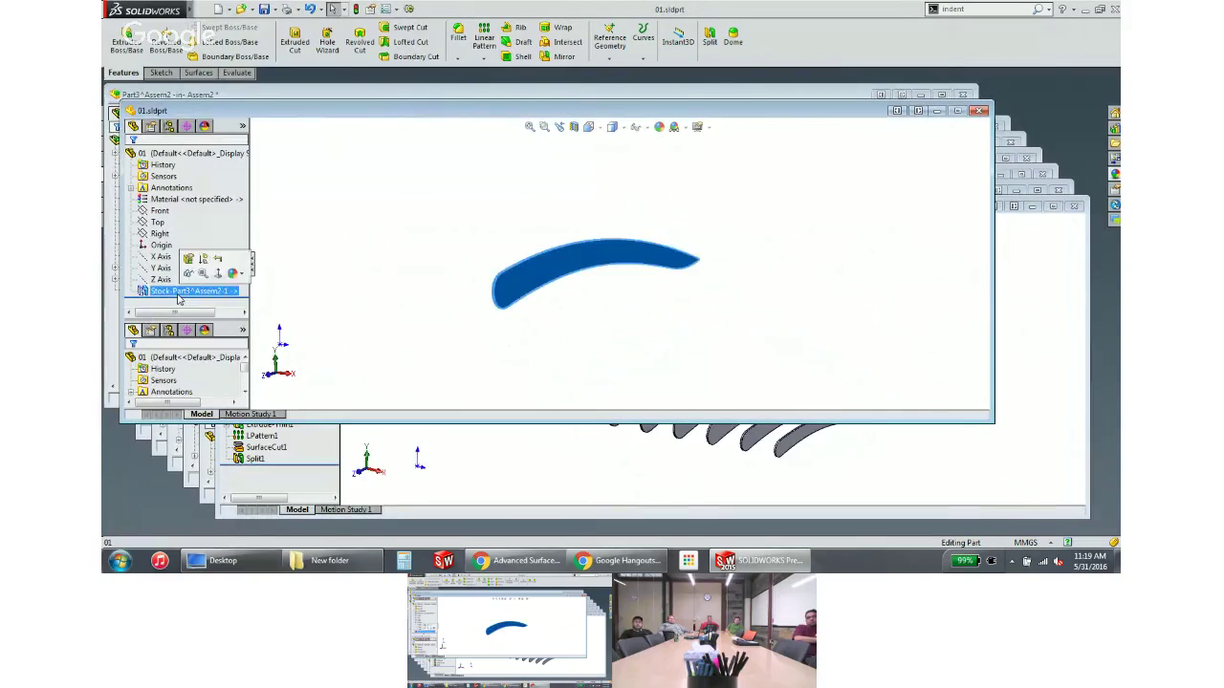
{"action": "left_click", "coordinate": [434, 253]}
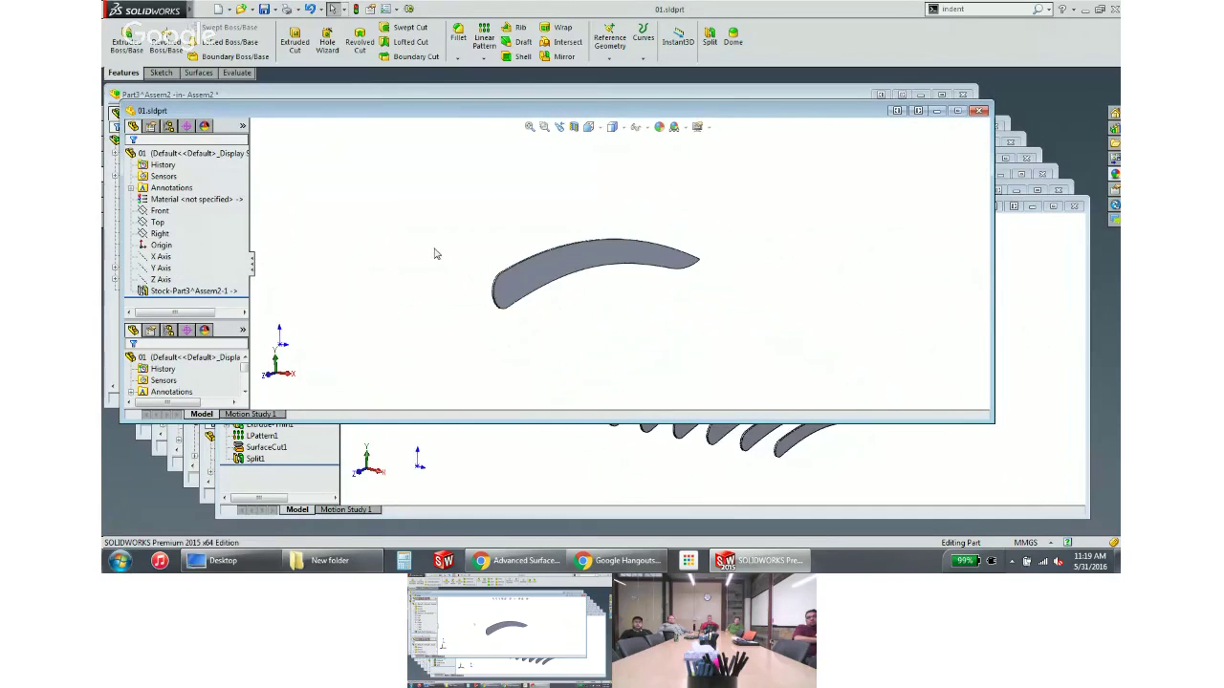
{"action": "left_click", "coordinate": [937, 111]}
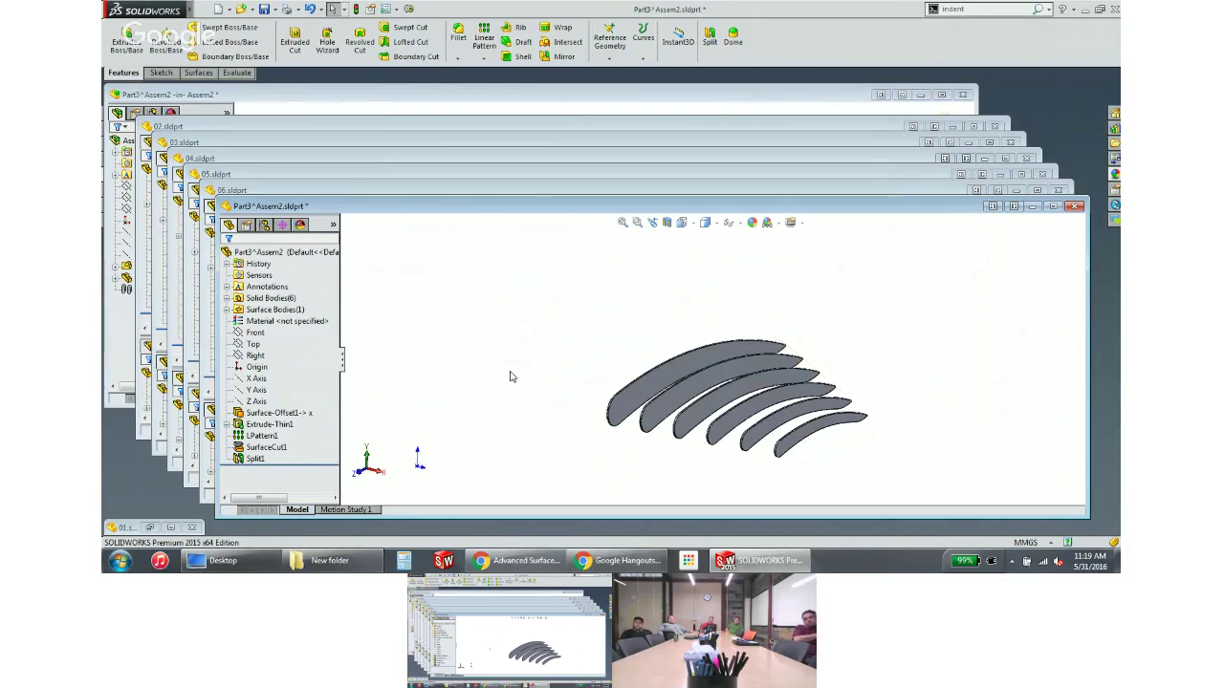
Create an assembly from the Split1 feature, saving its file to the Desktop as airfoils
{"action": "right_click", "coordinate": [251, 458]}
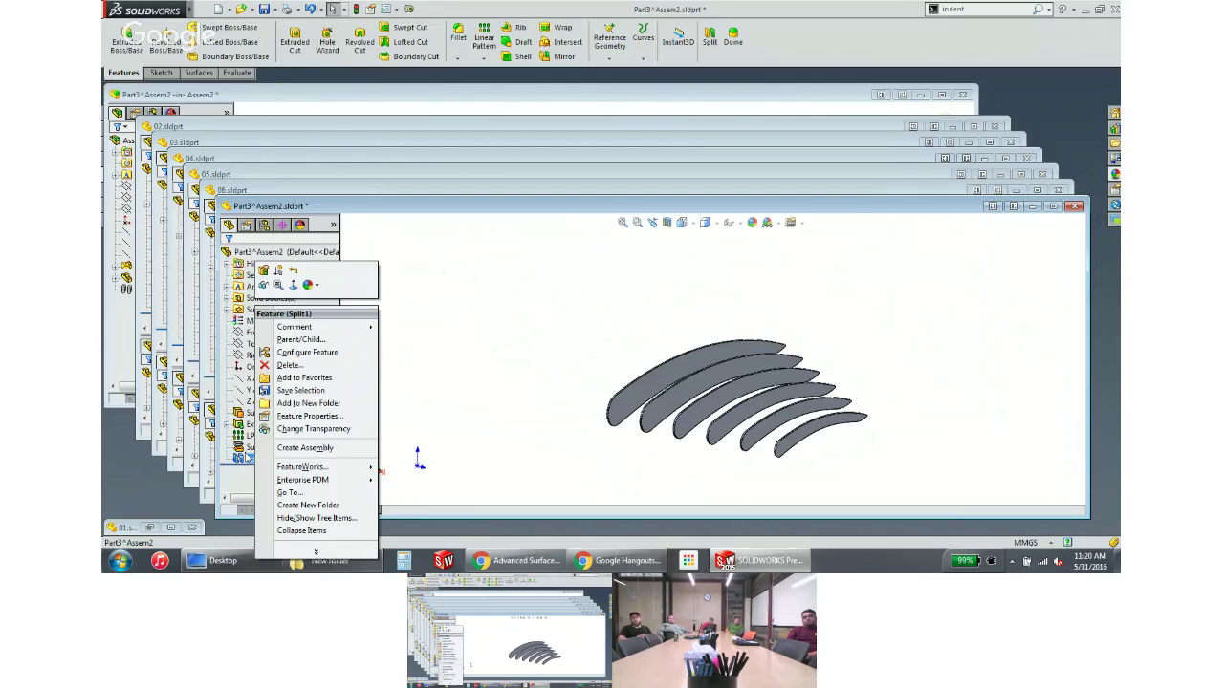
{"action": "key", "text": "Escape"}
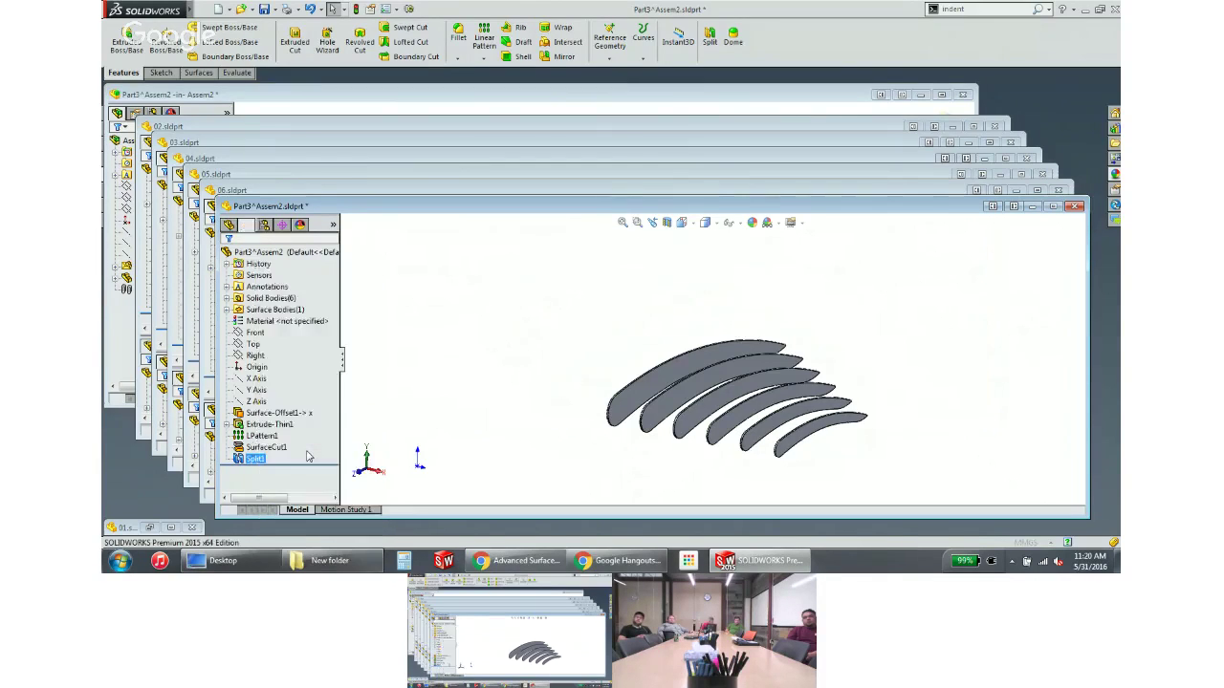
{"action": "left_click", "coordinate": [269, 384]}
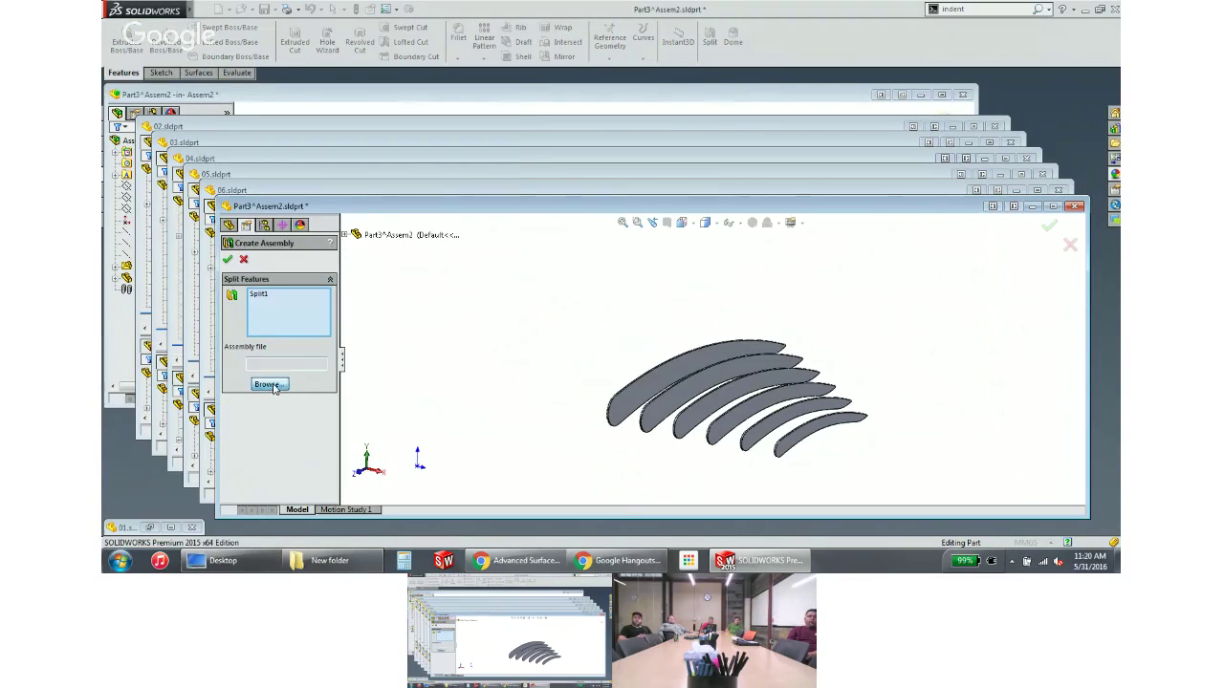
{"action": "double_click", "coordinate": [223, 158]}
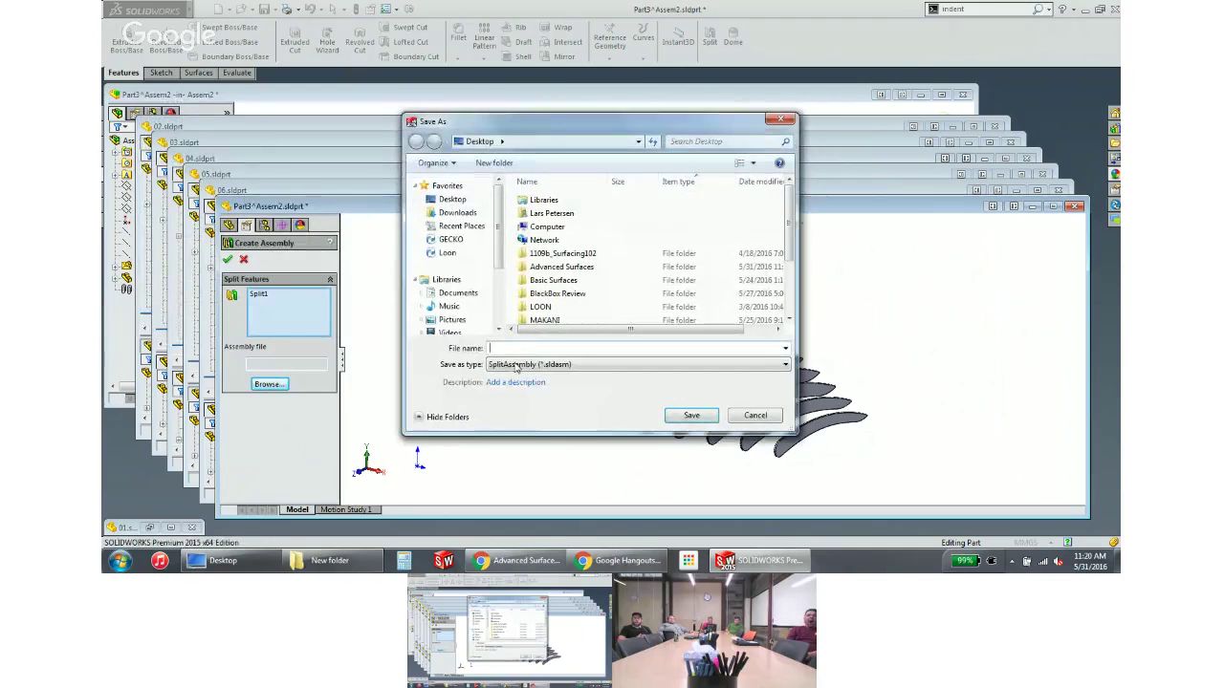
{"action": "type", "text": "a"}
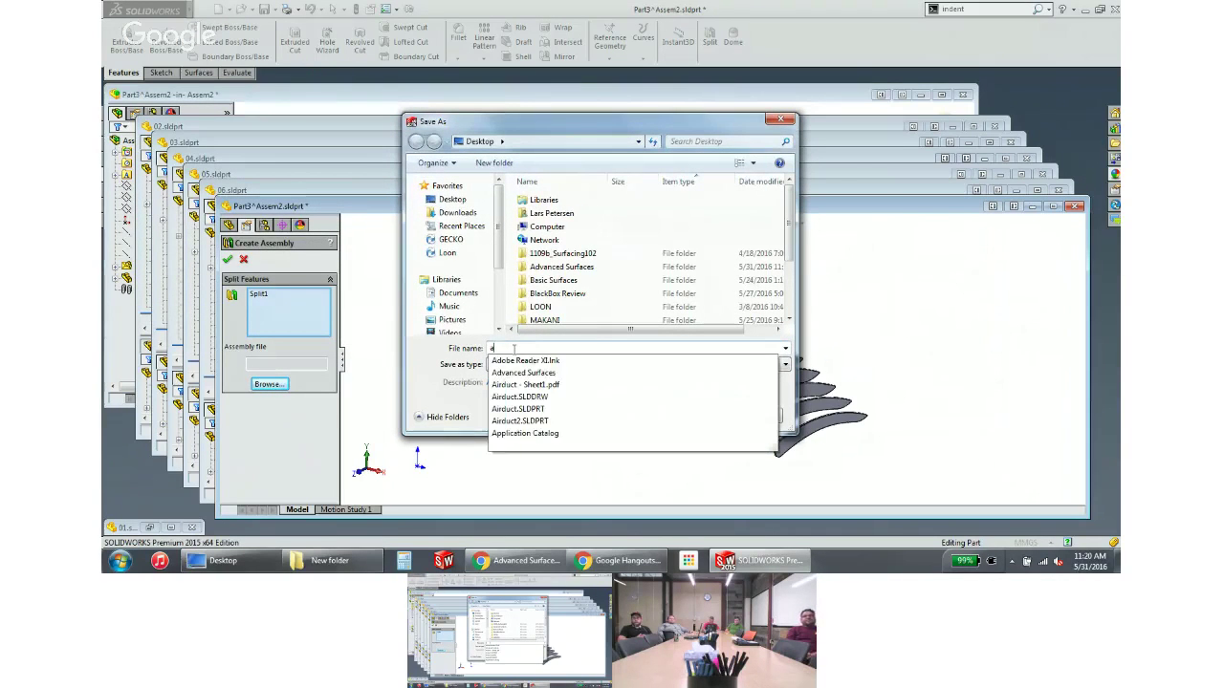
{"action": "type", "text": "irfoils"}
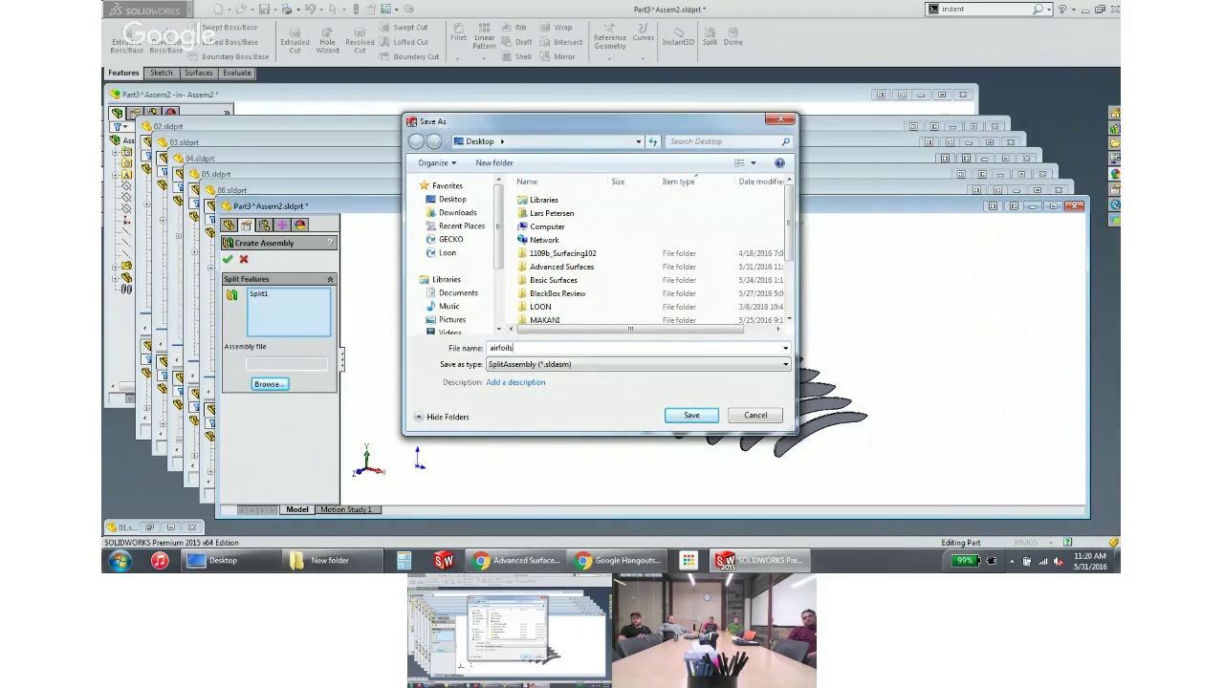
{"action": "key", "text": "Return"}
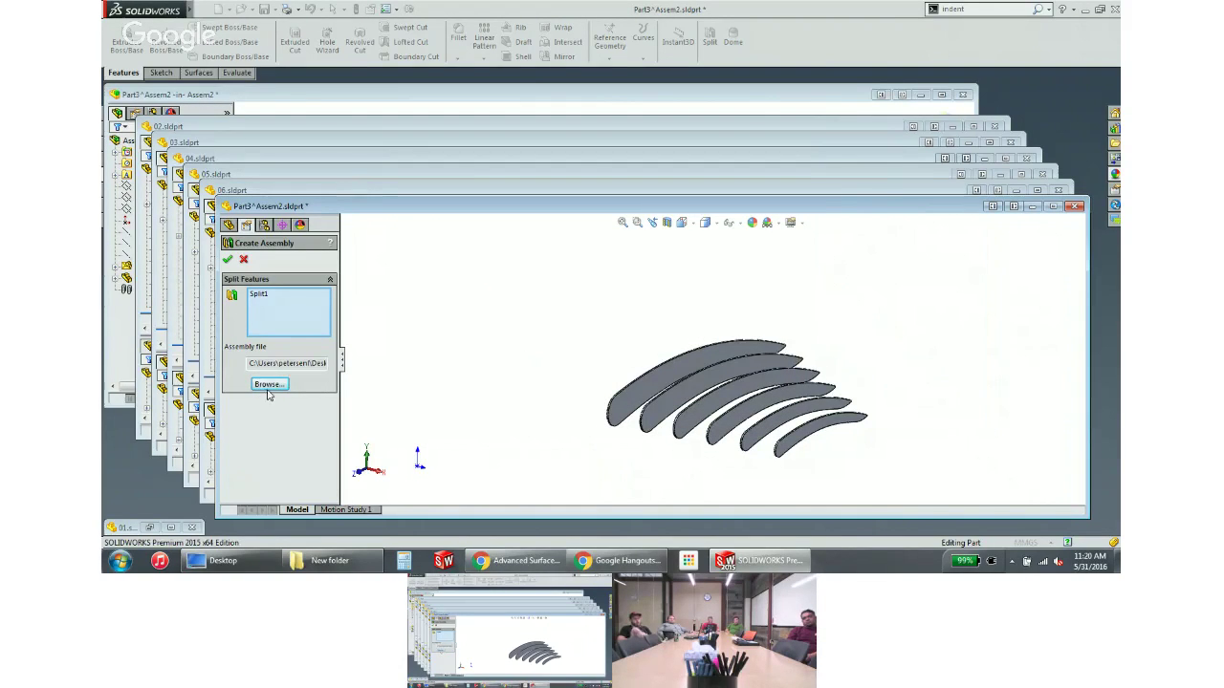
{"action": "left_click", "coordinate": [227, 259]}
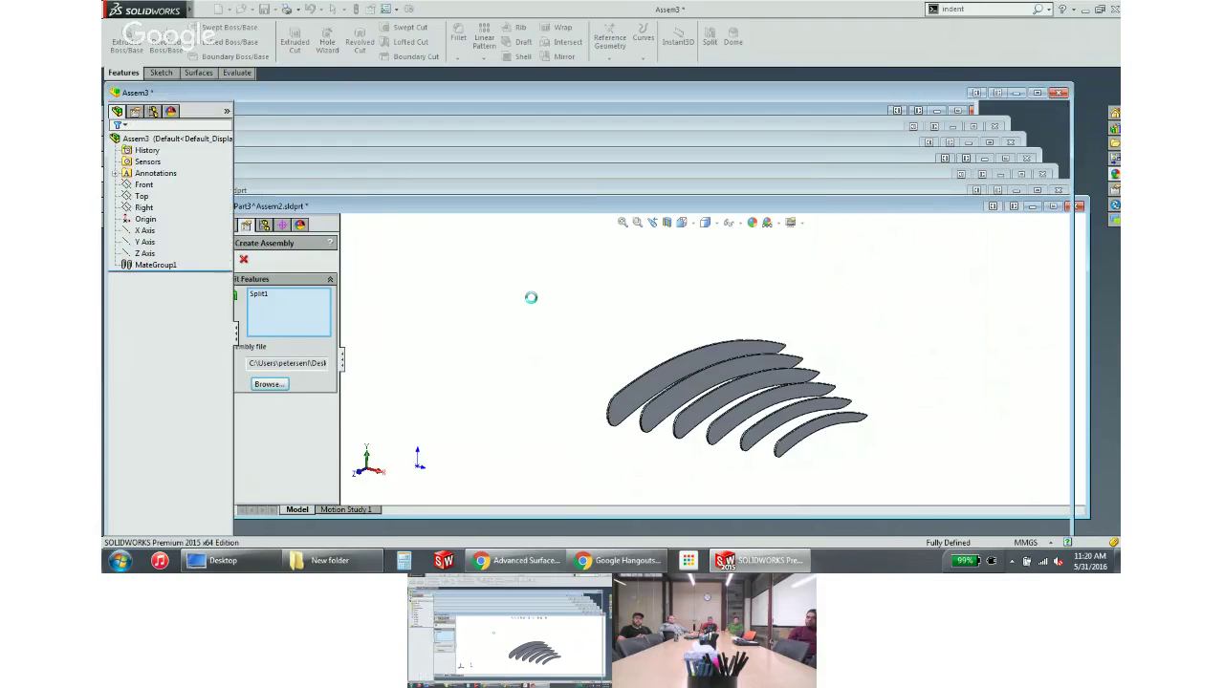
{"action": "left_click", "coordinate": [577, 247]}
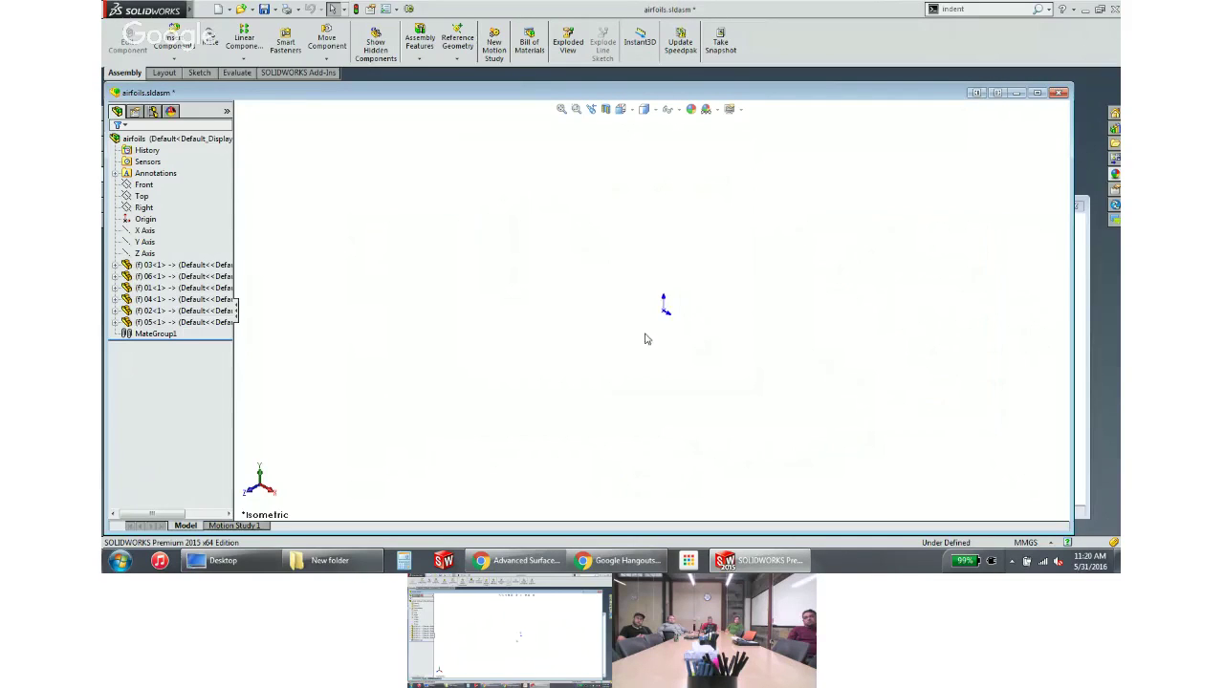
Reorder the rib components in the airfoils assembly tree into numerical sequence from 01 to 06
{"action": "middle_click_drag", "start_coordinate": [667, 340], "coordinate": [793, 205]}
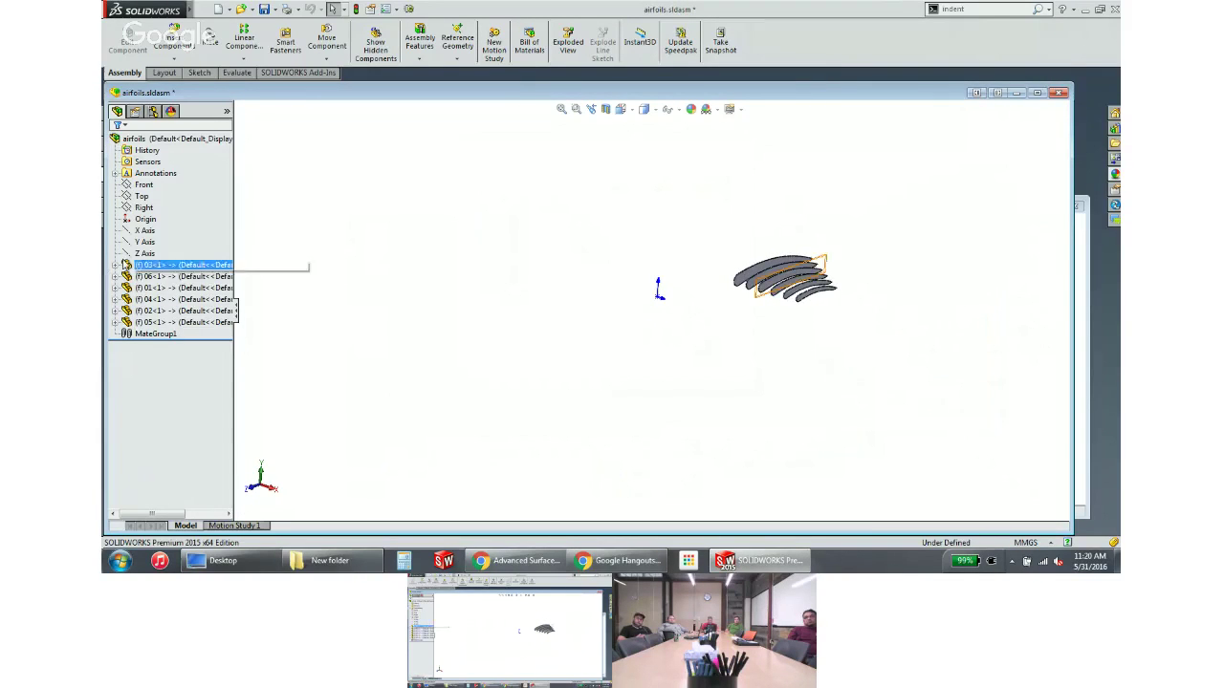
{"action": "left_click", "coordinate": [161, 265]}
{"action": "left_click", "coordinate": [160, 278], "text": "ctrl"}
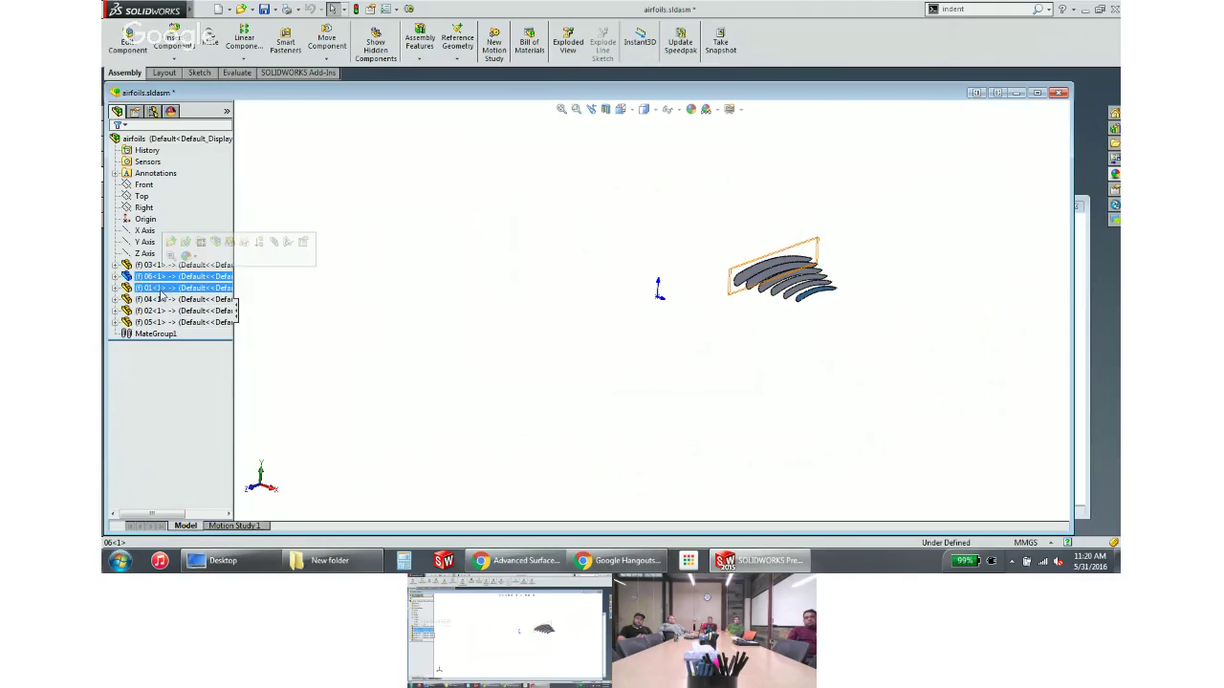
{"action": "left_click", "coordinate": [163, 301]}
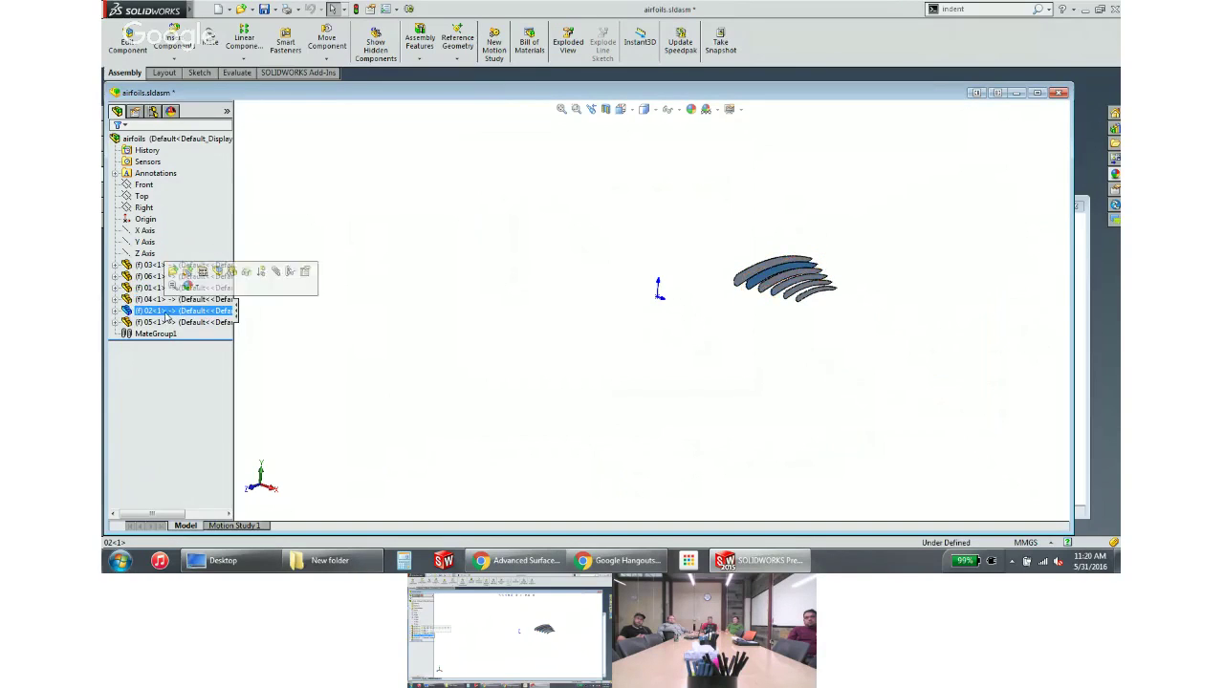
{"action": "left_click", "coordinate": [317, 238]}
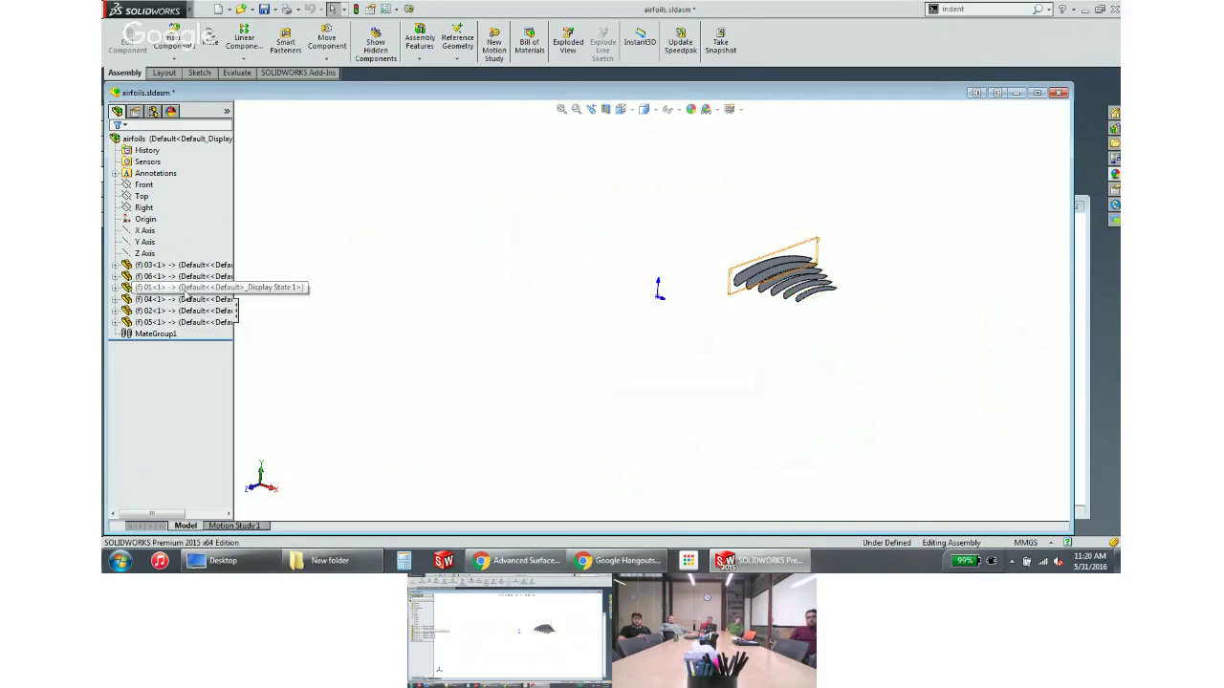
{"action": "left_click", "coordinate": [177, 287]}
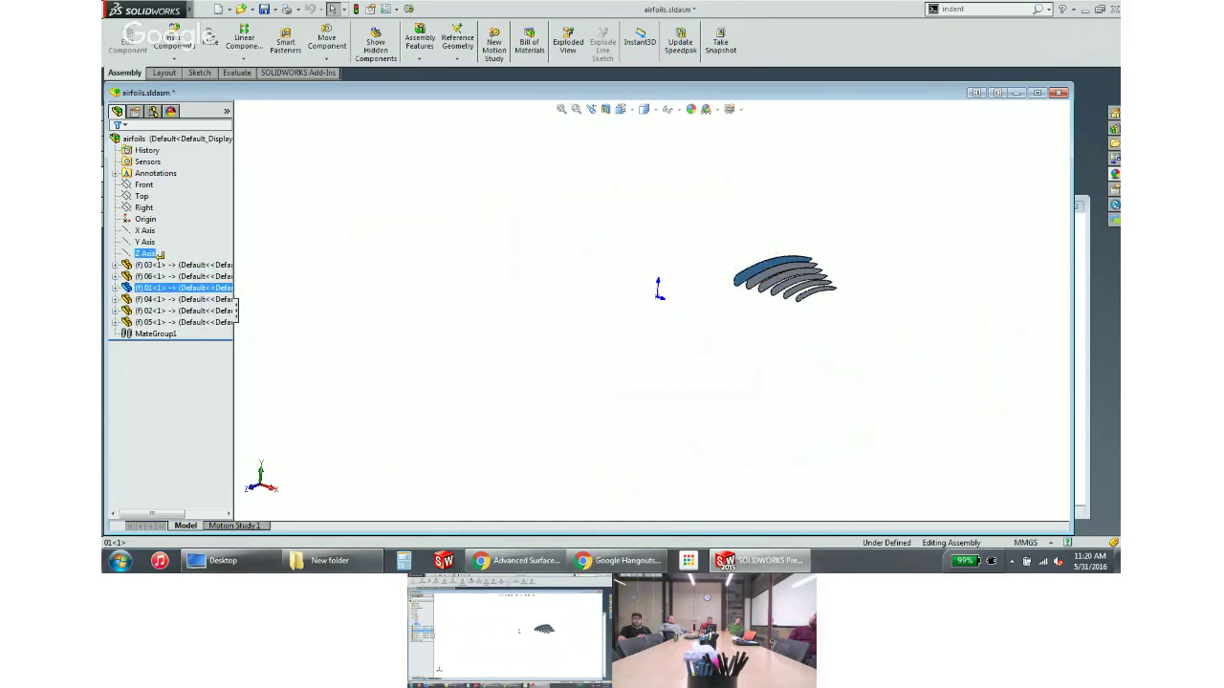
{"action": "left_click_drag", "start_coordinate": [157, 259], "coordinate": [156, 256]}
{"action": "mouse_move", "coordinate": [172, 311]}
{"action": "left_mouse_down"}
{"action": "mouse_move", "coordinate": [168, 270]}
{"action": "mouse_move", "coordinate": [172, 324]}
{"action": "left_mouse_up"}
{"action": "left_click", "coordinate": [172, 299]}
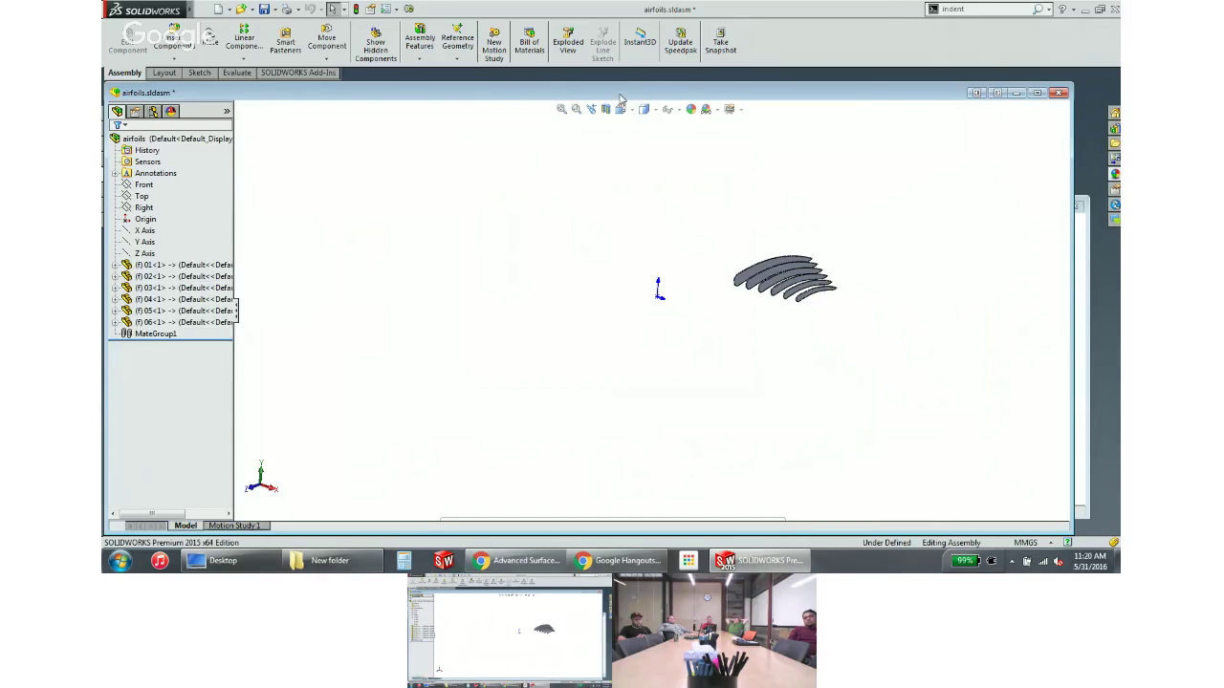
Return to Assem2 in a maximised window, leave in-context part editing, and hide the Part3^Assem2 component
{"action": "left_click_drag", "start_coordinate": [620, 95], "coordinate": [767, 245]}
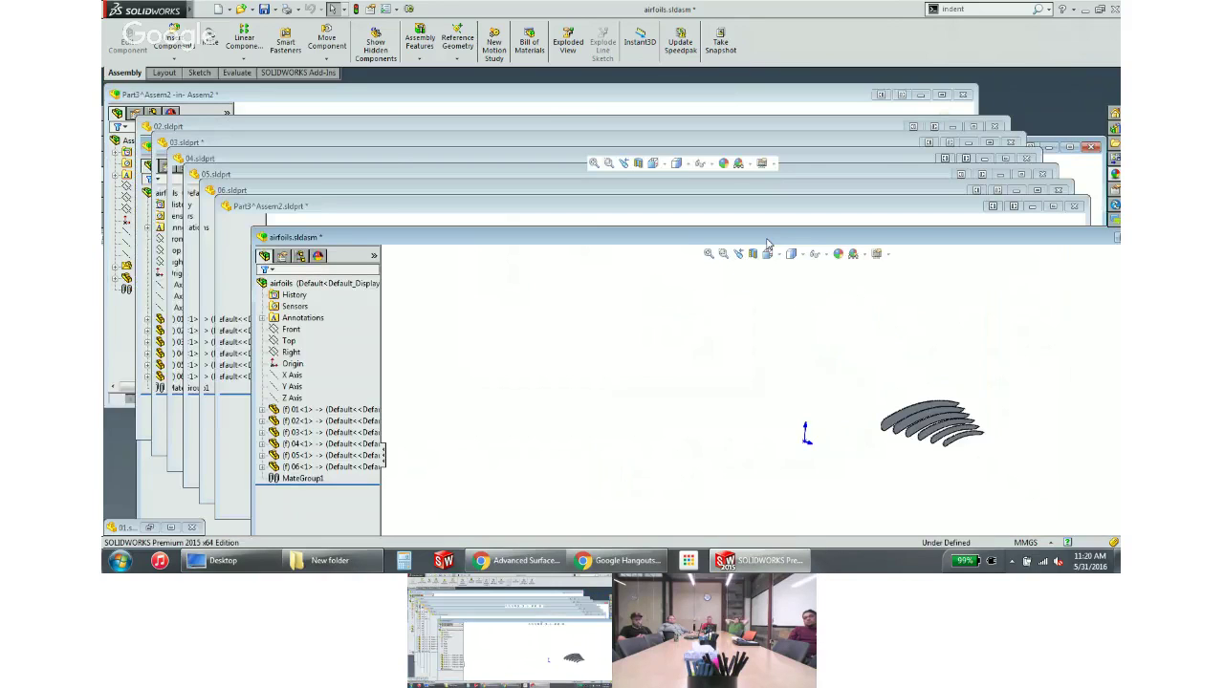
{"action": "left_click", "coordinate": [355, 100]}
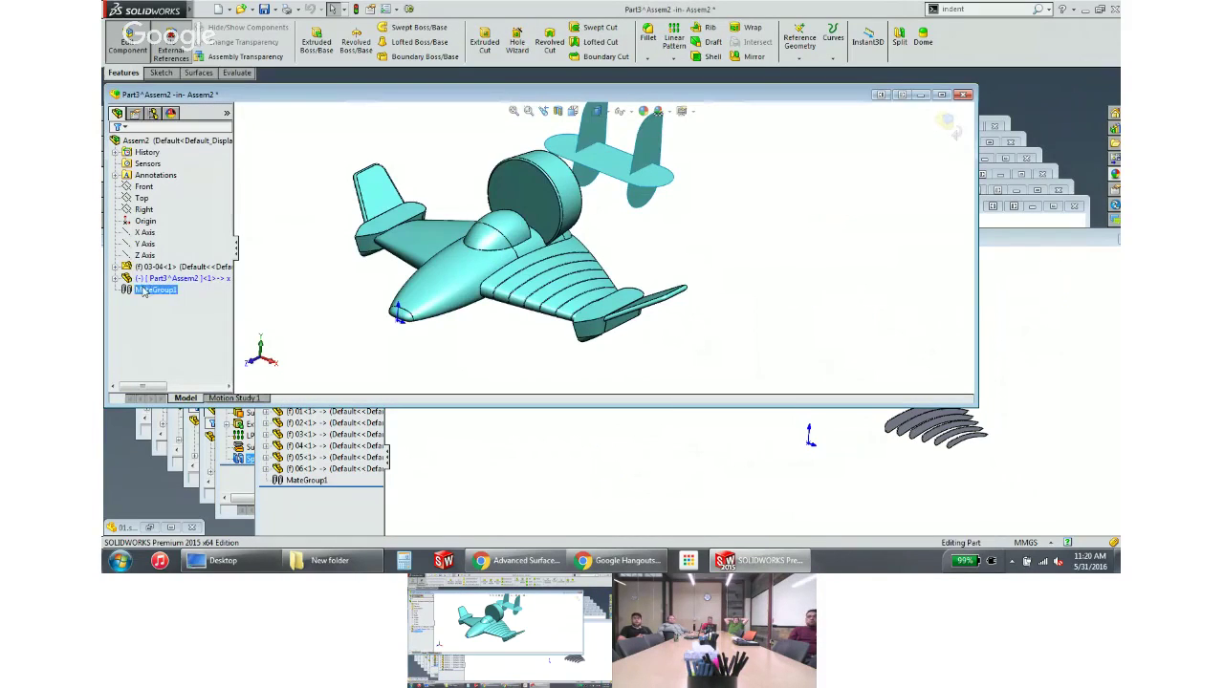
{"action": "left_click", "coordinate": [127, 42]}
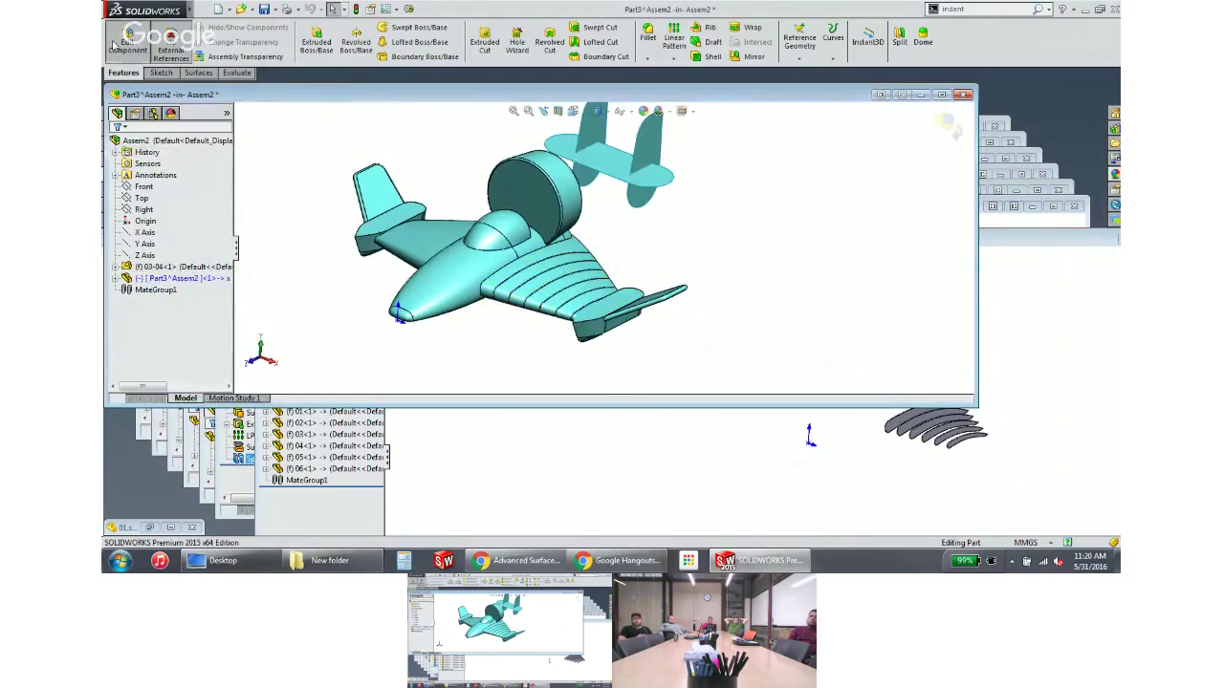
{"action": "right_click", "coordinate": [194, 284]}
{"action": "left_click", "coordinate": [264, 175]}
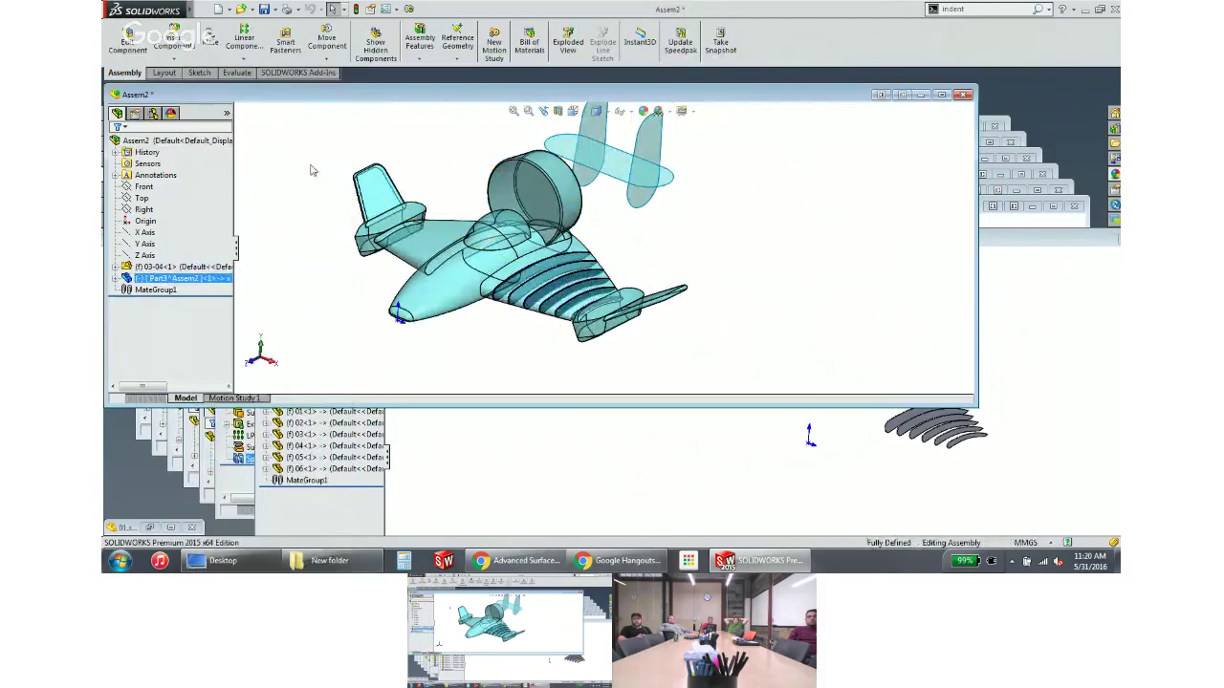
{"action": "left_click", "coordinate": [943, 96]}
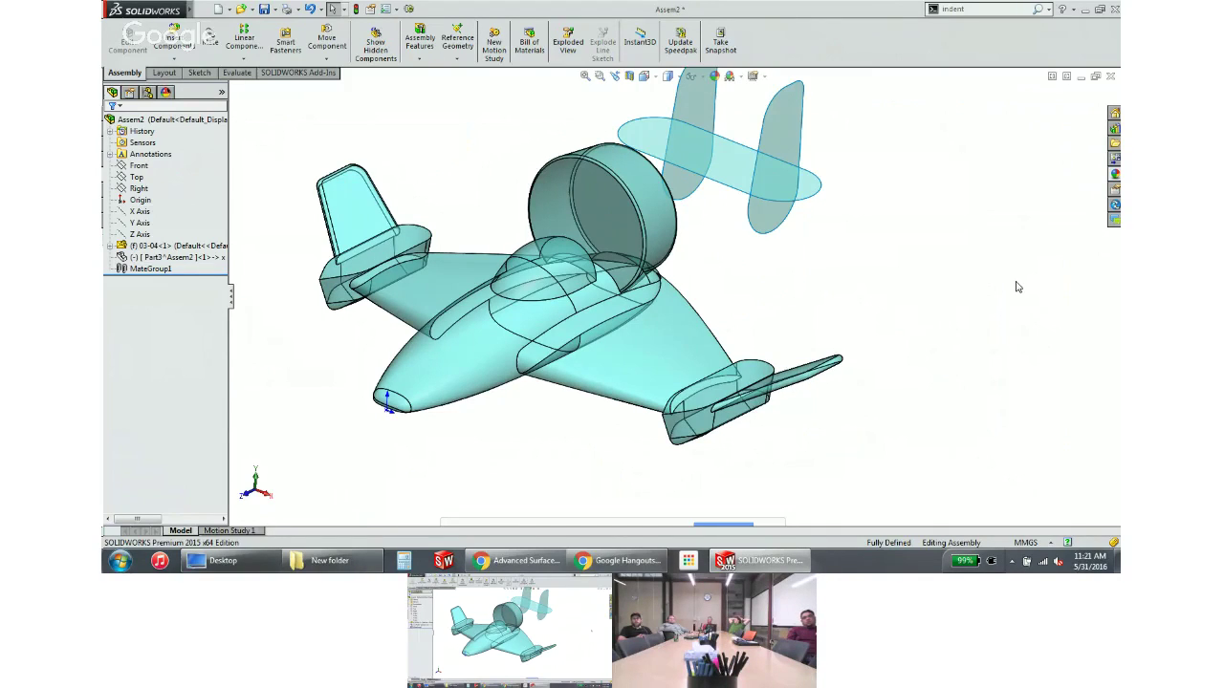
Insert the open airfoils assembly into Assem2 at the origin and expand it to show its rib components
{"action": "left_click", "coordinate": [172, 43]}
{"action": "scroll", "coordinate": [212, 291], "scroll_direction": "down", "scroll_amount": 2}
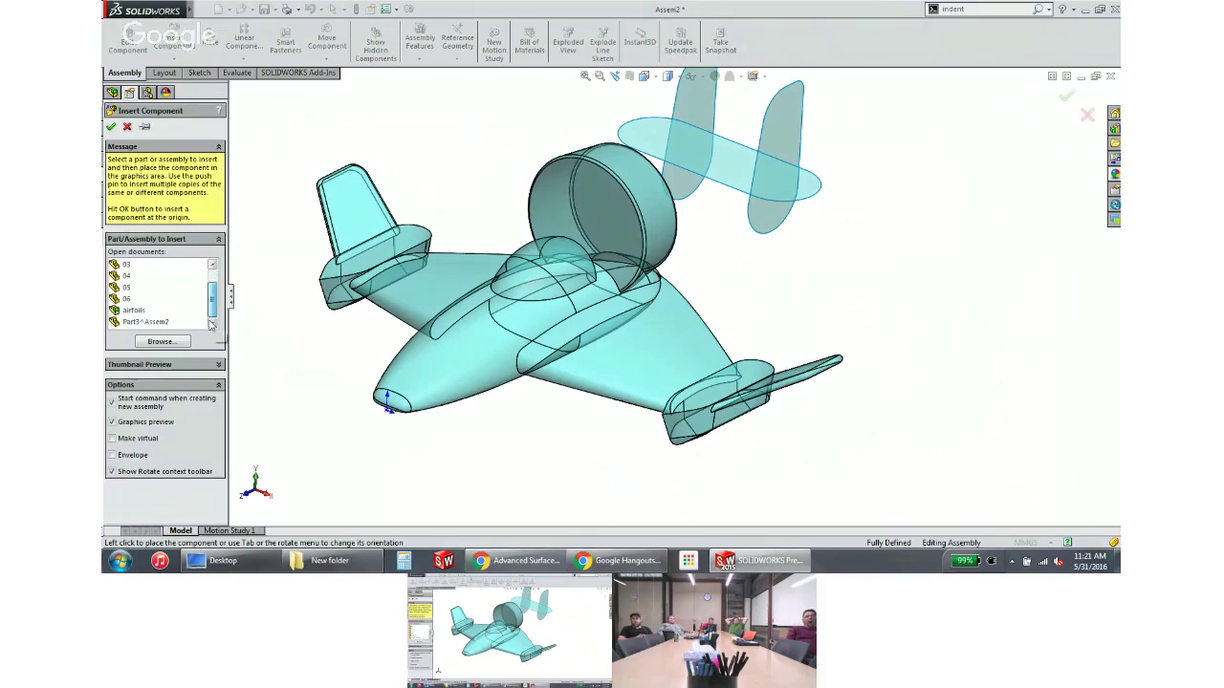
{"action": "left_click", "coordinate": [132, 311]}
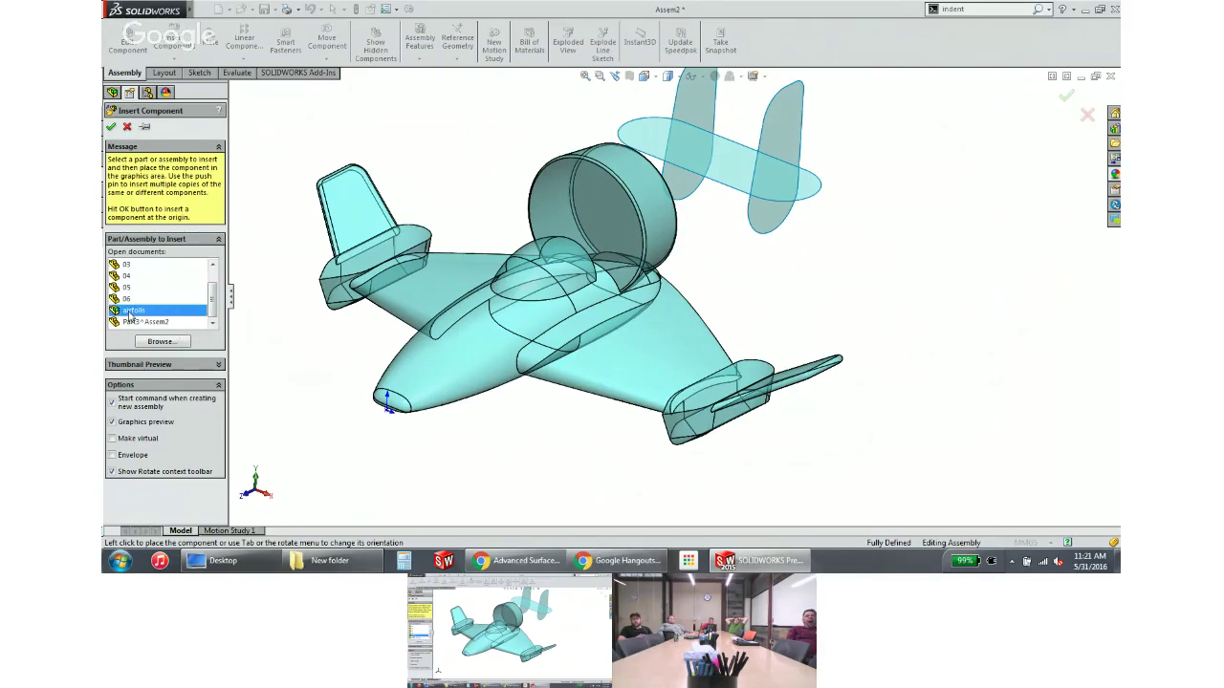
{"action": "left_click", "coordinate": [111, 128]}
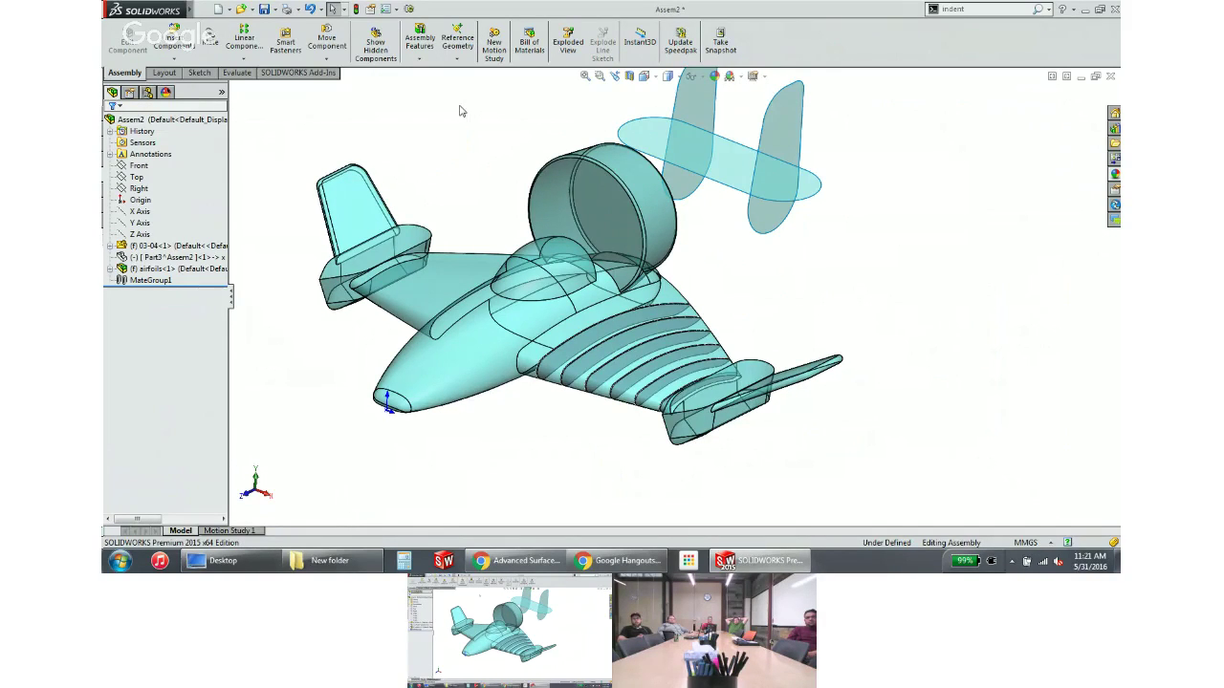
{"action": "left_click", "coordinate": [111, 269]}
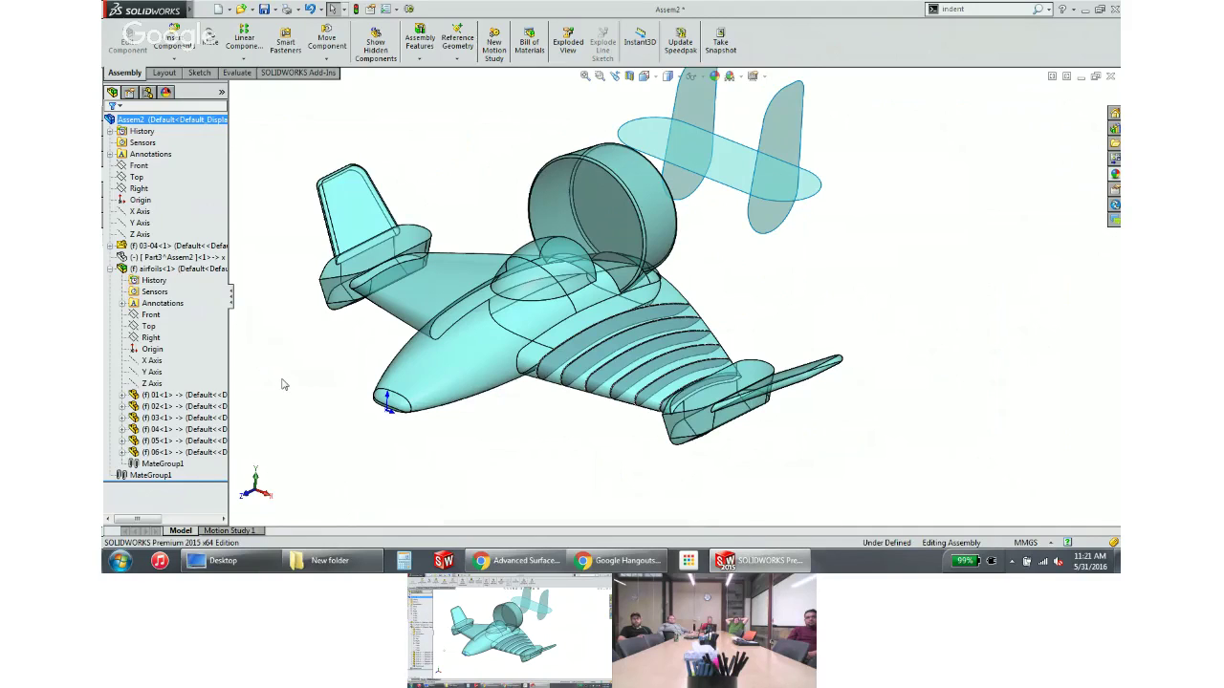